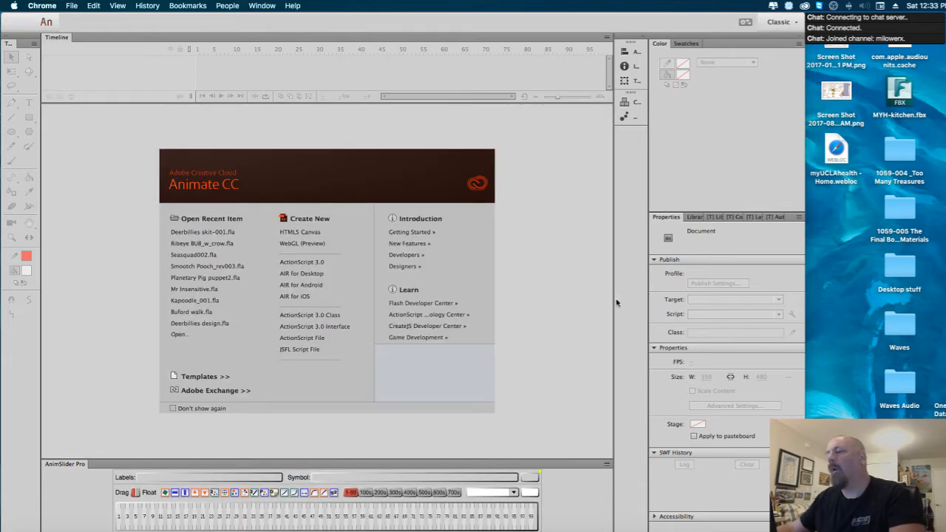
Open the recent file Deerbillies skit-001.fla.
left_click(211, 234)
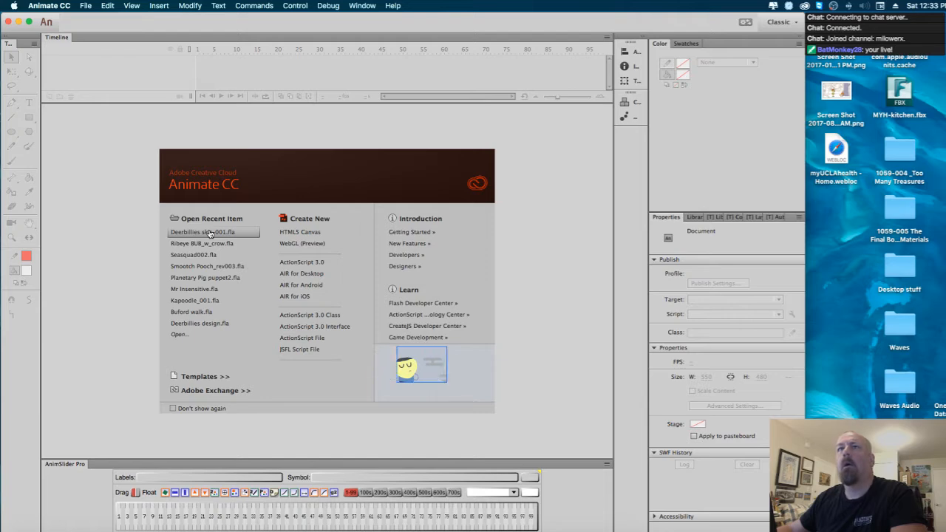
left_click(211, 234)
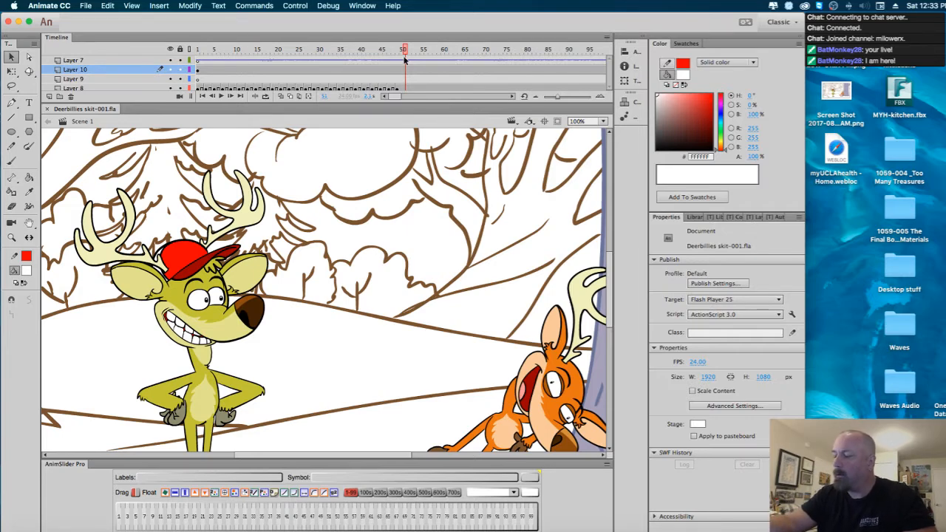
Return to frame 1, show the whole stage at 50% zoom and clip the content outside the stage.
left_click_drag(404, 59, 163, 53)
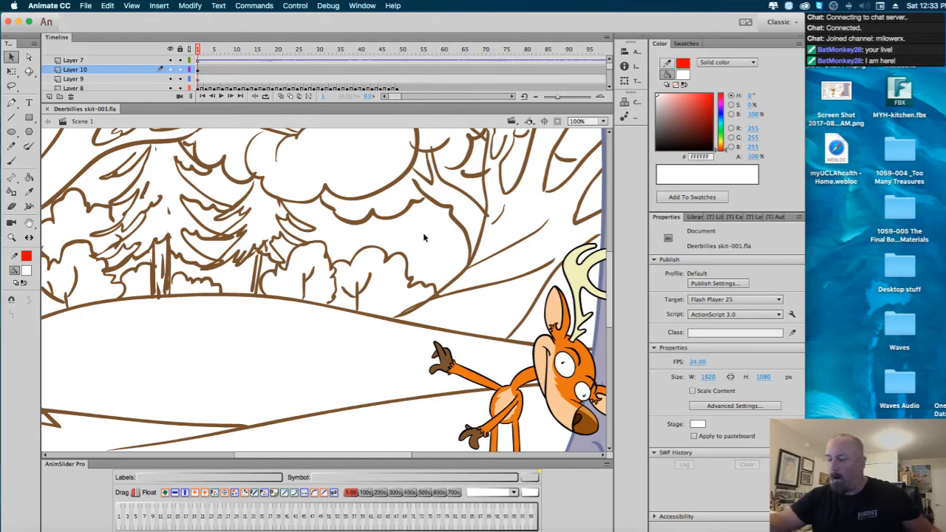
key("super+minus")
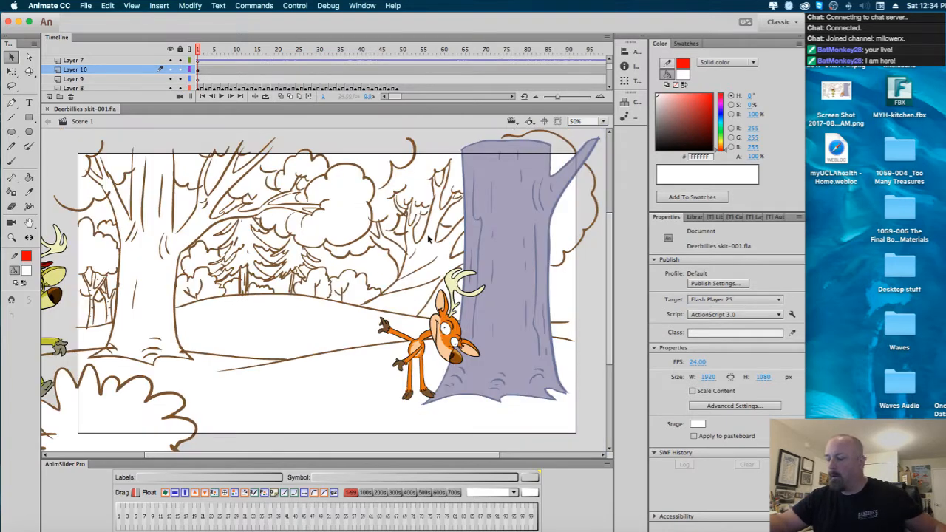
key("super+minus")
key("super+equal")
key("super+minus")
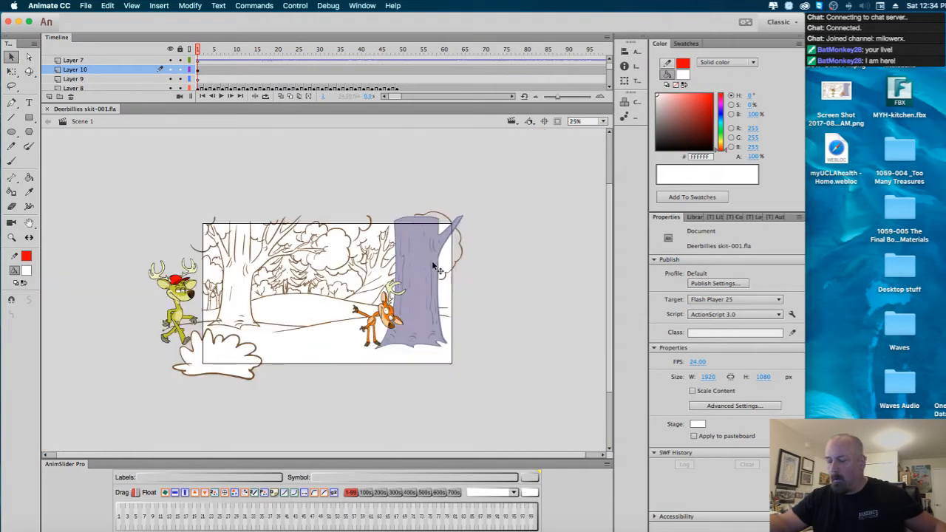
key("super+equal")
scroll(493, 294, "left", 2)
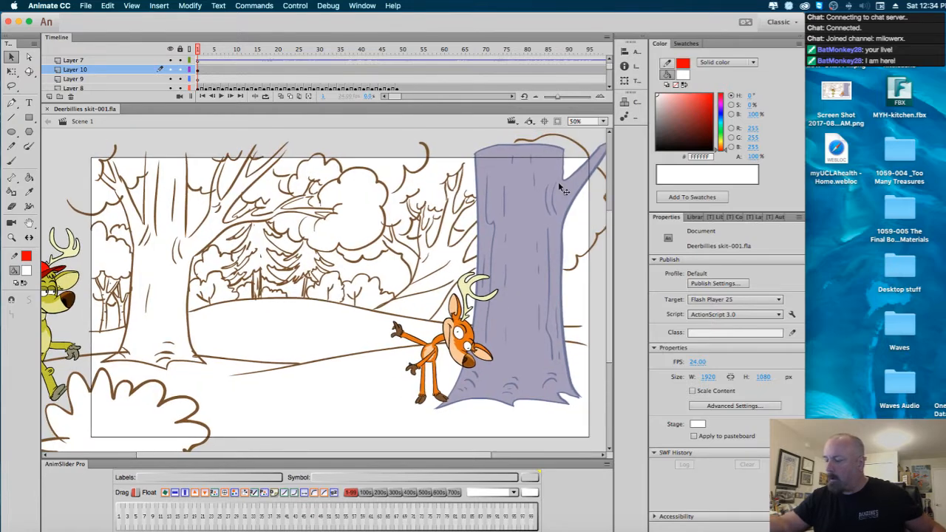
left_click(557, 121)
Play the skit from frame 1 and scrub through the green deer's poses up to frame 125.
key("Return")
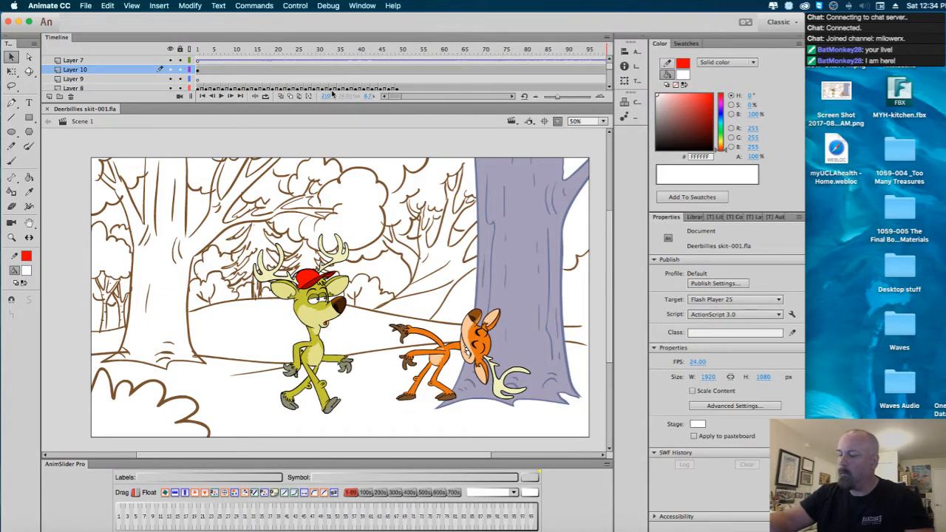
left_click(201, 55)
left_click_drag(201, 54, 190, 53)
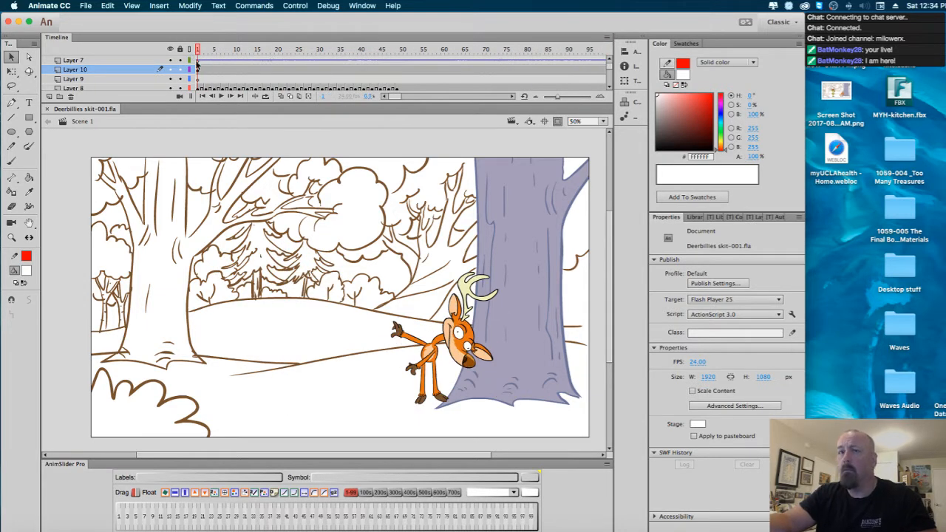
key("Return")
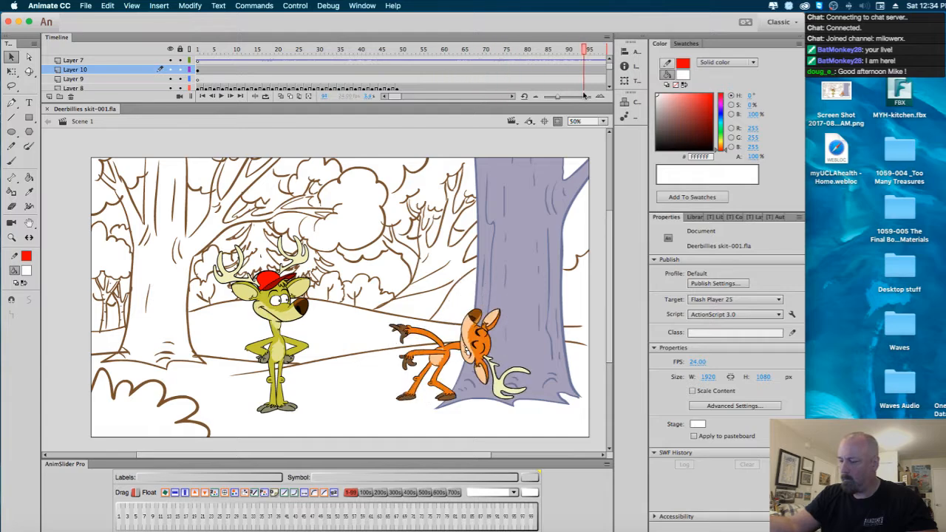
left_click_drag(577, 49, 372, 108)
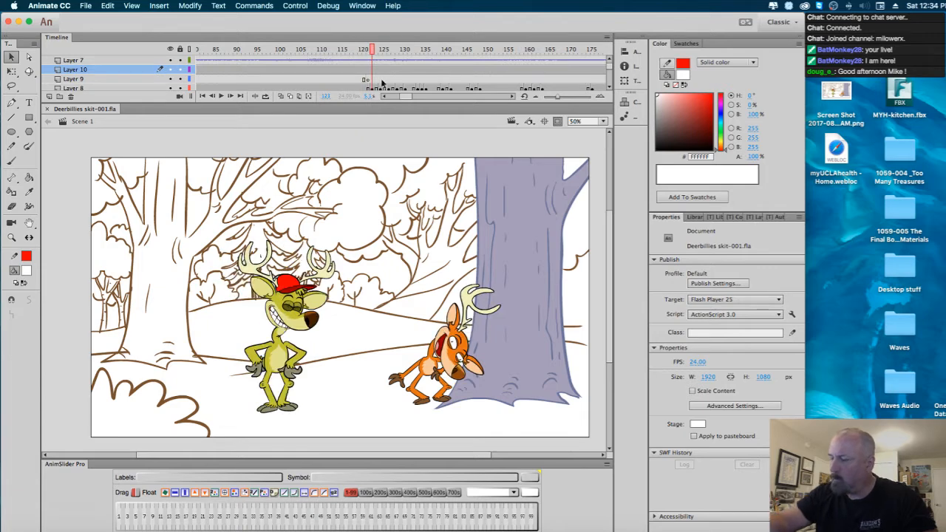
left_click(380, 49)
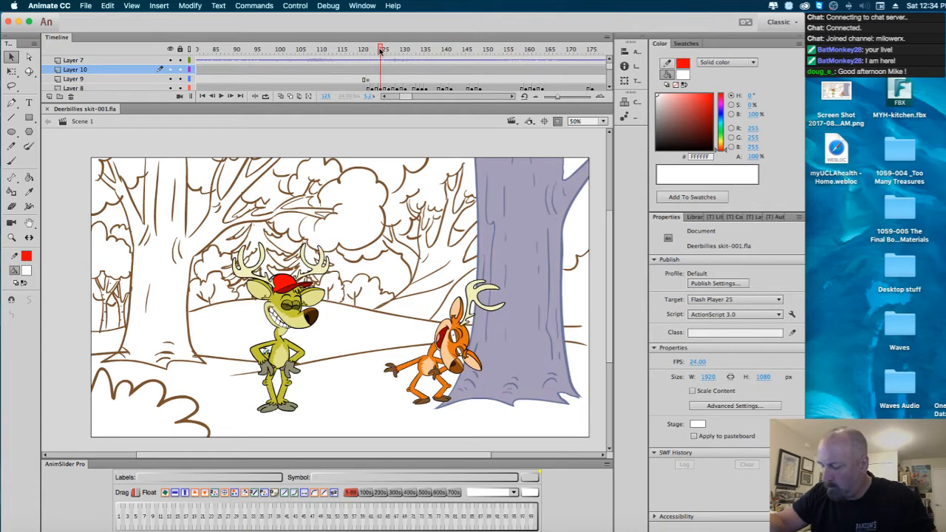
Copy the green deer's head frames on Layer 8 up to frame 126.
left_click_drag(374, 89, 386, 88)
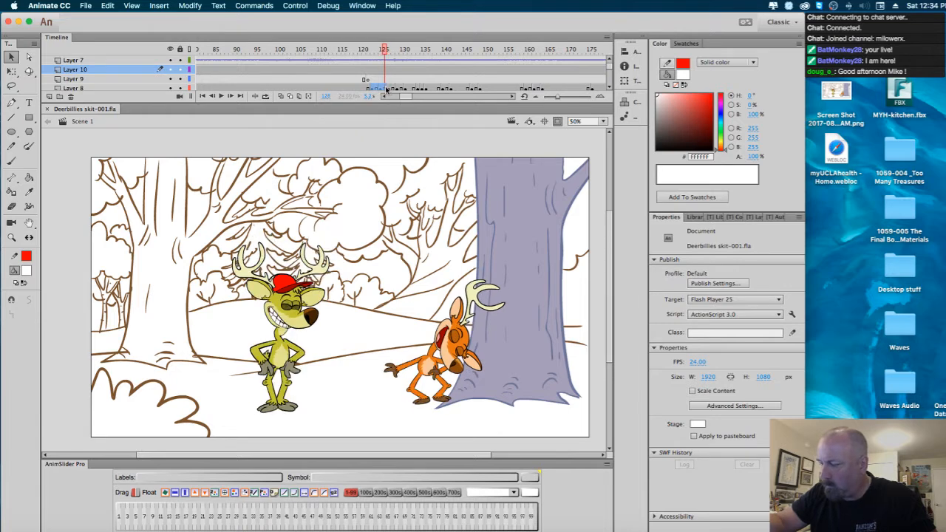
left_click(386, 88)
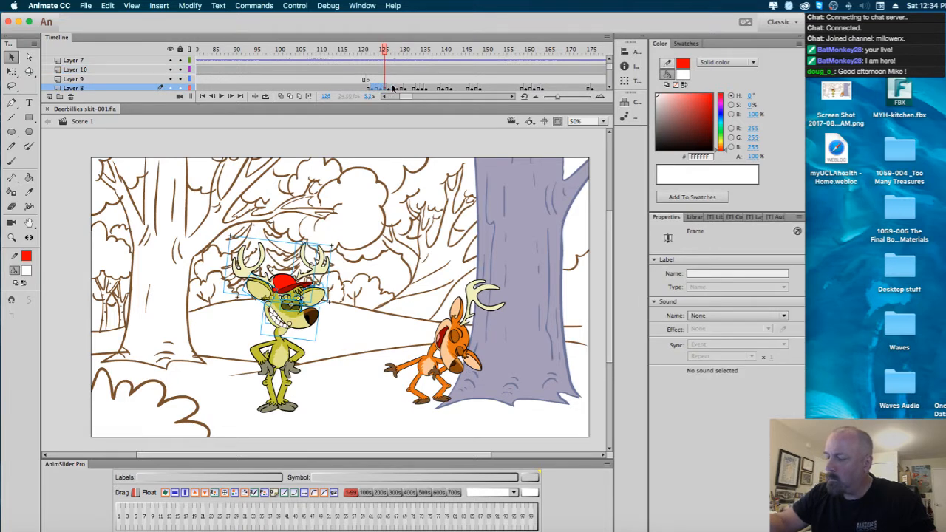
right_click(387, 92)
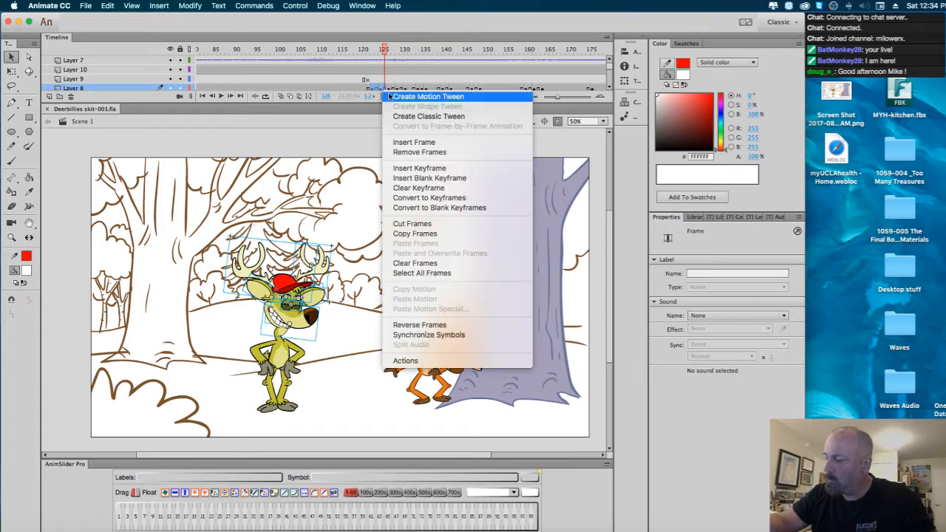
left_click(434, 234)
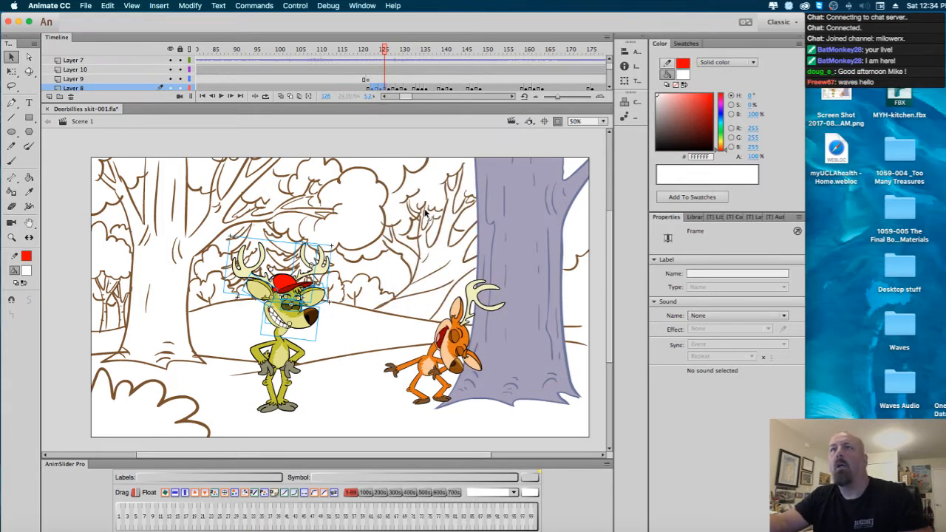
Paste and overwrite the copied head frames on Layer 8 starting at frame 64, with more timeline layers shown.
left_click(389, 97)
left_click(394, 97)
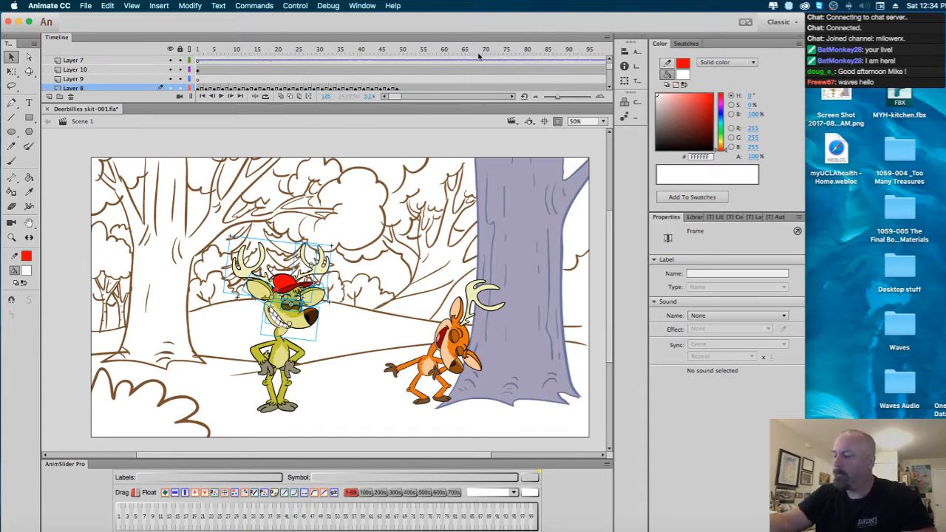
left_click_drag(391, 96, 401, 96)
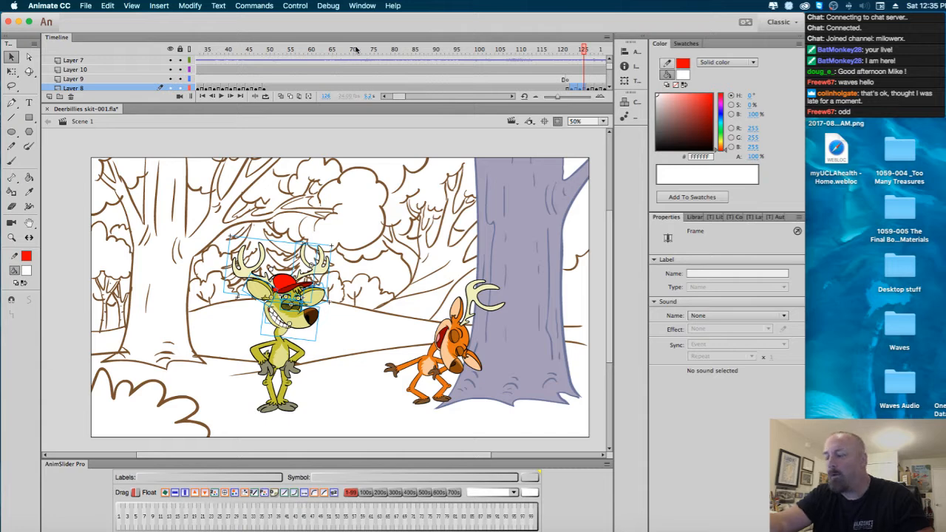
left_click_drag(361, 49, 328, 64)
left_click(328, 88)
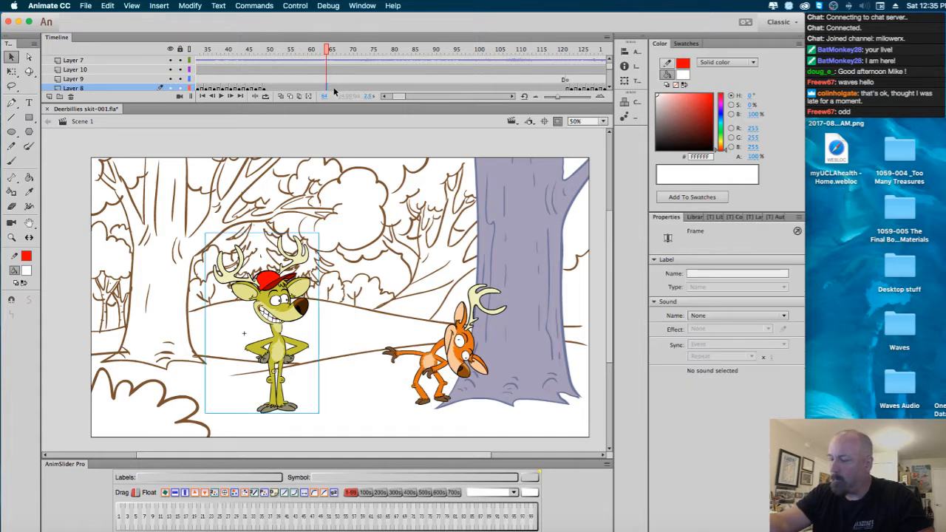
left_click_drag(368, 103, 367, 139)
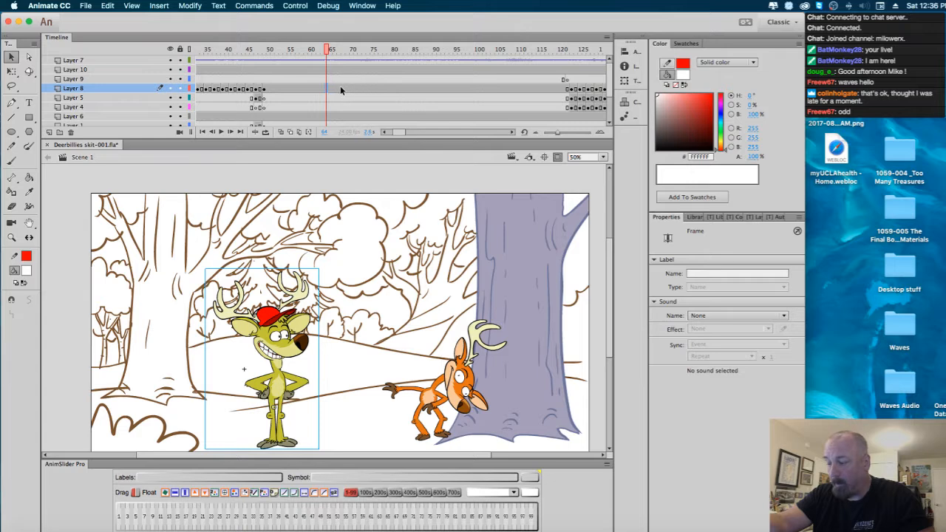
left_click_drag(341, 90, 329, 90)
right_click(330, 89)
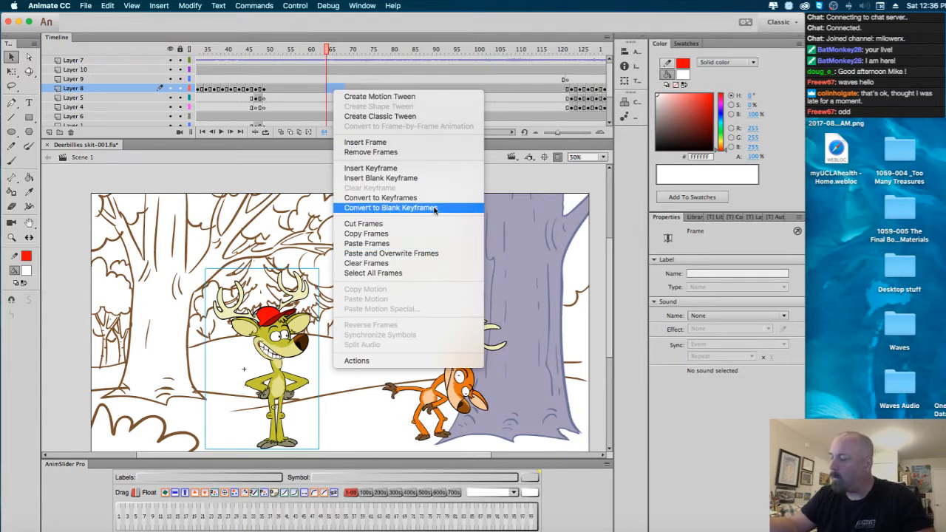
left_click(427, 256)
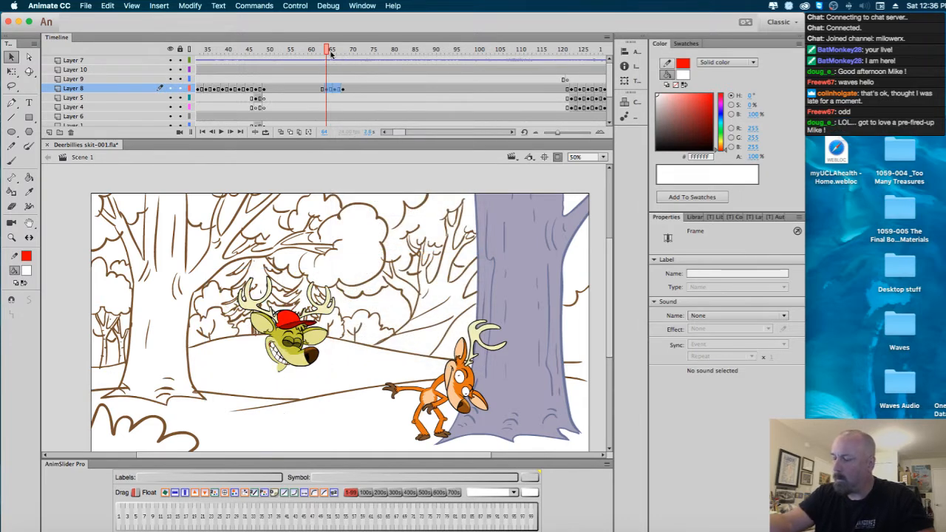
left_click_drag(330, 52, 331, 89)
left_click(331, 89)
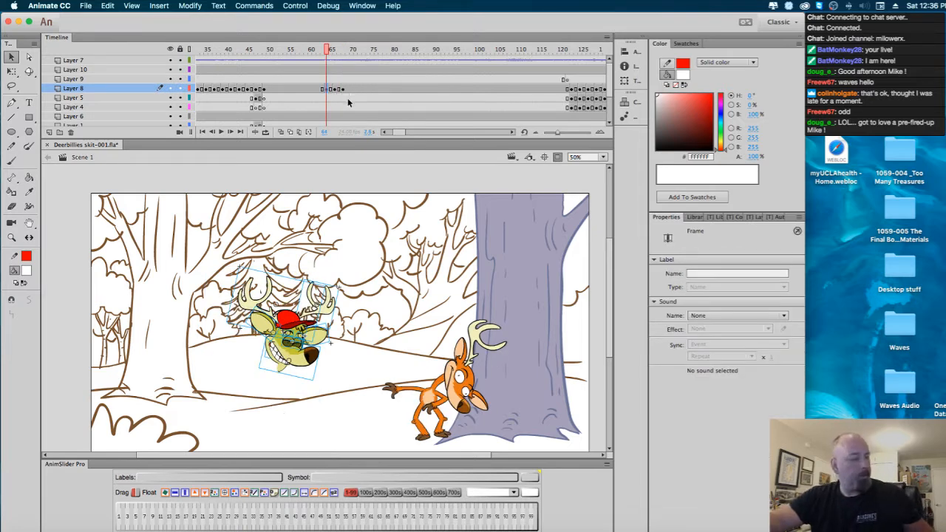
Undo the frame paste on Layer 8.
key("Return")
left_click(328, 89)
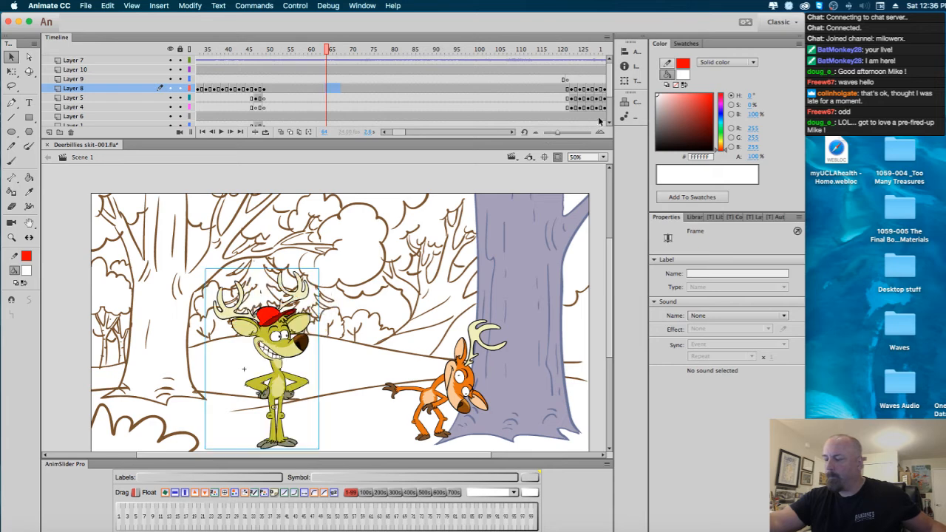
key("Return")
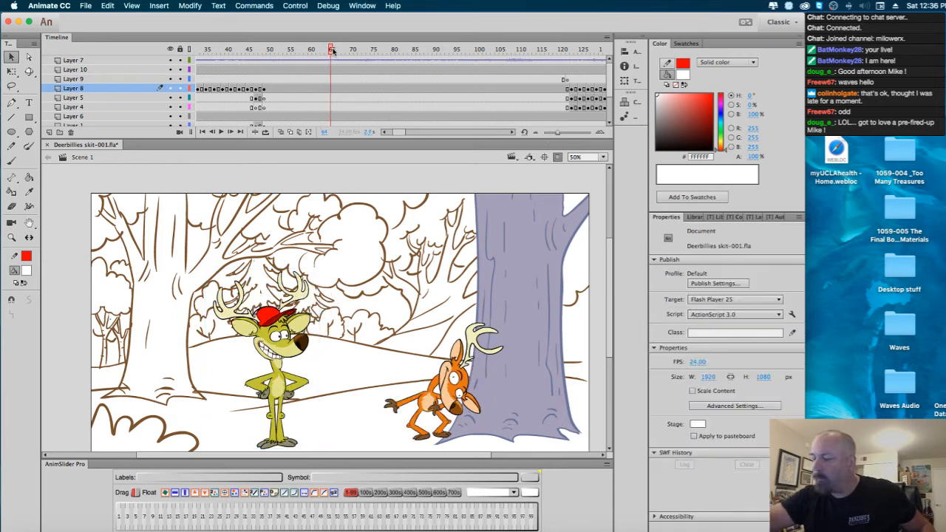
Copy frames 123 to 128 of the green deer's body on Layers 5 and 4.
left_click(574, 98)
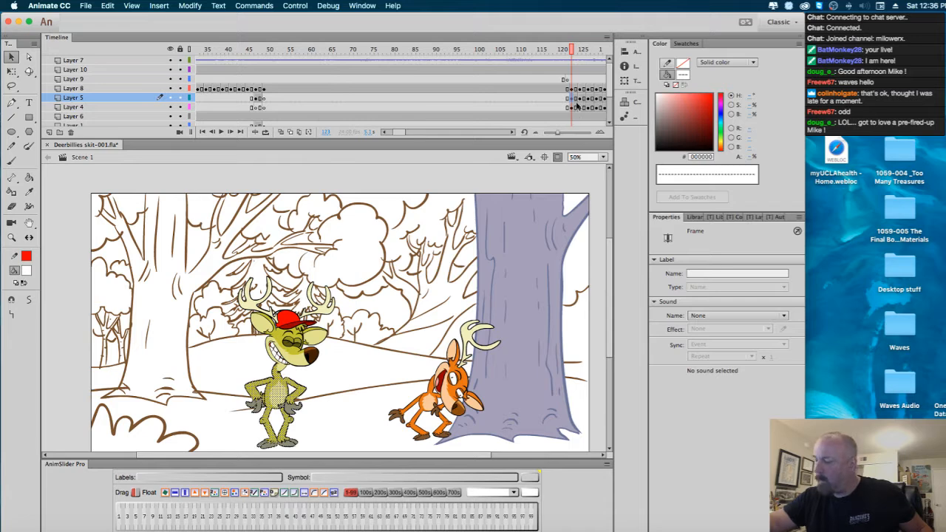
left_click(574, 108)
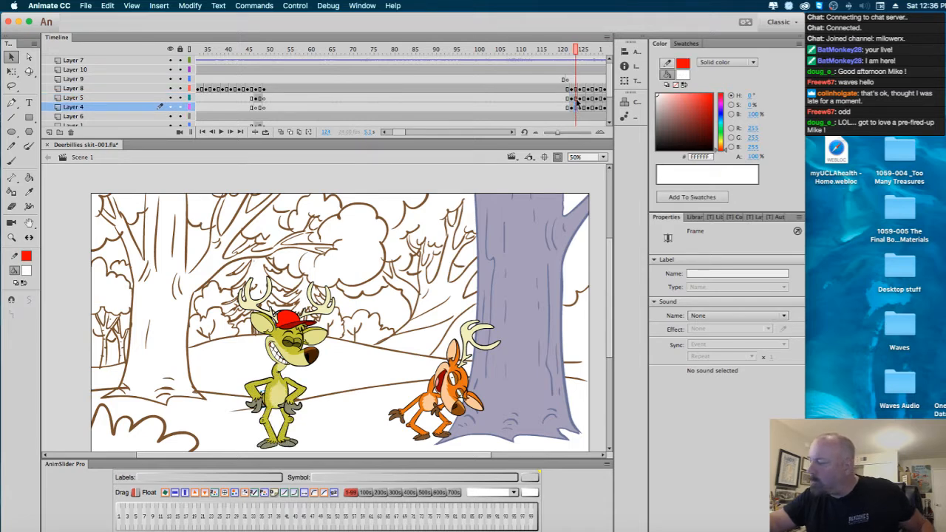
left_click_drag(573, 99, 592, 109)
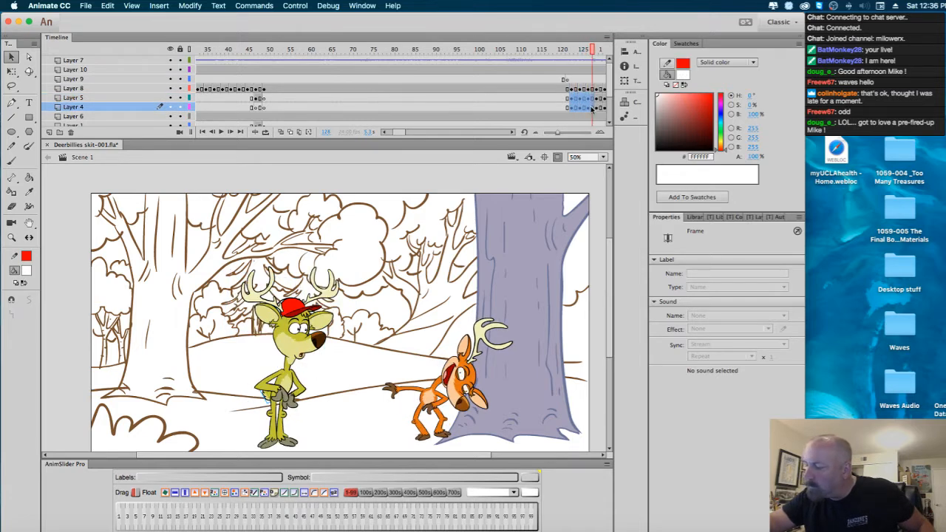
right_click(591, 108)
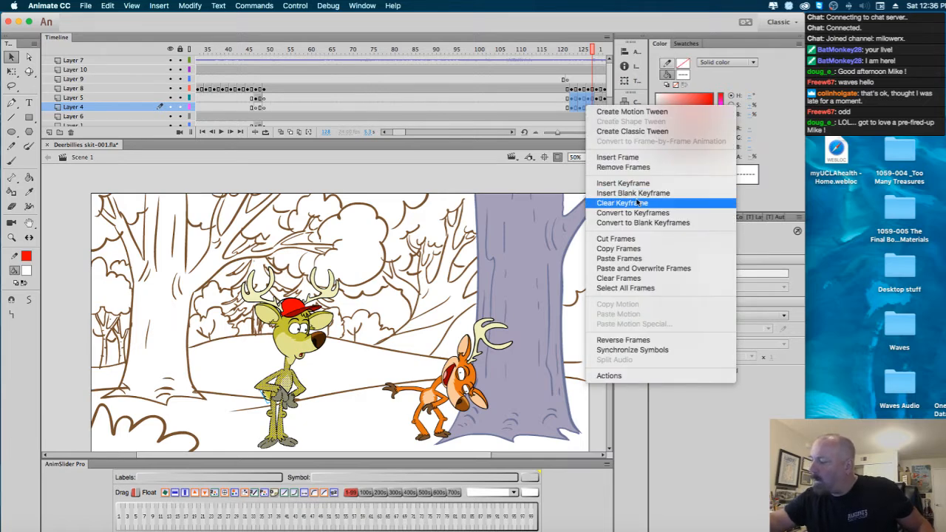
left_click(654, 251)
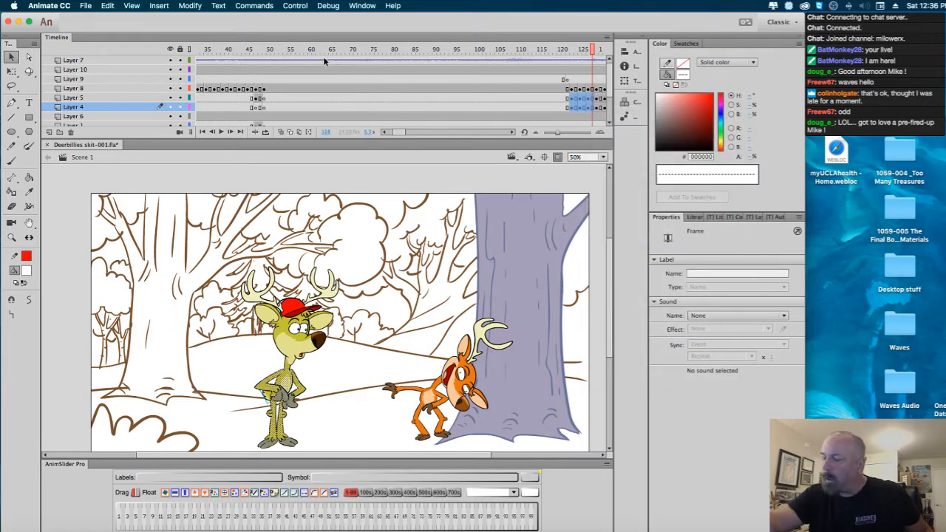
Paste and overwrite the copied body frames on Layers 5 and 4, over frames 95 to 99.
left_click_drag(352, 57, 477, 100)
left_click_drag(436, 101, 456, 104)
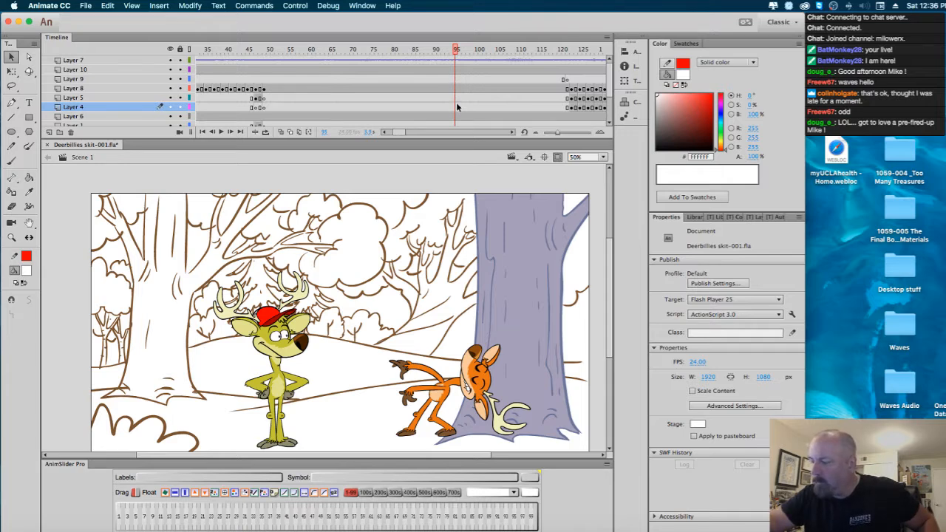
left_click_drag(457, 98, 464, 108)
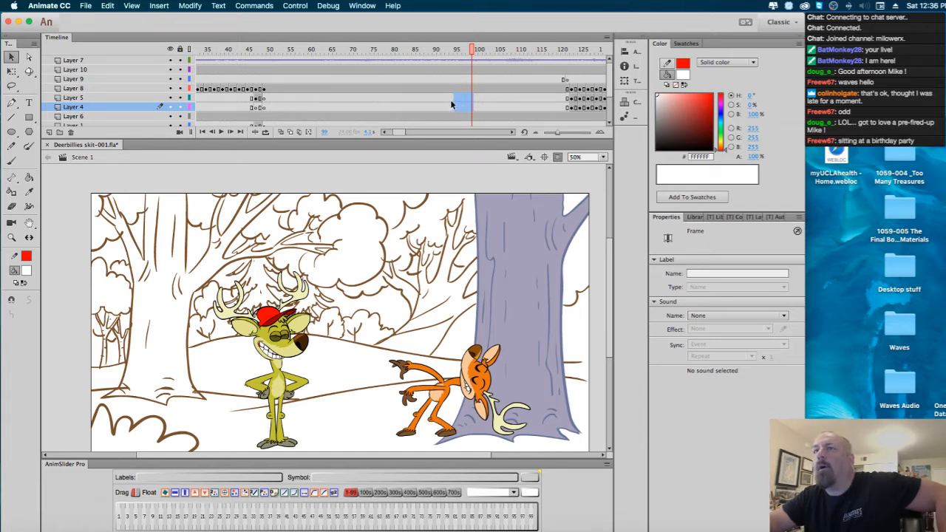
right_click(463, 99)
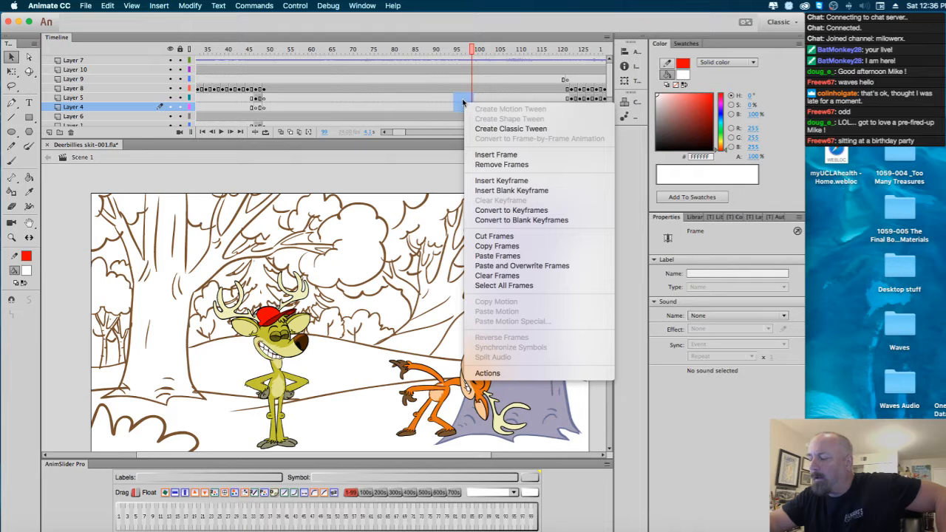
left_click(522, 264)
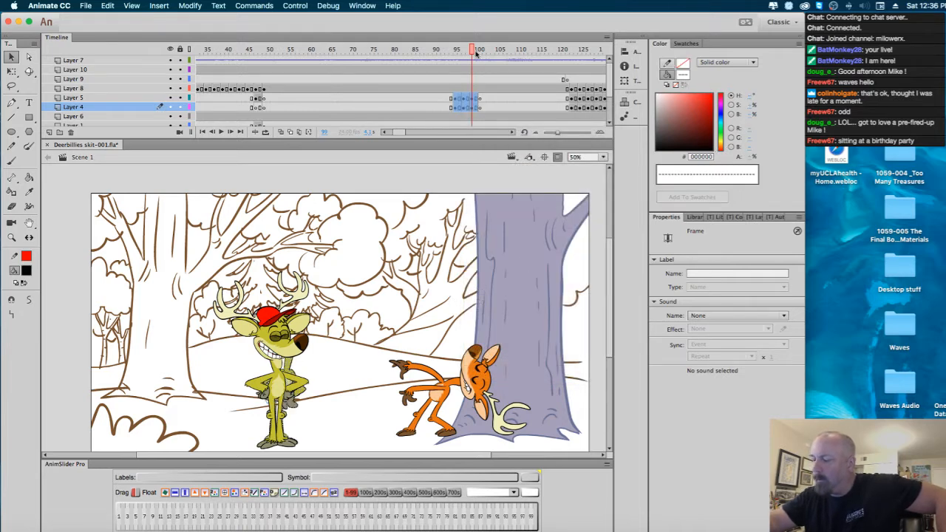
left_click_drag(477, 53, 460, 56)
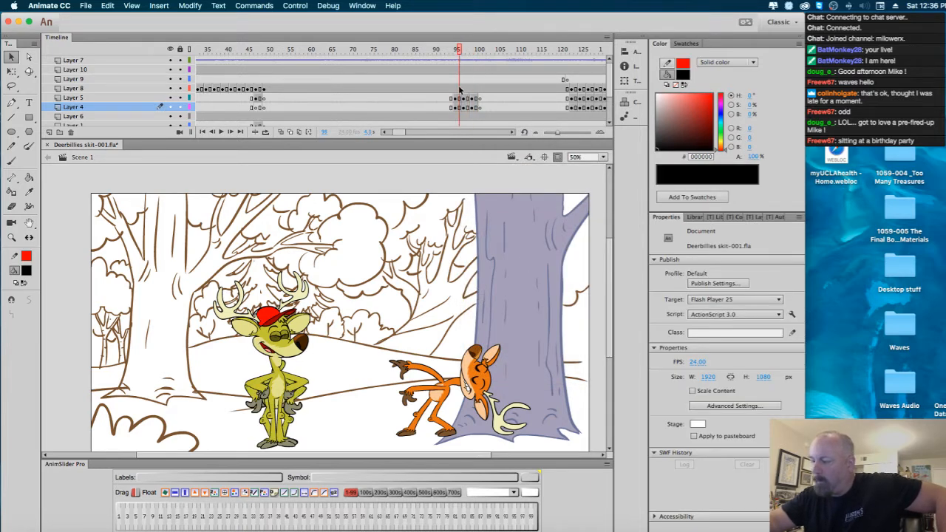
left_click(459, 90)
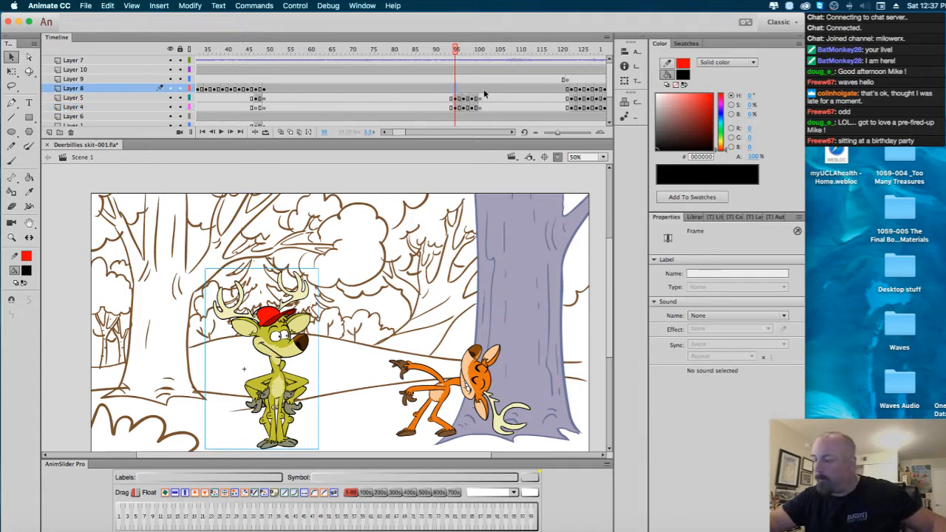
left_click(480, 90)
key("F7")
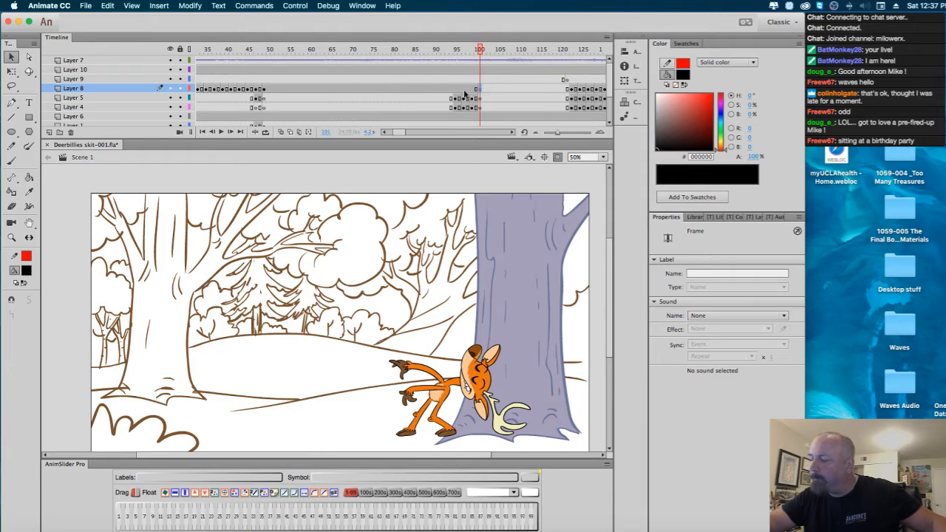
left_click(456, 90)
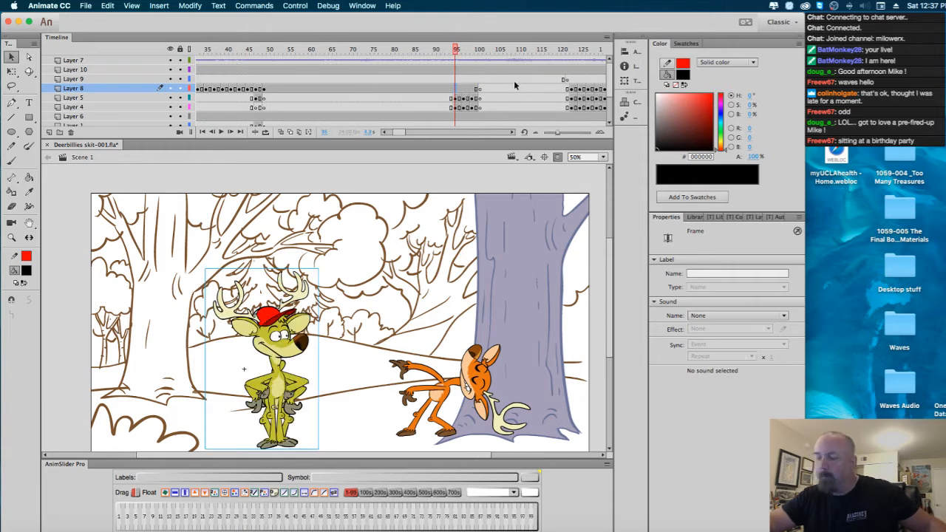
left_click(481, 91)
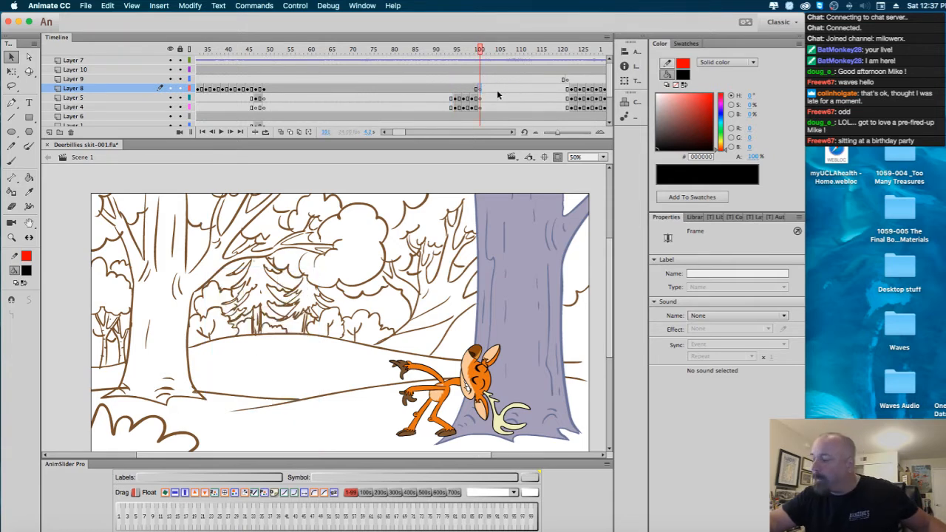
Insert keyframes holding the green deer on Layer 8 at frames 101 and 95.
key("super+shift+v")
key("comma")
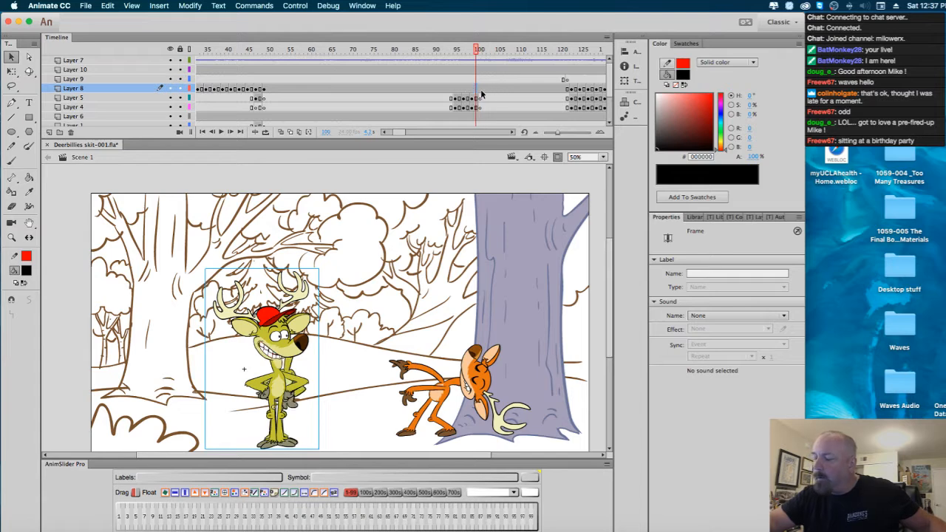
key("period")
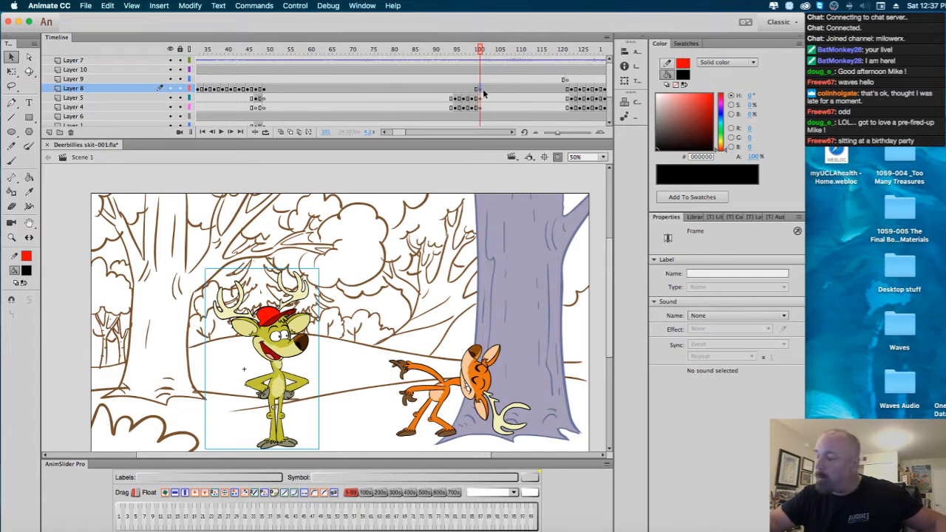
left_click(457, 90)
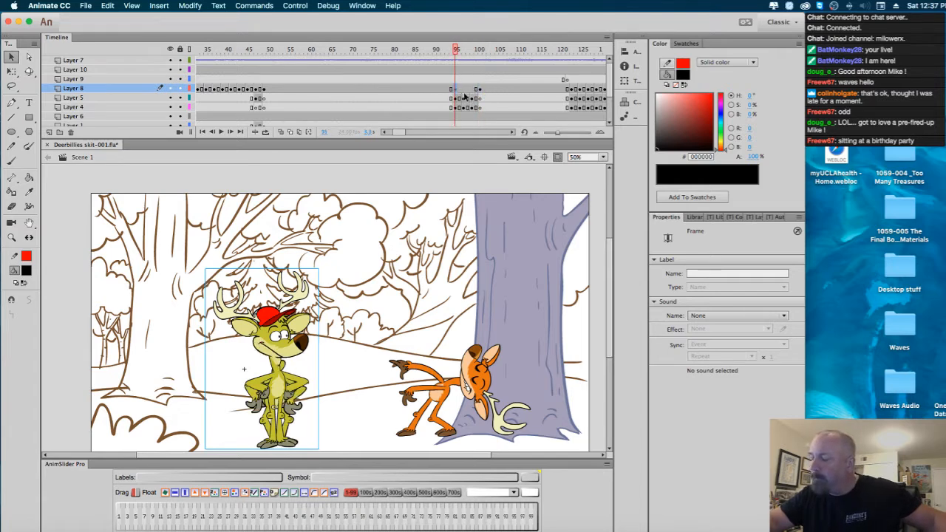
key("Delete")
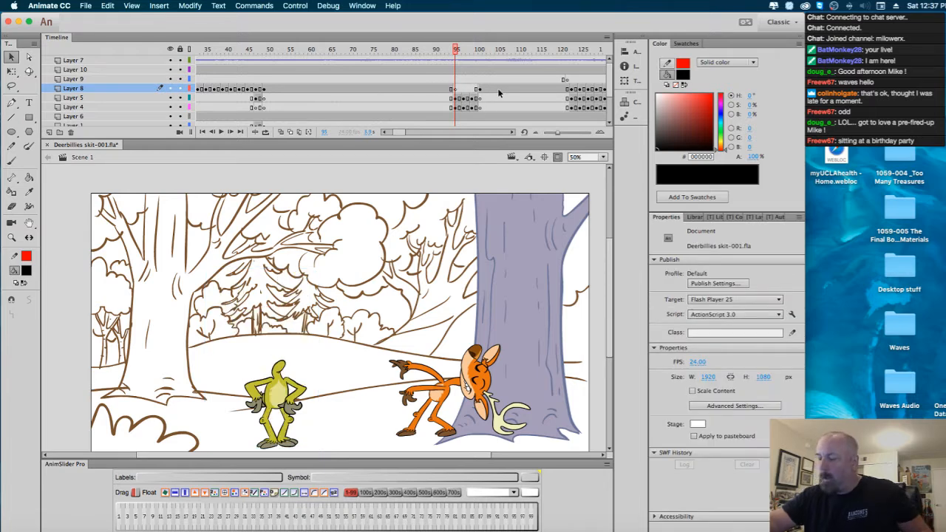
left_click(457, 89)
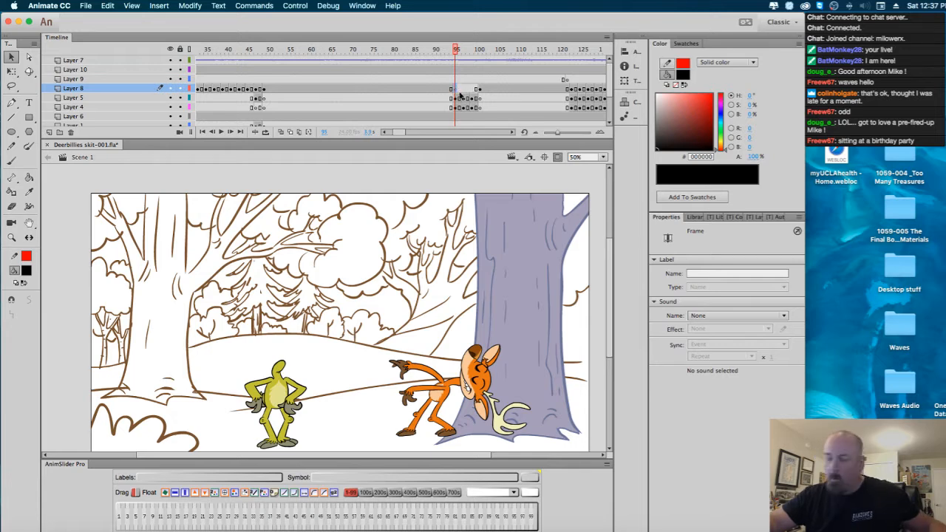
key("super+z")
key("super+z")
Break apart the full green deer symbol in Layer 8's frame 95 keyframe and delete its body pieces, keeping only the head.
left_click(460, 89)
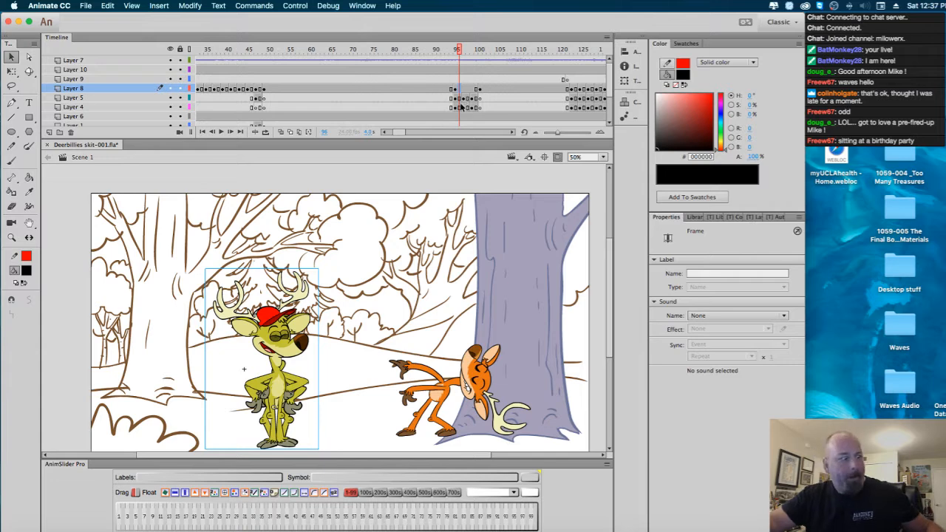
key("super+b")
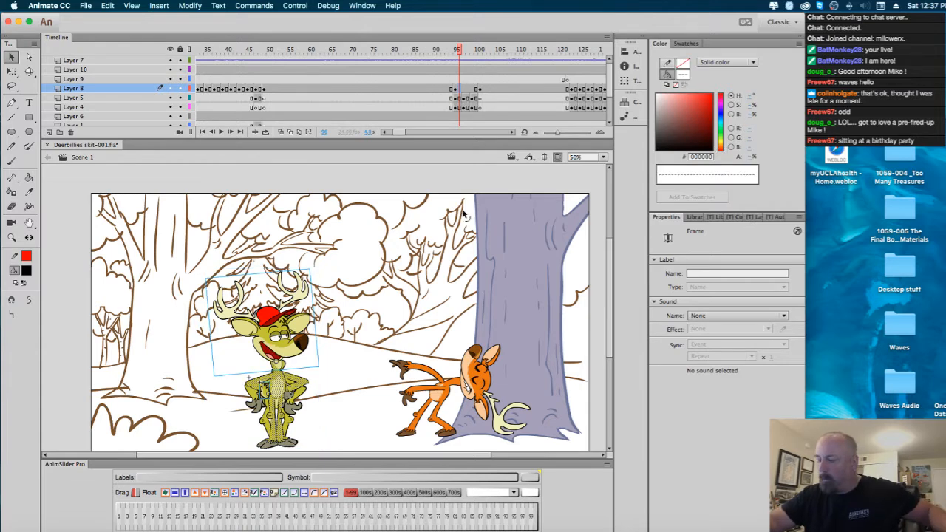
left_click(425, 225)
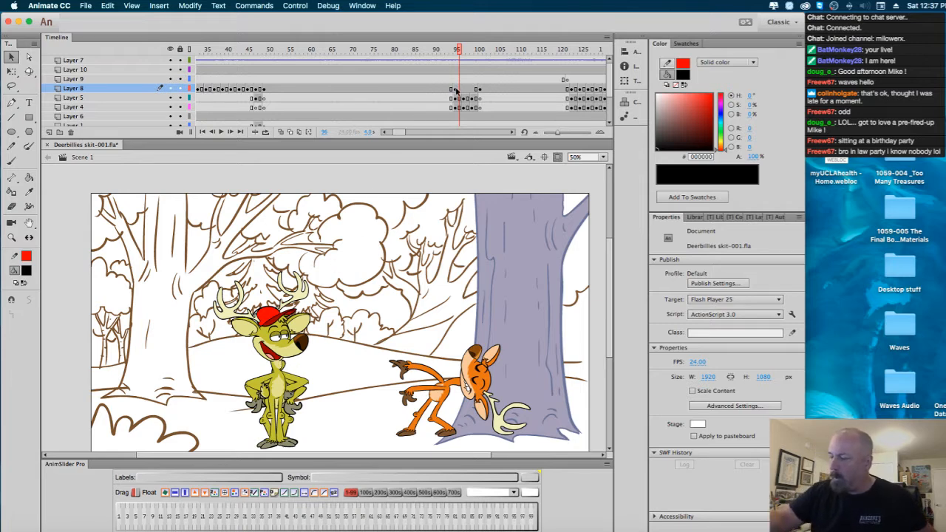
key("super+a")
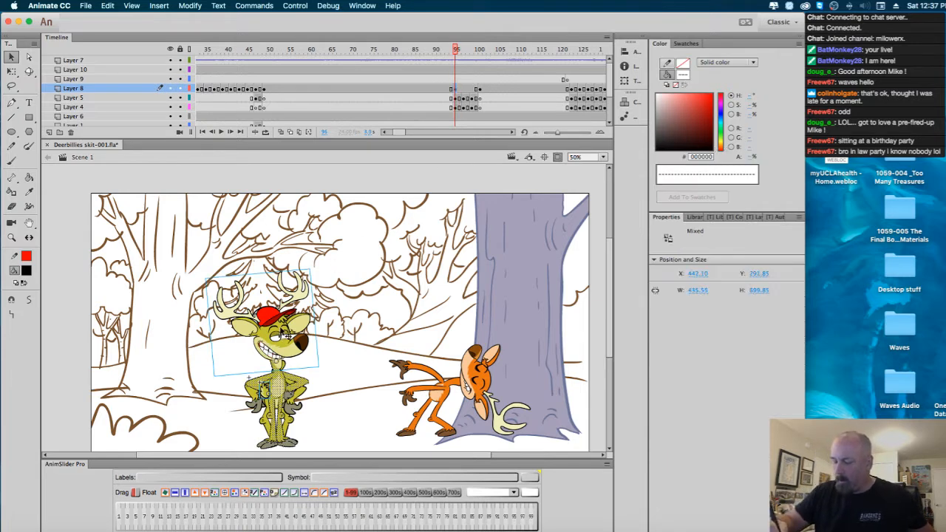
key("Escape")
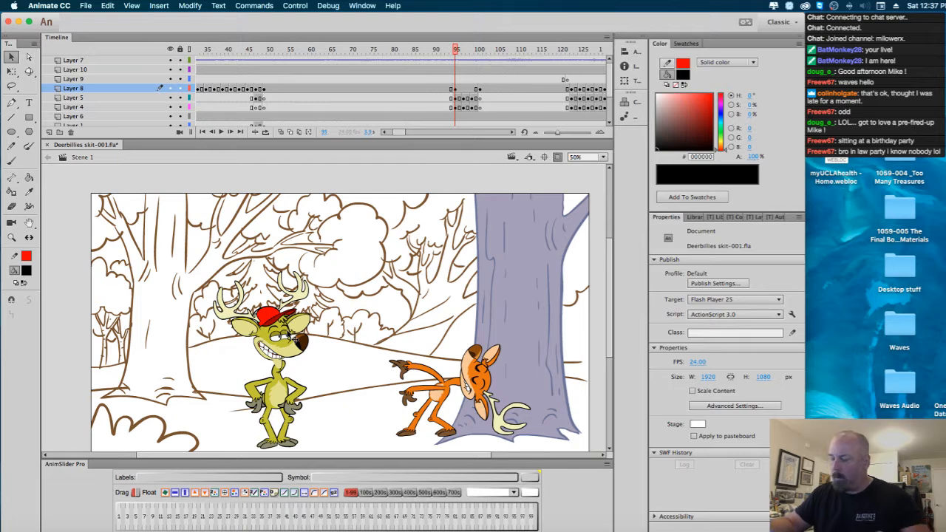
left_click_drag(457, 51, 454, 77)
left_click(456, 92)
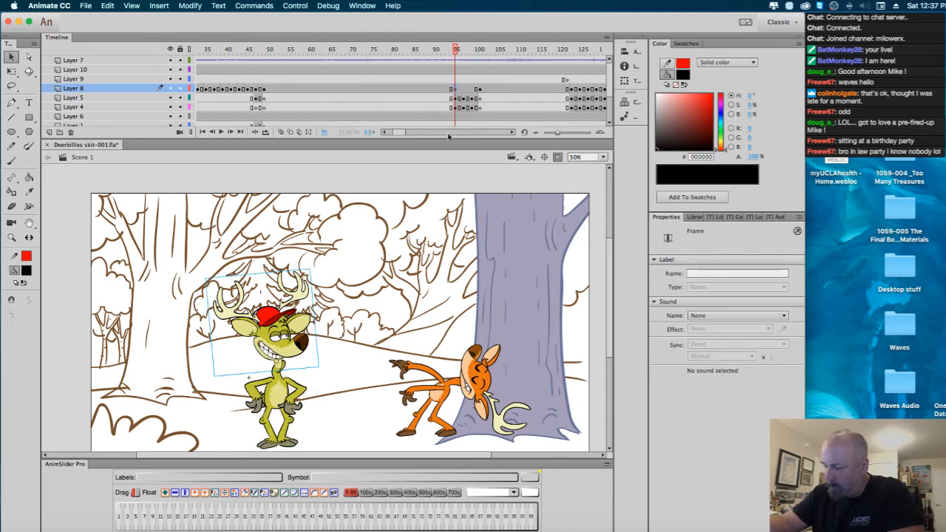
Rotate the green deer's head clockwise on Layer 8 at frame 95 with Free Transform and set it over the neck.
left_click(12, 73)
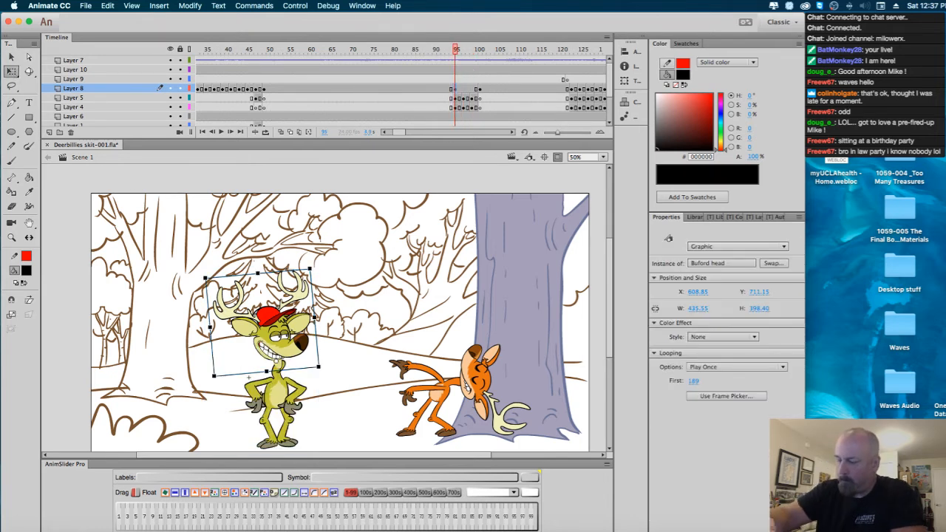
mouse_move(324, 278)
left_mouse_down()
mouse_move(325, 299)
mouse_move(312, 315)
mouse_move(347, 291)
mouse_move(361, 311)
mouse_move(337, 286)
left_mouse_up()
left_click(401, 278)
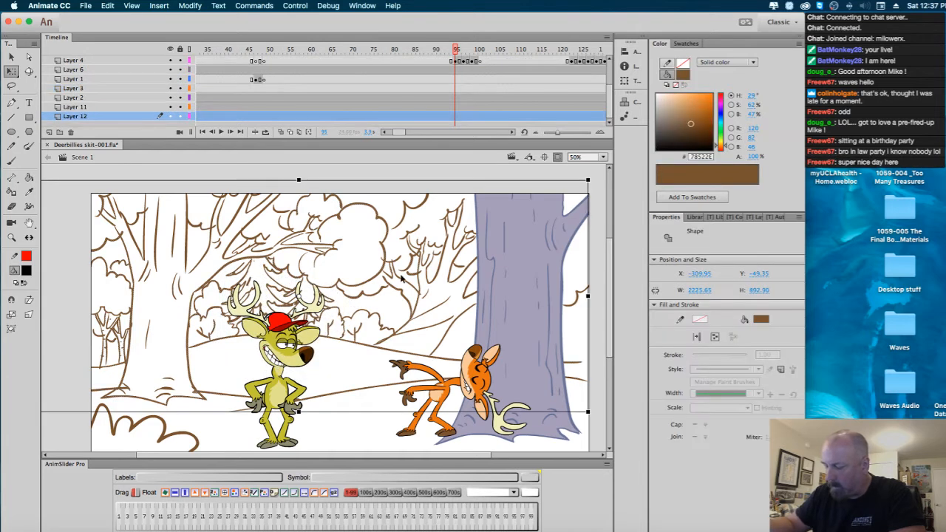
Shift the green deer's head slightly down and toward the neck on Layer 8, and add head keyframes at frames 97 and 99.
left_click(464, 64)
left_click(295, 340)
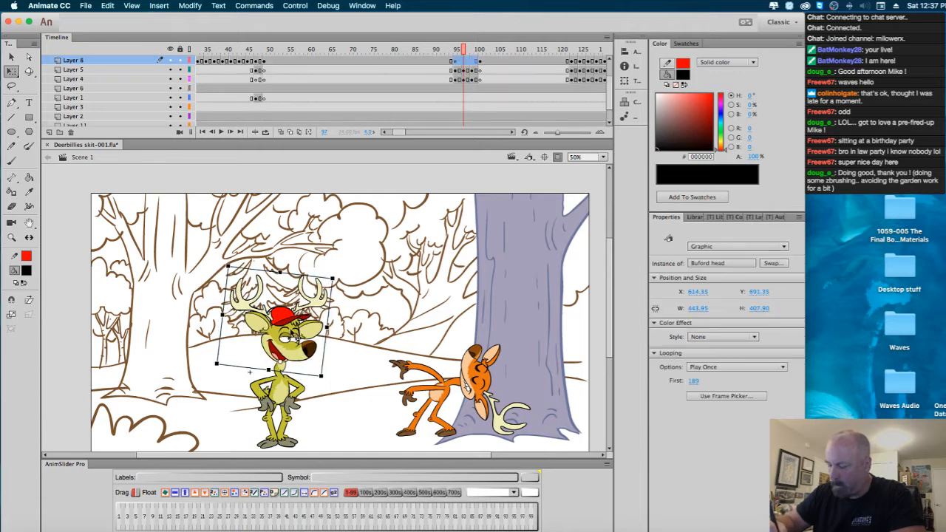
left_click_drag(294, 335, 291, 339)
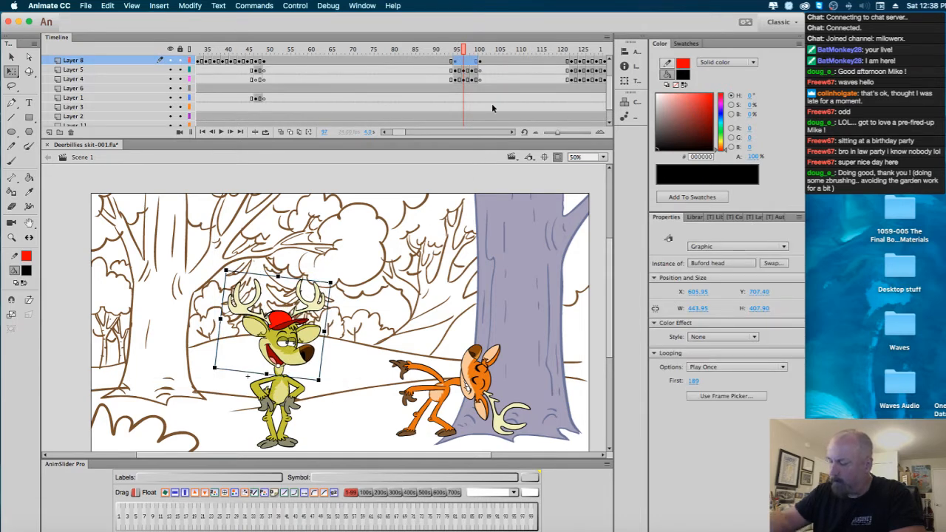
left_click(467, 66)
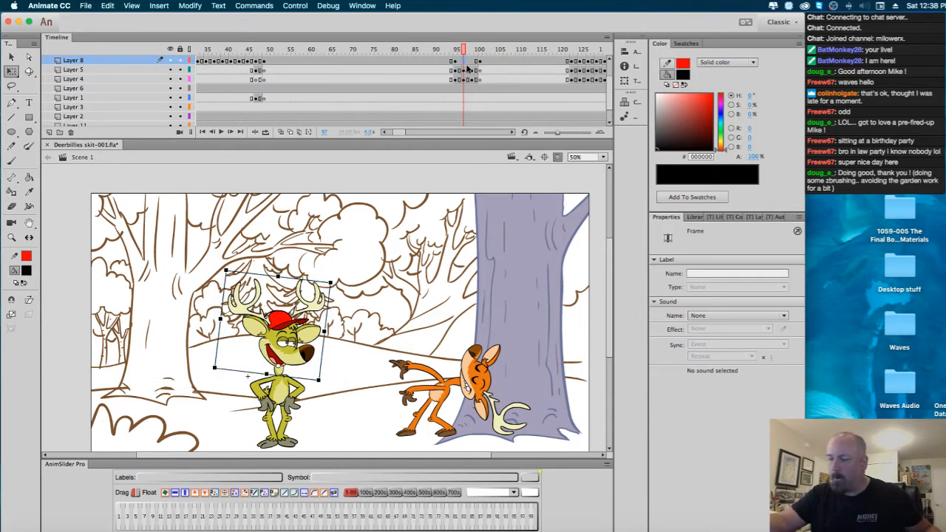
left_click(473, 68)
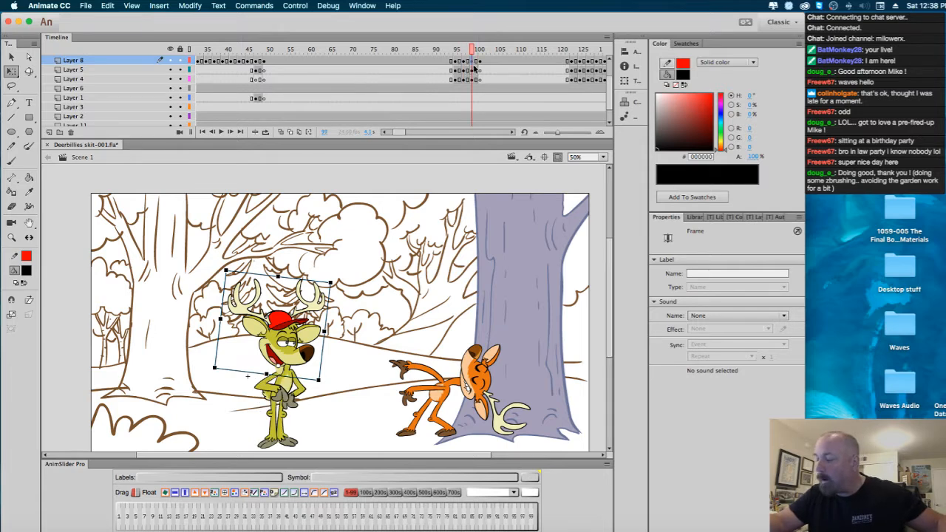
Adjust the tilt and height of the green deer's head across Layer 8's frame 95 to 99 keyframes to follow the body's bounce.
left_click(457, 67)
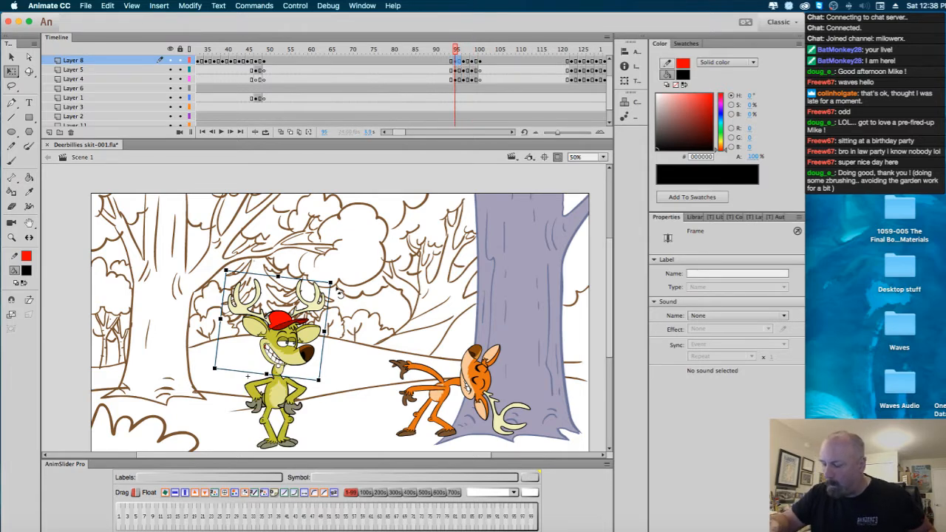
left_click_drag(338, 293, 344, 298)
mouse_move(303, 338)
left_mouse_down()
mouse_move(309, 344)
mouse_move(275, 345)
mouse_move(298, 345)
mouse_move(305, 328)
left_mouse_up()
key("period")
key("period")
left_click(472, 62)
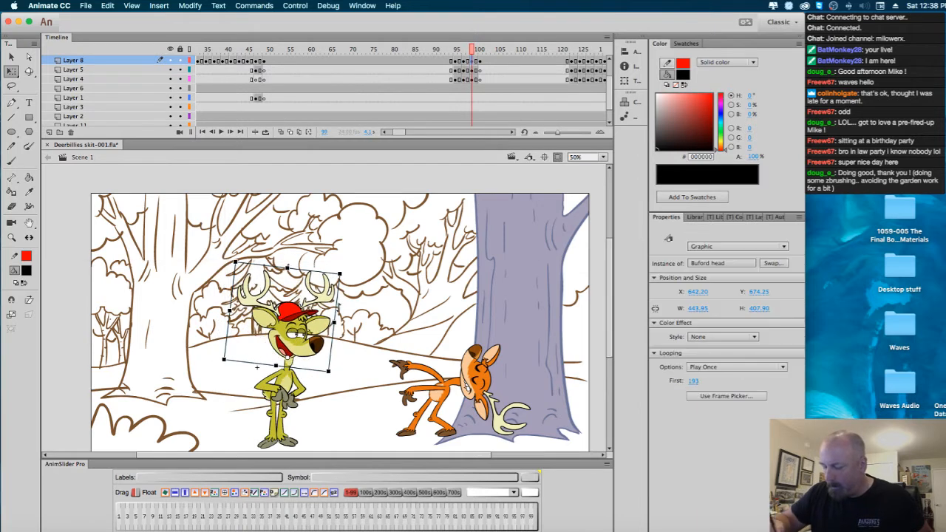
left_click(369, 277)
Copy the green deer's body frames 95 to 100 on Layers 5 and 4, and paste and overwrite them over frames 101 to 106.
left_click_drag(473, 67, 381, 93)
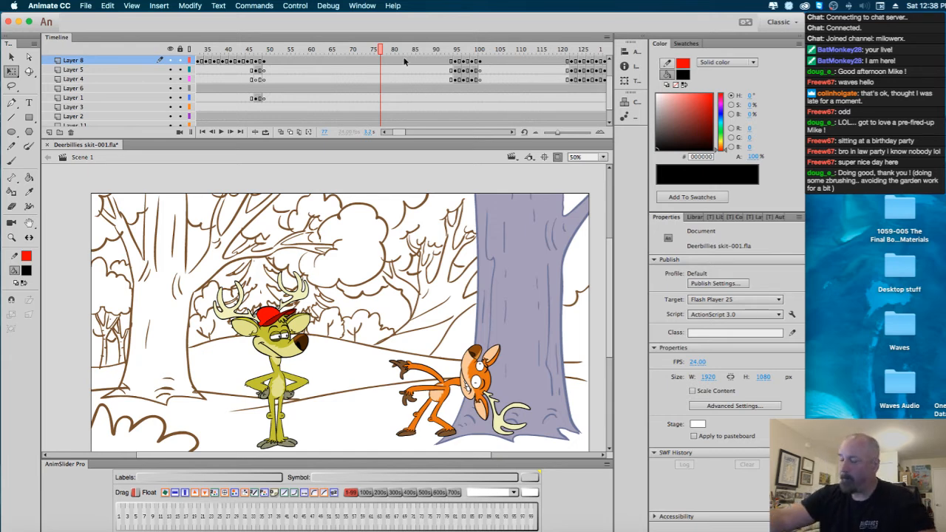
left_click_drag(386, 50, 475, 77)
right_click(474, 76)
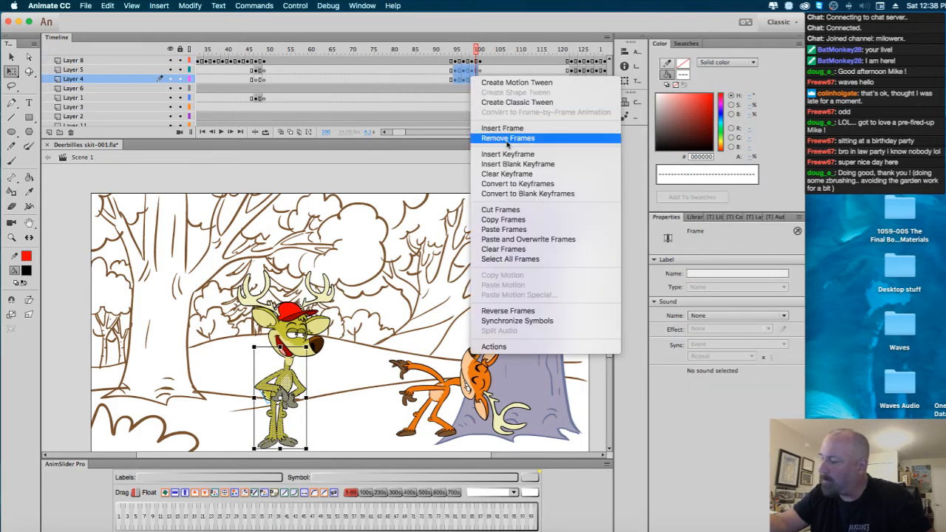
left_click(521, 220)
left_click_drag(480, 79, 501, 80)
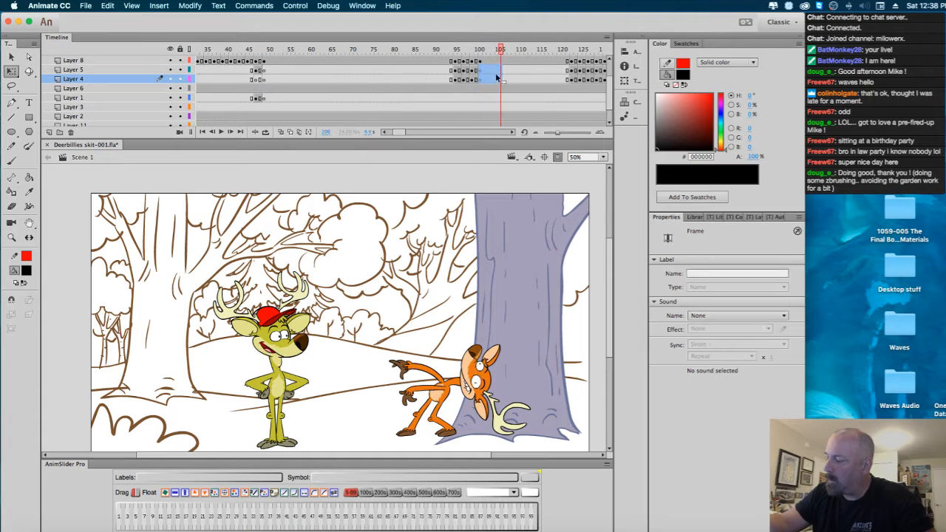
right_click(492, 74)
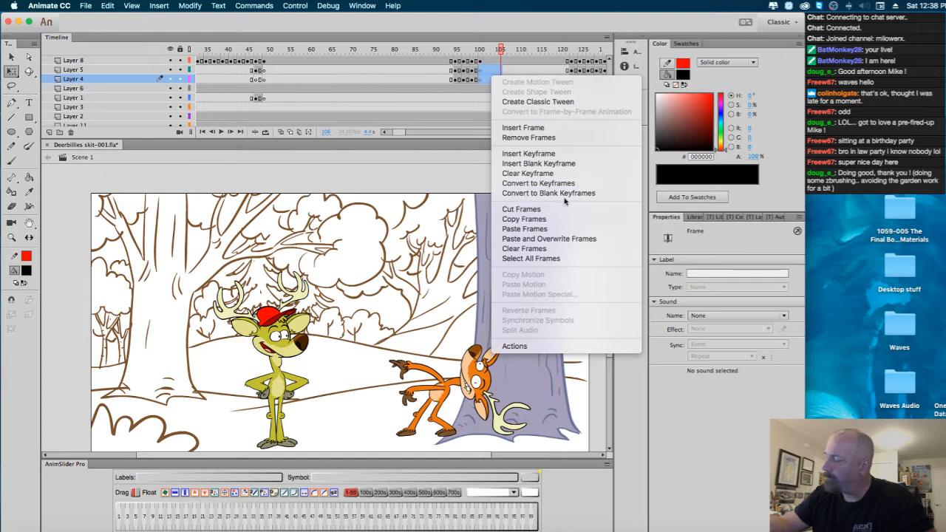
left_click(564, 240)
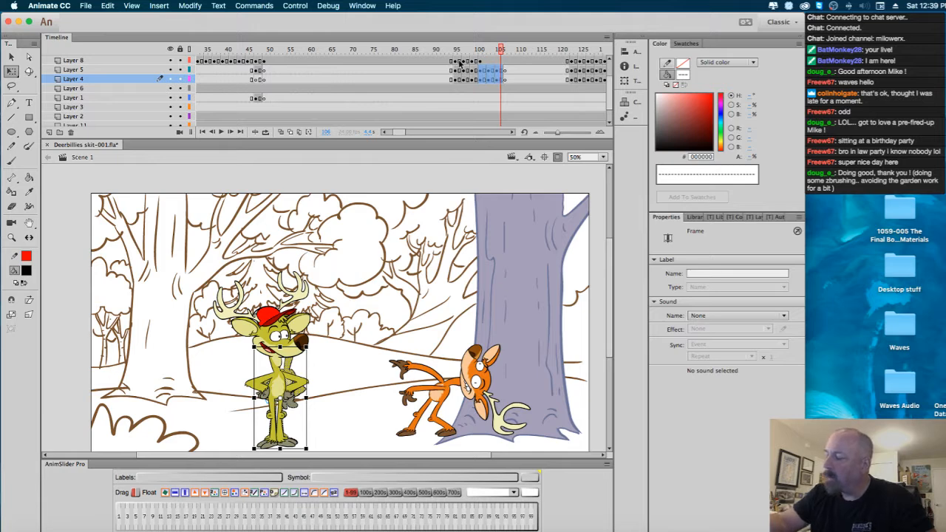
mouse_move(503, 55)
left_mouse_down()
mouse_move(458, 56)
mouse_move(489, 60)
left_mouse_up()
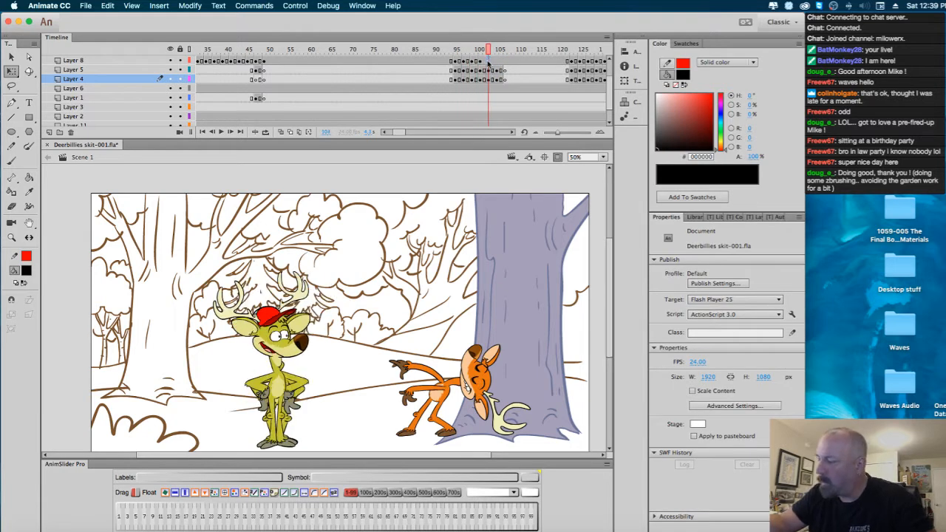
left_click(488, 61)
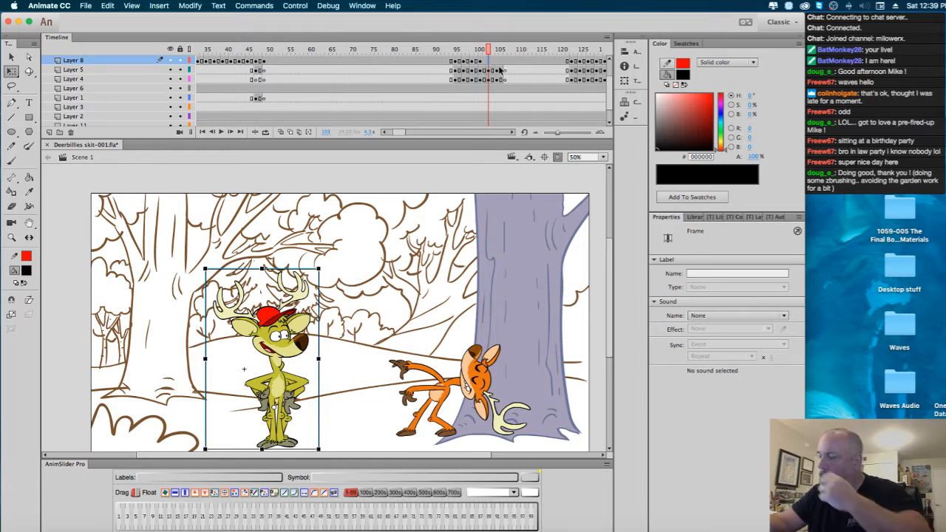
left_click(482, 64)
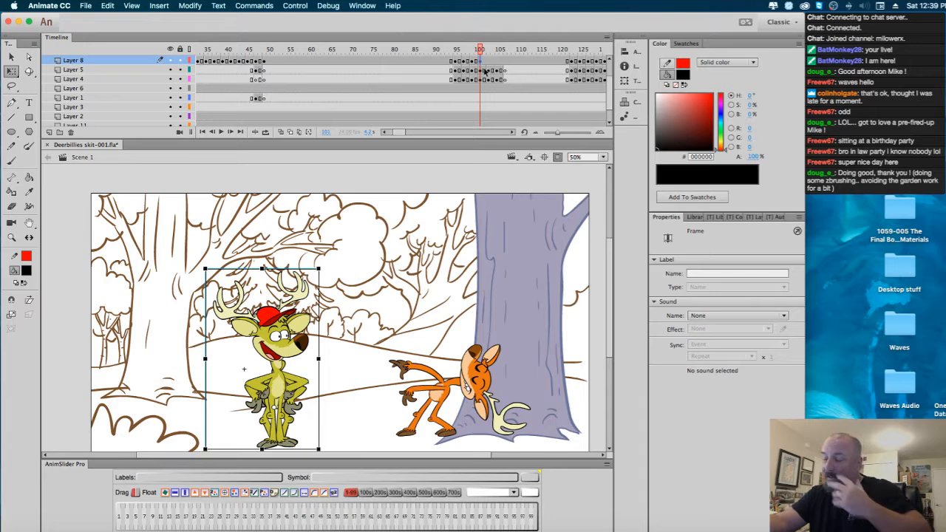
key("super+b")
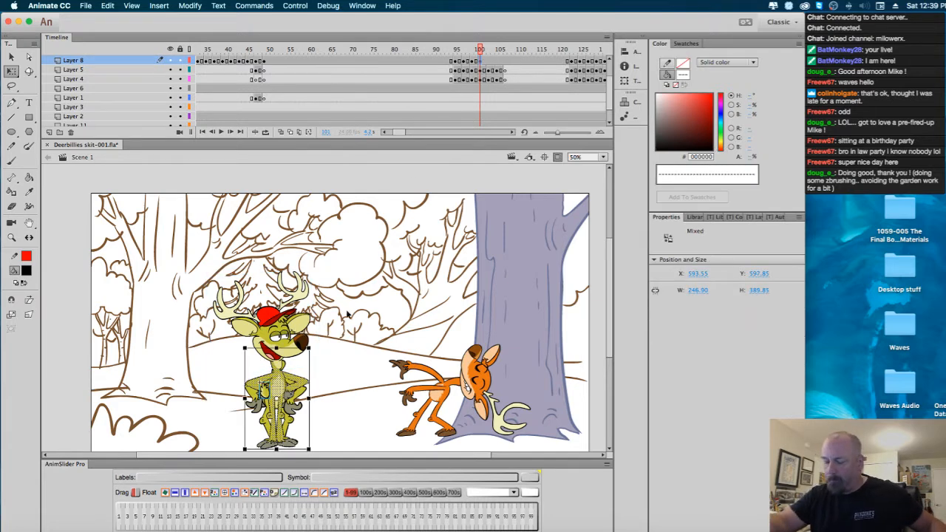
left_click(374, 237)
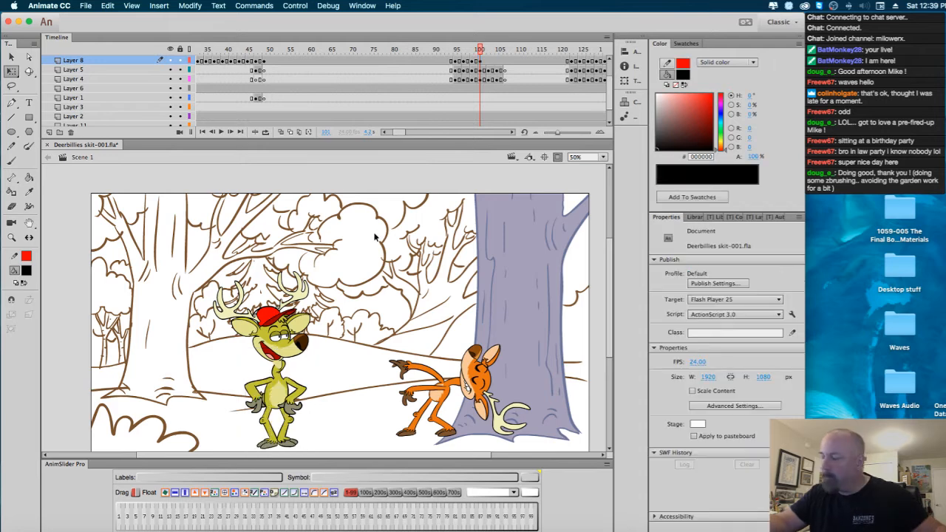
left_click(481, 62)
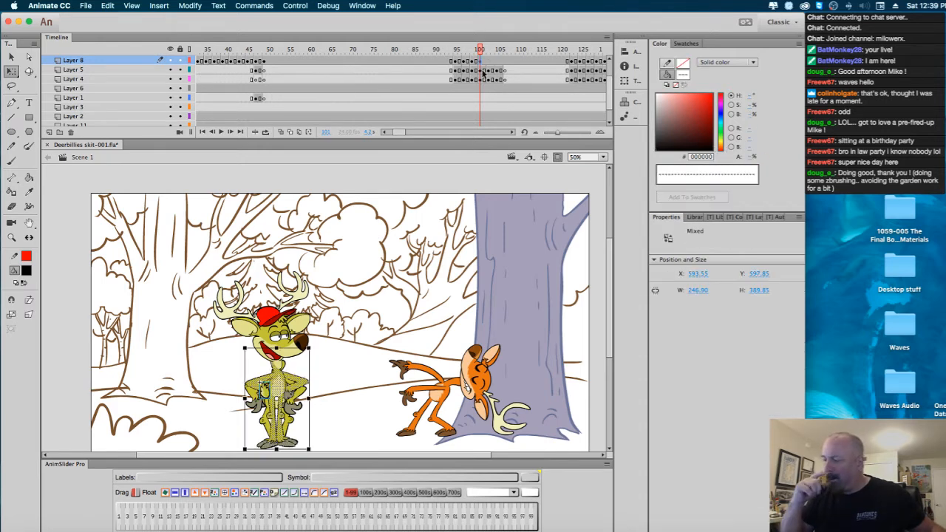
left_click(506, 68)
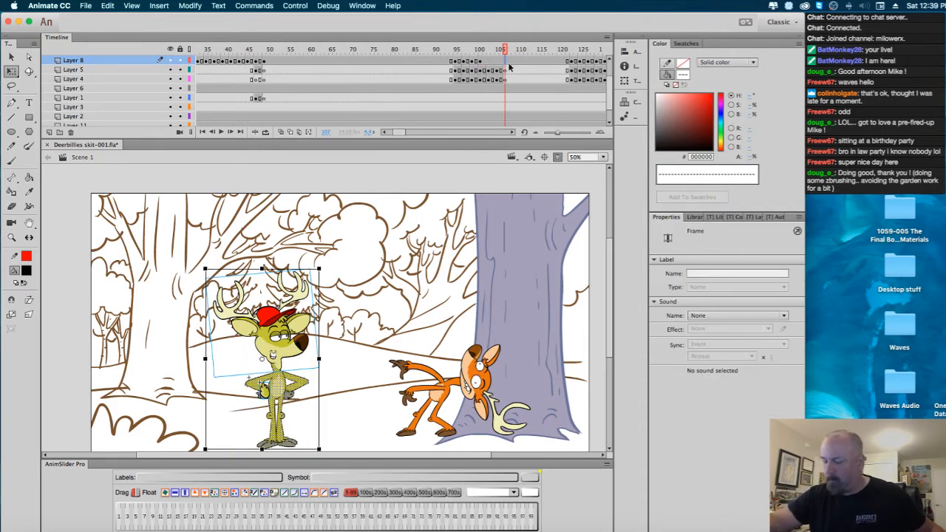
key("super+z")
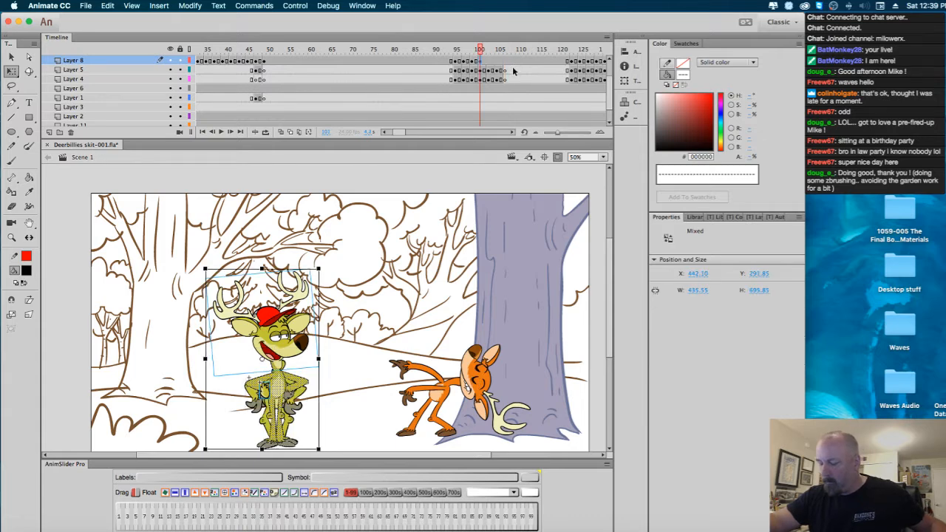
key("super+z")
Insert a keyframe at frame 107 on Layer 8, then break apart the green deer at frame 101 and keep only its head there.
left_click(505, 70)
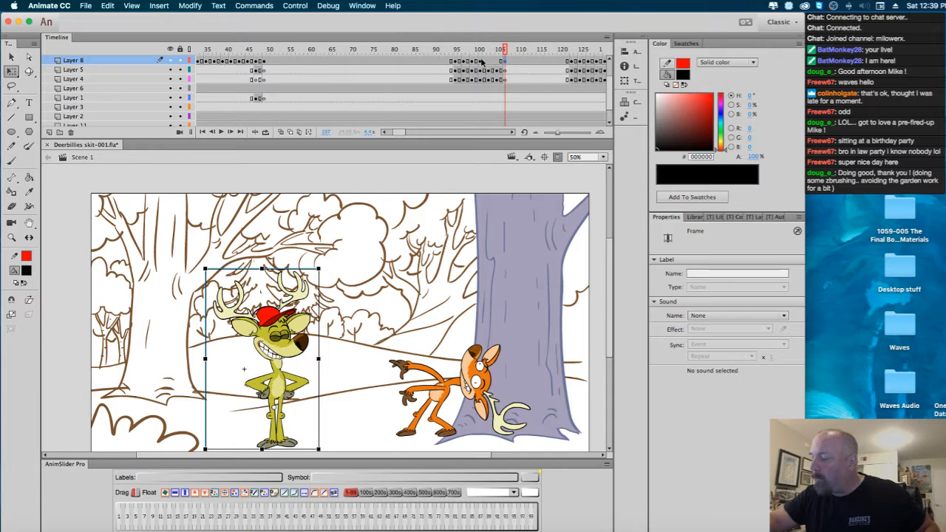
left_click(480, 63)
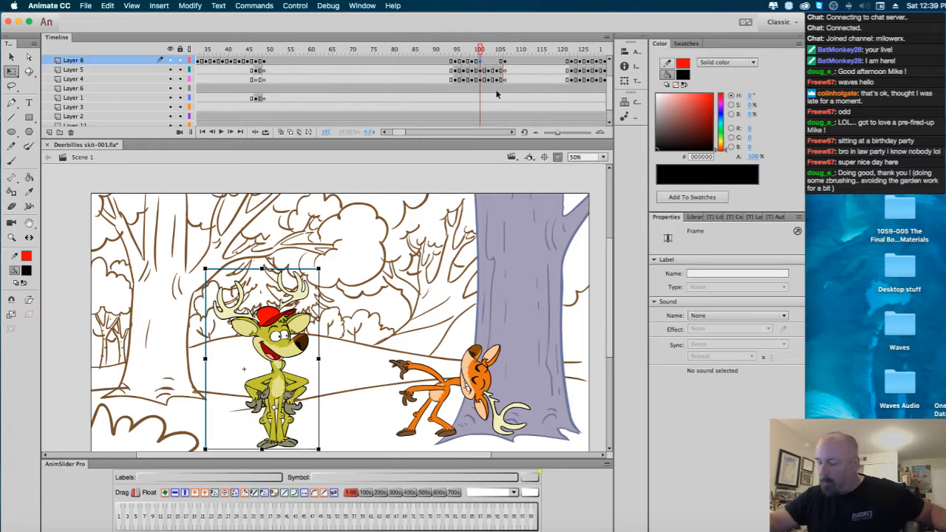
key("ctrl+b")
left_click(286, 326, "shift")
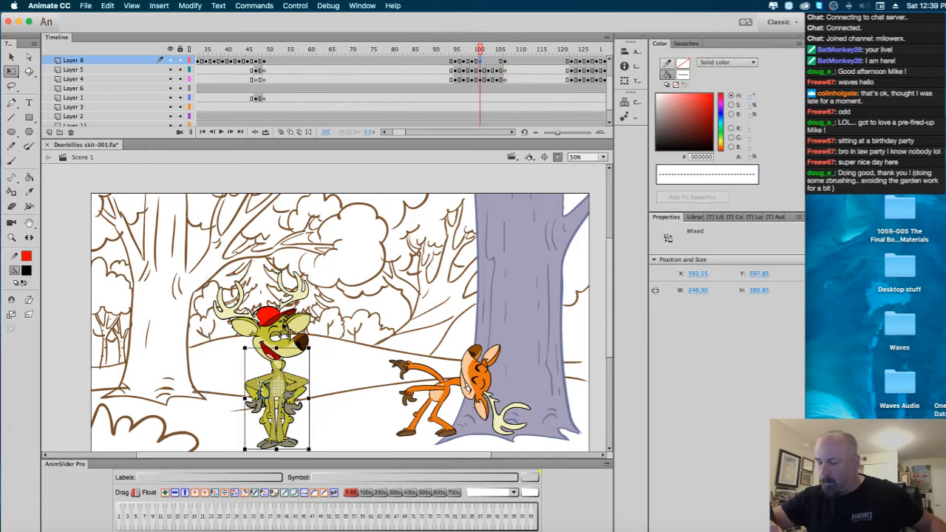
left_click(352, 281)
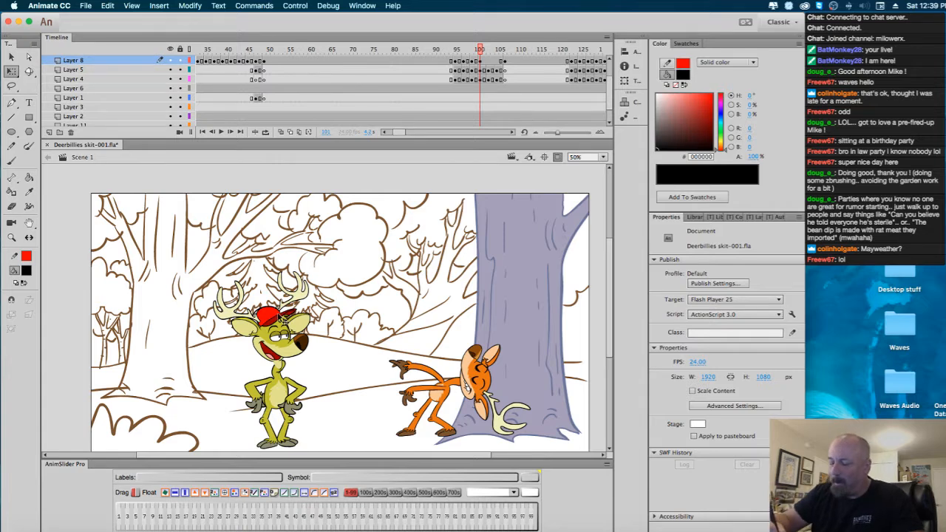
Rotate the green deer's head clockwise at frame 101 on Layer 8 and nudge it right over the neck.
left_click(282, 320)
left_click_drag(304, 299, 332, 314)
left_click_drag(304, 337, 298, 340)
double_click(298, 340)
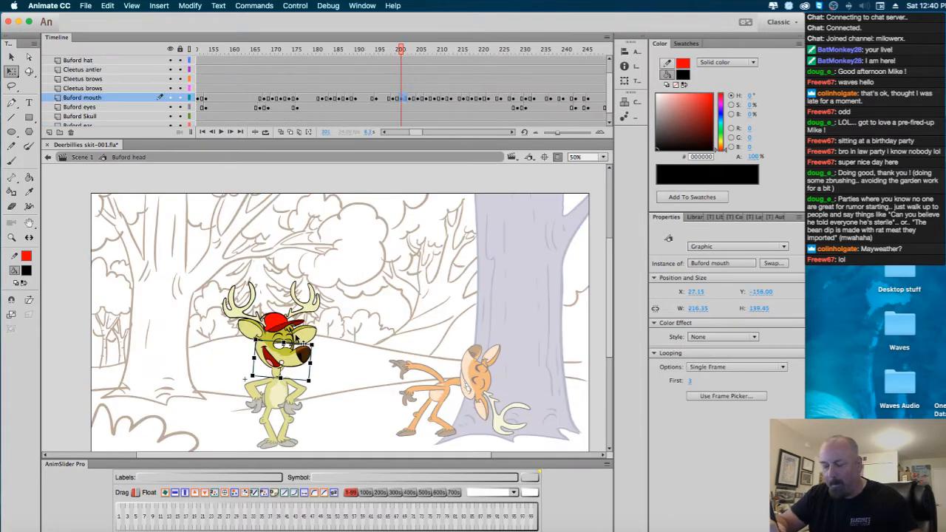
left_click(82, 156)
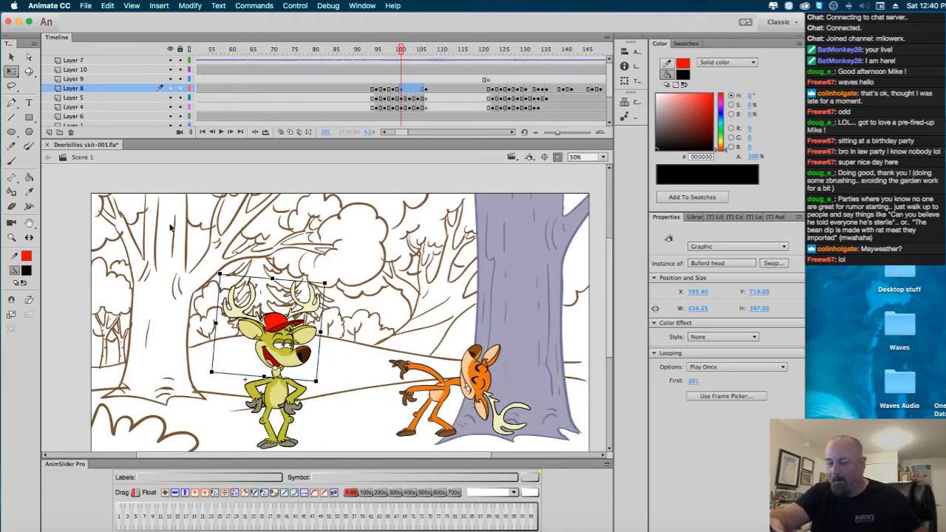
key("Right")
key("Right")
key("Right")
key("Right")
key("Right")
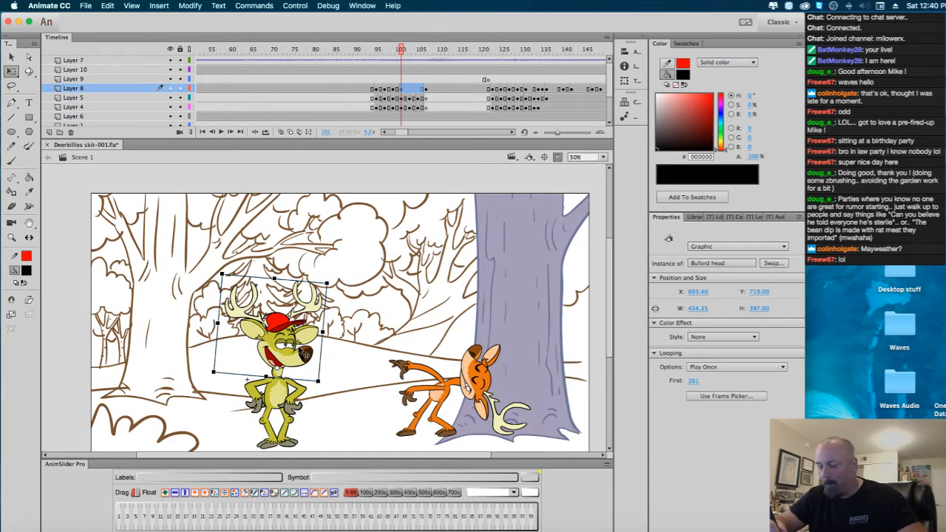
Reverse the green deer's body frames 101 to 106 on Layers 5 and 4.
left_click(411, 94)
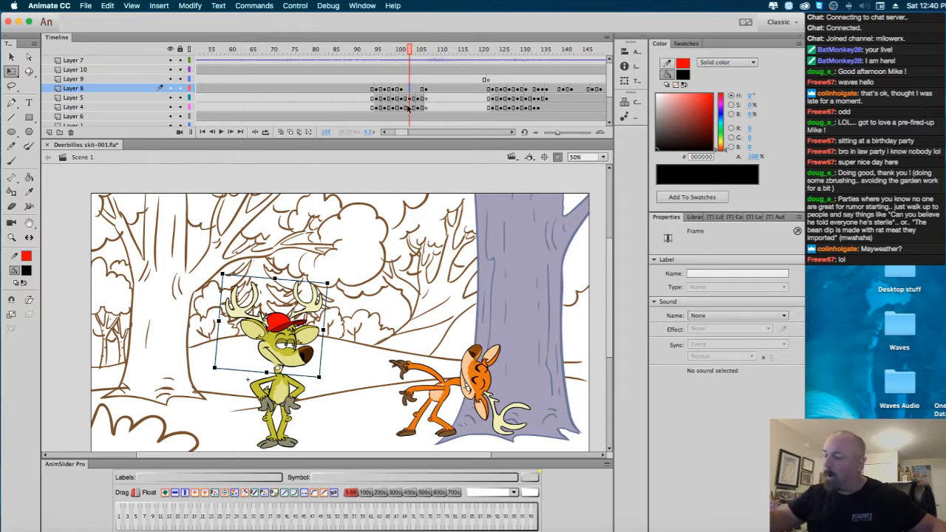
left_click_drag(400, 97, 423, 107)
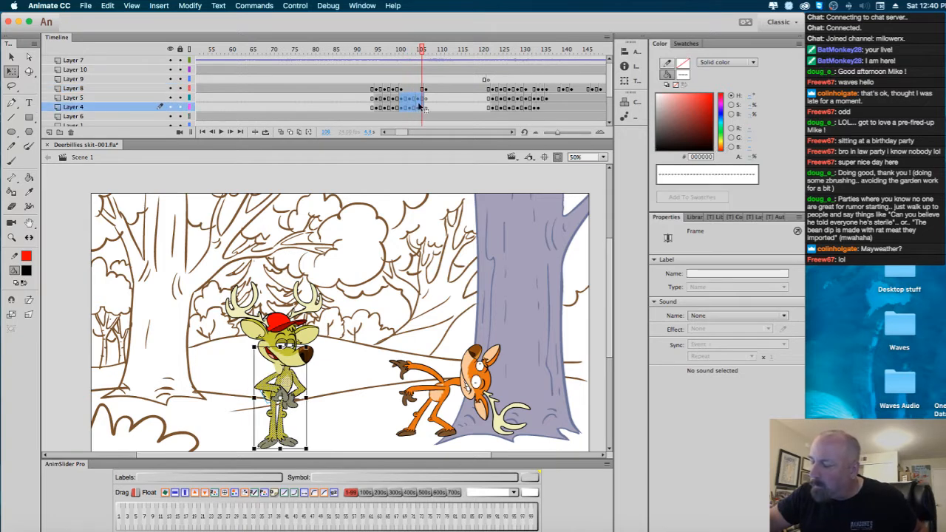
right_click(419, 106)
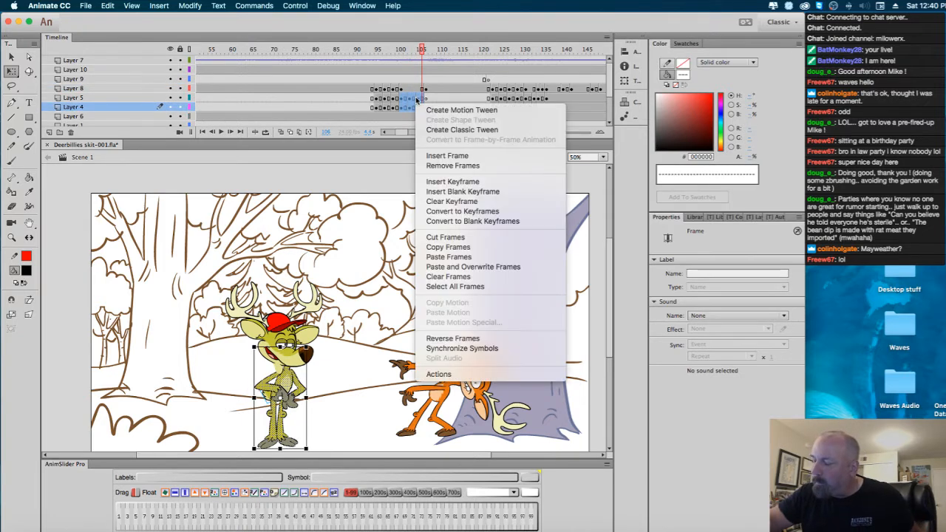
left_click(492, 340)
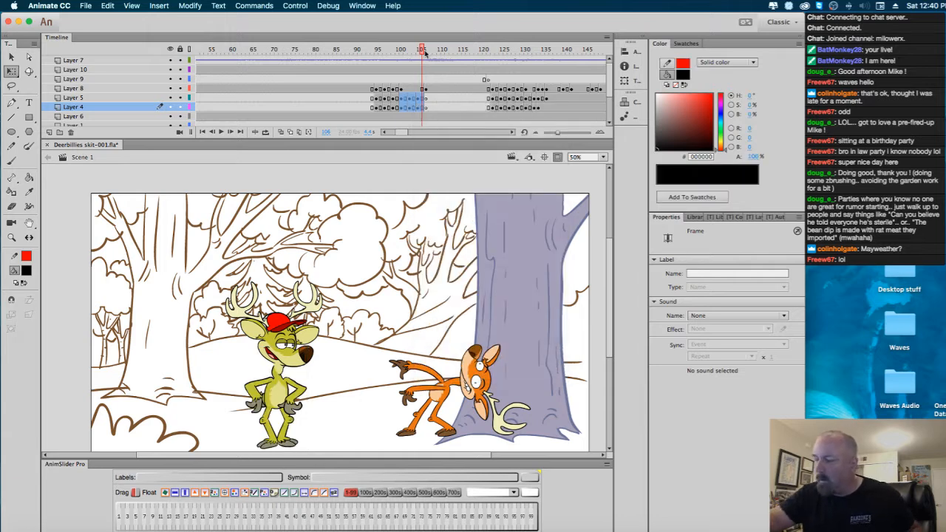
Move the green deer's head in Layer 8's frame 101 keyframe up and right to about X 643, Y 688, fitting the reversed body's neck.
left_click_drag(425, 52, 405, 93)
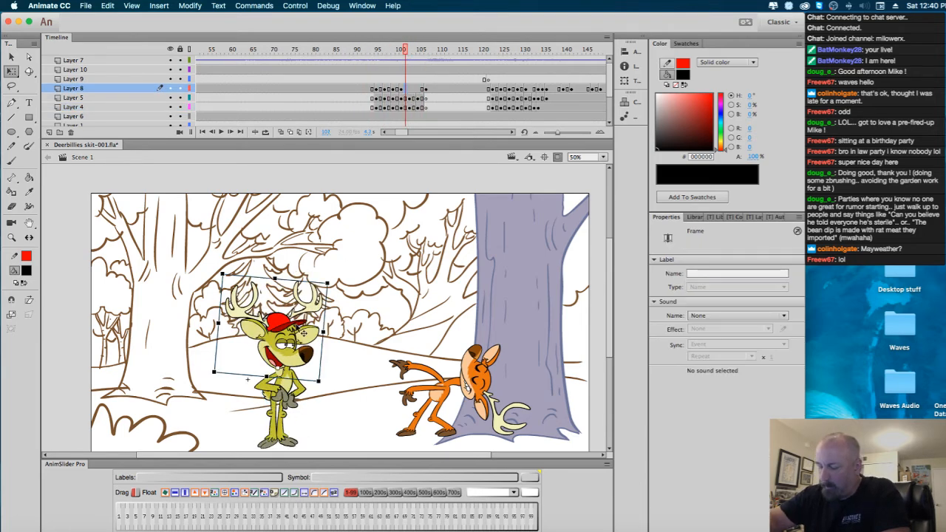
left_click_drag(304, 334, 312, 332)
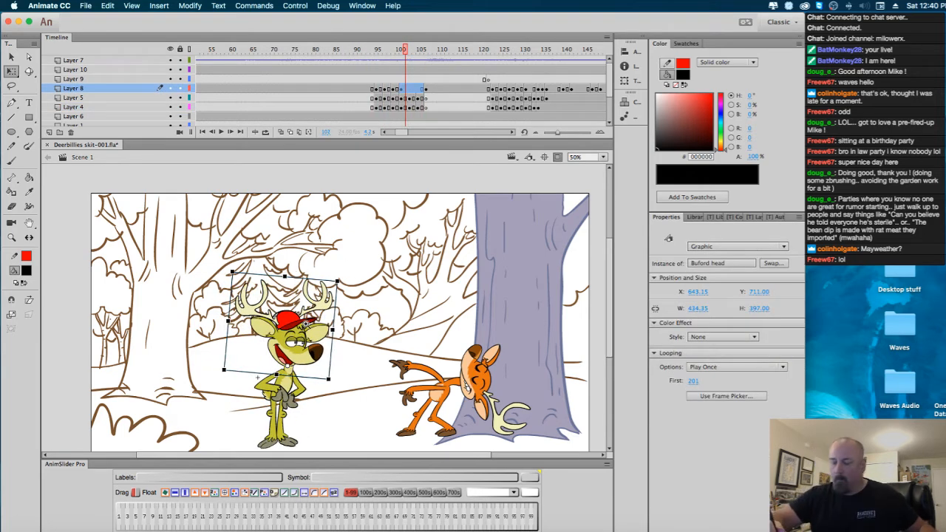
left_click(306, 324, "super")
left_click(317, 332, "super")
left_click_drag(342, 383, 360, 267)
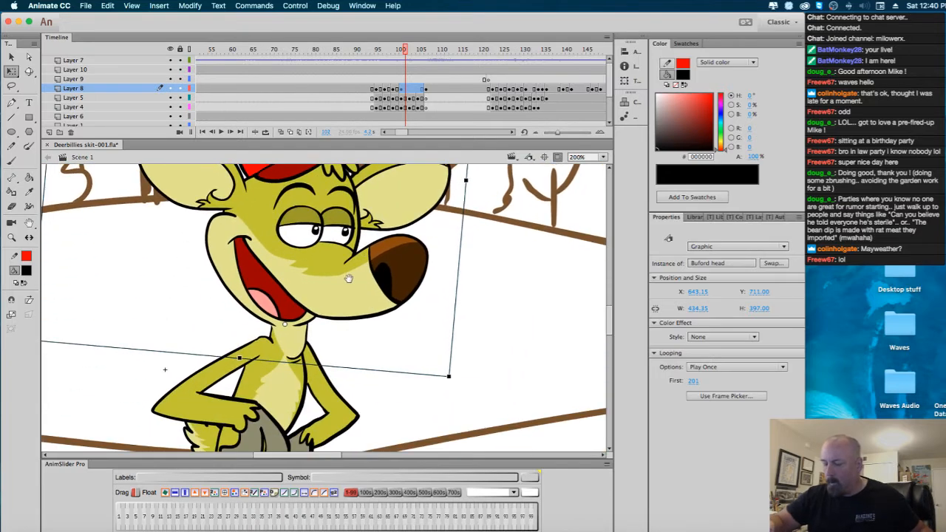
key("super+1")
left_click_drag(326, 308, 328, 290)
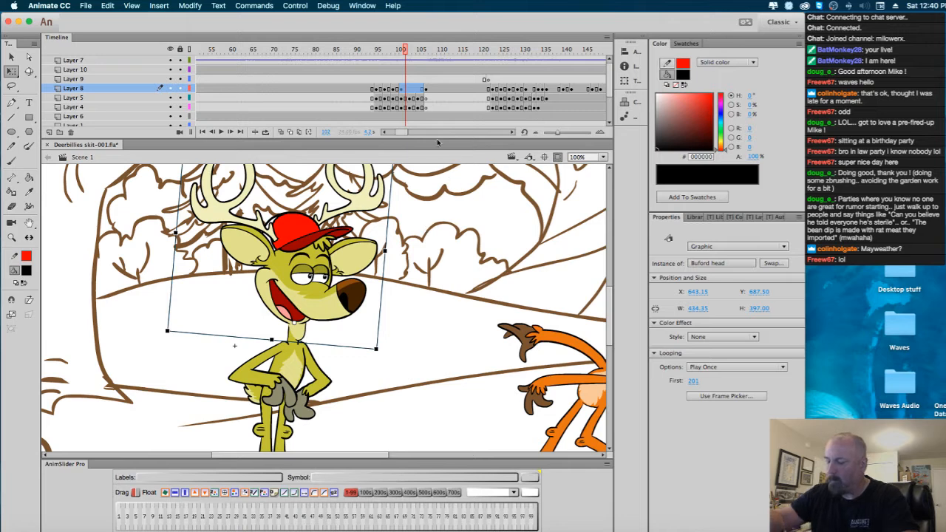
Add head keyframes at frames 103 and 105 on Layer 8, lowering the head onto the neck at 103 and shifting it slightly left at 105.
left_click(410, 89)
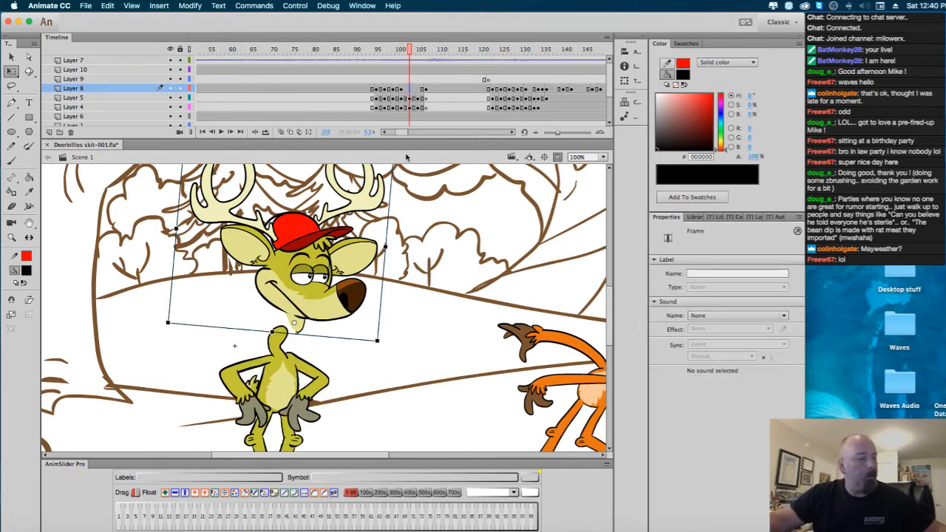
left_click_drag(330, 284, 316, 319)
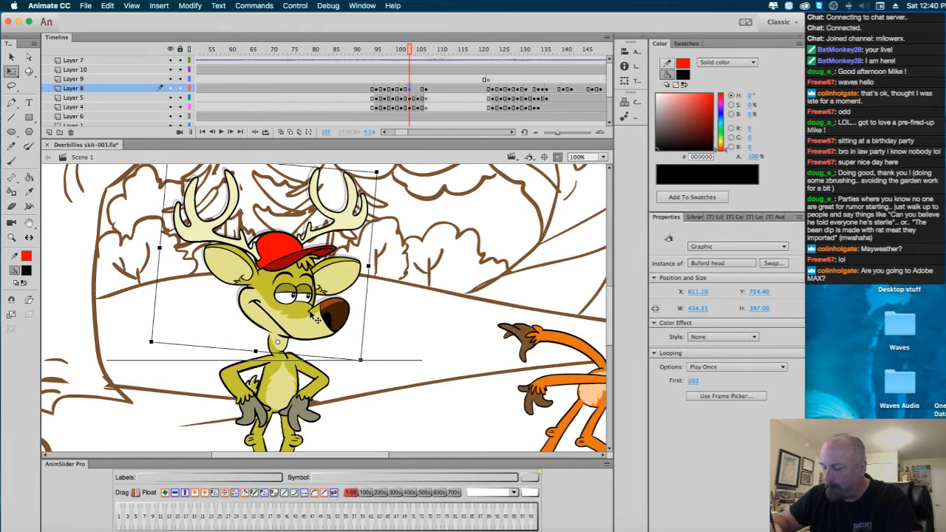
left_click(421, 90)
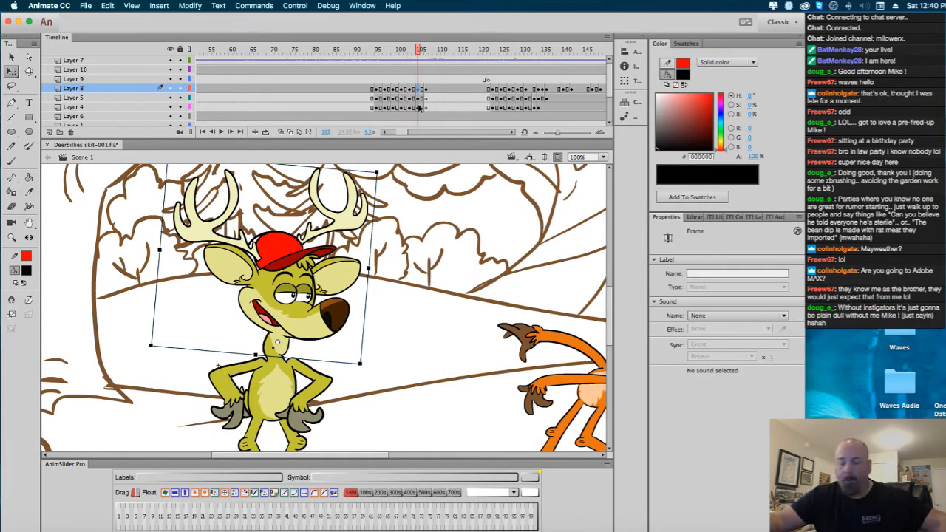
left_click_drag(309, 295, 304, 296)
left_click(407, 330)
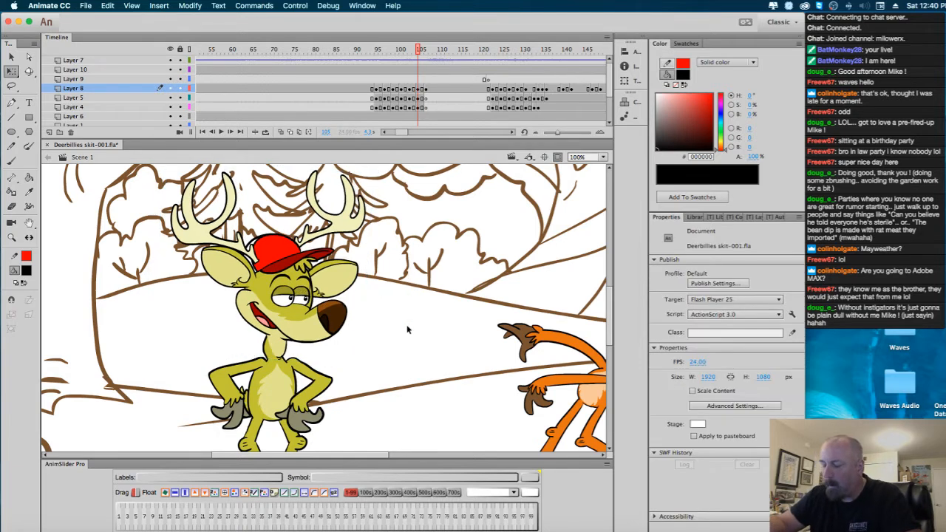
Set the first looping frame of the green deer's head at frame 103 on Layer 8 to 279.
left_click_drag(419, 54, 409, 86)
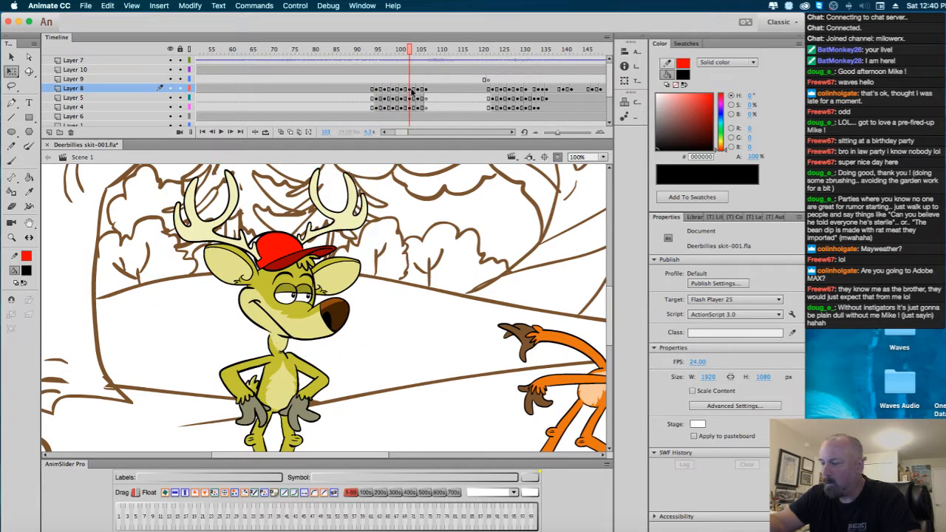
left_click(414, 91)
left_click(316, 287)
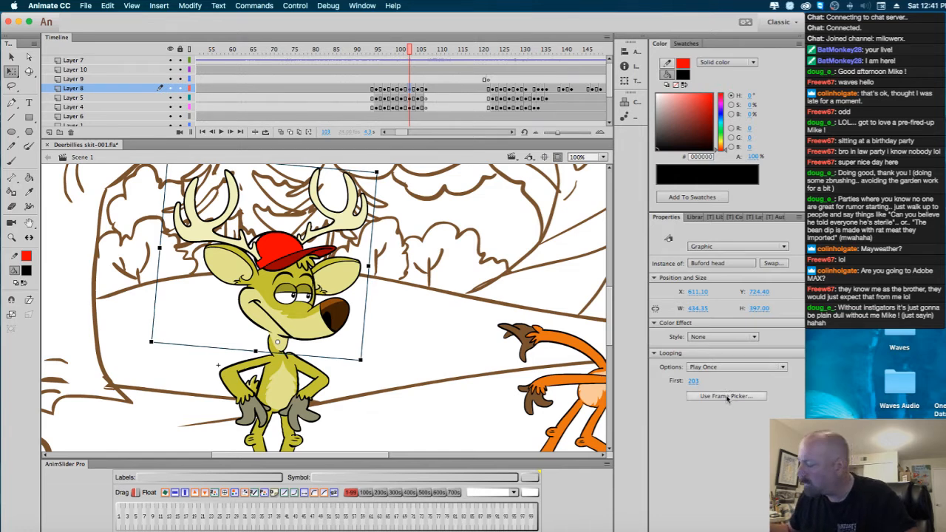
left_click(695, 381)
type("279")
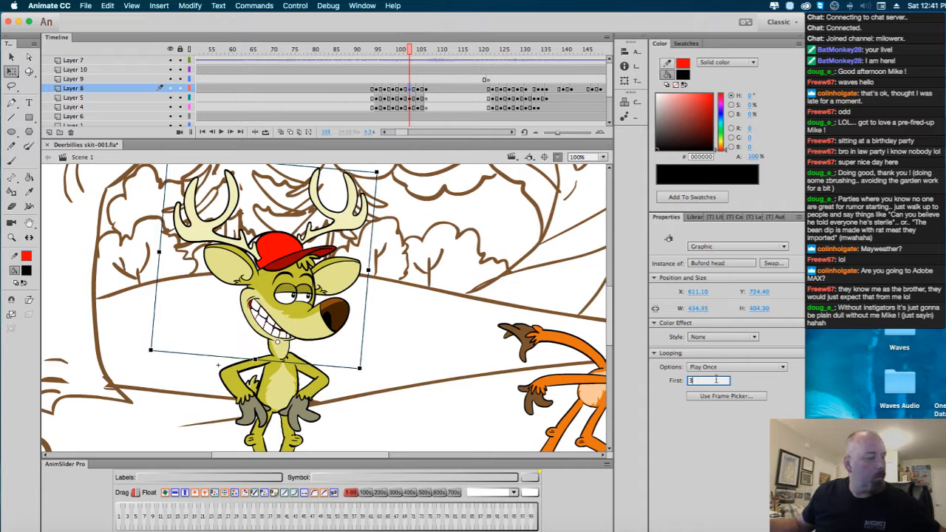
key("Return")
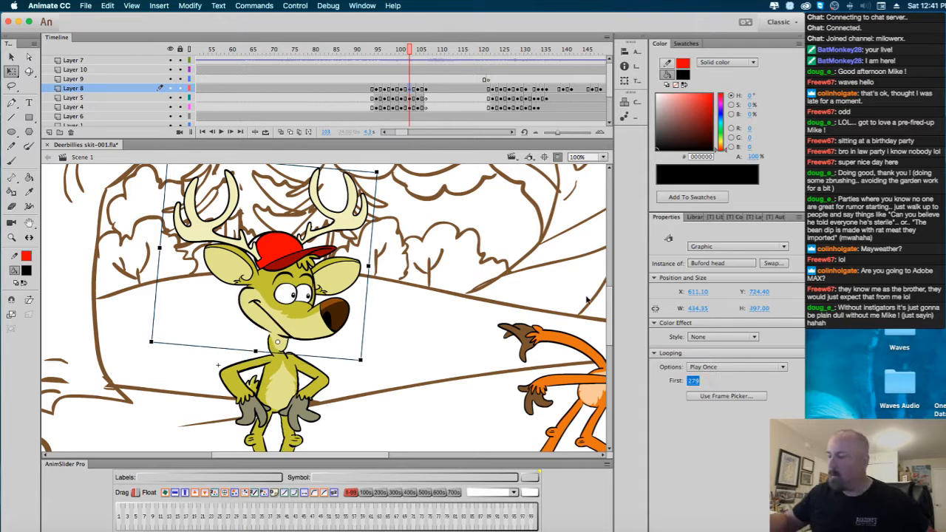
Set the first looping frame of the green deer's head at frame 101 on Layer 8 to 101.
left_click(401, 88)
left_click(329, 309)
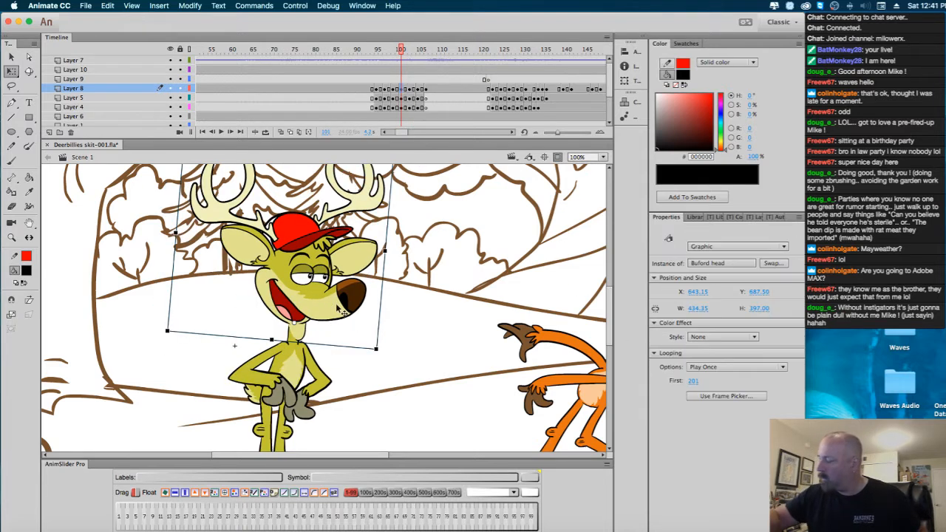
left_click(694, 381)
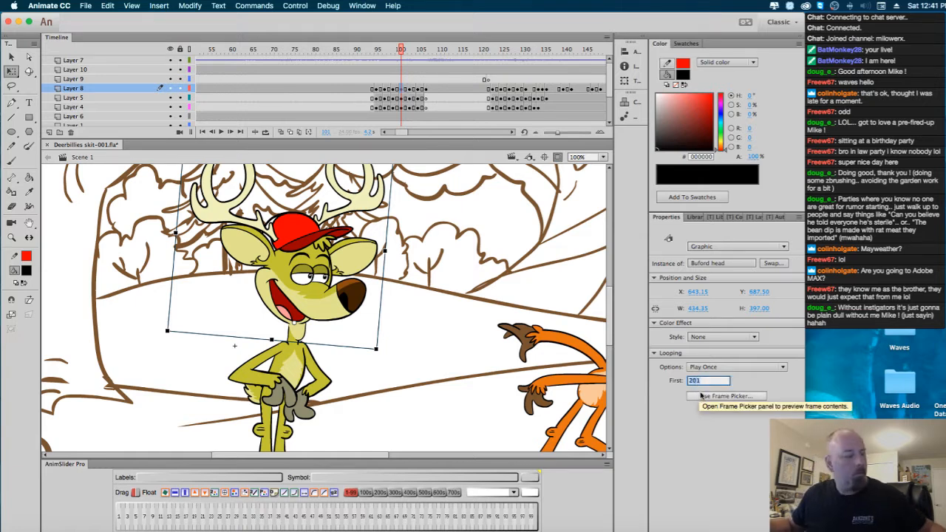
type("1")
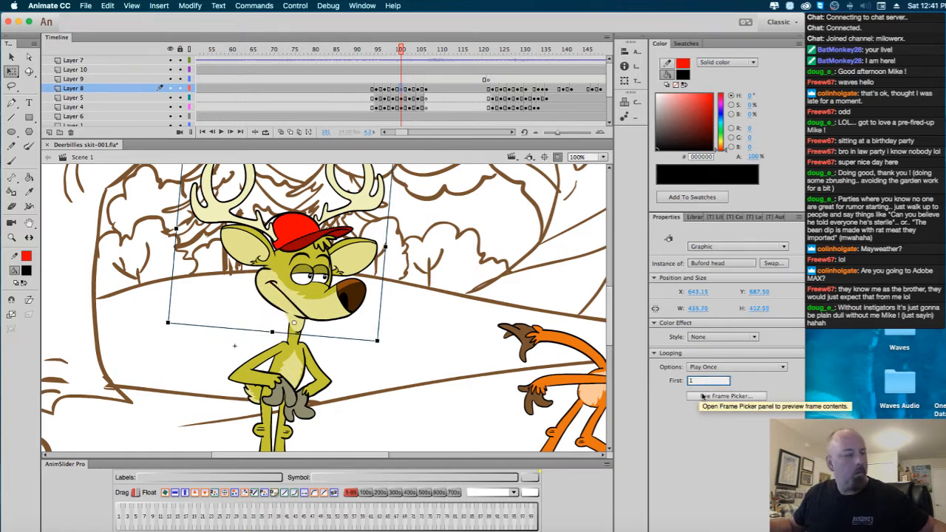
type("01")
key("Return")
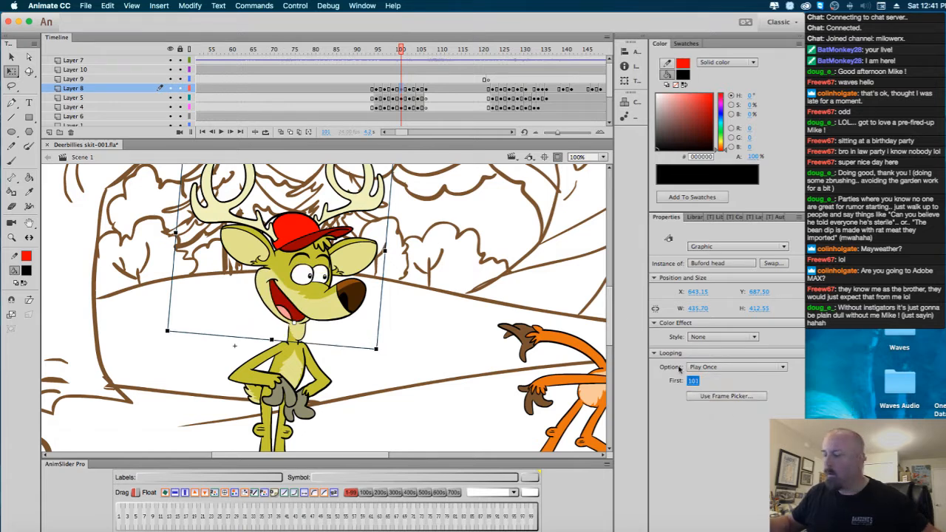
Set the first looping frame of the green deer's head at frame 99 on Layer 8 to 93.
left_click(395, 90)
left_click(357, 254)
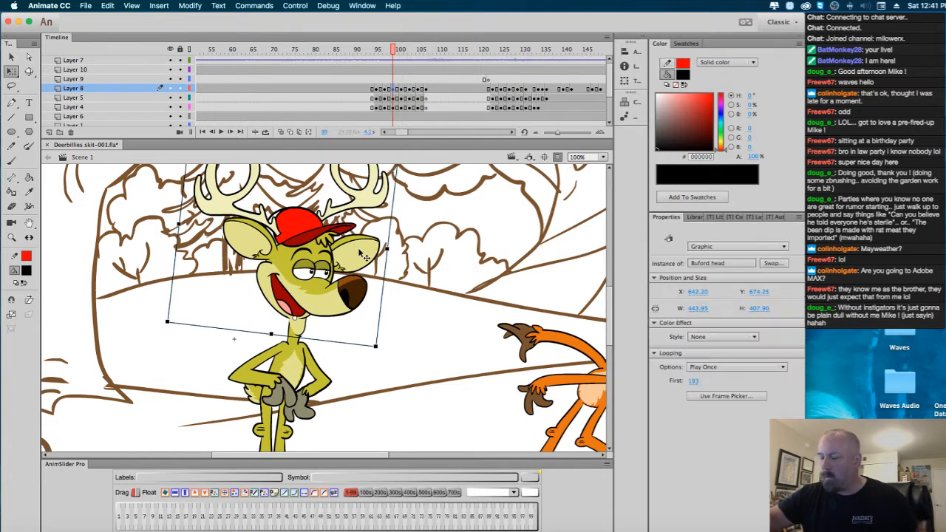
left_click(695, 381)
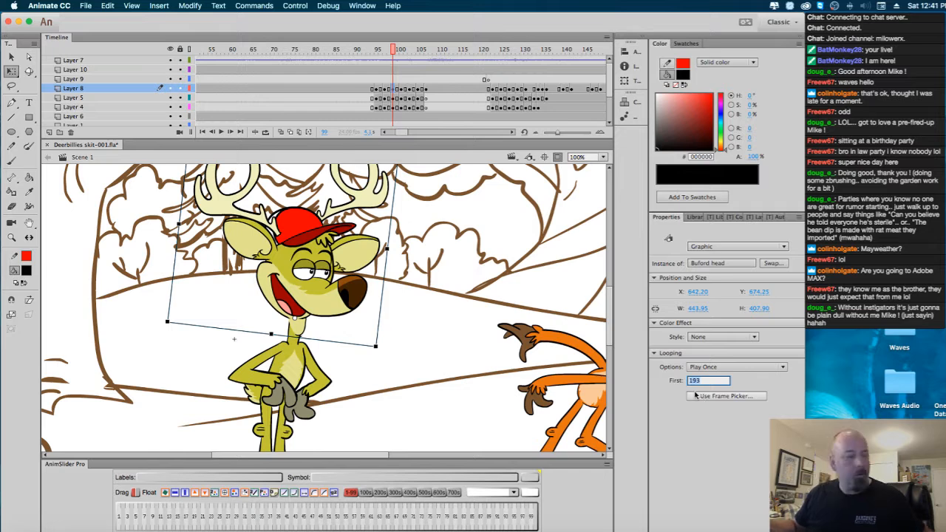
type("93")
key("Return")
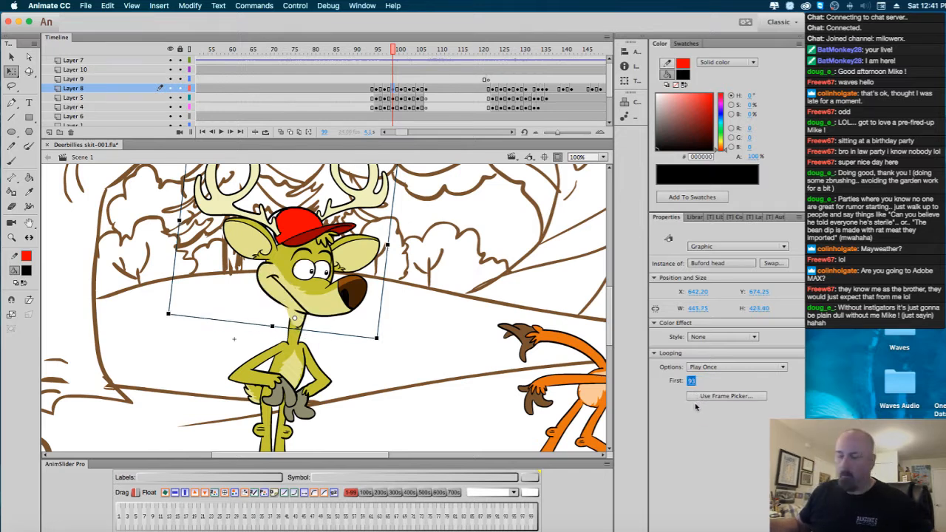
Set the first looping frame of the green deer's head at frame 97 on Layer 8 to 97.
left_click(386, 94)
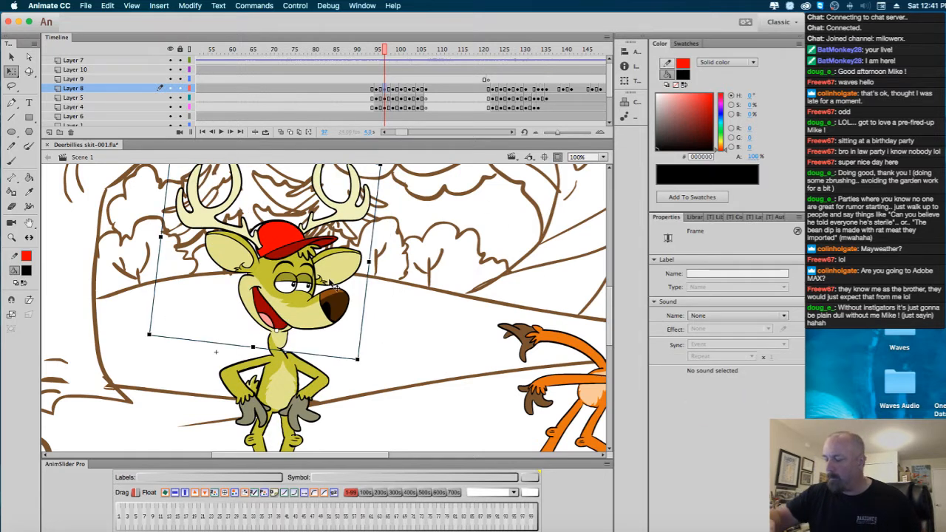
left_click(696, 383)
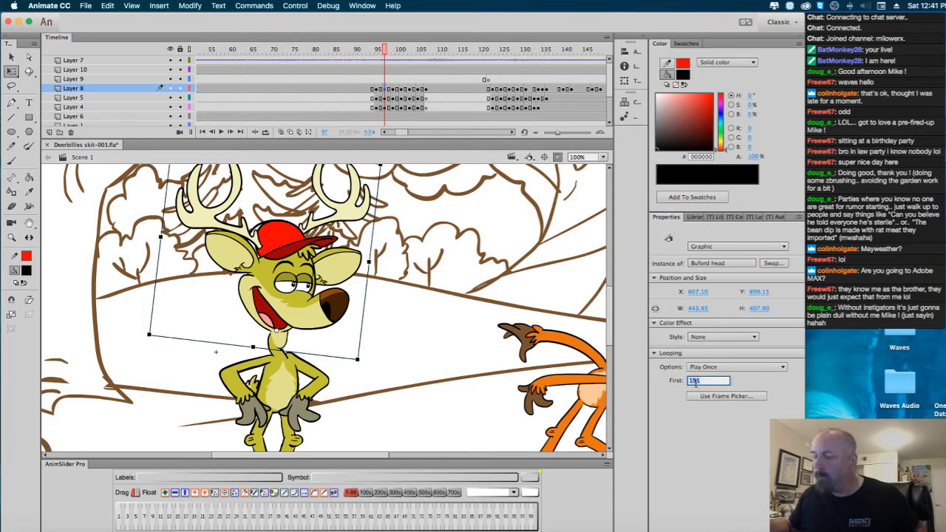
type("97")
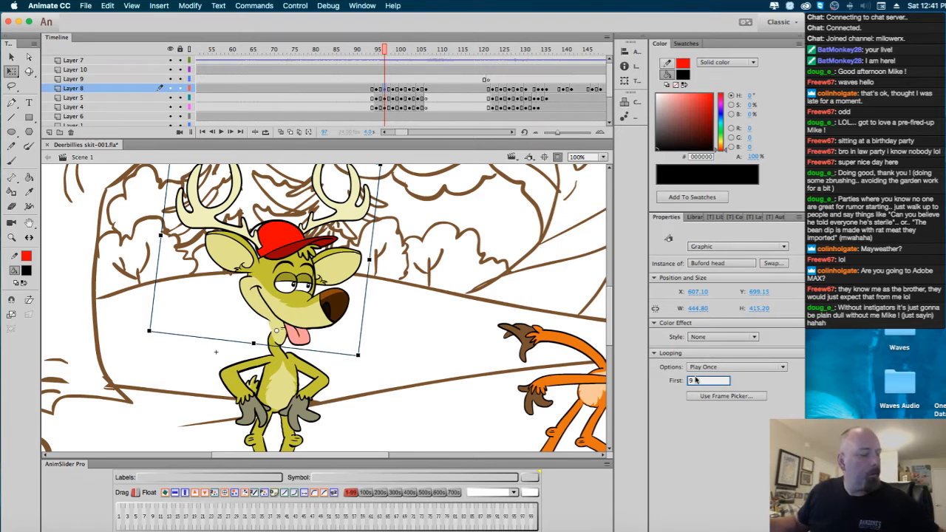
key("Return")
At Layer 8's frame 95, set the green deer's head first looping frame to 95 and lower the head to about X 600, Y 715.
left_click(377, 88)
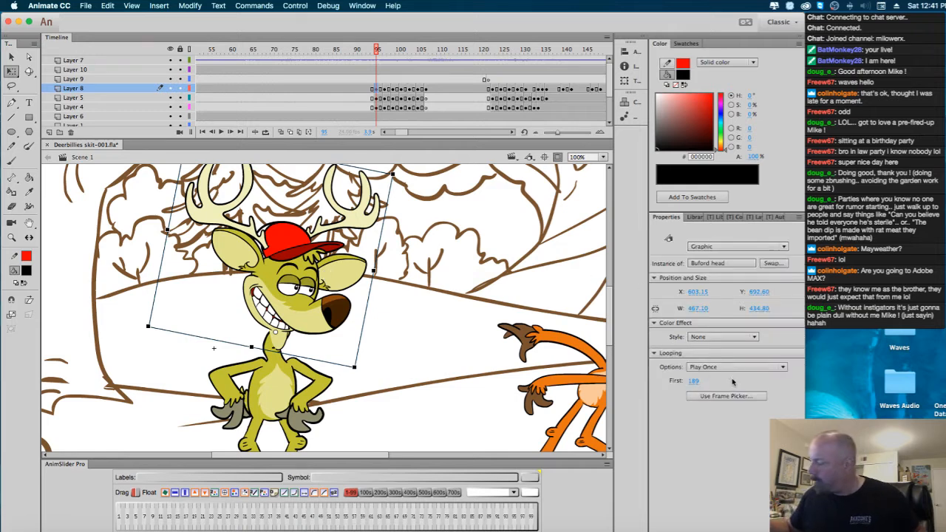
left_click(694, 382)
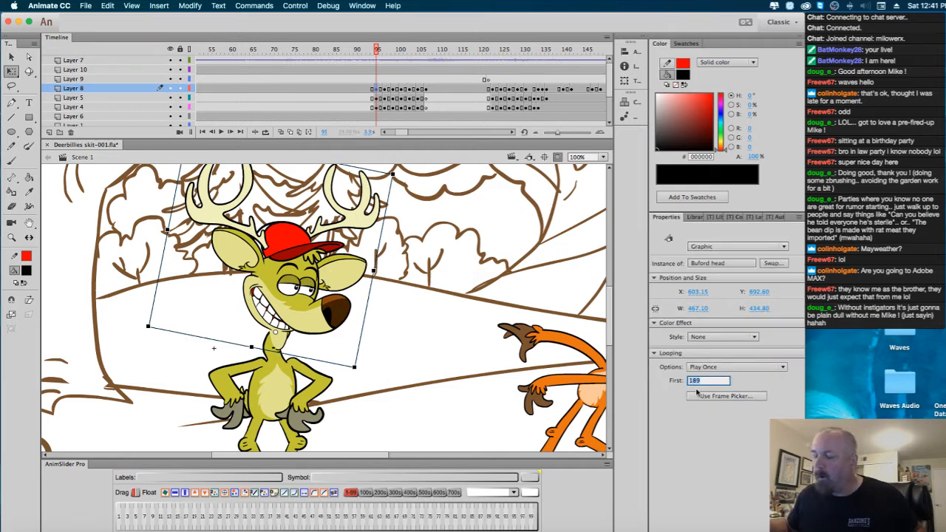
type("95")
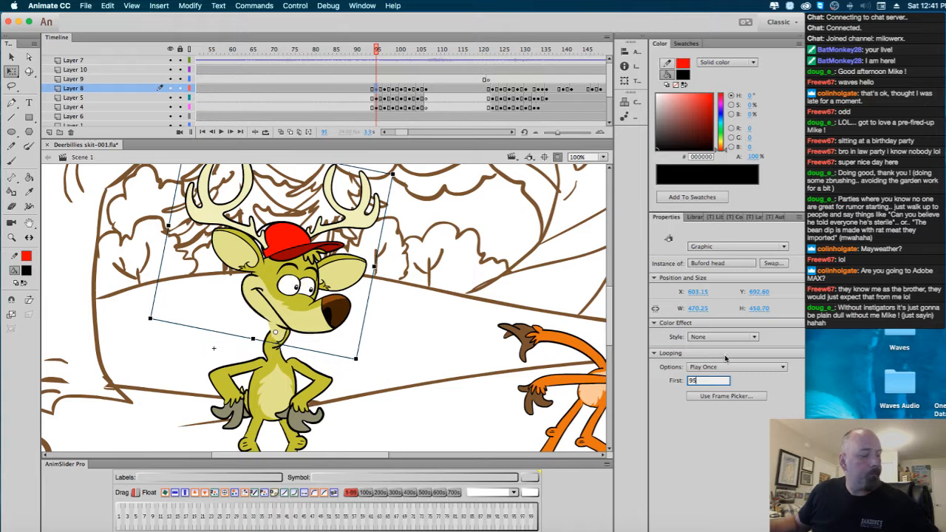
key("Return")
left_click_drag(308, 286, 304, 297)
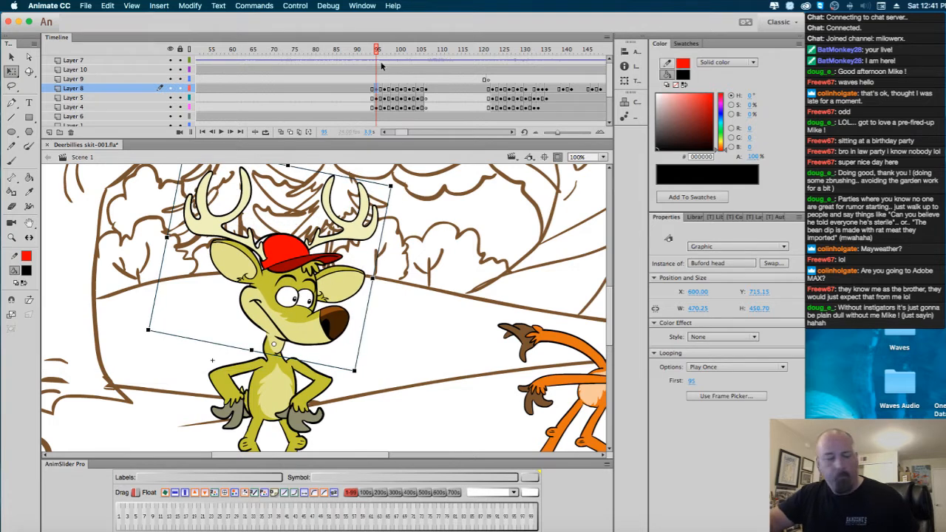
Lower the green deer's head at frame 97 on Layer 8 onto the neck, to about X 607, Y 719.
key("period")
key("period")
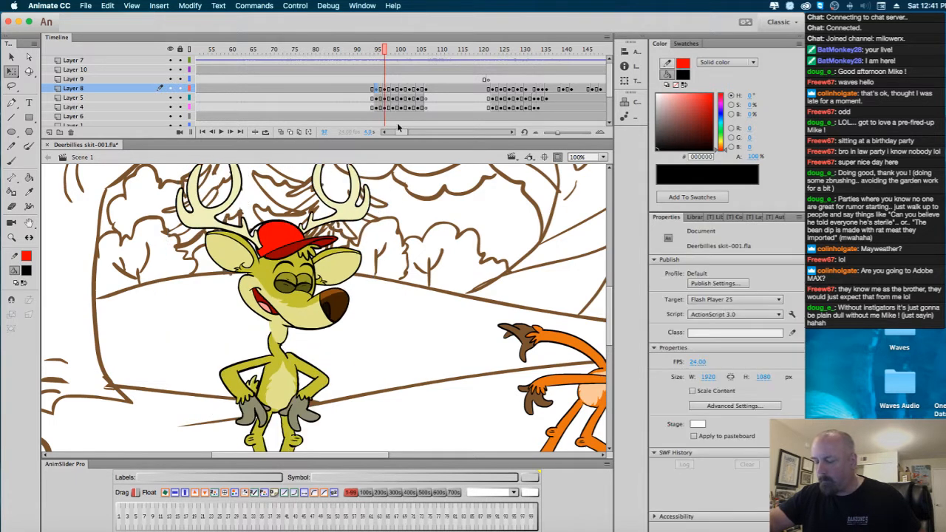
left_click(310, 286)
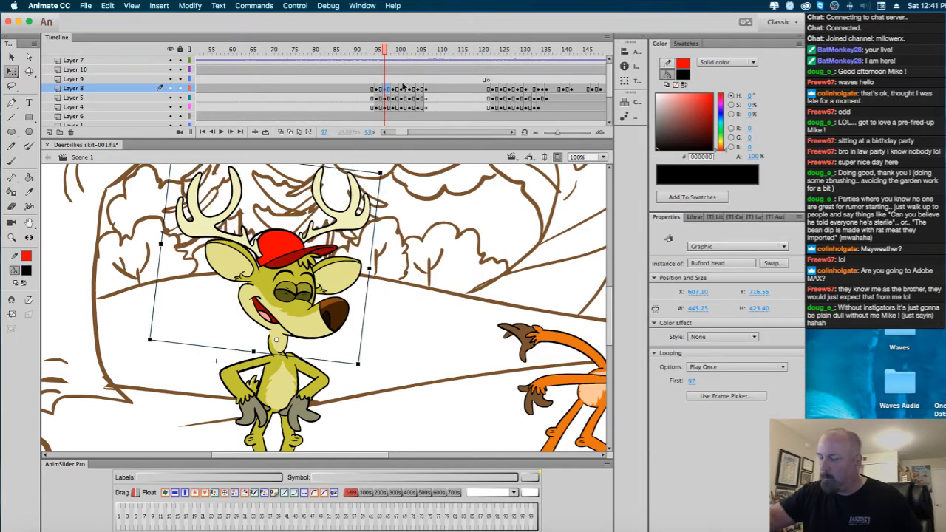
Shift the green deer's head at frame 99 on Layer 8 down and right, and rotate the head clockwise at frames 99 and 101.
key("period")
key("period")
left_click(329, 295)
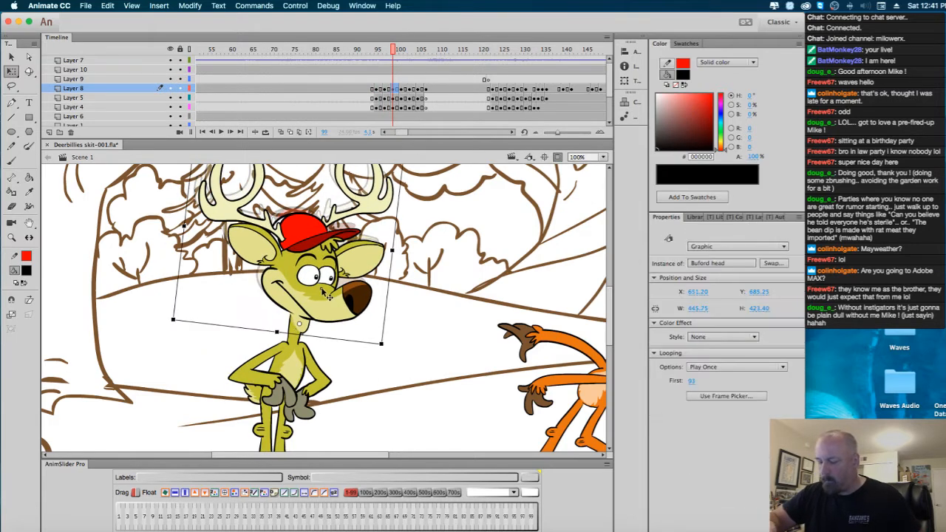
key("Left")
key("Left")
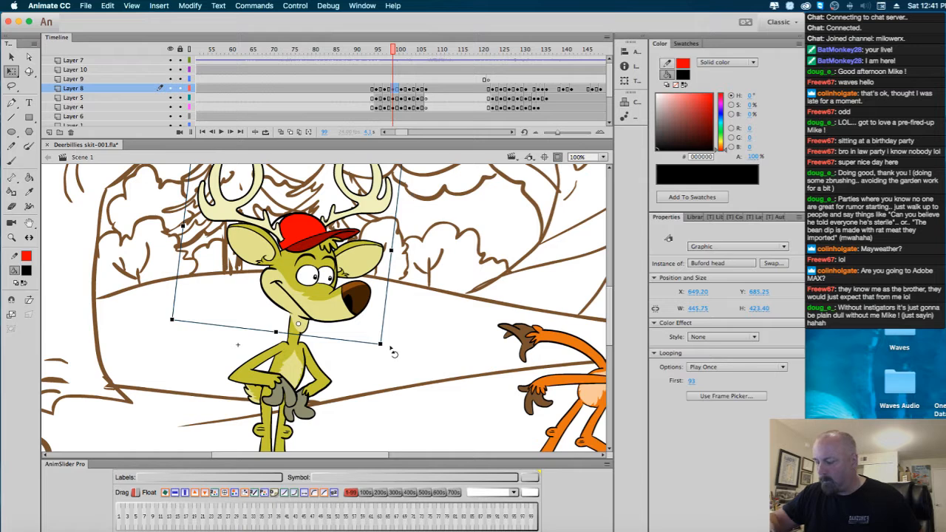
left_click_drag(391, 354, 388, 361)
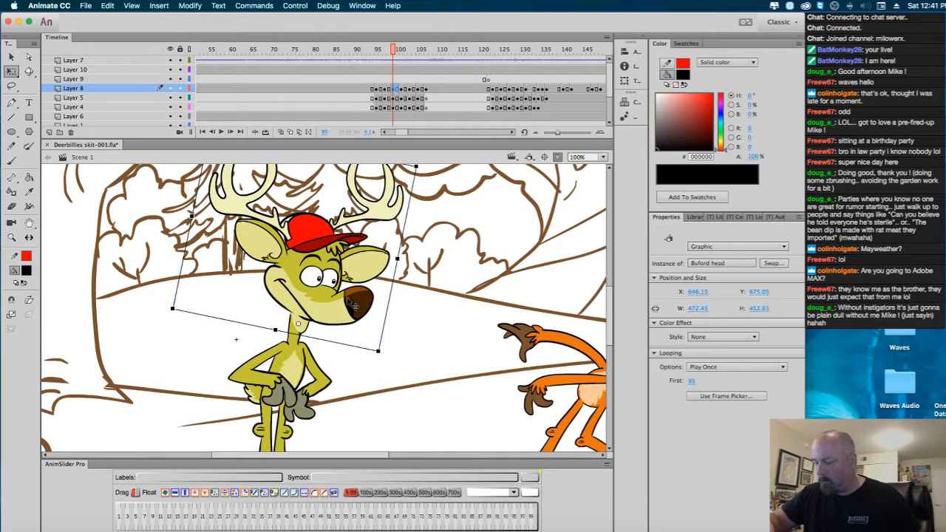
left_click(406, 90)
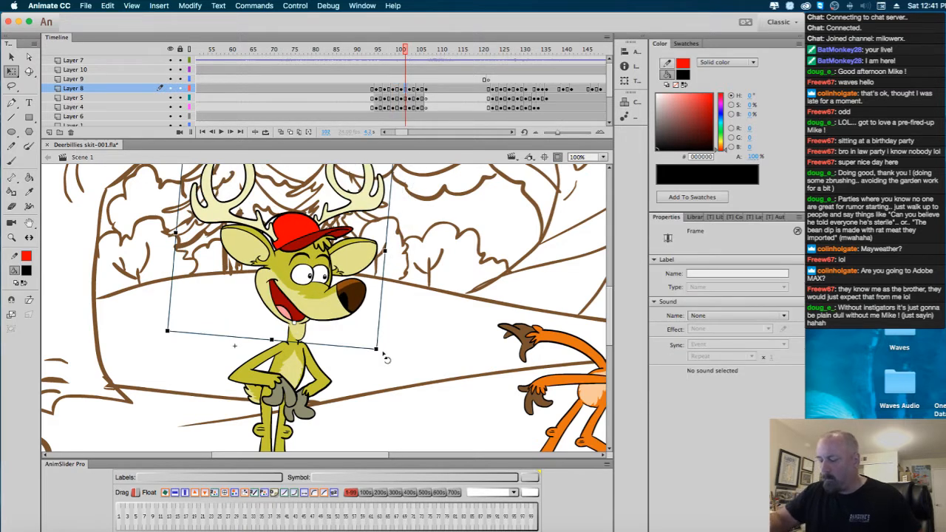
left_click_drag(385, 357, 392, 317)
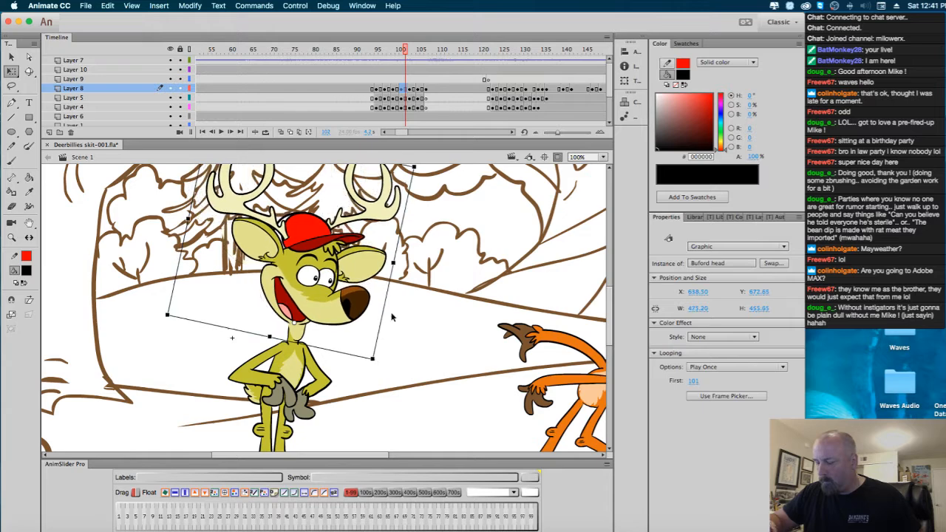
Zoom the stage out to 50% and play the skit from frame 1 to review the green deer's laugh.
left_click(416, 89)
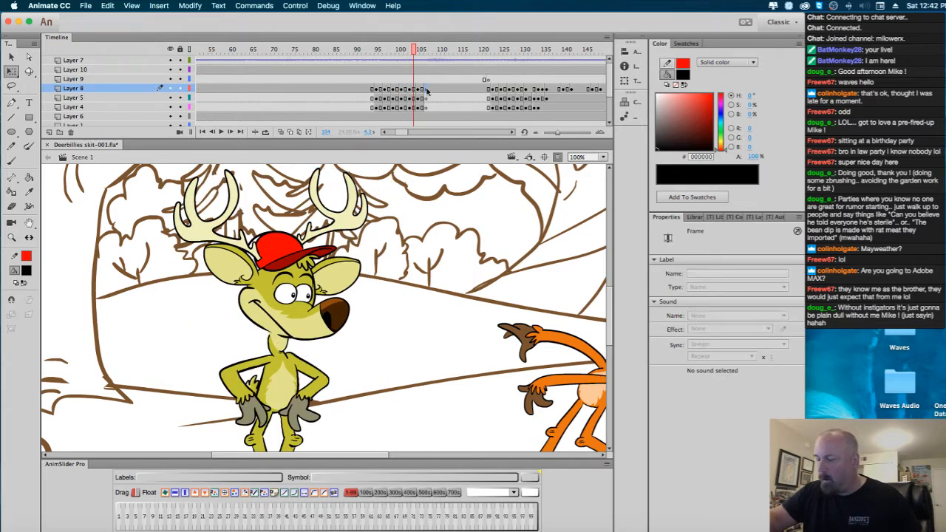
left_click(427, 90)
left_click_drag(422, 62, 276, 100)
left_click(393, 281, "alt+super")
left_click_drag(398, 299, 419, 278)
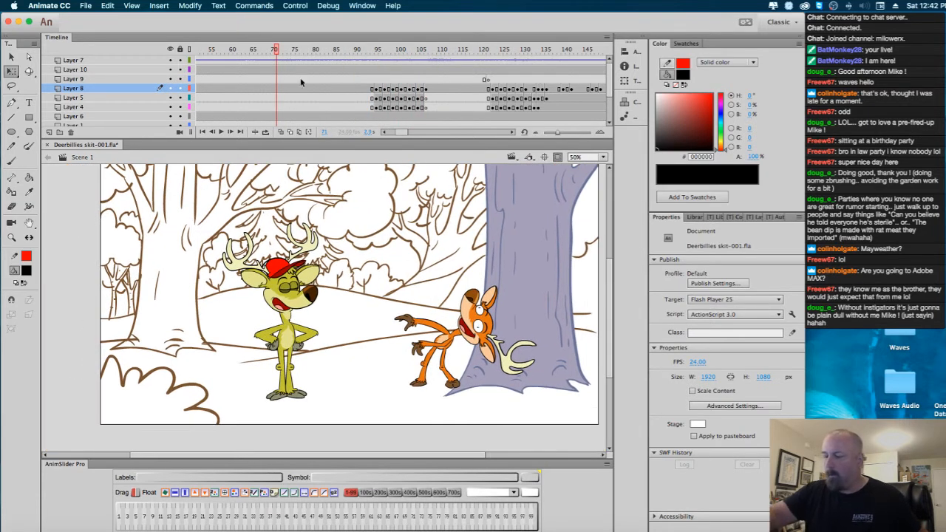
left_click_drag(277, 53, 160, 58)
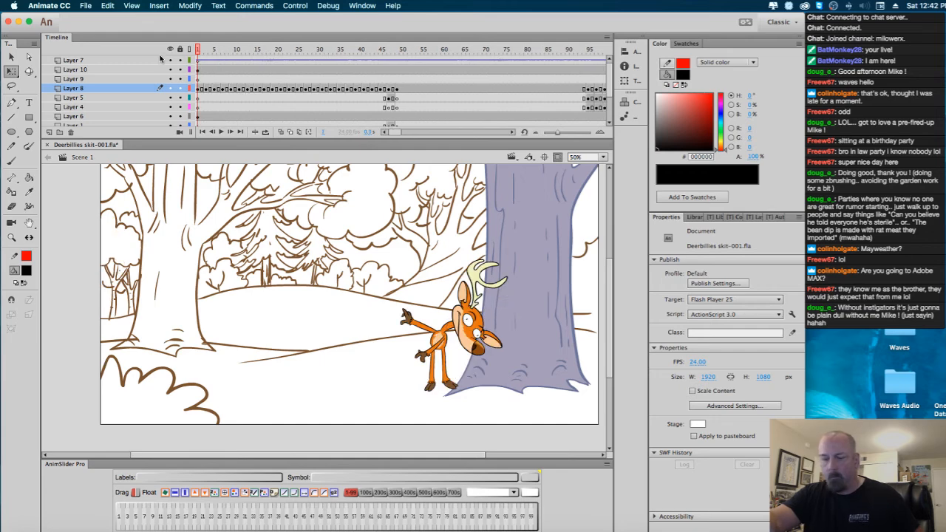
key("Return")
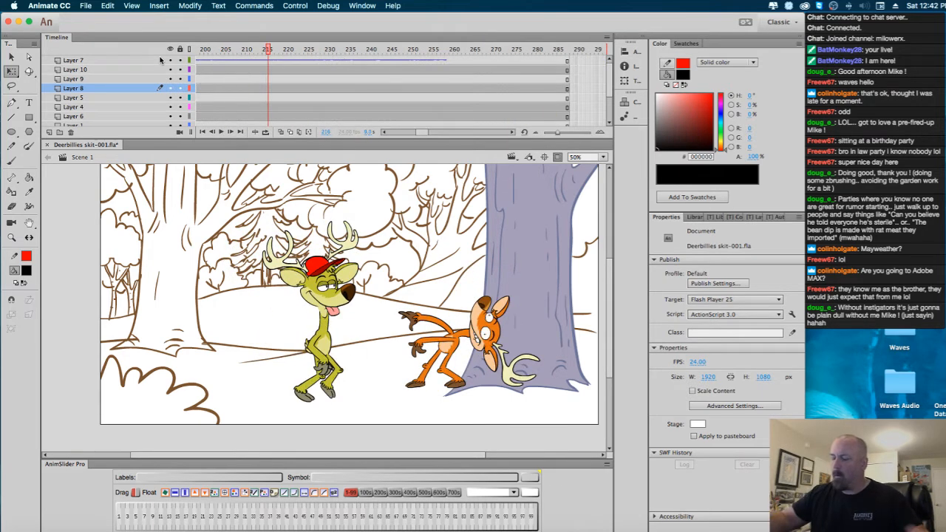
Open the orange deer's Cleetus body symbol and, at Layer 3's frame 73, rotate the head counterclockwise and shift it to about X 606, Y 20.
left_click(488, 336)
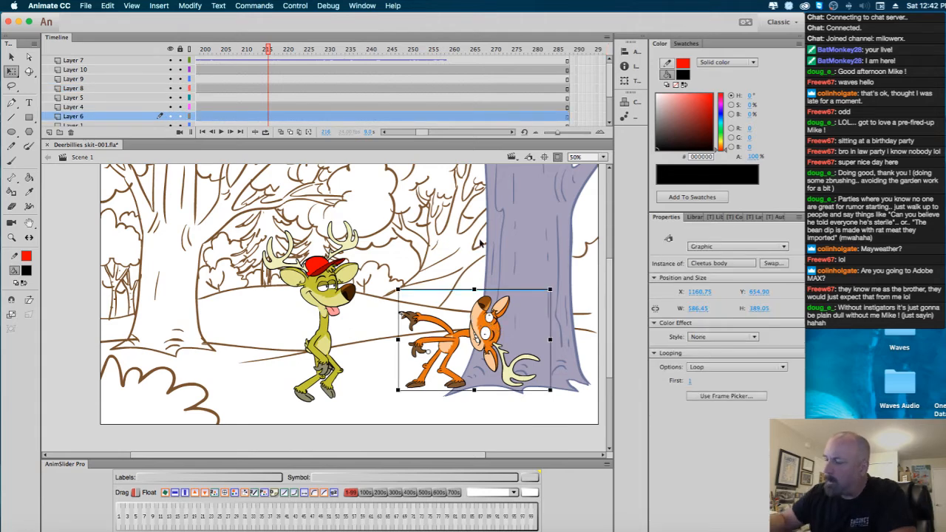
left_click_drag(276, 55, 397, 99)
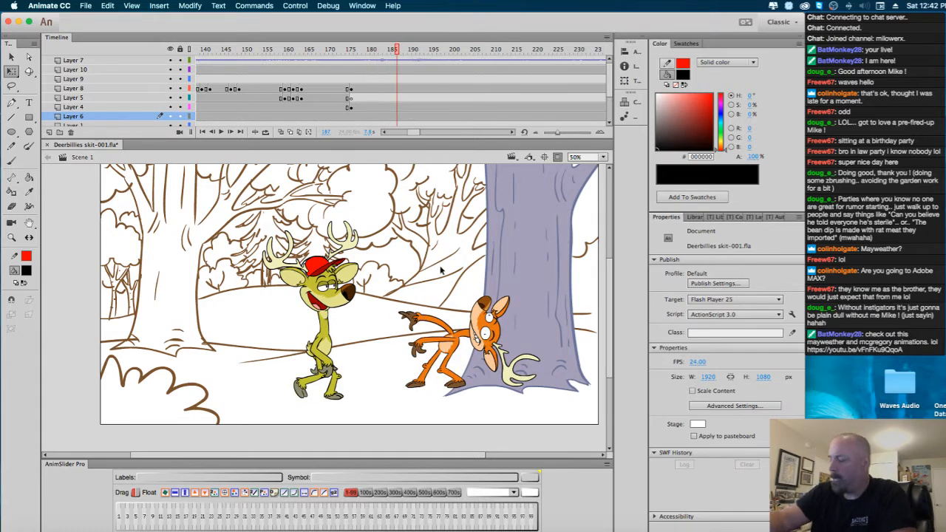
left_click(500, 344)
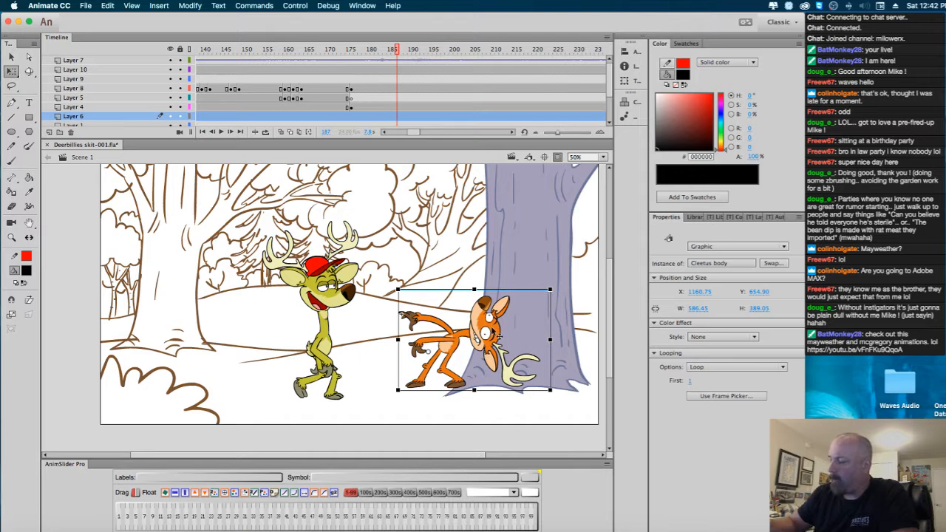
double_click(500, 337)
left_click(392, 61)
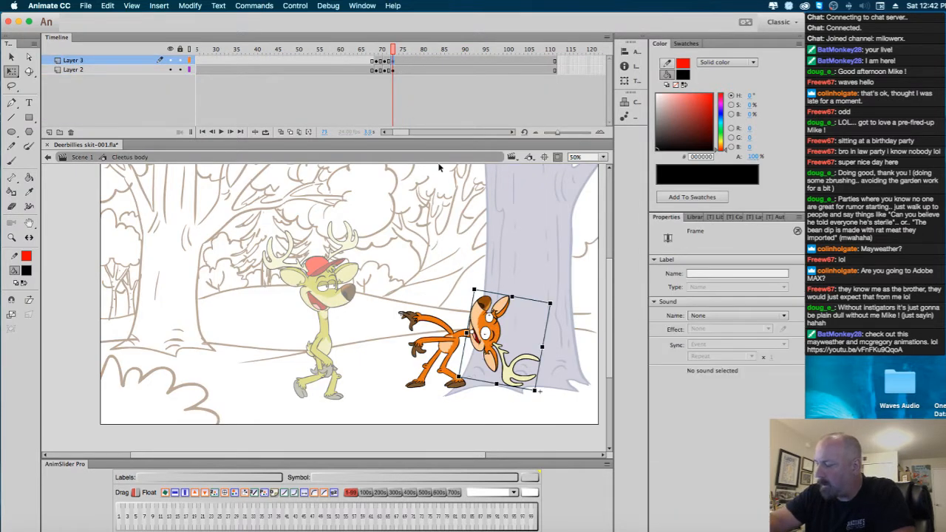
mouse_move(558, 319)
left_mouse_down()
mouse_move(562, 306)
mouse_move(561, 322)
left_mouse_up()
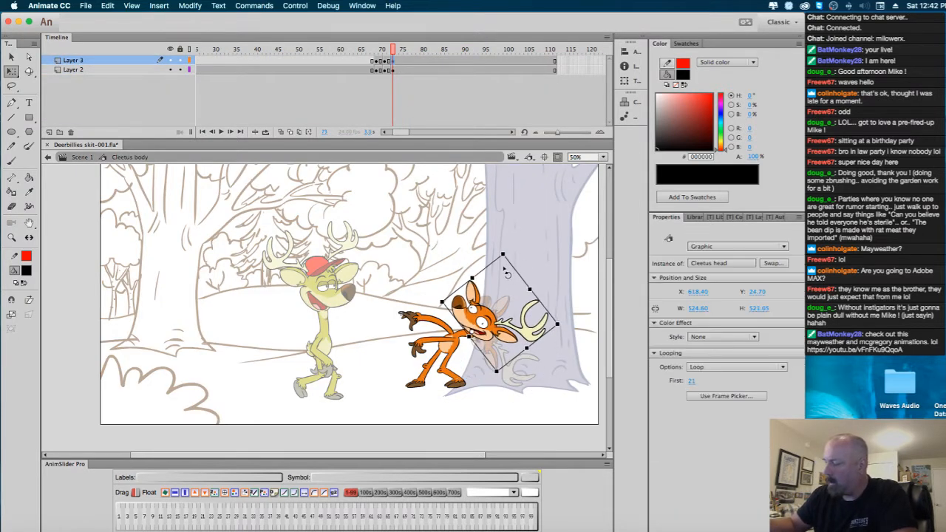
left_click_drag(484, 320, 481, 320)
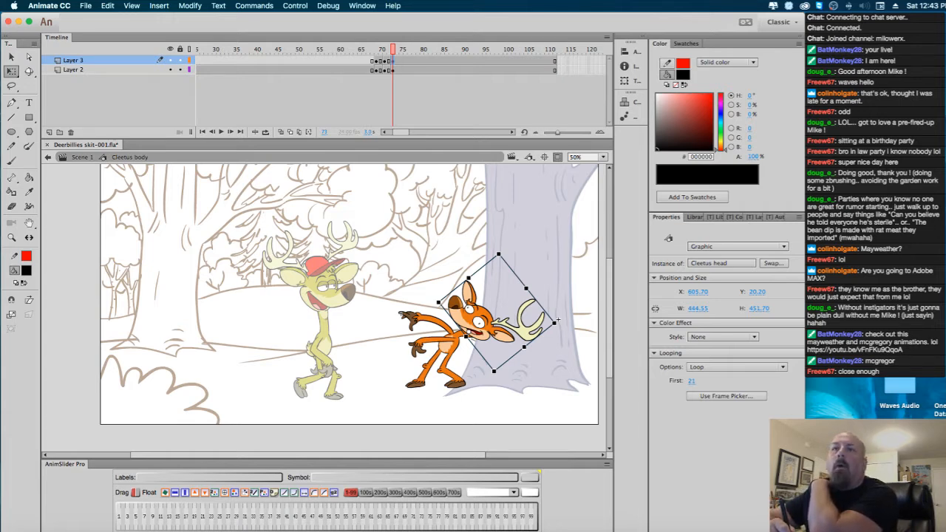
Rotate the orange deer's head counterclockwise at frame 71 on Layer 3, placing it at about X 592, Y 72.
key("super+Tab")
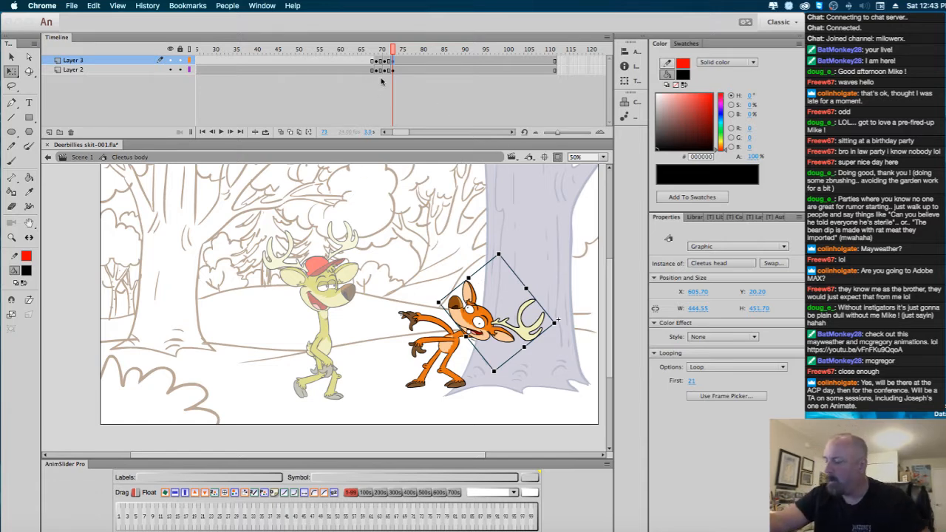
left_click(394, 51)
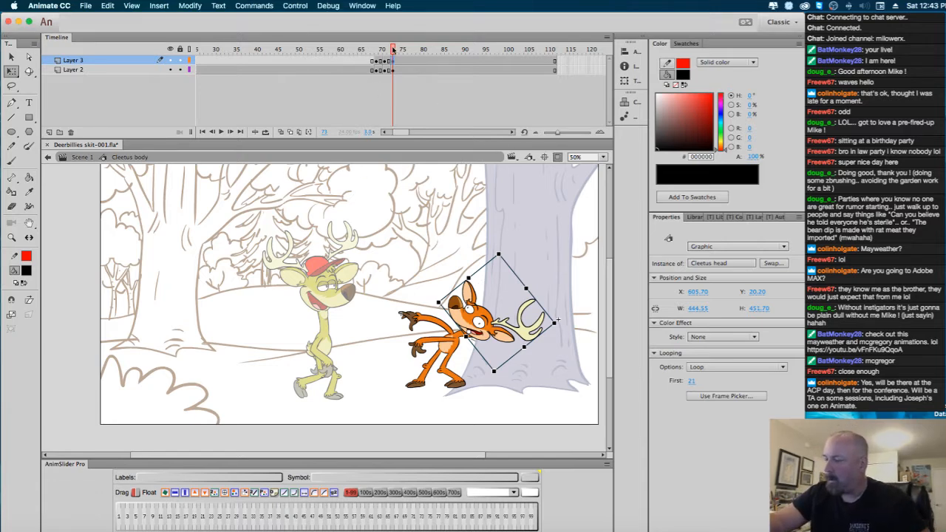
left_click_drag(394, 50, 384, 68)
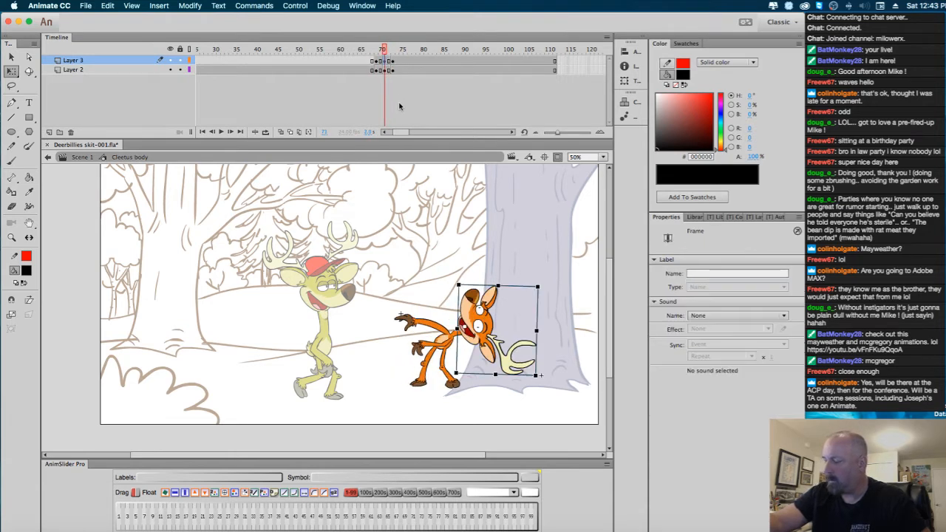
left_click_drag(545, 292, 514, 255)
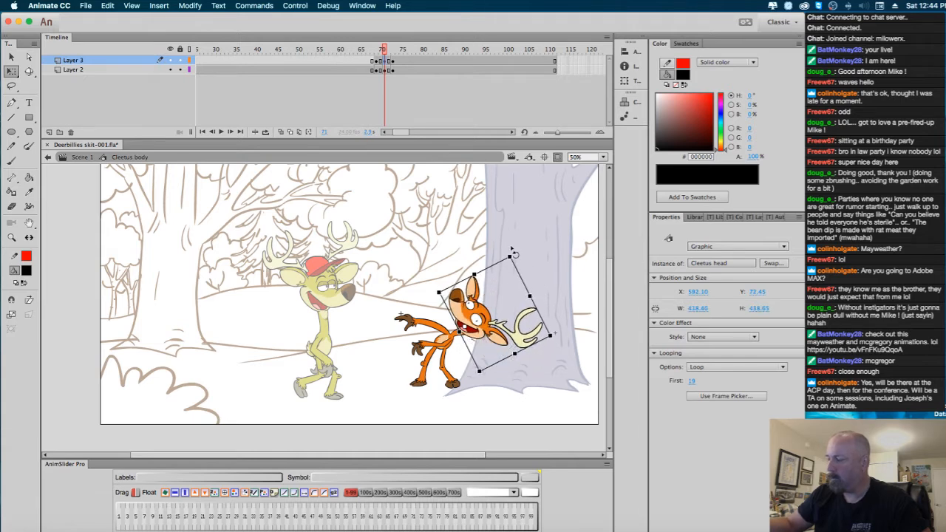
Compare the neighbouring head poses, rotate the orange deer's head slightly clockwise at frame 71, and check the motion through frame 75.
left_click(375, 65)
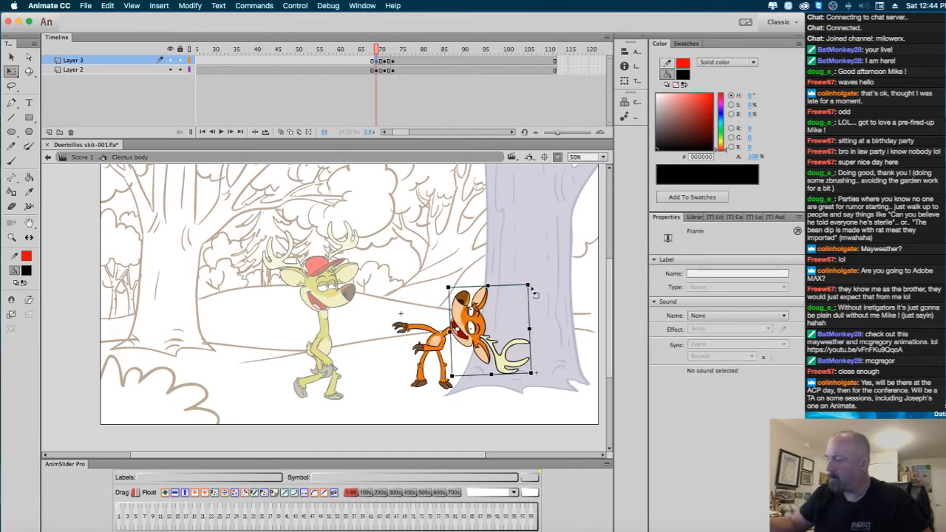
left_click_drag(375, 57, 390, 56)
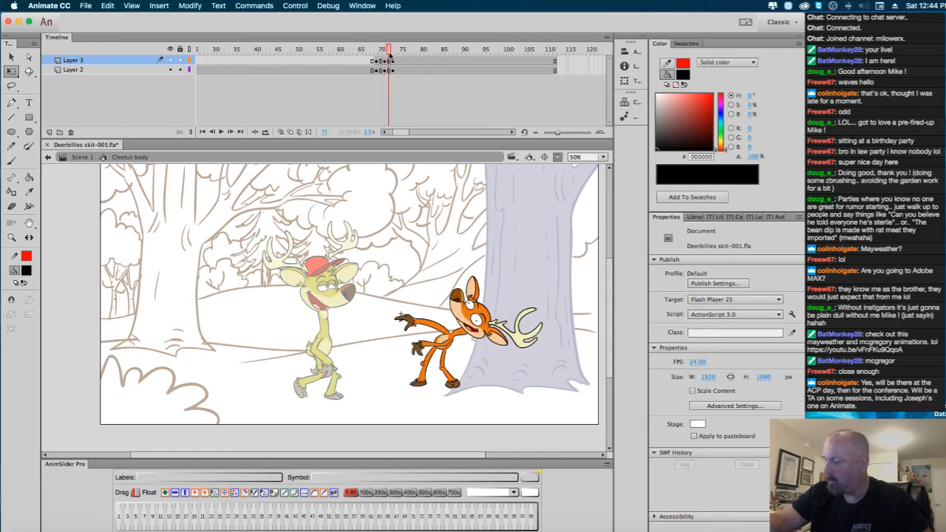
left_click(385, 63)
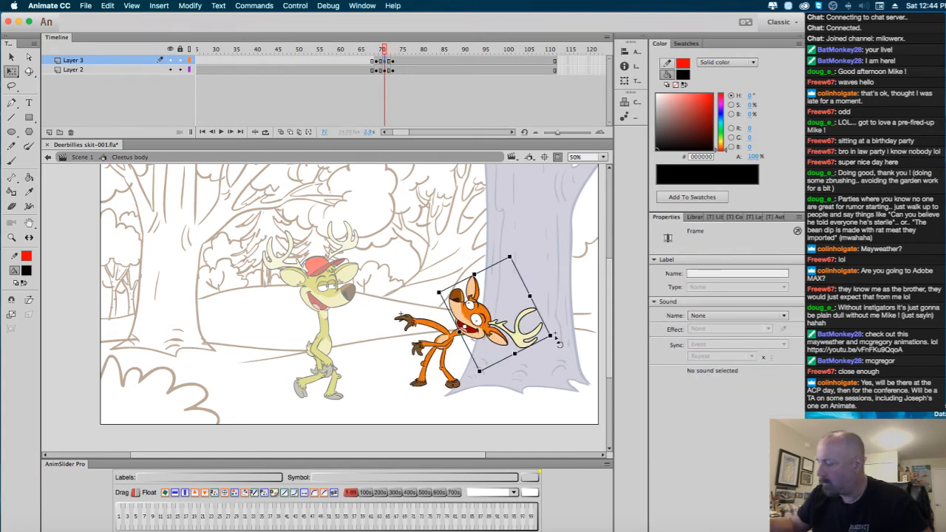
left_click_drag(559, 342, 545, 356)
left_click_drag(388, 51, 402, 68)
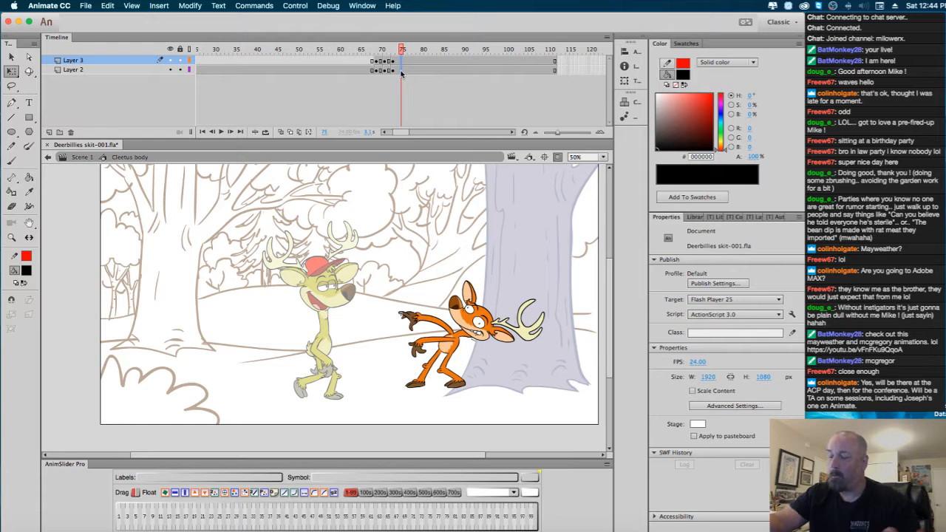
left_click(403, 71)
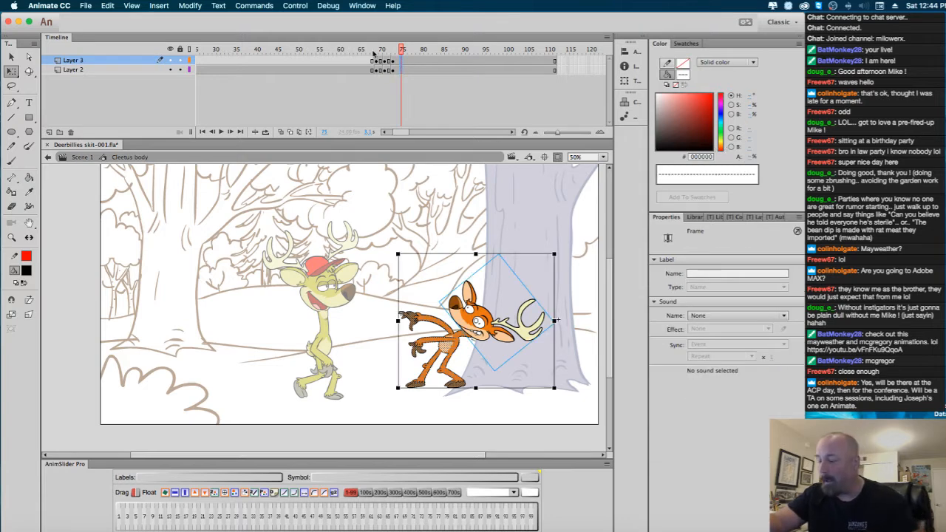
left_click_drag(374, 52, 397, 63)
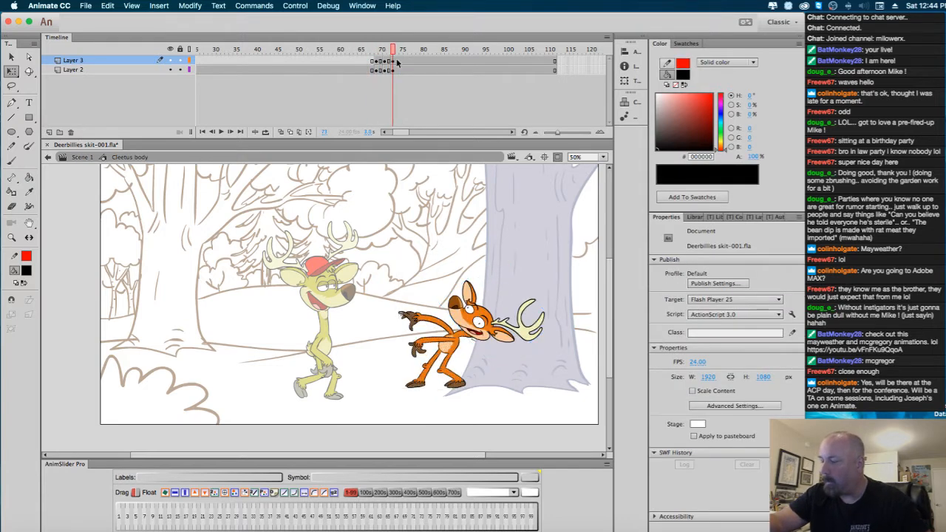
left_click(457, 359)
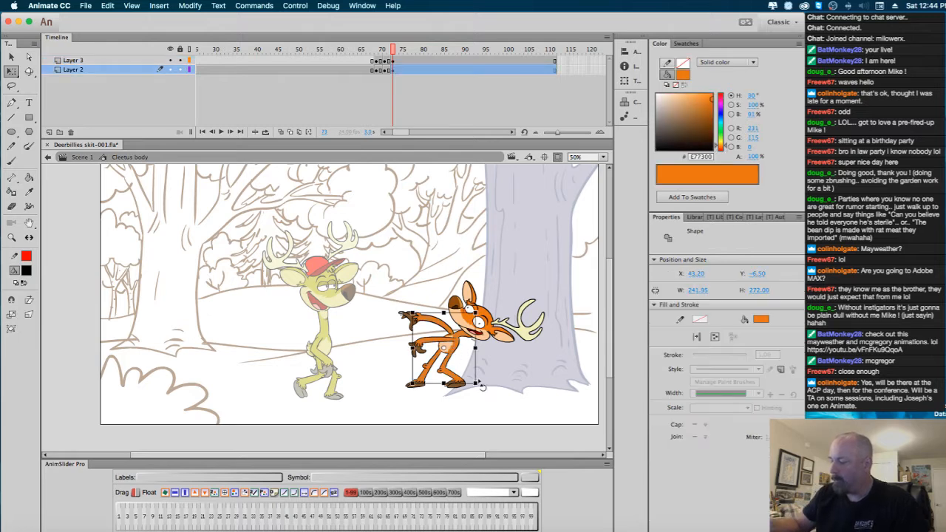
left_click(399, 73)
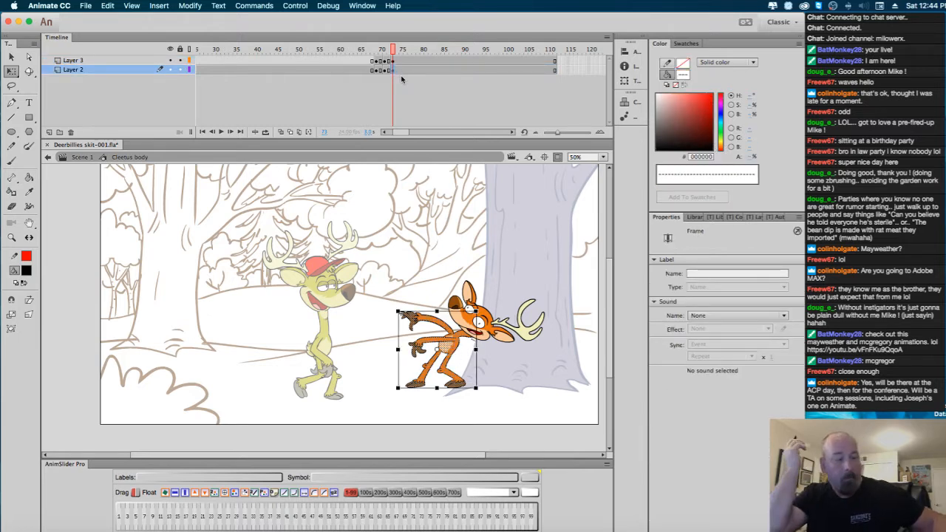
key("F8")
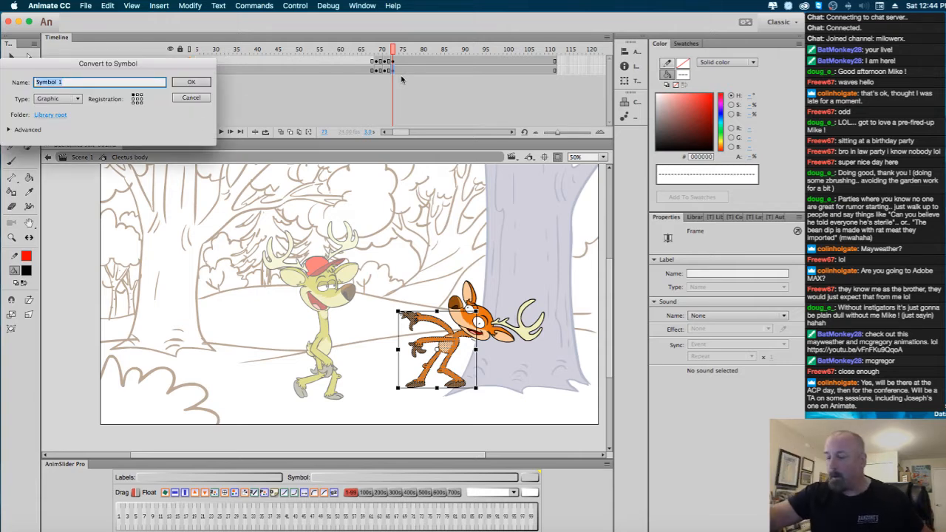
left_click(208, 100)
scroll(427, 133, "left", 5)
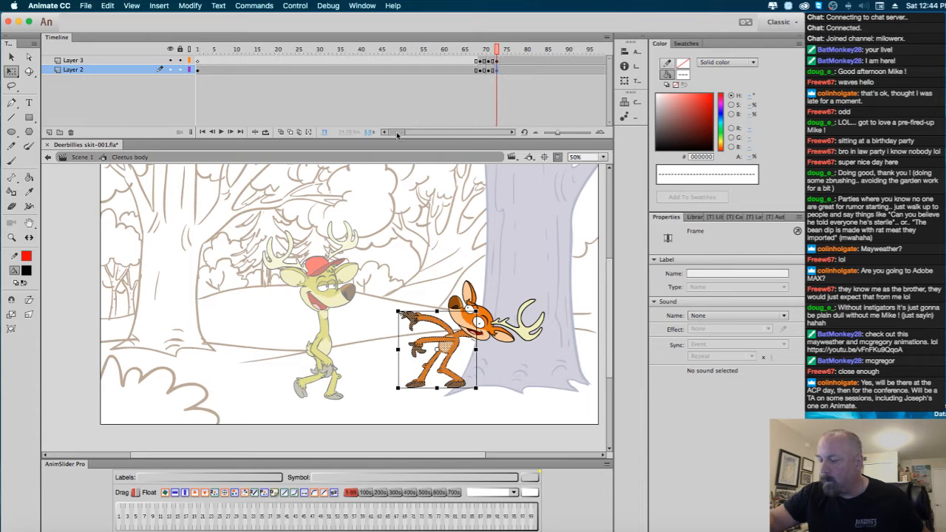
Check the symbol used at frame 67, and move the Layer 2 and Layer 3 frames from 73 onward into a new symbol named Scratch2.
left_click(473, 71)
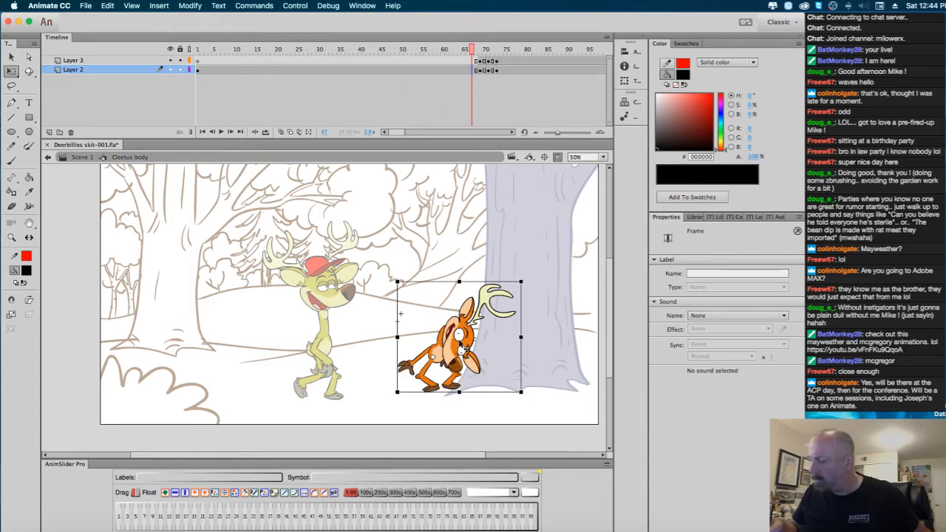
left_click(462, 361)
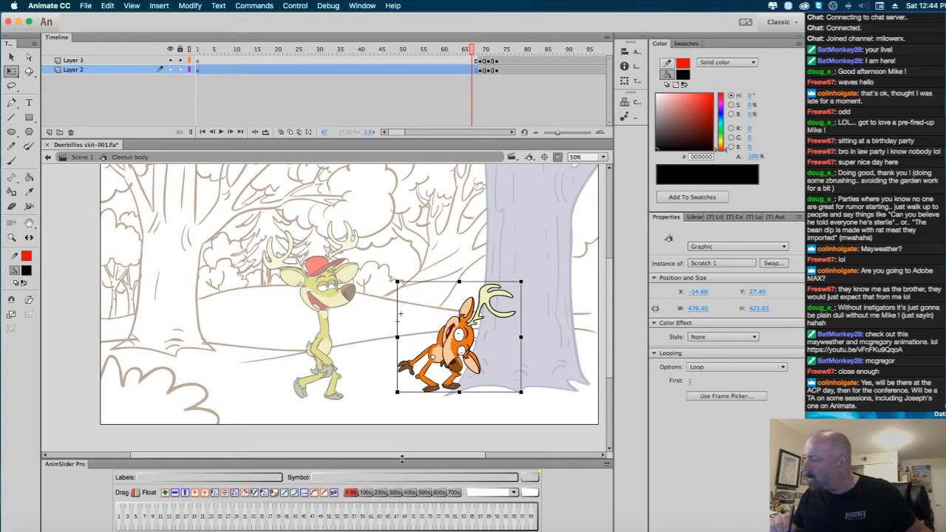
left_click(498, 70)
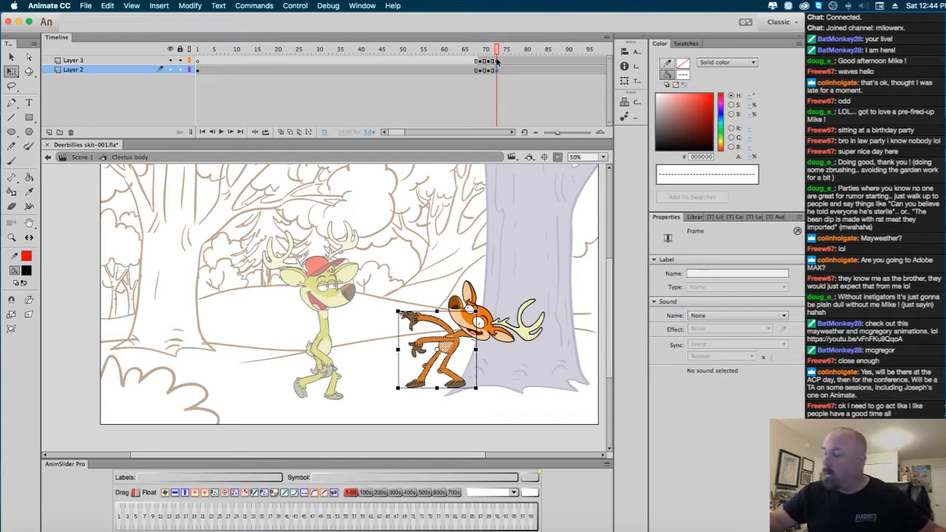
left_click(498, 65)
left_click(498, 61)
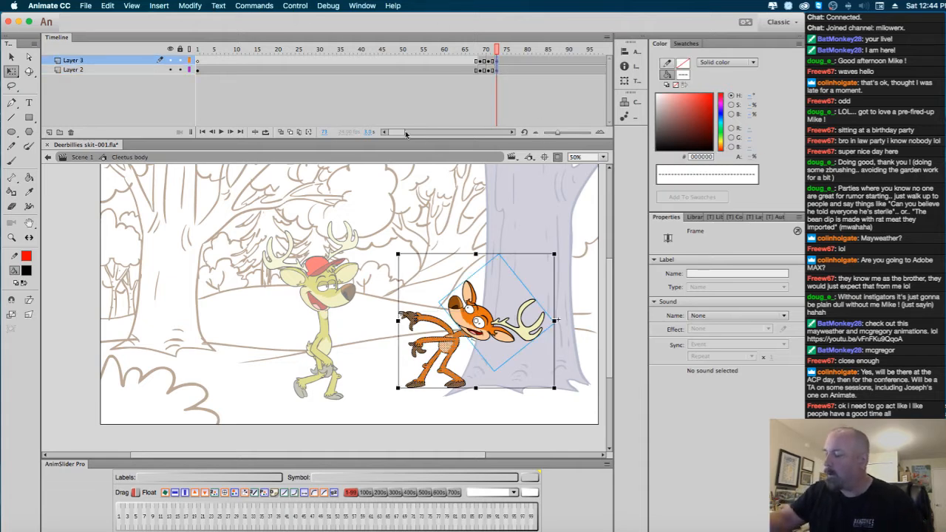
scroll(406, 134, "right", 10)
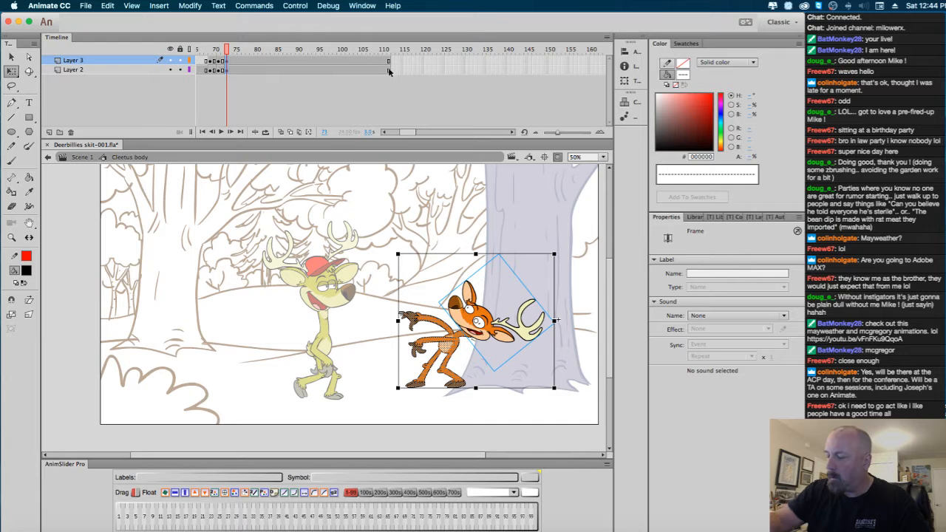
left_click_drag(389, 71, 225, 61)
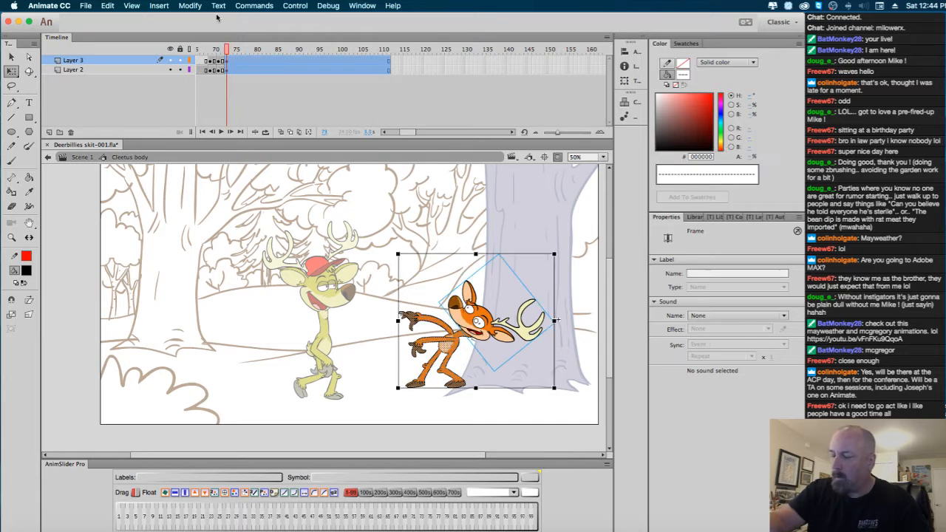
left_click(269, 5)
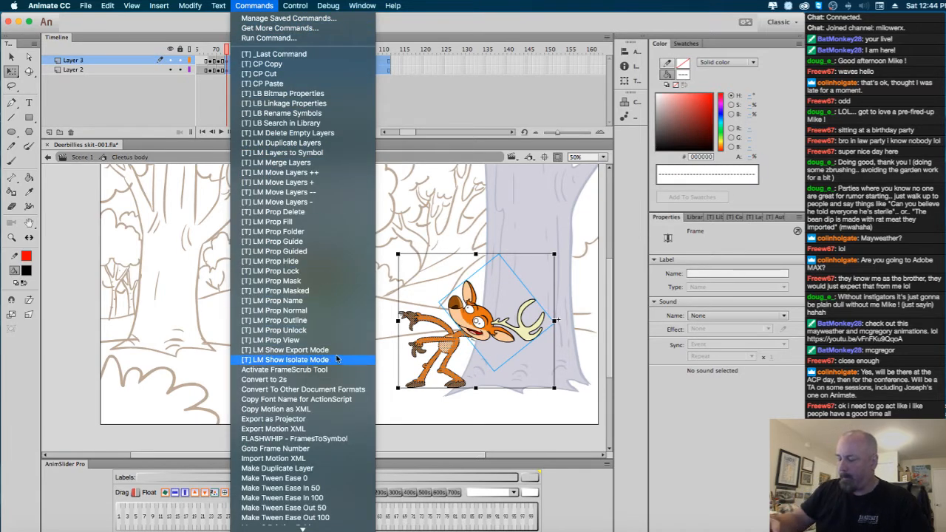
left_click(337, 439)
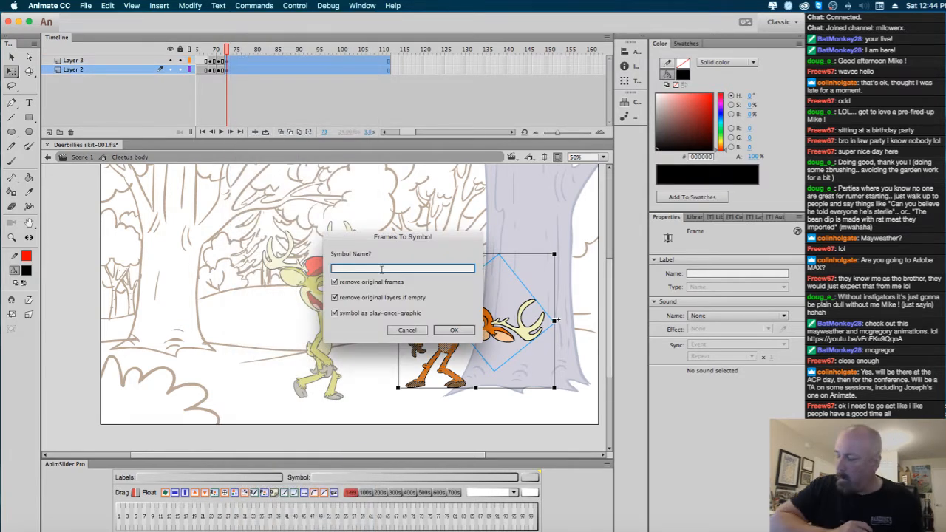
type("Scr")
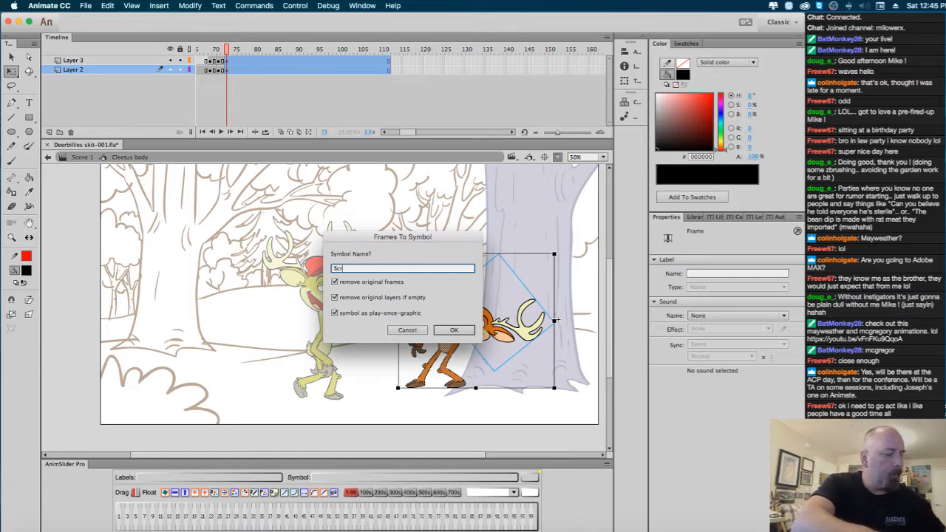
type("atch2")
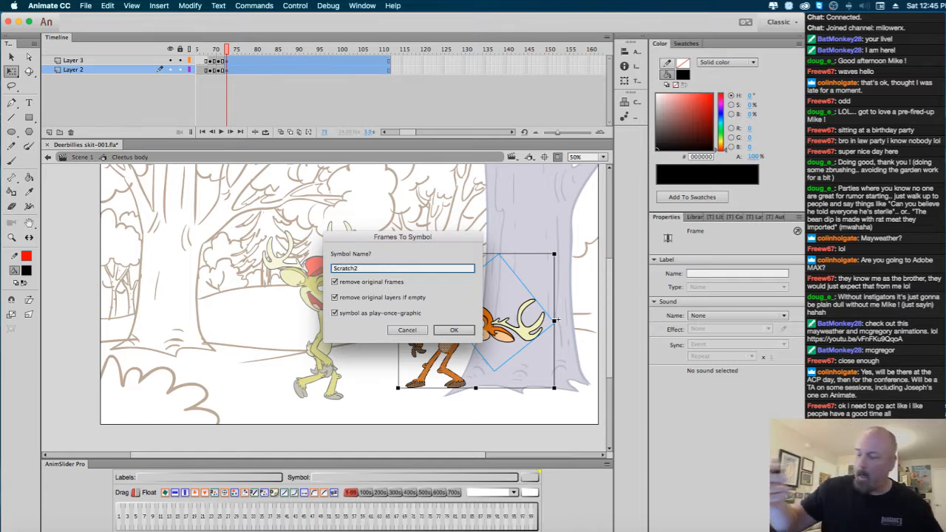
left_click(459, 330)
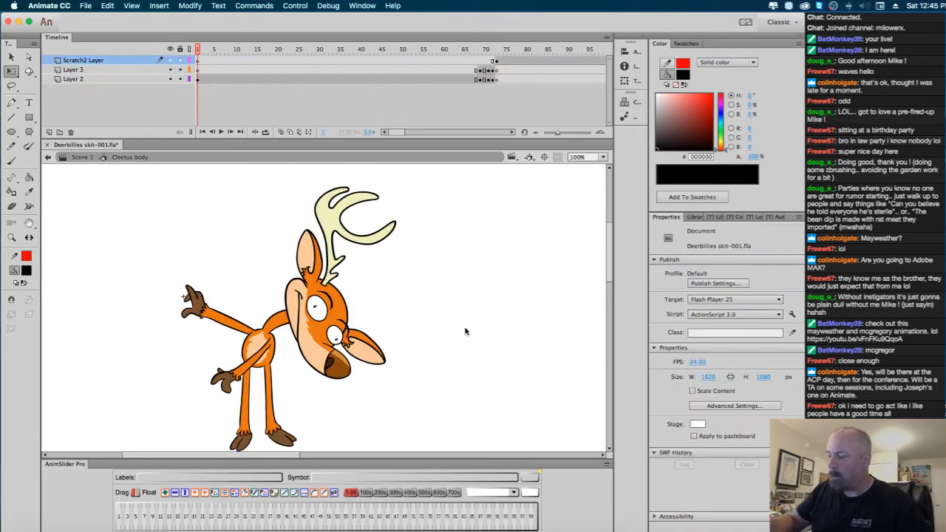
Open the Scratch2 symbol at frame 73 and insert a blank keyframe at frame 3 on Layer 2, clearing the orange deer's body there.
left_click(497, 62)
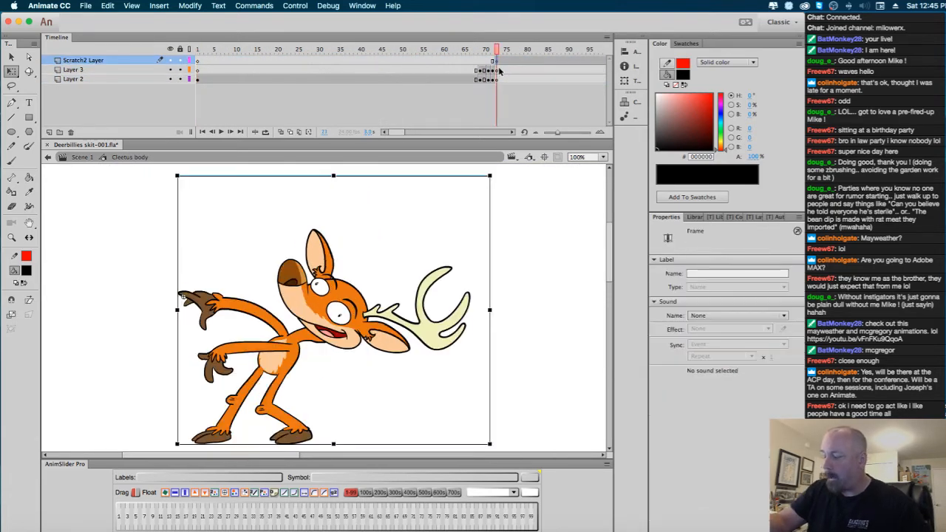
double_click(366, 313)
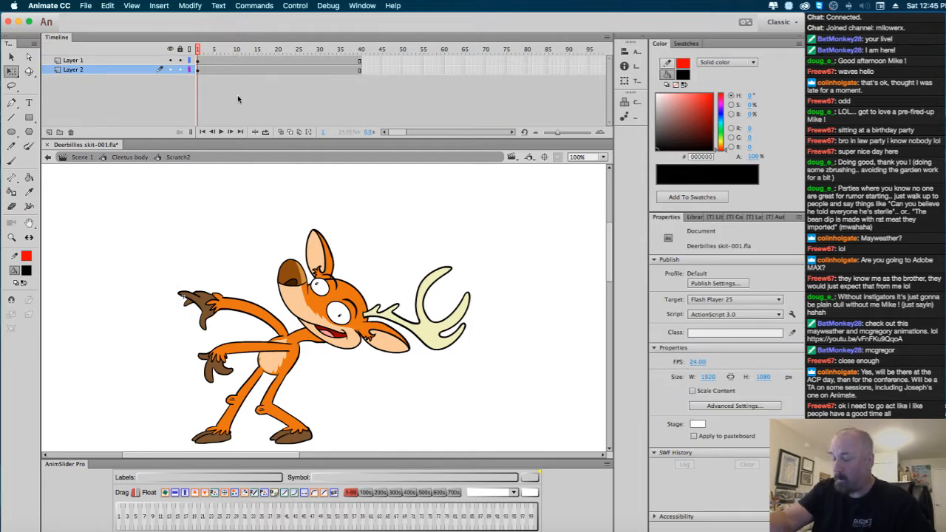
left_click(207, 70)
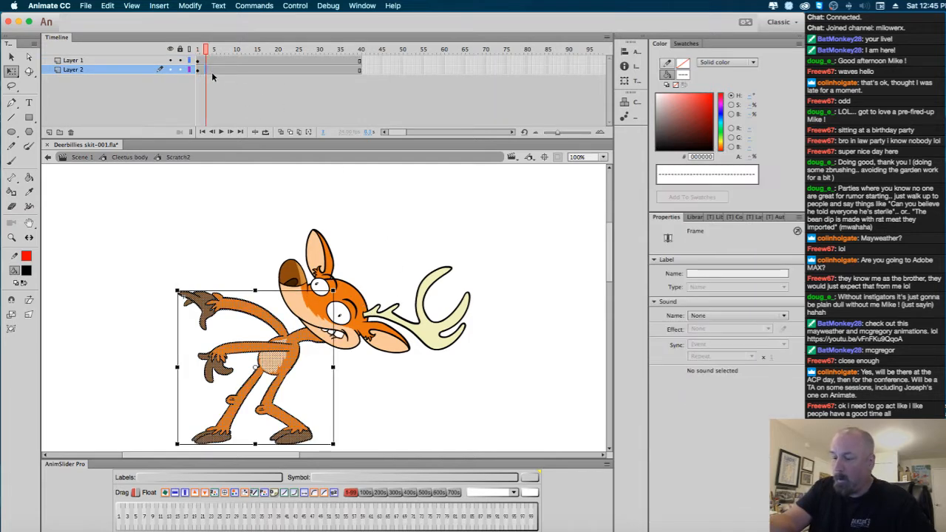
key("Delete")
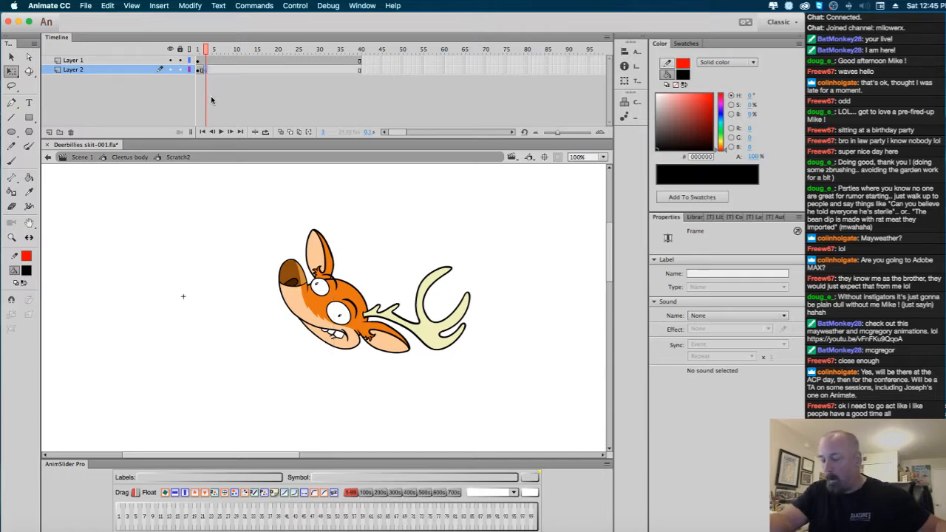
Turn on onion skinning and set up the Brush tool with size 8 and a red #FF0000 fill for sketching the body.
left_click(281, 131)
key("b")
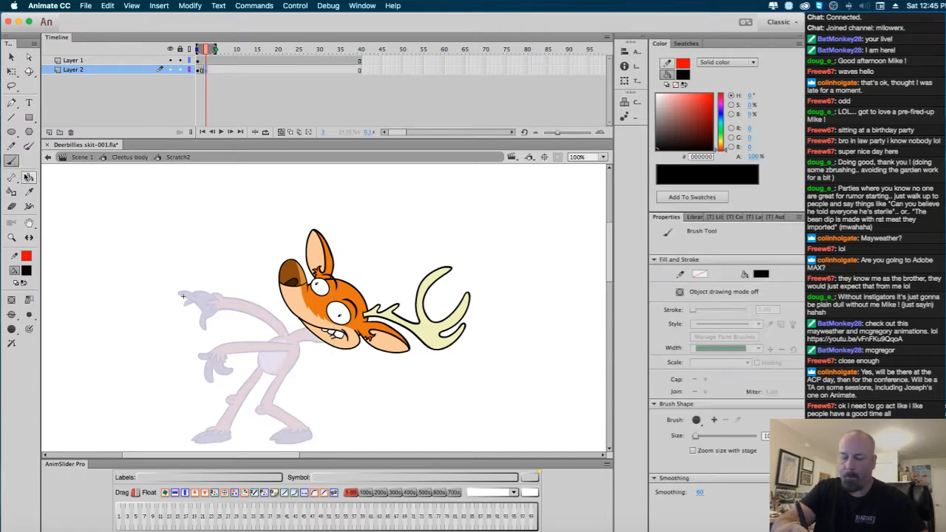
left_click(28, 330)
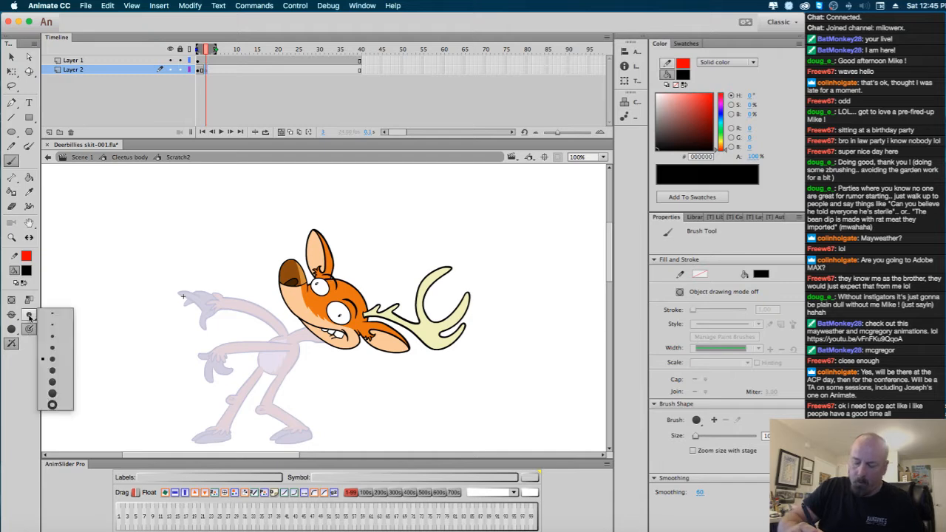
left_click(56, 346)
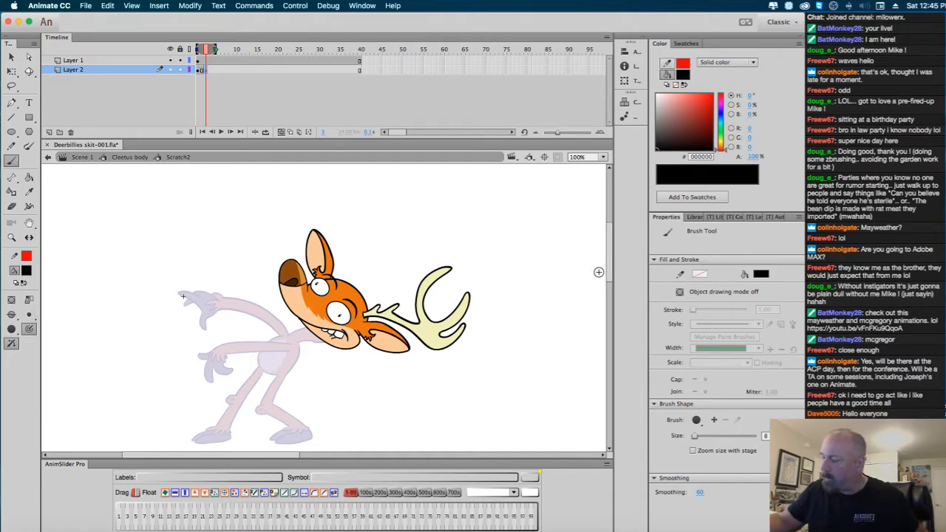
scroll(516, 299, "down", 2)
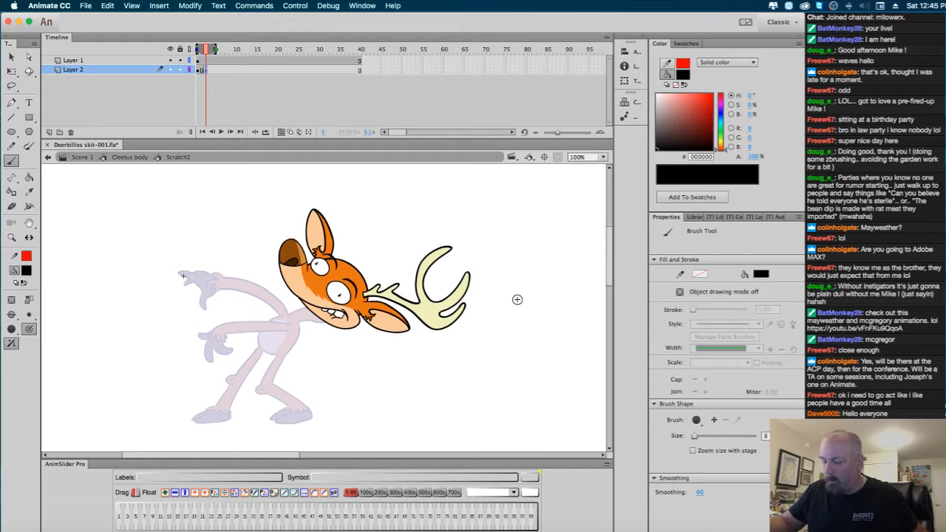
left_click(313, 342, "super")
mouse_move(360, 354)
left_mouse_down()
mouse_move(418, 340)
mouse_move(424, 351)
mouse_move(431, 324)
mouse_move(433, 332)
mouse_move(420, 333)
left_mouse_up()
left_click(26, 270)
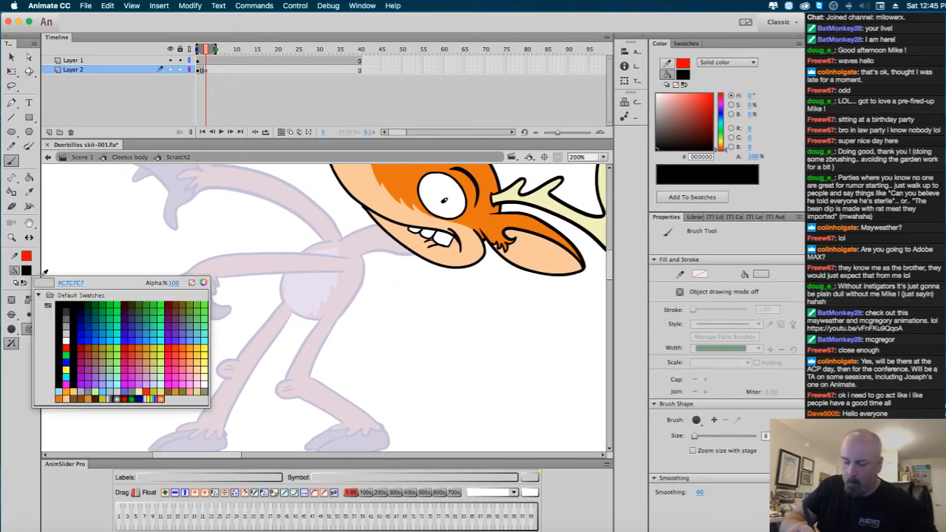
left_click(75, 360)
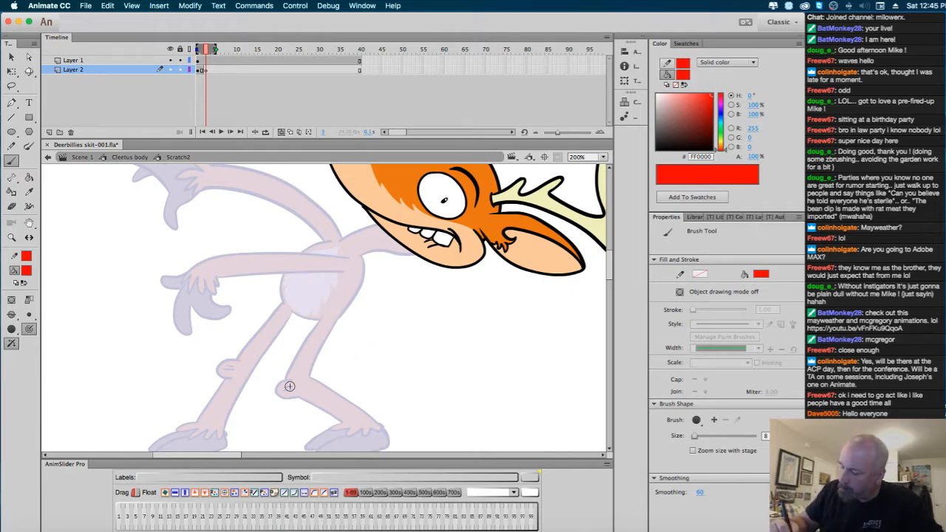
Rough out both bent legs and the furry ankles in red over the onion-skinned body on Layer 2's frame 3.
mouse_move(200, 420)
left_mouse_down()
mouse_move(176, 377)
mouse_move(231, 338)
left_mouse_up()
mouse_move(223, 431)
left_mouse_down()
mouse_move(204, 371)
mouse_move(252, 404)
mouse_move(249, 420)
mouse_move(342, 429)
left_mouse_up()
mouse_move(298, 346)
left_mouse_down()
mouse_move(273, 406)
mouse_move(378, 427)
left_mouse_up()
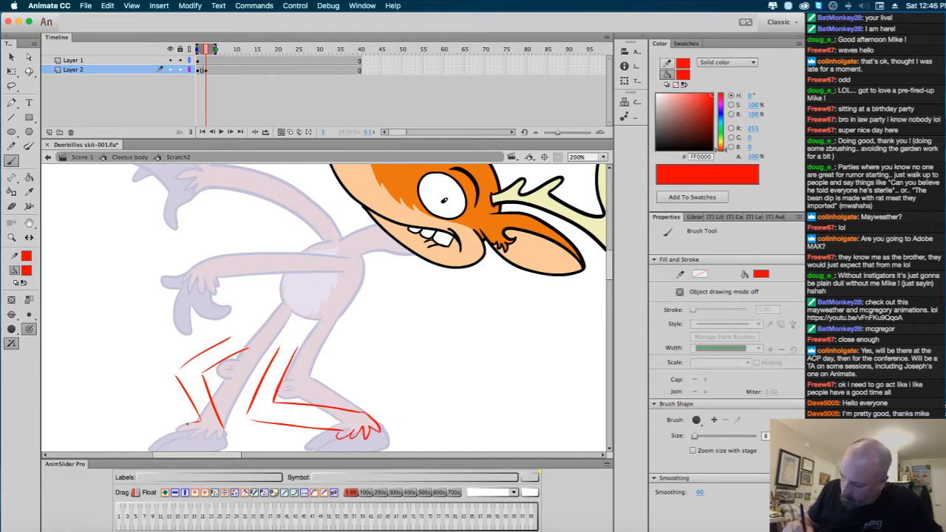
left_click_drag(198, 424, 178, 428)
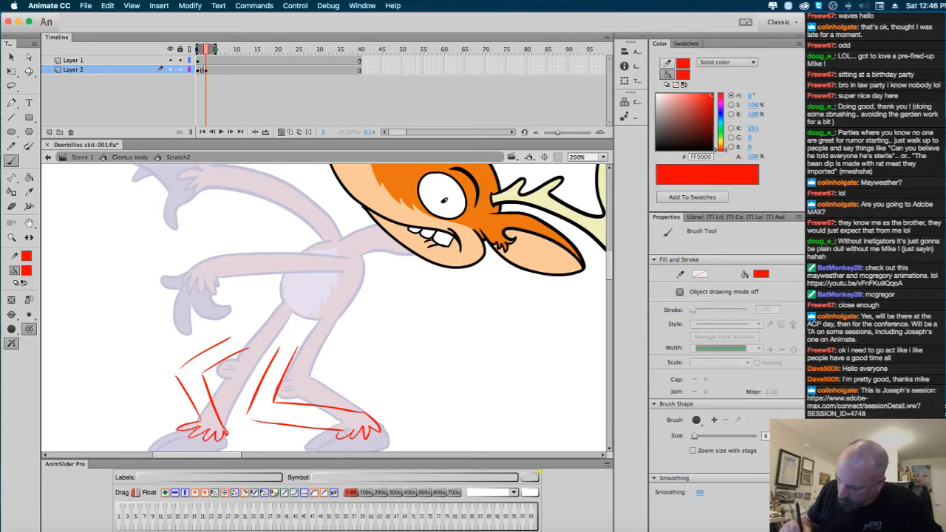
Sketch the torso as a tilted oval above the legs and add one raised arm with a spread-fingered hand in red.
scroll(423, 401, "up", 3)
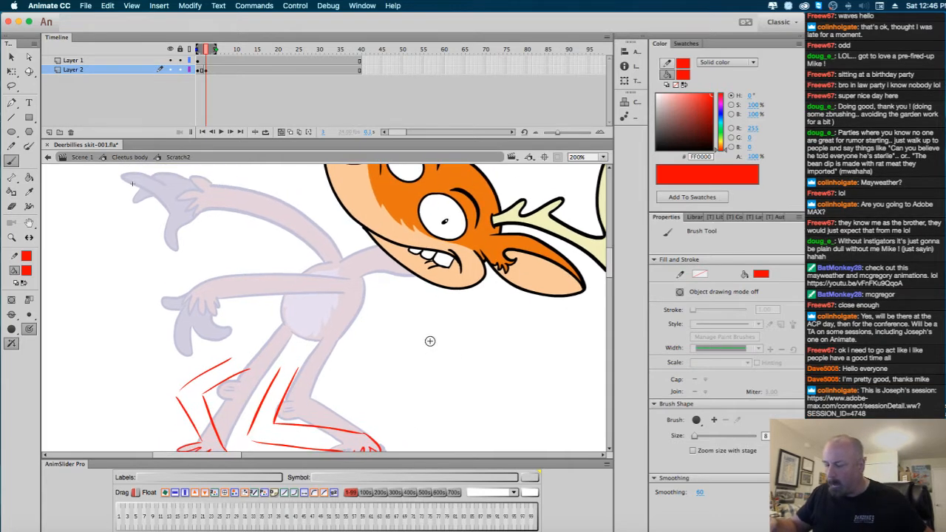
mouse_move(251, 303)
left_mouse_down()
mouse_move(292, 303)
mouse_move(313, 325)
mouse_move(244, 347)
mouse_move(310, 340)
mouse_move(244, 325)
mouse_move(302, 372)
left_mouse_up()
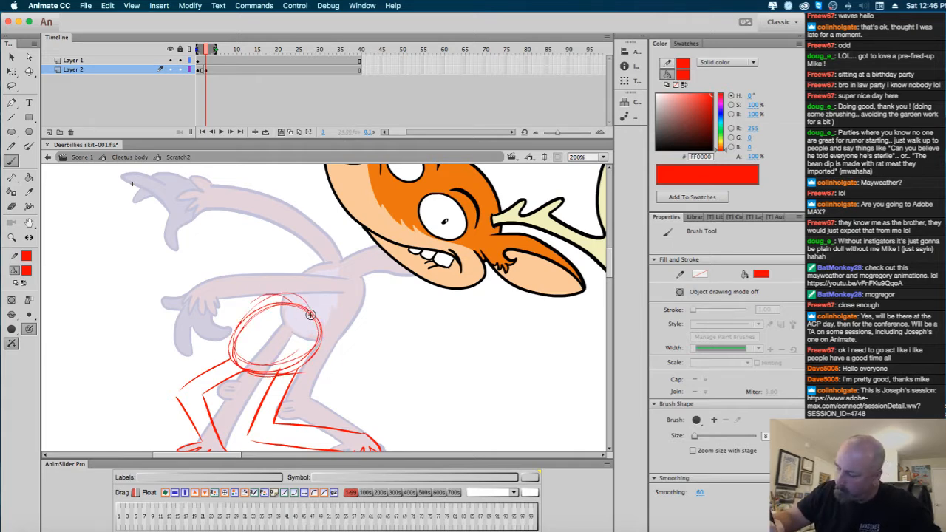
left_click_drag(309, 317, 209, 222)
mouse_move(294, 318)
left_mouse_down()
mouse_move(205, 248)
mouse_move(164, 231)
mouse_move(210, 230)
mouse_move(199, 241)
mouse_move(210, 250)
left_mouse_up()
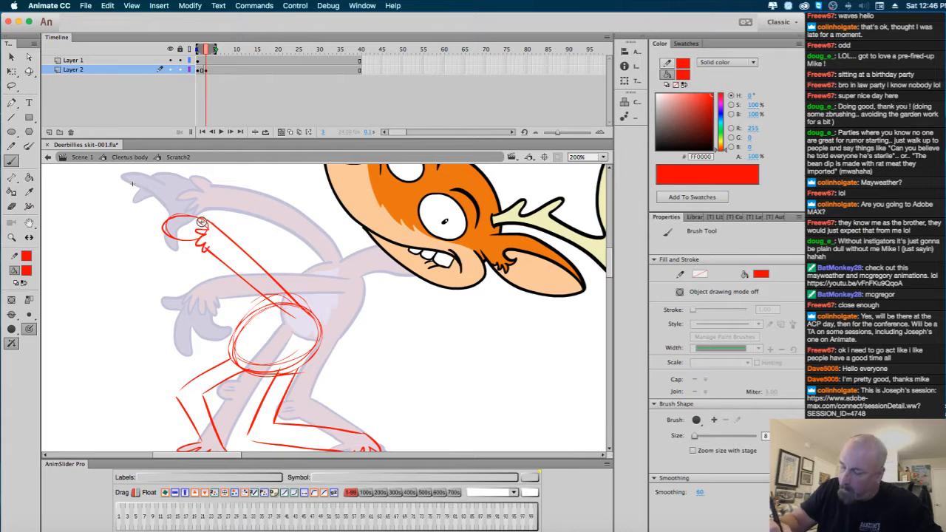
mouse_move(169, 211)
left_mouse_down()
mouse_move(149, 227)
mouse_move(181, 223)
mouse_move(161, 255)
mouse_move(209, 227)
left_mouse_up()
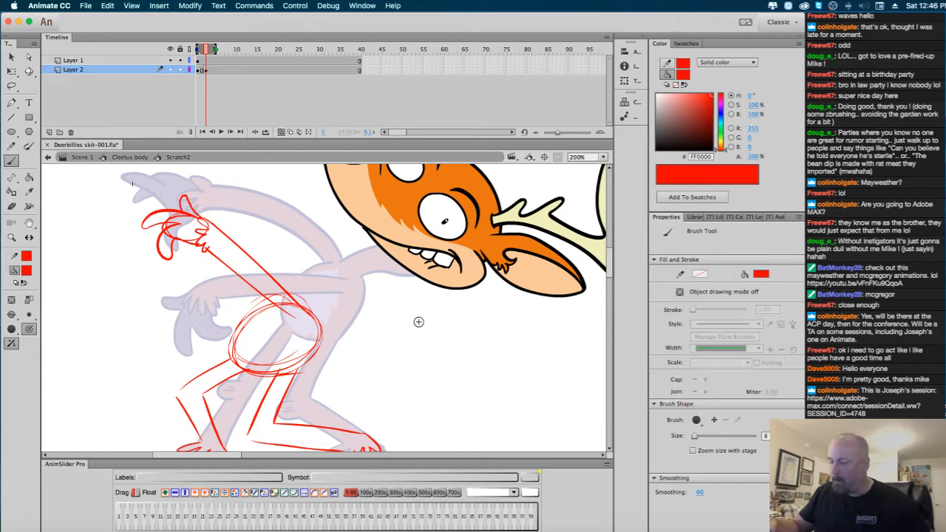
Sketch the neck and a second raised arm with a spread-fingered hand in red, then reinforce the torso oval's outline.
mouse_move(418, 321)
left_mouse_down()
mouse_move(386, 339)
mouse_move(449, 358)
left_mouse_up()
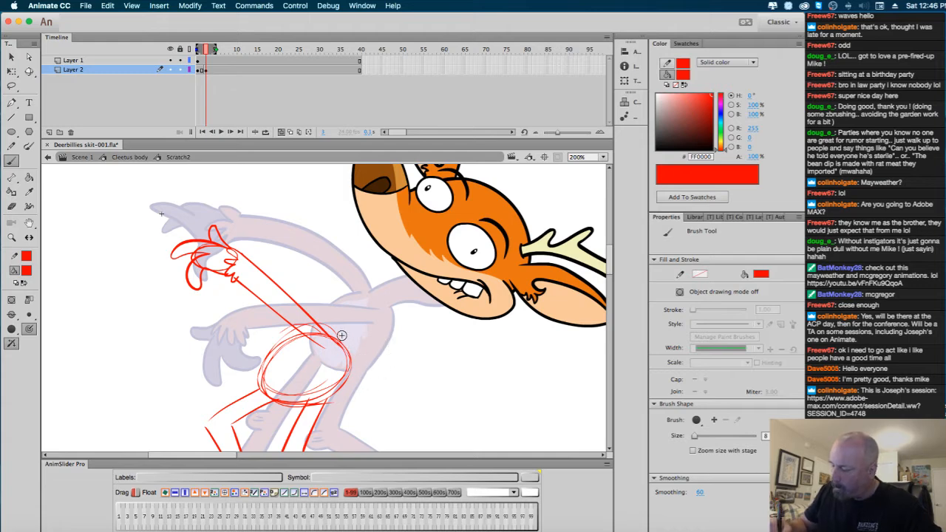
mouse_move(340, 332)
left_mouse_down()
mouse_move(370, 301)
mouse_move(385, 310)
mouse_move(352, 340)
mouse_move(307, 233)
mouse_move(291, 218)
left_mouse_up()
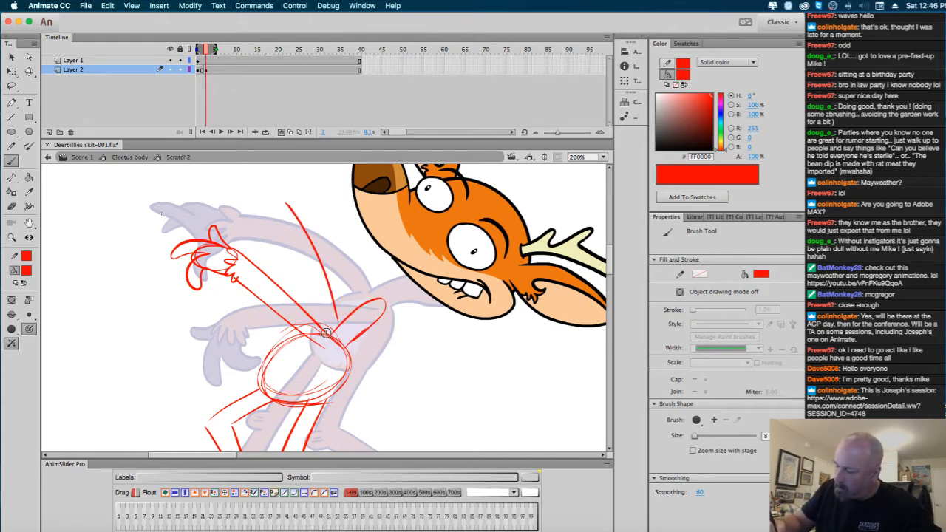
left_click_drag(326, 331, 265, 212)
mouse_move(308, 289)
left_mouse_down()
mouse_move(281, 222)
mouse_move(288, 202)
left_mouse_up()
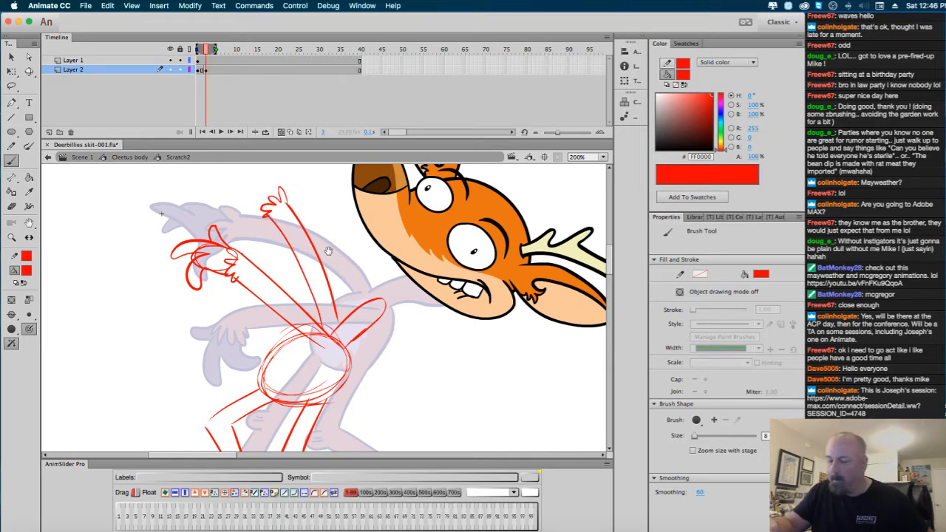
scroll(321, 250, "up", 3)
scroll(321, 251, "left", 2)
mouse_move(290, 252)
left_mouse_down()
mouse_move(294, 224)
mouse_move(294, 253)
mouse_move(259, 245)
mouse_move(264, 234)
mouse_move(311, 226)
mouse_move(303, 236)
mouse_move(284, 221)
mouse_move(287, 235)
mouse_move(269, 191)
mouse_move(289, 200)
mouse_move(299, 222)
mouse_move(271, 201)
mouse_move(277, 213)
mouse_move(314, 227)
left_mouse_up()
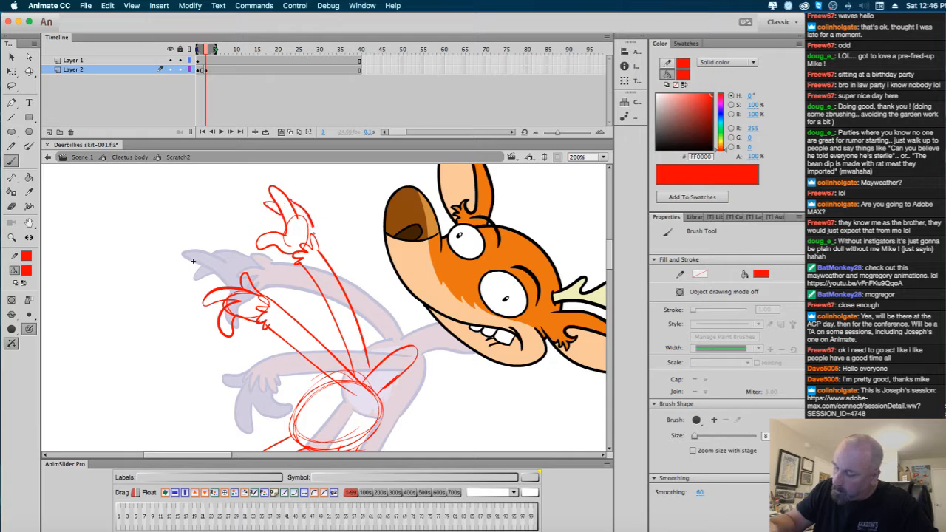
scroll(503, 247, "down", 5)
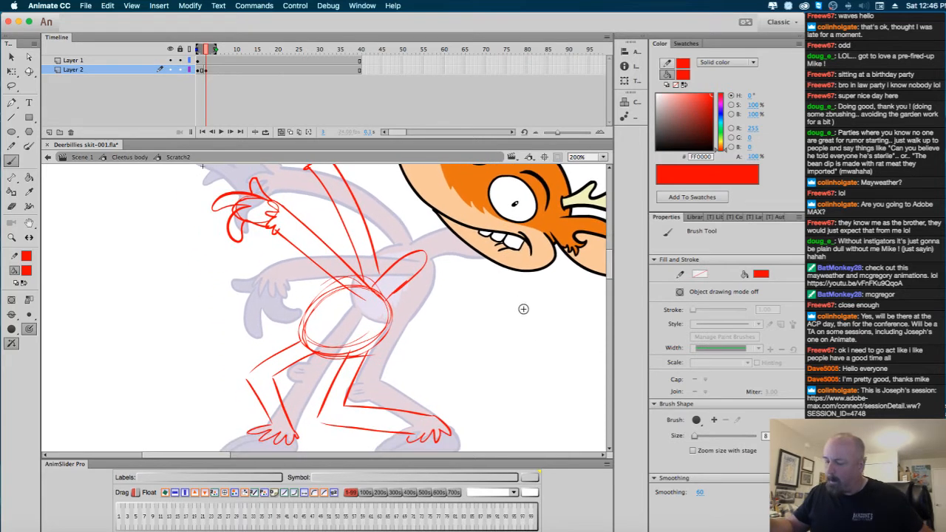
left_click_drag(317, 299, 367, 343)
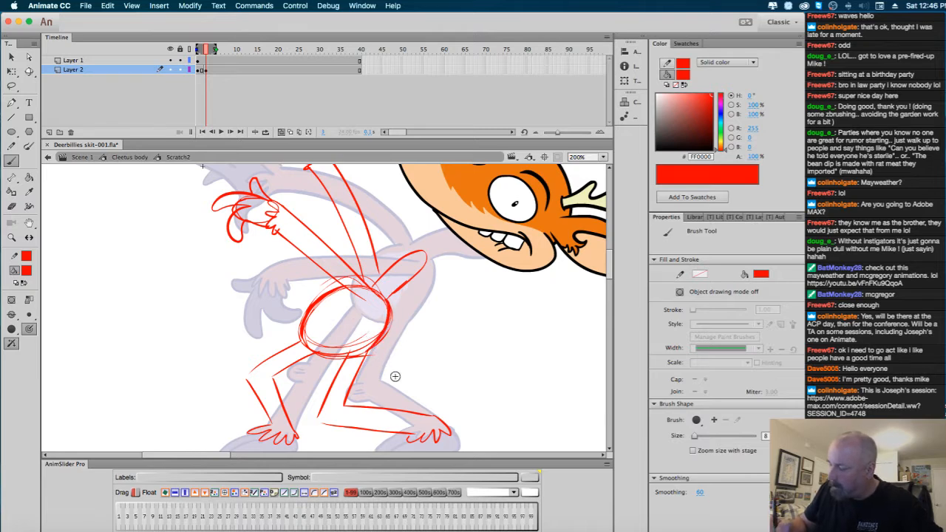
Add a new layer above Layer 2 and insert a blank keyframe at frame 3 for the clean ink drawing.
left_click(206, 70)
left_click(48, 132)
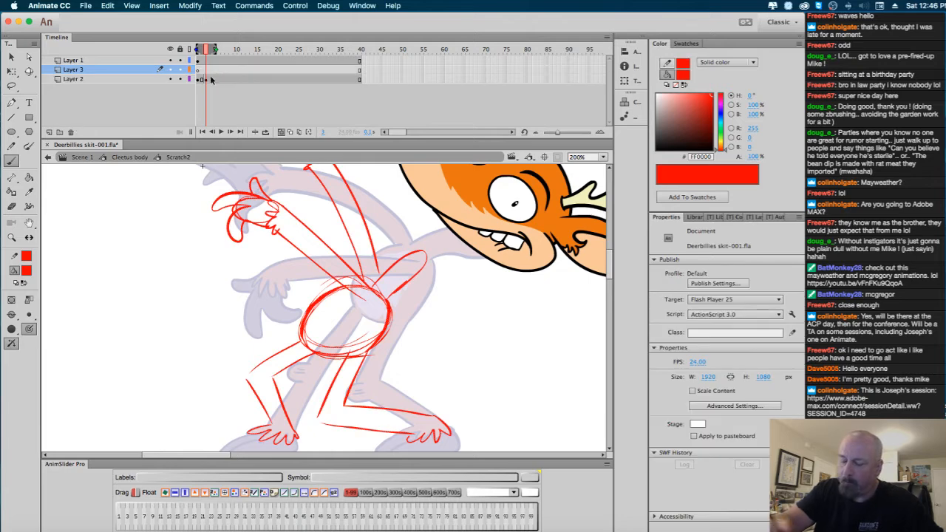
left_click(208, 71)
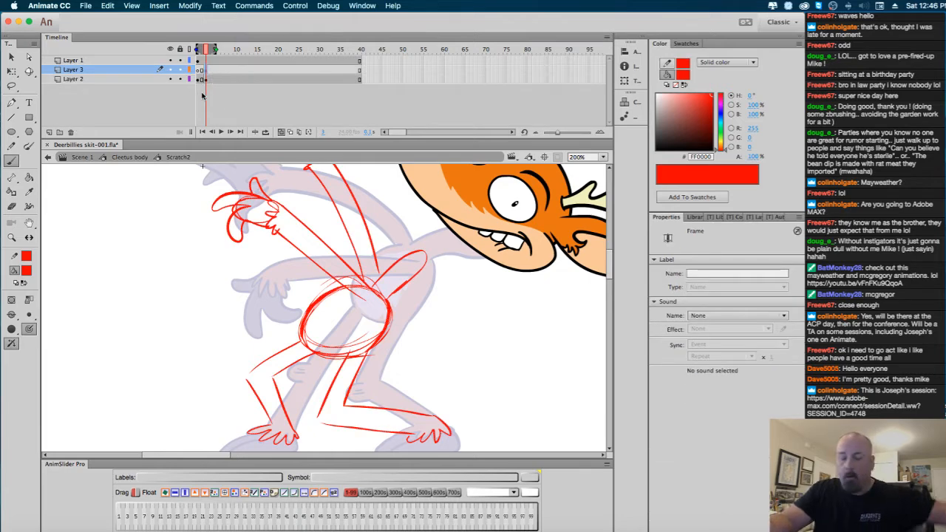
Switch the brush fill to black #000000 and ink the first curve of the torso over the red oval.
left_click(26, 270)
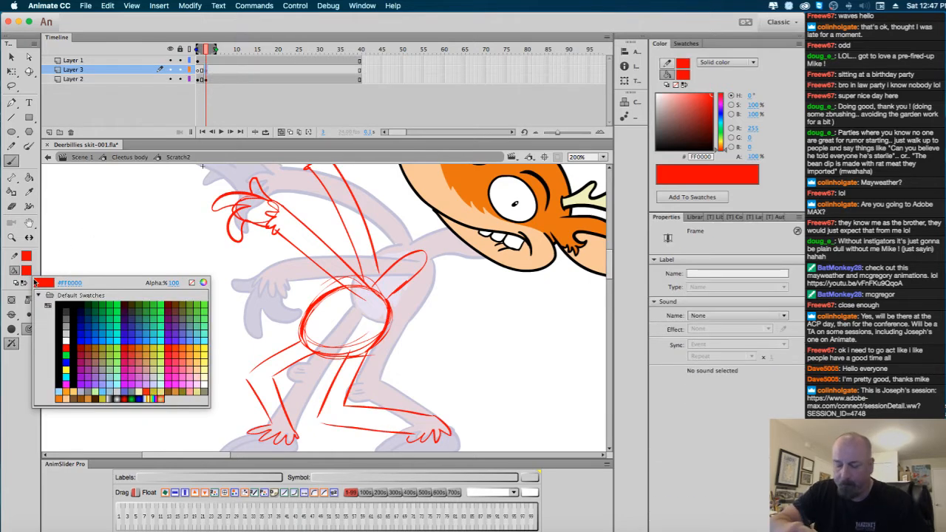
left_click(67, 335)
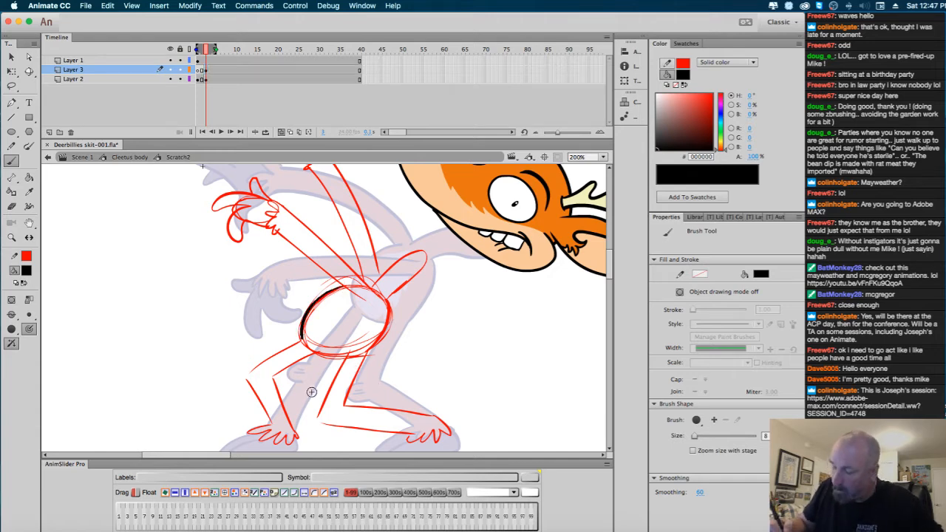
scroll(469, 349, "up", 3)
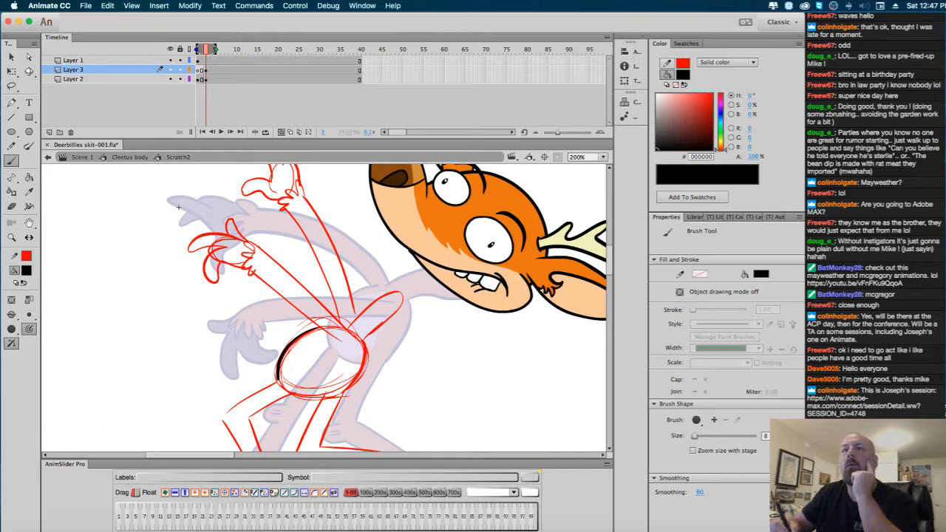
key("super+Tab")
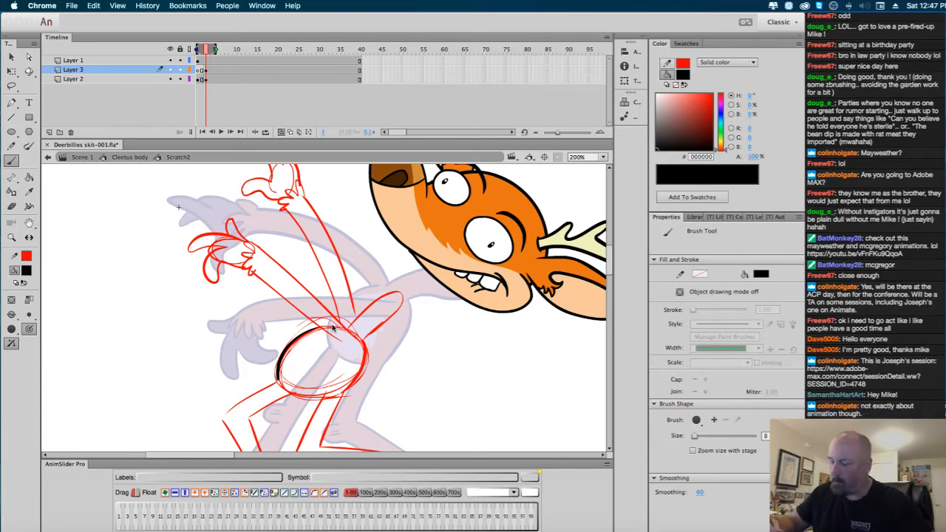
left_click(392, 350)
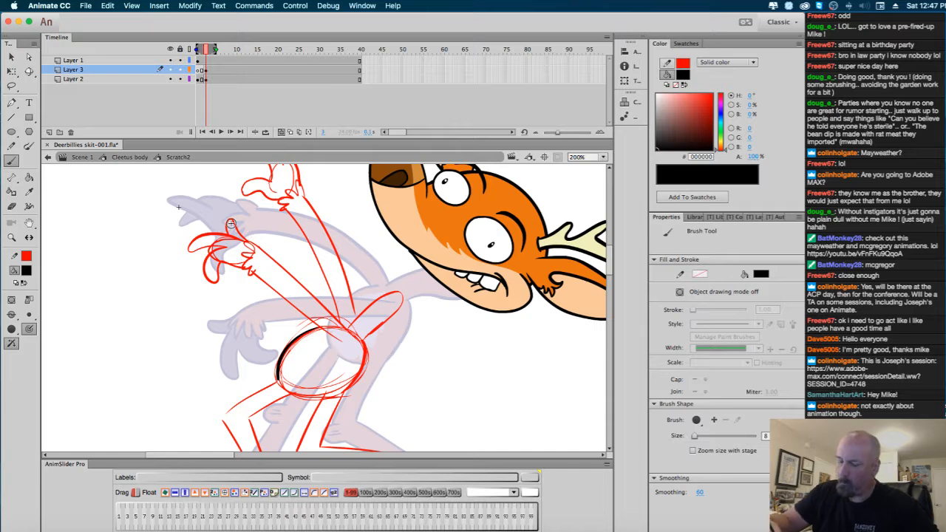
Ink the lower raised arm in black over the sketch, including its spread fingers and furry wrist.
mouse_move(231, 217)
left_mouse_down()
mouse_move(227, 235)
mouse_move(199, 237)
mouse_move(188, 252)
mouse_move(225, 248)
mouse_move(209, 253)
mouse_move(212, 284)
mouse_move(226, 263)
mouse_move(242, 269)
mouse_move(246, 243)
left_mouse_up()
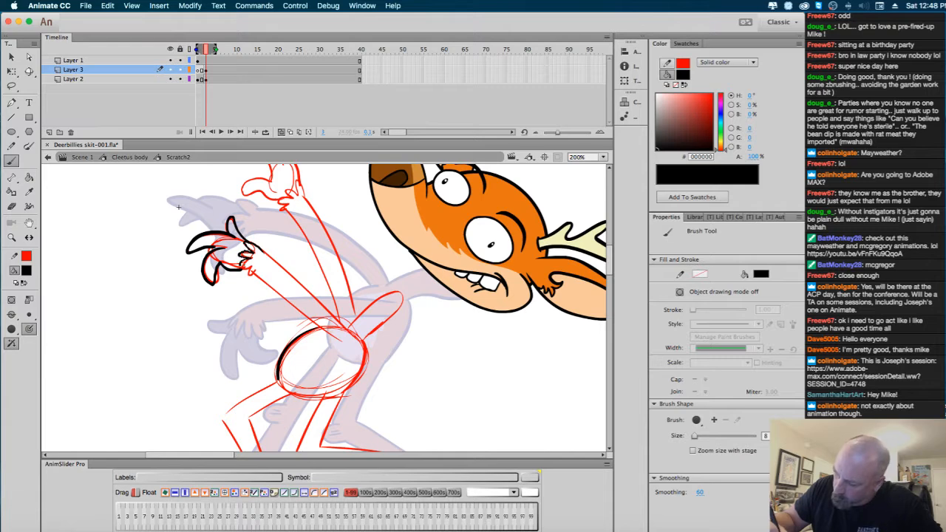
left_click_drag(252, 273, 330, 337)
left_click_drag(258, 257, 349, 335)
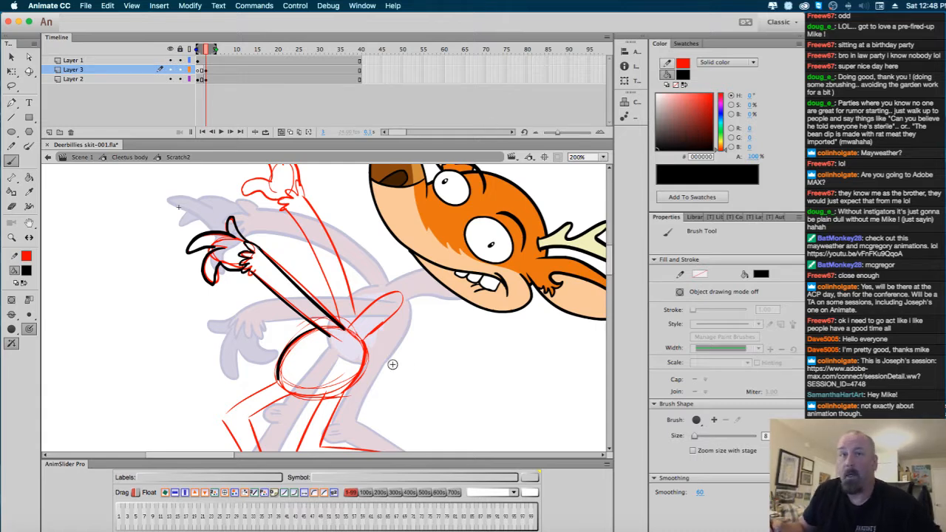
mouse_move(476, 330)
left_mouse_down()
mouse_move(498, 279)
mouse_move(491, 255)
left_mouse_up()
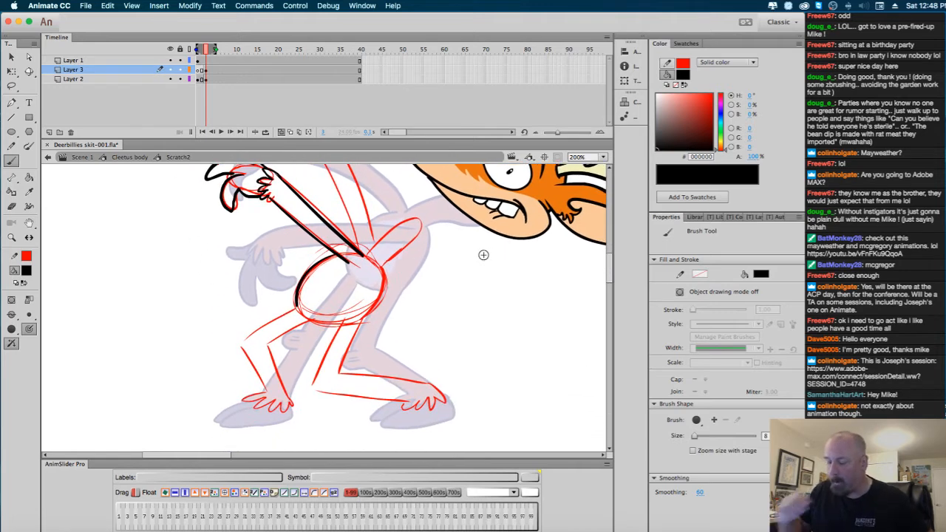
mouse_move(296, 309)
left_mouse_down()
mouse_move(255, 332)
mouse_move(268, 392)
mouse_move(256, 395)
left_mouse_up()
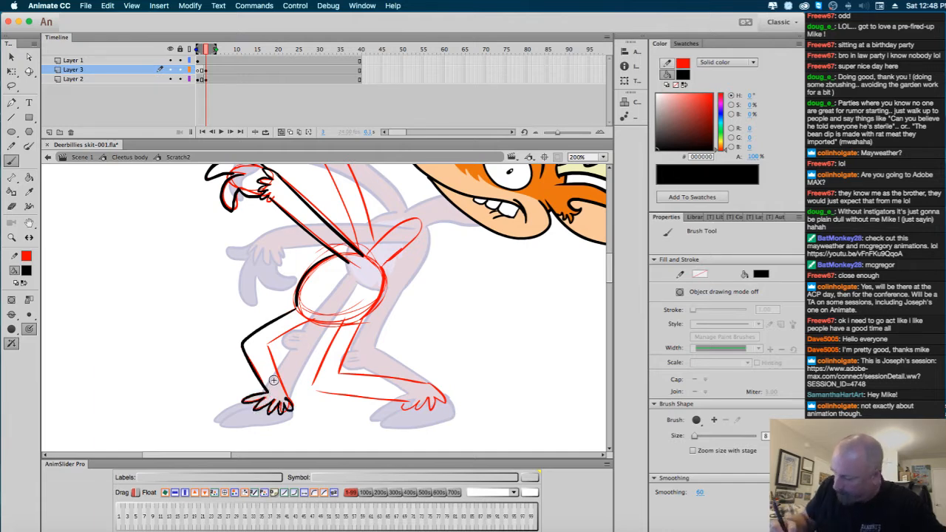
left_click_drag(289, 405, 266, 351)
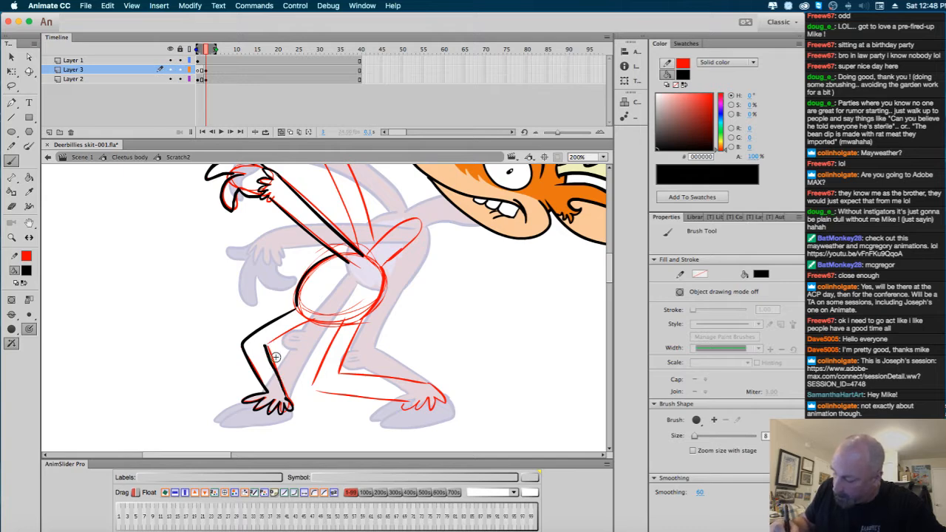
key("ctrl+z")
key("ctrl+z")
key("ctrl+z")
key("ctrl+z")
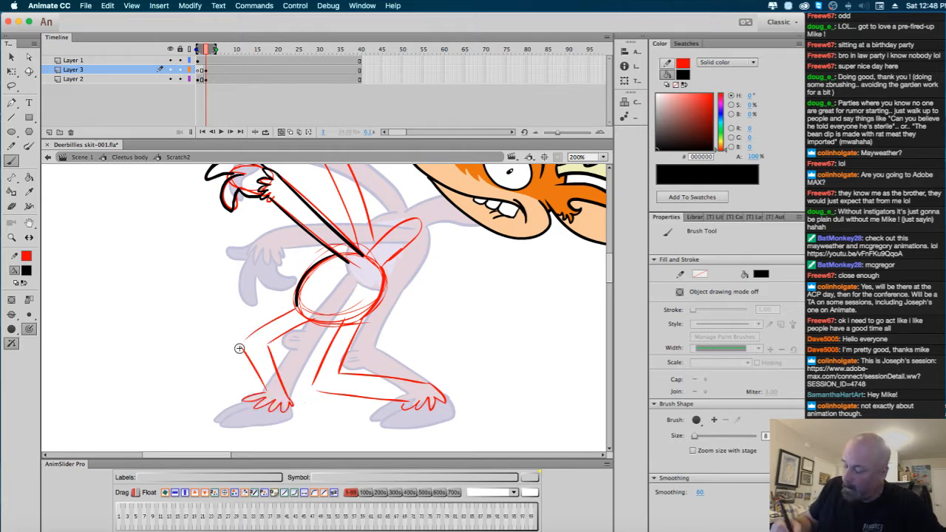
Ink both bent legs in black, with rounded, creased knees, furry ankles and hooves traced from the onion-skinned feet.
mouse_move(237, 346)
left_mouse_down()
mouse_move(293, 311)
mouse_move(291, 329)
mouse_move(267, 343)
mouse_move(267, 392)
left_mouse_up()
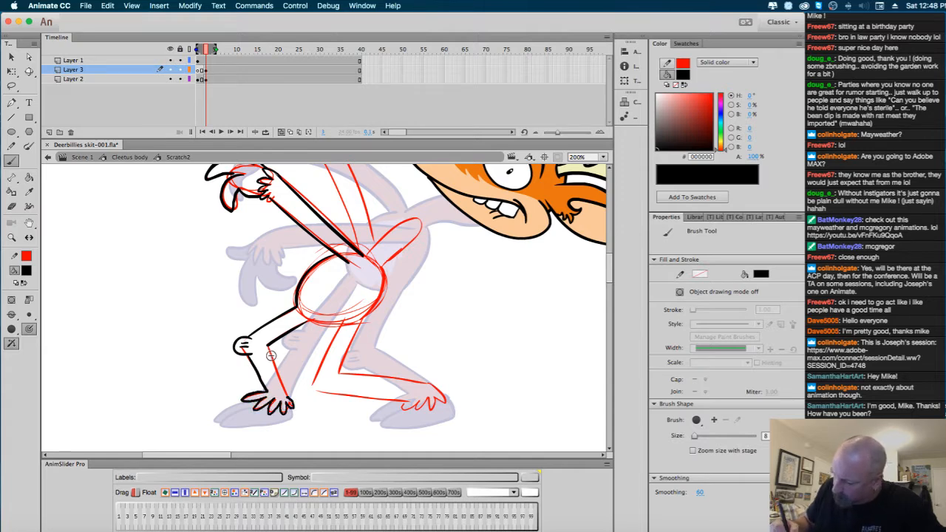
left_click_drag(267, 345, 289, 404)
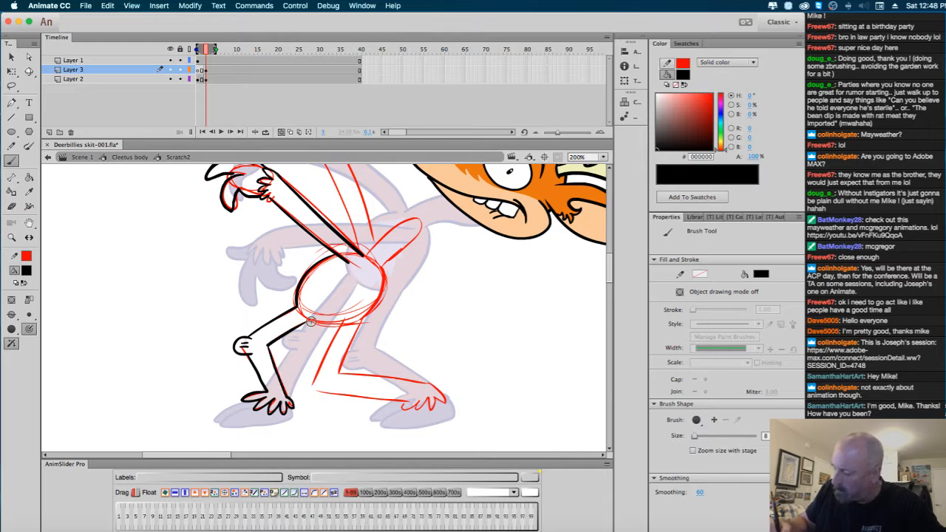
mouse_move(341, 324)
left_mouse_down()
mouse_move(311, 382)
mouse_move(330, 390)
left_mouse_up()
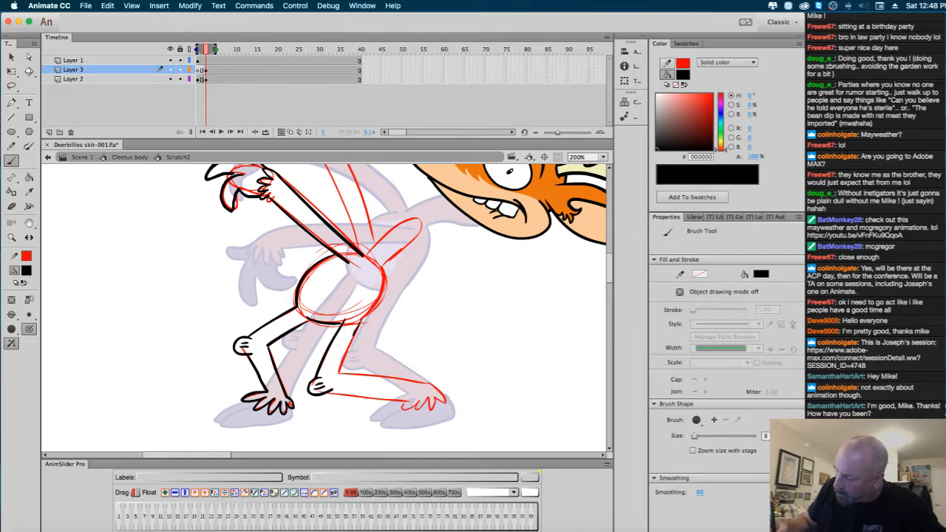
left_click_drag(353, 326, 339, 376)
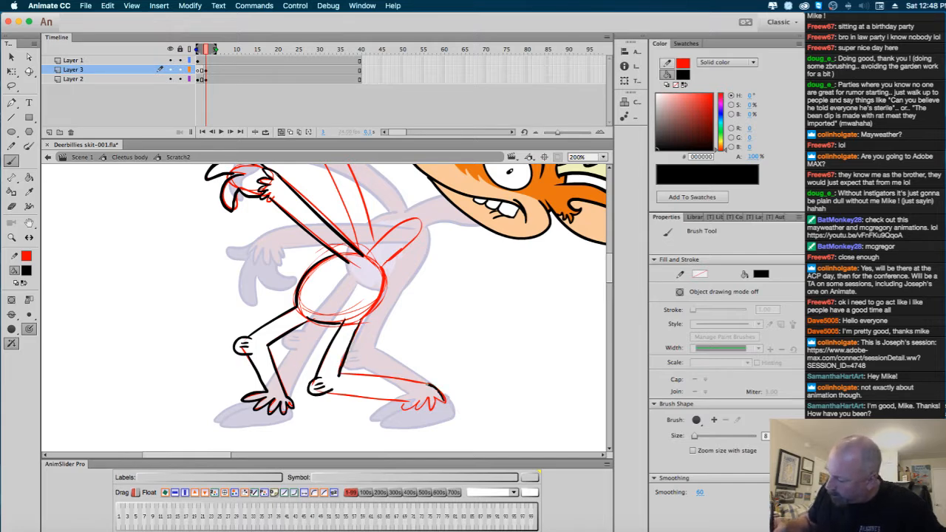
left_click_drag(432, 384, 338, 374)
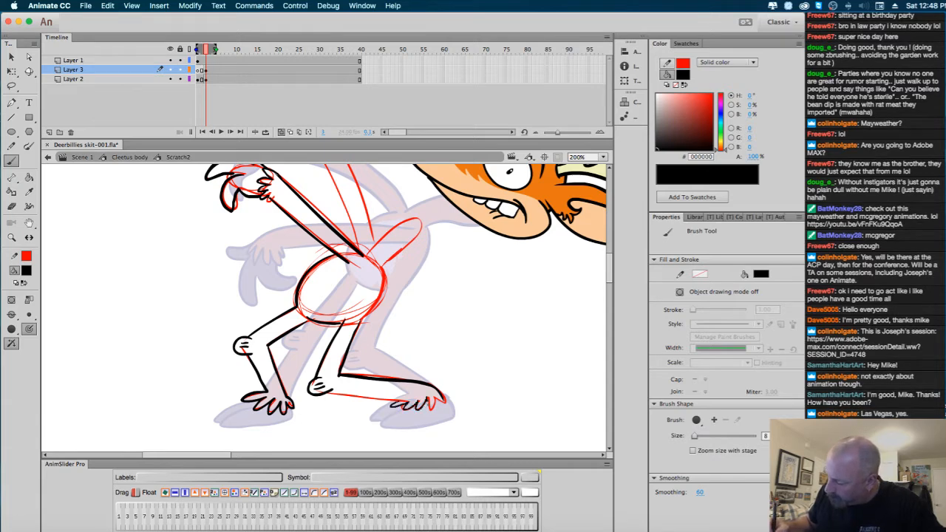
left_click_drag(406, 403, 333, 392)
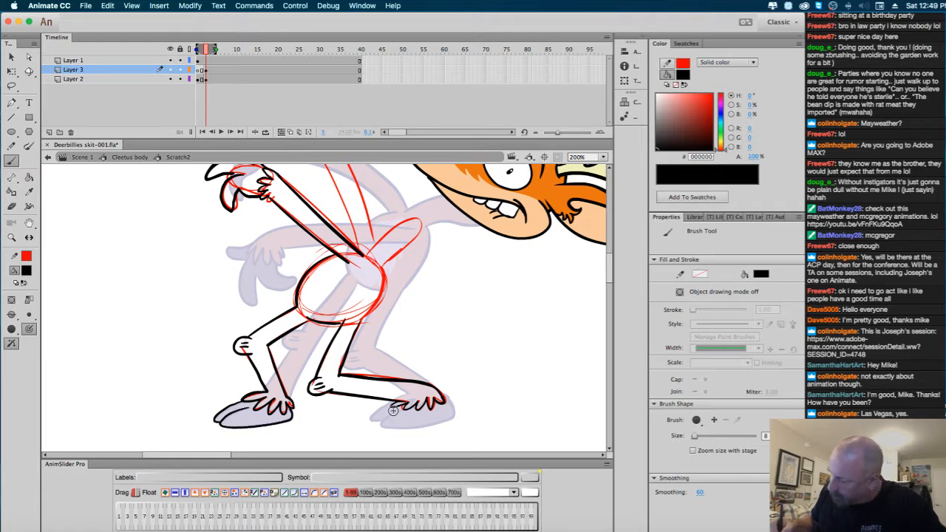
mouse_move(407, 408)
left_mouse_down()
mouse_move(391, 428)
mouse_move(436, 423)
left_mouse_up()
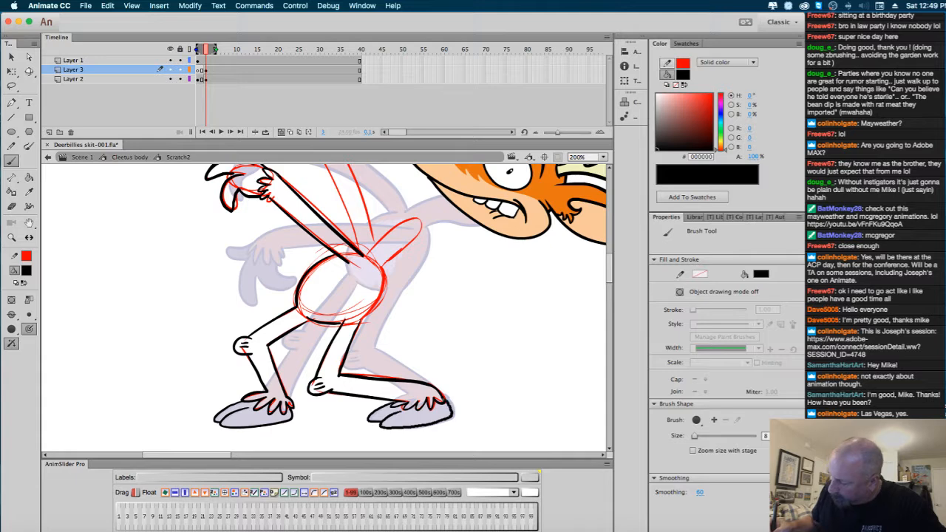
Ink the torso's remaining side and the rounded neck shape above it in black.
left_click_drag(453, 311, 424, 363)
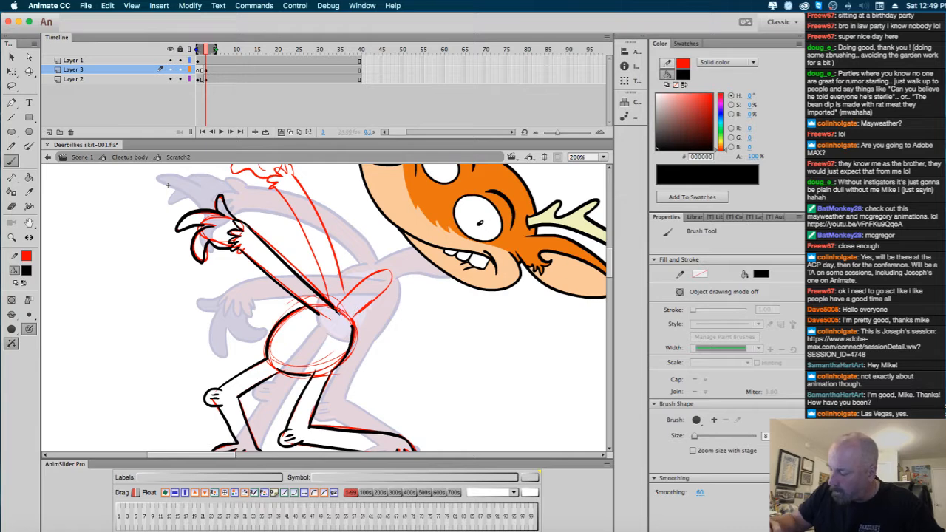
left_click_drag(459, 350, 429, 381)
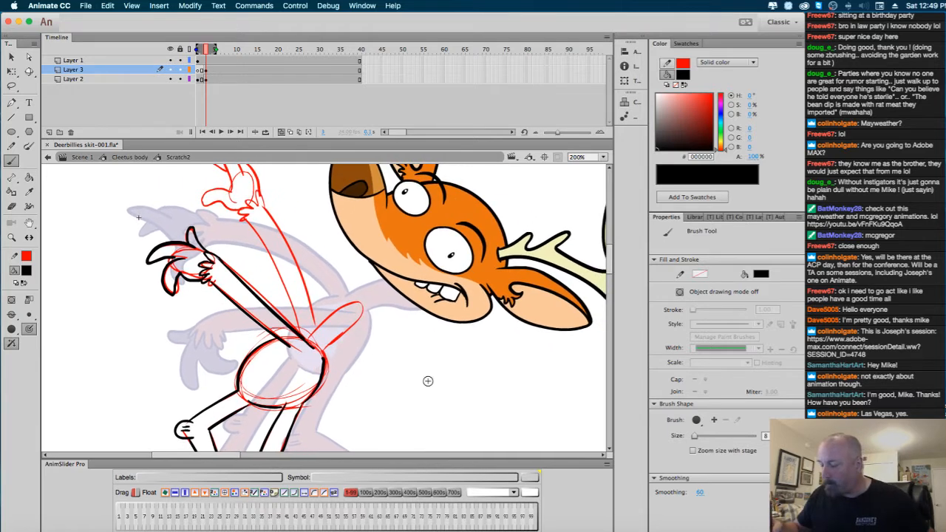
left_click_drag(309, 335, 357, 302)
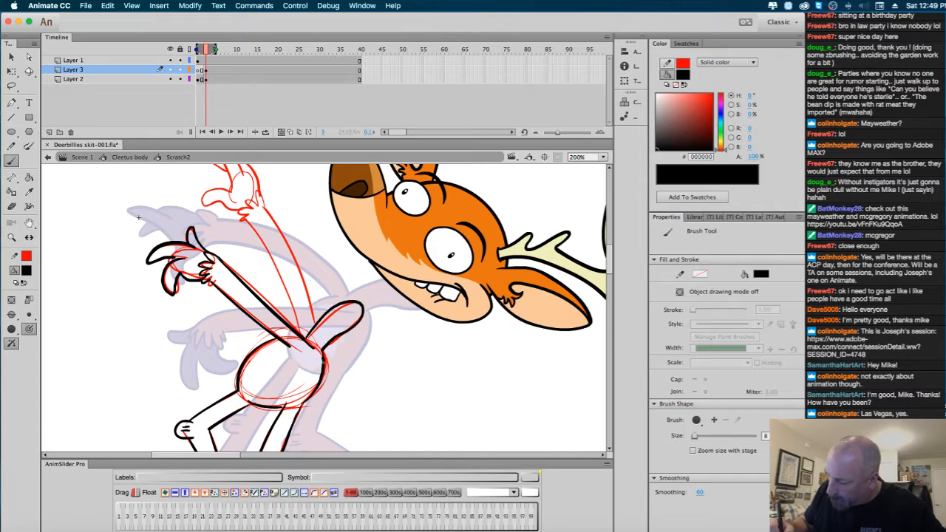
left_click_drag(419, 371, 413, 384)
left_click_drag(321, 359, 321, 366)
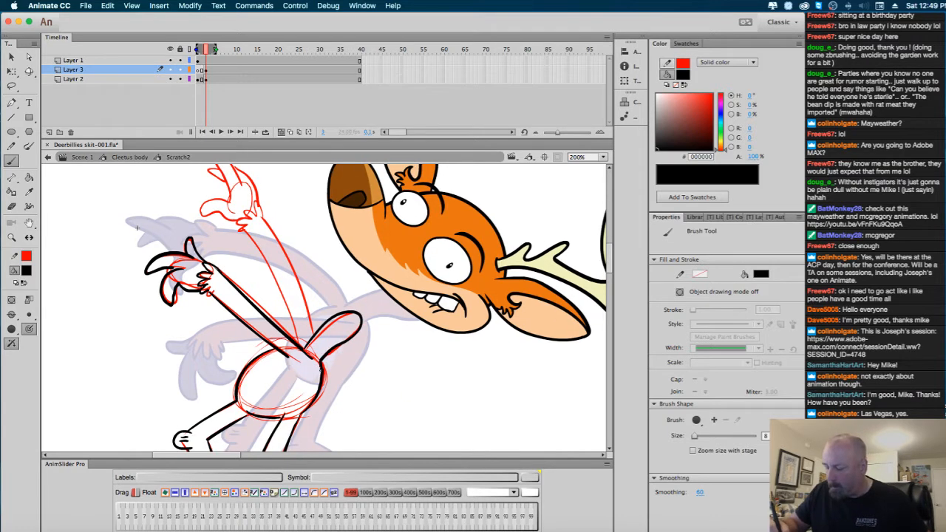
Ink the upper raised arm in black, adding its furry wrist, palm and spread fingers over the red sketch.
left_click_drag(387, 391, 393, 441)
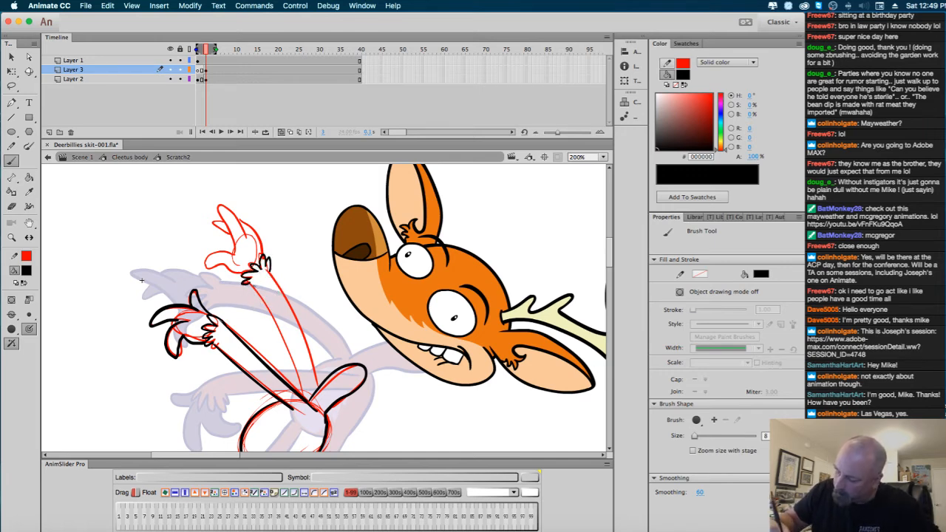
left_click_drag(259, 288, 300, 392)
left_click_drag(270, 270, 315, 366)
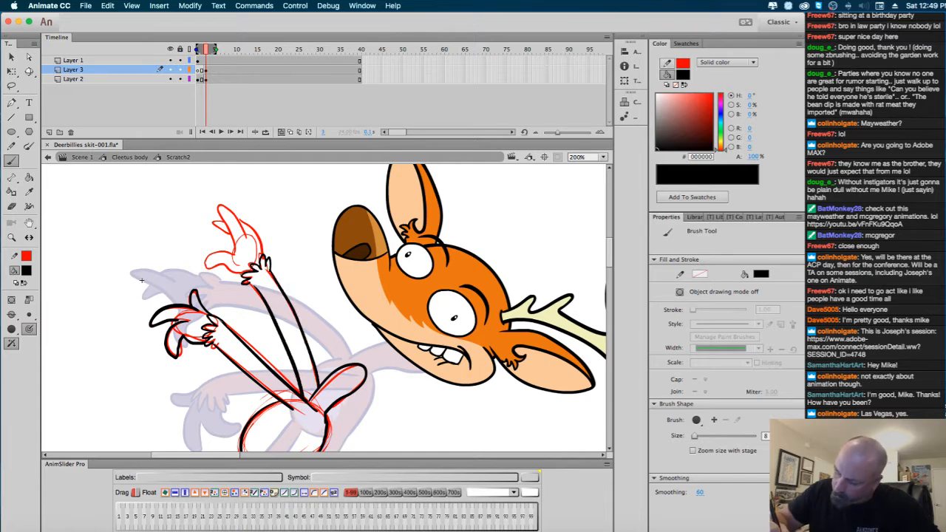
mouse_move(235, 256)
left_mouse_down()
mouse_move(223, 222)
mouse_move(260, 246)
mouse_move(216, 269)
left_mouse_up()
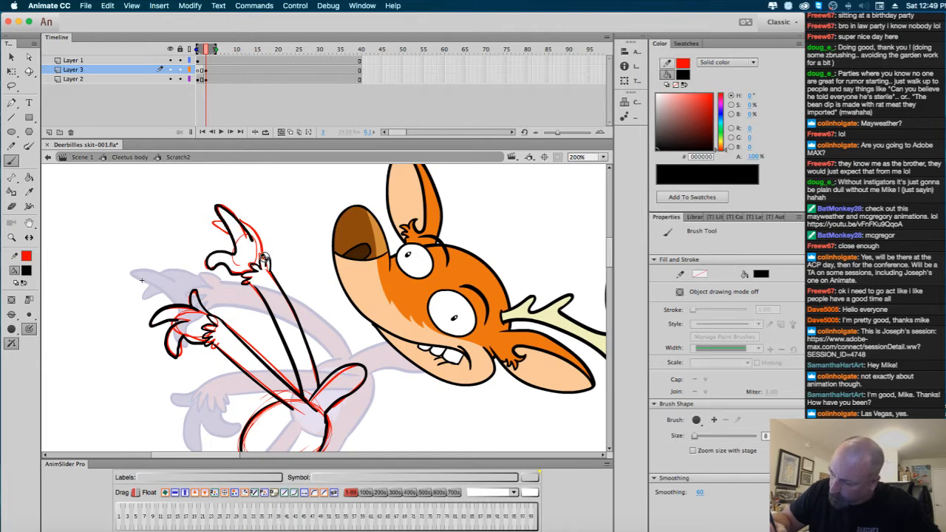
left_click_drag(256, 230, 262, 252)
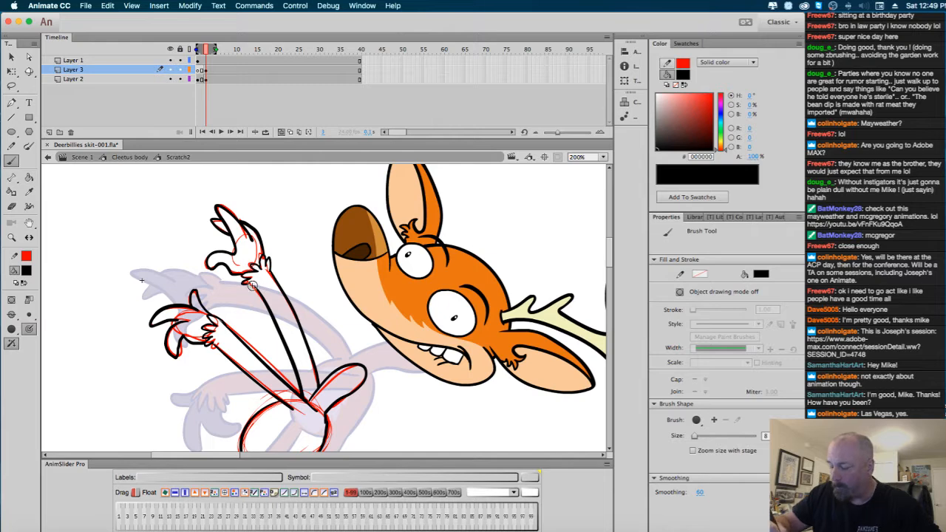
Remove the red rough sketch from frame 3 of Layer 2, leaving only the black ink drawing.
left_click(207, 79)
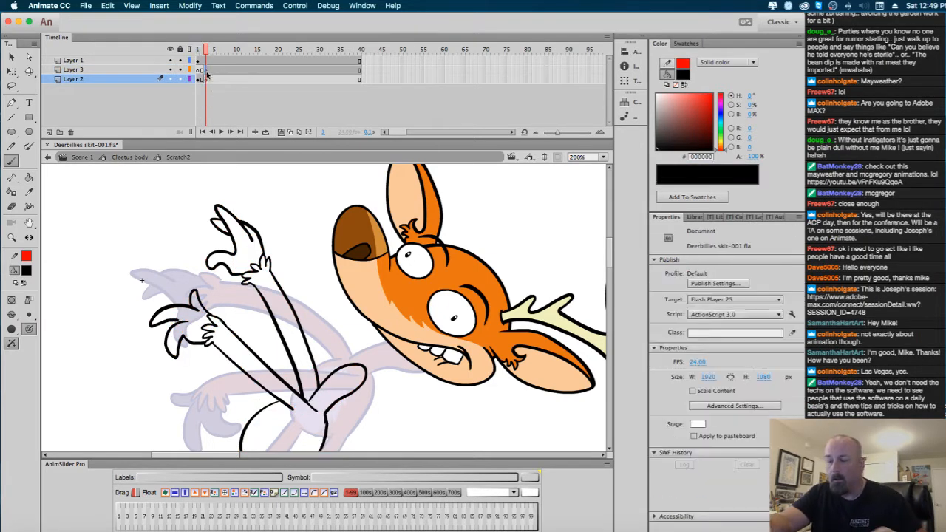
Fill the inked body, arms, neck and legs on frame 3 of Layer 2 with orange #E77300.
left_click(206, 77)
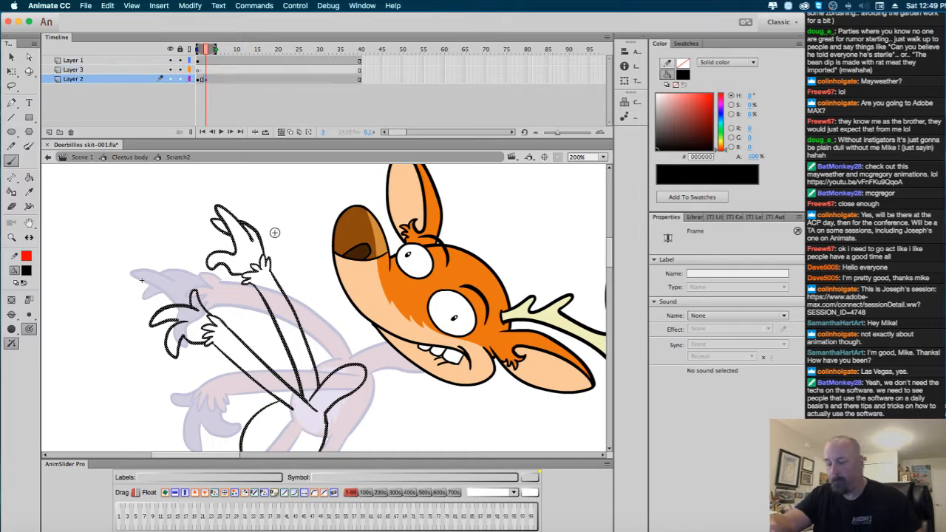
left_click_drag(308, 258, 297, 181)
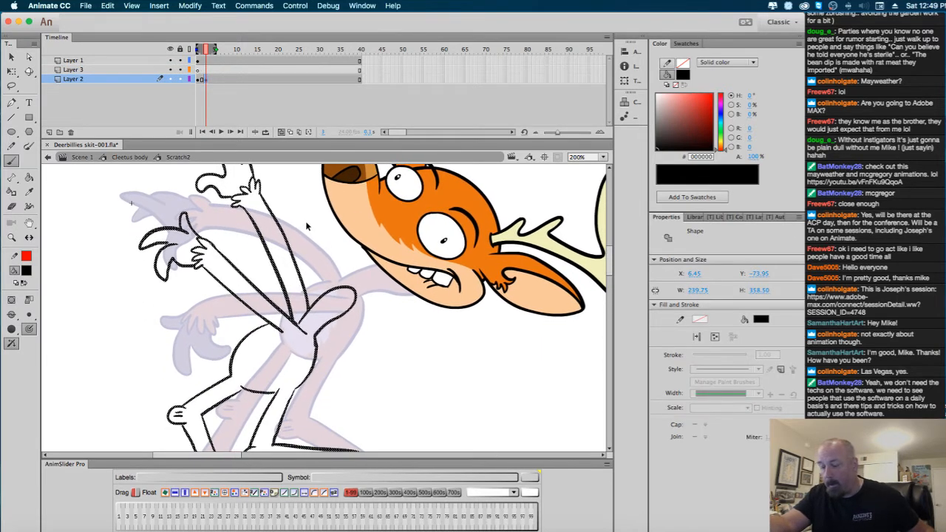
key("b")
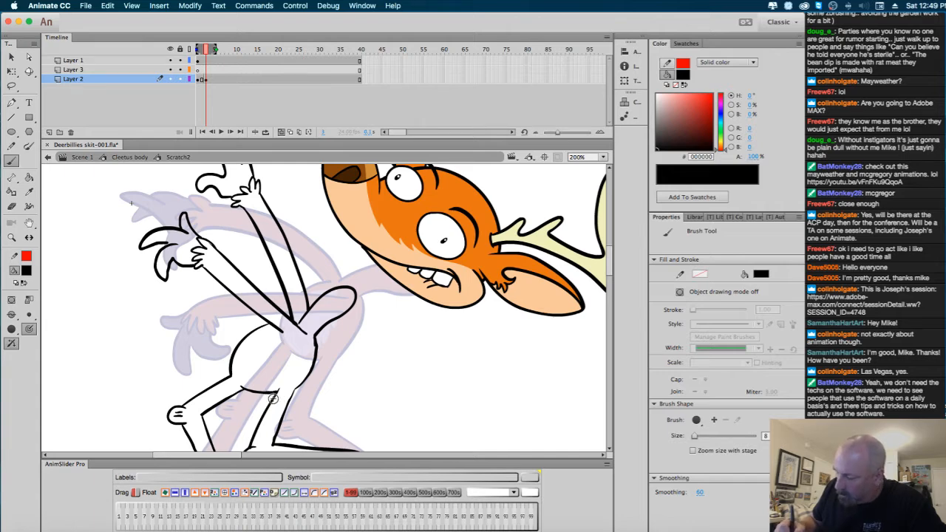
left_click_drag(415, 396, 436, 288)
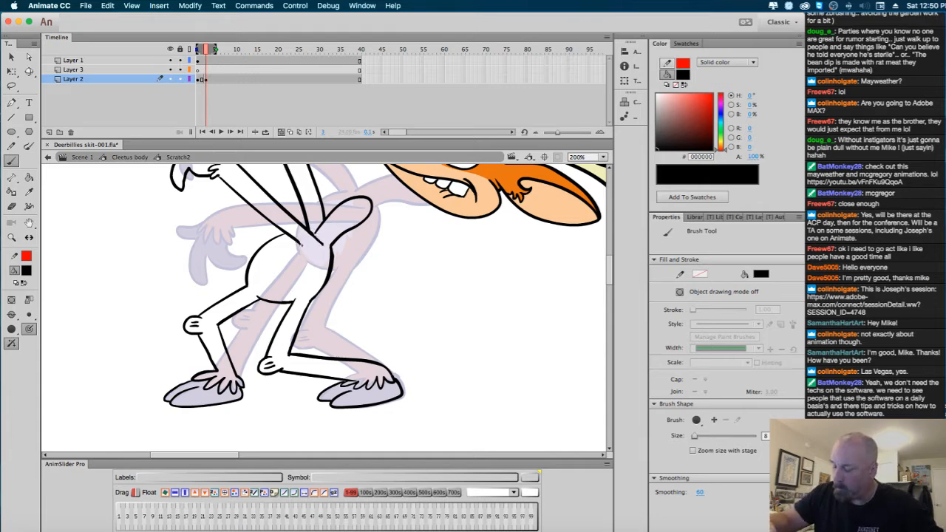
left_click(30, 271)
left_click(79, 391)
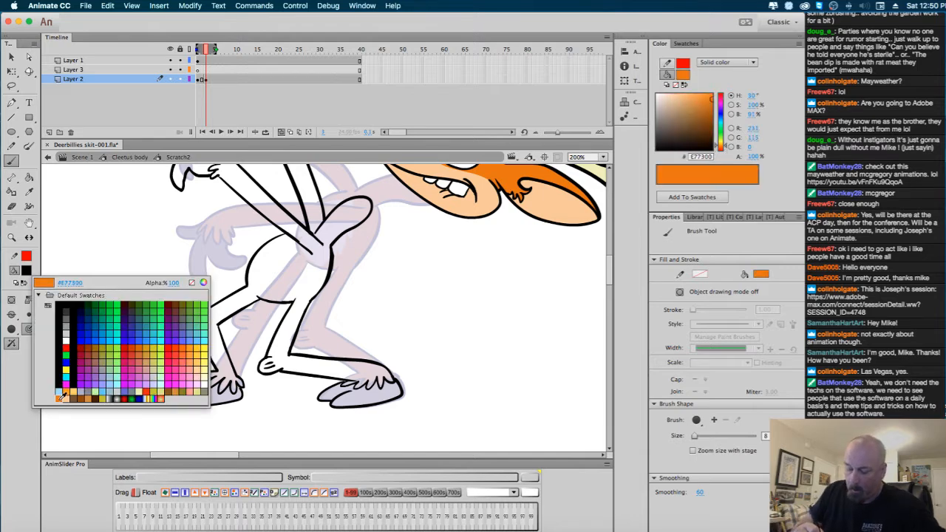
left_click(29, 178)
left_click(305, 288)
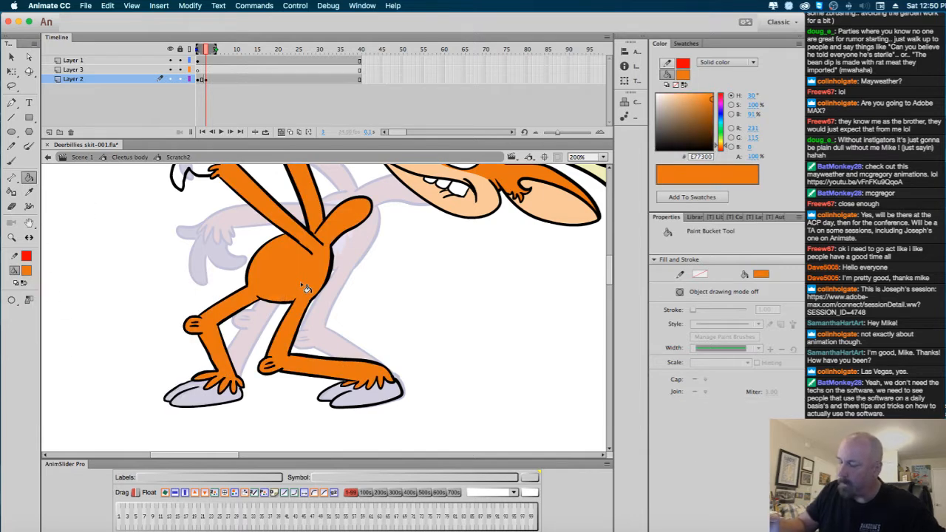
Fill both hooves and both raised hands with brown #78522E.
left_click(29, 271)
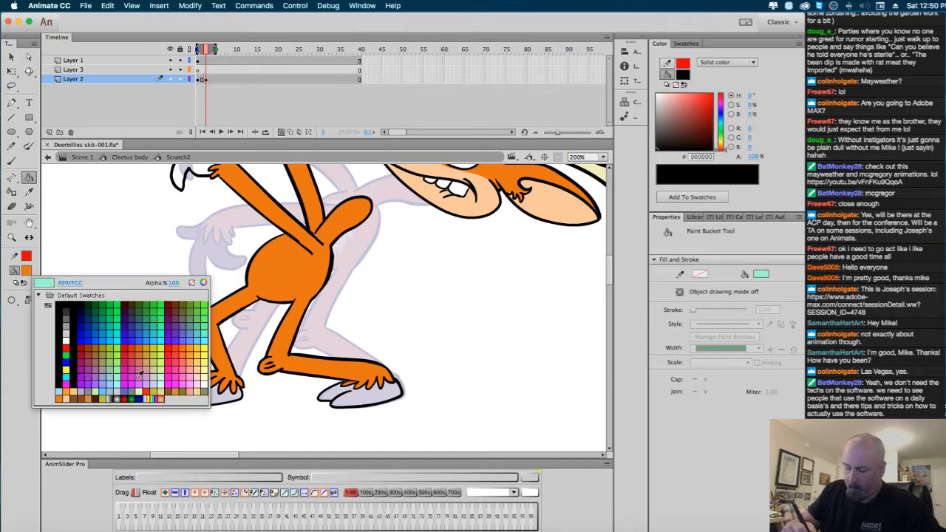
left_click(77, 398)
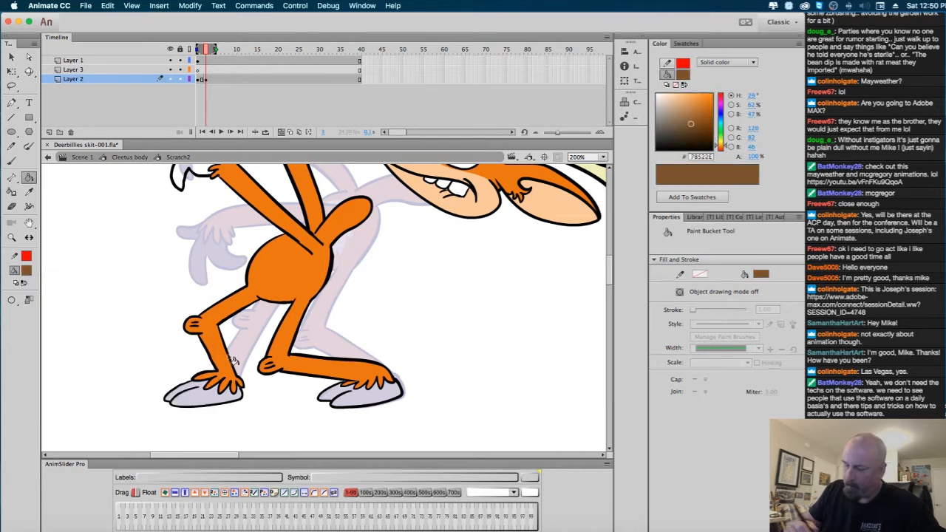
left_click(228, 403)
left_click(371, 406)
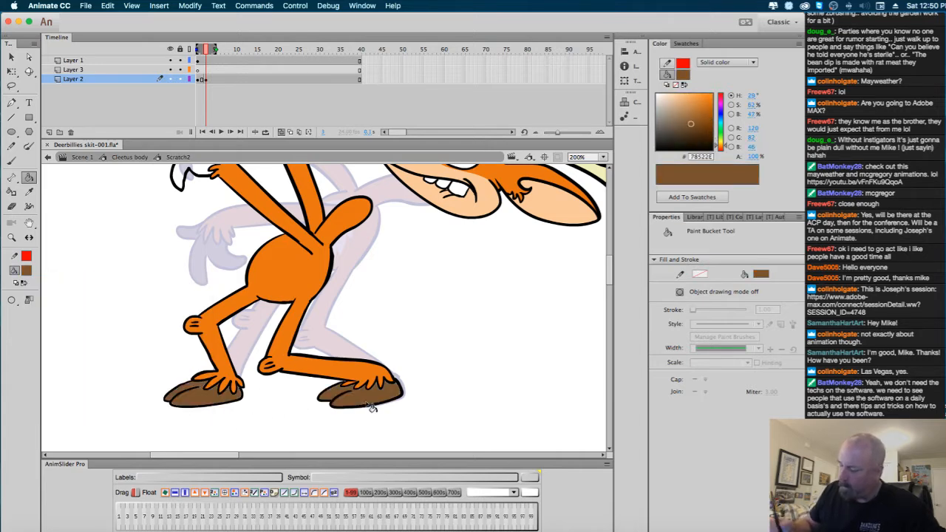
scroll(392, 320, "up", 5)
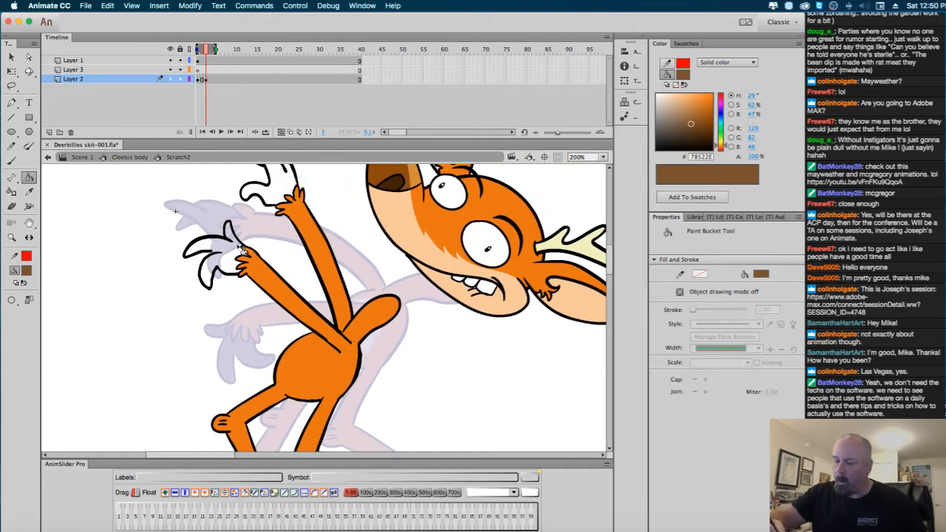
left_click(293, 198)
scroll(289, 222, "up", 3)
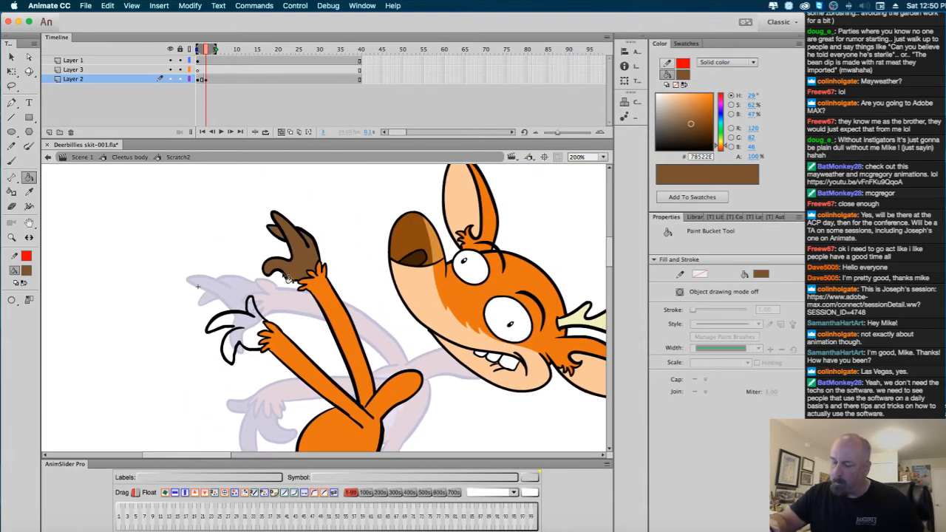
left_click(257, 336)
scroll(458, 393, "down", 5)
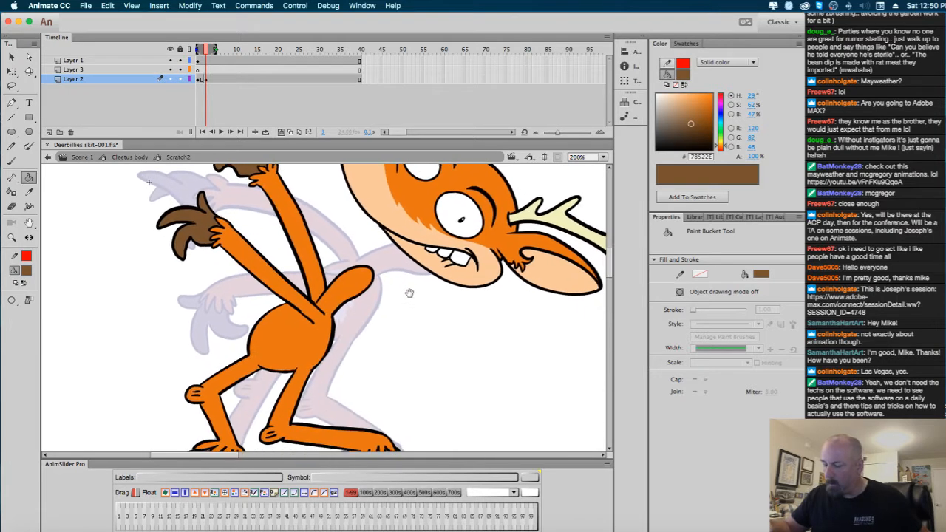
Paint a jagged furry belly patch in light tan #F8C899 on the selected orange body fill, using the brush's Paint Selection mode.
left_click(26, 271)
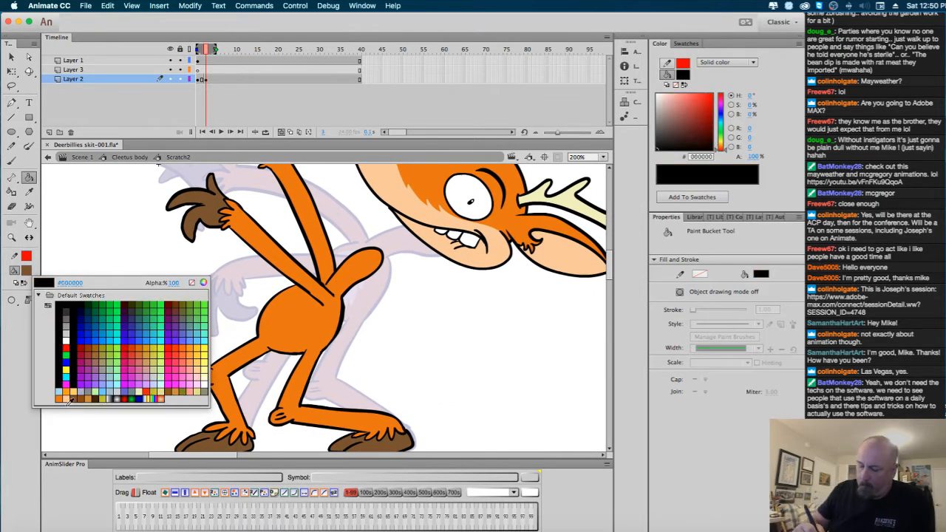
left_click(71, 349)
left_click(13, 161)
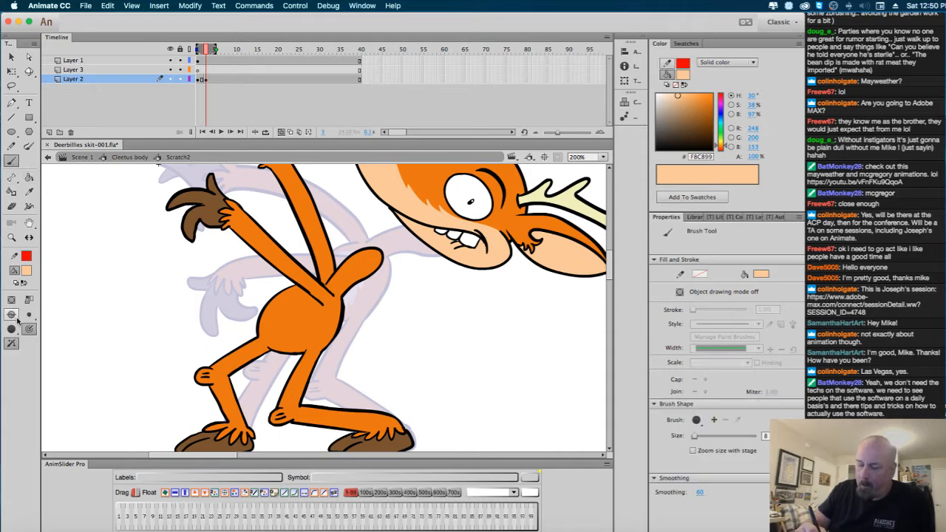
left_click(11, 315)
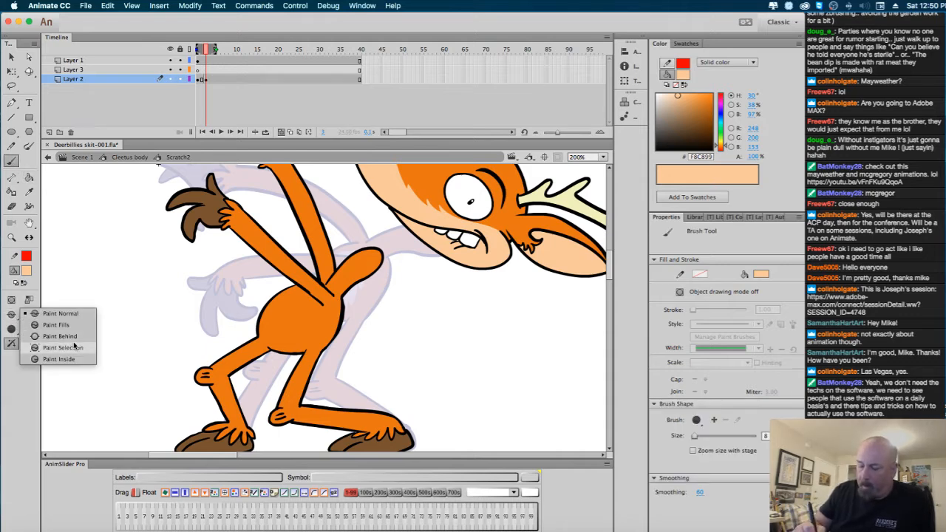
left_click(74, 348)
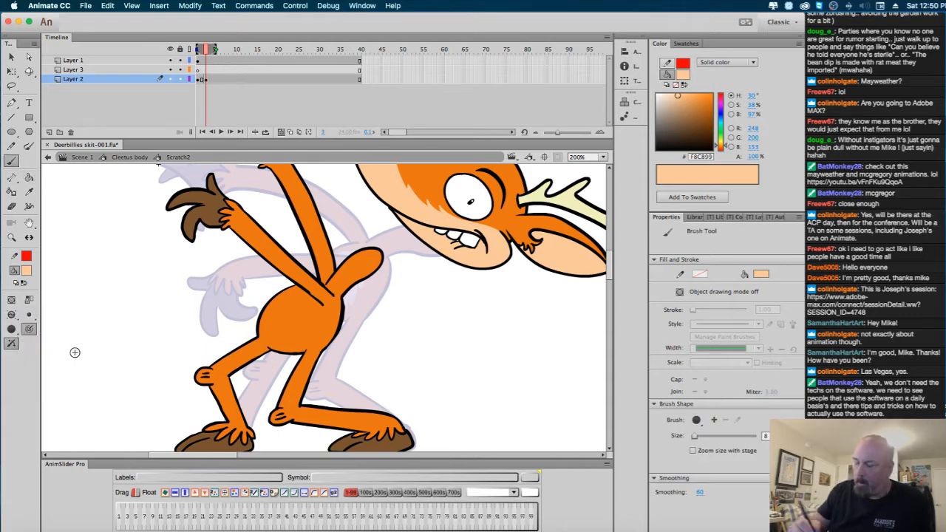
left_click(301, 323, "super")
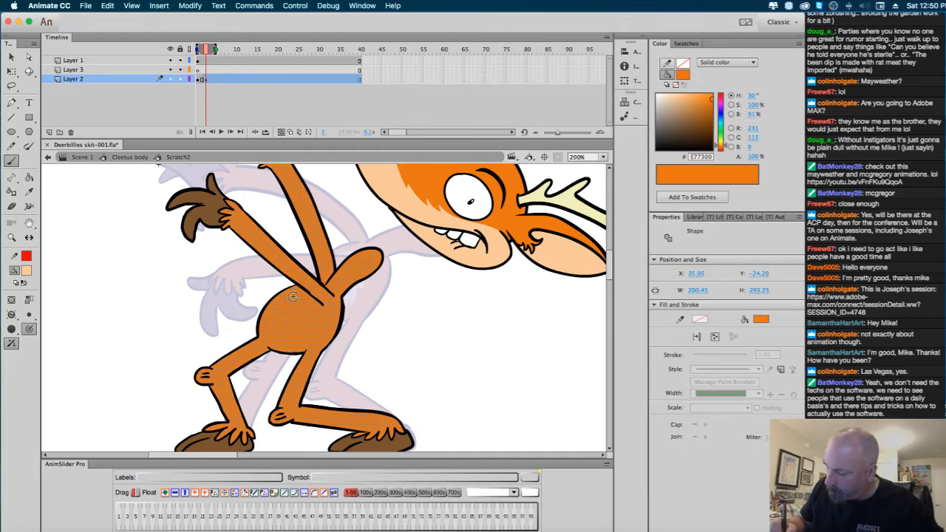
left_click_drag(300, 289, 297, 291)
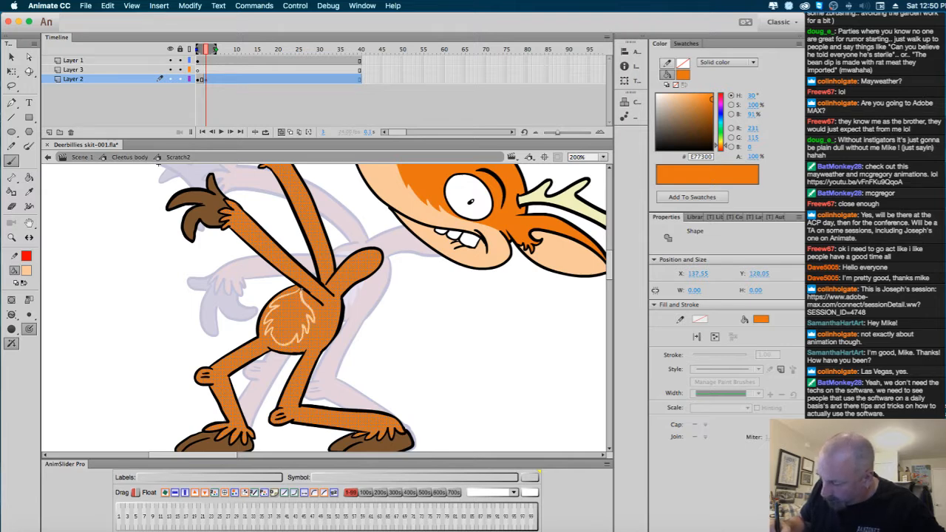
left_click_drag(301, 292, 299, 295)
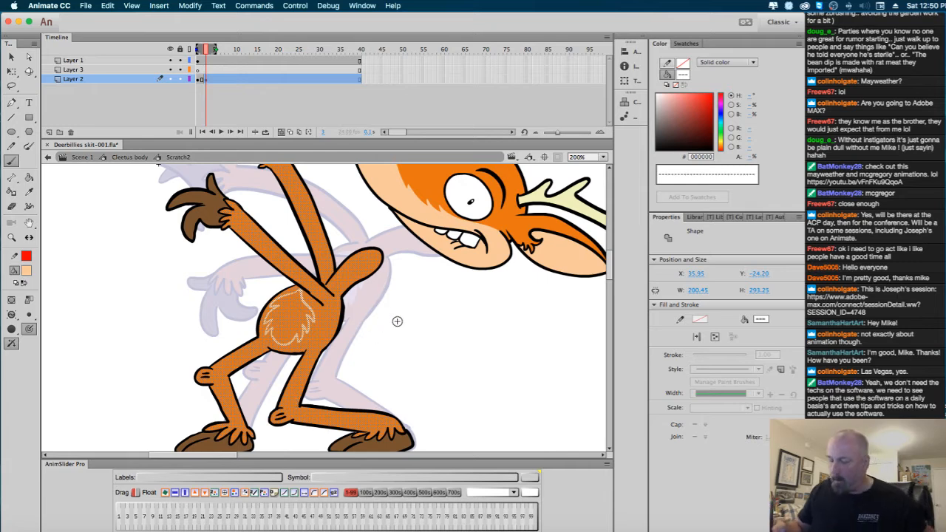
key("k")
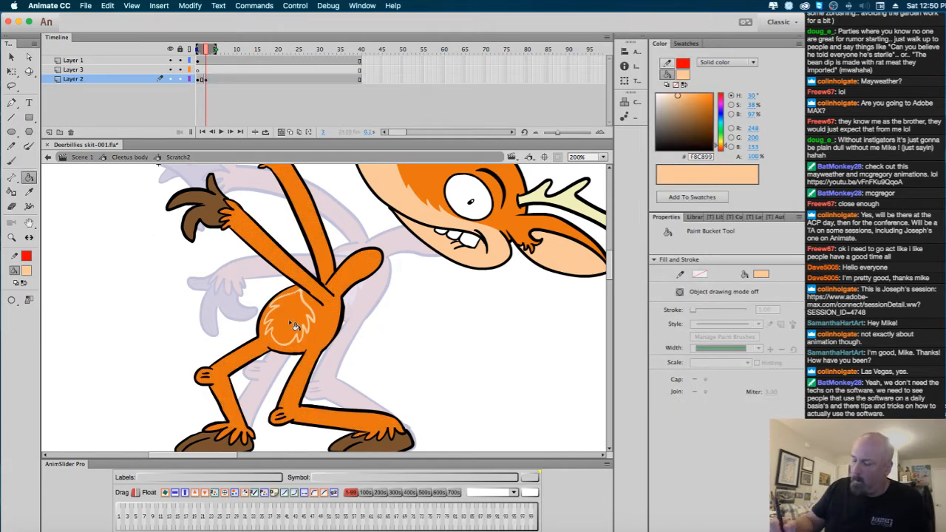
left_click(294, 326)
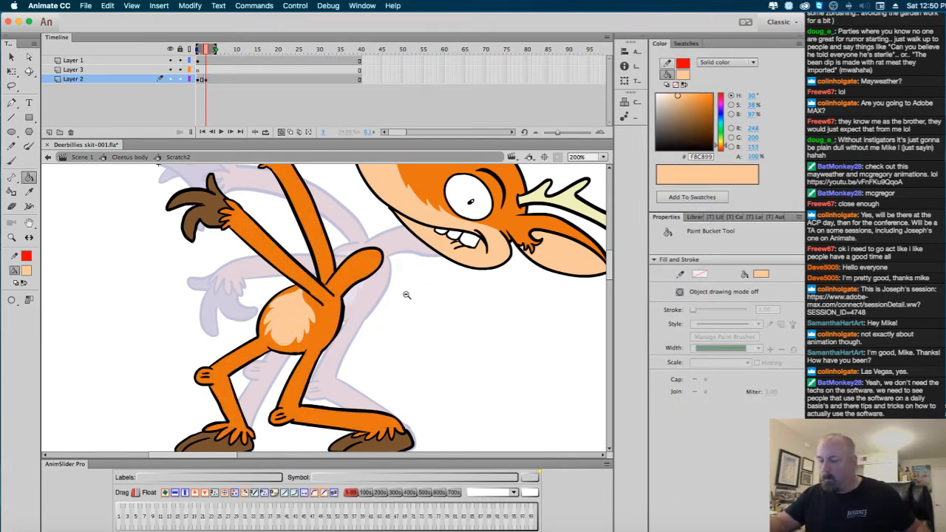
Move the finished pose's keyframe on Layer 2 from frame 3 to frame 5, and place a blank keyframe at frame 3.
key("ctrl+1")
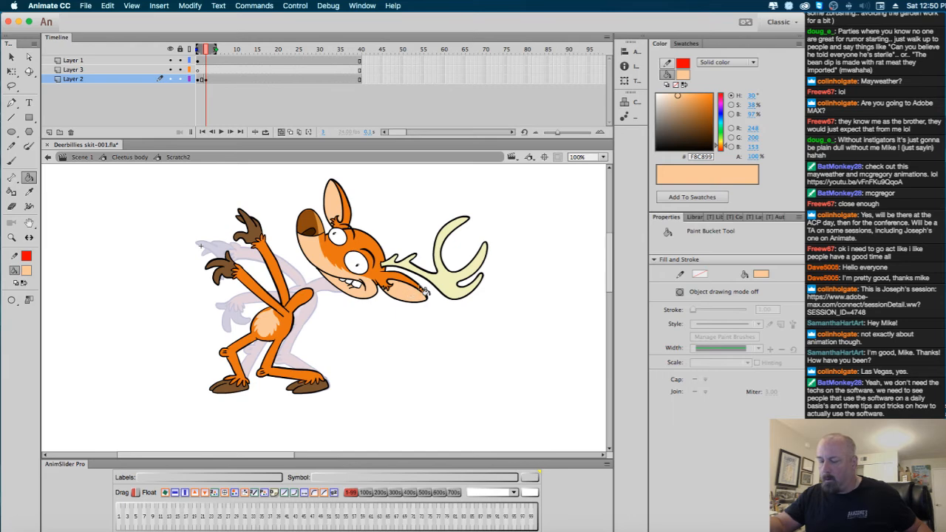
left_click(205, 80)
left_click_drag(213, 81, 215, 80)
left_click(206, 81)
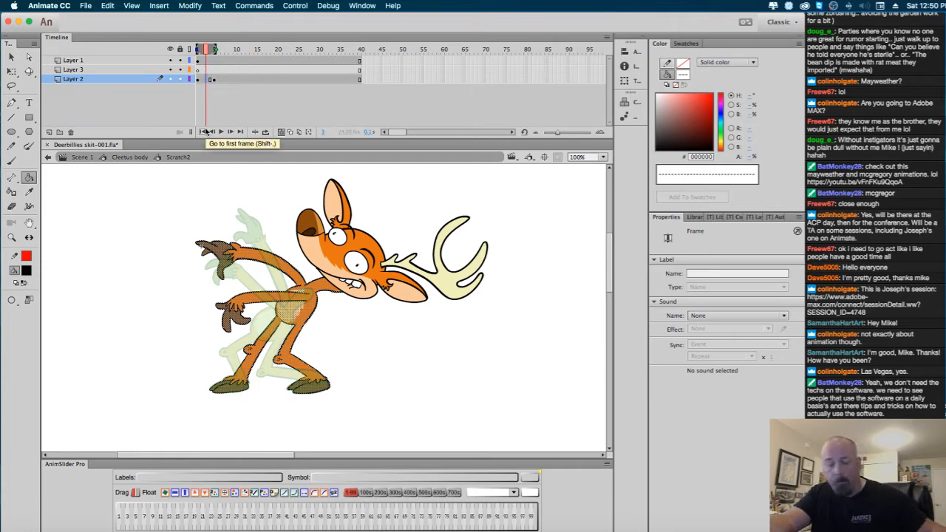
key("Delete")
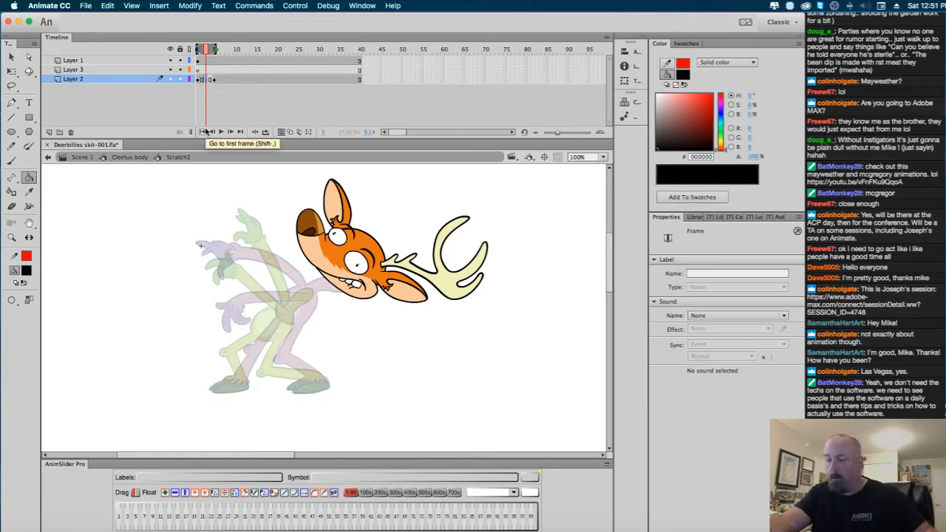
Rough in the in-between torso as an oval on frame 3 with a red #FF0000 brush in Paint Normal mode, between the two onion-skinned torsos.
left_click(26, 271)
left_click(79, 347)
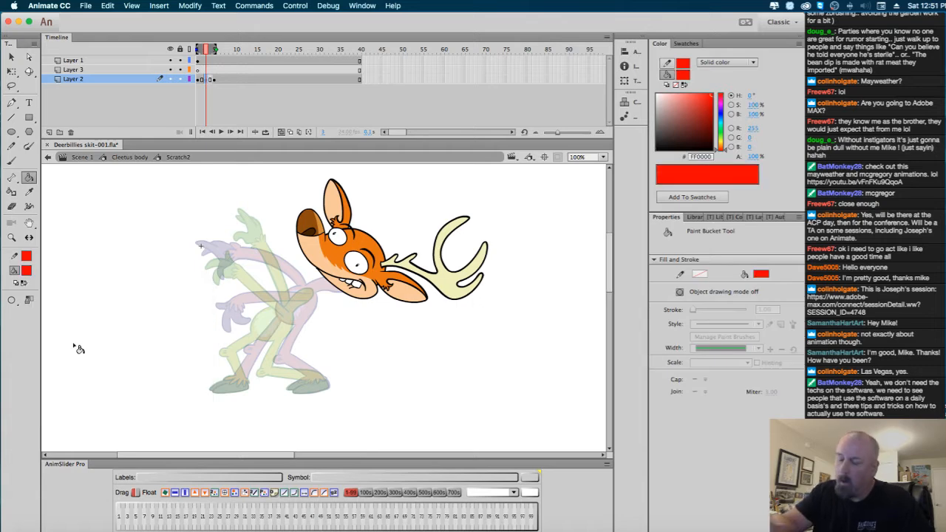
left_click(209, 80)
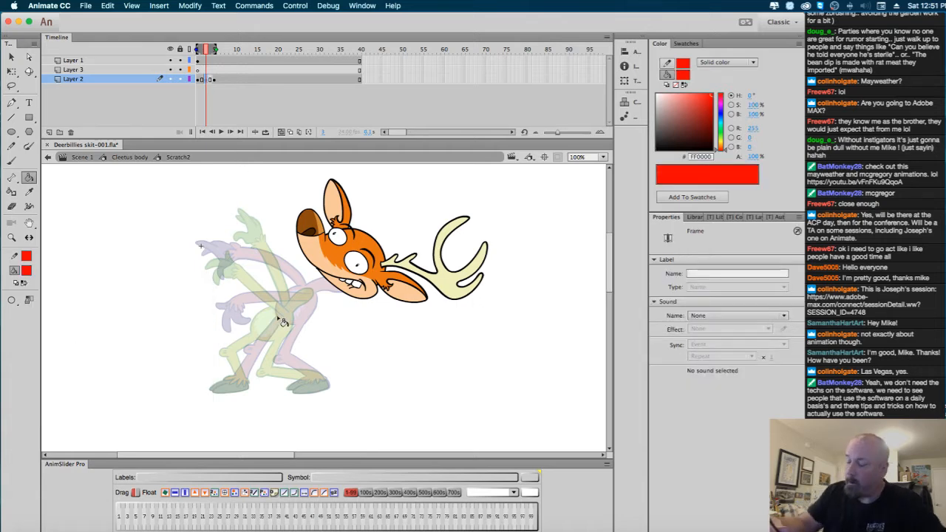
key("b")
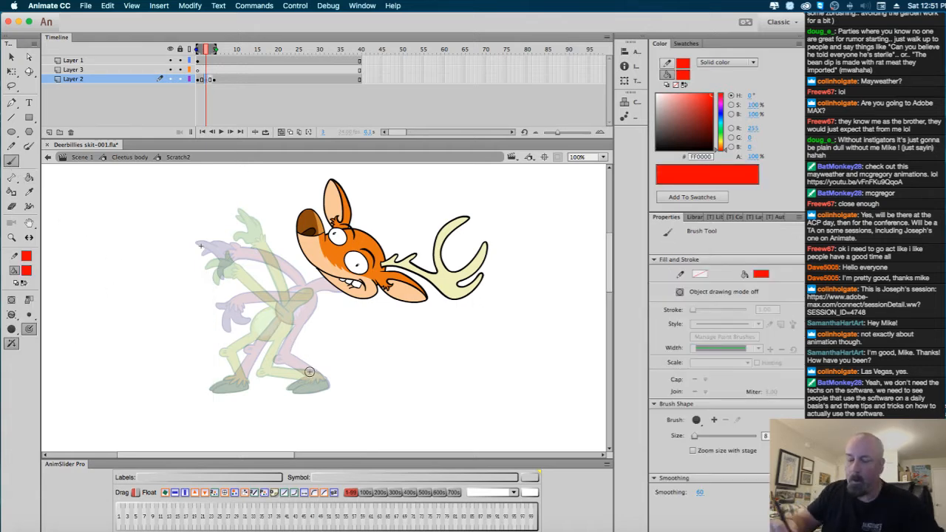
key("super+equal")
scroll(421, 337, "up", 5)
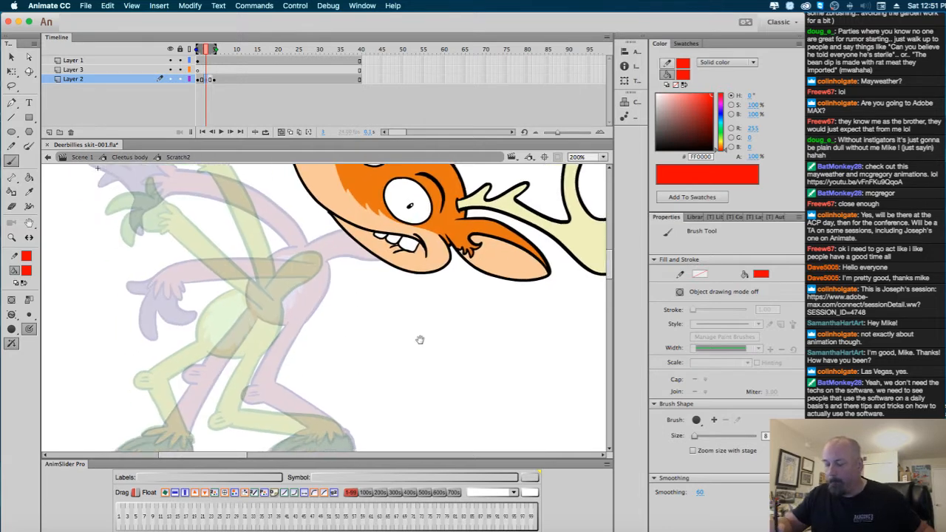
scroll(447, 339, "up", 2)
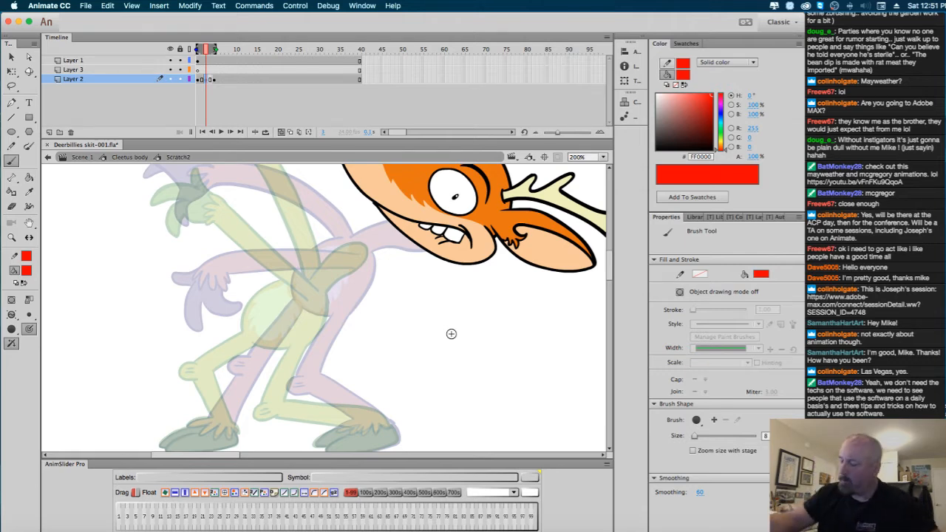
mouse_move(340, 268)
left_mouse_down()
mouse_move(276, 320)
mouse_move(292, 330)
mouse_move(339, 272)
left_mouse_up()
key("super+z")
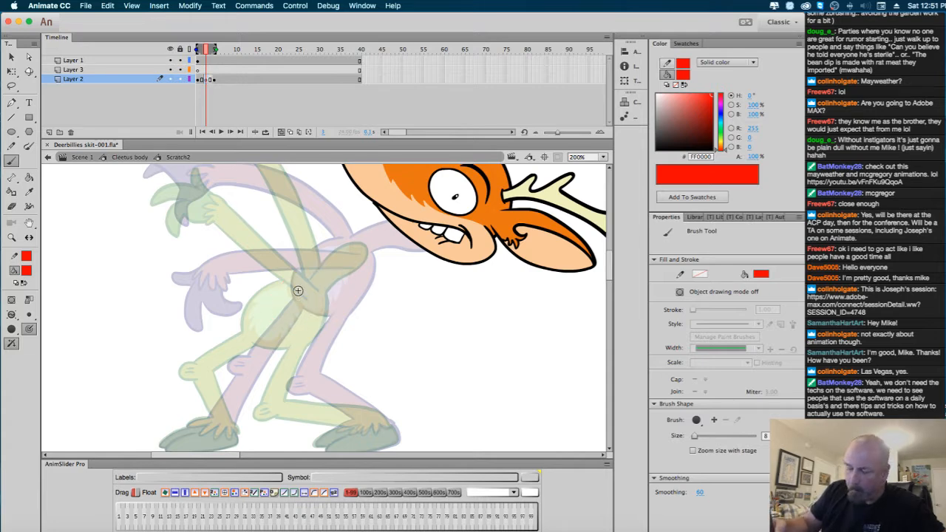
left_click(11, 314)
left_click(80, 316)
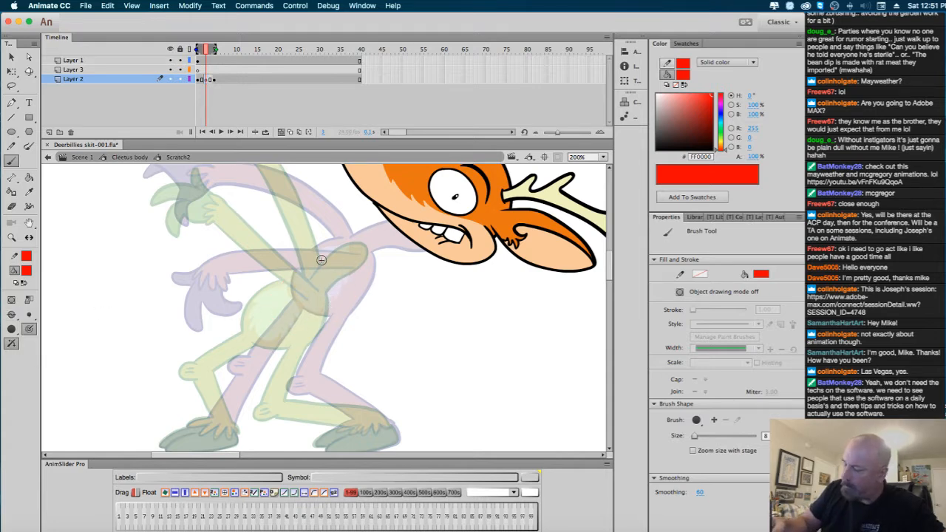
mouse_move(321, 260)
left_mouse_down()
mouse_move(305, 327)
mouse_move(308, 257)
mouse_move(311, 327)
mouse_move(292, 281)
left_mouse_up()
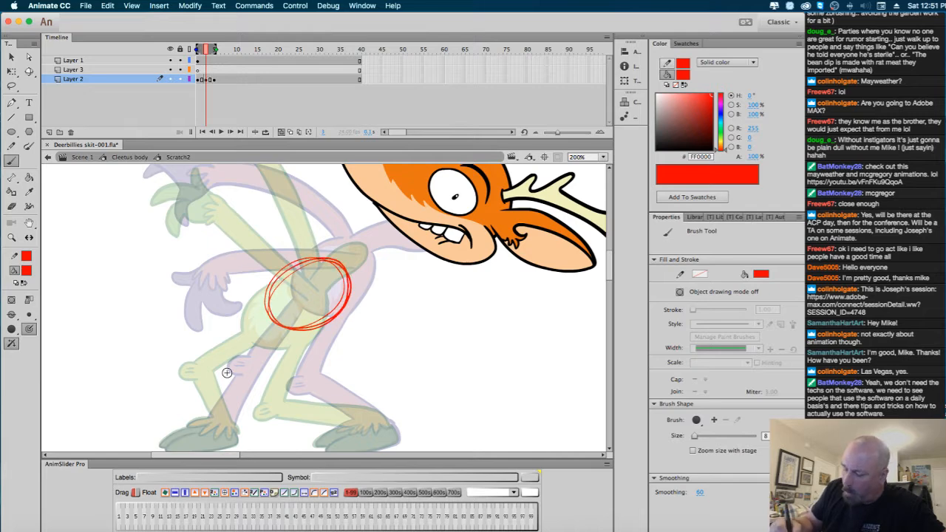
Rough in both bent legs in red below the torso oval, with round knees midway between the onion-skinned poses and ankles at the existing feet.
left_click_drag(221, 353, 226, 356)
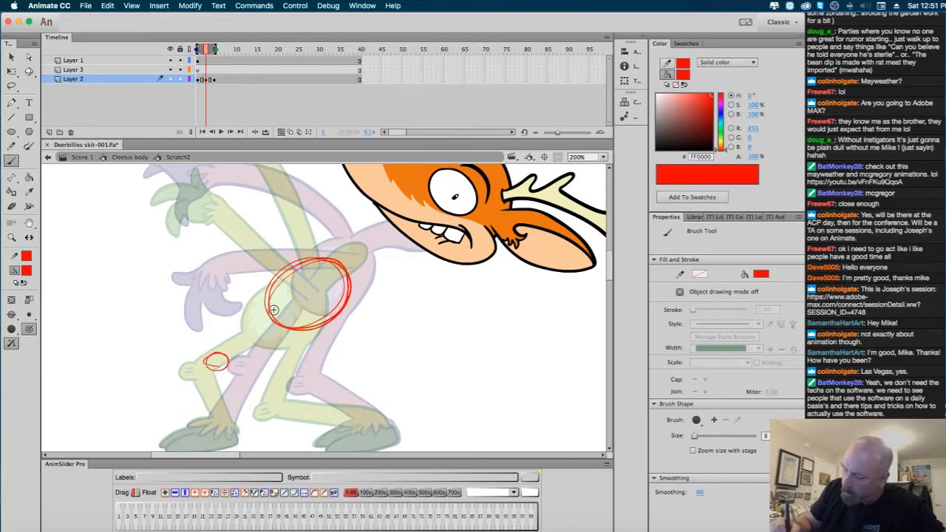
left_click_drag(271, 312, 222, 356)
mouse_move(275, 324)
left_mouse_down()
mouse_move(229, 376)
mouse_move(216, 427)
left_mouse_up()
mouse_move(231, 376)
left_mouse_down()
mouse_move(231, 438)
mouse_move(196, 425)
left_mouse_up()
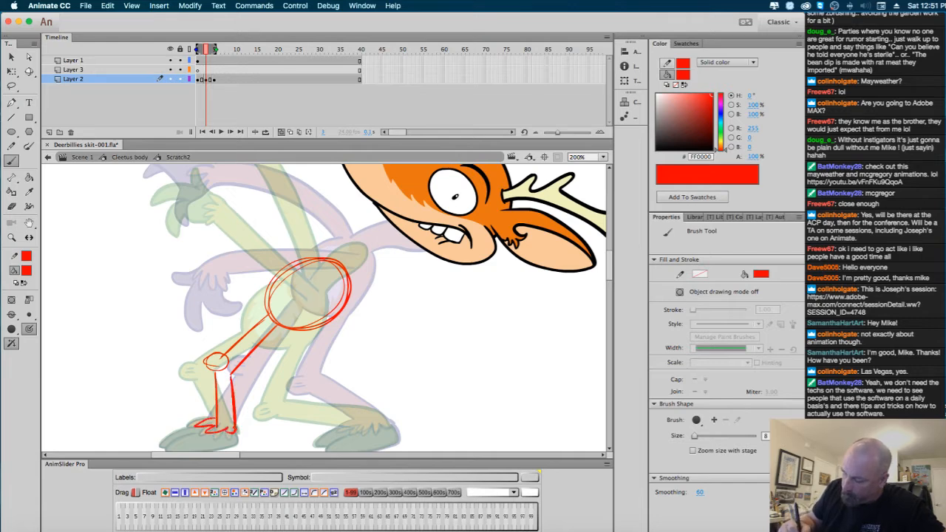
mouse_move(311, 327)
left_mouse_down()
mouse_move(276, 392)
mouse_move(298, 389)
mouse_move(294, 407)
mouse_move(366, 426)
left_mouse_up()
left_click_drag(306, 402, 383, 415)
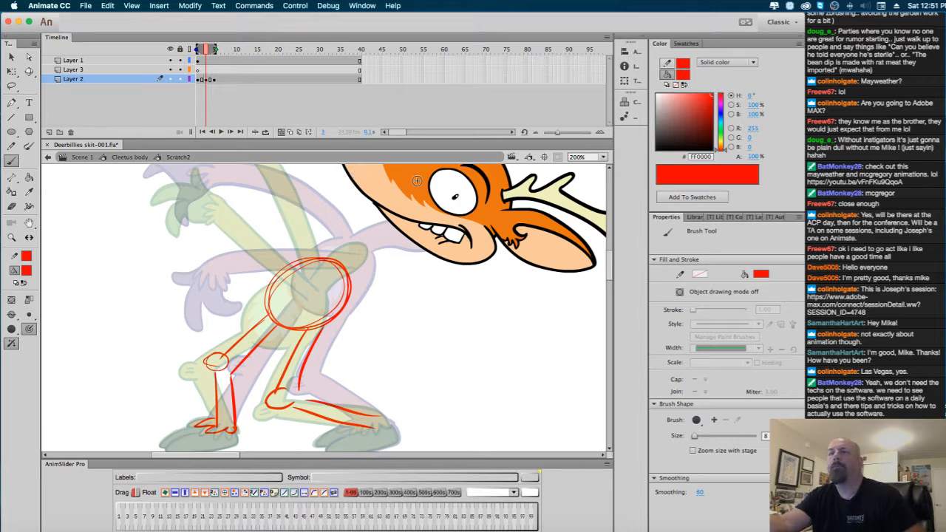
Rough in the toes and hooves of both feet in red, following the onion-skinned feet.
scroll(431, 363, "down", 5)
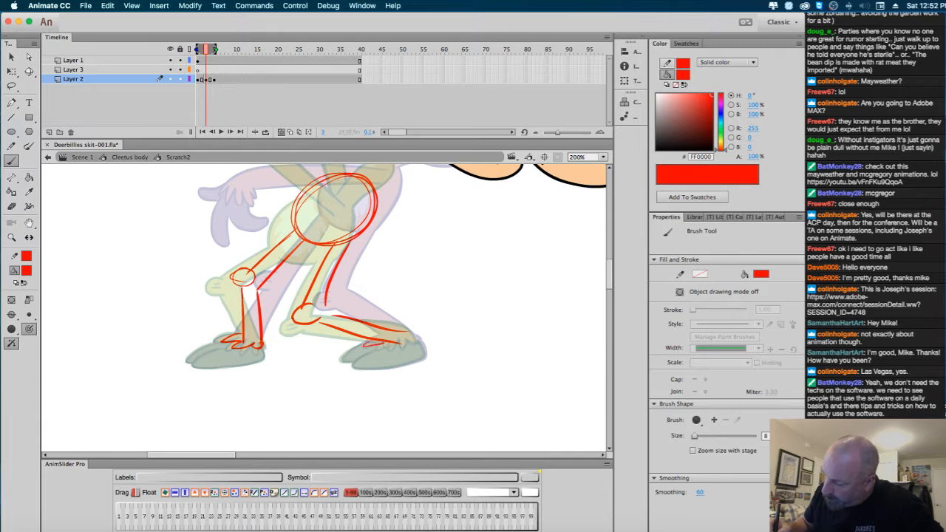
left_click_drag(417, 340, 409, 332)
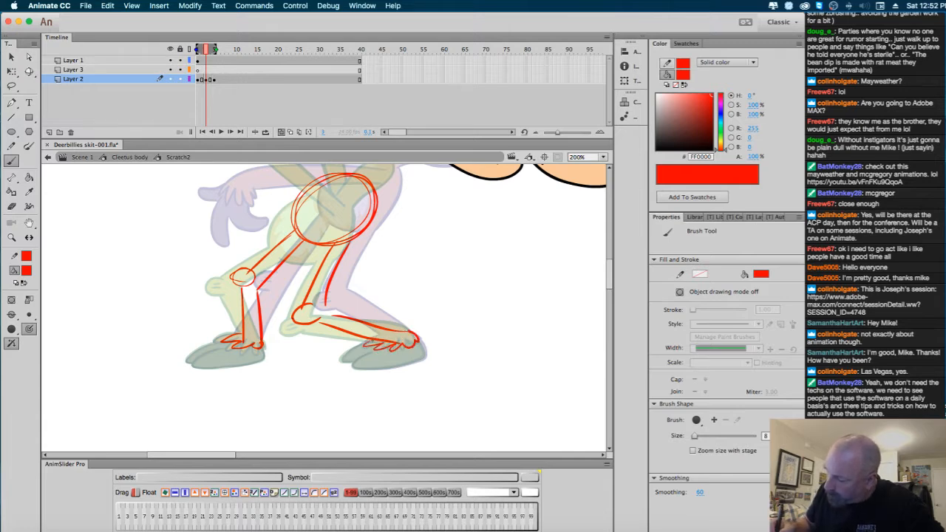
left_click_drag(346, 362, 399, 365)
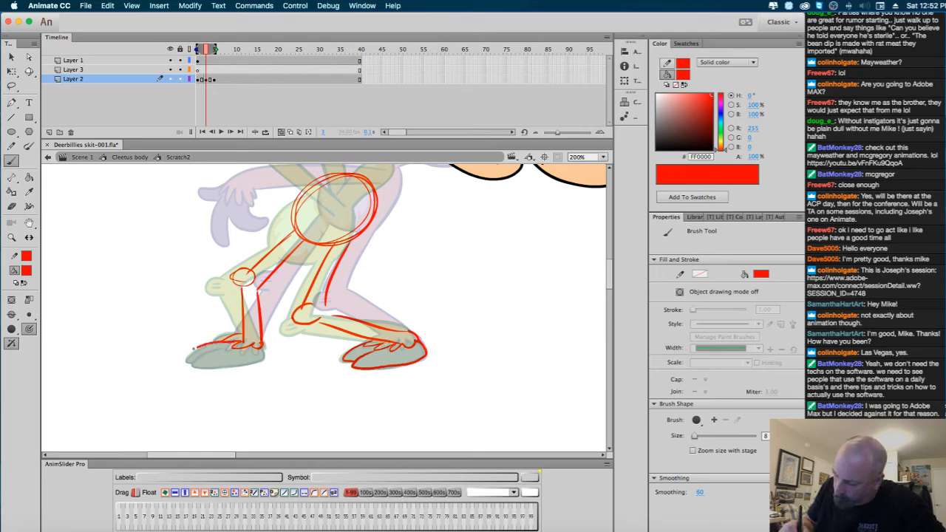
left_click_drag(194, 348, 195, 362)
key("super+z")
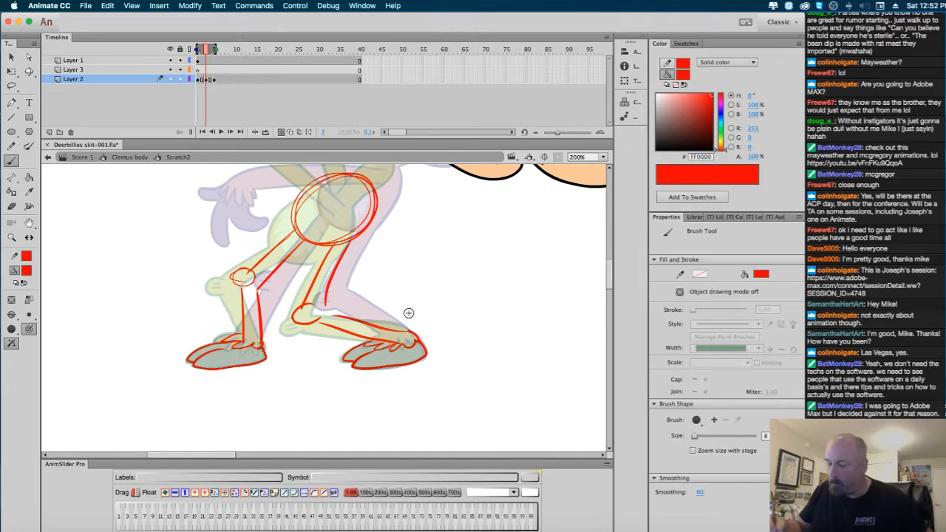
Rough in the lower arm in red from the torso to a round palm midway between the onion-skinned poses, with curved fingers.
mouse_move(434, 314)
left_mouse_down()
mouse_move(367, 386)
mouse_move(408, 414)
mouse_move(433, 372)
left_mouse_up()
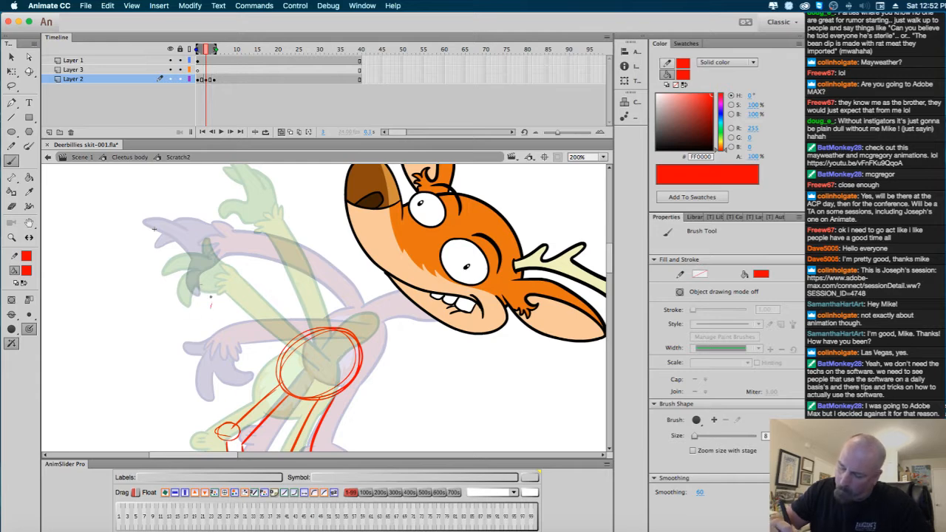
mouse_move(208, 295)
left_mouse_down()
mouse_move(237, 298)
mouse_move(336, 341)
left_mouse_up()
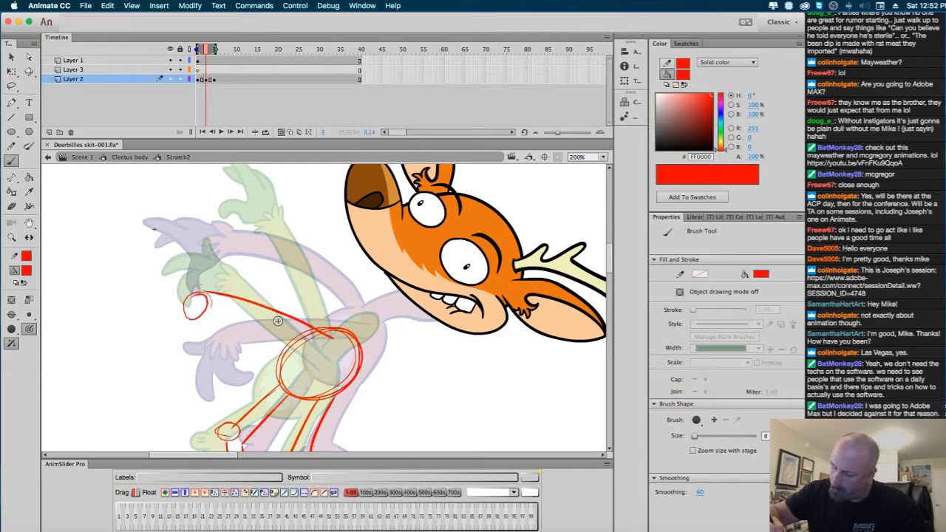
left_click_drag(215, 311, 318, 342)
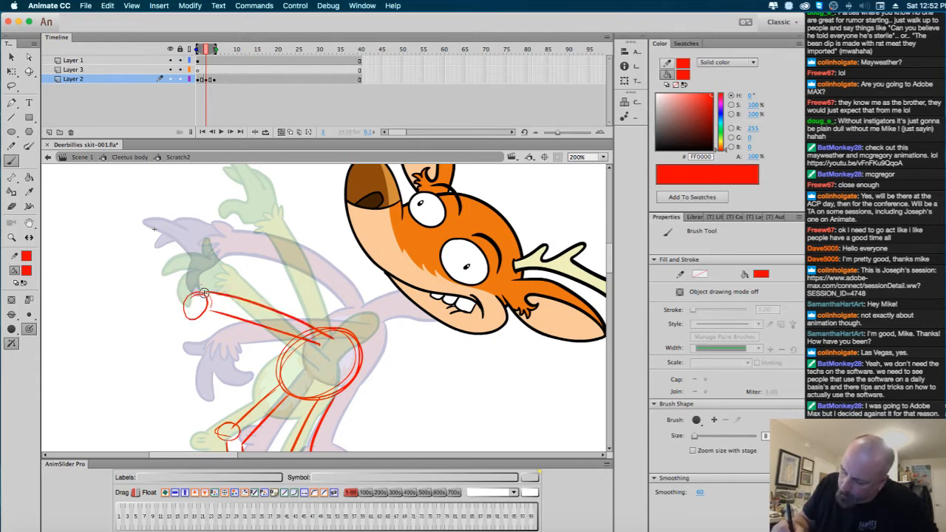
mouse_move(160, 319)
left_mouse_down()
mouse_move(189, 314)
mouse_move(188, 345)
mouse_move(198, 336)
mouse_move(205, 291)
mouse_move(177, 284)
mouse_move(215, 293)
left_mouse_up()
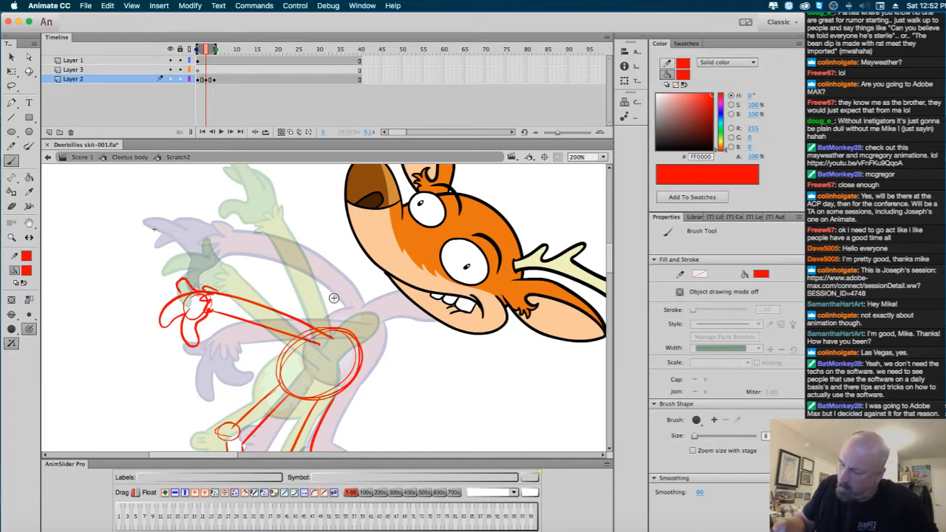
Rough in the raised arm with a furry wrist and curved fingers in red, plus the short neck above the torso oval.
mouse_move(345, 330)
left_mouse_down()
mouse_move(308, 263)
mouse_move(270, 225)
mouse_move(238, 209)
left_mouse_up()
left_click_drag(308, 295, 235, 239)
mouse_move(247, 212)
left_mouse_down()
mouse_move(232, 210)
mouse_move(238, 230)
left_mouse_up()
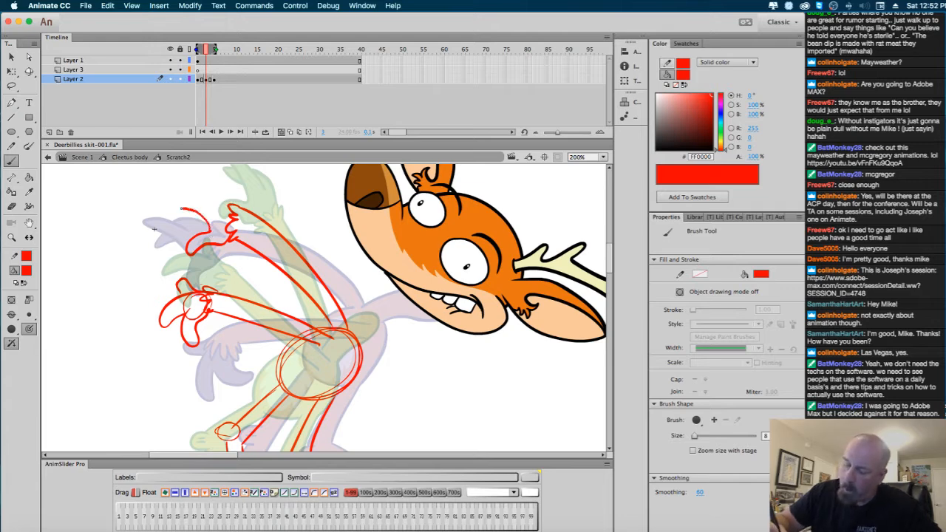
left_click_drag(192, 201, 216, 205)
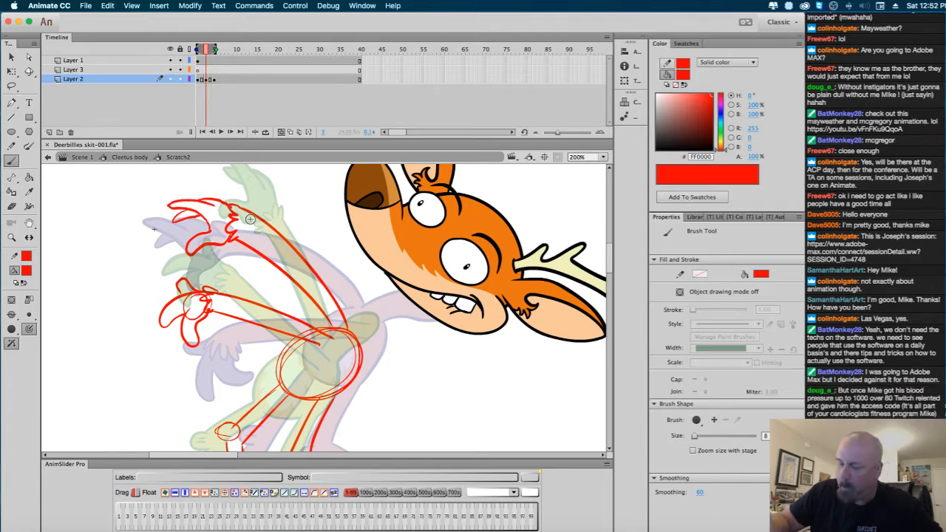
key("super+z")
key("super+z")
key("super+z")
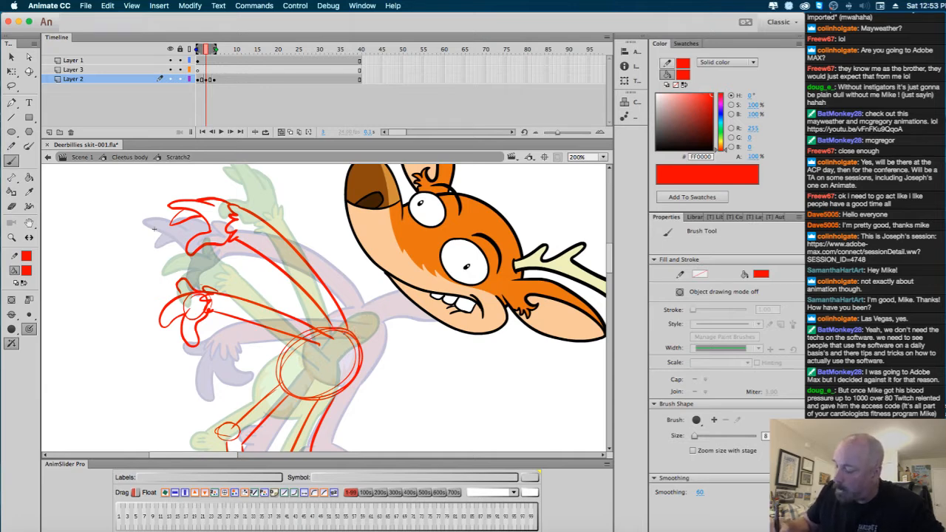
mouse_move(345, 333)
left_mouse_down()
mouse_move(397, 298)
mouse_move(394, 321)
mouse_move(358, 342)
left_mouse_up()
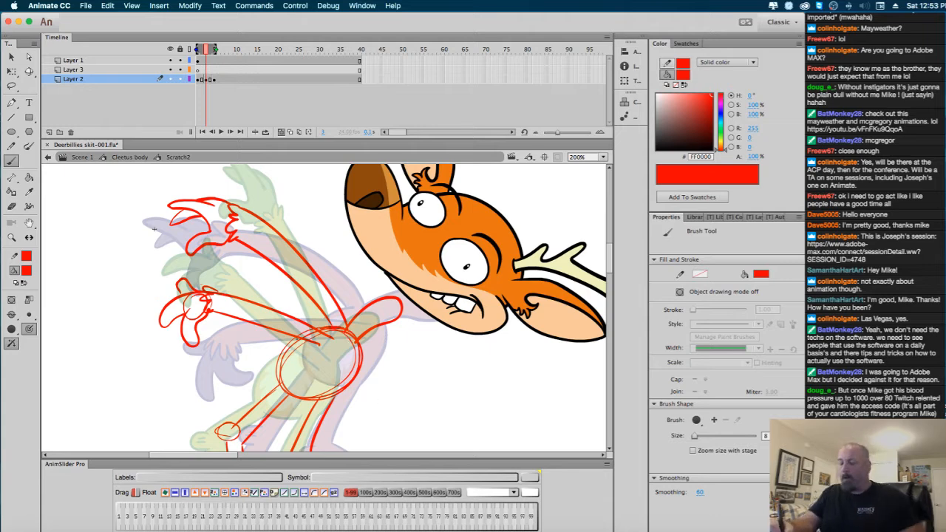
Ink the back leg in black #000000 on frame 3 of Layer 3, including its round knee, furry ankle and hoof.
left_click_drag(442, 378, 453, 288)
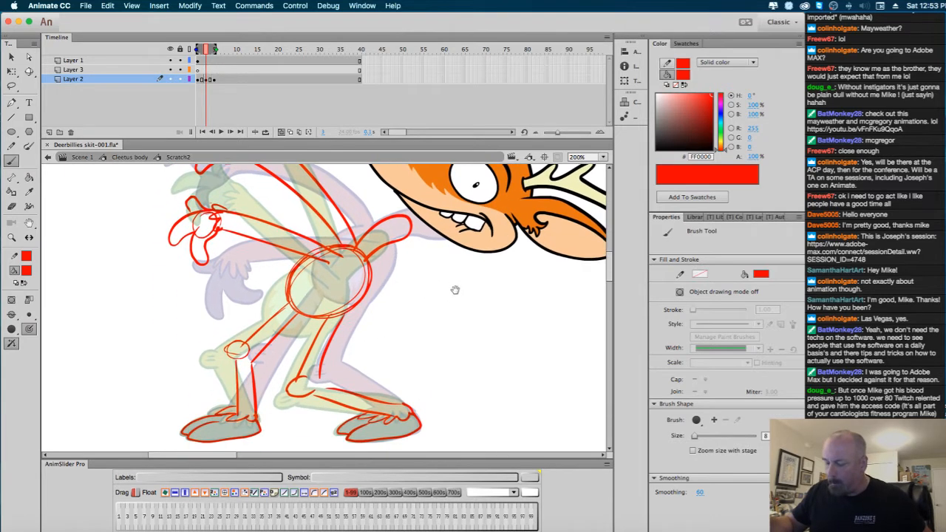
left_click(207, 70)
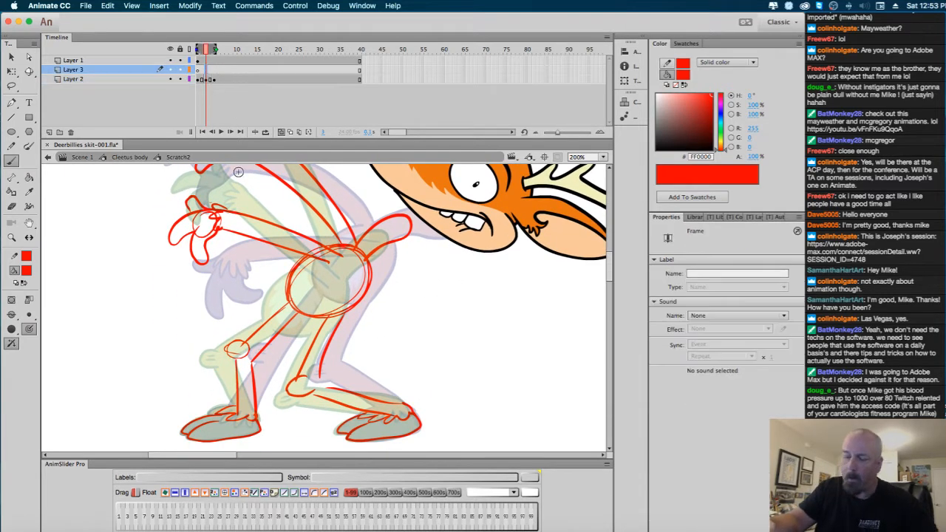
left_click(27, 271)
left_click(59, 304)
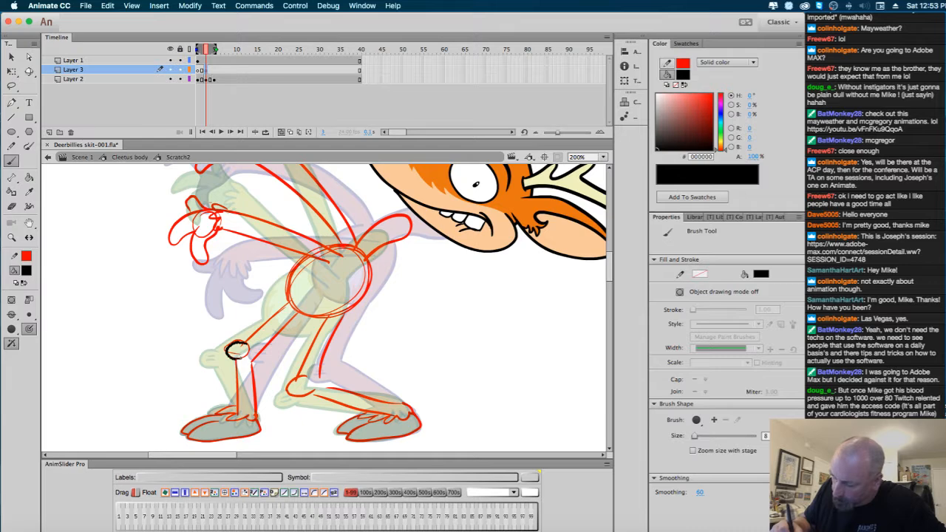
left_click_drag(239, 358, 242, 348)
mouse_move(234, 353)
left_mouse_down()
mouse_move(243, 351)
mouse_move(237, 387)
left_mouse_up()
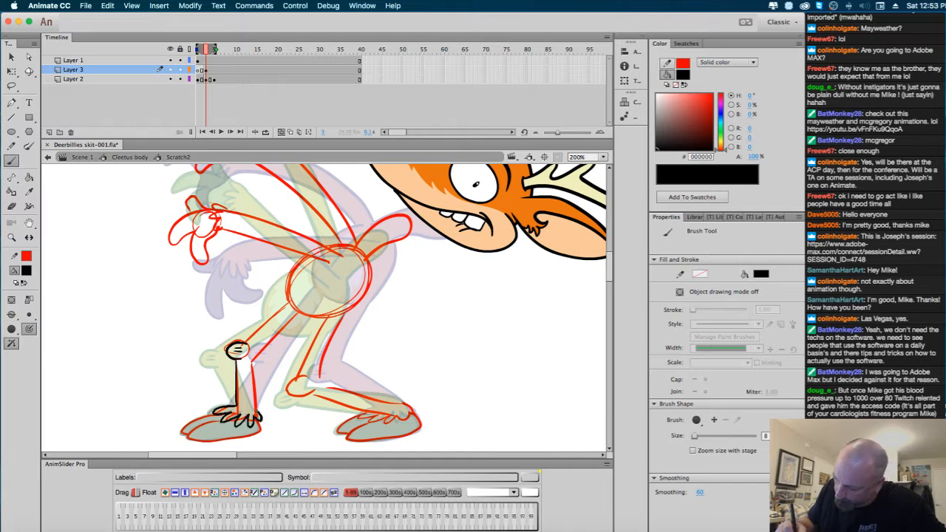
left_click_drag(183, 429, 219, 442)
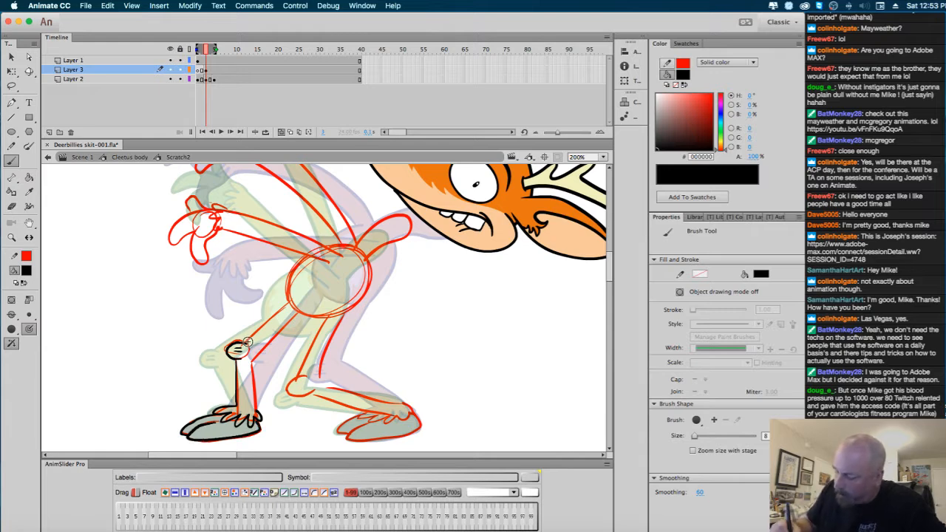
left_click_drag(249, 342, 290, 305)
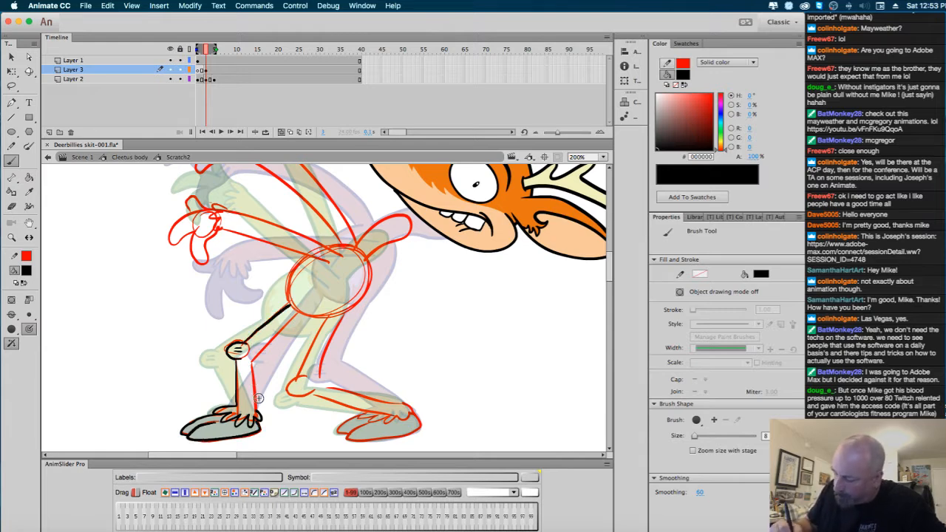
mouse_move(255, 415)
left_mouse_down()
mouse_move(255, 354)
mouse_move(299, 315)
left_mouse_up()
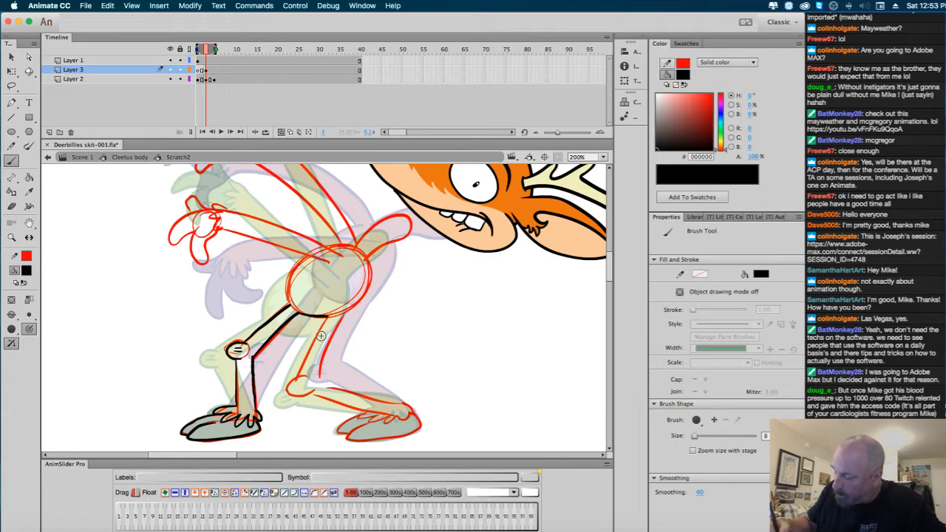
Ink the front leg in black over the red sketch, with its knee, shin, furry ankle and hoof.
mouse_move(328, 318)
left_mouse_down()
mouse_move(289, 386)
mouse_move(303, 382)
left_mouse_up()
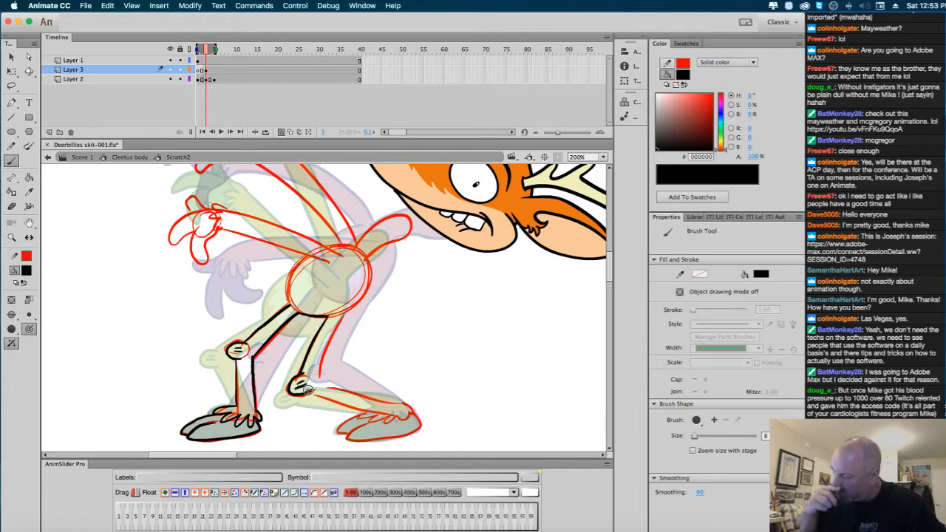
mouse_move(340, 317)
left_mouse_down()
mouse_move(324, 350)
mouse_move(324, 398)
mouse_move(381, 415)
left_mouse_up()
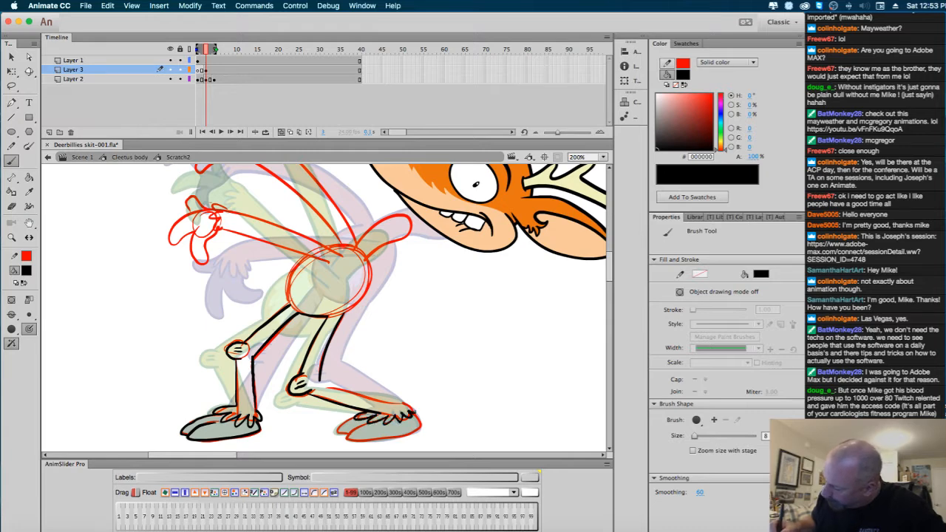
left_click_drag(414, 412, 406, 405)
left_click_drag(320, 380, 383, 394)
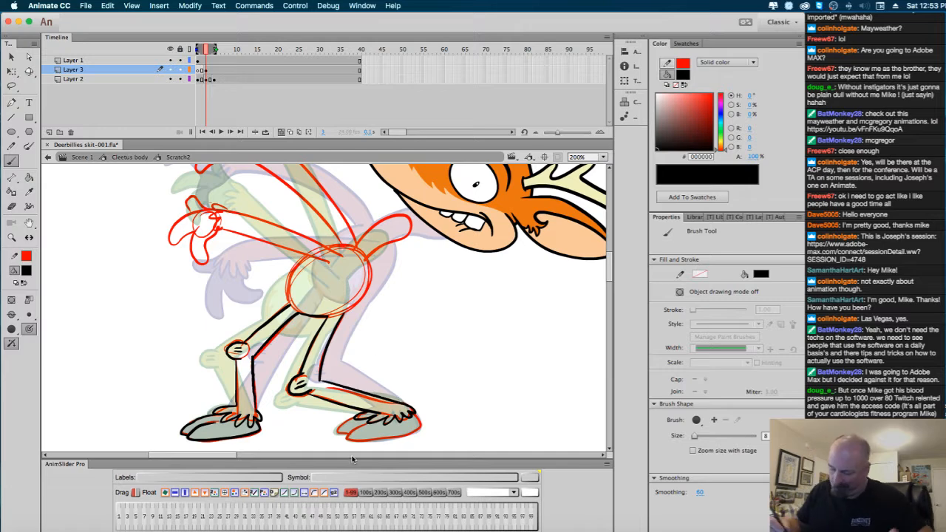
mouse_move(338, 432)
left_mouse_down()
mouse_move(371, 421)
mouse_move(408, 434)
left_mouse_up()
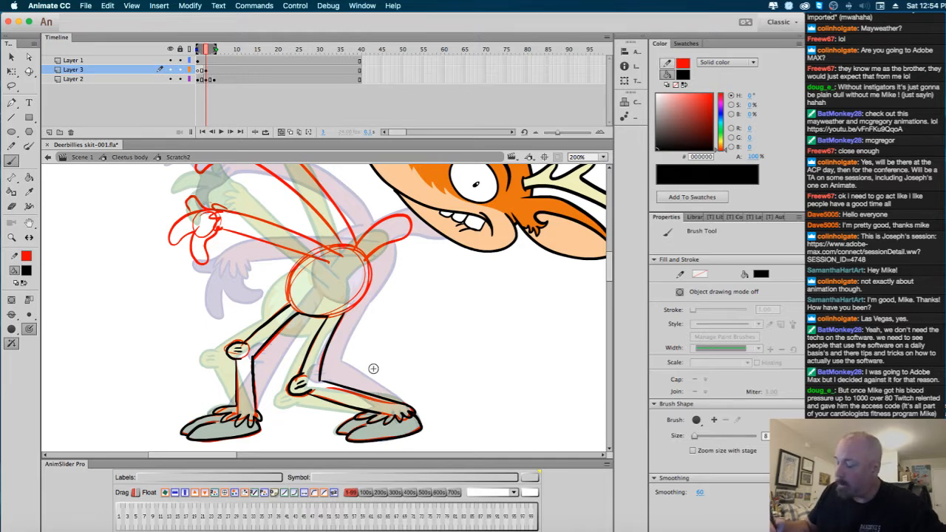
Lasso the raised hand of the red sketch and scale it down slightly with Free Transform.
mouse_move(427, 295)
left_mouse_down()
mouse_move(448, 323)
mouse_move(442, 380)
left_mouse_up()
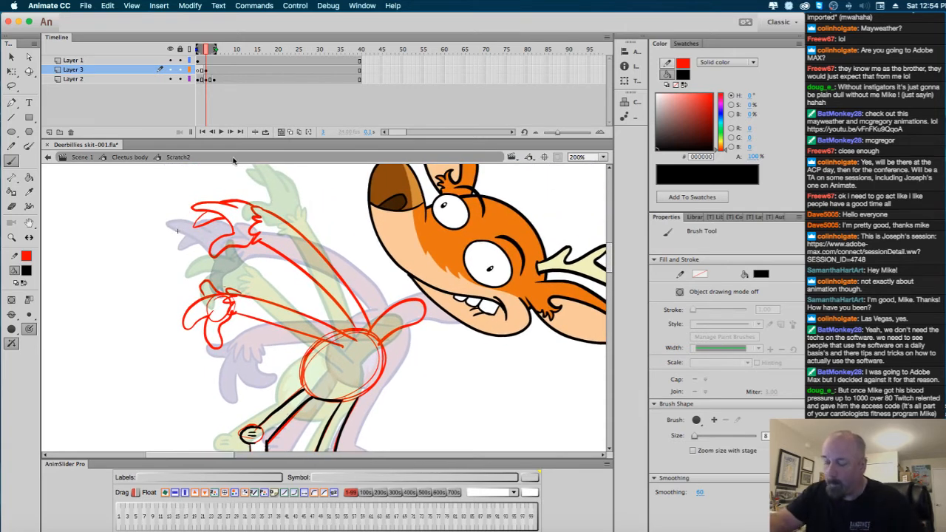
key("l")
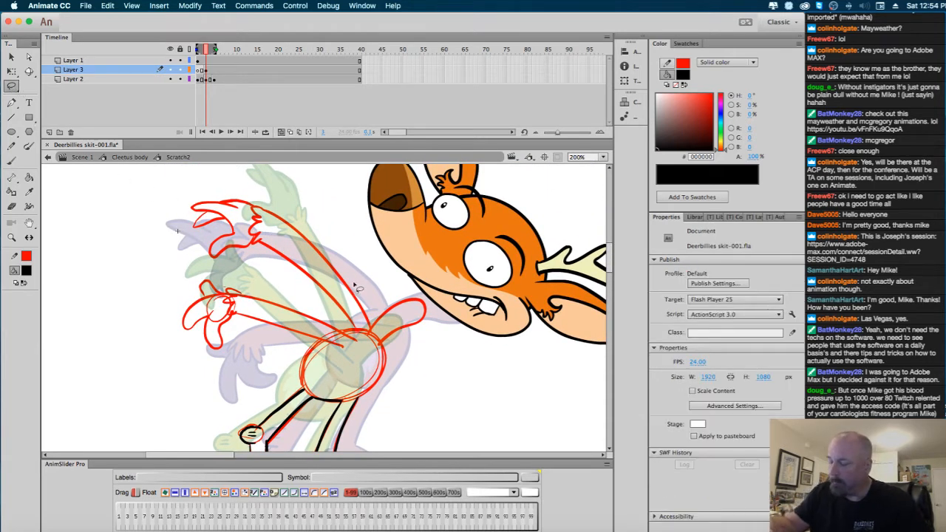
mouse_move(202, 264)
left_mouse_down()
mouse_move(275, 194)
mouse_move(200, 263)
left_mouse_up()
key("q")
left_click_drag(190, 199, 200, 204)
left_click(295, 203)
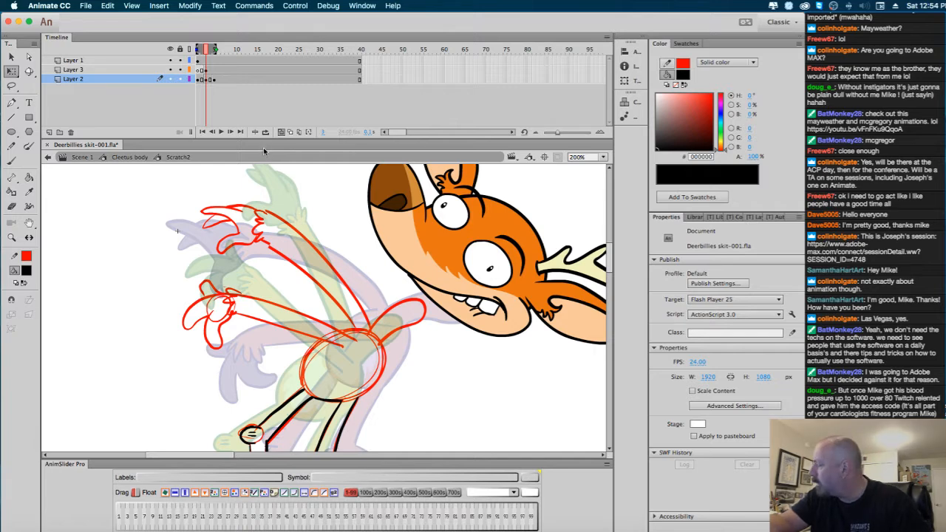
key("super+Tab")
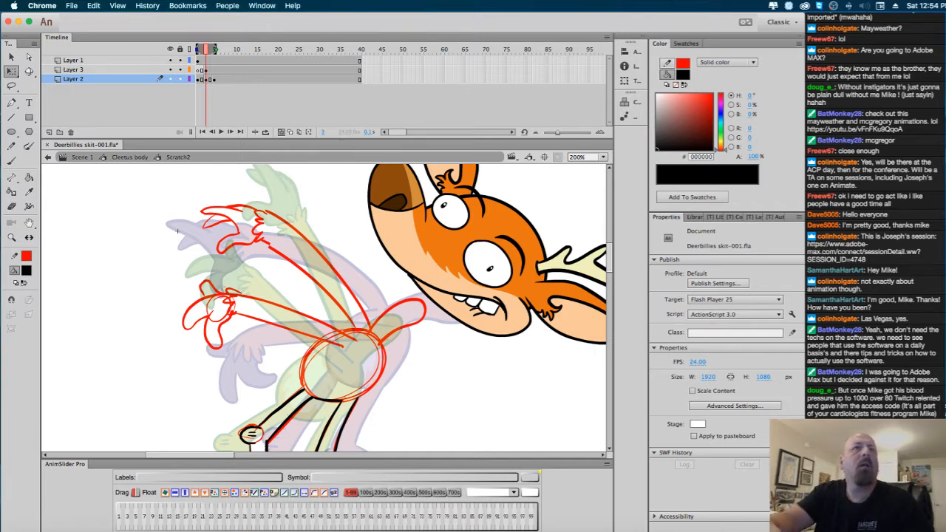
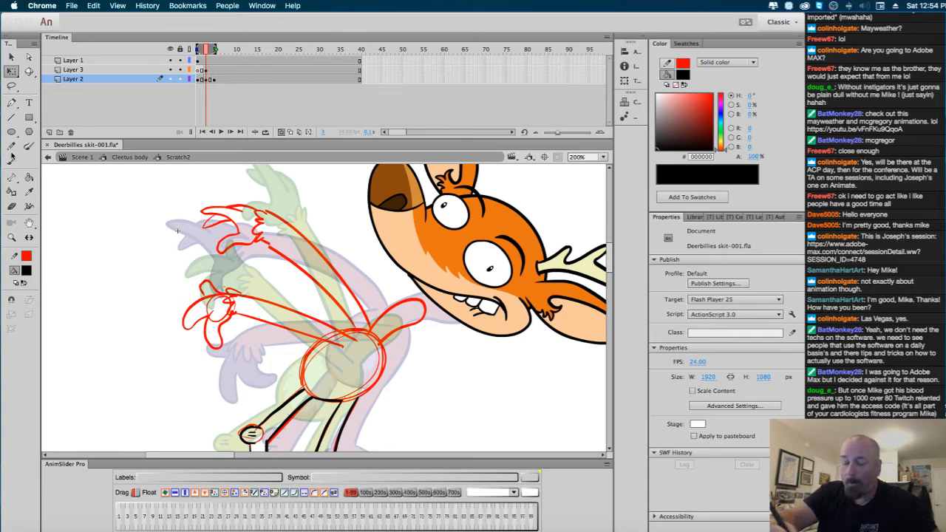
left_click(43, 176)
Ink the lower arm in black with the brush, adding its furry wrist and curved fingers over the red sketch.
key("b")
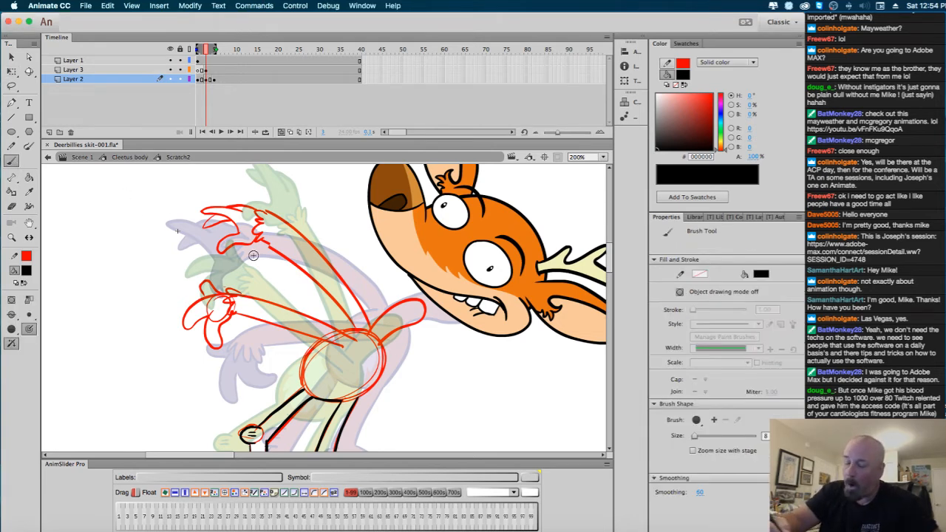
left_click_drag(360, 342, 244, 296)
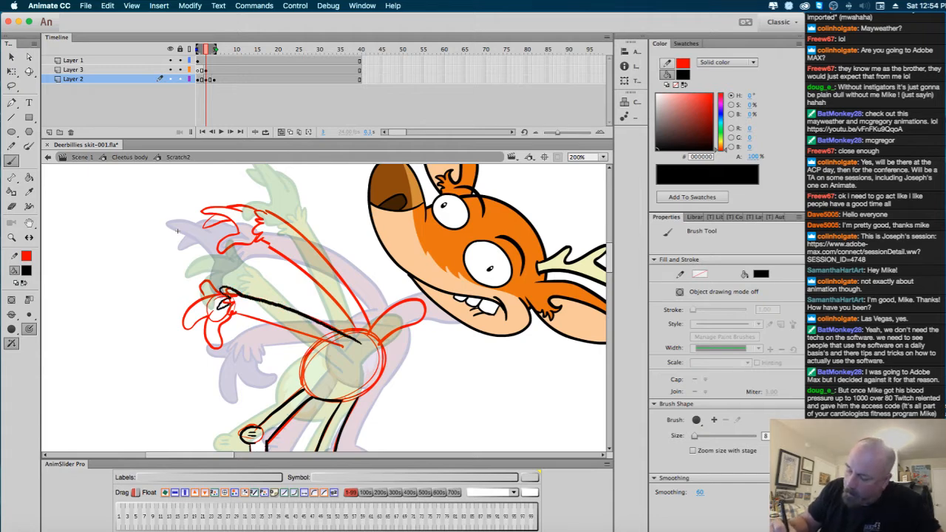
left_click_drag(235, 316, 354, 358)
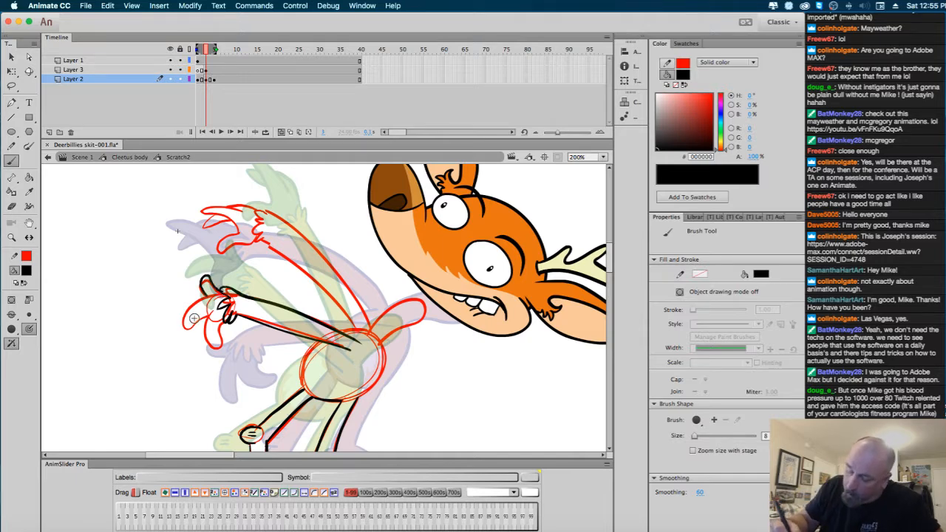
mouse_move(190, 311)
left_mouse_down()
mouse_move(192, 330)
mouse_move(216, 312)
mouse_move(204, 324)
mouse_move(221, 345)
mouse_move(204, 338)
left_mouse_up()
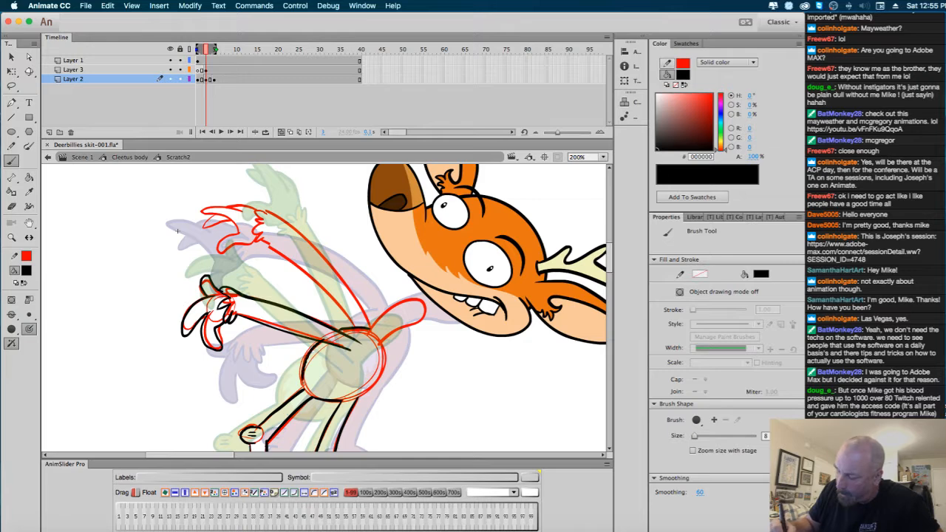
Ink the torso edge, neck and raised arm in black, finishing with the raised hand's furry wrist and curved fingers.
mouse_move(360, 399)
left_mouse_down()
mouse_move(377, 374)
mouse_move(381, 320)
mouse_move(420, 304)
mouse_move(403, 328)
mouse_move(377, 339)
mouse_move(262, 241)
left_mouse_up()
mouse_move(370, 326)
left_mouse_down()
mouse_move(318, 249)
mouse_move(266, 213)
left_mouse_up()
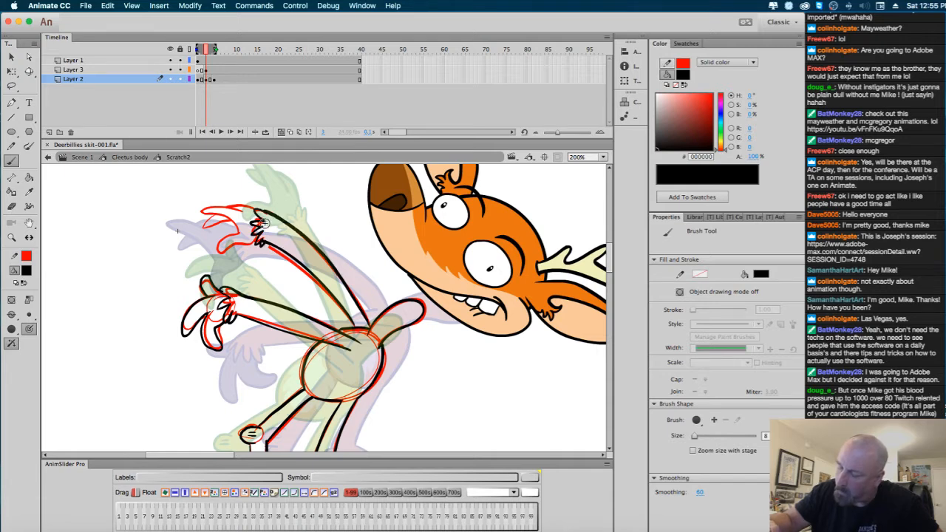
mouse_move(235, 234)
left_mouse_down()
mouse_move(219, 254)
mouse_move(249, 246)
mouse_move(235, 226)
mouse_move(193, 211)
mouse_move(225, 204)
mouse_move(260, 213)
left_mouse_up()
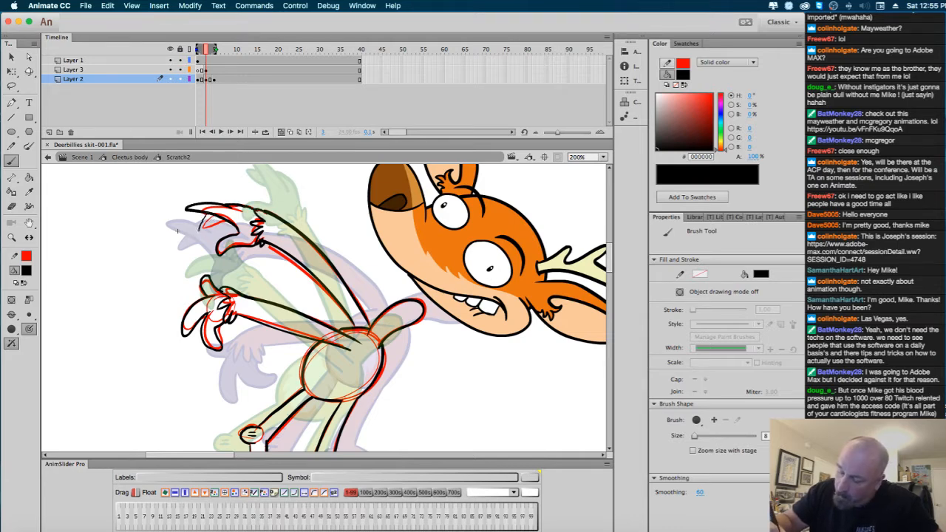
left_click_drag(226, 218, 212, 226)
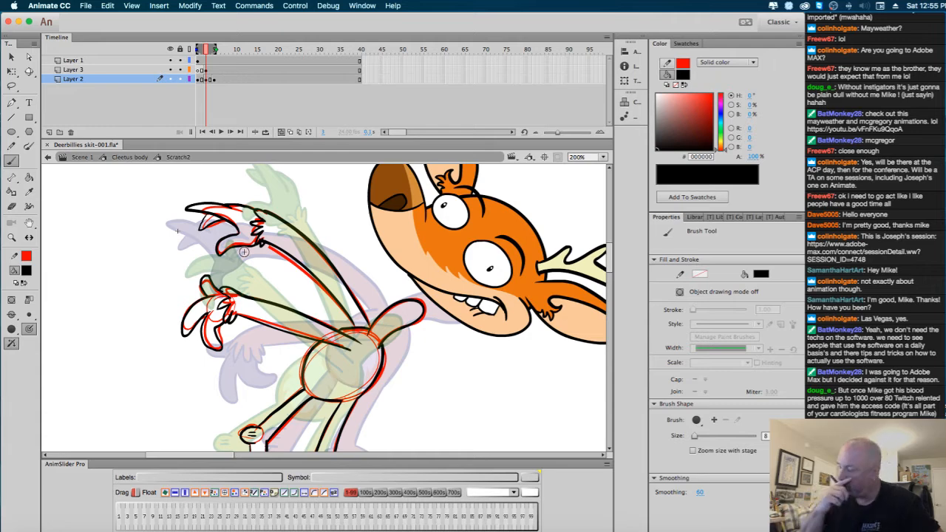
Cut the arms and torso drawing from frame 3 of Layer 2 and paste it back in place.
left_click(206, 80)
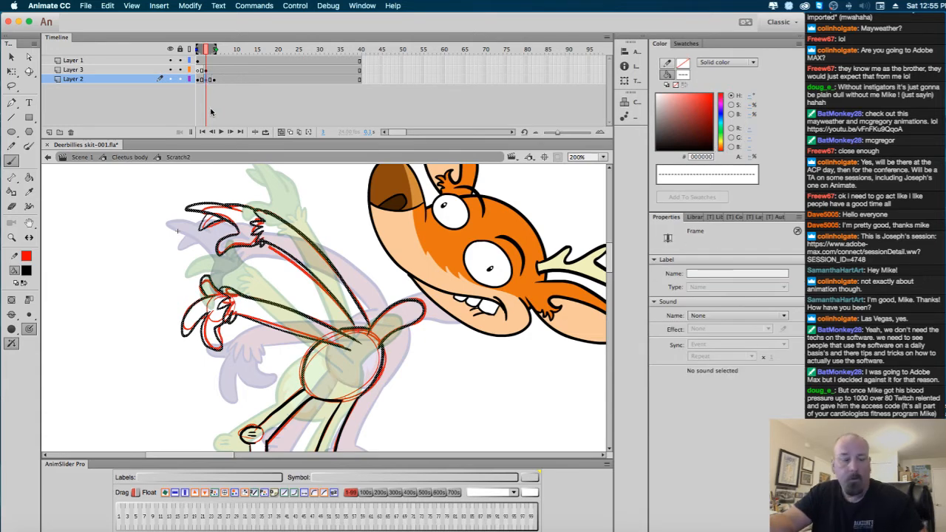
key("super+x")
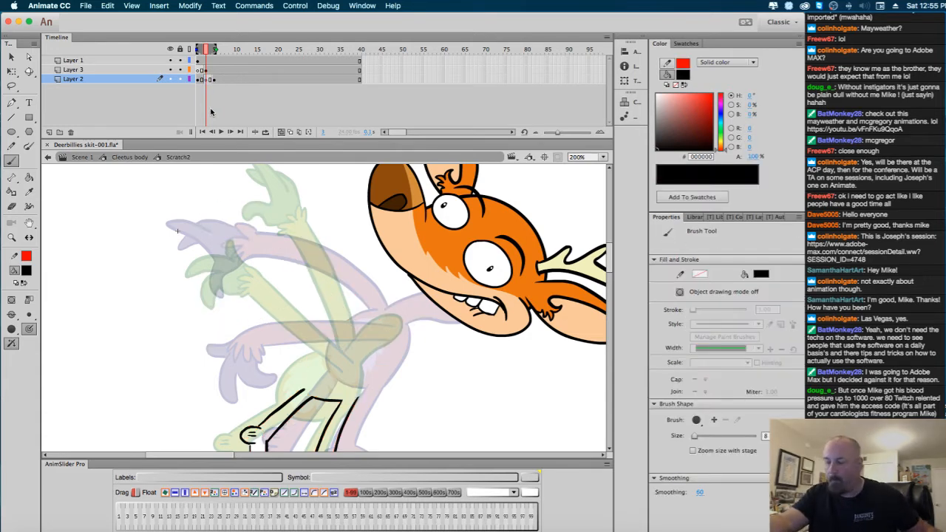
key("super+shift+v")
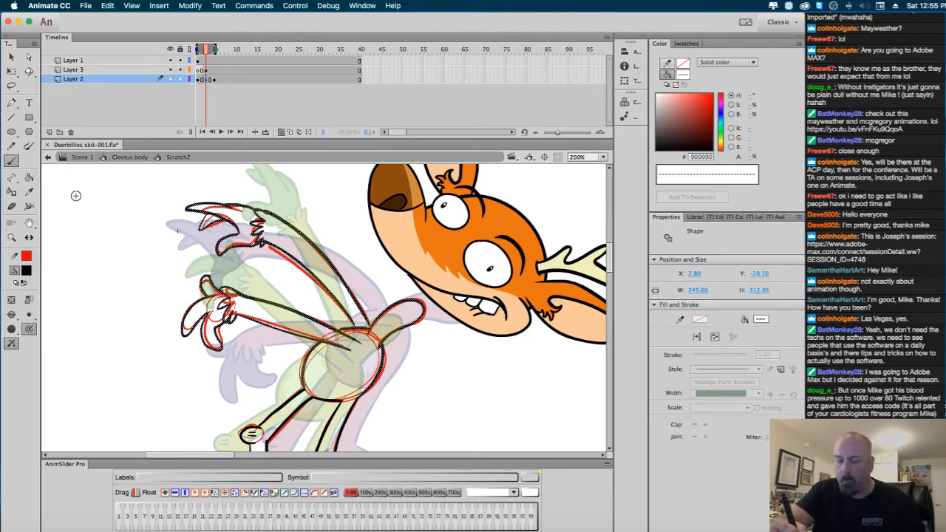
key("v")
left_click(98, 219)
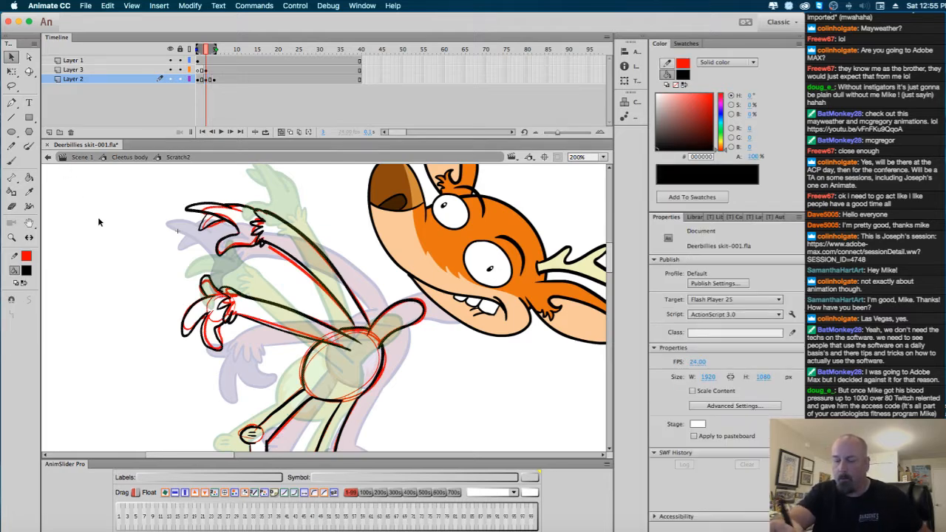
Delete loose red sketch strokes along the underside of the raised arm and beside the torso.
left_click(301, 279)
key("Delete")
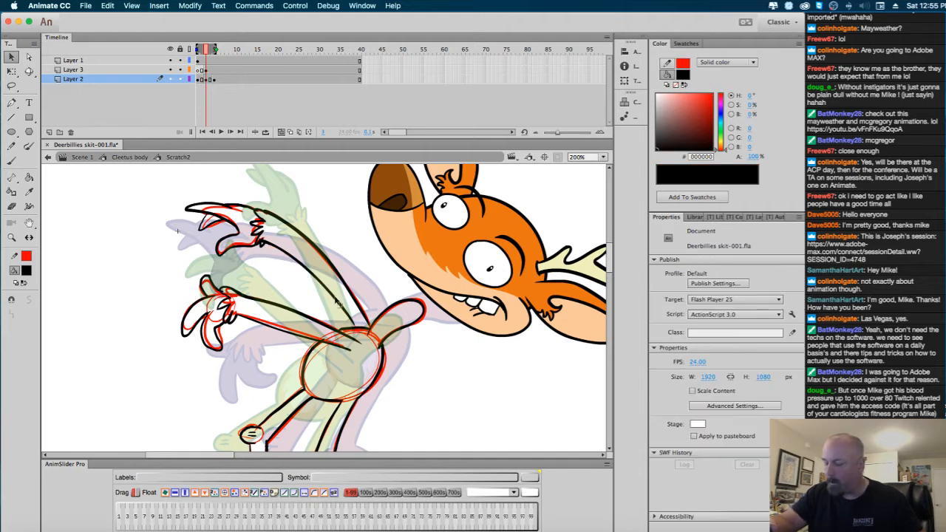
left_click(378, 344)
key("Delete")
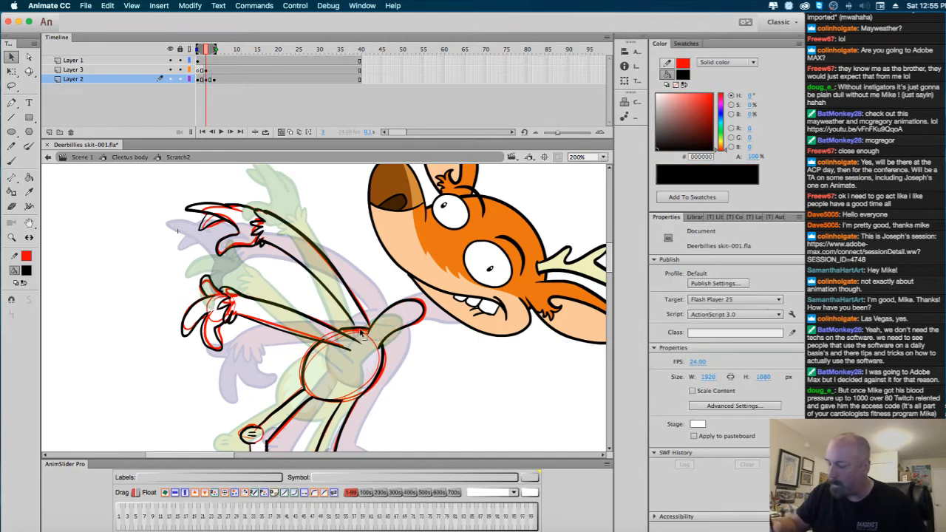
Cut the black ink of the arms, torso and neck from Layer 2, and delete the red sketch left on that frame.
left_click(371, 335)
left_click_drag(334, 275, 285, 237)
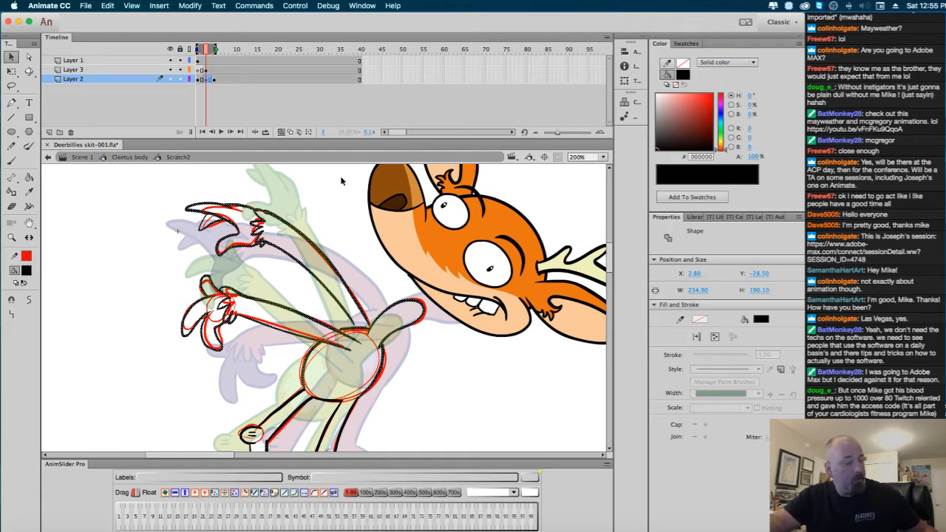
key("Delete")
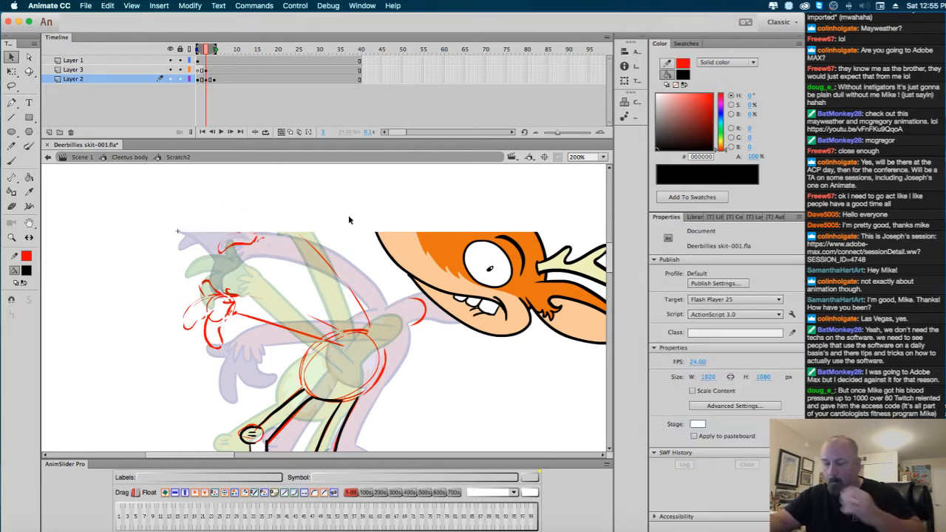
left_click(210, 79)
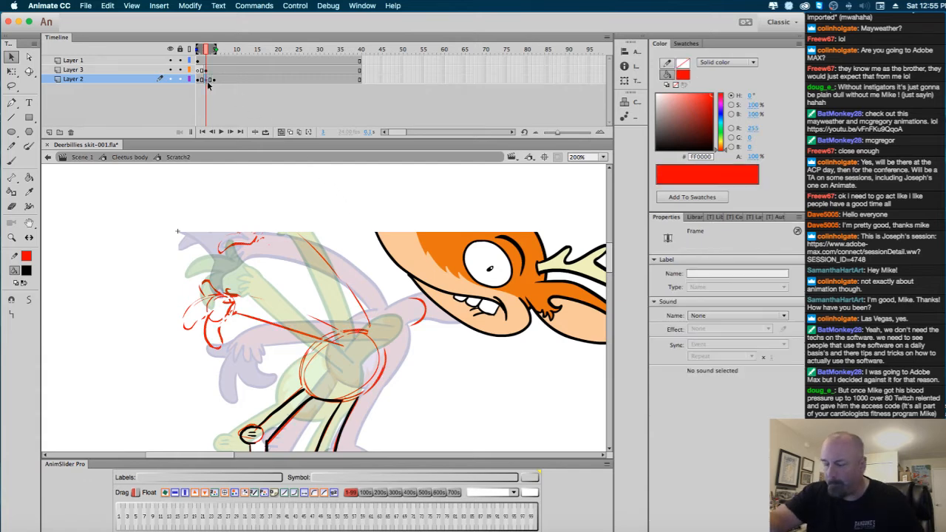
key("Delete")
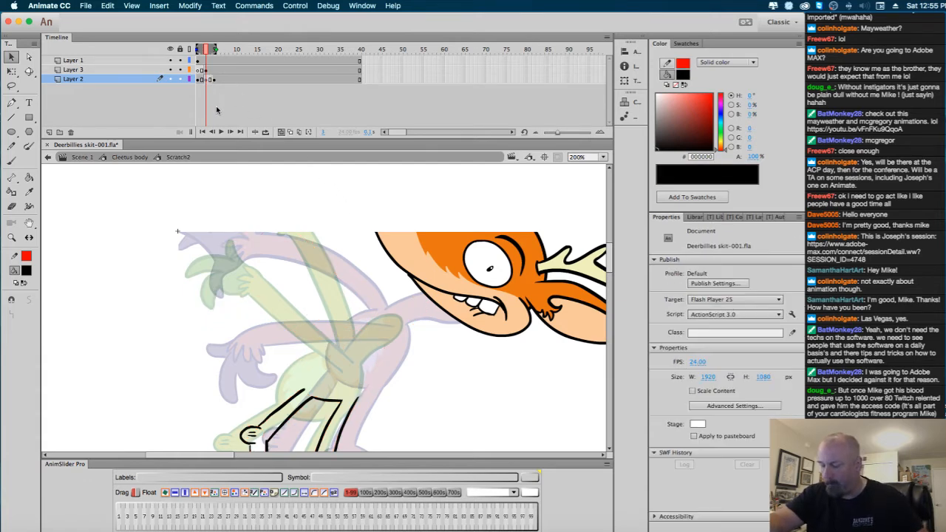
Paste the black ink in place on frame 3 of Layer 3, and delete the stray line where the lower arm meets the torso.
left_click(209, 70)
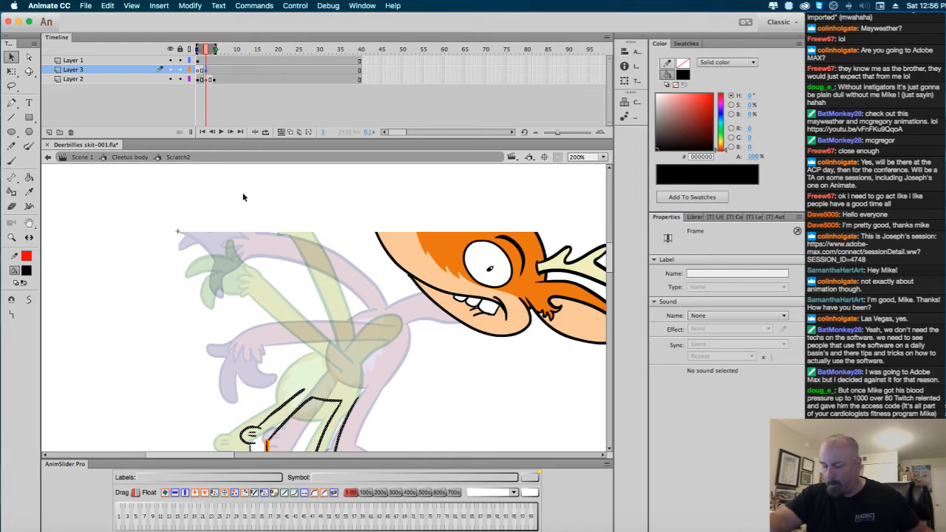
scroll(242, 197, "down", 3)
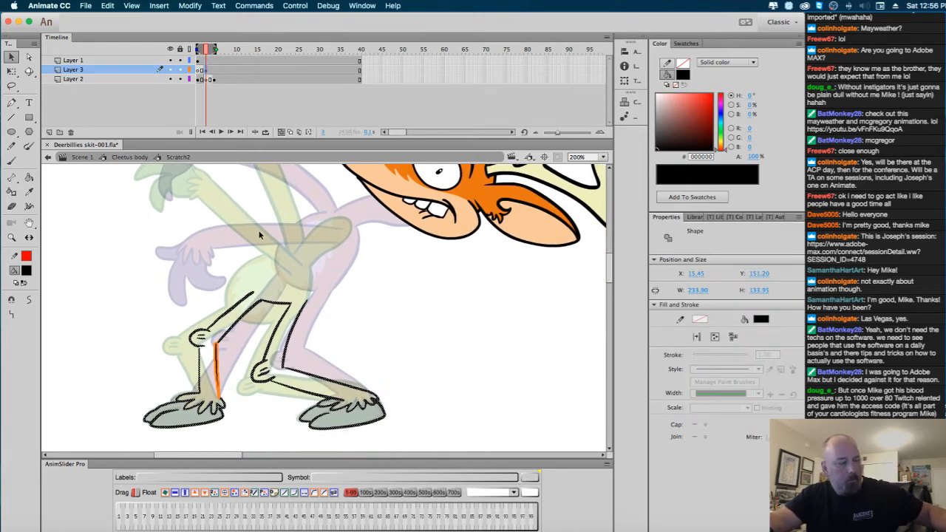
key("super+z")
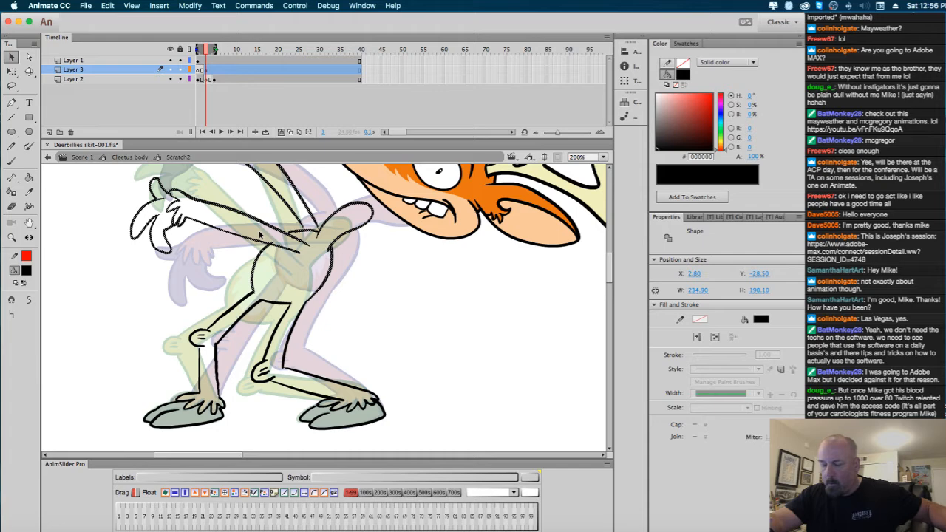
right_click(221, 275)
left_click(185, 263)
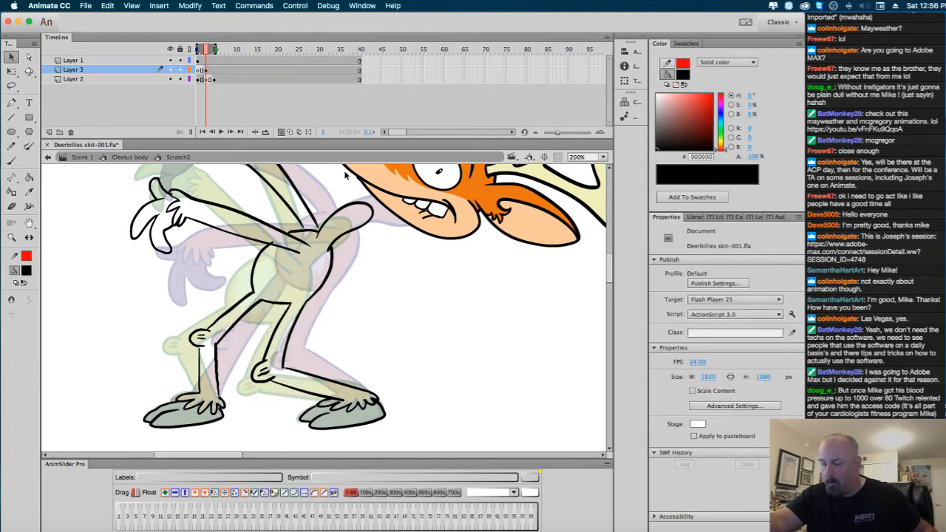
left_click(285, 247)
key("Delete")
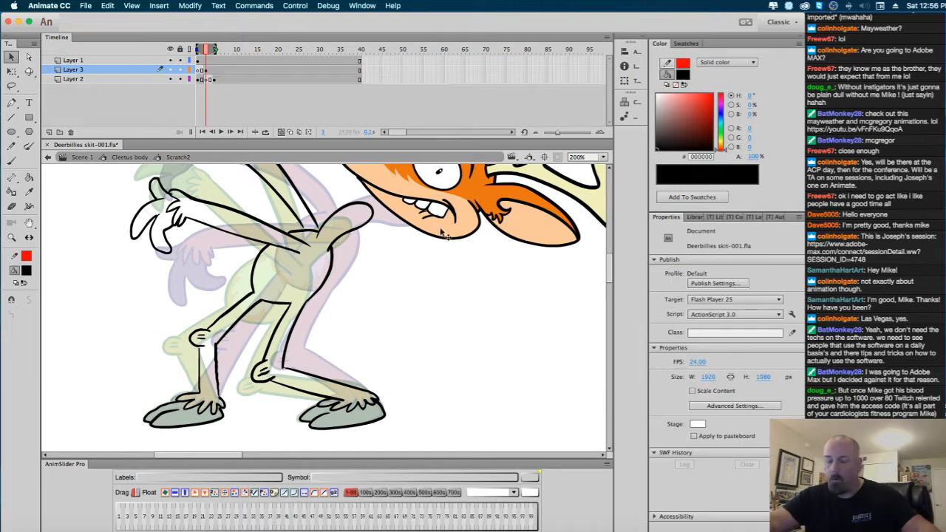
Set the fill color to orange #E77300, adjust the Paint Bucket's gap closing, and fill the raised arm.
scroll(395, 274, "left", 2)
scroll(395, 274, "up", 1)
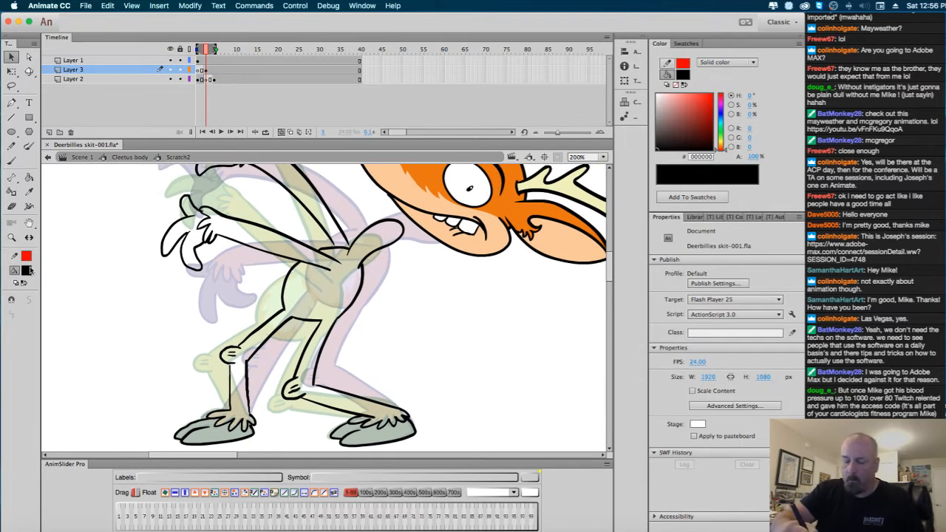
left_click(30, 271)
left_click(57, 383)
key("k")
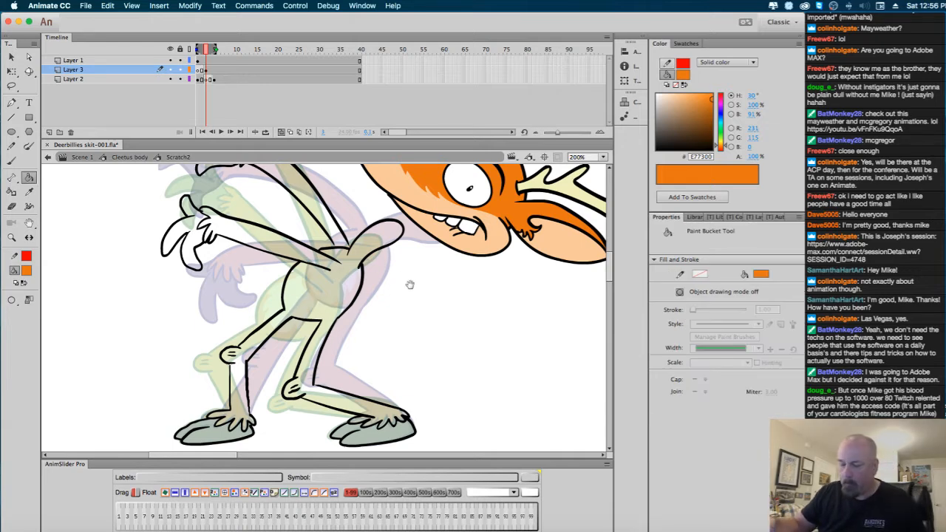
left_click_drag(409, 285, 404, 300)
left_click(11, 301)
left_click(45, 315)
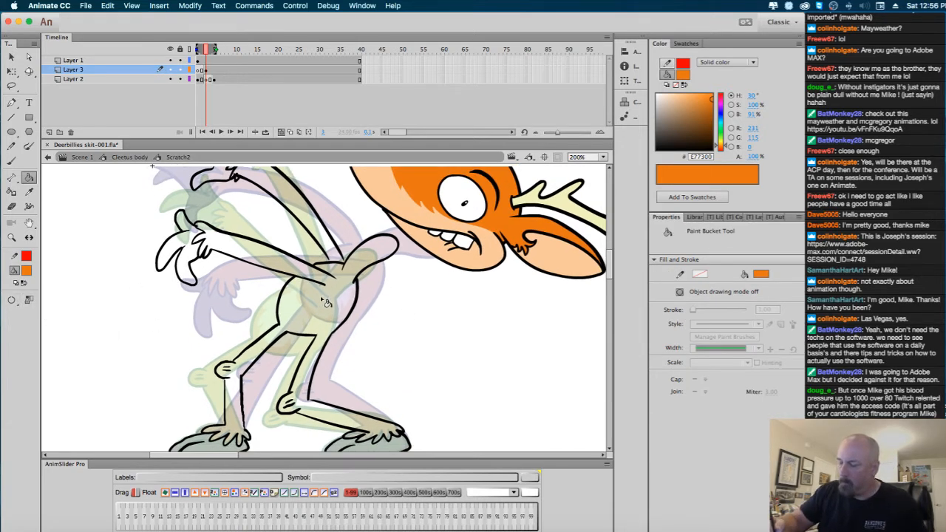
Turn off onion skinning, check frame 1, and reopen the Scratch2 symbol from Cleetus body at frame 3.
key("super+minus")
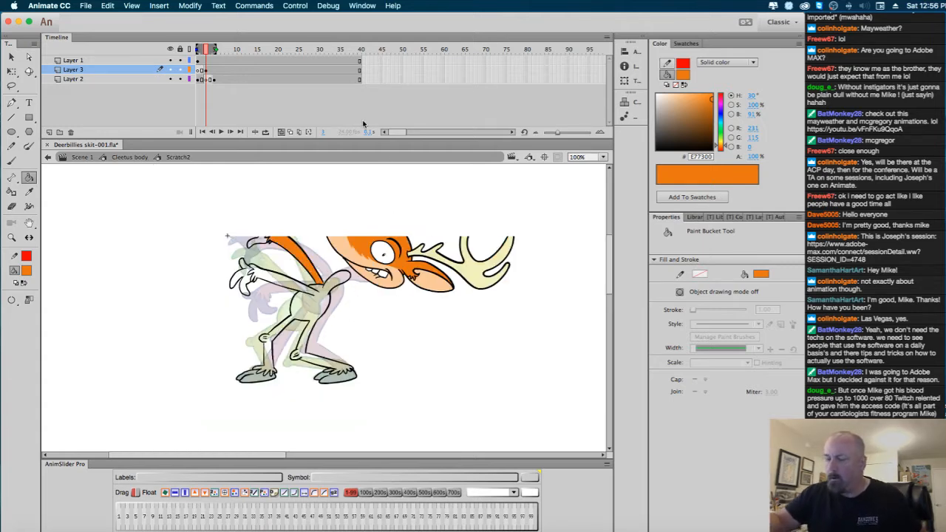
left_click(282, 132)
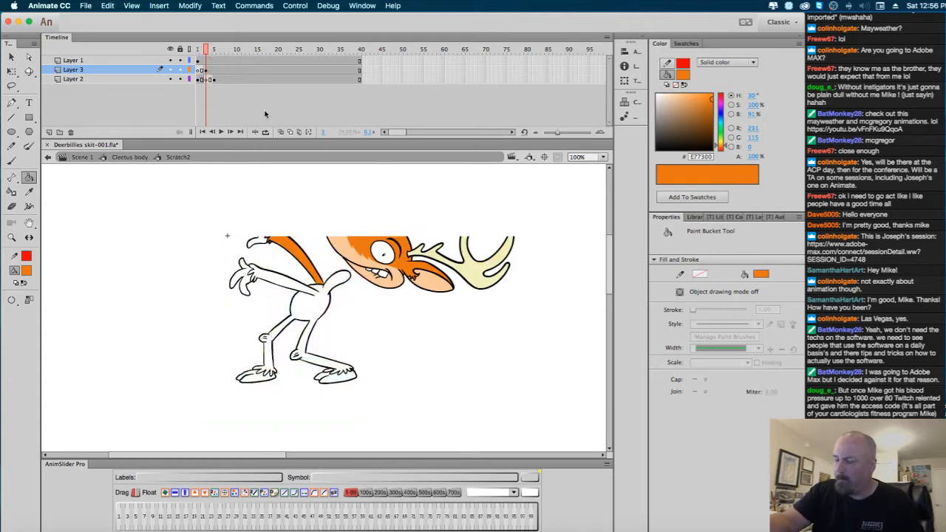
left_click_drag(207, 52, 193, 54)
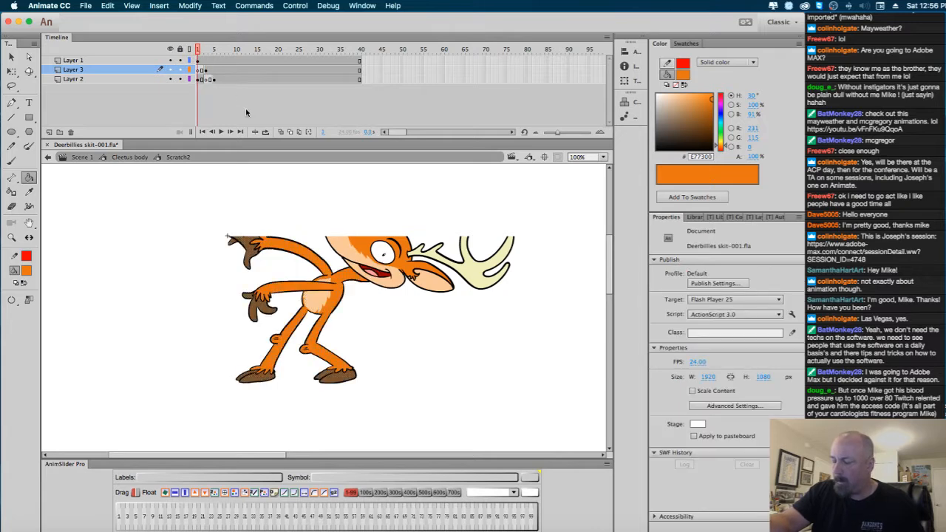
left_click(140, 157)
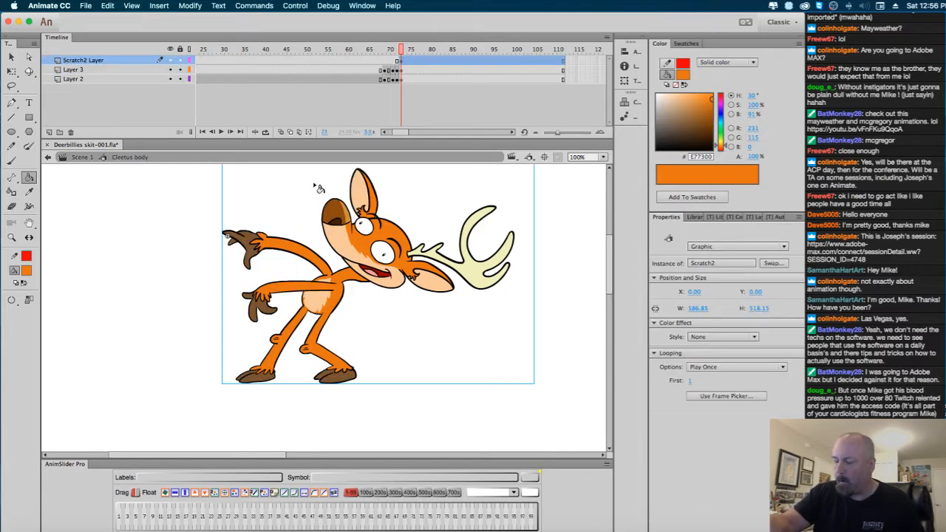
left_click(13, 57)
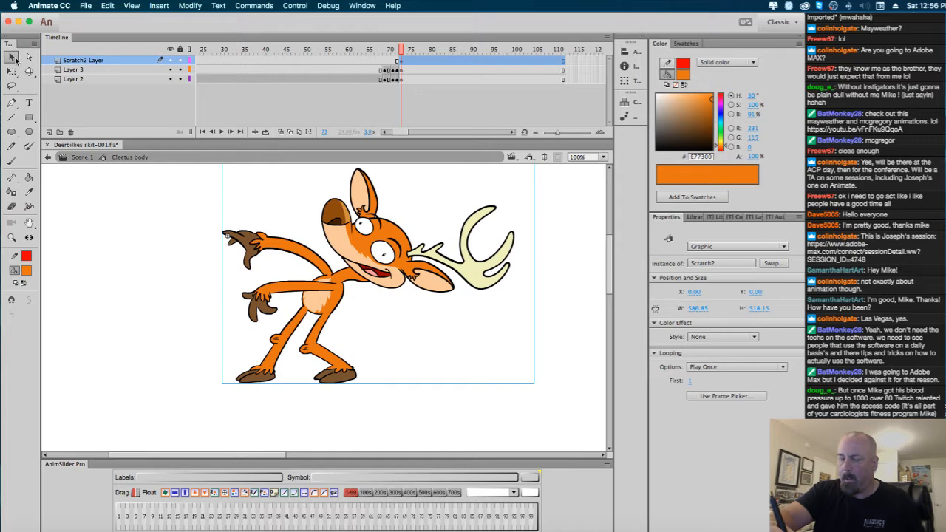
double_click(397, 255)
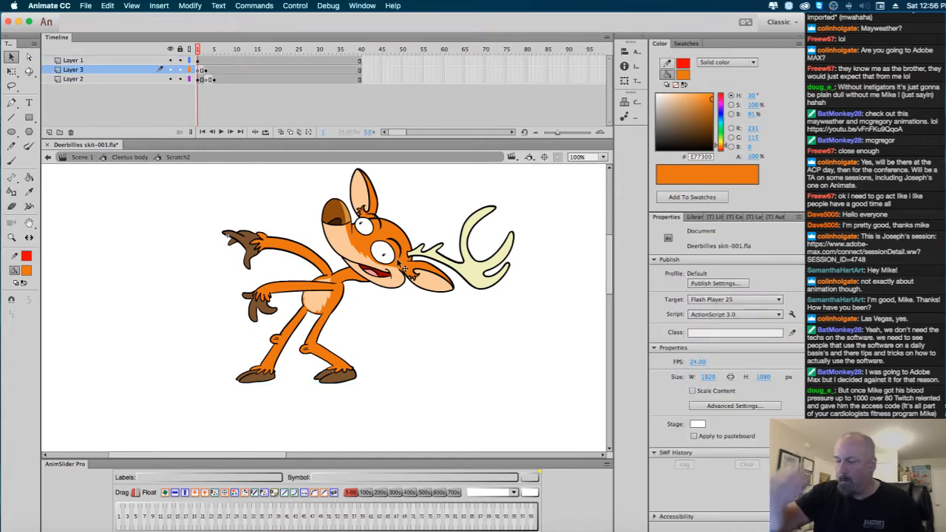
left_click(206, 50)
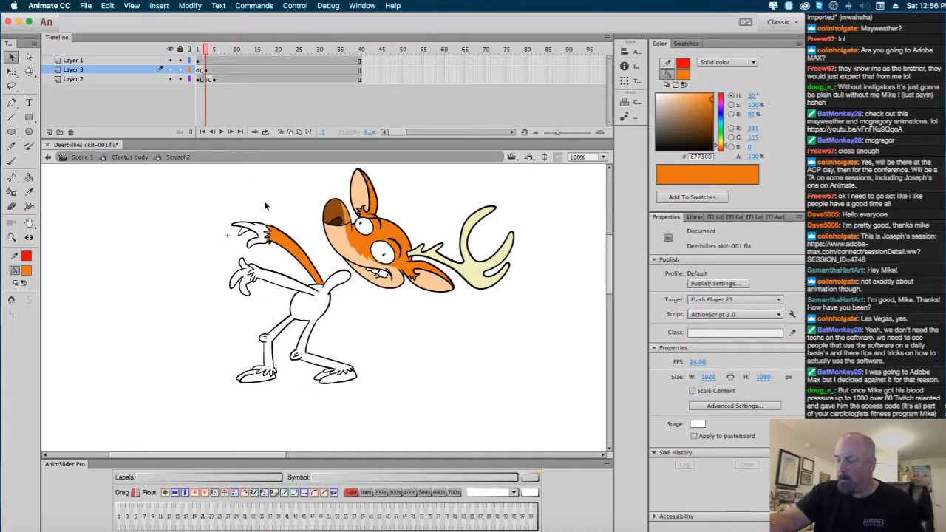
Set the Paint Bucket to Close Large Gaps and fill the torso, neck, shoulder, lower arm and its furry wrist with orange.
left_click(28, 178)
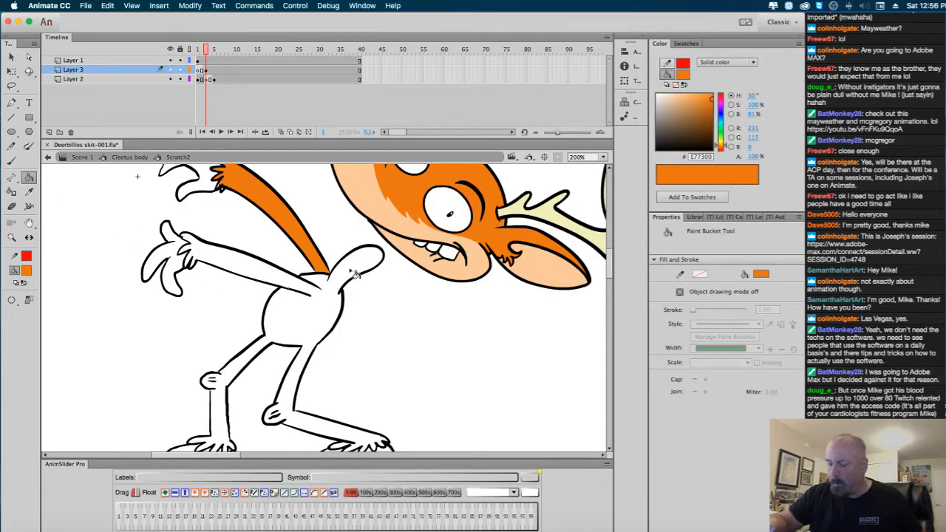
left_click(20, 300)
left_click(68, 326)
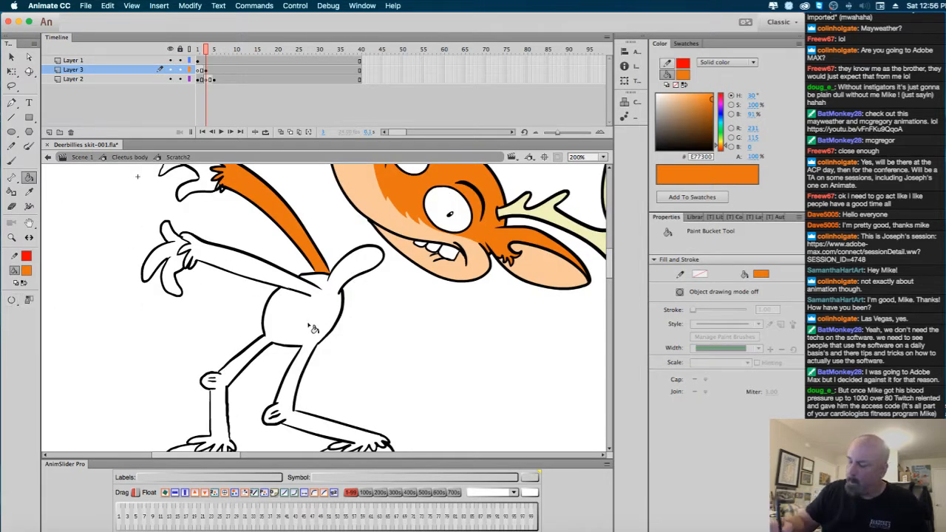
scroll(399, 336, "down", 2)
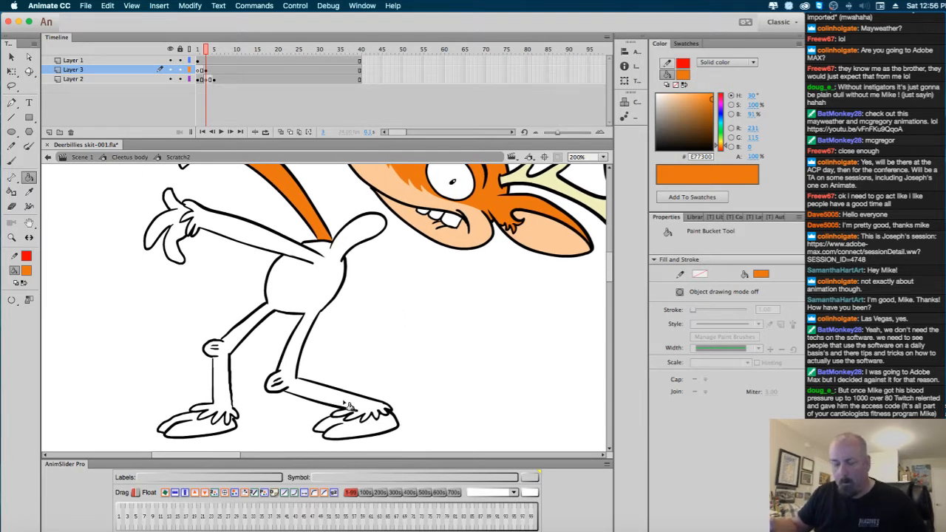
left_click(11, 300)
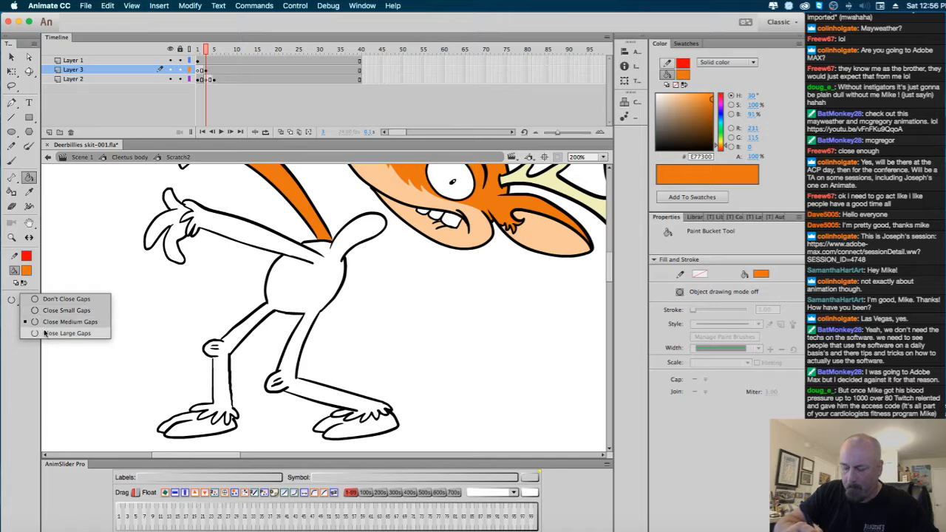
left_click(46, 333)
left_click(332, 267)
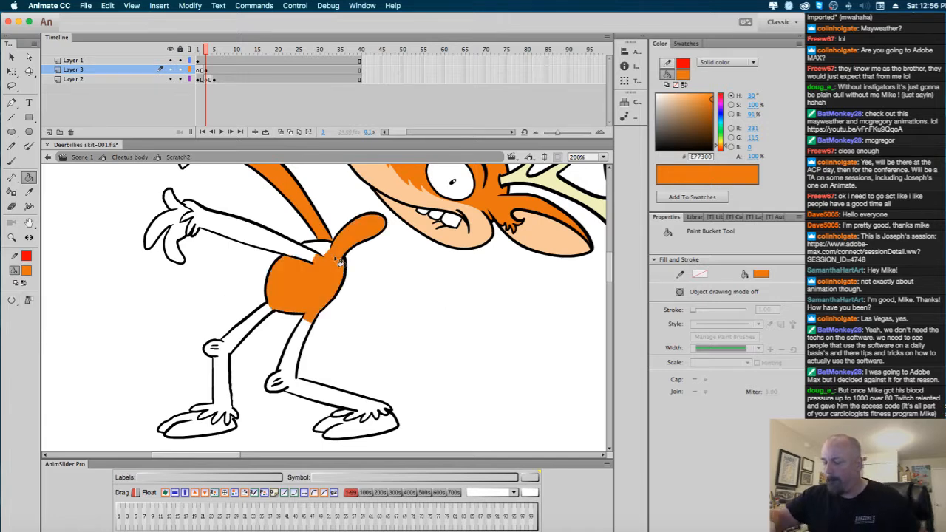
left_click(296, 251)
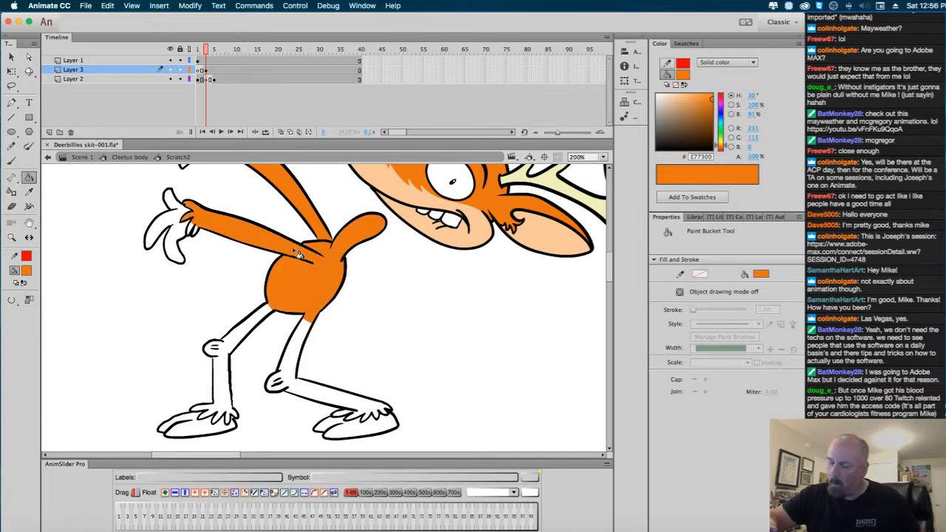
left_click(194, 230)
Fill the top of the left thigh and the whole right leg, including its knee and furry ankle, with orange.
left_click(263, 320)
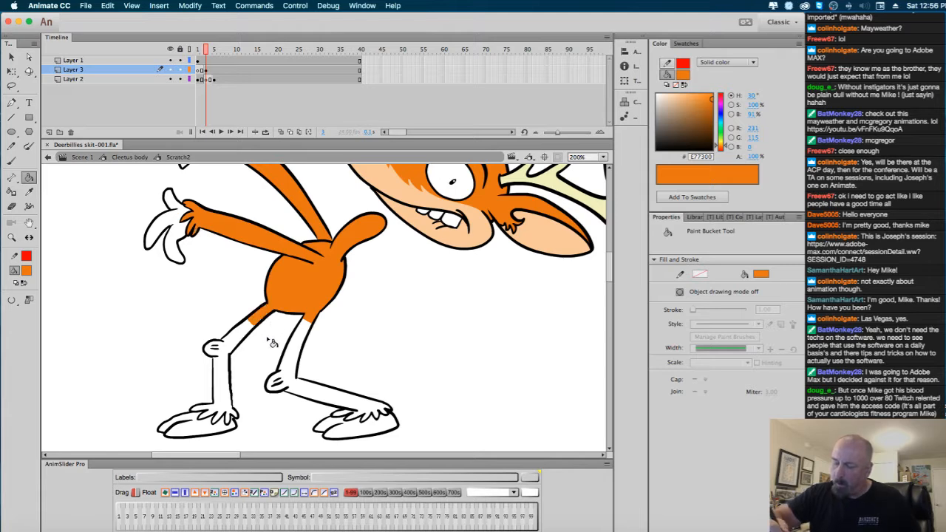
left_click(298, 349)
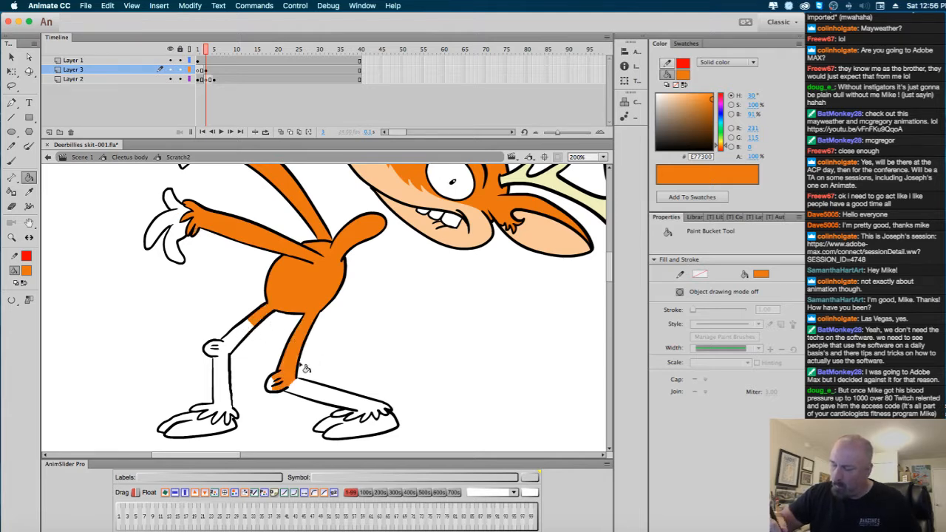
left_click(276, 385)
left_click(332, 404)
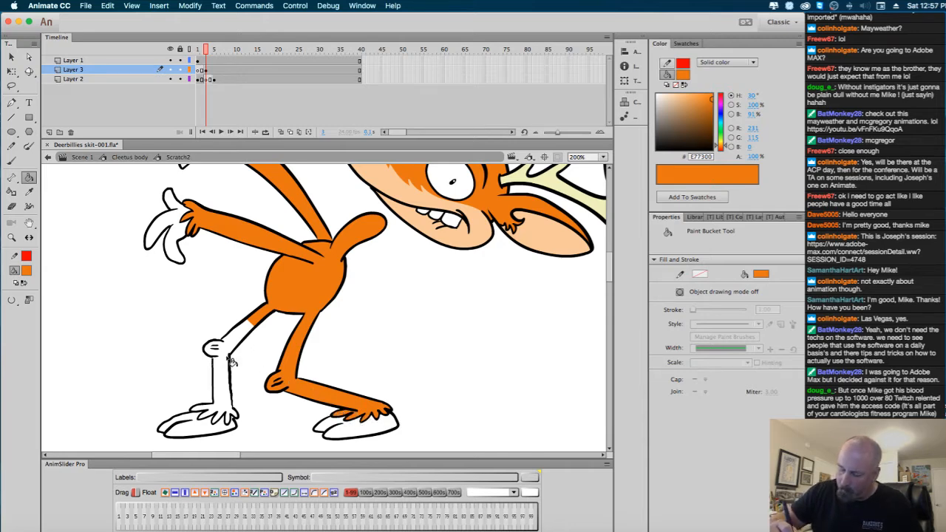
Examine the left leg's knee and shin outlines up close for gaps that let the fill escape.
left_click(237, 362, "super")
left_click(336, 317, "super")
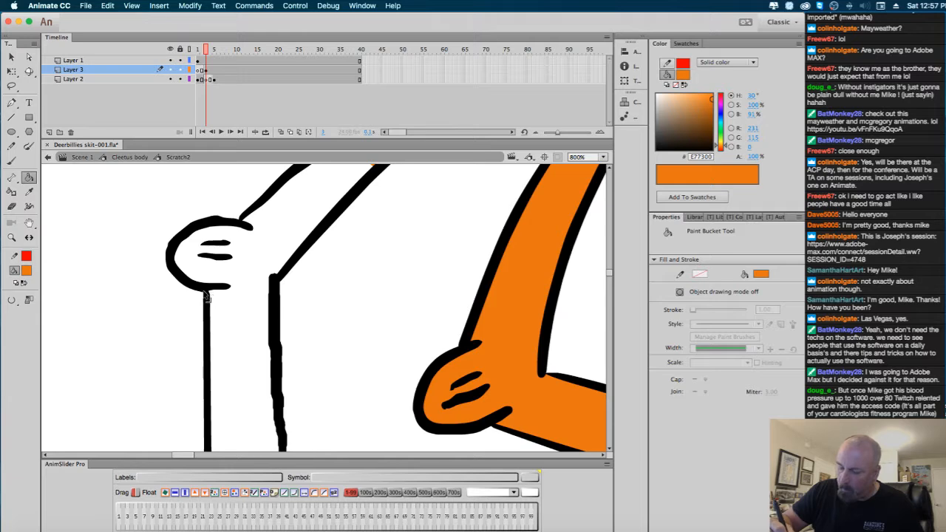
left_click(318, 268, "alt+super")
left_click_drag(332, 348, 301, 301)
left_click_drag(311, 267, 303, 288)
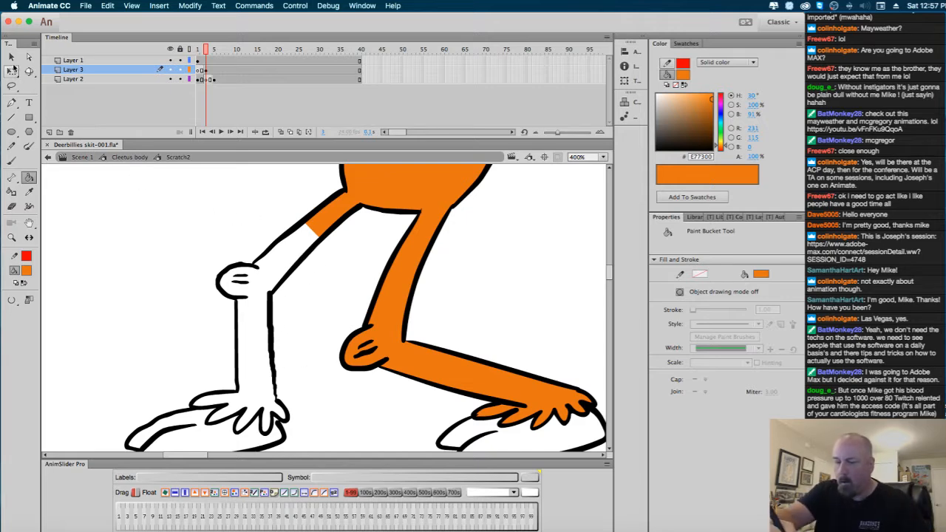
left_click(11, 58)
left_click(273, 332)
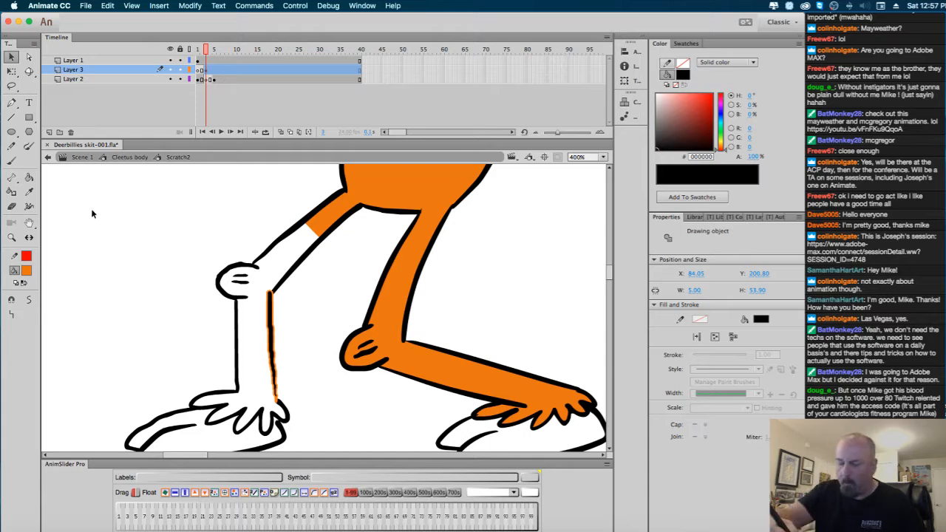
left_click(249, 294)
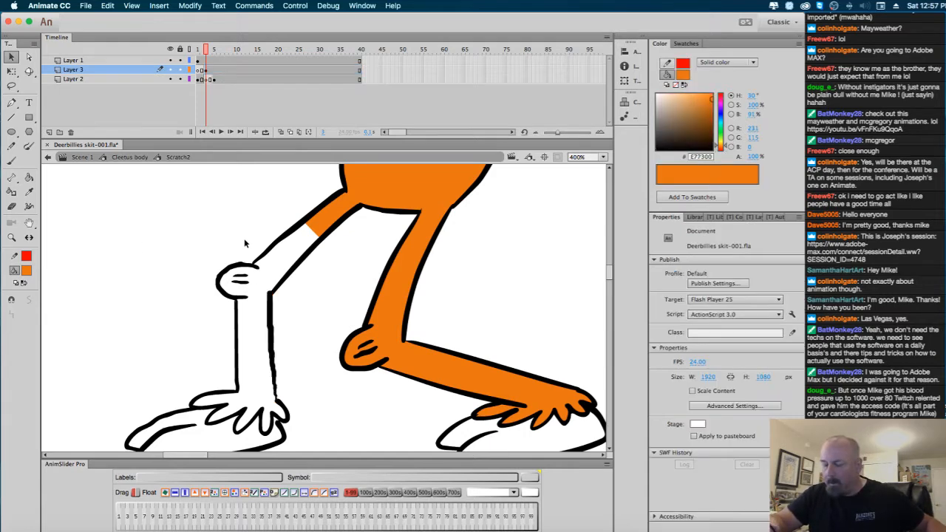
Fill the left leg's thigh, knee, shin and furry ankle tufts with orange using the Paint Bucket.
left_click(29, 180)
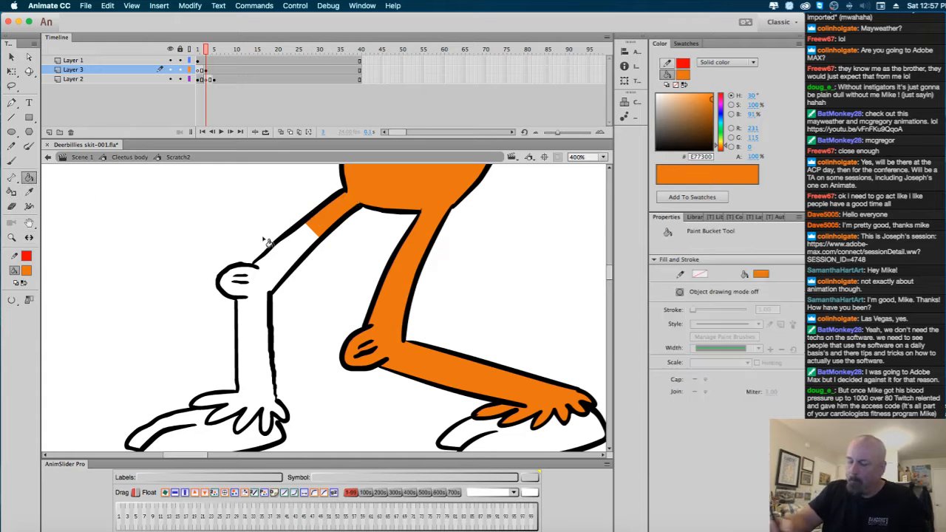
left_click(290, 275)
left_click(236, 287)
left_click(260, 320)
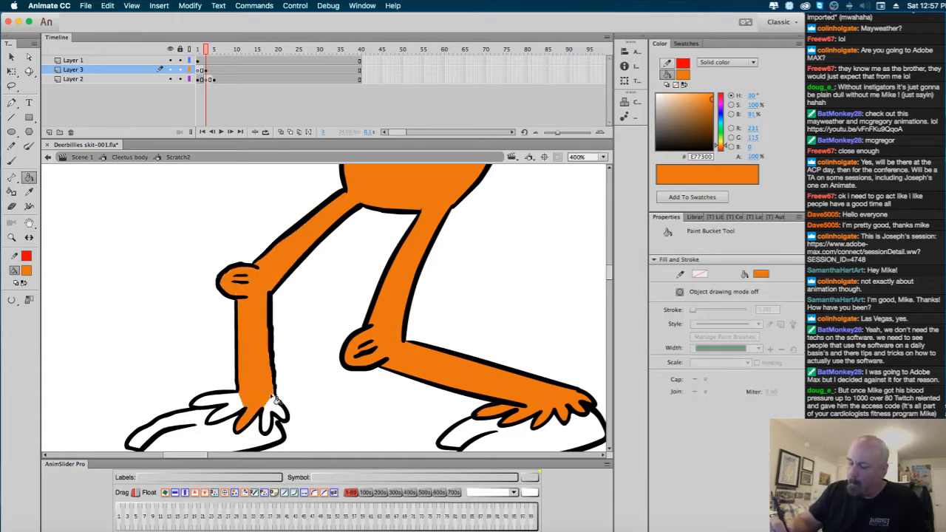
left_click(278, 418)
left_click(218, 409)
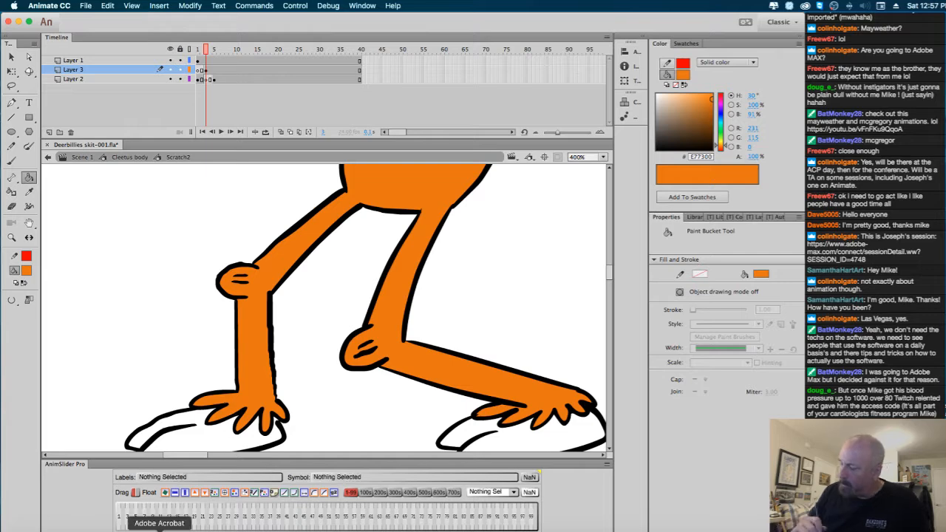
Set the fill color to brown #78522E and fill both hands, including every finger.
left_click(478, 312)
scroll(482, 316, "up", 5)
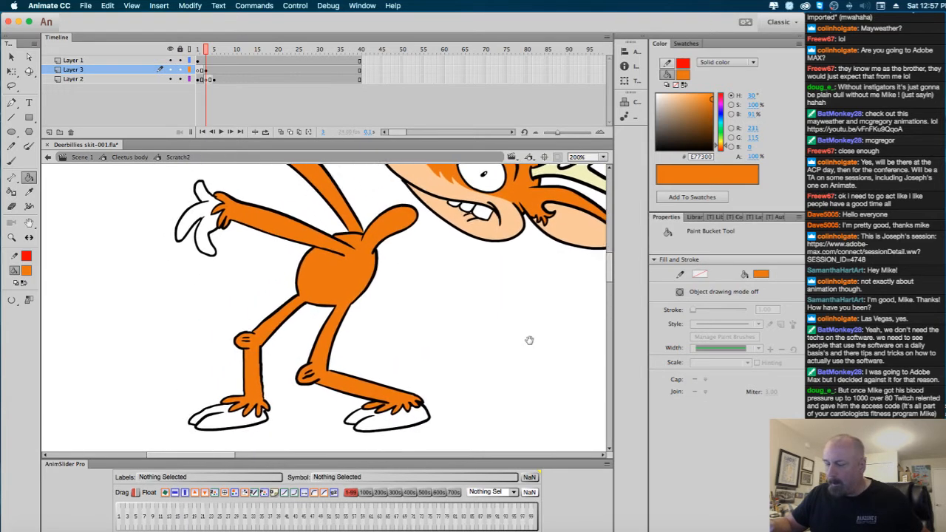
left_click(26, 270)
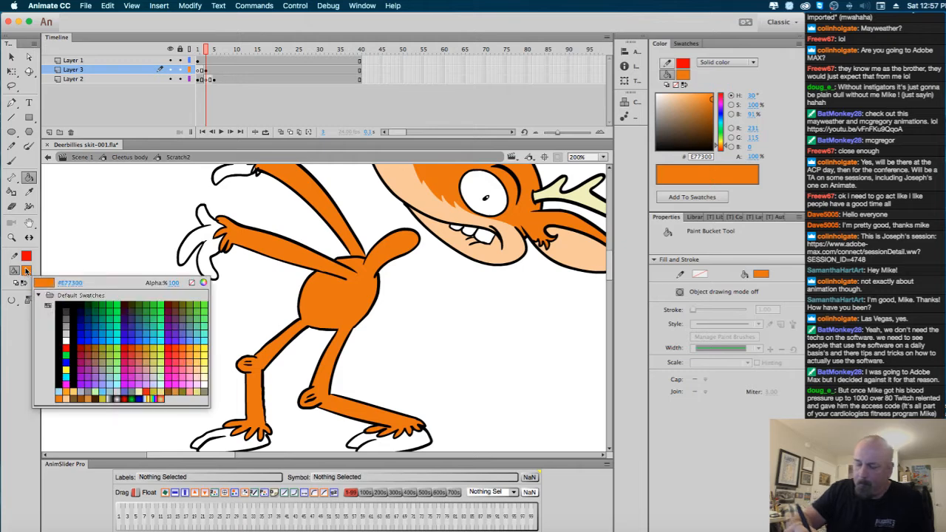
left_click(77, 396)
left_click(214, 242)
left_click(219, 250)
left_click(210, 221)
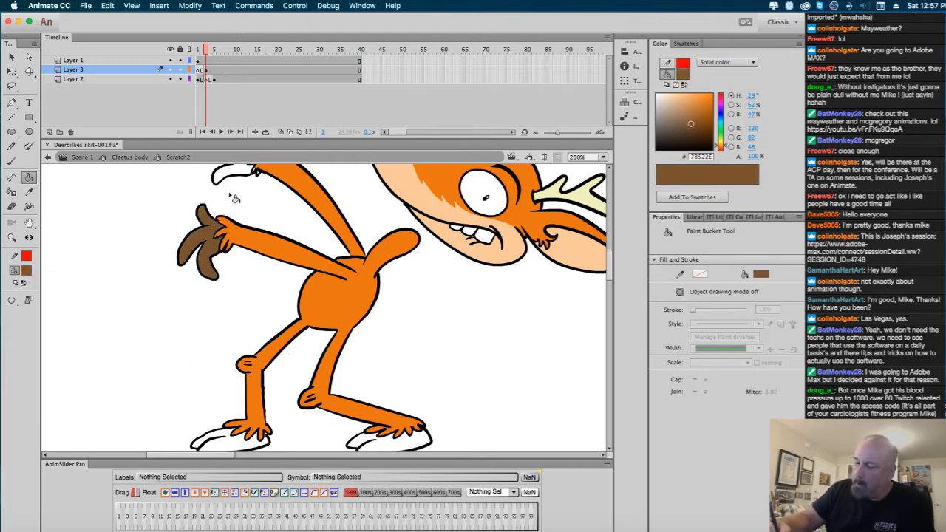
left_click(244, 172)
scroll(372, 345, "up", 4)
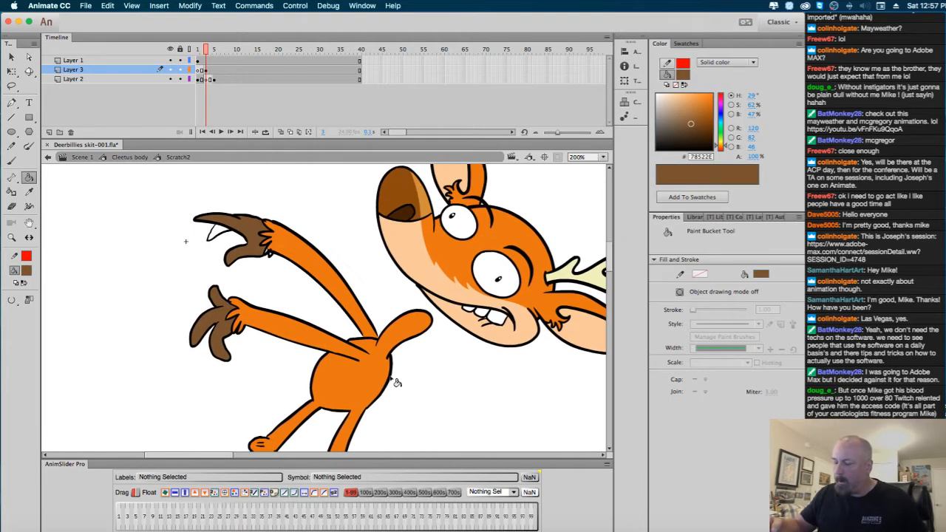
left_click(227, 235)
Fill both feet, including their toes, with brown #78522E.
scroll(373, 362, "down", 4)
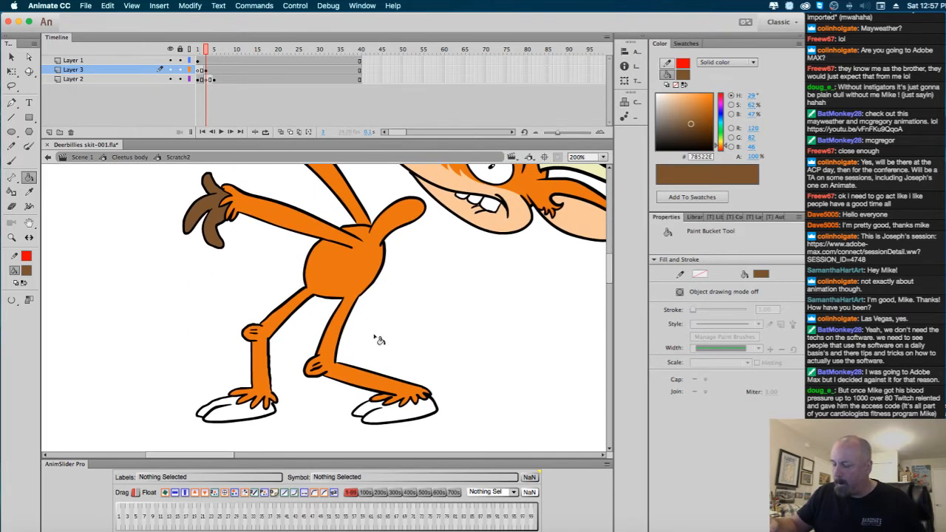
left_click(398, 418)
left_click(377, 413)
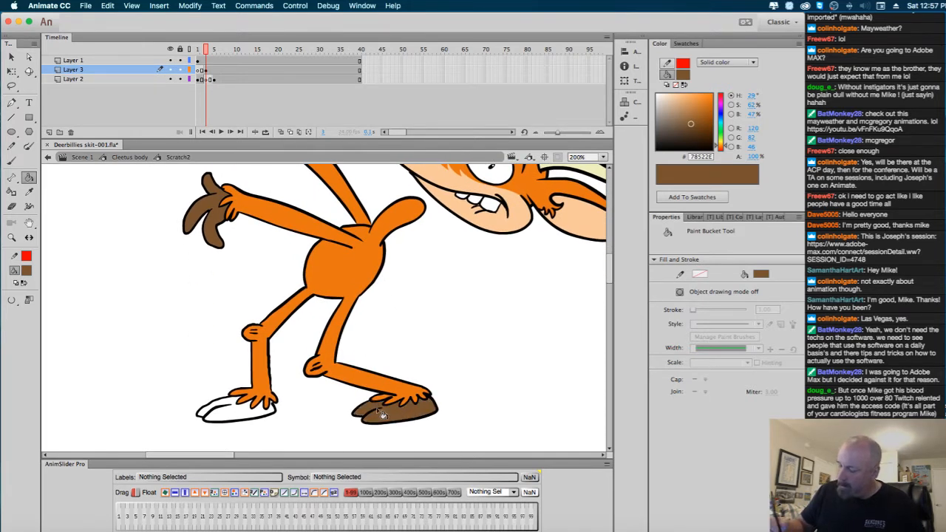
left_click(244, 414)
left_click(235, 408)
left_click(267, 411)
Thin the raised arm's lower outline near the wrist and recolor the excess black piece in the fur orange #E77300.
scroll(196, 266, "up", 4)
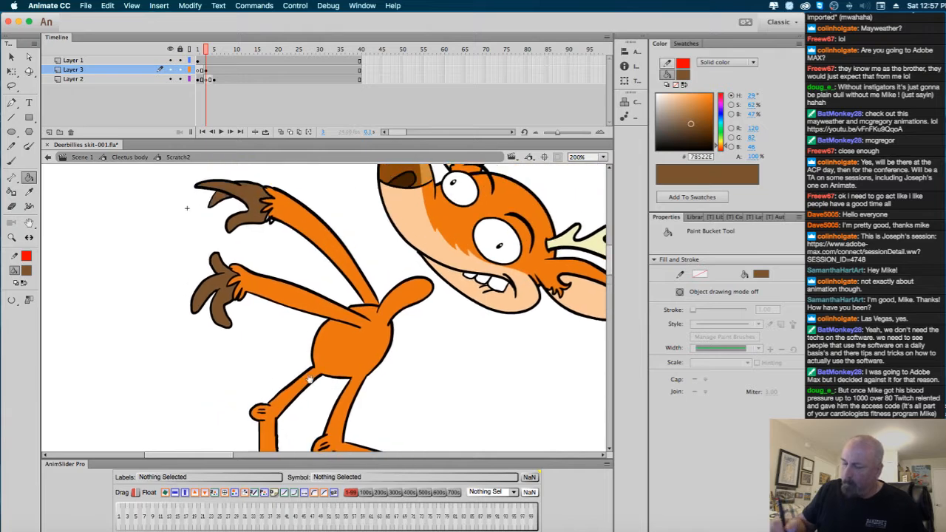
left_click(28, 272)
left_click(289, 306)
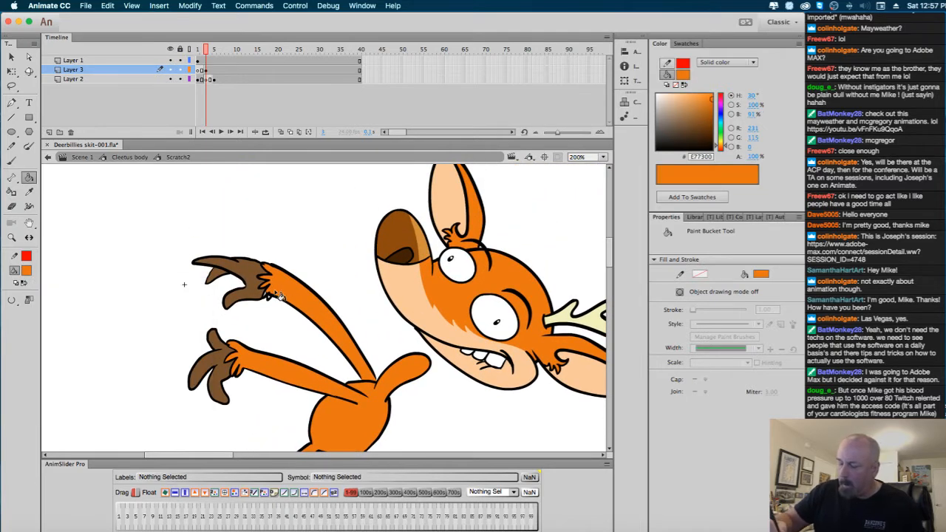
scroll(289, 299, "up", 2)
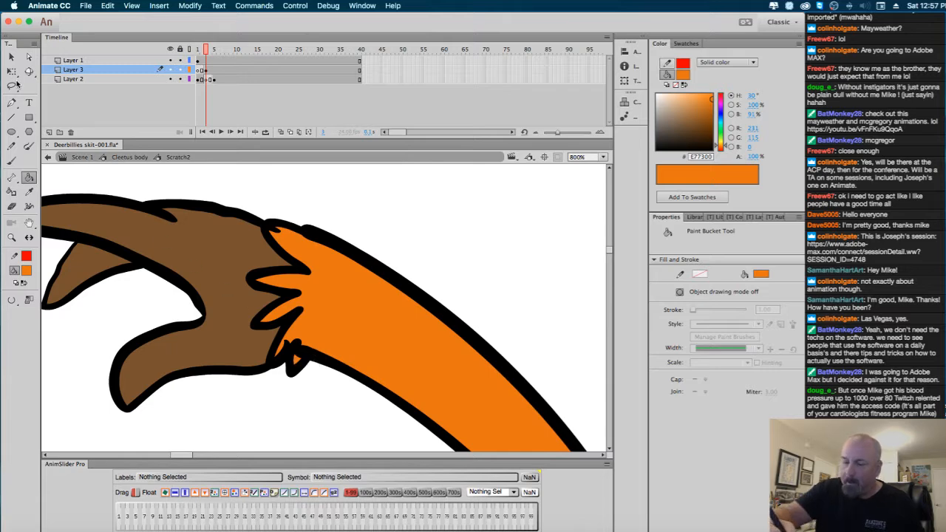
key("v")
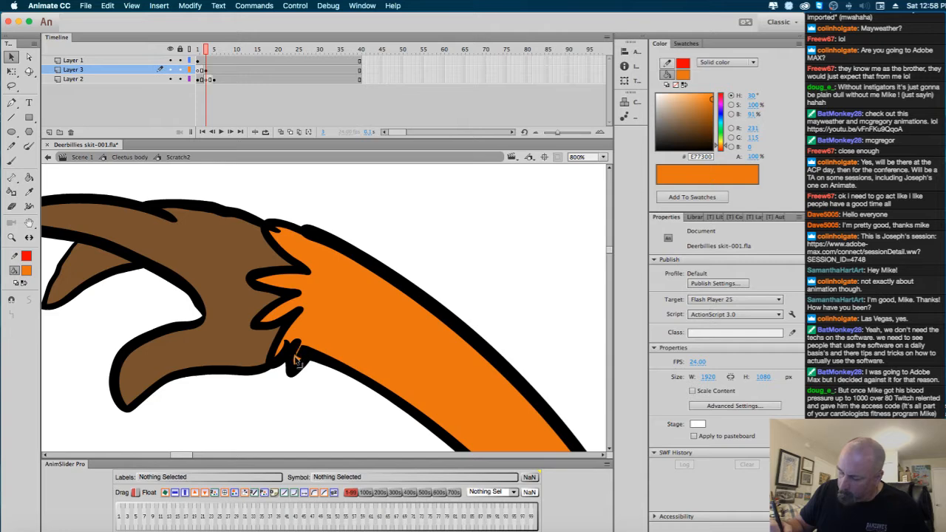
left_click_drag(308, 349, 305, 355)
left_click(300, 353)
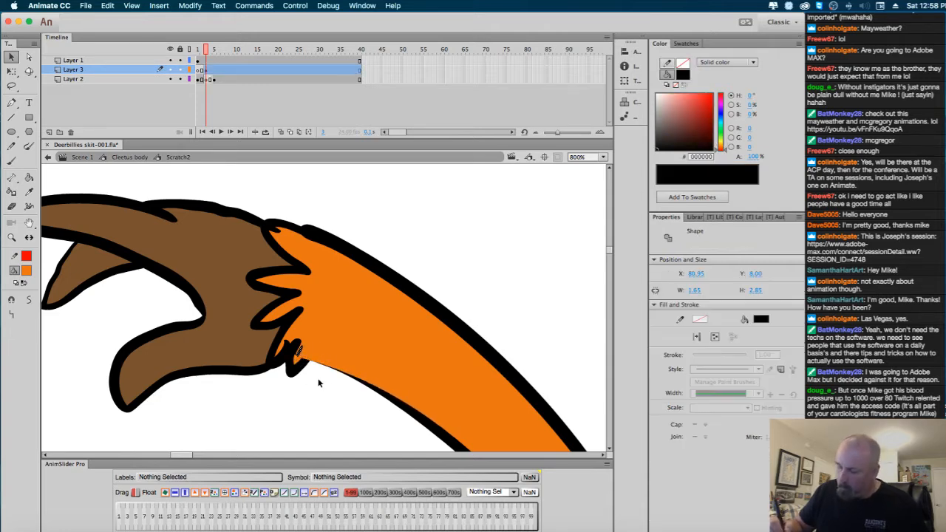
left_click(26, 271)
left_click(257, 323)
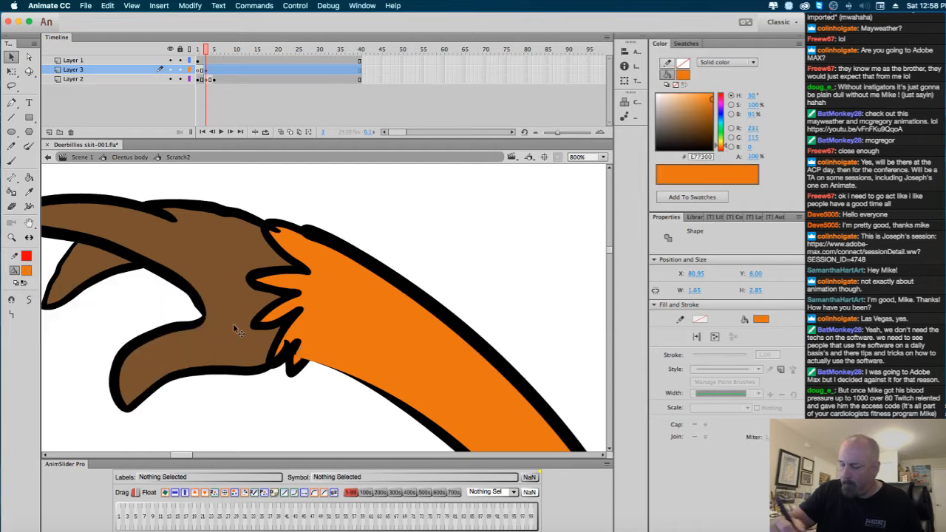
left_click(336, 400)
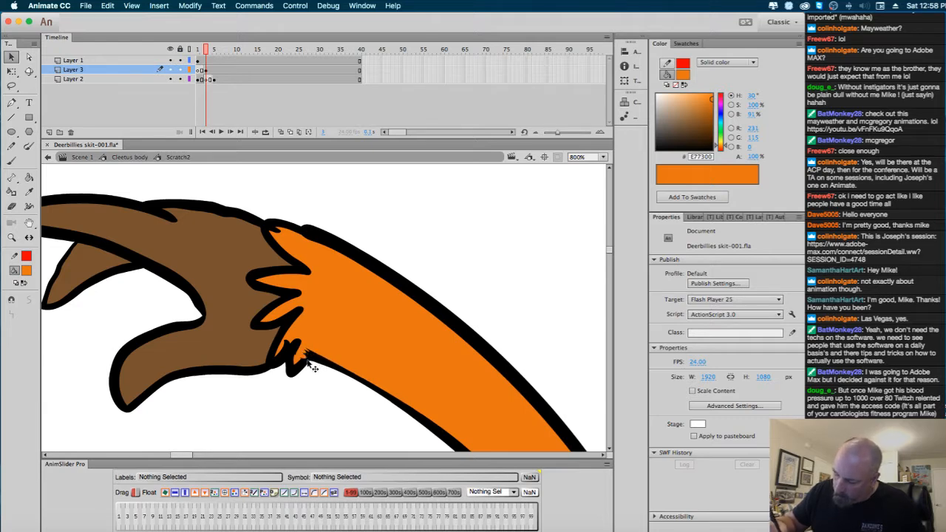
Touch up the raised wrist's fur tufts with the Brush in black #000000 and orange #E77300, and smooth the arm's upper outline.
key("b")
left_click(26, 271)
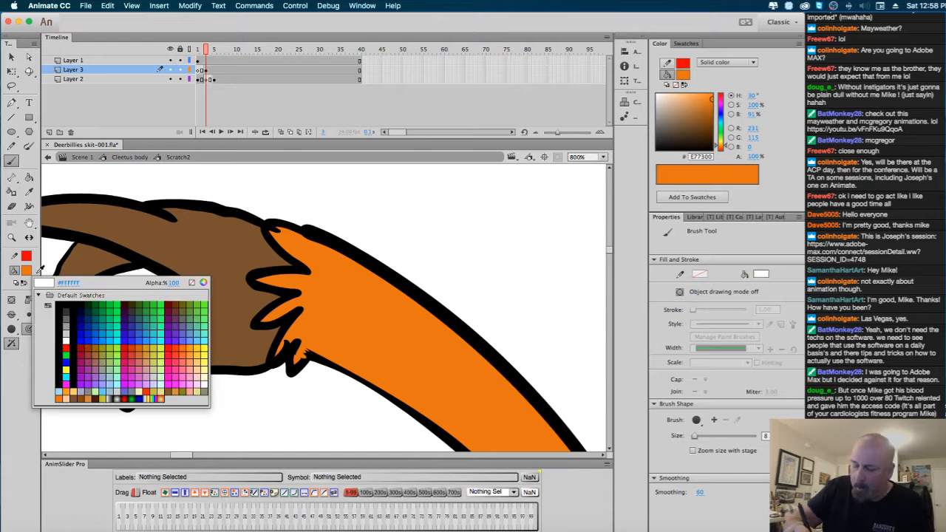
left_click(60, 306)
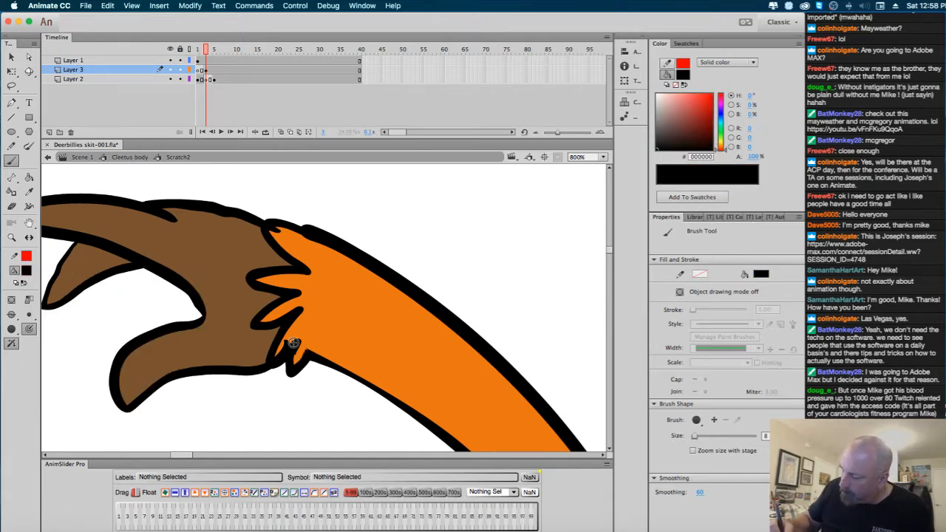
left_click(26, 271)
left_click(337, 281)
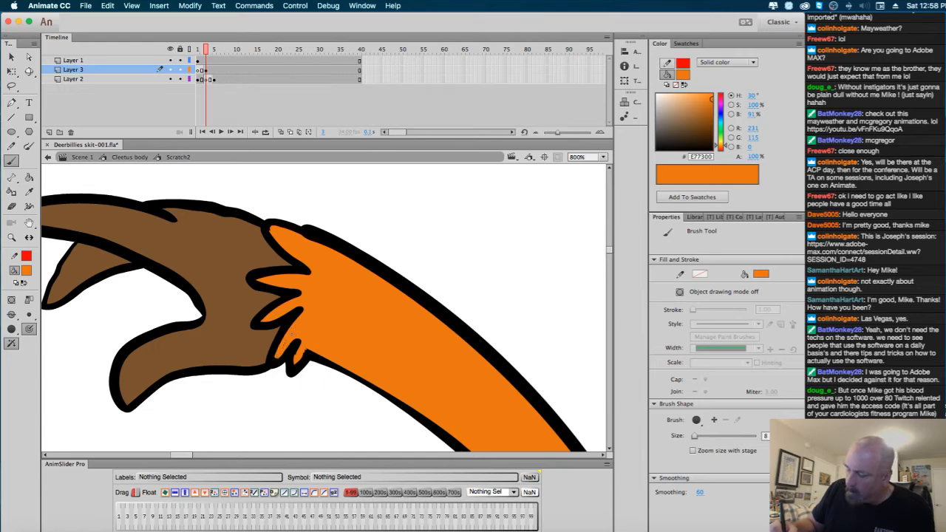
key("v")
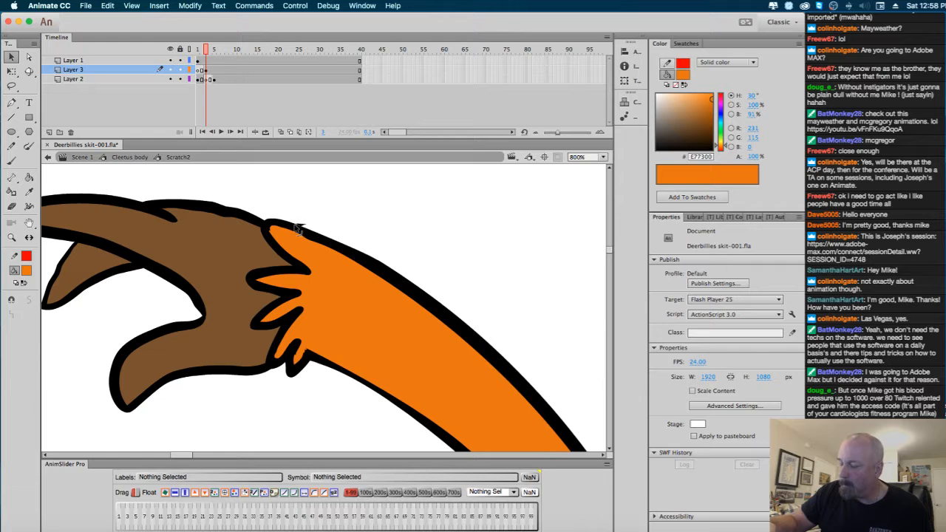
Add a keyframe at frame 3 of Layer 1 and rotate the head clockwise about the neck so the antlers tilt lower.
left_click(364, 271, "alt+super")
left_click(364, 294, "alt+super")
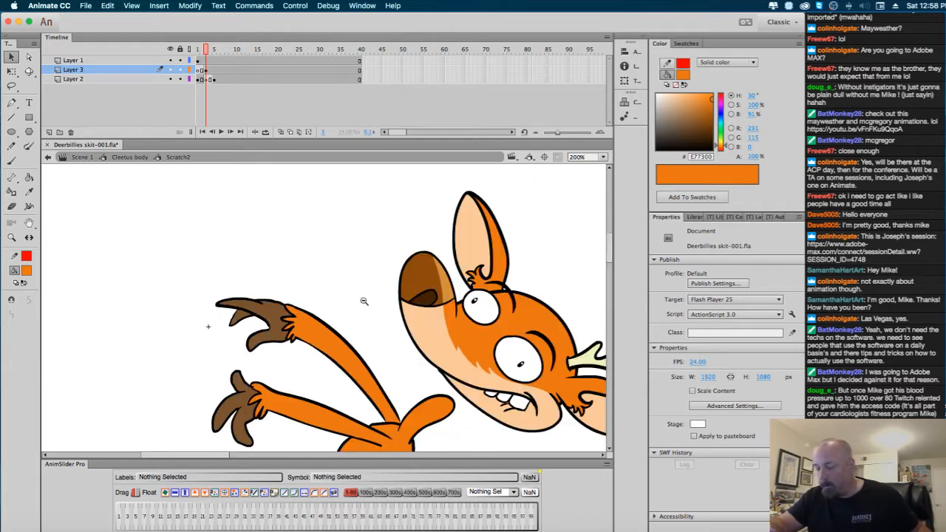
left_click(369, 304, "alt+super")
mouse_move(384, 311)
left_mouse_down()
mouse_move(358, 280)
mouse_move(383, 309)
left_mouse_up()
key("q")
left_click(380, 297)
left_click(209, 63)
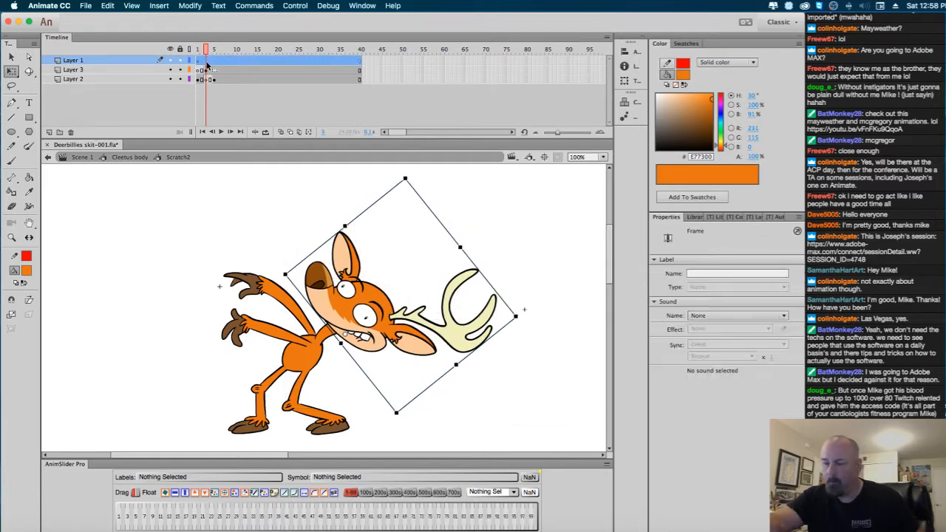
left_click_drag(206, 50, 193, 50)
left_click_drag(372, 285, 388, 278)
left_click(208, 62)
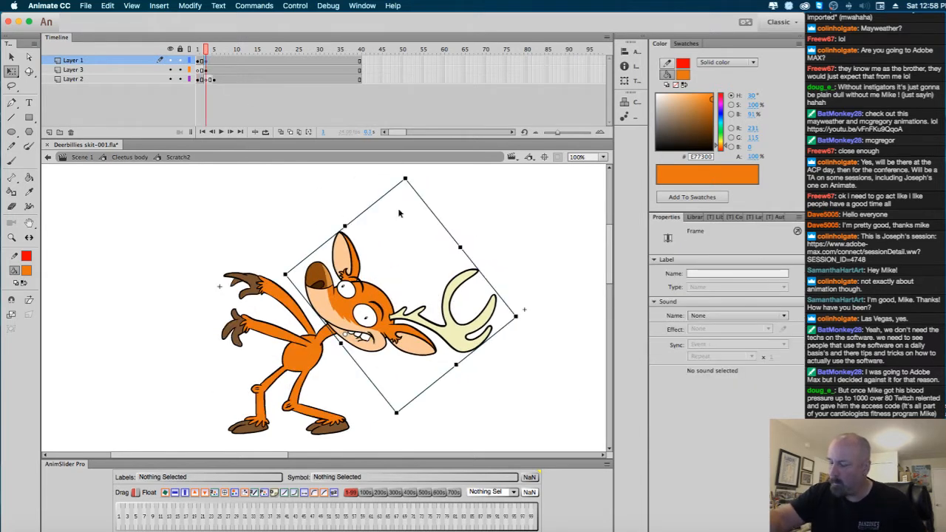
left_click_drag(527, 326, 520, 355)
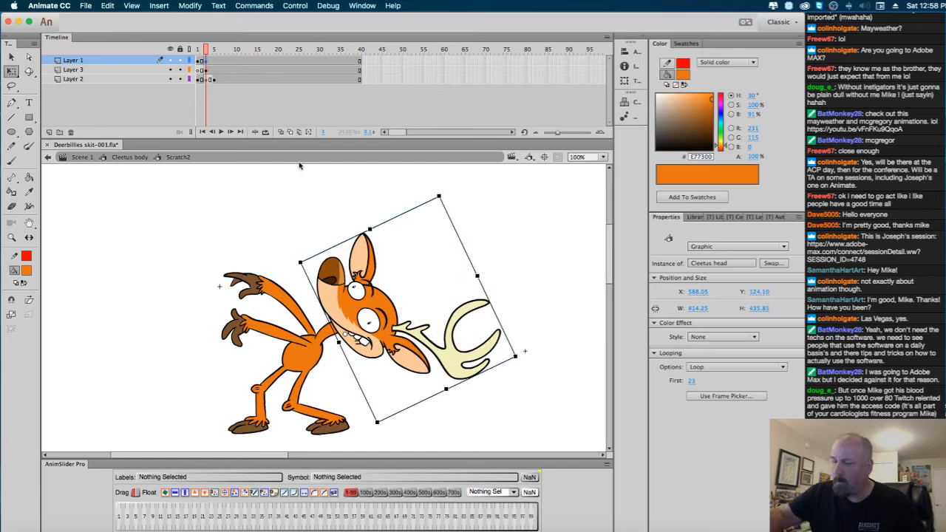
Insert a keyframe at frame 5 of Layer 1 and a blank keyframe at frame 5 of Layer 3.
left_click(214, 65)
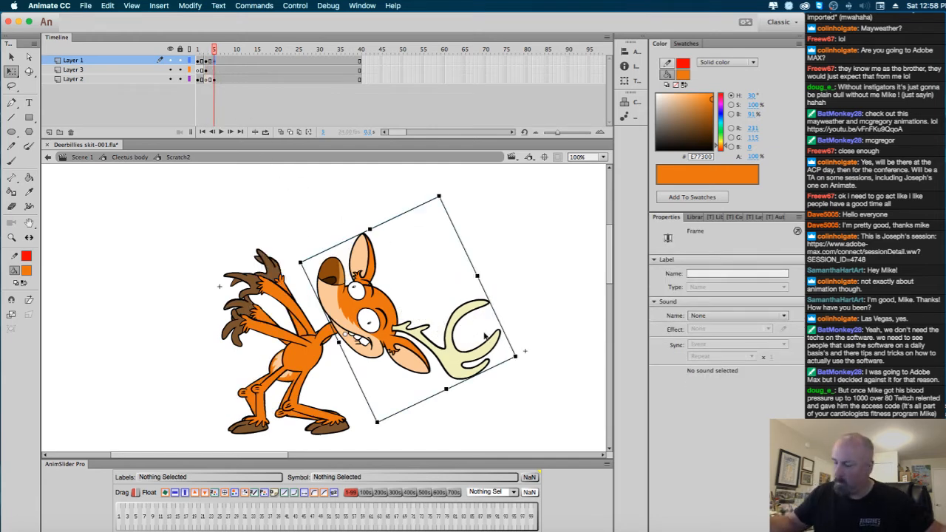
left_click(214, 72)
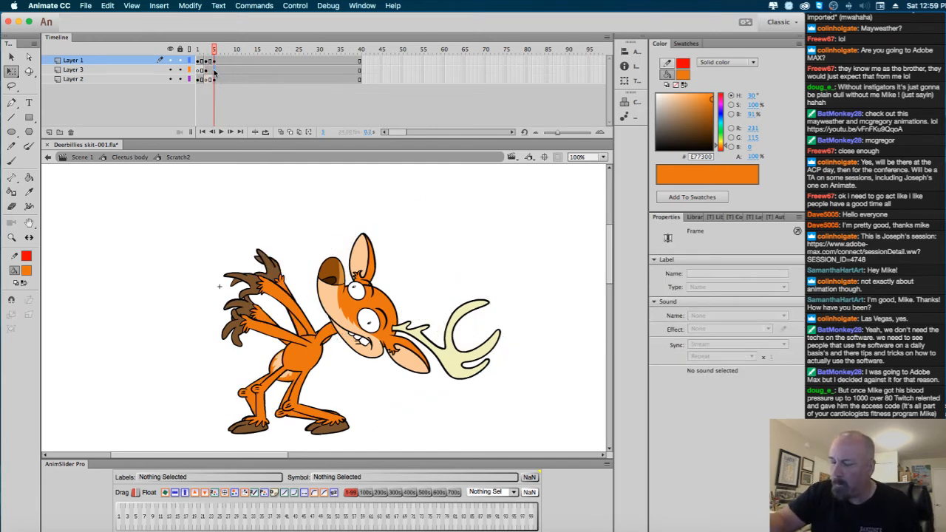
key("F7")
Move the colored body in place from frame 3 of Layer 3 to frame 3 of Layer 2, and go to Layer 2's frame 5.
left_click(208, 71)
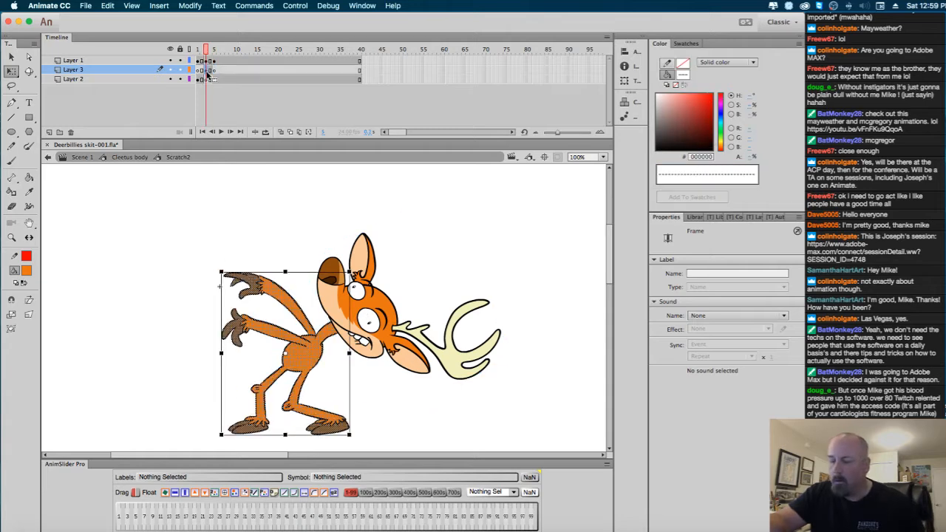
left_click(208, 79)
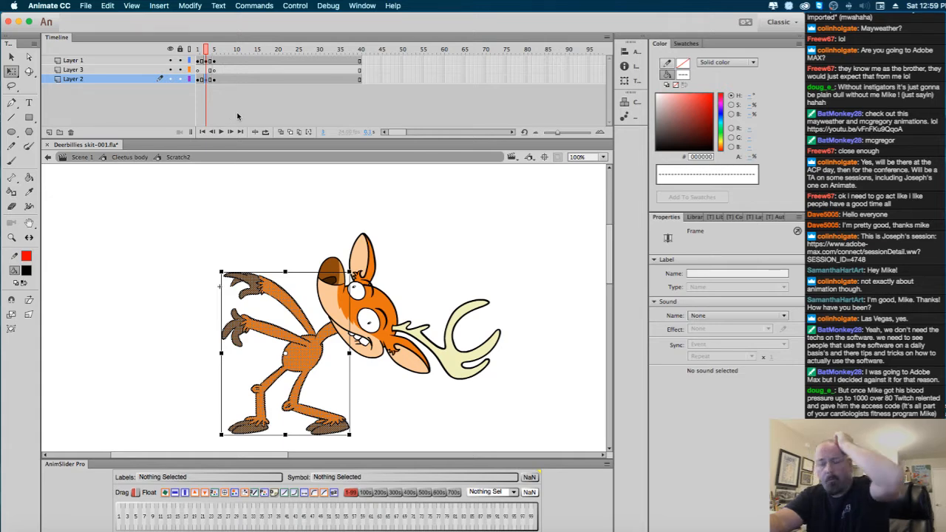
left_click(222, 79)
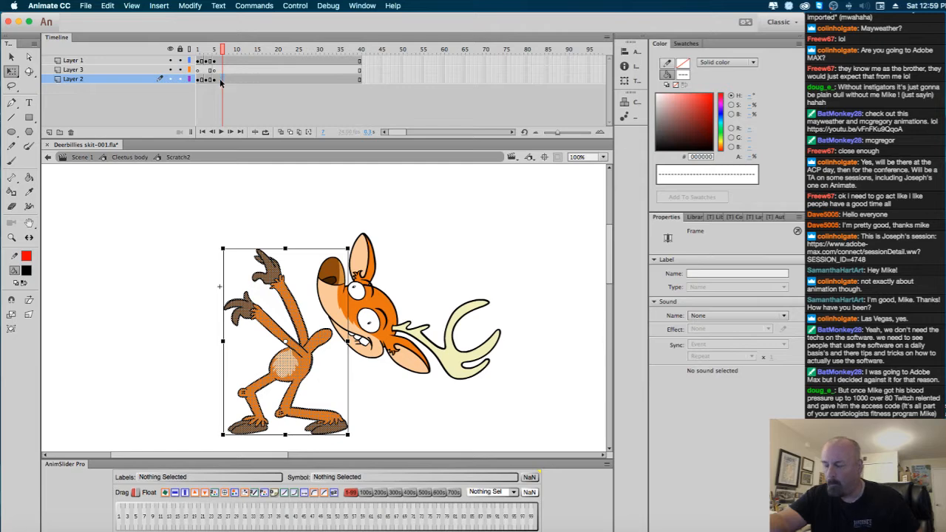
left_click(216, 81)
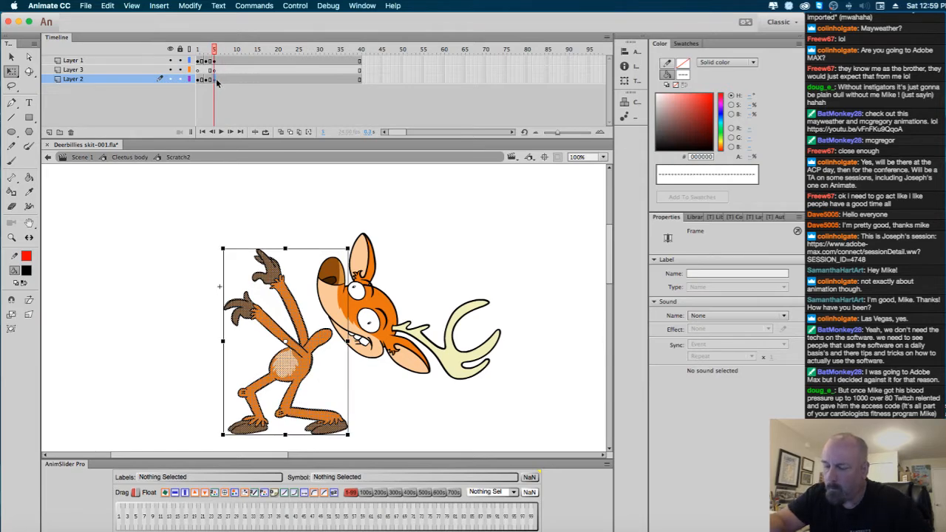
Move the crouched body keyframe on Layer 2 to frame 7 and clear the body artwork from frame 5.
left_click(221, 79)
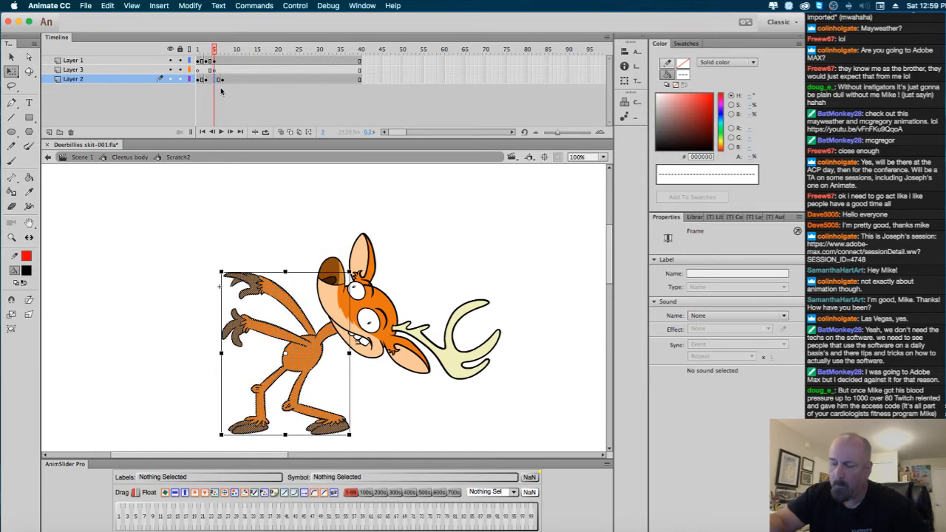
key("Delete")
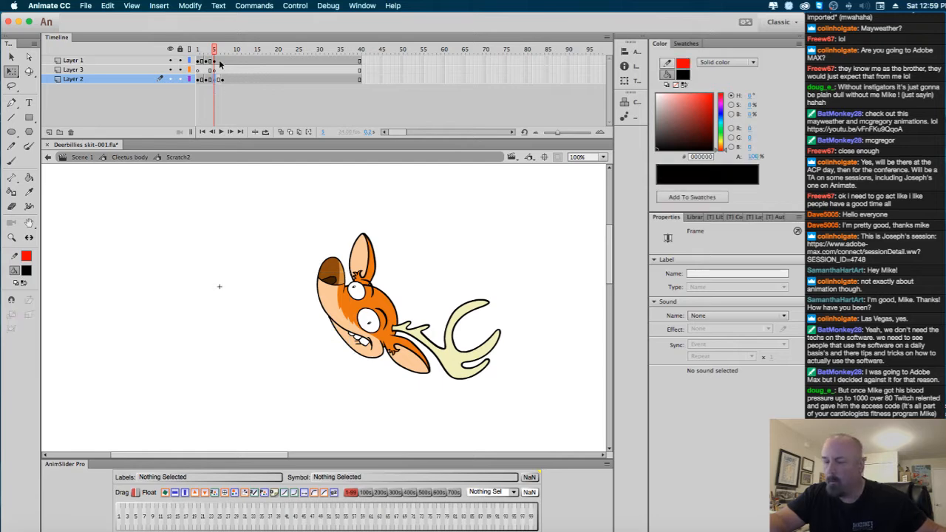
left_click(222, 61)
key("Delete")
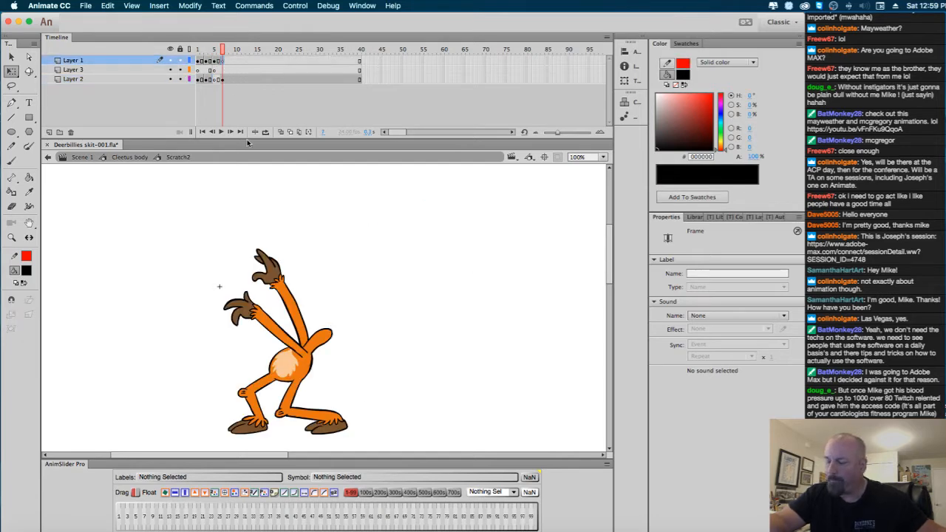
key("super+z")
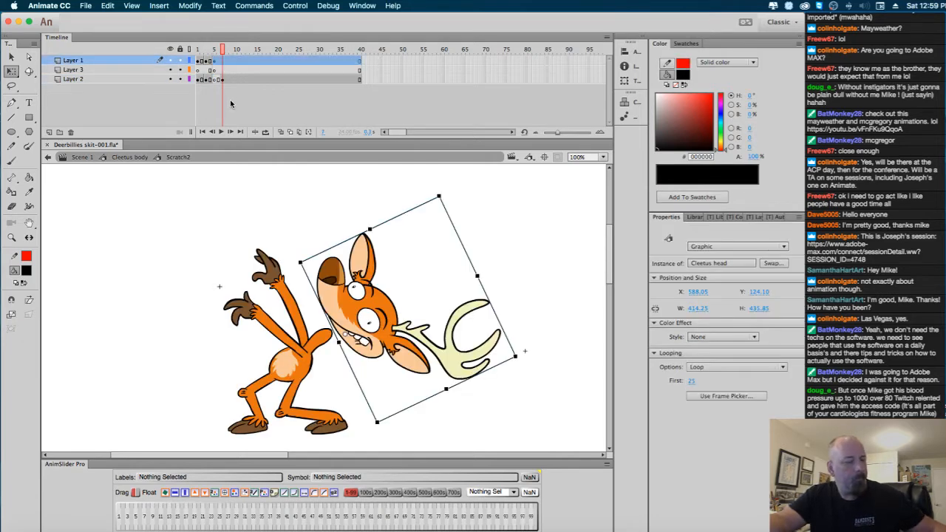
key("super+z")
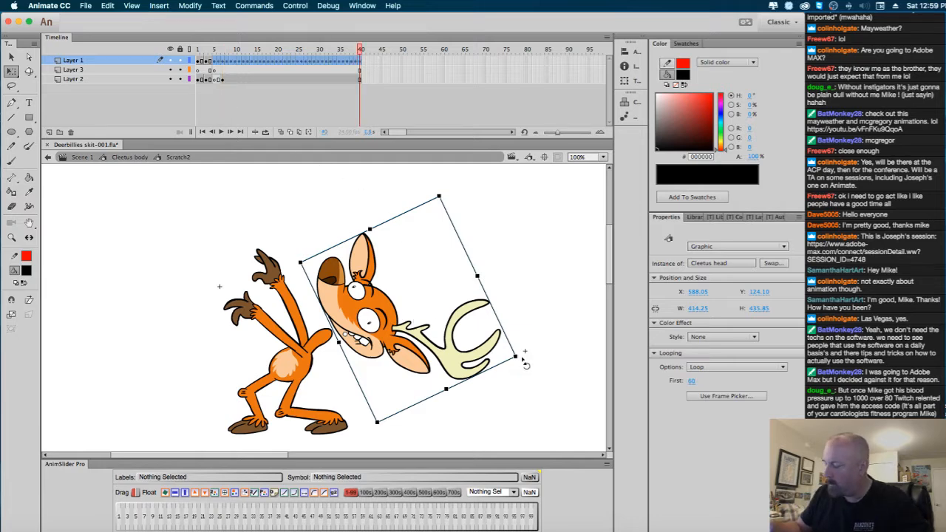
left_click_drag(524, 361, 520, 378)
left_click_drag(443, 359, 429, 365)
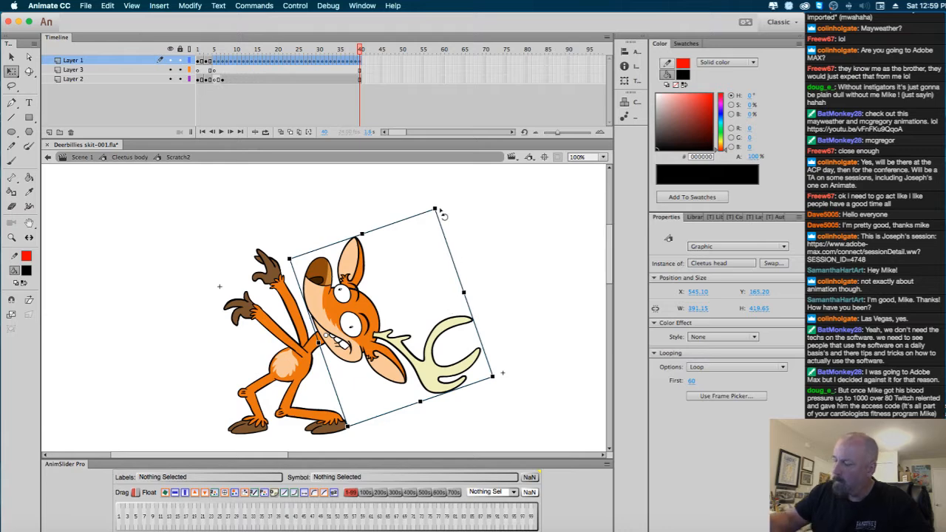
mouse_move(443, 215)
left_mouse_down()
mouse_move(447, 207)
mouse_move(444, 219)
left_mouse_up()
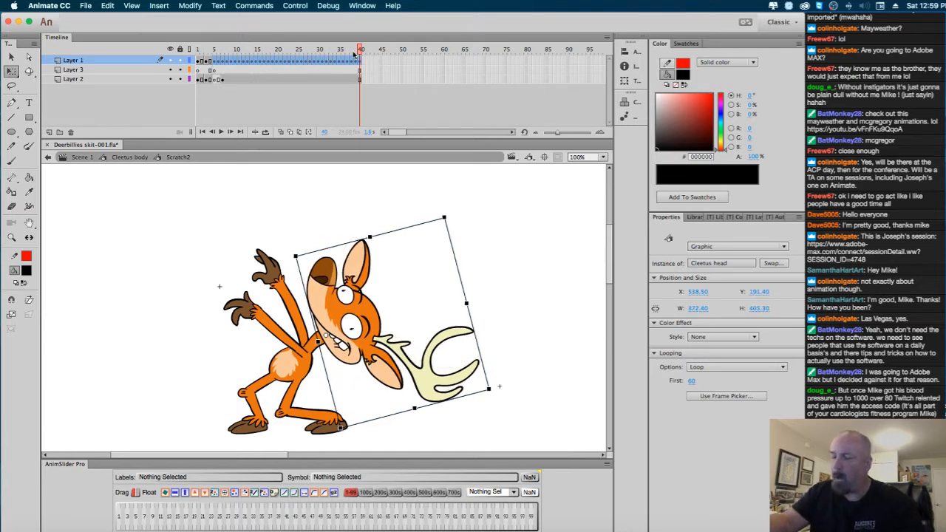
key("super+z")
key("super+z")
key("super+z")
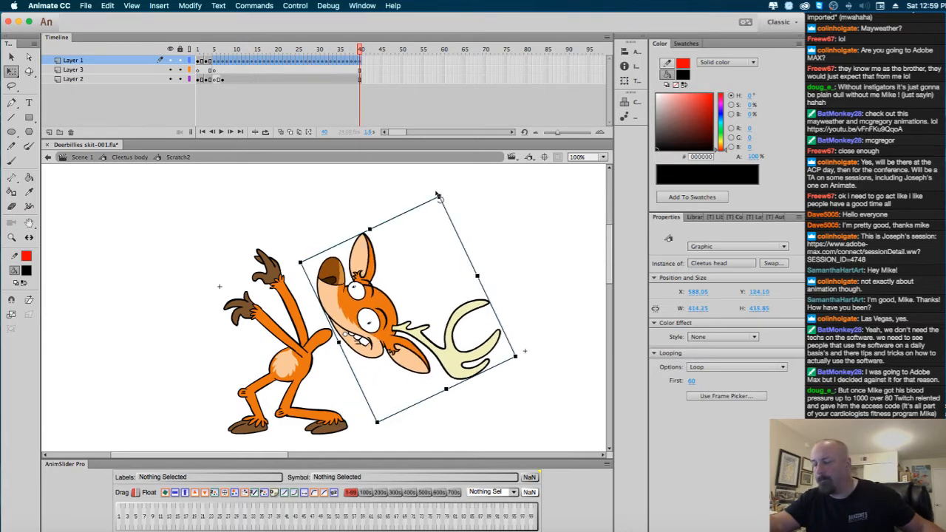
key("Return")
Add a head keyframe at frame 7 on Layer 1, rotate the head clockwise and shift it down toward the body.
left_click(219, 61)
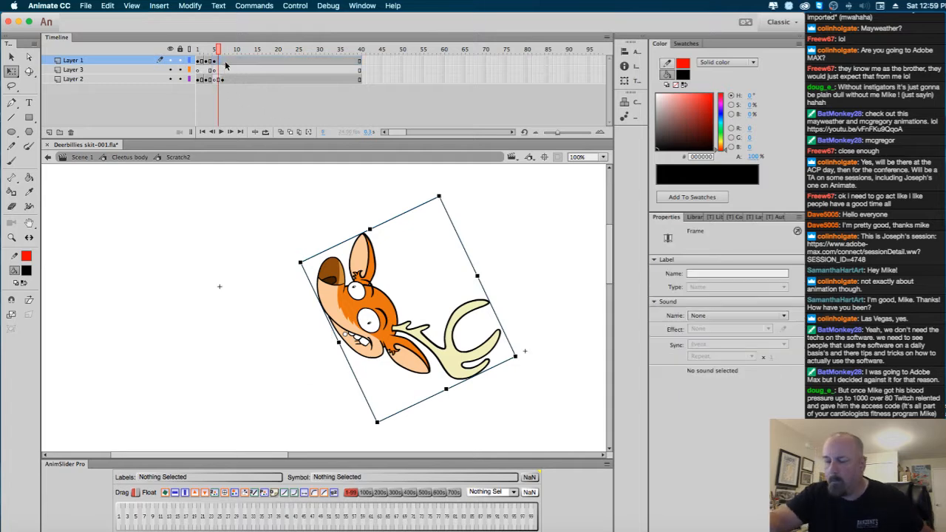
left_click(223, 61)
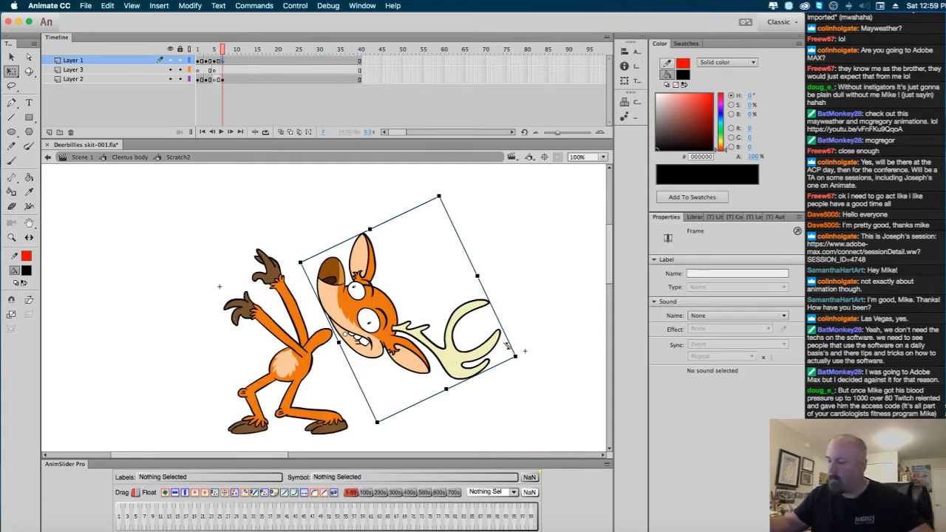
left_click_drag(521, 361, 511, 397)
left_click_drag(436, 347, 420, 354)
On frame 5 of Layer 2, set up the Brush tool with a red #FF0000 fill and enable onion skinning.
mouse_move(222, 50)
left_mouse_down()
mouse_move(197, 50)
mouse_move(224, 51)
mouse_move(215, 65)
left_mouse_up()
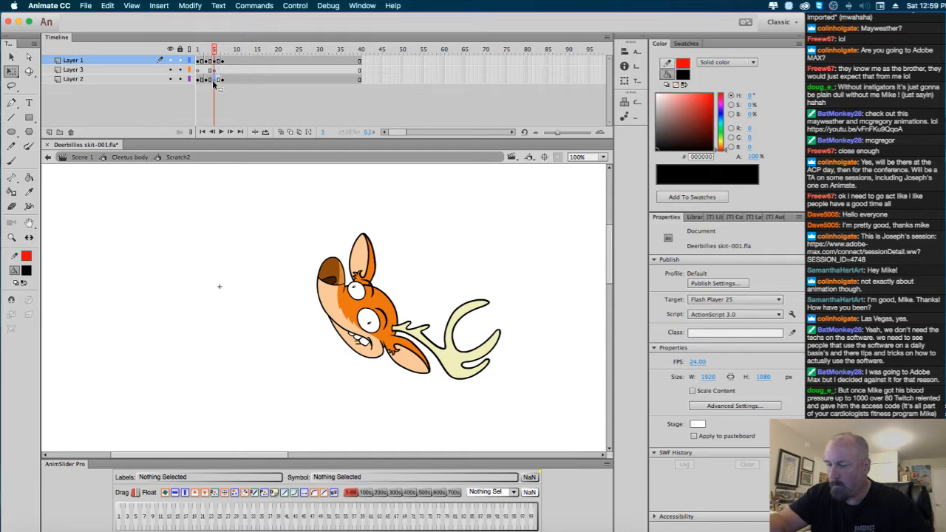
left_click(218, 72)
left_click(216, 80)
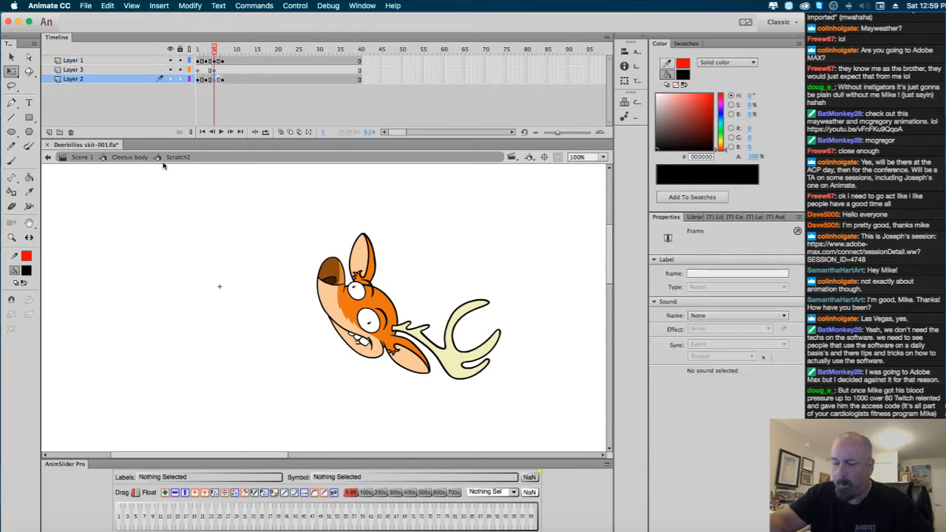
left_click(28, 271)
left_click(67, 298)
key("b")
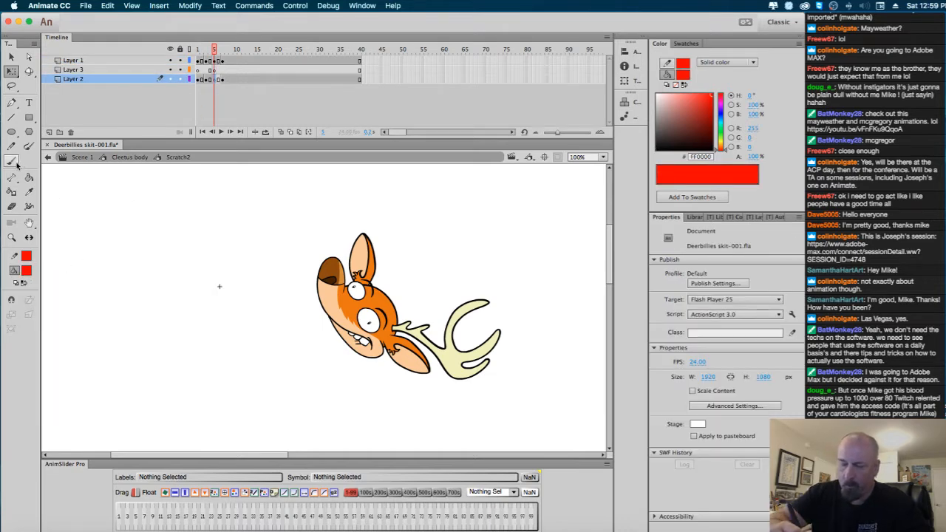
left_click(280, 132)
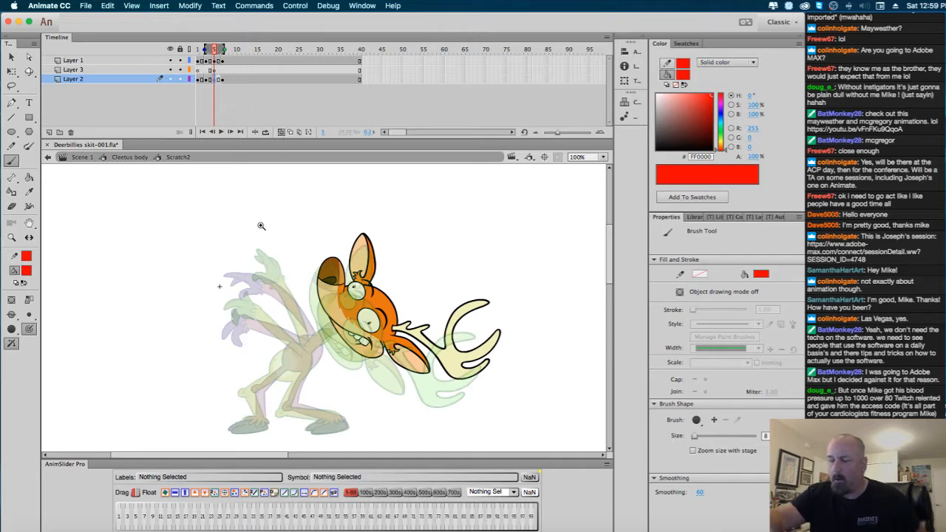
Sketch the in-between torso as a red oval, with the forward leg, round knee and furry ankle below it.
left_click(304, 325)
scroll(340, 325, "down", 5)
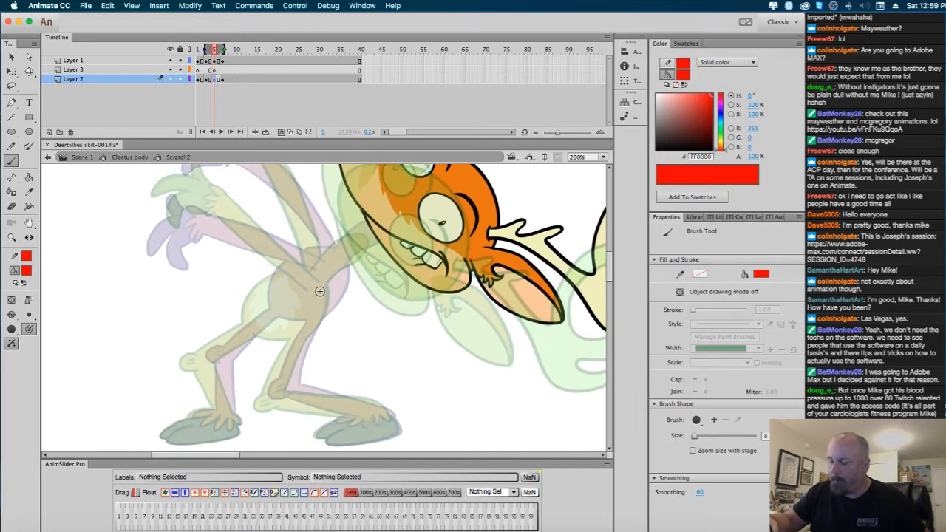
mouse_move(327, 270)
left_mouse_down()
mouse_move(258, 293)
mouse_move(332, 291)
mouse_move(295, 322)
mouse_move(334, 285)
mouse_move(325, 260)
mouse_move(303, 260)
left_mouse_up()
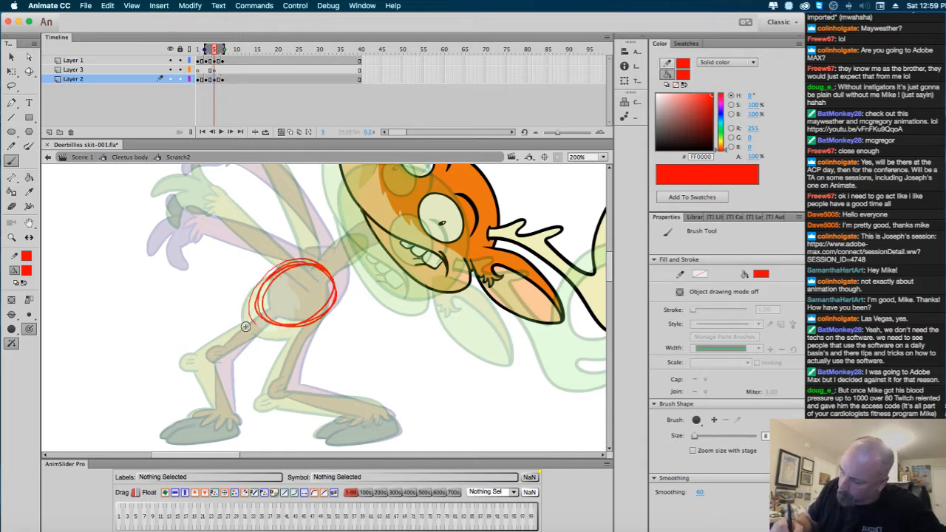
mouse_move(214, 347)
left_mouse_down()
mouse_move(209, 358)
mouse_move(213, 349)
left_mouse_up()
left_click_drag(212, 349, 265, 325)
left_click_drag(209, 369, 214, 408)
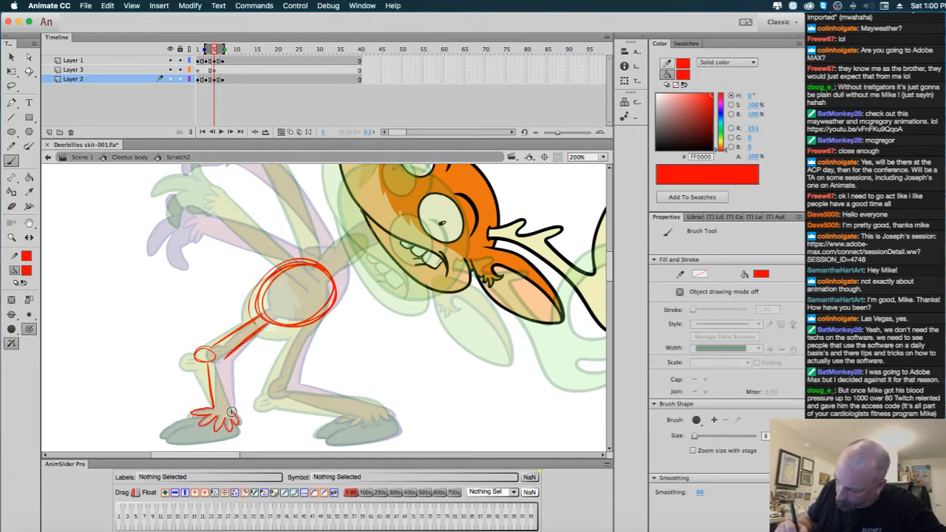
left_click_drag(232, 411, 224, 356)
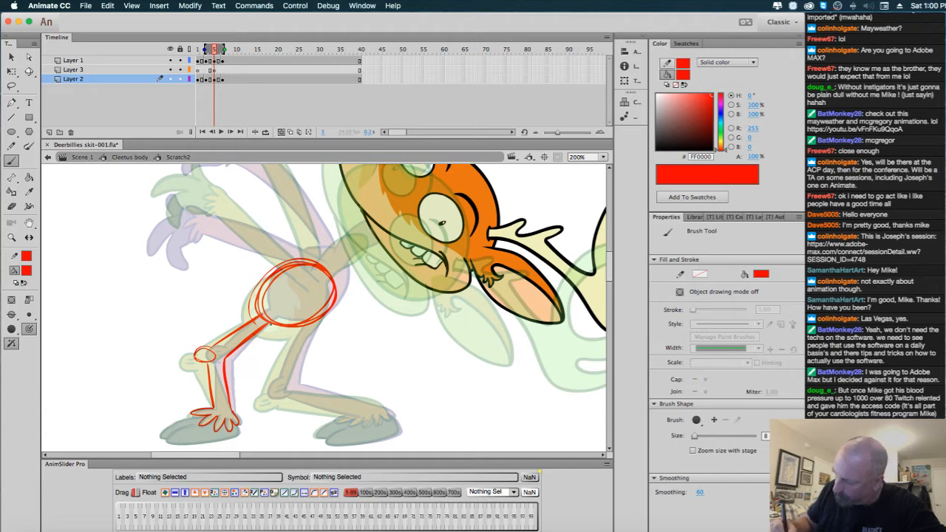
Sketch the rear leg in red between the onion-skinned poses, including its bent knee, furry ankle and hoof.
mouse_move(269, 324)
left_mouse_down()
mouse_move(308, 330)
mouse_move(268, 403)
left_mouse_up()
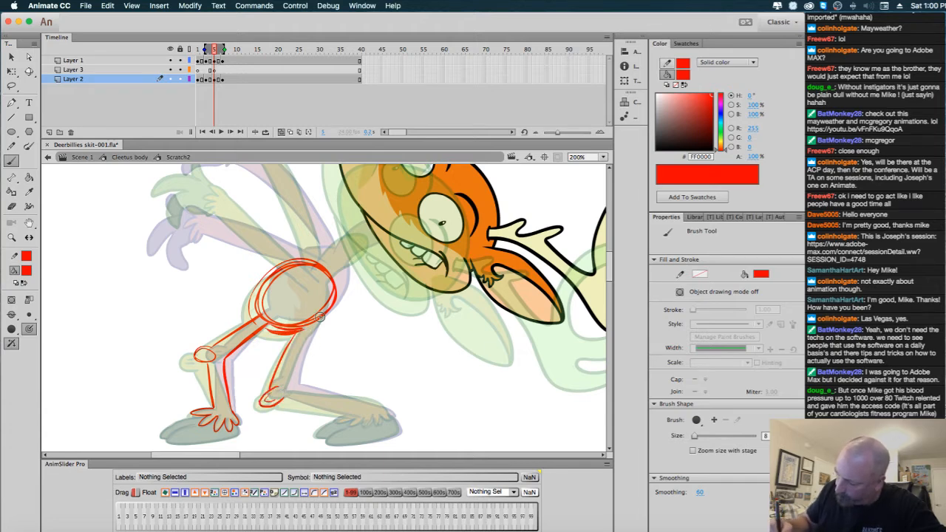
left_click_drag(319, 317, 294, 393)
mouse_move(379, 411)
left_mouse_down()
mouse_move(304, 413)
mouse_move(340, 420)
mouse_move(278, 404)
mouse_move(349, 417)
left_mouse_up()
key("ctrl+z")
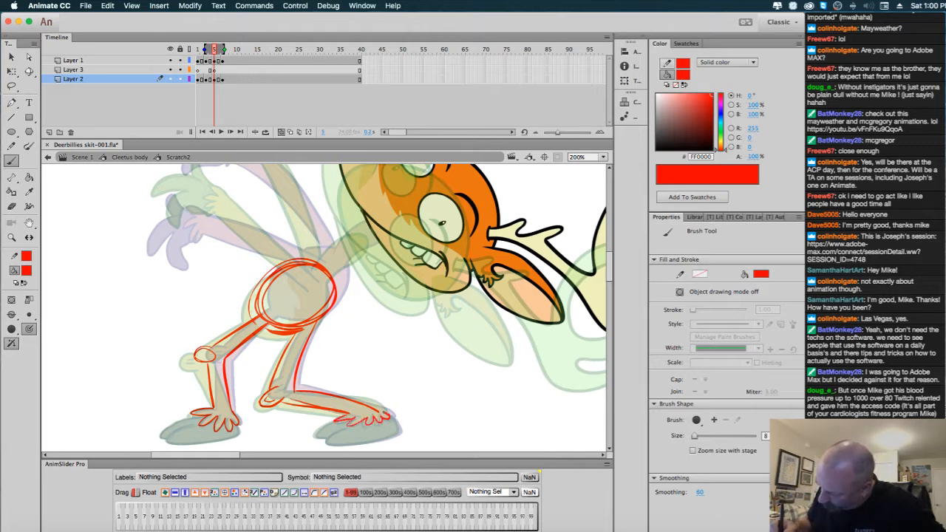
mouse_move(319, 434)
left_mouse_down()
mouse_move(358, 445)
mouse_move(386, 417)
left_mouse_up()
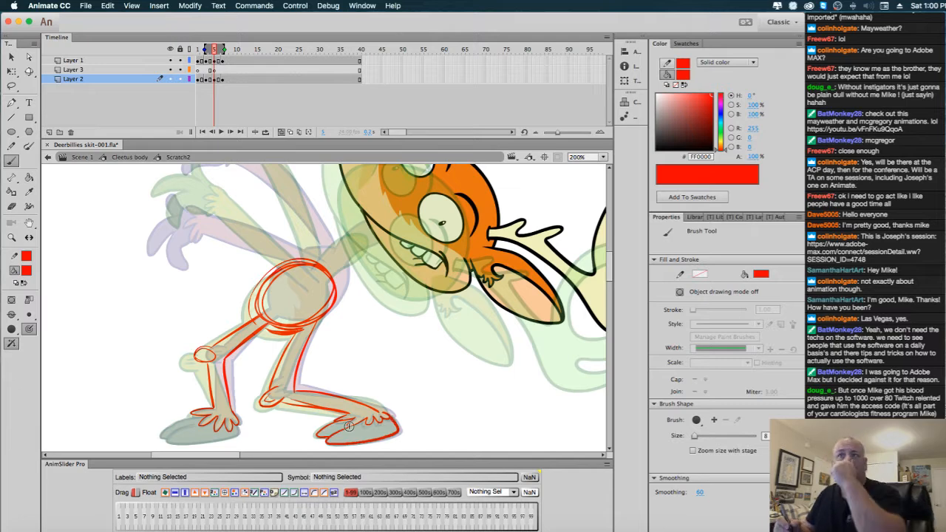
Sketch the lower hand with its fingers, the arm reaching to the shoulder, and the neck in red.
left_click_drag(377, 283, 167, 237)
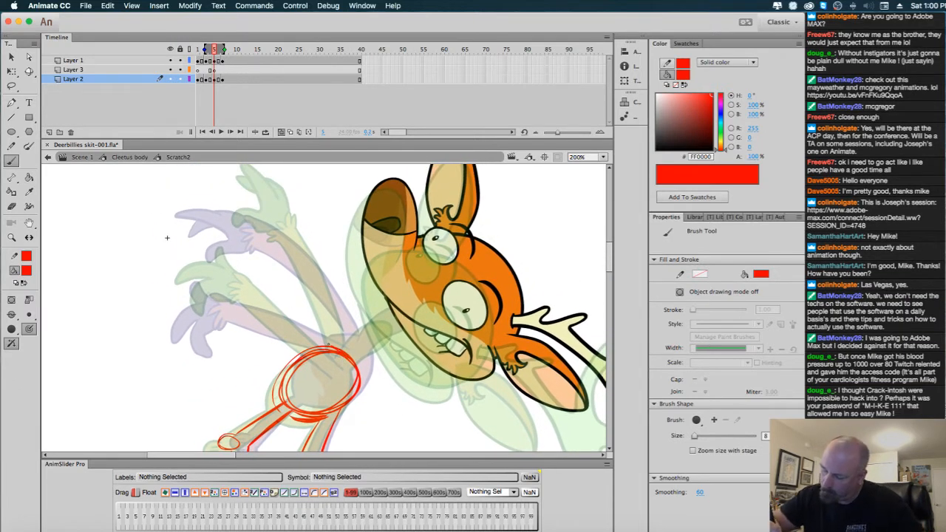
mouse_move(329, 344)
left_mouse_down()
mouse_move(235, 287)
mouse_move(228, 299)
mouse_move(212, 280)
mouse_move(229, 285)
mouse_move(176, 299)
mouse_move(201, 296)
left_mouse_up()
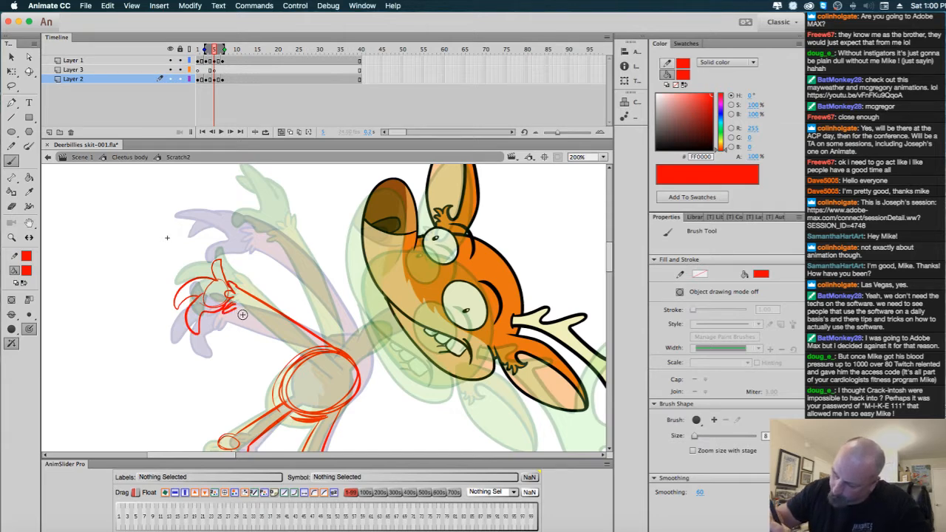
left_click_drag(268, 326, 328, 355)
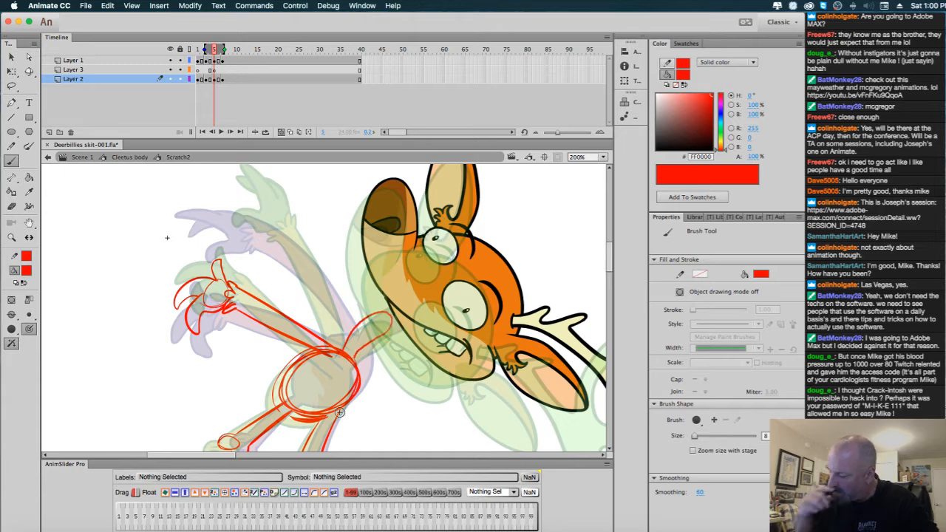
Sketch the upper hand, its furry wrist and the arm down to the shoulder in red between the onion-skinned poses.
mouse_move(271, 219)
left_mouse_down()
mouse_move(247, 223)
mouse_move(264, 206)
left_mouse_up()
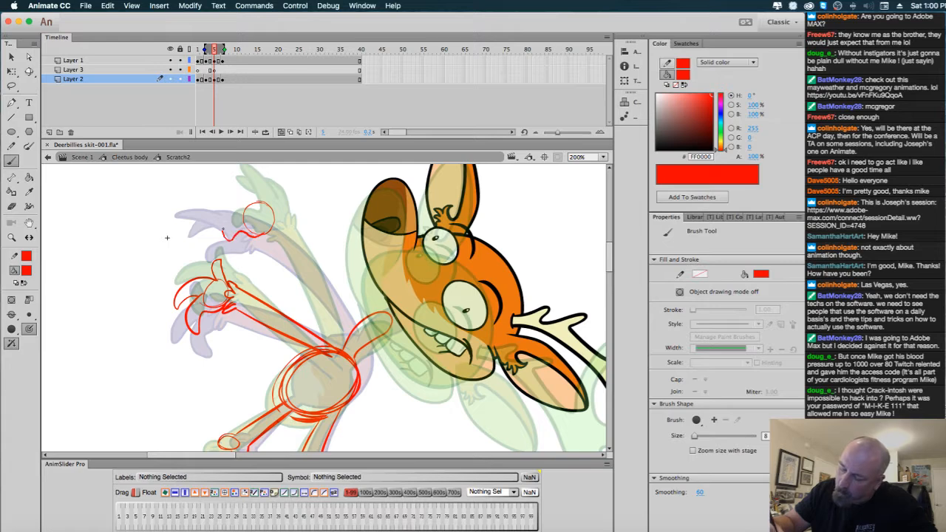
left_click_drag(223, 231, 240, 220)
left_click_drag(331, 230, 330, 270)
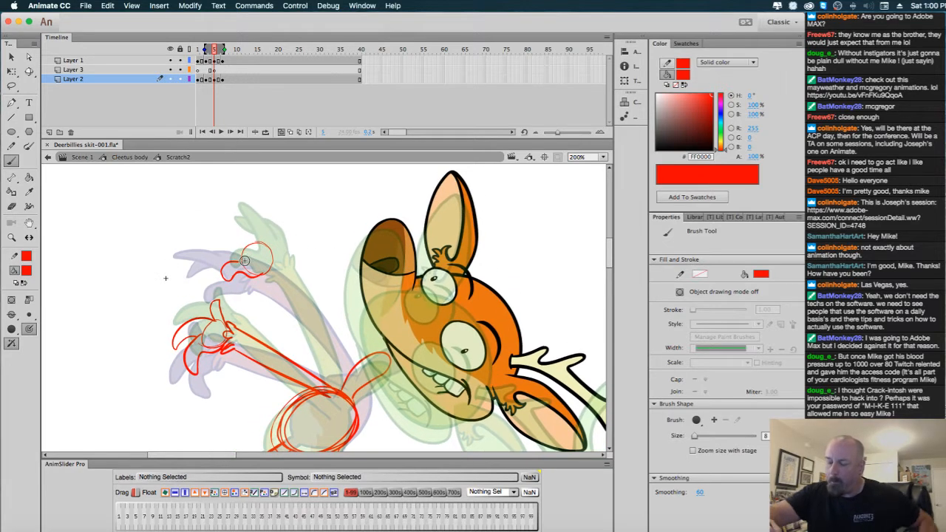
mouse_move(245, 260)
left_mouse_down()
mouse_move(202, 230)
mouse_move(243, 232)
mouse_move(258, 251)
mouse_move(226, 244)
mouse_move(247, 240)
mouse_move(236, 230)
mouse_move(248, 229)
mouse_move(269, 273)
left_mouse_up()
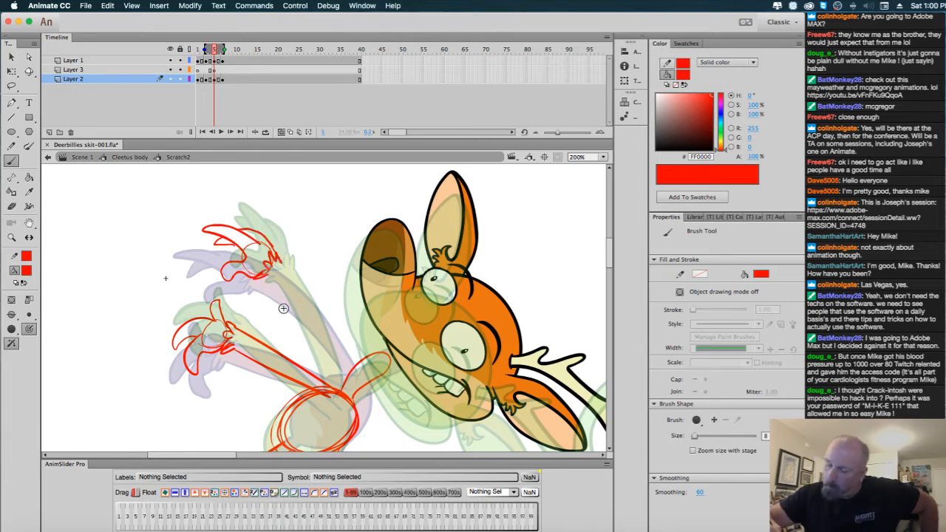
left_click_drag(270, 278, 330, 372)
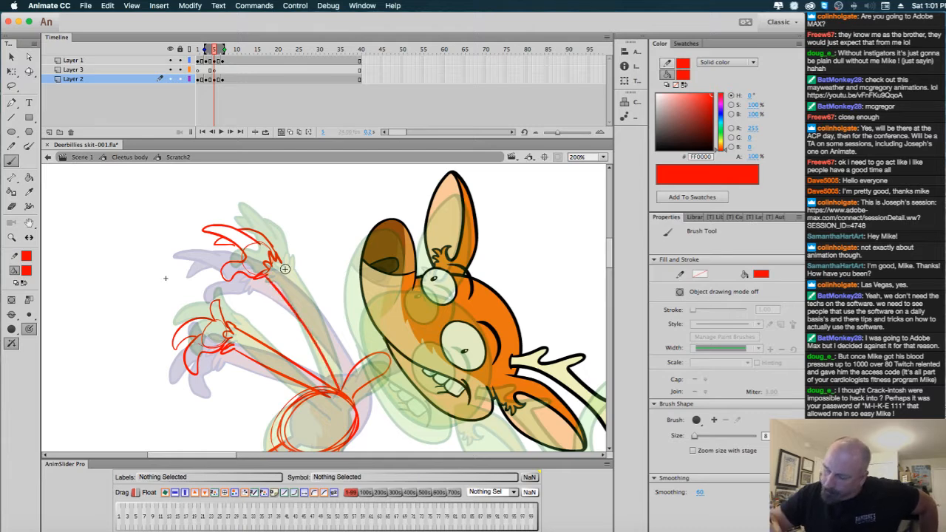
left_click_drag(286, 269, 343, 363)
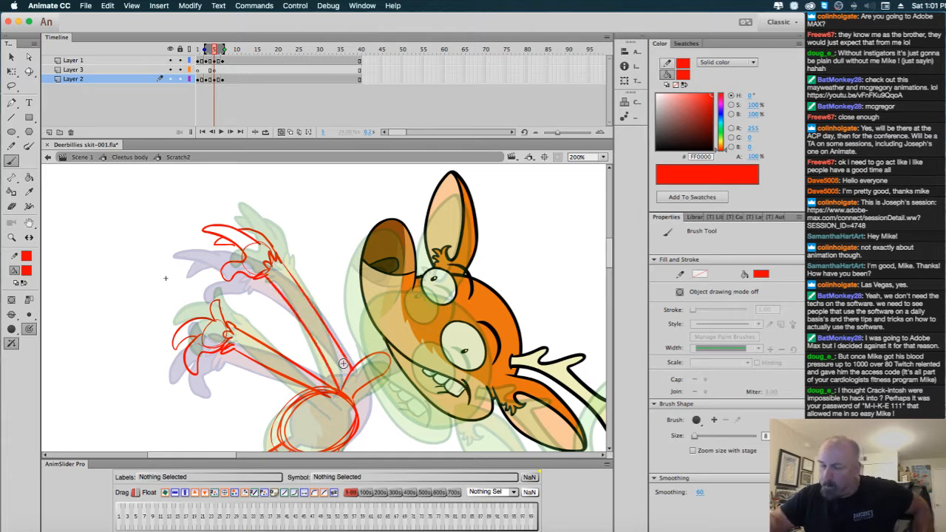
On frame 5 of Layer 3, ink the lower hand, its arm and the neck in black #000000 over the red sketch.
left_click(214, 70)
left_click(27, 274)
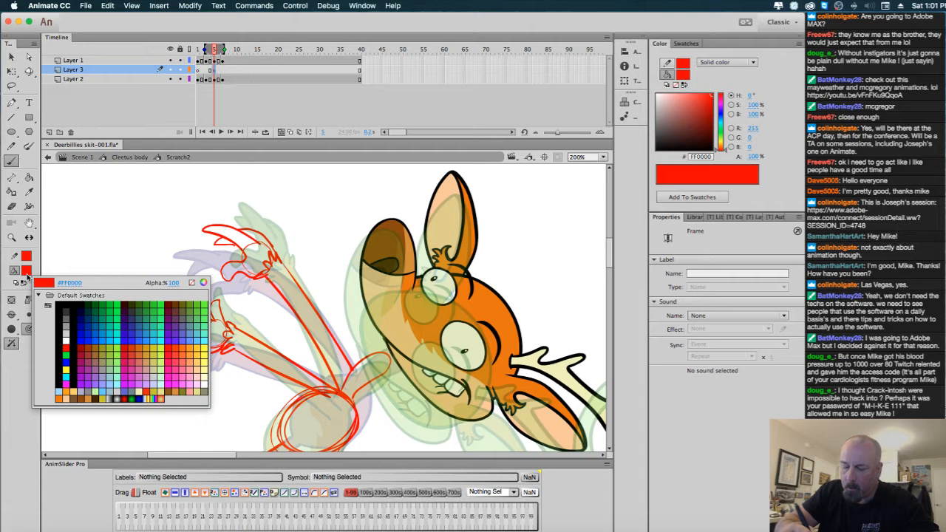
left_click(68, 304)
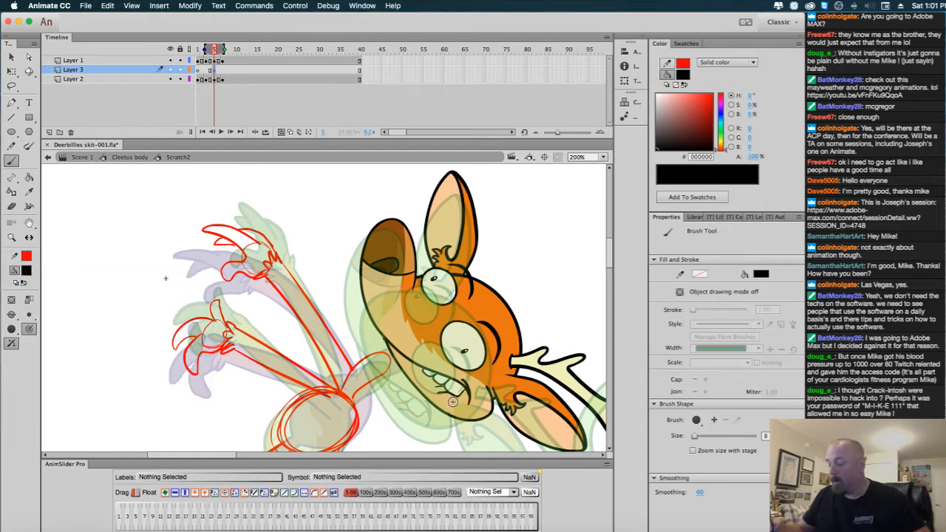
left_click_drag(490, 374, 500, 334)
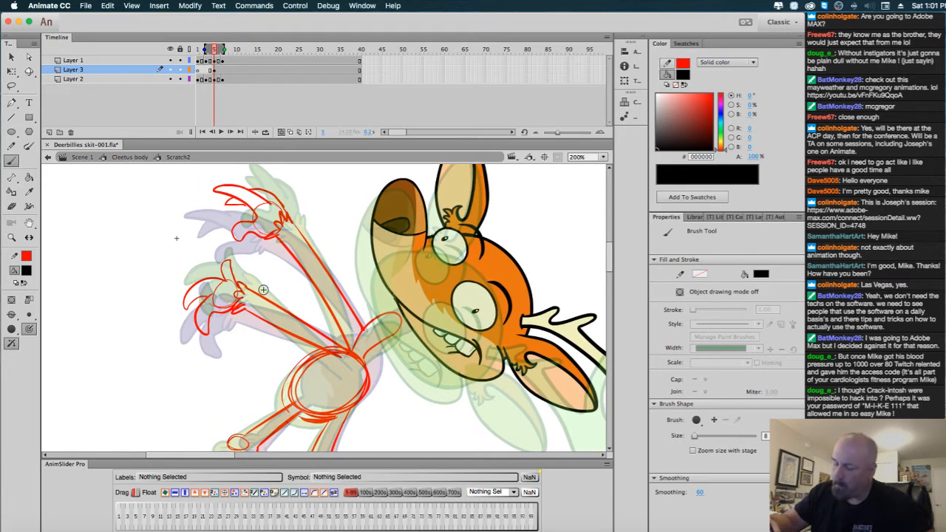
left_click_drag(224, 282, 223, 262)
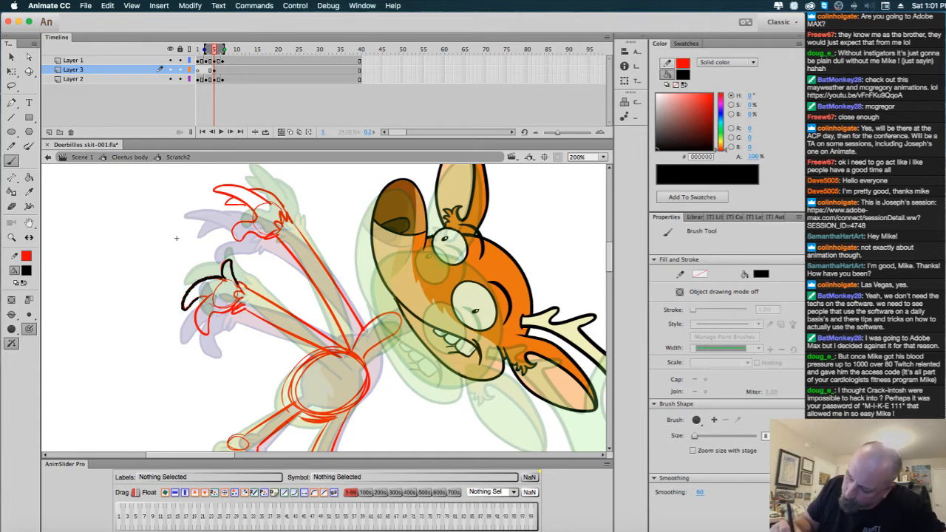
left_click_drag(197, 305, 204, 337)
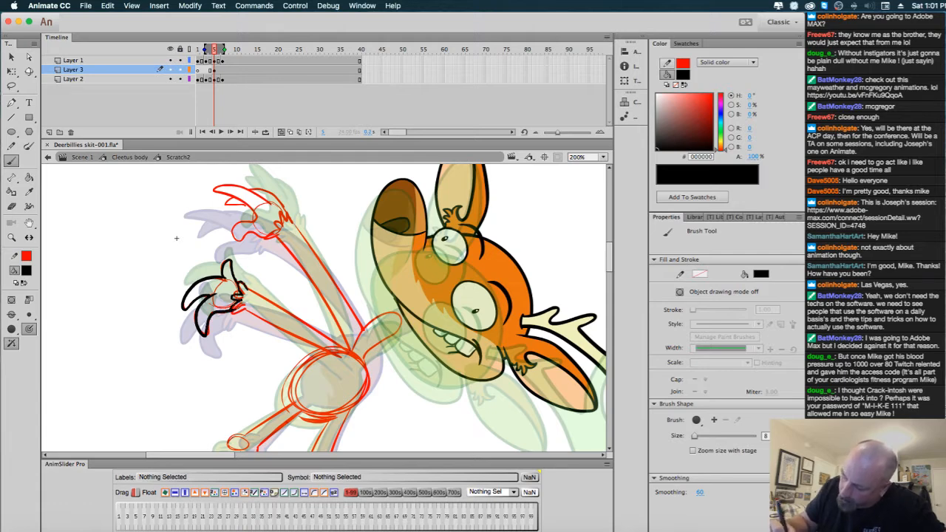
left_click_drag(275, 303, 352, 352)
left_click_drag(244, 308, 340, 359)
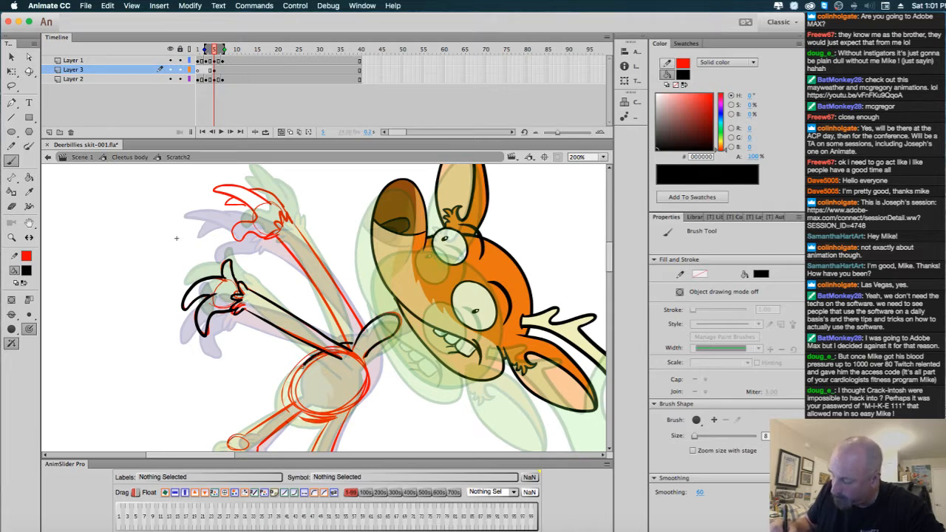
Ink the torso outline and the upper arm with its furry wrist and hand in black over the red sketch.
mouse_move(303, 364)
left_mouse_down()
mouse_move(311, 410)
mouse_move(365, 359)
left_mouse_up()
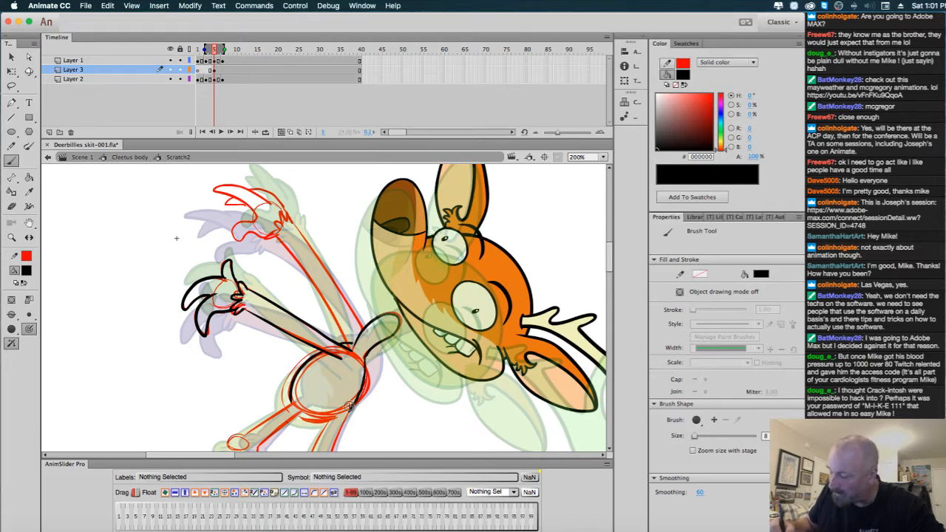
left_click_drag(327, 319, 290, 257)
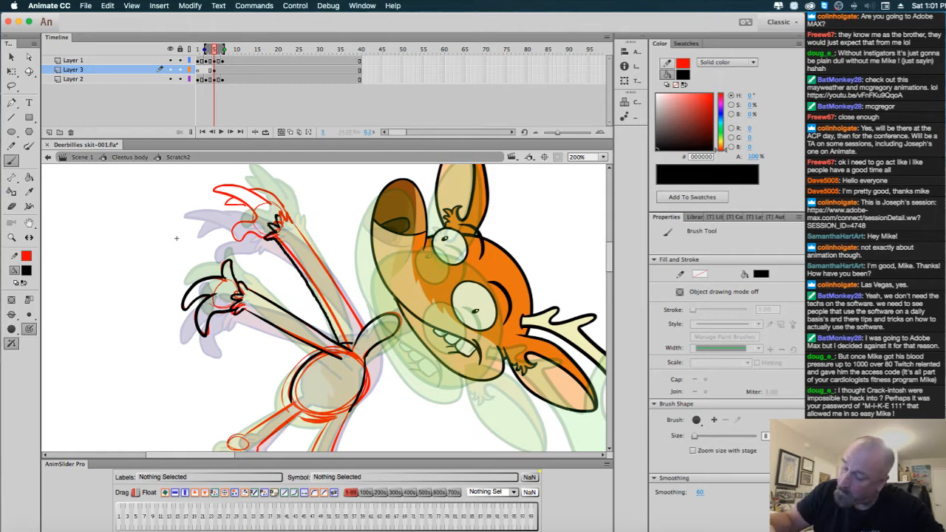
left_click_drag(288, 220, 345, 310)
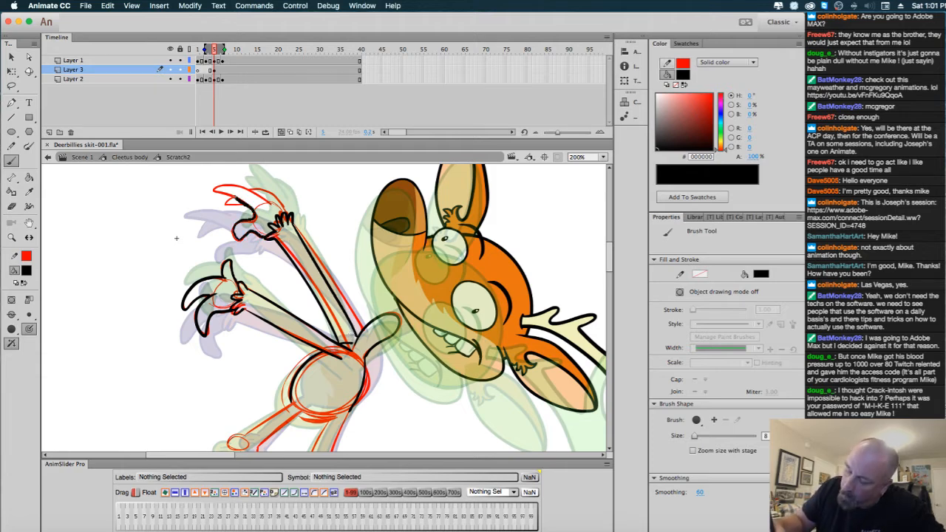
left_click_drag(285, 212, 221, 205)
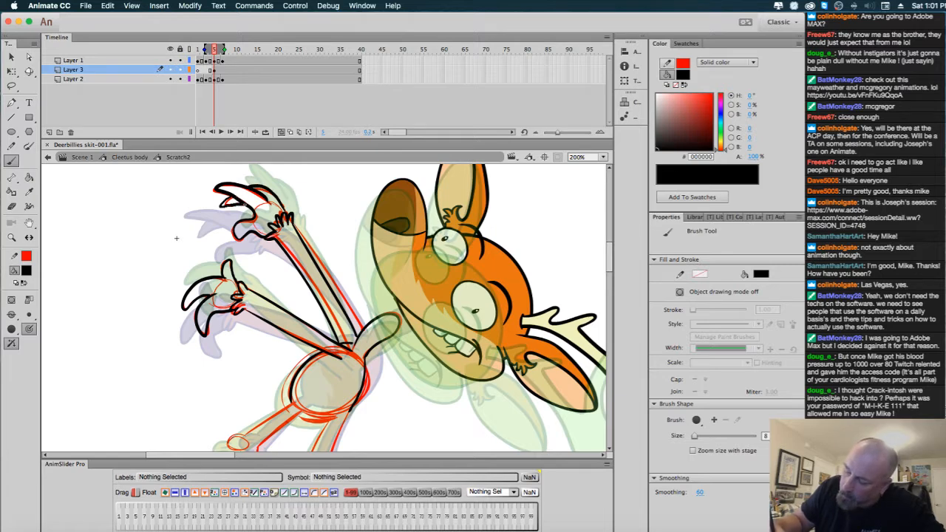
Ink the left-hand leg with its knee, furry ankle and the underside of the belly in black.
scroll(444, 288, "down", 5)
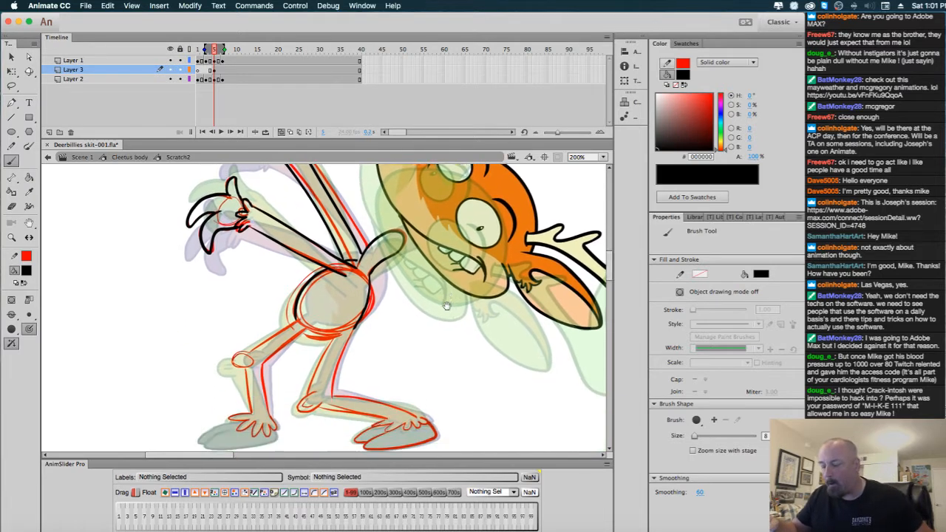
left_click_drag(289, 296, 239, 341)
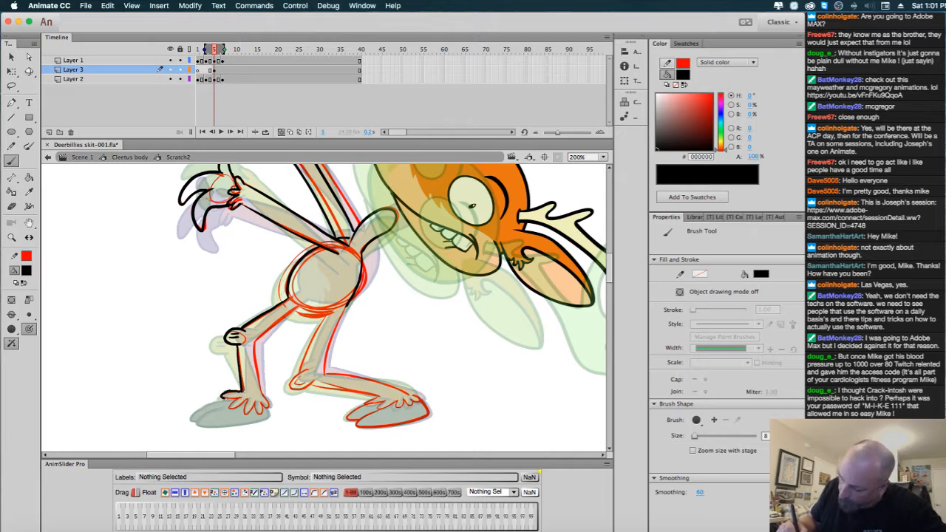
left_click_drag(239, 402, 232, 408)
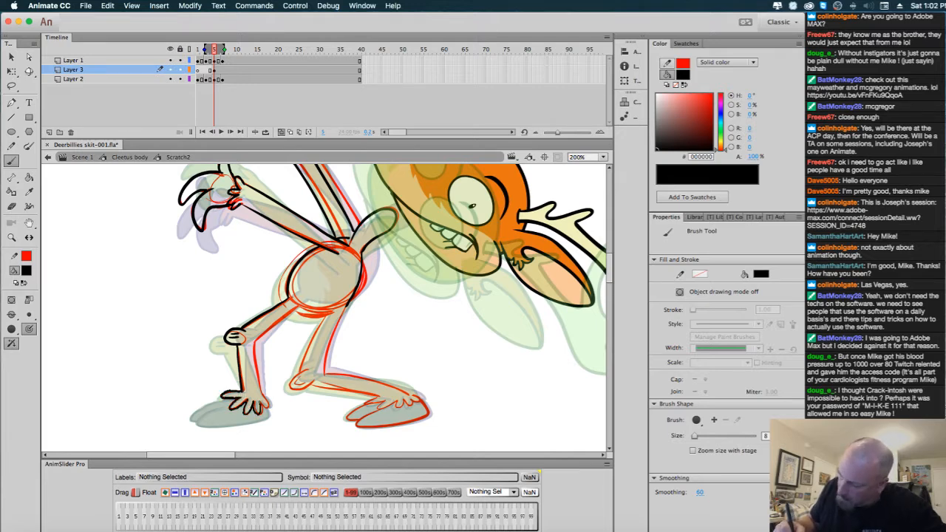
left_click_drag(259, 386, 263, 330)
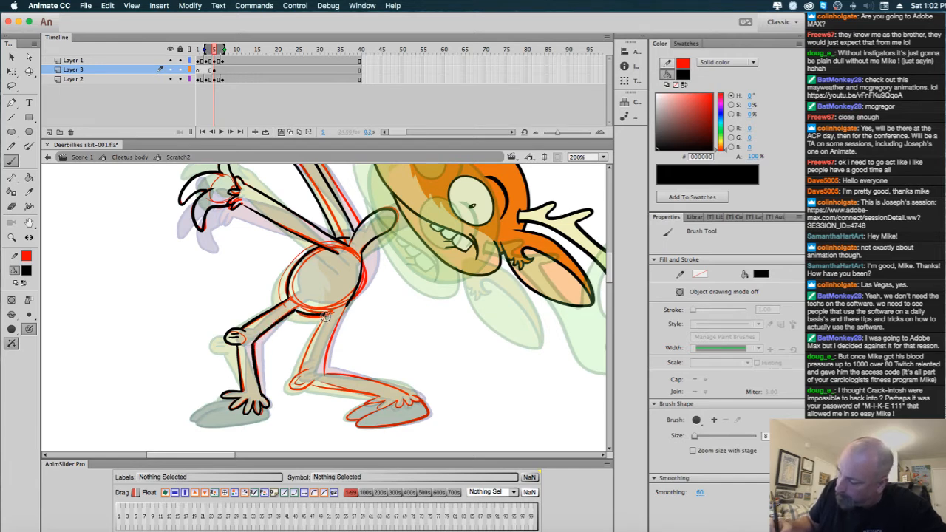
Ink the right-hand leg with its knee and furry ankle in black, and outline the hooves of both feet.
left_click_drag(307, 345, 305, 378)
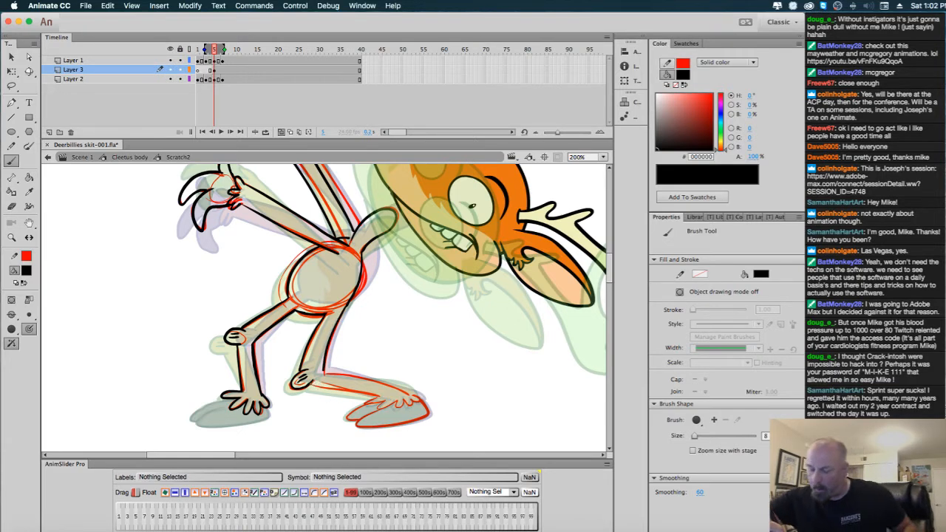
left_click_drag(315, 384, 377, 399)
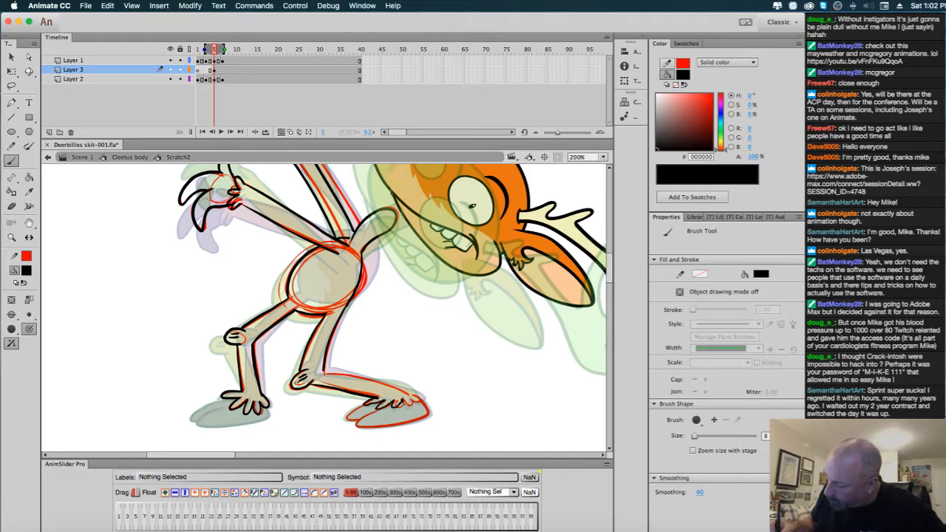
left_click_drag(414, 394, 405, 401)
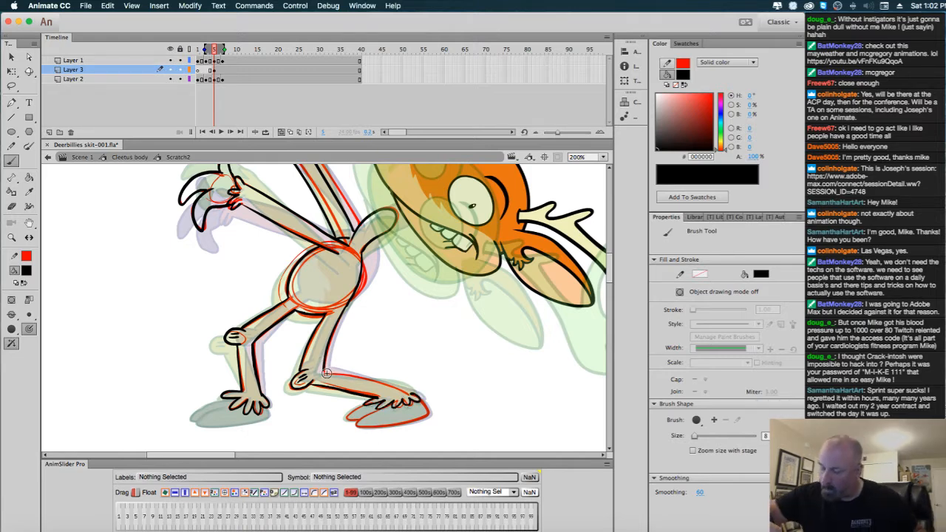
left_click_drag(324, 372, 344, 374)
mouse_move(411, 393)
left_mouse_down()
mouse_move(370, 425)
mouse_move(353, 424)
left_mouse_up()
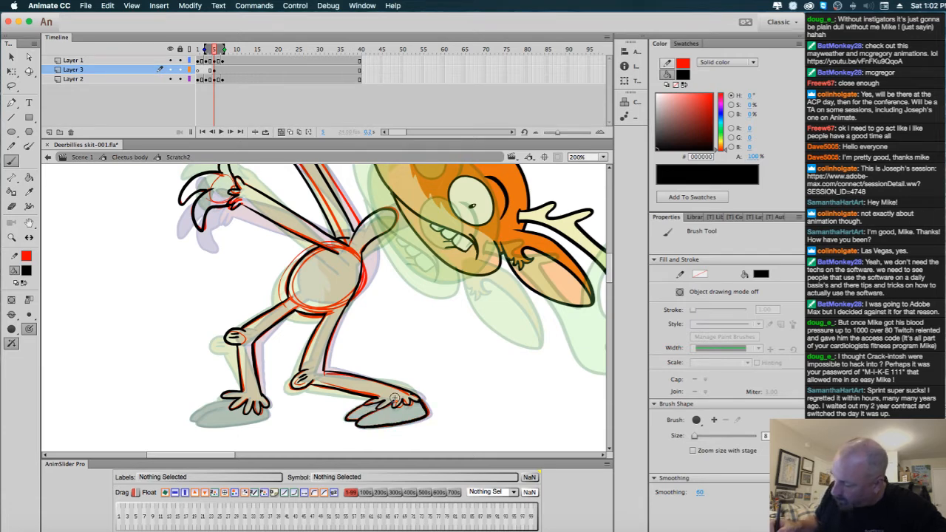
mouse_move(193, 412)
left_mouse_down()
mouse_move(226, 408)
mouse_move(207, 426)
mouse_move(268, 412)
left_mouse_up()
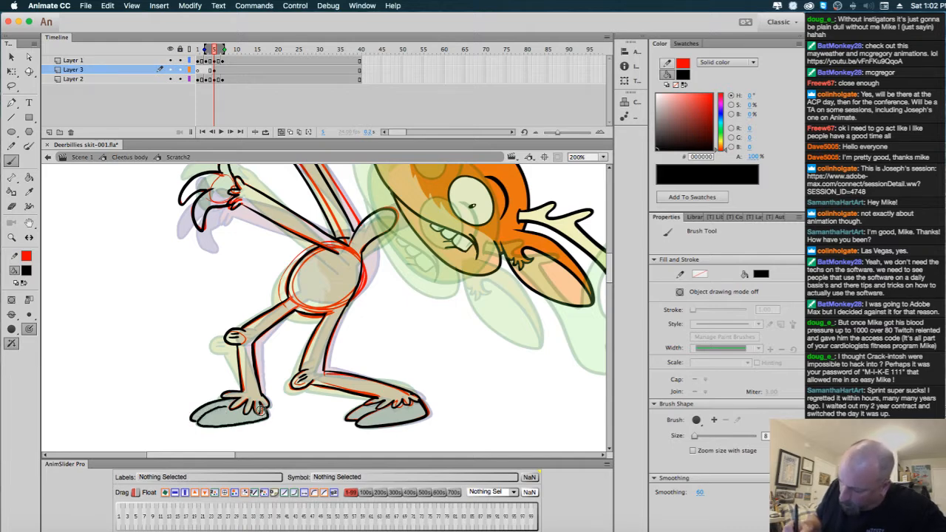
Delete the red rough sketch from frame 5 of Layer 2.
left_click(212, 79)
key("Delete")
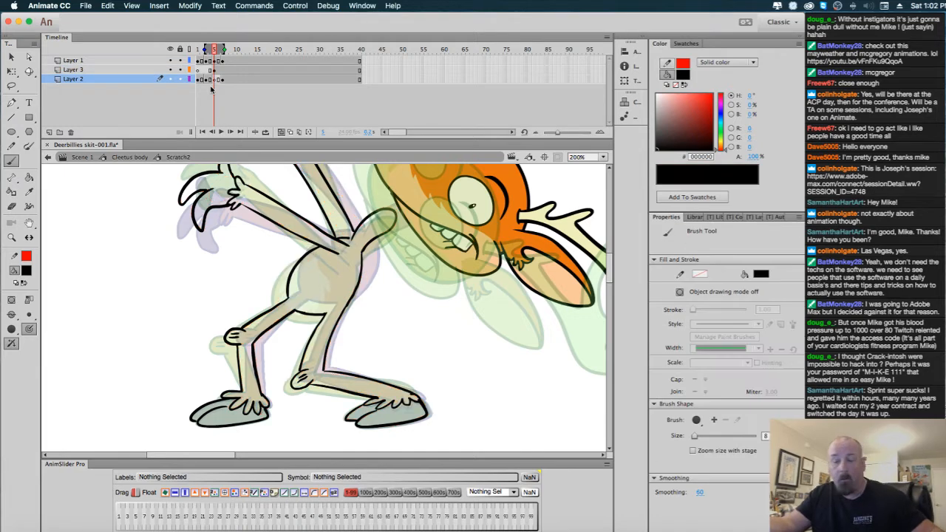
scroll(367, 238, "up", 5)
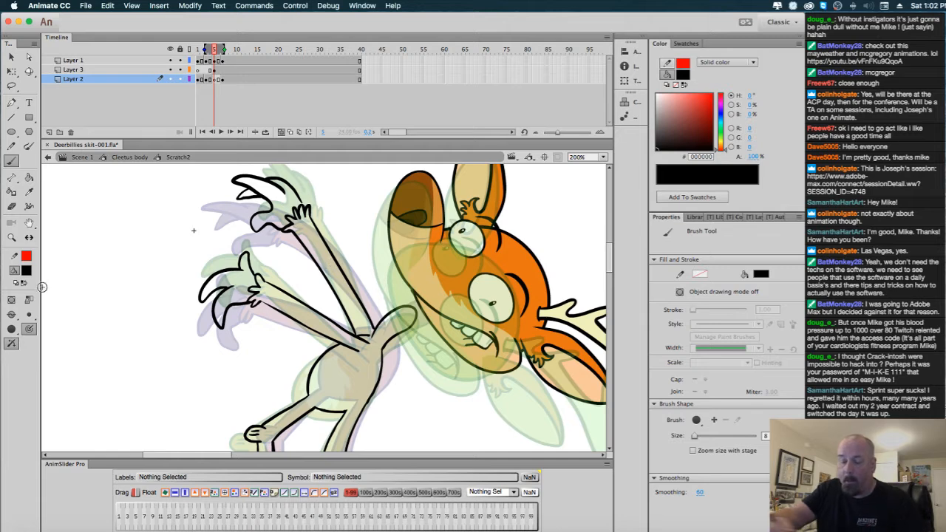
Fill the torso, neck, arms and legs on frame 5 of Layer 3 with orange #E77300 using the Paint Bucket.
left_click(26, 270)
left_click(60, 398)
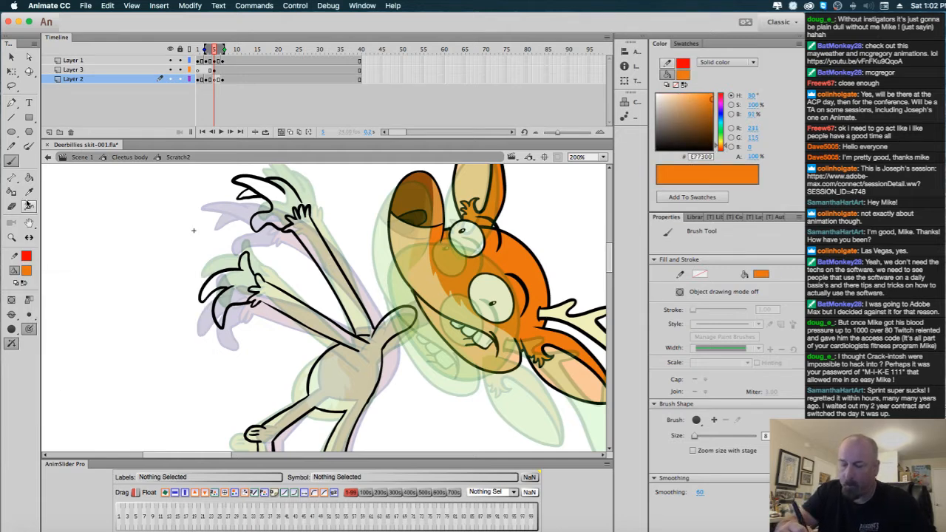
left_click(29, 178)
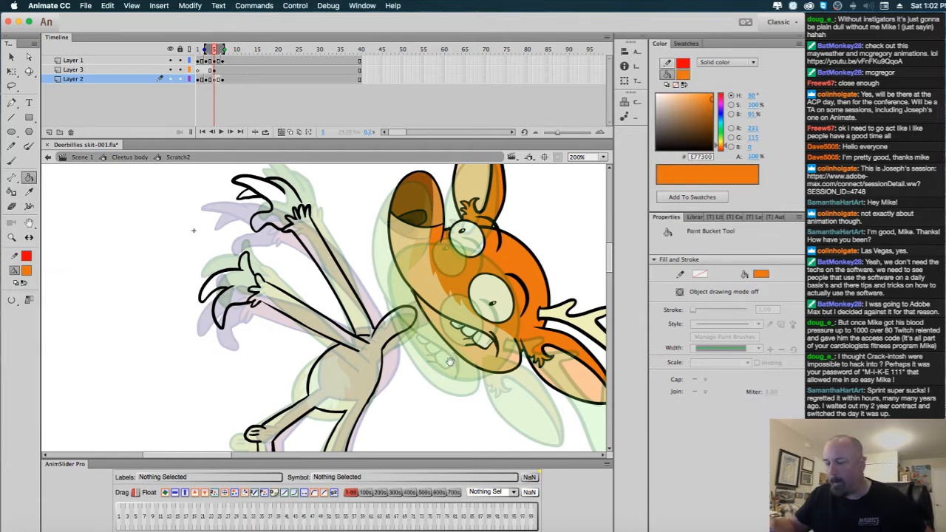
scroll(449, 373, "down", 4)
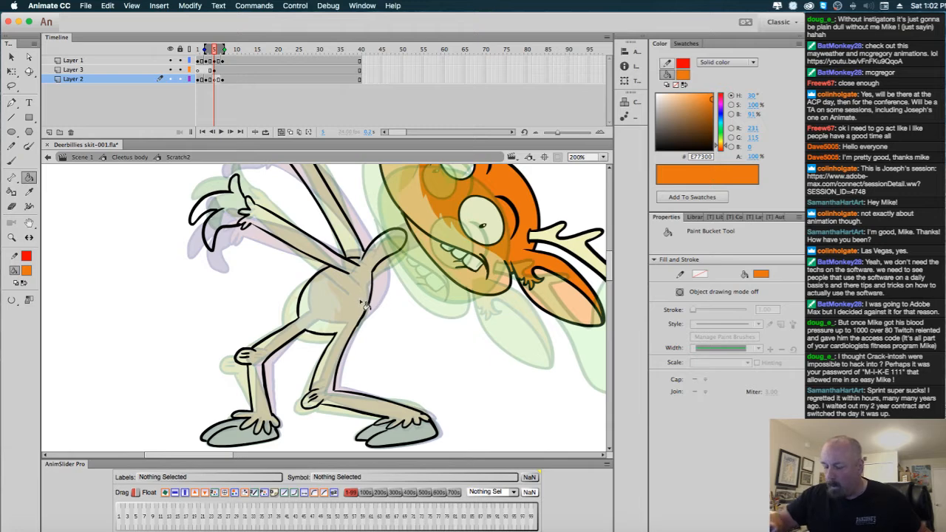
key("super+1")
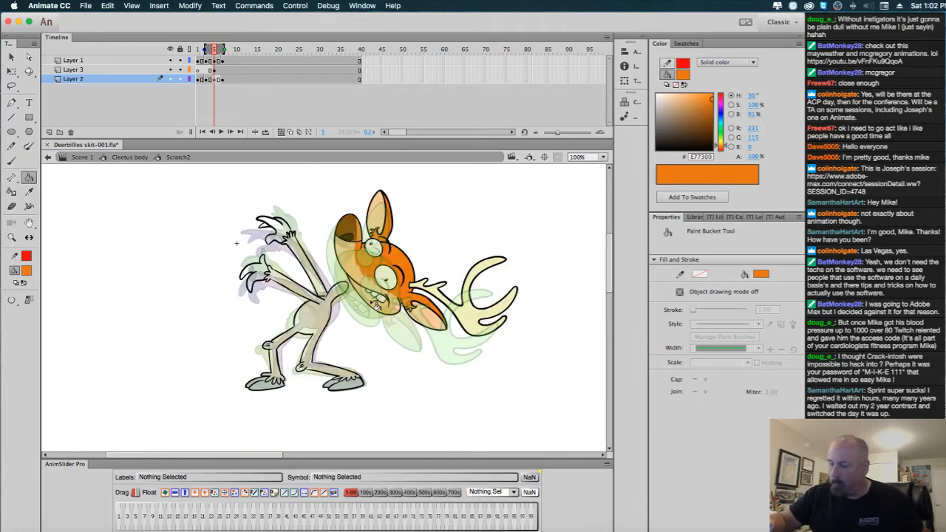
left_click(215, 72)
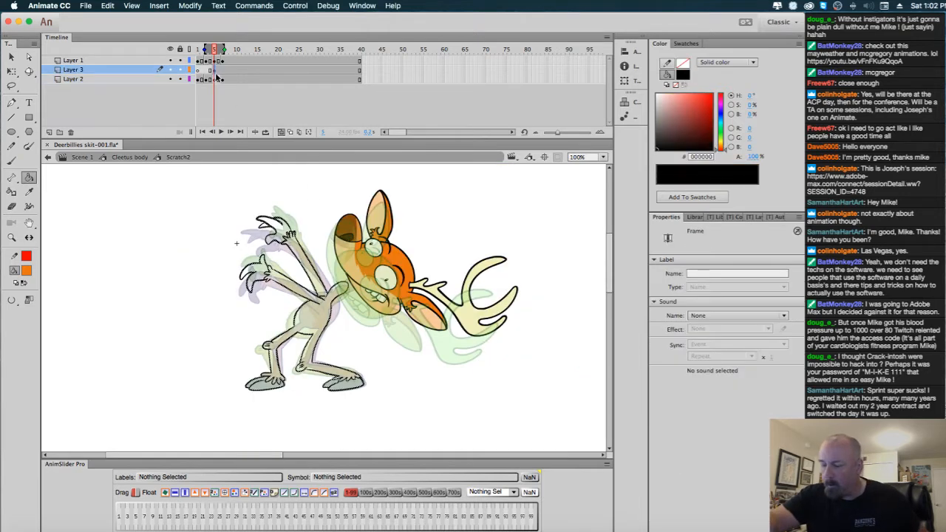
left_click(323, 282)
left_click(343, 299)
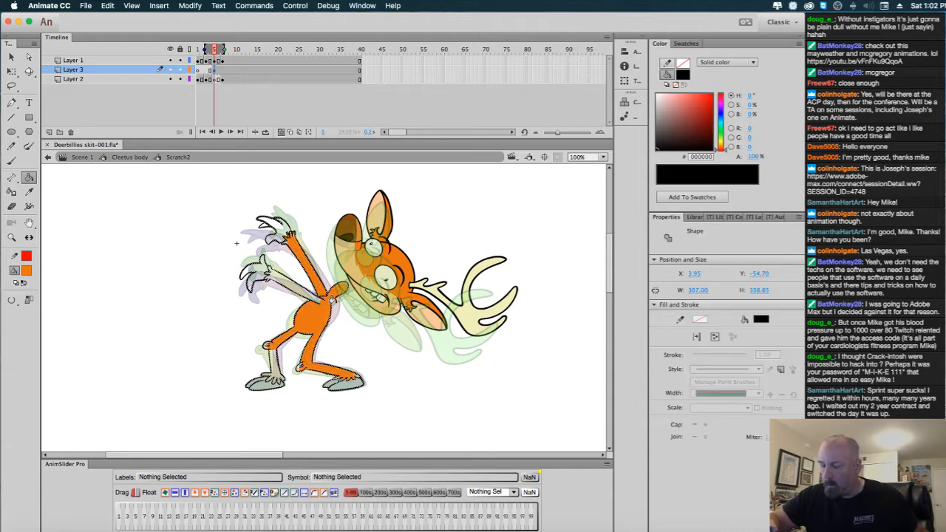
left_click(312, 298)
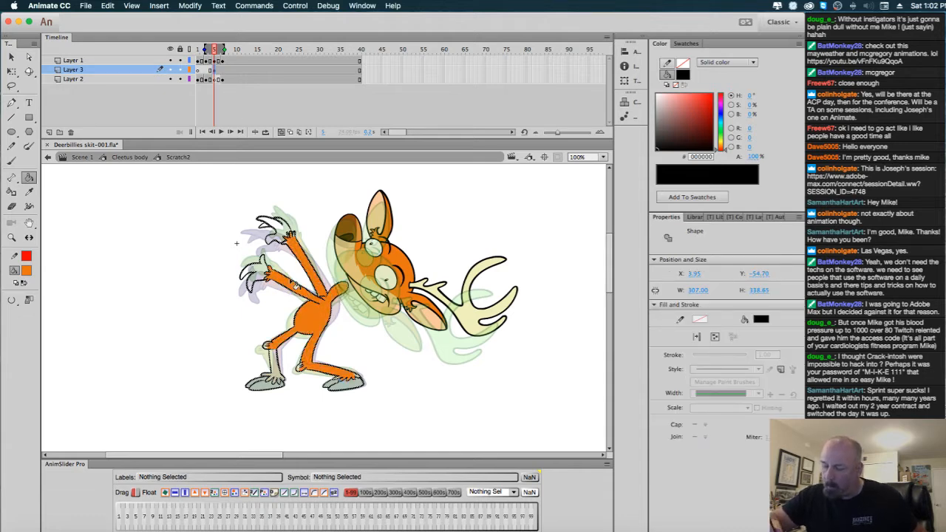
left_click(278, 362)
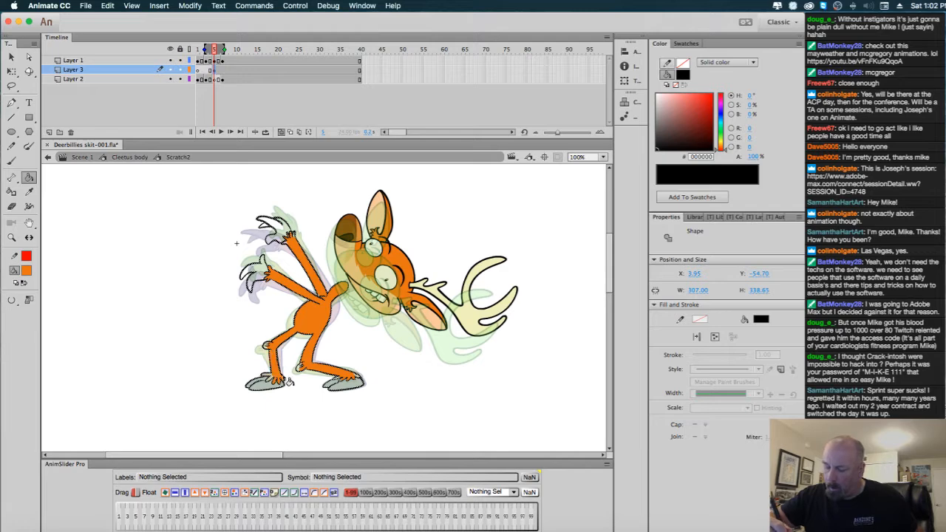
Fill the left-hand leg's furry ankle and both kneecaps with the same orange.
left_click(276, 381)
left_click(278, 374, "super")
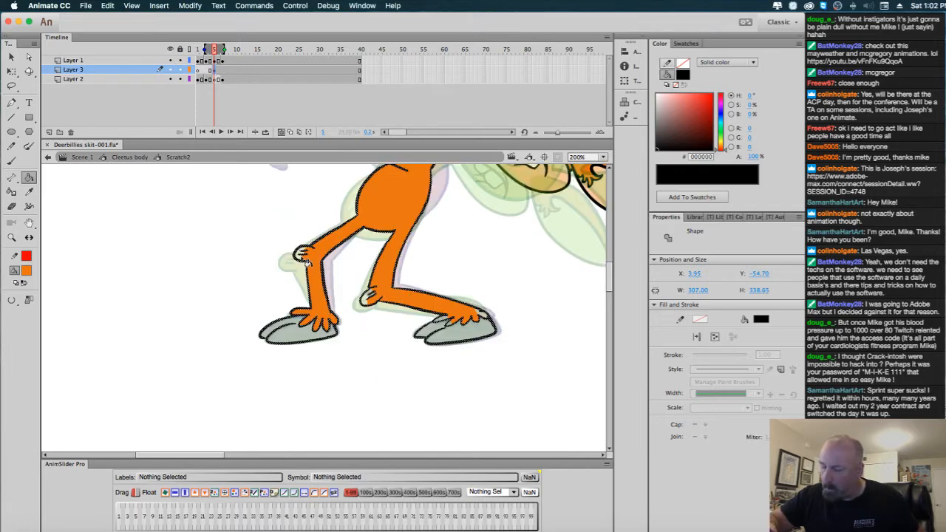
left_click(307, 261)
left_click(371, 300)
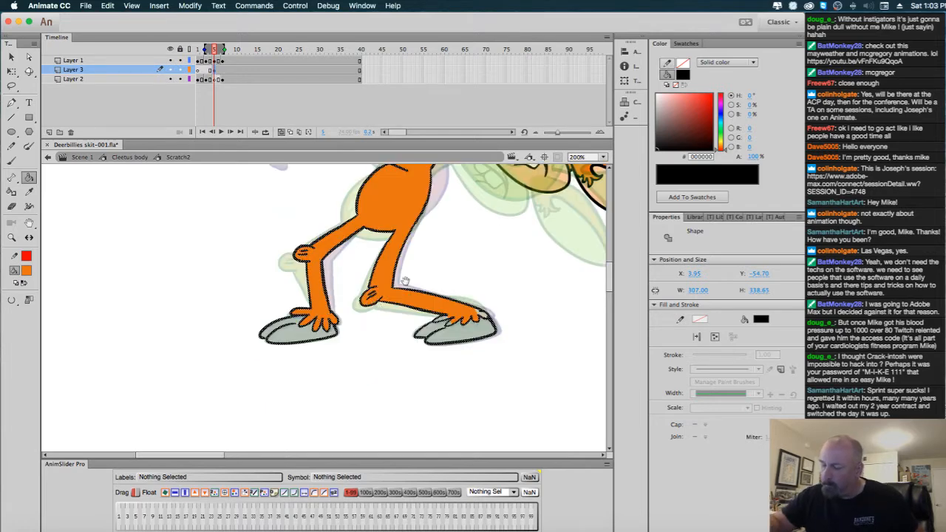
Examine the orange fill along the arms and, close up, in the fur tufts of the upper wrist for gaps.
left_click_drag(328, 195, 352, 289)
scroll(352, 289, "up", 3)
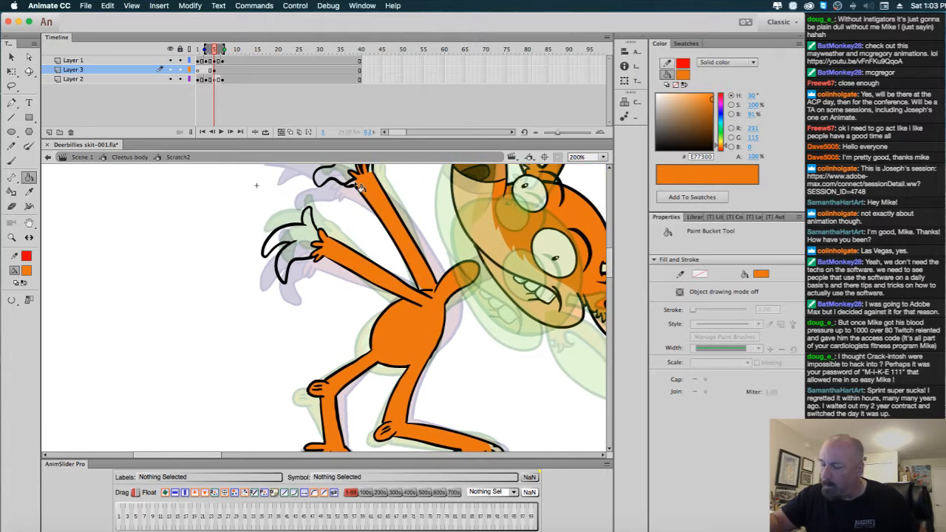
scroll(373, 203, "up", 2)
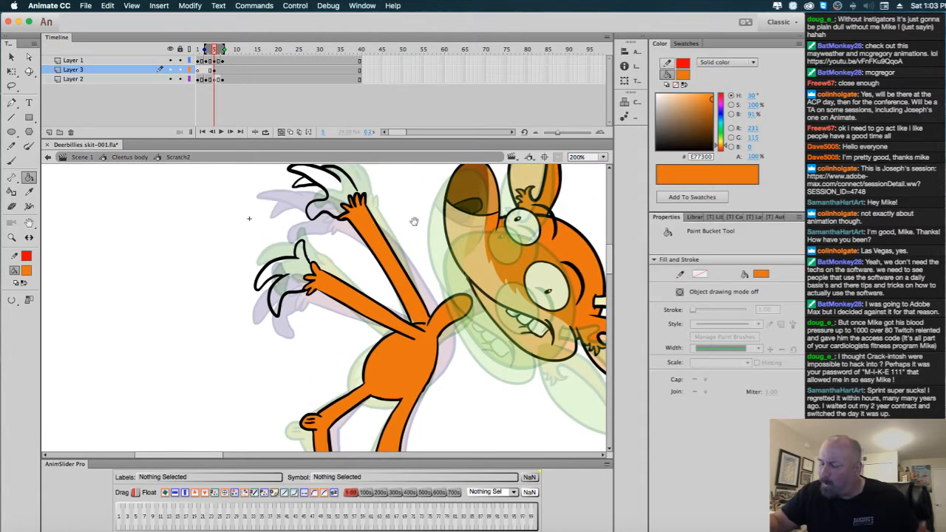
left_click_drag(423, 240, 419, 236)
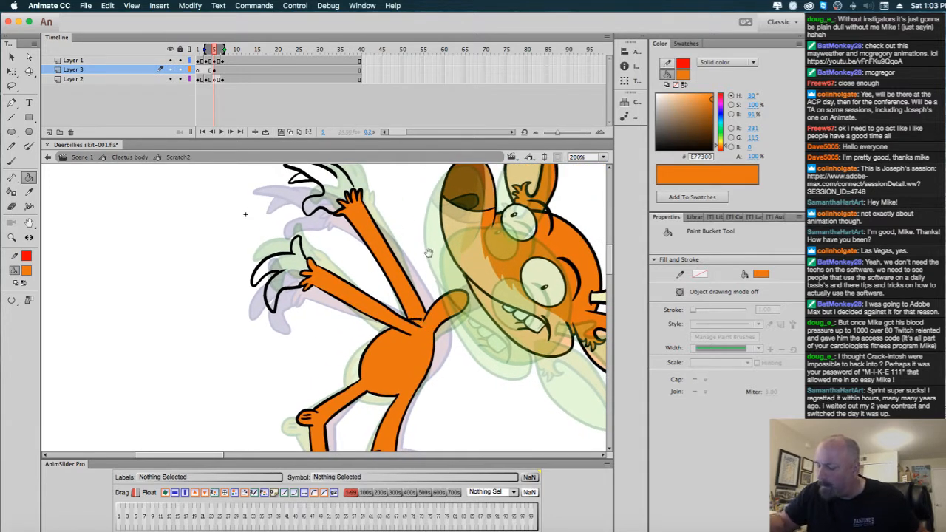
scroll(430, 255, "up", 2)
left_click(403, 239)
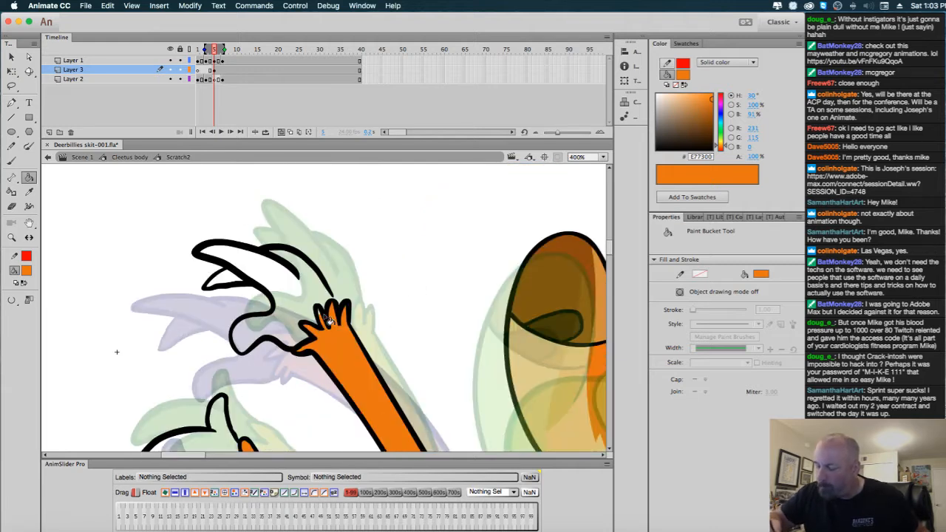
left_click(386, 299, "alt")
left_click_drag(403, 352, 414, 255)
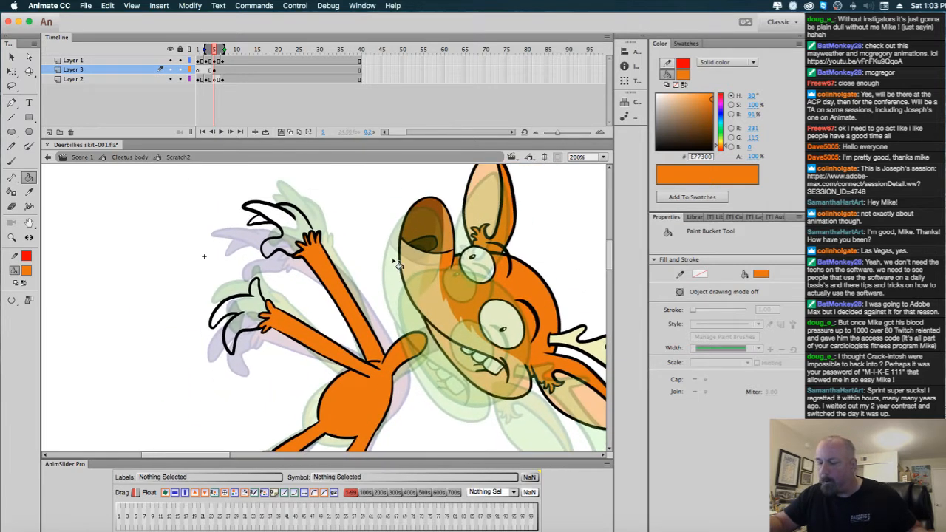
Fill both hands and their fingers with brown #78522E.
left_click(27, 273)
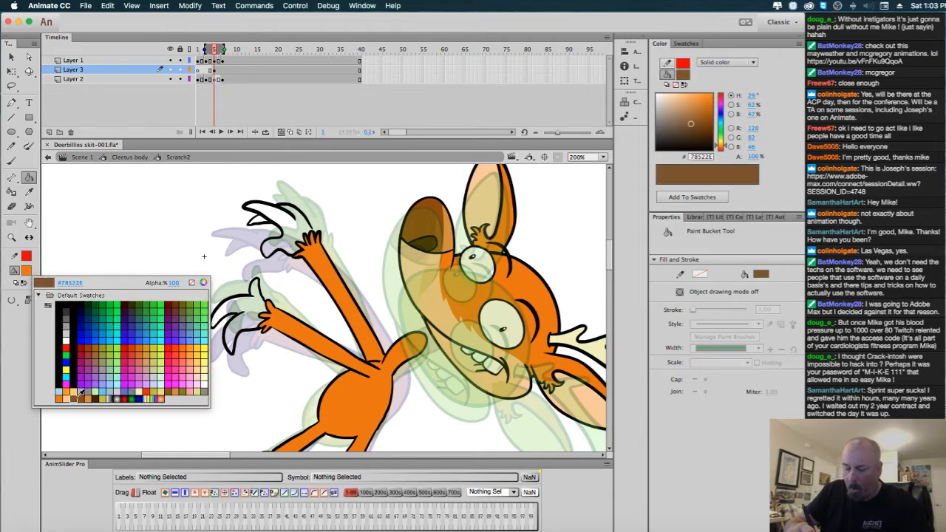
left_click(77, 397)
left_click(288, 227)
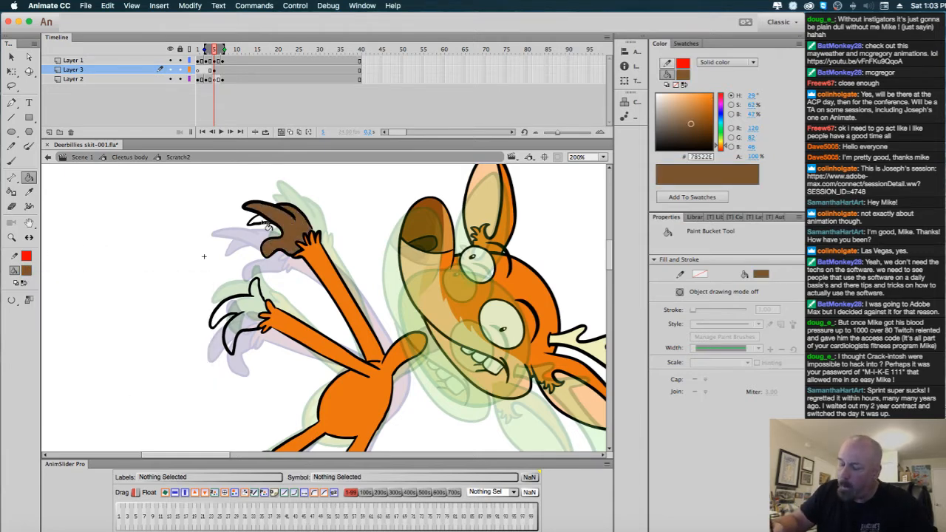
left_click(261, 313)
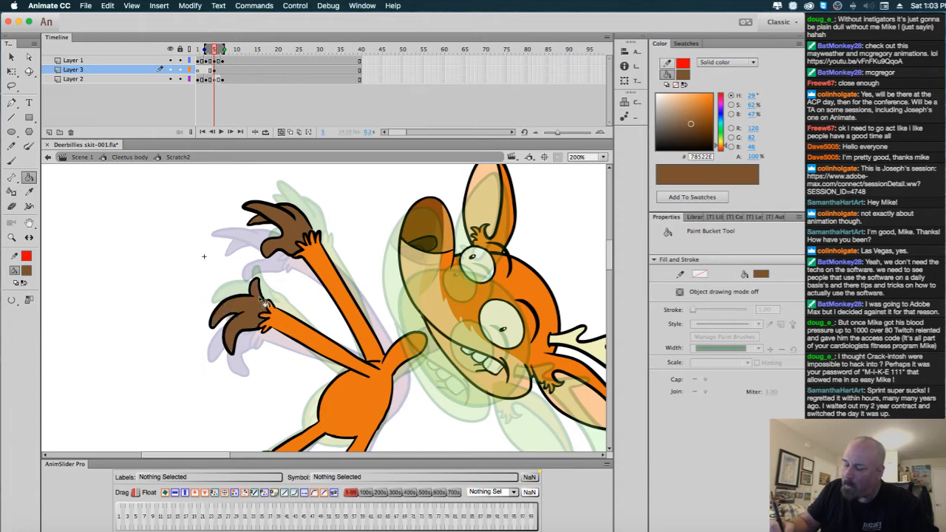
Fill both feet with brown #78522E and the remaining gap in the right-hand leg's furry ankle with orange #E77300.
left_click_drag(451, 415, 465, 299)
left_click(416, 372)
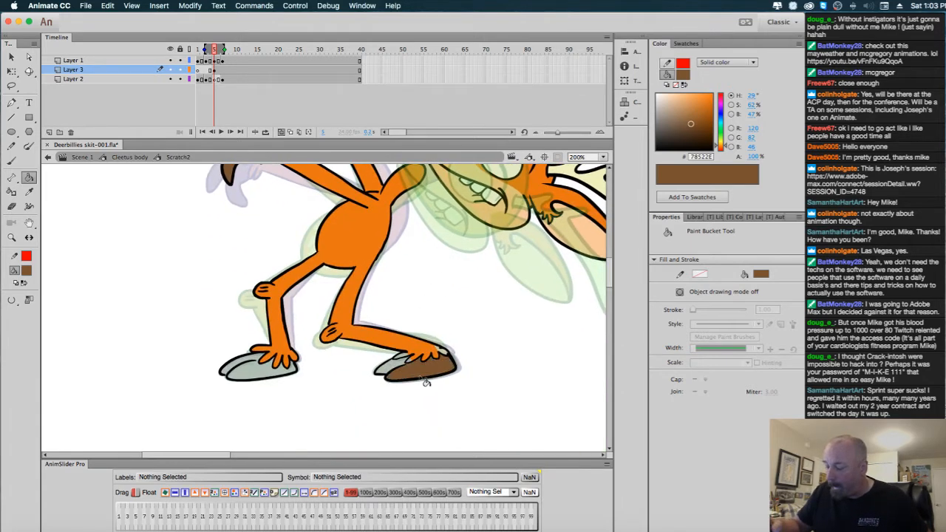
left_click(269, 372)
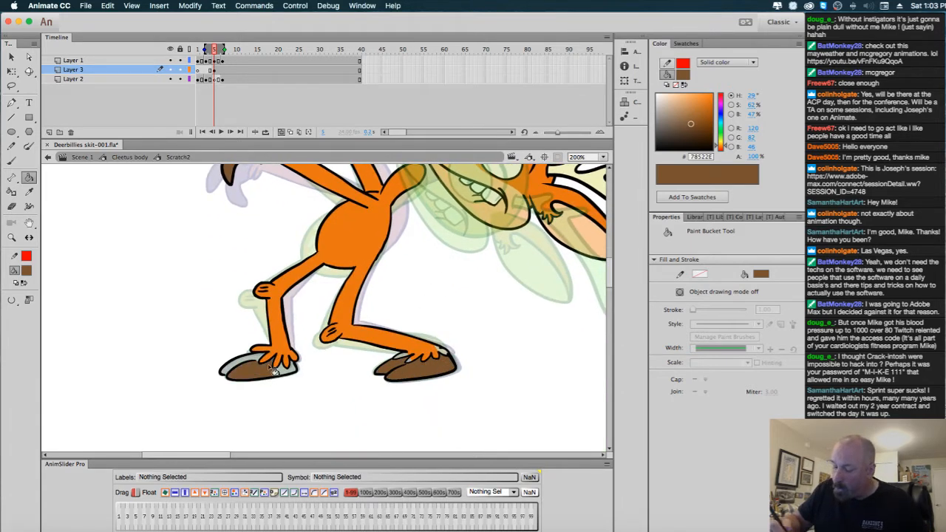
left_click(27, 275)
left_click(426, 350)
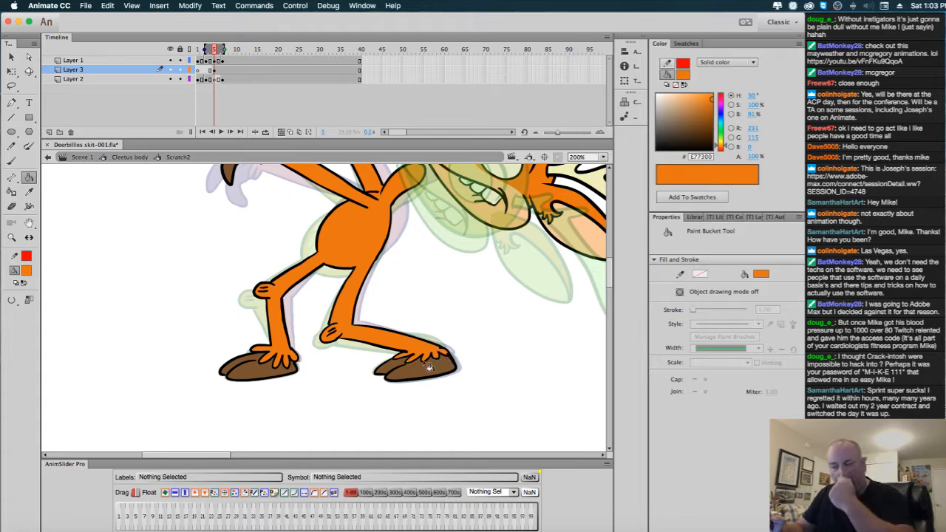
Brush a furry belly patch in #F8C899 onto the selected orange torso using Paint Selection mode, and fill its interior with the same color.
left_click(27, 270)
left_click(74, 320)
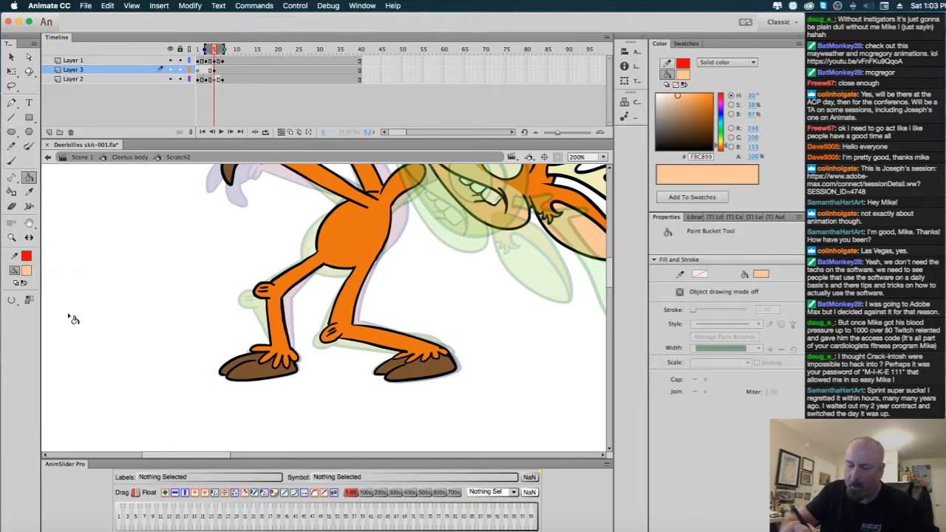
key("b")
left_click_drag(371, 278, 371, 366)
left_click(11, 314)
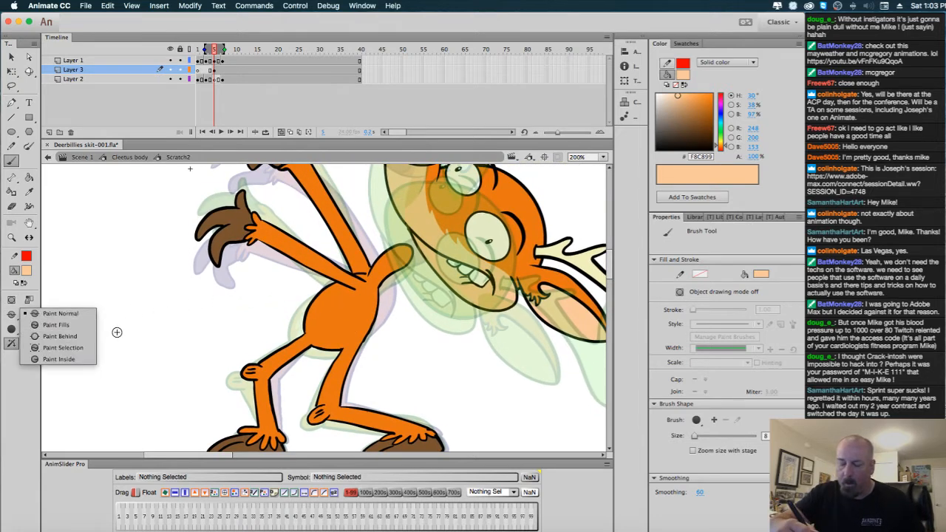
left_click(76, 347)
left_click(334, 312, "super")
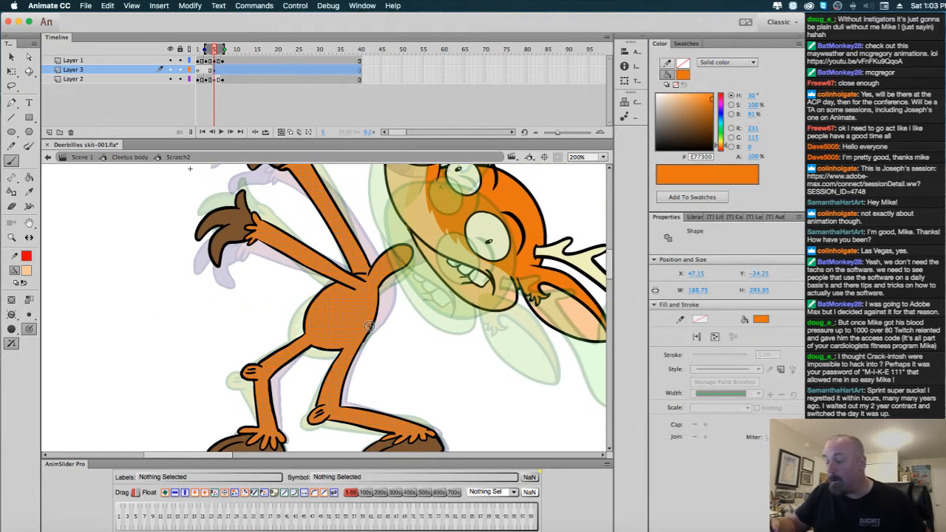
left_click(338, 284)
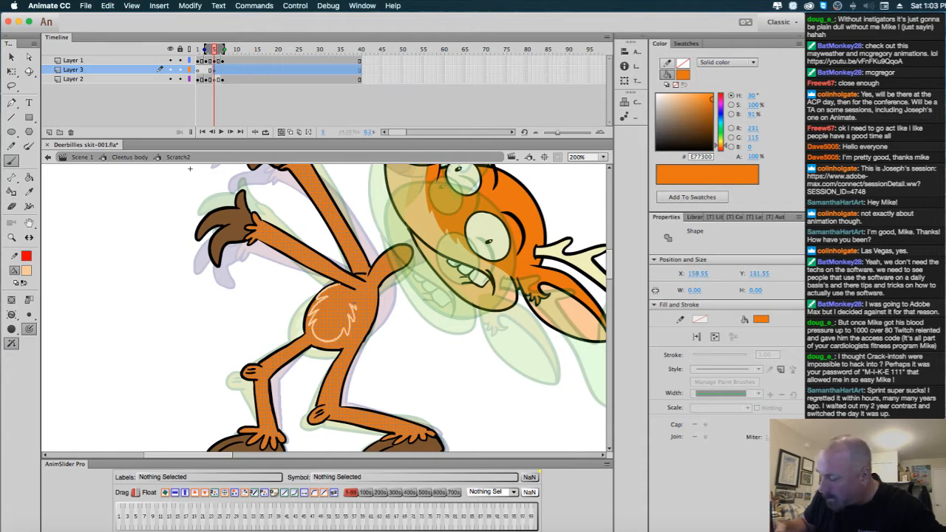
left_click_drag(349, 290, 346, 287)
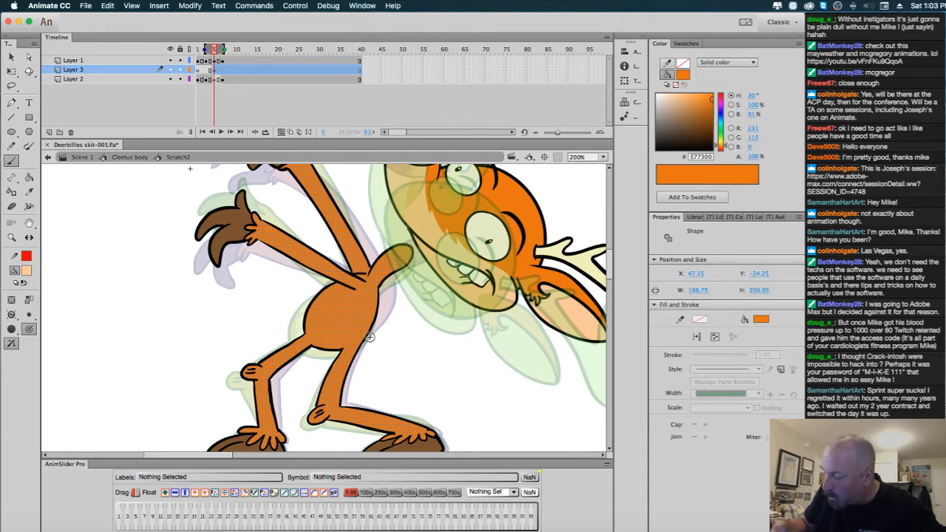
left_click(409, 333, "super")
left_click(31, 178)
left_click(325, 312)
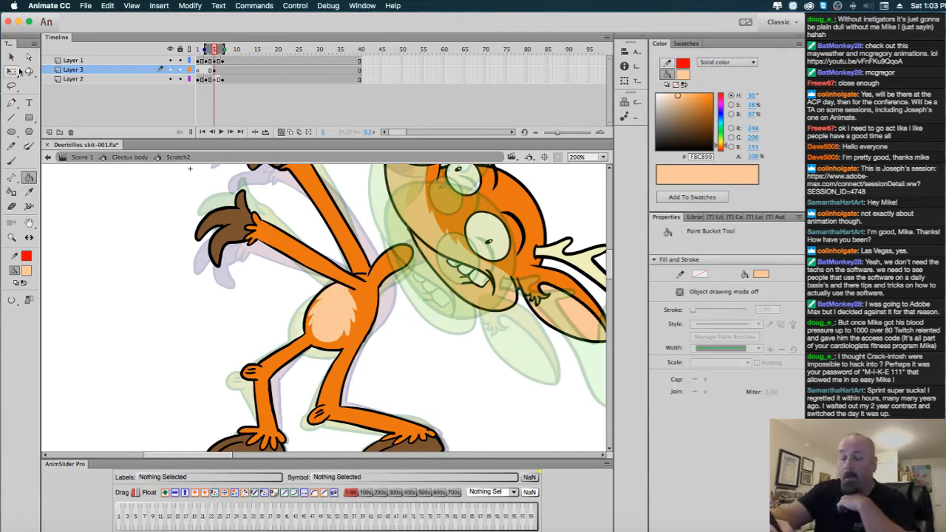
Move the finished body drawing from frame 5 of Layer 3 to frame 5 of Layer 2.
key("v")
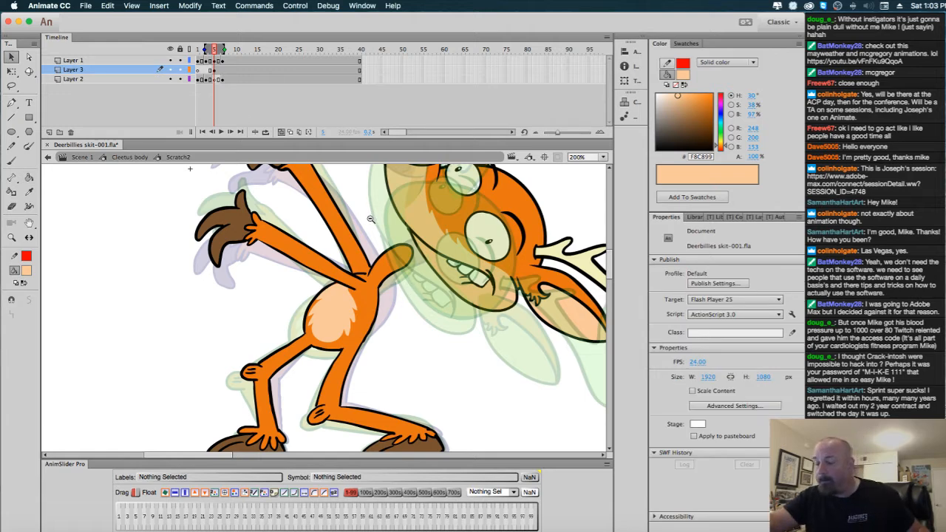
left_click(217, 72)
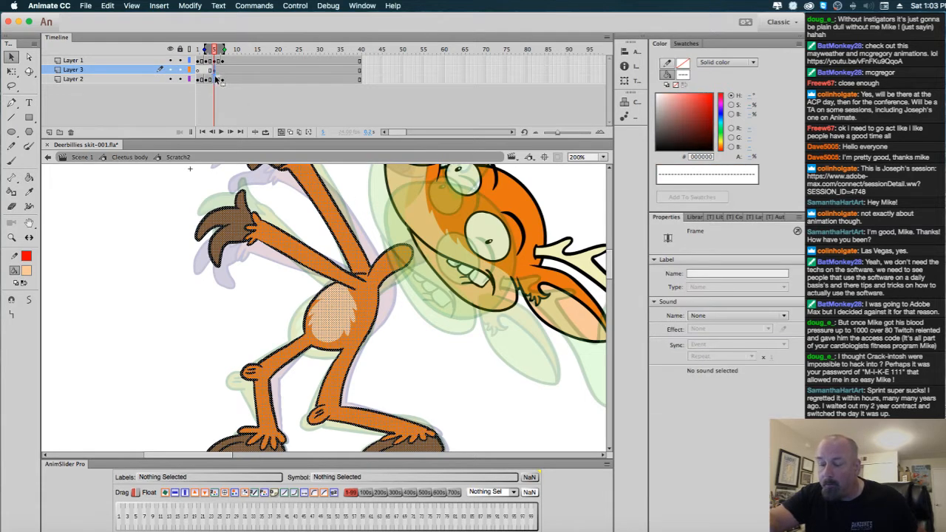
left_click(219, 79)
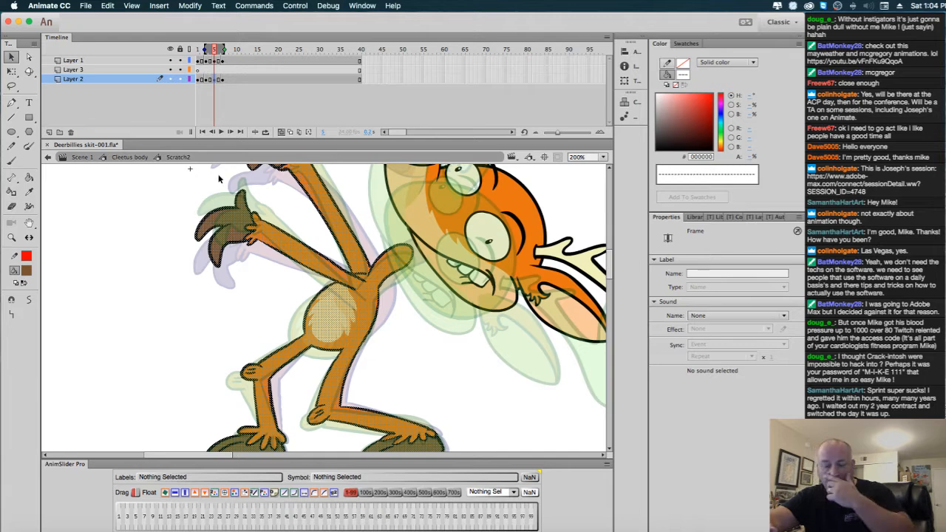
left_click(192, 195)
With onion skinning off, move the deer's head on frame 5 of Layer 1 closer to the neck.
left_click_drag(460, 270, 441, 249)
left_click(282, 132)
left_click(397, 288, "alt+super")
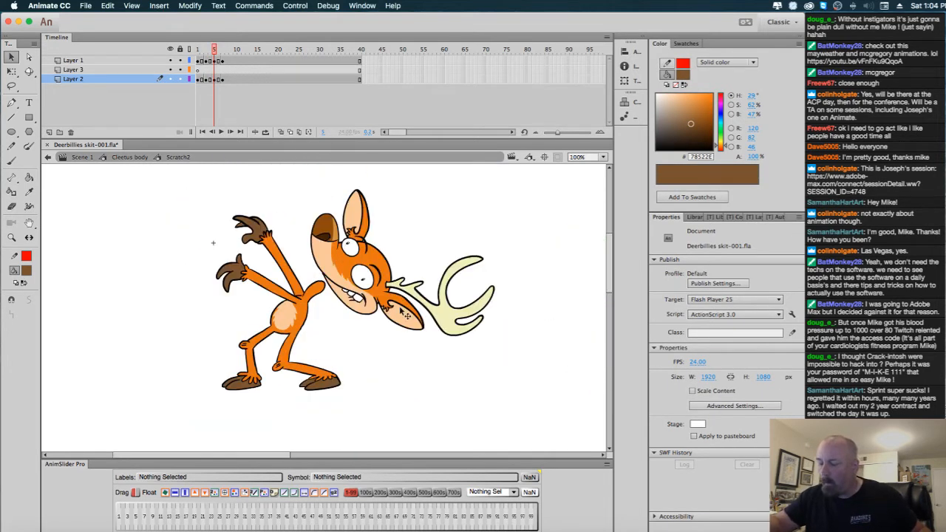
left_click_drag(395, 323, 419, 331)
left_click(214, 62)
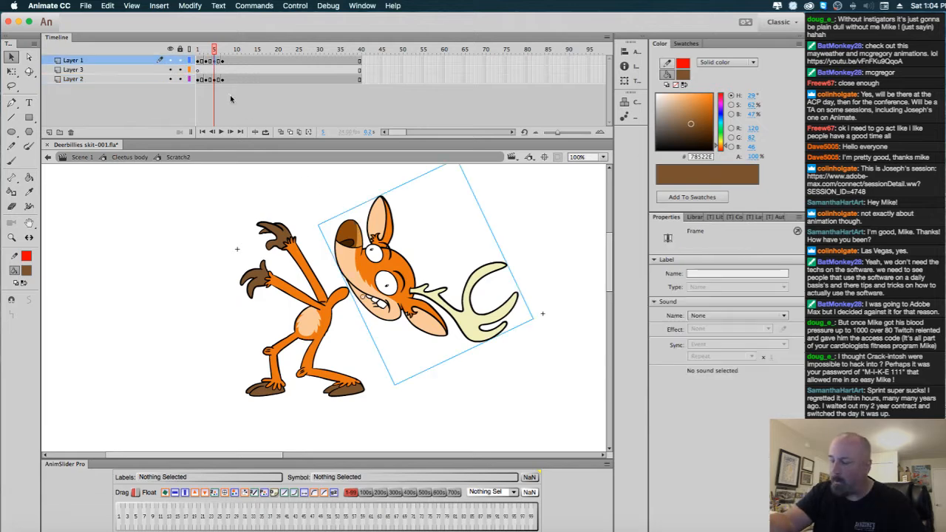
left_click(11, 71)
mouse_move(404, 293)
left_mouse_down()
mouse_move(389, 295)
mouse_move(397, 300)
left_mouse_up()
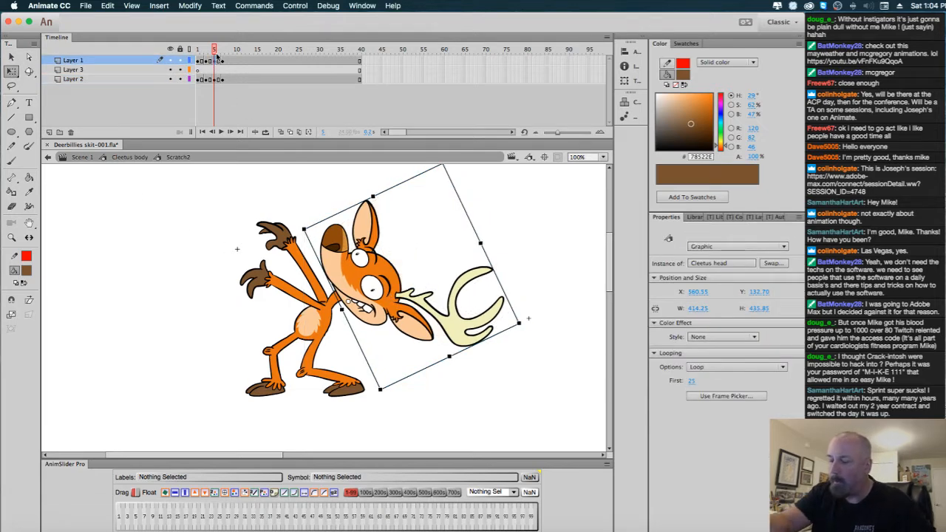
With onion skinning on, rotate the frame 5 head slightly clockwise and reposition it between the neighboring poses.
mouse_move(216, 55)
left_mouse_down()
mouse_move(198, 59)
mouse_move(215, 70)
left_mouse_up()
left_click(281, 132)
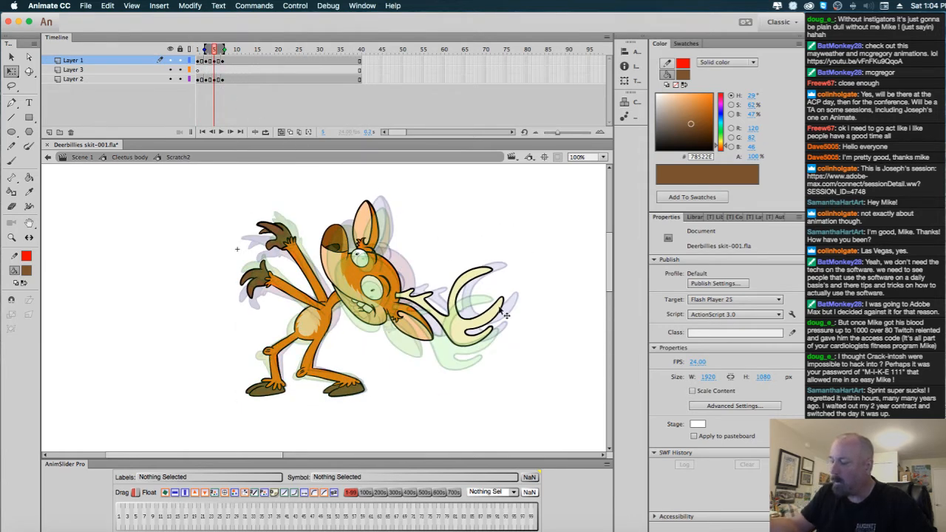
left_click(474, 317)
left_click_drag(531, 332, 523, 349)
left_click_drag(383, 291, 378, 285)
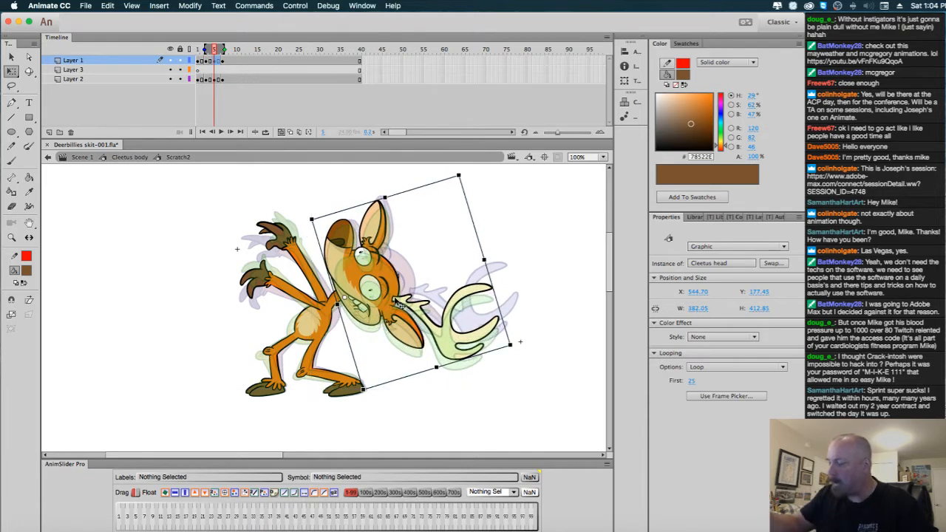
left_click(510, 219)
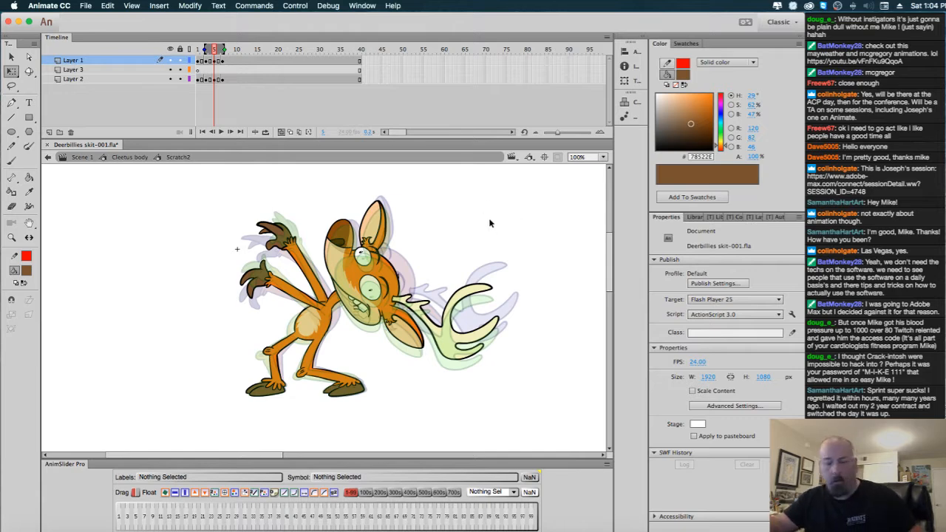
Step back and forth through frames 1 to 5 to examine the motion into the new in-between pose.
key("comma")
key("comma")
key("comma")
key("comma")
key("period")
key("period")
key("period")
key("period")
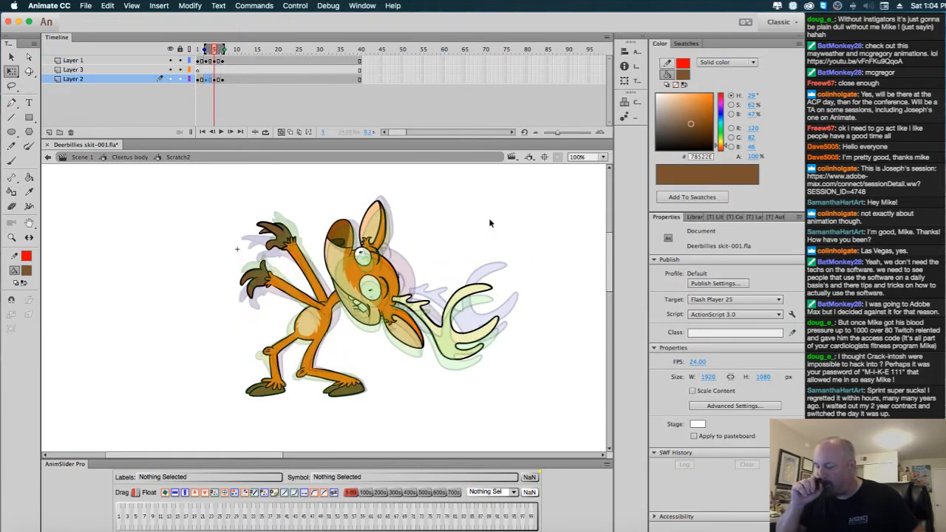
Turn onion skinning off and shift the head on frame 1 slightly toward the neck.
key("comma")
key("comma")
key("comma")
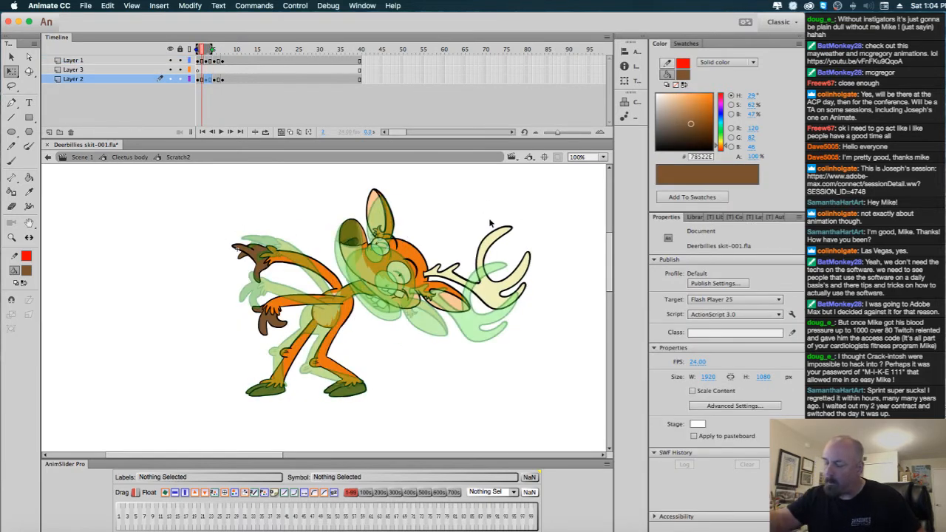
key("comma")
left_click(286, 133)
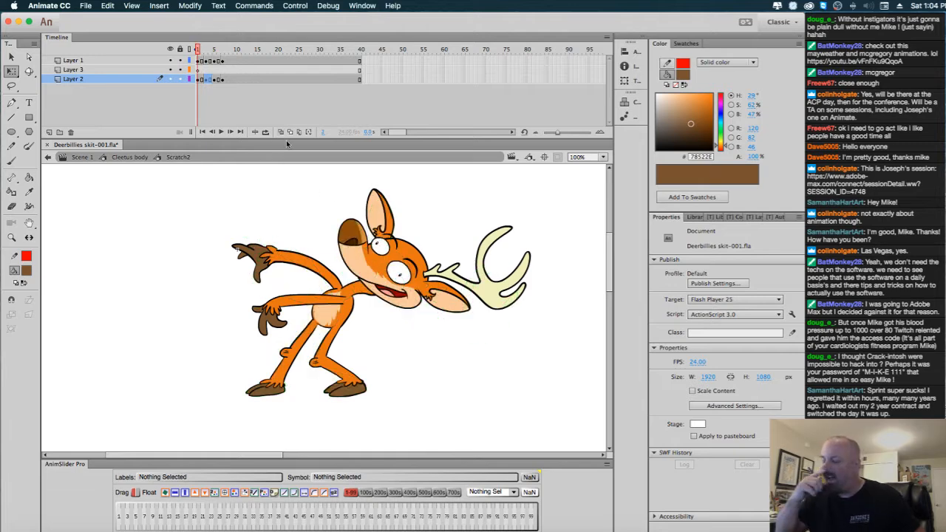
left_click(413, 275)
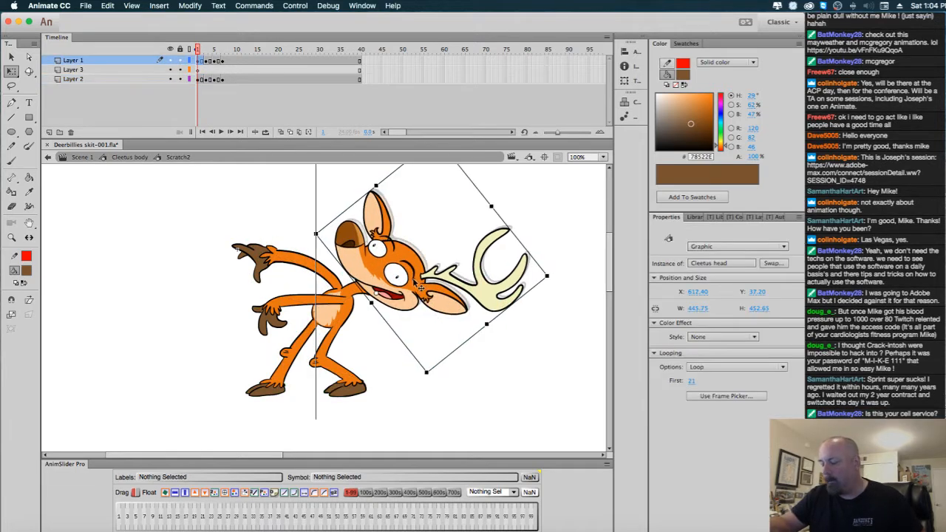
Step through the animation to frame 8 and rotate the head there further clockwise.
key("period")
key("period")
key("period")
key("period")
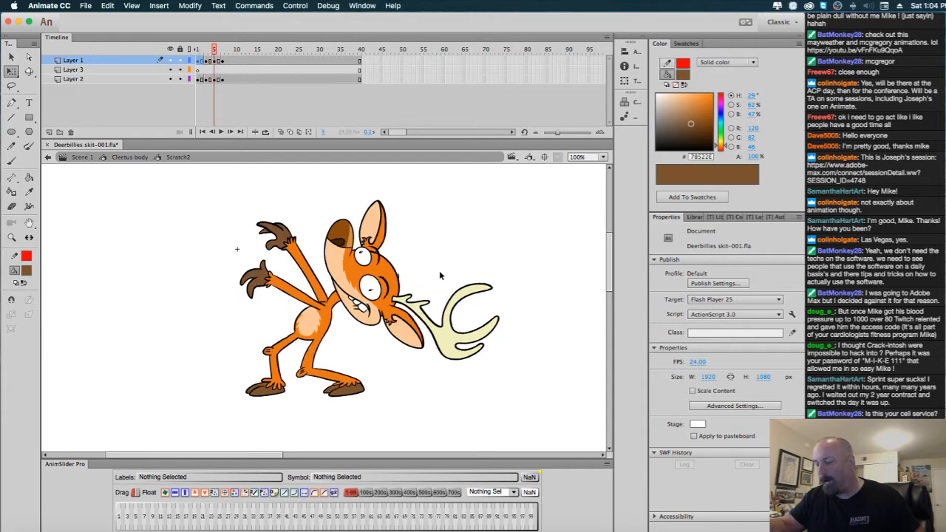
key("period")
key("period")
key("period")
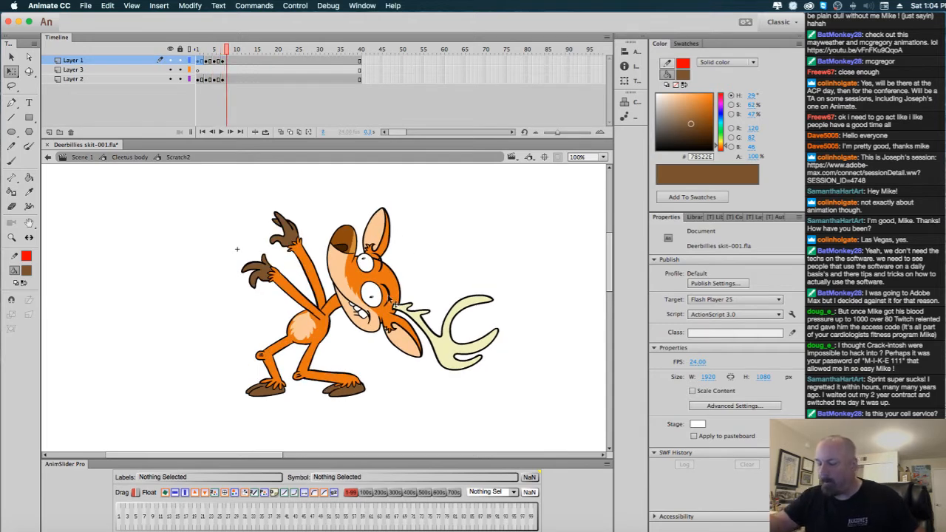
left_click(466, 320)
left_click_drag(518, 363, 499, 399)
Copy frames 1 to 9 of all three layers.
left_click_drag(231, 61, 229, 88)
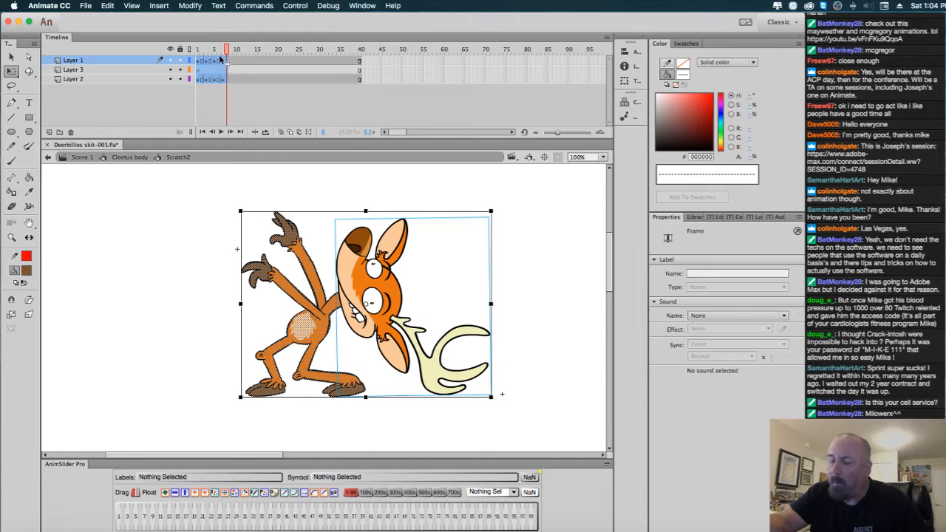
left_click(232, 62)
left_click_drag(198, 62, 232, 88)
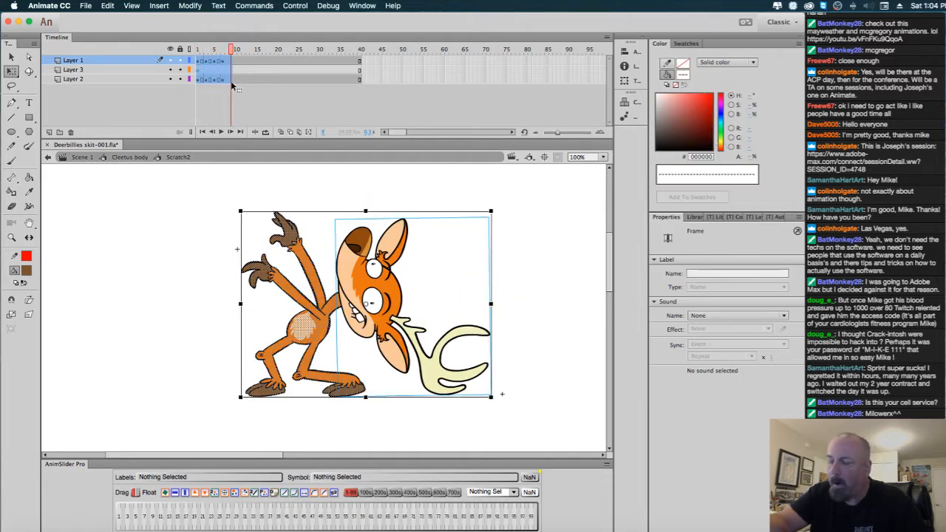
right_click(225, 63)
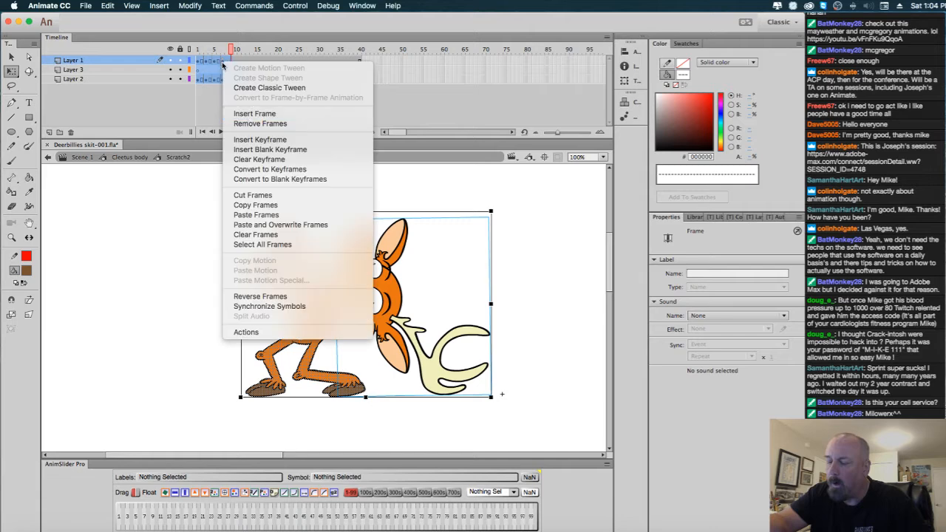
left_click(284, 206)
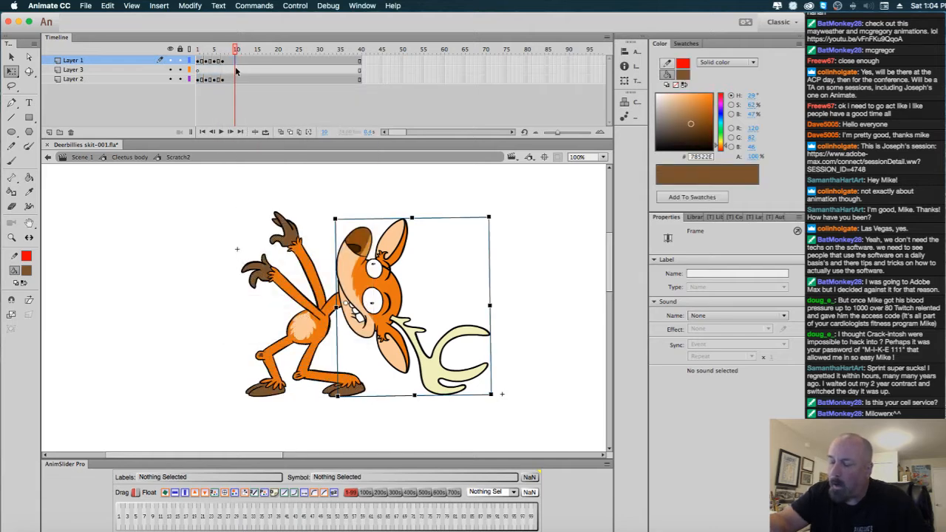
Paste the copied frames over frames 9 to 17 of all three layers, overwriting what is there.
left_click(232, 66)
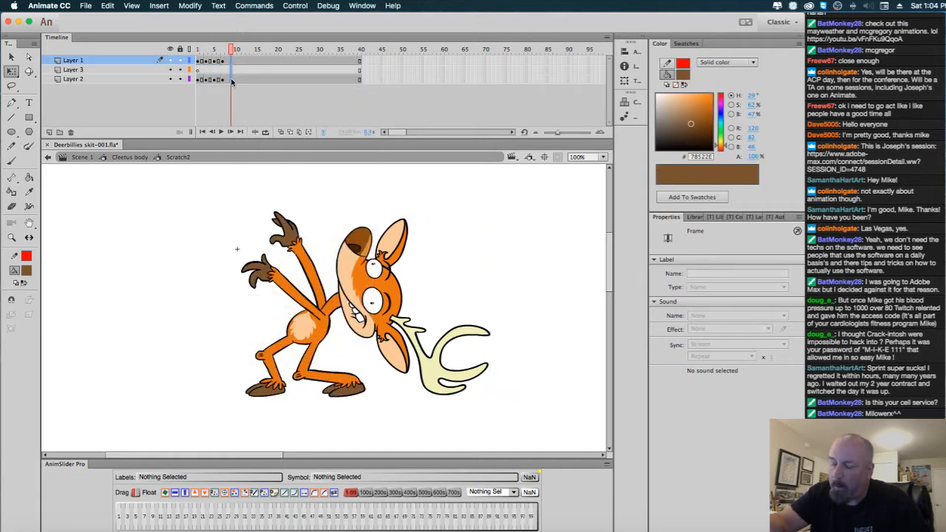
left_click_drag(232, 82, 263, 83)
right_click(250, 64)
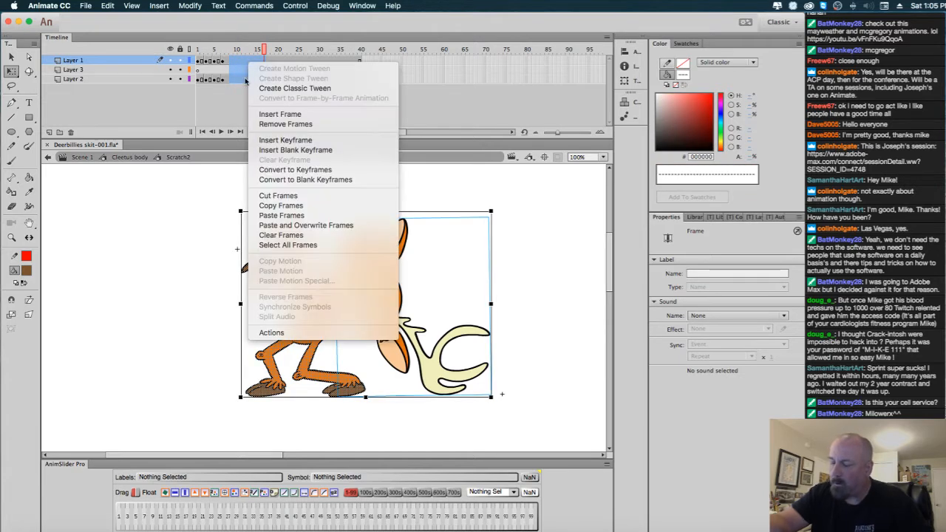
left_click(336, 230)
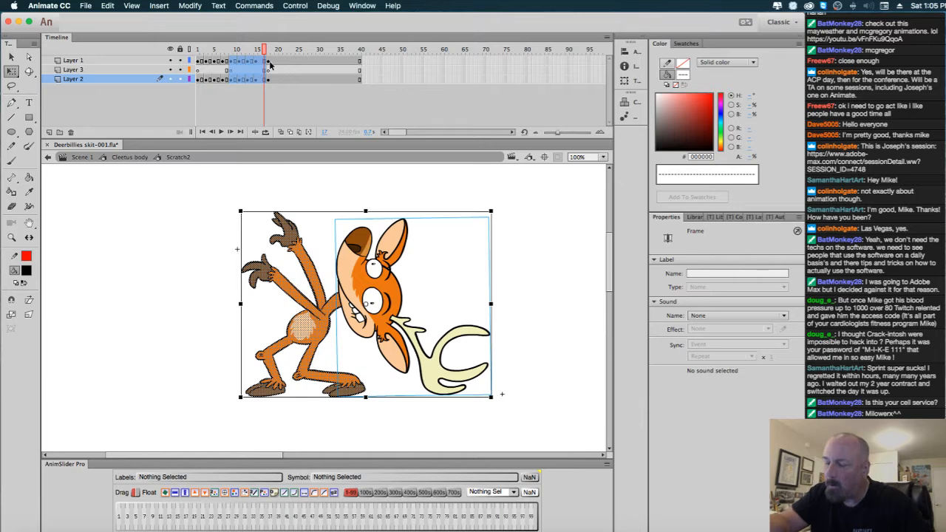
Reverse the pasted frames from frame 9 onward on all three layers.
left_click(269, 79)
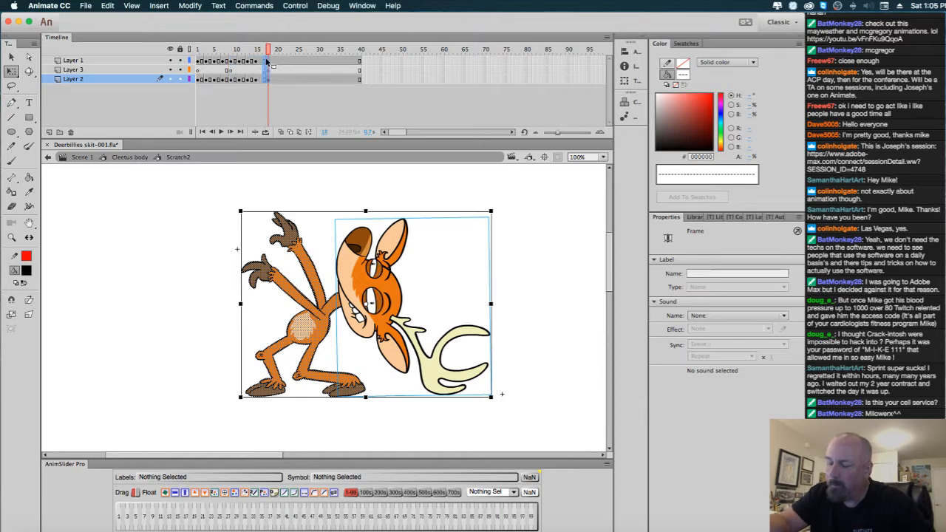
left_click_drag(267, 65, 269, 88)
right_click(259, 66)
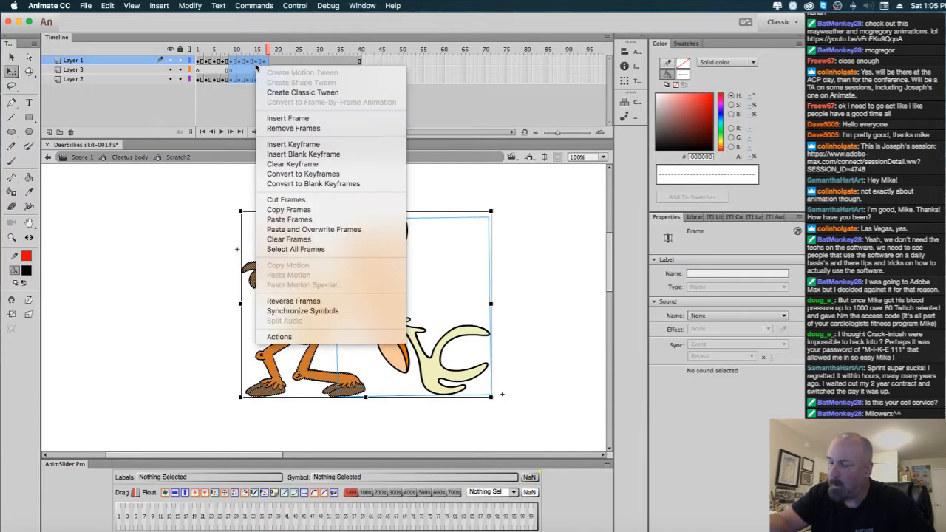
left_click(319, 301)
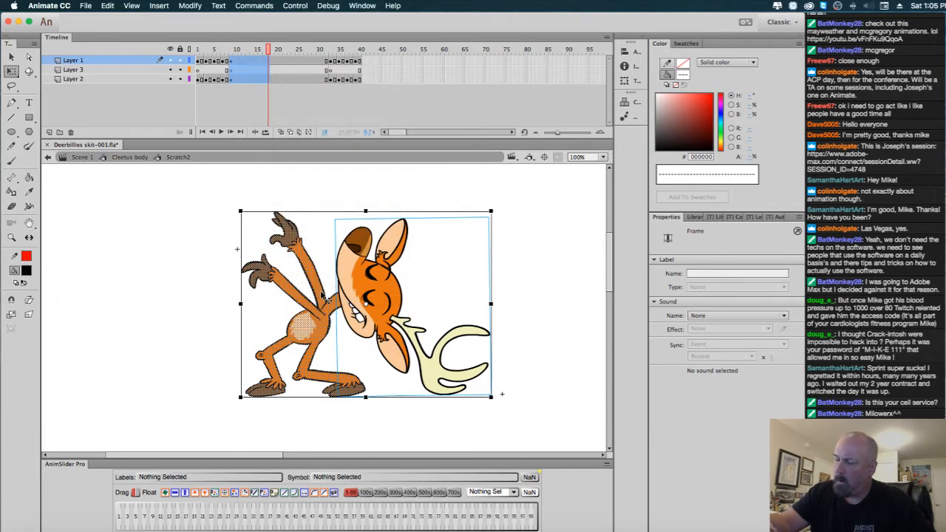
Remove frames 11 to 32 from all three layers to close the gap before the reversed frames.
left_click_drag(326, 65, 247, 83)
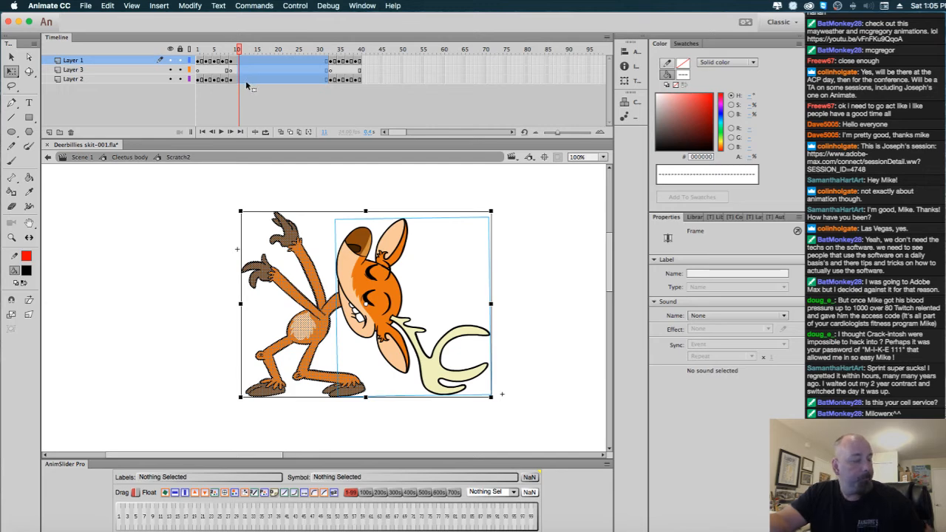
key("shift+F5")
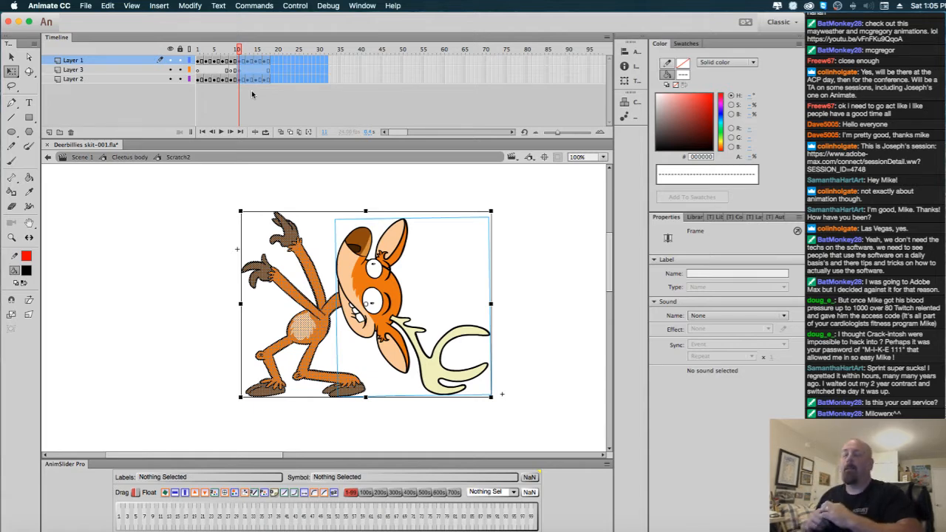
left_click(238, 187)
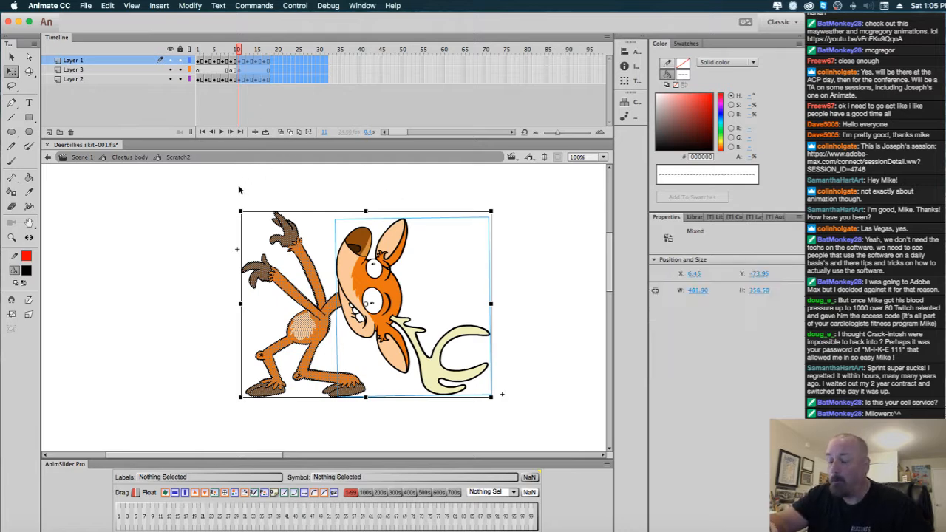
Rotate the deer's head at frame 11 slightly further clockwise and nudge it back against the neck.
mouse_move(238, 49)
left_mouse_down()
mouse_move(206, 52)
mouse_move(274, 70)
mouse_move(217, 71)
mouse_move(252, 71)
mouse_move(225, 74)
mouse_move(235, 78)
mouse_move(239, 53)
left_mouse_up()
left_click(403, 309)
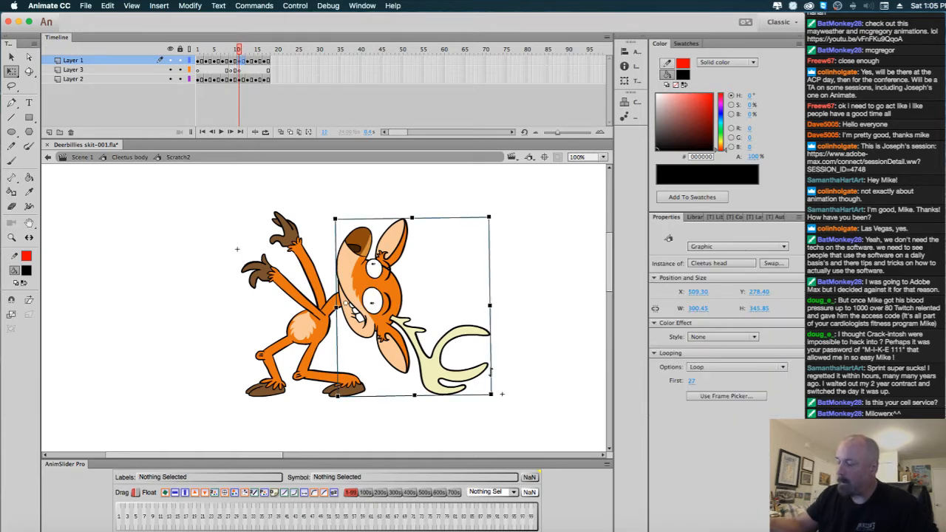
left_click_drag(499, 398, 487, 417)
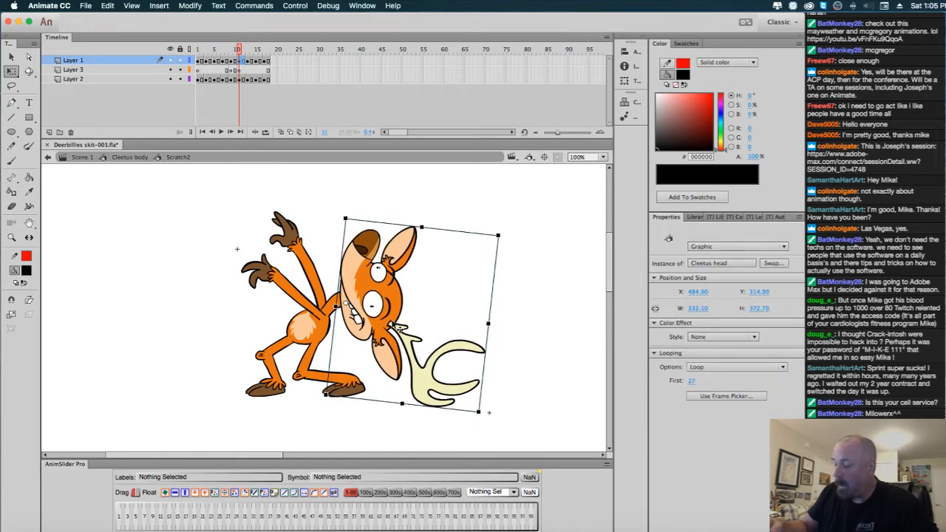
left_click_drag(392, 321, 391, 320)
left_click(537, 310)
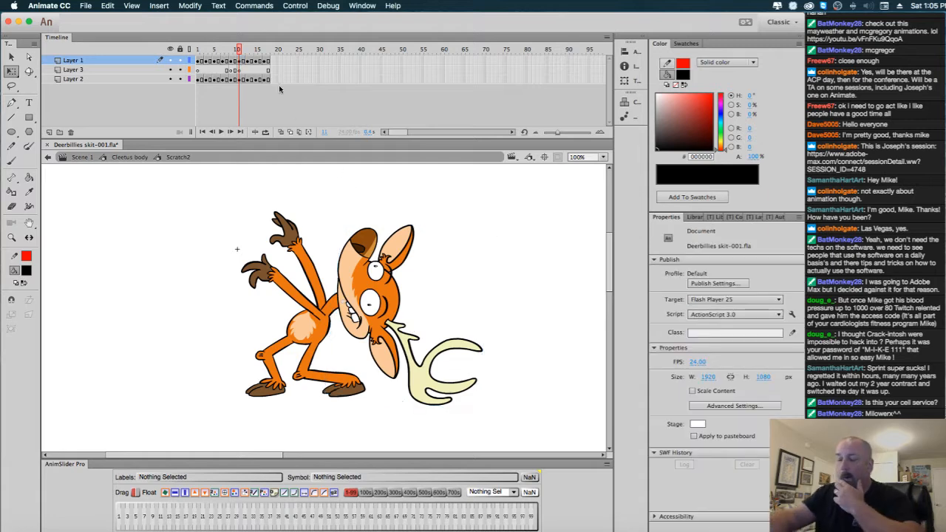
Rotate the head at frame 13 further clockwise, using onion skinning to compare it with the neighbouring frames.
mouse_move(239, 59)
left_mouse_down()
mouse_move(216, 60)
mouse_move(257, 60)
mouse_move(232, 59)
mouse_move(248, 55)
left_mouse_up()
left_click(249, 62)
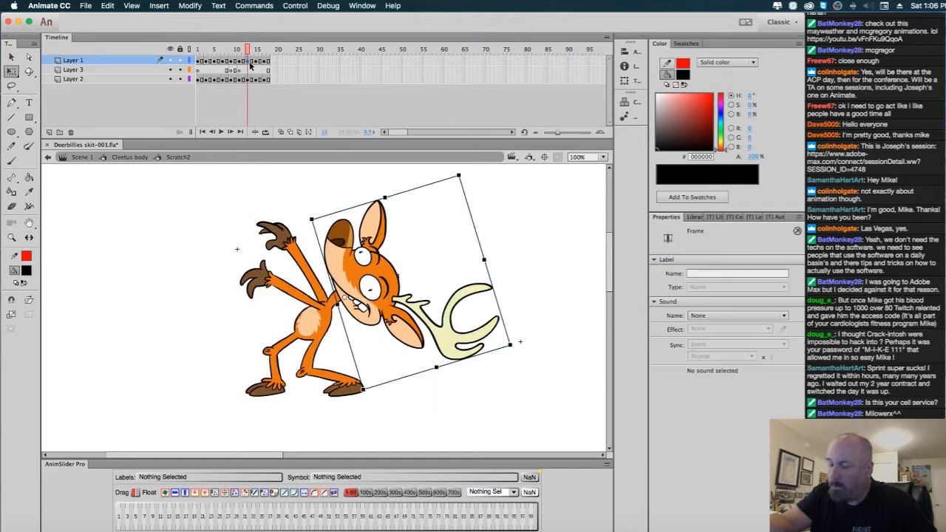
left_click(280, 131)
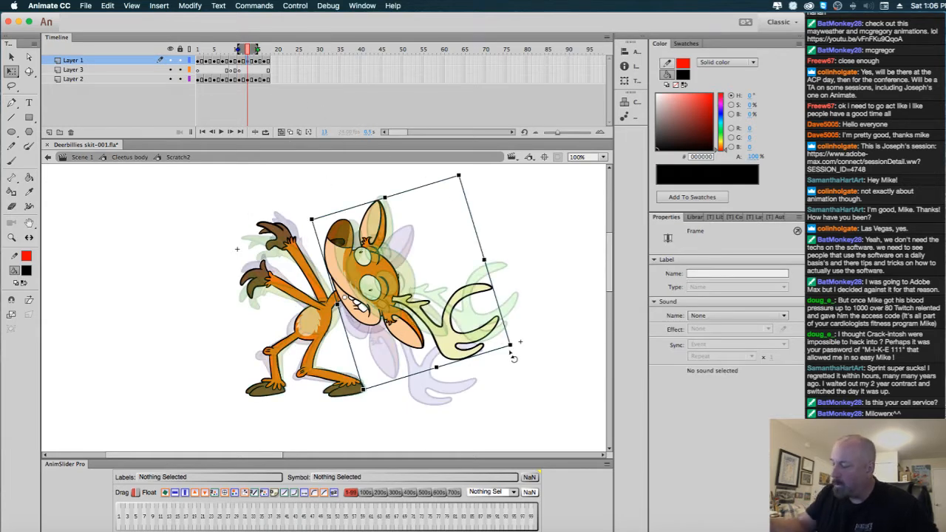
left_click_drag(514, 352, 497, 389)
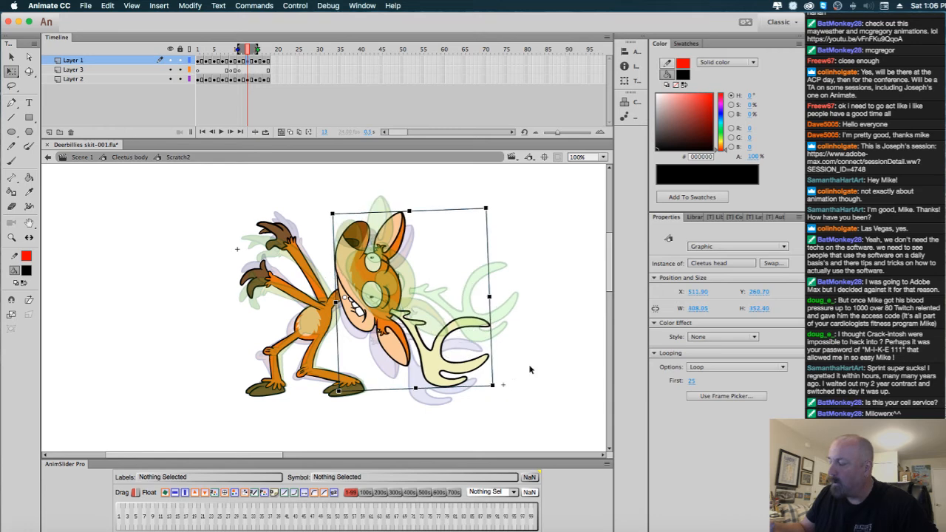
left_click(526, 372)
left_click(281, 132)
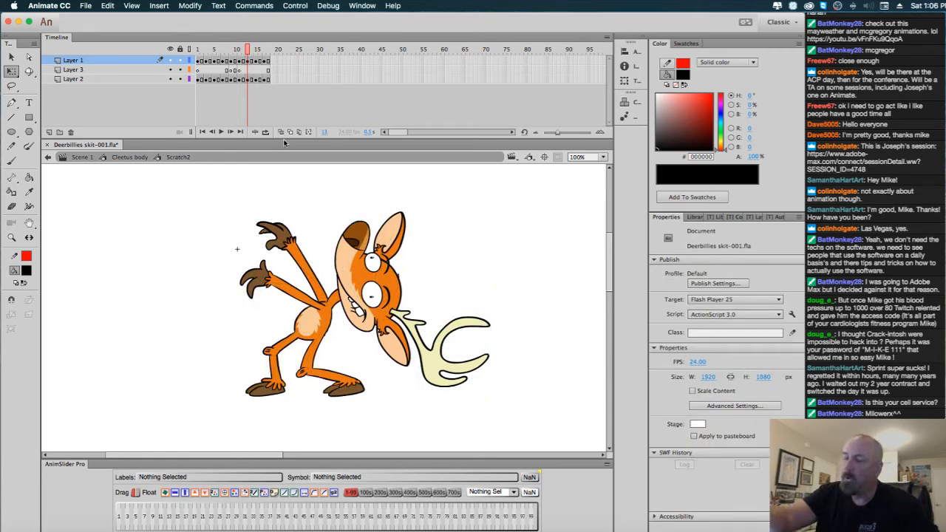
Return to the Cleetus body symbol and set the looping option of the Scratch2 instance to Loop.
left_click(129, 157)
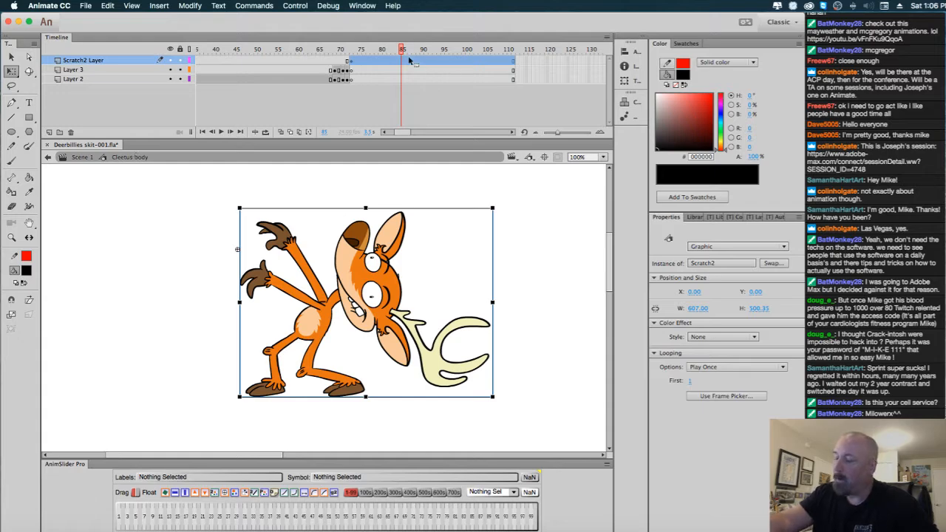
left_click_drag(409, 59, 352, 71)
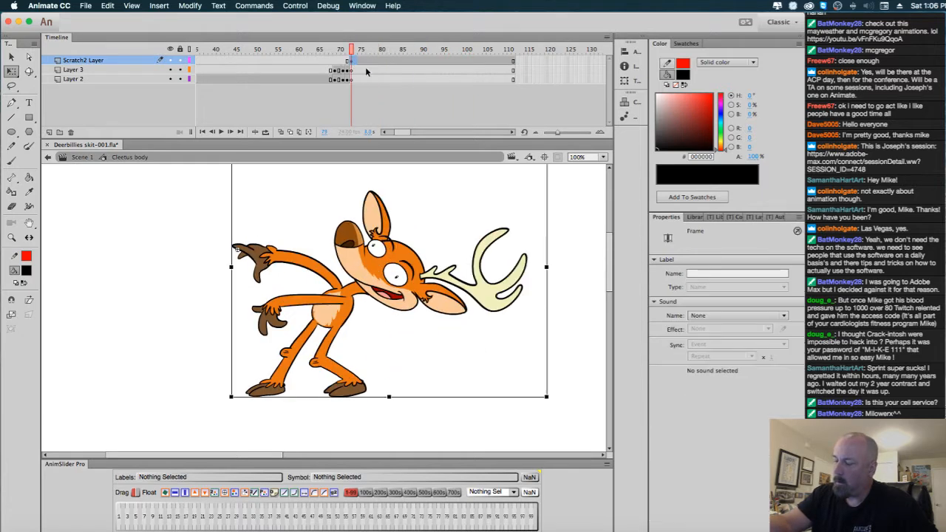
left_click(389, 275)
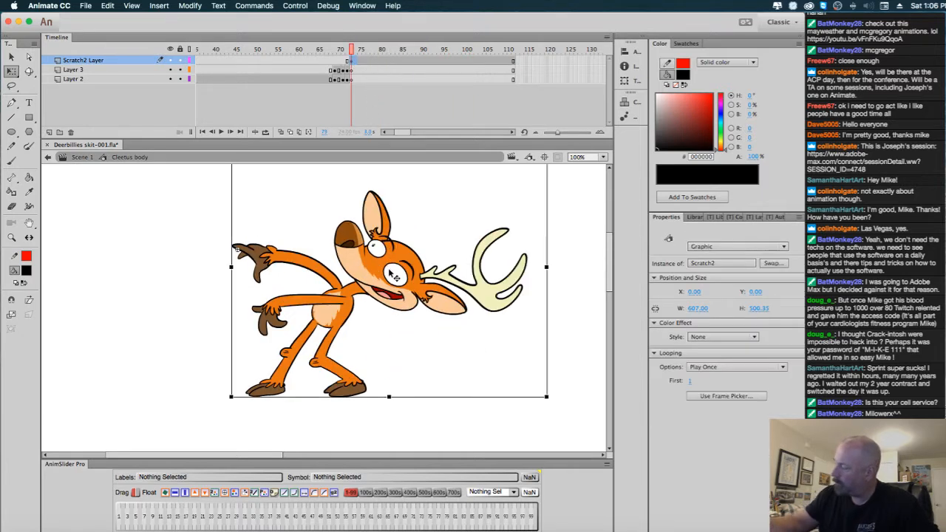
left_click(733, 367)
left_click(732, 378)
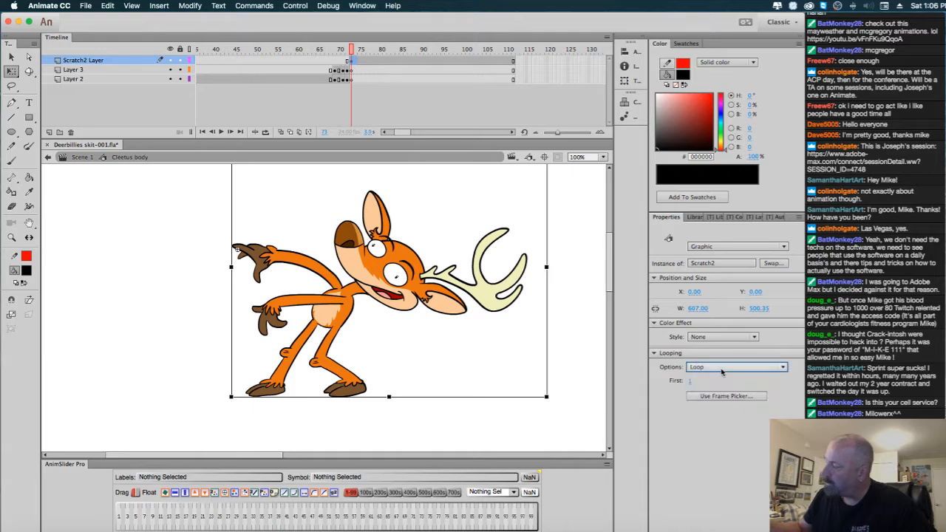
Scrub through the looping scratch motion and examine the head at frames 15 and 17 inside Scratch2.
left_click_drag(347, 85, 413, 92)
left_click(236, 249)
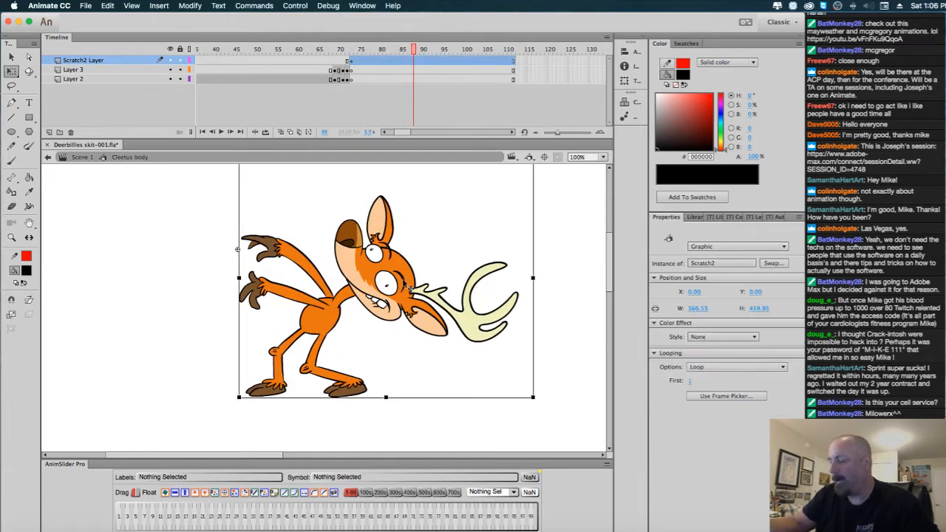
double_click(407, 249)
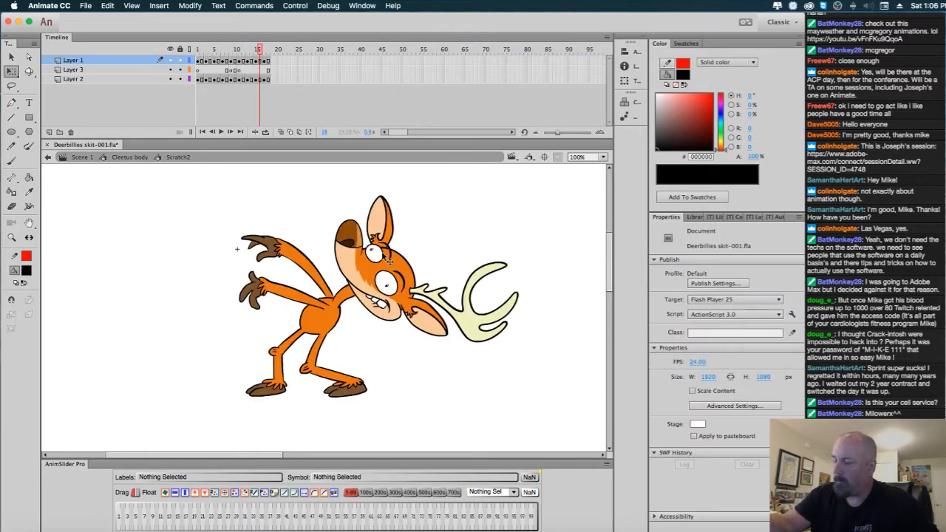
left_click(389, 260)
mouse_move(259, 49)
left_mouse_down()
mouse_move(247, 51)
mouse_move(264, 56)
left_mouse_up()
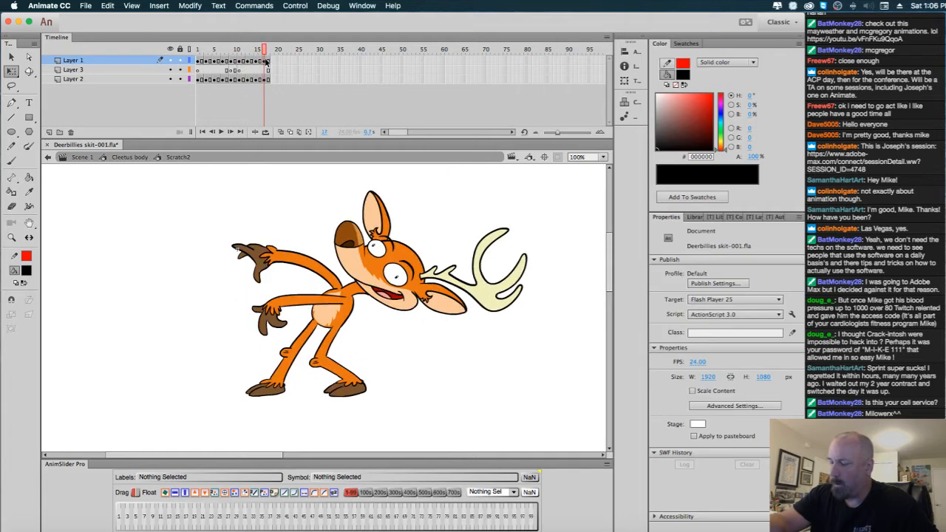
left_click(265, 62)
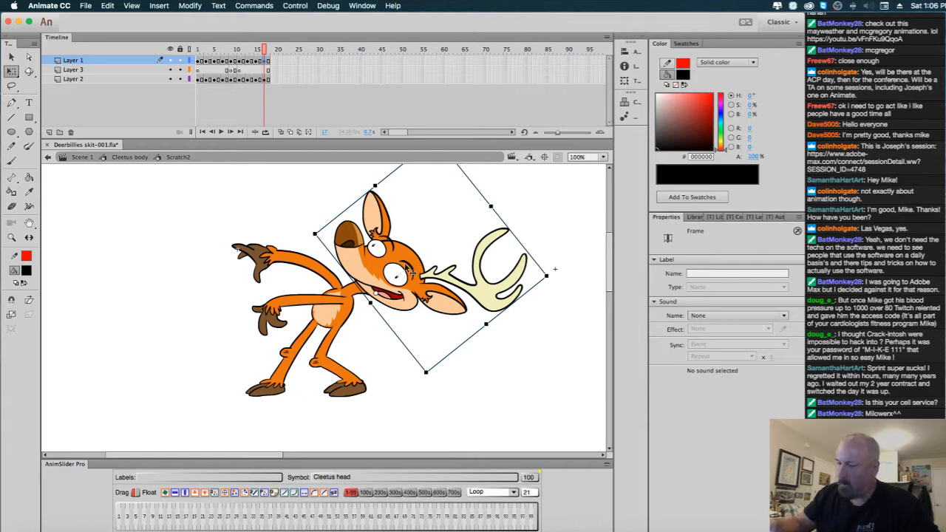
left_click(257, 62)
left_click(389, 283)
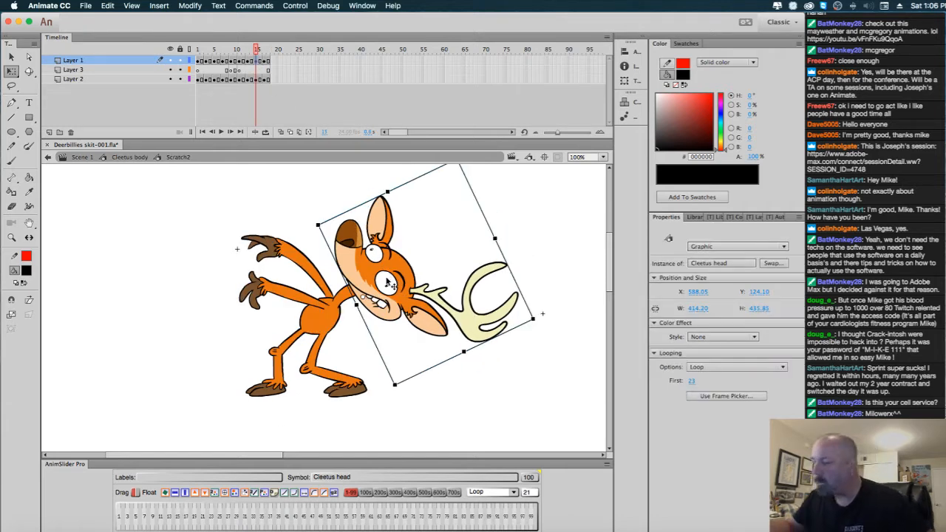
Set the first looping frame of the Cleetus head instance at frame 17 to 23.
key(".")
key(".")
left_click(403, 274)
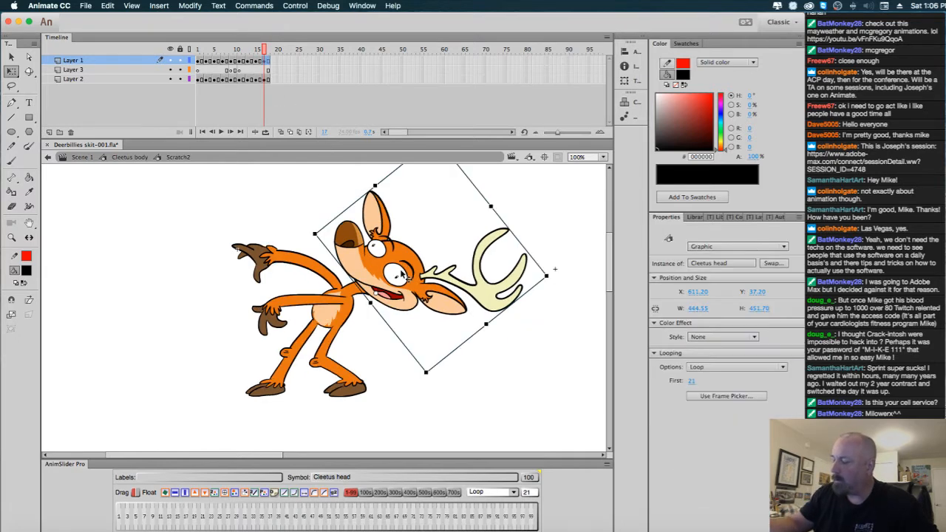
left_click(692, 380)
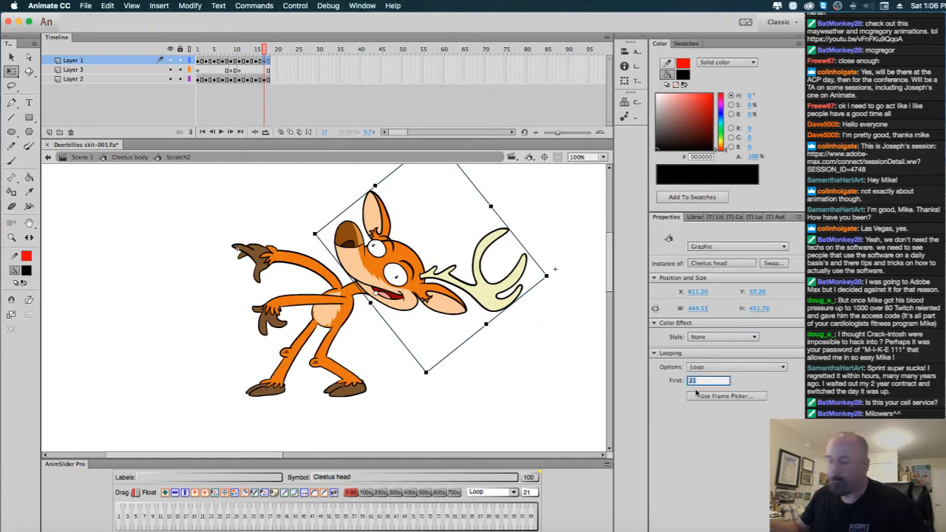
type("23")
key("Return")
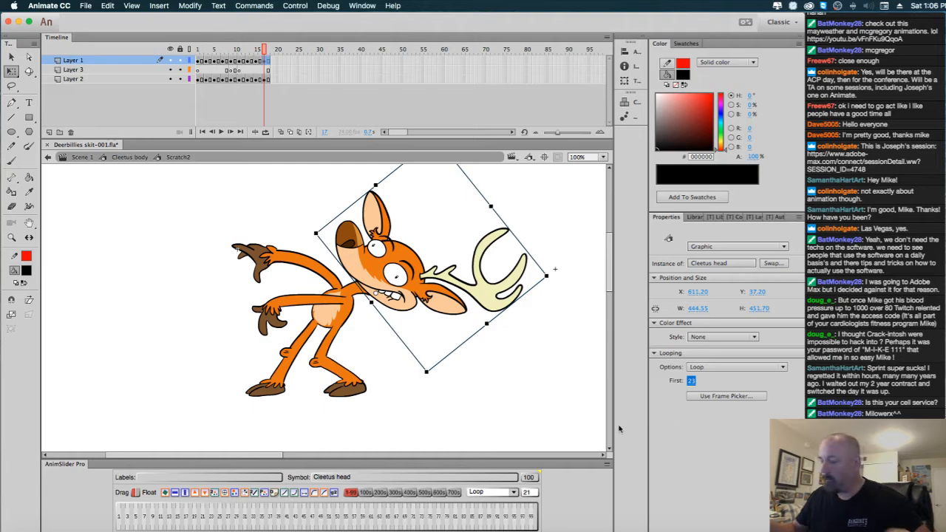
left_click(604, 395)
Check the loop in Cleetus body and set the head's first looping frame at frame 1 of Scratch2 to 23.
double_click(156, 183)
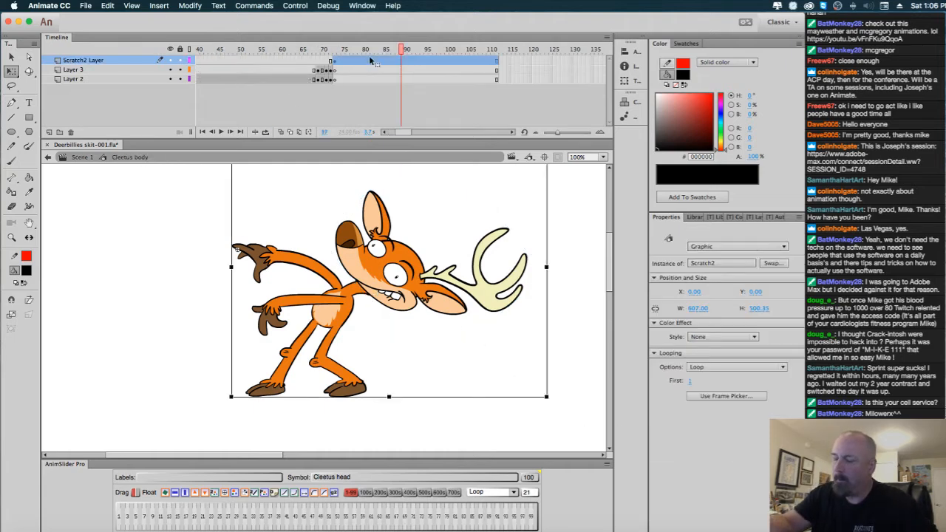
left_click_drag(402, 51, 406, 94)
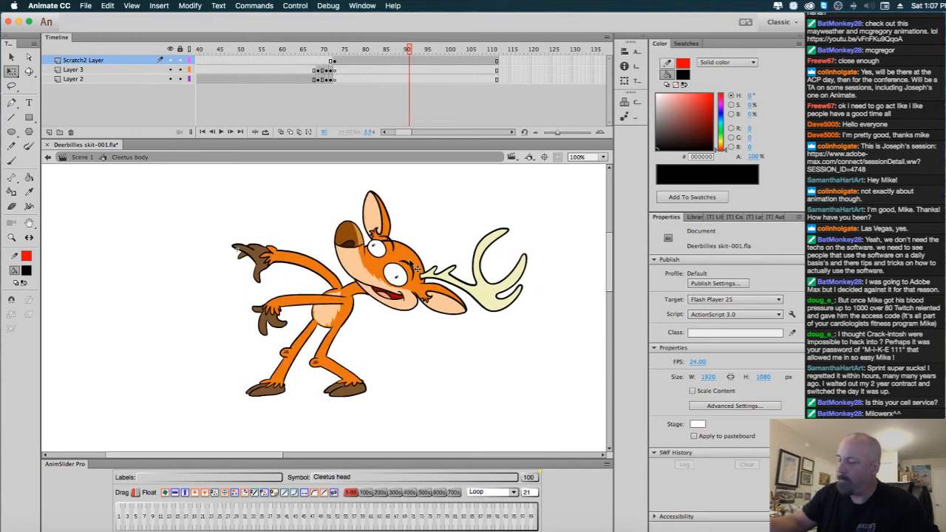
double_click(410, 263)
left_click(197, 54)
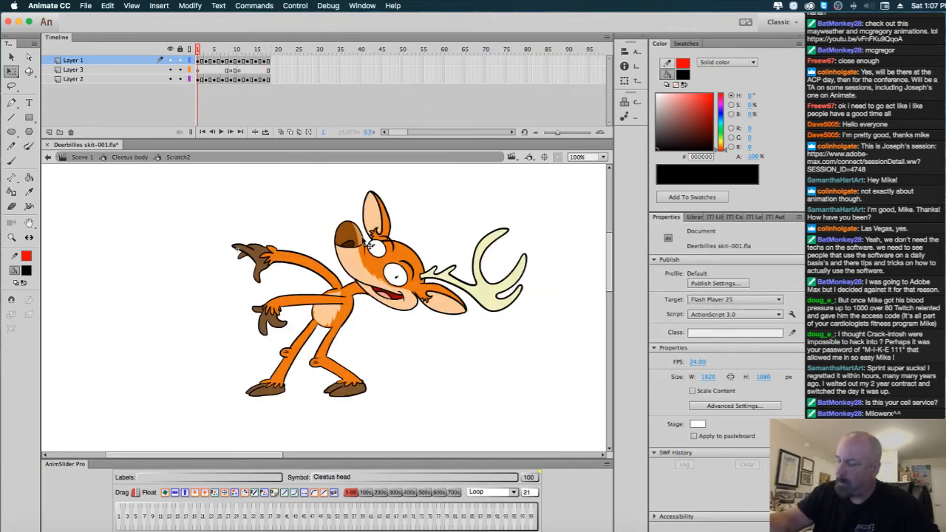
left_click(411, 280)
left_click(691, 381)
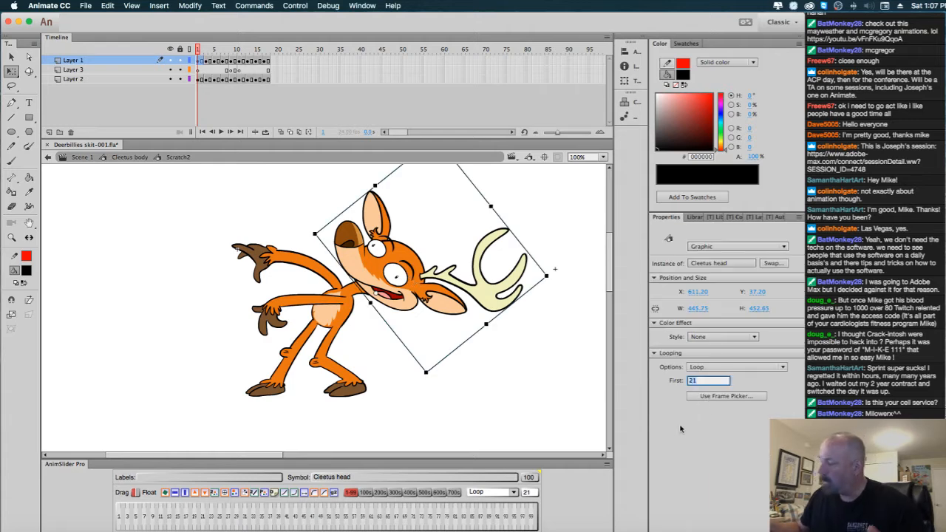
type("23")
key("Return")
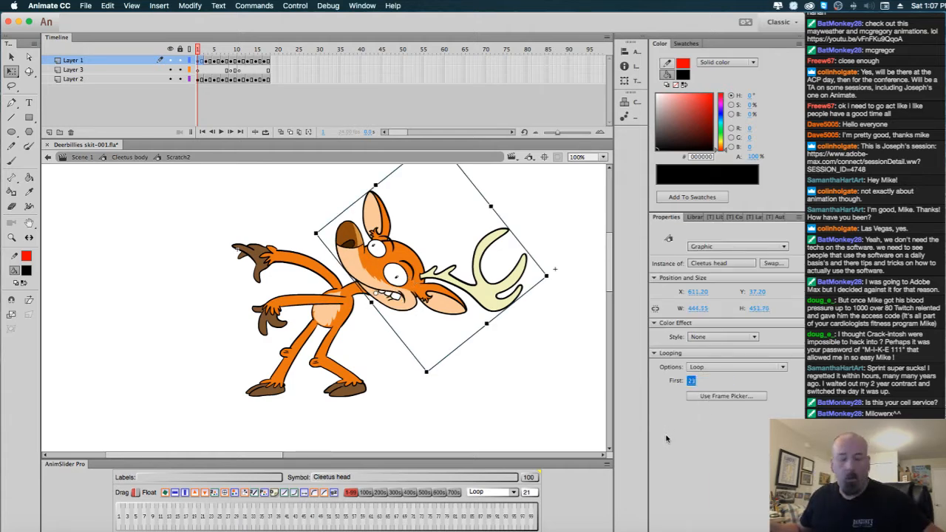
Turn on multiple-frame editing across the whole Scratch2 animation and lock Layer 2.
left_click_drag(269, 61, 198, 61)
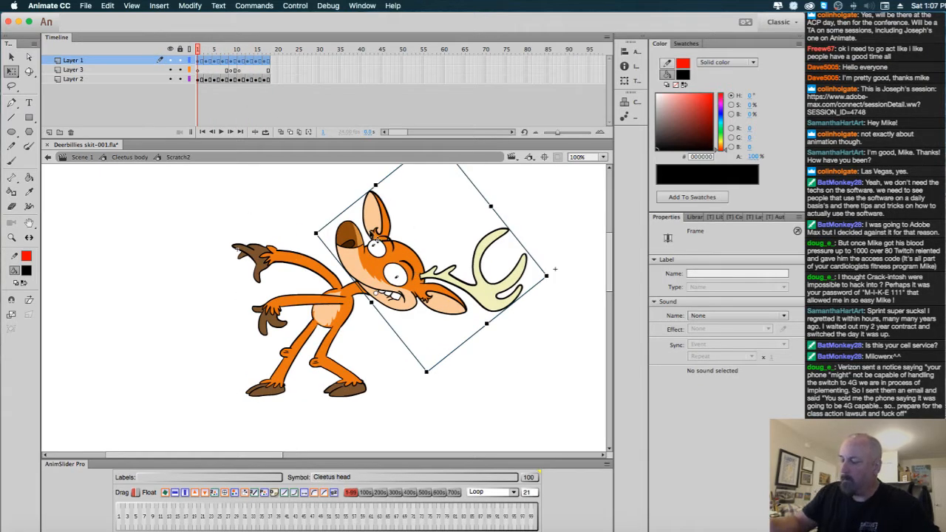
left_click(300, 132)
left_click_drag(209, 50, 270, 50)
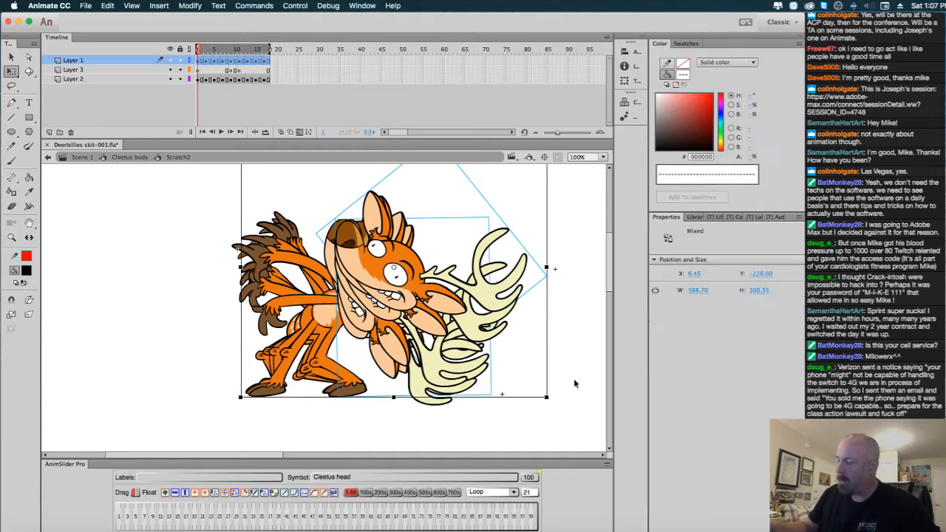
left_click_drag(556, 427, 392, 172)
left_click(181, 78)
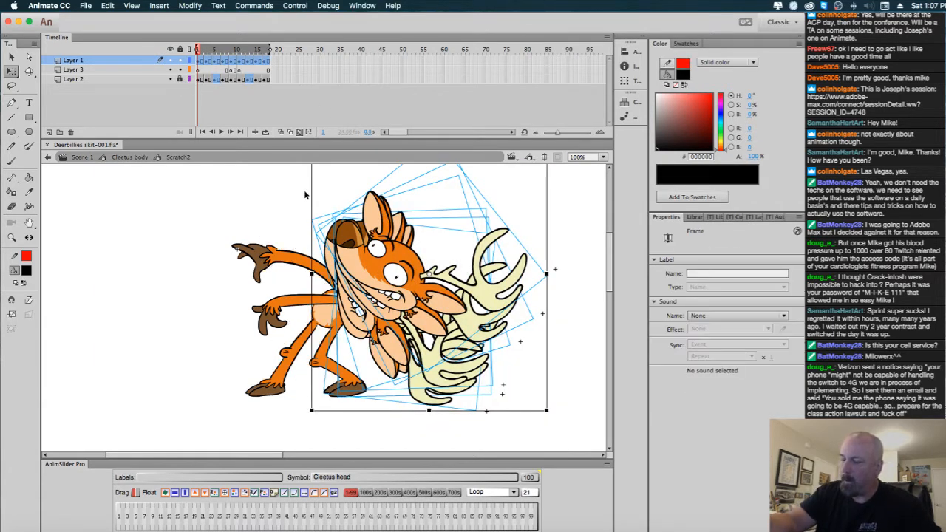
Set the looping option of all the head instances on Layer 1 to Single Frame.
left_click_drag(560, 440, 287, 164)
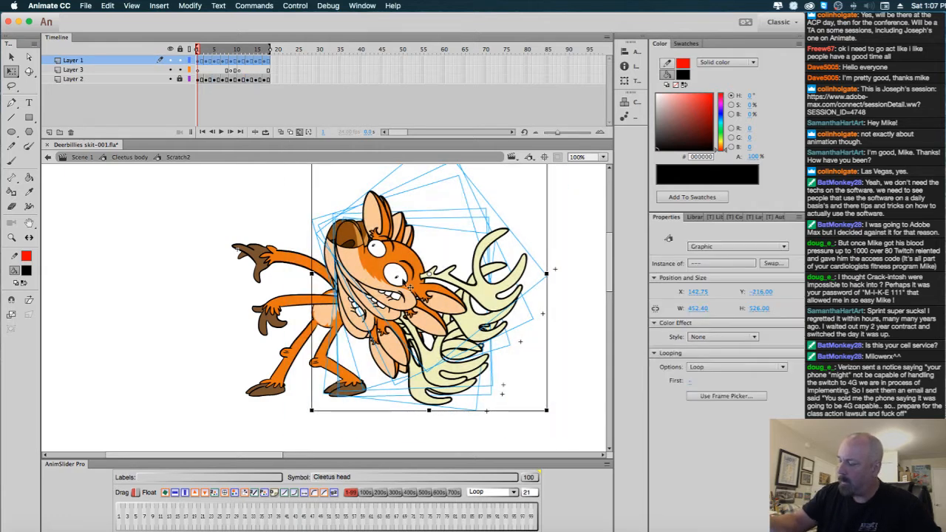
left_click(725, 369)
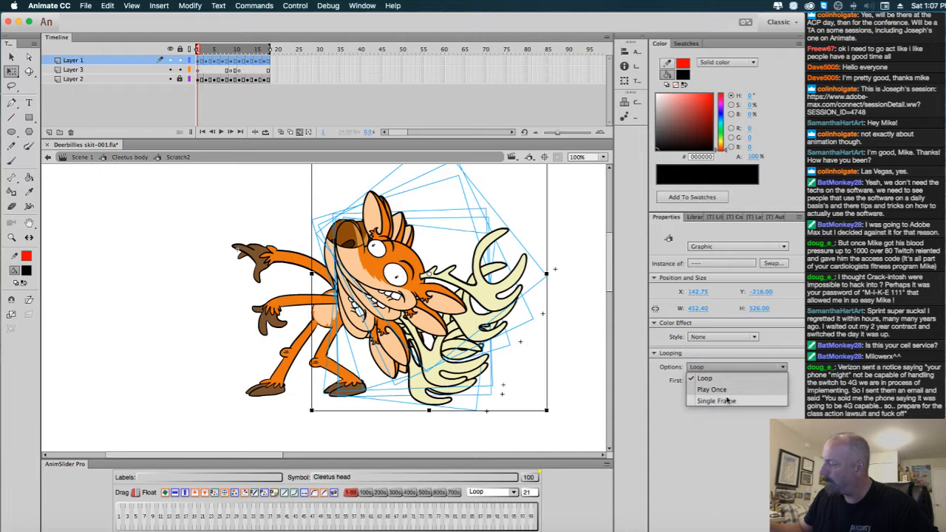
left_click(729, 401)
left_click(576, 275)
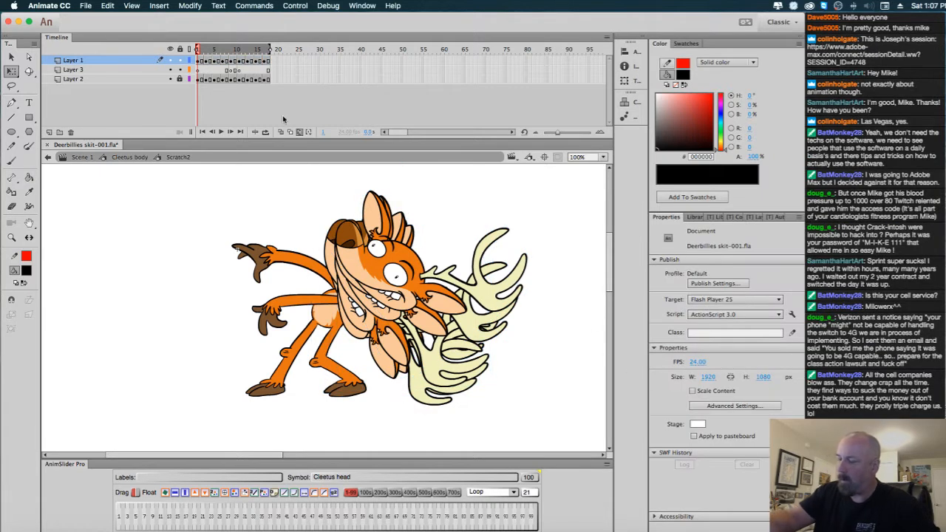
Turn off multiple-frame editing and unlock Layer 2.
left_click(200, 49)
mouse_move(199, 49)
left_mouse_down()
mouse_move(281, 54)
mouse_move(198, 50)
left_mouse_up()
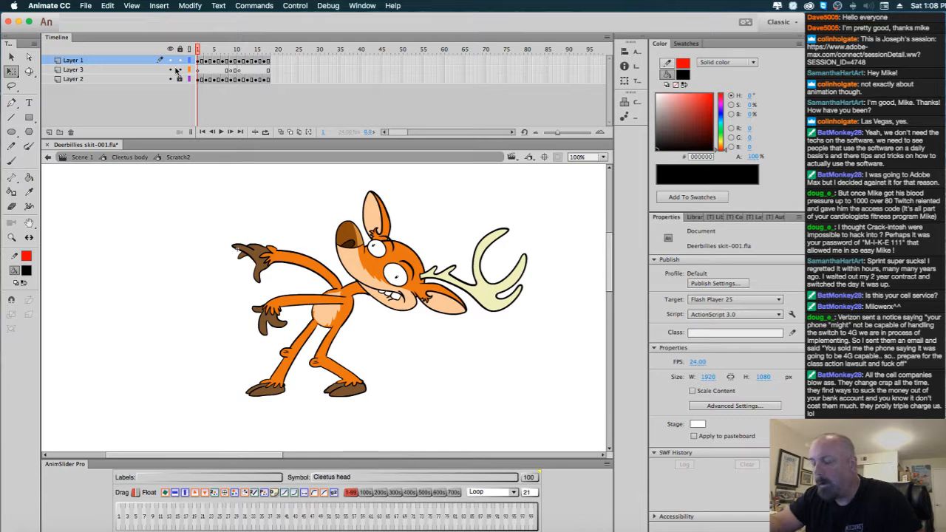
left_click(180, 78)
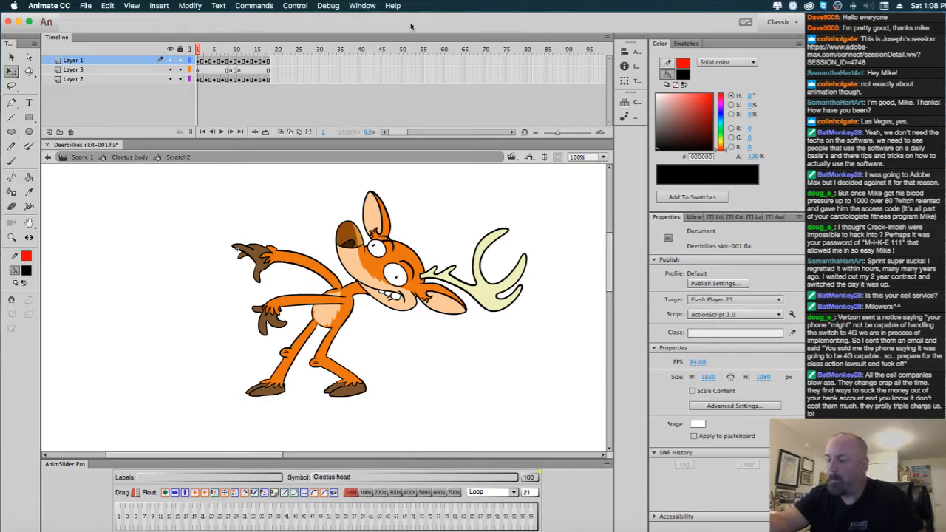
Return from Scratch2 to Cleetus body and copy the transition frames 69–72 on Layer 3 and Layer 2.
left_click(138, 158)
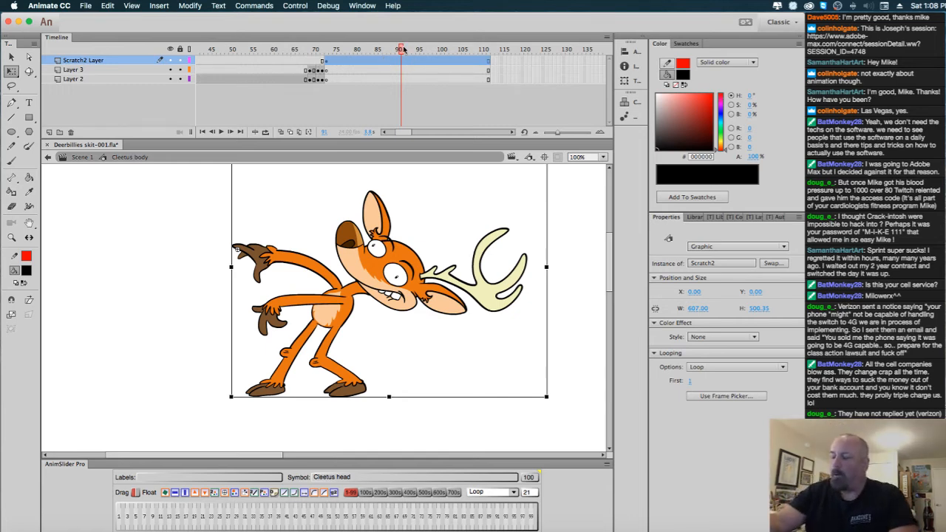
left_click_drag(403, 52, 178, 67)
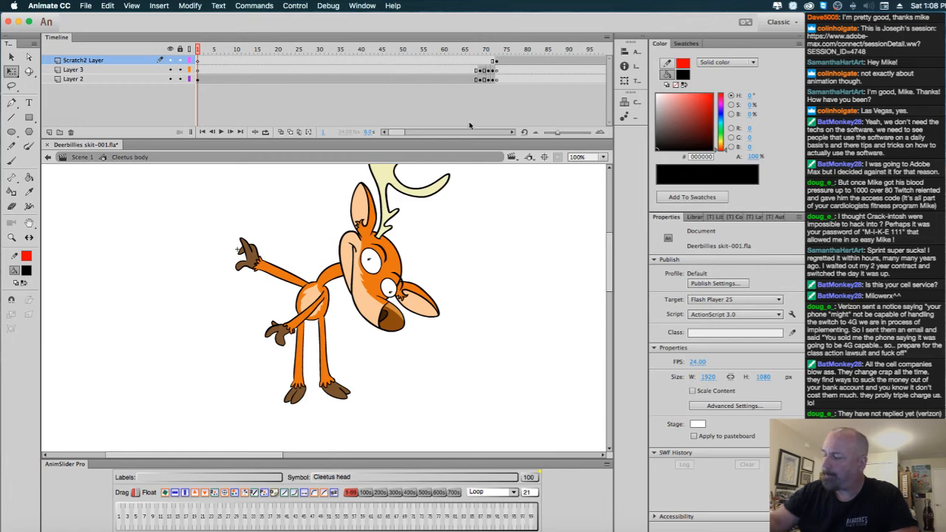
left_click_drag(400, 132, 405, 134)
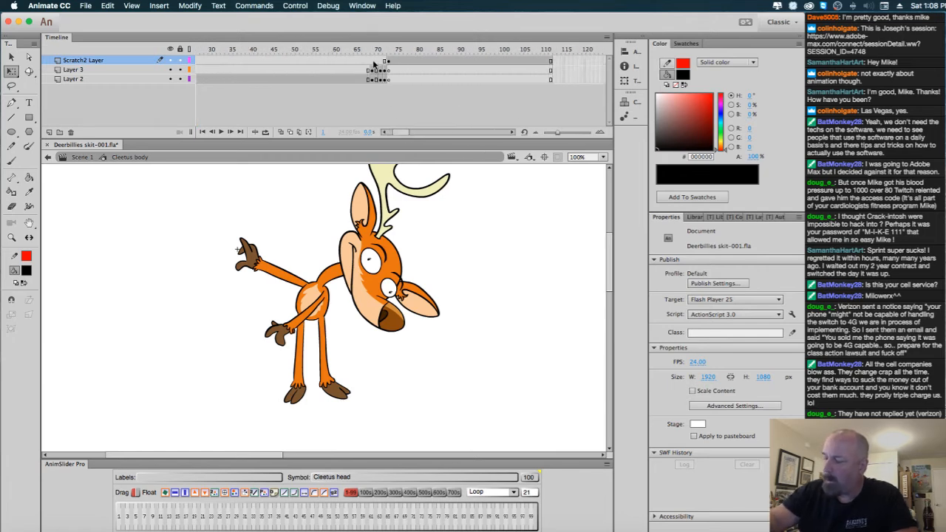
left_click_drag(373, 62, 383, 75)
right_click(383, 75)
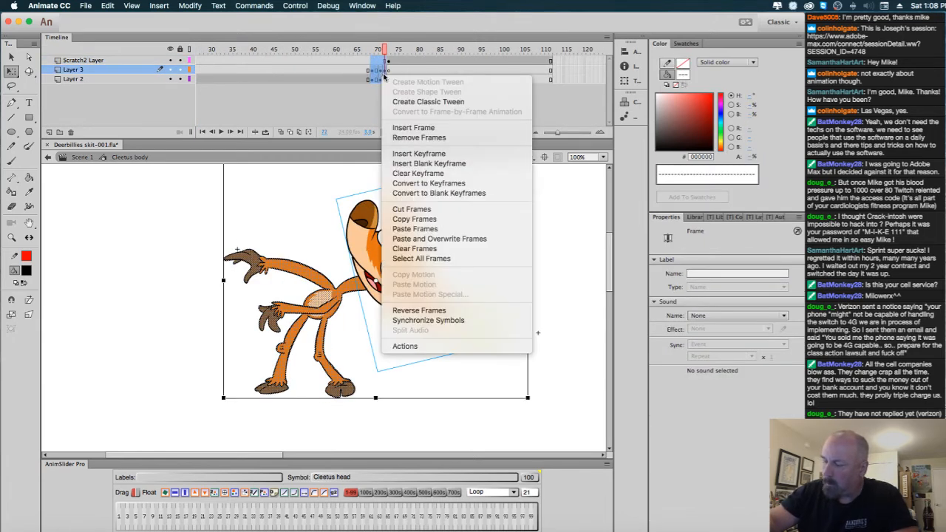
left_click(453, 215)
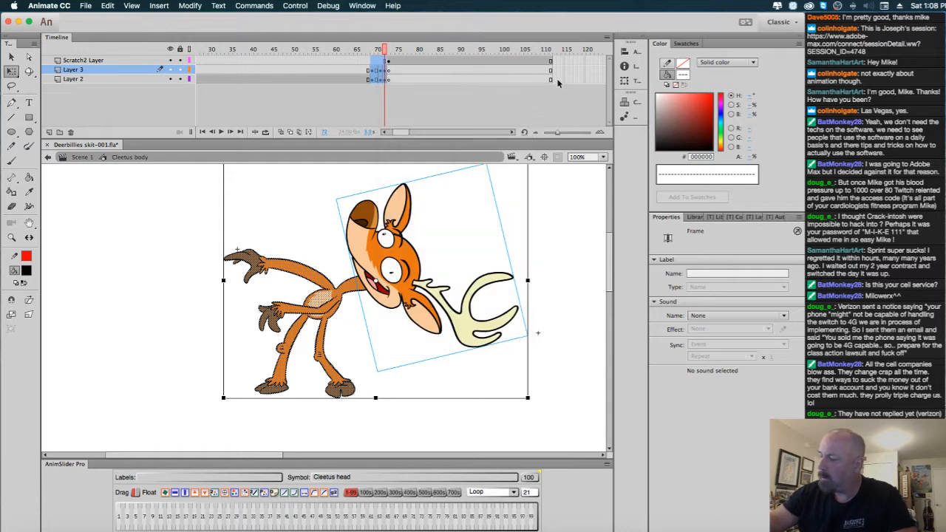
Paste and overwrite the copied transition frames at frames 113–116, directly after the Scratch2 span, starting from Layer 3 and Layer 2.
left_click_drag(555, 70, 568, 78)
right_click(563, 79)
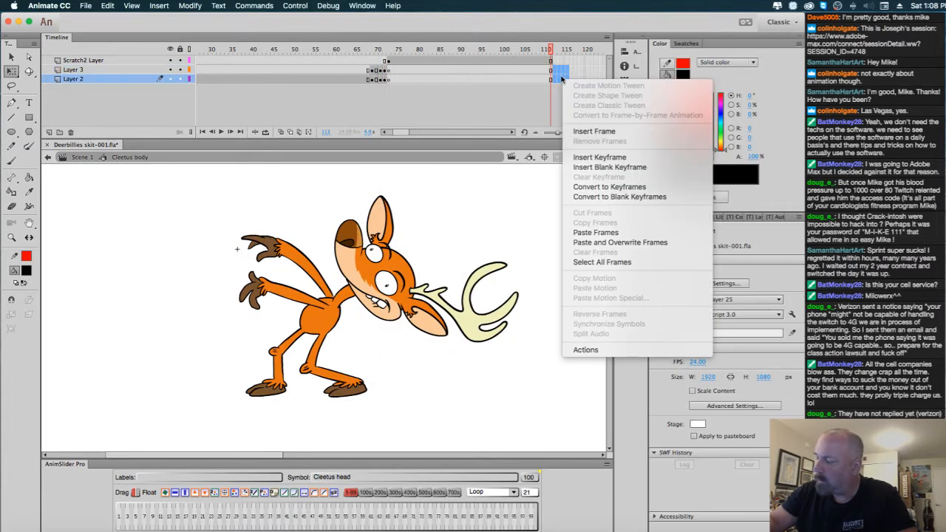
left_click(629, 243)
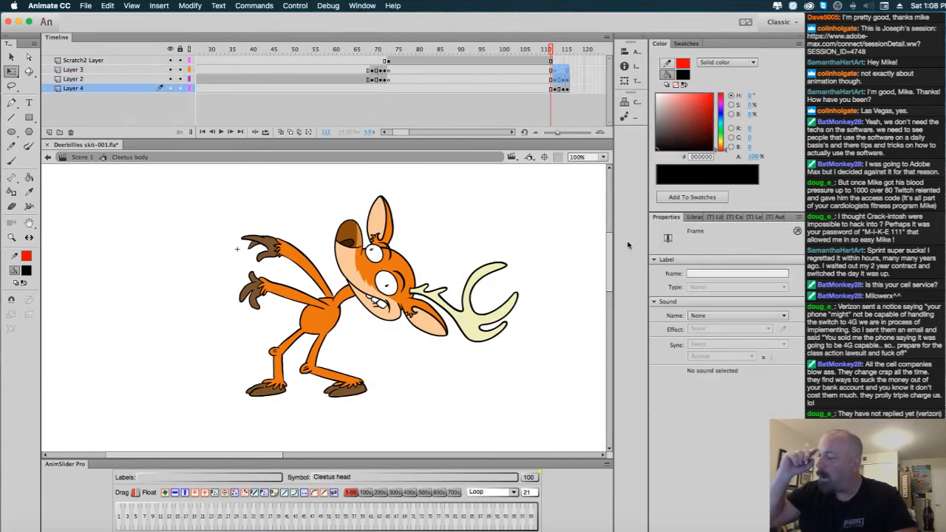
left_click(572, 89)
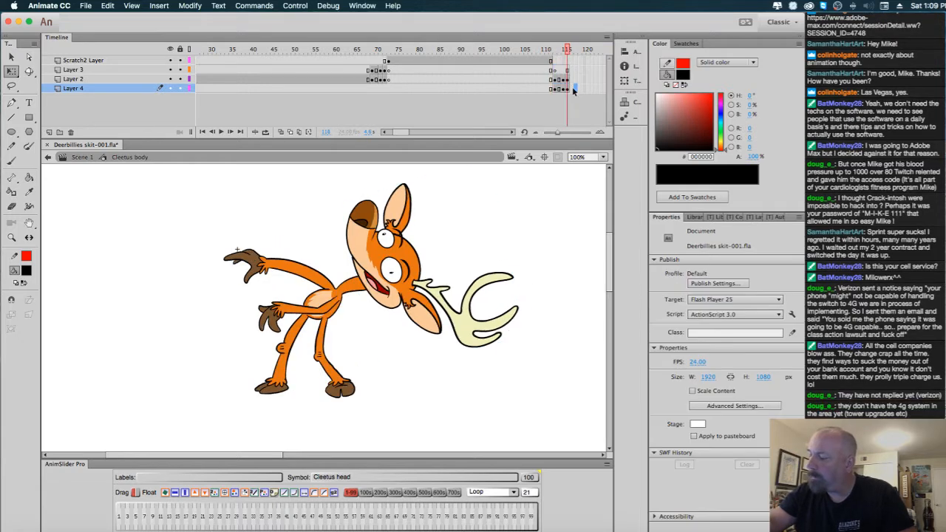
Move the pasted frames up one layer onto Layer 3 and Layer 2, and delete the extra Layer 4.
mouse_move(556, 80)
left_mouse_down()
mouse_move(568, 89)
mouse_move(558, 71)
left_mouse_up()
left_click_drag(401, 132, 367, 141)
left_click(131, 88)
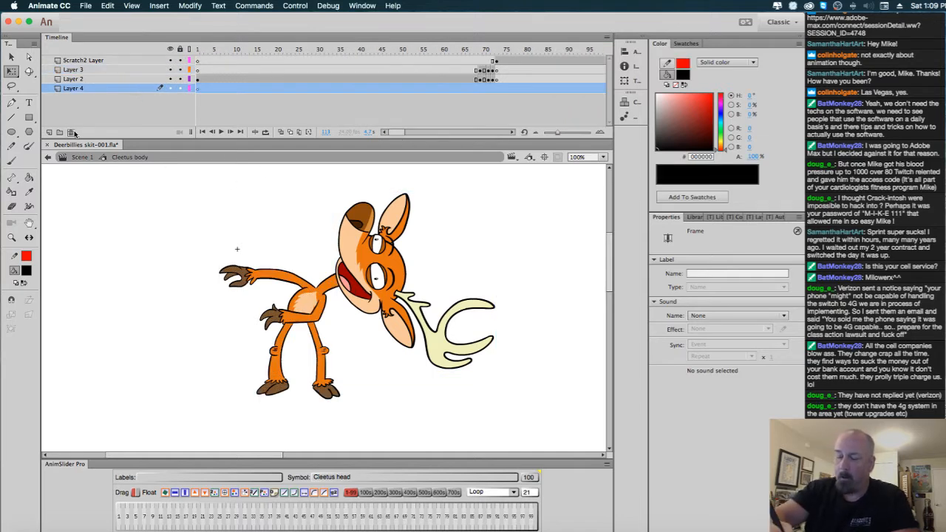
left_click(71, 132)
Reverse the pasted frames 113–116 on Layer 3 and Layer 2 and scrub through them to check the motion.
left_click_drag(403, 134, 418, 132)
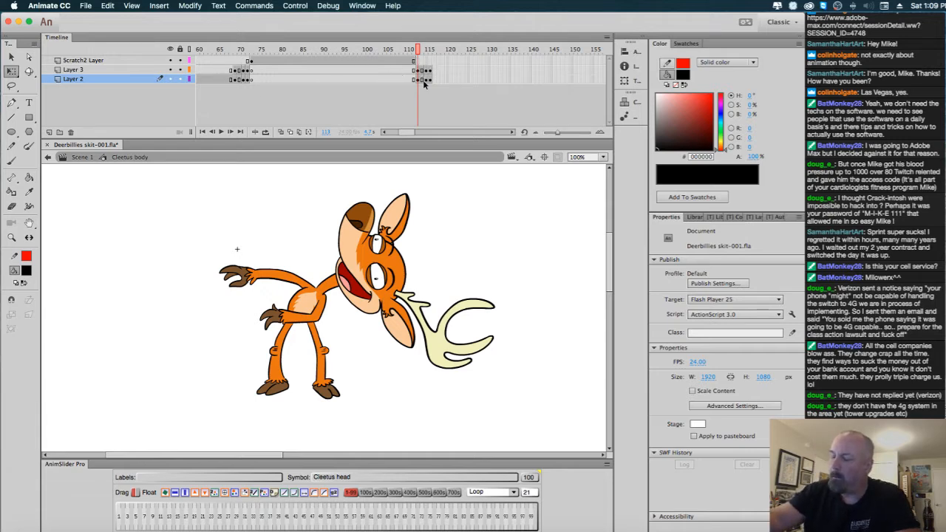
left_click_drag(428, 70, 429, 79)
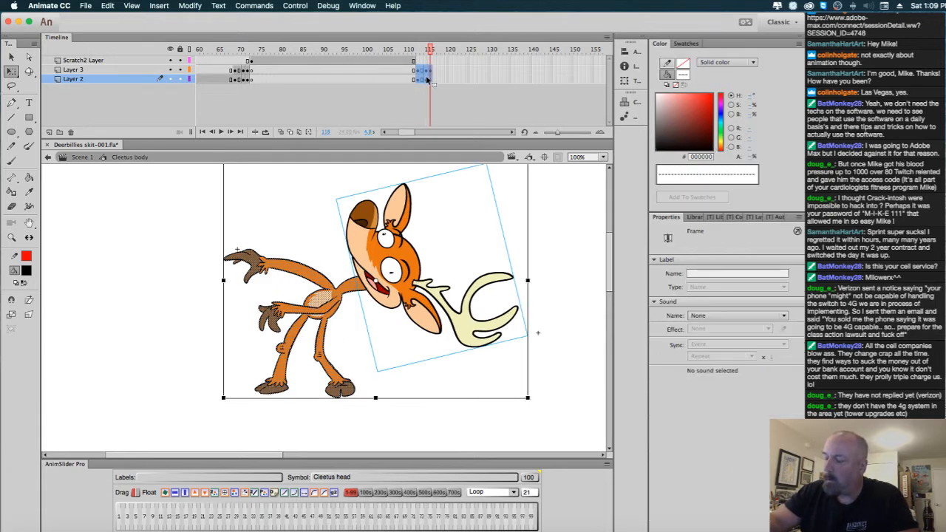
right_click(427, 78)
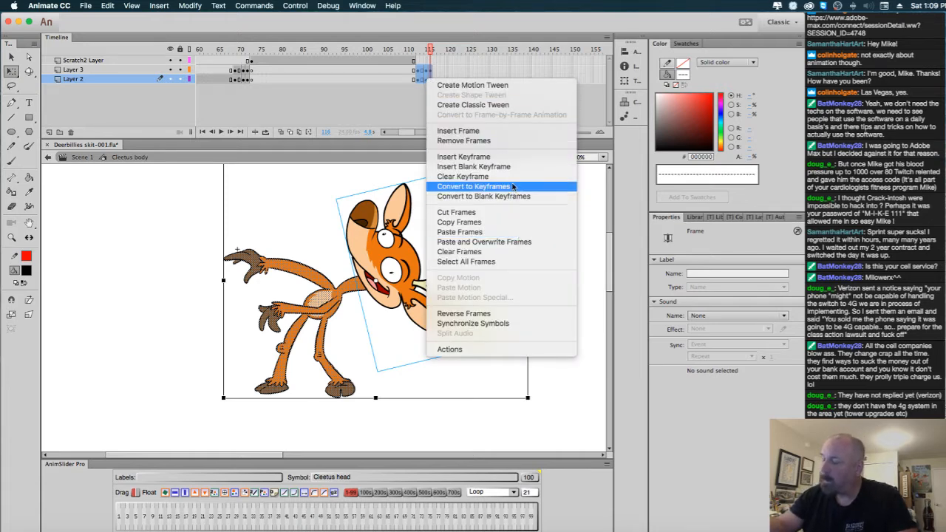
left_click(464, 314)
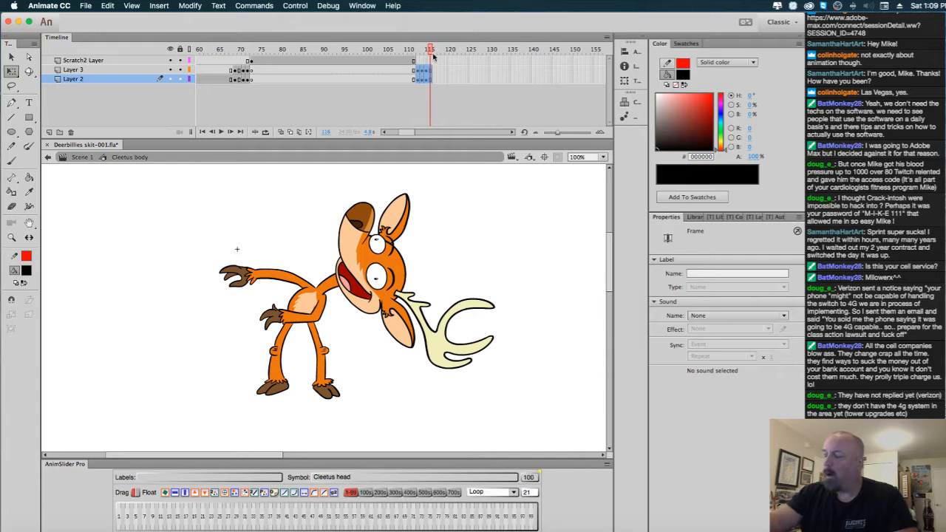
left_click_drag(431, 52, 427, 79)
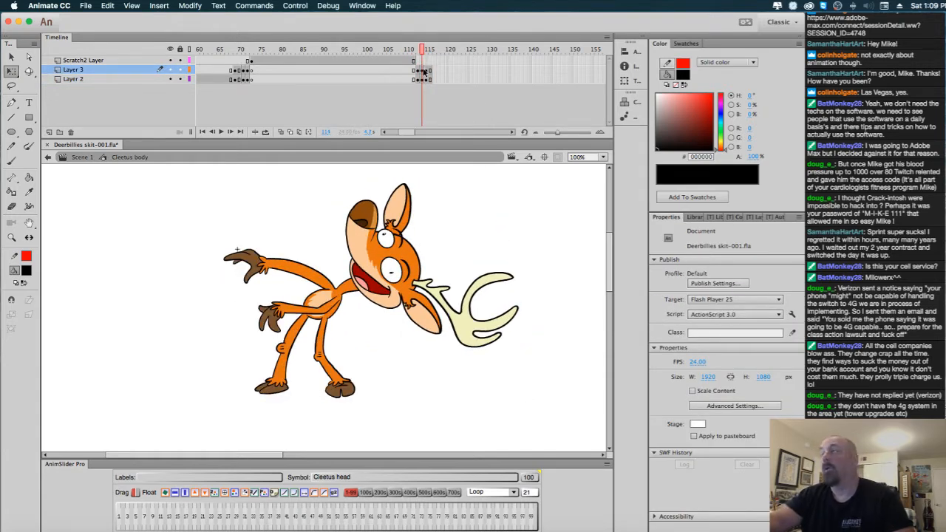
left_click(232, 78)
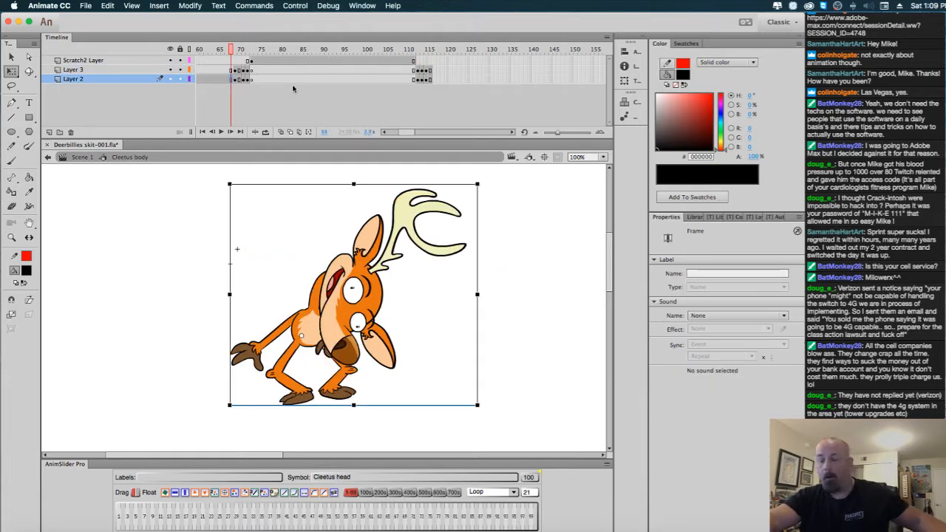
scroll(408, 136, "left", 5)
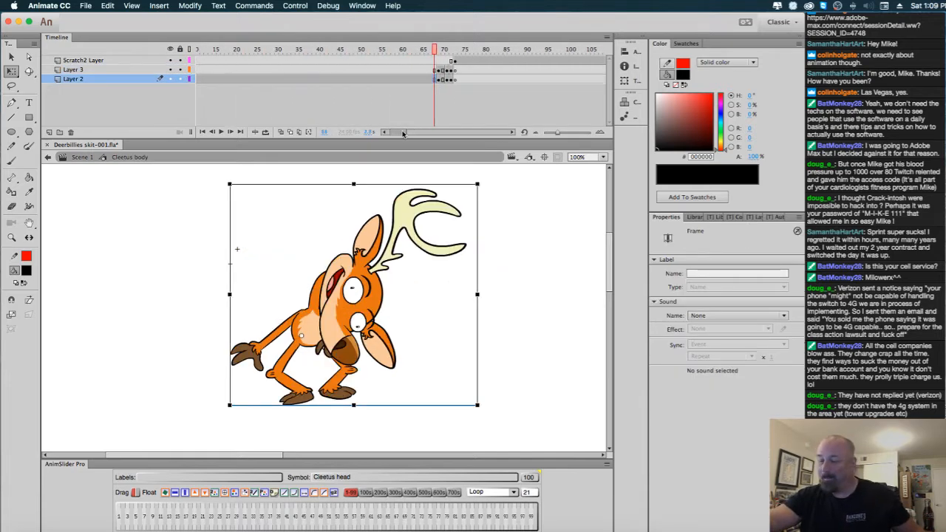
scroll(406, 136, "left", 3)
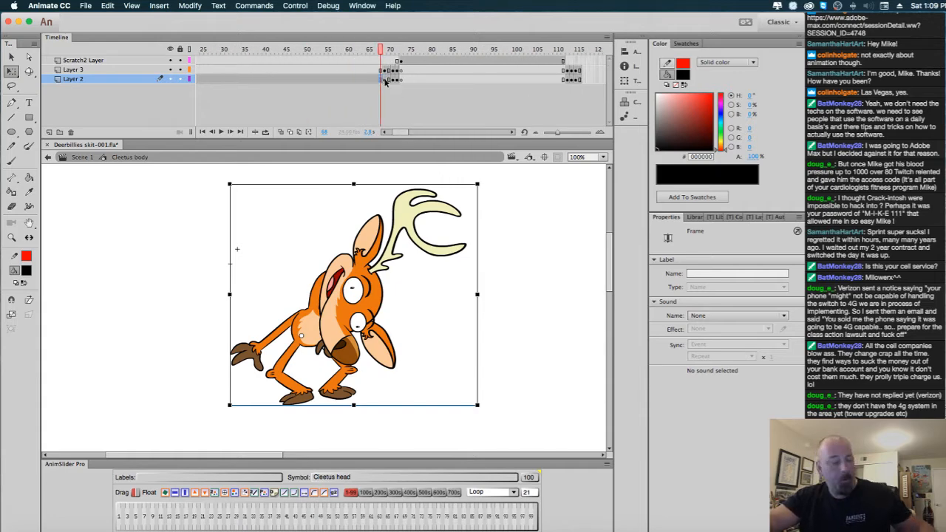
left_click_drag(404, 133, 410, 134)
left_click(411, 78)
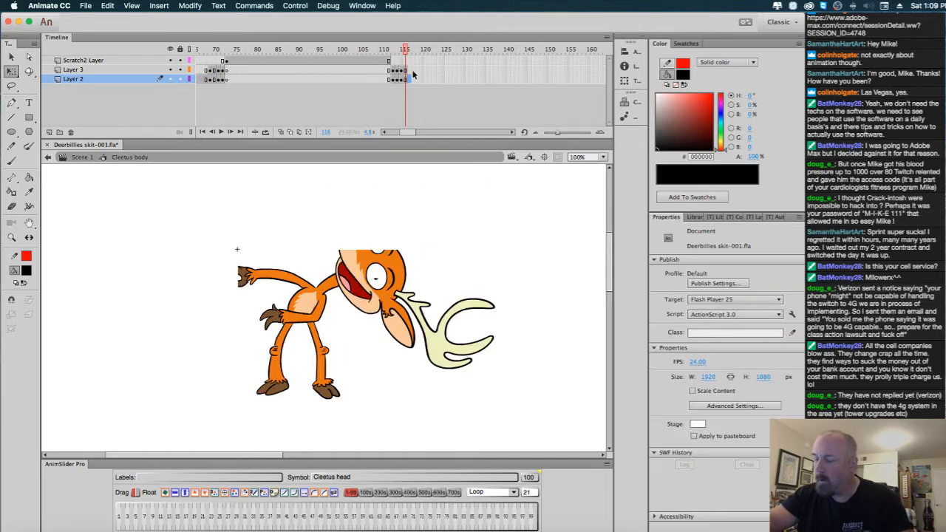
left_click(410, 70)
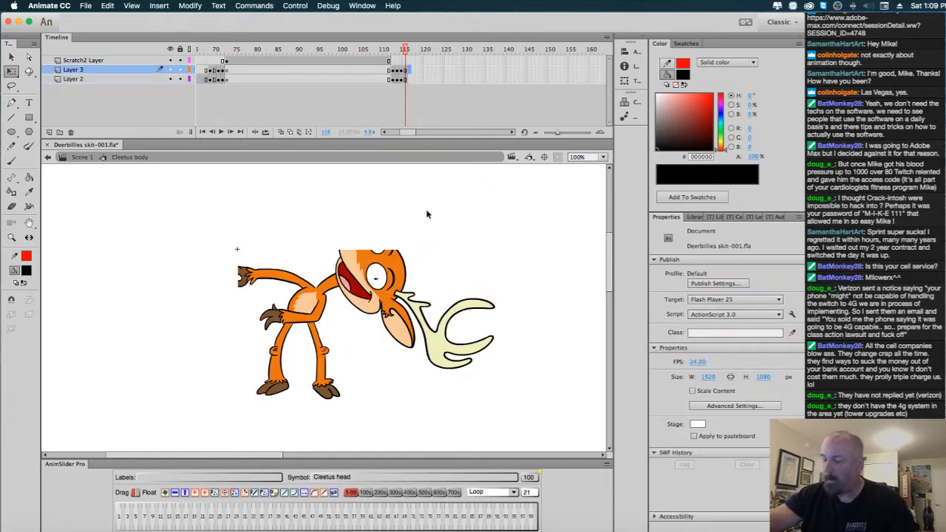
left_click(407, 60)
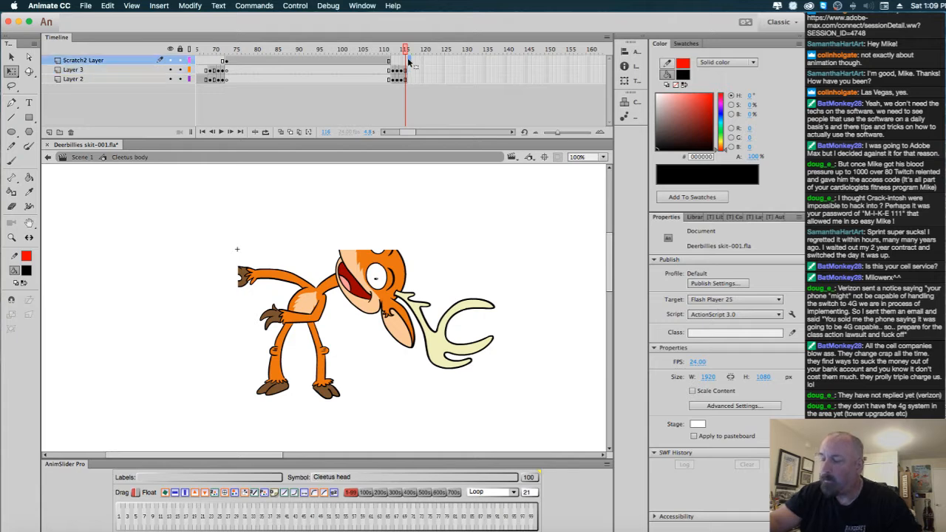
right_click(404, 62)
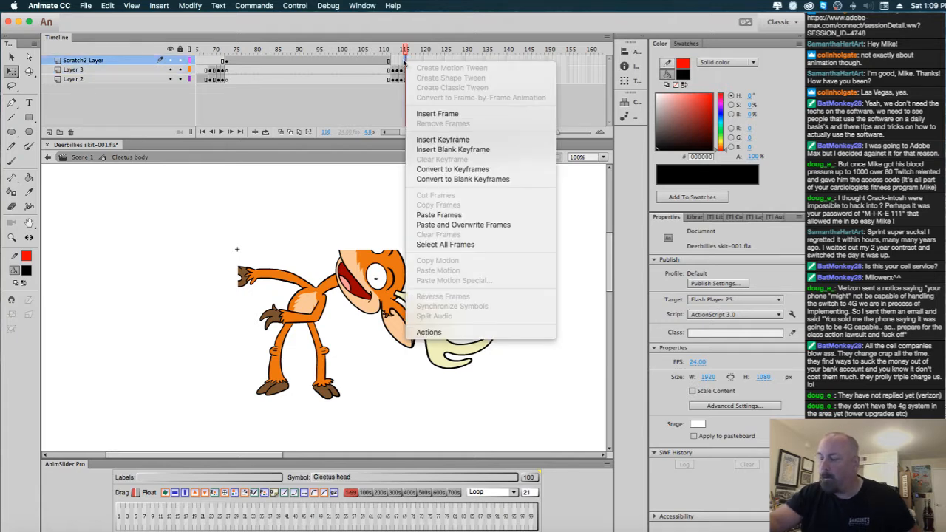
left_click(461, 214)
key("super+z")
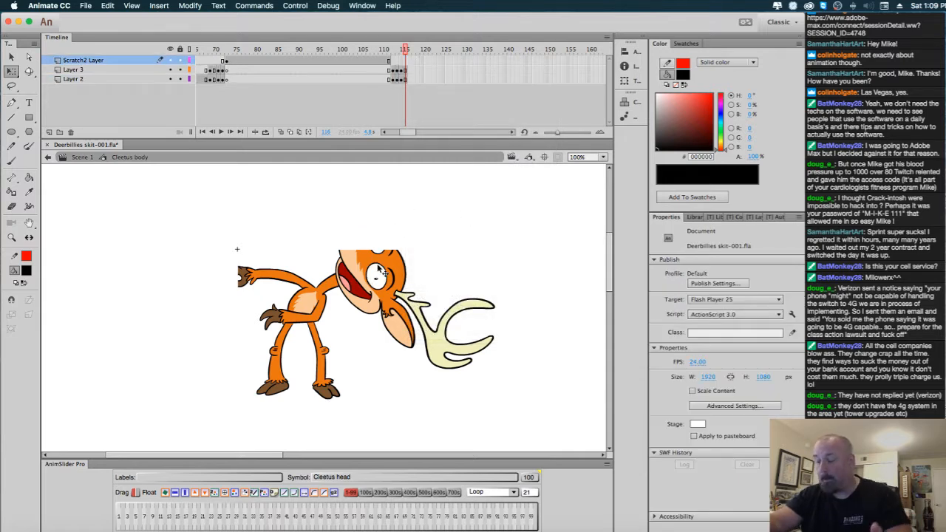
left_click(380, 271)
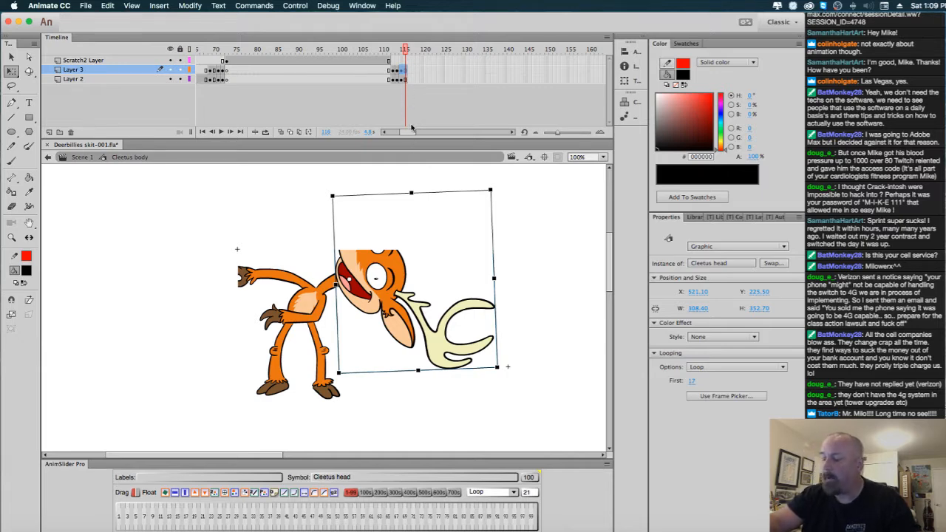
Copy the original standing body pose from Layer 2 at frame 67 and paste it at frame 117 on Layer 2.
scroll(412, 127, "left", 4)
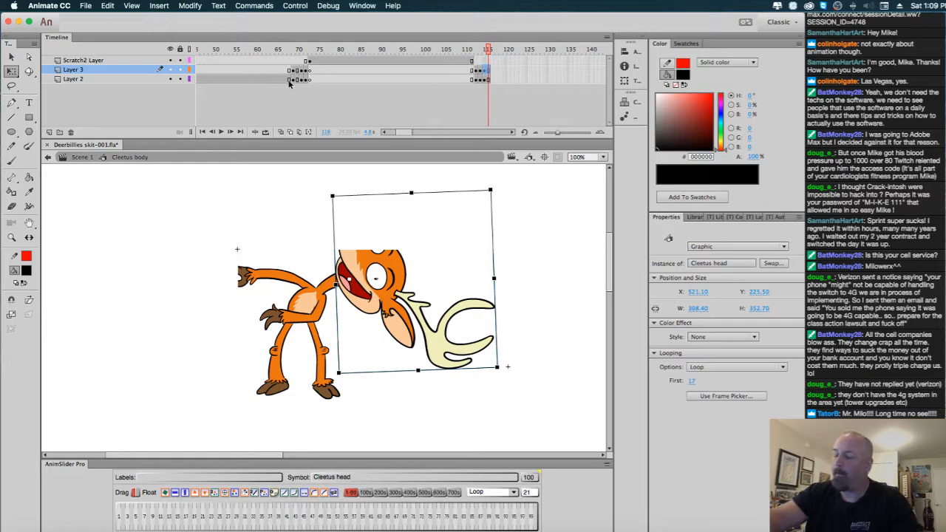
left_click(288, 80)
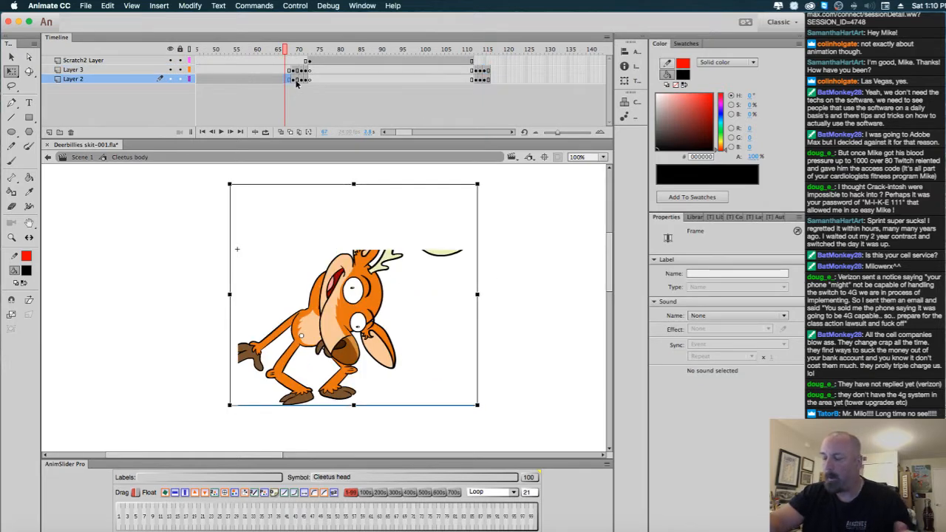
left_click(492, 61)
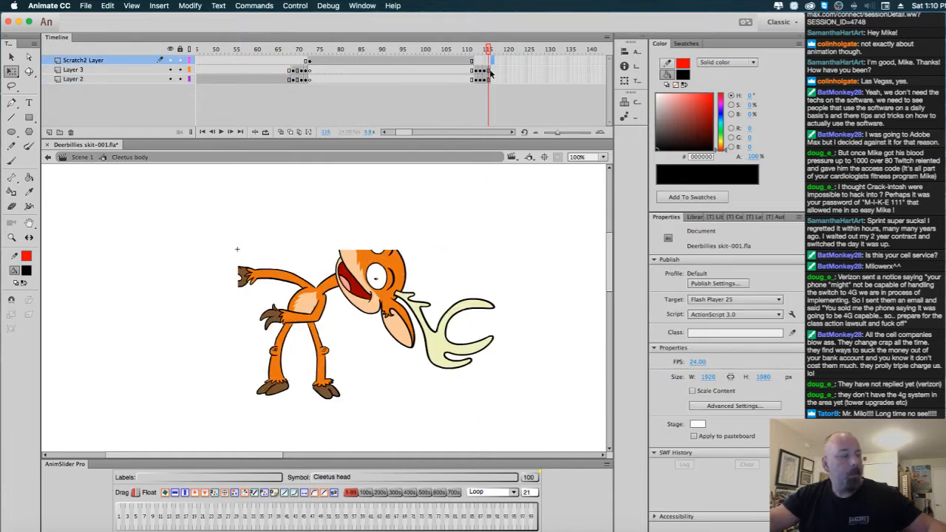
left_click(495, 80)
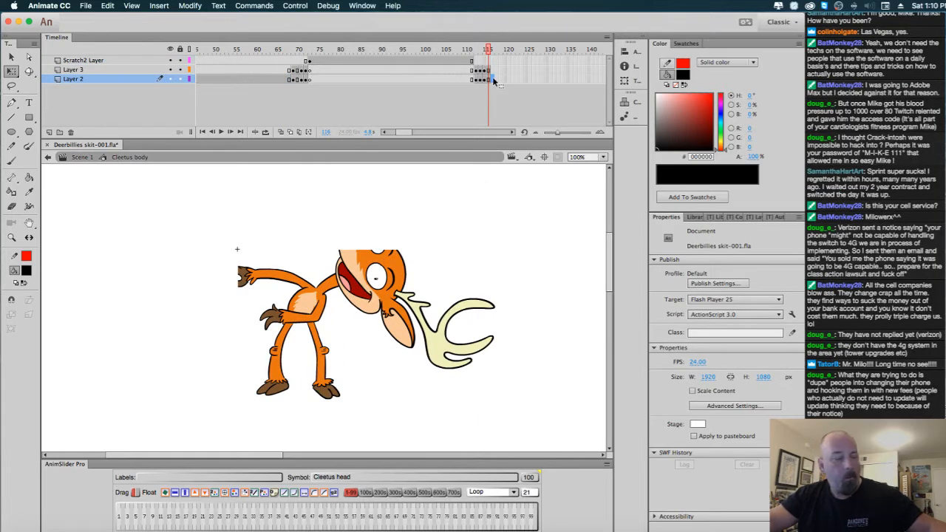
left_click(494, 80)
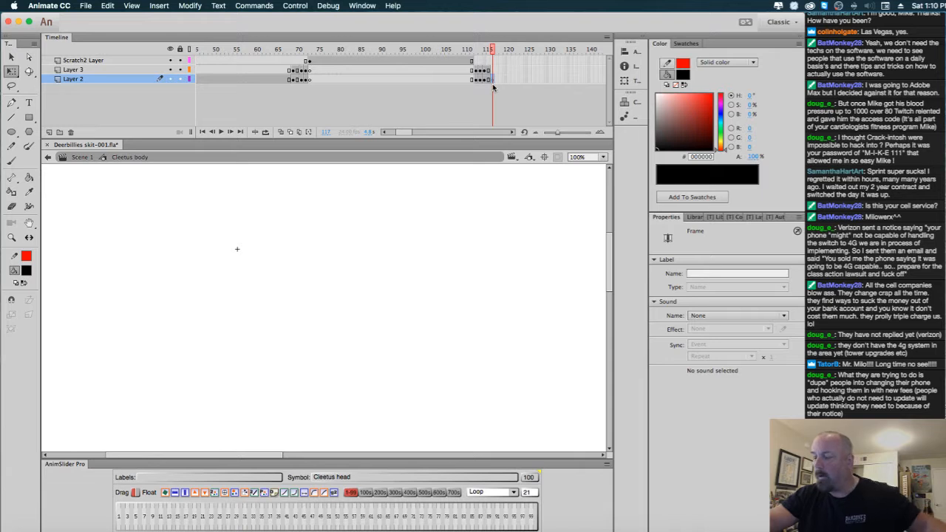
key("ctrl+shift+v")
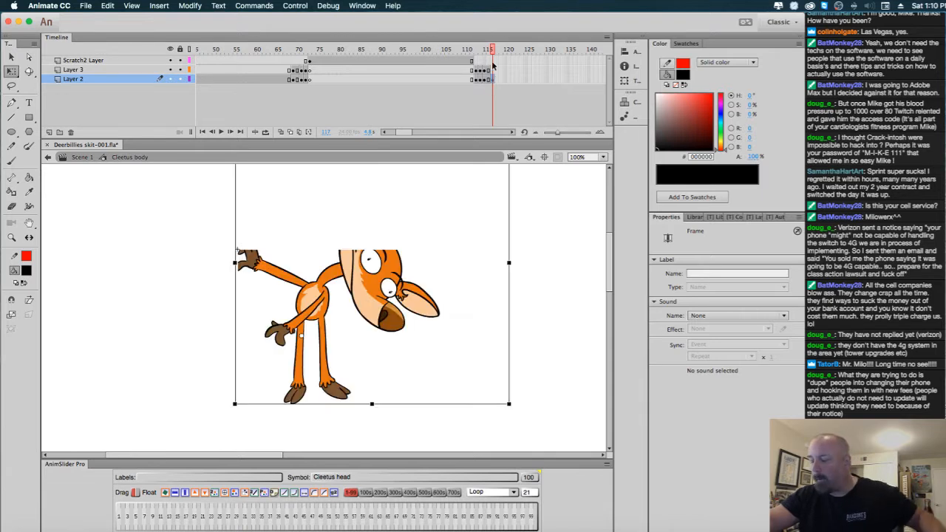
Return to Scene 1, play the animation, and scrub to frame 90 to review the orange deer's scratching in the scene.
left_click_drag(408, 135, 382, 135)
left_click_drag(203, 49, 195, 49)
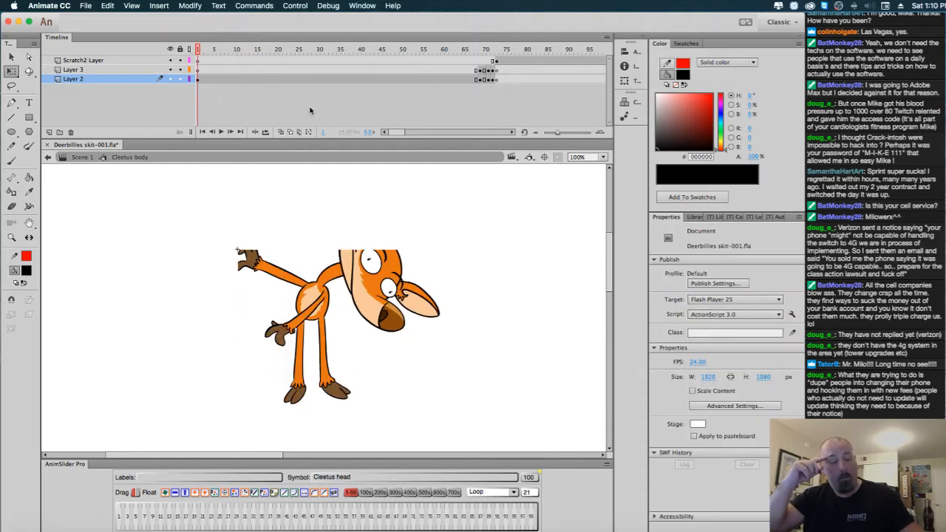
left_click(82, 157)
key("Return")
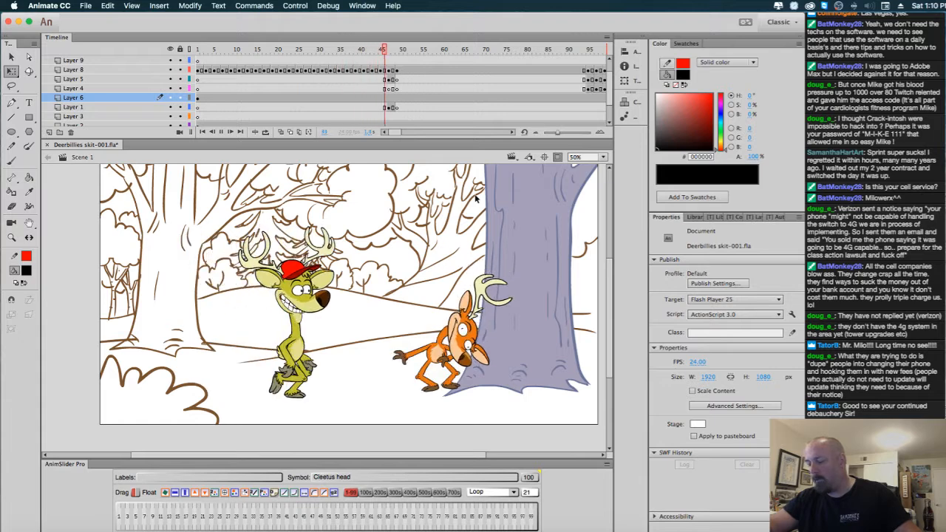
key("Return")
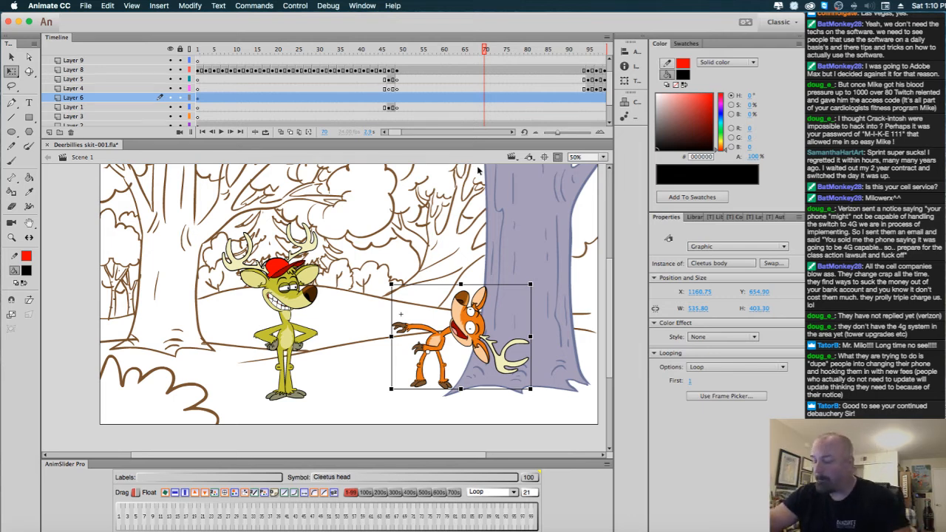
left_click(389, 60)
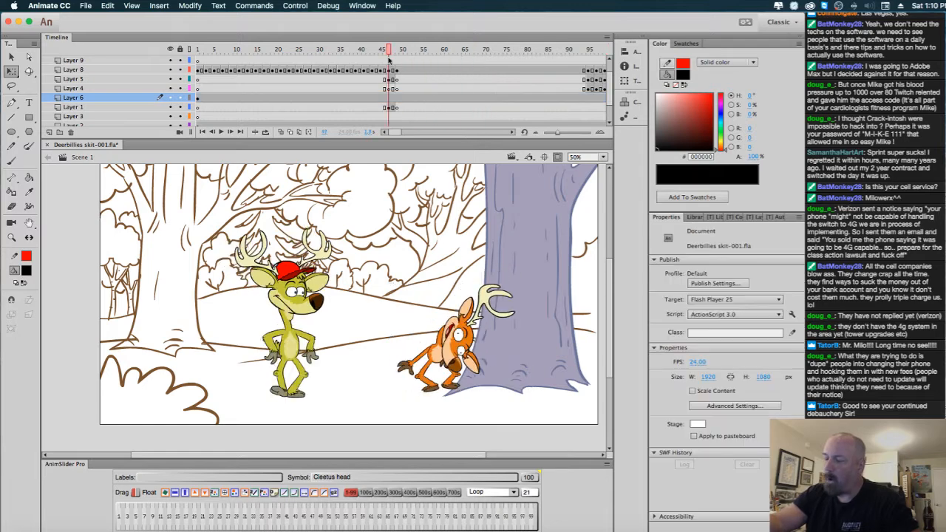
left_click_drag(389, 61, 570, 81)
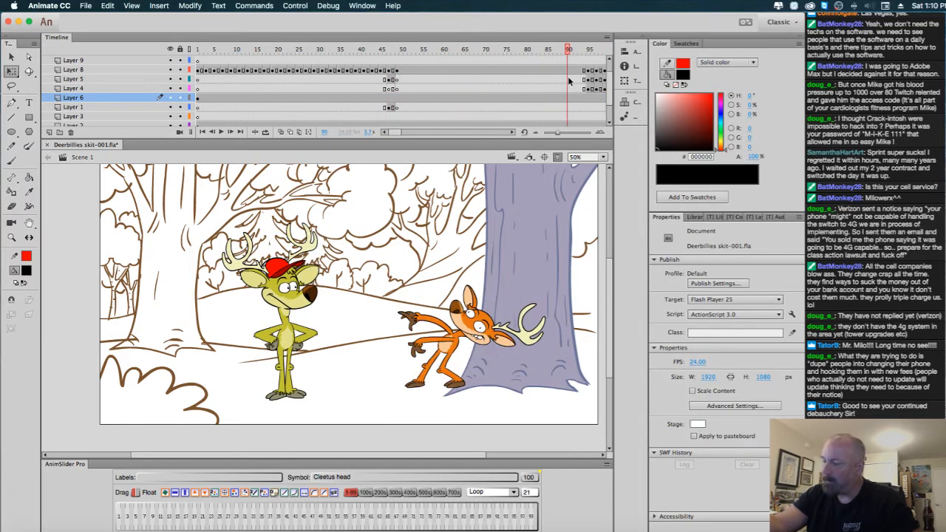
left_click_drag(395, 133, 406, 133)
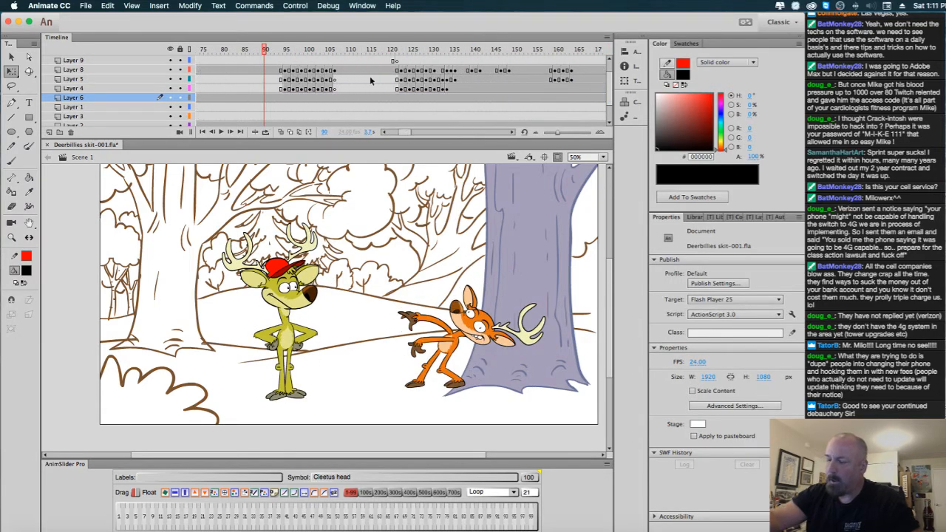
At frame 176, turn on onion skinning and shift the green deer's walking body on Layer 4 back toward his previous pose, to X 673.20, Y 694.30.
left_click_drag(264, 49, 566, 80)
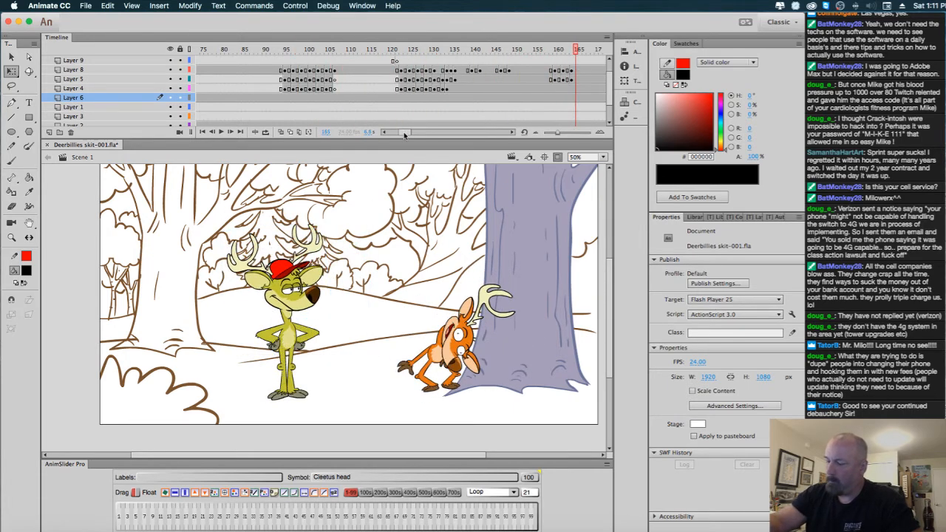
left_click_drag(404, 134, 415, 134)
left_click(286, 54)
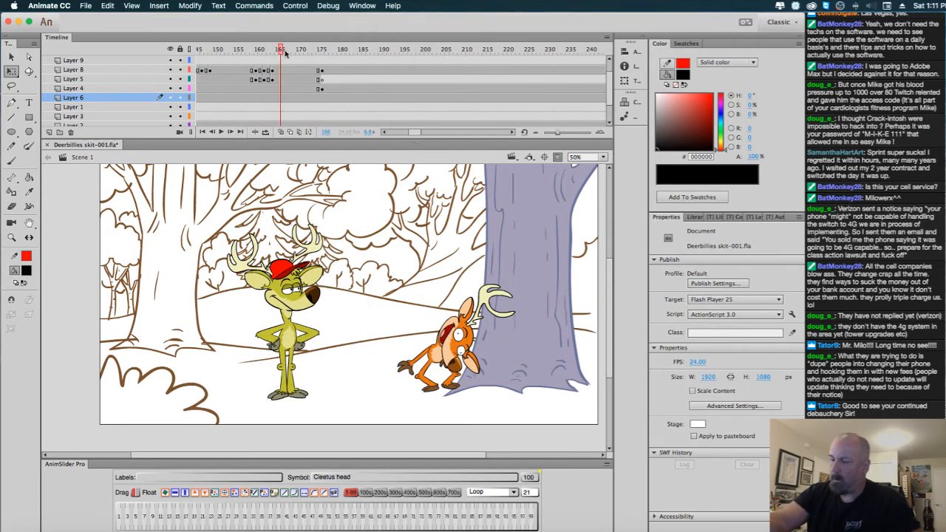
left_click_drag(285, 53, 323, 76)
left_click(324, 89)
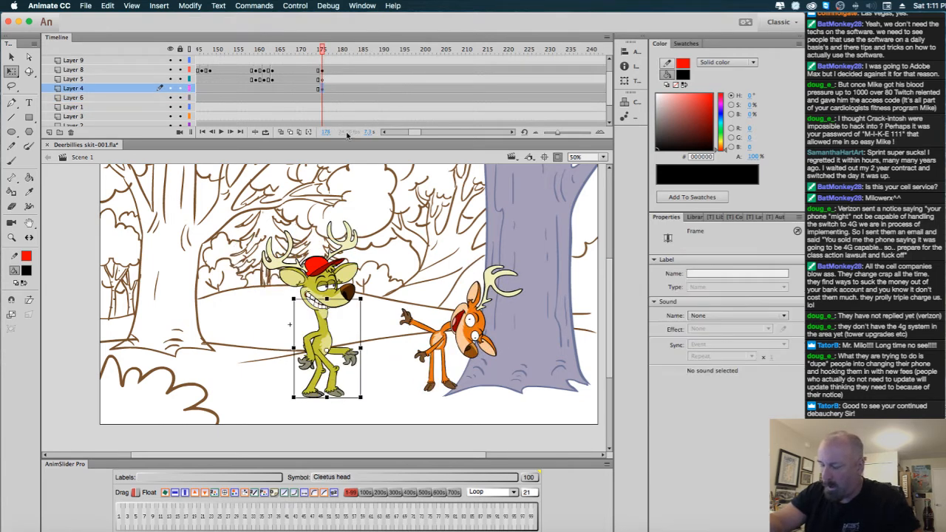
left_click(281, 132)
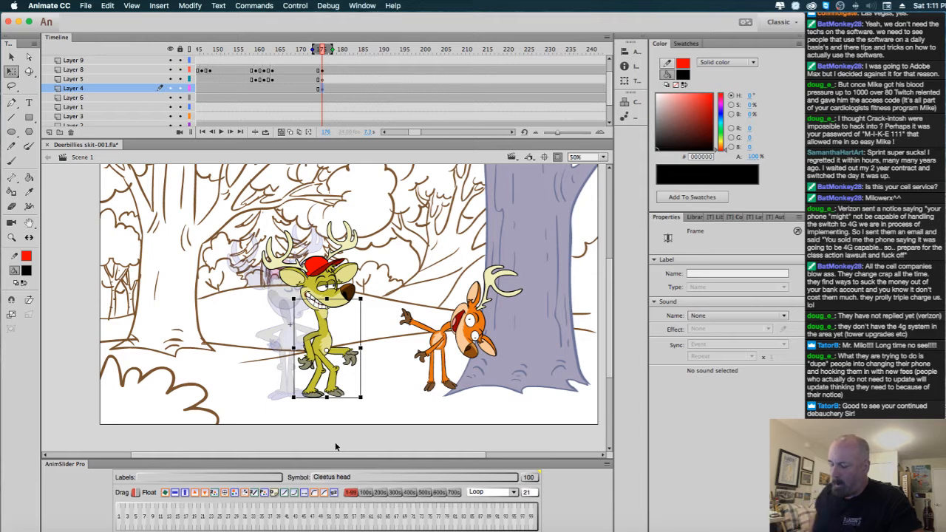
left_click_drag(336, 341, 318, 337)
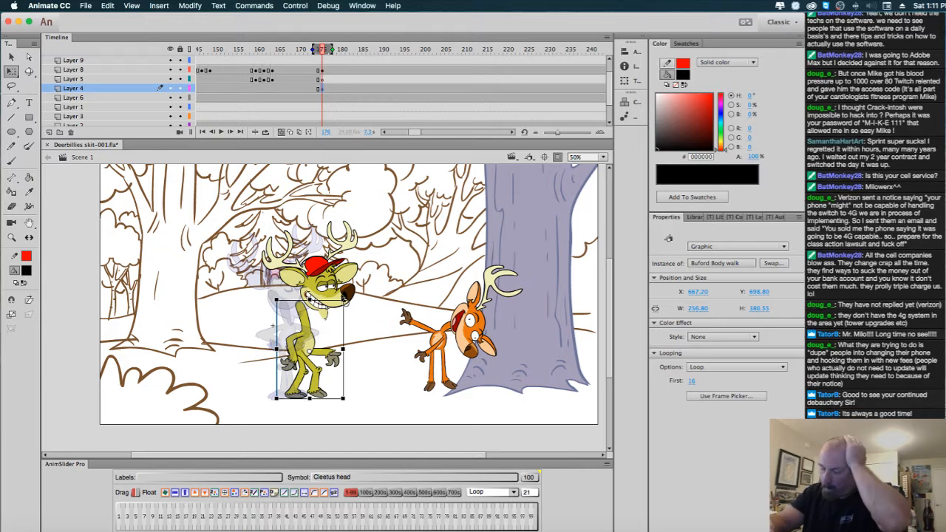
left_click(357, 352)
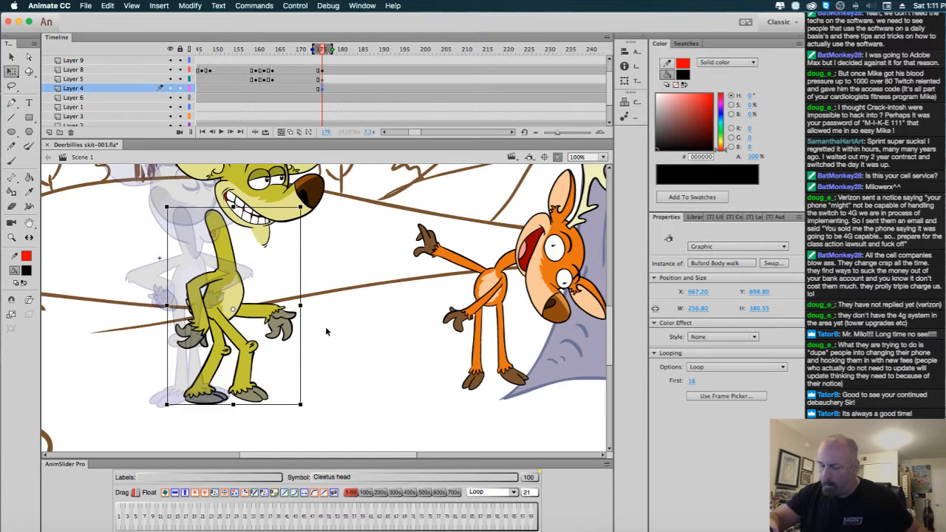
left_click_drag(231, 297, 233, 289)
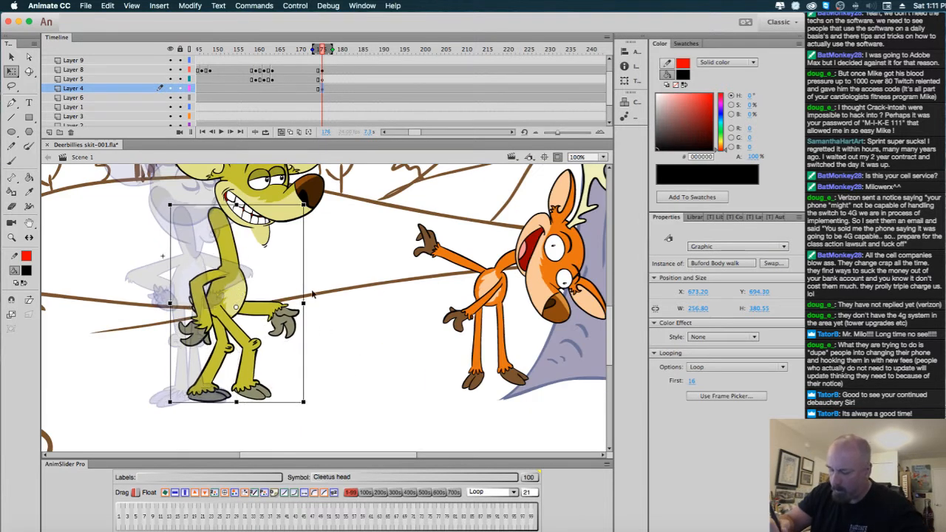
Move the green deer's head on Layer 8 back over the shifted body, to X 682.95, Y 705.45, and turn onion skinning off.
left_click_drag(366, 238, 424, 310)
left_click_drag(331, 232, 297, 232)
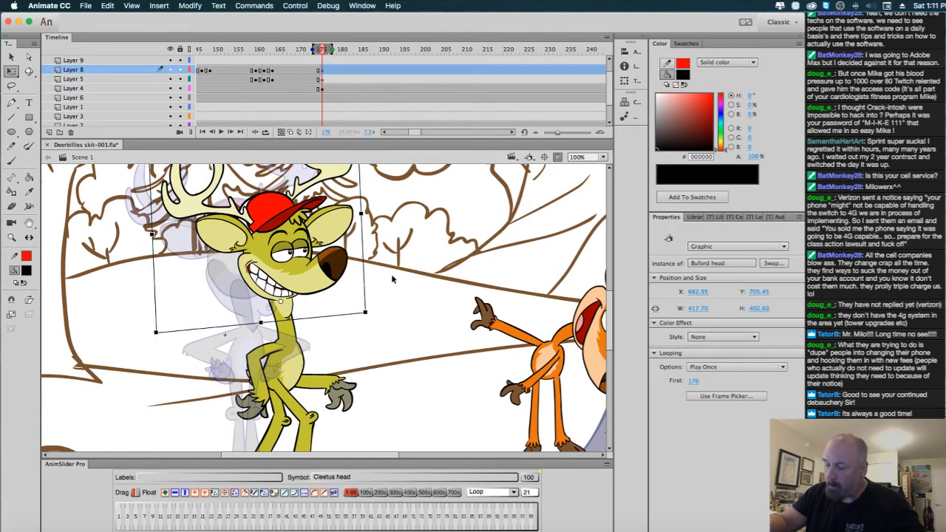
left_click(281, 132)
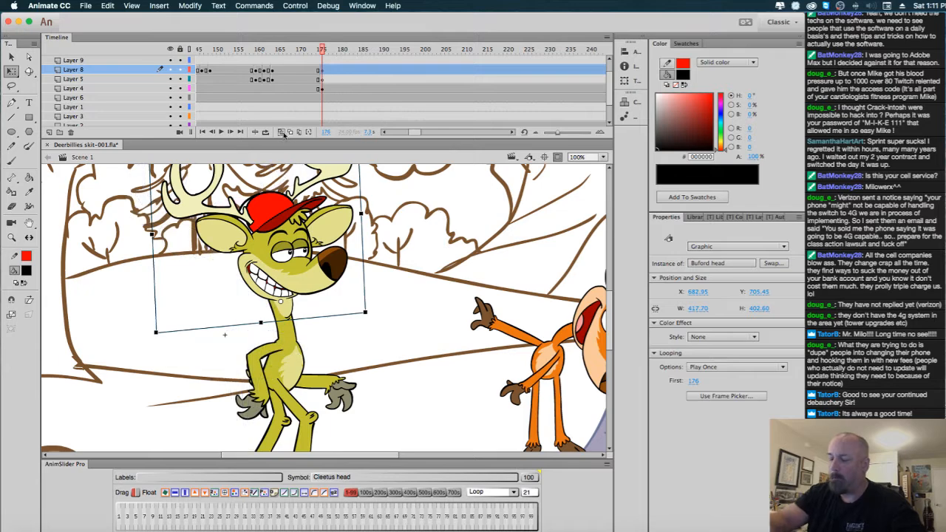
Insert a blank keyframe at frame 173 on Layer 5 in place of the green deer's standing body.
mouse_move(322, 54)
left_mouse_down()
mouse_move(308, 64)
mouse_move(330, 74)
mouse_move(332, 54)
mouse_move(323, 56)
left_mouse_up()
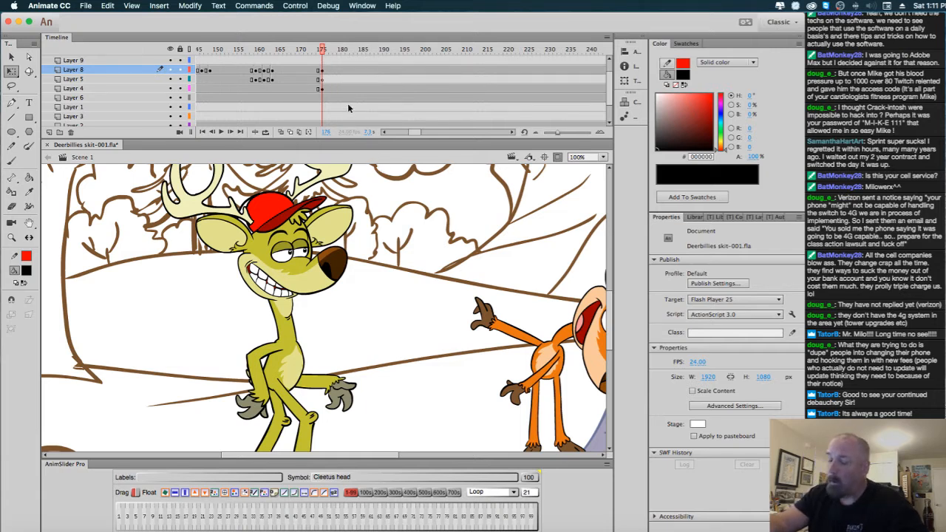
mouse_move(323, 56)
left_mouse_down()
mouse_move(303, 71)
mouse_move(330, 70)
mouse_move(310, 69)
left_mouse_up()
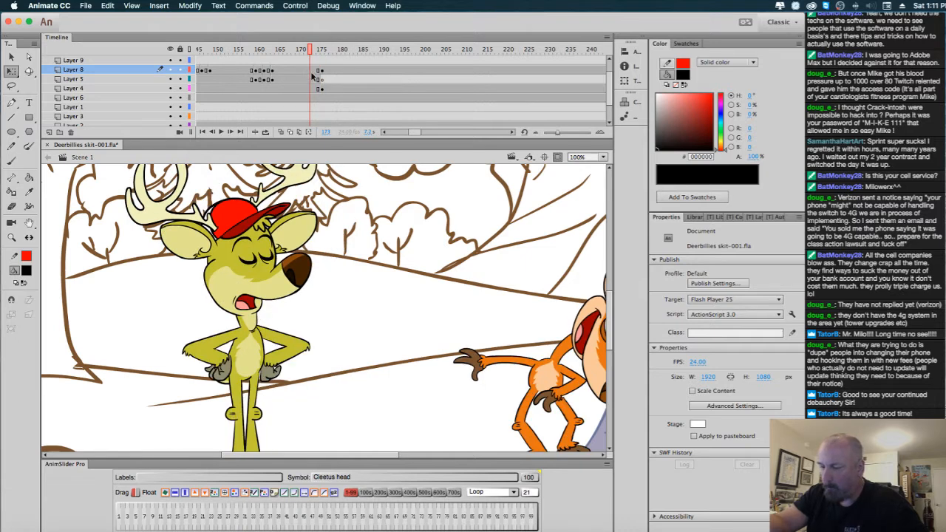
left_click(313, 78)
left_click(312, 89)
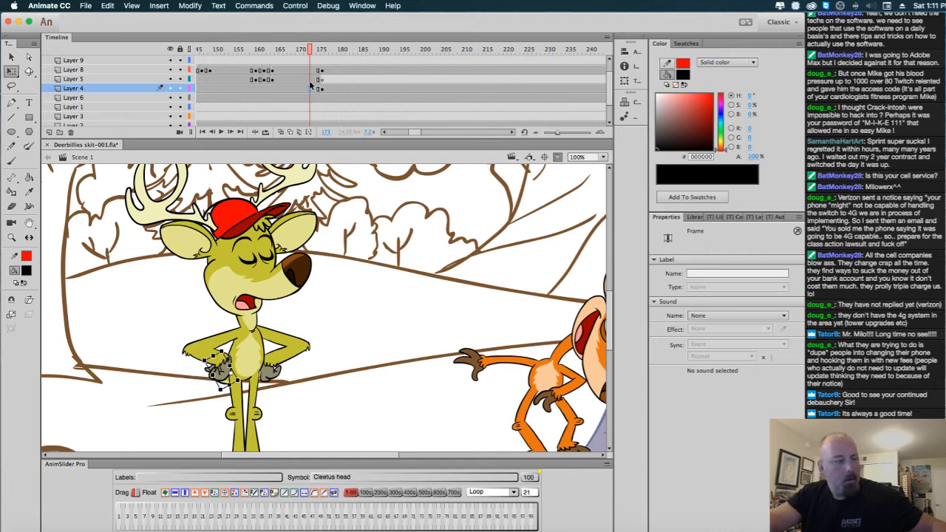
left_click(313, 79)
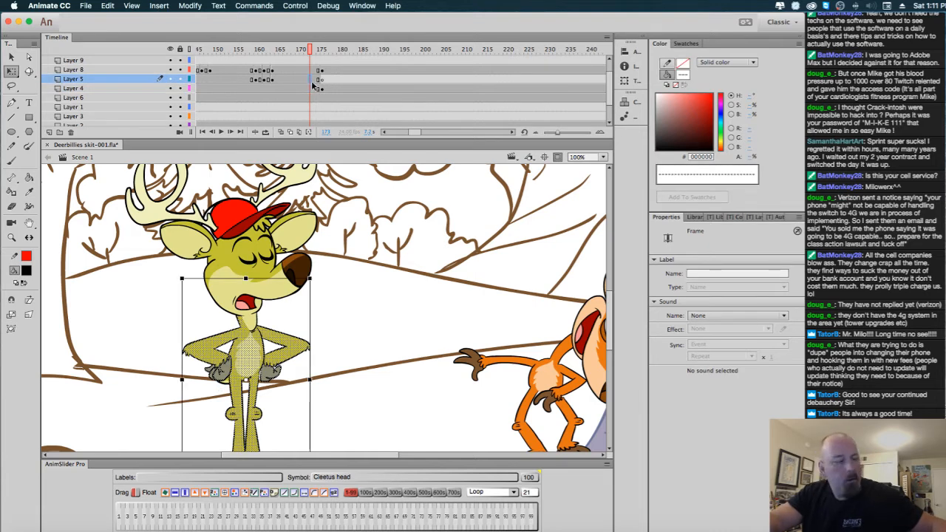
key("F7")
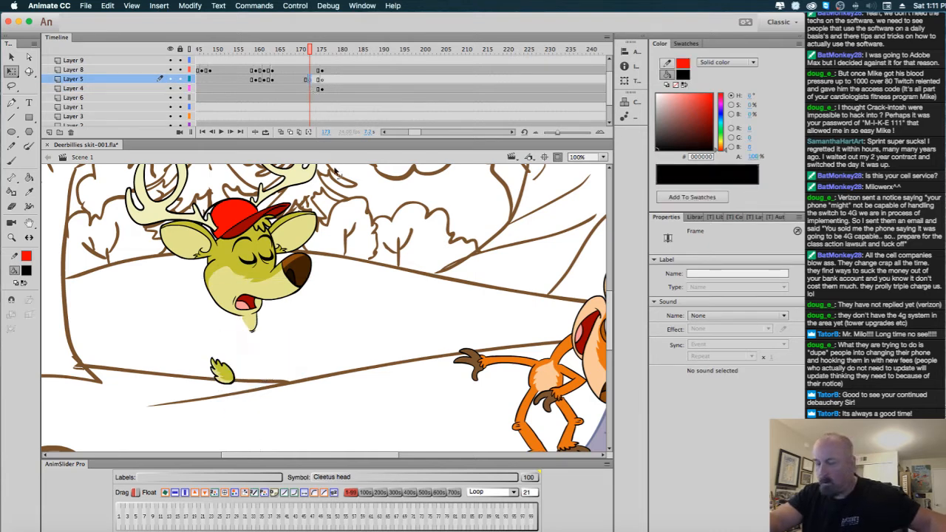
Turn on filled onion skins around frame 173 and extend their range to include the walking pose at frame 176.
left_click(290, 133)
left_click_drag(443, 285, 450, 251)
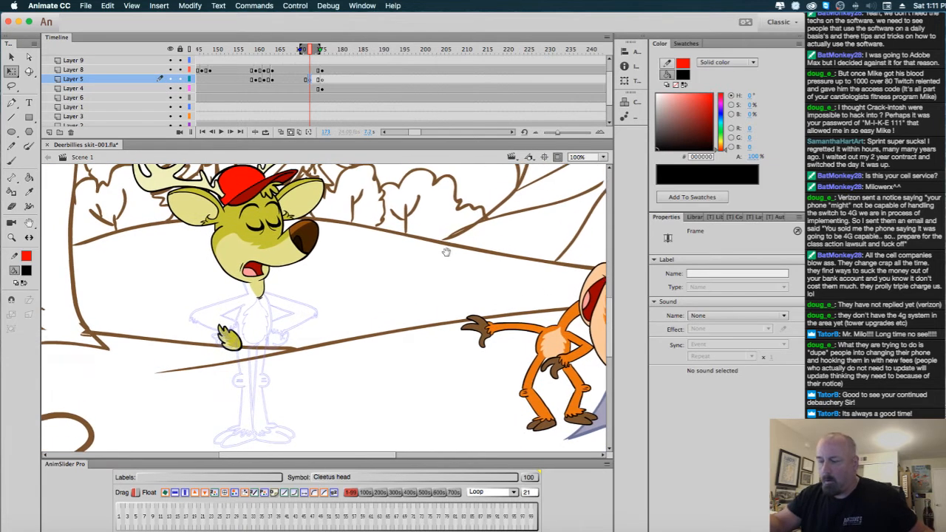
left_click(424, 214)
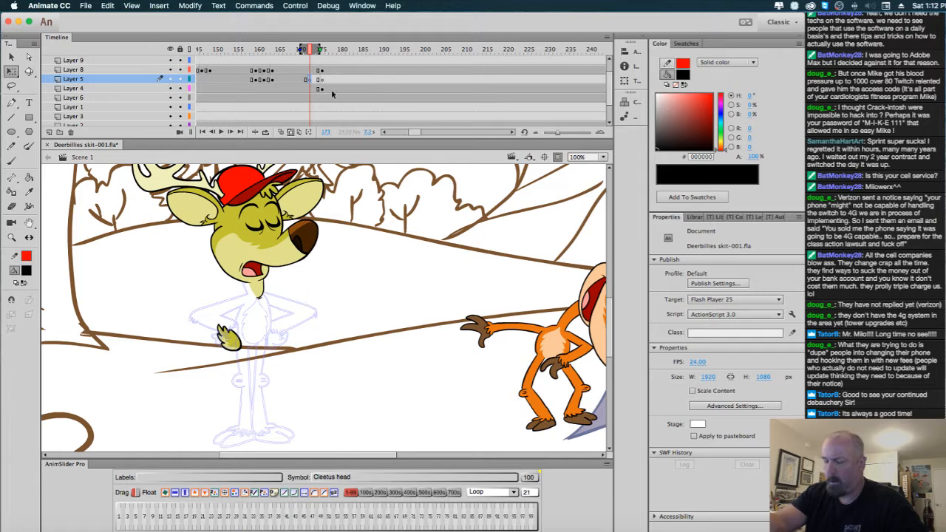
left_click(190, 87)
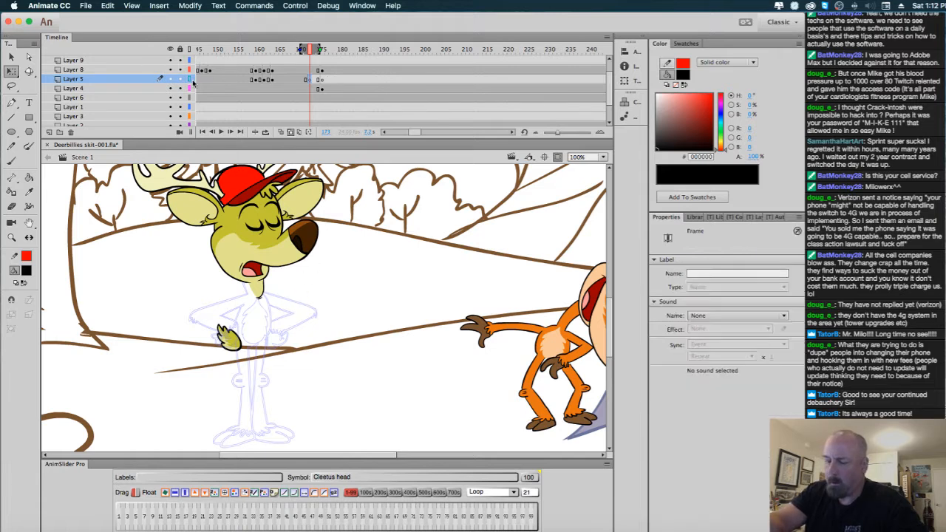
left_click(388, 277)
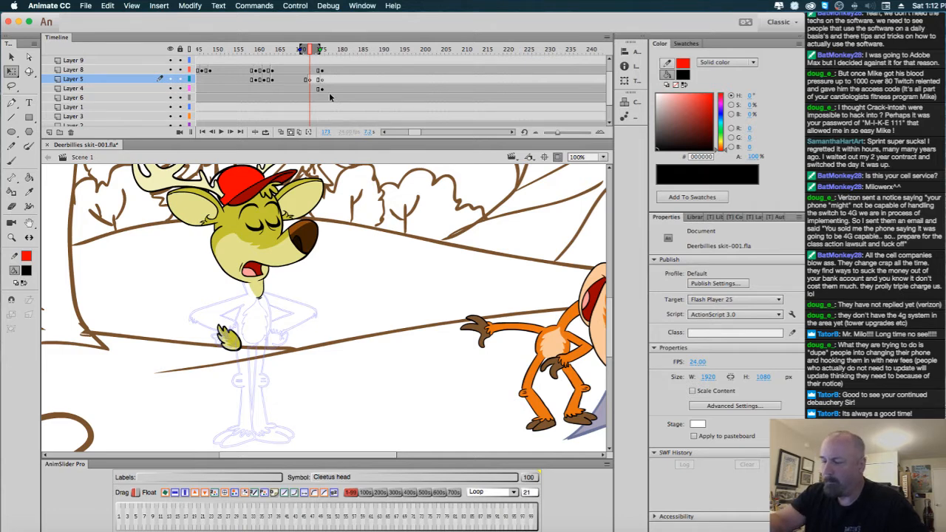
left_click(282, 131)
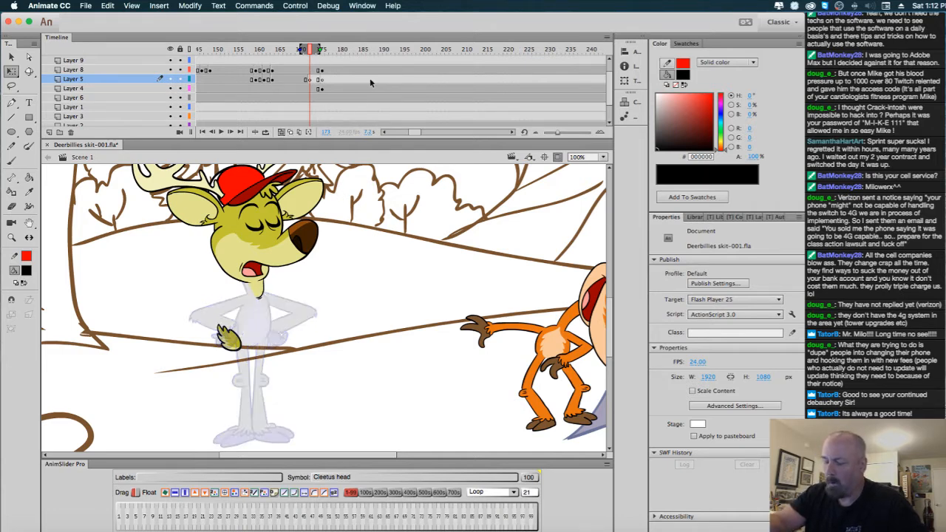
left_click_drag(323, 56, 329, 52)
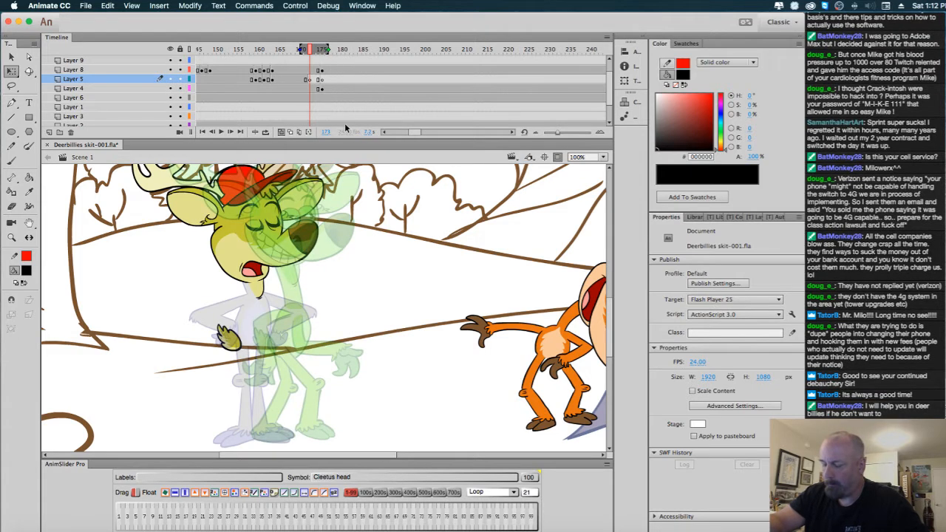
Choose the Brush tool and set its fill color to red, FF0000.
left_click(11, 161)
left_click(26, 271)
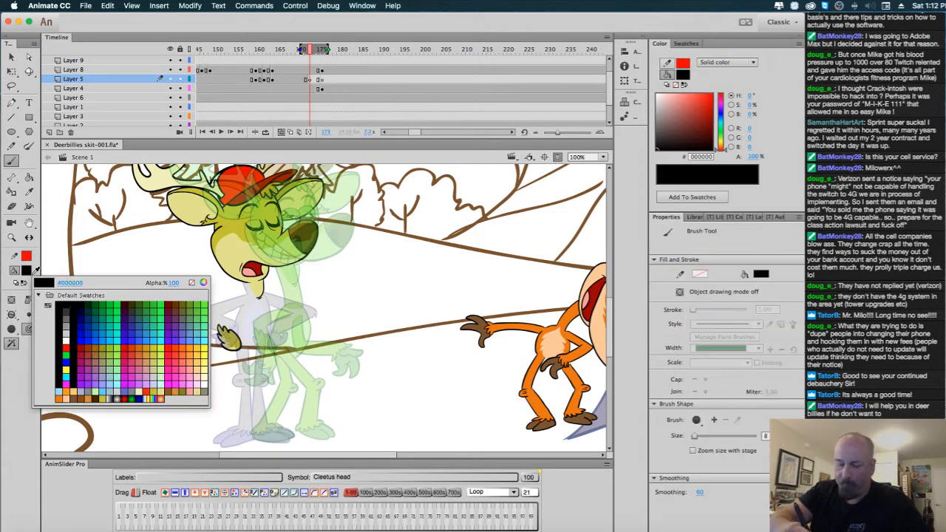
left_click(66, 347)
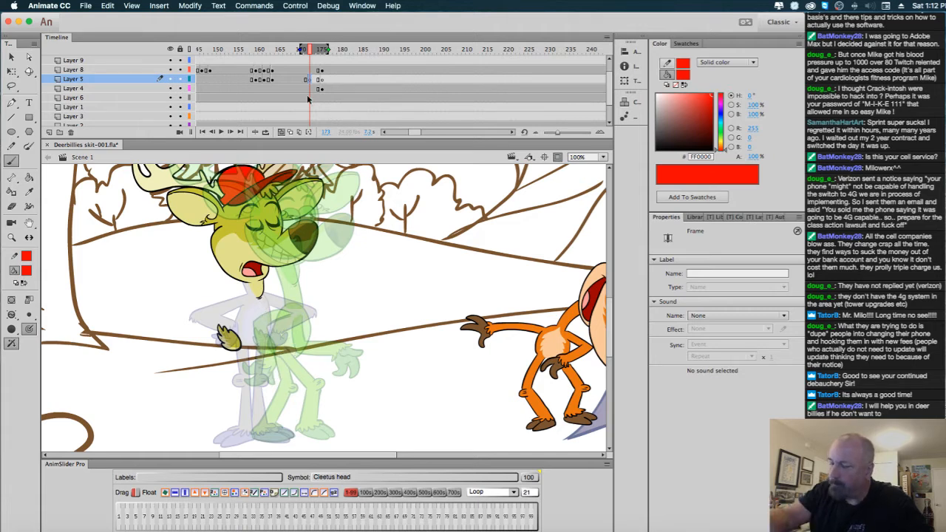
Add keyframes at frame 173 for the head on Layer 8 and the tail on Layer 4, shifting both toward the walking pose and tilting the head.
left_click(312, 70)
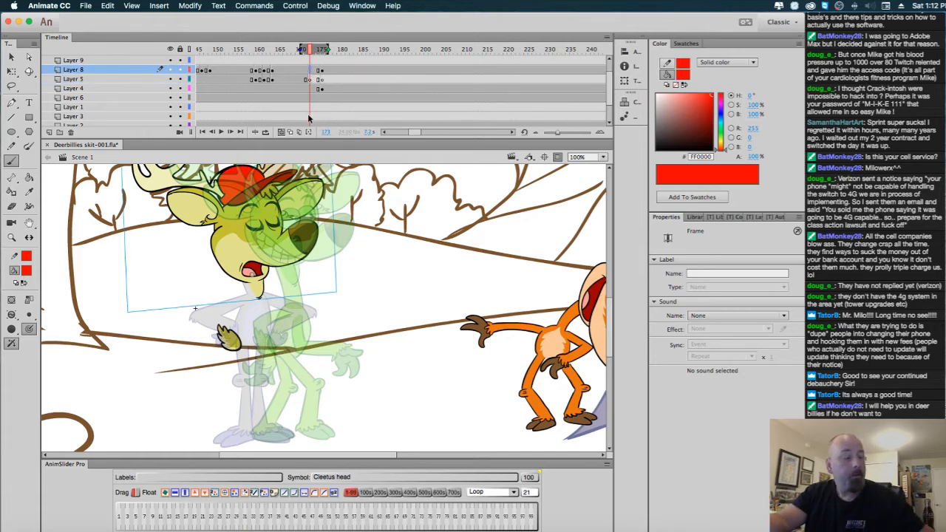
left_click(14, 73)
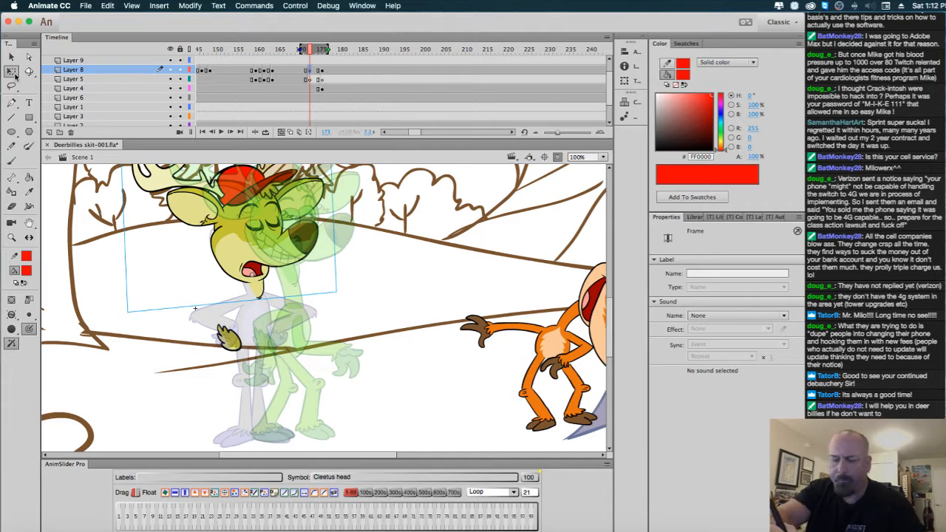
left_click_drag(258, 205, 281, 200)
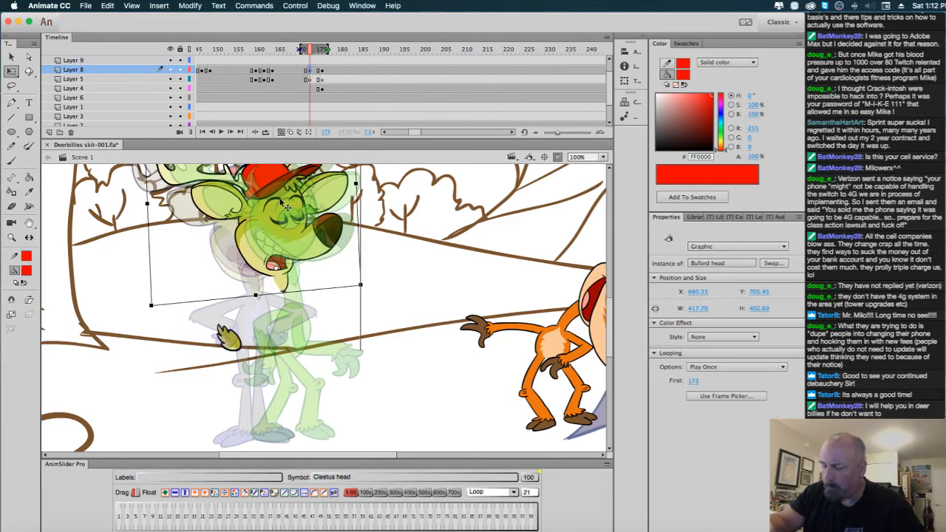
left_click_drag(372, 293, 375, 270)
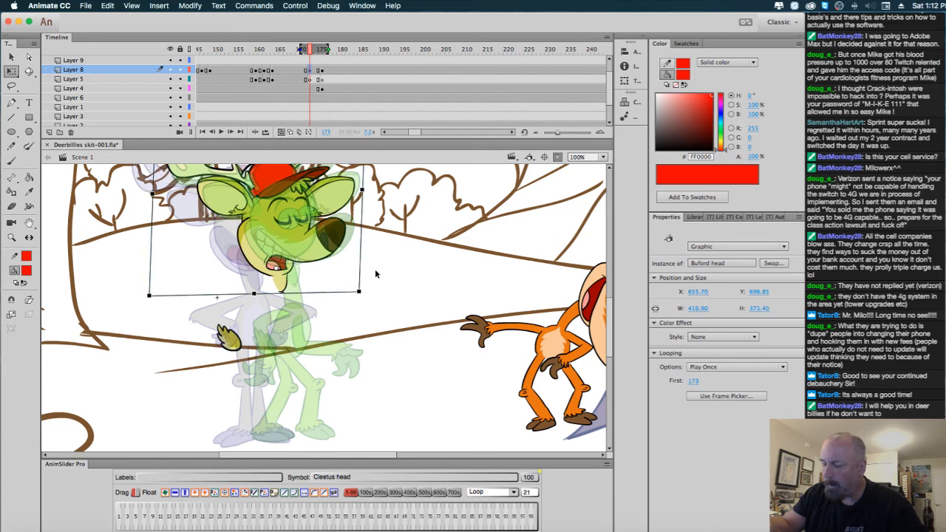
left_click(396, 261)
left_click(315, 89)
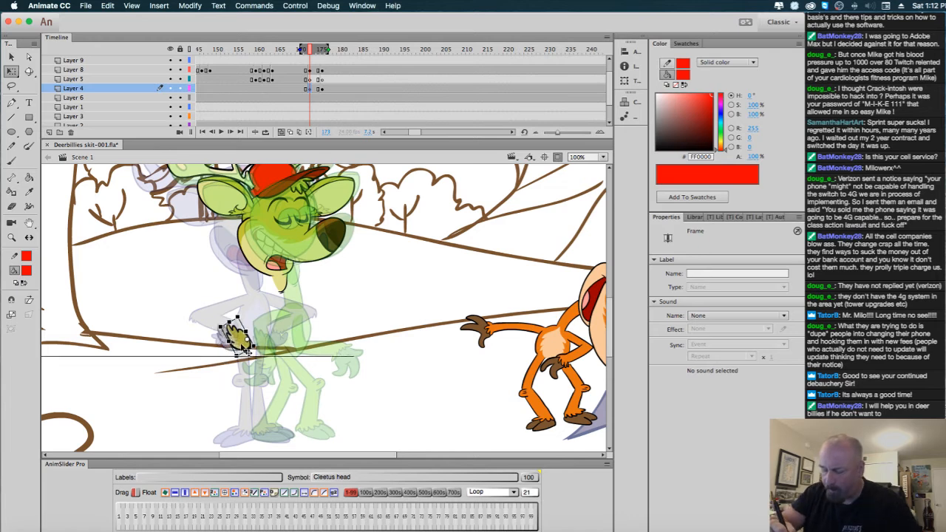
left_click(236, 334)
Roughly sketch the green deer's in-between torso and rear arm with its hand in red brush strokes on Layer 5 at frame 173.
left_click(12, 161)
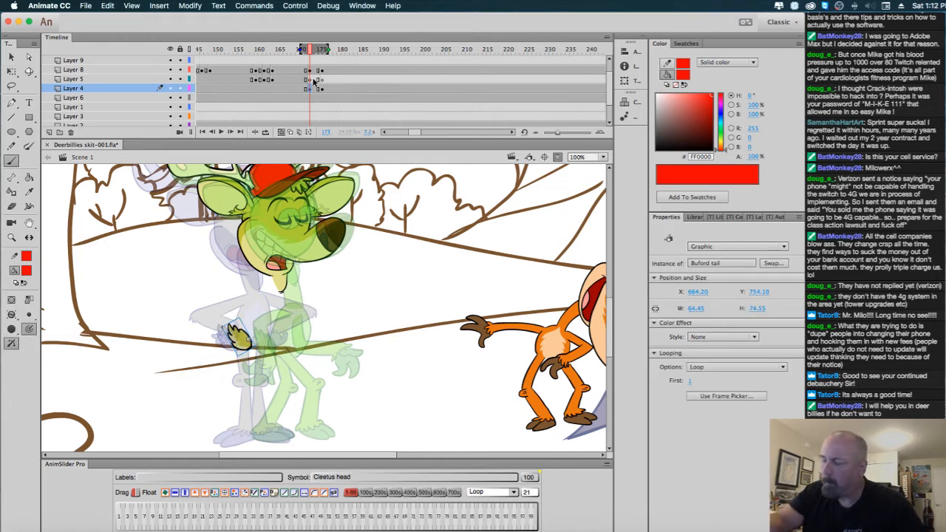
left_click(313, 79)
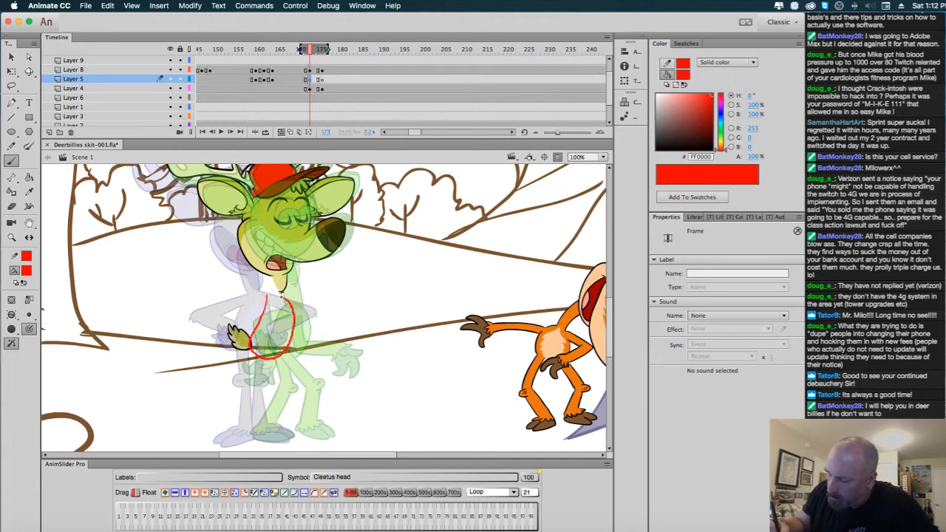
left_click(29, 329)
left_click(53, 314)
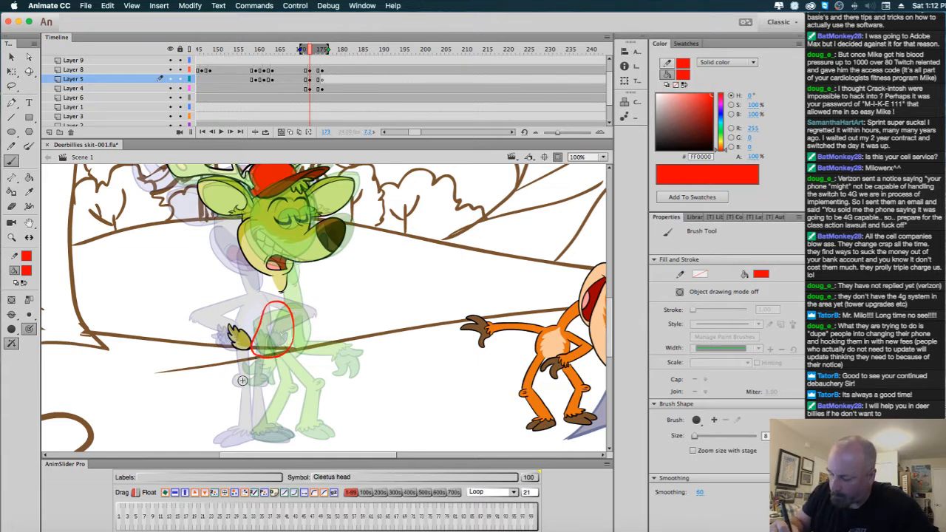
mouse_move(248, 363)
left_mouse_down()
mouse_move(243, 370)
mouse_move(259, 355)
mouse_move(232, 330)
mouse_move(281, 301)
left_mouse_up()
left_click_drag(231, 326, 251, 363)
left_click_drag(274, 312, 250, 329)
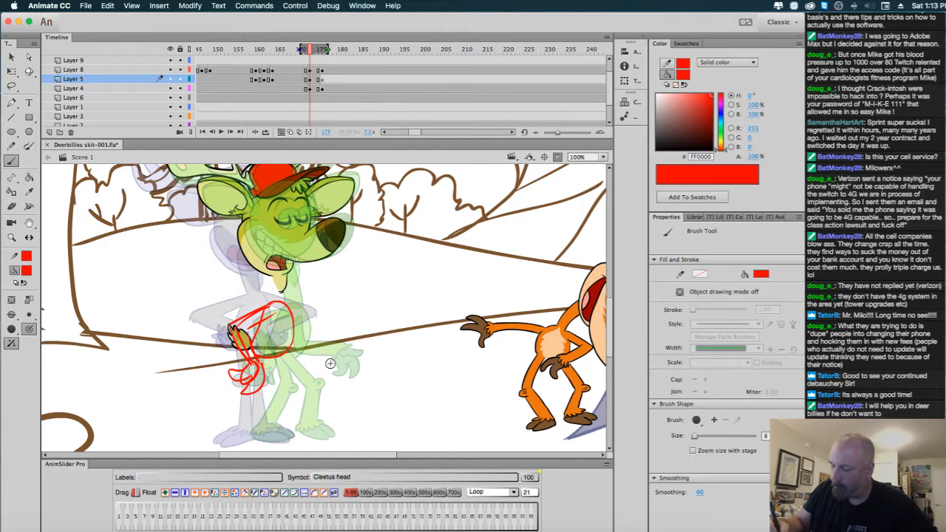
Sketch both bent legs with feet and the front arm with its hand in red, between the onion-skinned standing and walking poses.
scroll(428, 384, "down", 4)
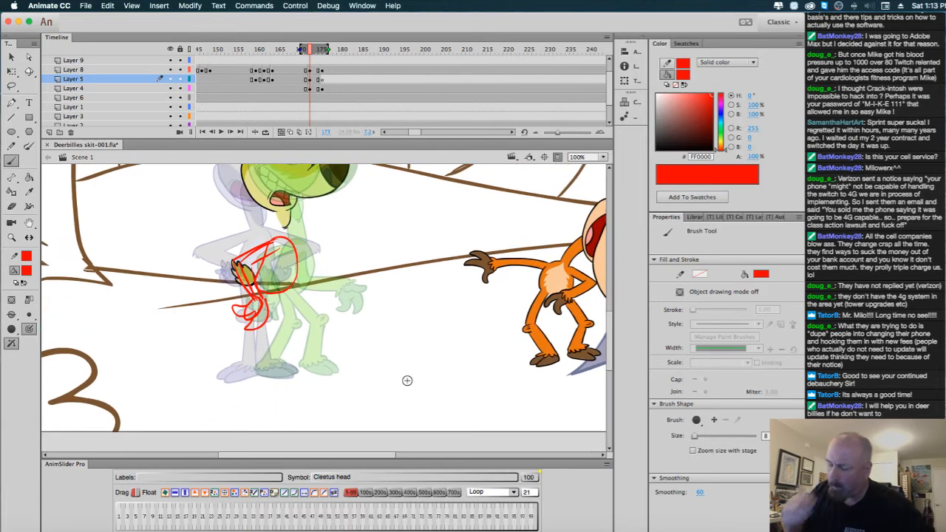
mouse_move(272, 297)
left_mouse_down()
mouse_move(287, 332)
mouse_move(244, 358)
mouse_move(258, 389)
mouse_move(269, 384)
mouse_move(280, 367)
mouse_move(263, 359)
mouse_move(288, 337)
mouse_move(261, 363)
mouse_move(271, 366)
left_mouse_up()
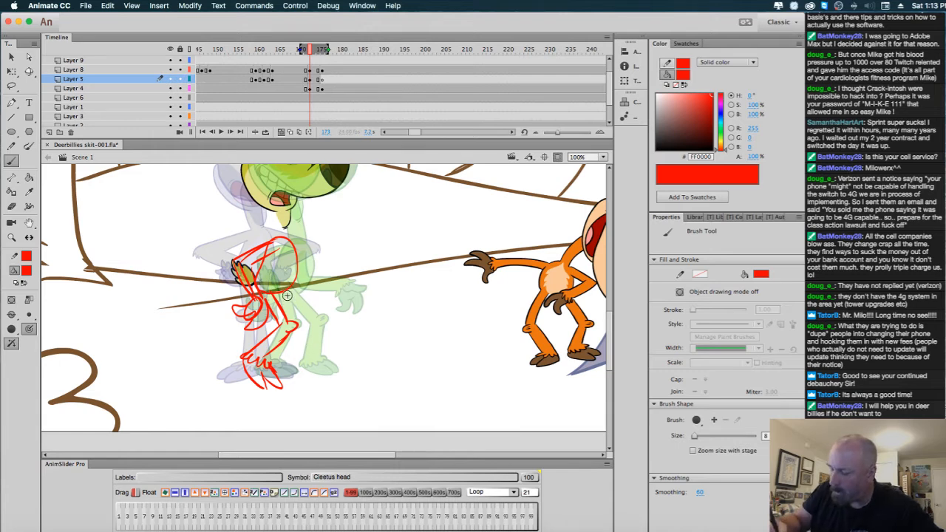
mouse_move(281, 293)
left_mouse_down()
mouse_move(305, 324)
mouse_move(287, 364)
left_mouse_up()
mouse_move(297, 373)
left_mouse_down()
mouse_move(284, 367)
mouse_move(285, 377)
mouse_move(290, 363)
left_mouse_up()
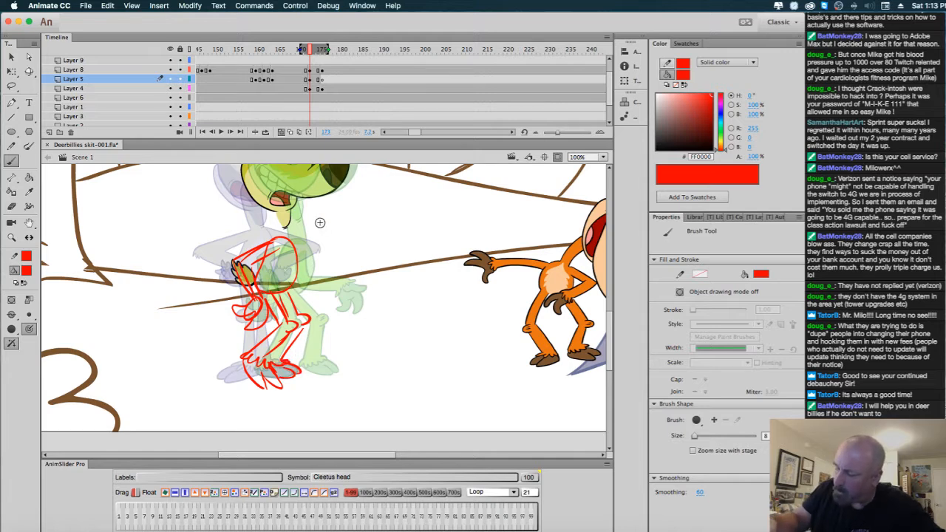
mouse_move(314, 293)
left_mouse_down()
mouse_move(324, 289)
mouse_move(318, 277)
mouse_move(321, 325)
mouse_move(333, 330)
left_mouse_up()
left_click_drag(332, 330, 326, 307)
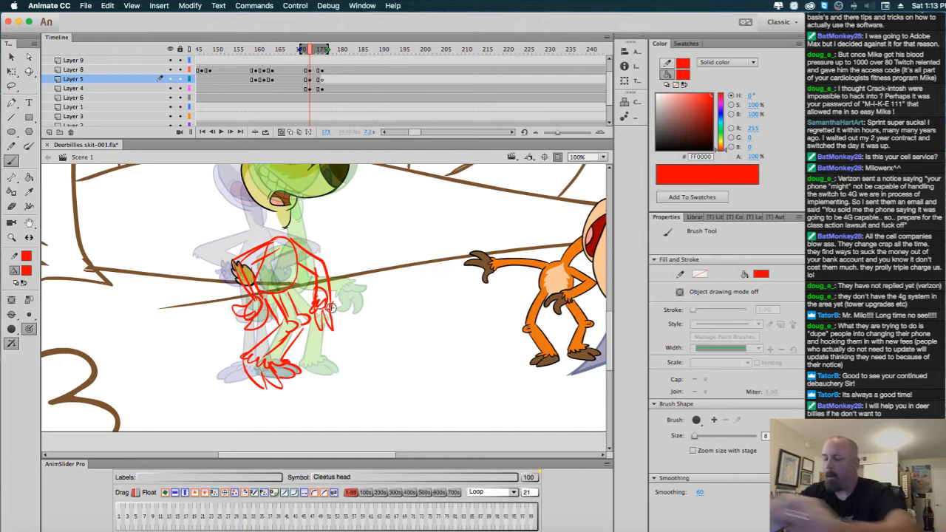
Sketch the deer's neck in red at frame 173 and nudge the head on Layer 8 slightly to align with it.
mouse_move(277, 238)
left_mouse_down()
mouse_move(279, 193)
mouse_move(292, 243)
left_mouse_up()
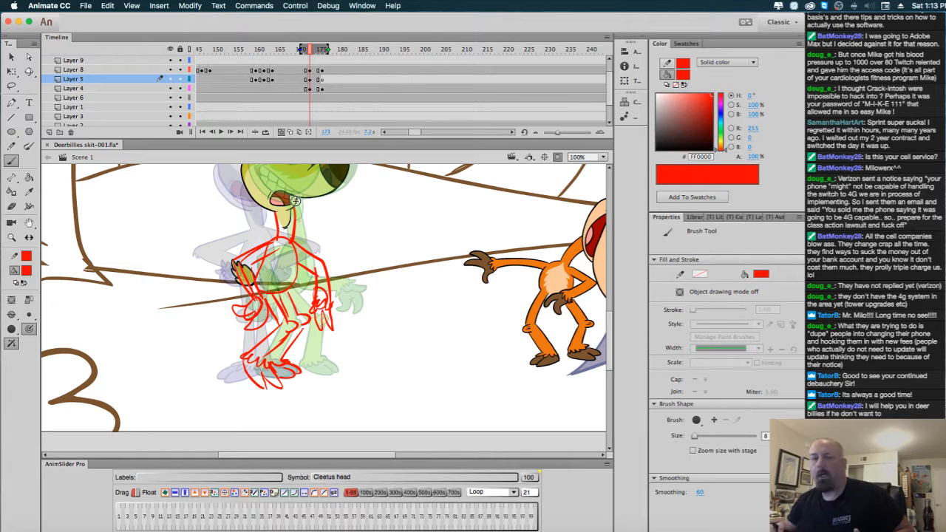
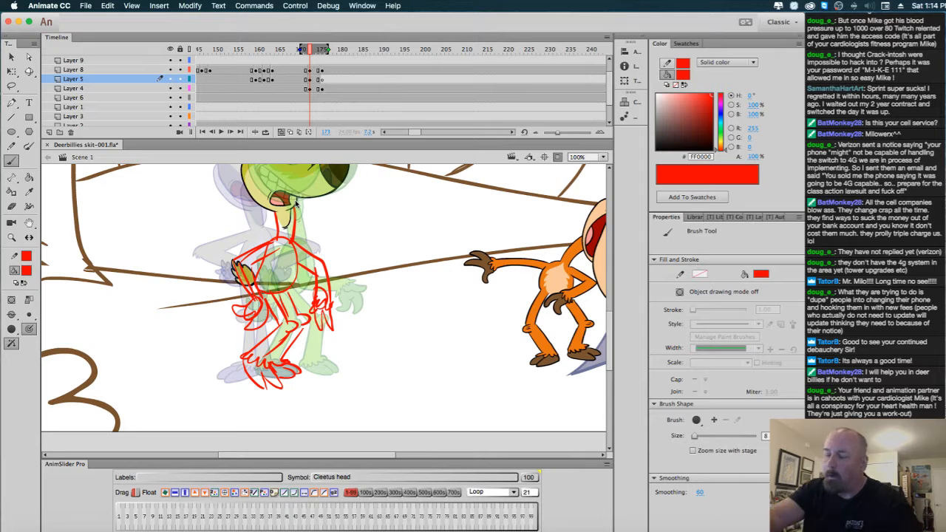
left_click(11, 71)
left_click(318, 190)
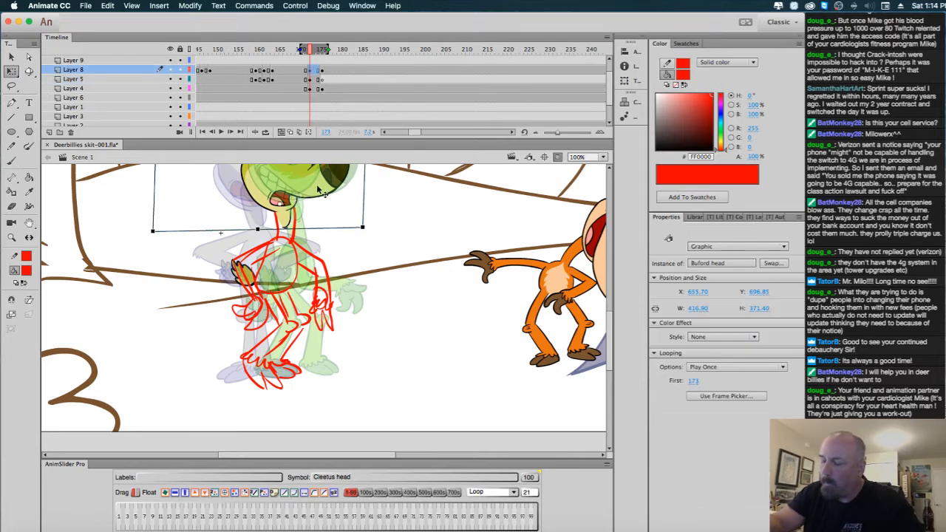
left_click_drag(313, 180, 317, 182)
Add a new layer directly above Layer 5 and give it a blank keyframe at frame 173.
left_click(314, 89)
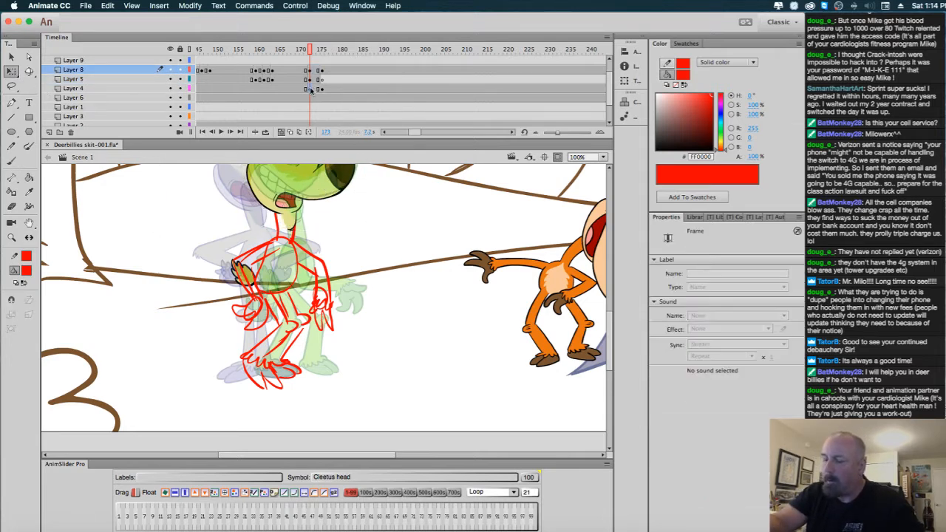
left_click(314, 79)
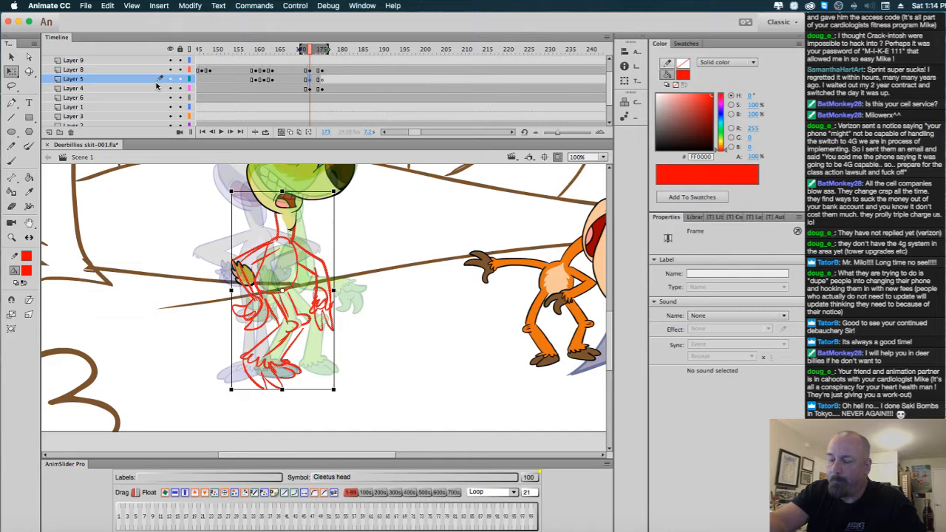
left_click(50, 133)
left_click(311, 80)
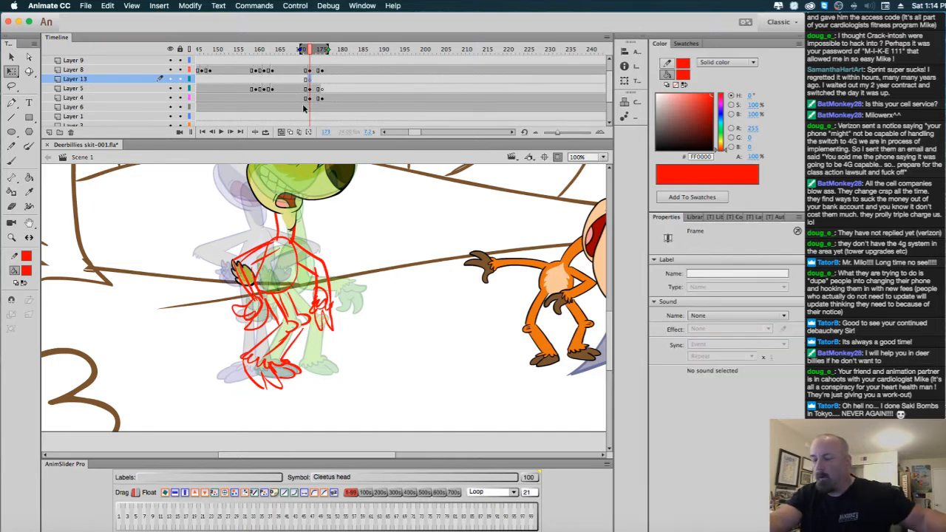
Choose the Brush tool with a black fill color, 000000.
left_click(26, 271)
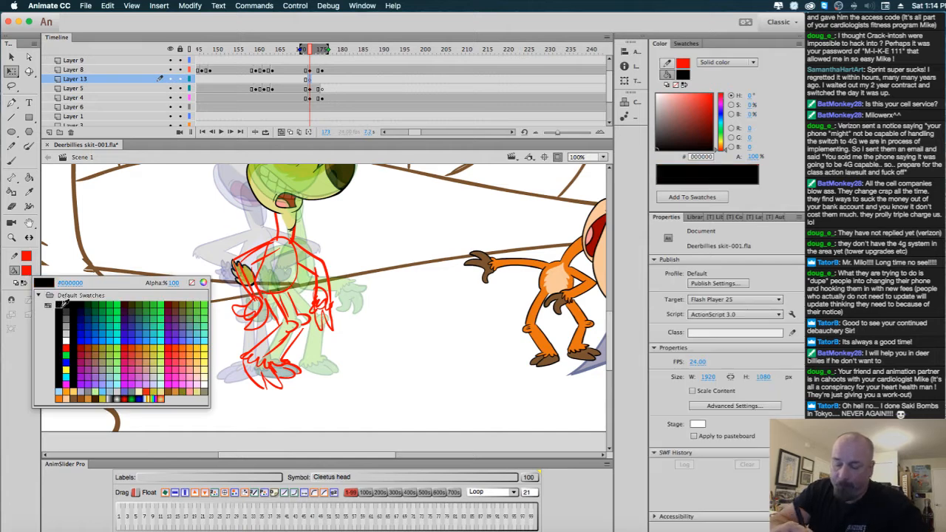
left_click(58, 303)
left_click(13, 162)
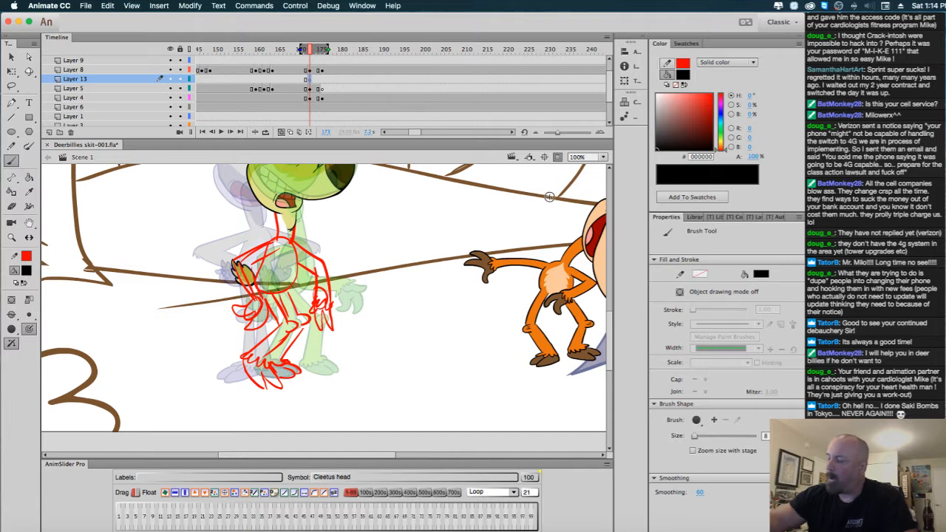
Ink the deer's bent rear arm with its wrist fur and the neck in black over the red sketch on Layer 13.
mouse_move(385, 243)
left_mouse_down()
mouse_move(411, 294)
mouse_move(404, 298)
mouse_move(515, 247)
left_mouse_up()
key("super+equal")
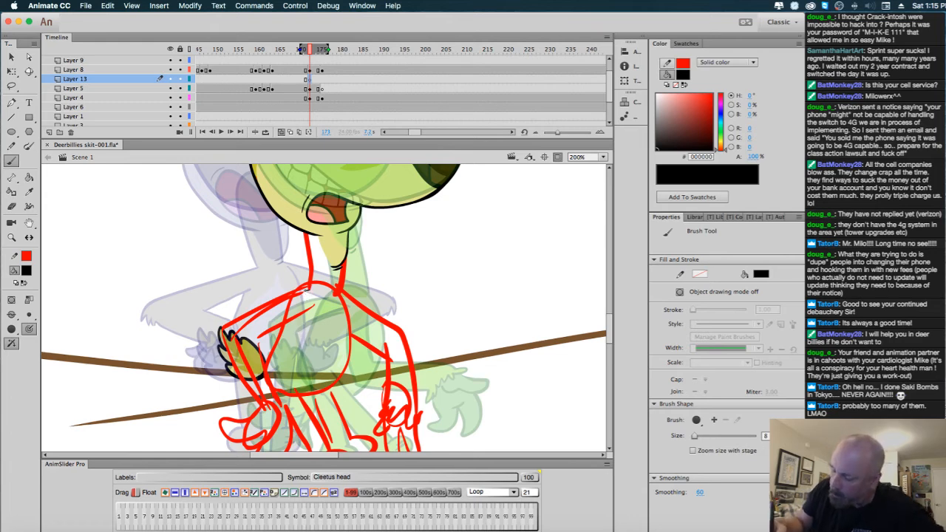
mouse_move(306, 294)
left_mouse_down()
mouse_move(258, 311)
mouse_move(216, 342)
mouse_move(258, 407)
mouse_move(246, 412)
mouse_move(281, 424)
mouse_move(281, 411)
left_mouse_up()
left_click_drag(257, 341, 281, 409)
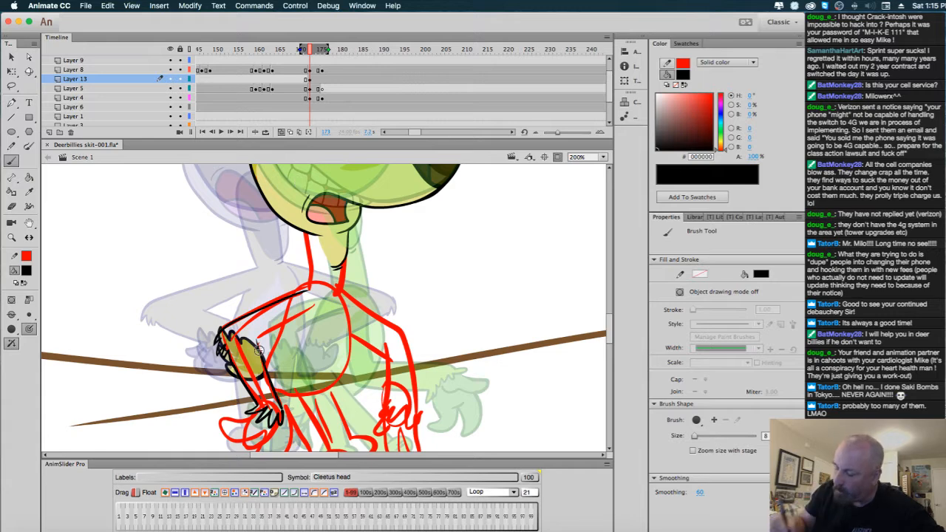
left_click_drag(272, 391, 270, 382)
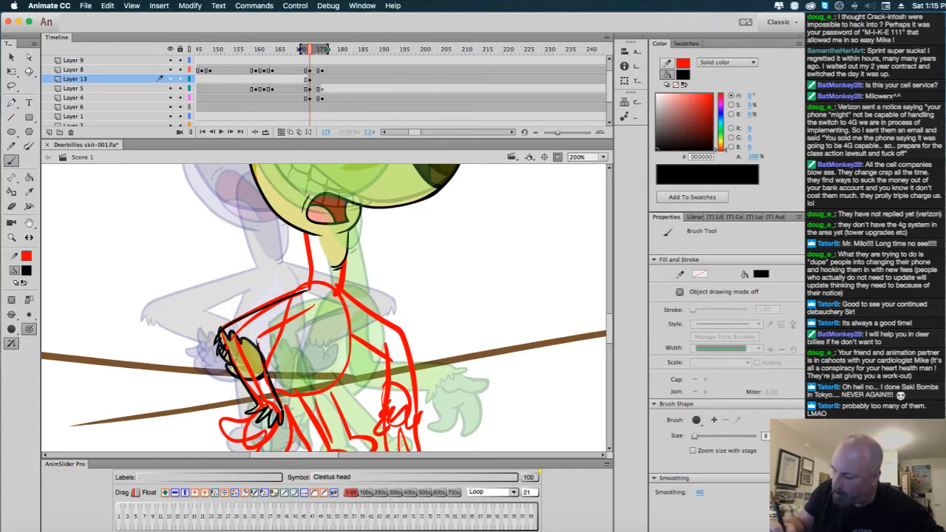
mouse_move(259, 335)
left_mouse_down()
mouse_move(307, 309)
mouse_move(301, 220)
mouse_move(325, 215)
mouse_move(336, 294)
left_mouse_up()
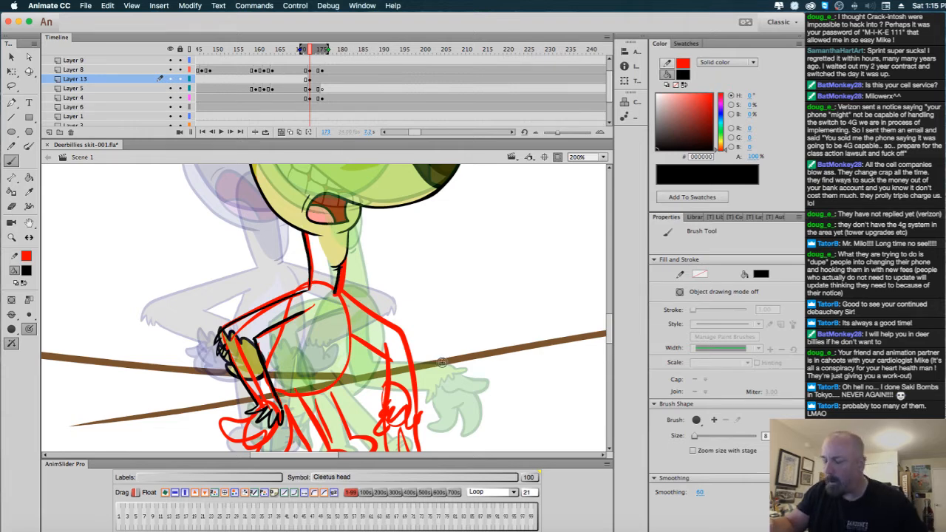
Ink the curved torso outline and the fingers of the rear hand in black, following the red sketch.
left_click_drag(510, 318, 490, 256)
mouse_move(324, 231)
left_mouse_down()
mouse_move(324, 311)
mouse_move(284, 340)
left_mouse_up()
left_click_drag(262, 265, 247, 304)
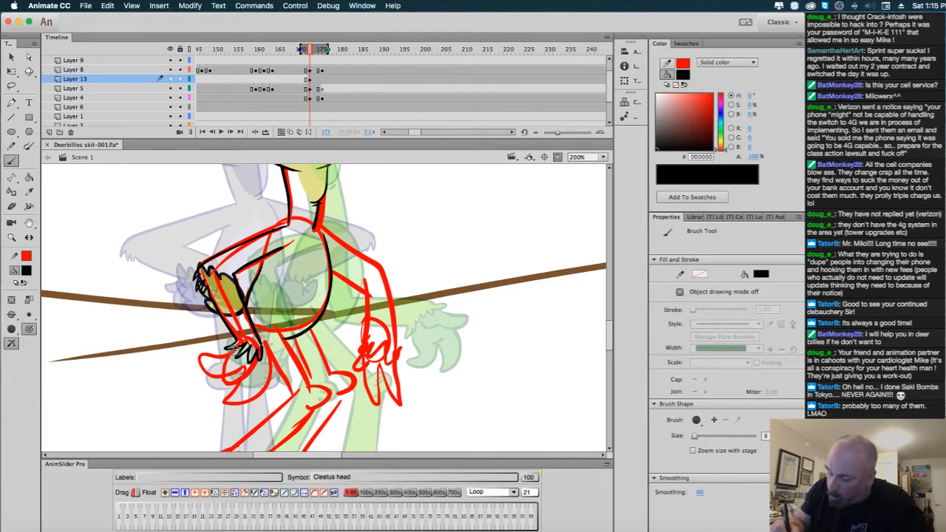
mouse_move(237, 347)
left_mouse_down()
mouse_move(201, 359)
mouse_move(212, 376)
mouse_move(226, 375)
mouse_move(227, 403)
mouse_move(248, 394)
mouse_move(265, 359)
left_mouse_up()
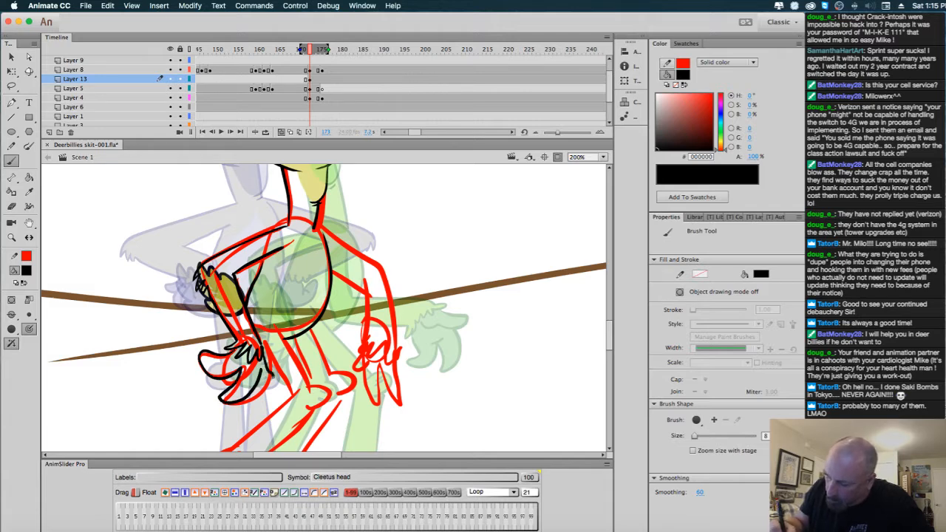
Ink the front arm in black from the shoulder down to the wrist fur and hanging fingers.
mouse_move(498, 359)
left_mouse_down()
mouse_move(510, 251)
mouse_move(505, 318)
left_mouse_up()
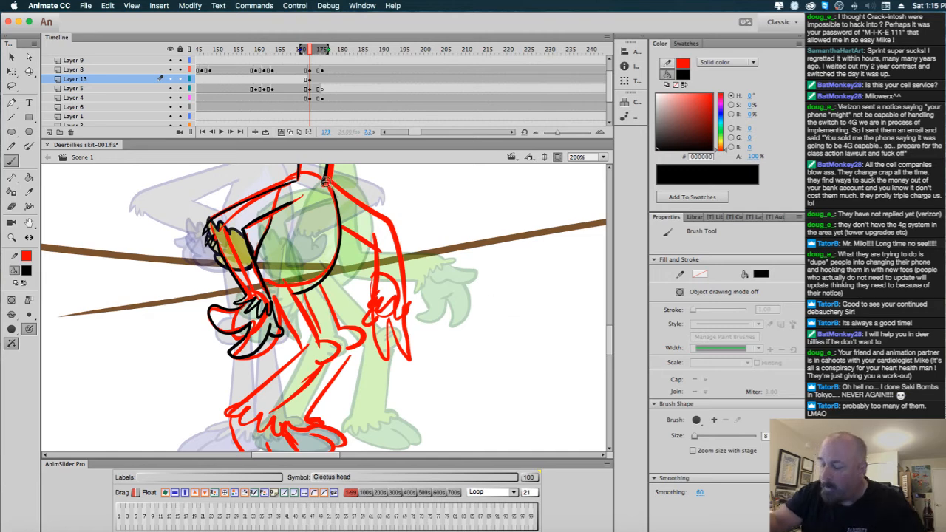
mouse_move(347, 195)
left_mouse_down()
mouse_move(387, 220)
mouse_move(374, 242)
mouse_move(375, 297)
mouse_move(407, 304)
left_mouse_up()
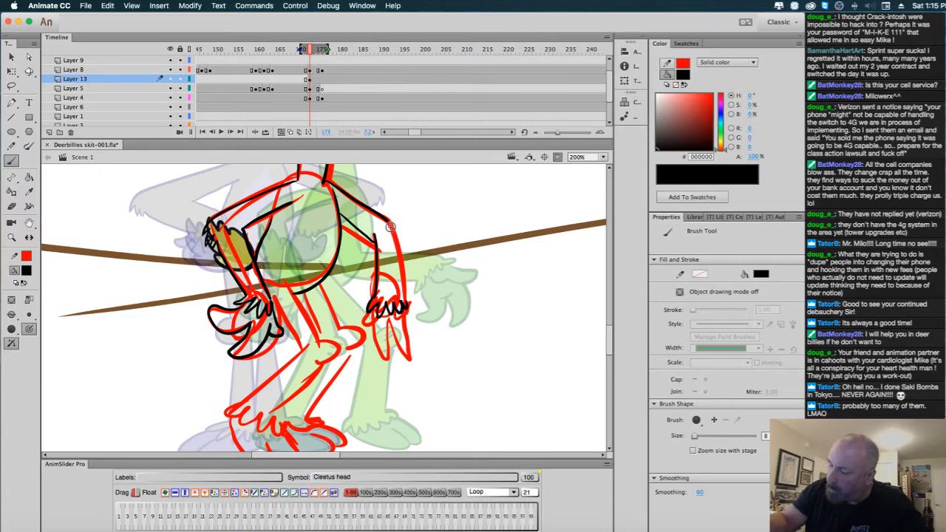
mouse_move(388, 221)
left_mouse_down()
mouse_move(406, 305)
mouse_move(367, 317)
mouse_move(387, 358)
mouse_move(407, 308)
left_mouse_up()
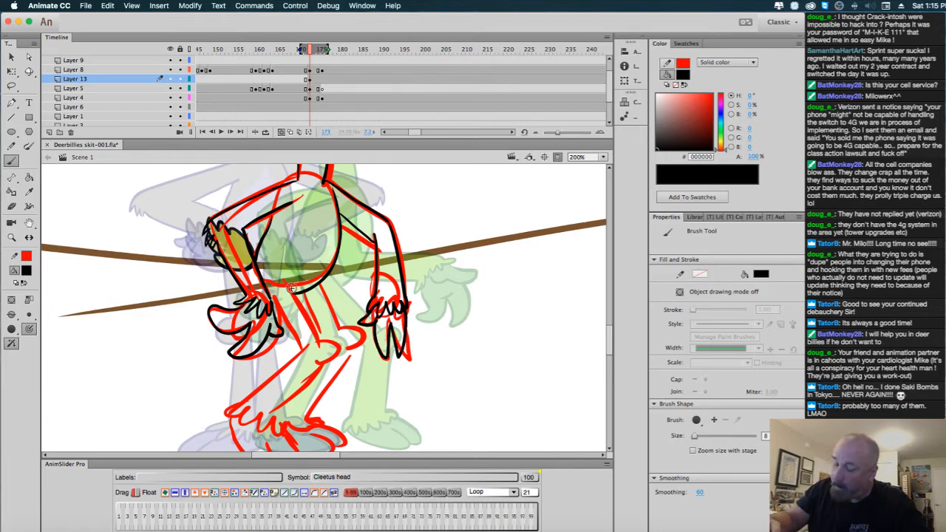
Ink both bent legs in black over the red sketch, including the knees, ankle fur and feet.
mouse_move(290, 286)
left_mouse_down()
mouse_move(321, 341)
mouse_move(277, 318)
left_mouse_up()
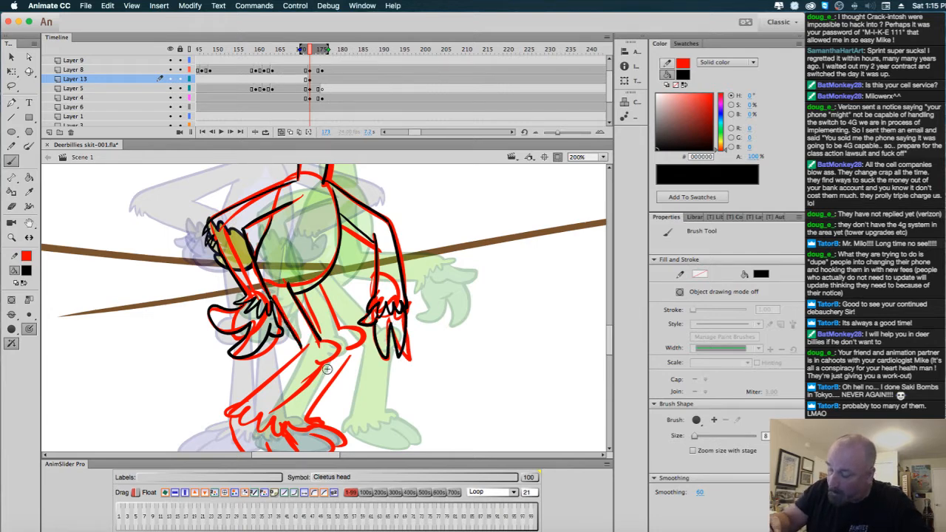
left_click_drag(318, 348, 333, 357)
left_click_drag(471, 402, 510, 329)
mouse_move(337, 285)
left_mouse_down()
mouse_move(271, 335)
mouse_move(290, 347)
left_mouse_up()
mouse_move(282, 355)
left_mouse_down()
mouse_move(296, 345)
mouse_move(315, 359)
mouse_move(358, 295)
left_mouse_up()
mouse_move(272, 342)
left_mouse_down()
mouse_move(280, 388)
mouse_move(299, 407)
mouse_move(305, 380)
mouse_move(319, 405)
mouse_move(307, 395)
mouse_move(328, 394)
mouse_move(313, 364)
left_mouse_up()
key("super+z")
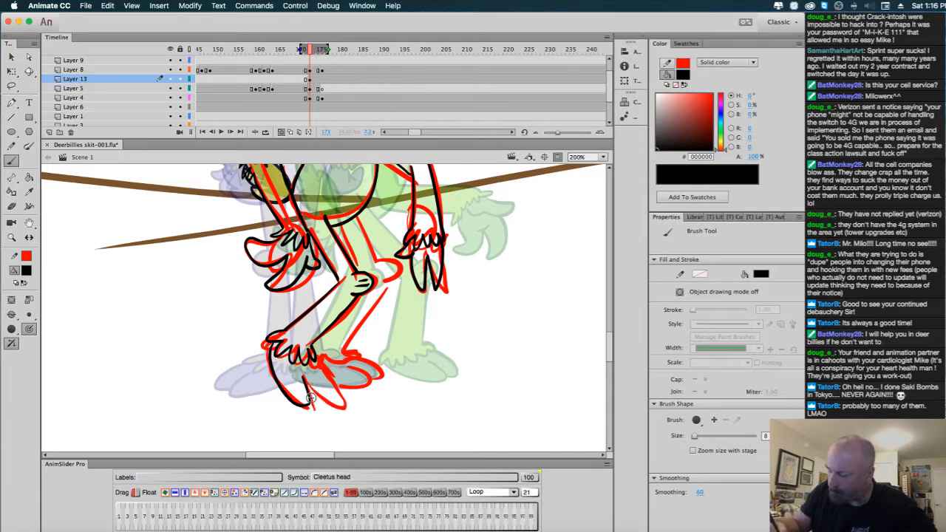
mouse_move(310, 397)
left_mouse_down()
mouse_move(324, 403)
mouse_move(312, 365)
left_mouse_up()
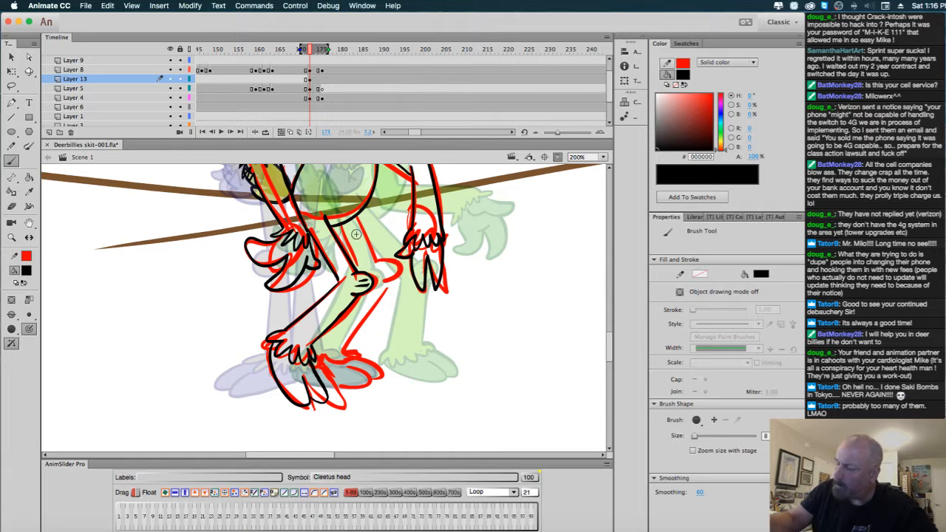
mouse_move(358, 216)
left_mouse_down()
mouse_move(379, 267)
mouse_move(389, 267)
mouse_move(339, 358)
mouse_move(359, 373)
mouse_move(346, 347)
mouse_move(355, 356)
mouse_move(334, 363)
left_mouse_up()
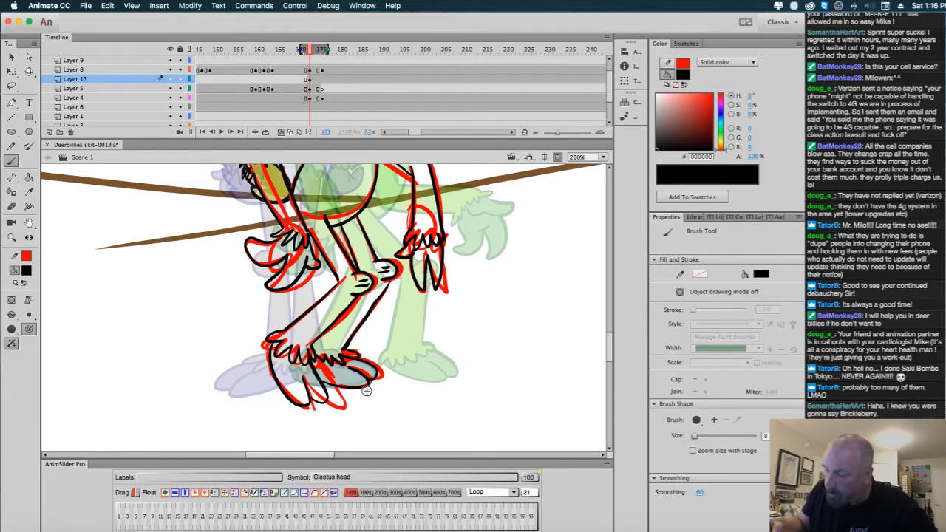
Delete the red rough sketch from Layer 5 at frame 173, keeping the black line art.
left_click_drag(485, 312, 495, 437)
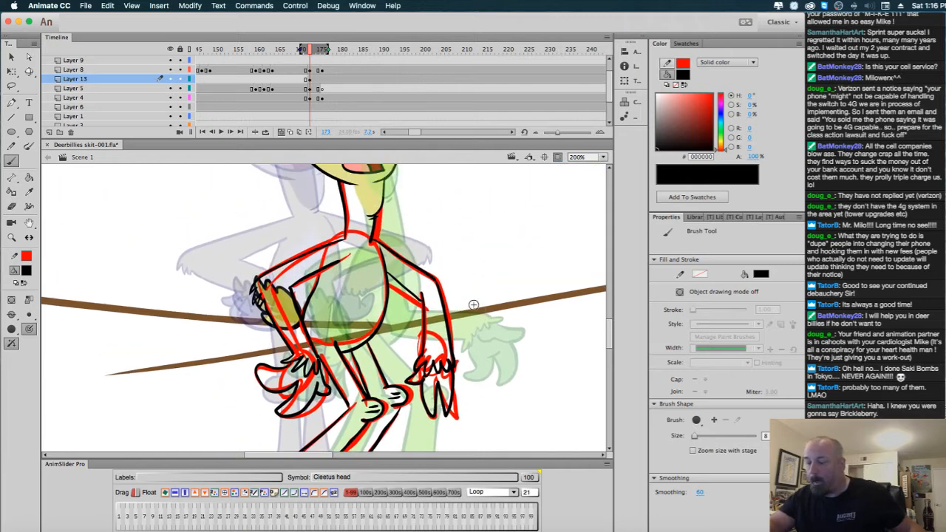
left_click(311, 98)
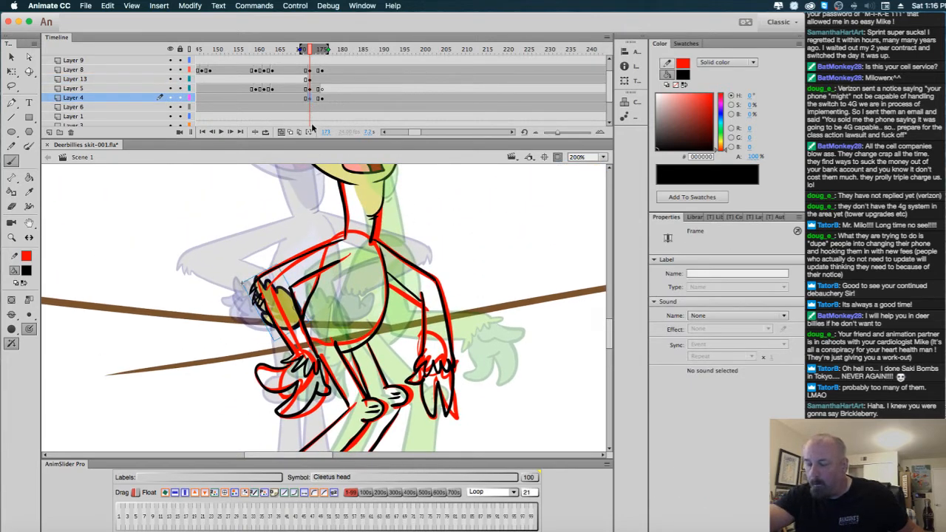
left_click(310, 90)
key("Delete")
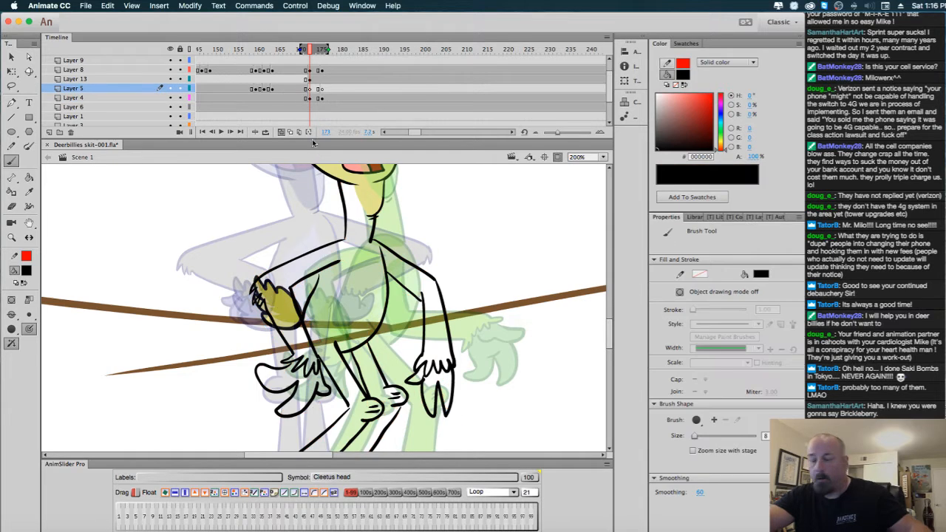
left_click(428, 226, "alt")
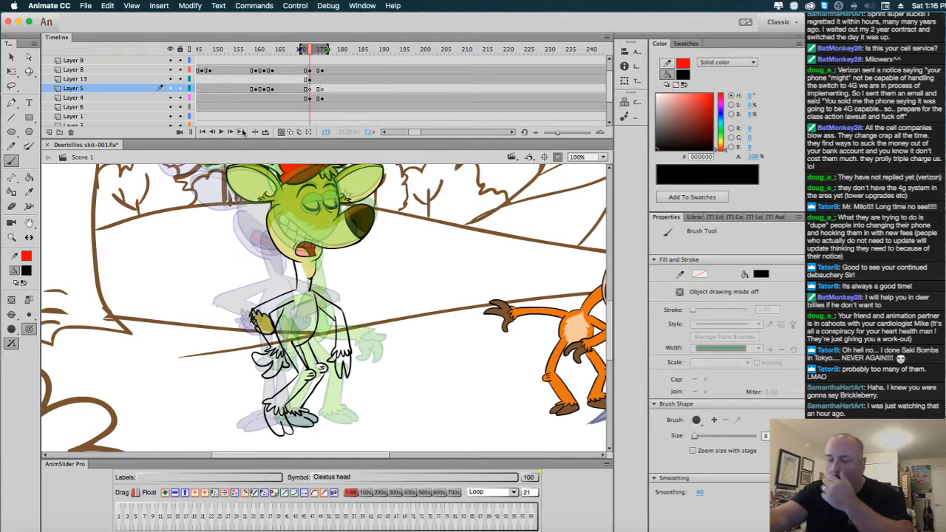
Turn off onion skinning and fill the deer's neck, torso, arms and near leg on Layer 13 with olive, 838311, using the Paint Bucket.
left_click(27, 271)
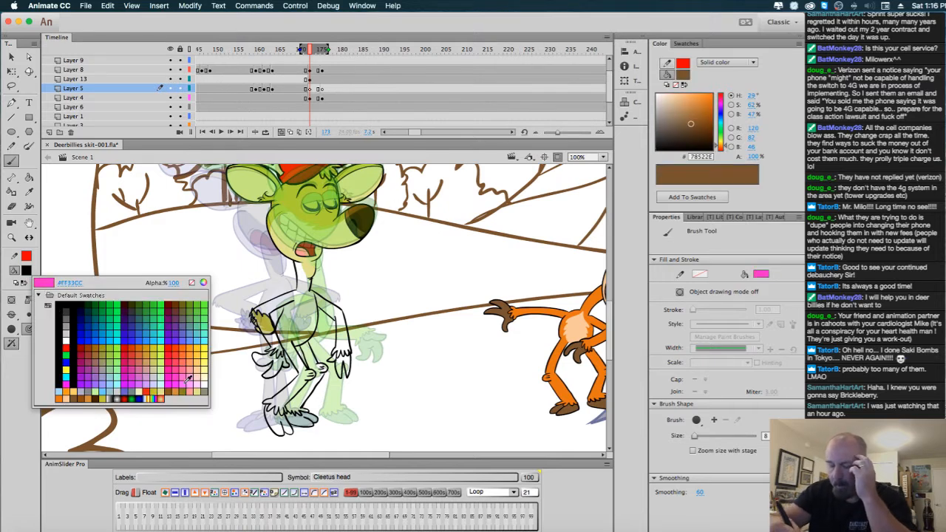
left_click(202, 389)
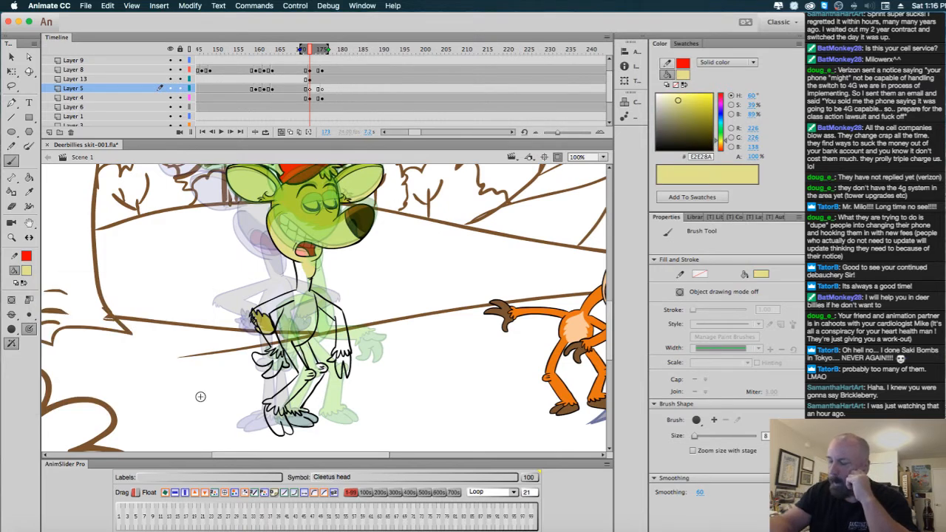
left_click(282, 133)
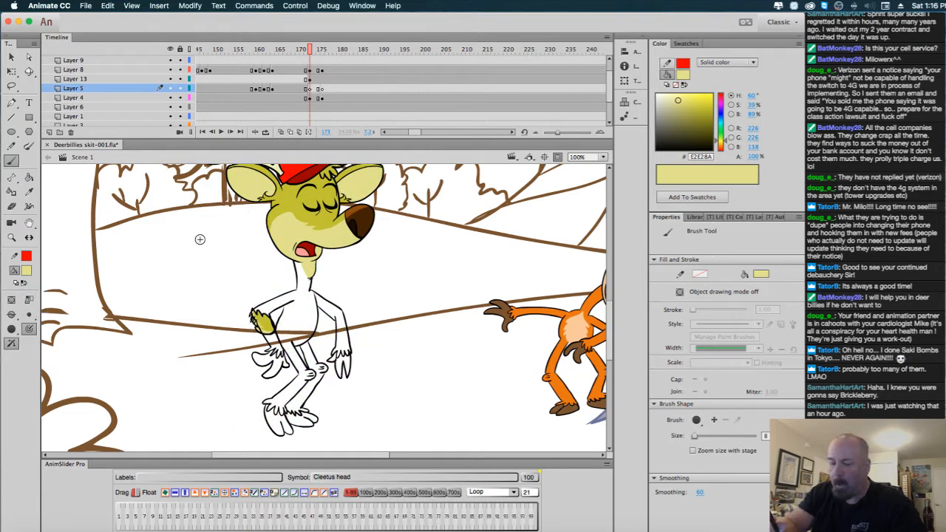
left_click(27, 272)
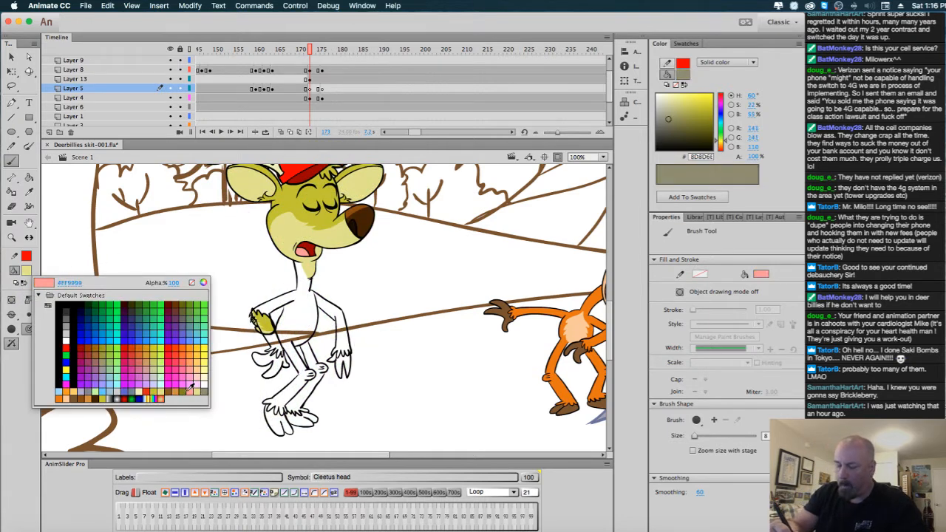
left_click(182, 392)
key("k")
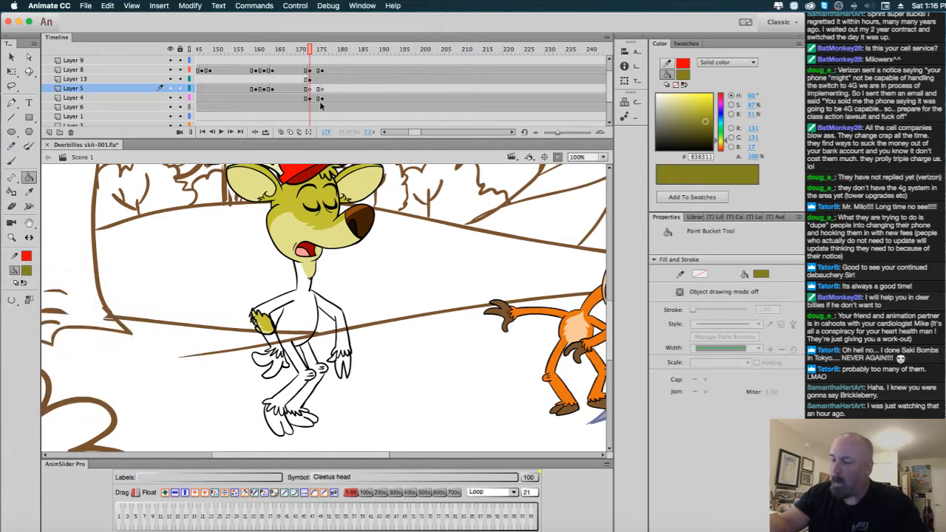
left_click(310, 80)
left_click(310, 296)
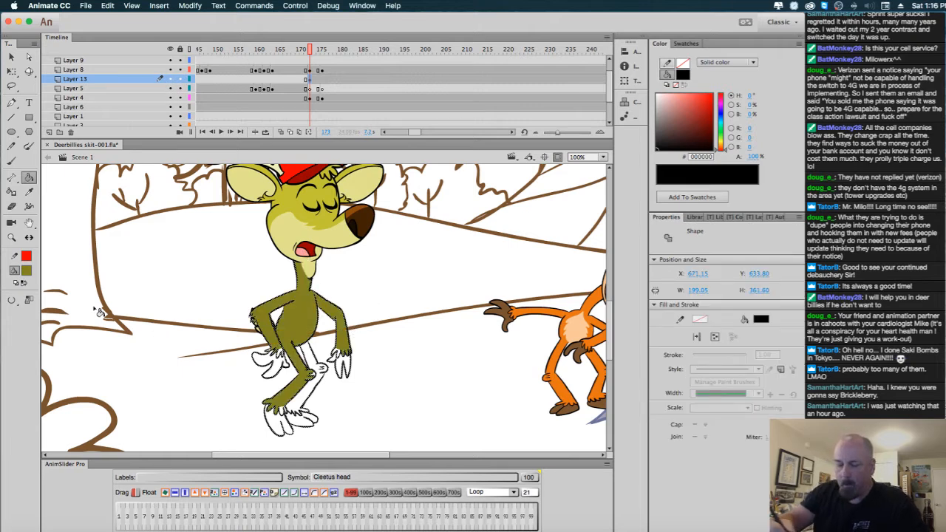
left_click(26, 271)
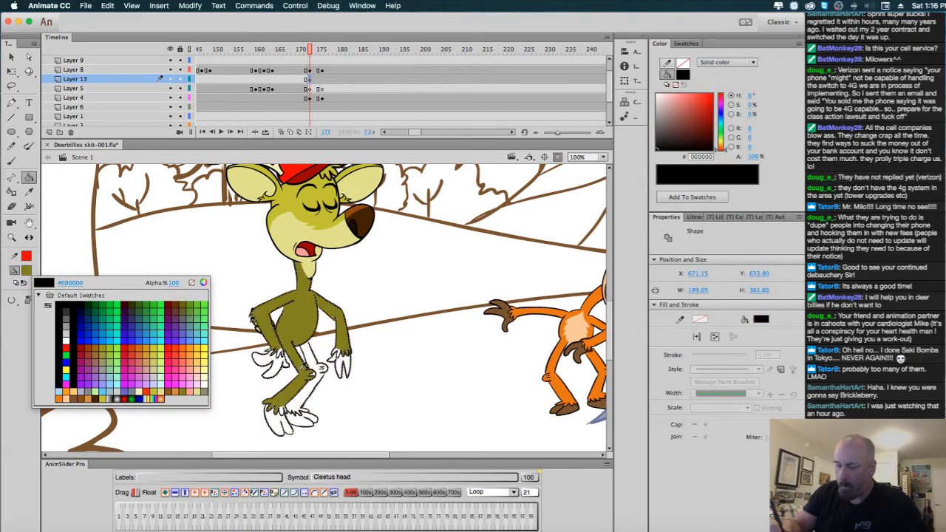
left_click(284, 319)
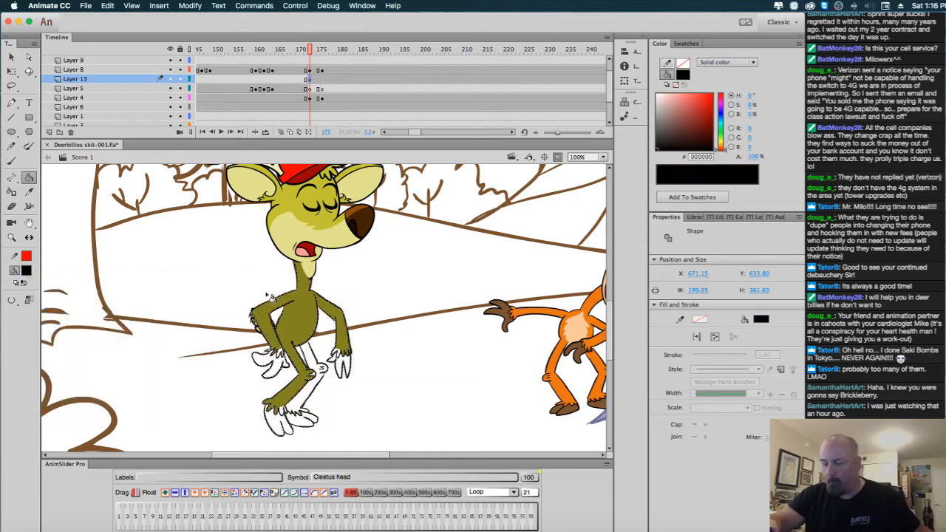
key("Escape")
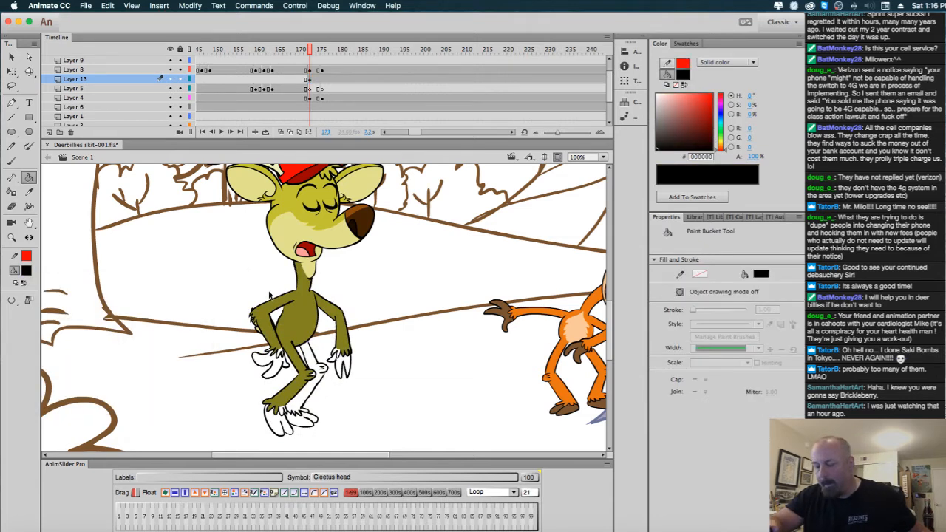
Fill the deer's neck, torso, both arms and both legs, including the knees, with yellow-green C3C31C using the Paint Bucket.
left_click(29, 272)
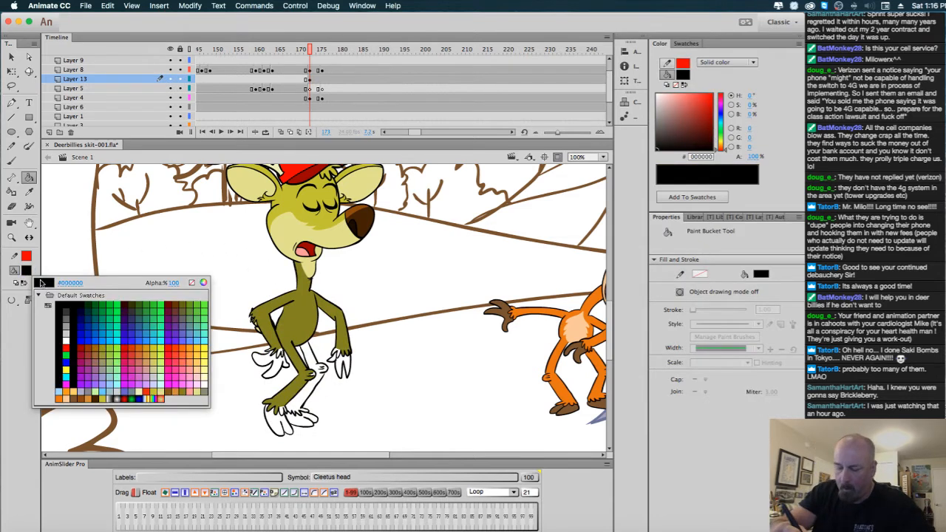
left_click(108, 395)
left_click(314, 326)
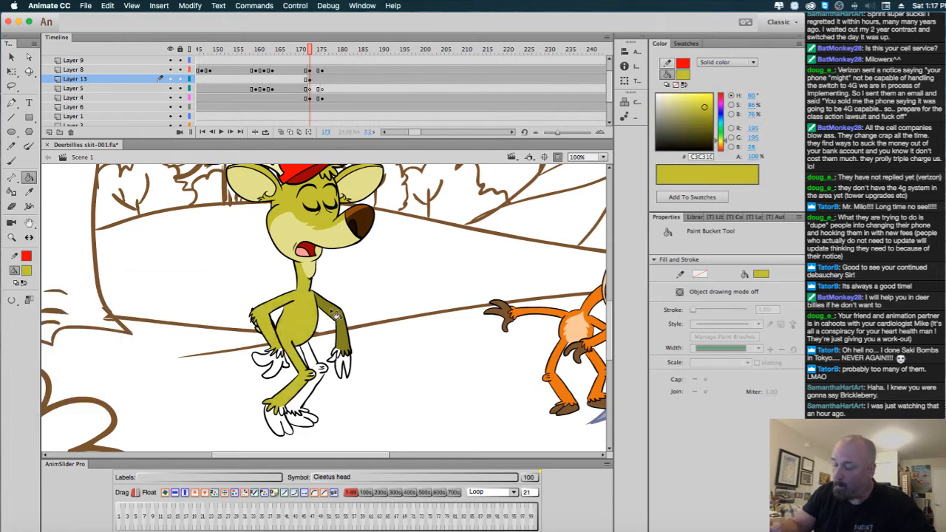
left_click(342, 327)
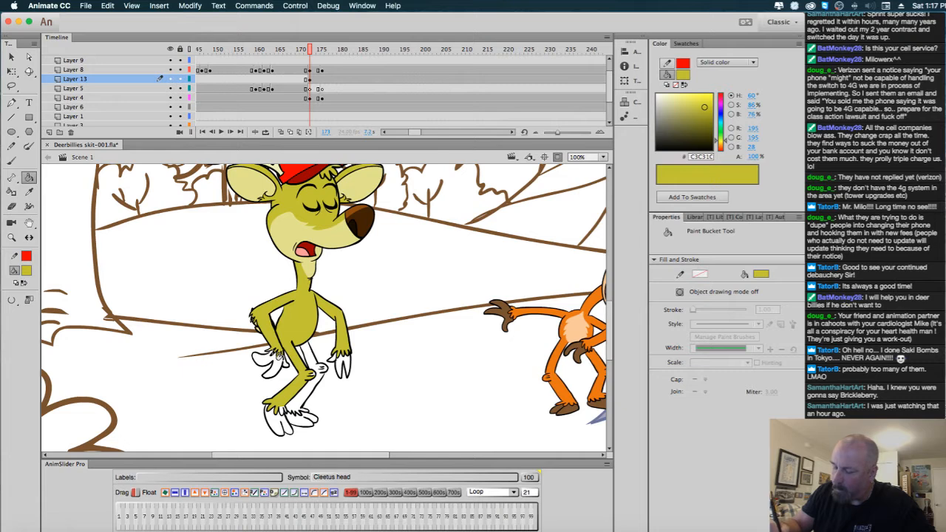
left_click(312, 395)
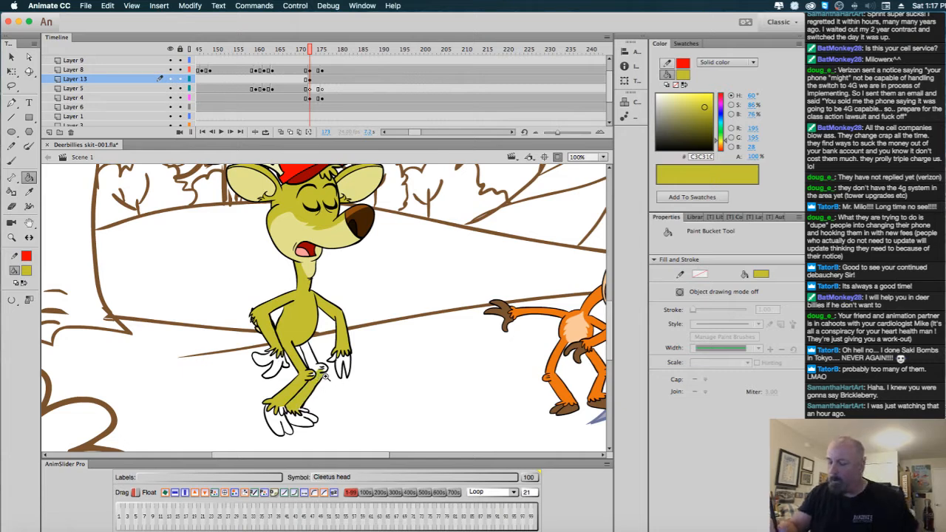
key("super+equal")
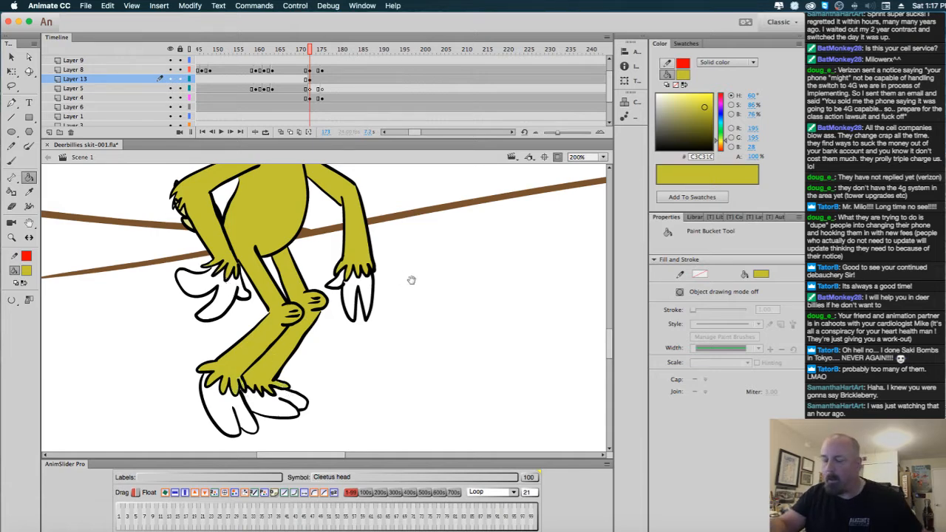
Compare the in-between pose at frame 173 with the colored standing pose on the previous frame.
left_click_drag(412, 281, 440, 345)
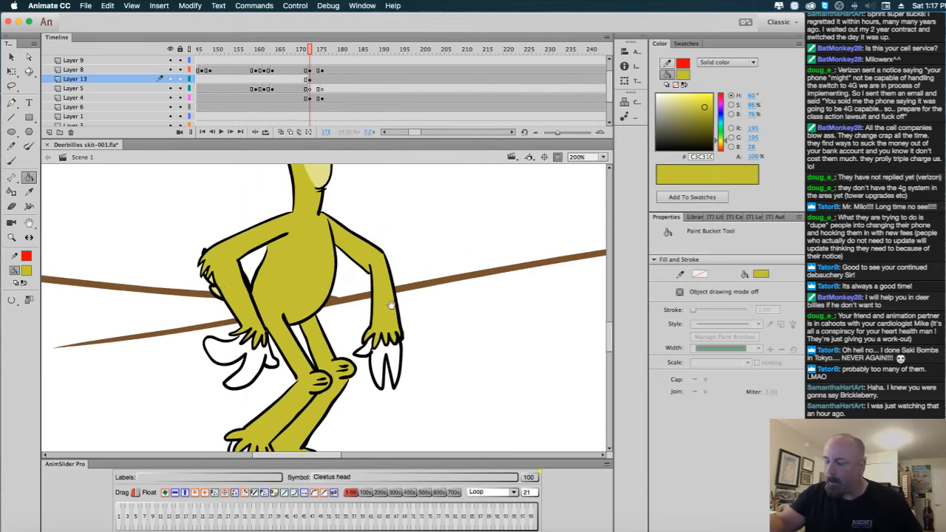
left_click_drag(391, 305, 404, 341)
left_click_drag(406, 281, 410, 194)
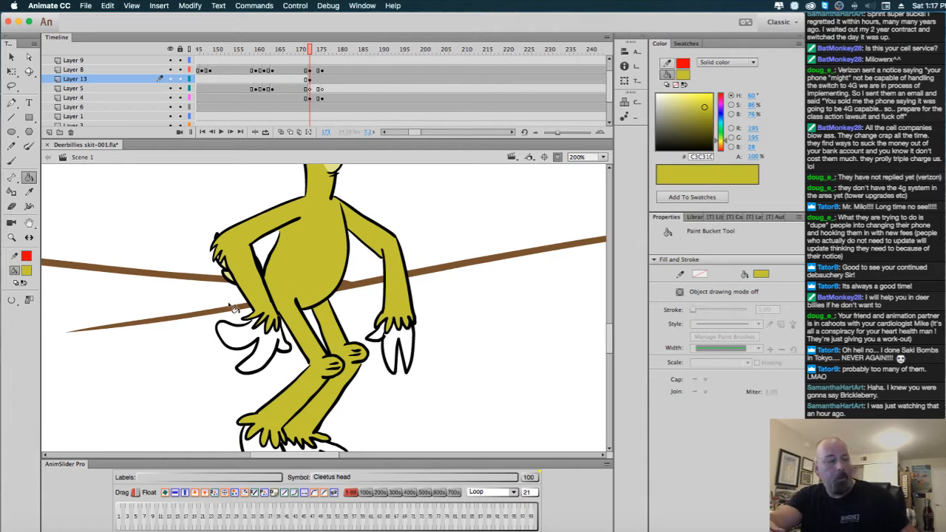
key("comma")
key("ctrl+a")
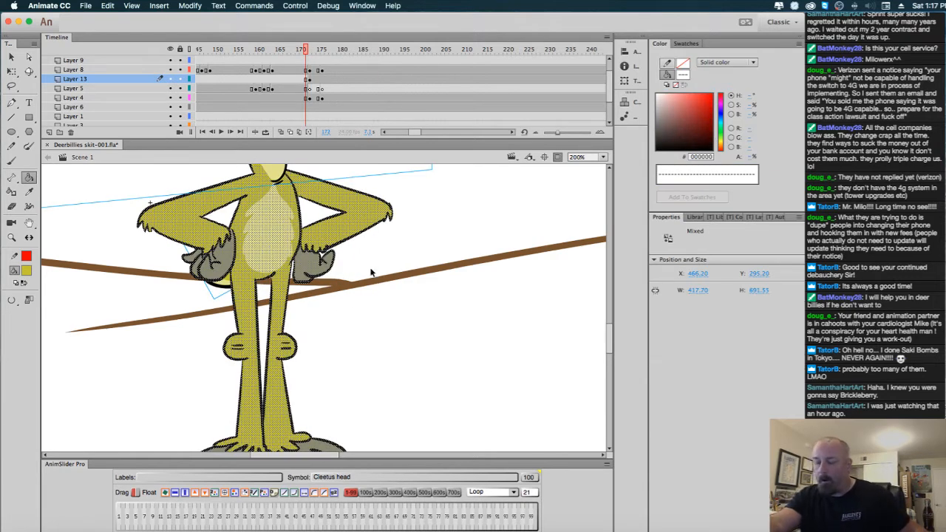
key("ctrl+shift+a")
key("period")
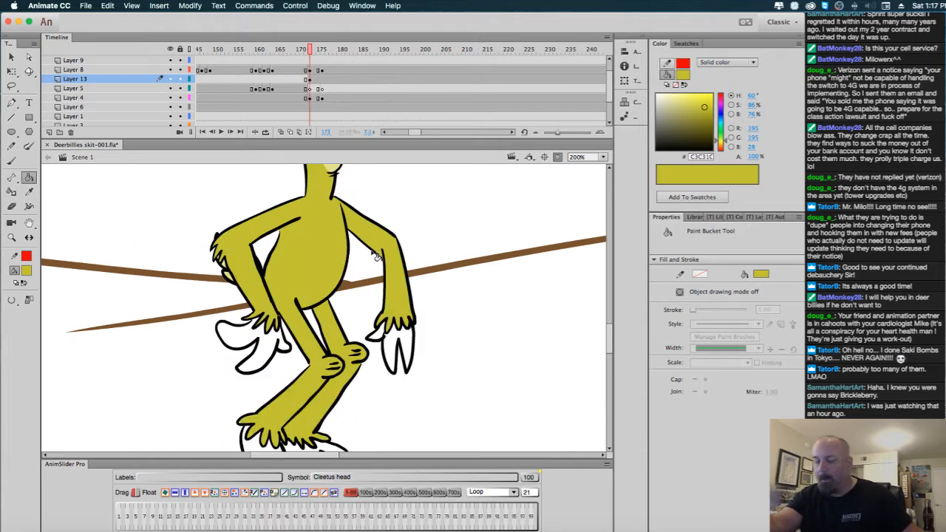
key("comma")
key("period")
Fill both of the deer's hands, including the fingers and the front thumb, with gray-olive 8D8D6E.
left_click(26, 270)
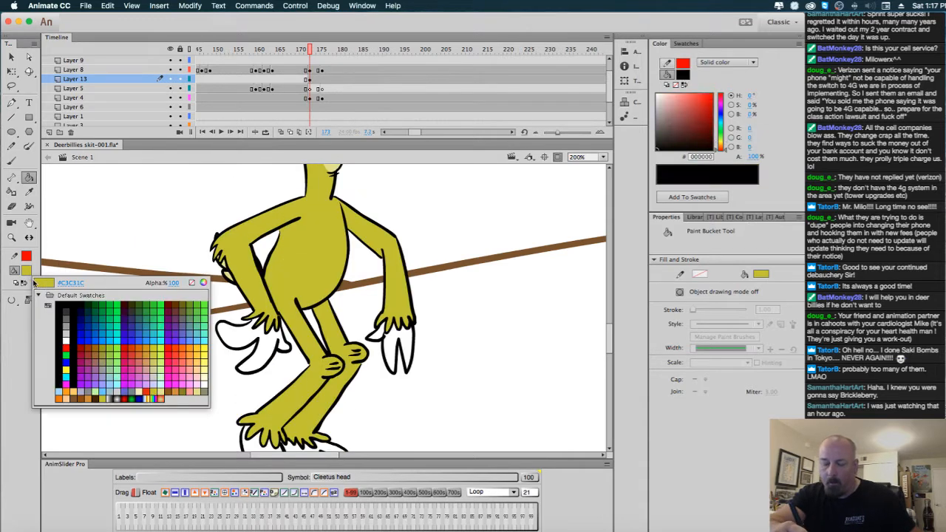
left_click(205, 392)
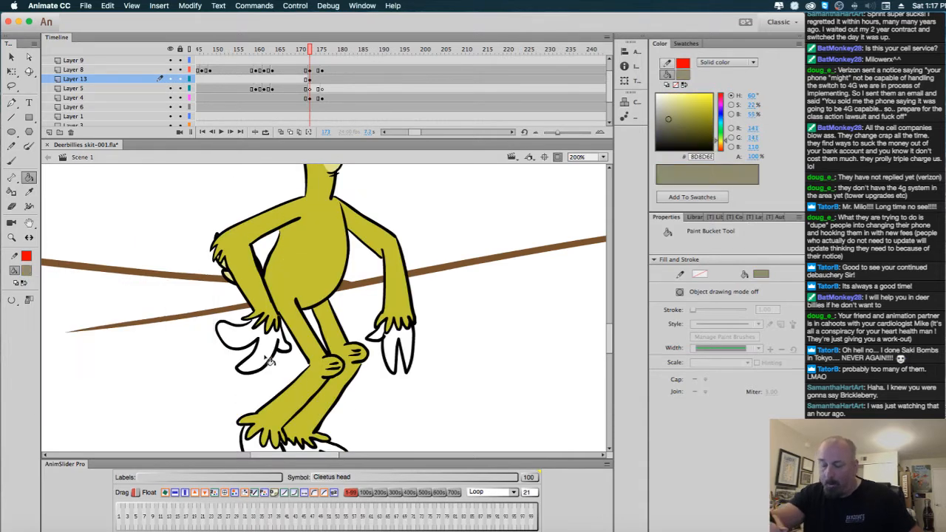
left_click(267, 354)
left_click(259, 338)
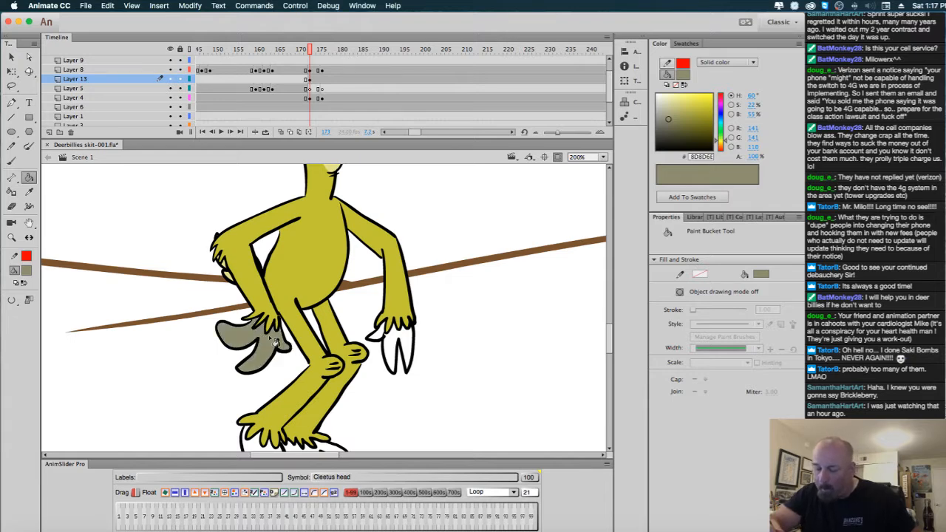
left_click(394, 344)
left_click(409, 344)
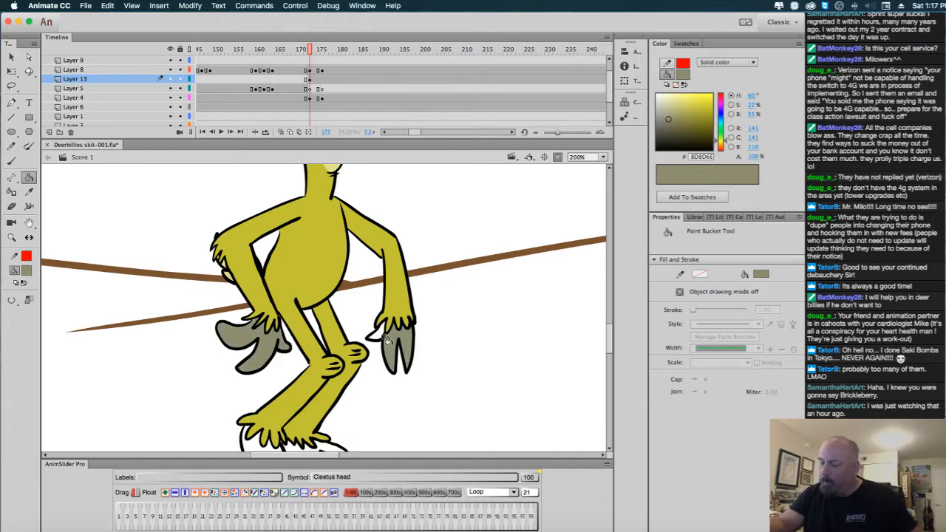
left_click(377, 335)
Fill both of the deer's feet and their toes with gray-olive 8D8D6E.
left_click_drag(456, 345, 465, 270)
left_click(348, 379)
left_click(329, 388)
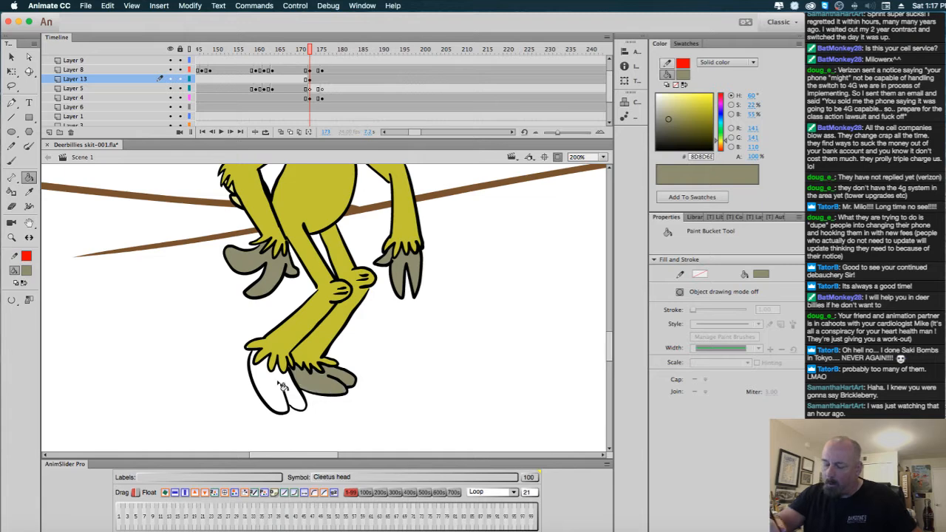
left_click(279, 385)
left_click(297, 399)
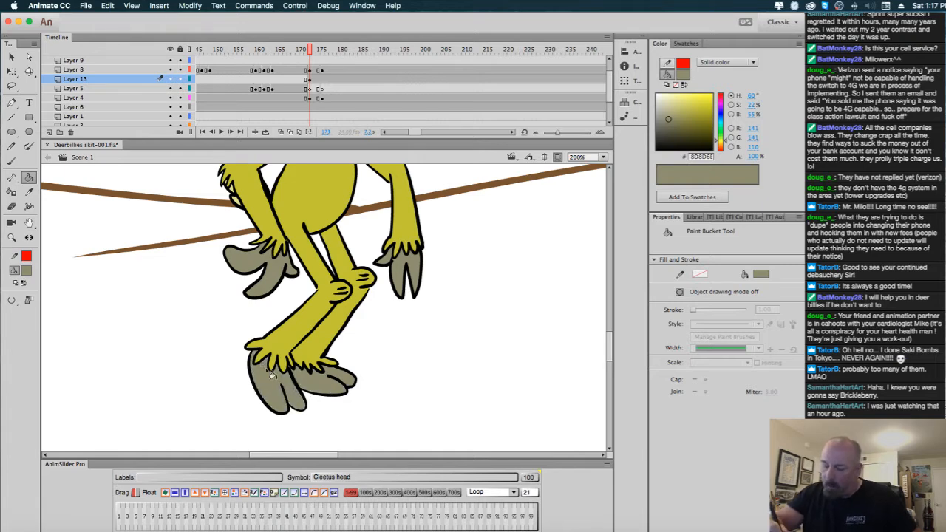
Sample the leg's yellow-green C3C31C as the fill color and inspect the ankle fur up close for unfilled gaps.
left_click(22, 271)
left_click(269, 341)
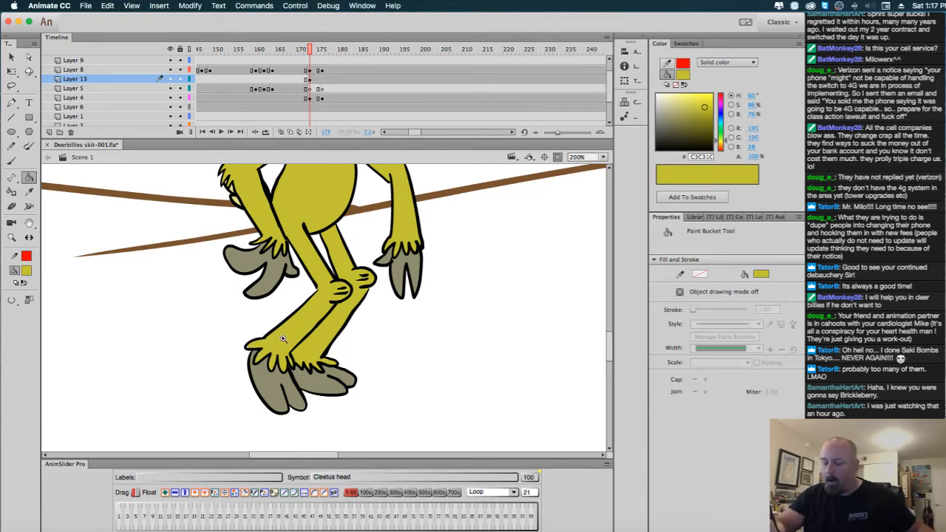
key("super+equal")
key("super+equal")
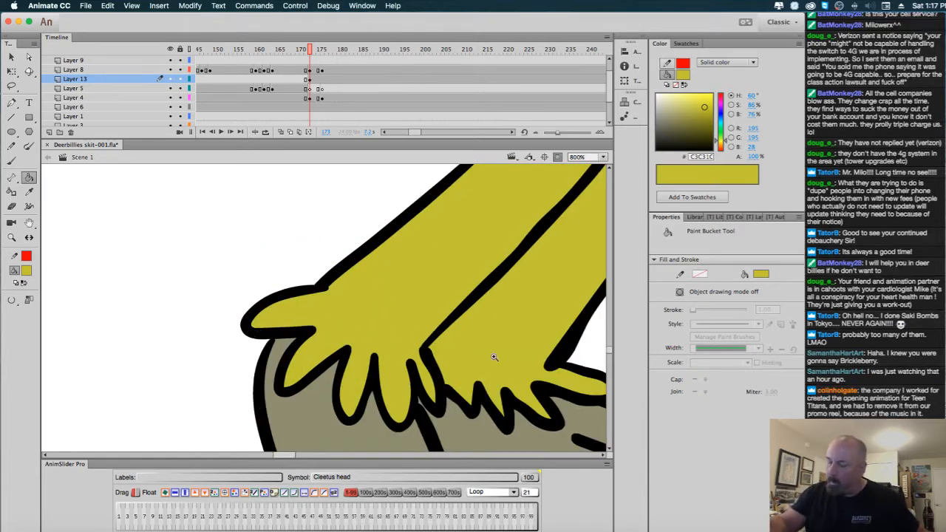
key("super+minus")
key("super+minus")
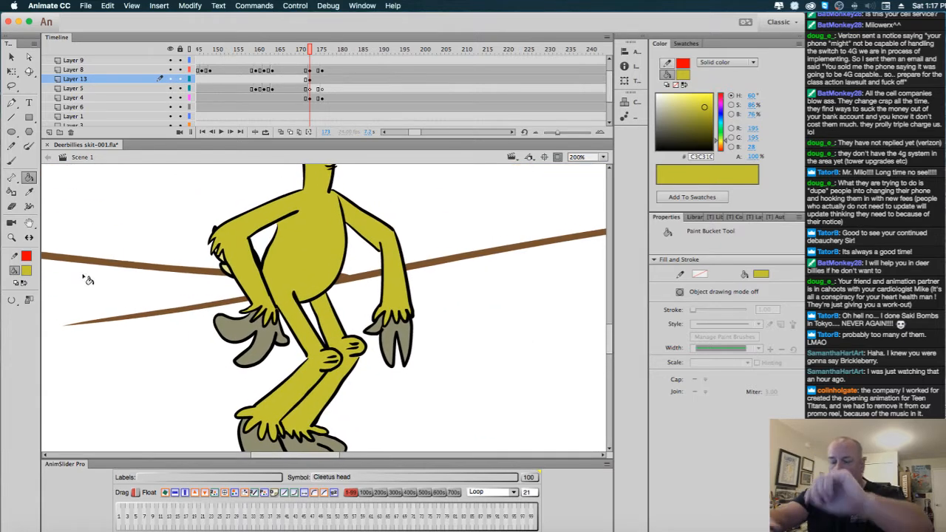
Outline a furry-edged belly patch on the torso with the Brush in light yellow E2E28A, confining the paint to the selected body fill.
left_click(26, 271)
left_click(202, 386)
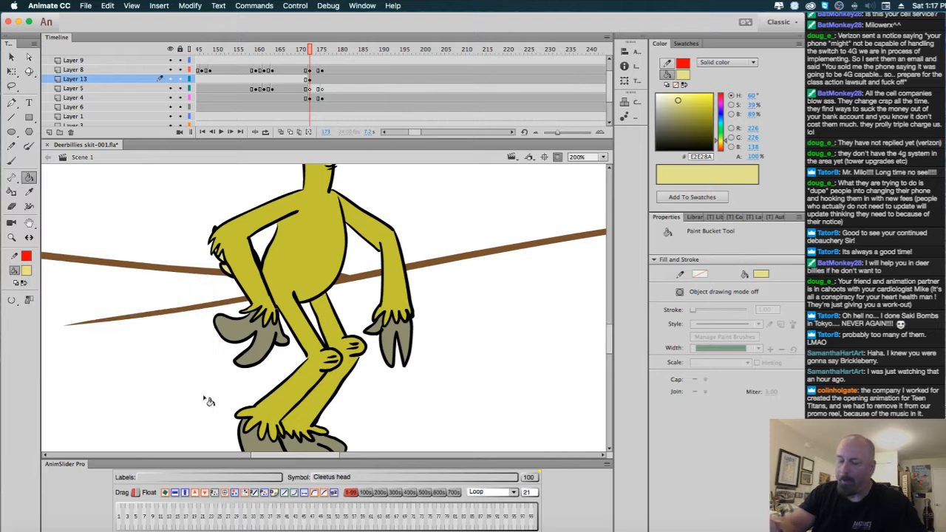
key("b")
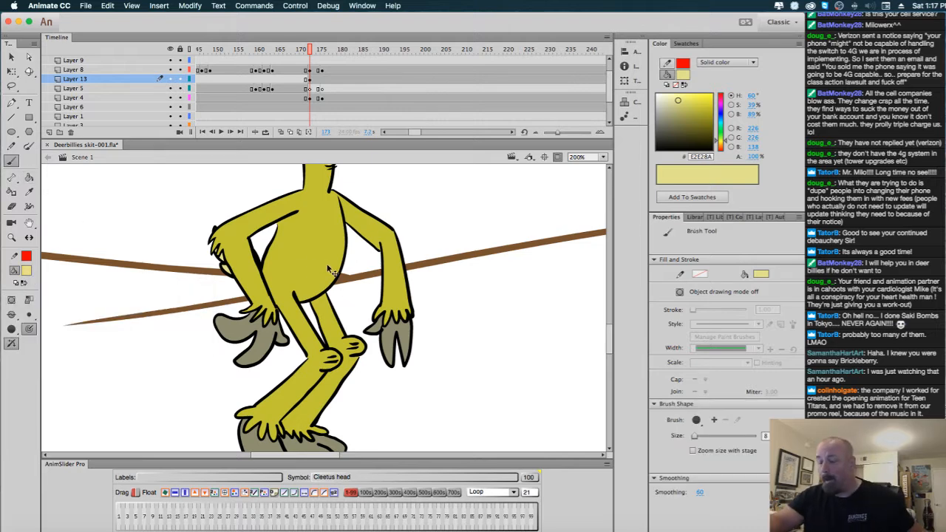
left_click(333, 267, "super")
left_click_drag(431, 244, 443, 307)
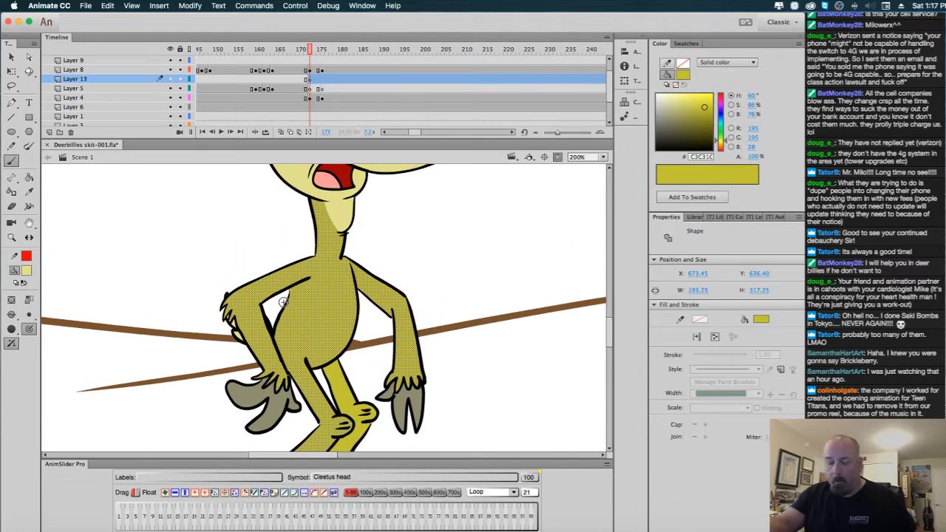
left_click(12, 316)
left_click(79, 348)
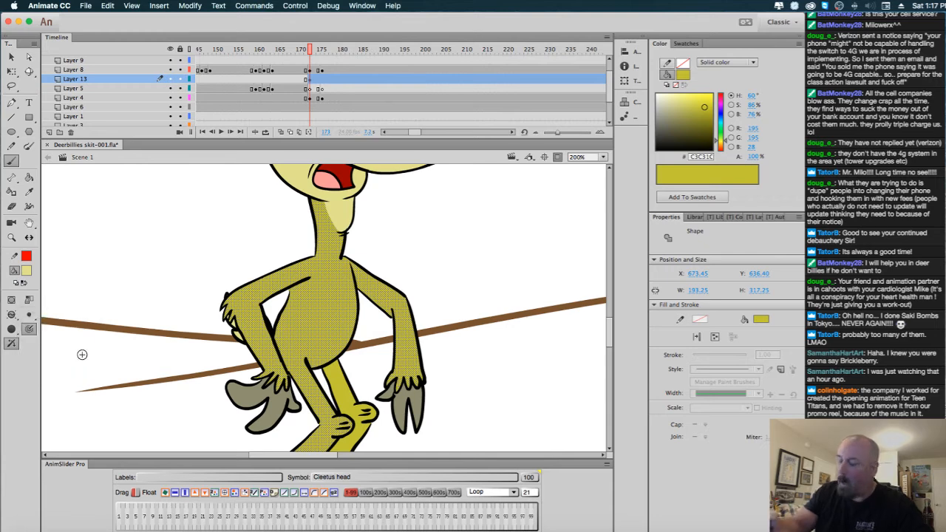
left_click_drag(335, 285, 336, 270)
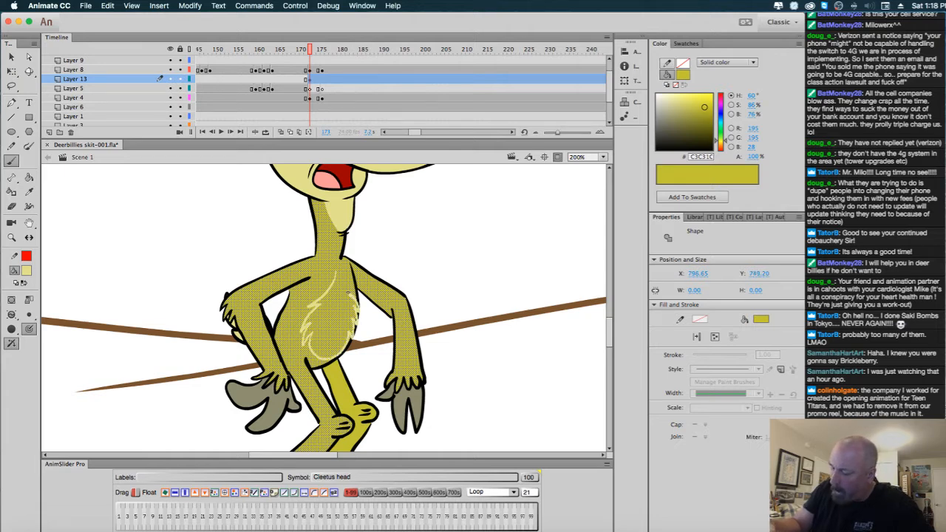
left_click_drag(338, 273, 337, 271)
left_click(435, 269, "super")
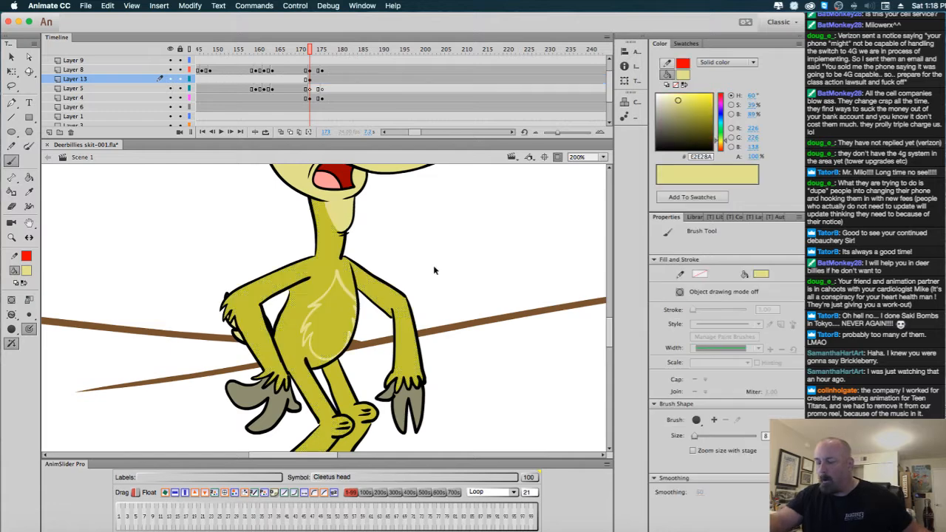
Fill the outlined belly patch with light yellow E2E28A and touch up its furry edge with the Brush.
left_click(29, 179)
left_click(342, 340)
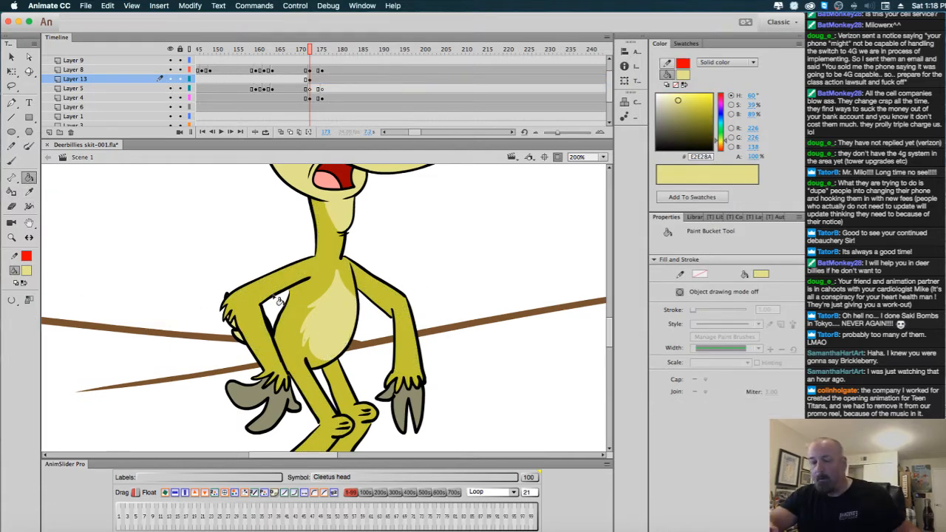
left_click(12, 162)
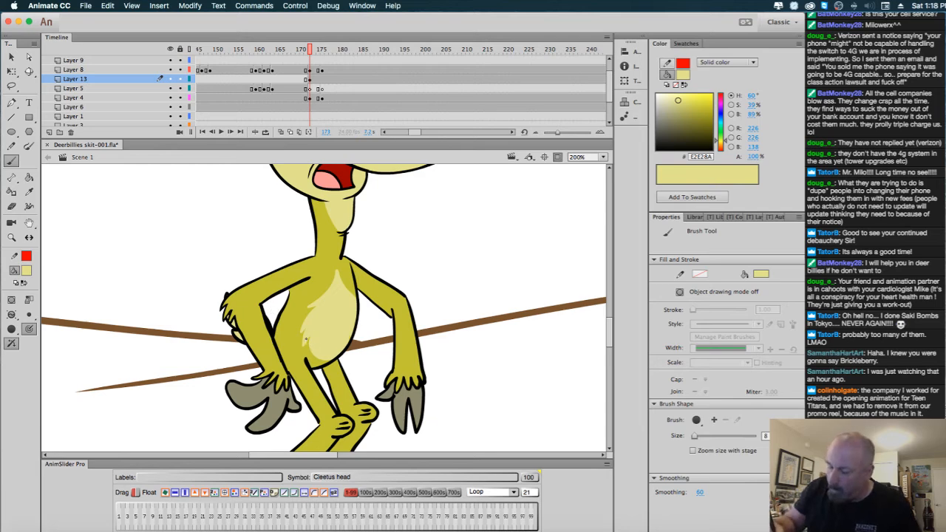
Insert a blank keyframe on Layer 13 at frame 175 to end the in-between drawing before the walk pose.
key("super+minus")
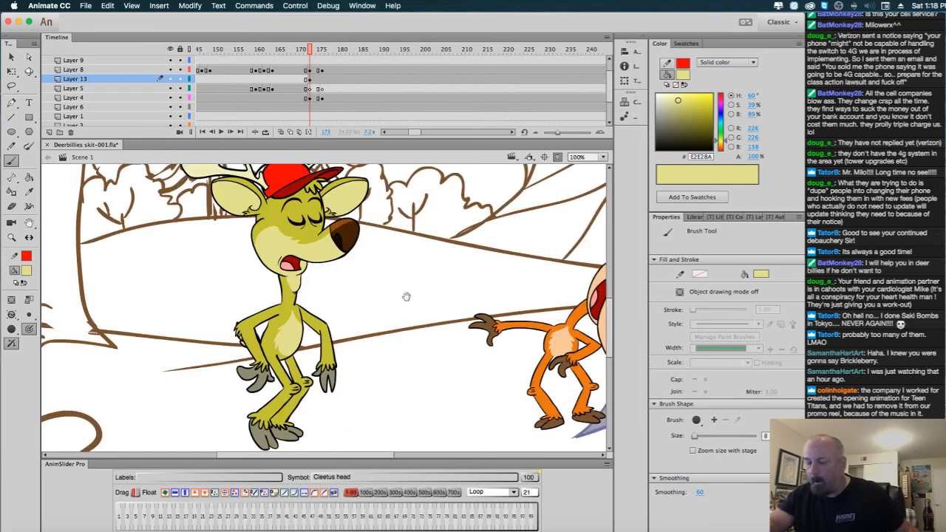
left_click_drag(406, 296, 417, 285)
mouse_move(312, 53)
left_mouse_down()
mouse_move(300, 55)
mouse_move(326, 57)
left_mouse_up()
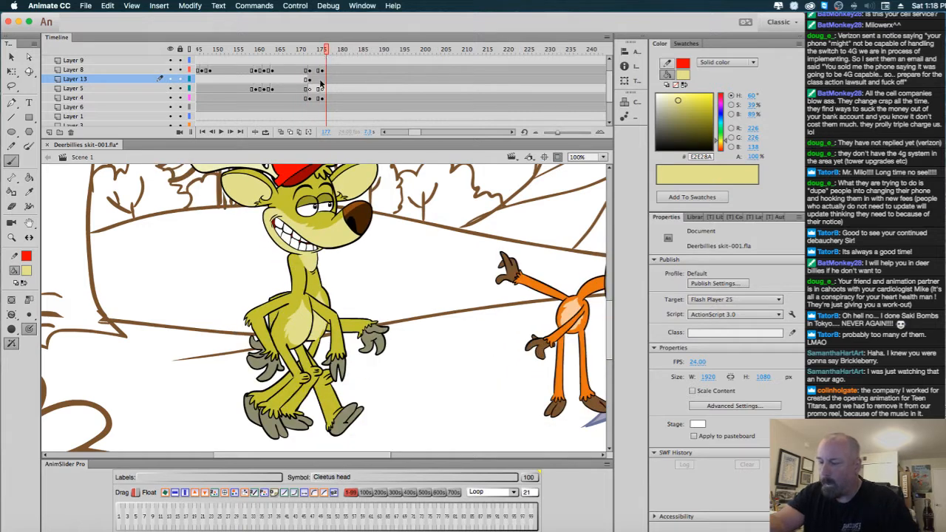
left_click(320, 81)
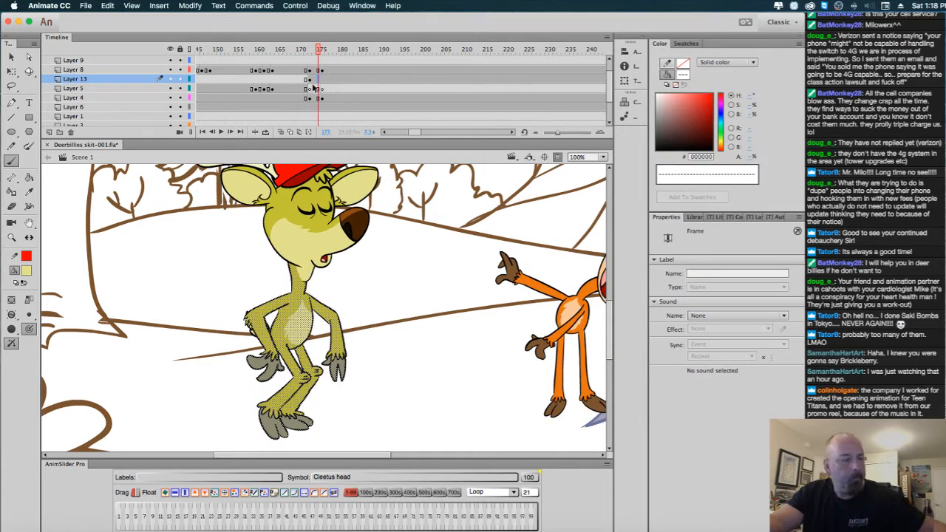
left_click(322, 79)
Shift the grinning head keyframe on Layer 8 and the walking body keyframe on Layer 4 one frame earlier, to frame 175.
left_click(324, 71)
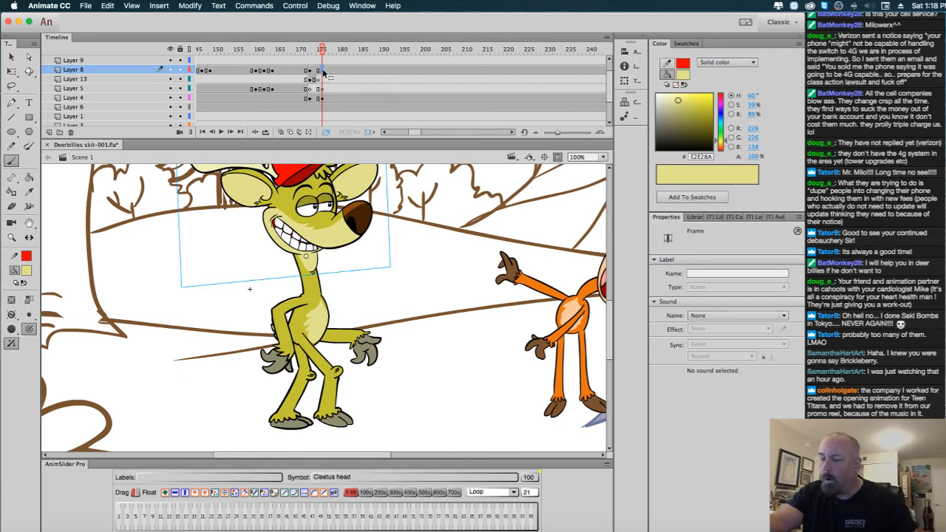
key("comma")
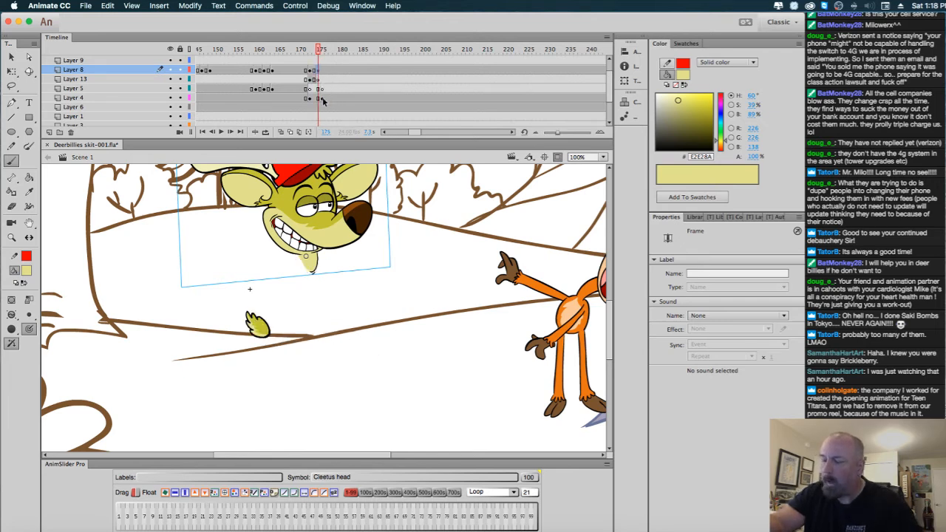
left_click(324, 99)
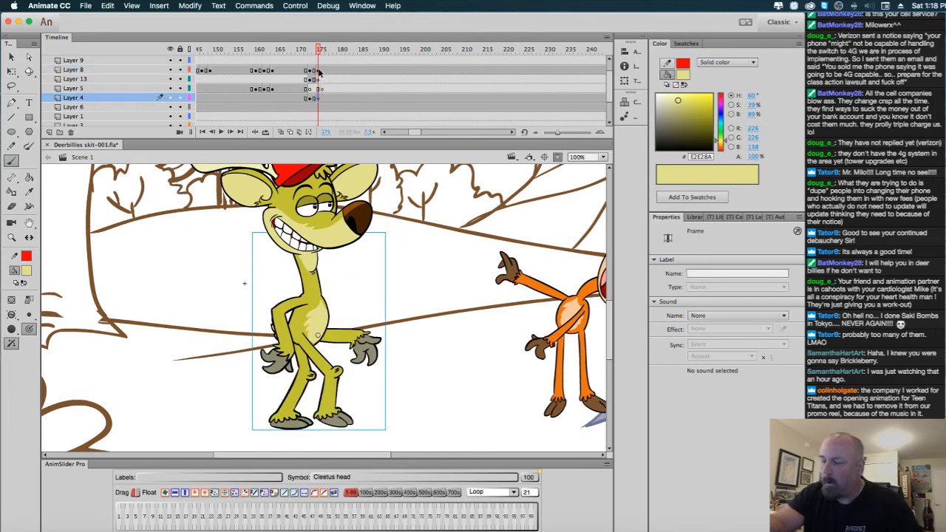
Set the Buford head instance's first looping frame to 275 at frame 175 on Layer 8.
left_click(320, 70)
key("q")
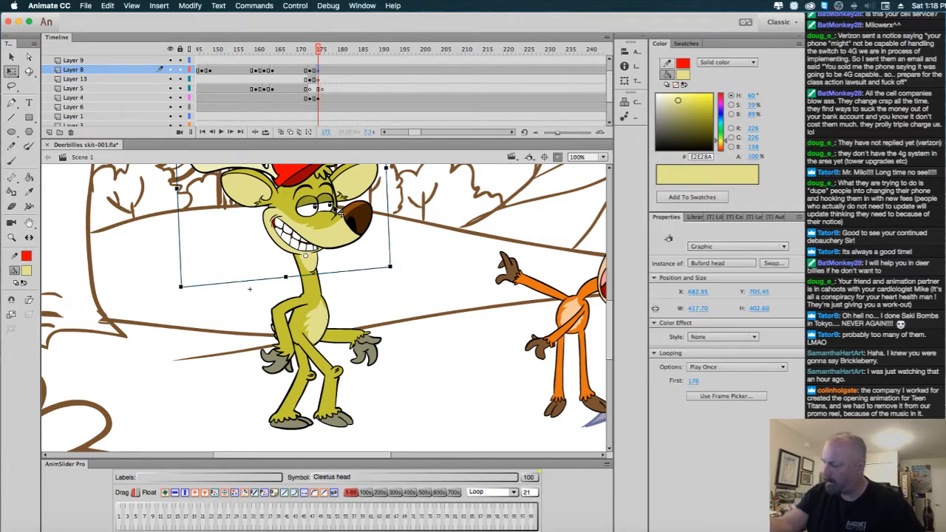
left_click(693, 381)
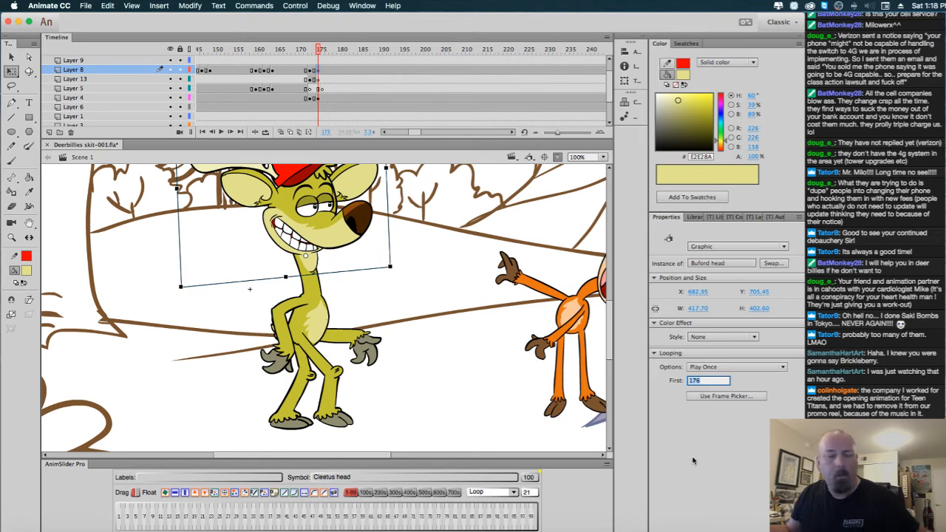
type("275")
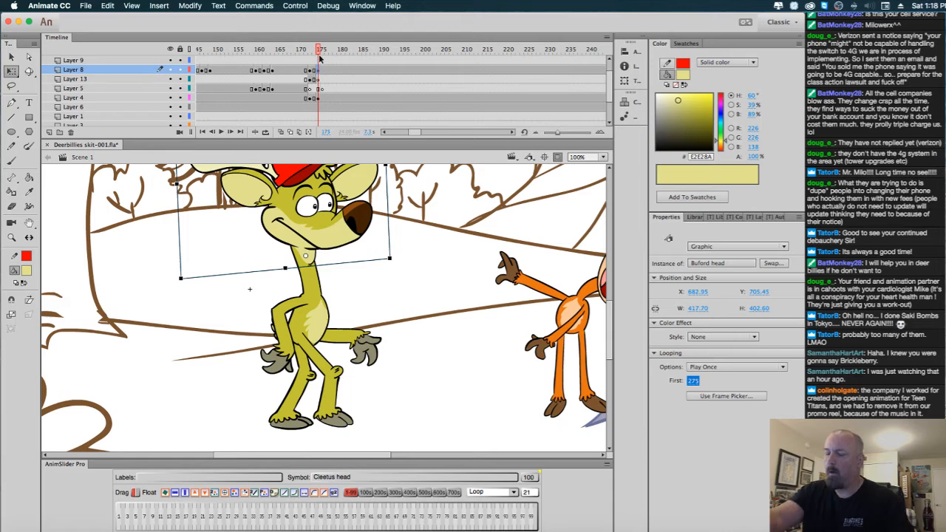
left_click_drag(319, 50, 323, 82)
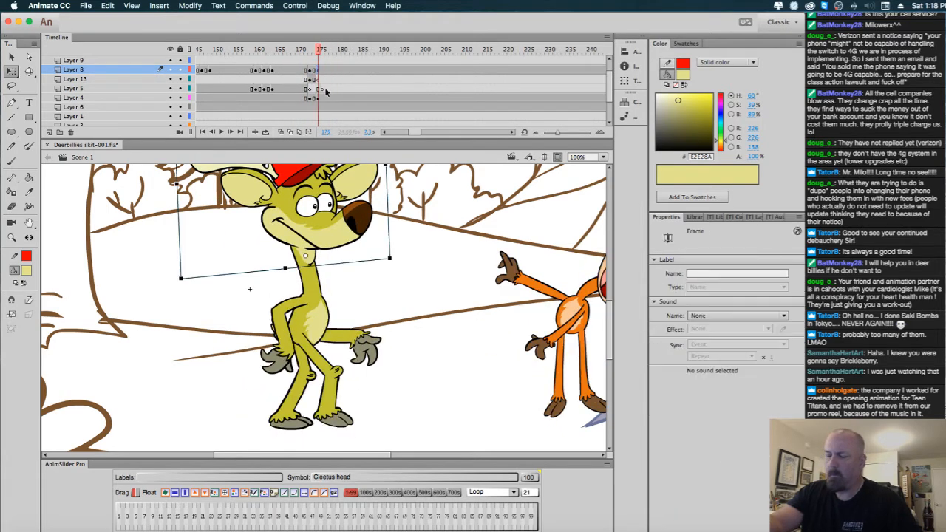
Open the Buford head symbol, examine its expressions from frame 275 back to frame 177, and return to Scene 1.
left_click(342, 199)
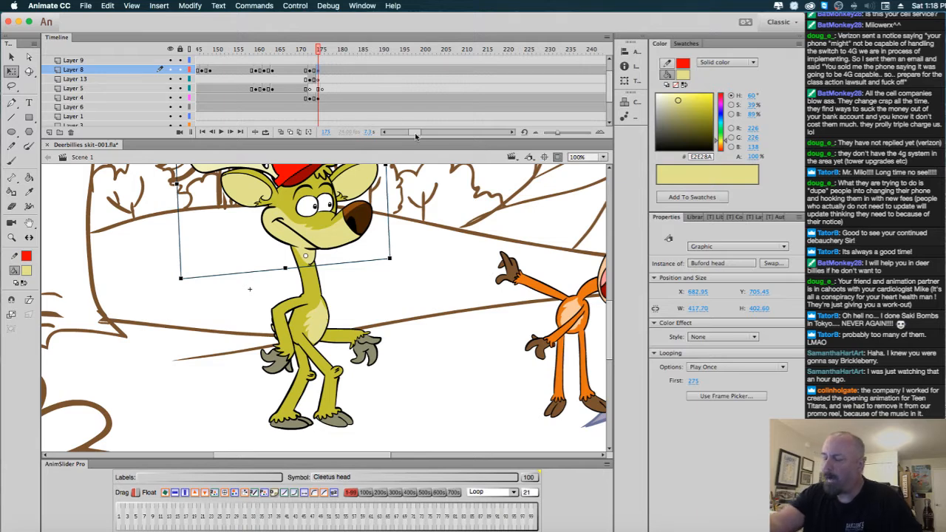
double_click(359, 212)
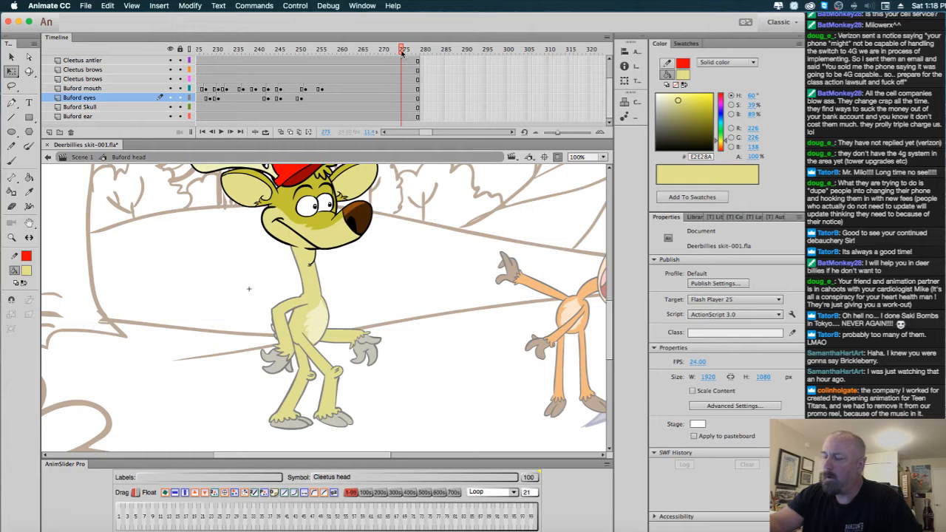
mouse_move(403, 54)
left_mouse_down()
mouse_move(229, 55)
mouse_move(191, 66)
mouse_move(389, 60)
left_mouse_up()
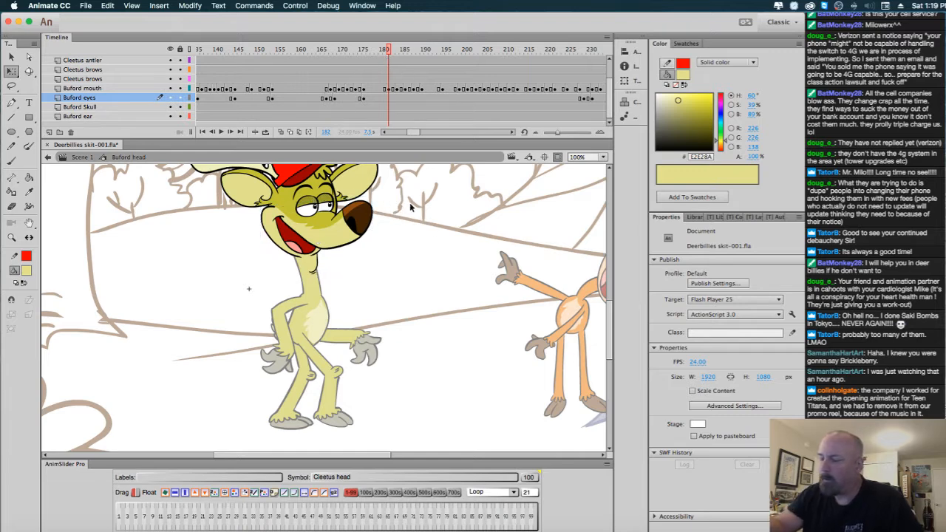
left_click_drag(390, 50, 368, 61)
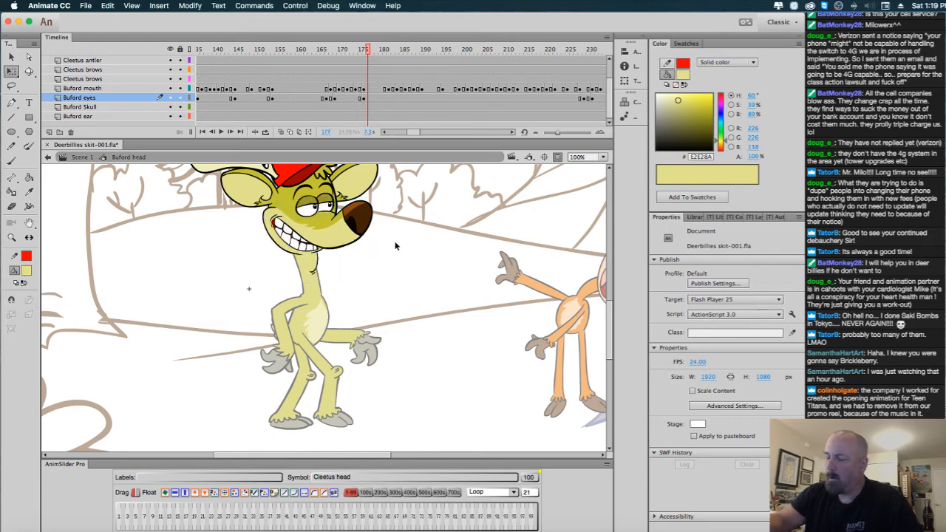
left_click(82, 157)
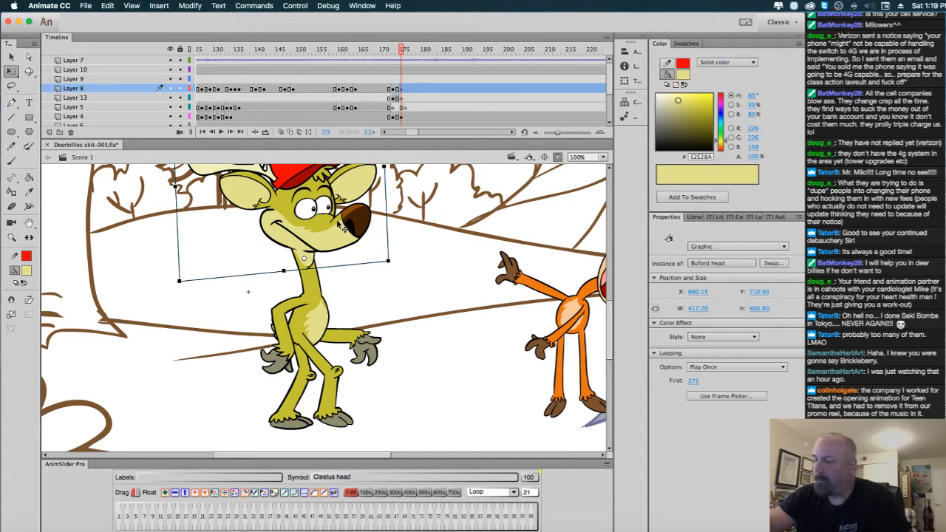
Set the Buford head's first looping frame to 175 at the Layer 8 keyframe.
left_click_drag(697, 388, 699, 391)
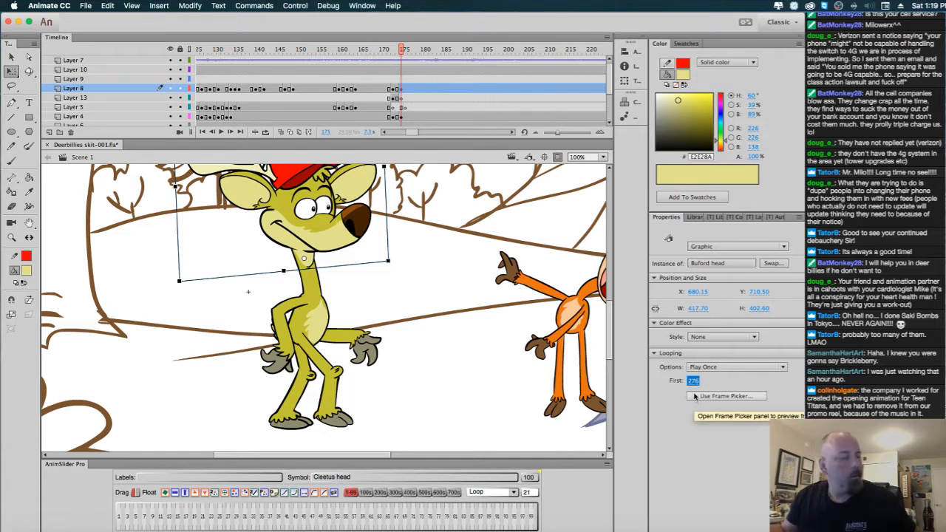
left_click(700, 389)
type("175")
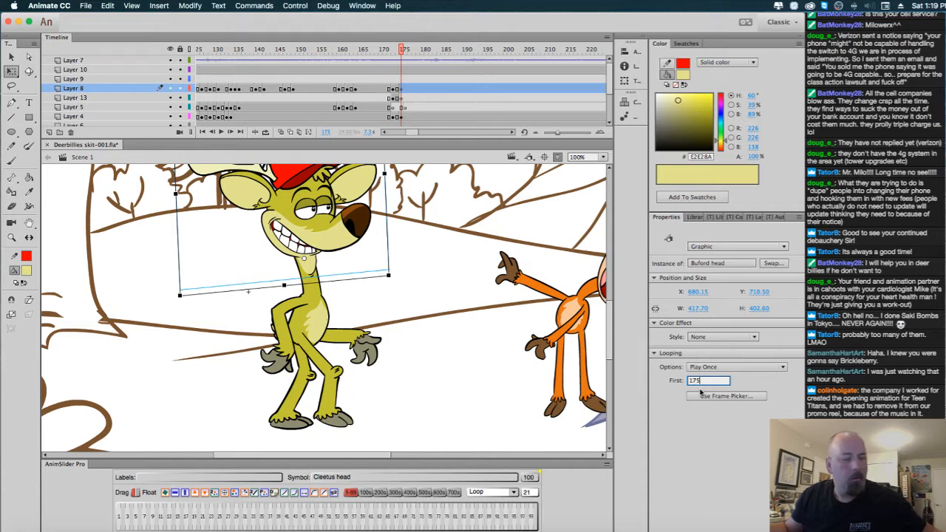
key("Return")
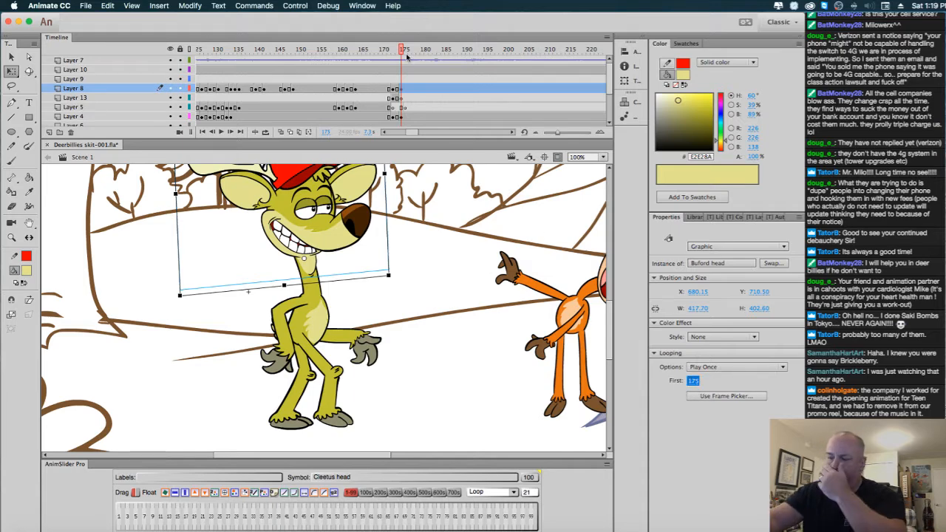
Compare the transition pose with the first walk pose at frame 176 and turn on onion skinning.
left_click_drag(403, 51, 407, 89)
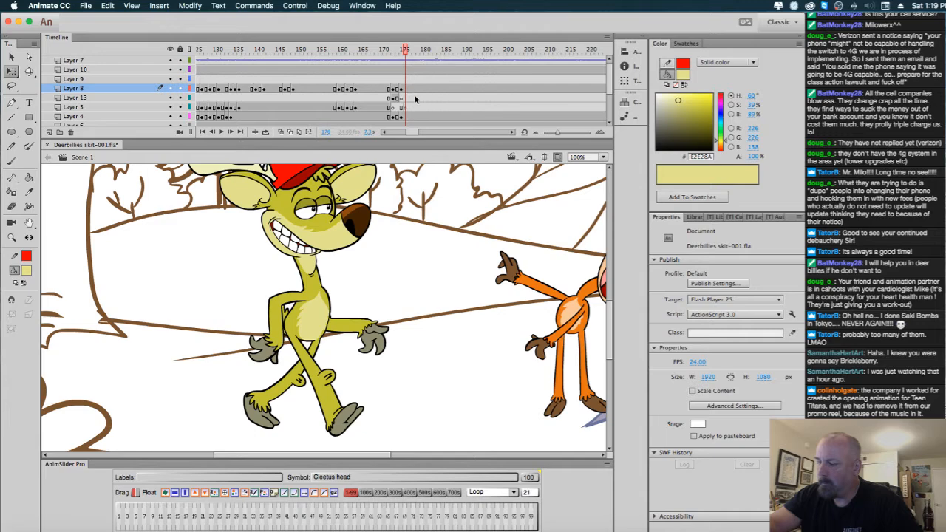
left_click_drag(410, 55, 403, 73)
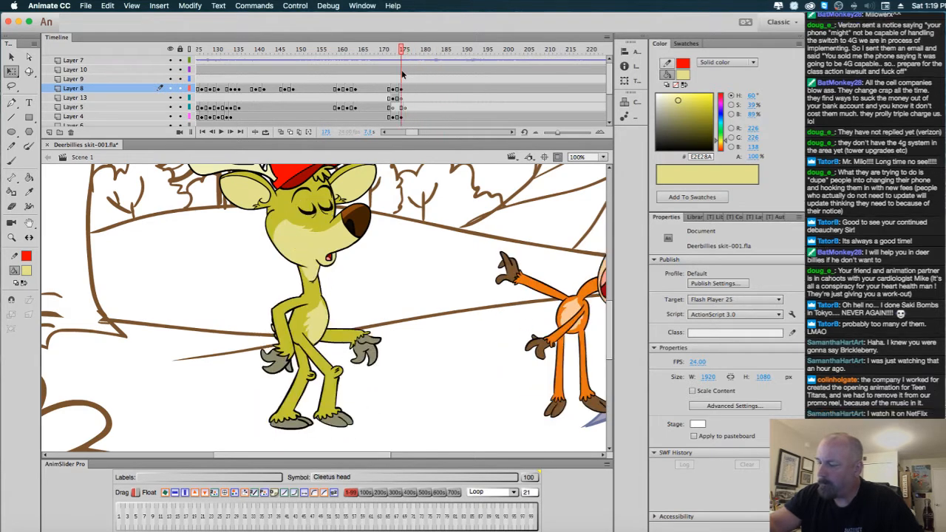
left_click(403, 117)
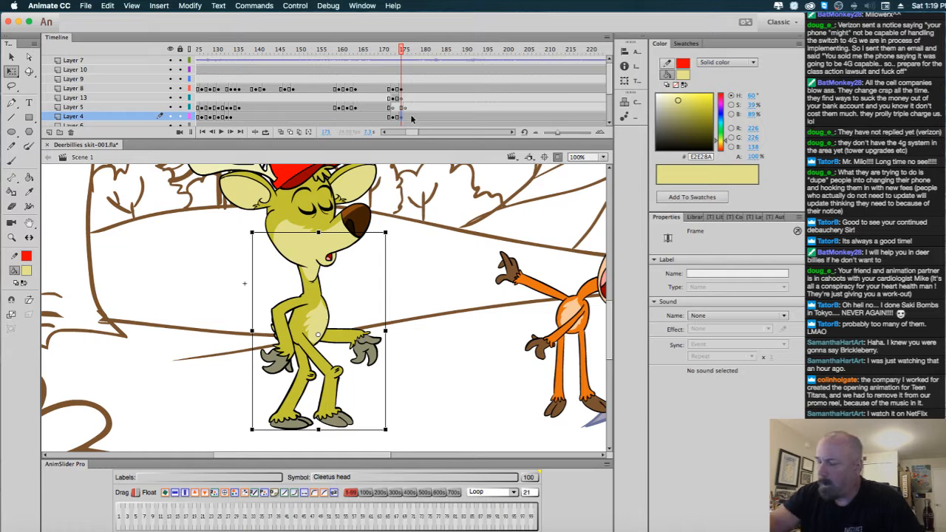
mouse_move(405, 62)
left_mouse_down()
mouse_move(392, 63)
mouse_move(406, 63)
left_mouse_up()
left_click(402, 53)
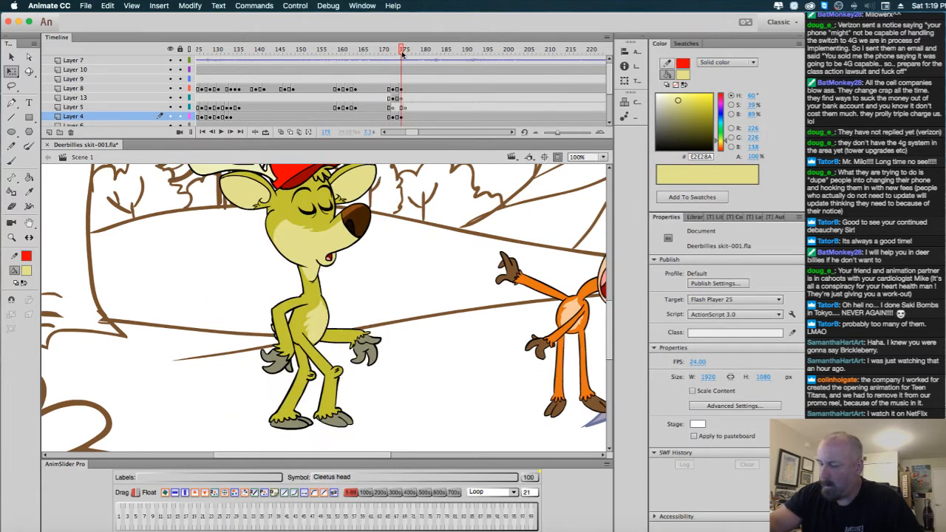
left_click(295, 133)
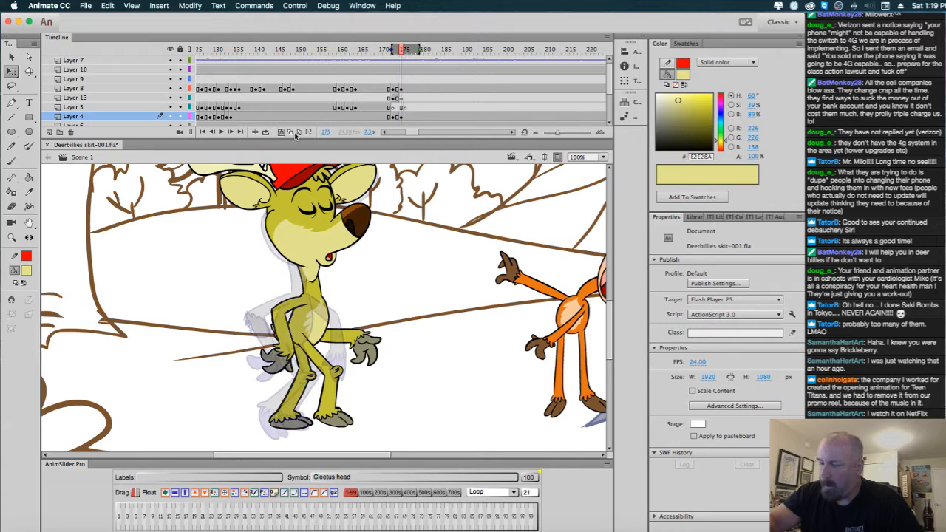
Insert a keyframe for the walking body on Layer 4 at frame 177 and move it forward to about X 736, Y 697.
left_click(412, 119)
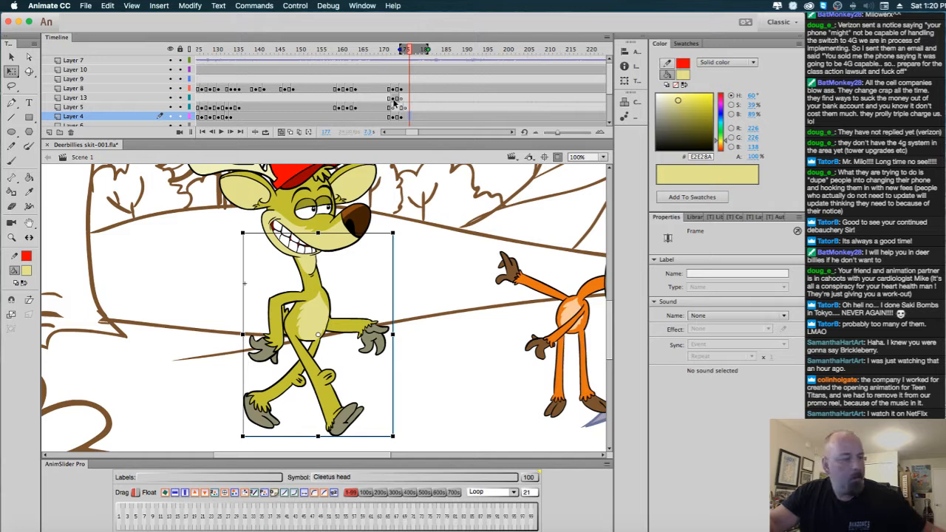
key("F6")
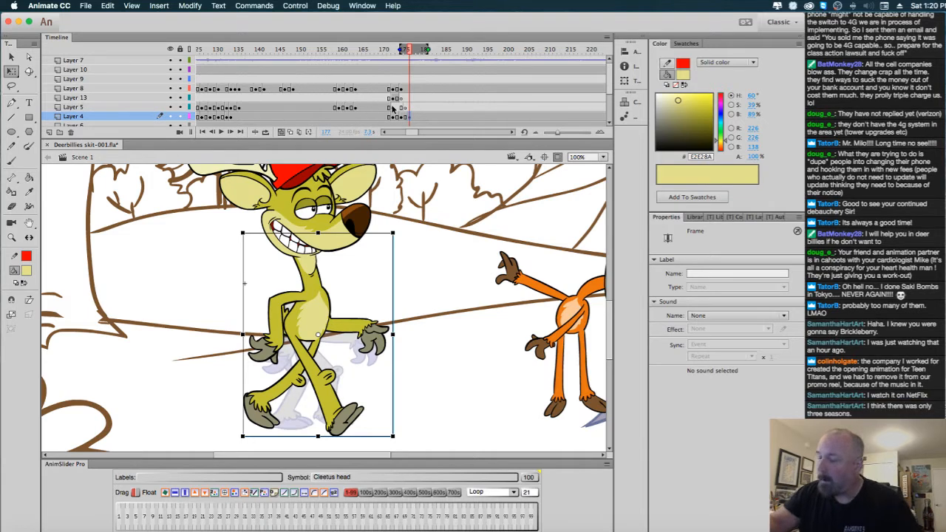
left_click_drag(320, 296, 359, 299)
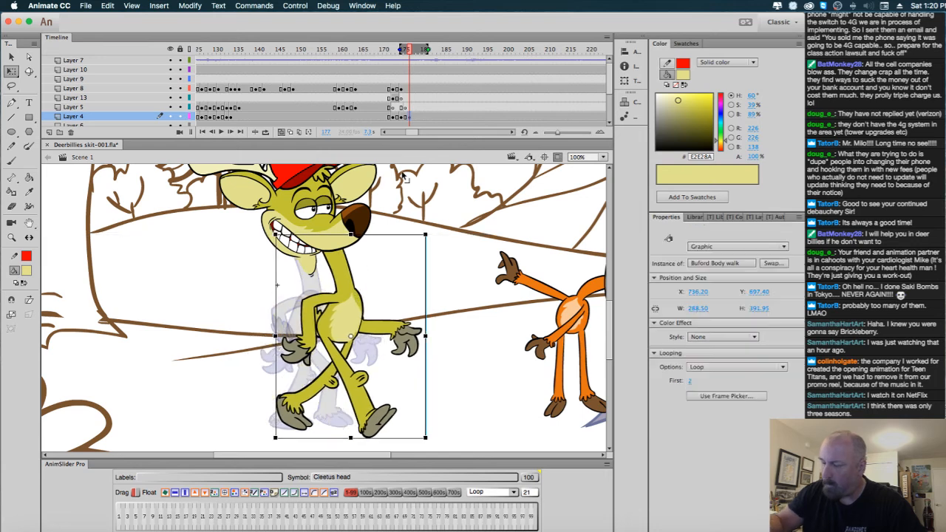
Key the walking body on Layer 4 at frame 179 and nudge it forward to about X 757, Y 697.
left_click(419, 117)
key("F6")
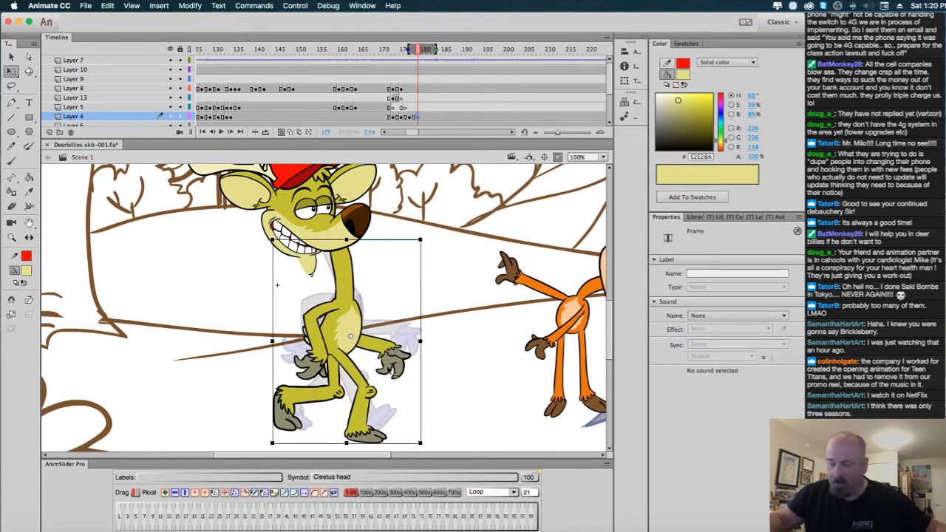
left_click(356, 312)
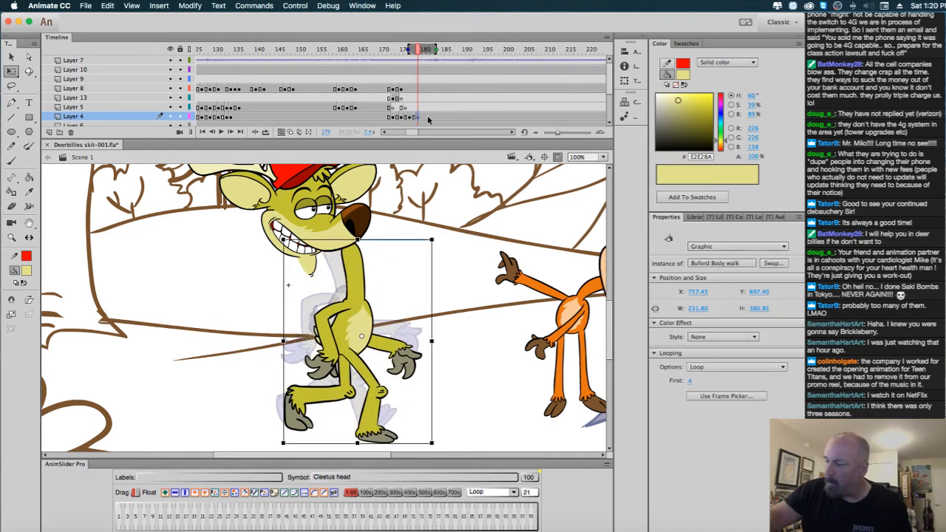
Key the walking body at frame 181, move it forward to about X 811, Y 702, and add another keyframe at frame 183.
left_click(427, 116)
key("F6")
left_click(281, 131)
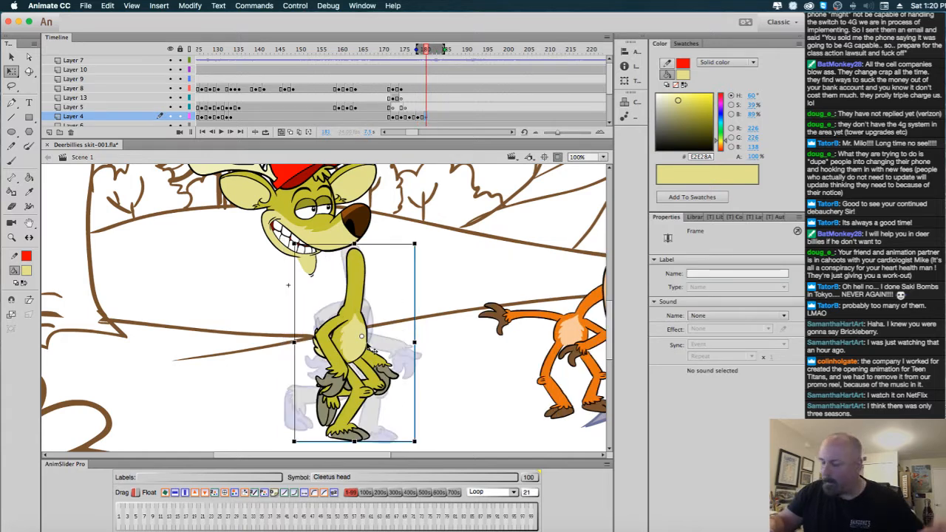
left_click_drag(348, 337, 379, 341)
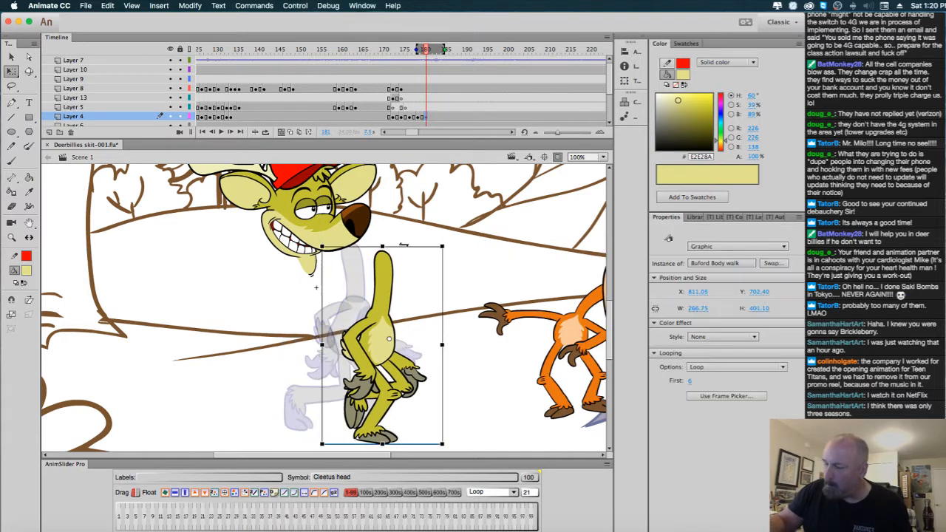
left_click(435, 117)
key("F6")
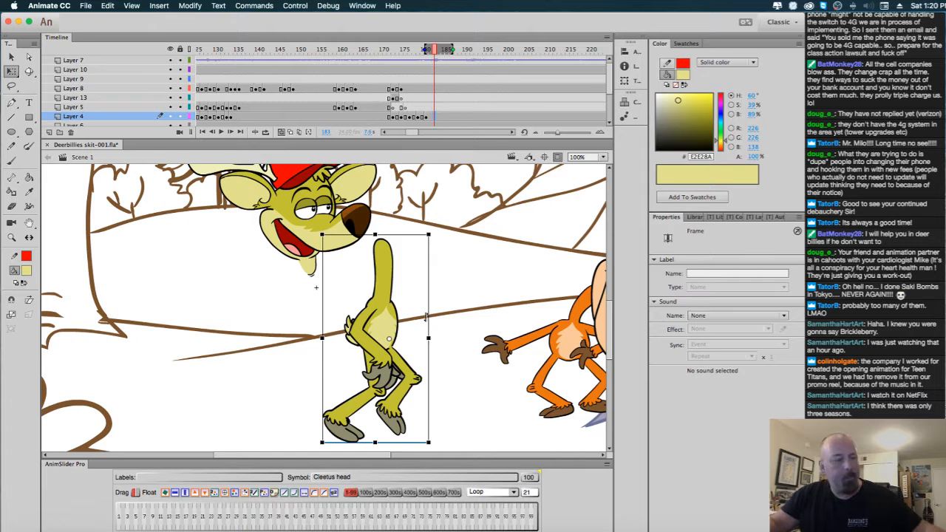
Compare the neighbouring onion-skinned poses and pull the frame 181 body back to about X 748, Y 697.
key("comma")
key("comma")
key("comma")
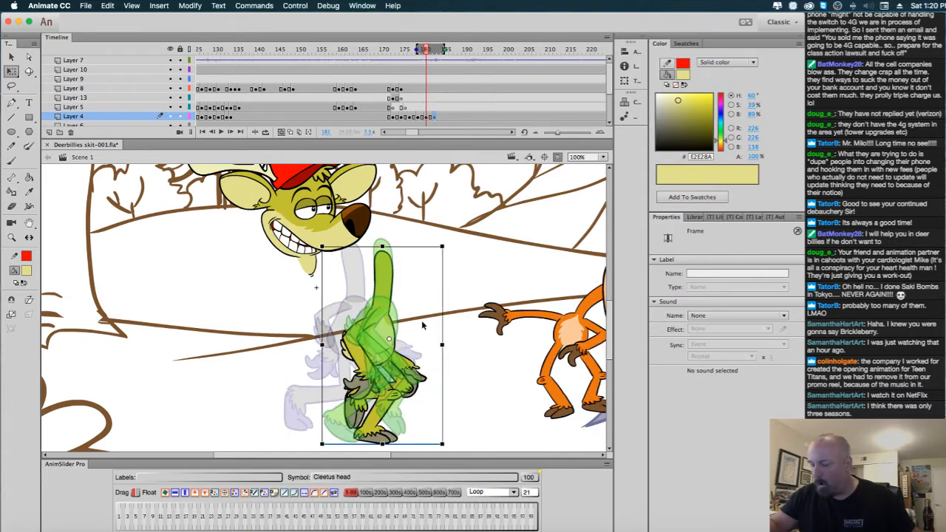
key("period")
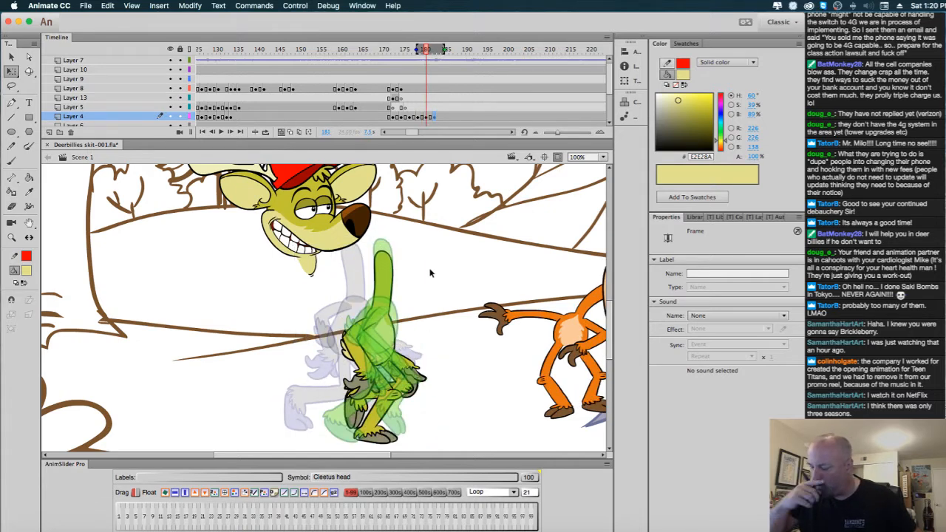
left_click(430, 118)
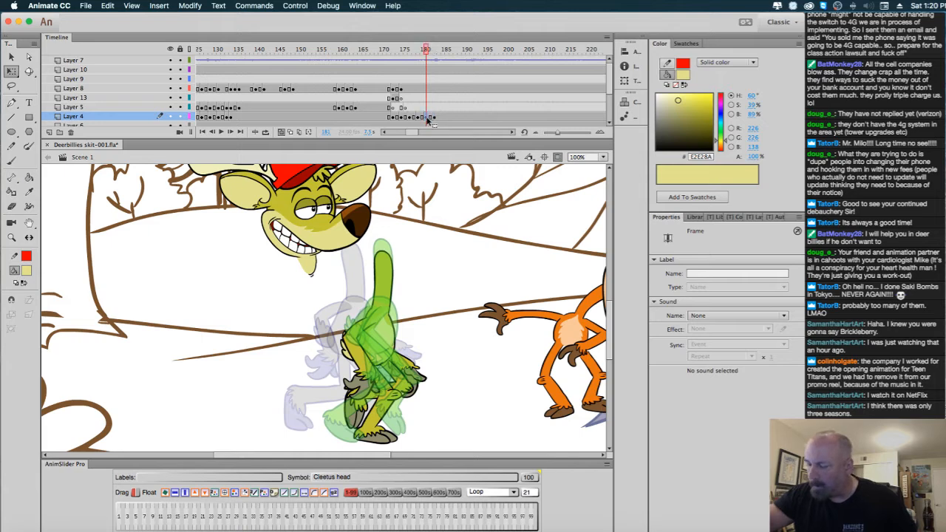
key("comma")
key("period")
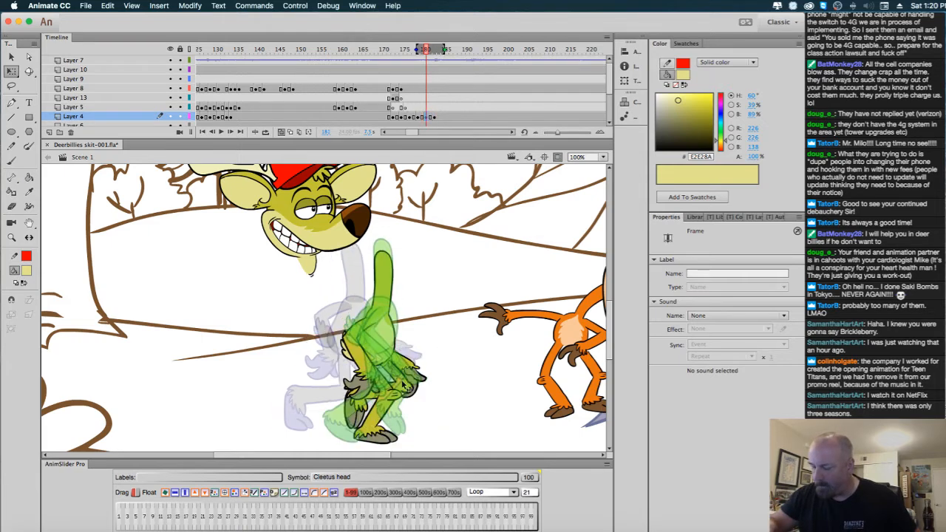
key("period")
left_click(379, 351)
left_click_drag(380, 351, 348, 329)
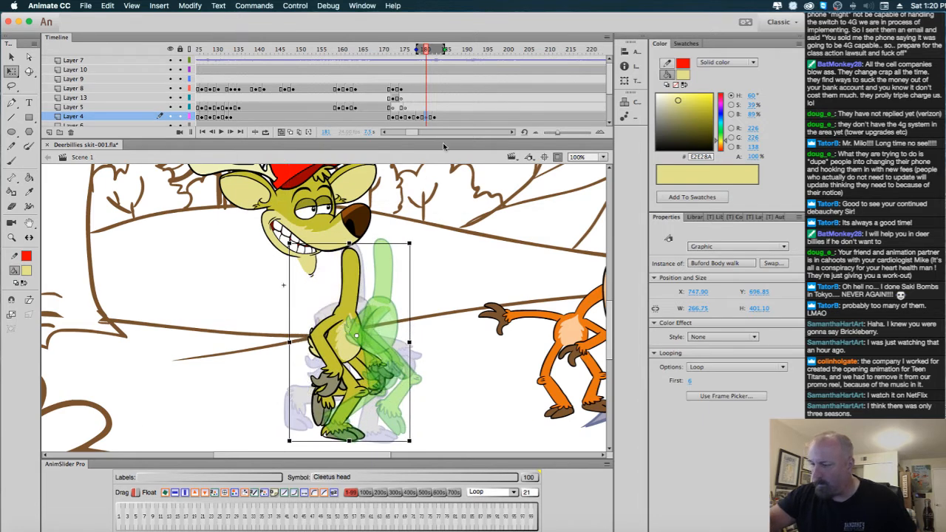
Key the walking body on Layer 4 at frame 185 and move it forward to about X 834, Y 708.
key("period")
key("period")
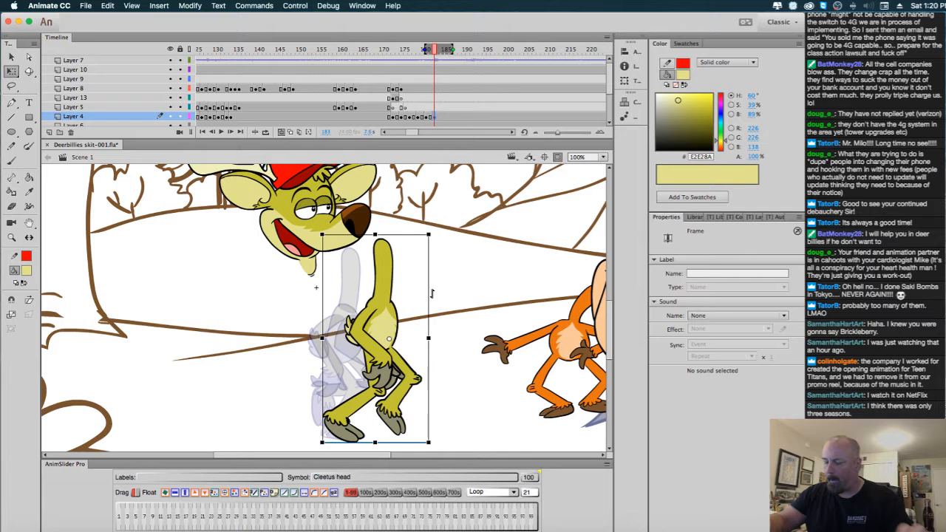
left_click(444, 117)
key("period")
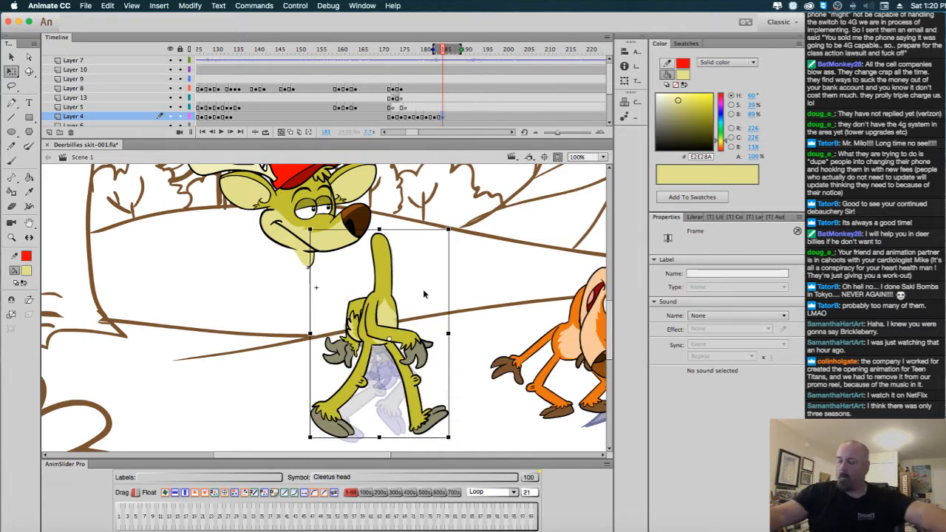
left_click_drag(379, 323, 391, 329)
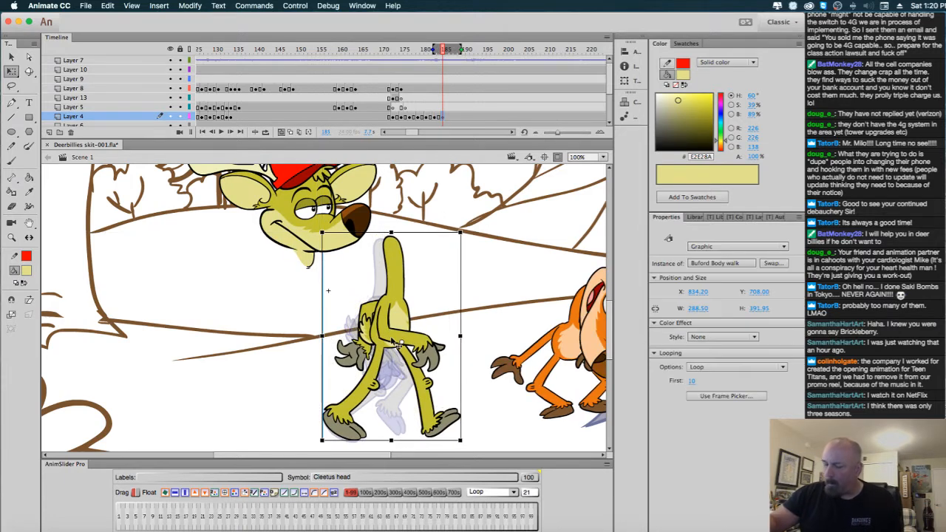
Key the walking body on Layer 4 at frame 187 and move it forward to about X 888, Y 707.
left_click(450, 117)
key("F6")
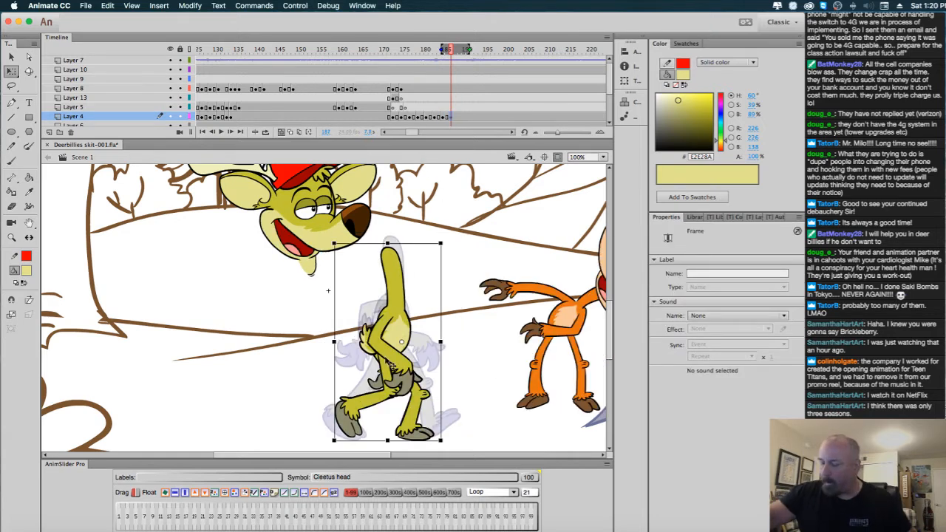
left_click_drag(385, 332, 422, 340)
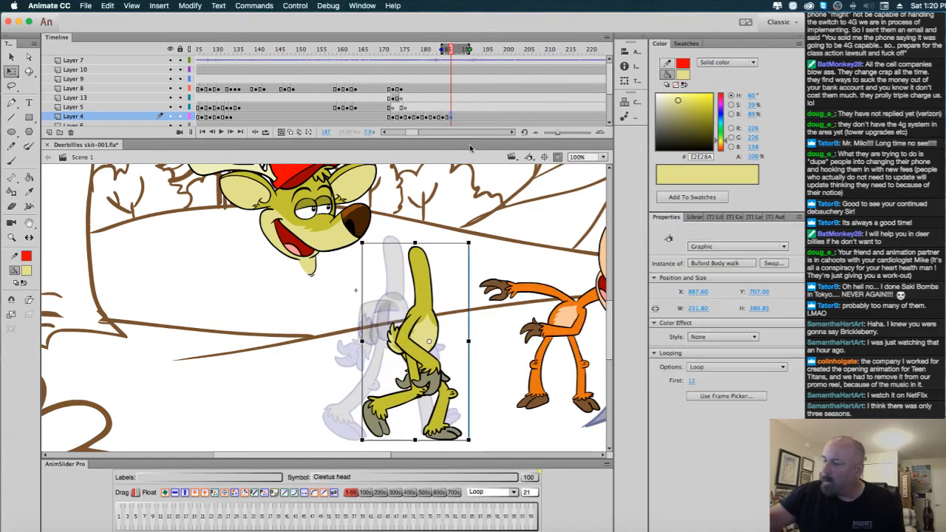
Key the walking body on Layer 4 and move it forward at frame 189 to about X 932, Y 708 and at frame 191 to about X 966, Y 712.
left_click(460, 117)
key("F6")
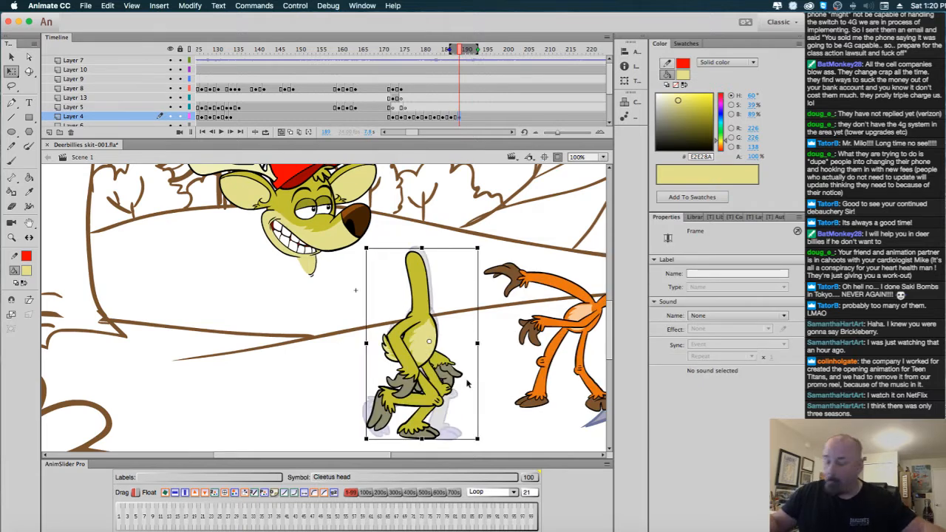
left_click_drag(419, 344, 442, 344)
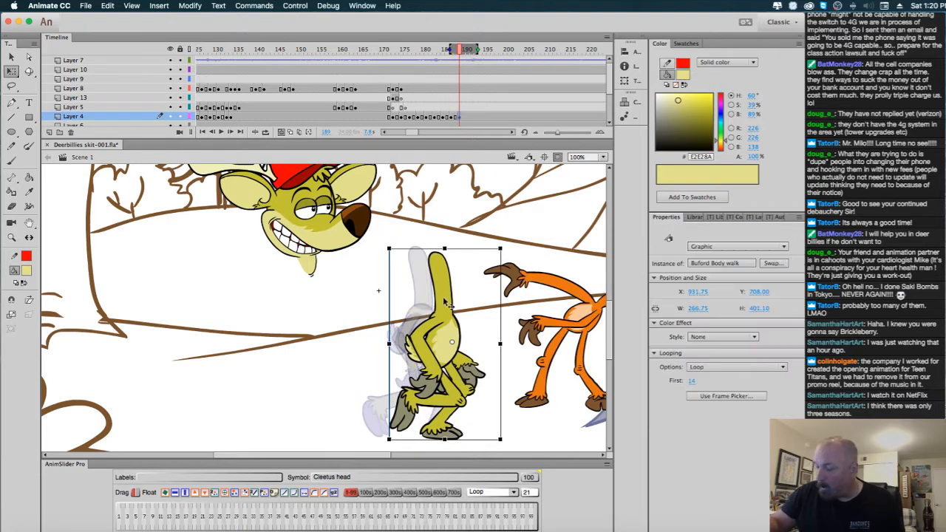
left_click(468, 119)
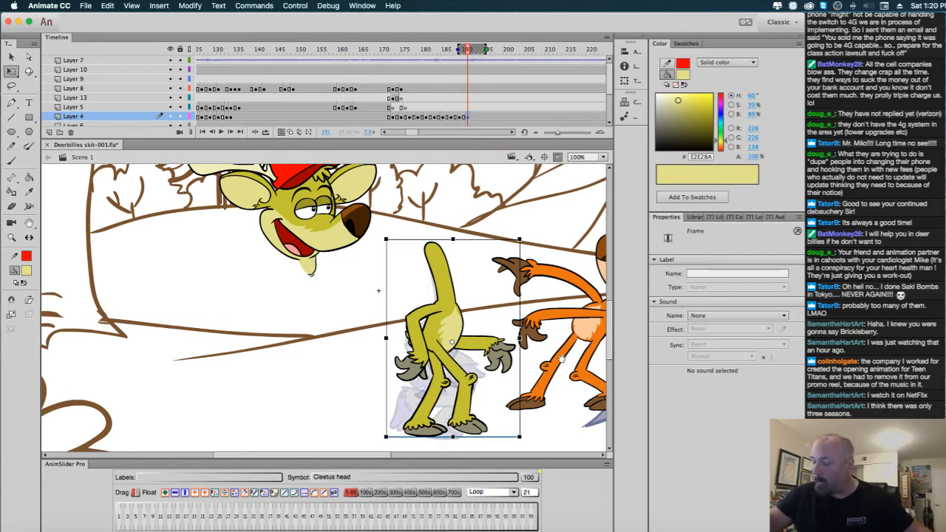
left_click_drag(562, 359, 458, 339)
mouse_move(333, 303)
left_mouse_down()
mouse_move(369, 299)
mouse_move(346, 309)
left_mouse_up()
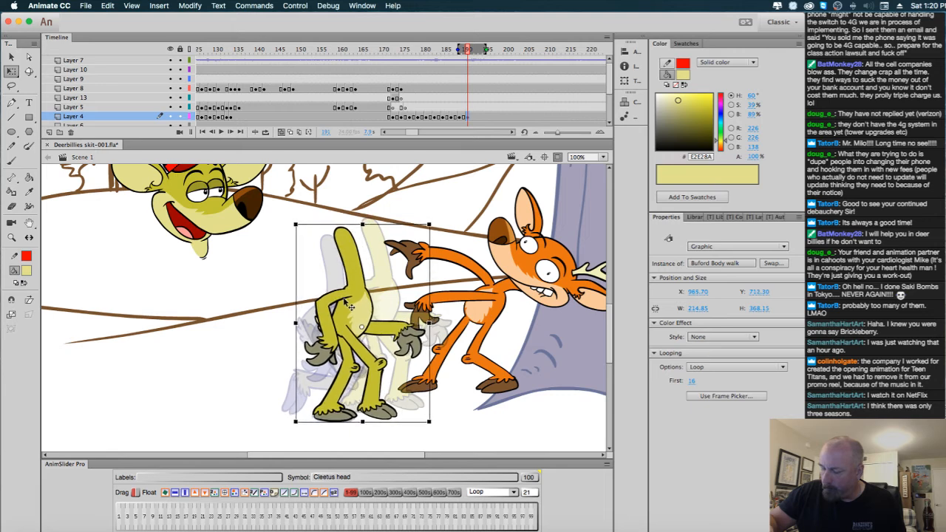
Key and advance the walking body at frame 193 to about X 1034, Y 713 and at frame 195 to about X 1066, Y 707.
left_click(478, 116)
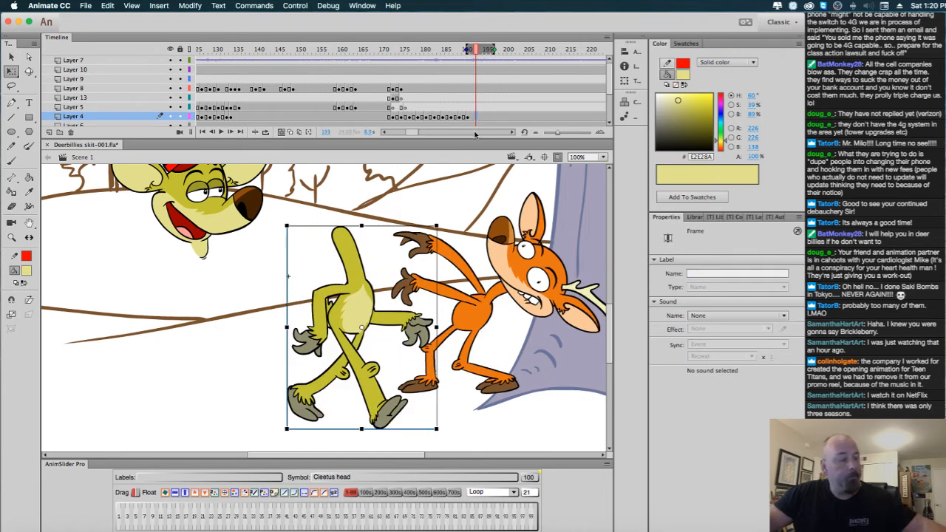
left_click_drag(358, 284, 391, 281)
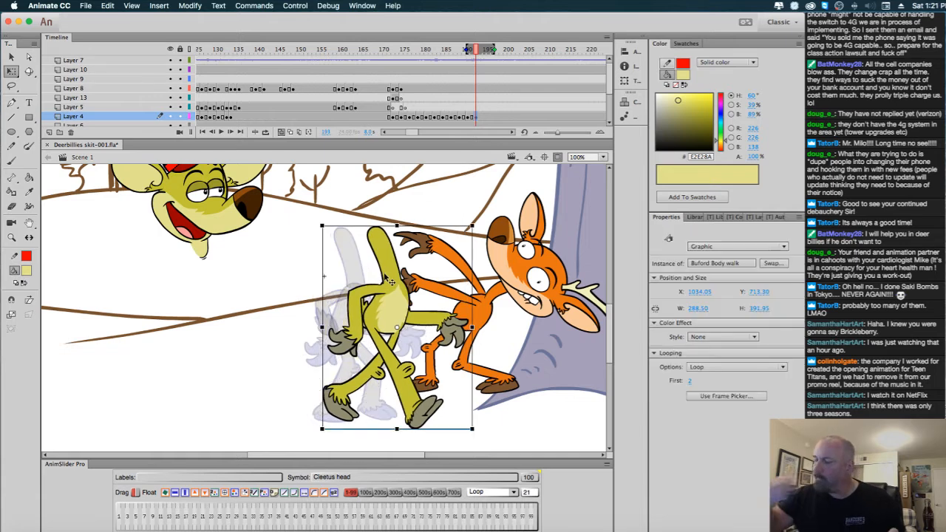
left_click(484, 116)
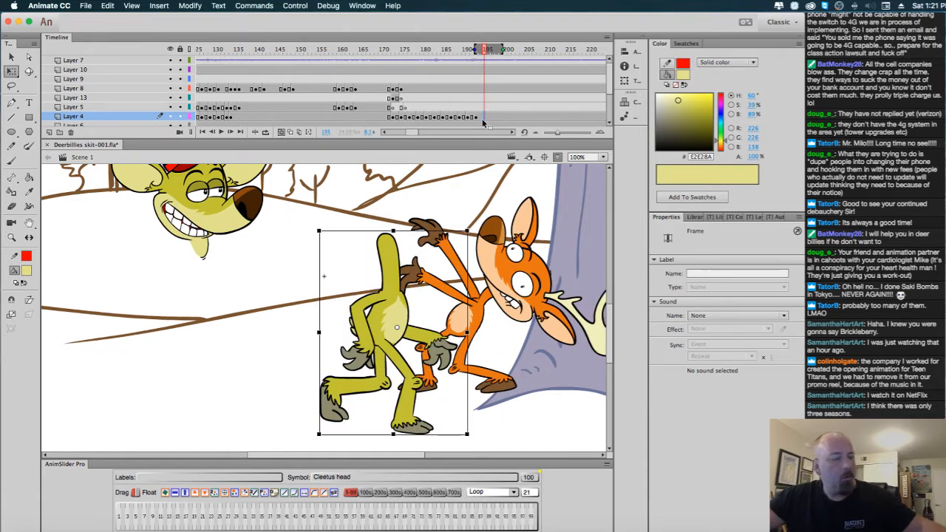
left_click_drag(394, 285, 412, 280)
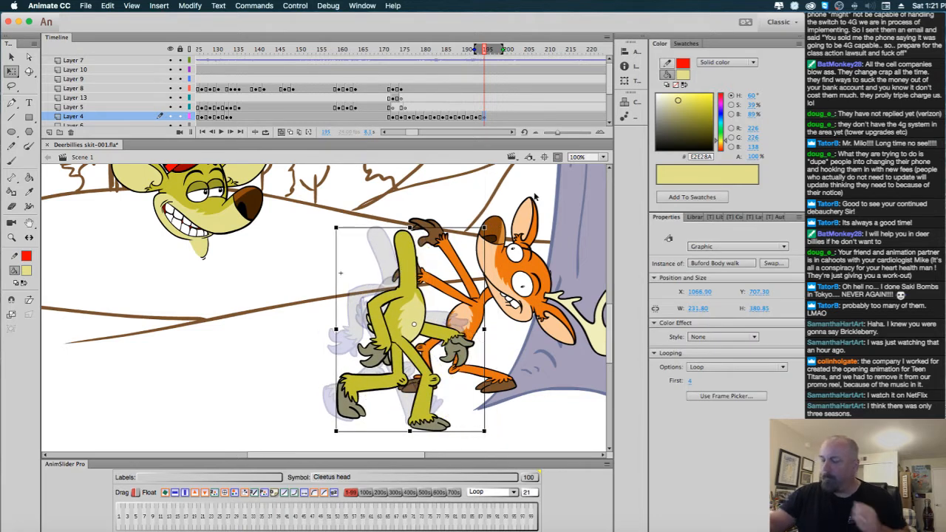
Key and advance the walking body at frames 197 and 199, placing the frame 199 pose at about X 1182, Y 714.
left_click(491, 117)
left_click(494, 118)
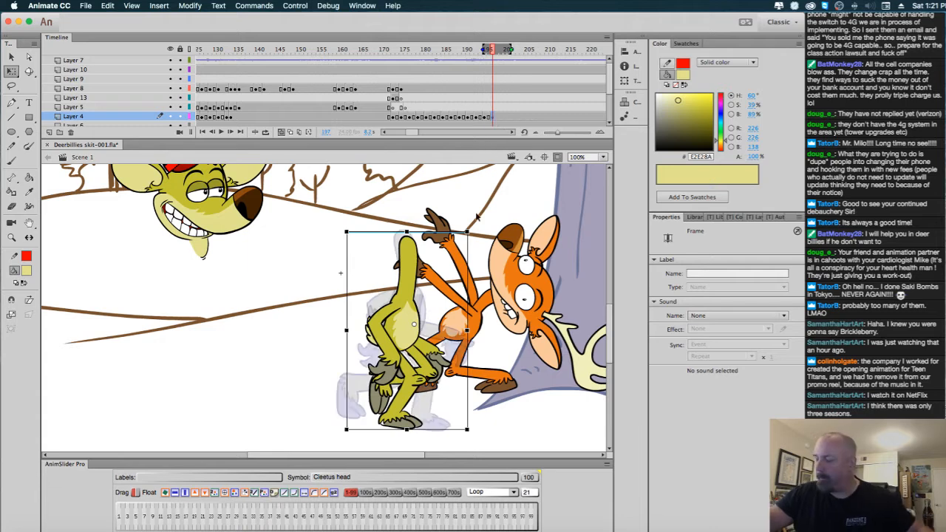
left_click_drag(407, 278, 435, 278)
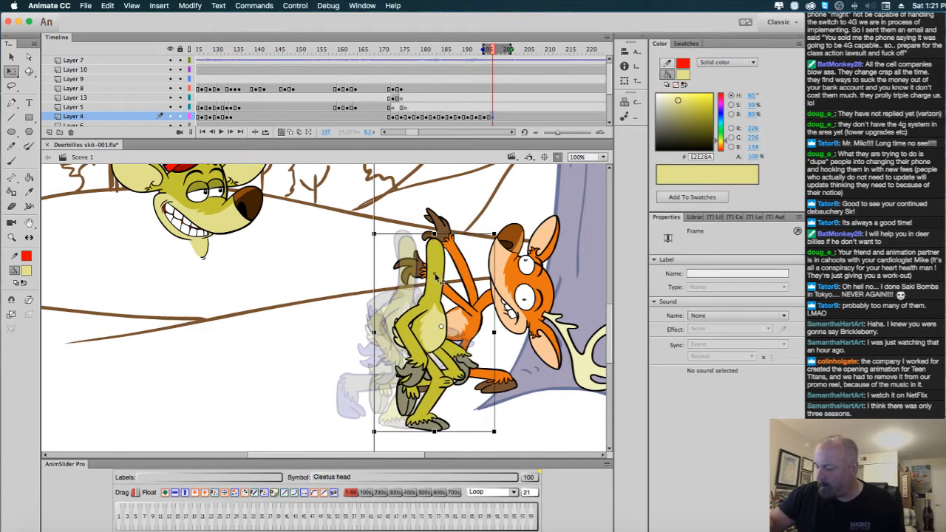
left_click(500, 117)
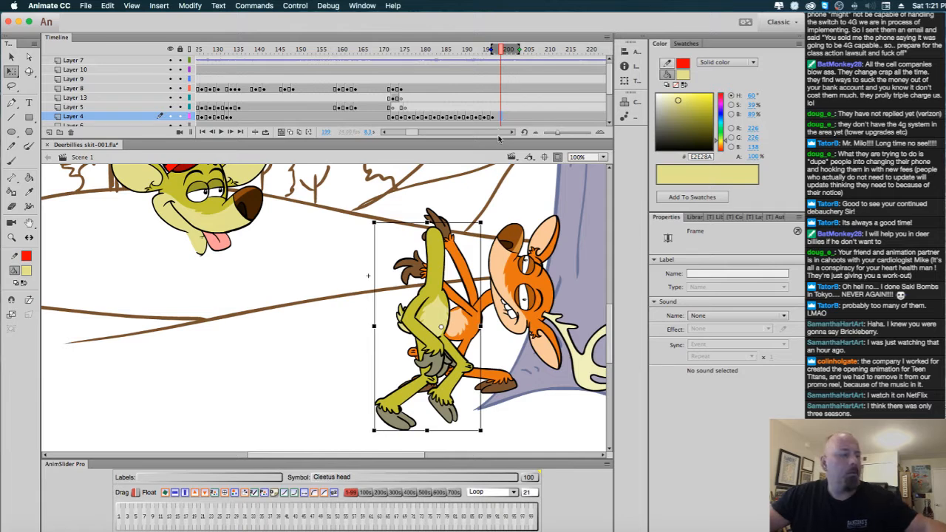
key("F6")
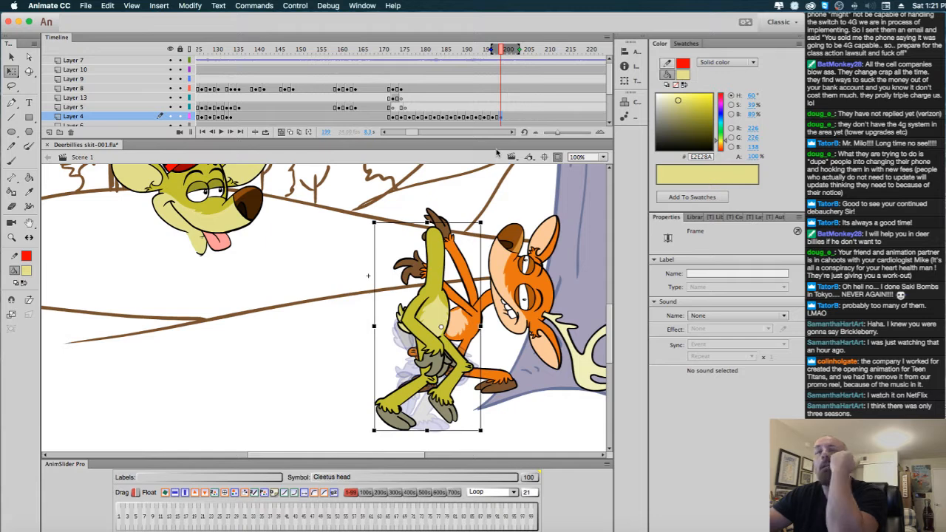
left_click_drag(441, 248, 470, 244)
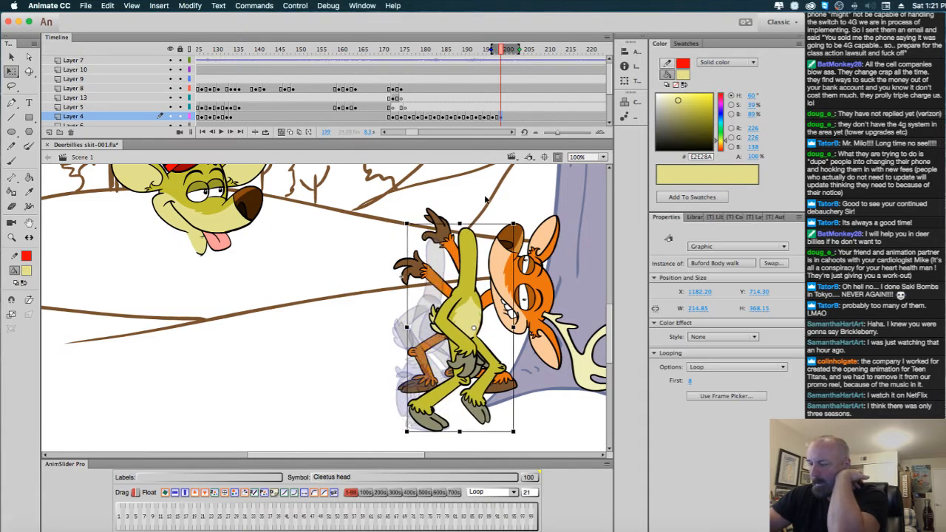
Key the walking body on Layer 4 at frame 201 and move it forward to about X 1200, Y 723.
left_click(509, 117)
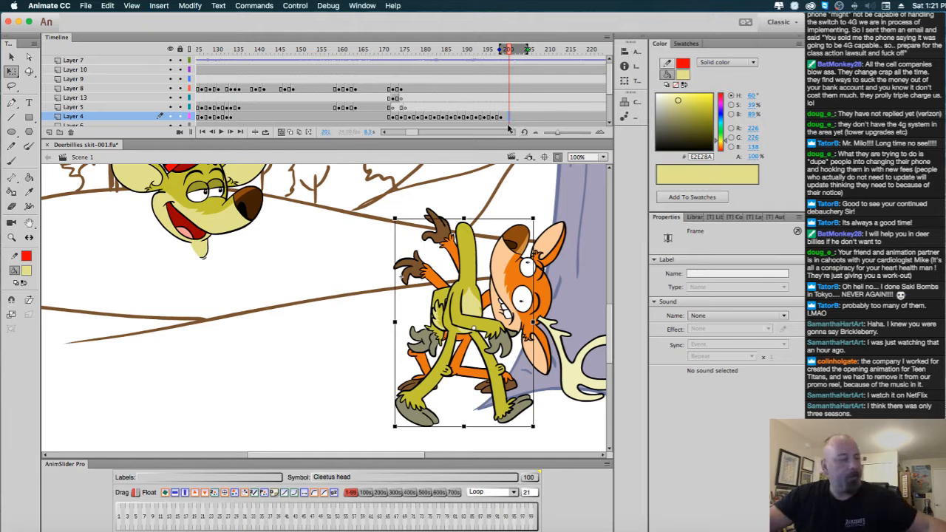
key("F6")
left_click_drag(482, 274, 492, 278)
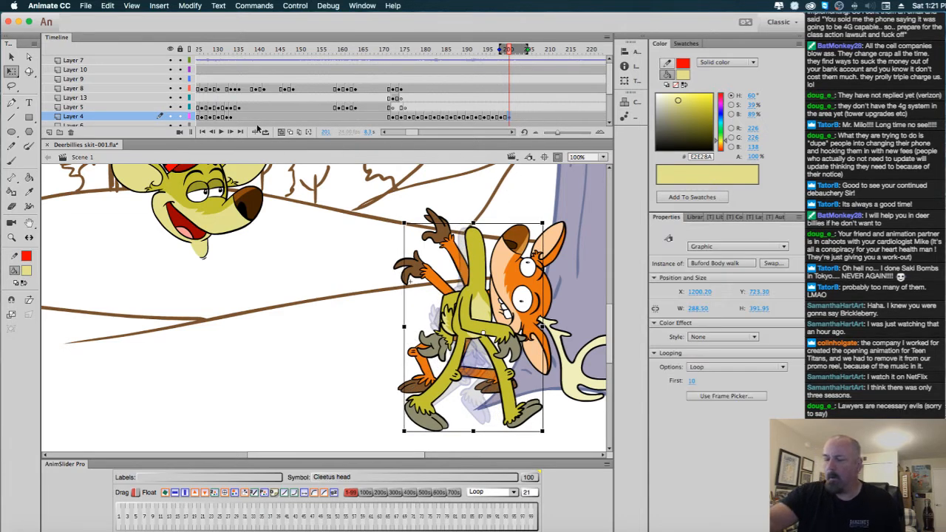
Turn off onion skinning and step back and forth around frames 175 to 177 to examine how the walk starts.
left_click(281, 131)
left_click_drag(509, 65, 411, 62)
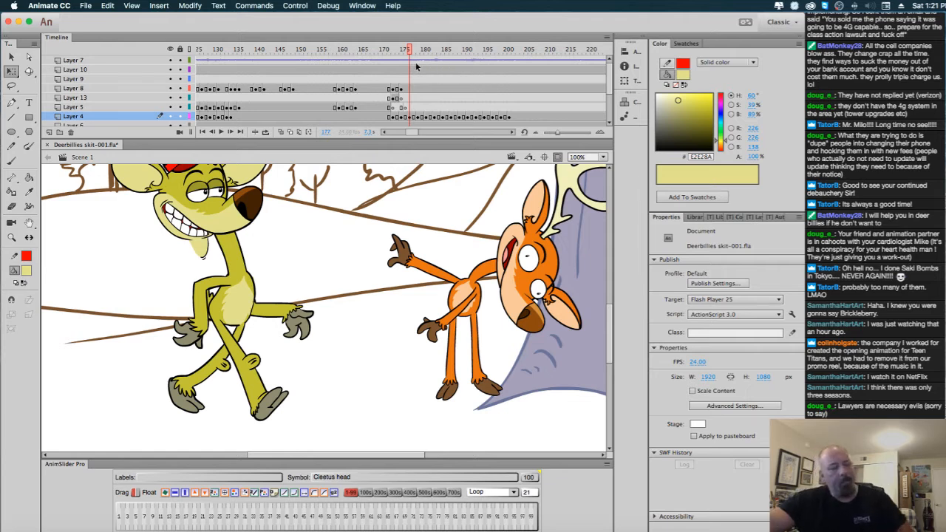
key("comma")
key("period")
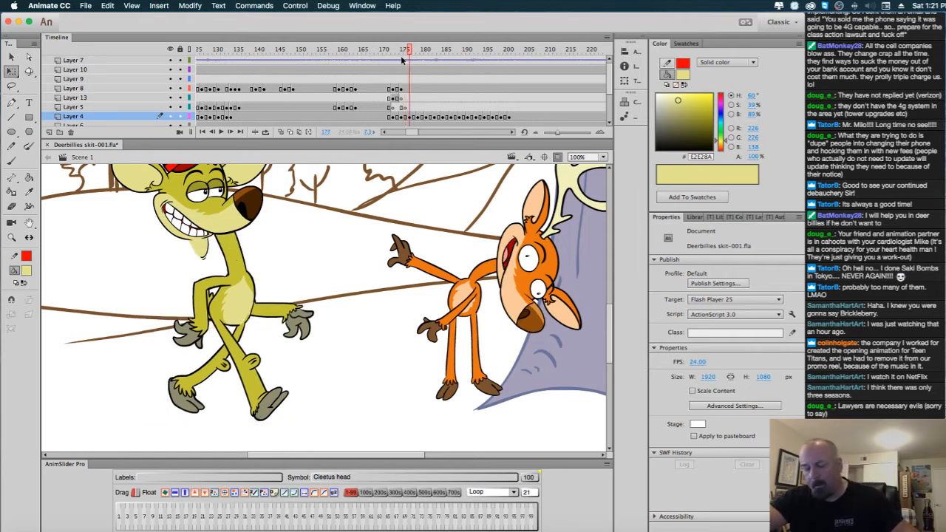
key("comma")
key("comma")
key("period")
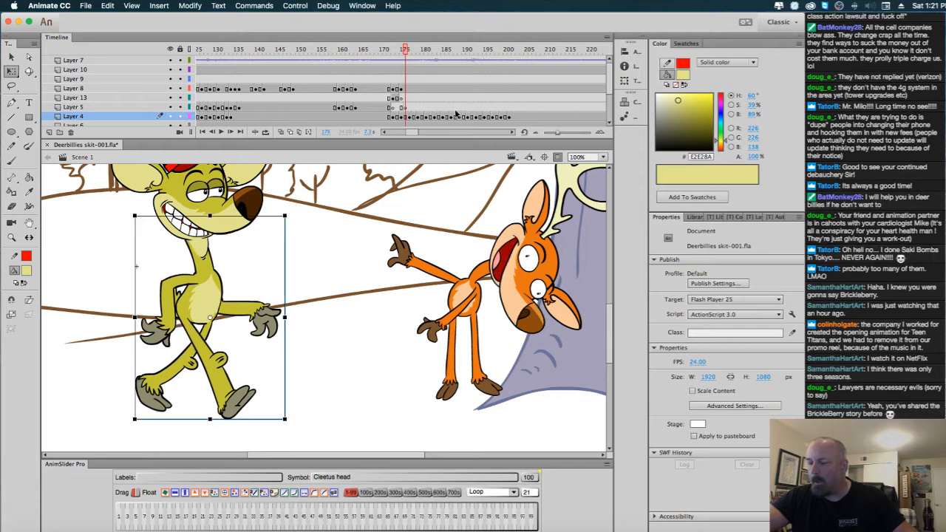
key("comma")
key("comma")
key("period")
key("period")
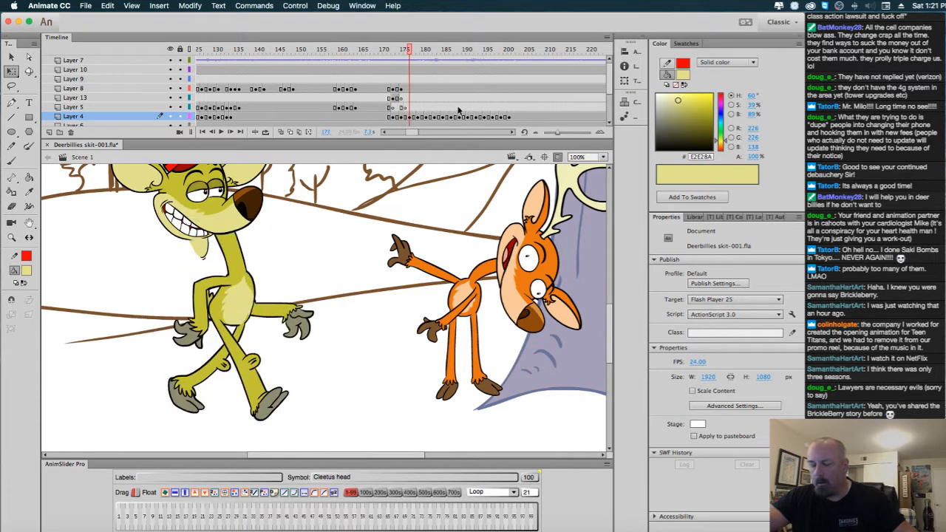
key("comma")
key("period")
key("comma")
key("period")
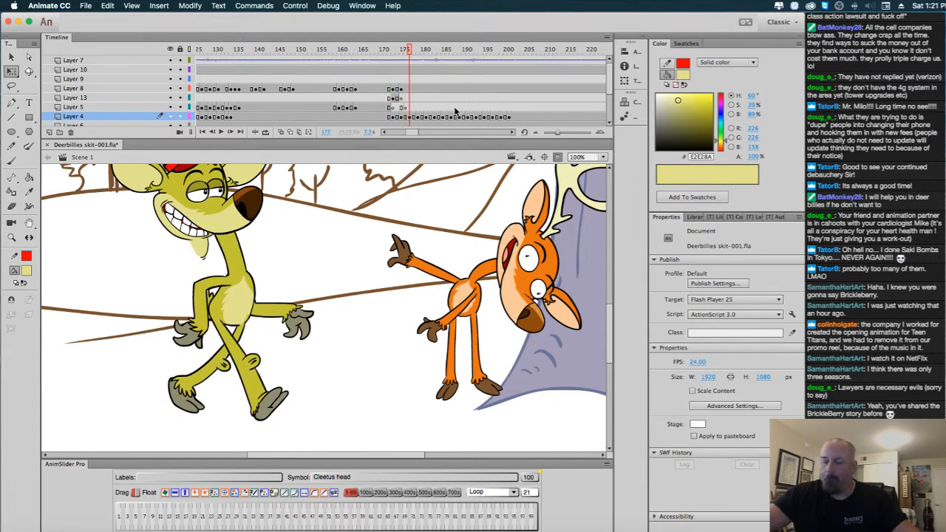
key("comma")
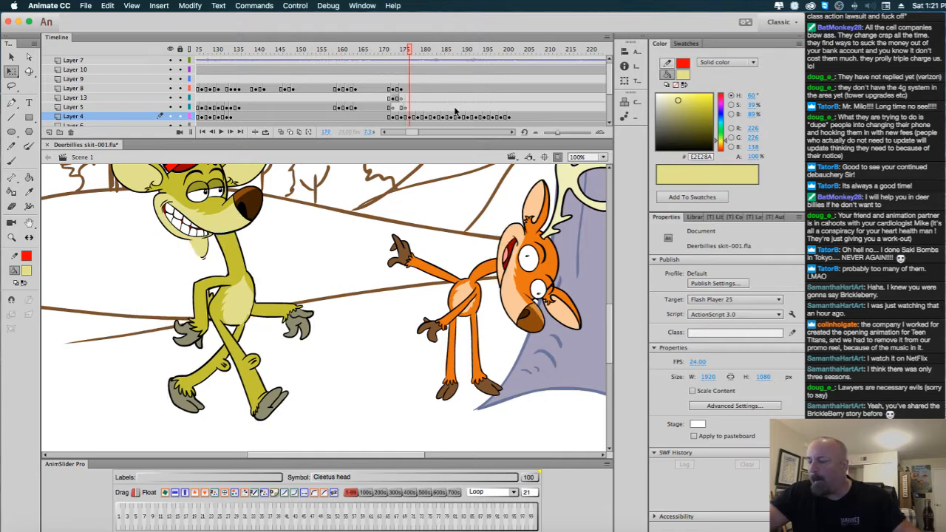
Try clearing the Layer 4 keyframes from frame 175 through 201, check the frames around 174, and undo the clearing.
left_click_drag(403, 121, 507, 118)
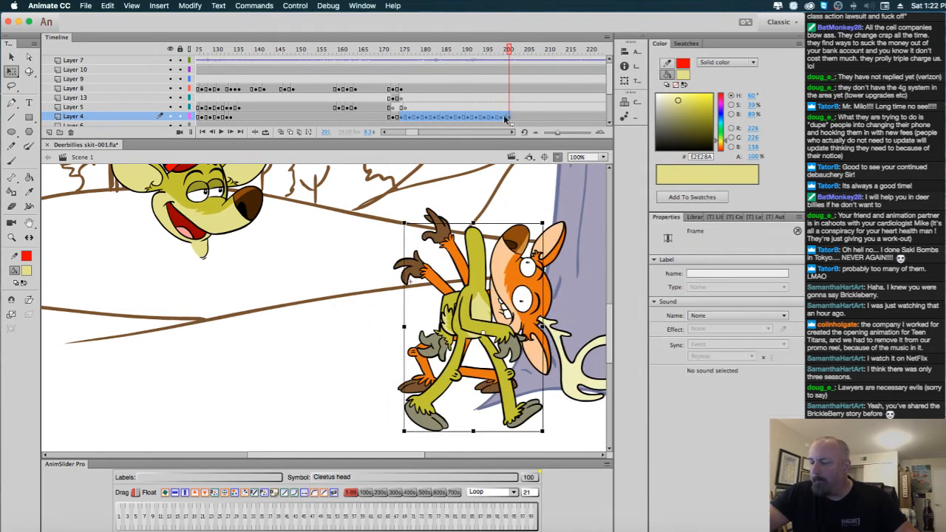
right_click(509, 122)
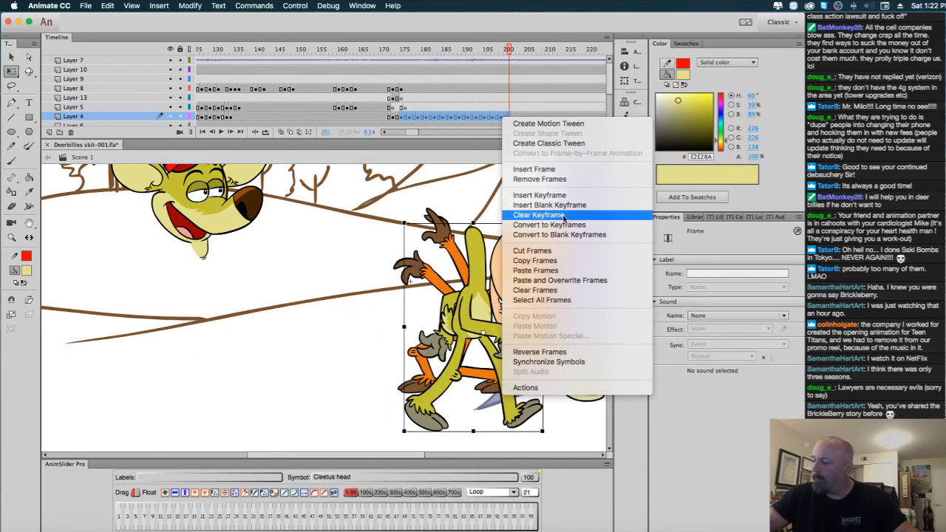
left_click(539, 214)
left_click(400, 52)
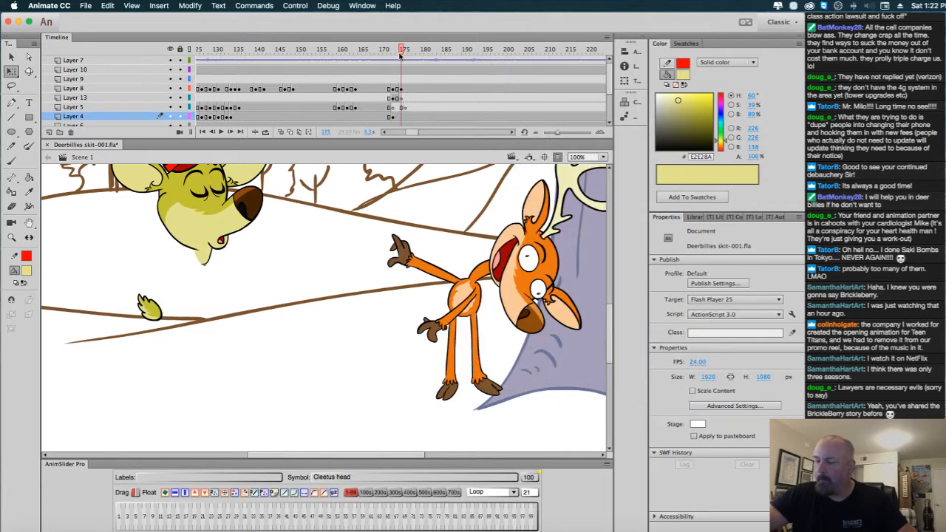
left_click(396, 117)
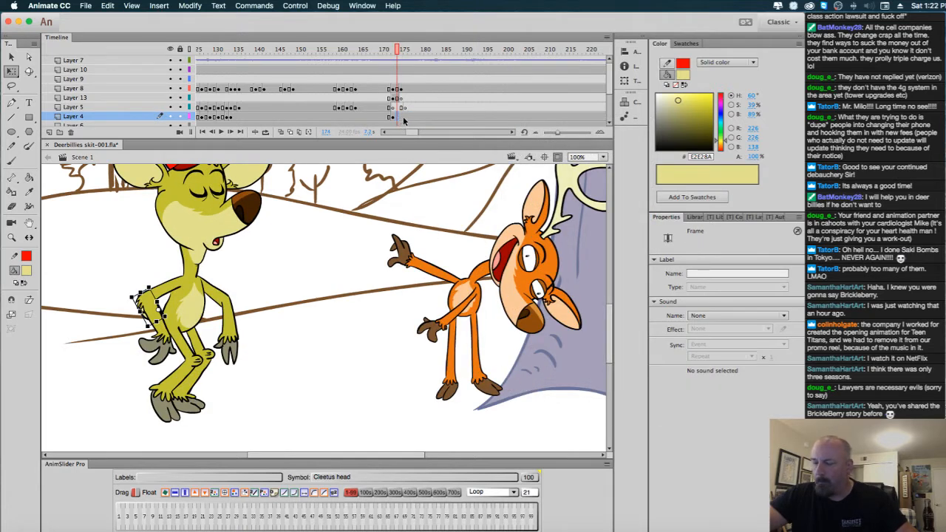
left_click(405, 119)
key("comma")
key("comma")
key("period")
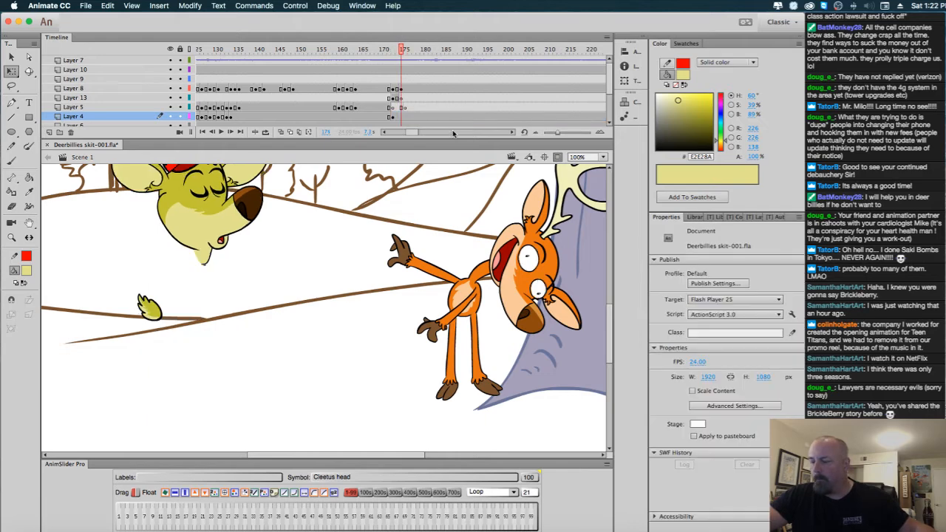
key("ctrl+alt+v")
Clear the Layer 4 keyframes from frame 178 through 201 and return to the walking body pose at frame 175.
left_click(414, 118)
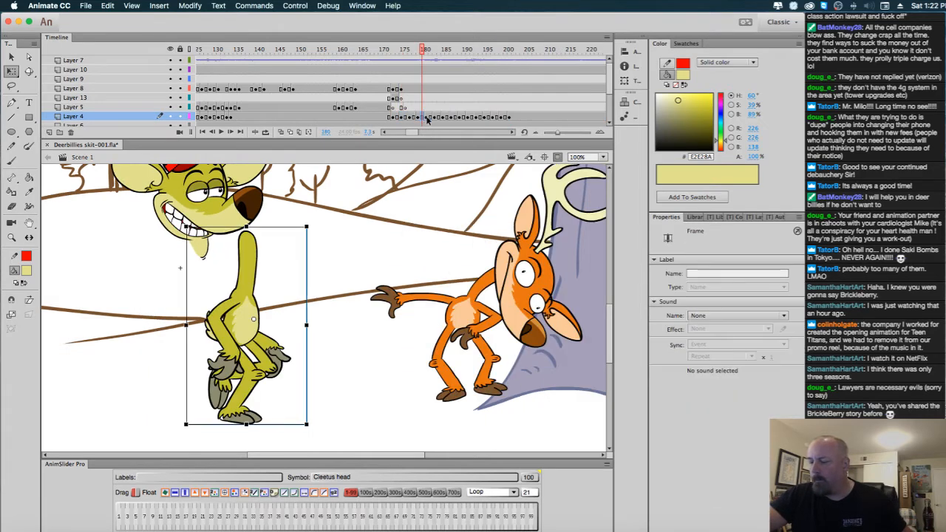
left_click_drag(413, 119, 503, 120)
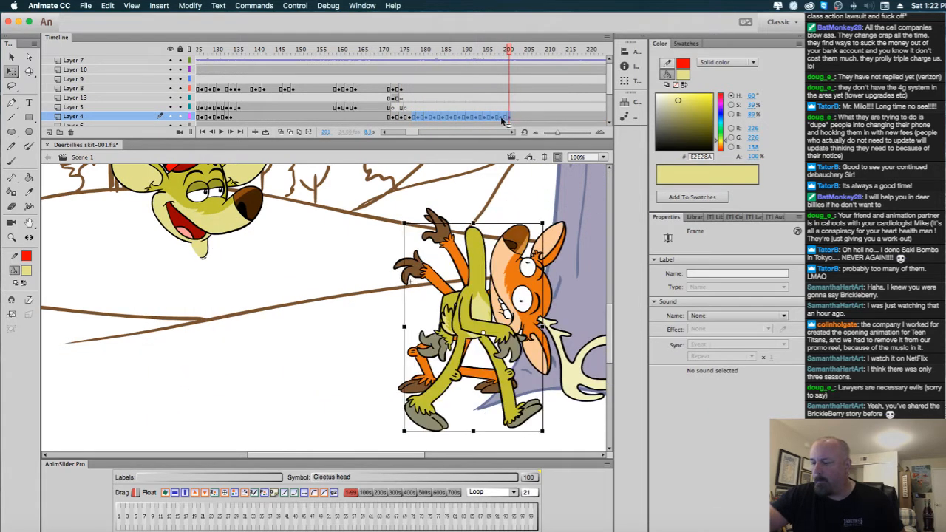
right_click(497, 118)
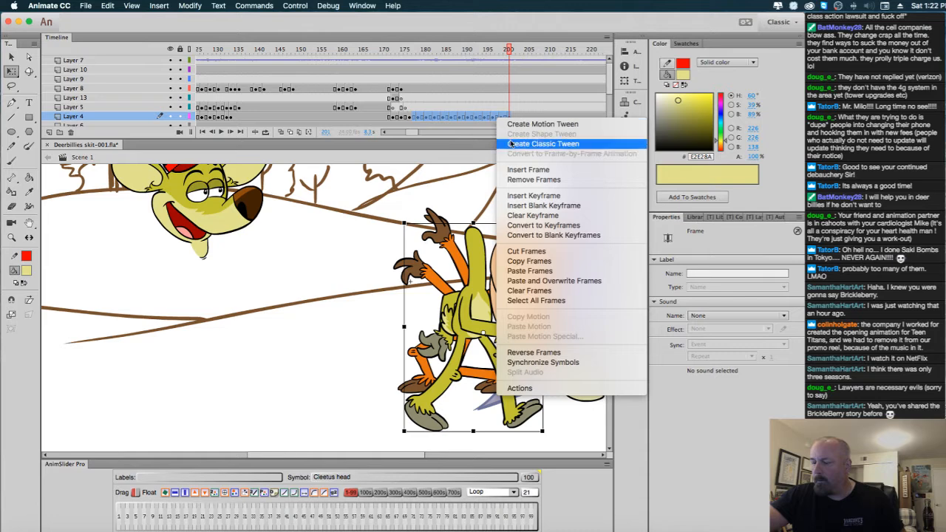
left_click(552, 217)
left_click(410, 116)
left_click(403, 120)
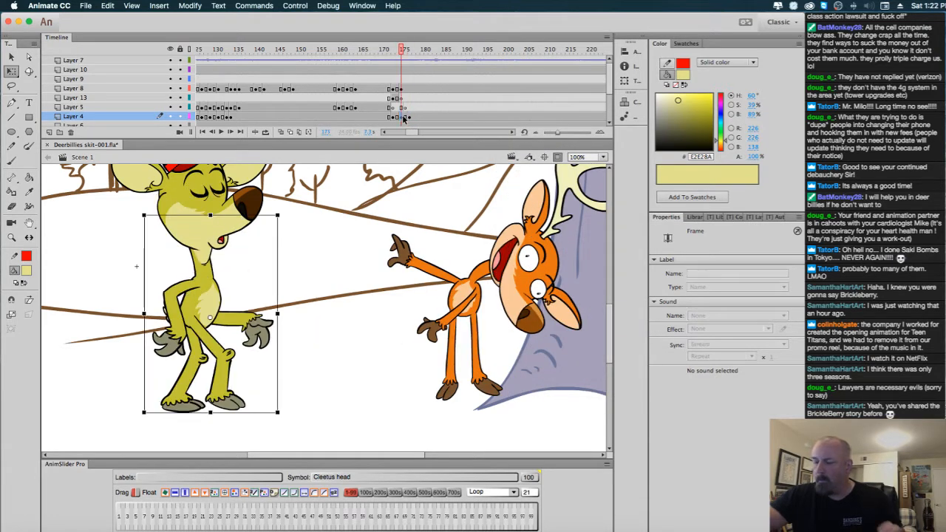
Compare the green deer's head and body poses across frames 174 to 177 on Layer 4.
left_click(410, 118)
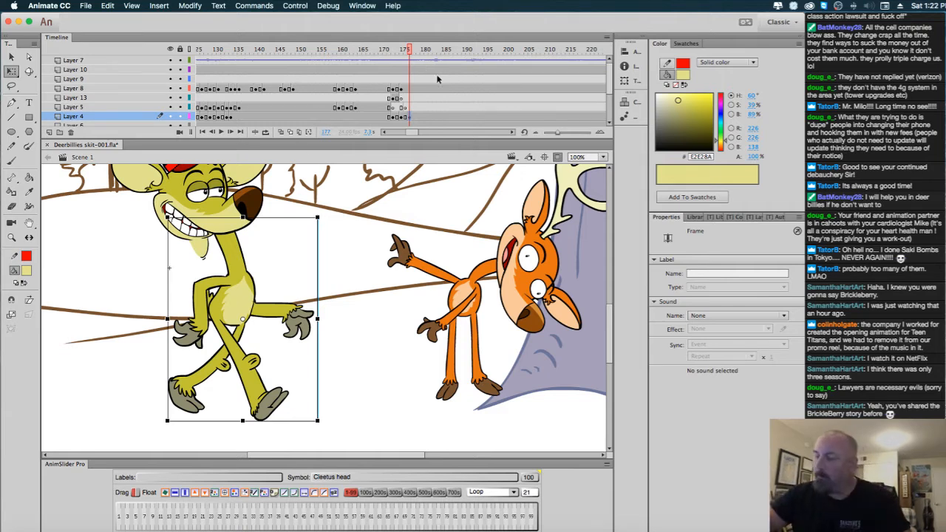
left_click_drag(411, 53, 409, 55)
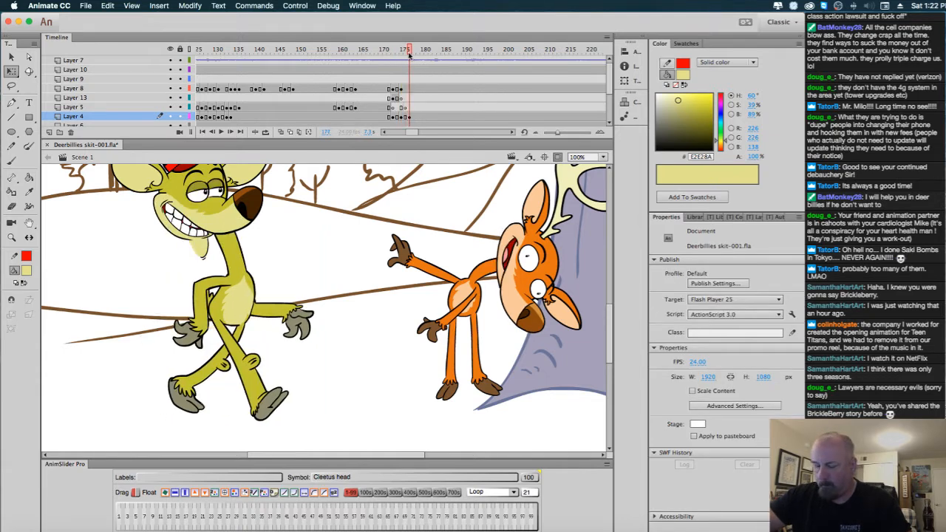
left_click(402, 117)
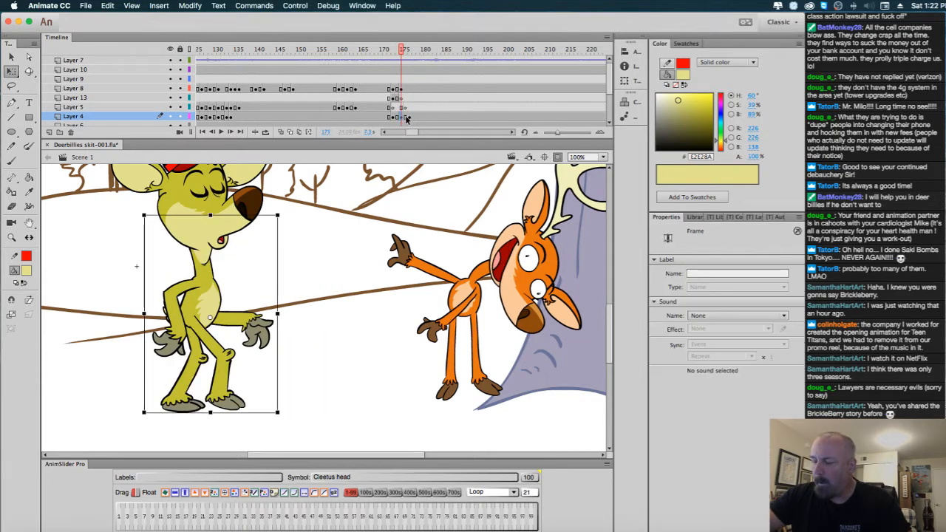
left_click(225, 297)
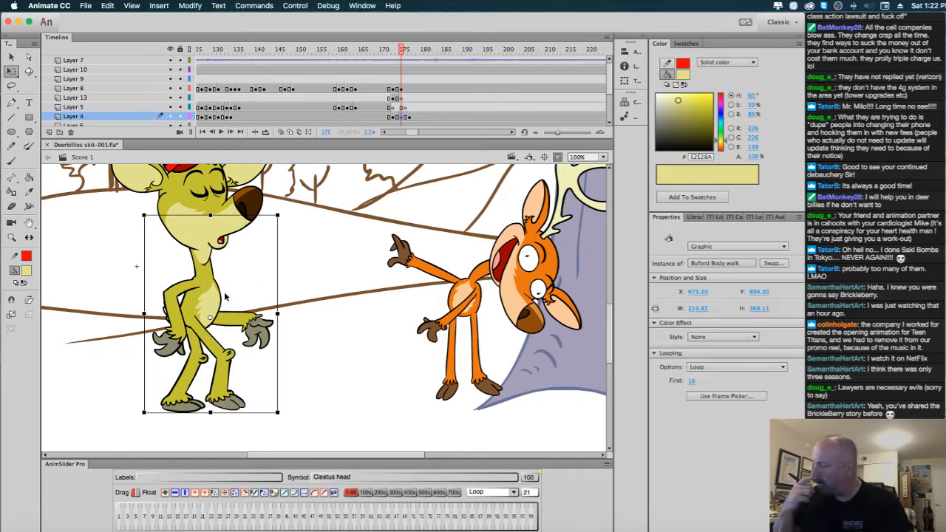
key("comma")
key("comma")
key("comma")
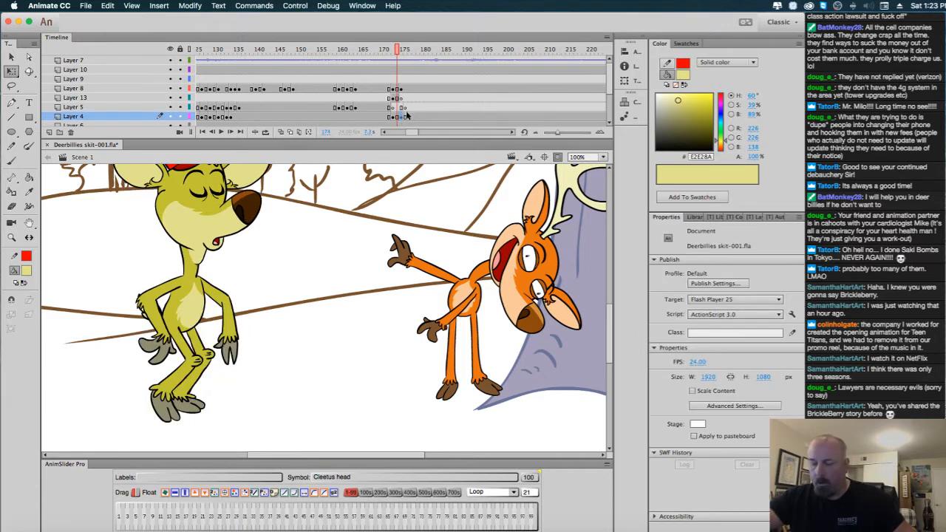
key("period")
key("period")
key("period")
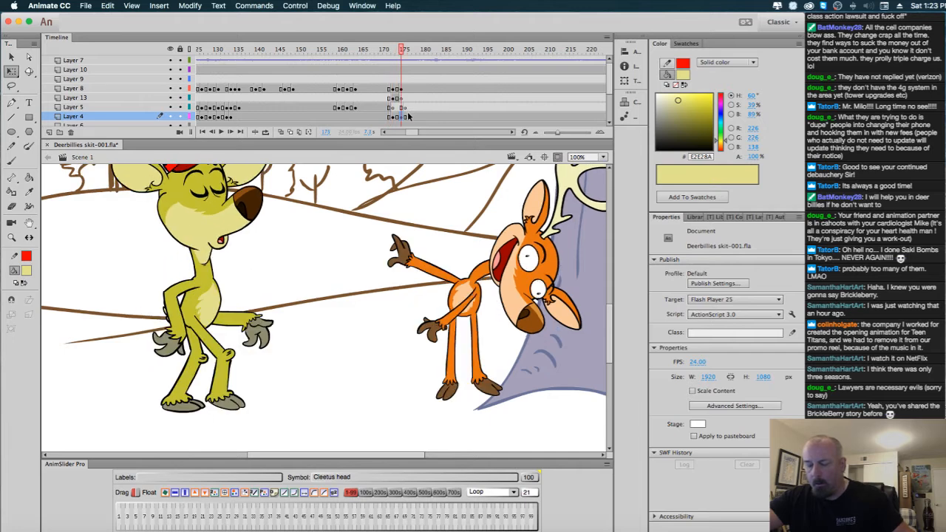
left_click(406, 117)
left_click(411, 118)
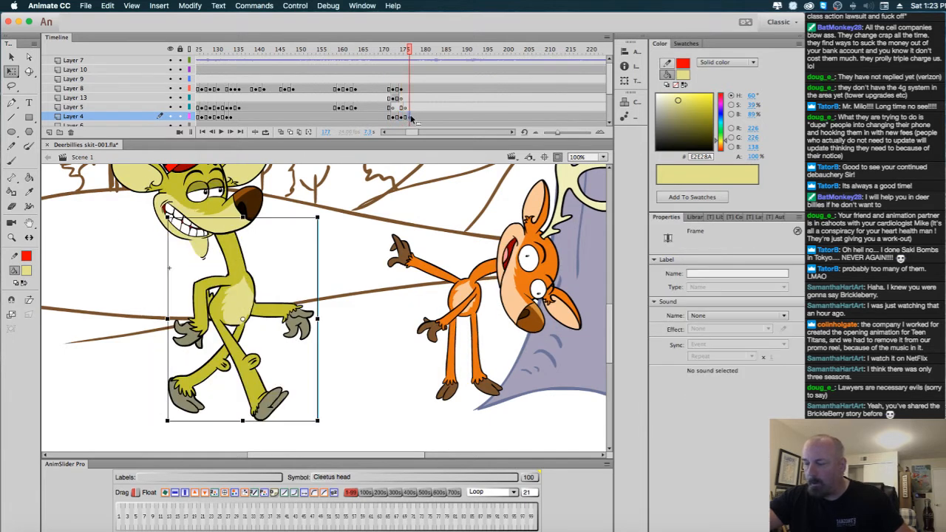
left_click(260, 293)
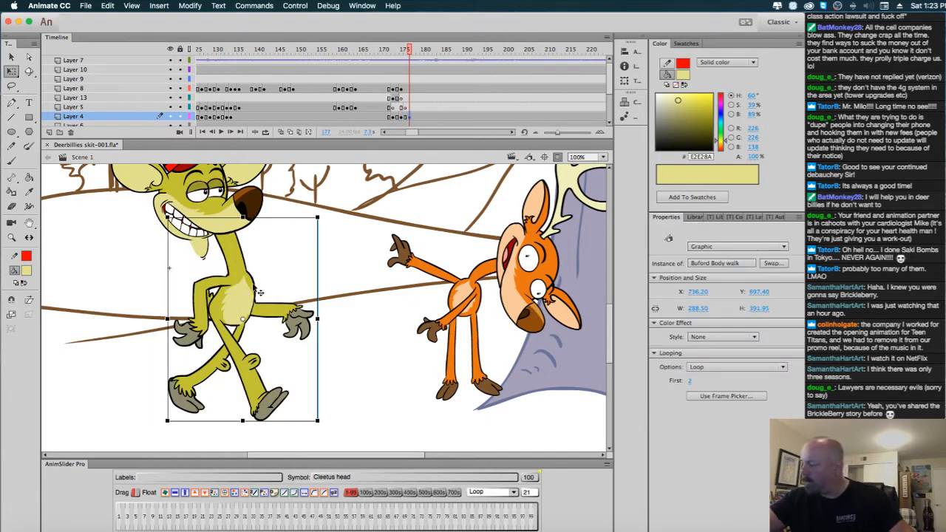
key("comma")
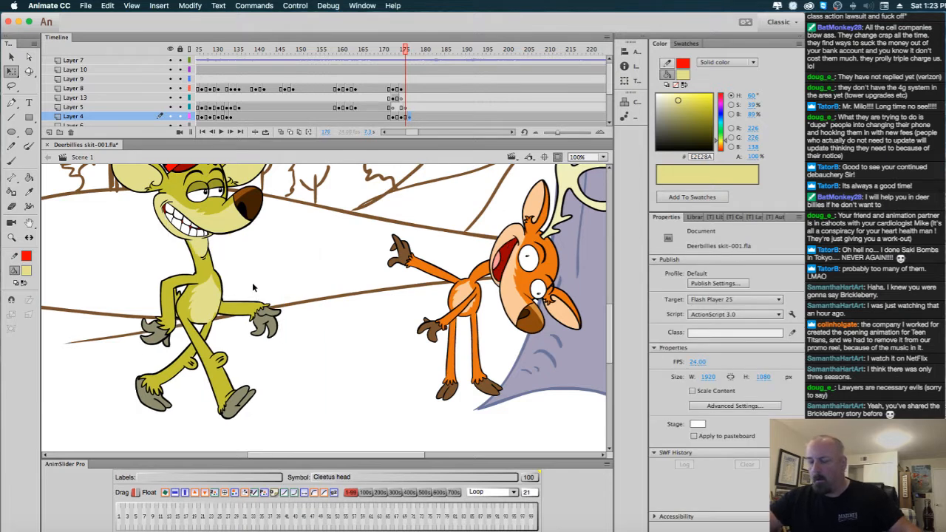
key("period")
key("comma")
left_click(402, 118)
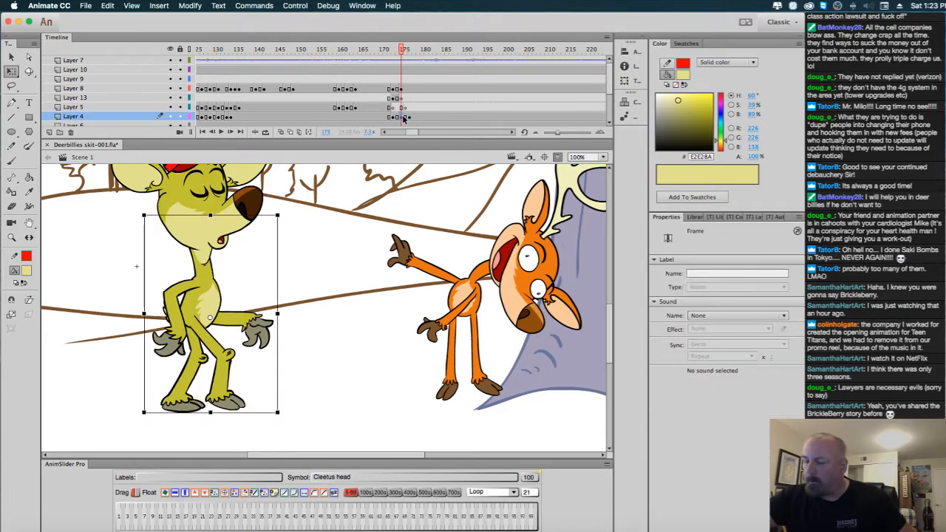
left_click(411, 120)
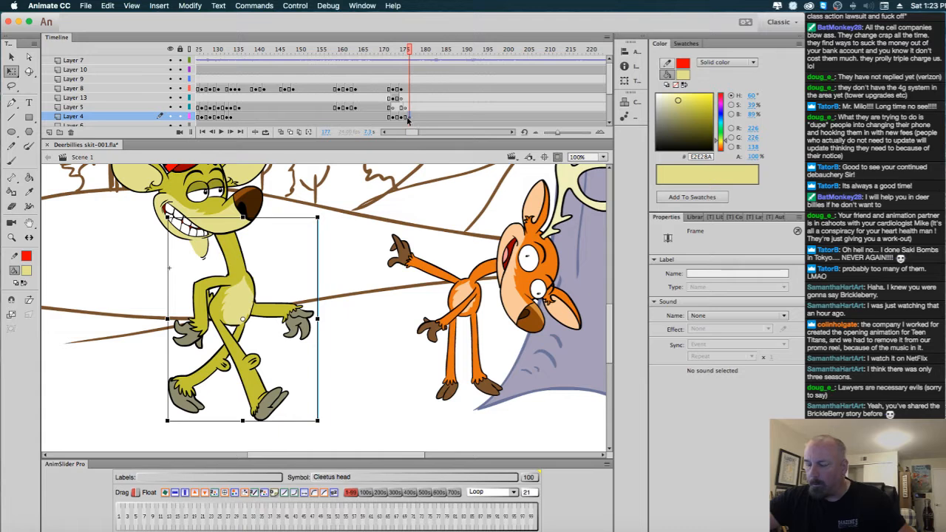
key("comma")
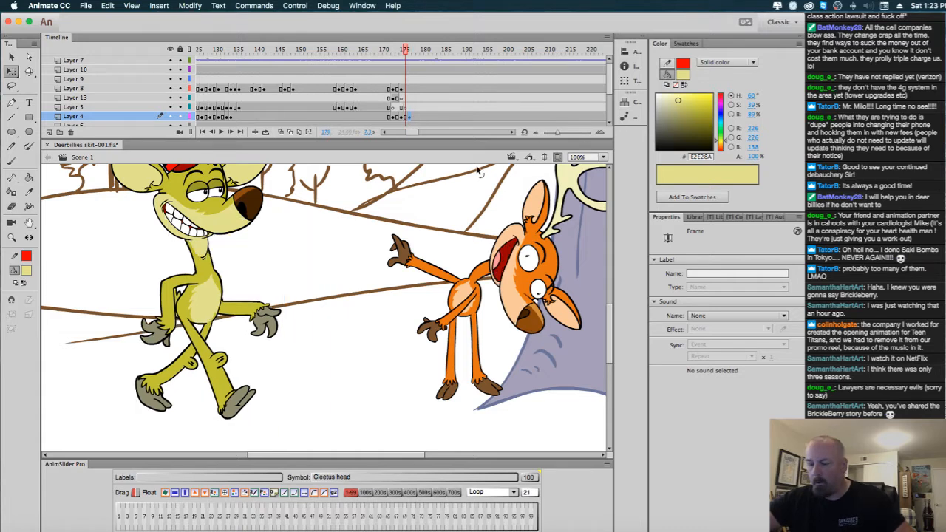
Open the Buford Body walk symbol to examine its walk-cycle frames and return to Scene 1.
left_click(222, 292)
double_click(226, 291)
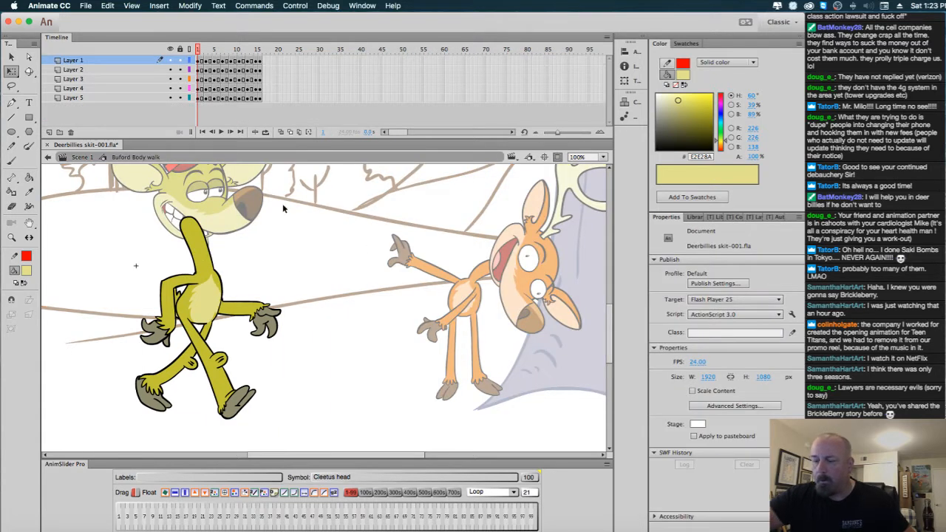
left_click(82, 157)
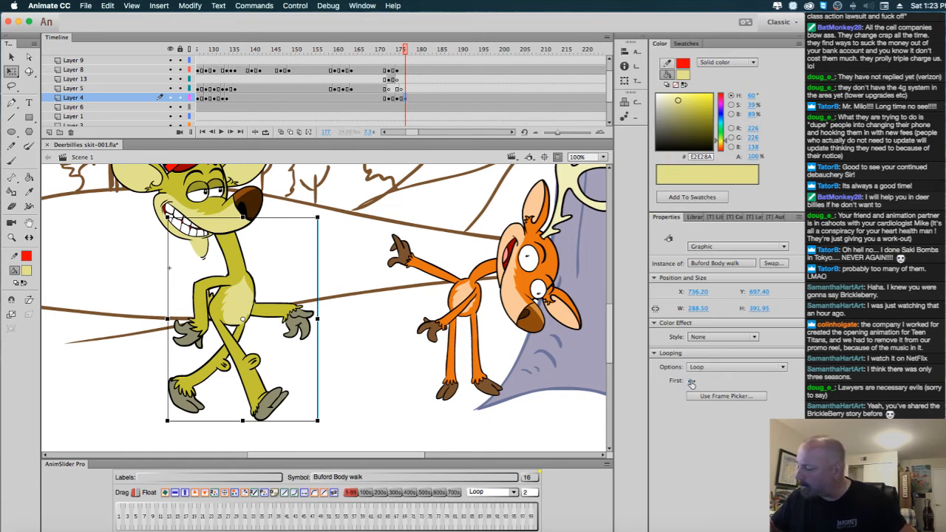
Set the Buford Body walk instance's first loop frame to 3 at frame 177 and check the motion against the preceding frame.
type("2")
key("Return")
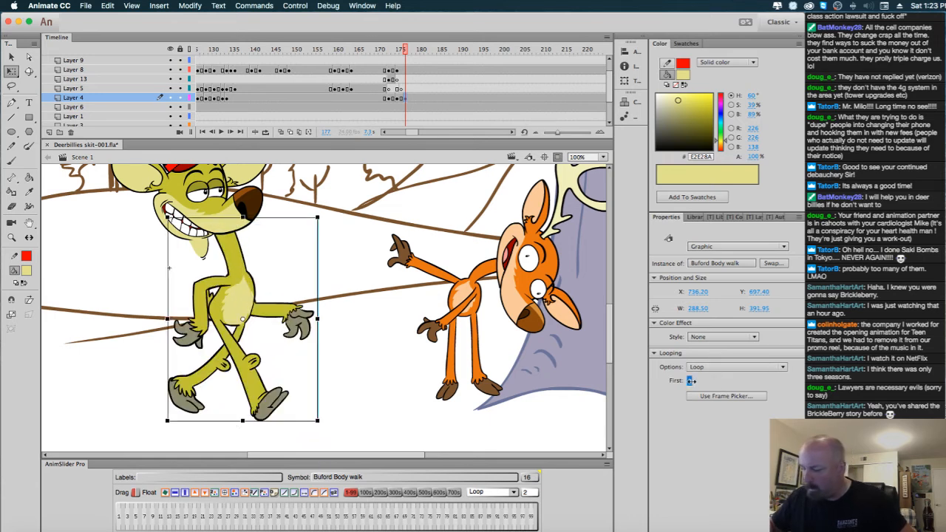
left_click_drag(693, 381, 695, 381)
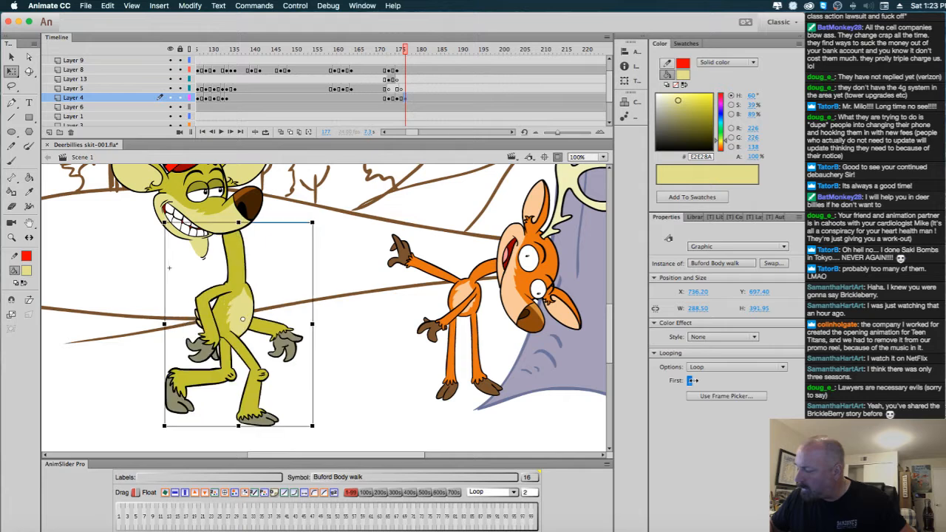
scroll(370, 96, "down", 2)
left_click(371, 117)
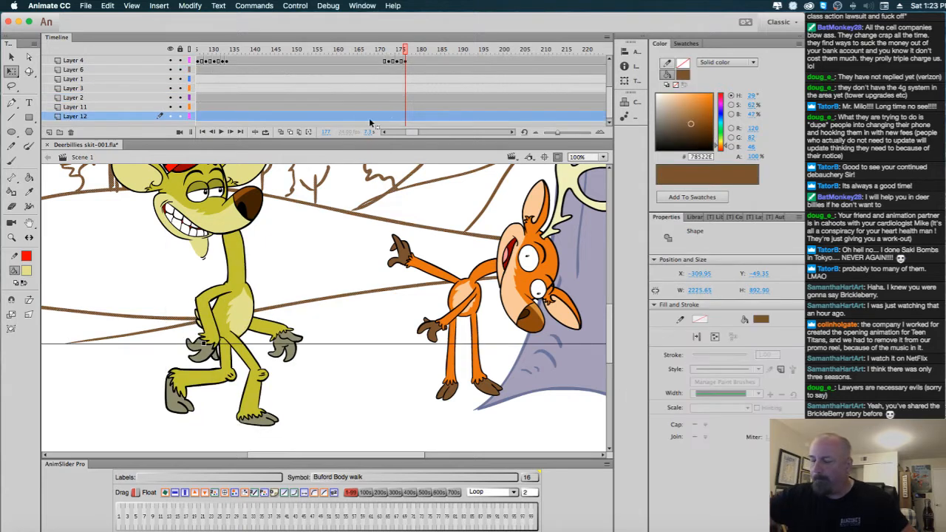
left_click(250, 278)
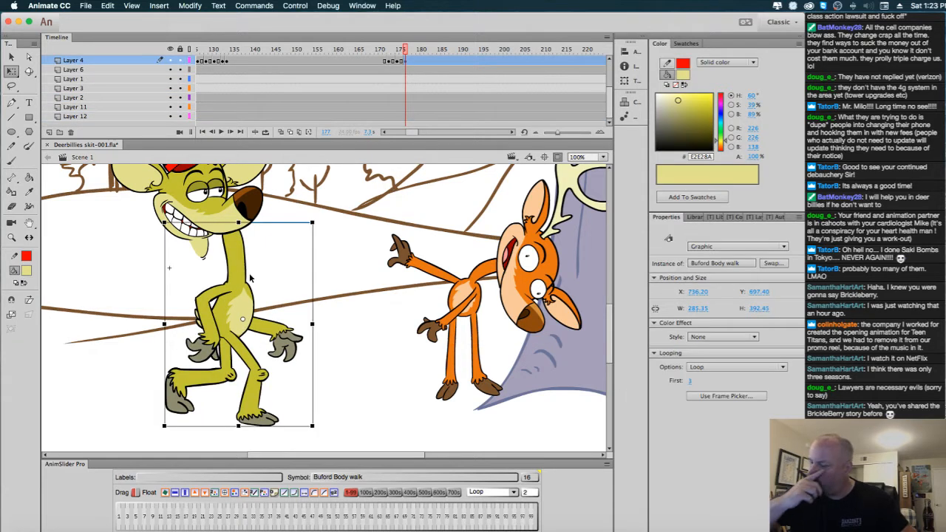
key("comma")
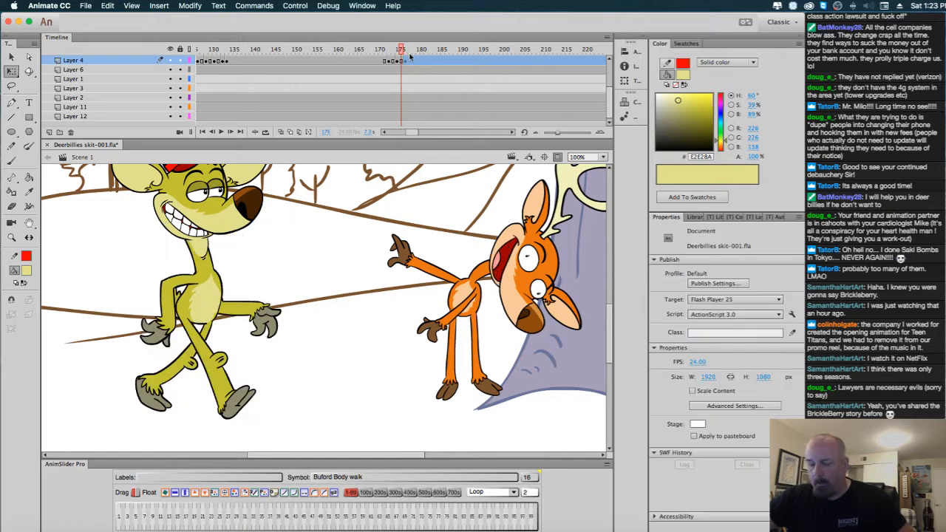
key("period")
key("comma")
key("period")
key("comma")
key("period")
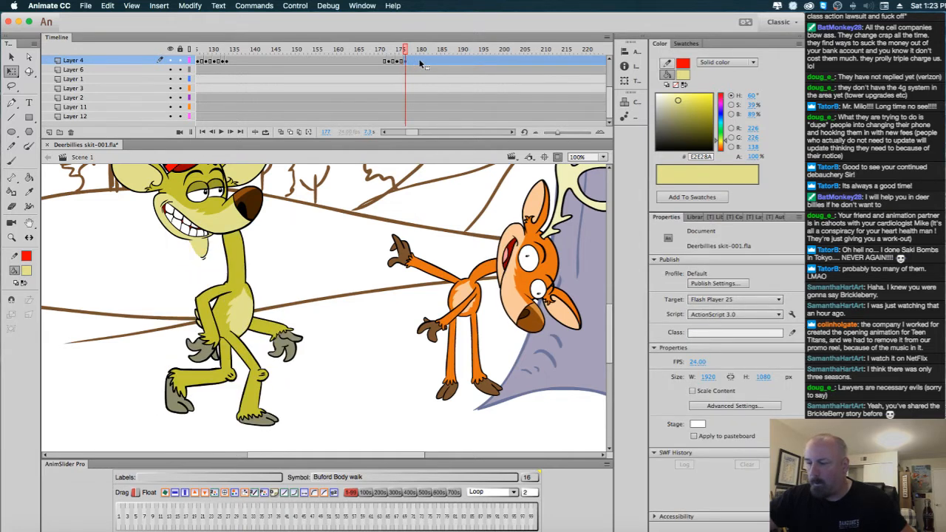
Add a Layer 4 keyframe at frame 179, enable onion skinning and move the walking body forward to about X 791, Y 701.
key("period")
left_click(416, 63)
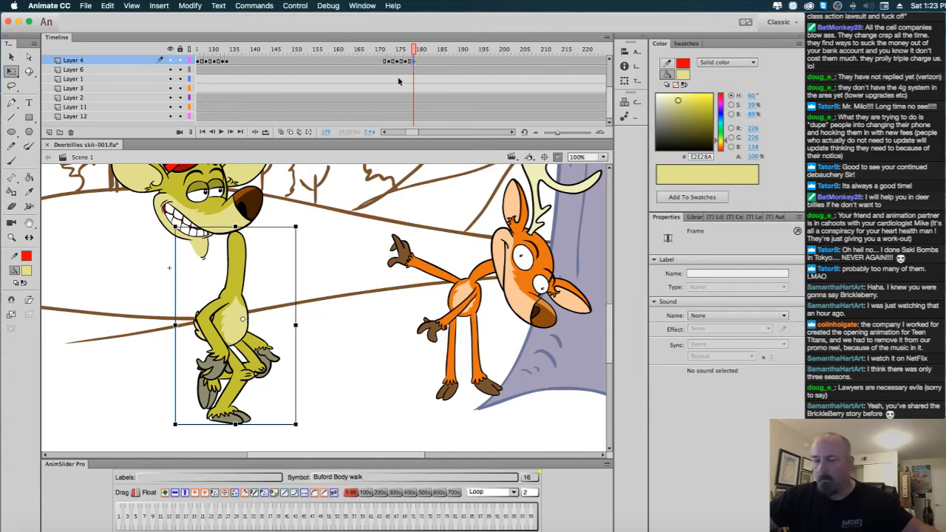
left_click(282, 132)
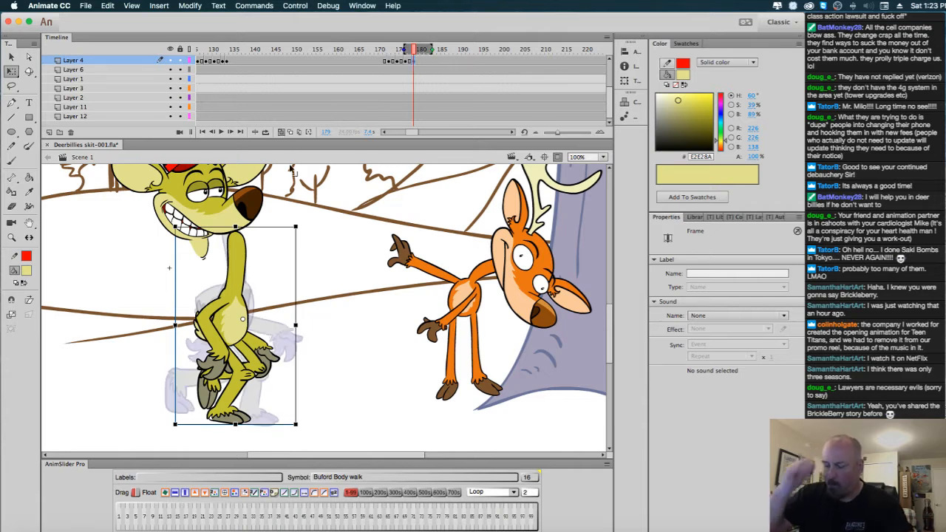
left_click_drag(238, 280, 275, 280)
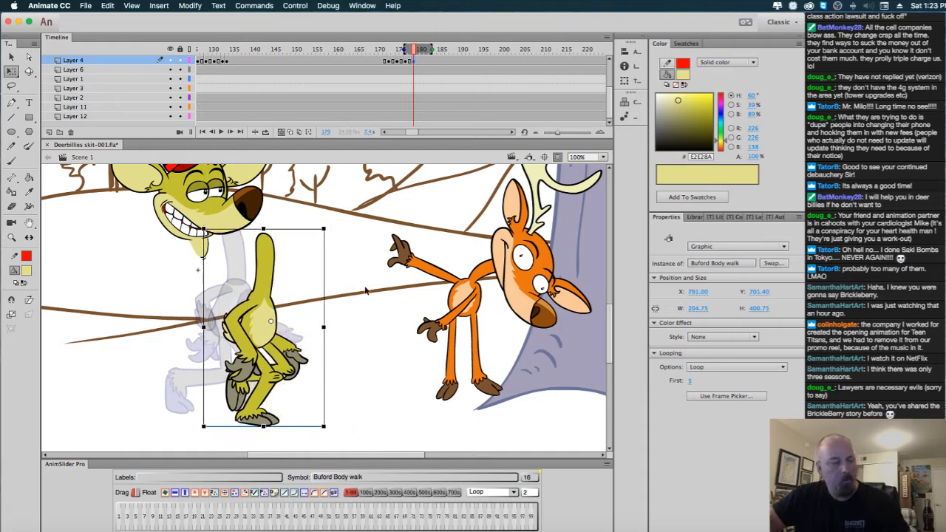
key("comma")
key("period")
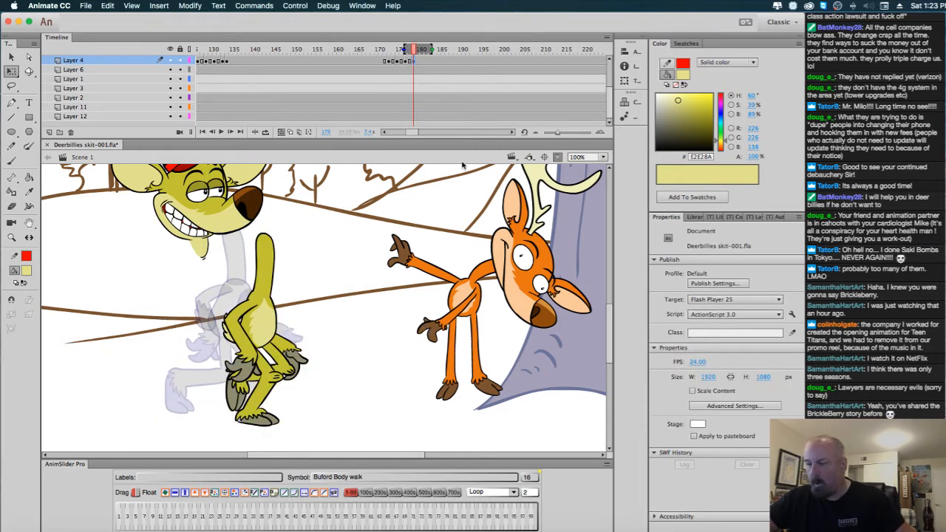
Add a Layer 4 keyframe at frame 181, then move the body to about X 844, Y 707 with a slight counter-clockwise tilt.
left_click(424, 68)
key("F6")
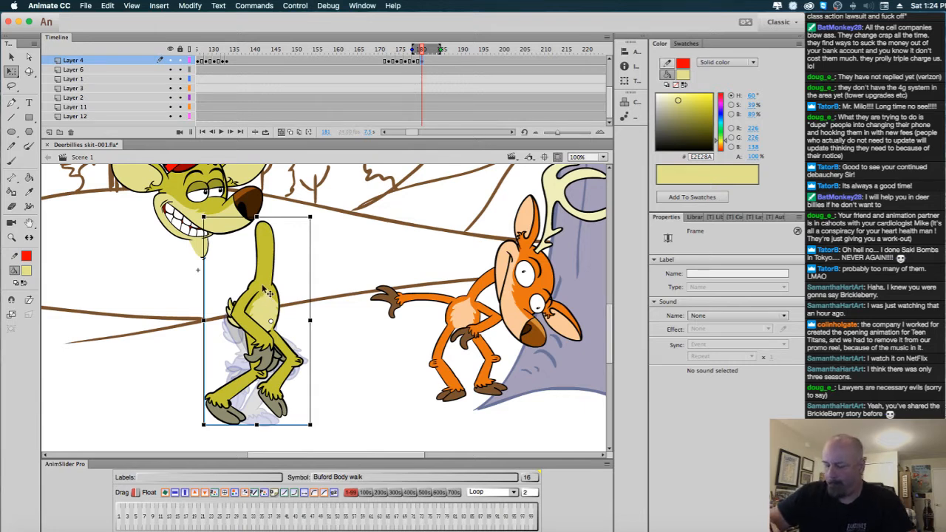
left_click_drag(265, 291, 301, 281)
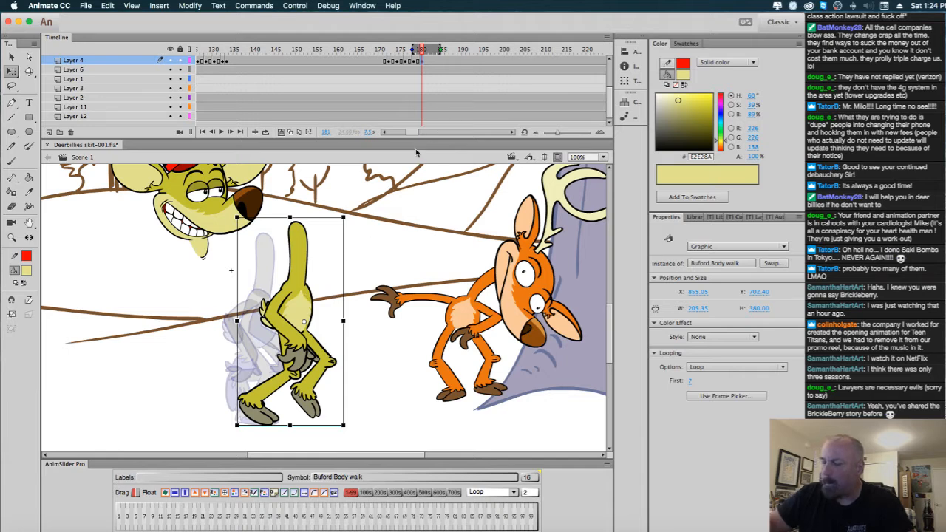
left_click_drag(352, 227, 349, 224)
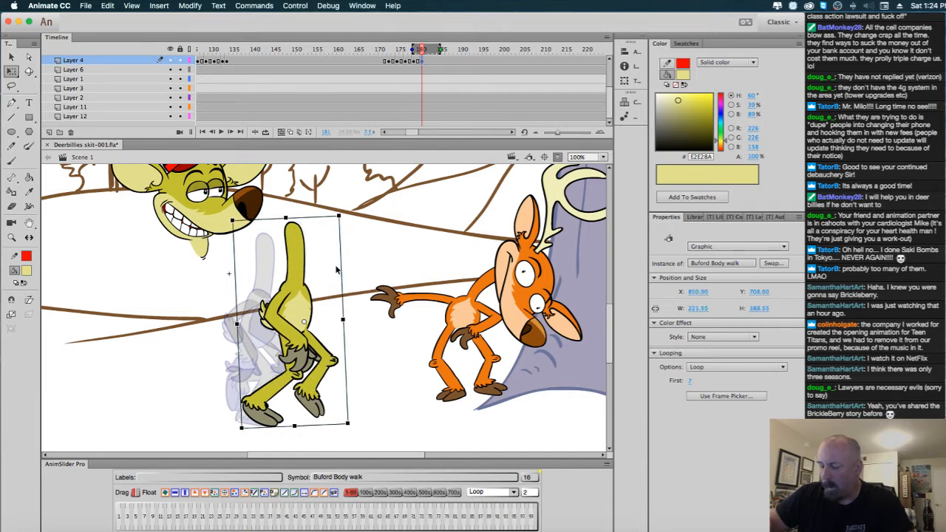
left_click_drag(298, 294, 299, 293)
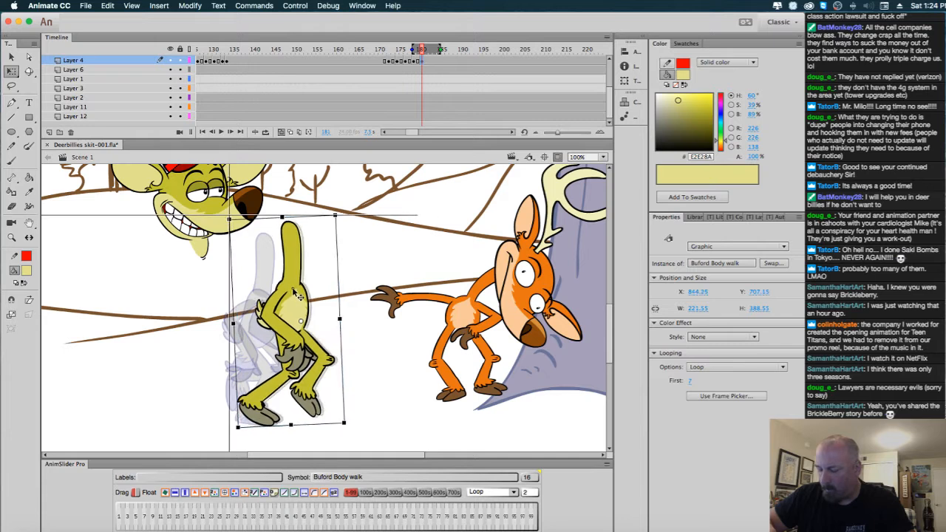
Add a Layer 4 keyframe at frame 183 and nudge the walking body slightly forward to follow the onion-skinned pose.
left_click(431, 63)
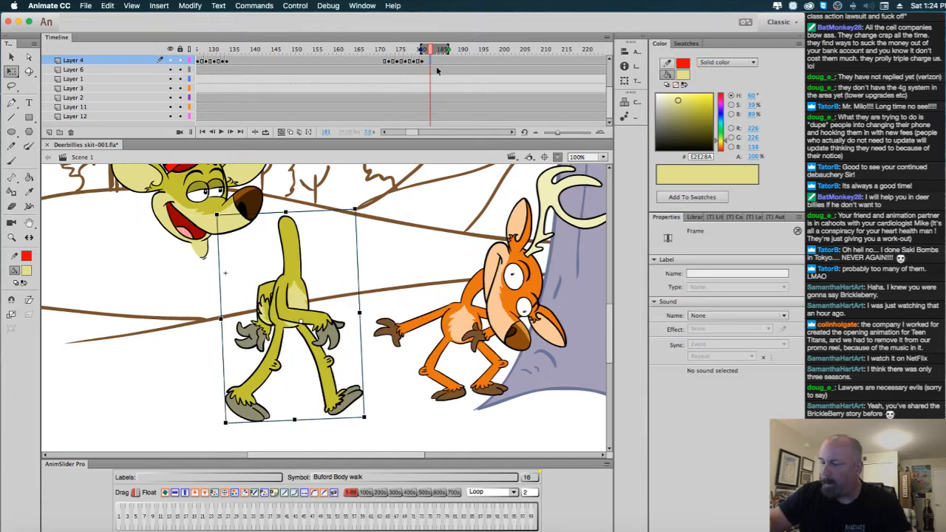
left_click_drag(294, 295, 299, 284)
key("comma")
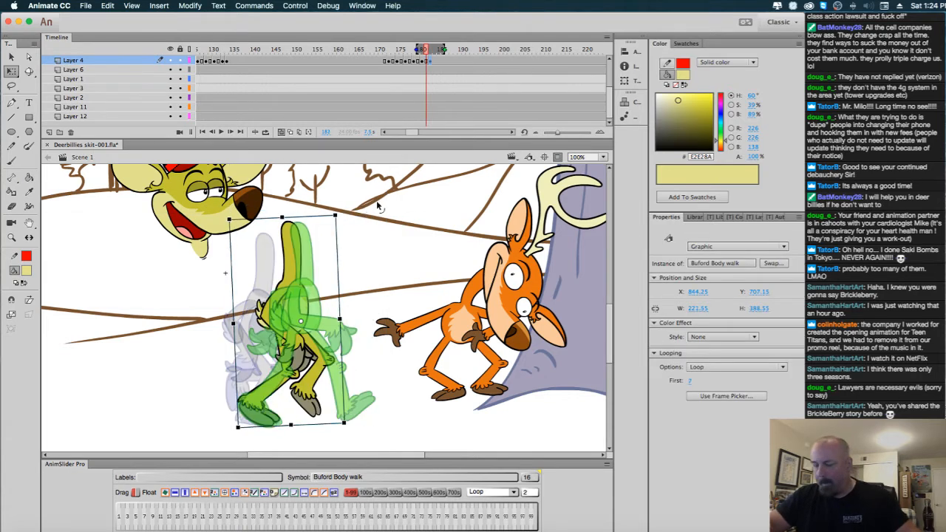
Add a Layer 4 keyframe at frame 185 and move the walking body forward to about X 905, Y 717.
left_click(436, 64)
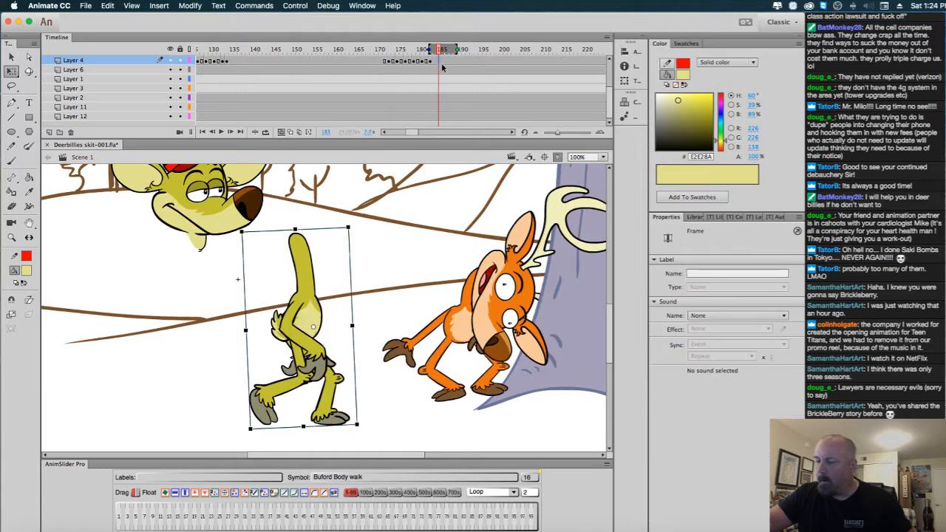
key("F6")
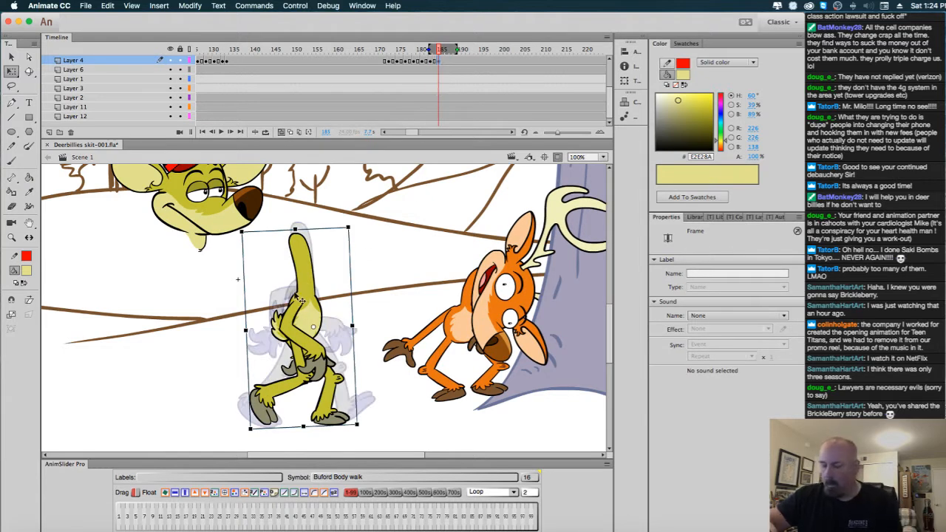
left_click_drag(303, 306, 322, 304)
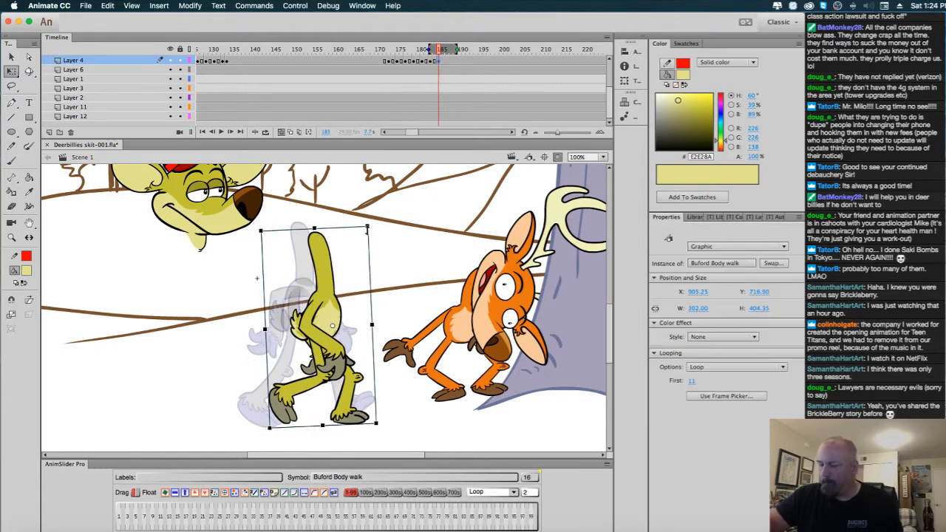
Add a Layer 4 keyframe at frame 187 and move the walking body forward to about X 948, Y 718.
left_click(447, 64)
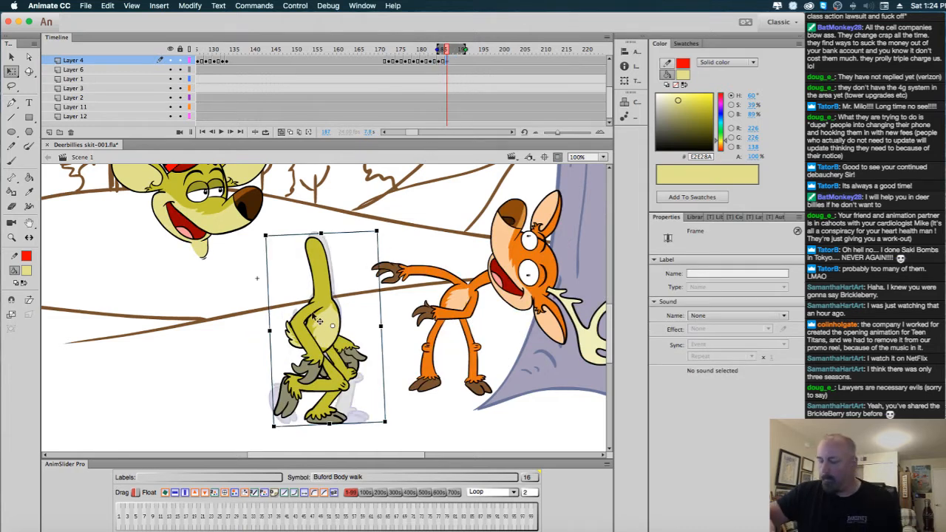
left_click_drag(323, 309, 349, 303)
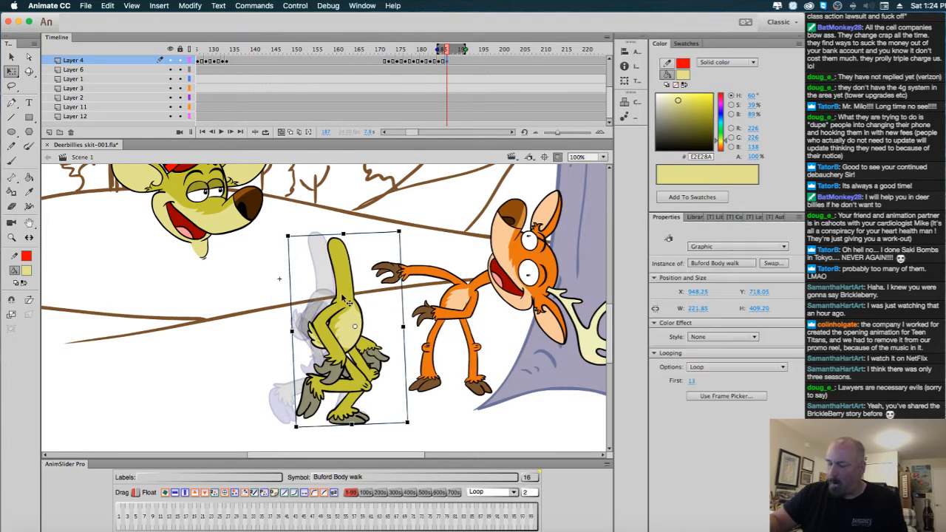
Add a Layer 4 keyframe at frame 189 and move the walking body forward to about X 984, Y 720.
left_click(455, 62)
key("F6")
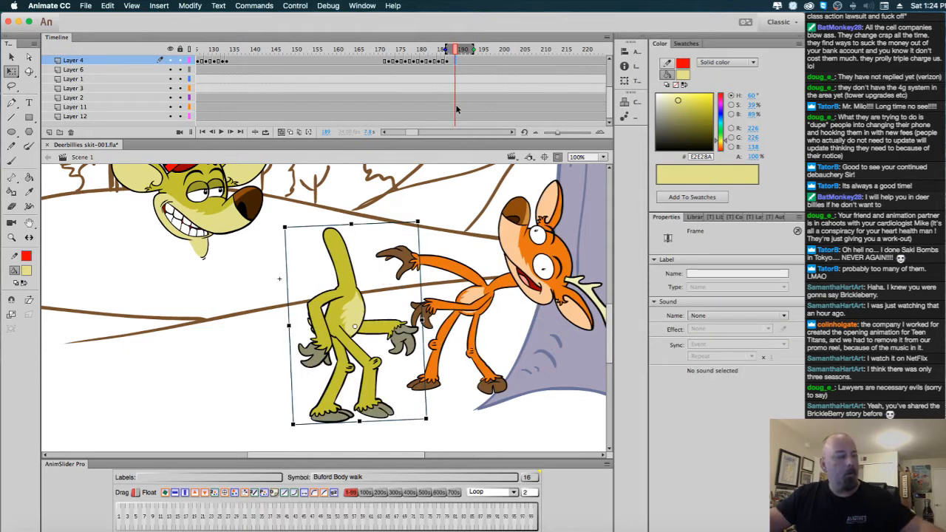
left_click_drag(346, 292, 364, 295)
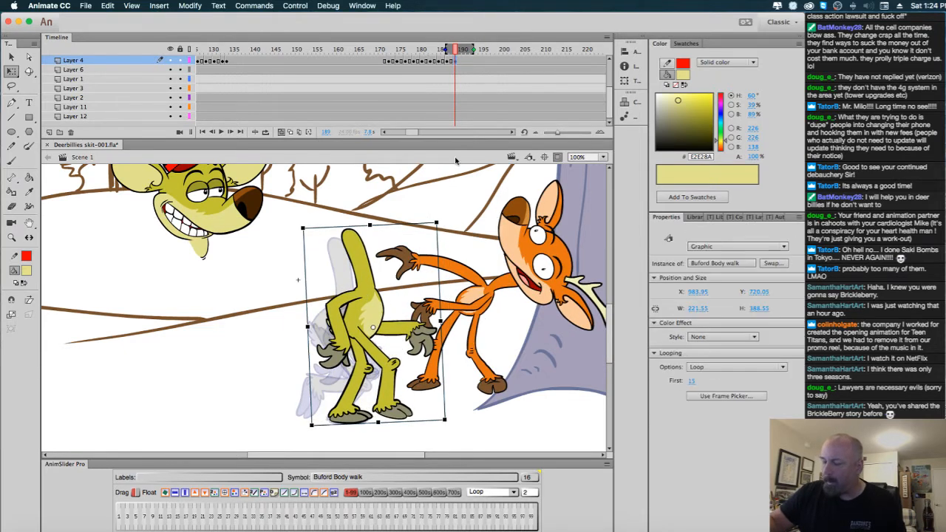
Add a Layer 4 keyframe at frame 191 and move the walking body forward to about X 1045, Y 718.
left_click(465, 64)
left_click_drag(359, 295, 411, 281)
left_click(410, 273)
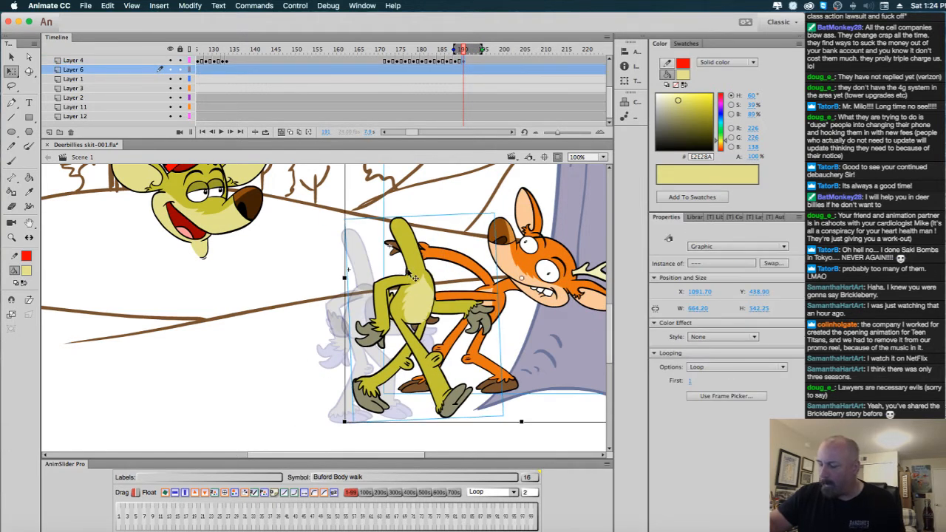
left_click(319, 253)
left_click(410, 266)
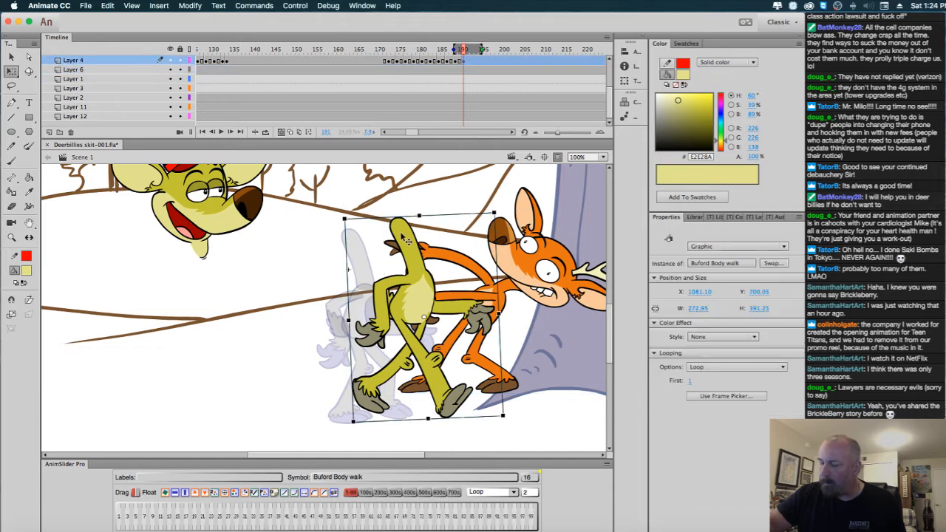
left_click_drag(408, 238, 388, 247)
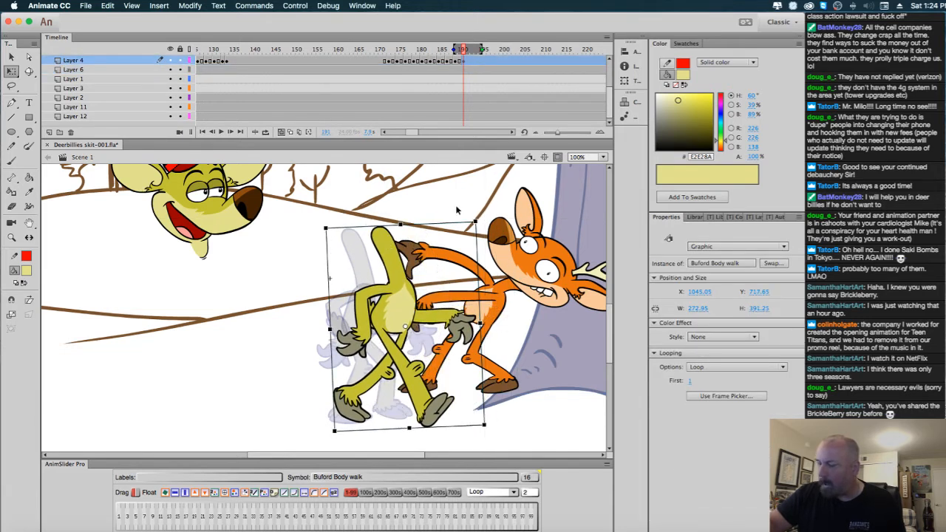
Add a Layer 4 keyframe at frame 193 and move the walking body forward to about X 1063, Y 714.
left_click(472, 62)
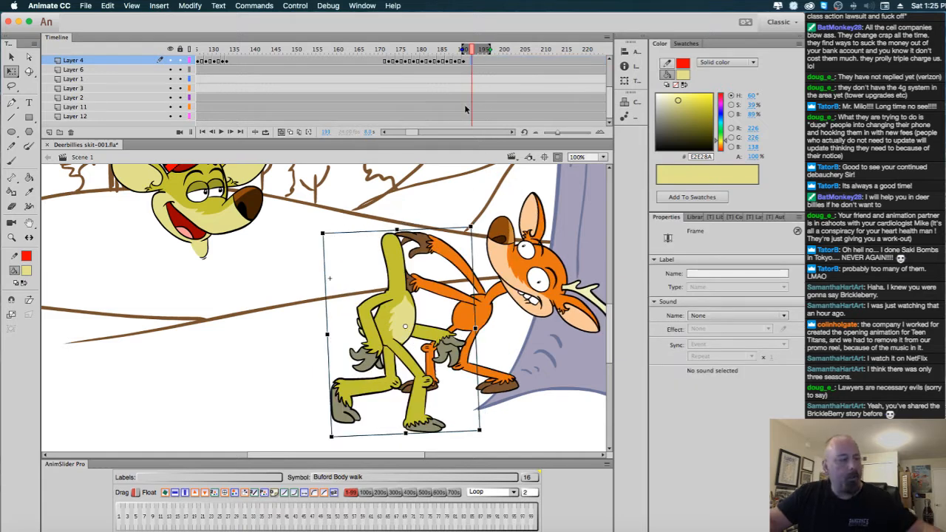
key("F6")
left_click_drag(398, 301, 407, 299)
Add a Layer 4 keyframe at frame 195 and move the walking body forward to about X 1114, Y 713.
left_click(481, 64)
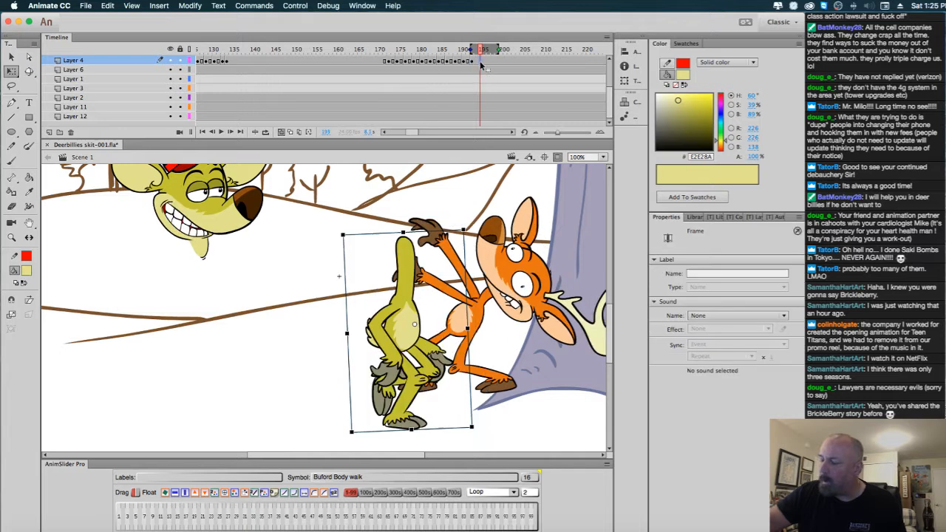
key("alt+shift+o")
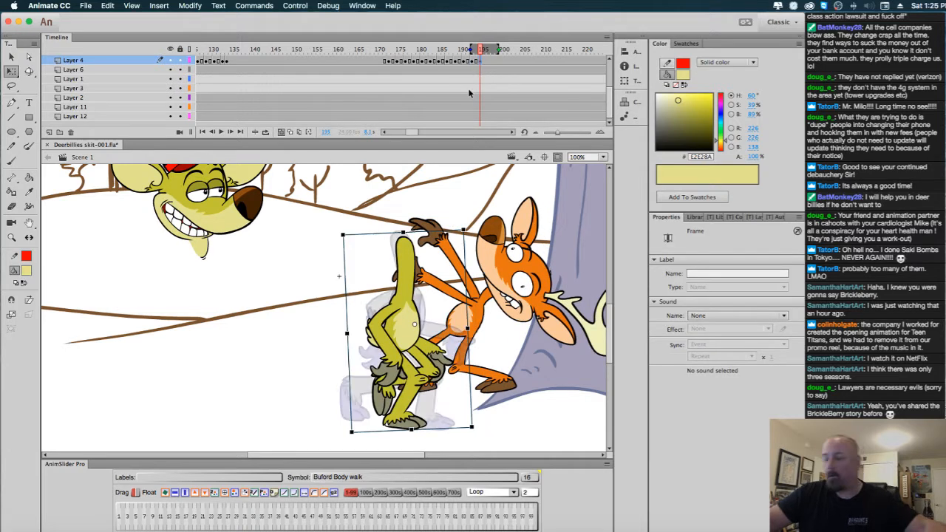
left_click(383, 323)
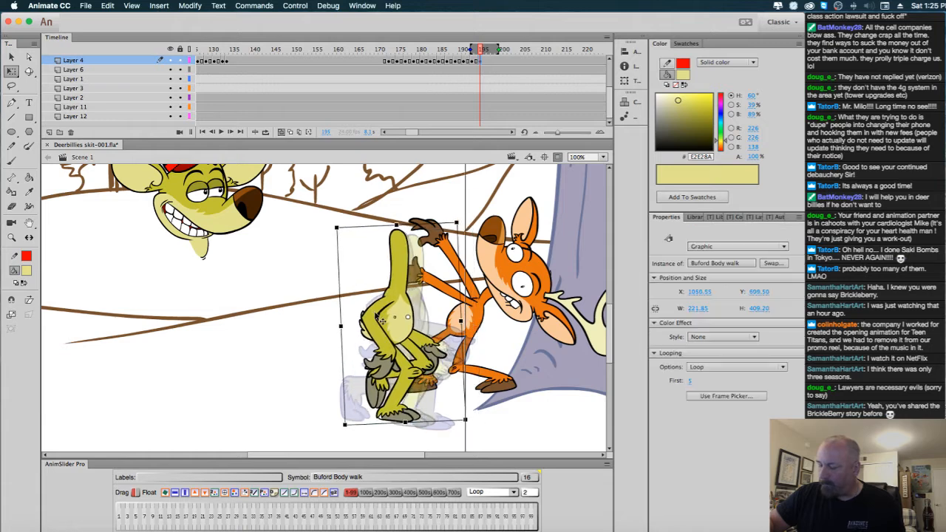
left_click_drag(383, 320, 416, 329)
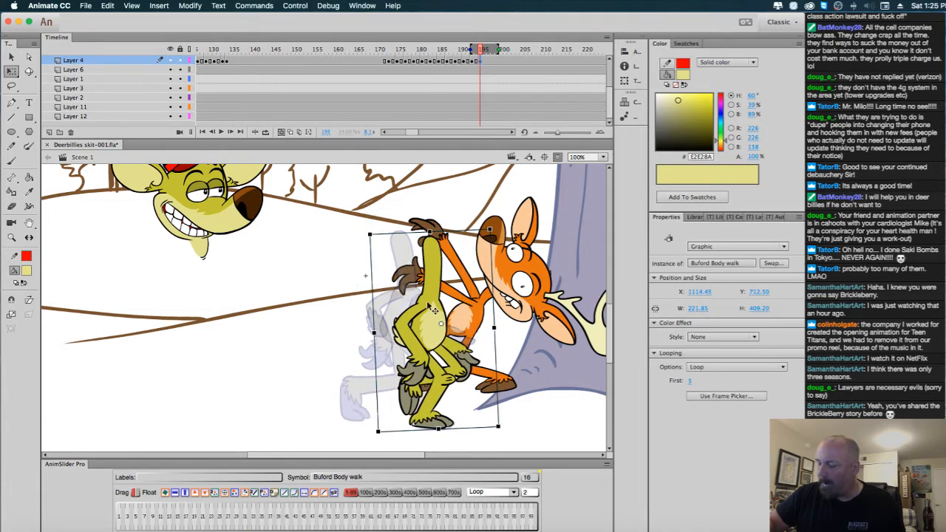
left_click_drag(543, 401, 420, 418)
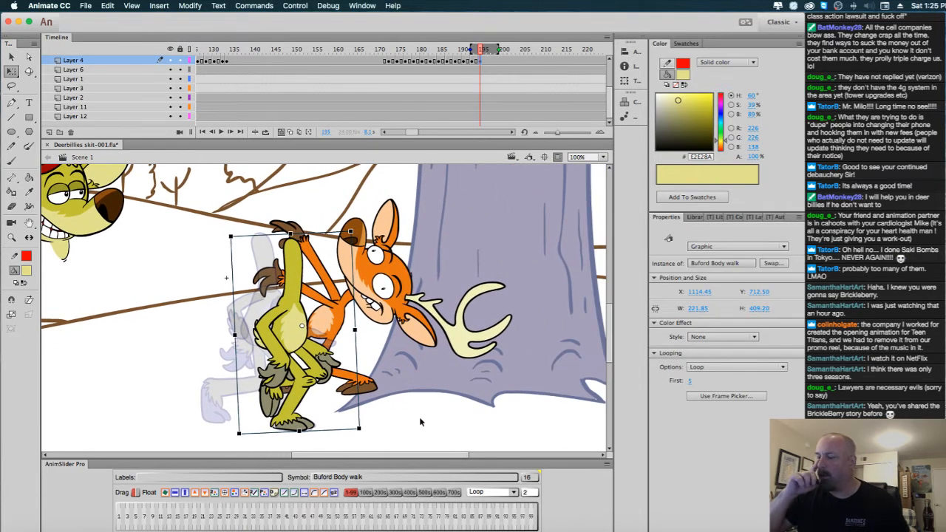
Add a Layer 4 keyframe at frame 197 and move the walking body forward to about X 1180, Y 712.
left_click(488, 62)
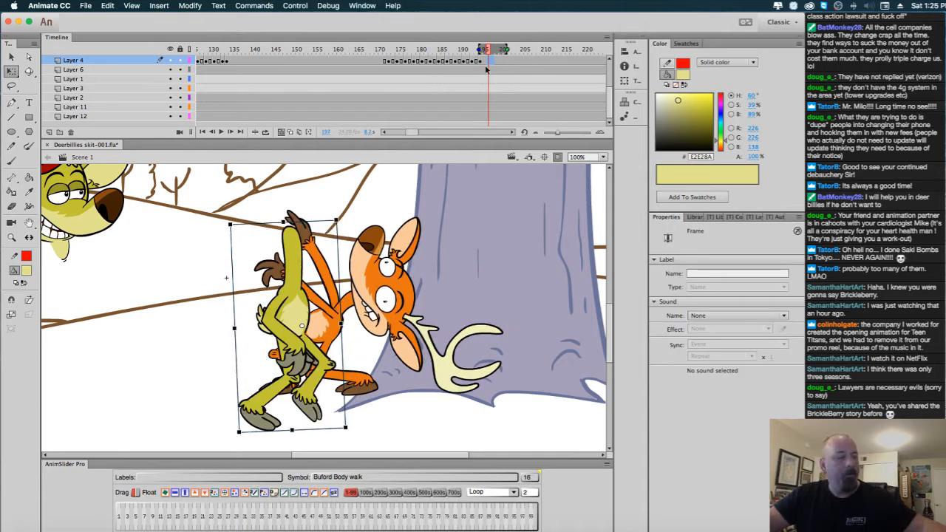
left_click(485, 60)
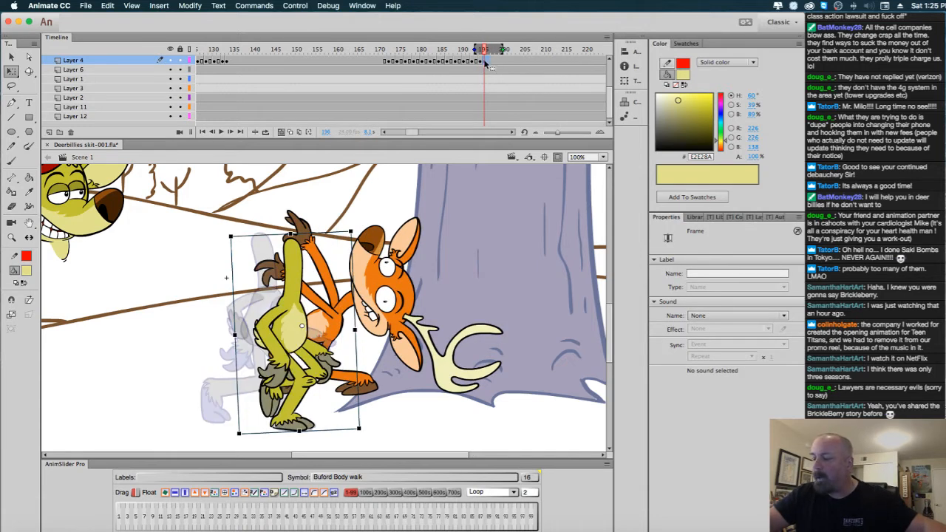
key("period")
left_click(491, 63)
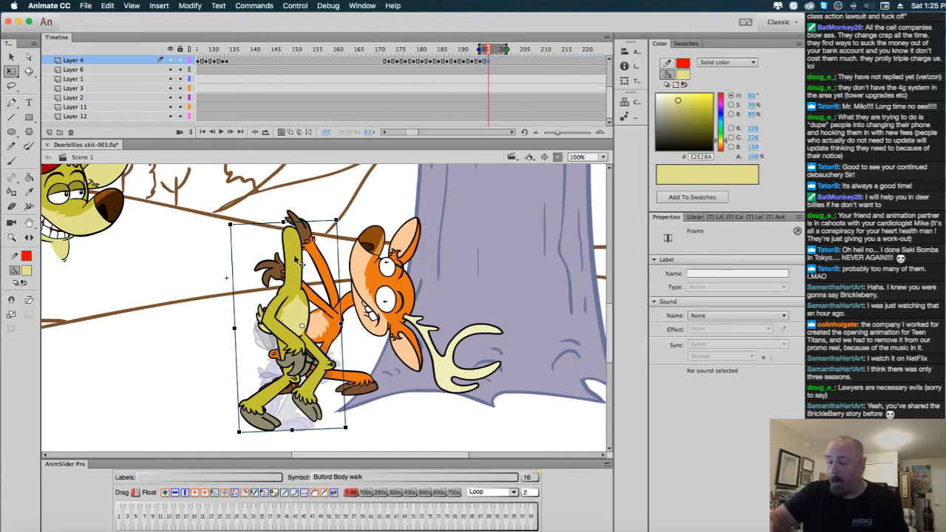
left_click_drag(318, 417, 350, 410)
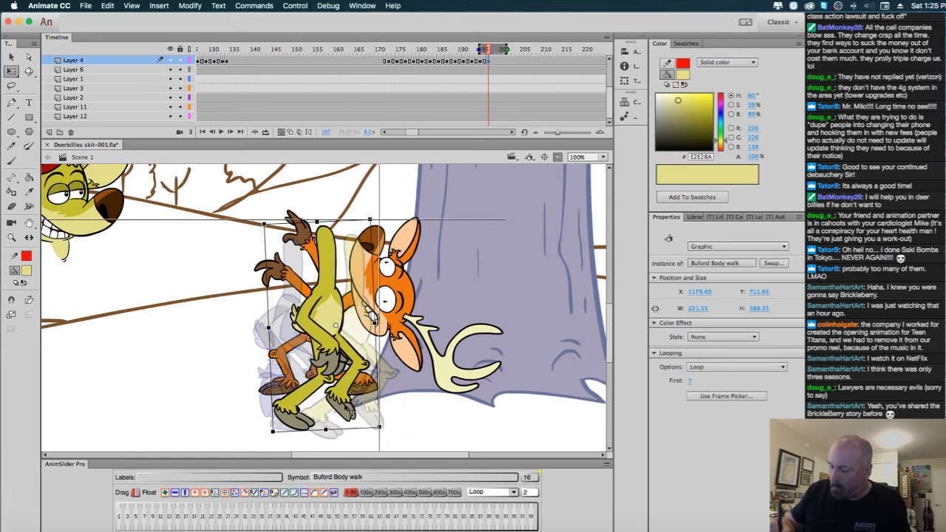
left_click(497, 62)
left_click(502, 79)
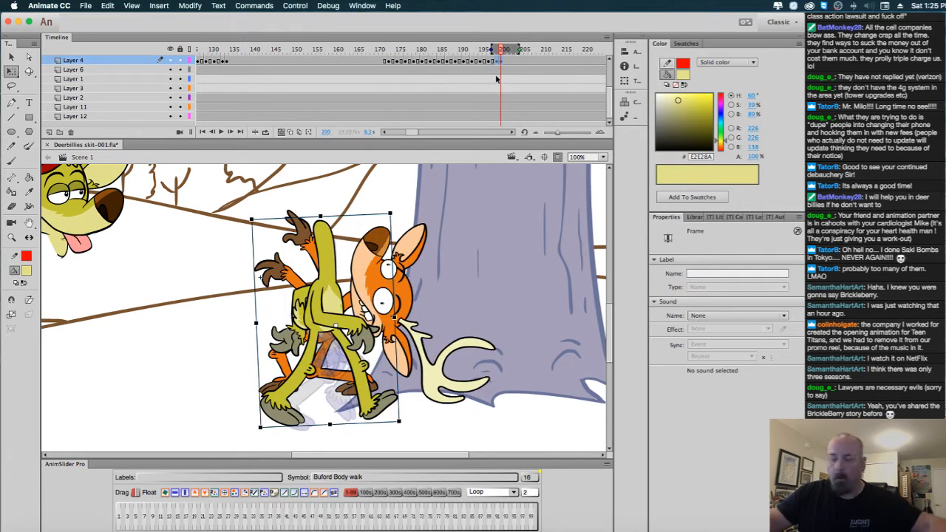
mouse_move(385, 420)
left_mouse_down()
mouse_move(512, 427)
mouse_move(386, 414)
left_mouse_up()
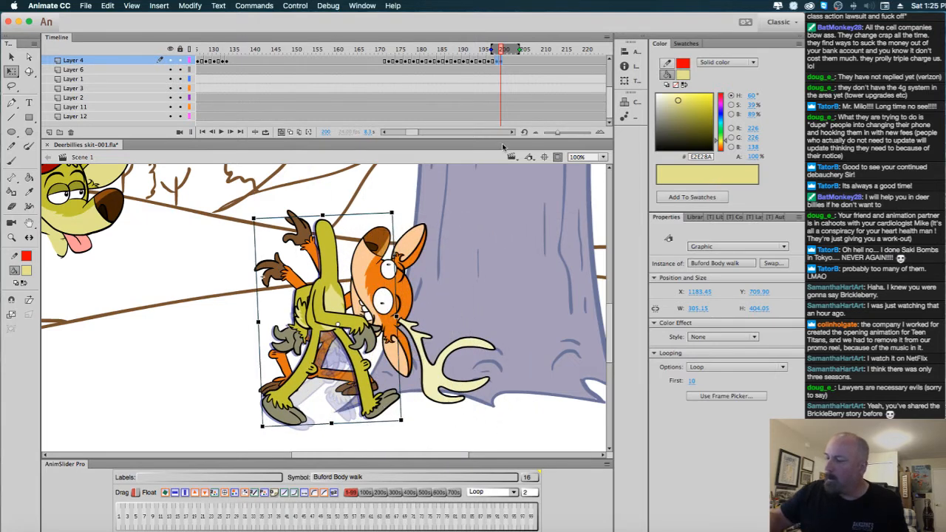
key("super+z")
key("super+z")
key("super+z")
key("super+z")
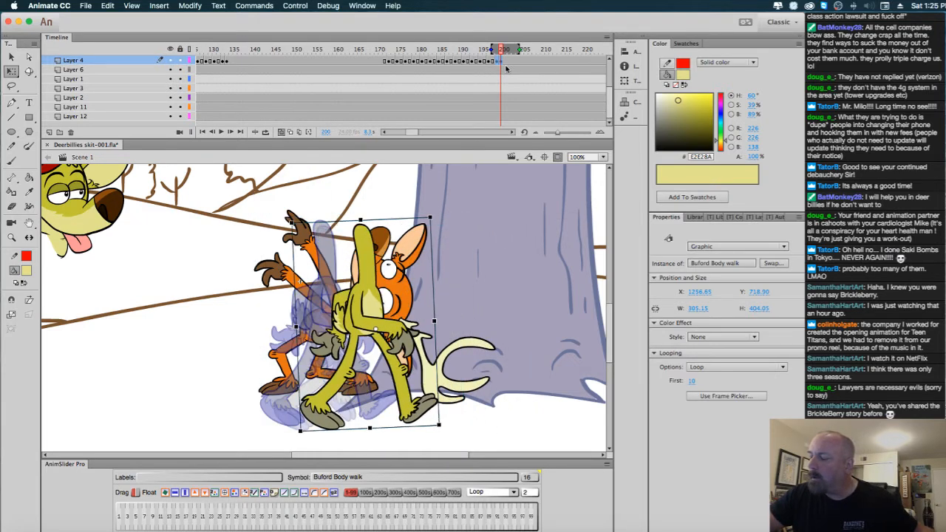
Position the body at about X 1197, Y 719 on a Layer 4 keyframe at frame 199, and turn off onion skinning.
left_click(503, 73)
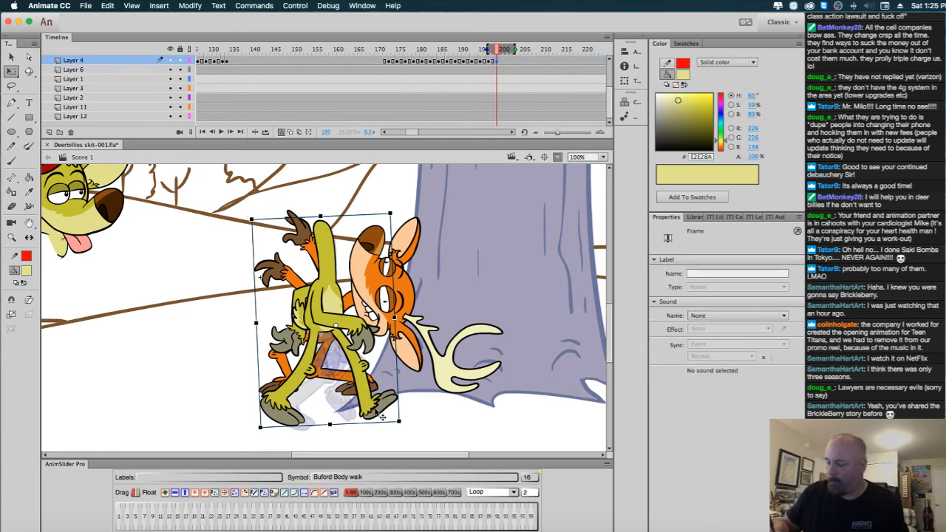
left_click_drag(382, 415, 387, 416)
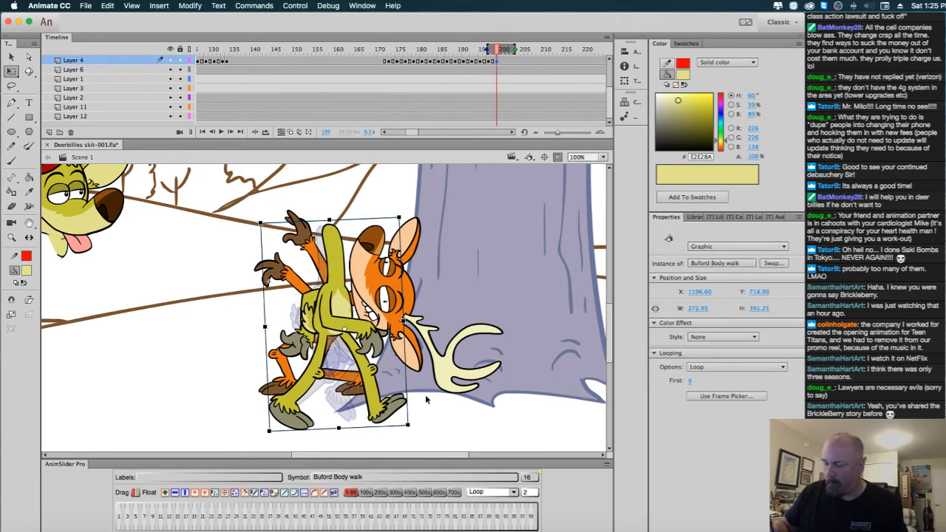
left_click(473, 433)
key("comma")
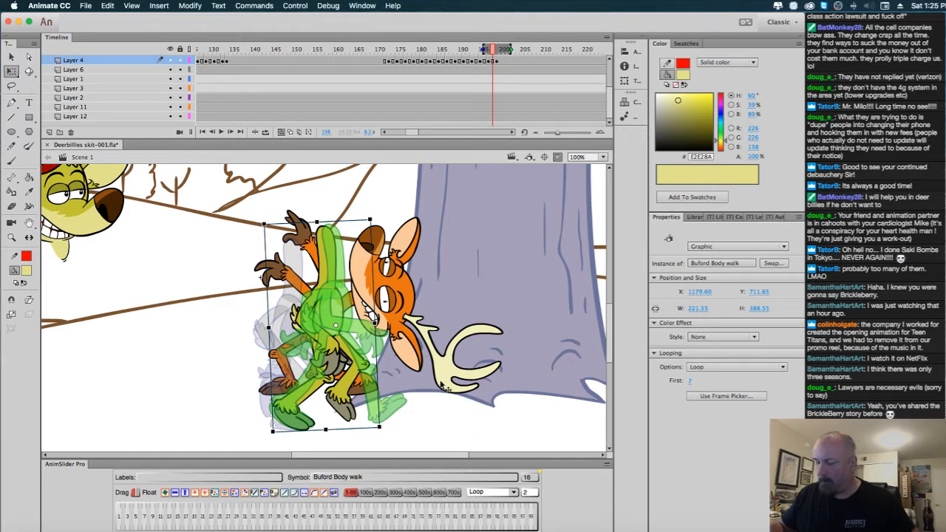
left_click(282, 133)
Step back through the walk frames to frame 184 and forward again to frame 199 to check the body's motion.
key("comma")
key("comma")
key("comma")
key("comma")
key("comma")
key("comma")
key("comma")
key("comma")
key("comma")
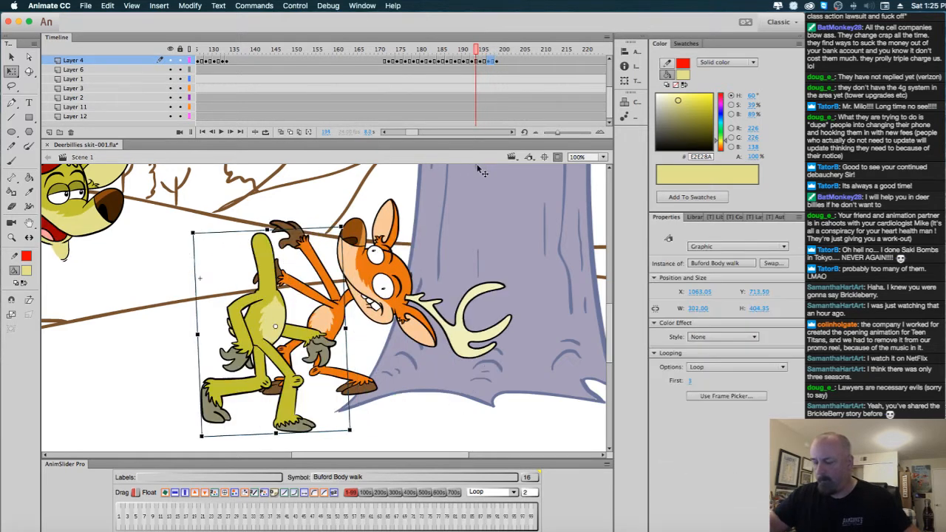
key("comma")
key("comma")
key("comma")
key("comma")
key("comma")
key("comma")
key("comma")
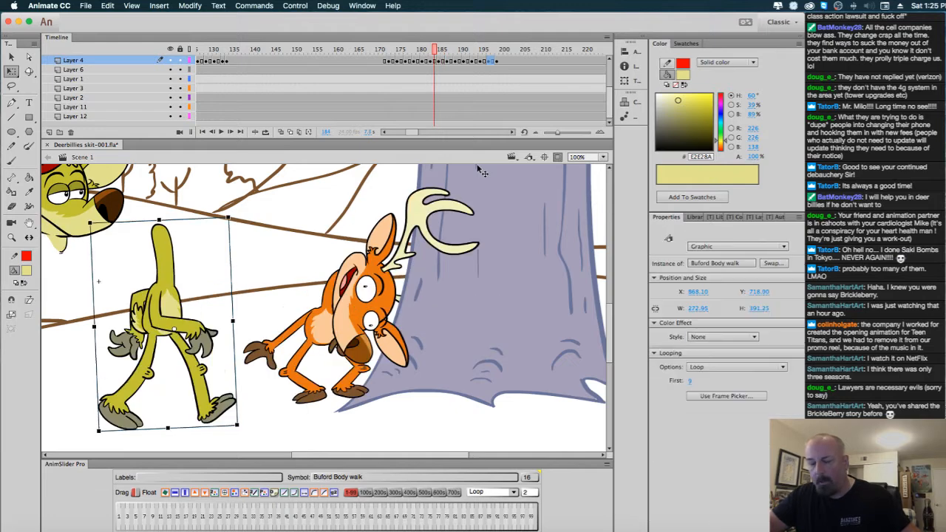
key("period")
key("period")
key("period")
key("period")
key("period")
key("period")
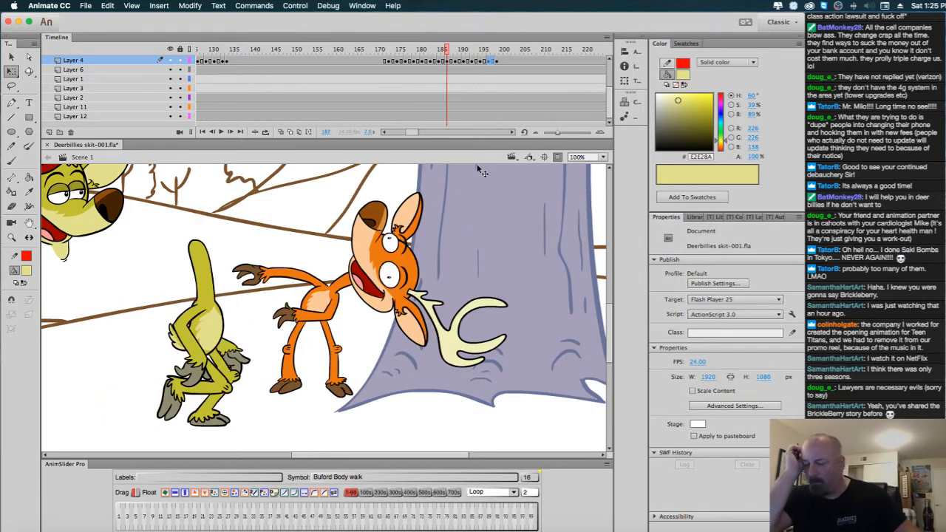
left_click(450, 51)
left_click_drag(451, 52, 497, 65)
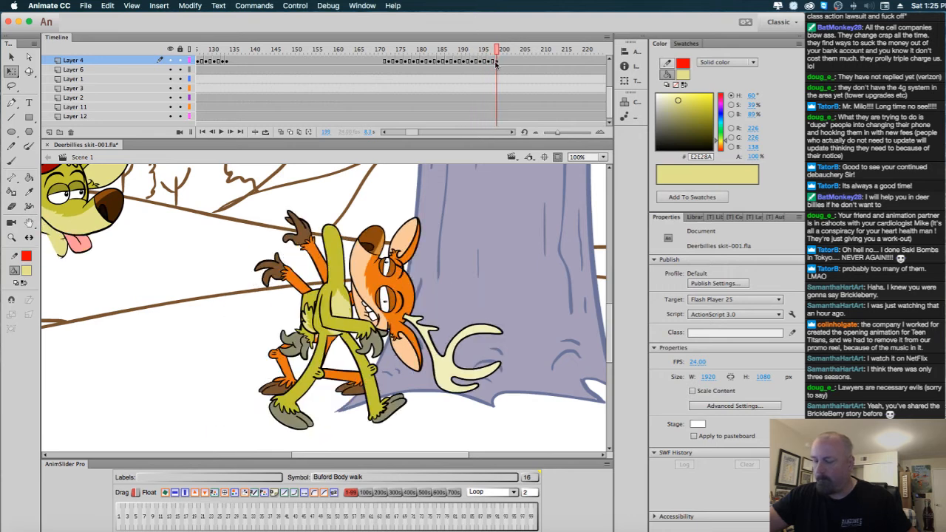
Add a Layer 4 keyframe at frame 201 and move the walking body forward to about X 1227, Y 707.
left_click(498, 62)
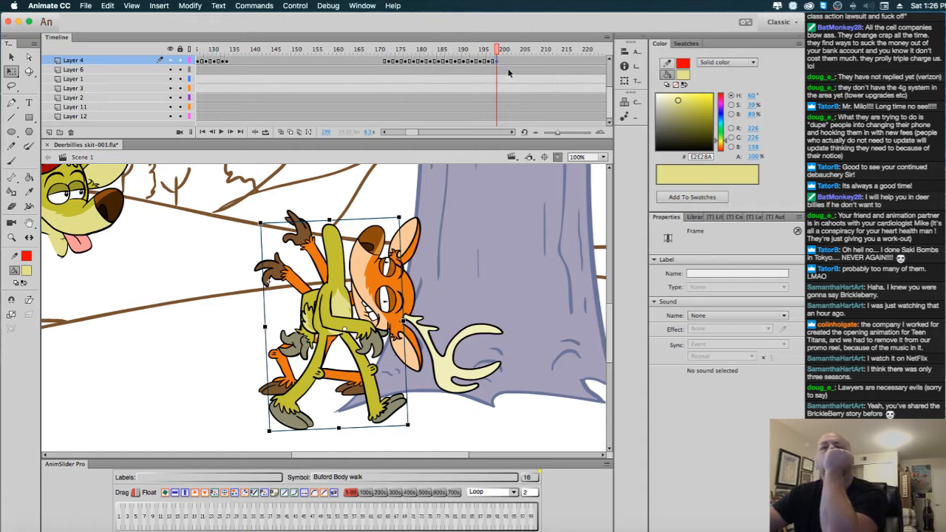
left_click(505, 63)
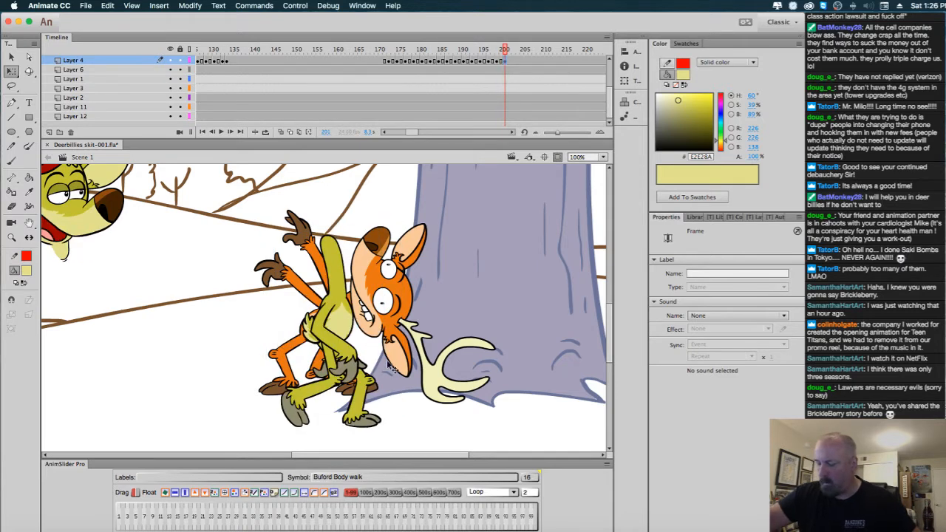
left_click(362, 403)
left_click_drag(362, 395, 388, 400)
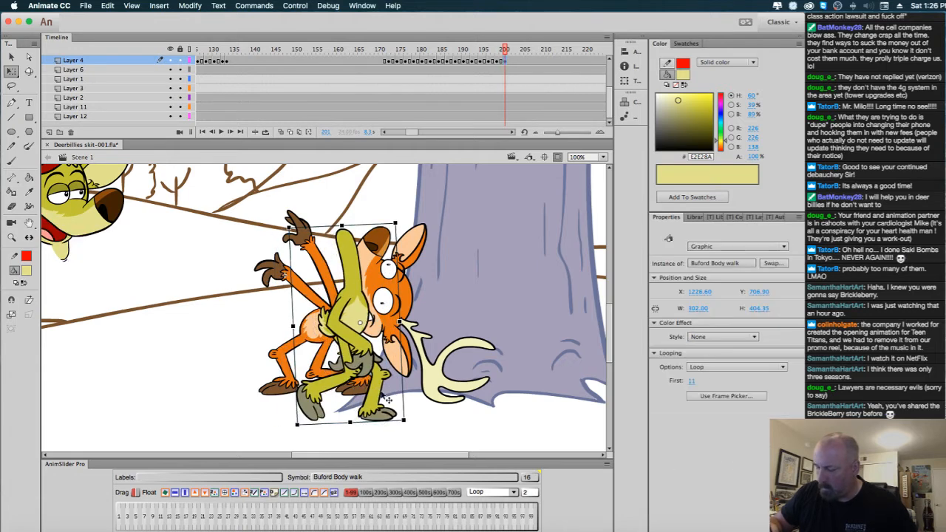
left_click(393, 399)
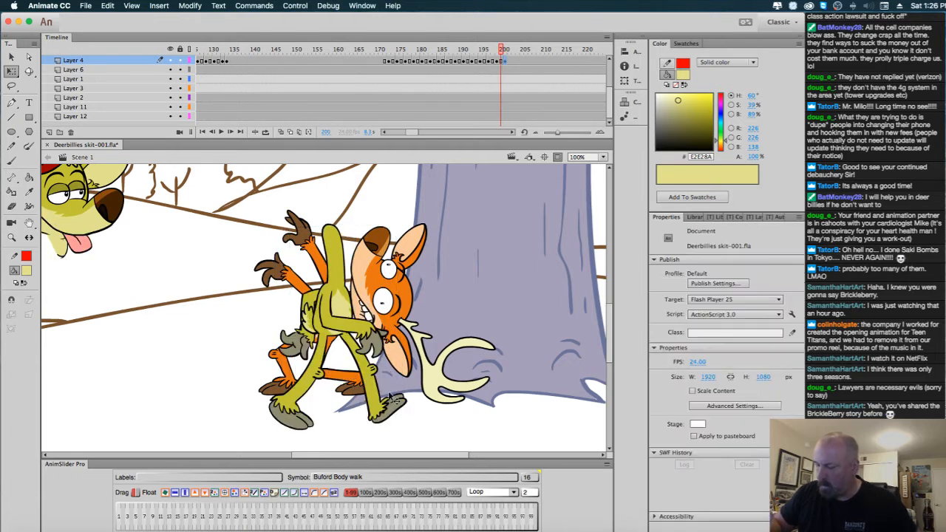
Add a Layer 4 keyframe at frame 203 and delete the walking body from it.
left_click(516, 66)
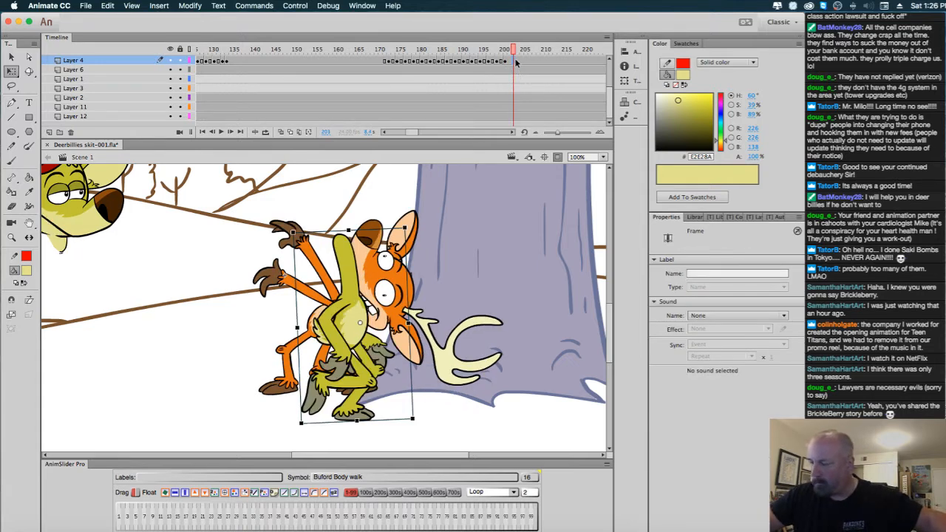
key("Delete")
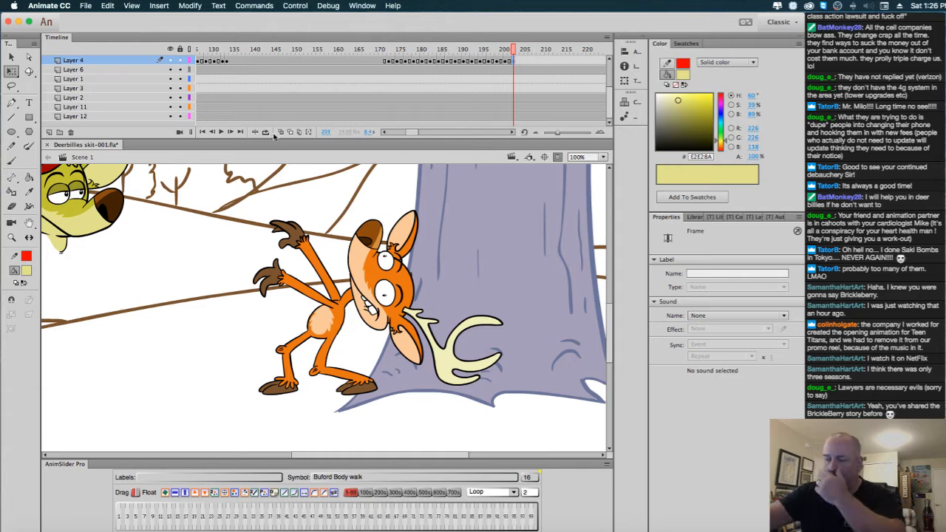
Add a Layer 8 keyframe at frame 177 and move the Buford head onto the walking body at about X 759, Y 713.
left_click(389, 50)
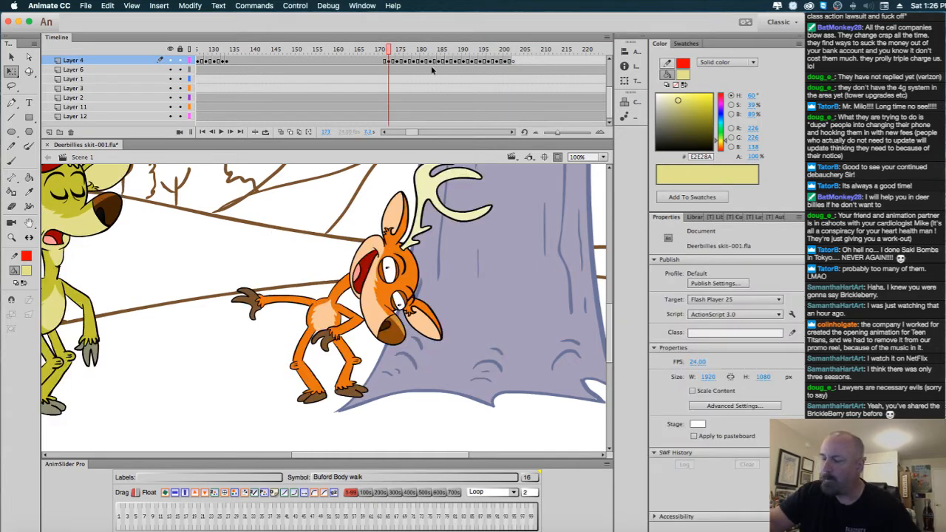
scroll(610, 104, "up", 2)
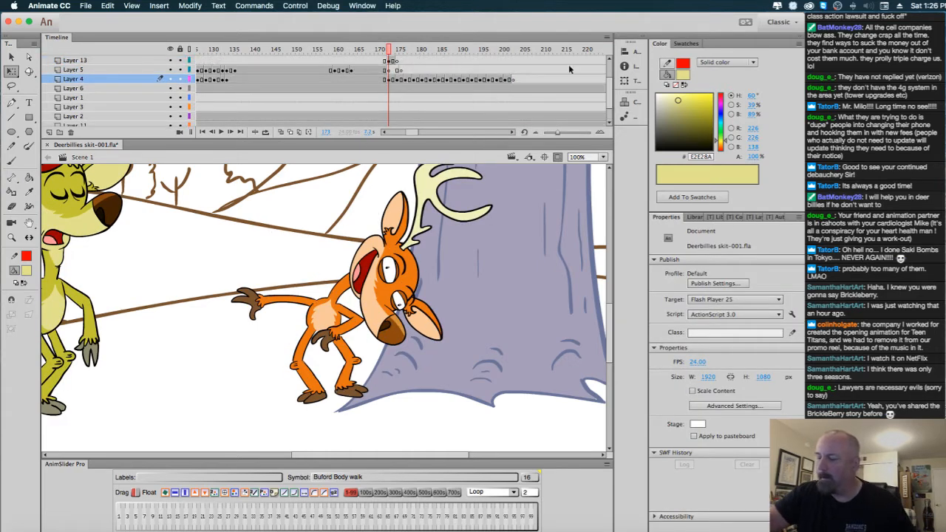
scroll(610, 89, "up", 2)
left_click(397, 71)
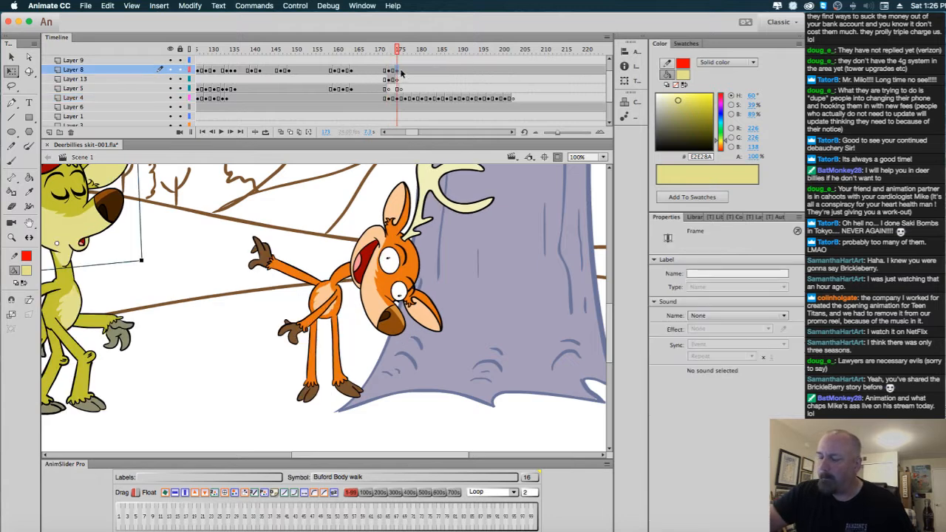
key(".")
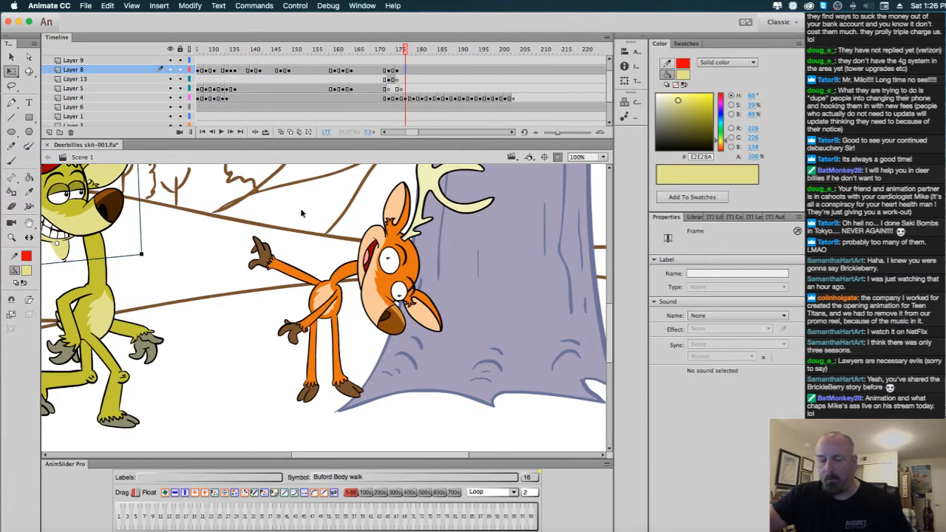
key("F6")
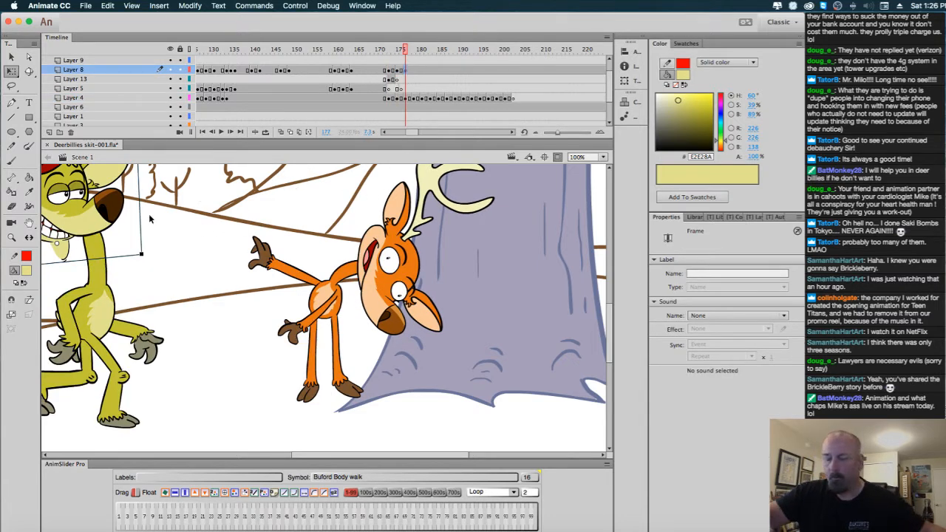
left_click_drag(99, 210, 148, 211)
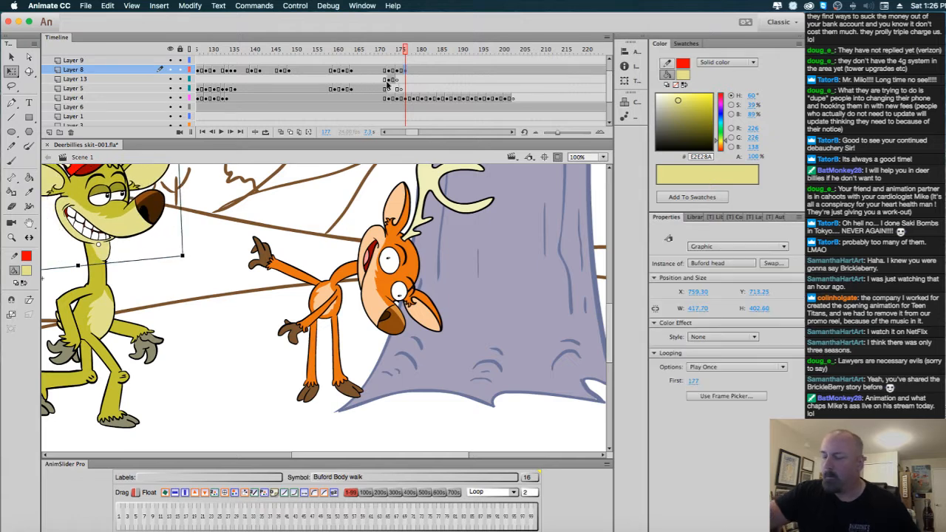
Add a Layer 8 keyframe at frame 179, rotate the head slightly clockwise and place it at about X 813, Y 716.
left_click(417, 73)
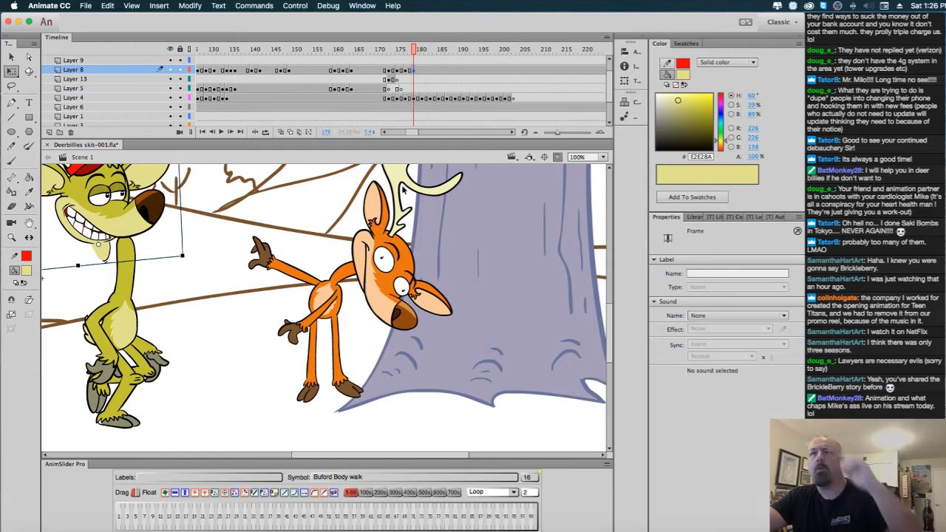
left_click_drag(471, 259, 535, 296)
left_click_drag(437, 241, 514, 251)
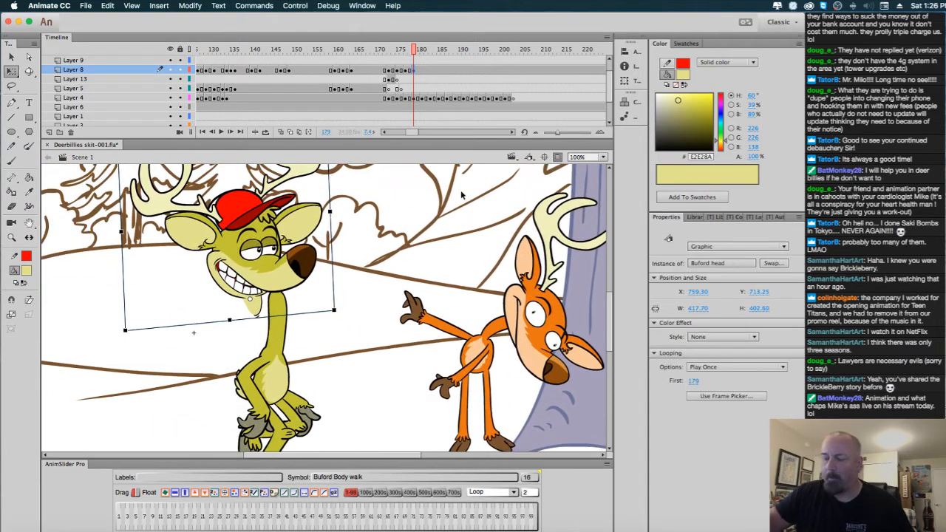
left_click_drag(266, 224, 299, 234)
left_click_drag(364, 273, 364, 279)
left_click_drag(375, 324, 377, 301)
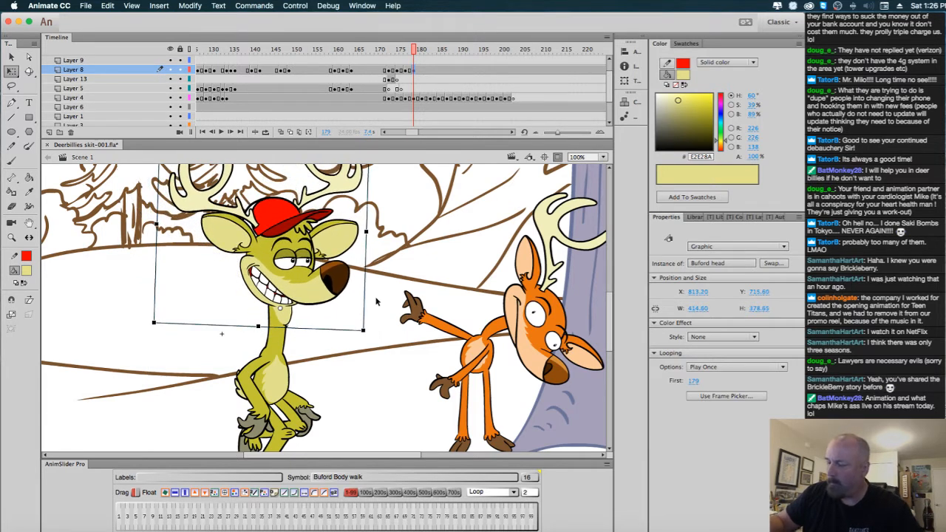
Keyframe the head on Layer 8 at frames 181 and 183, moving it forward with the body to about X 886, Y 700.
left_click(423, 71)
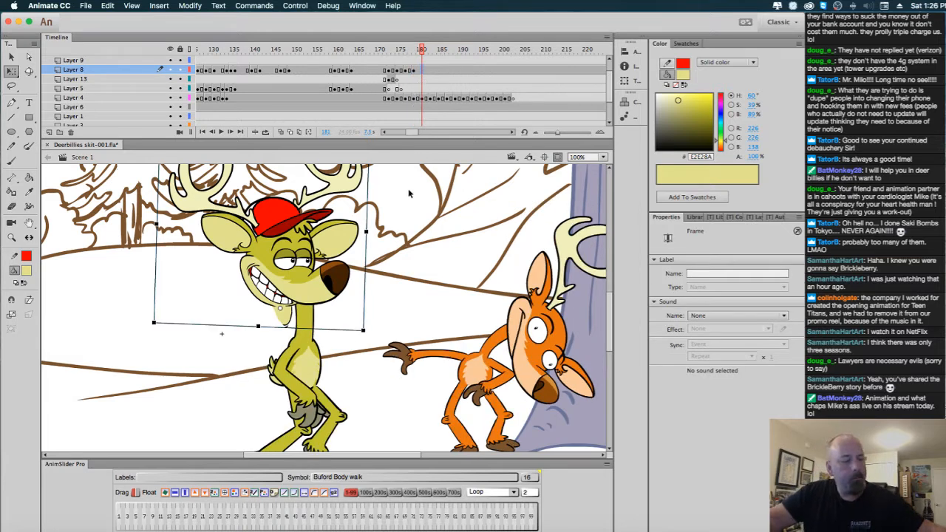
left_click_drag(293, 239, 315, 230)
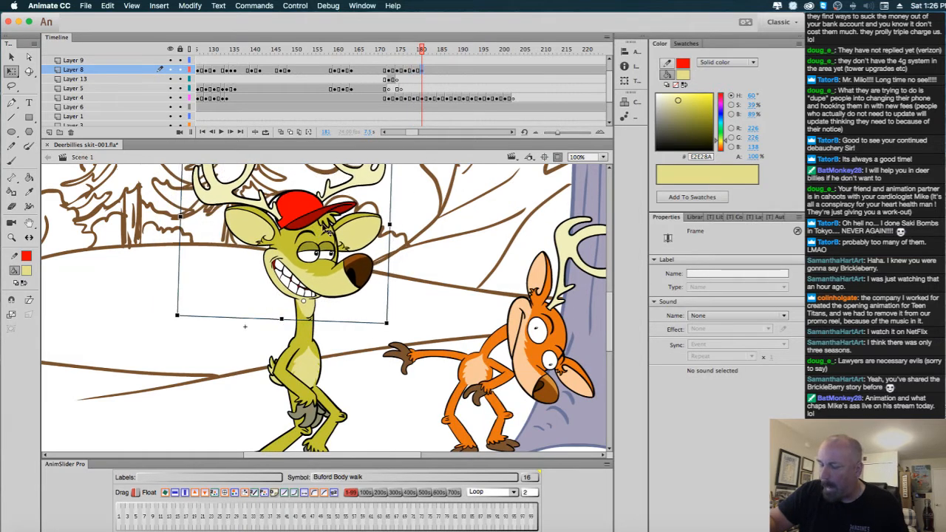
left_click(432, 72)
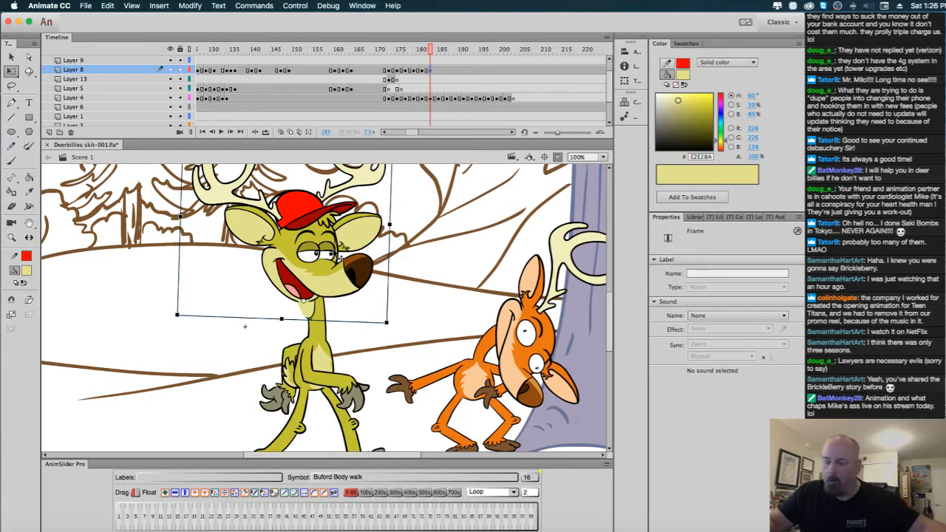
left_click(331, 248)
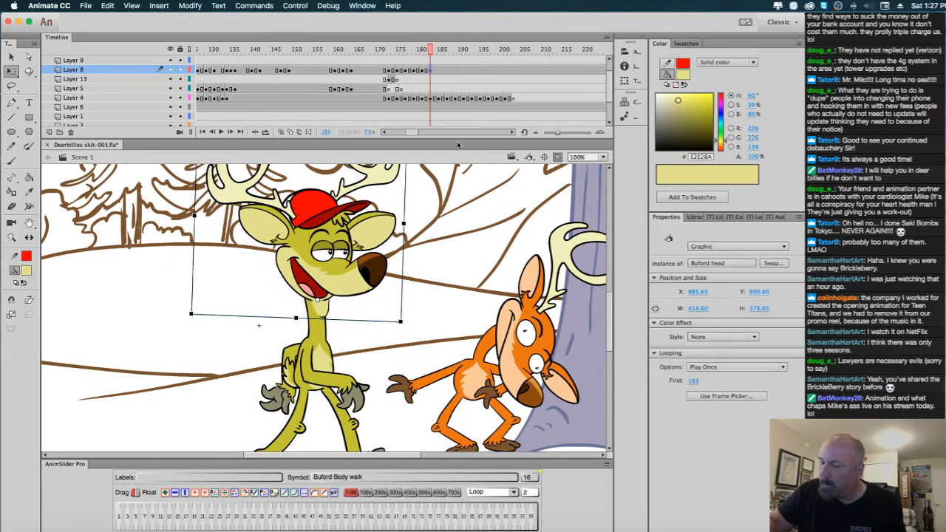
Keyframe the head at frames 185 and 187, placing it at about X 923, Y 725 on frame 185 and farther forward on 187.
left_click(439, 71)
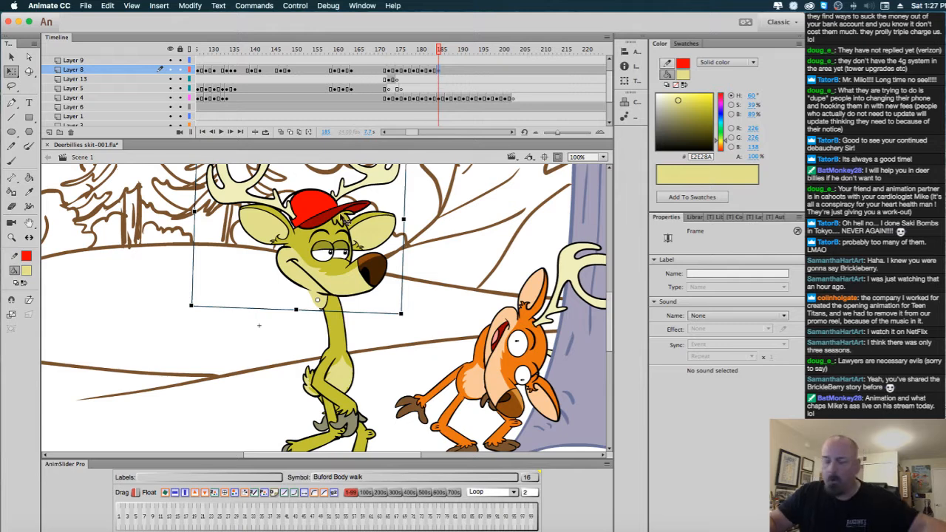
left_click_drag(346, 234, 359, 243)
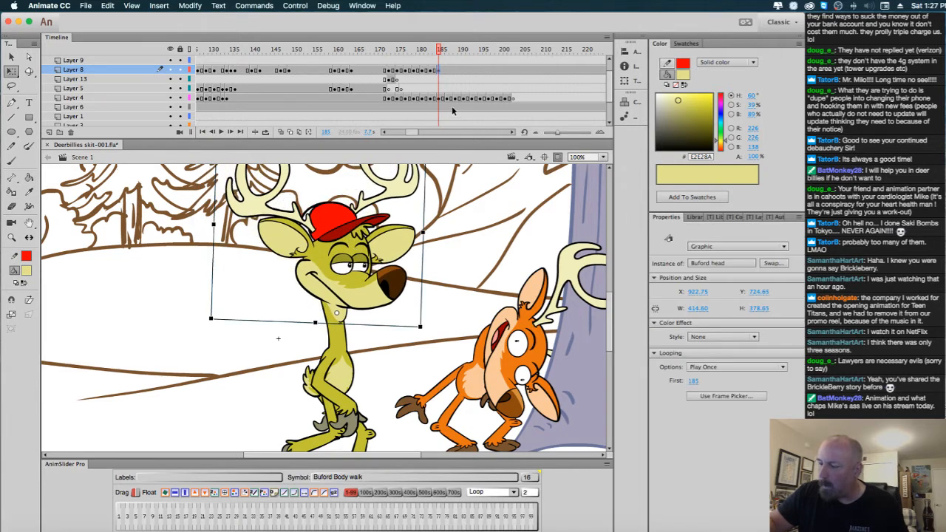
left_click(446, 71)
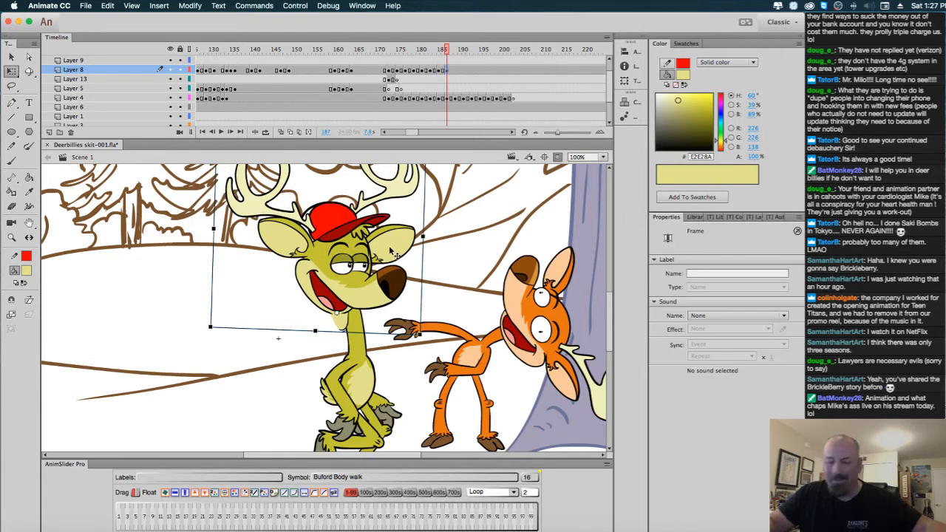
left_click_drag(364, 252, 385, 248)
Add Layer 8 keyframes at frames 189, 191 and 193, moving the head forward over the body's neck on each.
left_click(455, 70)
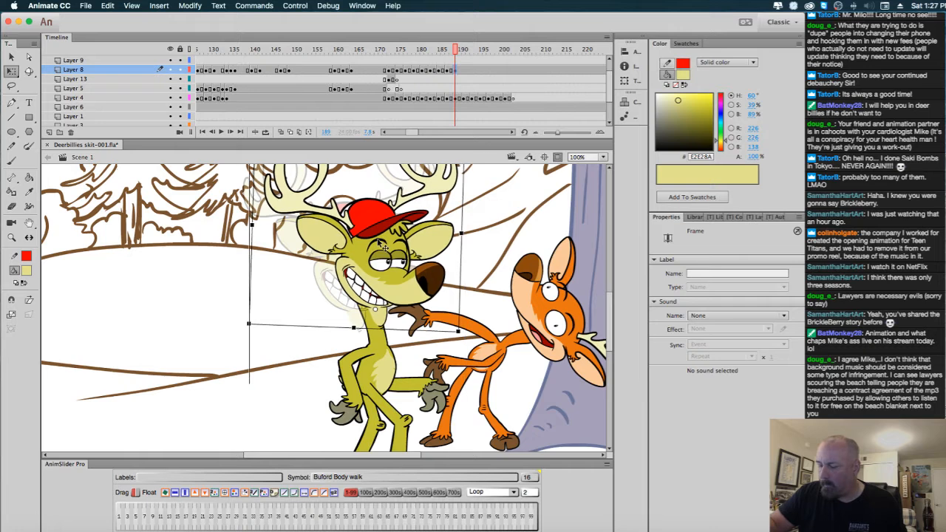
left_click(464, 69)
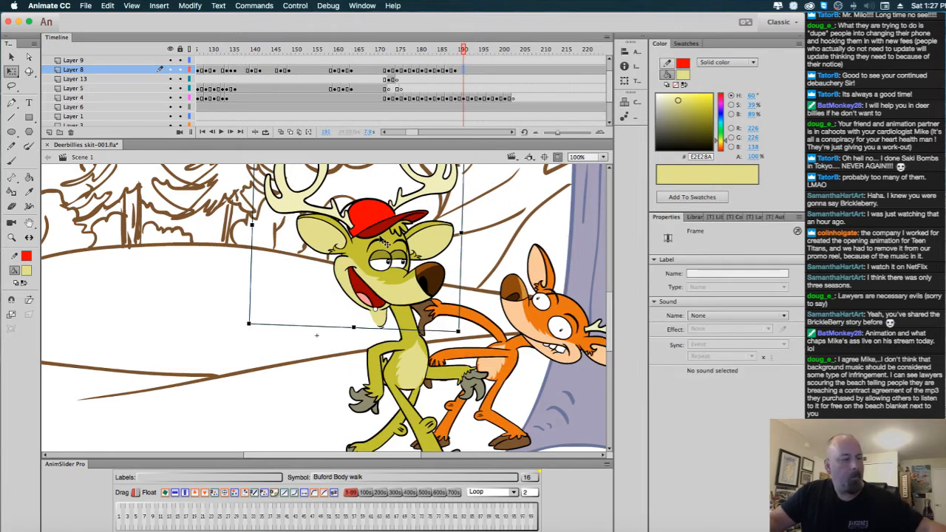
left_click_drag(396, 247, 424, 241)
left_click(473, 70)
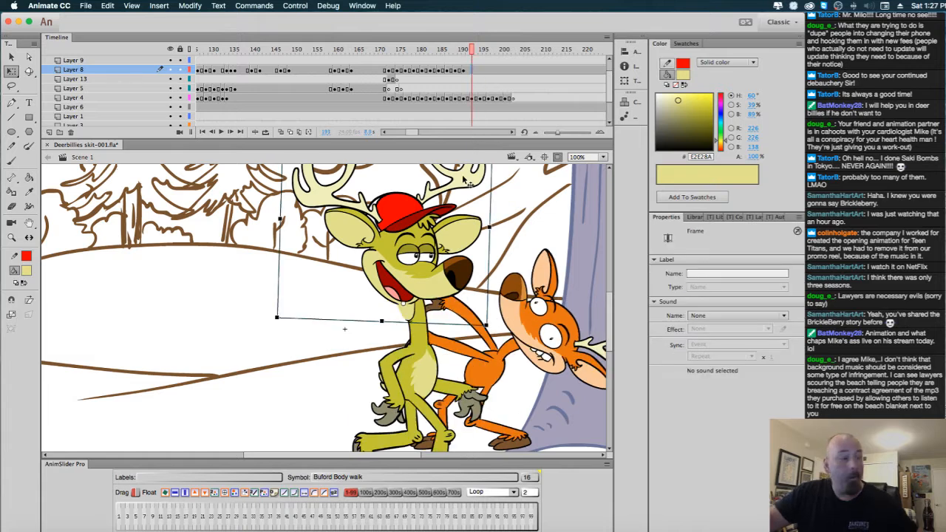
left_click_drag(451, 270, 465, 269)
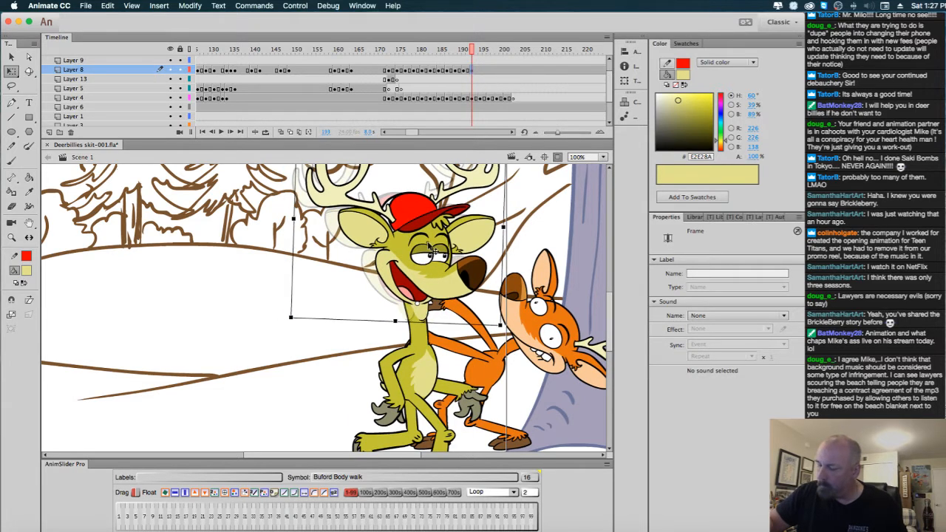
Keyframe the head at frame 195 at about X 1133, Y 729 and at frame 197 at about X 1203, Y 714.
left_click(479, 71)
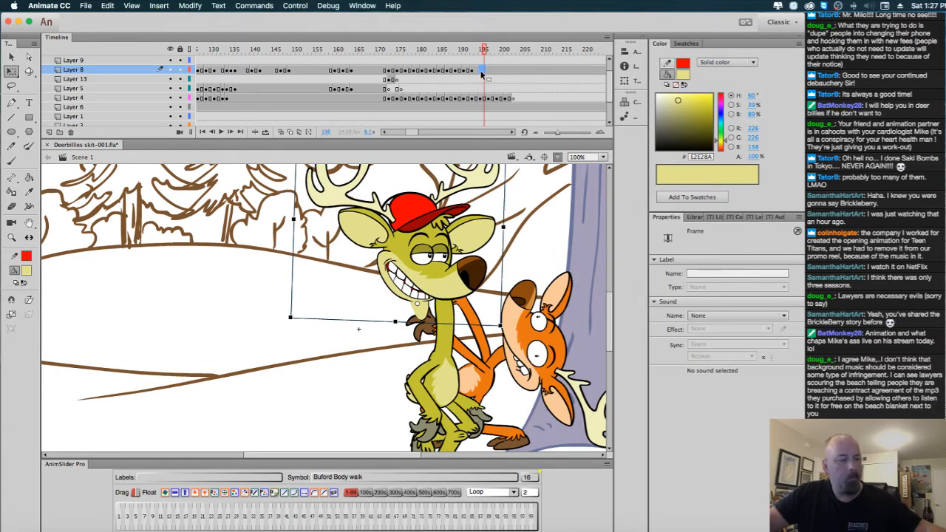
left_click(484, 71)
key("F6")
left_click_drag(440, 236, 472, 246)
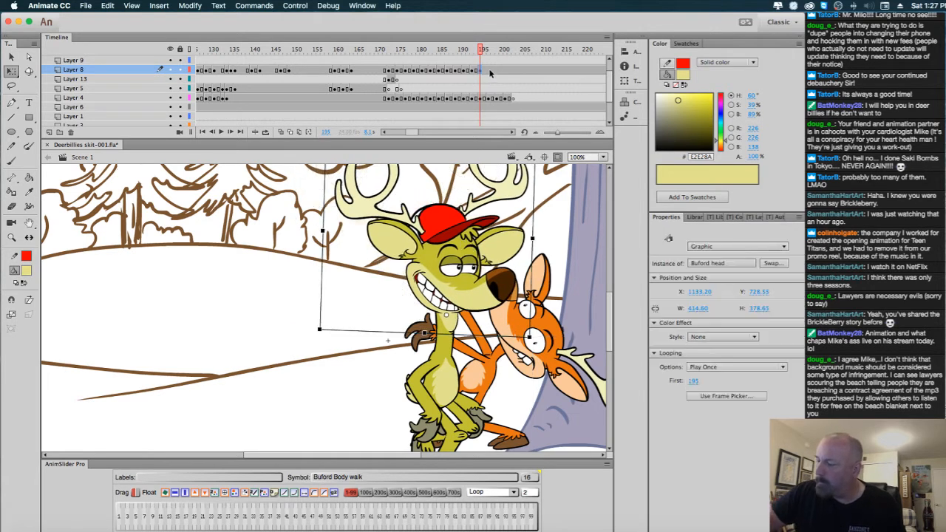
left_click(489, 71)
left_click_drag(477, 262, 502, 226)
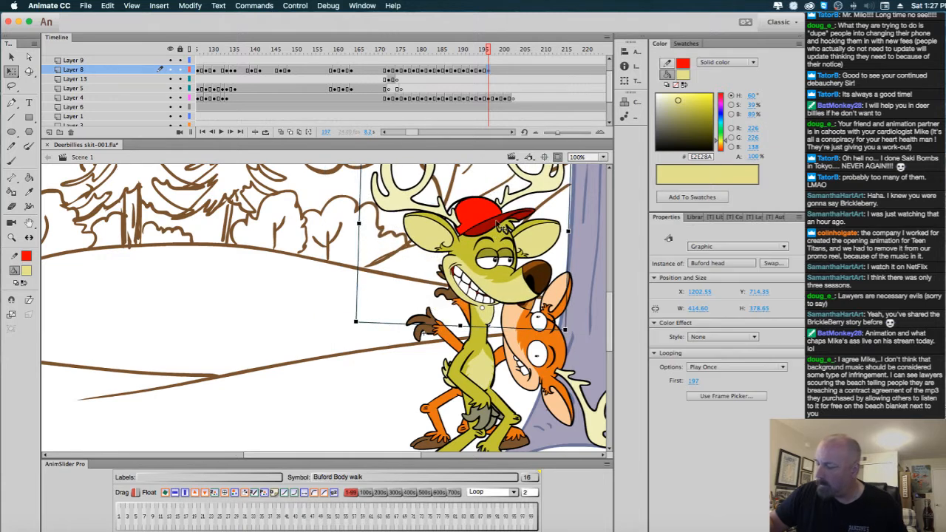
Keyframe the head at frames 199 and 201, moving it forward to about X 1245, Y 714 by frame 201.
left_click(504, 72)
left_click(498, 71)
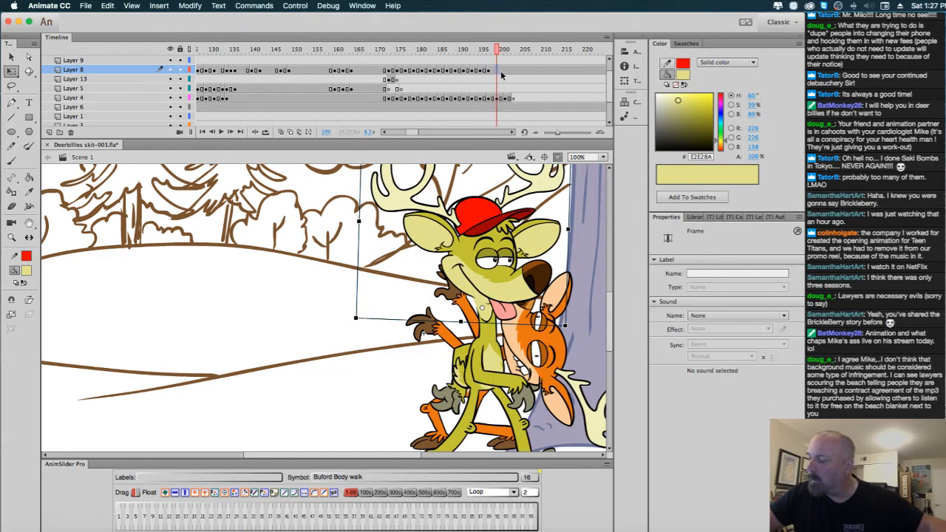
key("F6")
left_click_drag(555, 321, 446, 322)
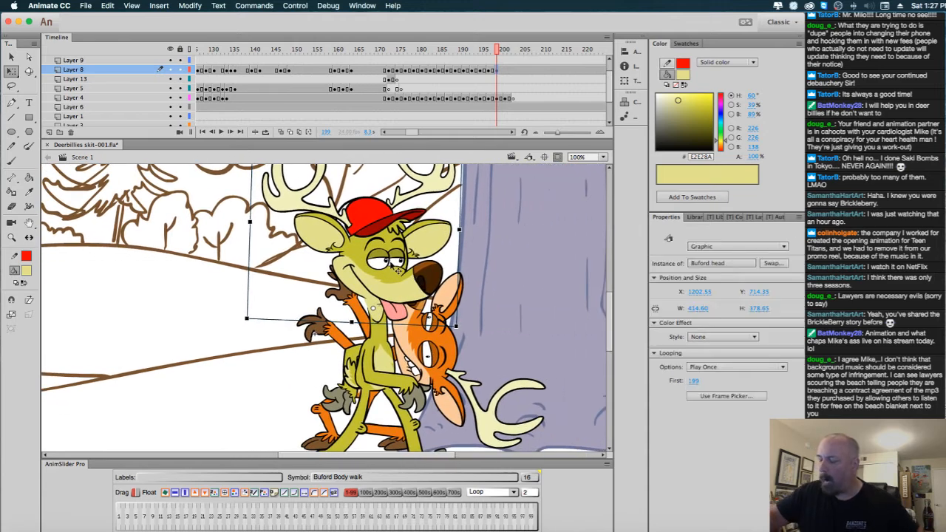
left_click_drag(398, 271, 423, 253)
left_click(505, 72)
key("F6")
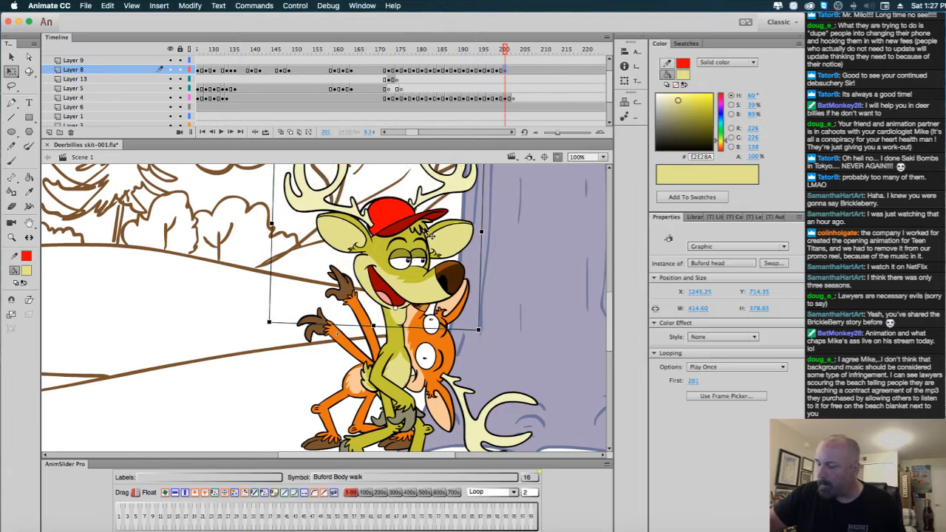
Add a Layer 8 keyframe for the head at frame 203, where the walking body has been removed.
left_click(517, 76)
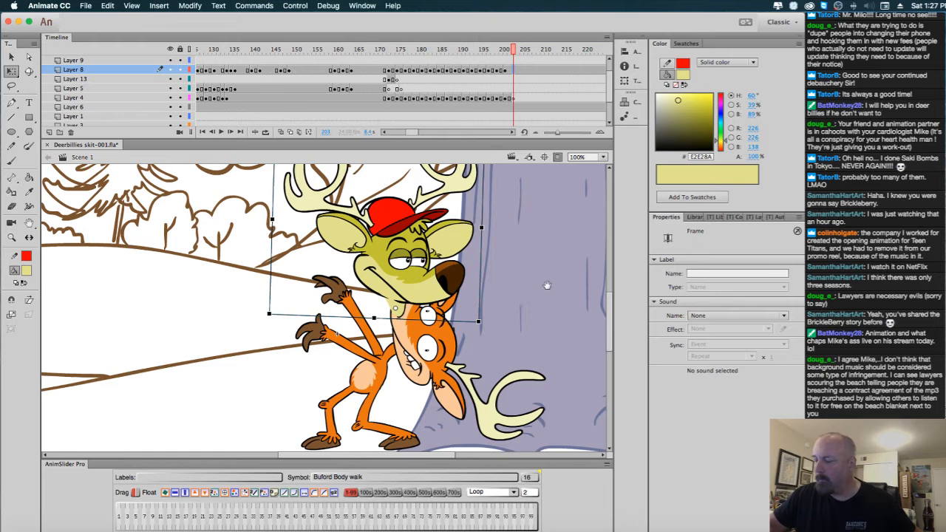
left_click_drag(548, 285, 536, 220)
left_click(517, 99)
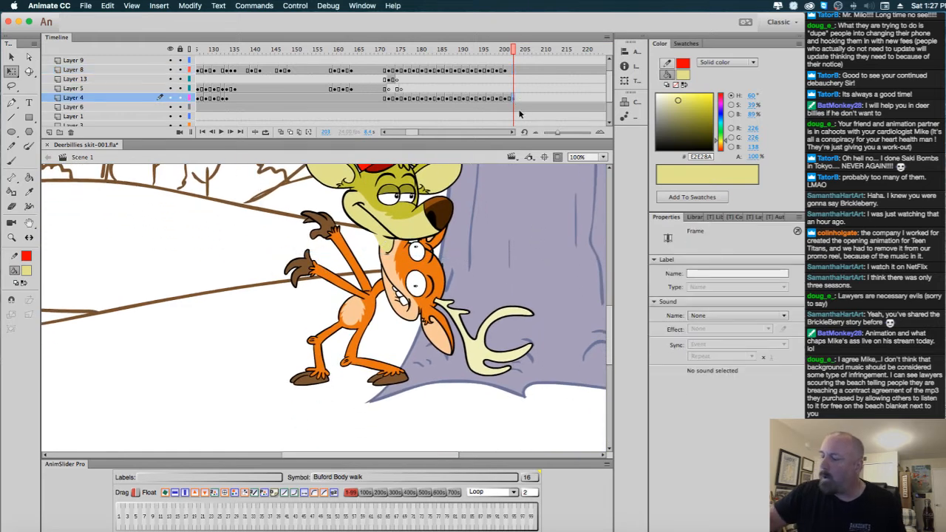
left_click(515, 71)
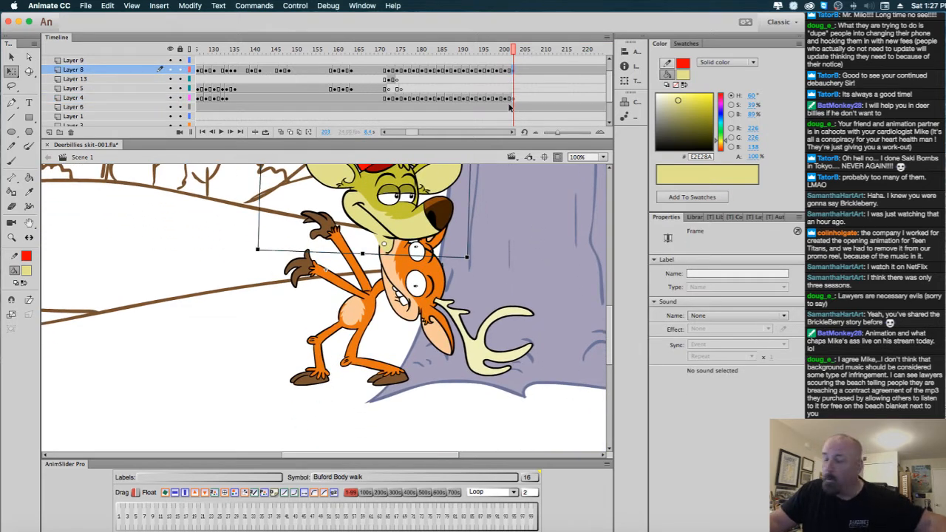
Select frame 203 of Layer 4, turn on onion skinning and hide Layer 6 to expose the previous body pose.
left_click(517, 98)
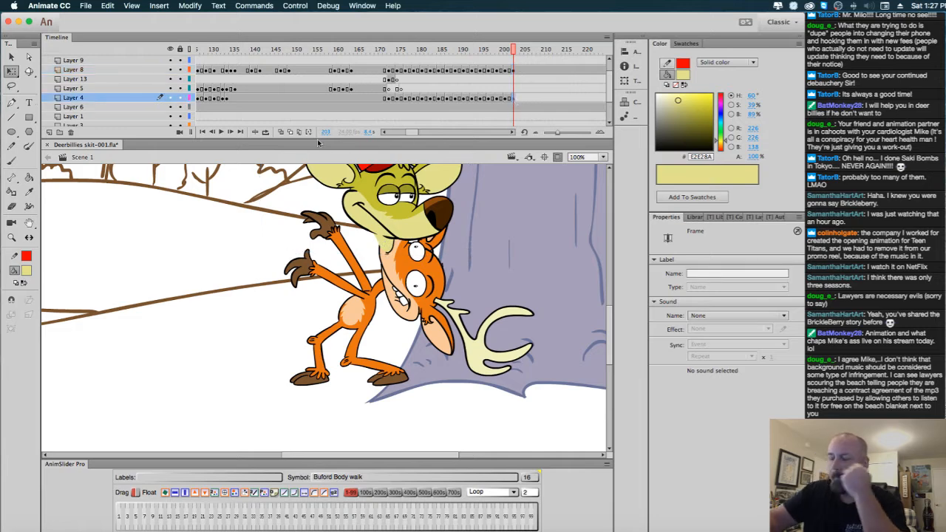
left_click(281, 132)
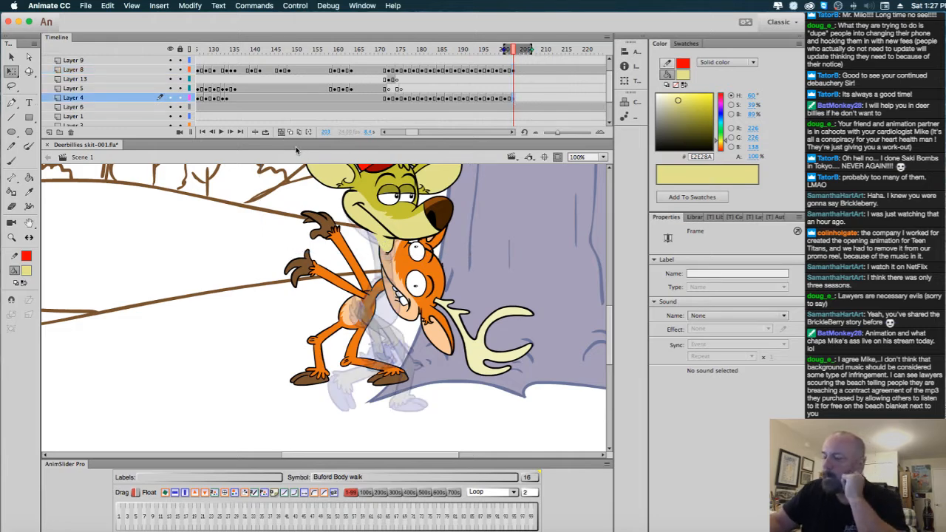
scroll(608, 91, "down", 4)
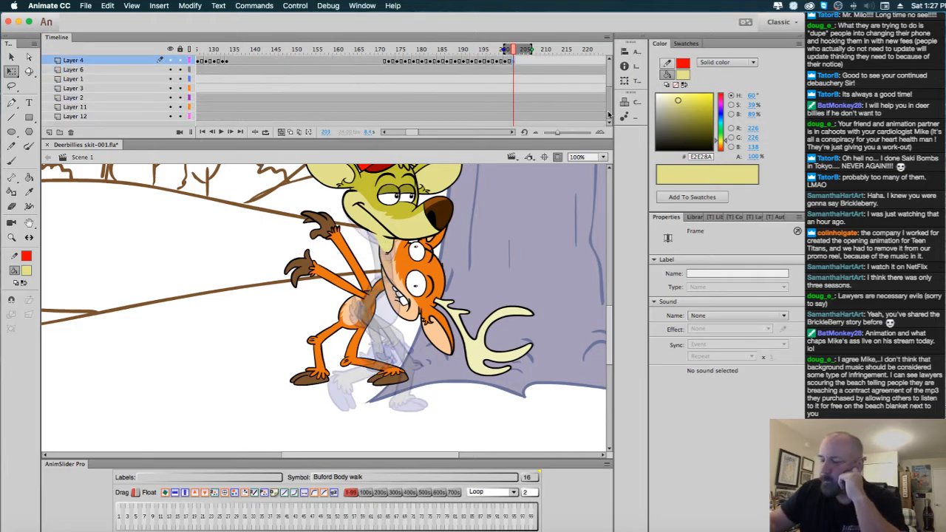
left_click_drag(173, 97, 182, 120)
scroll(612, 98, "up", 1)
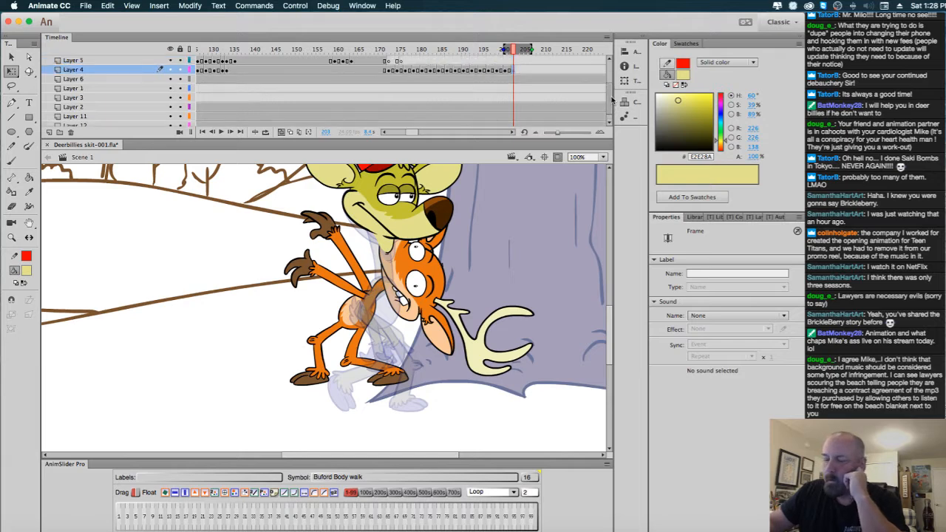
scroll(612, 99, "up", 2)
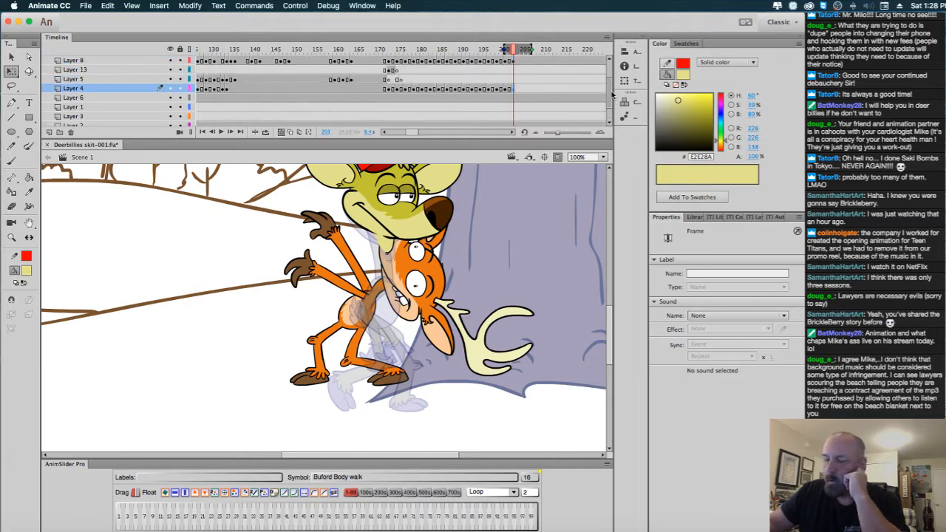
left_click(171, 98)
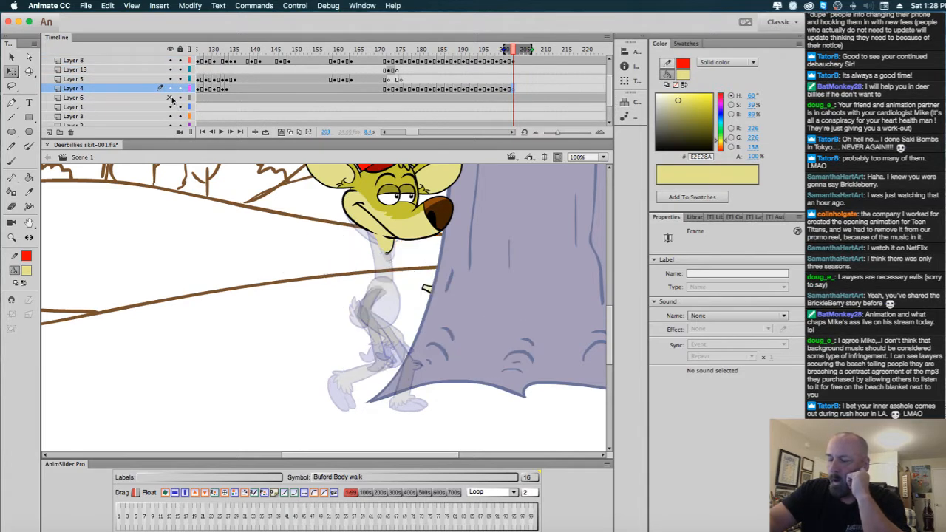
Show Layer 6 again and add a keyframe for the orange deer at frame 203 of that layer.
left_click(516, 90)
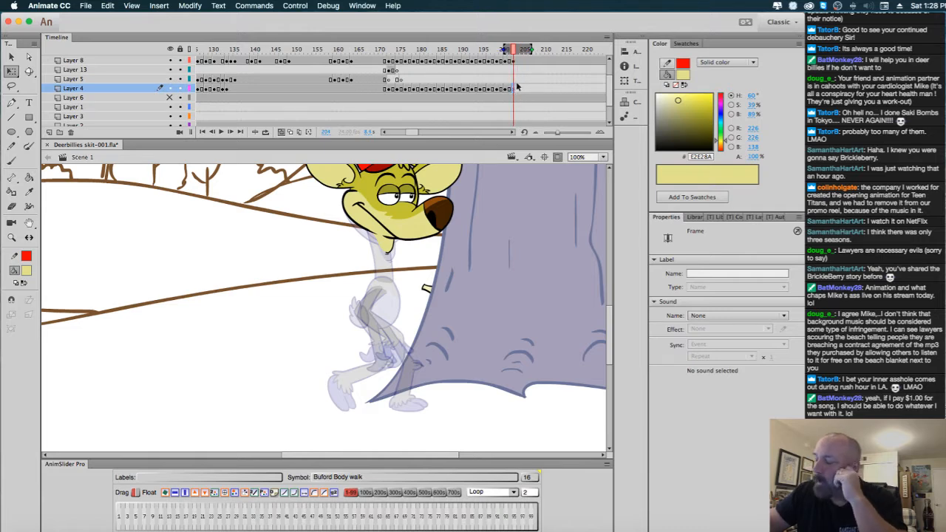
left_click(172, 97)
left_click(515, 99)
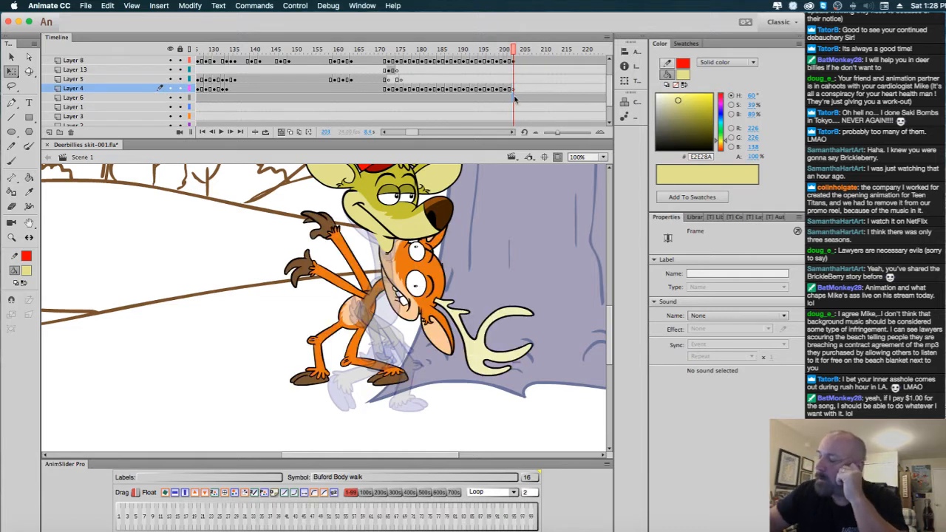
left_click(516, 99)
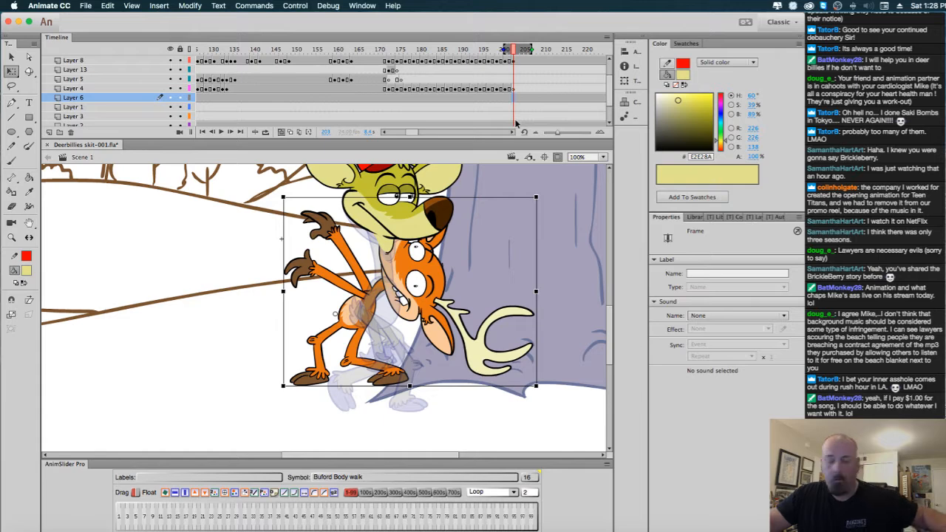
key("super+z")
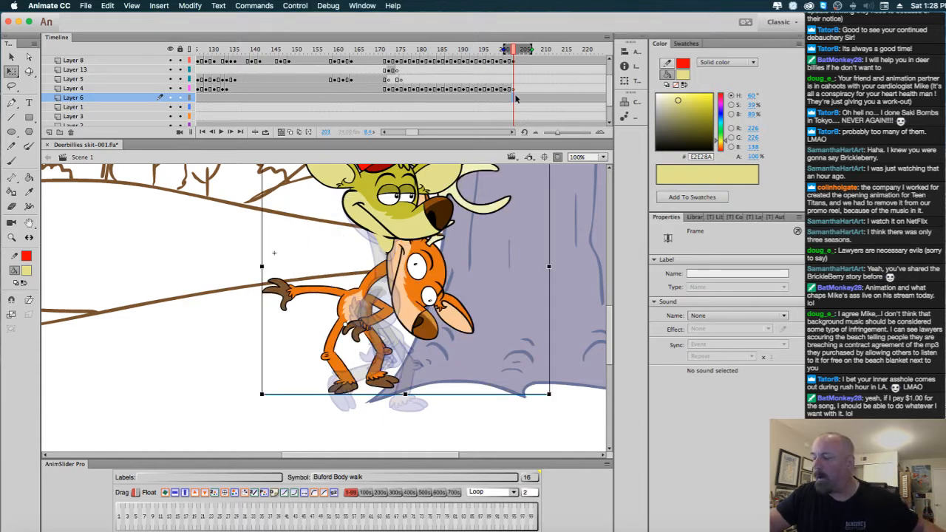
key("super+z")
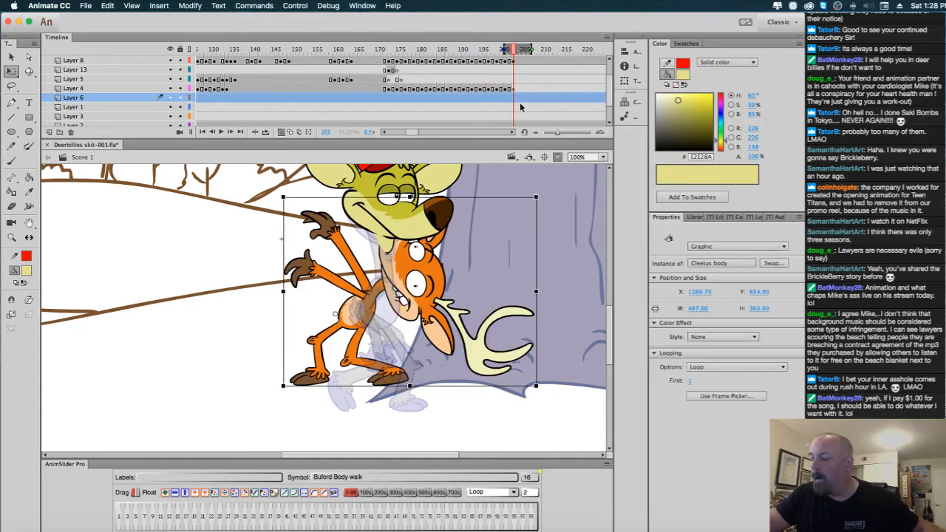
left_click(514, 98)
key("F6")
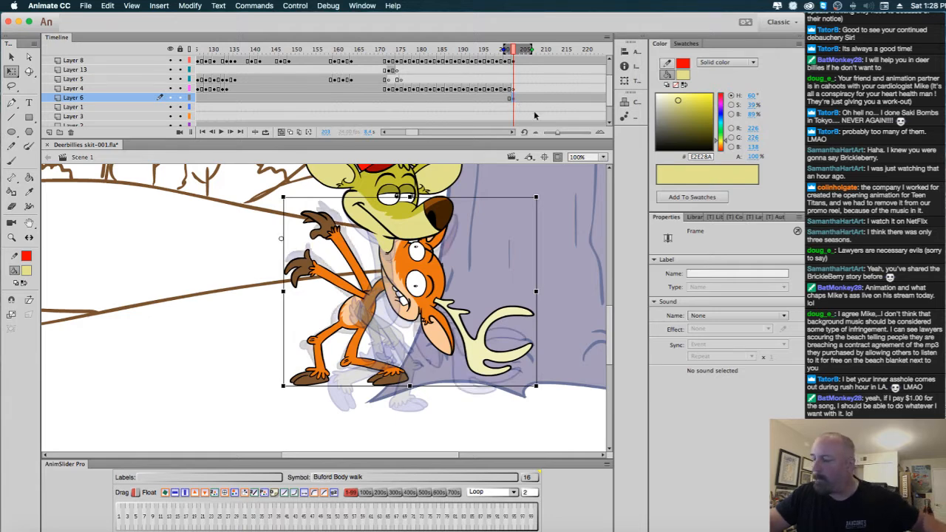
Break apart the orange deer at frame 203 of Layer 6 and delete its body, keeping only the head.
left_click(345, 257)
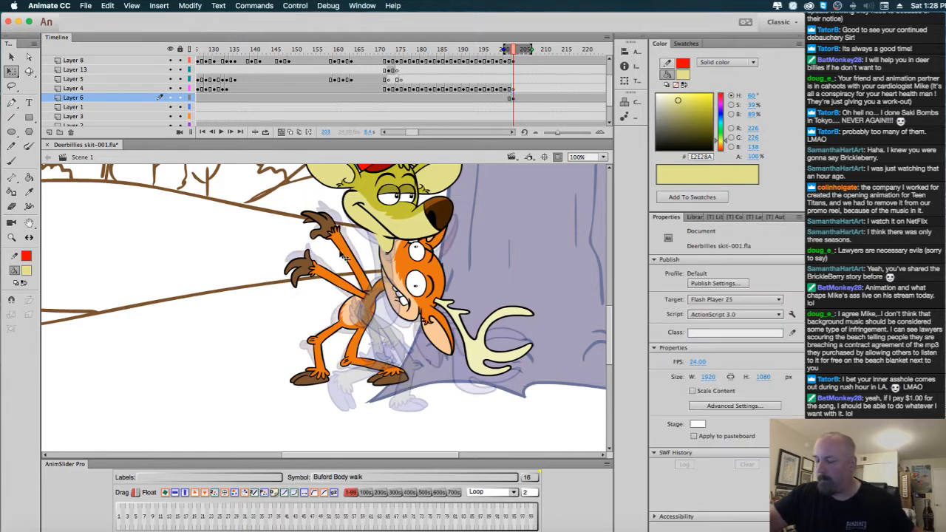
key("Delete")
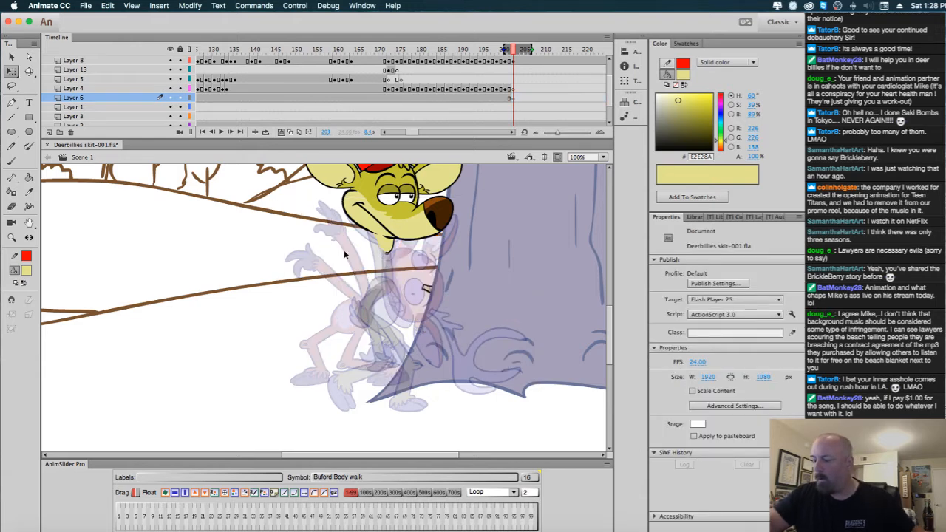
key("super+z")
left_click(515, 100)
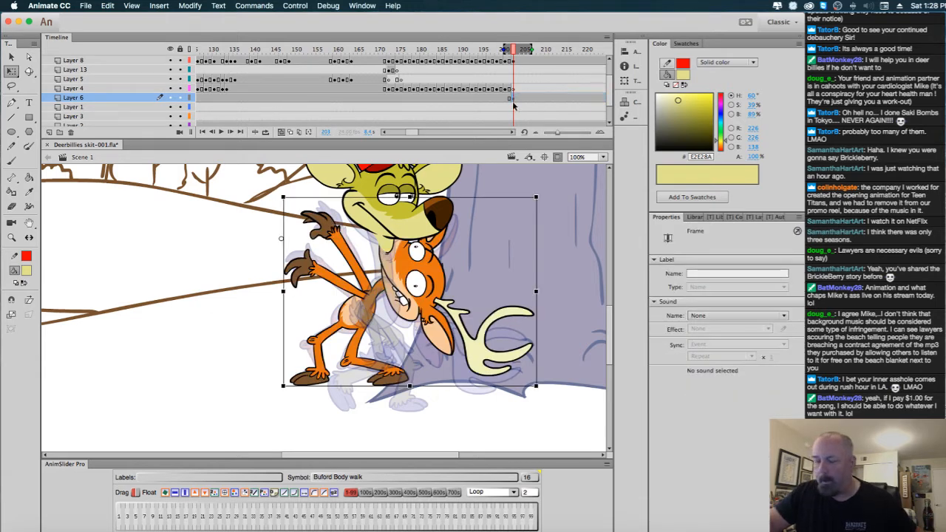
left_click(503, 120)
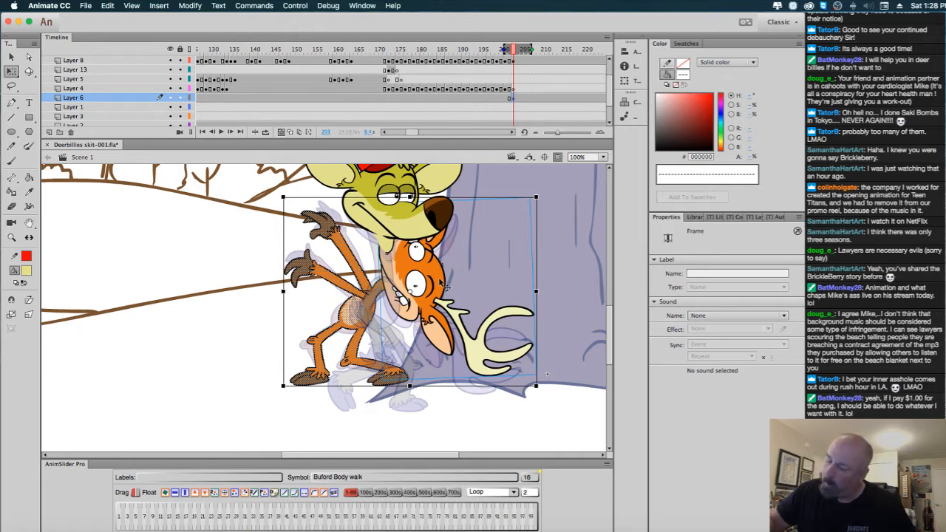
left_click(440, 276)
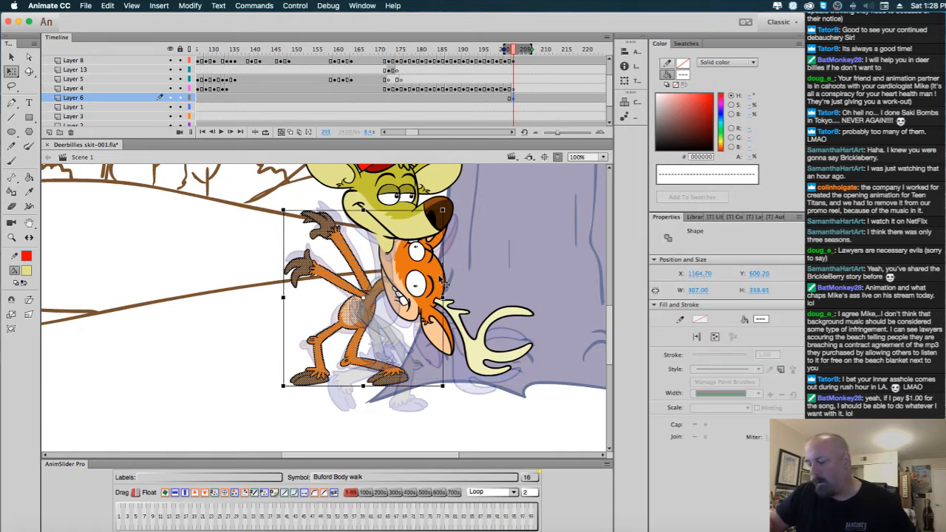
key("Delete")
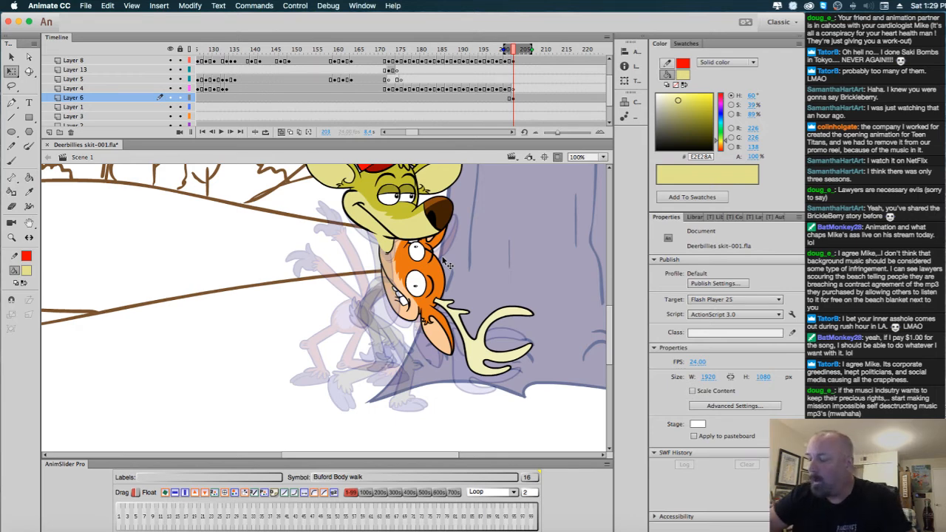
Brush a rough red oval for the green deer's torso below its head on Layer 4 at frame 203.
left_click(515, 89)
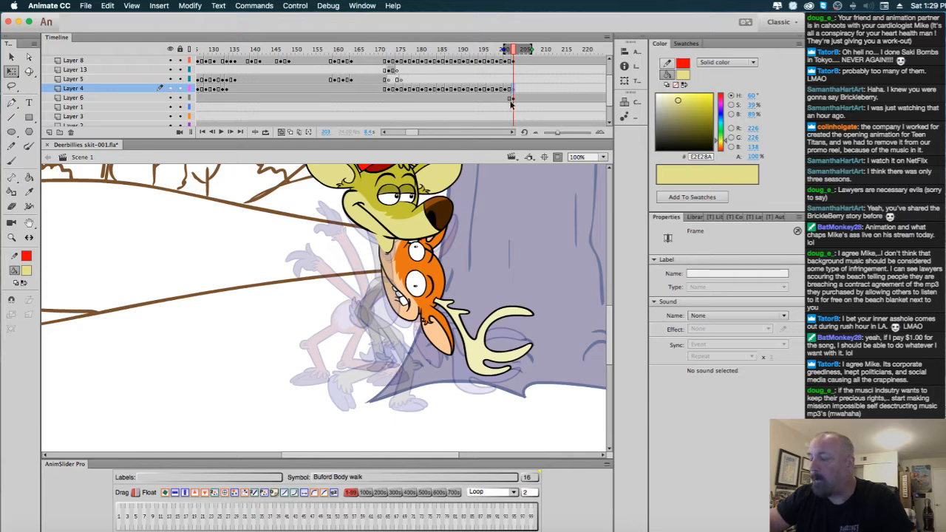
left_click(514, 99)
left_click(514, 89)
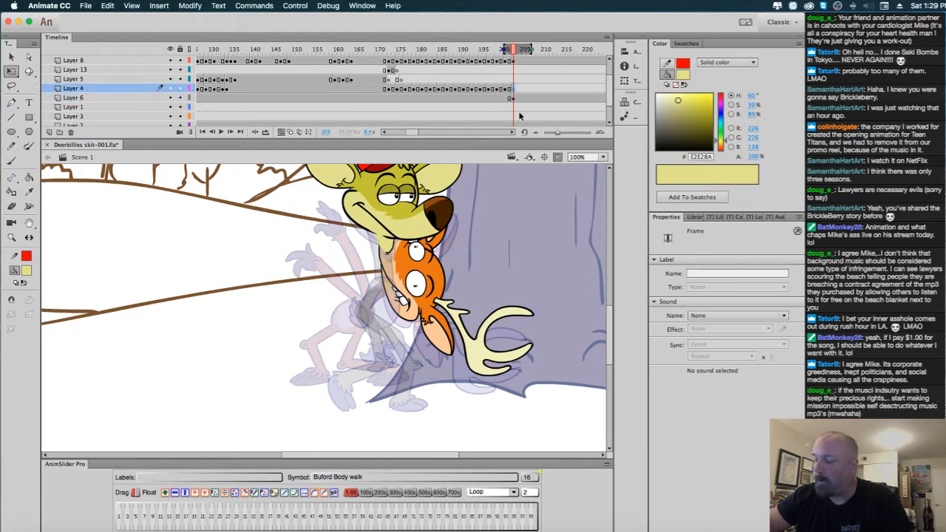
key("b")
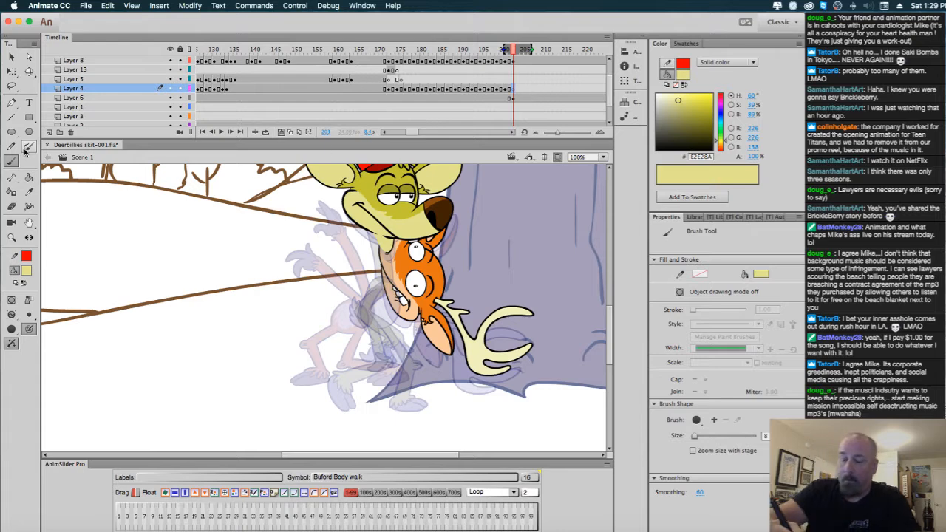
left_click(28, 271)
left_click(65, 347)
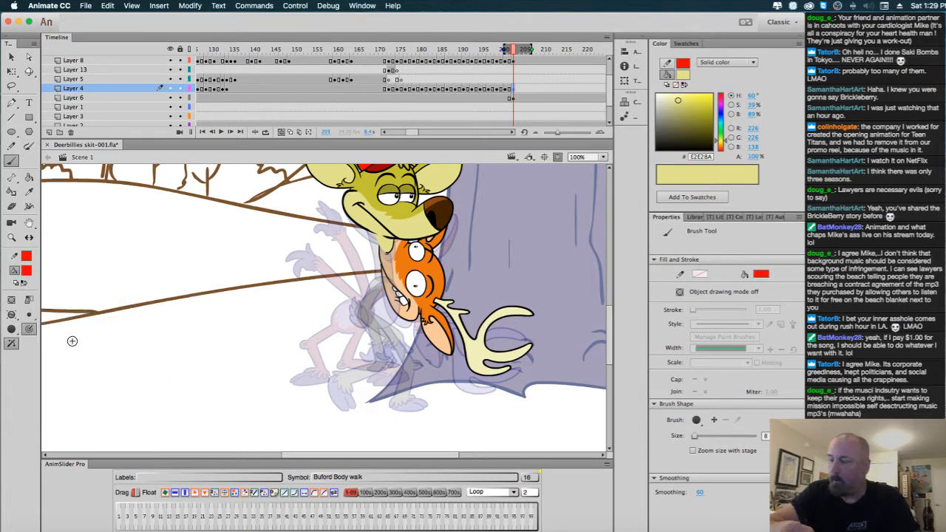
left_click(515, 94)
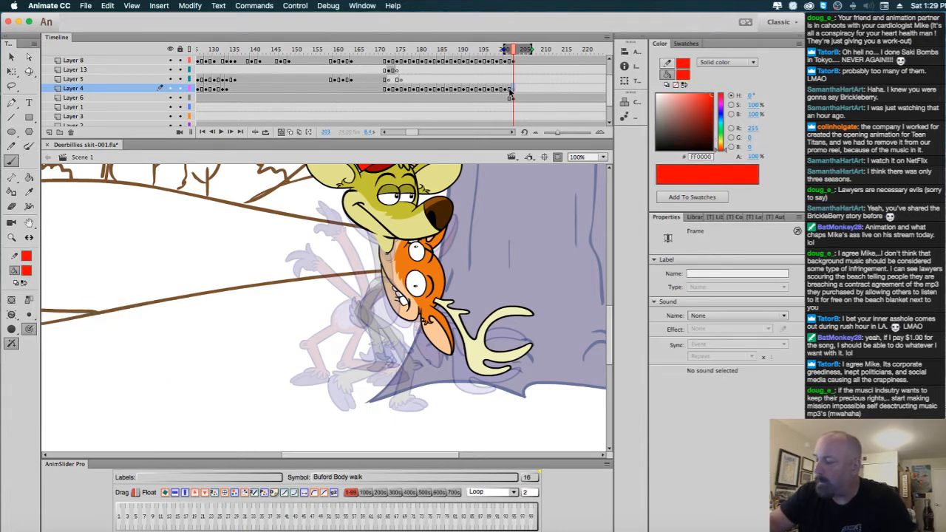
left_click(511, 94)
left_click(517, 97)
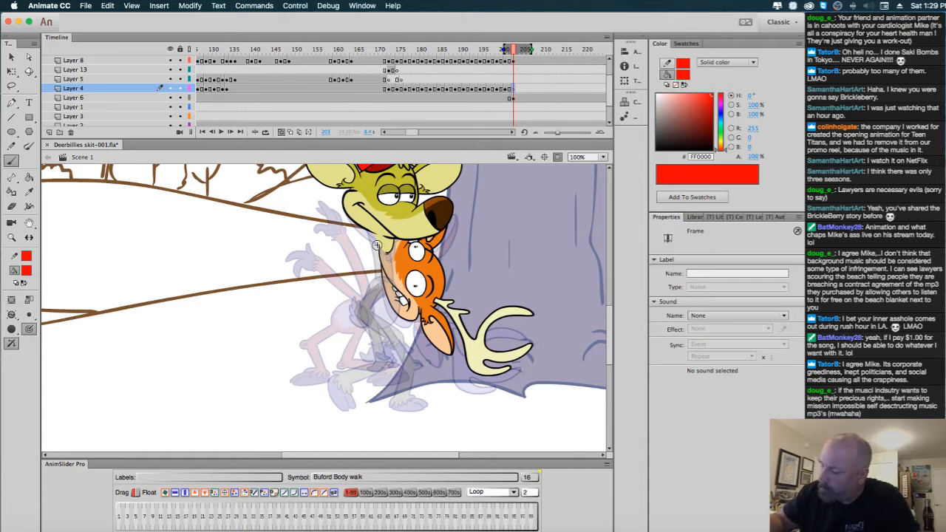
left_click_drag(378, 278, 371, 245)
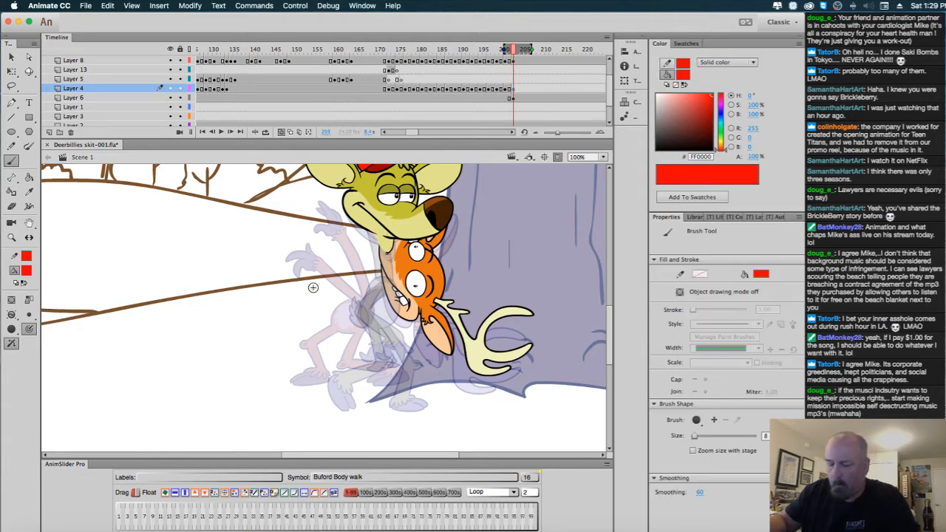
left_click(11, 314)
left_click(61, 317)
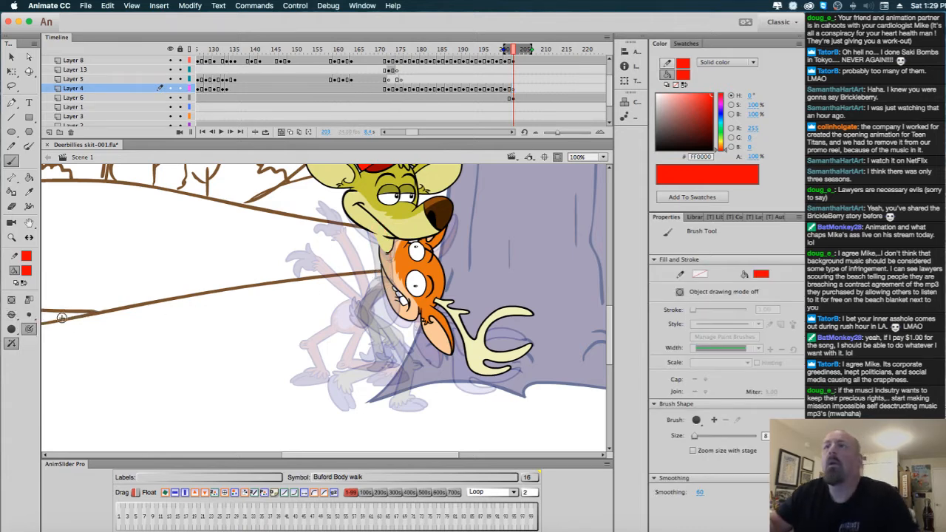
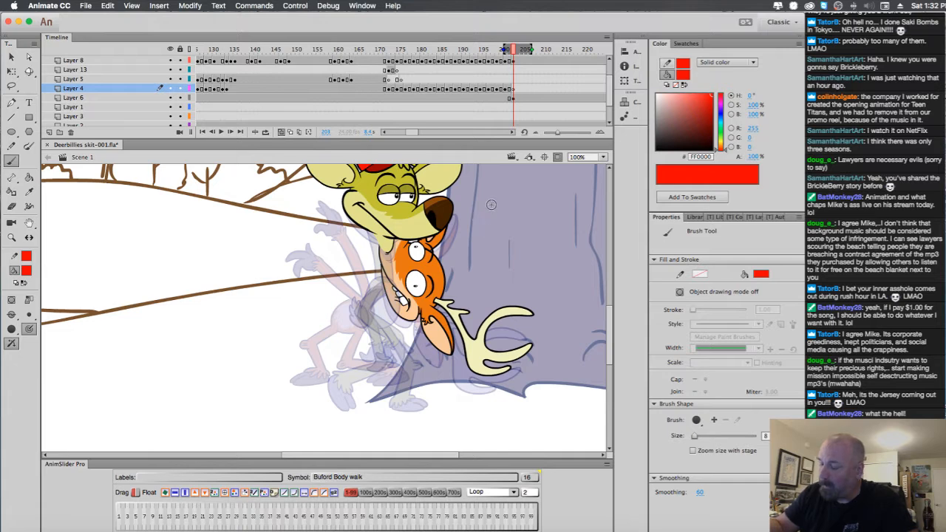
mouse_move(380, 280)
left_mouse_down()
mouse_move(360, 309)
mouse_move(386, 311)
left_mouse_up()
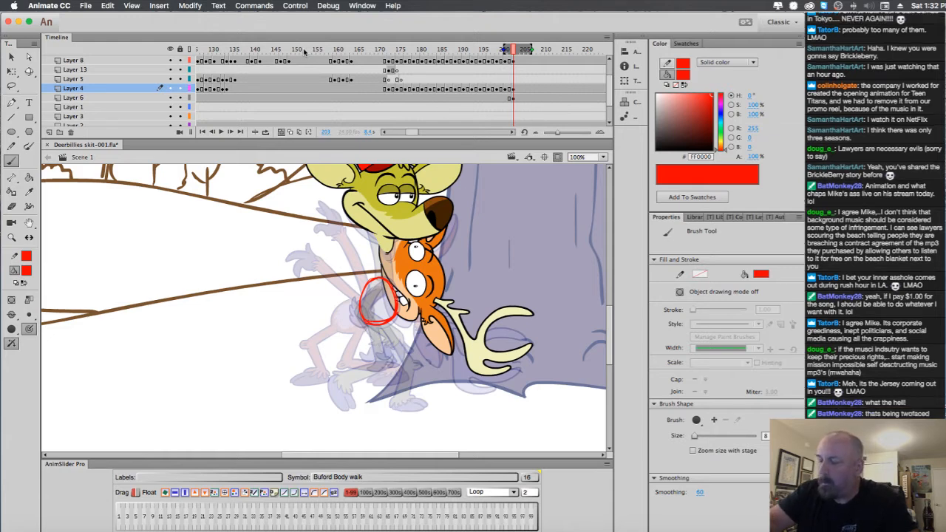
Add a Layer 8 keyframe at frame 109, and at frame 107 break apart the standing green deer and copy its body artwork.
left_click_drag(294, 49, 255, 56)
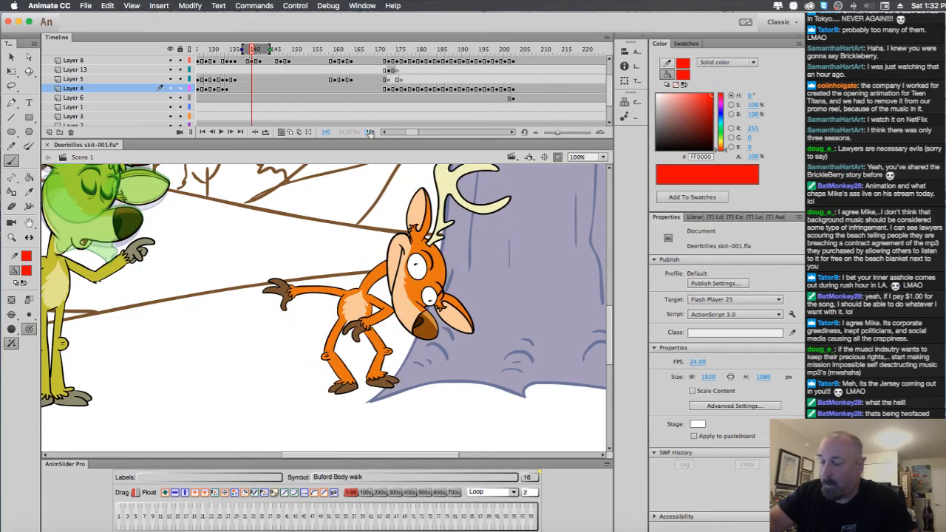
scroll(383, 100, "left", 6)
left_click_drag(363, 53, 358, 55)
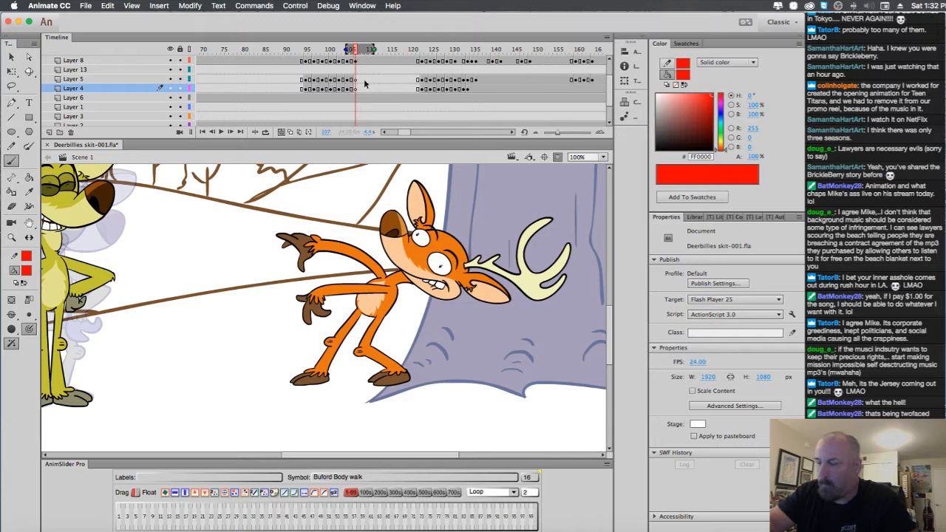
left_click(359, 62)
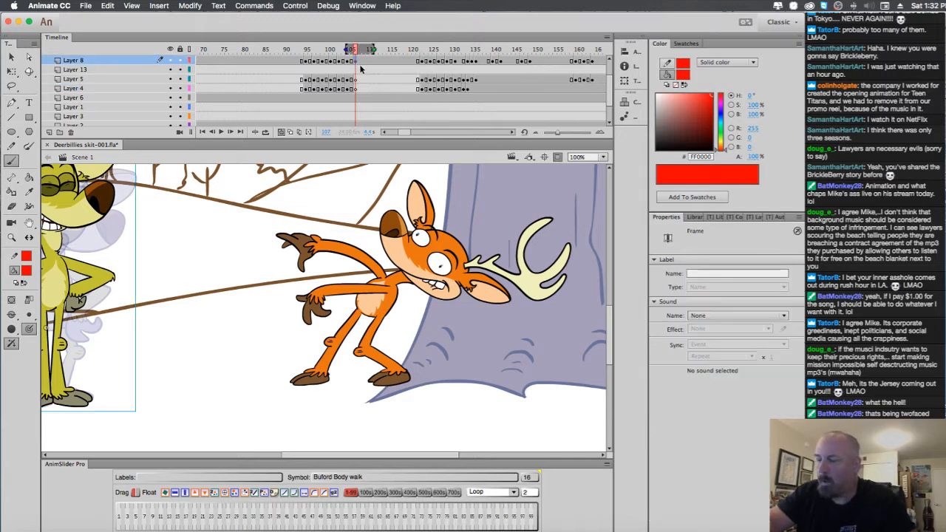
left_click(364, 62)
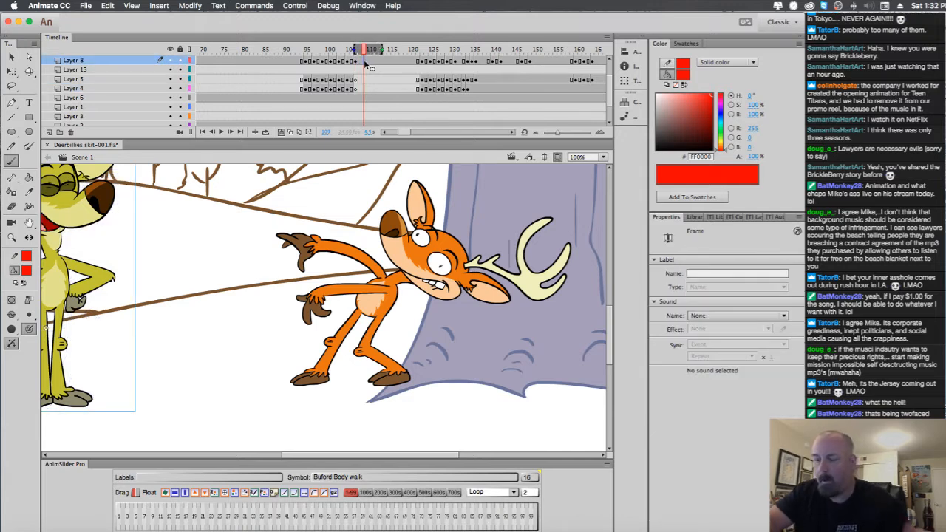
left_click(358, 63)
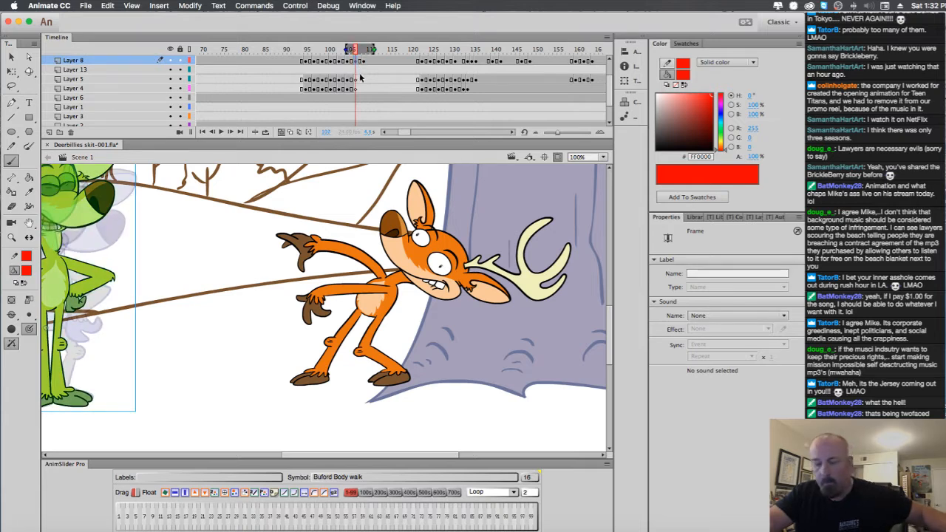
key("super+b")
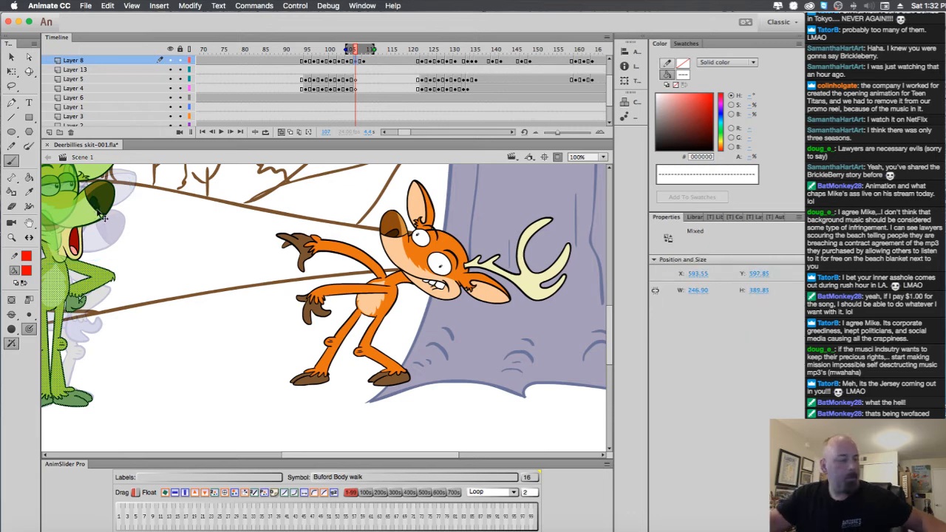
Paste the standing body in place on Layer 4 at frame 203 and move it under the green deer's head, at about X 1240, Y 608.
left_click_drag(399, 133, 414, 134)
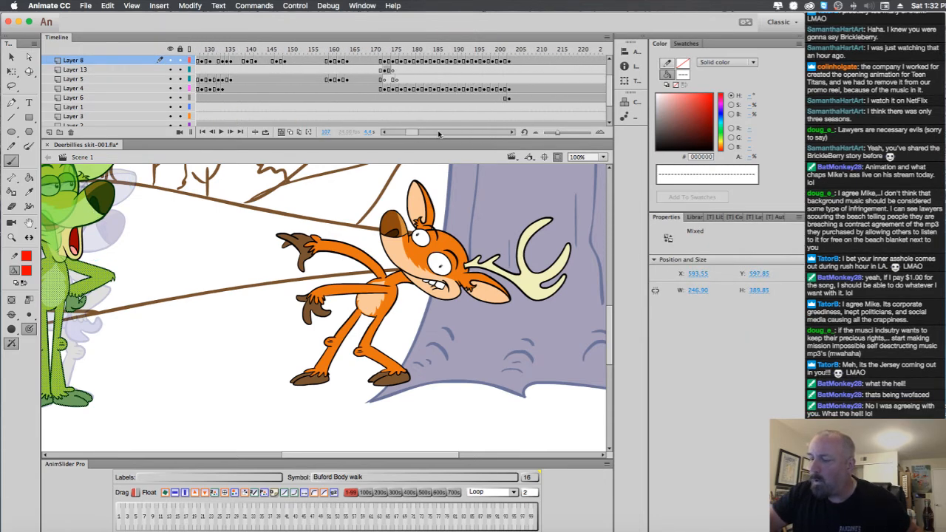
left_click(509, 90)
left_click(510, 90)
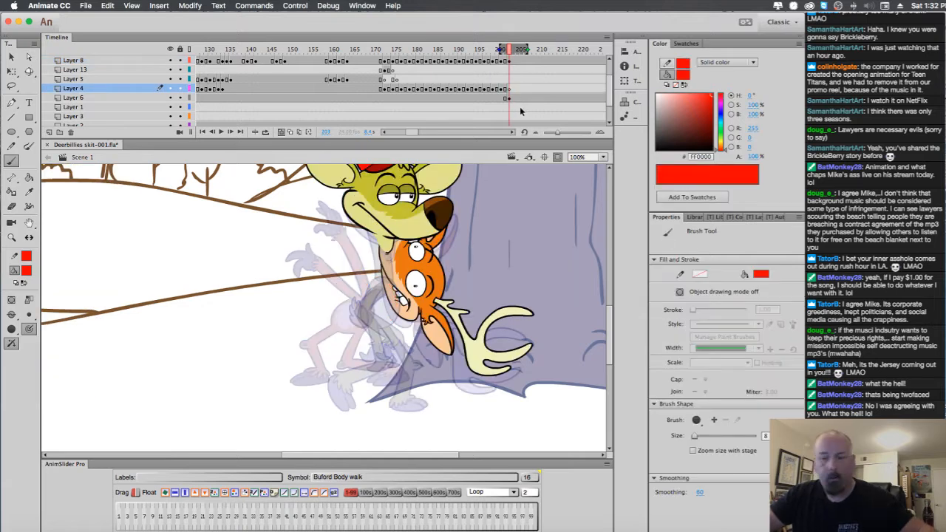
key("super+shift+v")
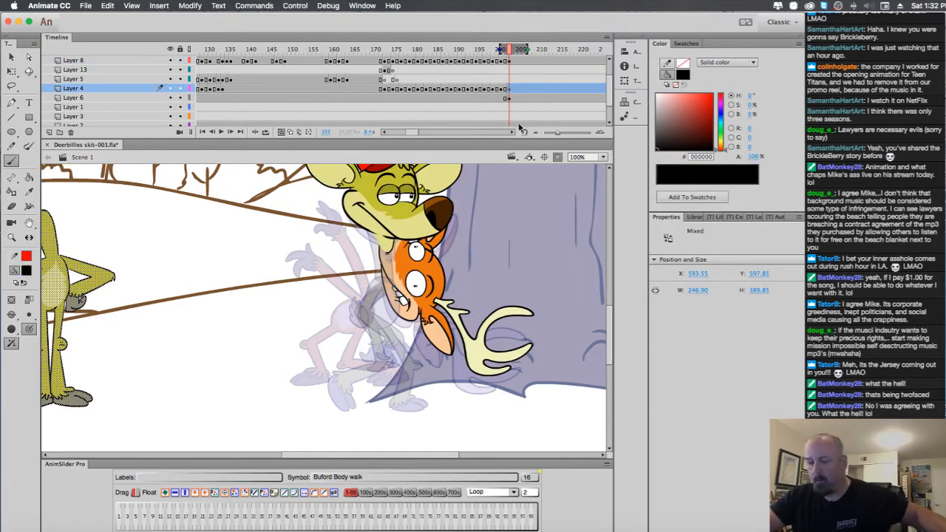
left_click(15, 76)
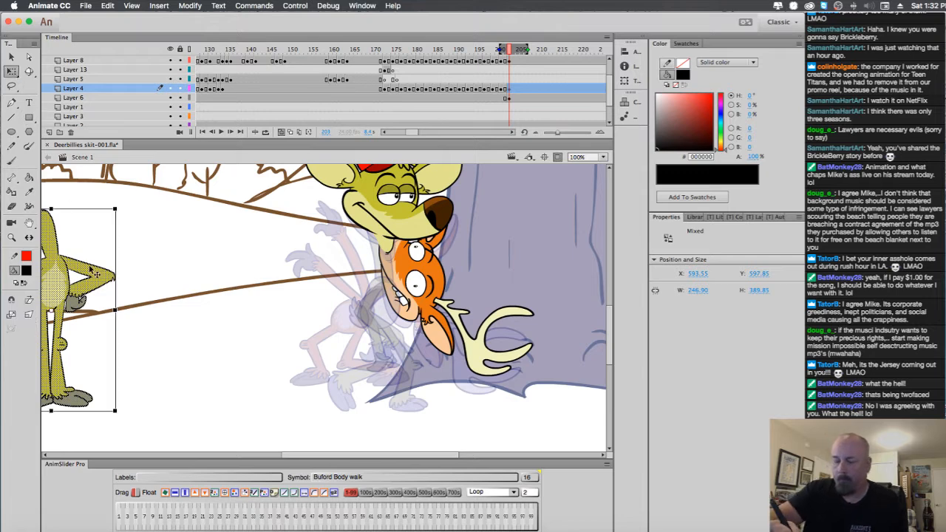
left_click_drag(92, 268, 426, 274)
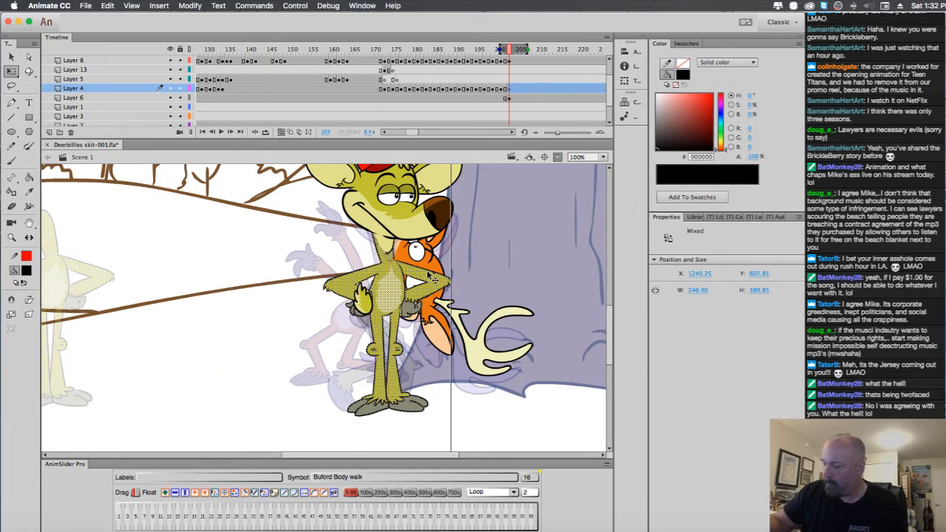
left_click(507, 222)
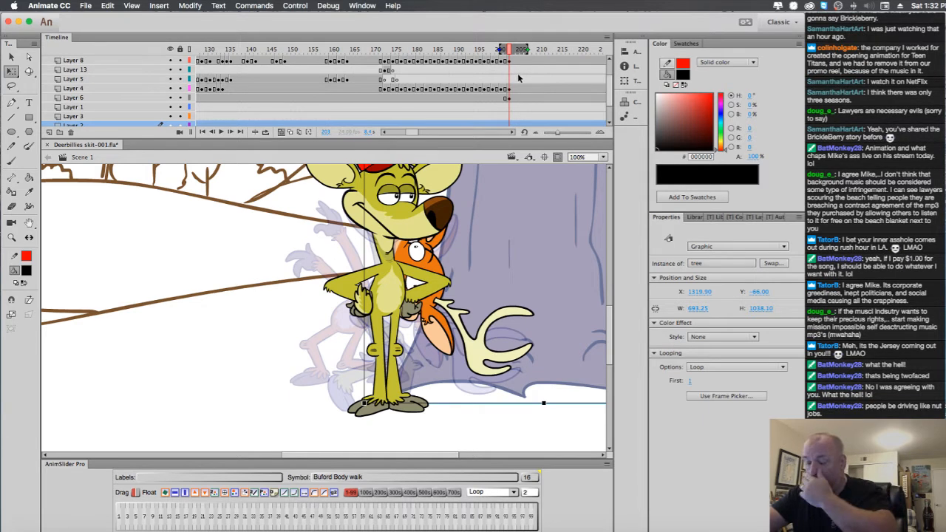
left_click(397, 283)
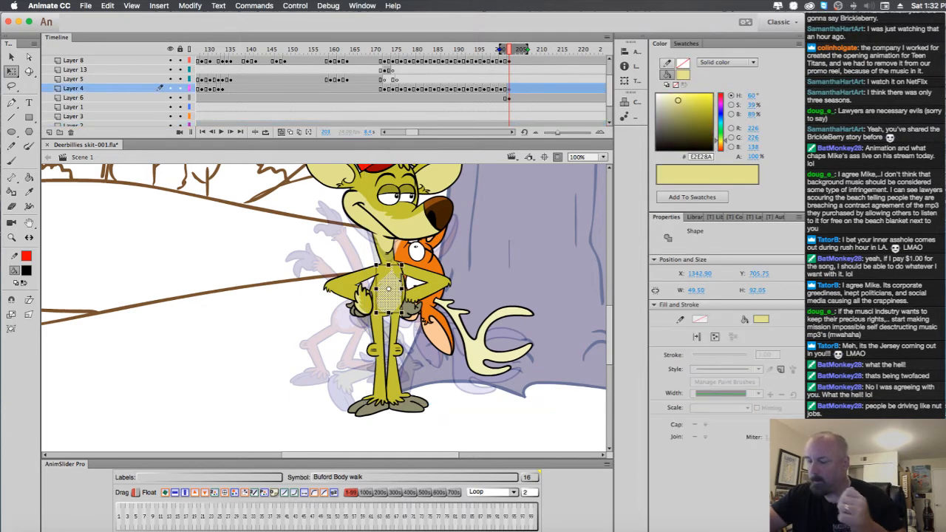
Look through the library for the existing Buford body symbols while the standing body on Layer 4 stays selected.
left_click(508, 89)
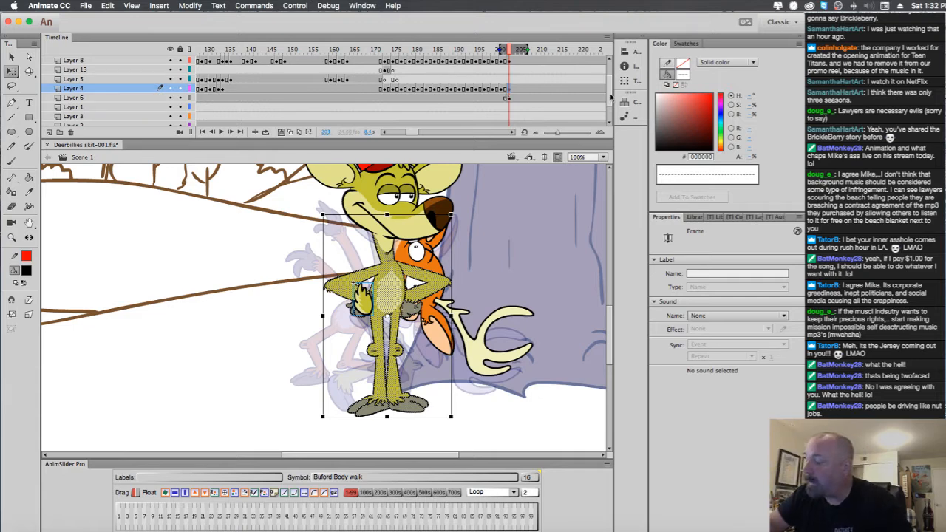
left_click_drag(610, 319, 482, 281)
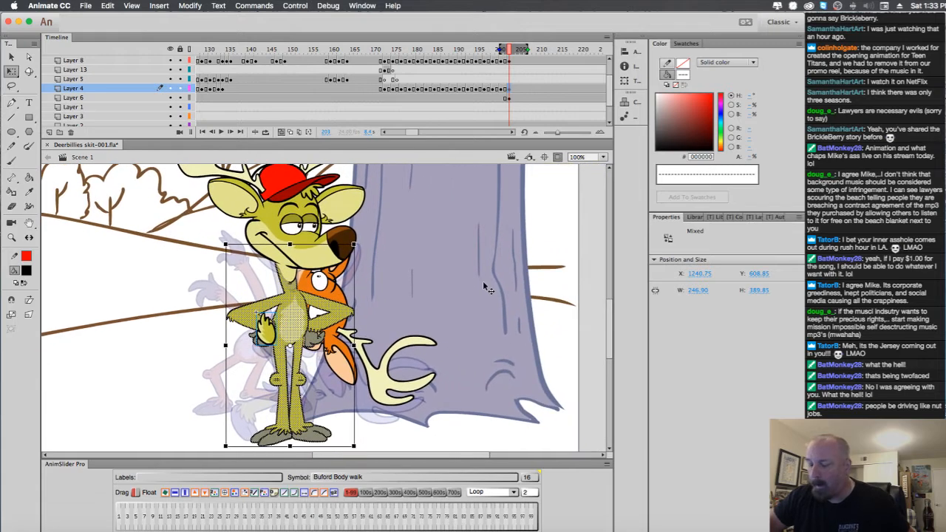
left_click(510, 91)
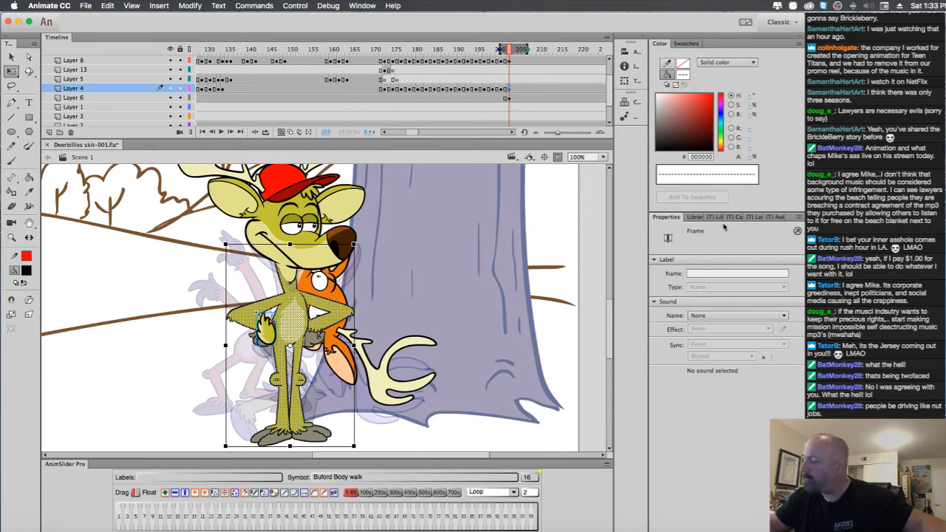
left_click(695, 217)
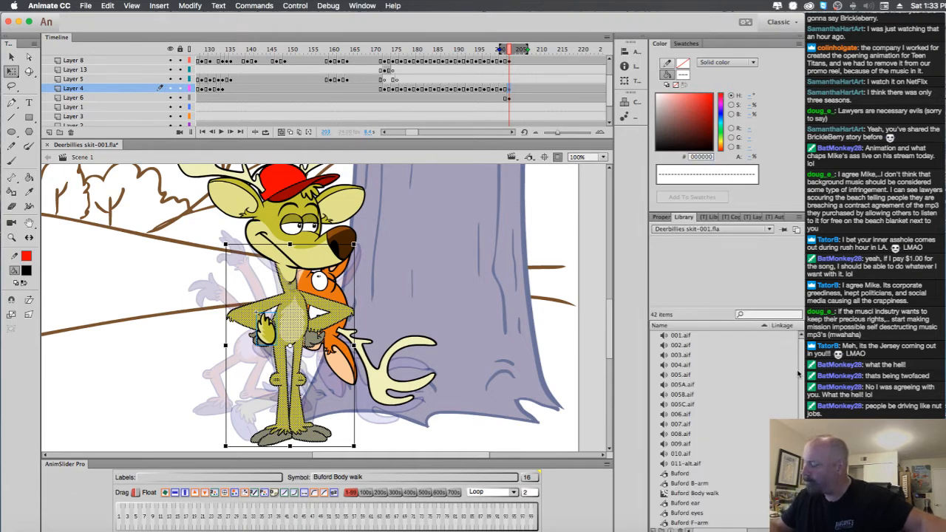
scroll(798, 374, "down", 5)
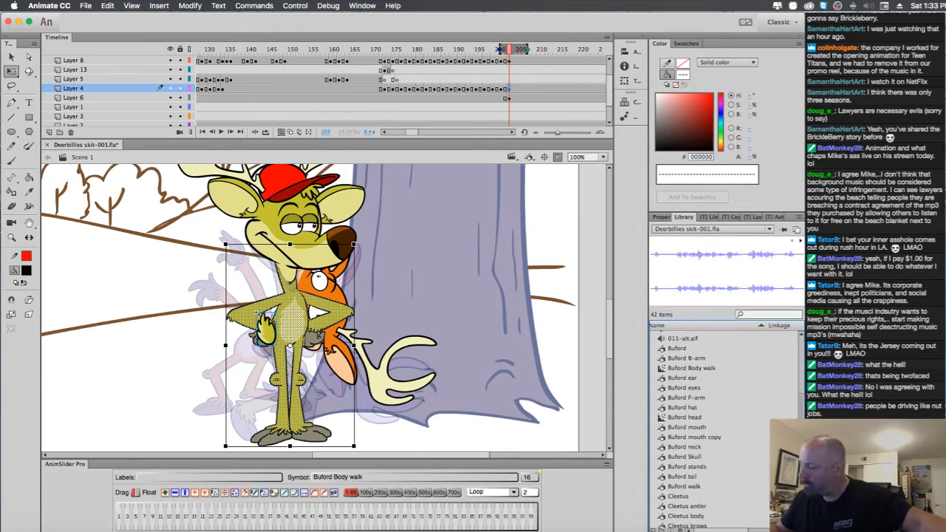
scroll(728, 428, "down", 1)
scroll(728, 429, "up", 3)
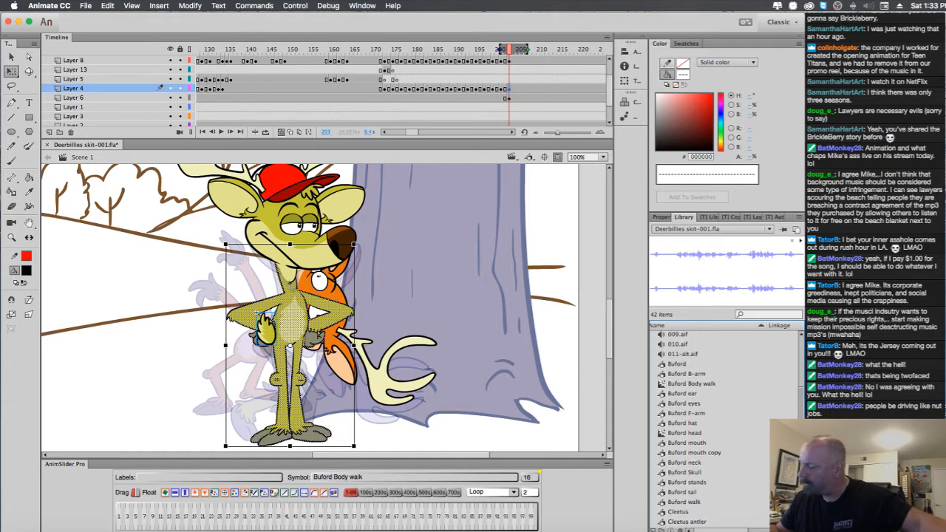
scroll(728, 428, "down", 5)
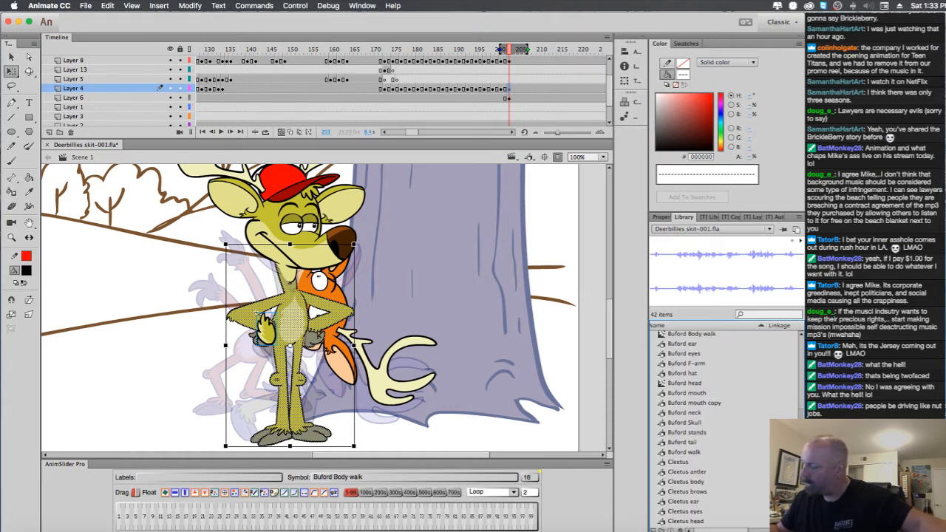
scroll(728, 429, "down", 2)
scroll(689, 334, "up", 3)
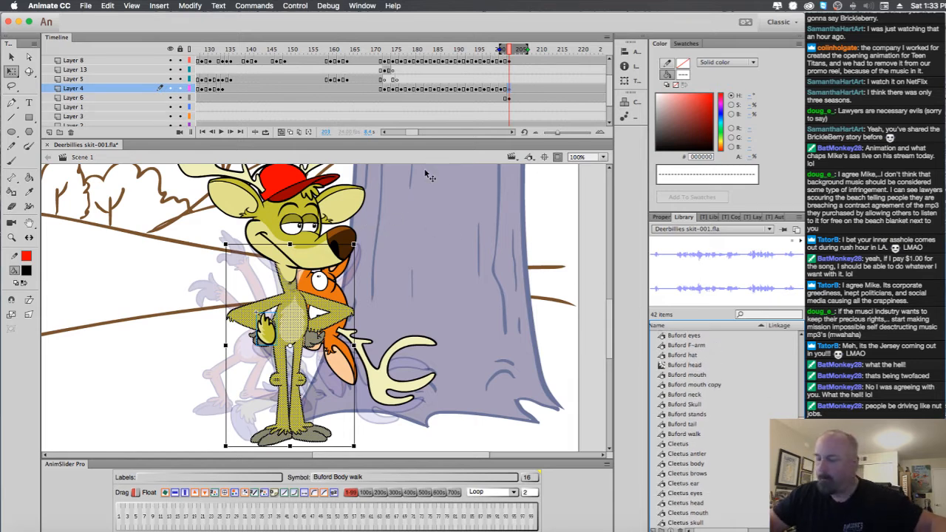
Convert the standing body artwork on Layer 4 at frame 203 into a graphic symbol named Buford Body.
left_click(508, 62)
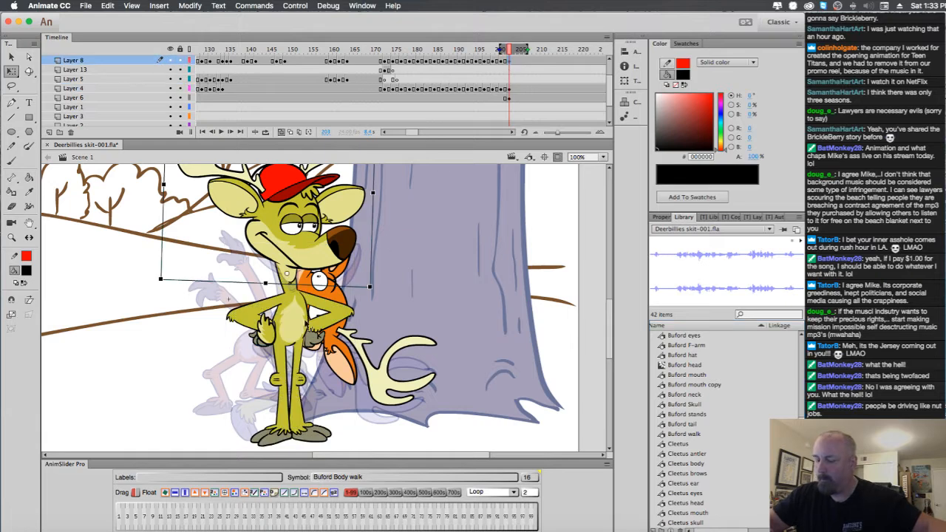
left_click(509, 90)
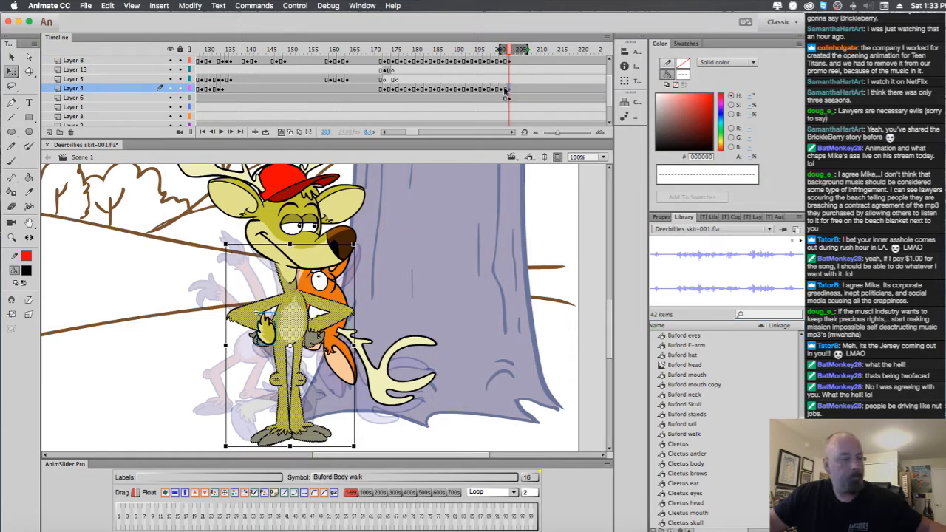
key("F8")
type("Bu")
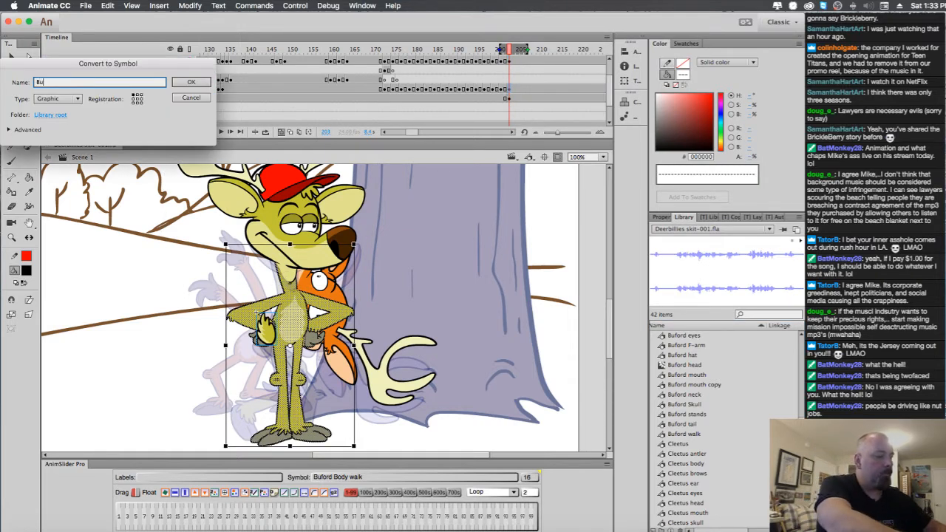
type("ford Bo")
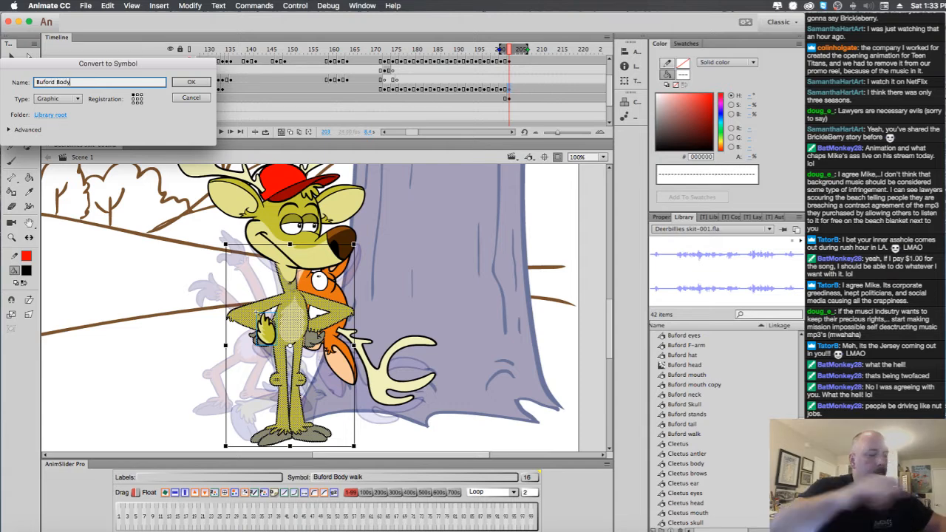
type("dy")
left_click(190, 82)
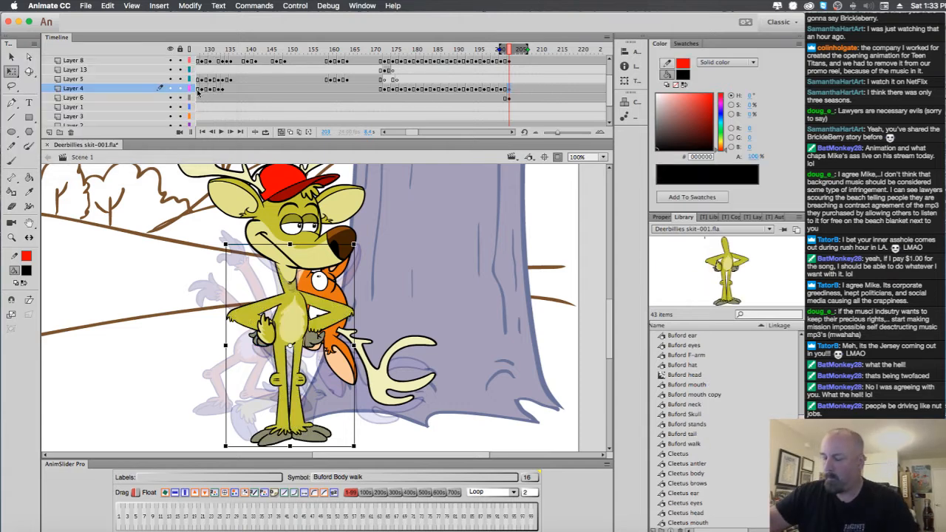
Inside the Buford Body symbol, cut the body artwork and paste it in place on a new layer above the hand, and return to Scene 1.
double_click(344, 313)
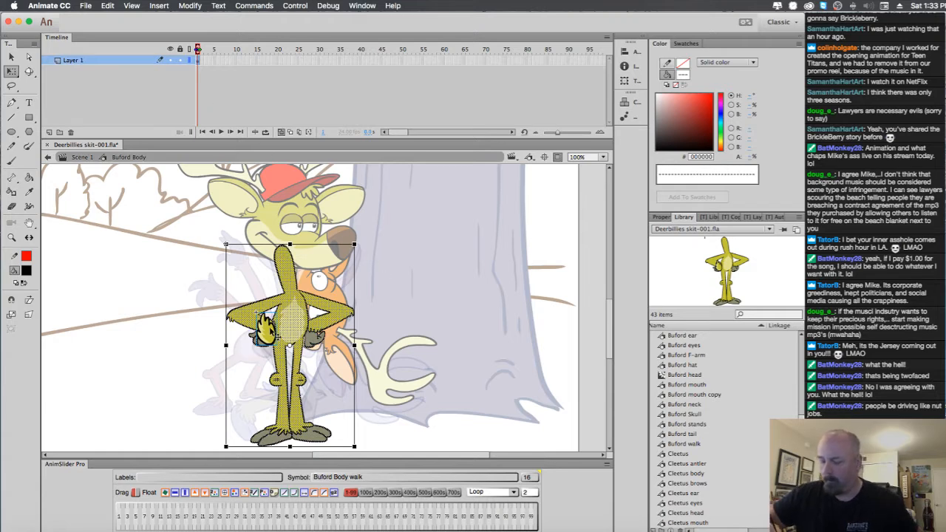
key("ctrl+x")
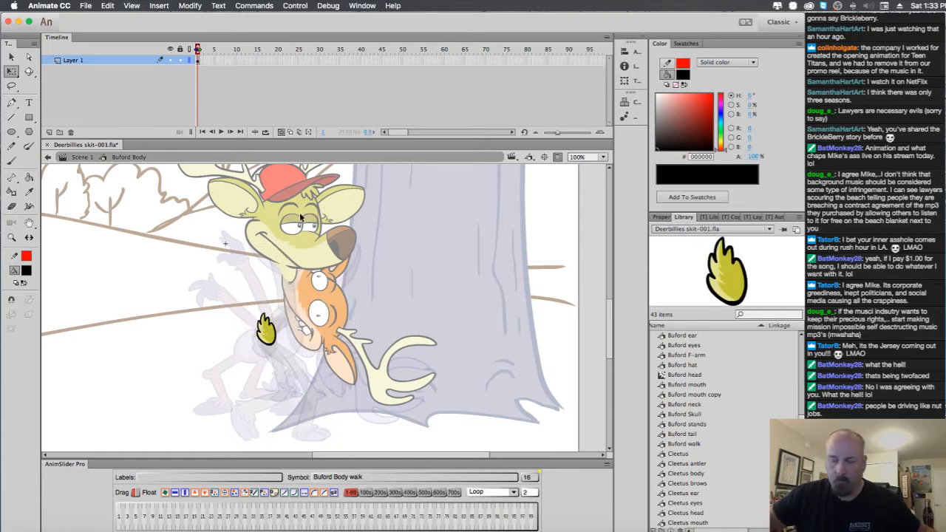
left_click(49, 132)
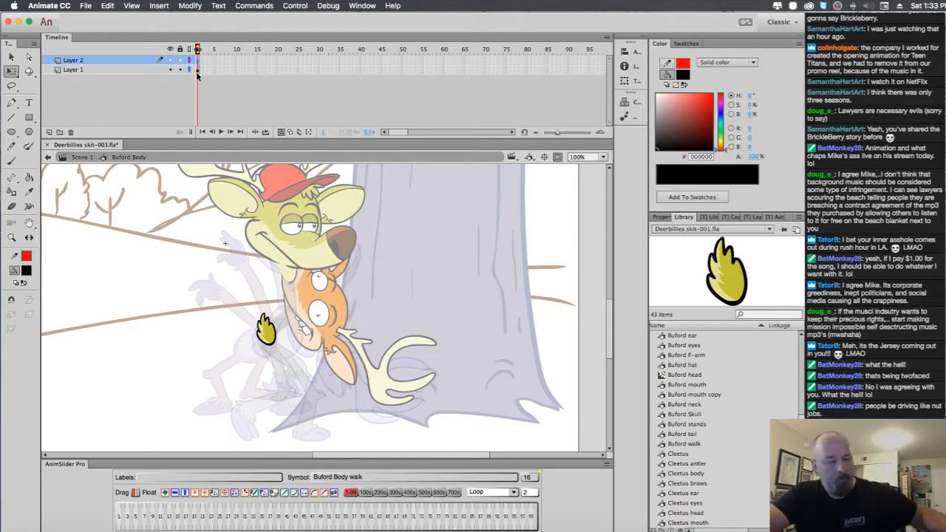
key("ctrl+shift+v")
left_click(163, 224)
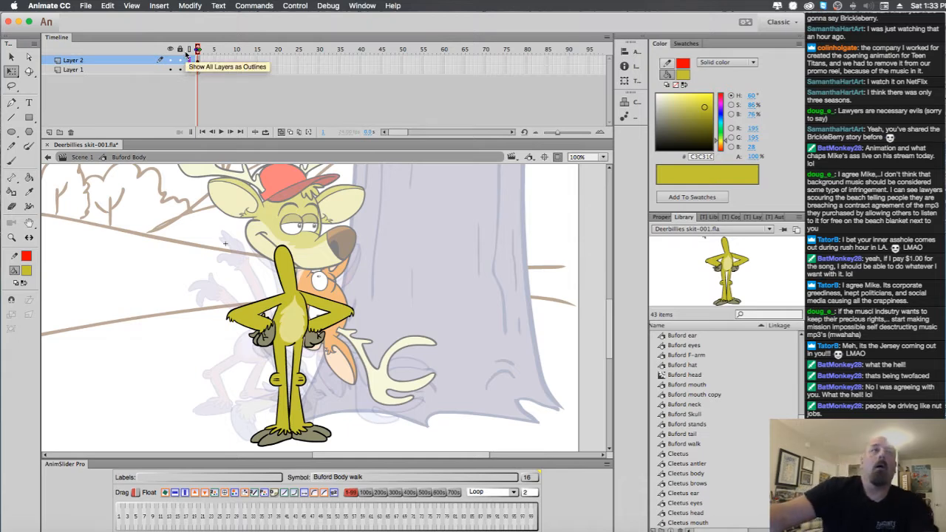
left_click(561, 403)
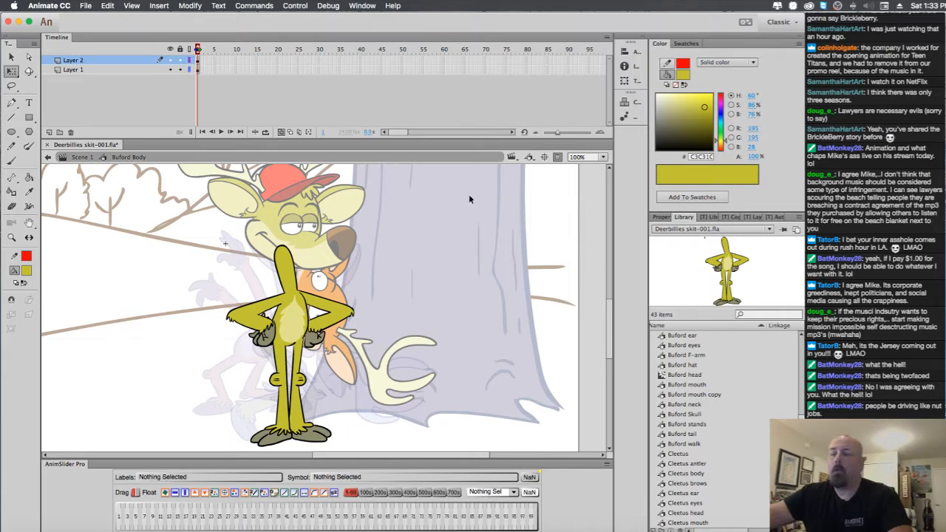
left_click(210, 71)
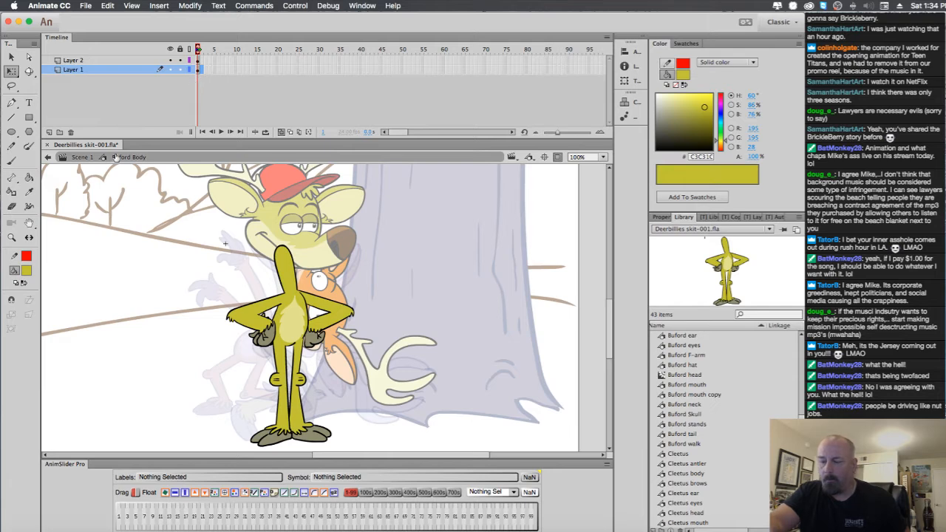
left_click(87, 158)
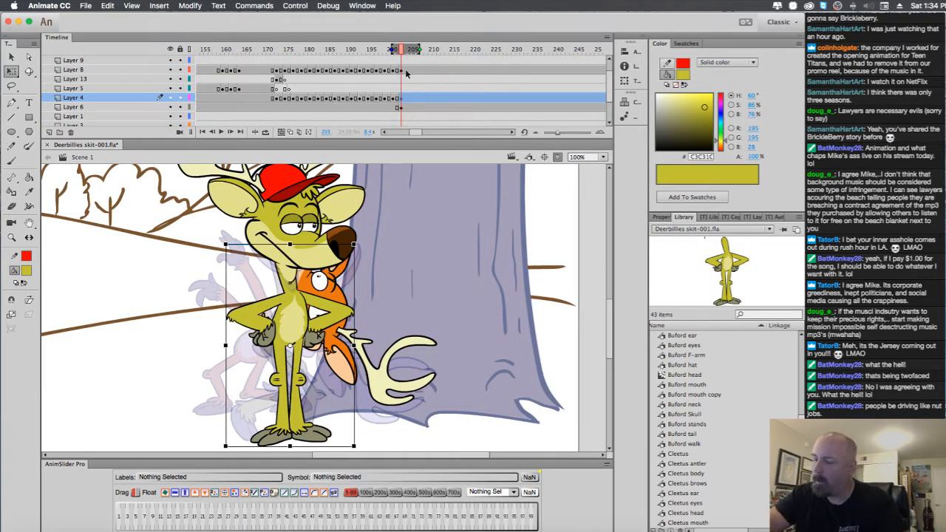
Turn off onion skinning and review the deer's walk poses from frame 198 back to frame 193.
left_click_drag(403, 53, 380, 79)
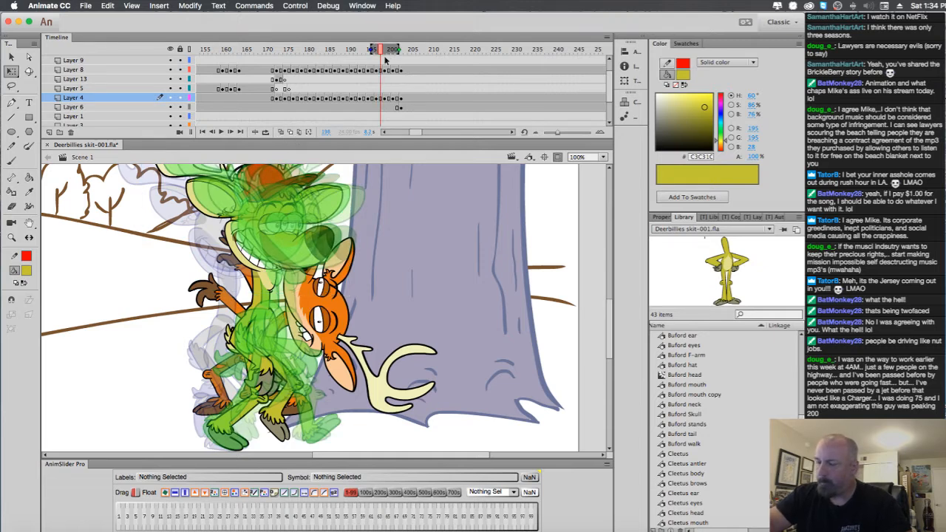
left_click(290, 132)
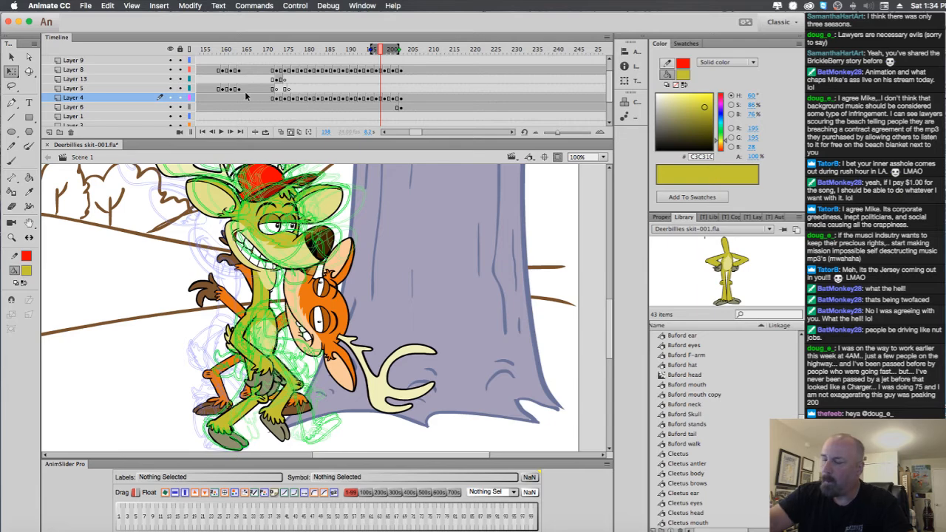
left_click(291, 133)
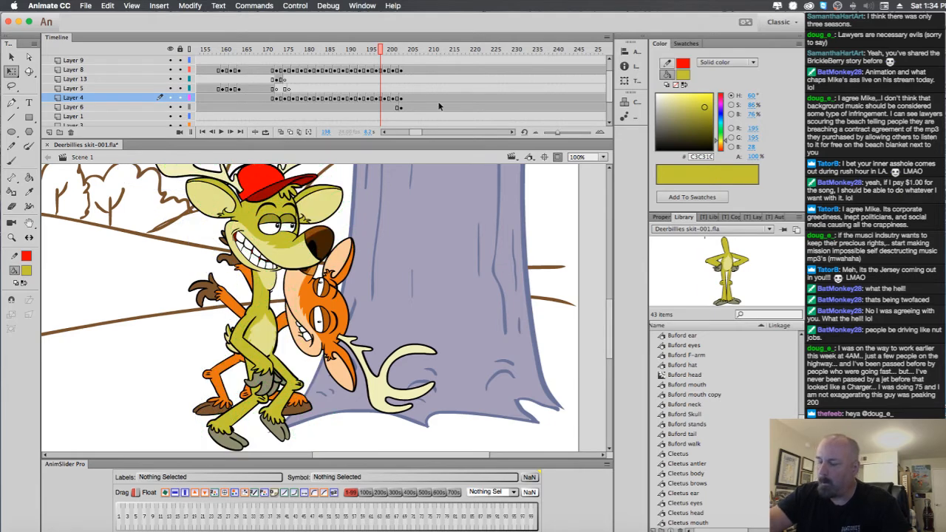
left_click(372, 53)
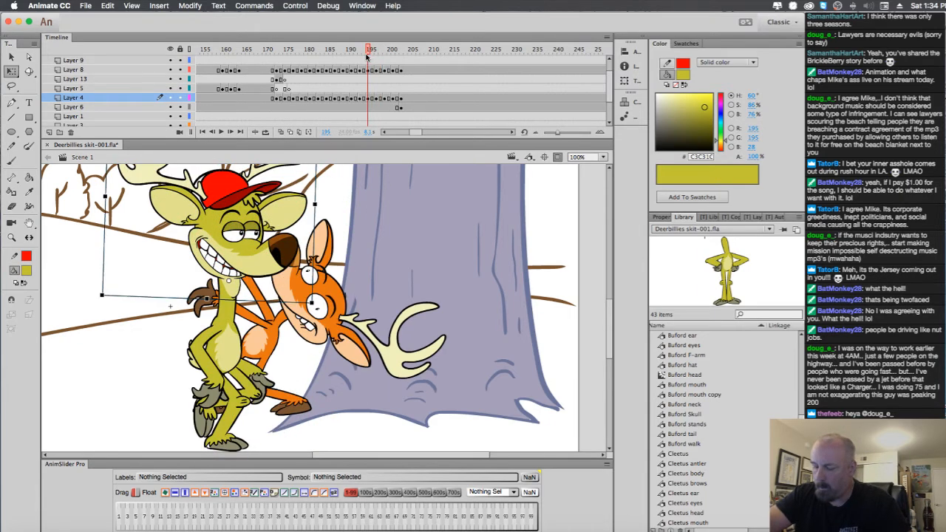
left_click(361, 55)
left_click_drag(362, 58, 362, 59)
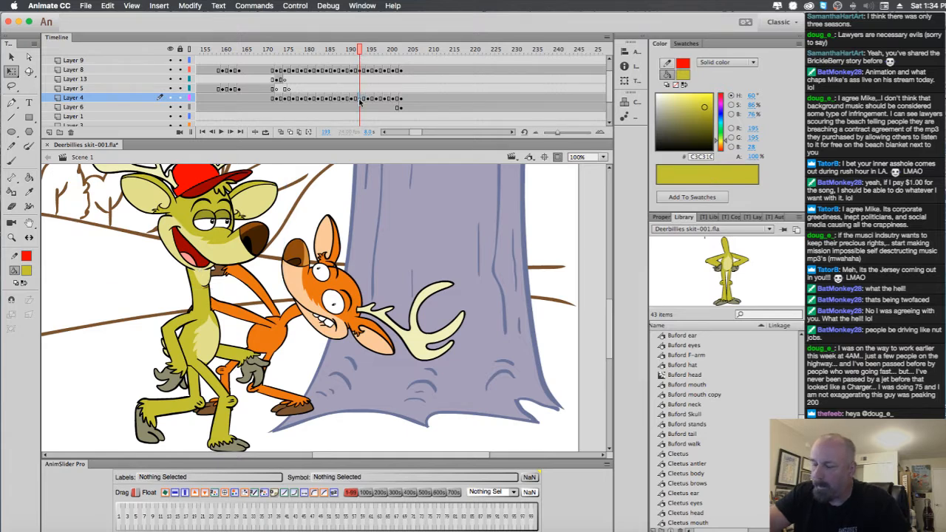
left_click(361, 99)
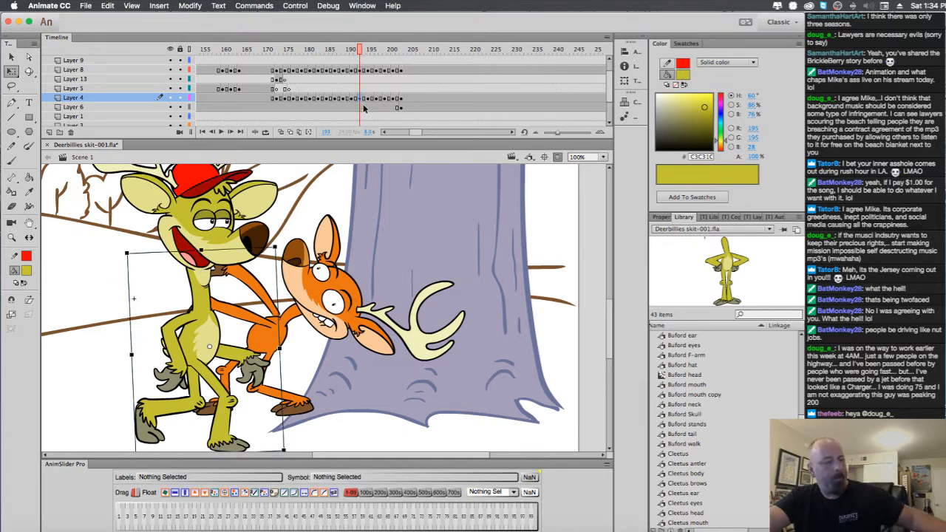
key("ctrl+shift+v")
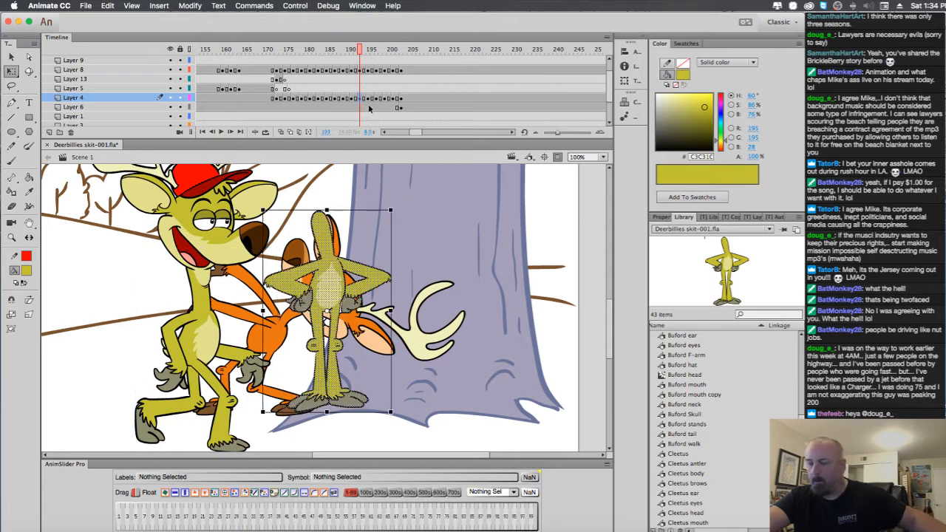
key("Delete")
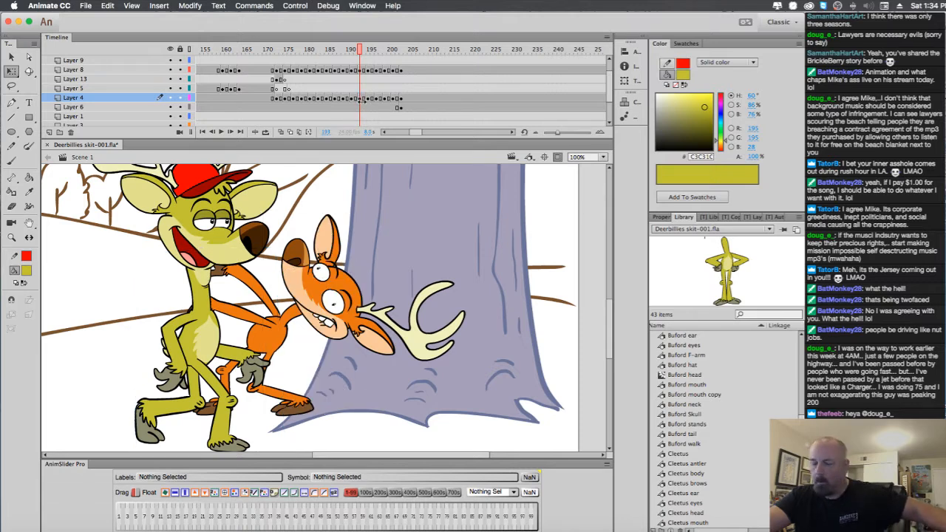
Break apart the green deer's walk bodies on Layer 4 at frames 193, 195, 197, 199 and 201.
left_click(361, 100)
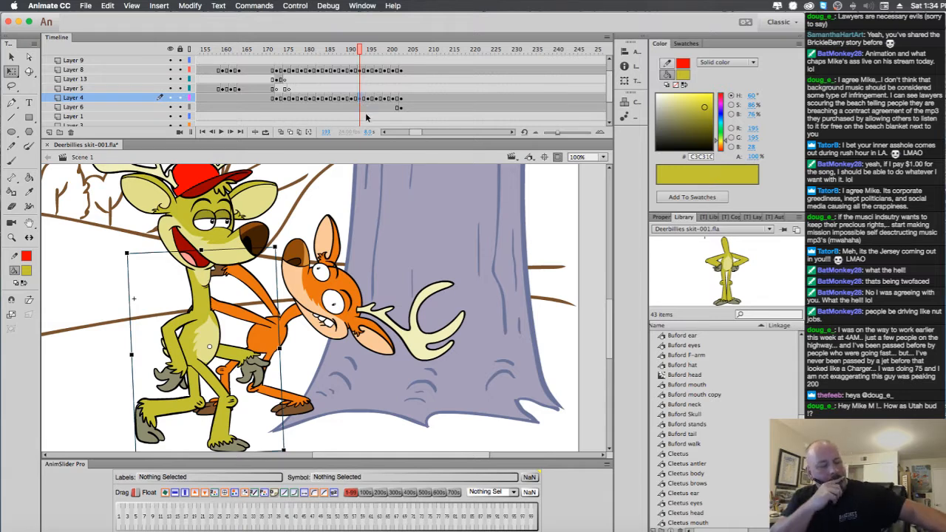
key("super+b")
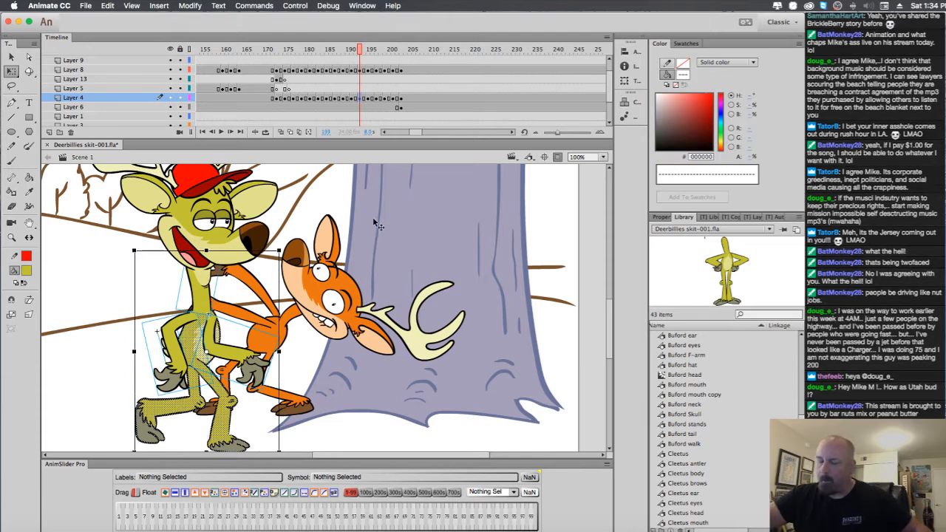
left_click(368, 99)
key("super+b")
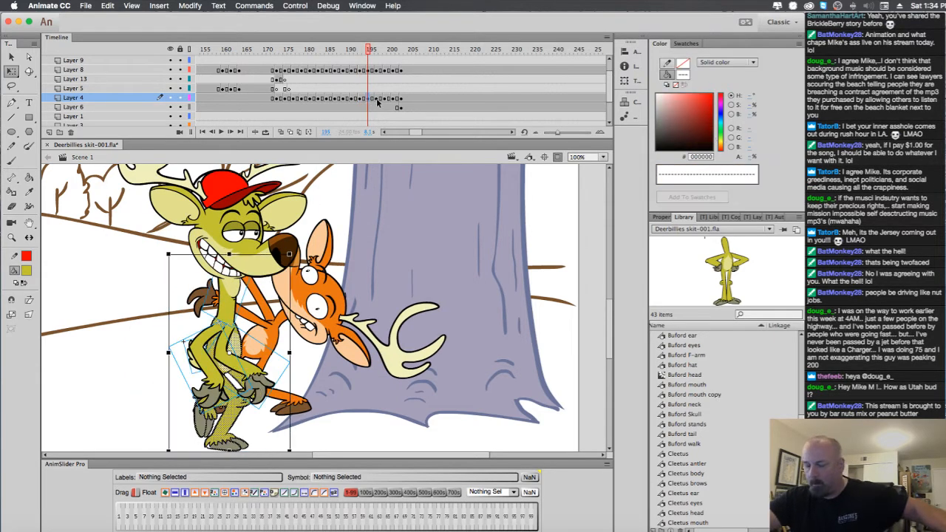
left_click(378, 99)
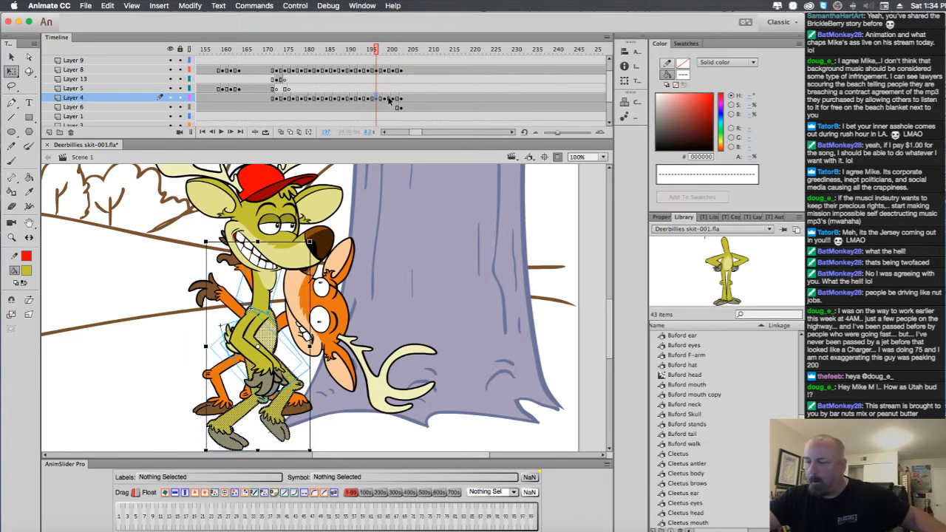
left_click(387, 99)
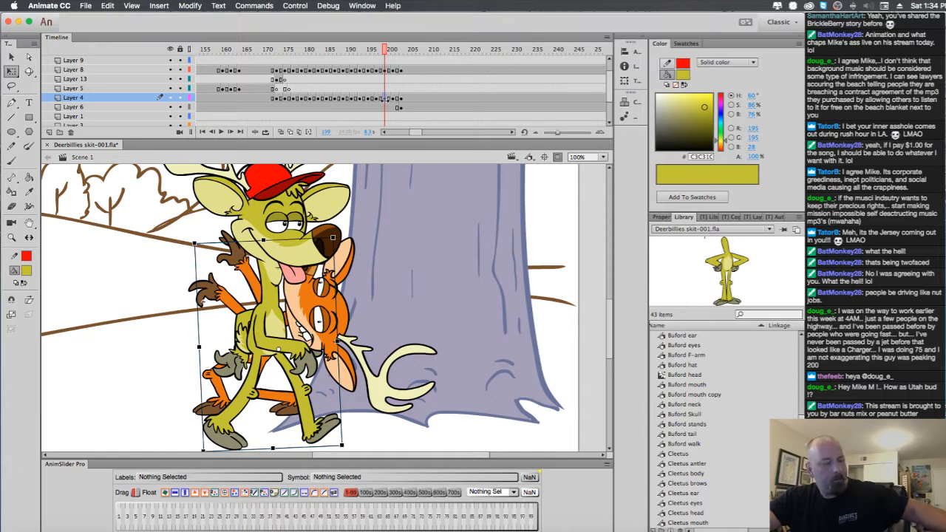
key("super+b")
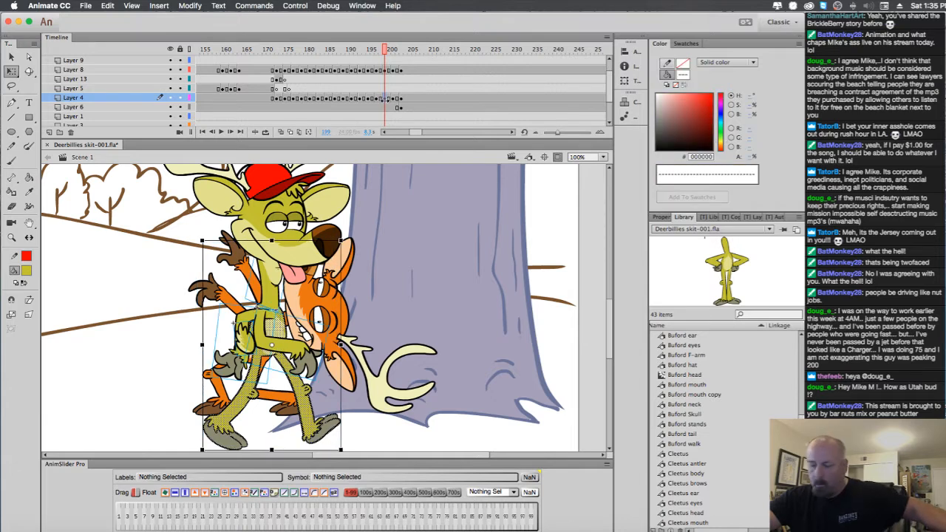
left_click(394, 101)
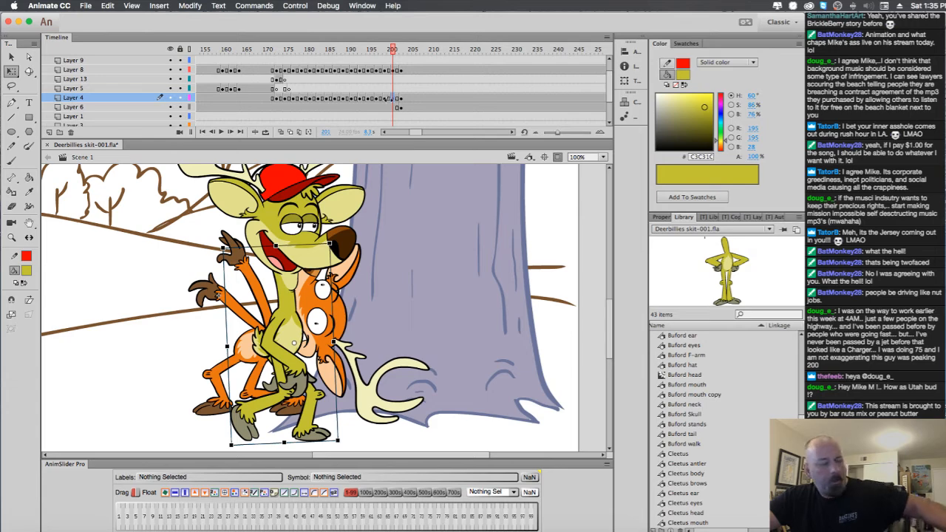
left_click(390, 100)
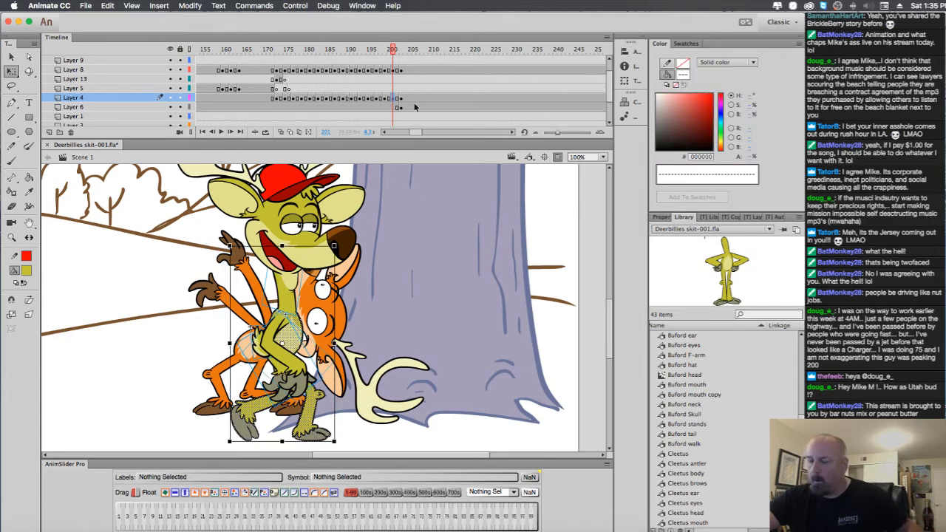
Delete the green deer's forward arm from the broken-apart bodies on Layer 4 at frames 193 and 195.
left_click_drag(396, 53, 349, 51)
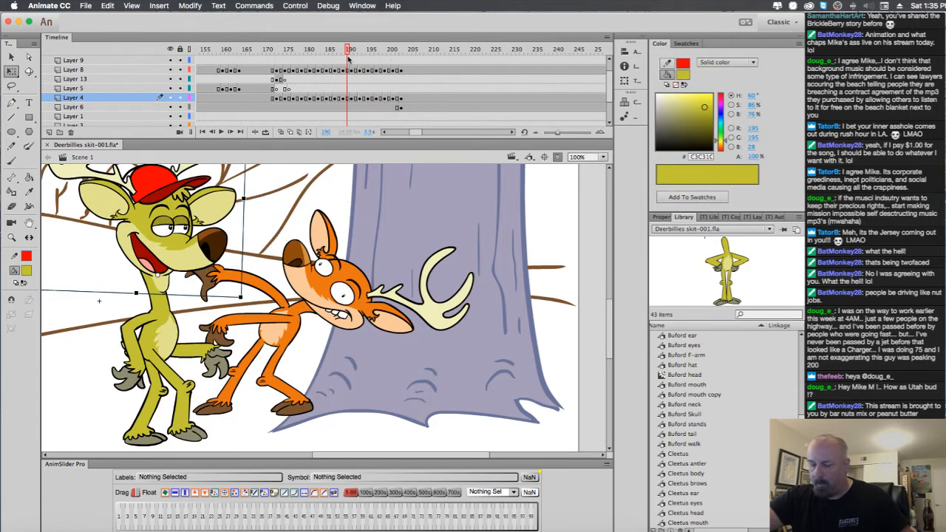
key("period")
key("period")
key("period")
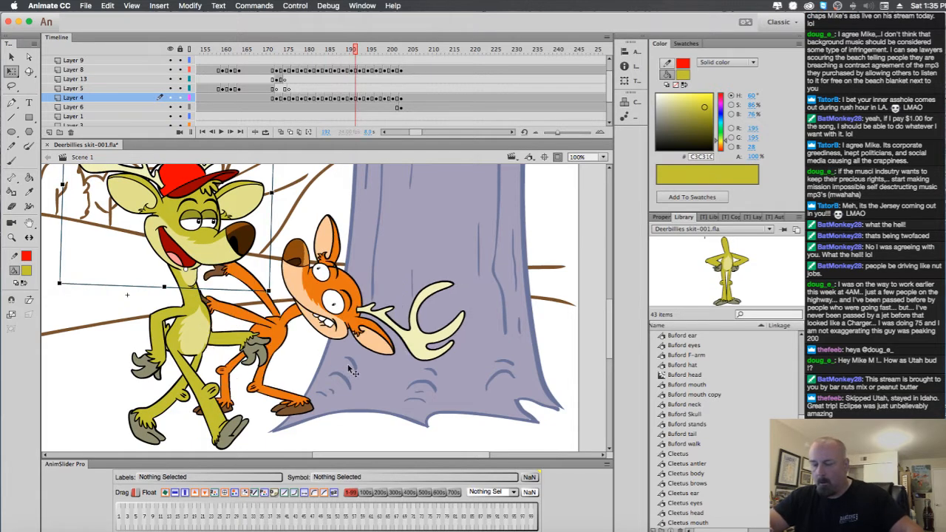
left_click(249, 363)
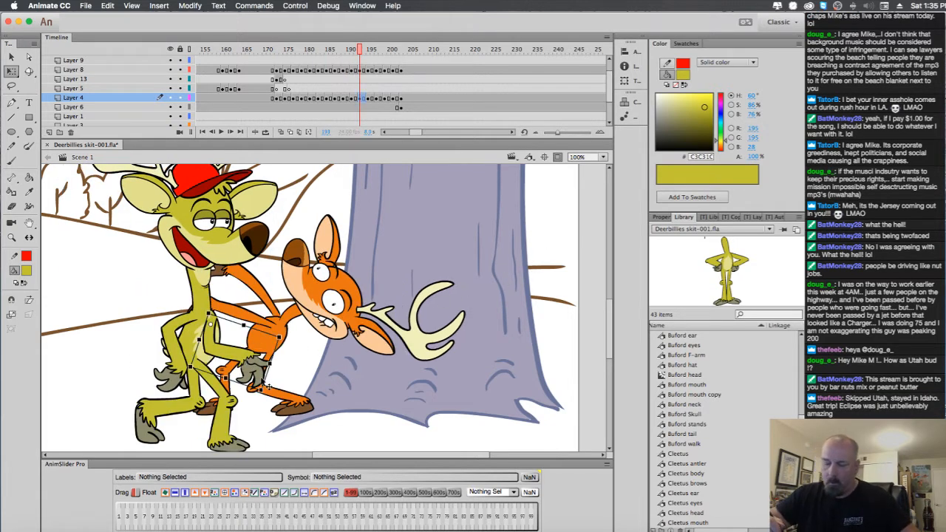
key("Delete")
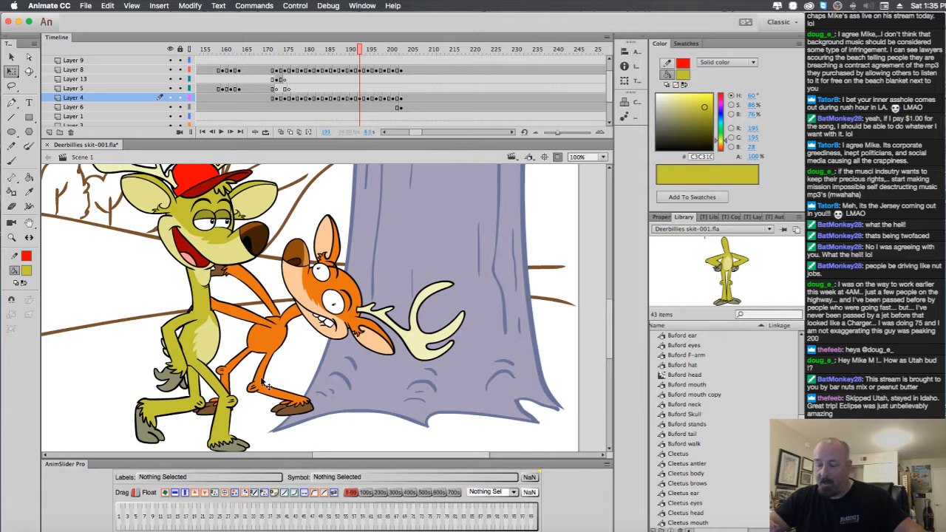
key("period")
key("period")
left_click(255, 377)
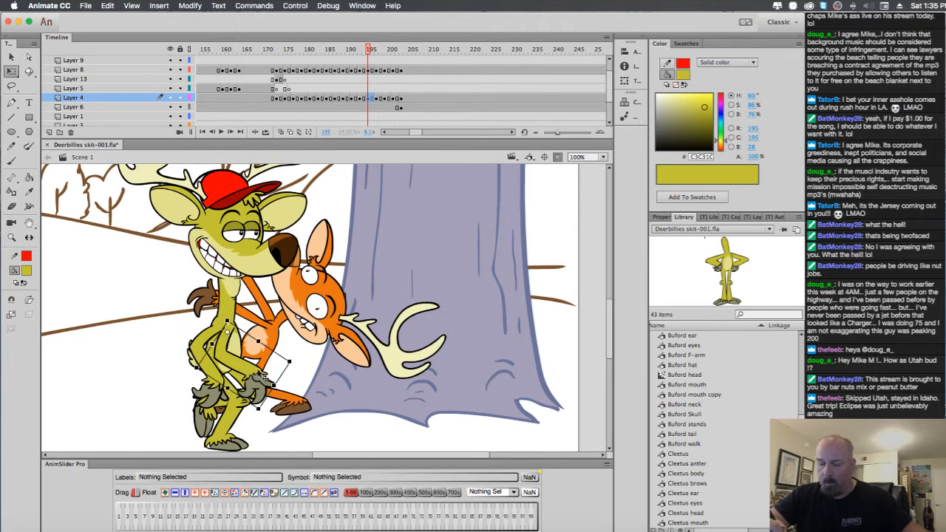
key("Delete")
Delete the matching arm from the green deer's bodies on Layer 4 at frames 197 and 199.
key("period")
key("period")
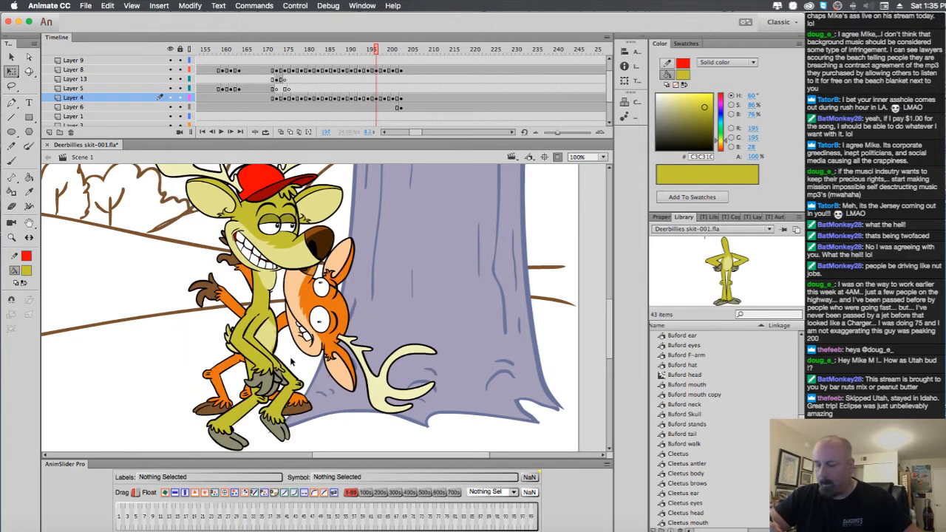
left_click(283, 374)
key("Delete")
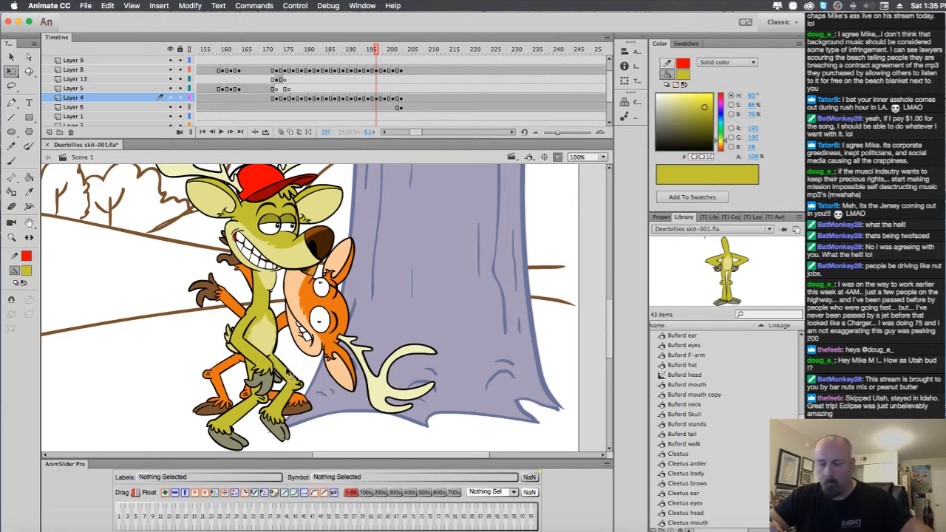
key("period")
key("period")
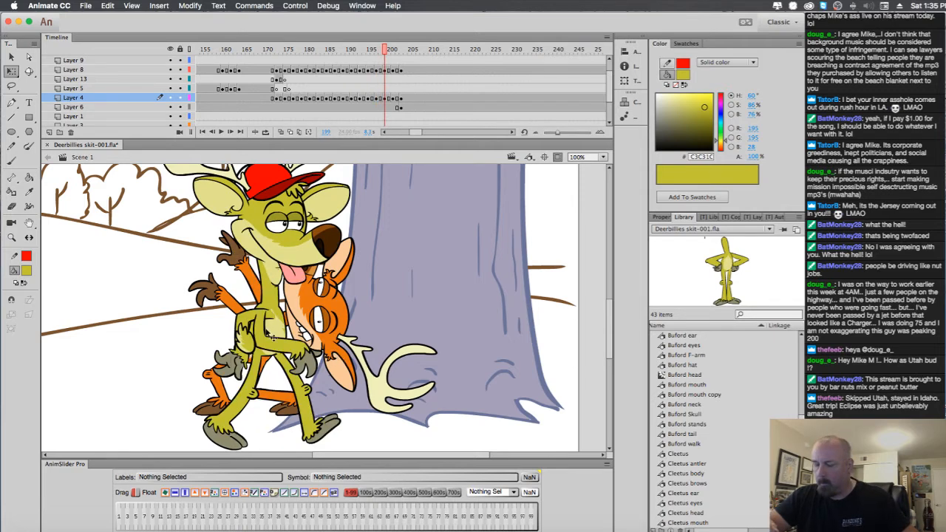
left_click(260, 326)
key("Delete")
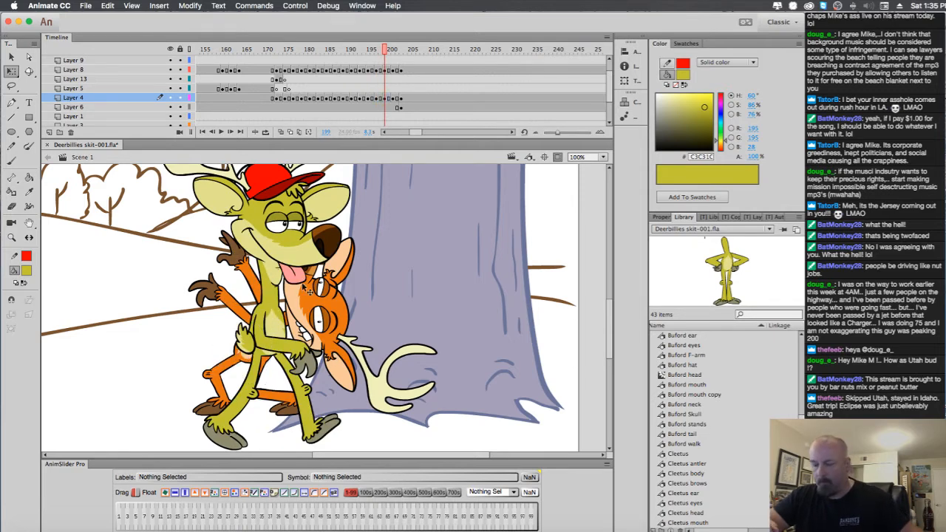
Examine the green deer's walk poses frame by frame from frame 201 back to frame 192.
key("period")
key("period")
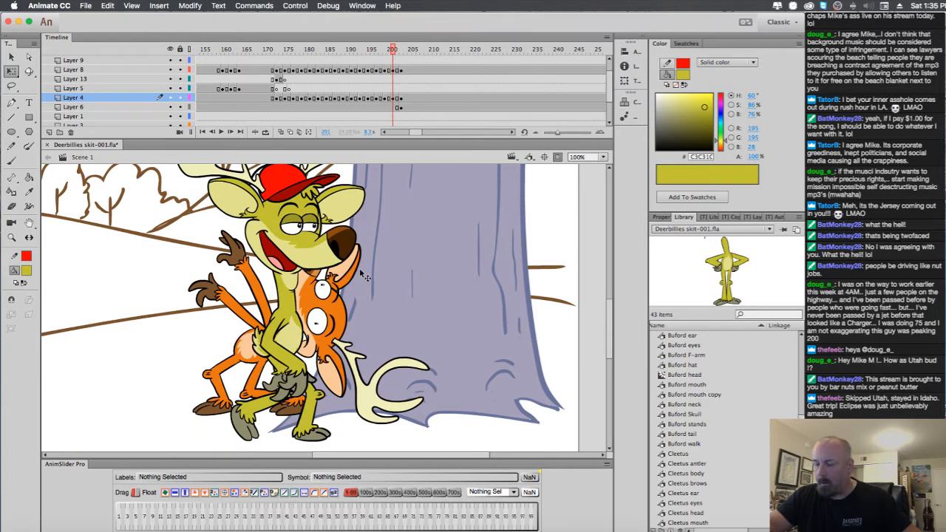
key("comma")
key("comma")
key("comma")
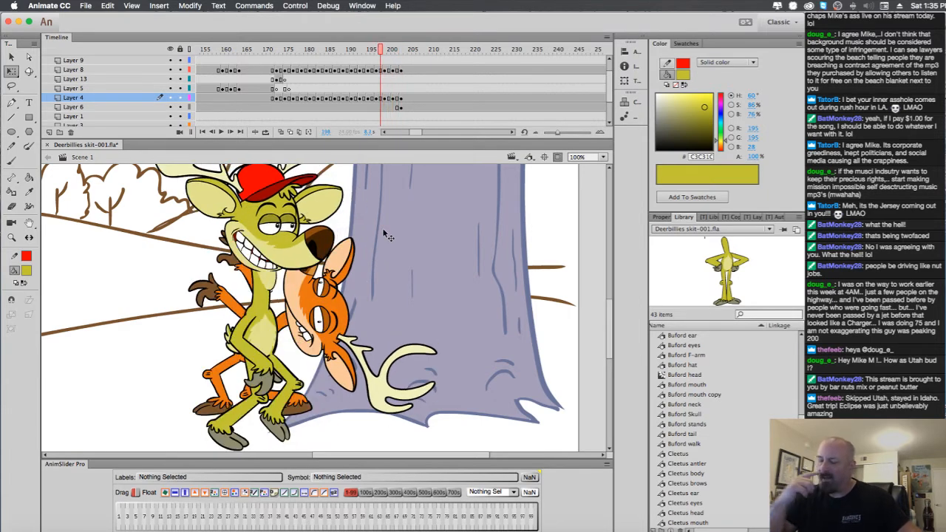
key("comma")
key("comma")
key("comma")
key("comma")
key("comma")
key("comma")
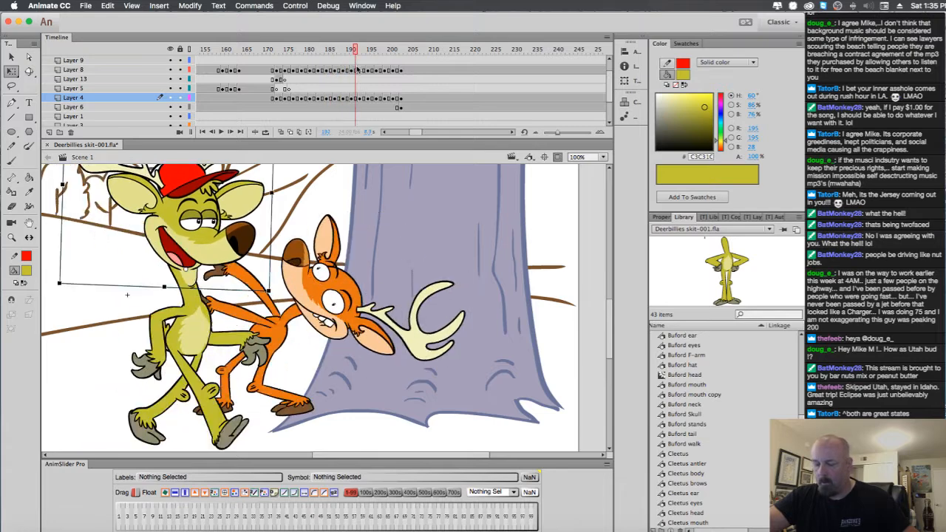
Break apart the frame 191 body on Layer 4 to cut out its forward arm, and add a new layer directly below Layer 4.
mouse_move(357, 68)
left_mouse_down()
mouse_move(367, 70)
mouse_move(333, 71)
mouse_move(348, 72)
mouse_move(351, 57)
mouse_move(354, 66)
left_mouse_up()
left_click(235, 346)
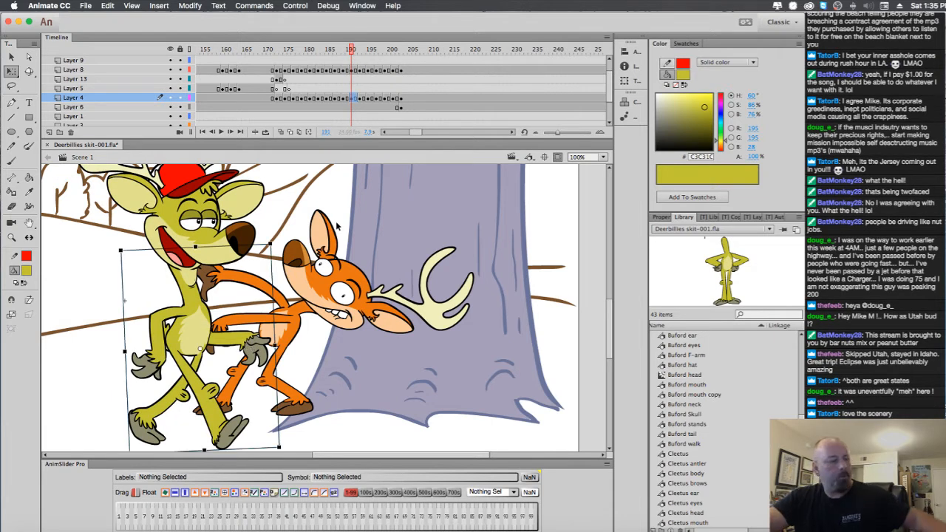
left_click(128, 235)
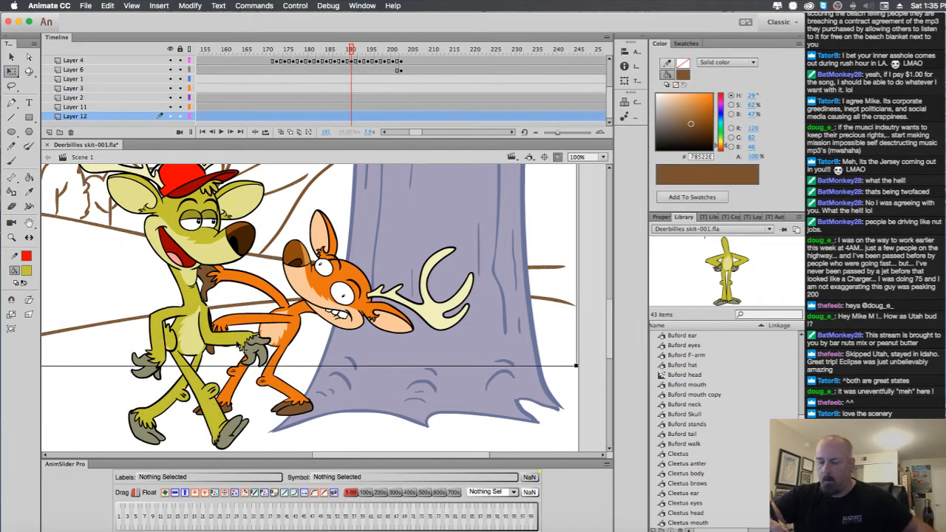
left_click(249, 350)
key("super+x")
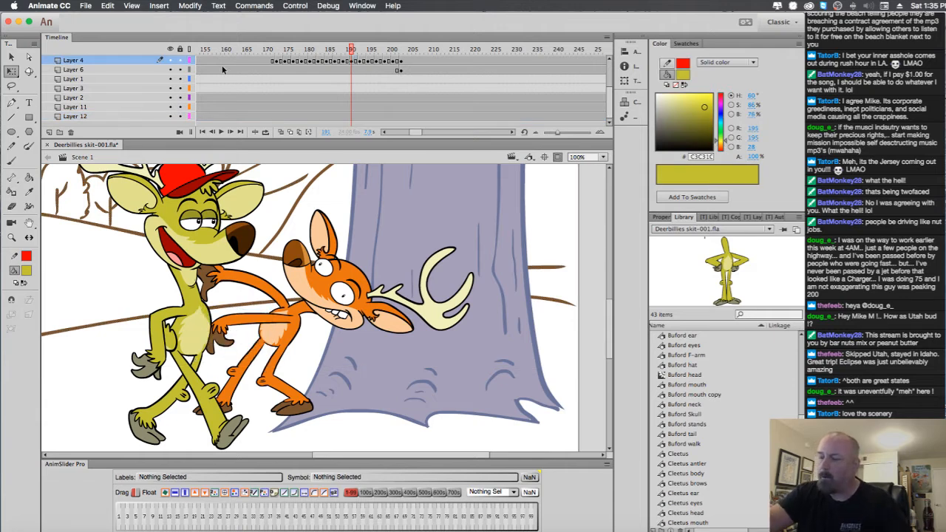
left_click(116, 70)
left_click(50, 133)
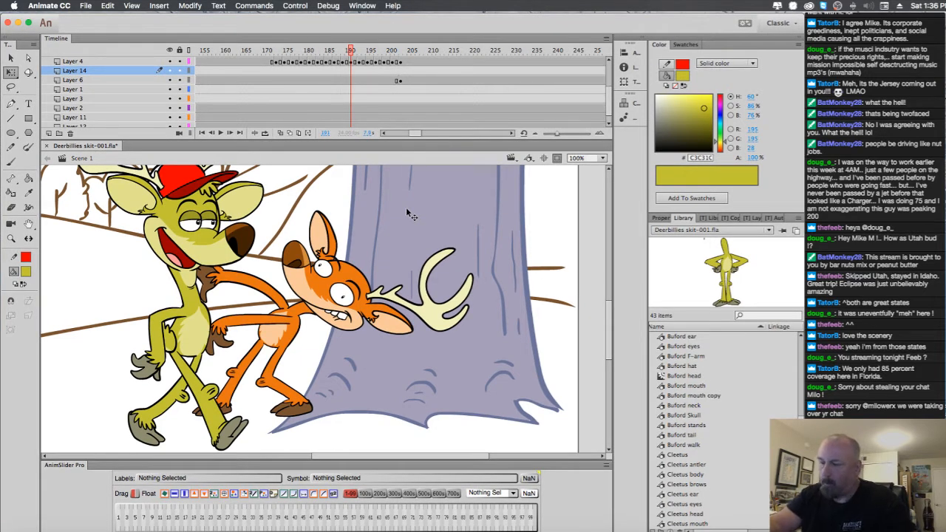
Group the torso and legs artwork on Layer 4 at frame 191, leaving out the neck and the rear arm.
left_click(176, 341)
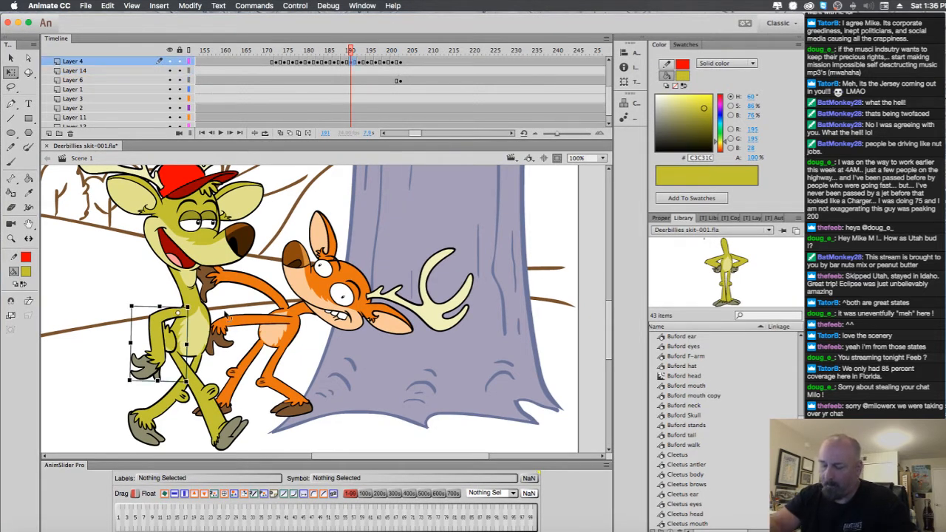
left_click(201, 329)
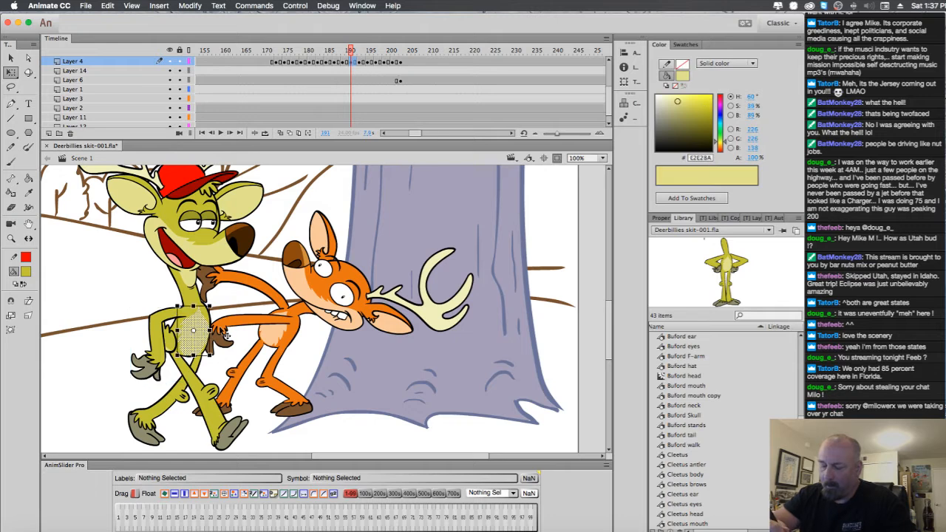
left_click(353, 62)
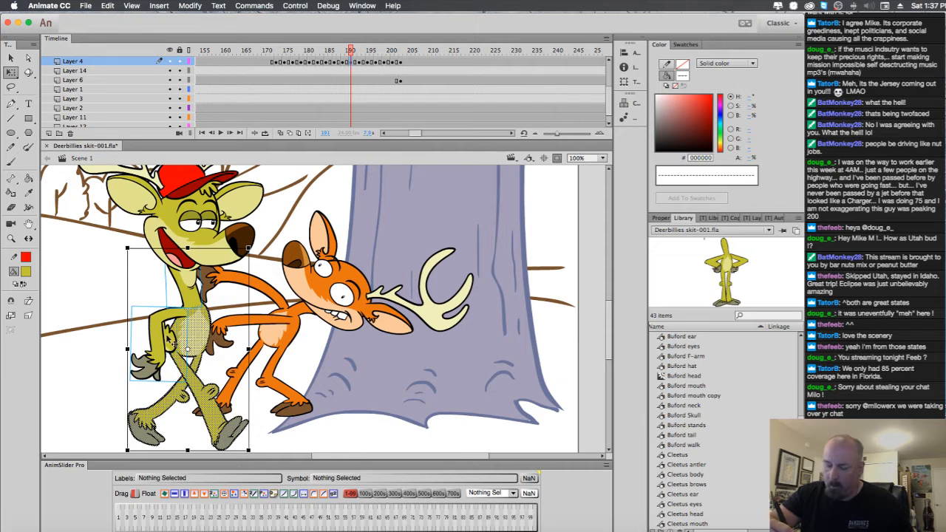
left_click(126, 295)
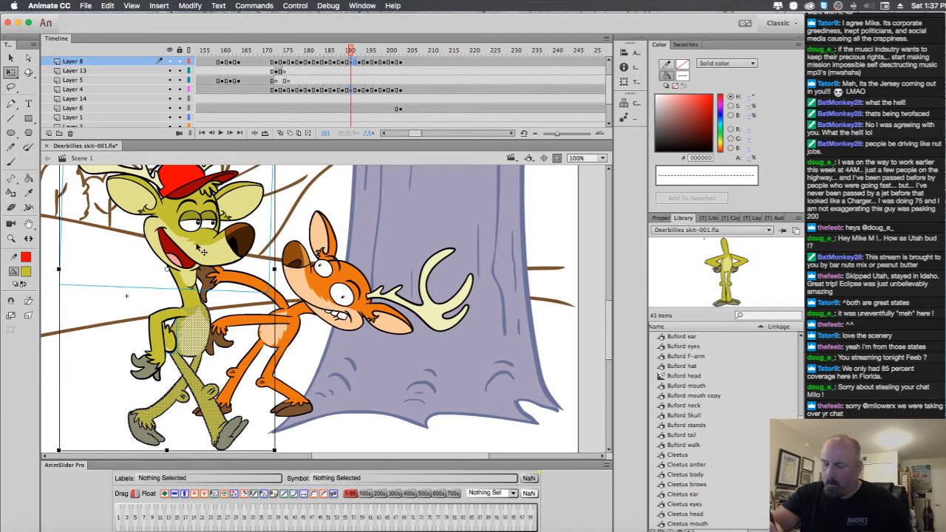
left_click(218, 329)
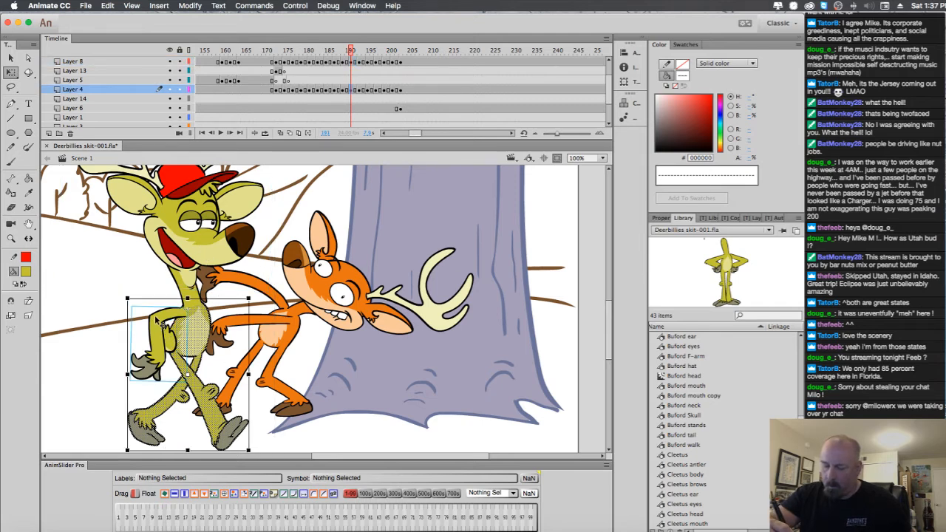
left_click(190, 346, "super")
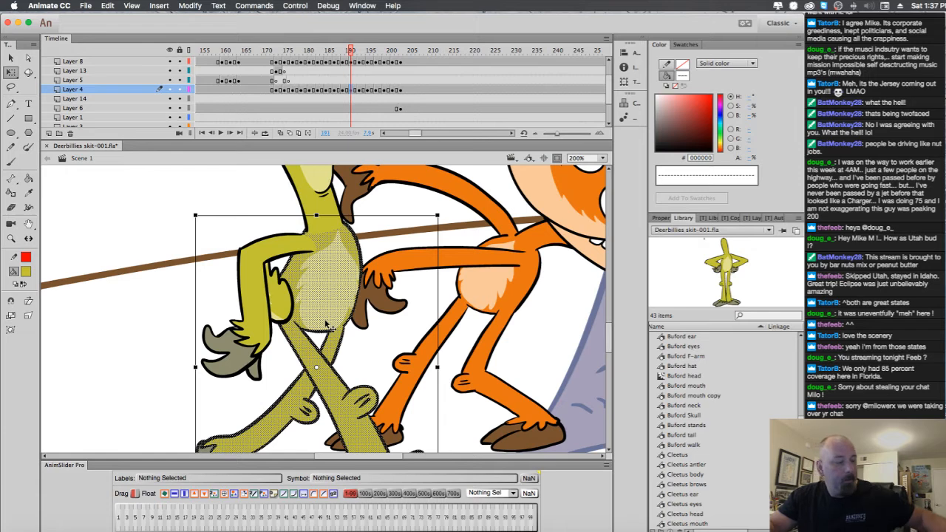
key("super+g")
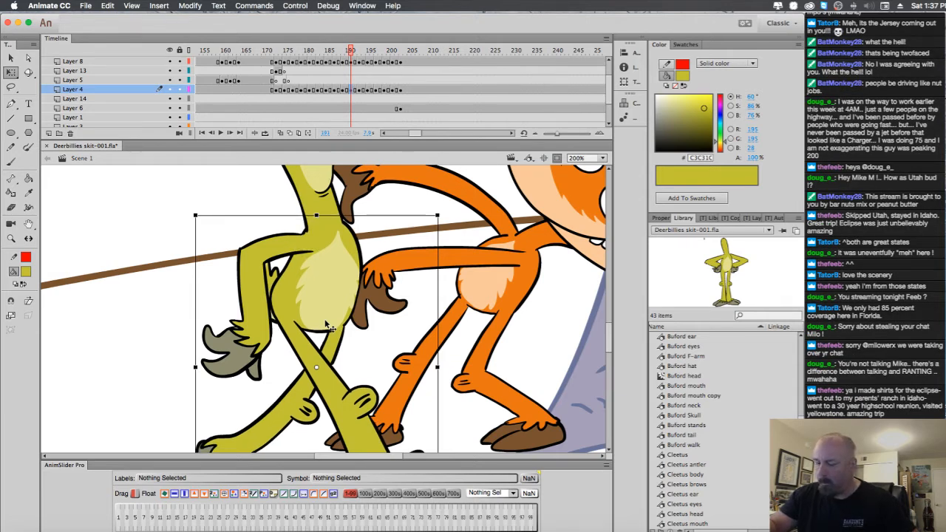
Group the green deer's torso and legs artwork on Layer 4 at frame 193, leaving out the neck and the rear arm.
left_click(347, 284, "alt+super")
left_click_drag(394, 285, 361, 292)
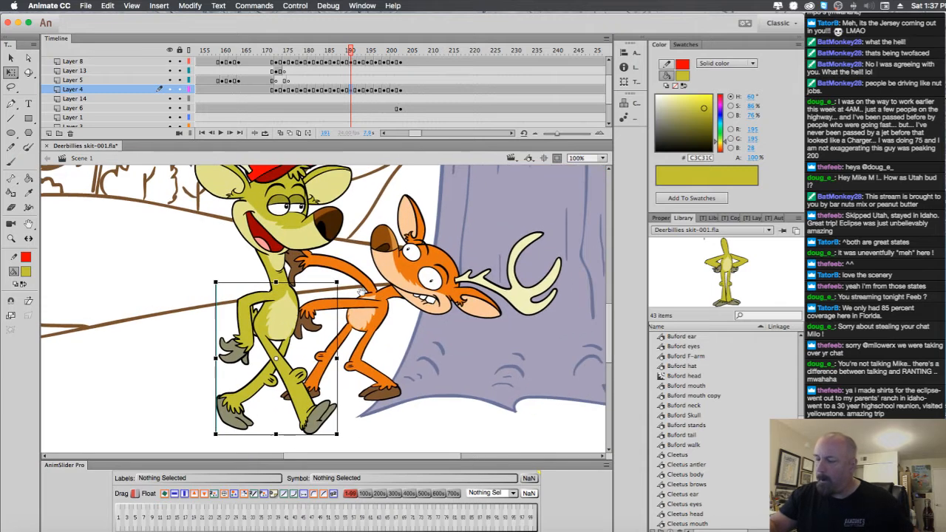
left_click(361, 97)
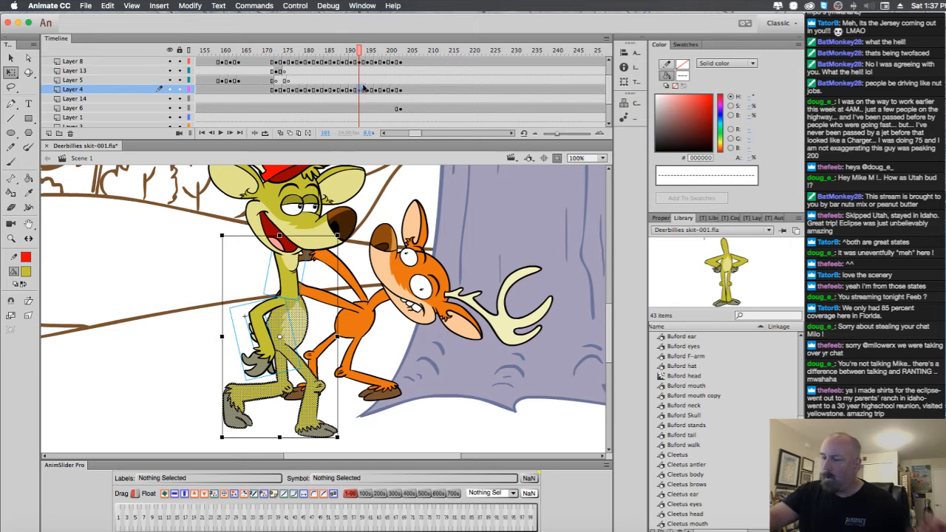
left_click(288, 279, "shift")
left_click(267, 317, "shift")
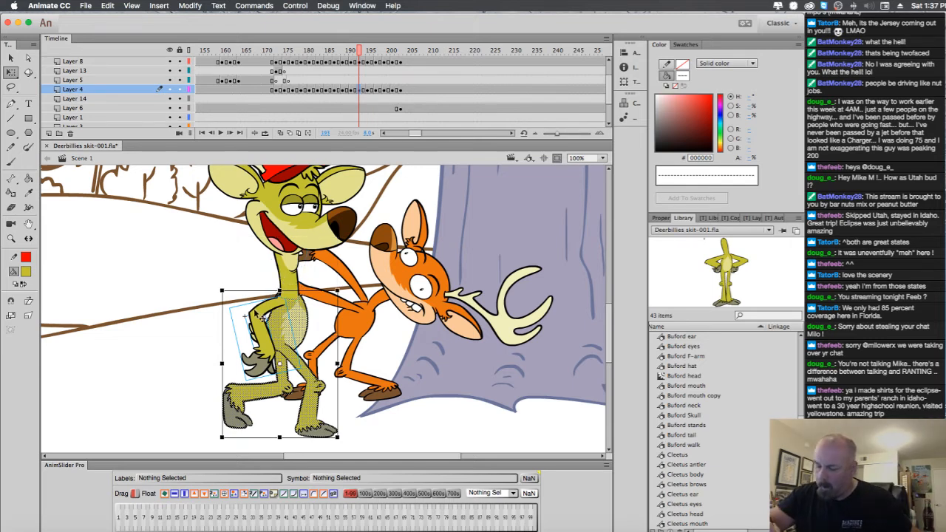
left_click(255, 315, "shift")
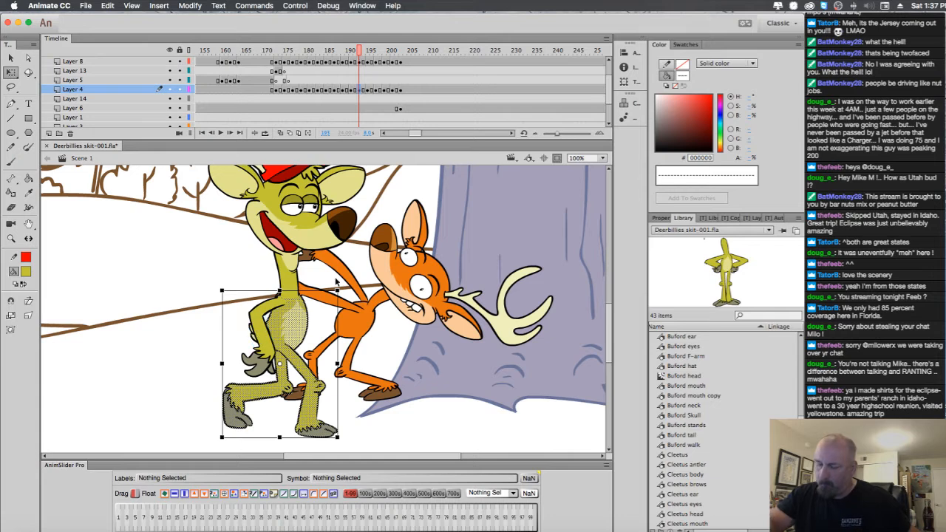
key("super+g")
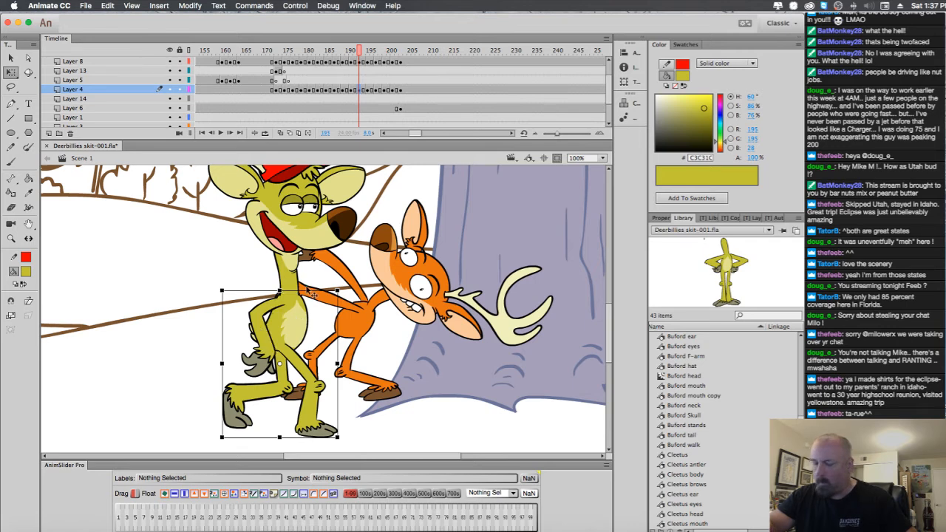
Group the torso and legs artwork on Layer 4 at frame 195, without neck and arm, and send the group behind the arm.
left_click(368, 91)
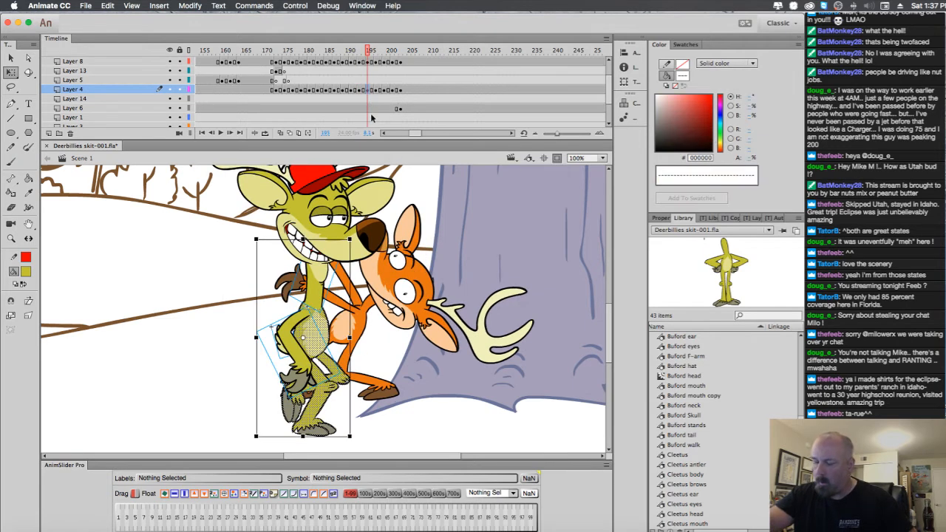
left_click(314, 294, "shift")
left_click(291, 331, "shift")
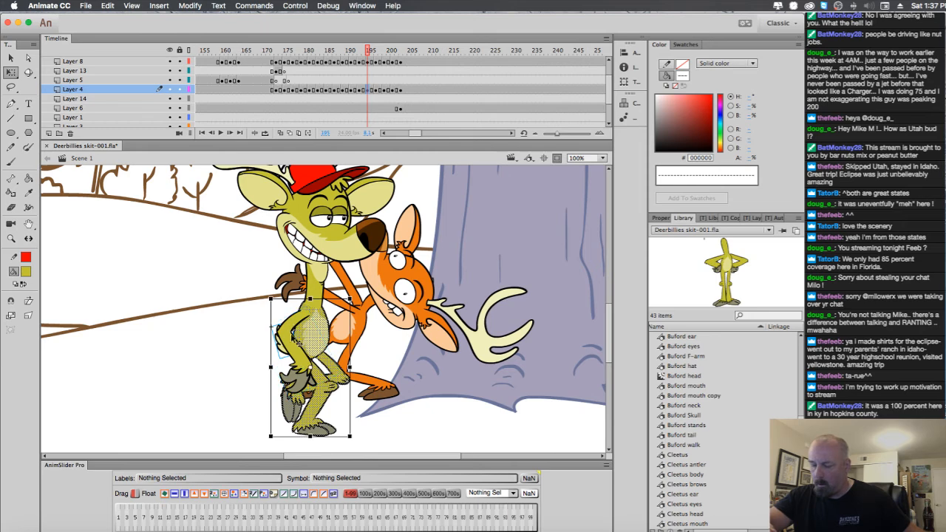
left_click(281, 346, "shift")
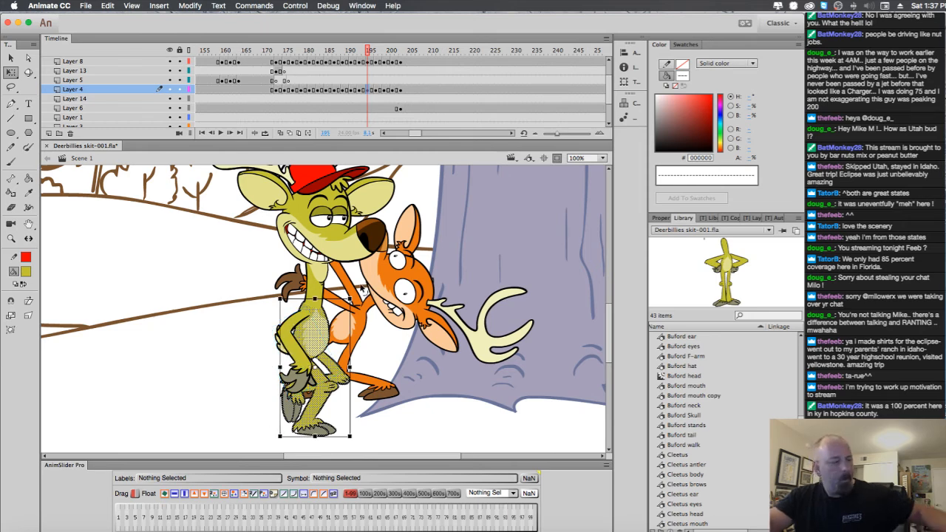
key("super+g")
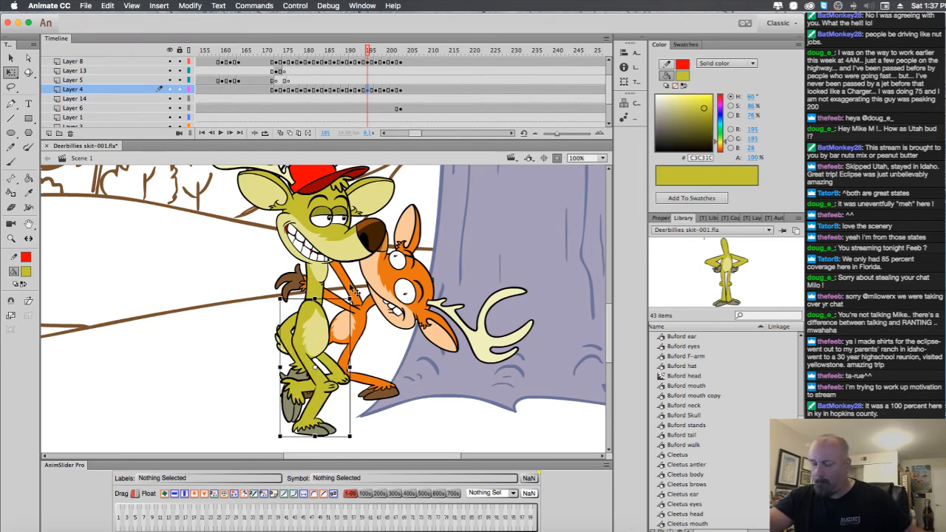
key("super+Down")
key("super+Down")
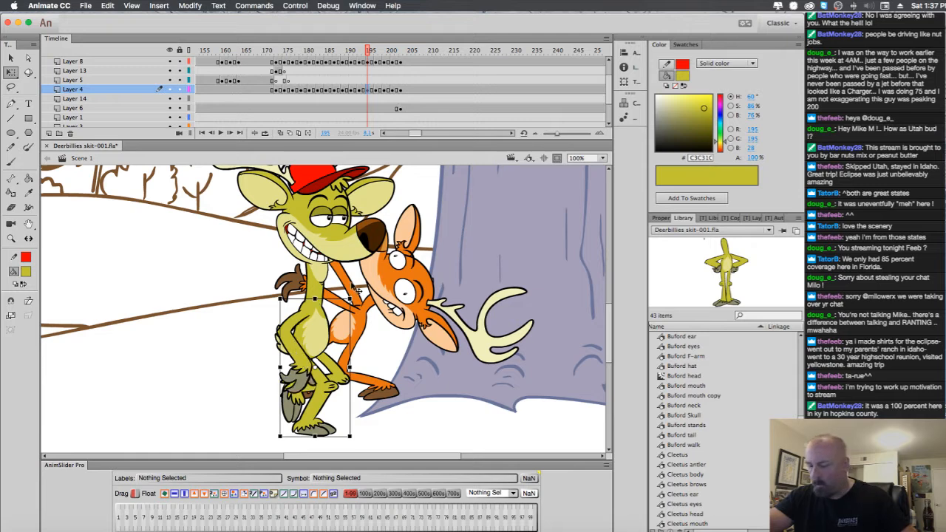
Group the torso and legs artwork on Layer 4 at frame 197 and send the group back behind the arm.
left_click(375, 90)
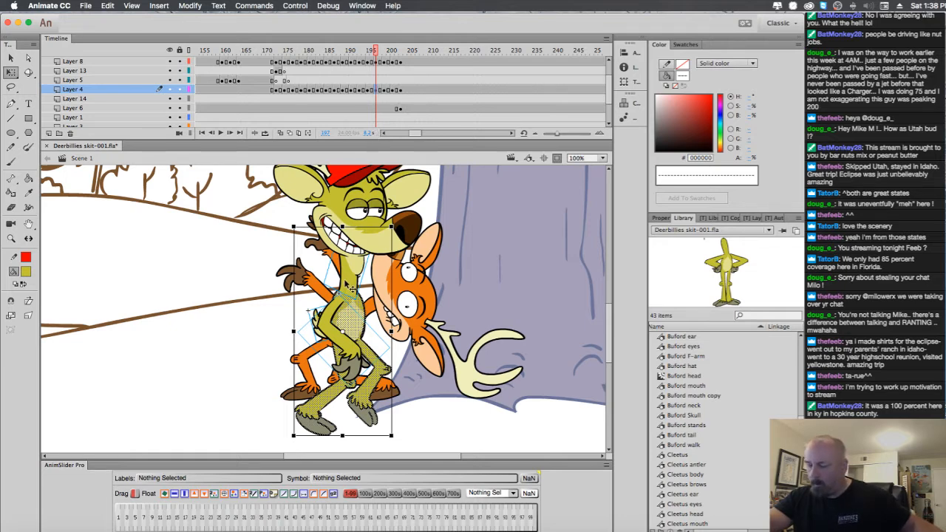
left_click(337, 293)
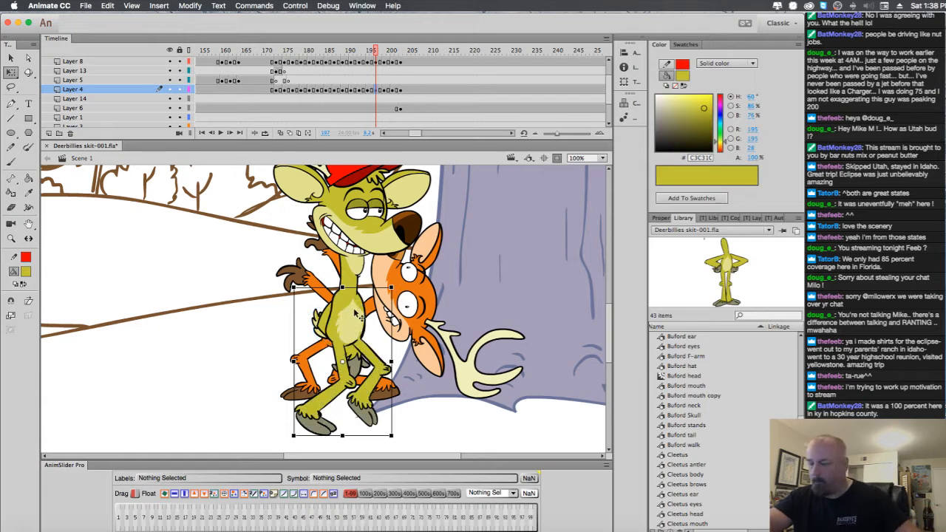
key("super+Down")
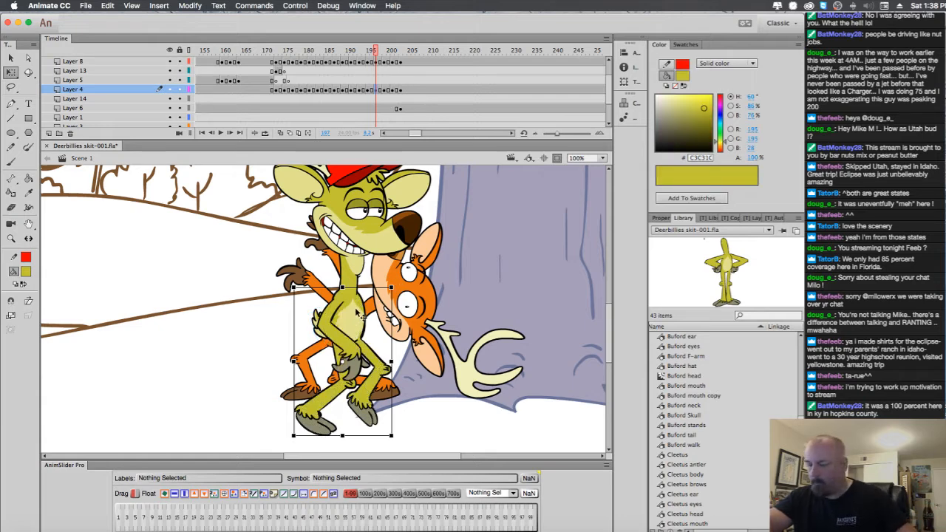
Group the green deer's torso and legs artwork on Layer 4 at frame 199, leaving out the neck.
left_click(384, 92)
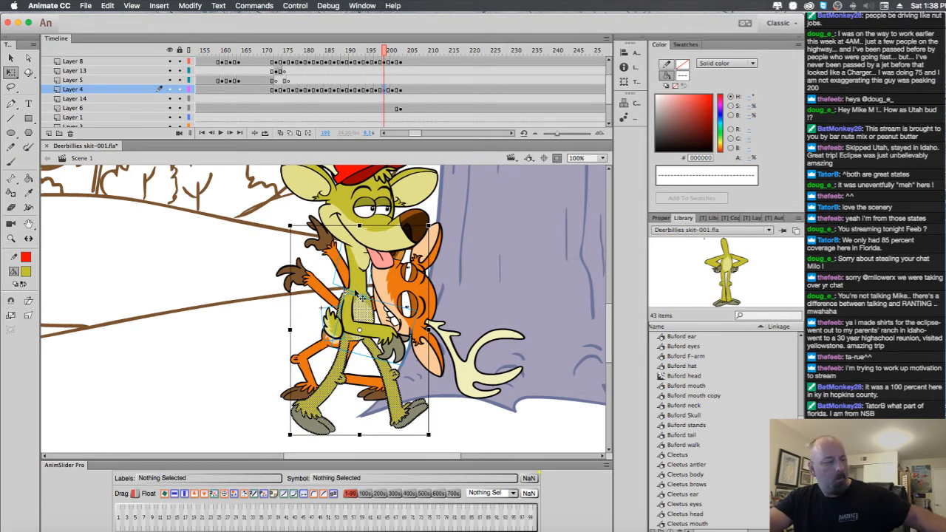
key("super+g")
key("super+z")
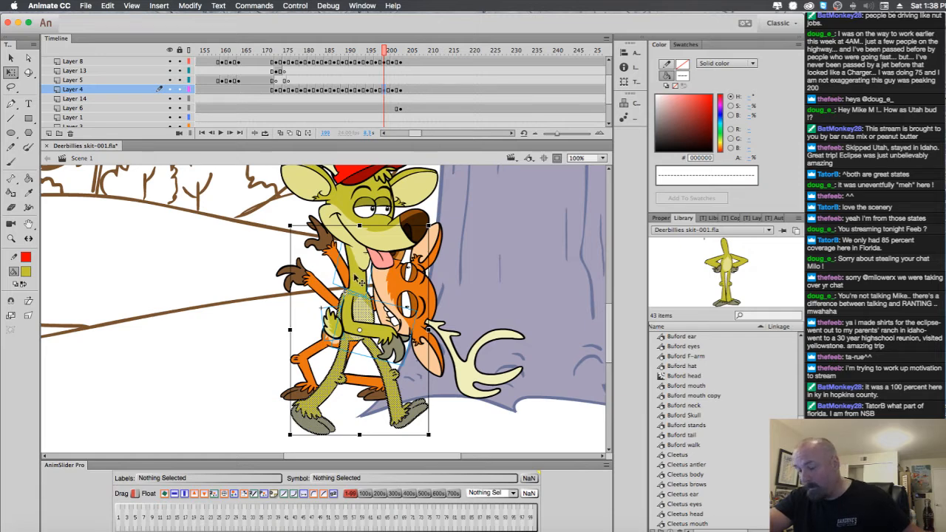
left_click(356, 280, "shift")
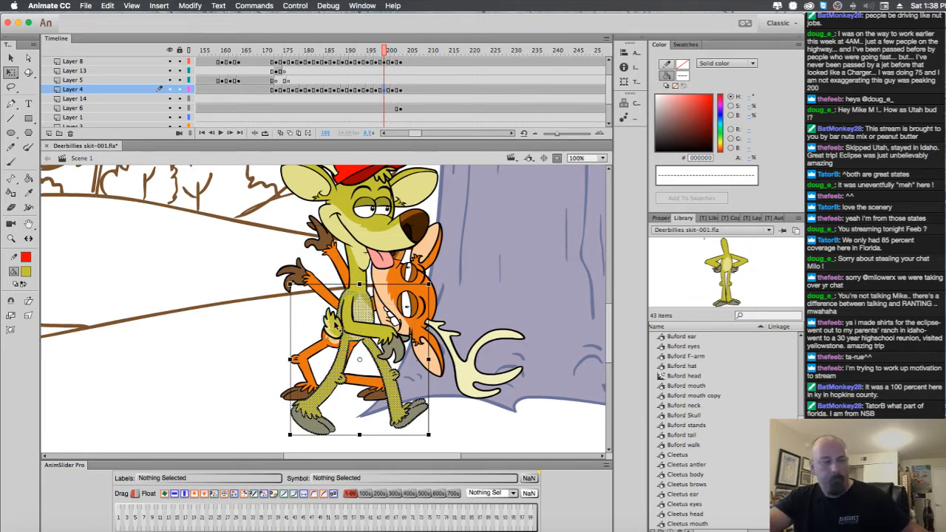
key("super+g")
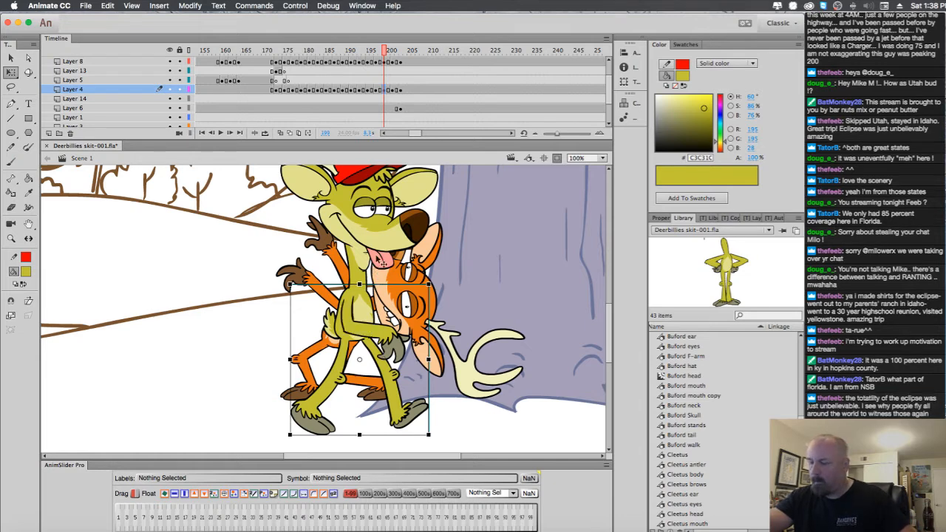
Delete the extra forward arm from the green deer's body on Layer 4 at frame 201.
left_click_drag(385, 51, 395, 55)
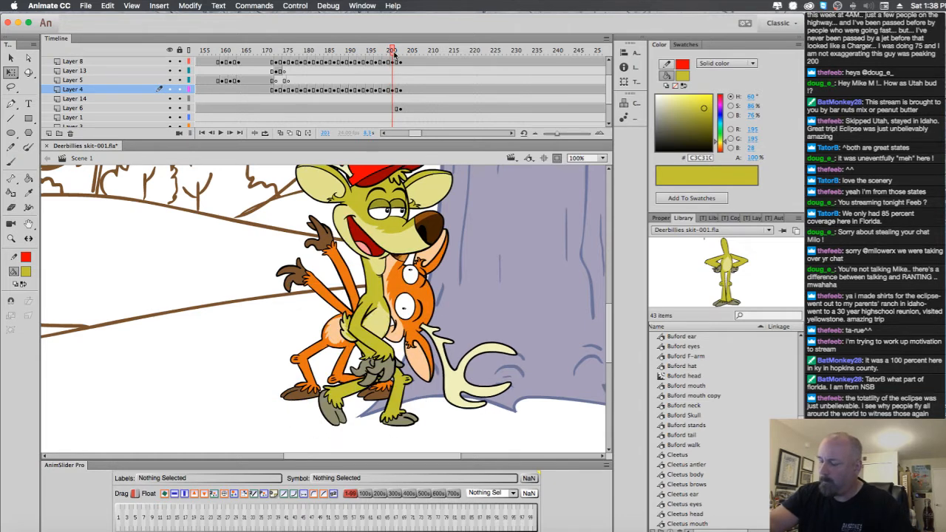
left_click(395, 89)
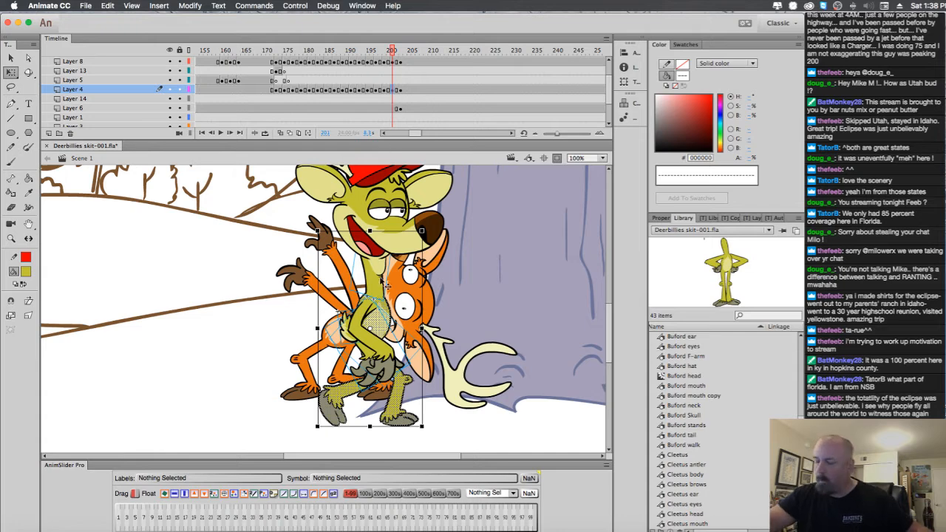
left_click(380, 287, "shift")
left_click(374, 318, "shift")
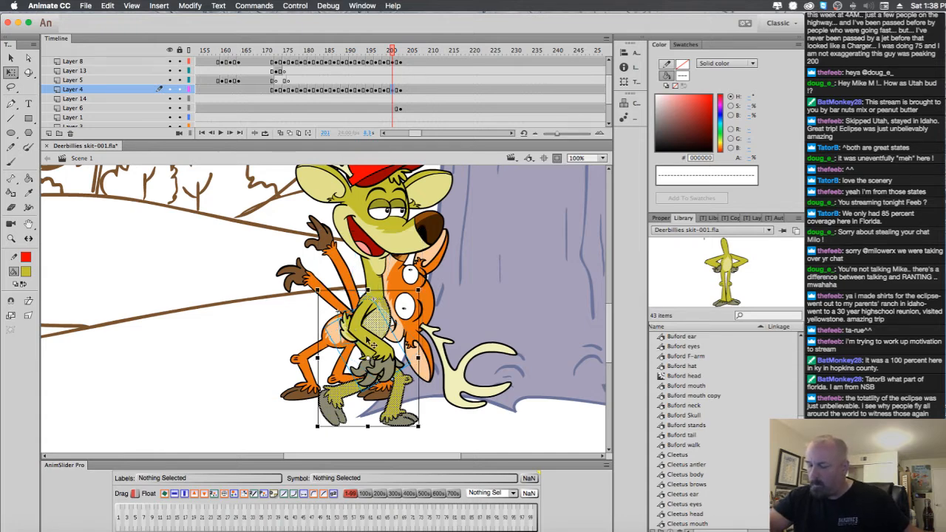
left_click(376, 344, "shift")
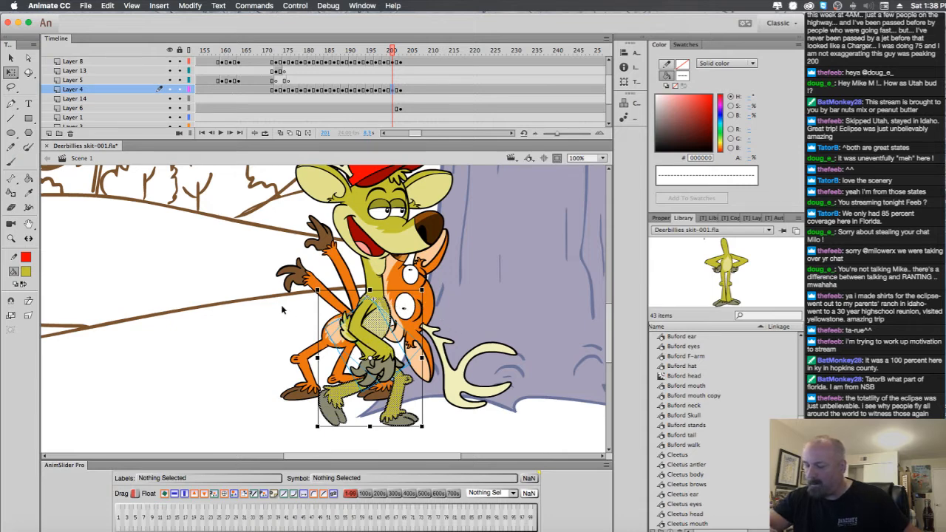
left_click(360, 359)
left_click(367, 360)
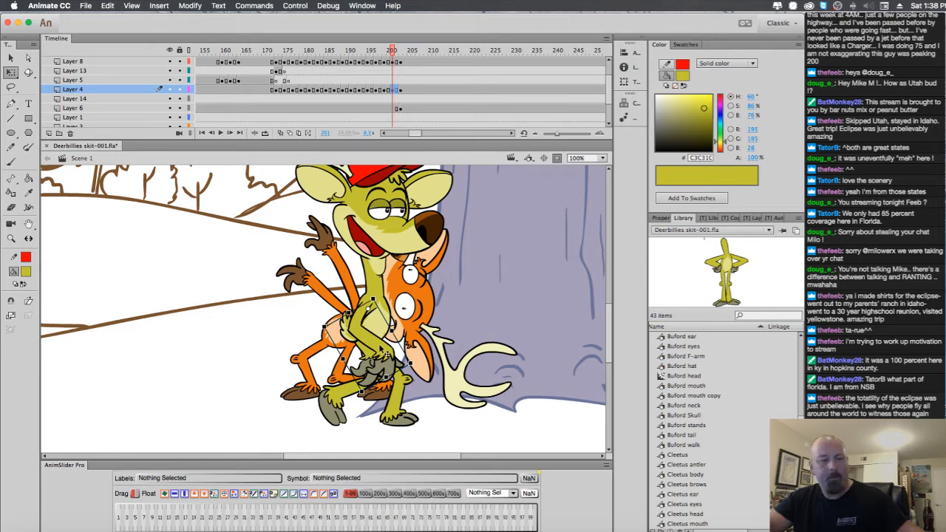
key("Delete")
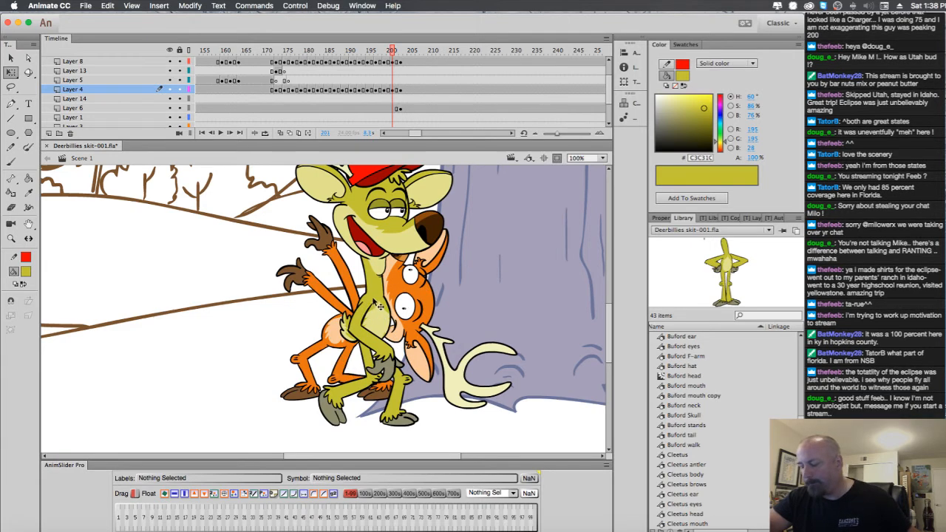
Group the torso and legs artwork on Layer 4 at frame 201 and send the group behind the remaining arm.
left_click(397, 90)
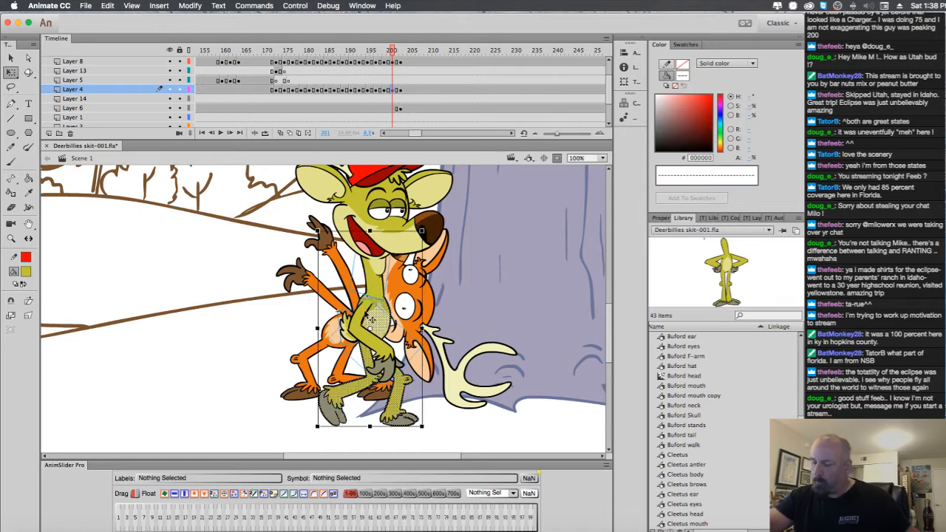
left_click(377, 287, "shift")
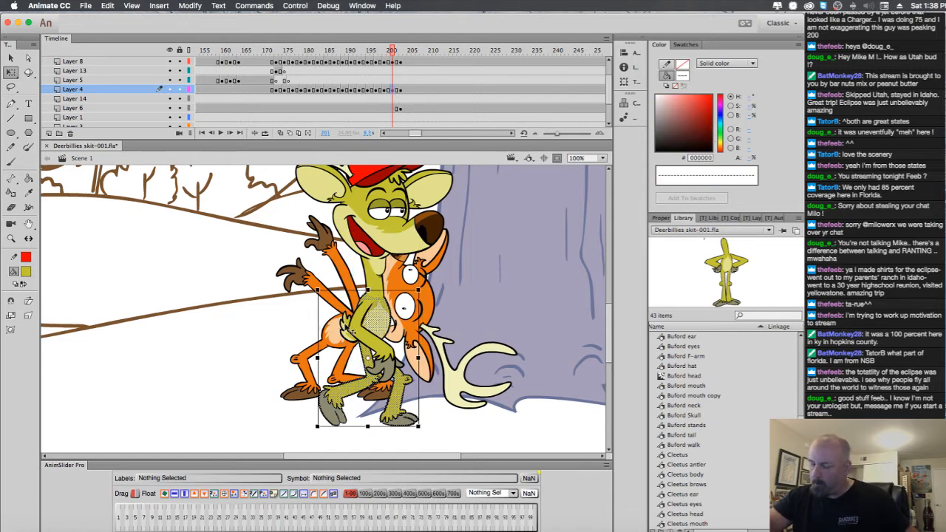
key("super+g")
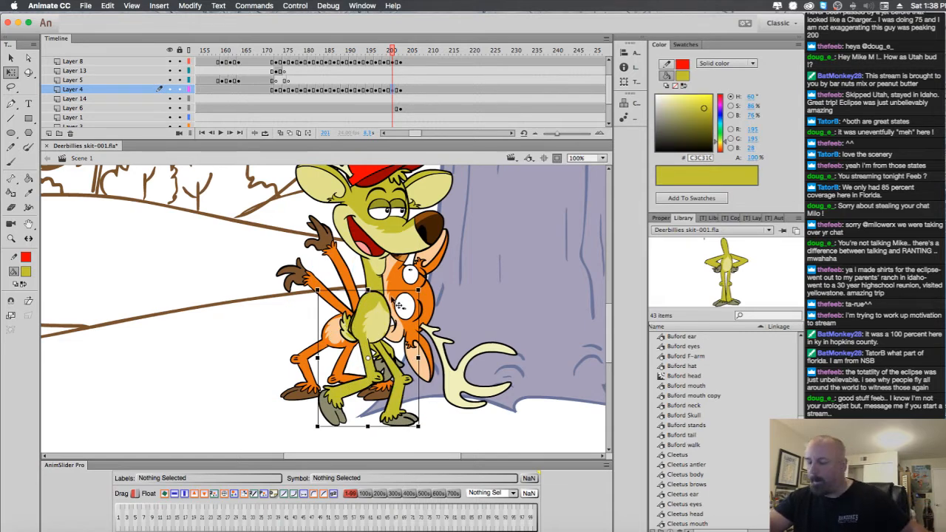
key("super+Down")
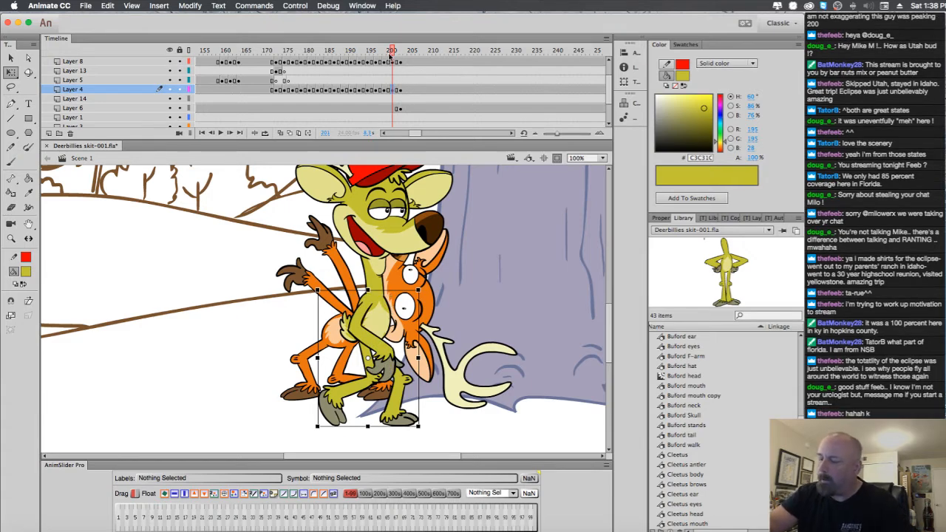
Insert a blank keyframe on Layer 14 at frame 191.
left_click_drag(390, 55, 351, 74)
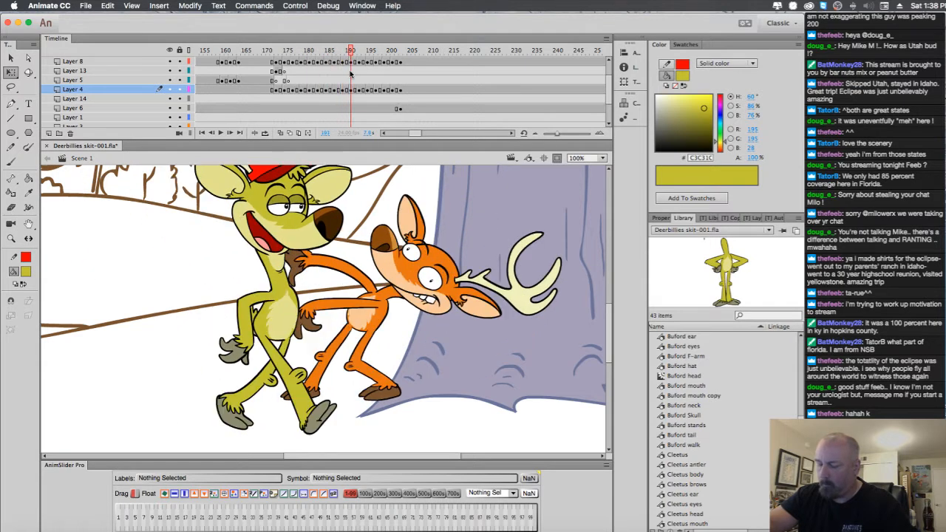
left_click(353, 90)
left_click(355, 99)
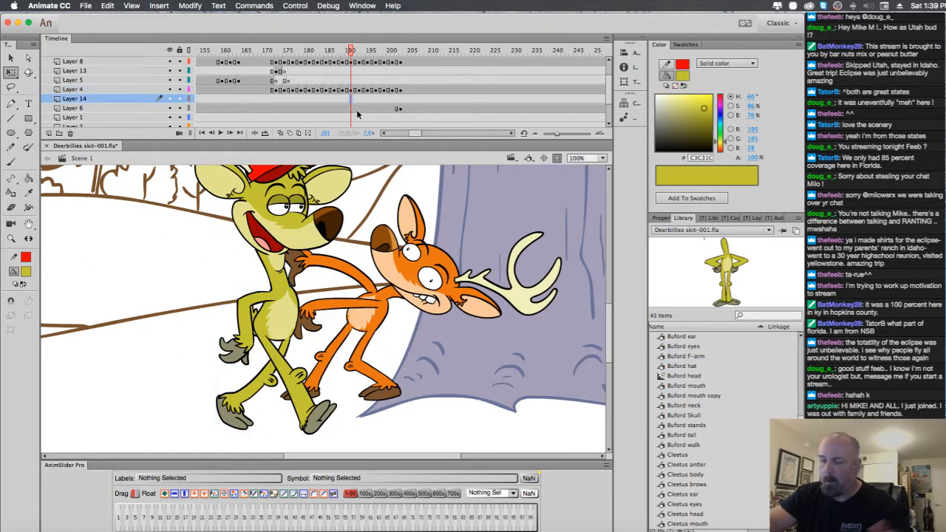
key("F7")
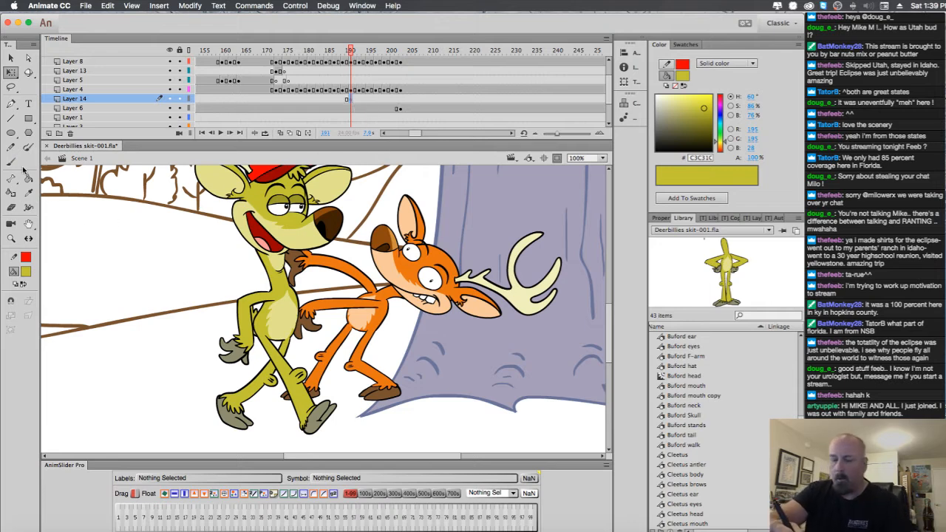
With the Brush in red #FF0000, rough out the green deer's forward arm reaching from its shoulder to the orange deer's chest.
key("b")
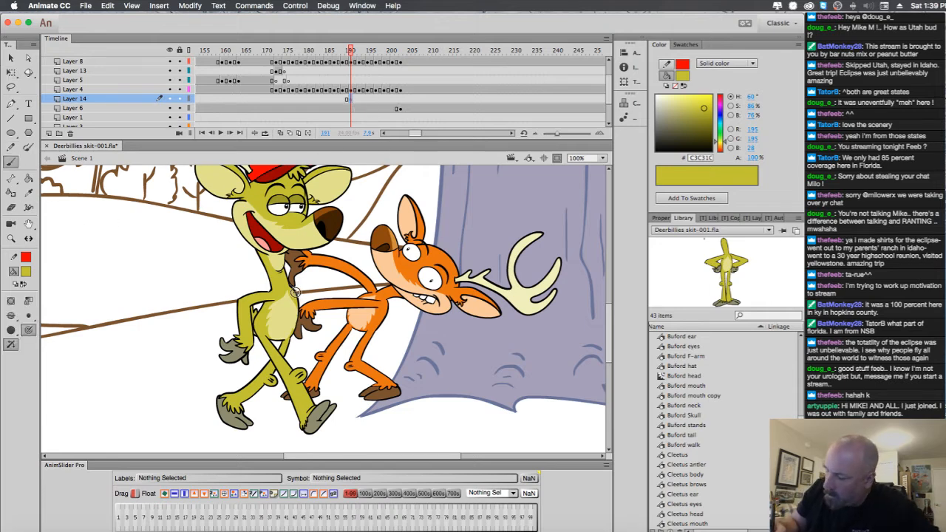
left_click(28, 273)
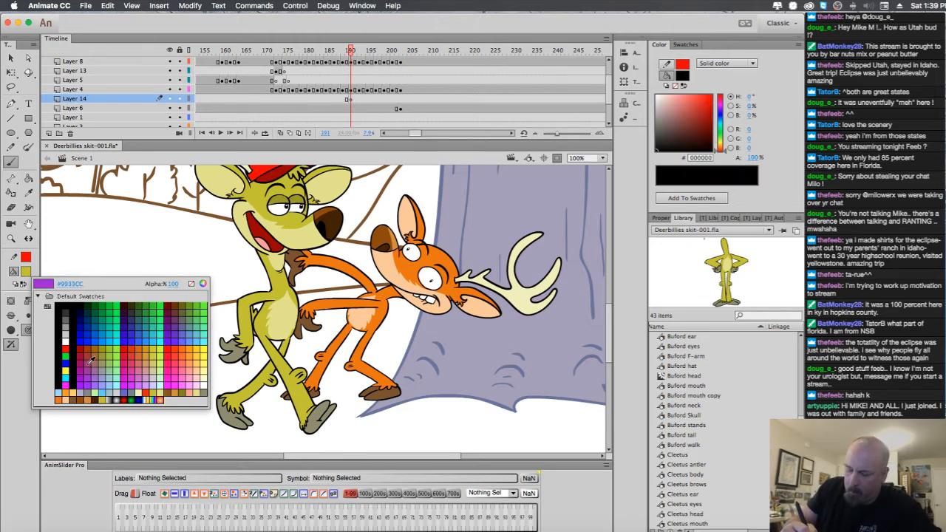
left_click(65, 348)
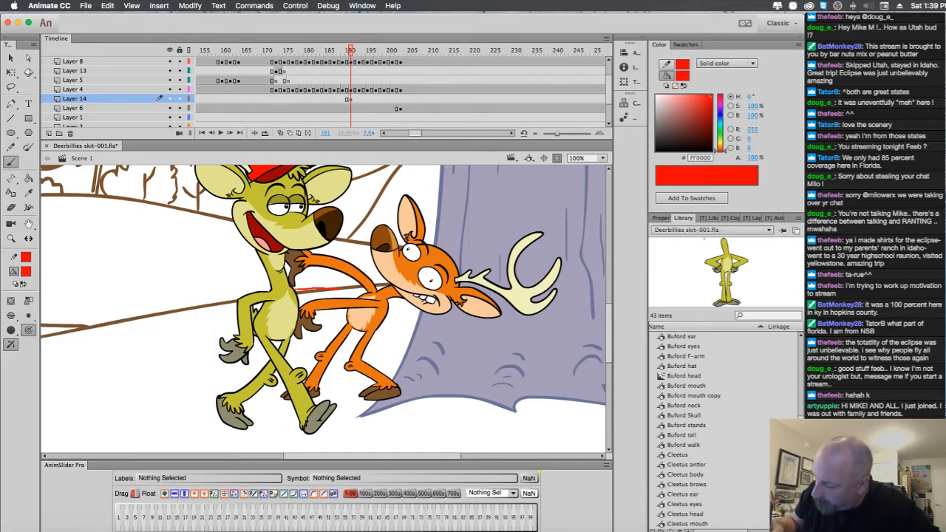
left_click_drag(374, 295, 373, 293)
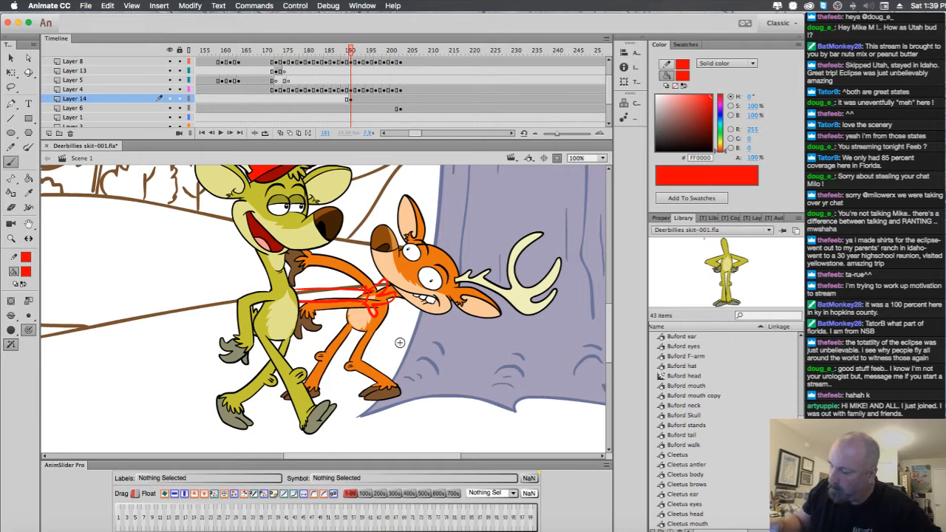
key("super+z")
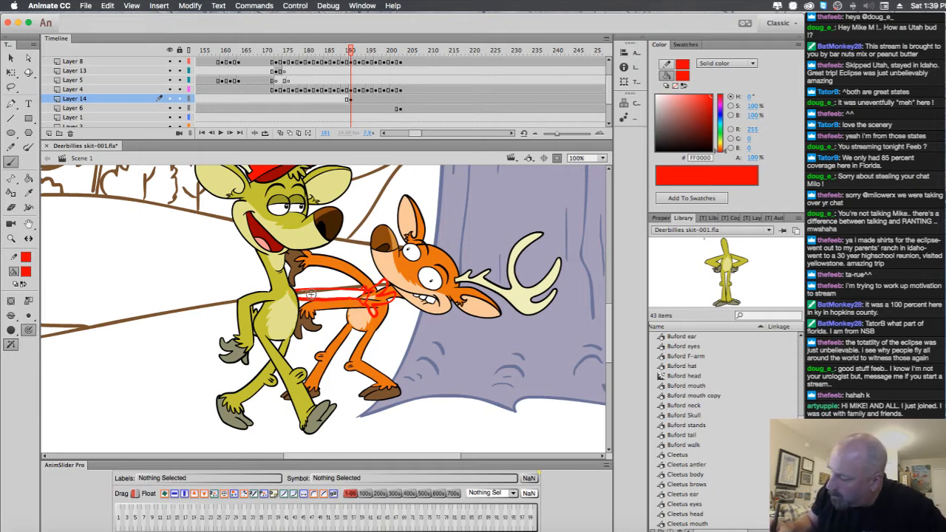
Move the orange deer head's keyframe on Layer 6 from frame 203 to frame 191.
left_click(359, 101)
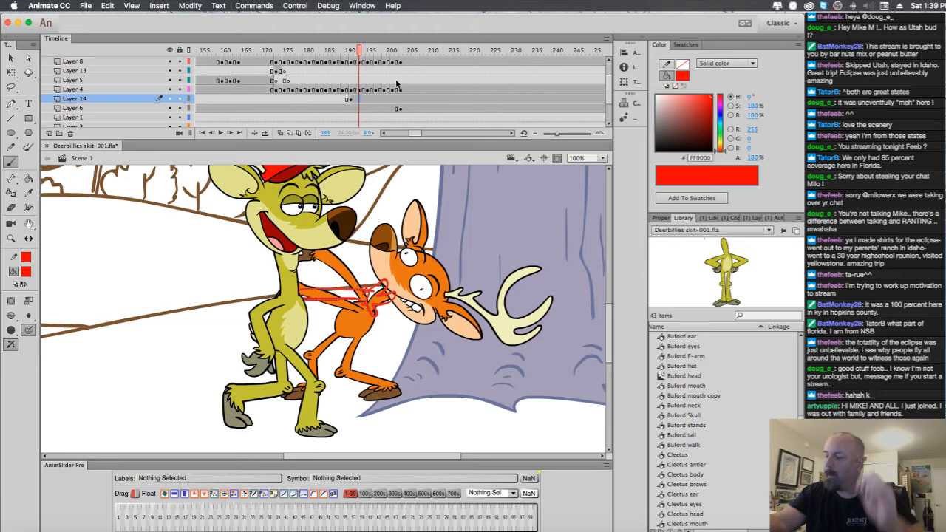
key("v")
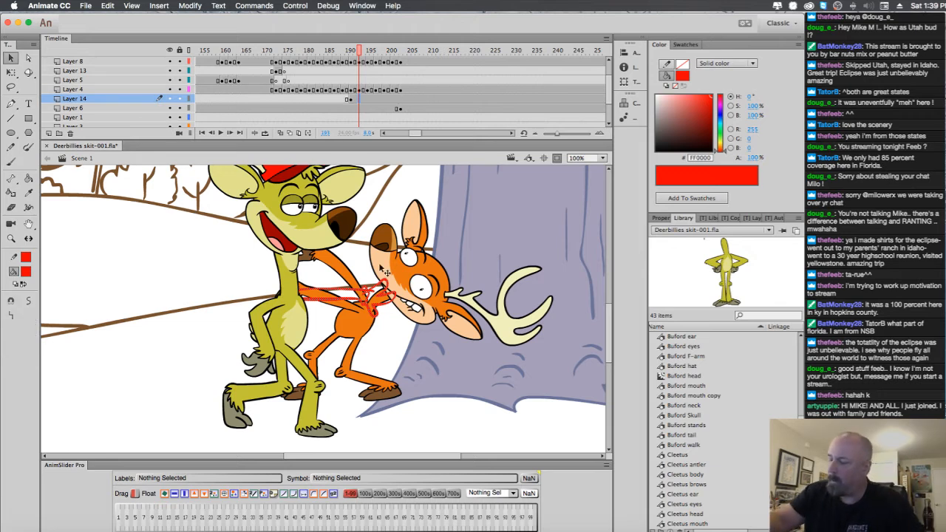
left_click(414, 287)
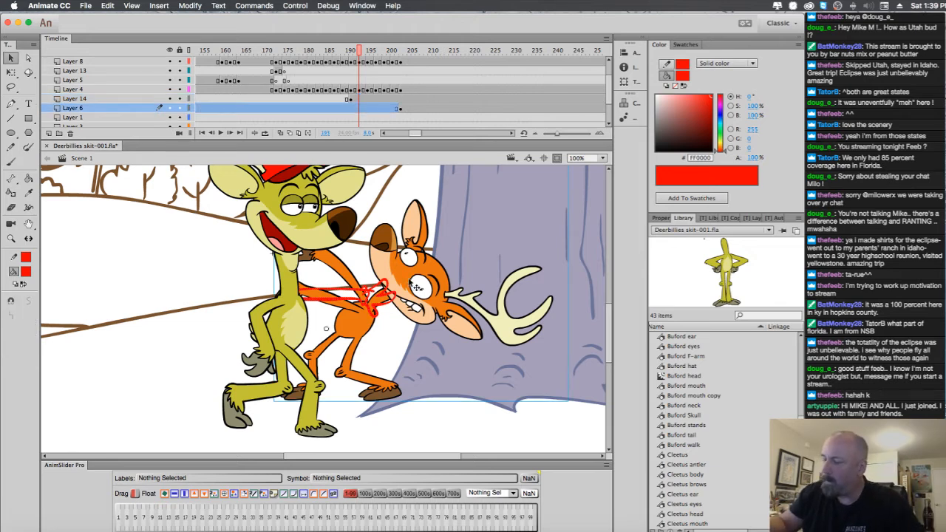
left_click(400, 109)
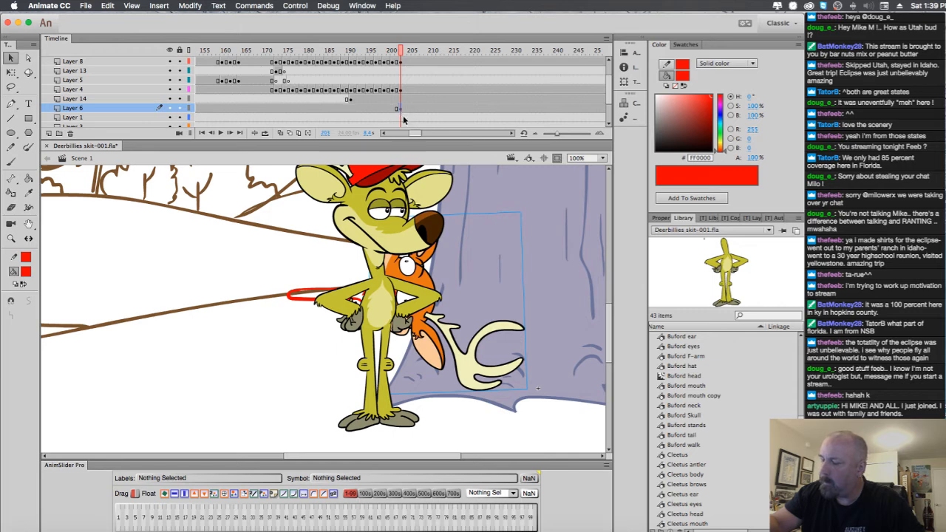
left_click_drag(396, 109, 349, 110)
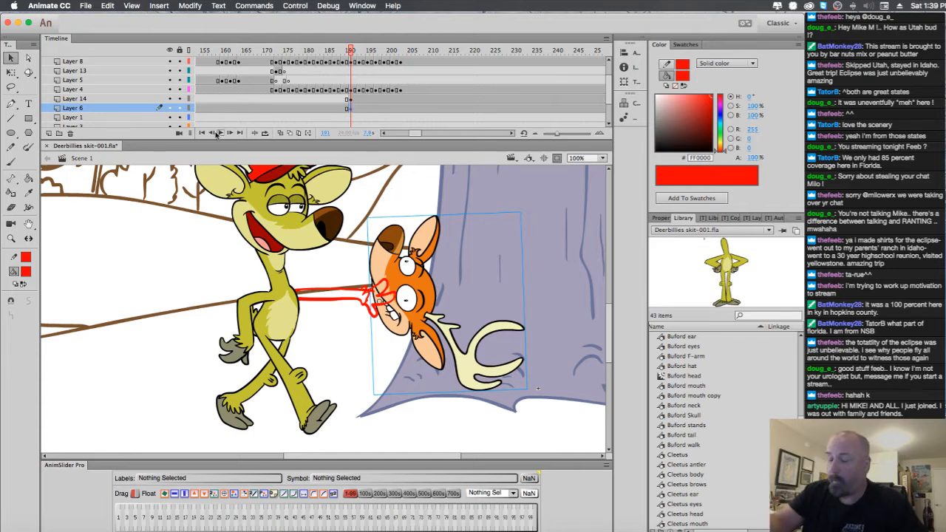
Add a new layer directly above Layer 6, turn on onion skinning and activate the Brush.
left_click(48, 134)
left_click(281, 134)
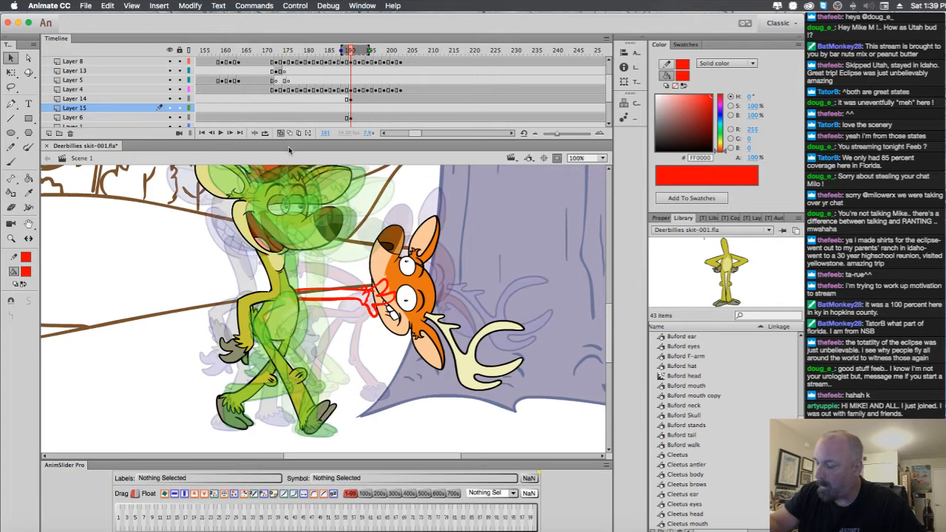
key("b")
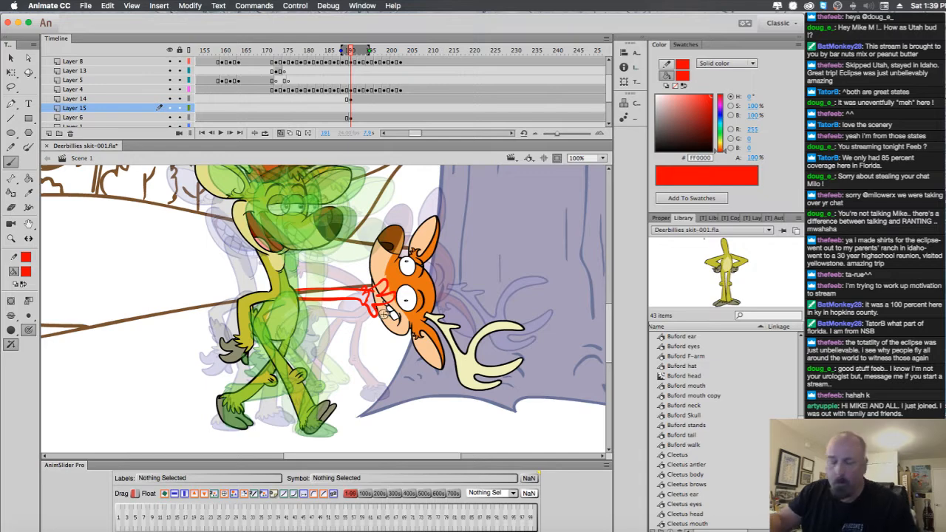
Compare the two deer's poses across the frames around 191, with onion skinning on and off.
key("comma")
key("comma")
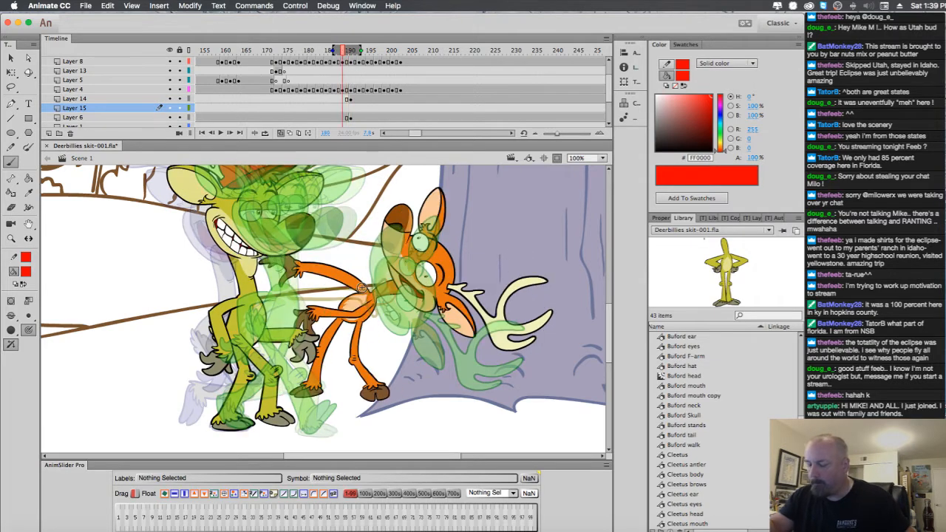
key("period")
left_click(281, 134)
key("comma")
key("period")
key("period")
key("period")
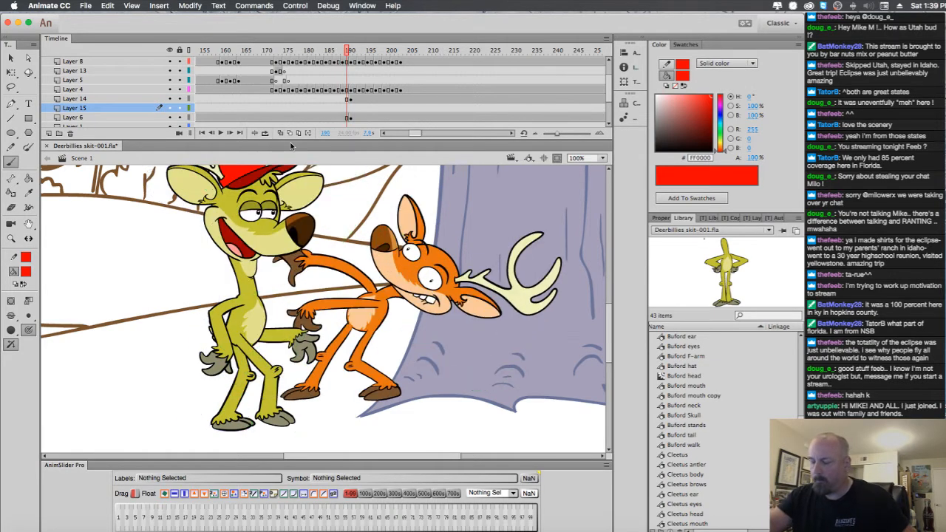
key("comma")
key("comma")
key("period")
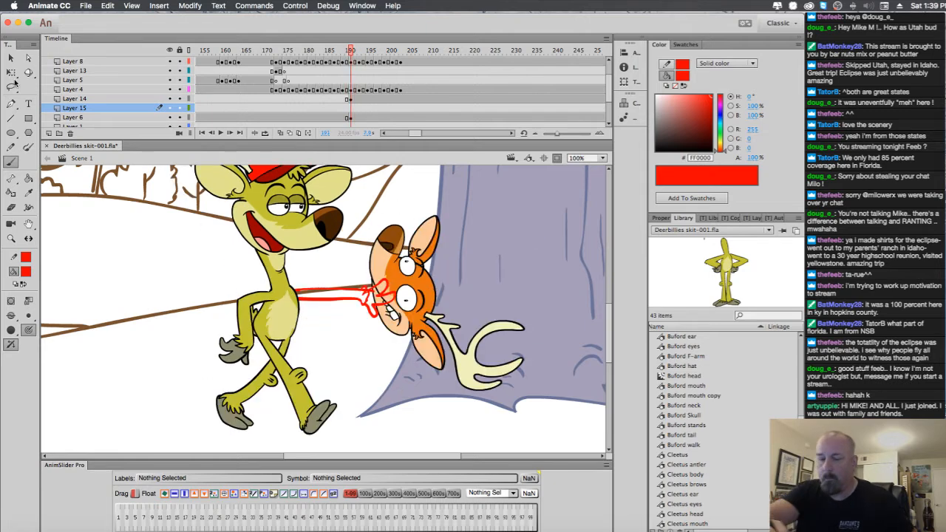
Rotate the orange deer's head counterclockwise on Layer 6 at frame 191 and set its symbol frame to 1.
key("q")
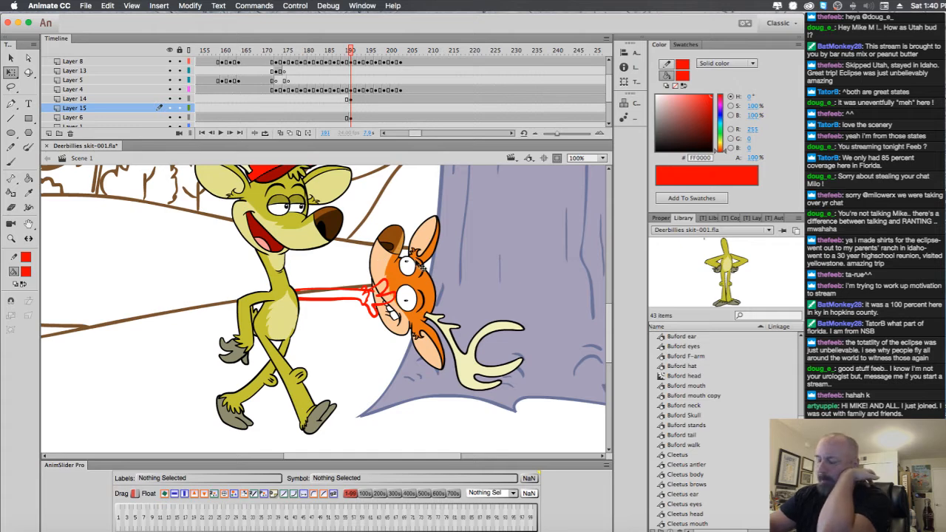
left_click(434, 261)
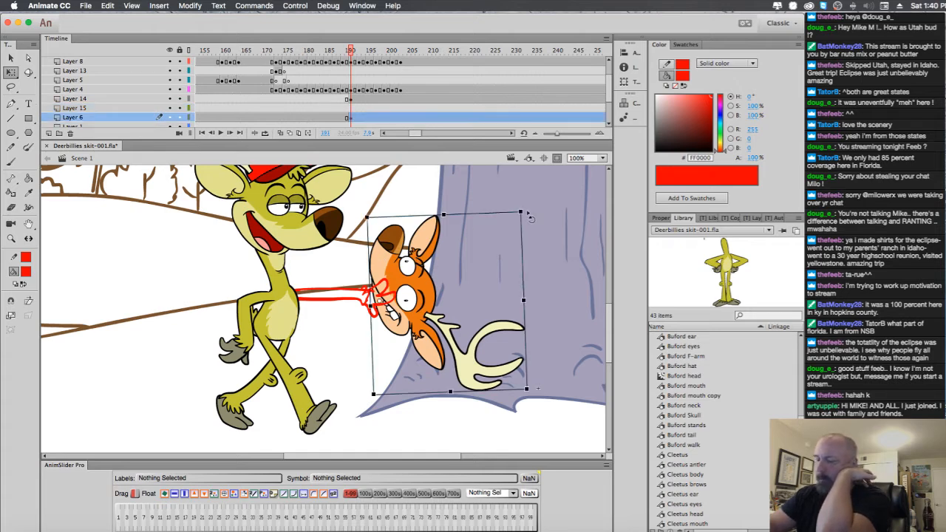
left_click_drag(527, 217, 482, 171)
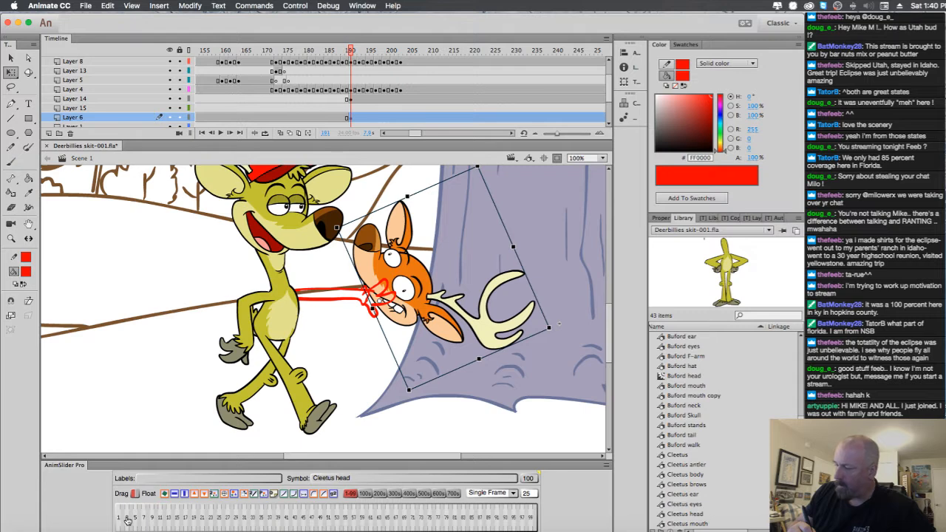
mouse_move(127, 521)
left_mouse_down()
mouse_move(344, 524)
mouse_move(120, 521)
left_mouse_up()
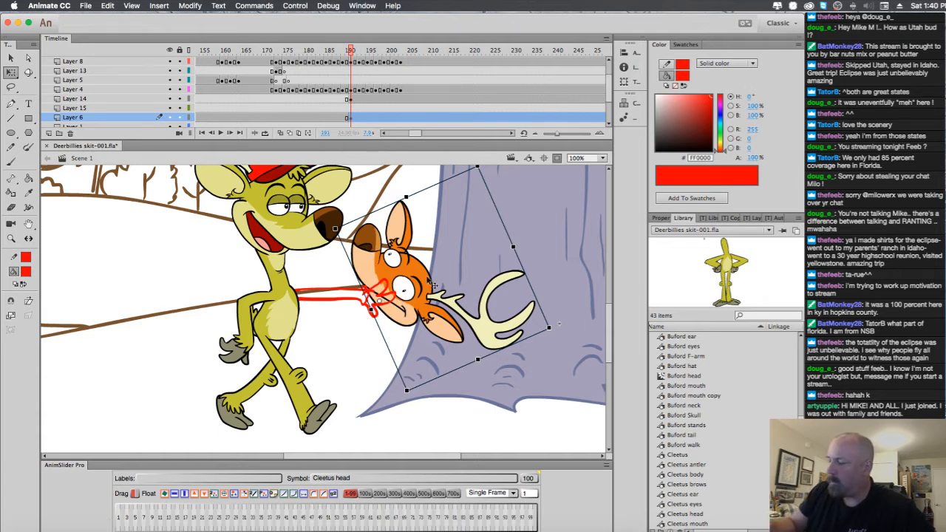
Open the Cleetus head symbol and insert a keyframe on the Cleetus eyes layer at frame 59.
double_click(434, 285)
left_click_drag(403, 133, 409, 134)
left_click(221, 55)
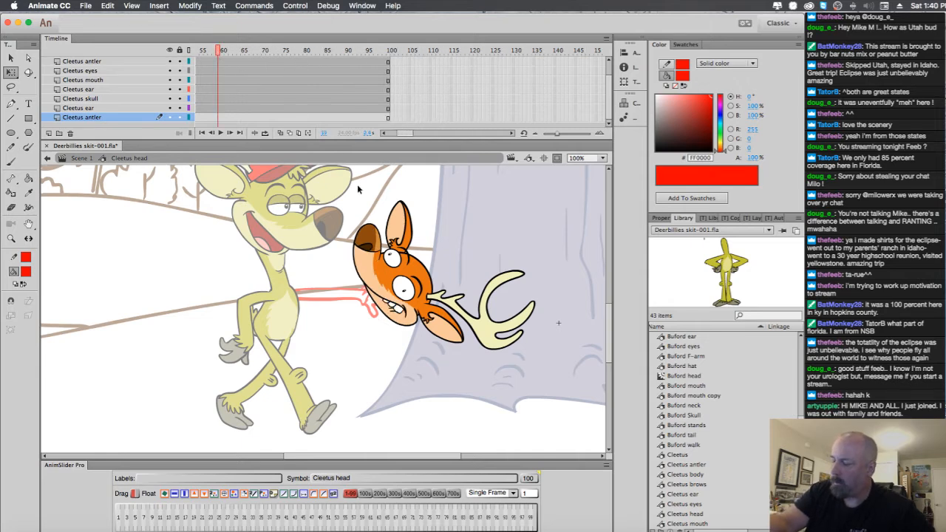
left_click(408, 294)
left_click(218, 73)
key("F6")
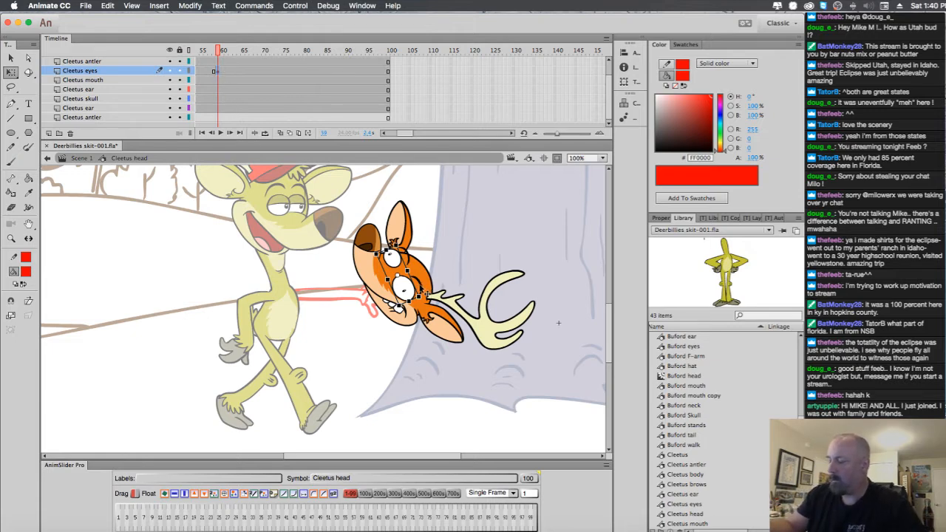
Insert a keyframe on the Cleetus mouth layer at frame 59 and set the mouth to its frame 6.
left_click(366, 241)
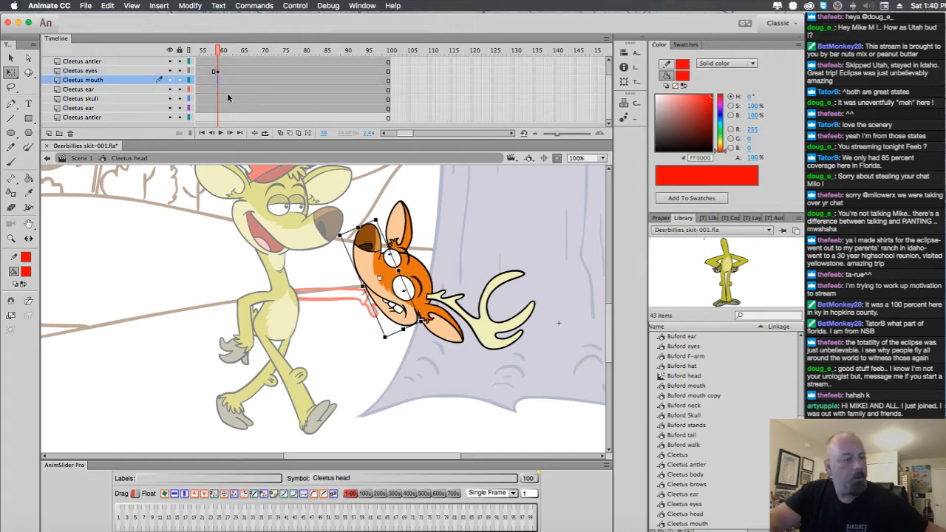
key("F6")
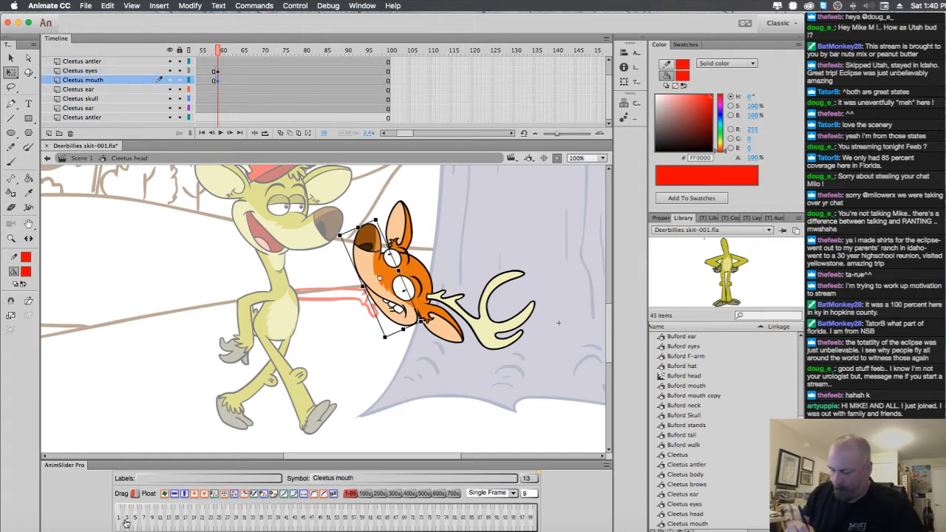
left_click_drag(119, 521, 142, 526)
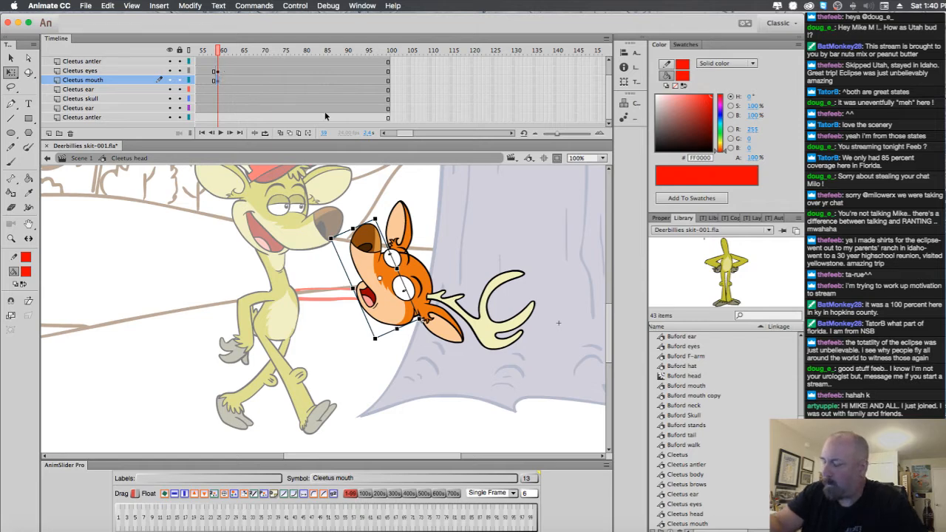
Animate a blink on the Cleetus eyes layer with keyframes at 61, 63 and 65 showing eye frames 3, 4 and 2.
left_click(230, 57)
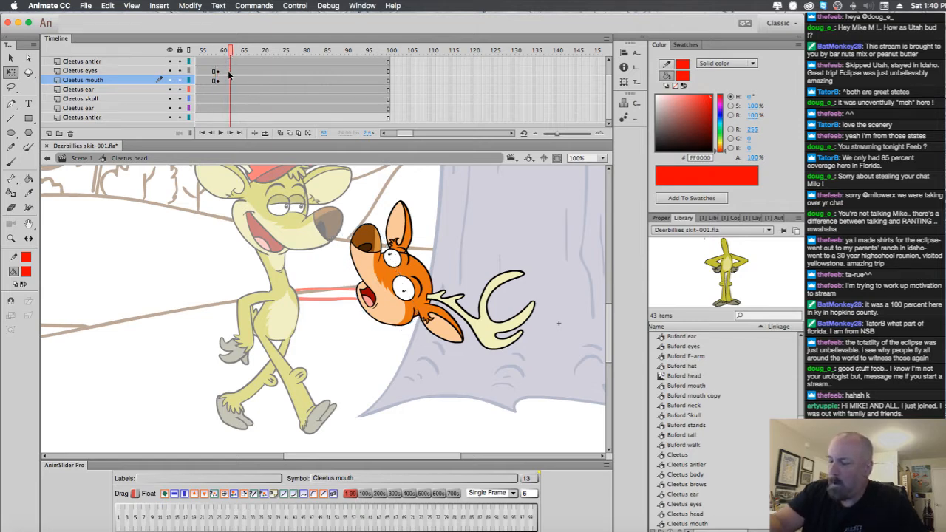
left_click(226, 72)
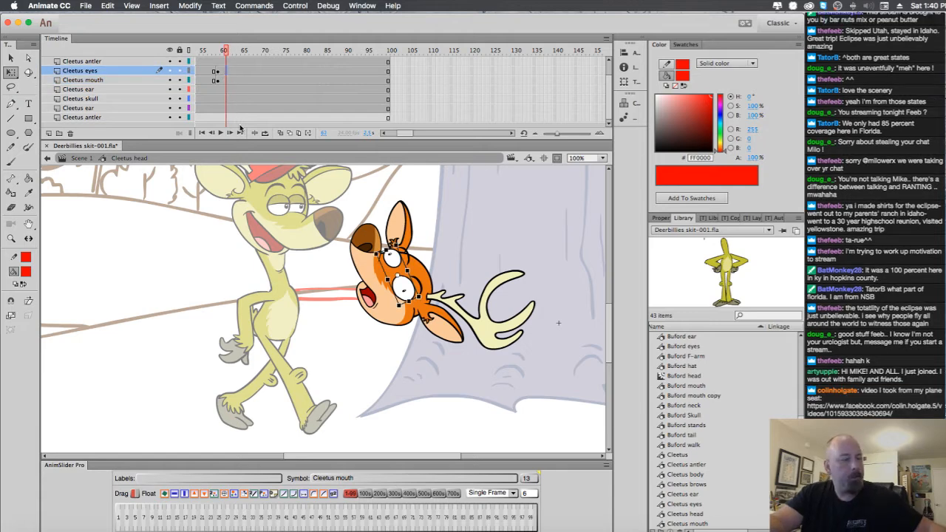
left_click(126, 520)
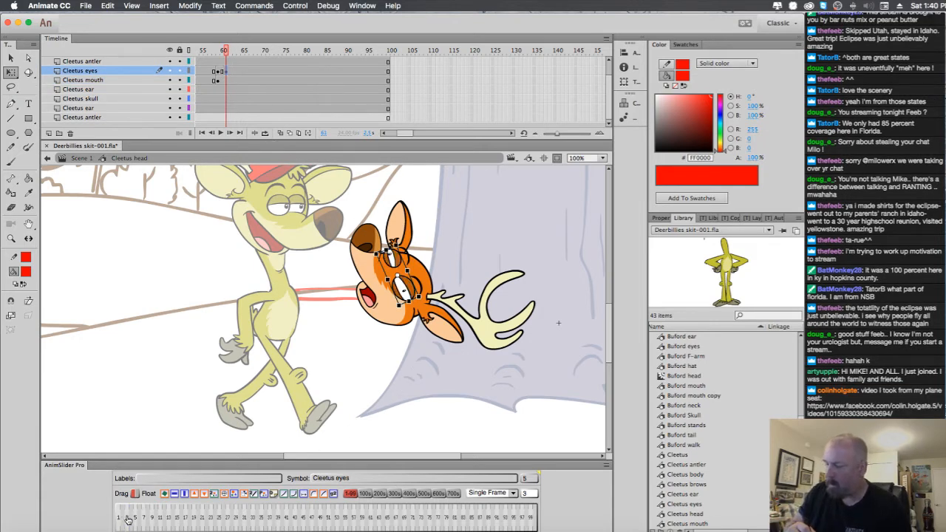
left_click(234, 74)
key("F6")
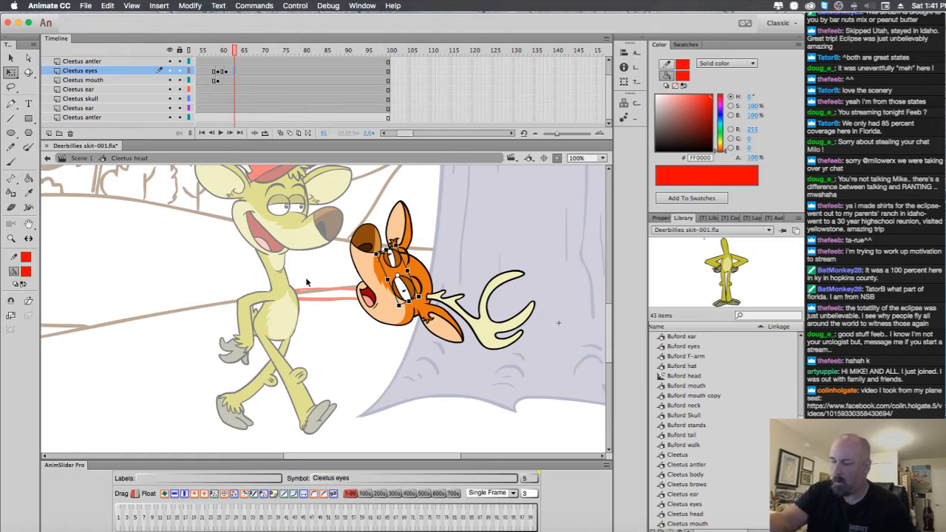
left_click(131, 520)
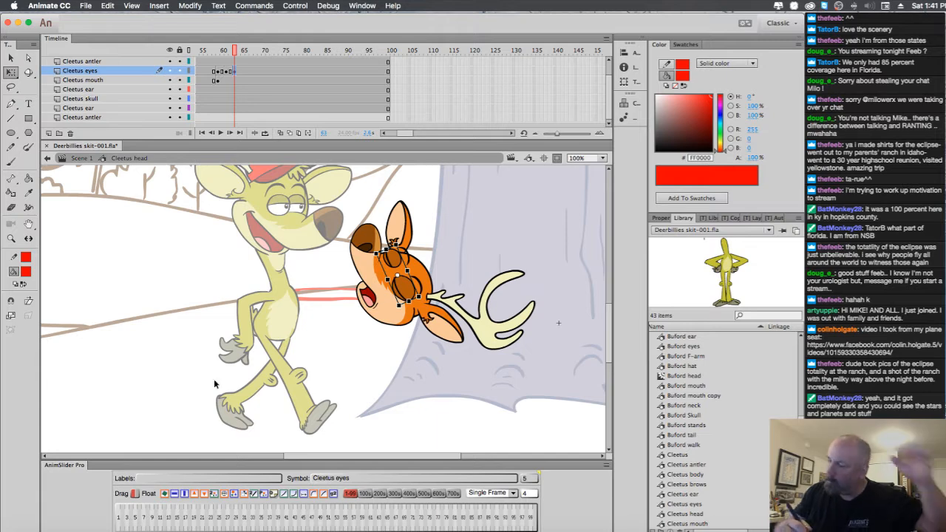
left_click(228, 57)
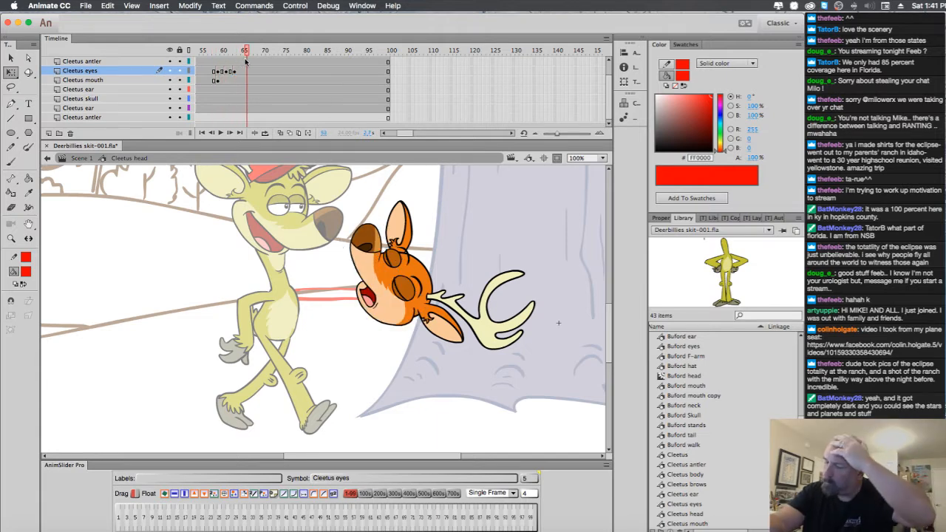
left_click(244, 63)
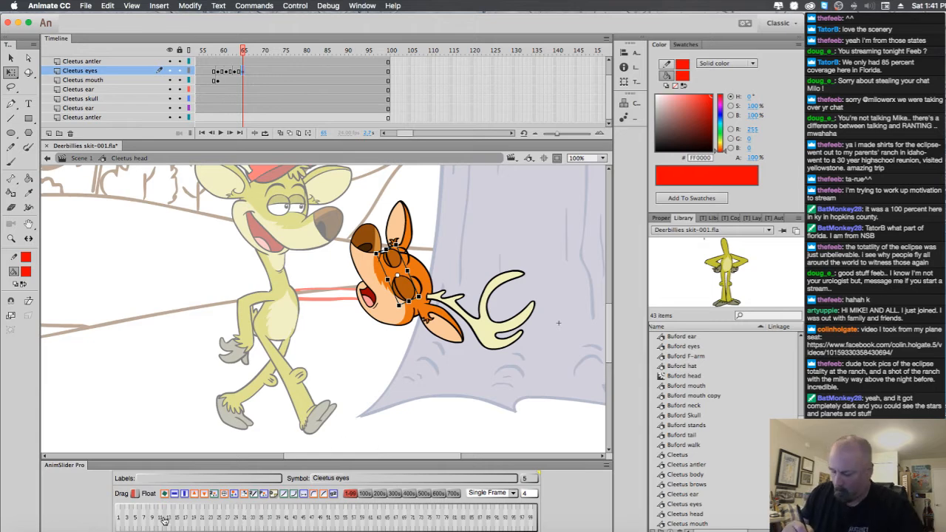
left_click_drag(164, 522, 119, 516)
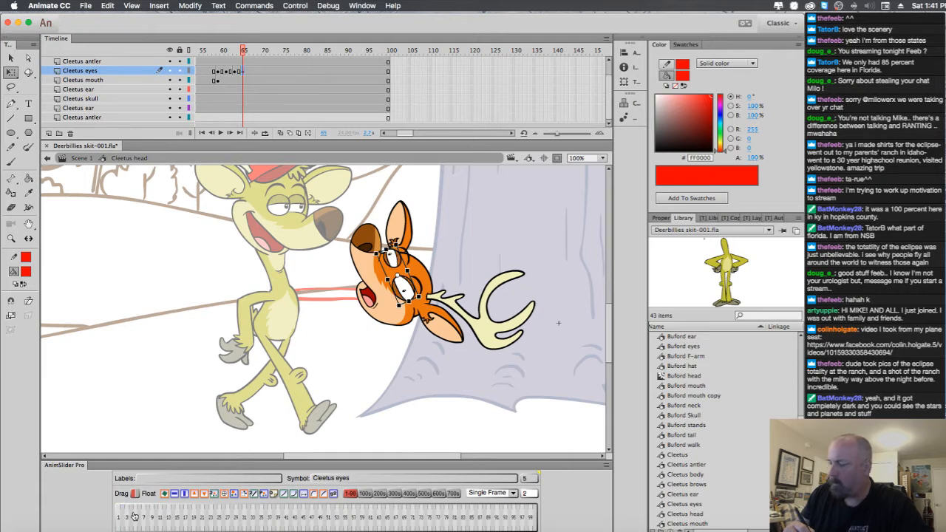
Return to Scene 1 and set the Cleetus head on Layer 6 to Play Once starting from its frame 59.
left_click(226, 57)
mouse_move(226, 57)
left_mouse_down()
mouse_move(210, 58)
mouse_move(253, 62)
mouse_move(212, 70)
mouse_move(230, 70)
mouse_move(223, 71)
left_mouse_up()
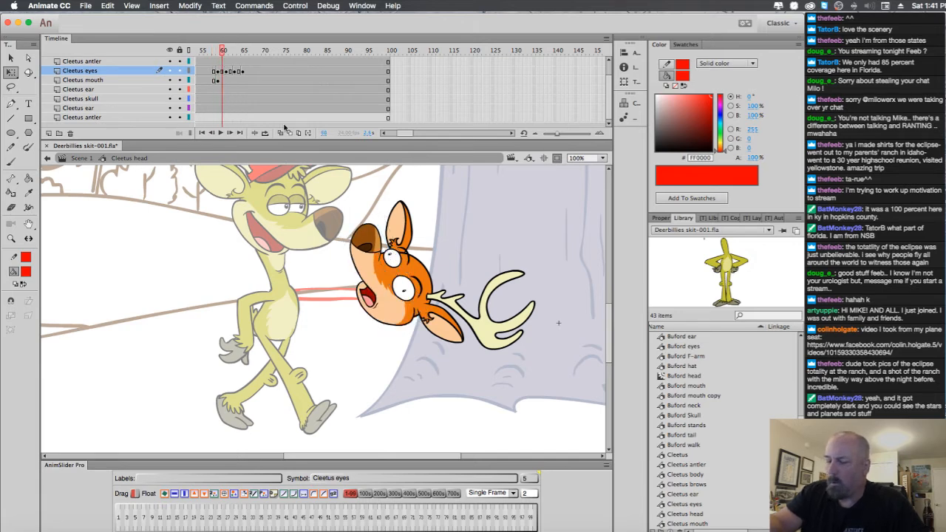
left_click(218, 52)
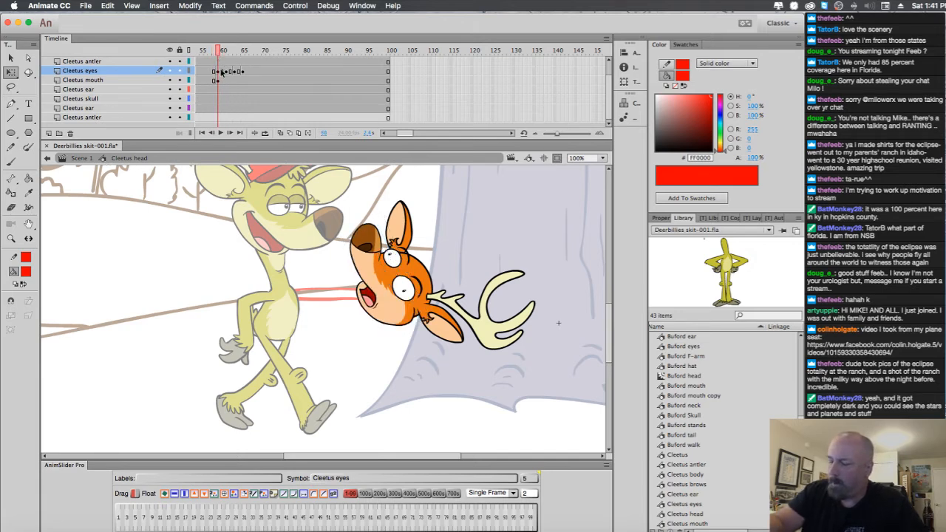
left_click(81, 159)
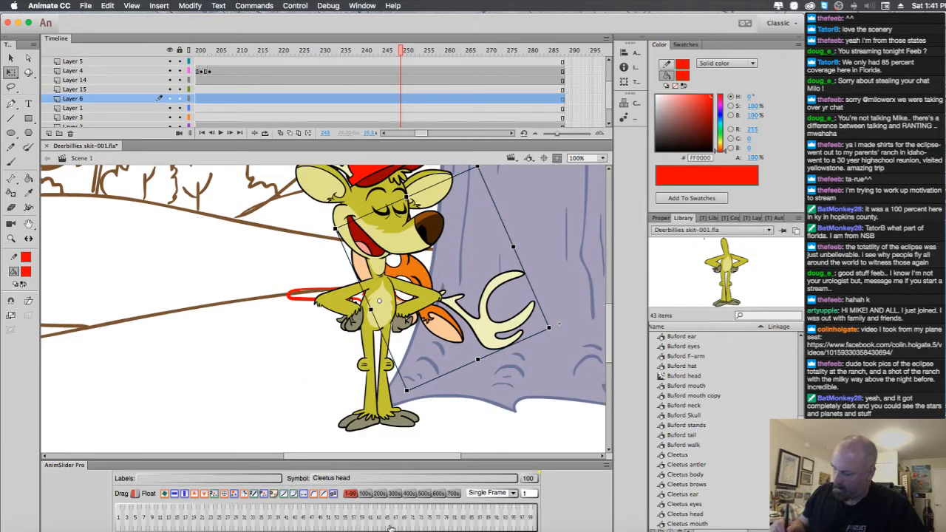
left_click(362, 527)
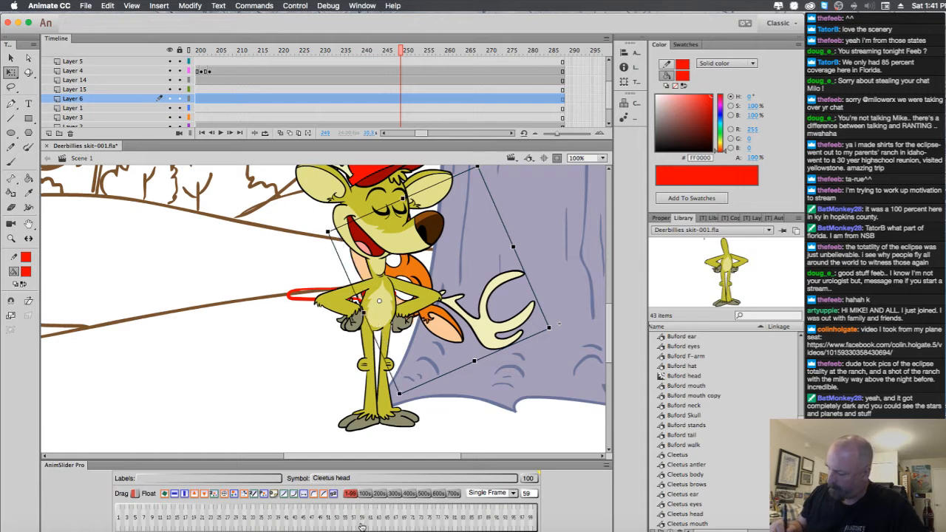
left_click(504, 498)
left_click(514, 510)
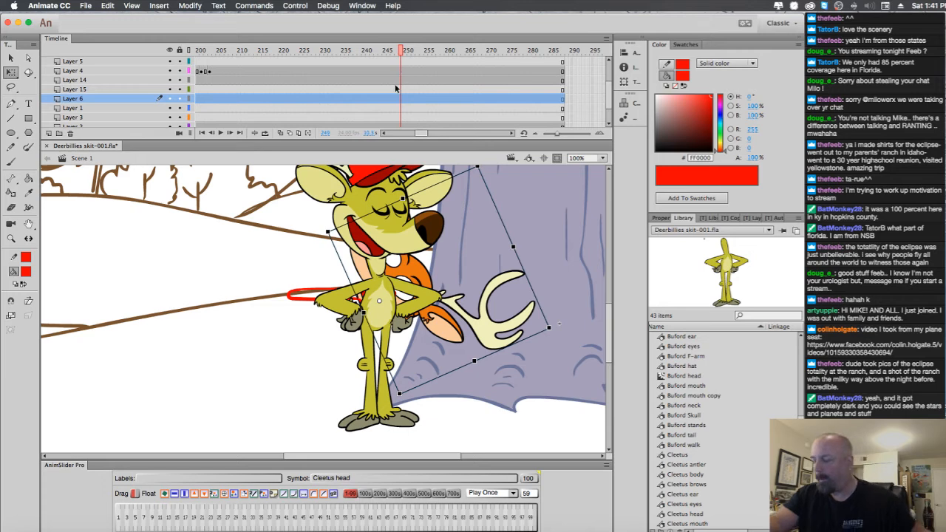
Reopen the Cleetus head symbol to check its eye and mouth keyframes around frame 59, and return to Scene 1.
double_click(408, 244)
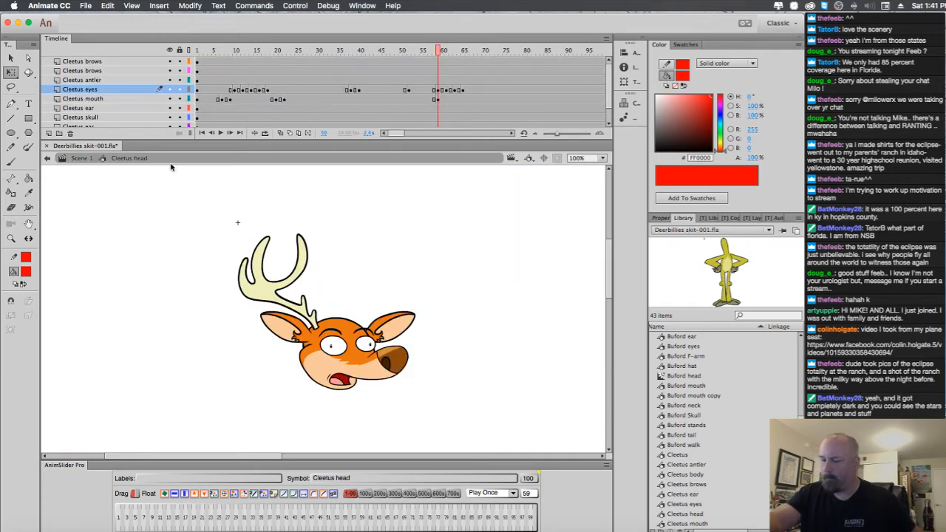
left_click(81, 159)
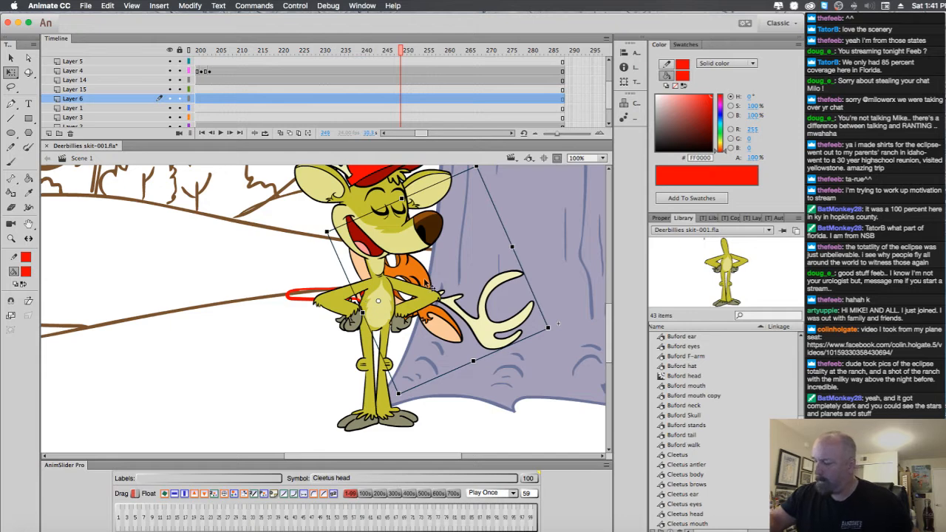
scroll(419, 129, "left", 5)
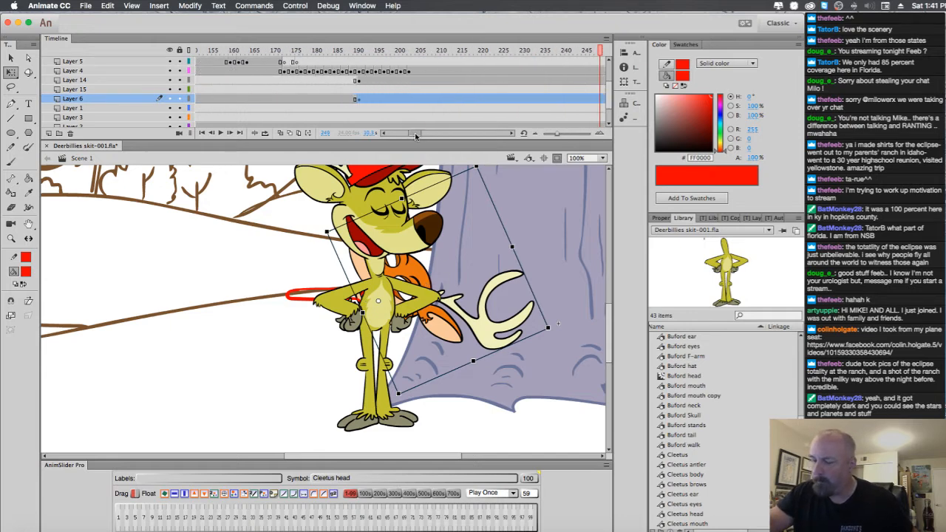
Examine the deer's poses from frame 191 to 194, including with onion skinning.
left_click(364, 101)
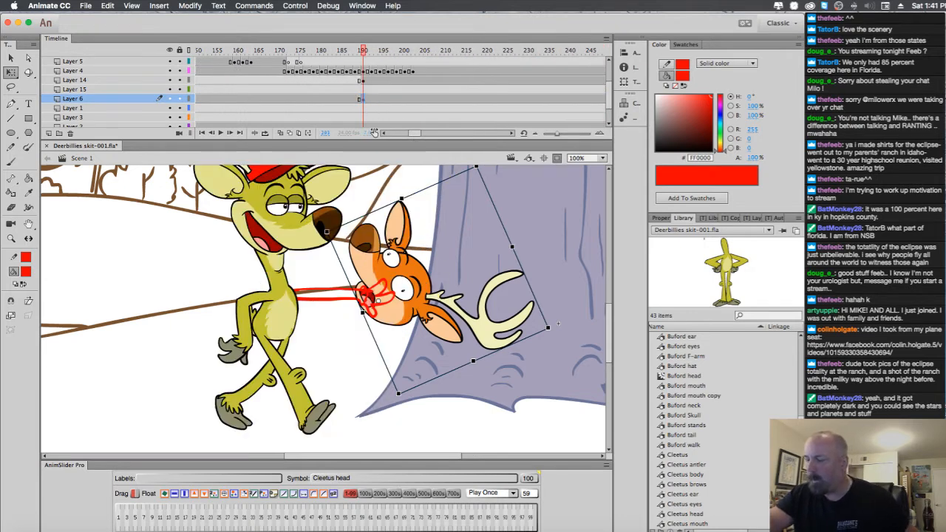
mouse_move(365, 52)
left_mouse_down()
mouse_move(355, 53)
mouse_move(368, 58)
left_mouse_up()
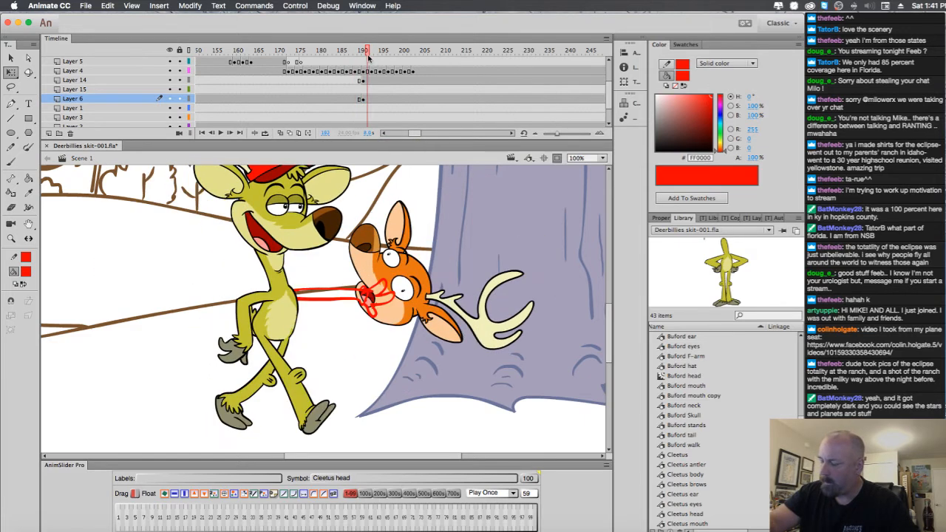
left_click(363, 100)
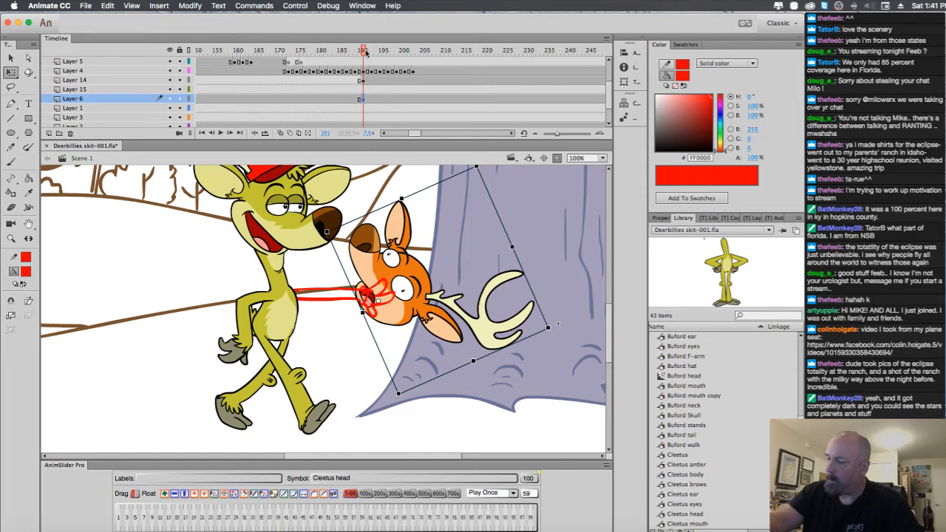
mouse_move(365, 52)
left_mouse_down()
mouse_move(376, 52)
mouse_move(364, 62)
mouse_move(376, 64)
left_mouse_up()
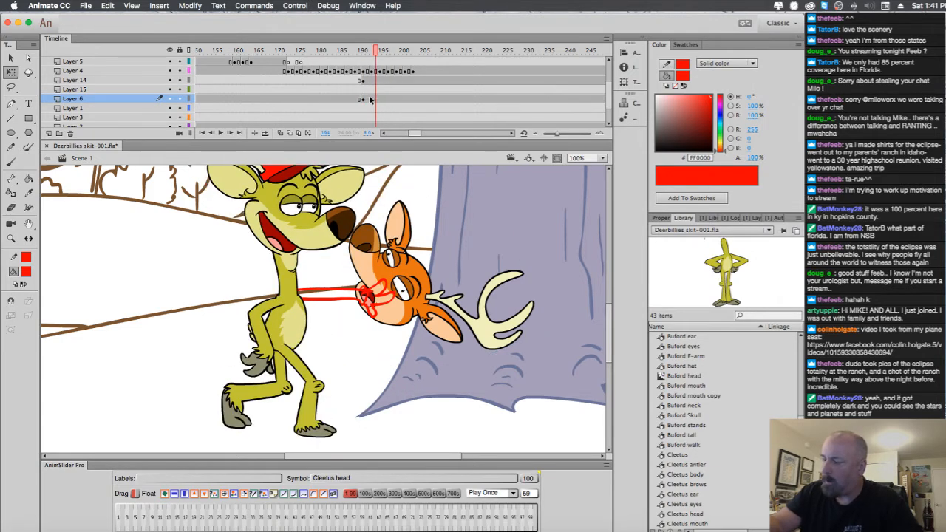
left_click(281, 133)
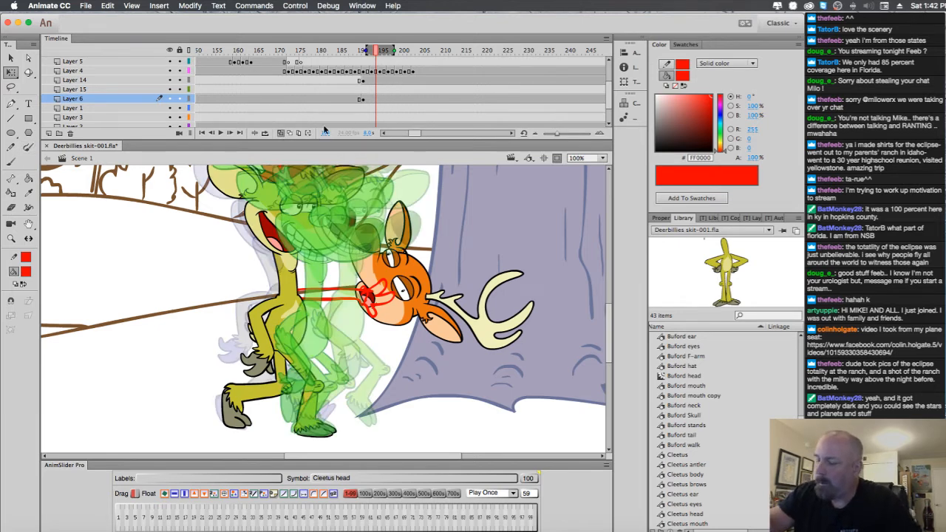
left_click(281, 133)
Insert a blank keyframe on Layer 14 at frame 201 and brush a red arm with an open hand extending behind the green deer.
left_click_drag(381, 56, 406, 57)
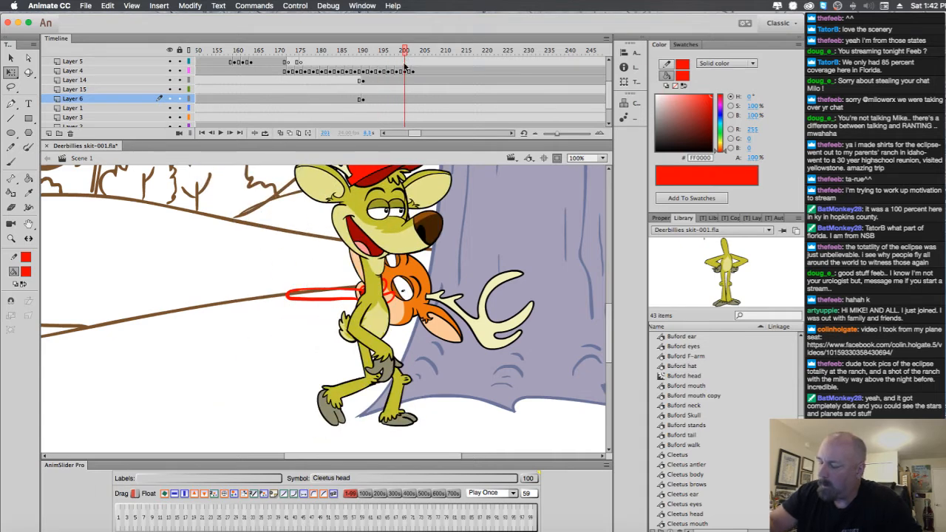
left_click(405, 73)
left_click(408, 82)
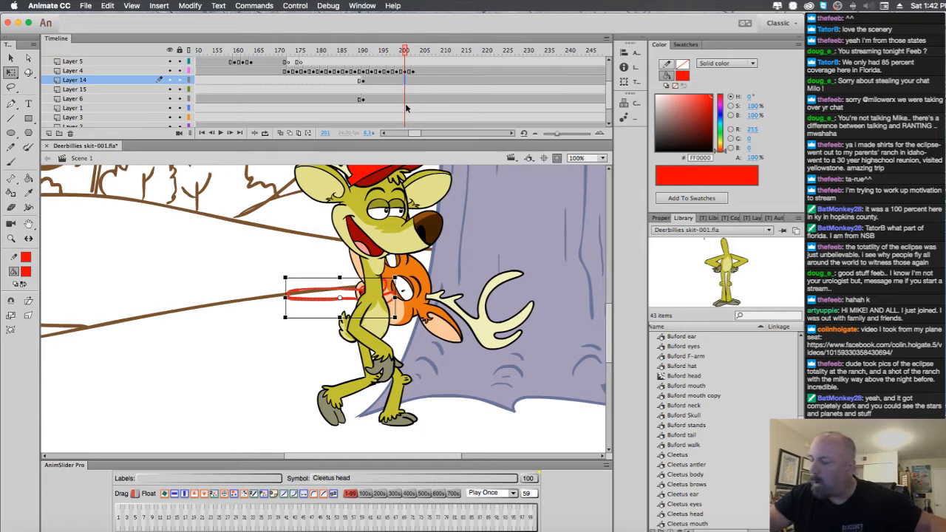
key("F7")
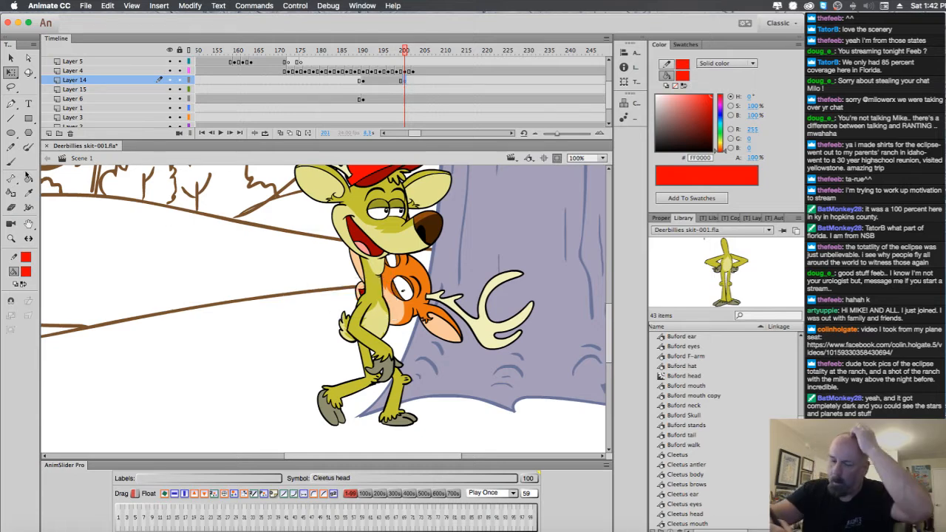
key("b")
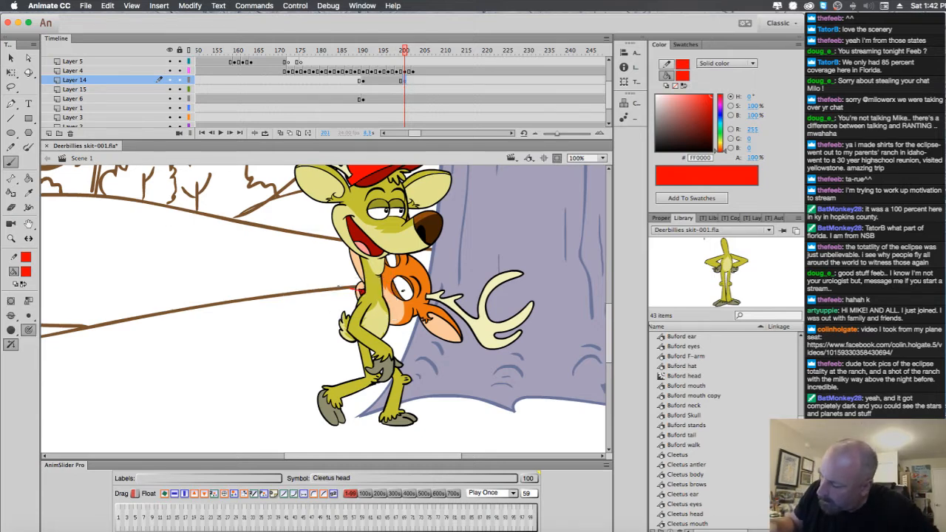
left_click_drag(338, 287, 288, 284)
mouse_move(358, 299)
left_mouse_down()
mouse_move(270, 290)
mouse_move(257, 282)
mouse_move(267, 270)
mouse_move(285, 275)
mouse_move(284, 298)
left_mouse_up()
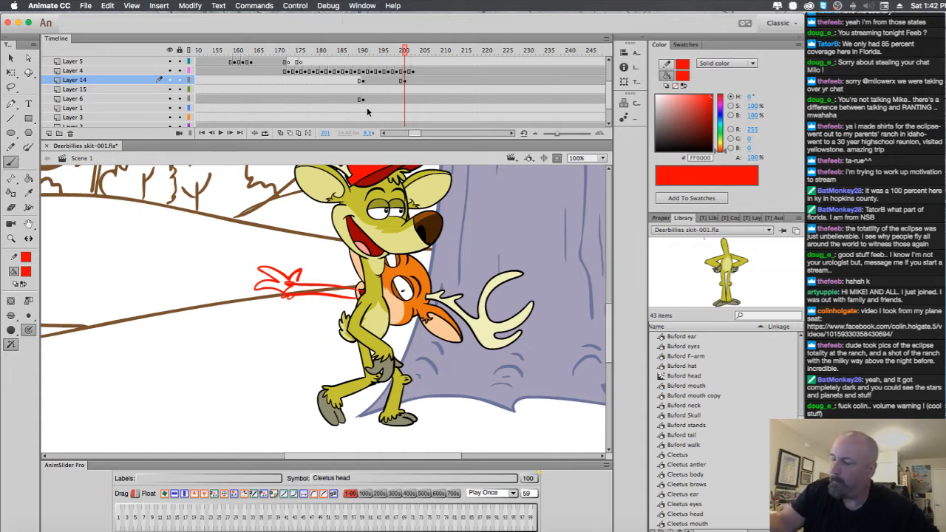
Add a Layer 6 keyframe at frame 201 and move and rotate the orange deer's head upright behind the green deer, beside the sketched hand.
key("q")
left_click(405, 99)
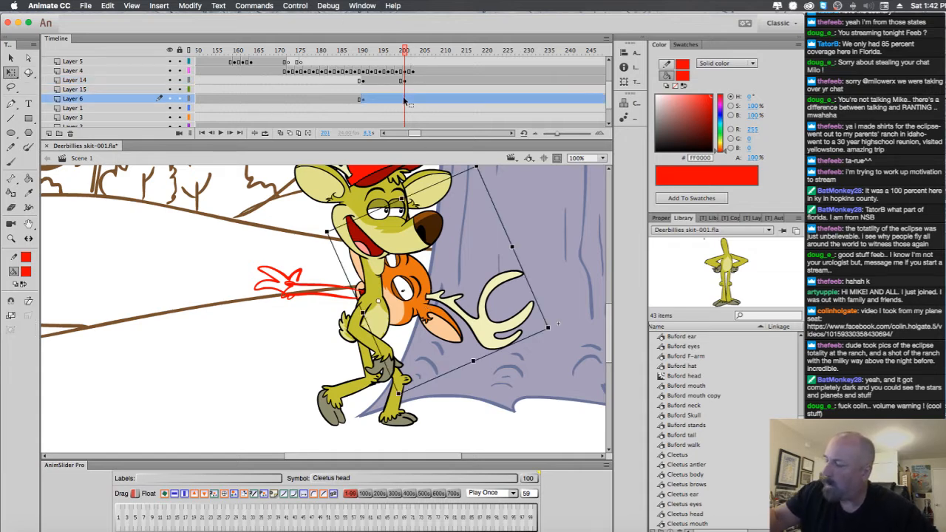
key("F6")
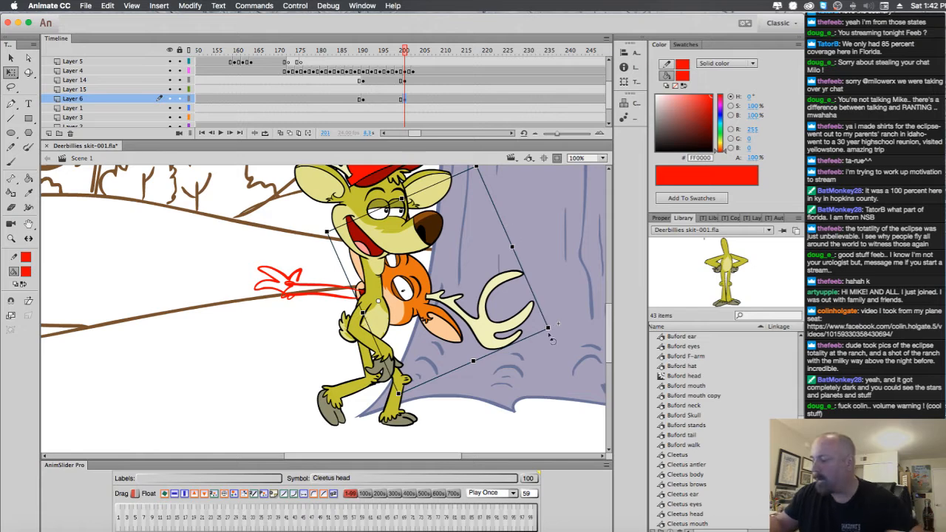
left_click_drag(551, 337, 292, 237)
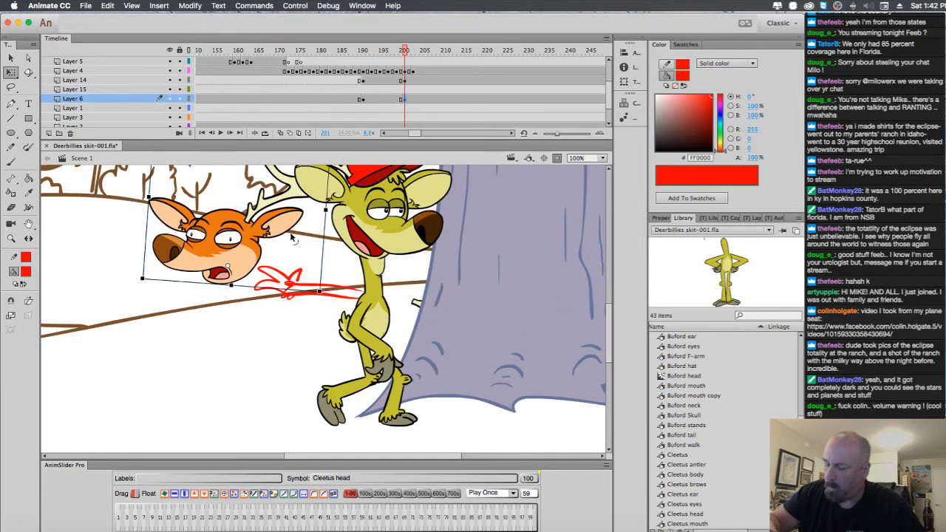
left_click_drag(406, 52, 405, 77)
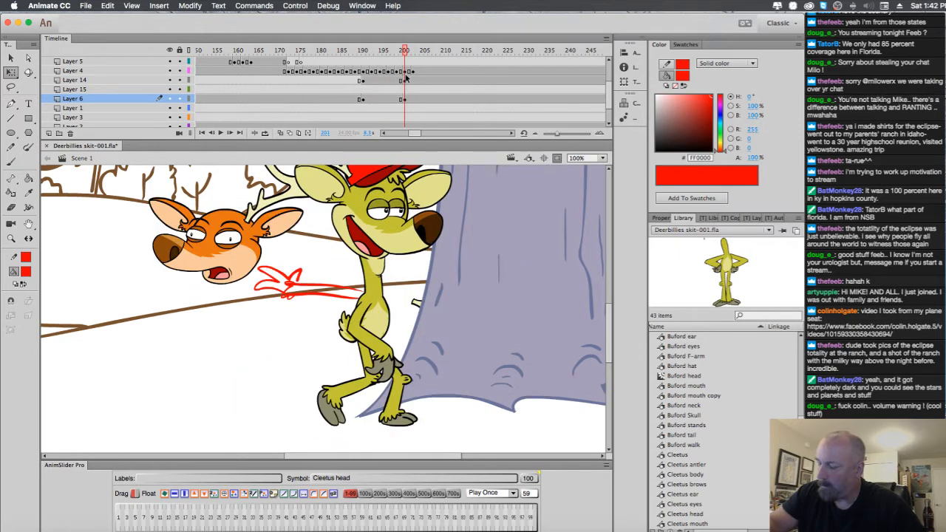
left_click(405, 81)
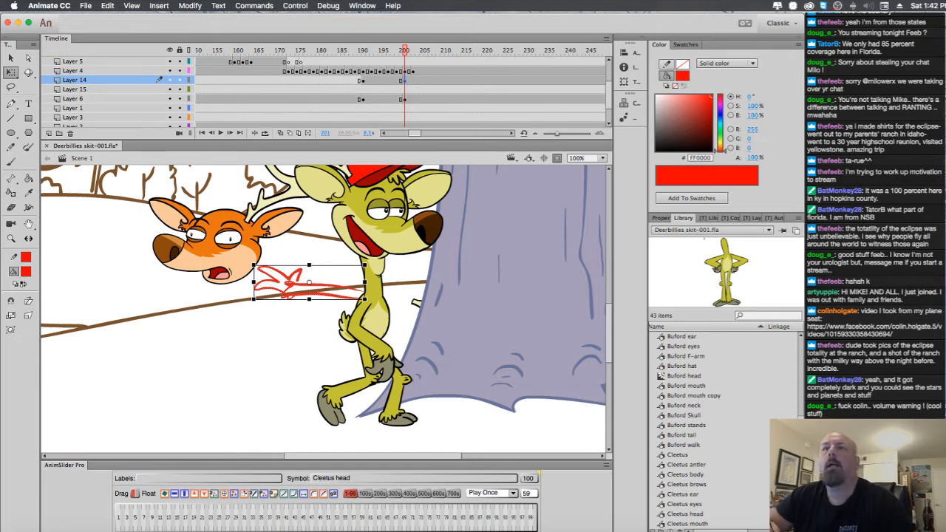
key("super+Tab")
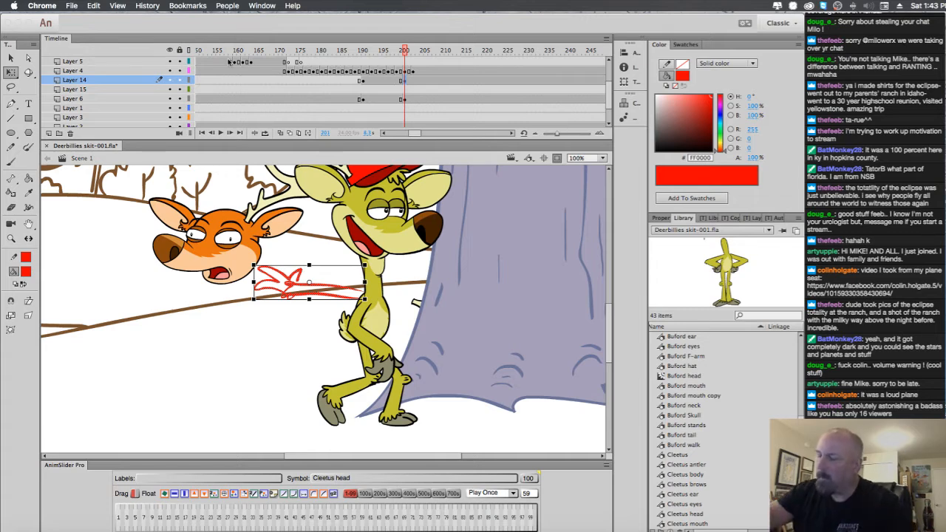
left_click(407, 52)
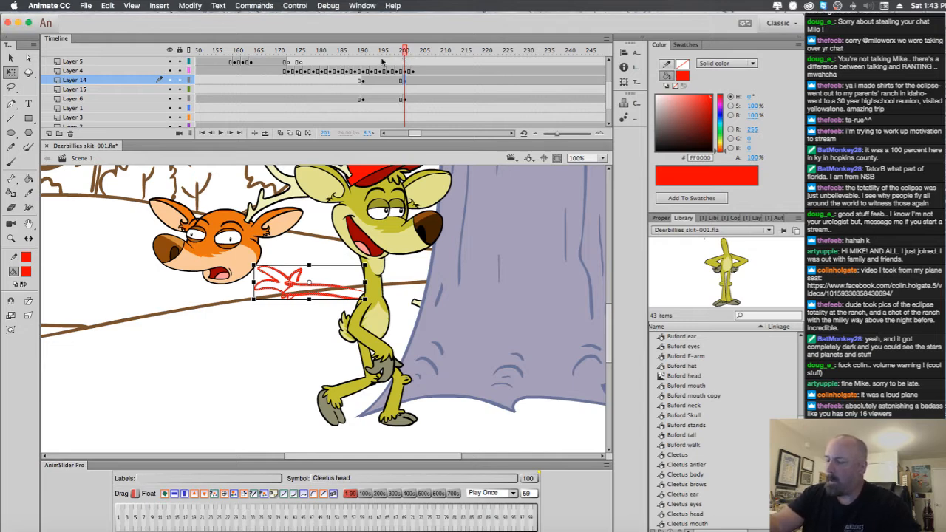
Insert keyframes on Layers 6 and 1 at frame 193, then lift and rotate the orange deer's head toward the green deer with onion skinning on.
left_click_drag(405, 54, 380, 80)
left_click(372, 99)
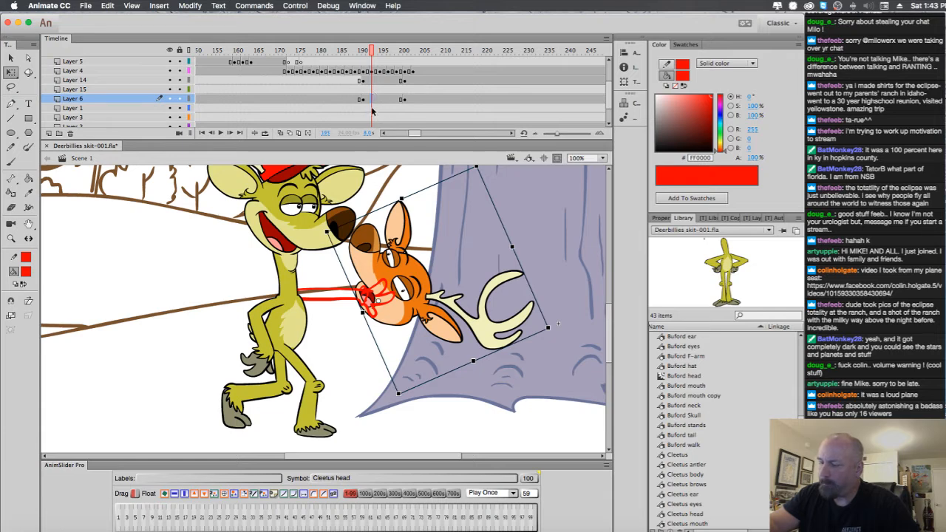
left_click(372, 108)
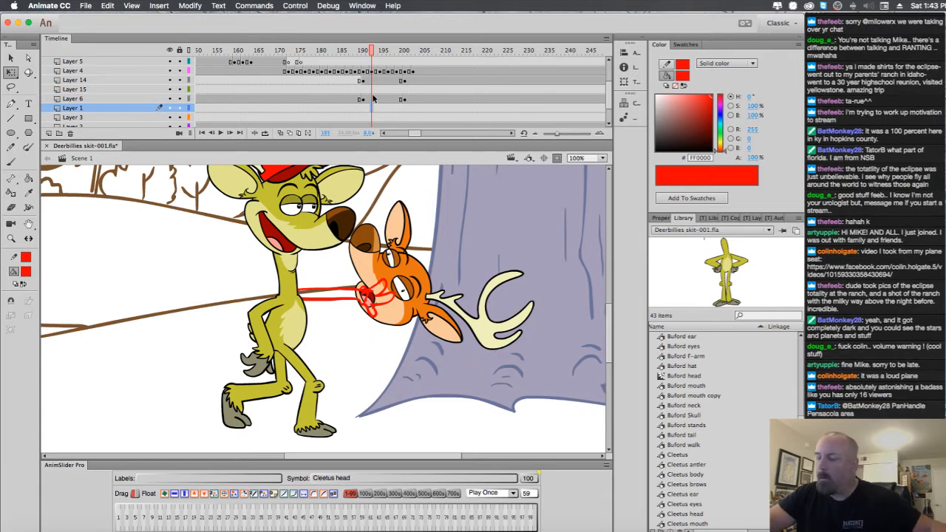
left_click(374, 100)
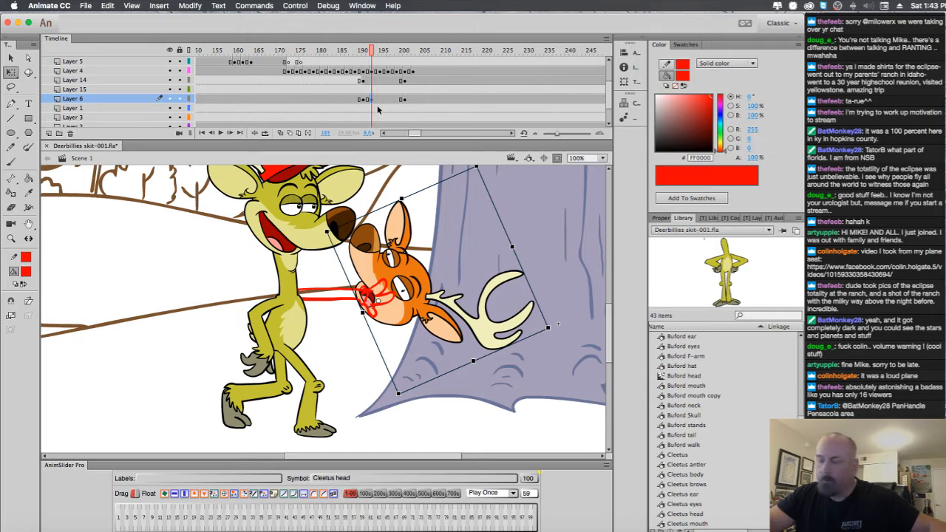
left_click(375, 109)
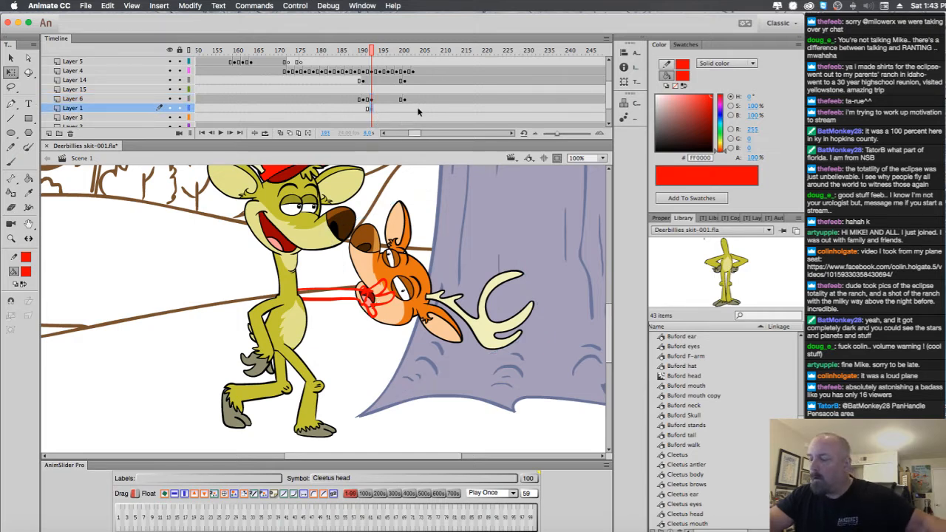
left_click(408, 231)
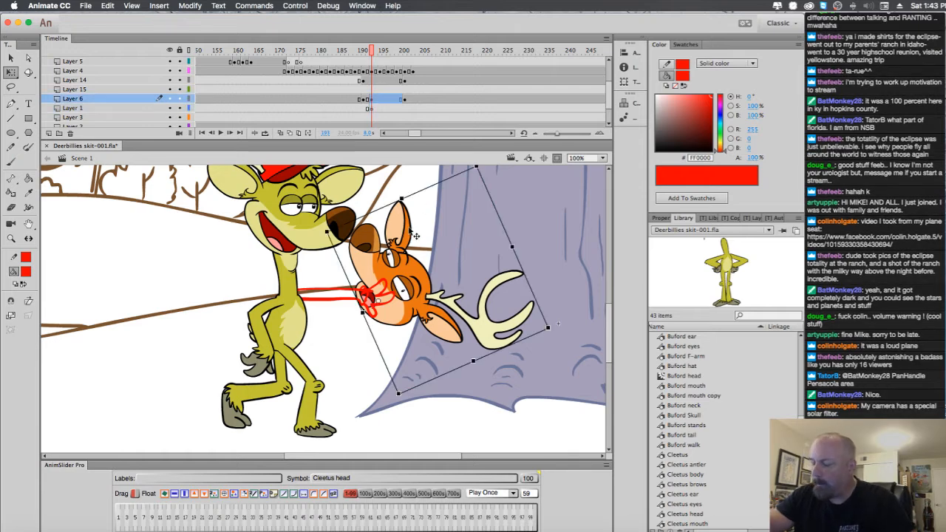
left_click(281, 133)
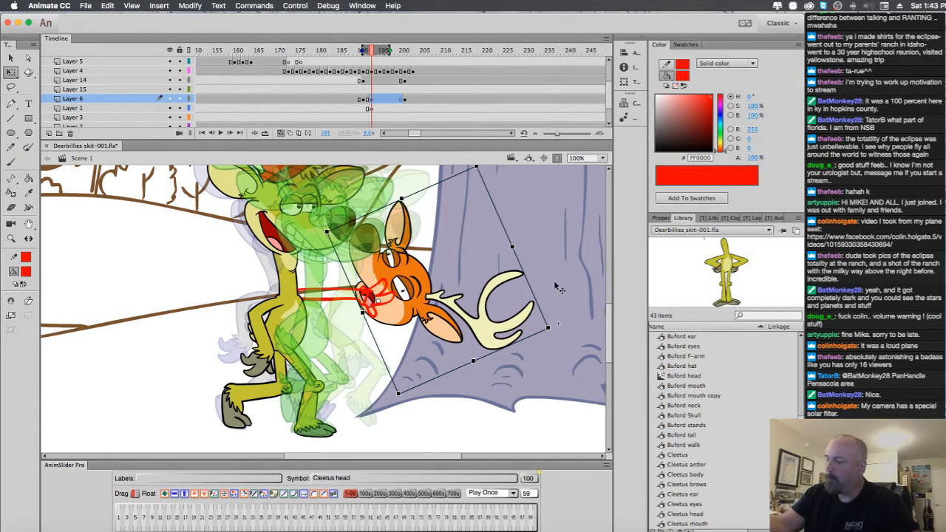
left_click_drag(566, 330, 524, 238)
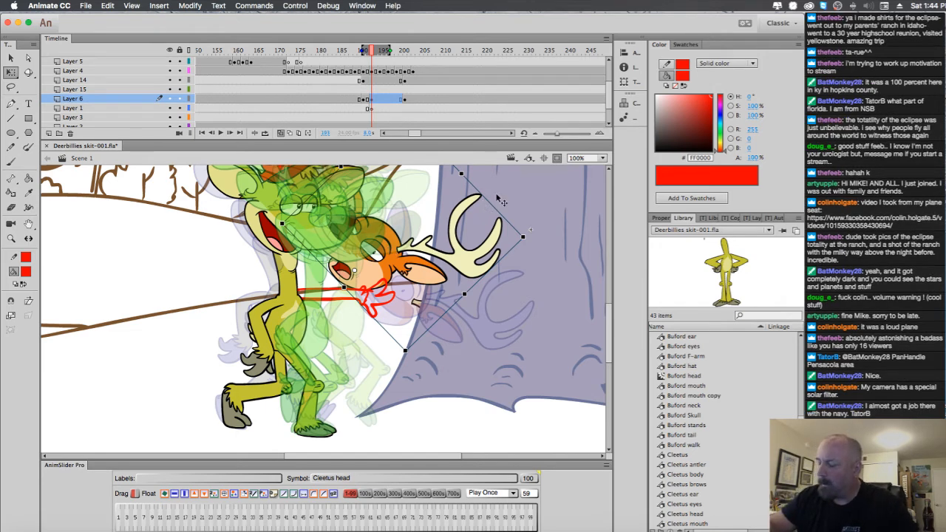
Insert a Layer 6 keyframe at frame 195 and rotate the orange deer's head further upright, moving it behind the green deer's head.
left_click(381, 103)
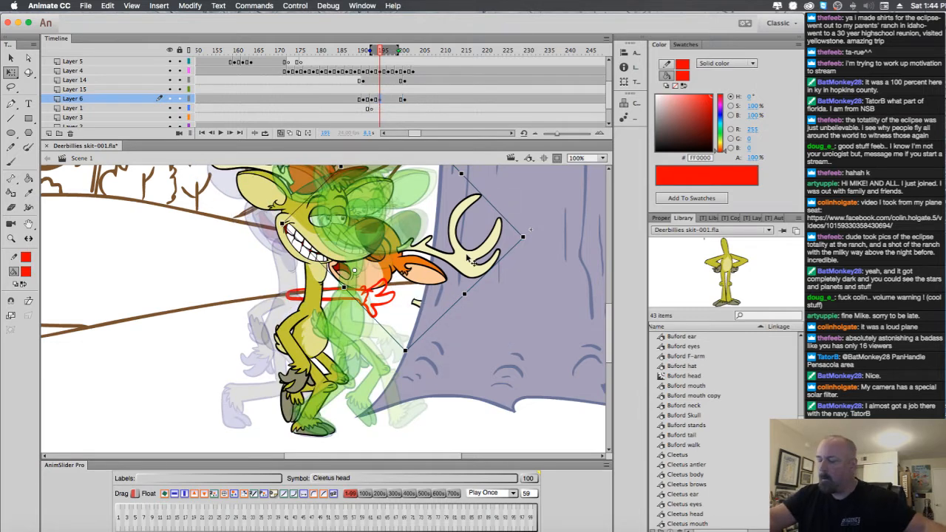
left_click_drag(531, 248, 462, 233)
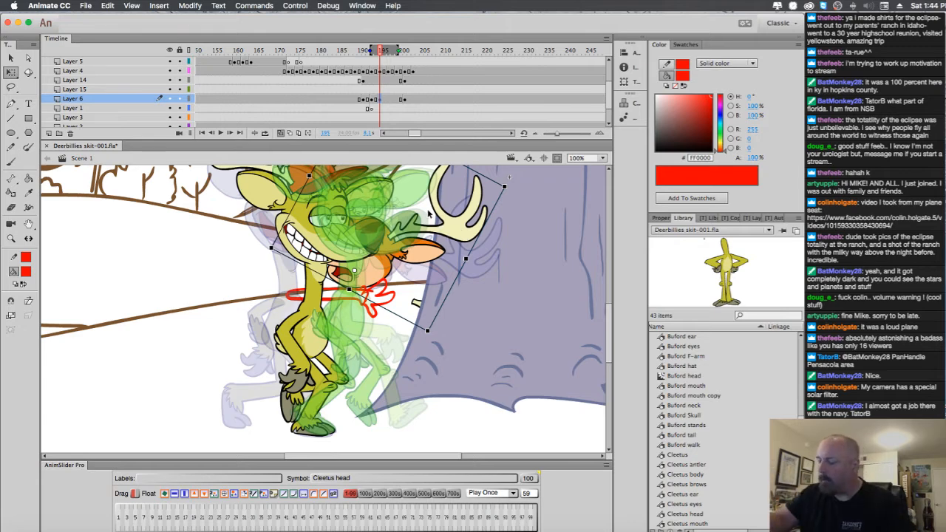
left_click_drag(444, 230, 398, 210)
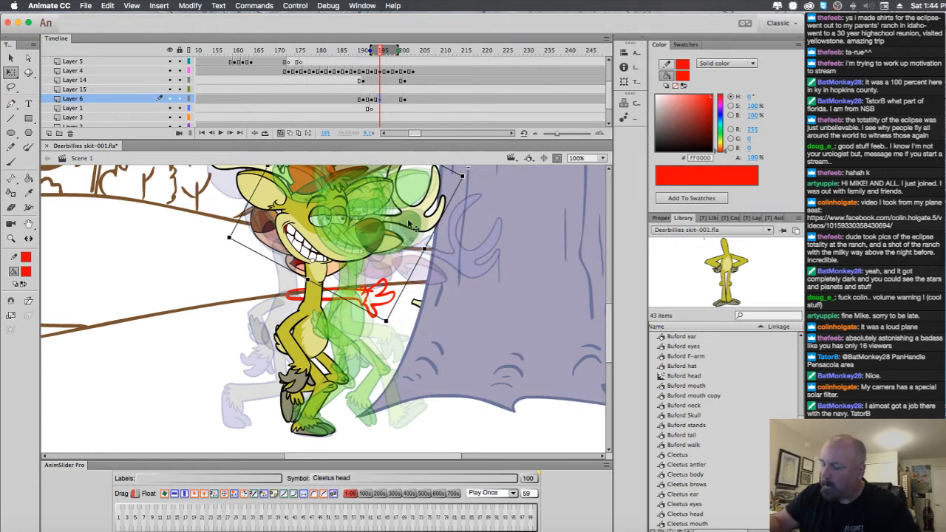
Clear the arm on Layer 14 with blank keyframes at frames 193 and 195, and sketch a new red arm and hand at frame 193.
left_click(382, 81)
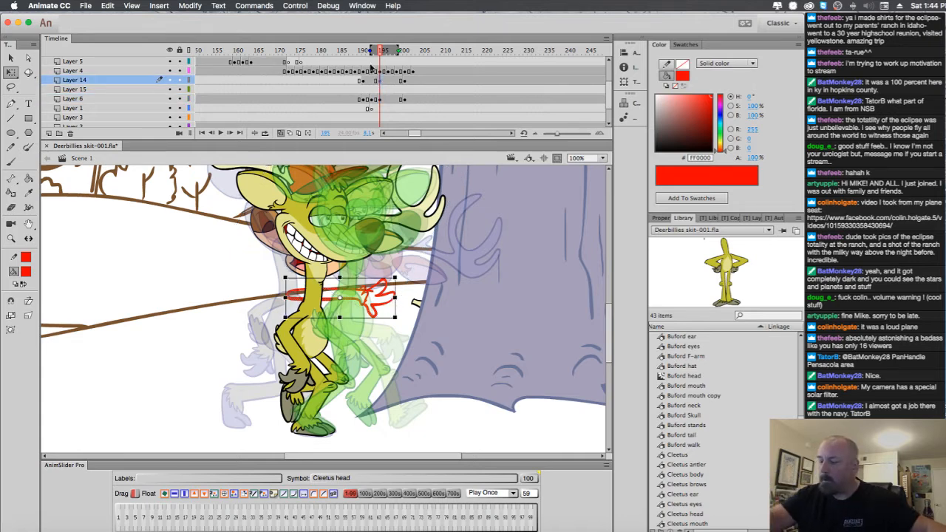
left_click(377, 80)
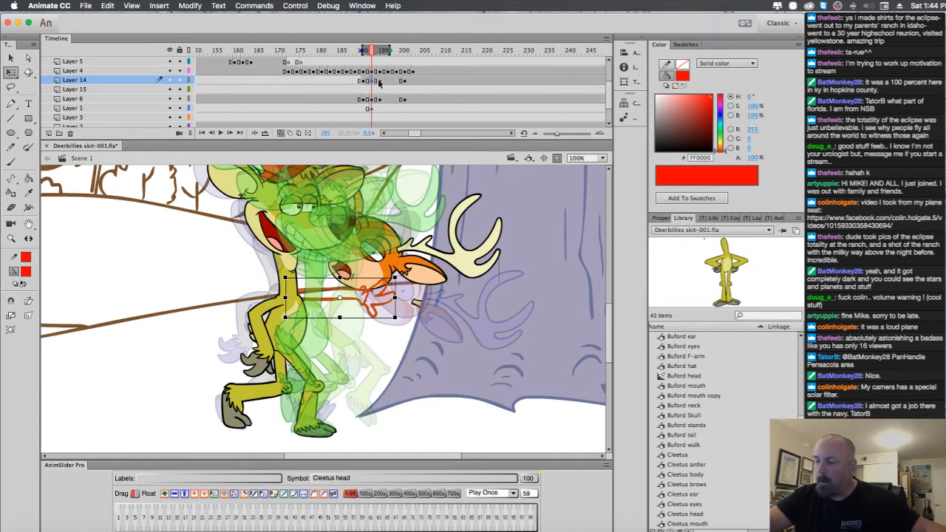
left_click(380, 82)
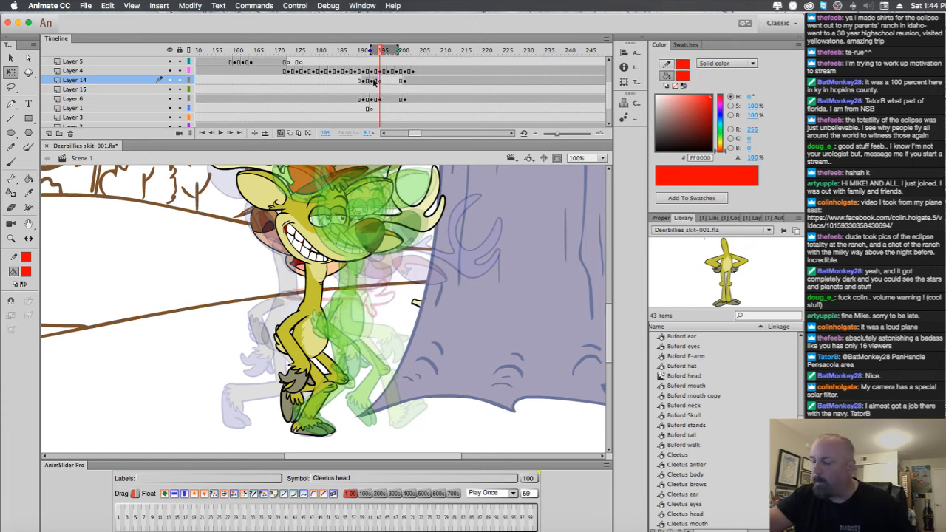
left_click(372, 83)
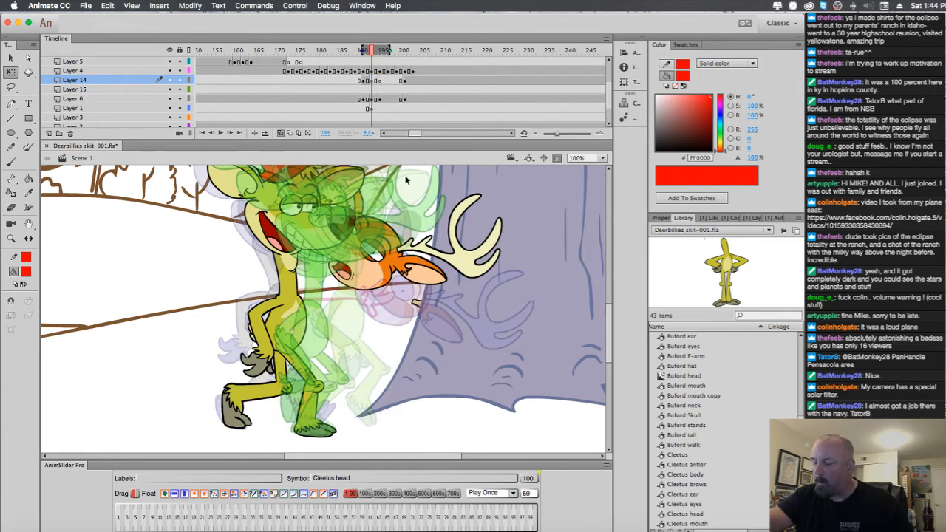
left_click(10, 162)
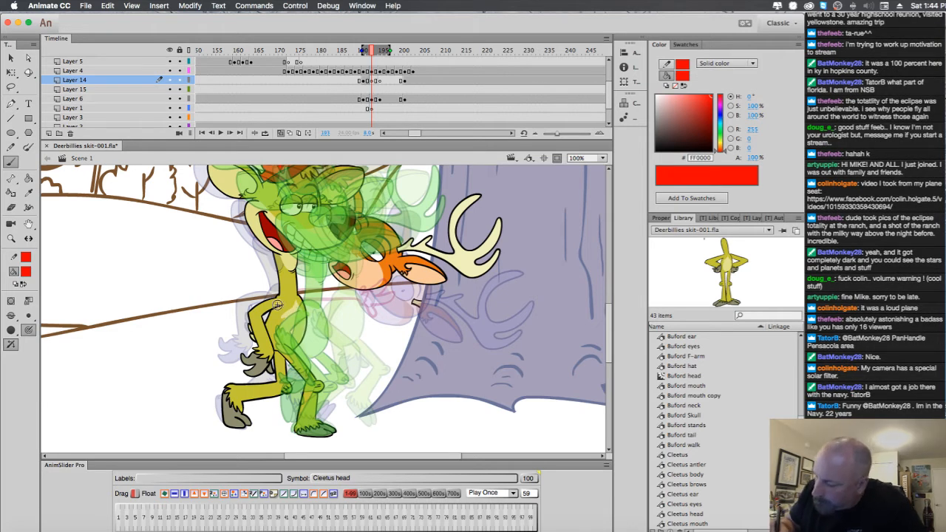
mouse_move(296, 290)
left_mouse_down()
mouse_move(356, 307)
mouse_move(374, 302)
mouse_move(364, 322)
mouse_move(354, 322)
mouse_move(354, 303)
mouse_move(349, 321)
mouse_move(318, 295)
left_mouse_up()
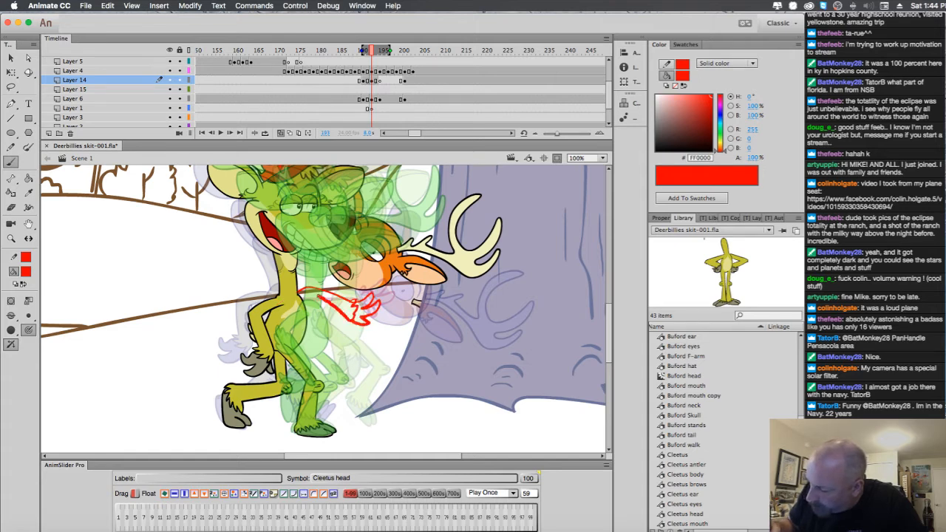
Sketch the red arm and hand on Layer 14 at frame 195 beside the green deer's neck, undoing unwanted strokes.
left_click(380, 81)
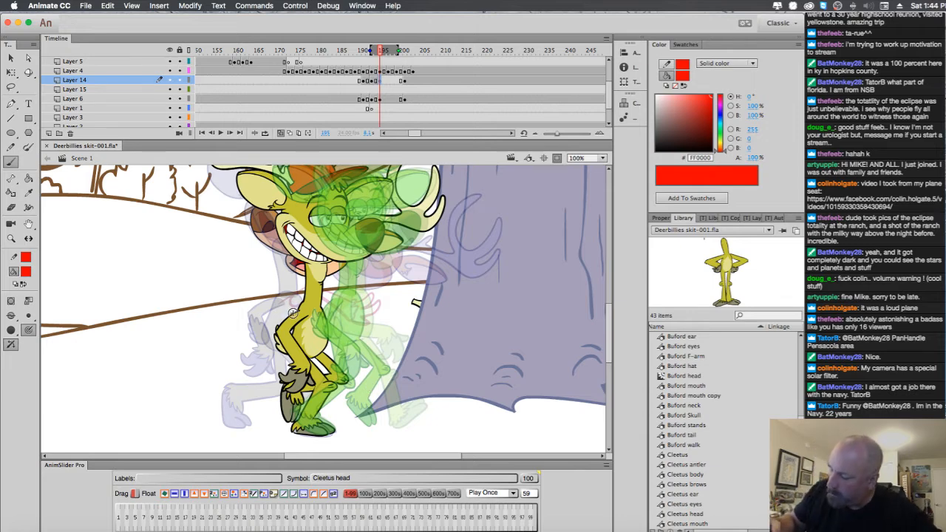
mouse_move(292, 315)
left_mouse_down()
mouse_move(281, 312)
mouse_move(299, 273)
mouse_move(314, 294)
mouse_move(310, 311)
mouse_move(306, 298)
left_mouse_up()
key("super+z")
key("super+z")
key("super+z")
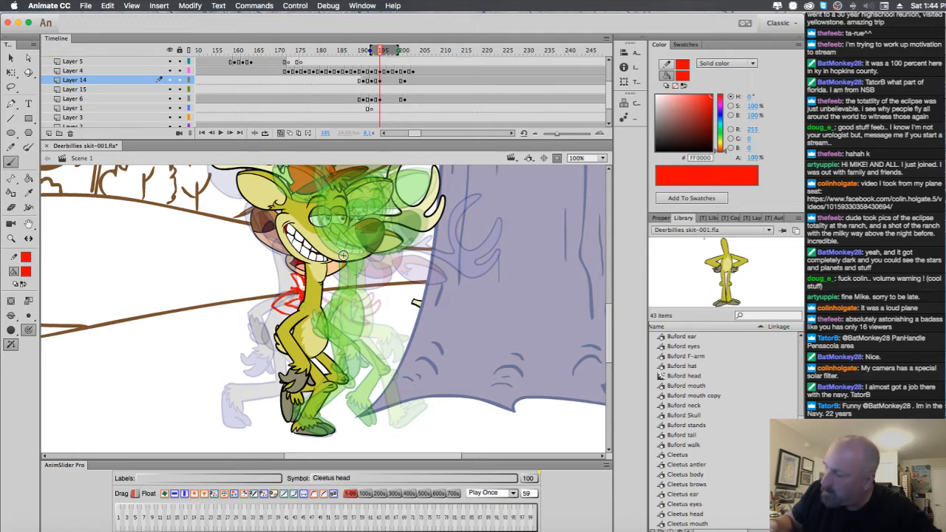
Insert a blank keyframe on Layer 14 at frame 197, and a Layer 6 keyframe there with the orange deer's head moved behind the green deer and rotated.
left_click(389, 83)
key("super+z")
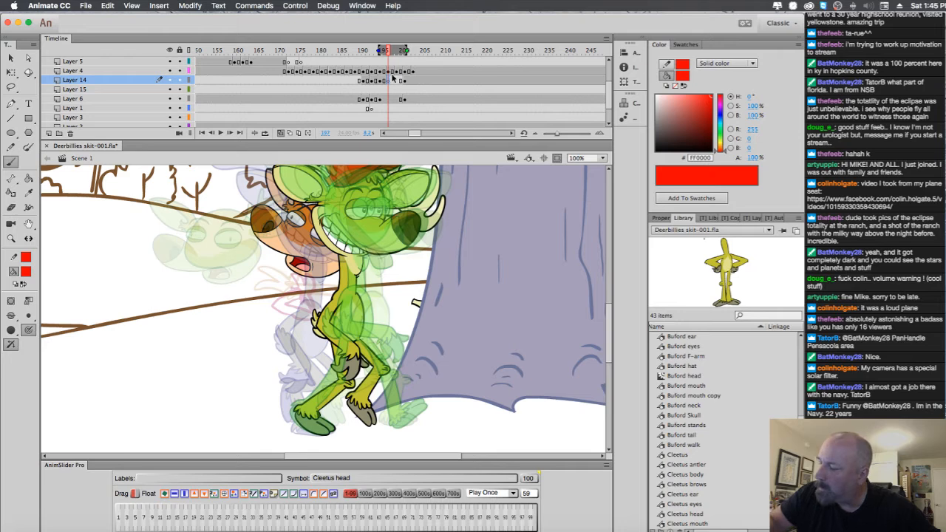
left_click(390, 101)
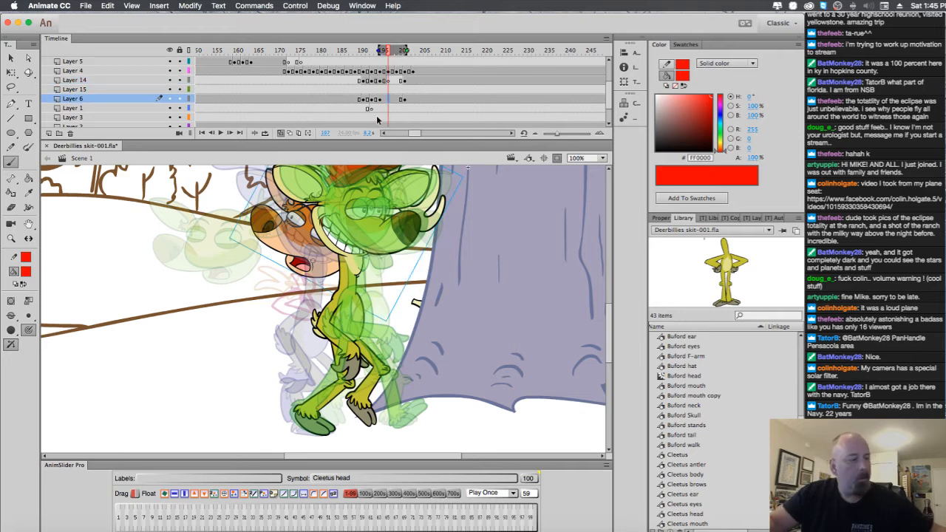
left_click(11, 71)
left_click_drag(311, 248, 300, 251)
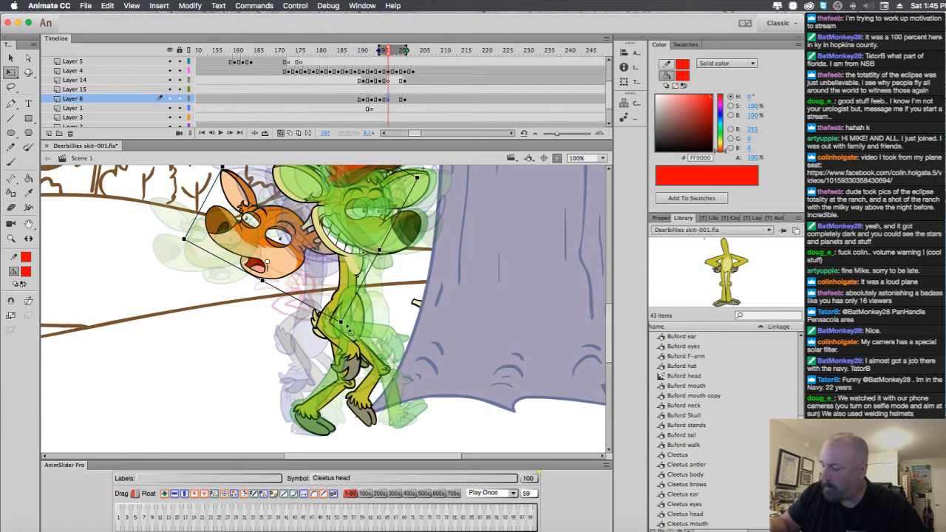
left_click_drag(349, 329, 358, 309)
left_click_drag(284, 252, 271, 252)
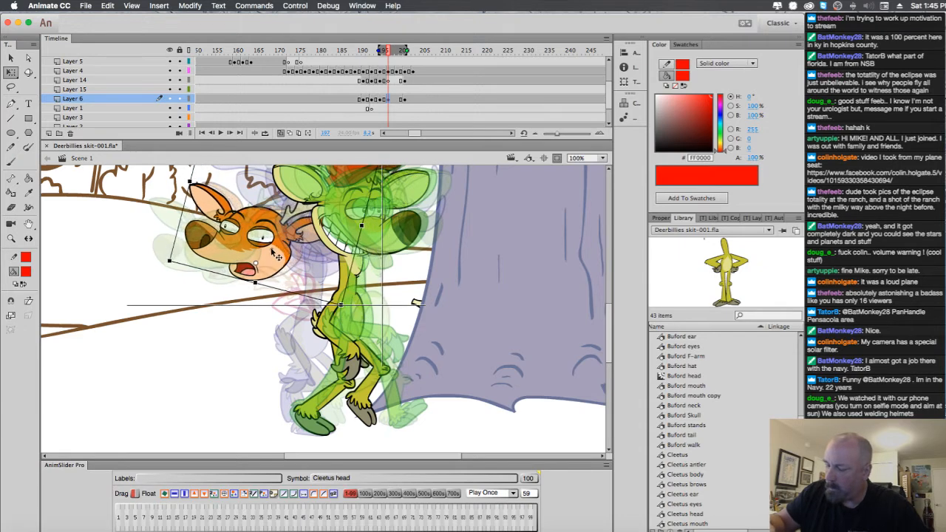
Insert a Layer 6 keyframe at frame 199, rotate the orange deer's head further, and compare it with frame 197 without onion skinning.
left_click(396, 100)
left_click(399, 100)
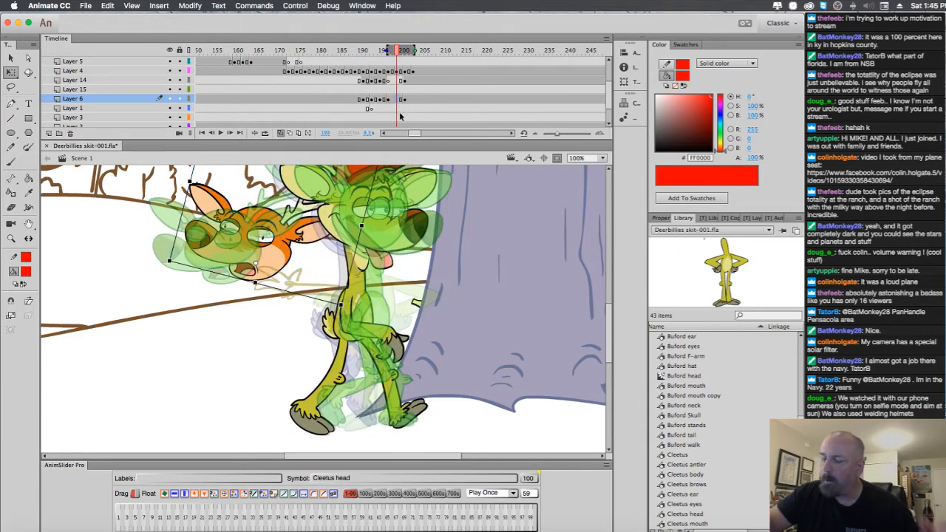
left_click(279, 253)
left_click_drag(336, 304, 334, 278)
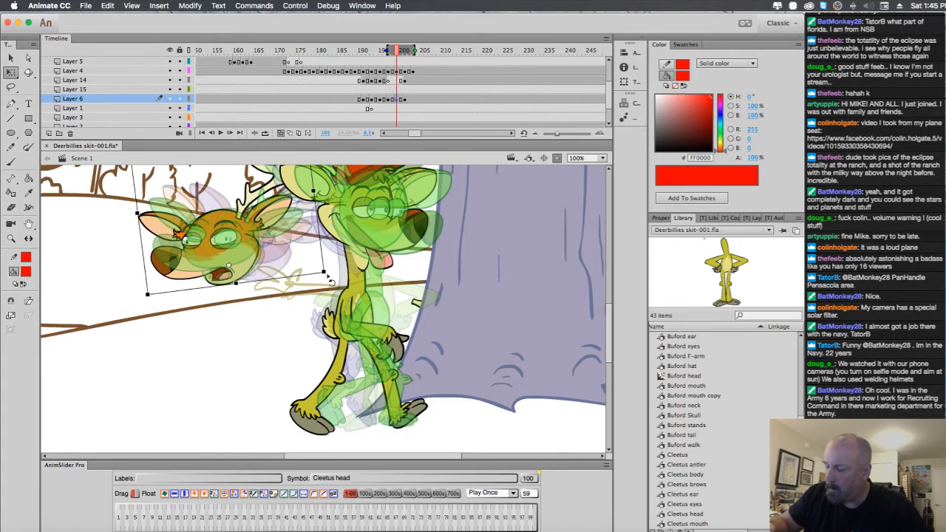
left_click(281, 134)
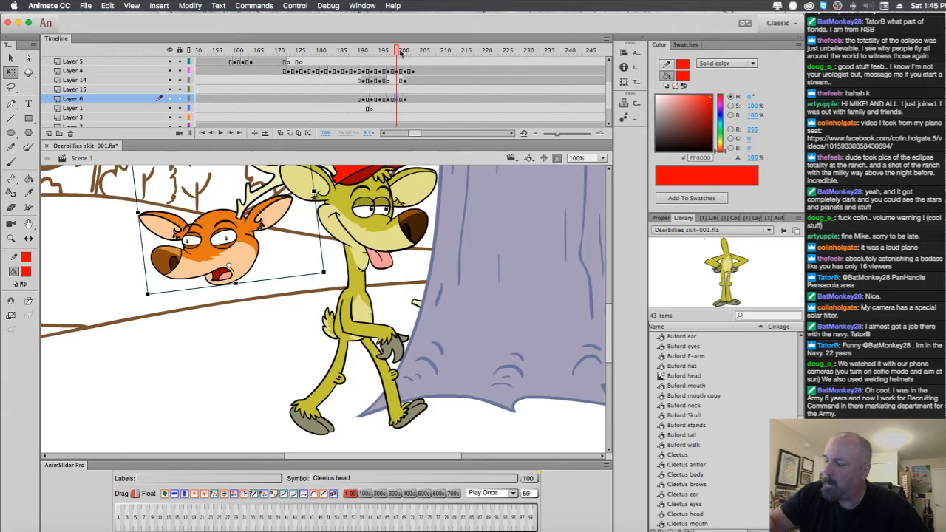
left_click_drag(397, 52, 389, 78)
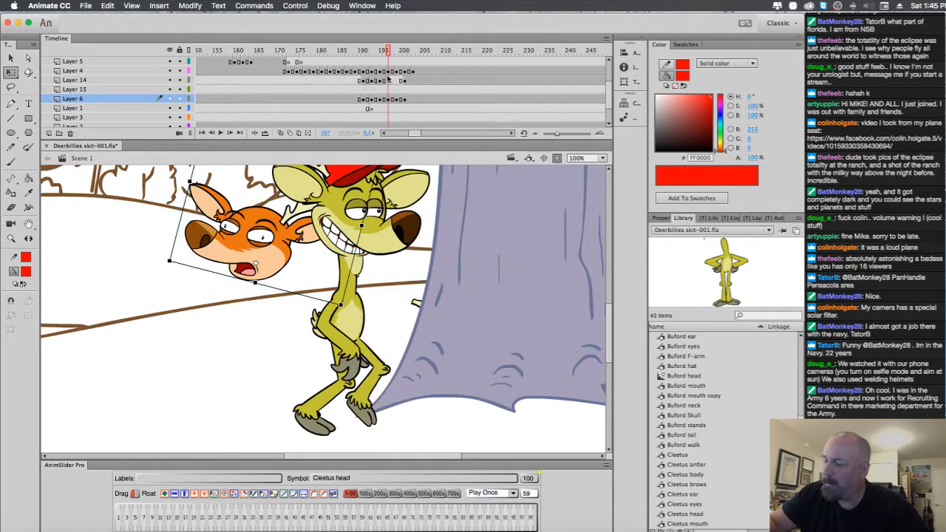
left_click(390, 80)
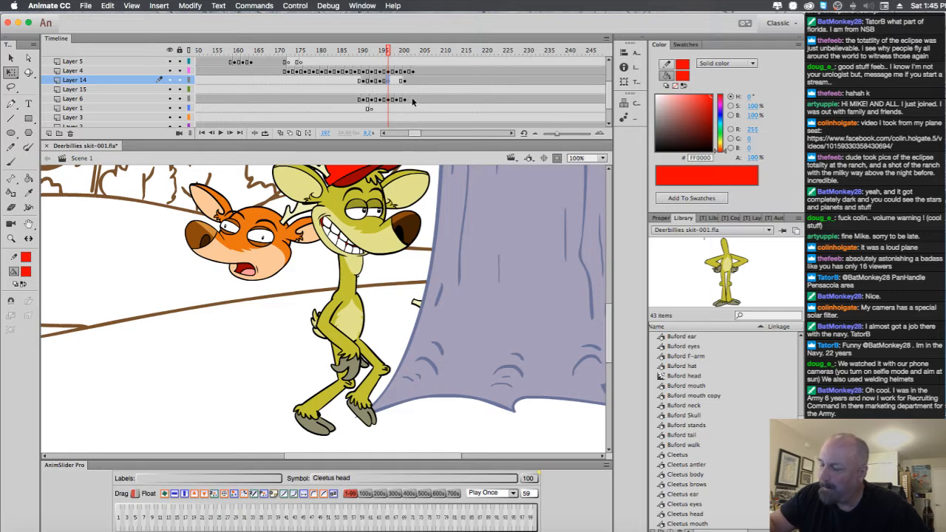
Insert Layer 6 keyframes at frames 203, 205, 207, 209 and 211, rotating the orange deer's head slightly to make it wobble.
left_click(412, 99)
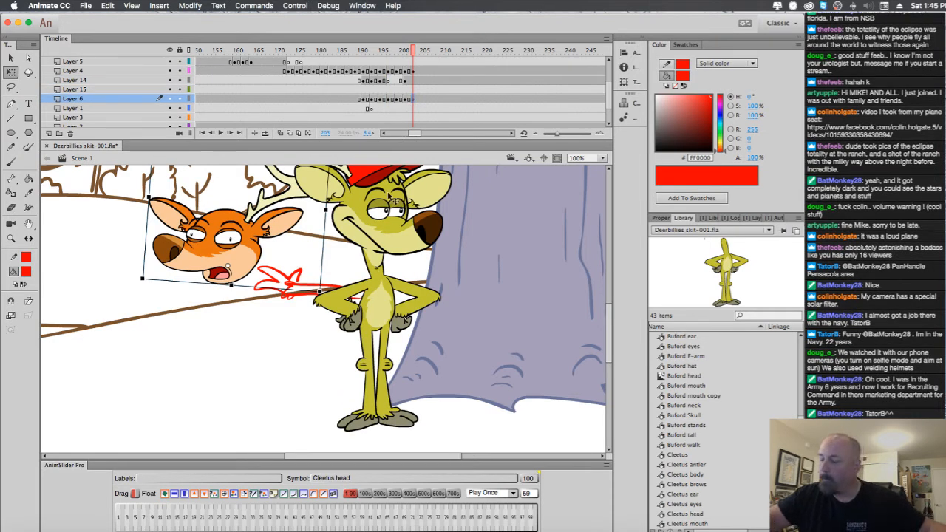
left_click_drag(328, 295, 330, 269)
left_click(422, 100)
key("F6")
left_click(431, 101)
key("F6")
left_click(438, 100)
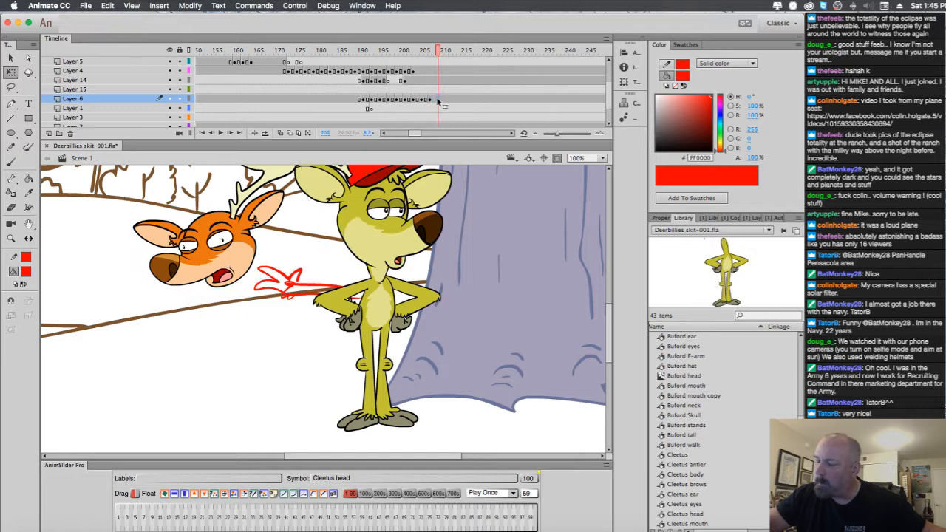
key("F6")
left_click_drag(333, 271, 336, 279)
left_click(446, 99)
key("F6")
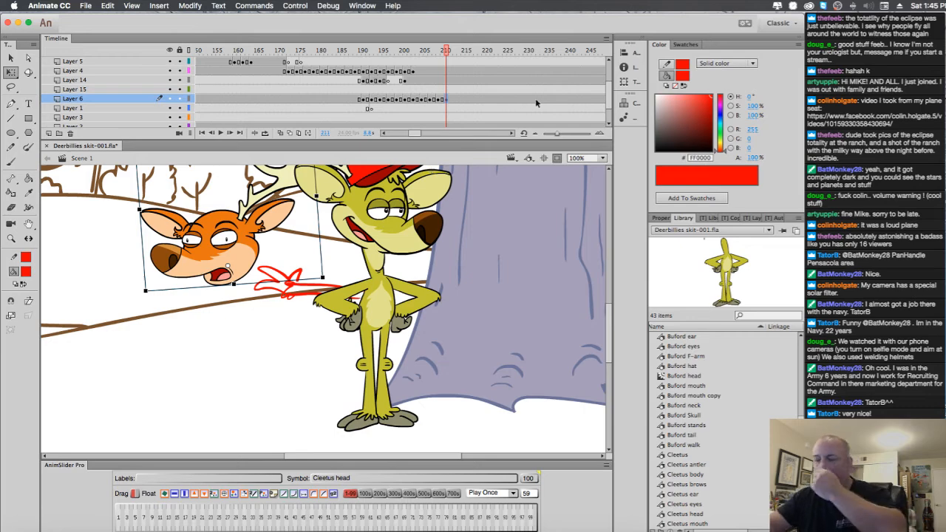
Review the orange deer's head motion frame by frame, going back from frame 211 to frame 192.
left_click_drag(448, 58, 405, 85)
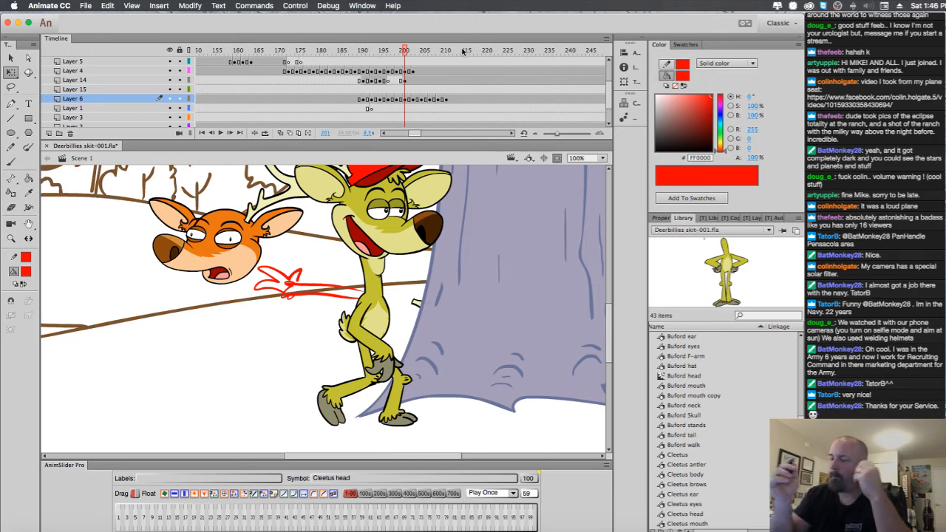
key("comma")
key("comma")
key("comma")
key("comma")
key("comma")
key("comma")
key("comma")
key("comma")
key("comma")
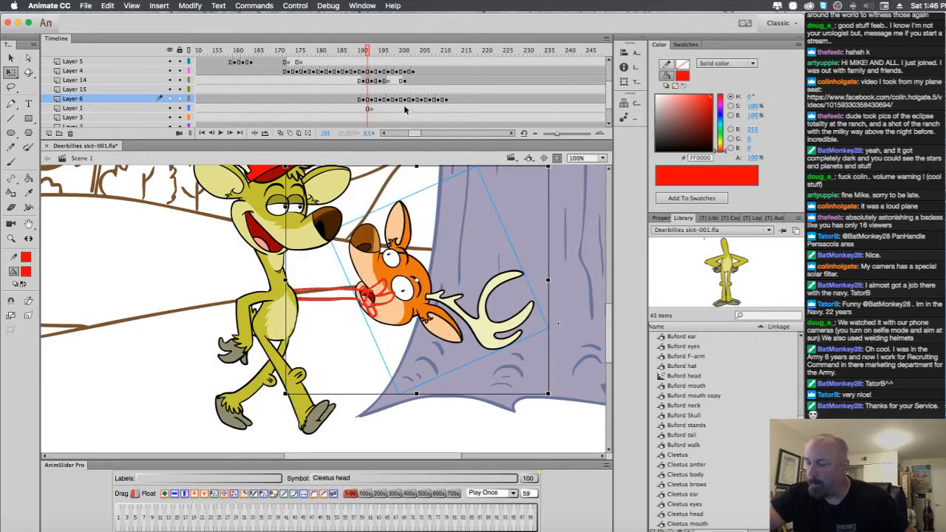
key("period")
key("period")
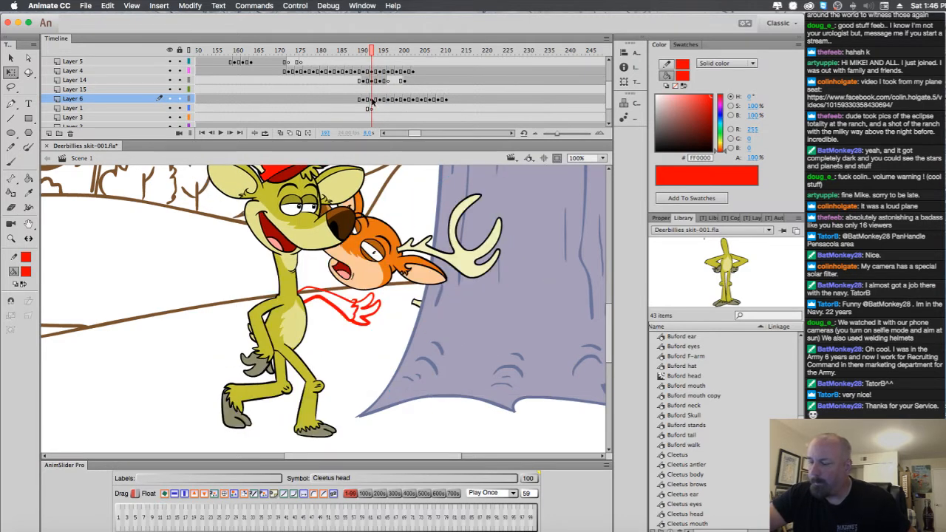
Lower the orange deer's head on the Layer 6 keyframes at frames 195, 197 and 199.
left_click(372, 99)
left_click(381, 100)
left_click(382, 99)
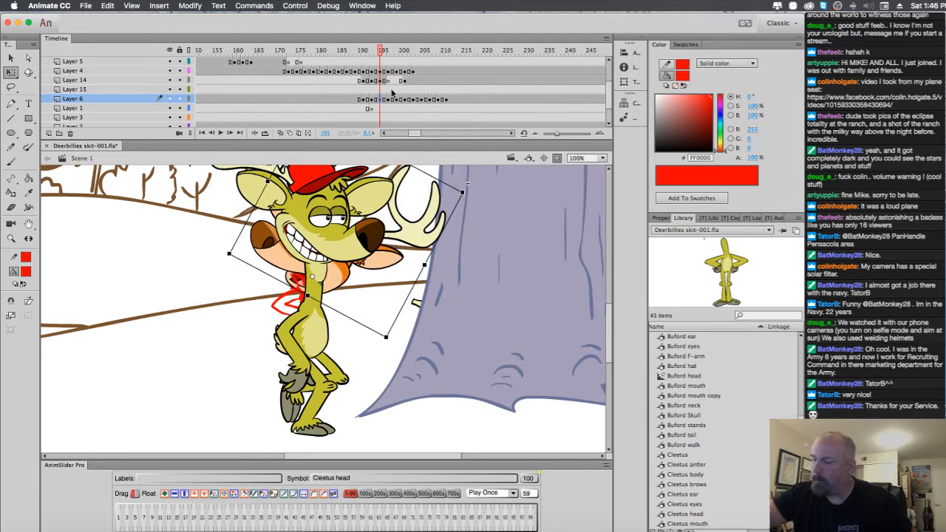
left_click_drag(384, 266, 386, 259)
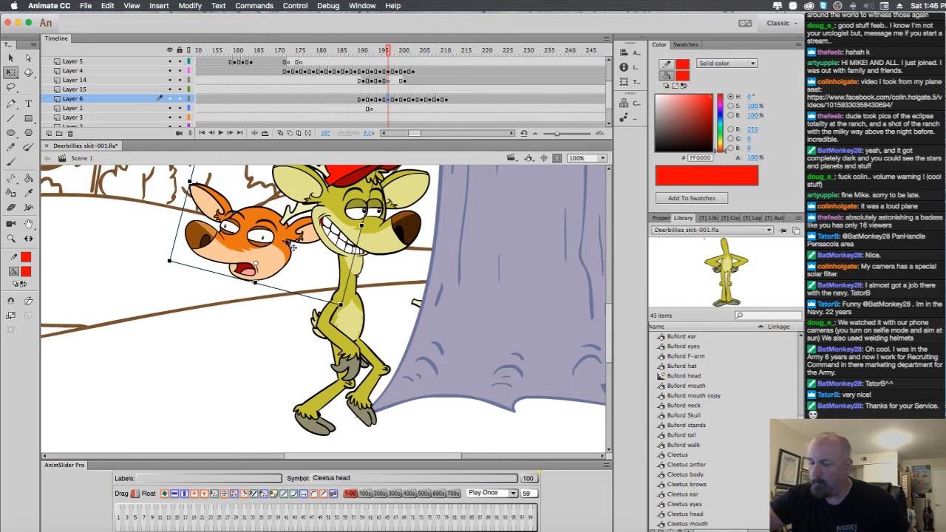
left_click_drag(353, 316, 261, 271)
left_click(397, 100)
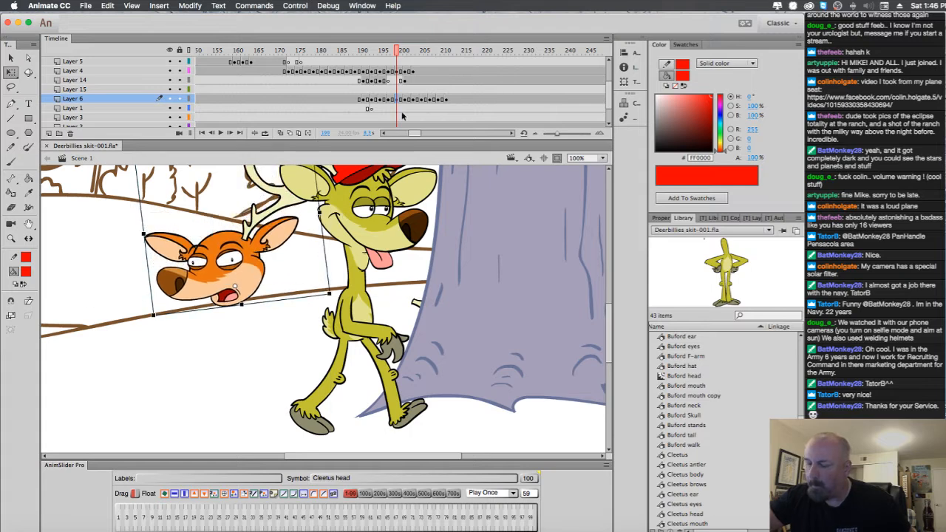
With onion skinning on, lower the orange deer's head on the Layer 6 keyframes from frame 201 through frame 211 to match frame 199.
left_click(405, 100)
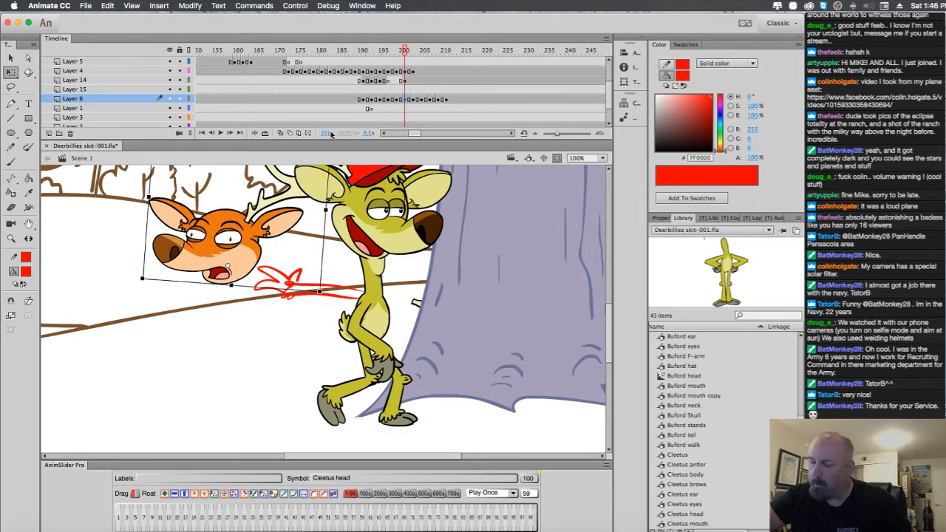
left_click(280, 133)
left_click_drag(261, 233, 265, 252)
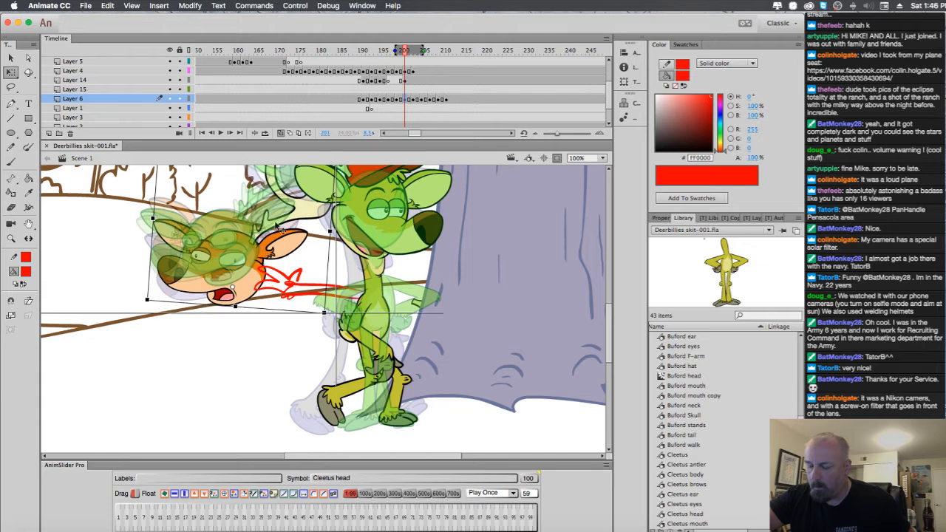
left_click(413, 100)
left_click_drag(238, 238, 231, 266)
left_click(422, 100)
left_click(431, 100)
left_click(439, 100)
left_click(447, 99)
Turn off onion skinning, check the lowered head poses, and clear the red arm on Layer 14 with a blank keyframe at frame 203.
key("comma")
key("comma")
key("comma")
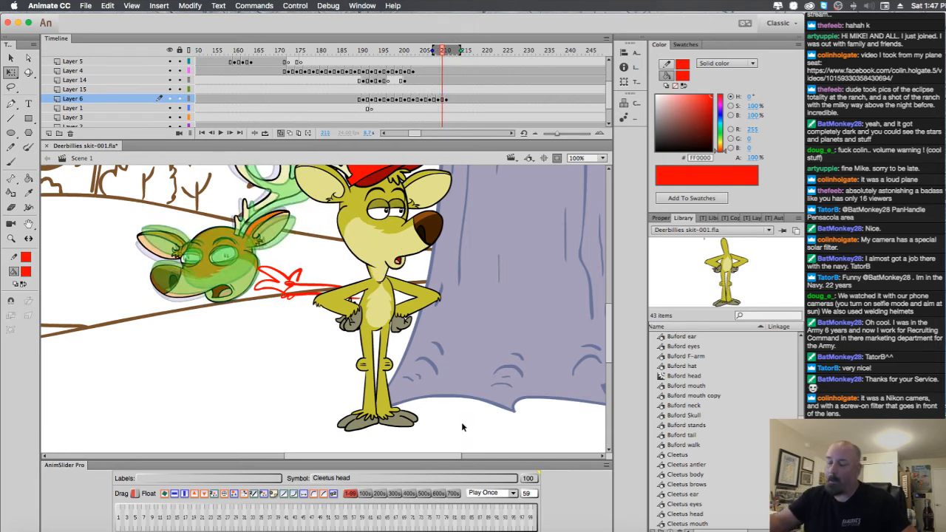
left_click(289, 133)
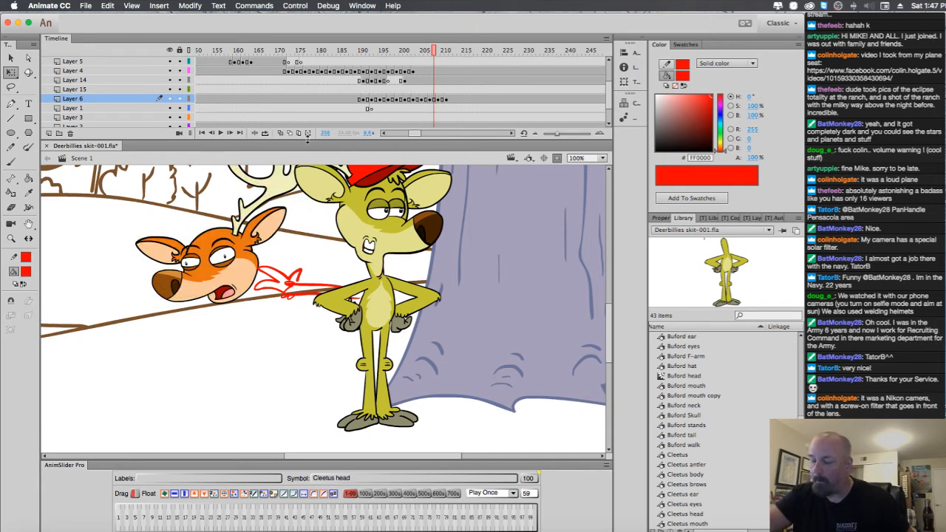
key("comma")
key("comma")
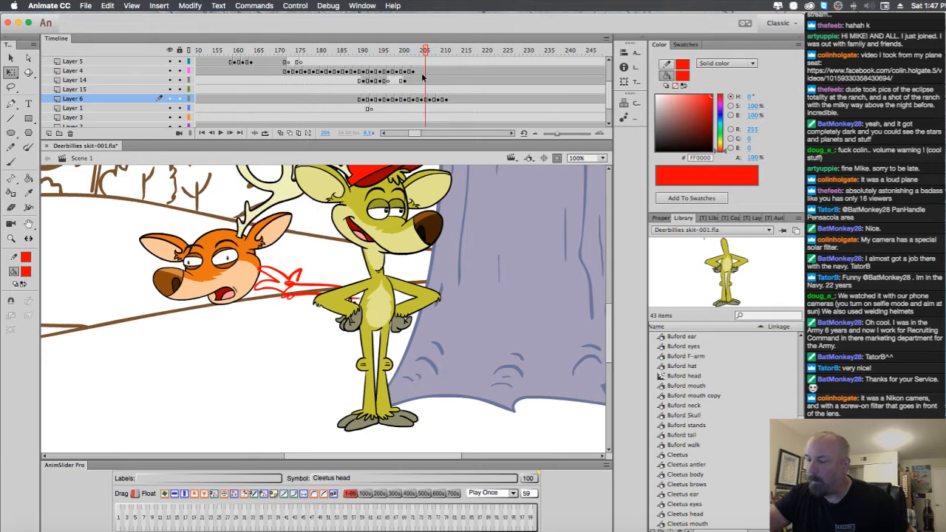
key("comma")
key("comma")
left_click(416, 84)
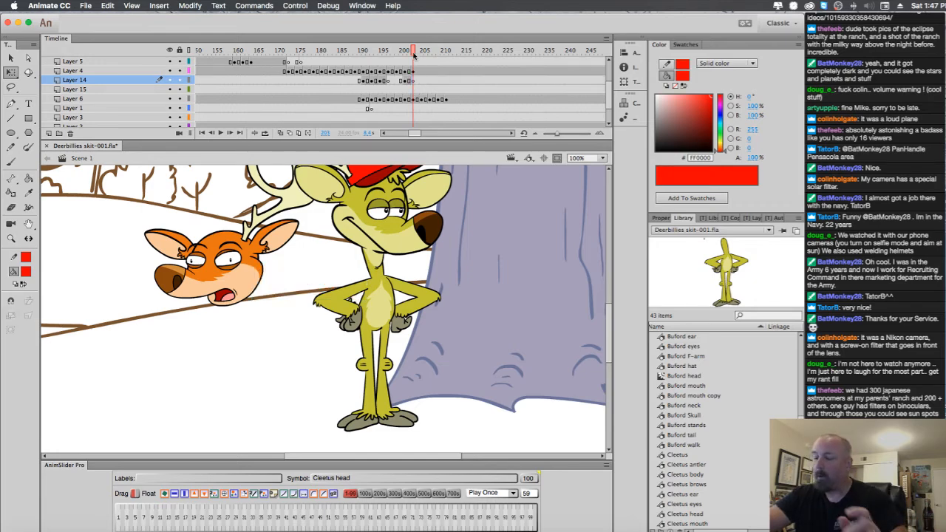
Sketch the orange deer's neck and oval body in red on Layer 1 at frame 193, using onion skinning as a guide.
left_click_drag(416, 59, 384, 65)
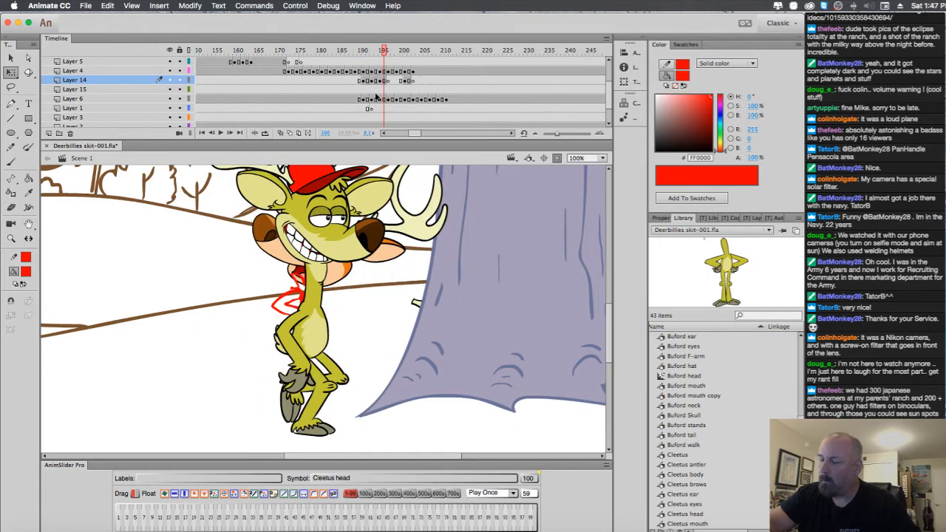
left_click(371, 109)
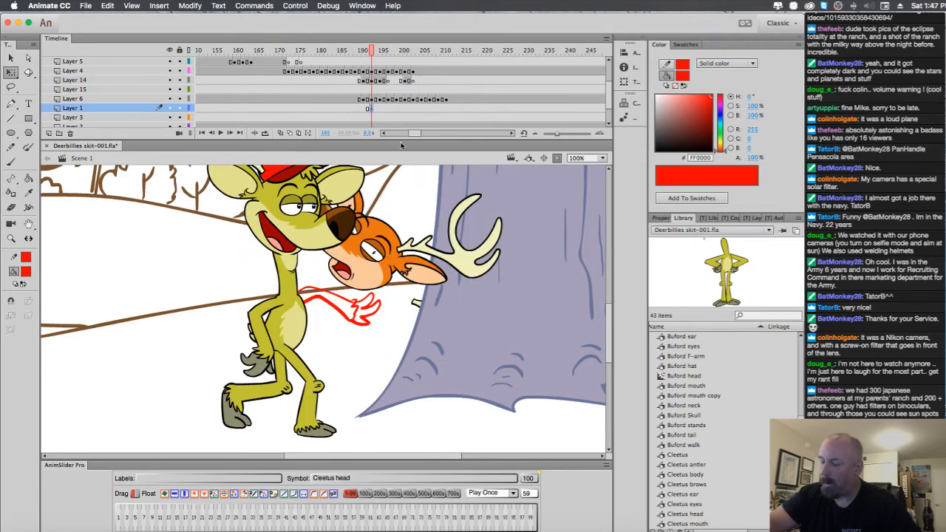
key("b")
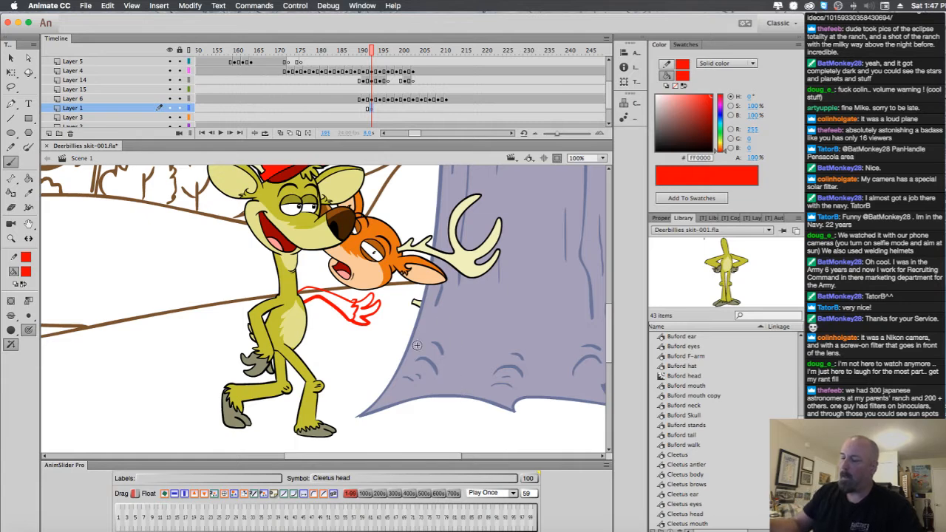
key("alt+shift+o")
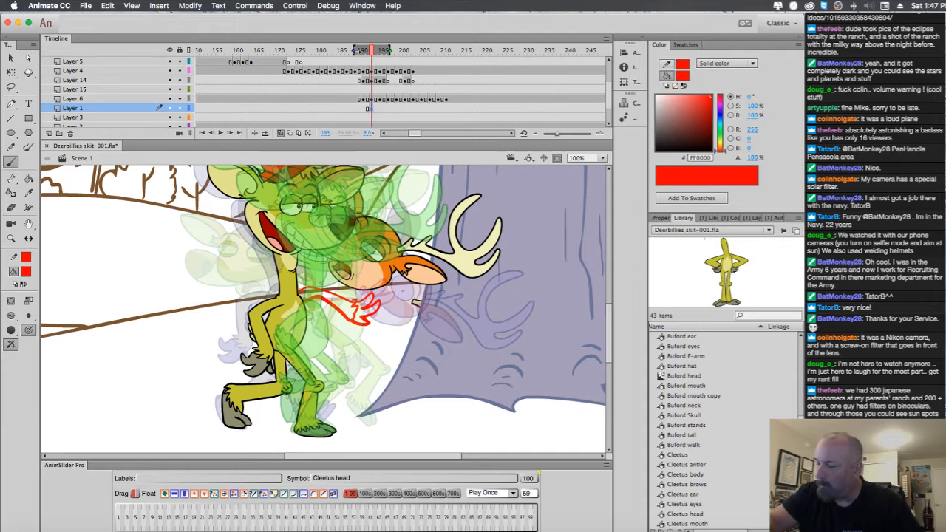
left_click_drag(353, 51, 354, 53)
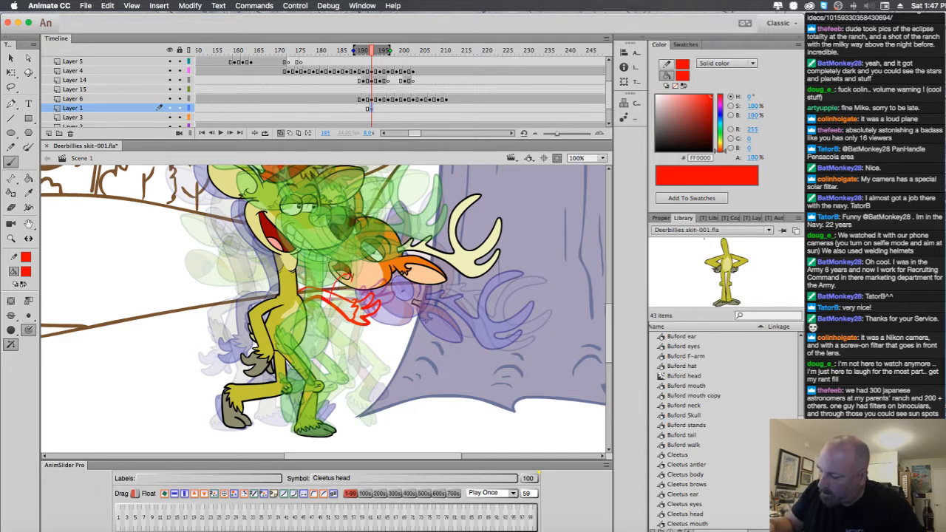
left_click_drag(351, 279, 347, 290)
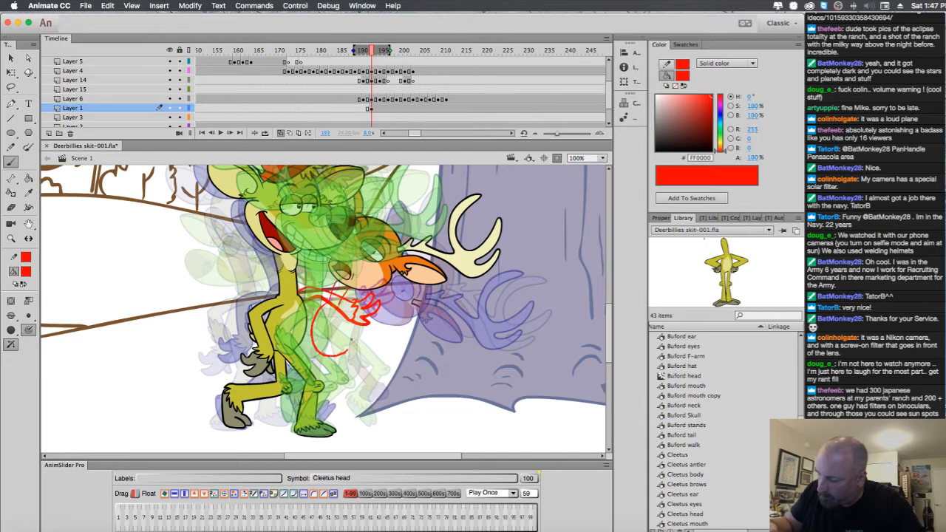
left_click_drag(351, 340, 339, 312)
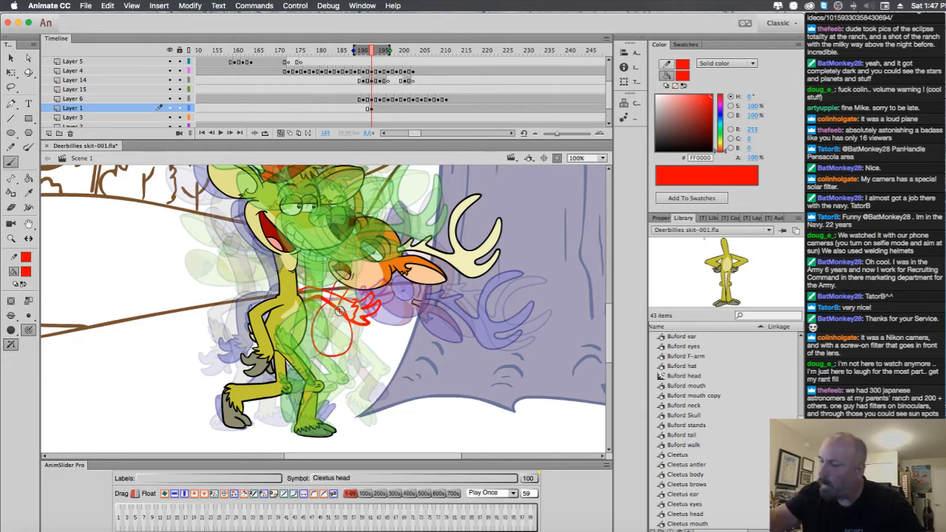
left_click(280, 133)
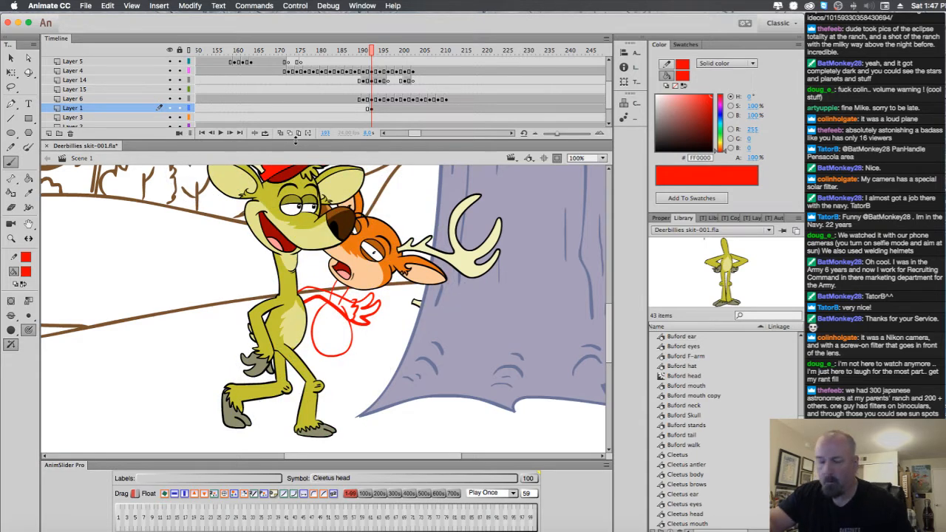
Try a small red body circle on Layer 1 at frame 191, compare it with the previous frame's body, and undo the circle.
key("comma")
key("comma")
key("comma")
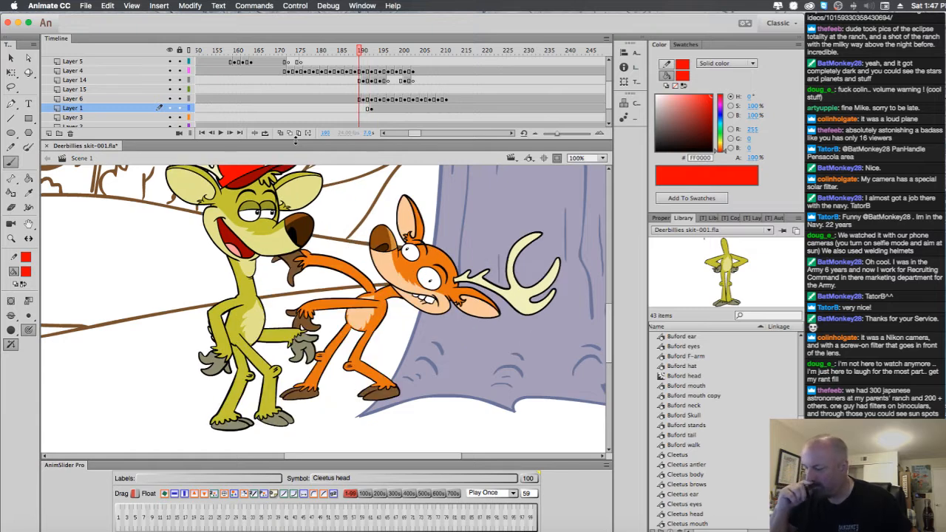
key("period")
key("comma")
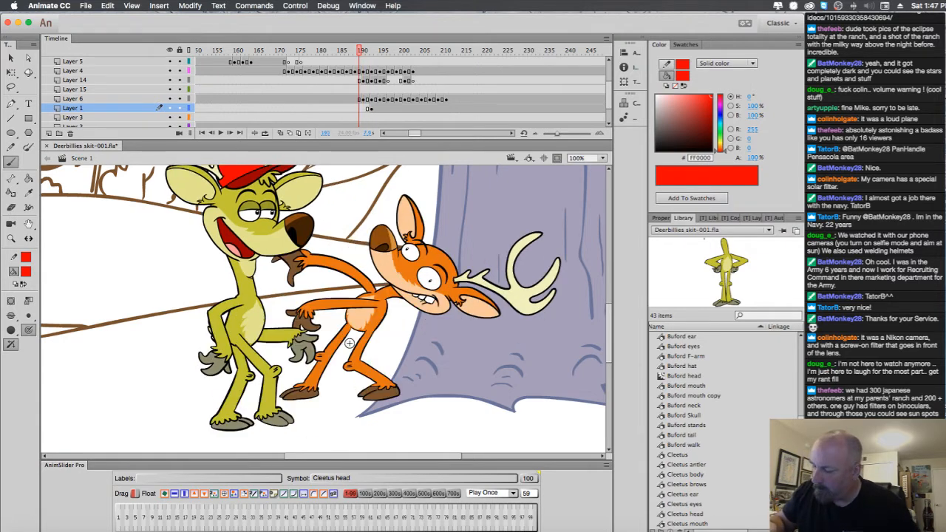
key("period")
mouse_move(348, 313)
left_mouse_down()
mouse_move(333, 328)
mouse_move(345, 341)
mouse_move(360, 315)
left_mouse_up()
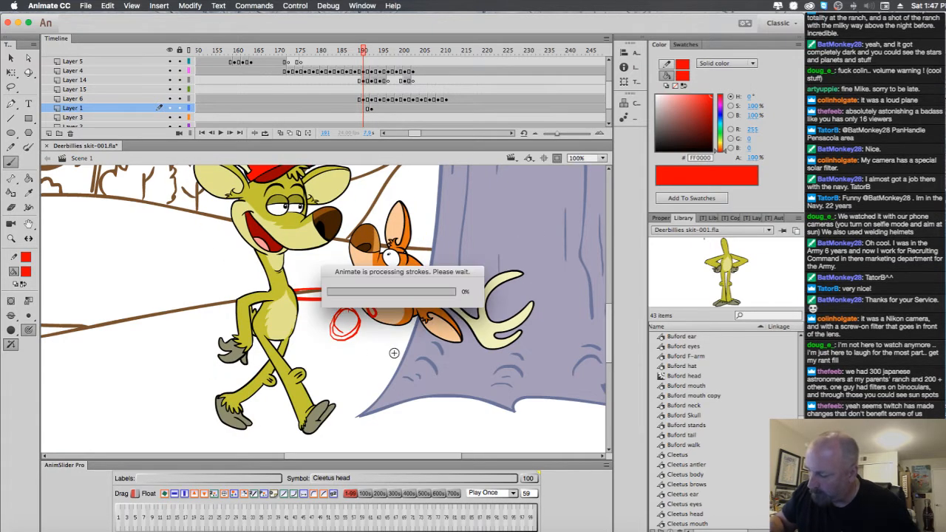
key("comma")
key("period")
key("comma")
key("period")
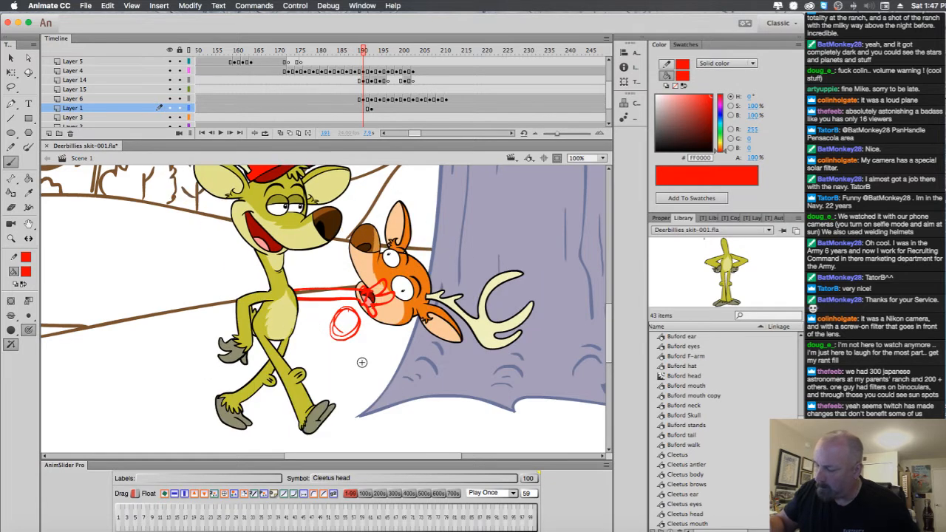
key("comma")
key("period")
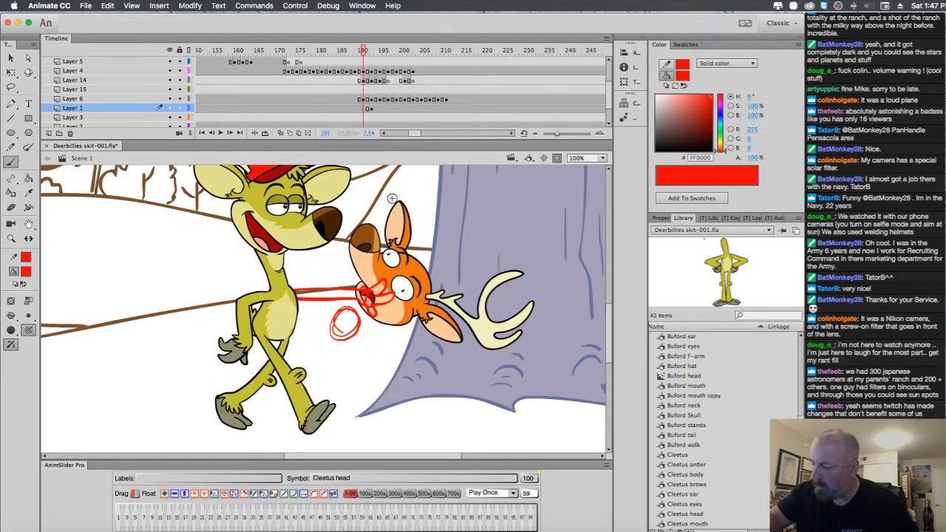
key("super+z")
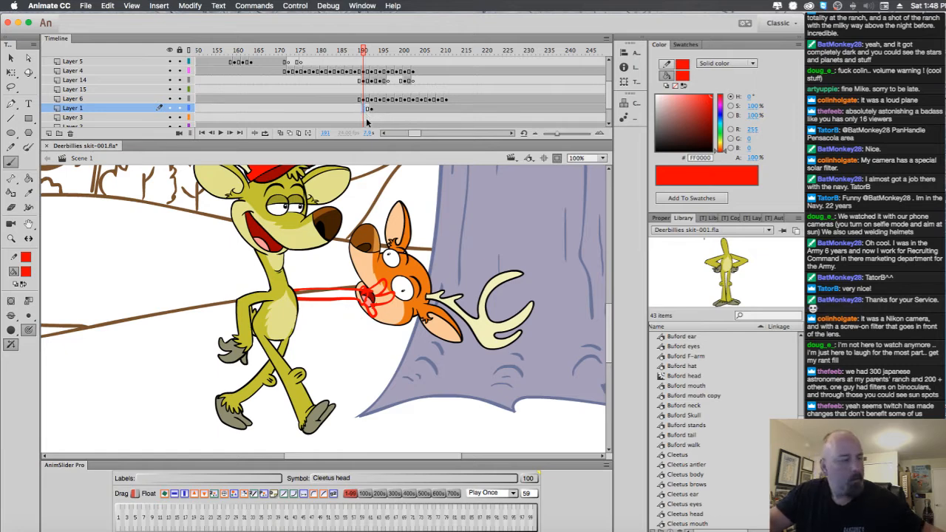
Turn on onion skinning and sketch the orange deer's body oval in red on Layer 1 at frame 191, comparing it with neighbouring frames.
left_click(281, 134)
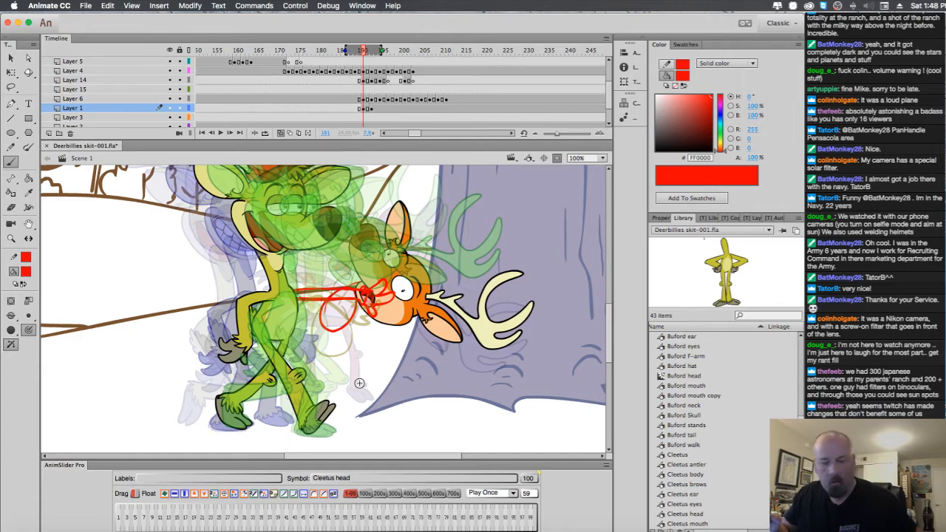
key("period")
key("comma")
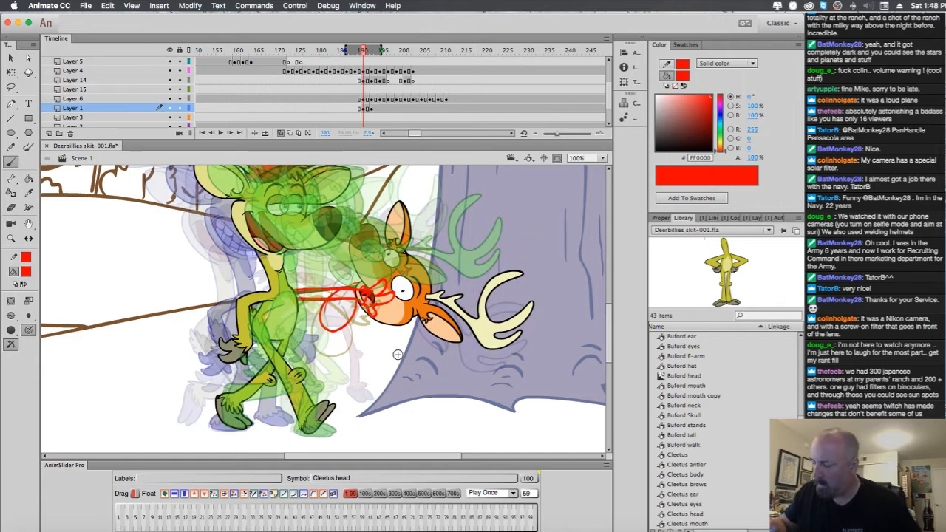
key("period")
key("comma")
key("comma")
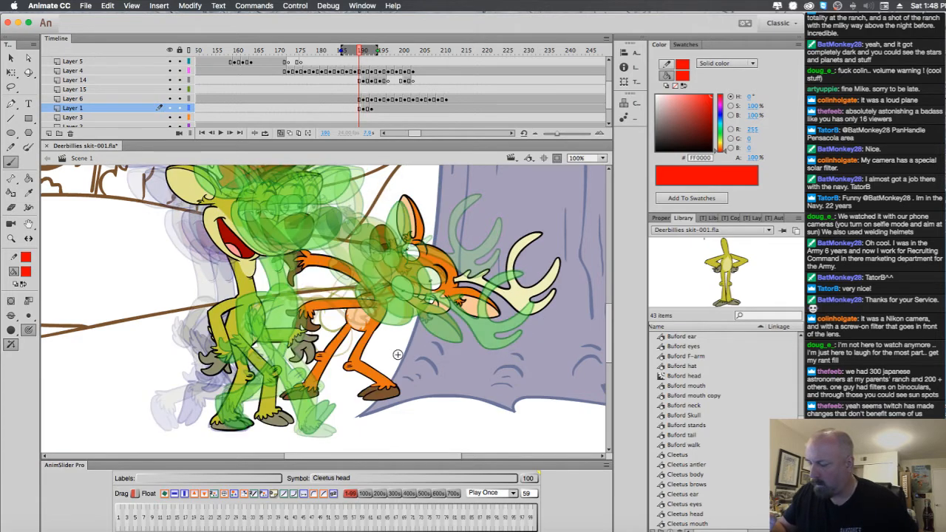
key("period")
key("period")
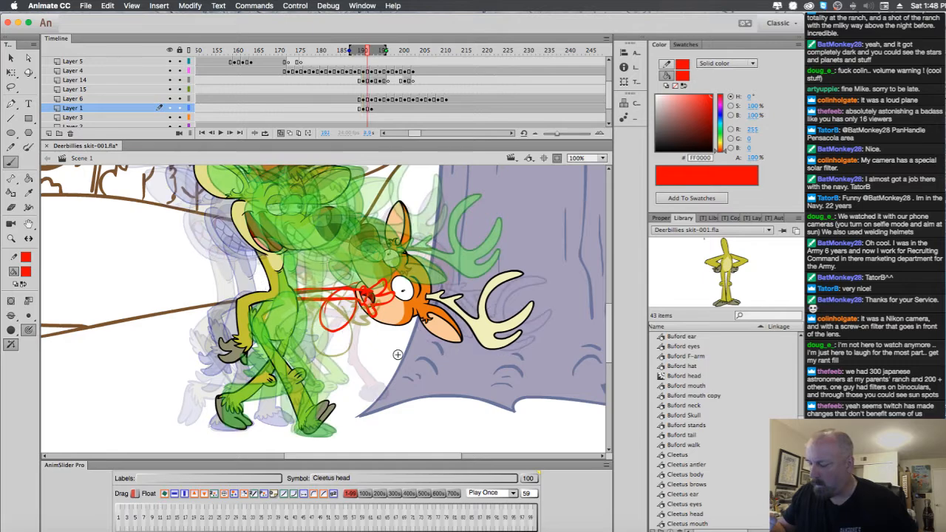
Turn off onion skinning and flip between frames 190 and 191 to examine the body oval's placement.
left_click(282, 133)
key("comma")
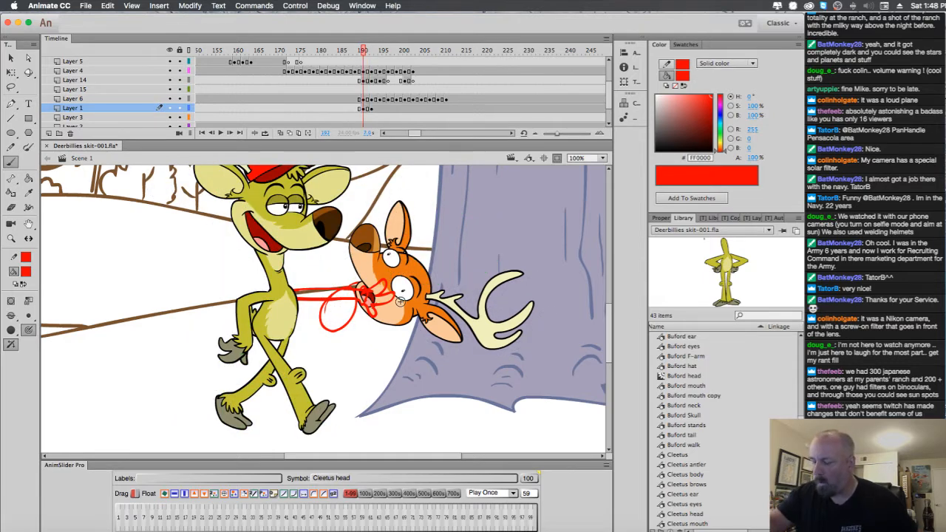
key("comma")
key("period")
key("comma")
key("period")
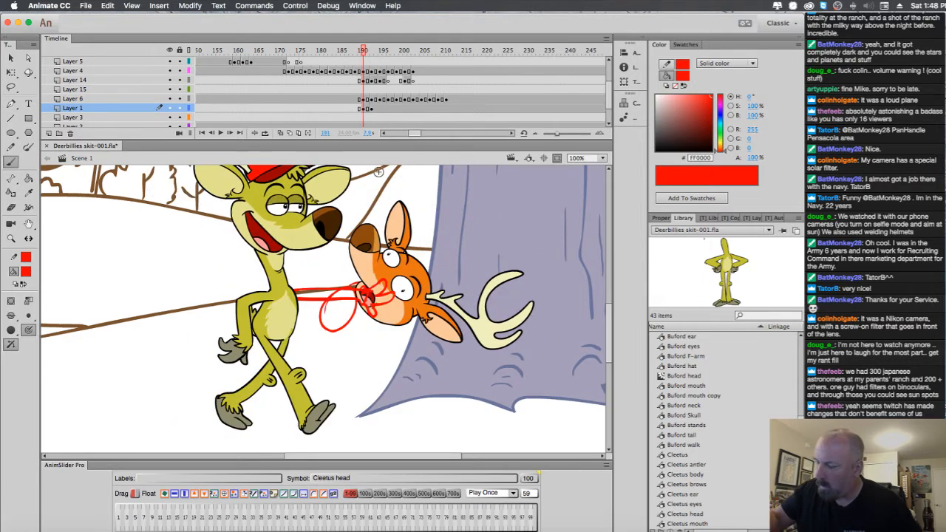
Shift the red body oval slightly to the right with Free Transform and check it against frame 190.
left_click(11, 72)
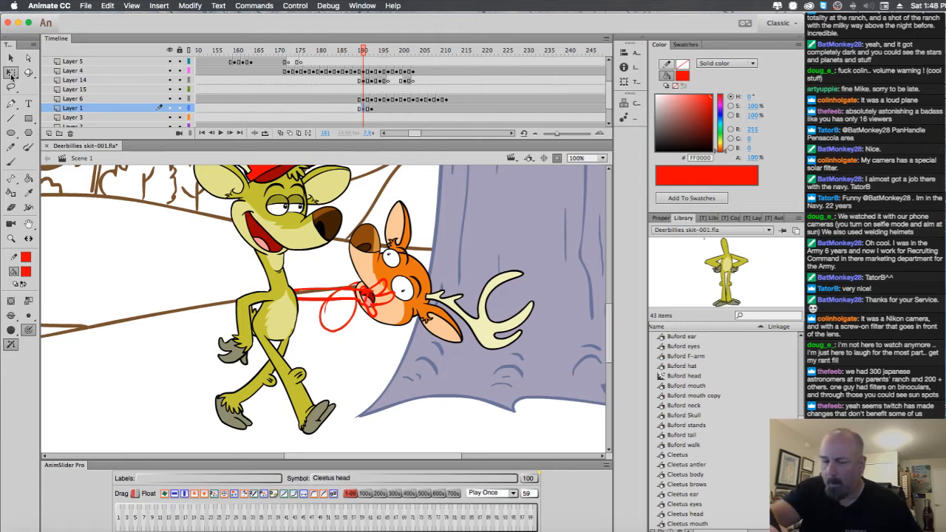
left_click_drag(355, 315, 360, 328)
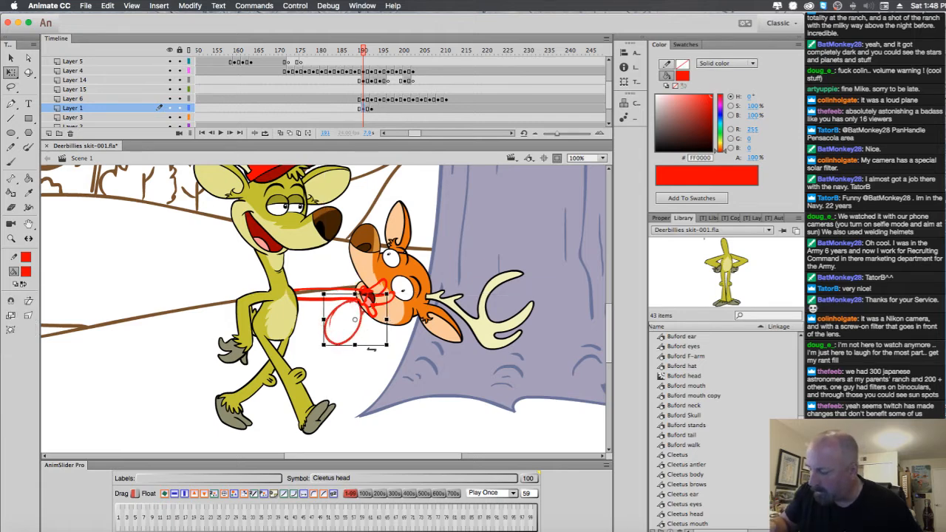
key("comma")
key("period")
Brush in the orange deer's leg and hoof nearest the tree in red at frame 191, using frame 190's pose as reference.
key("b")
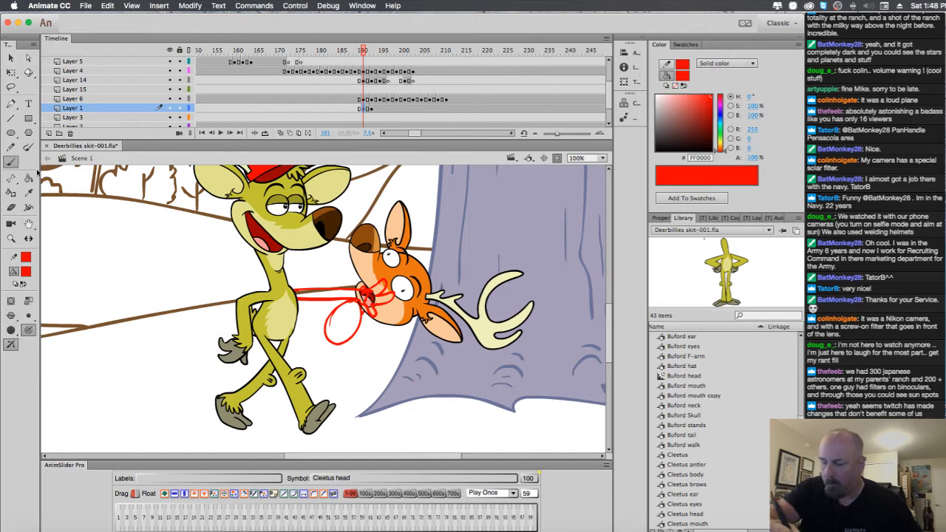
key("comma")
key("period")
key("comma")
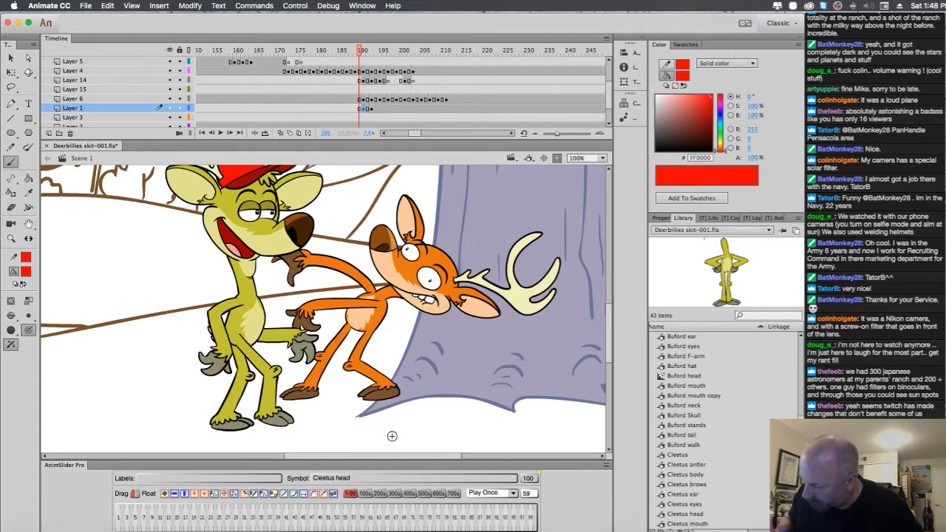
key("period")
mouse_move(373, 392)
left_mouse_down()
mouse_move(353, 398)
mouse_move(392, 396)
left_mouse_up()
key("comma")
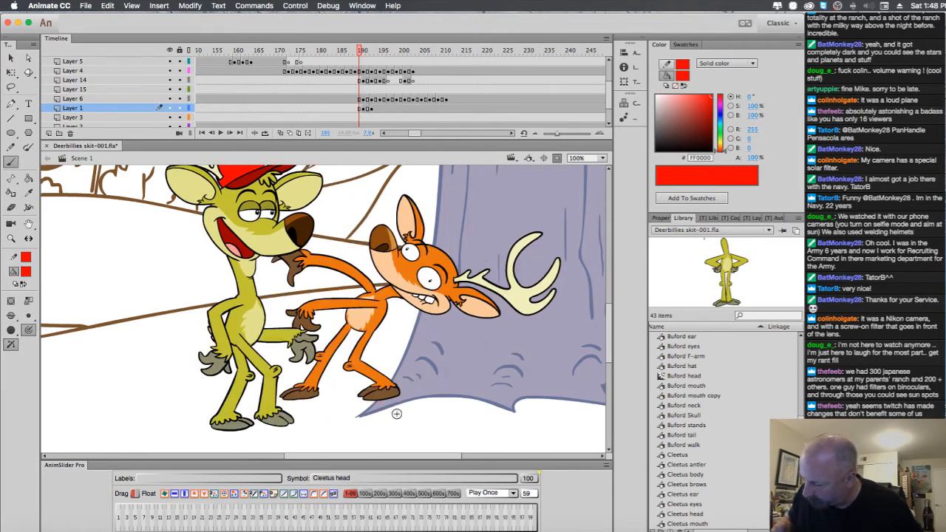
key("period")
mouse_move(342, 342)
left_mouse_down()
mouse_move(336, 371)
mouse_move(353, 337)
mouse_move(346, 365)
mouse_move(382, 379)
mouse_move(356, 384)
mouse_move(342, 374)
mouse_move(367, 391)
left_mouse_up()
key("comma")
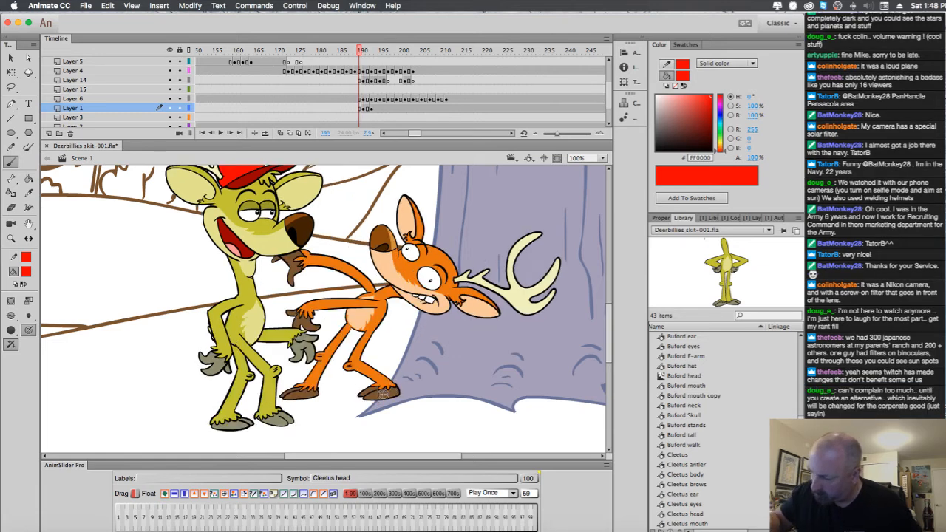
key("period")
Sketch the thigh of the orange deer's other leg in red, extending from the body oval towards the green deer.
left_click_drag(331, 324, 295, 357)
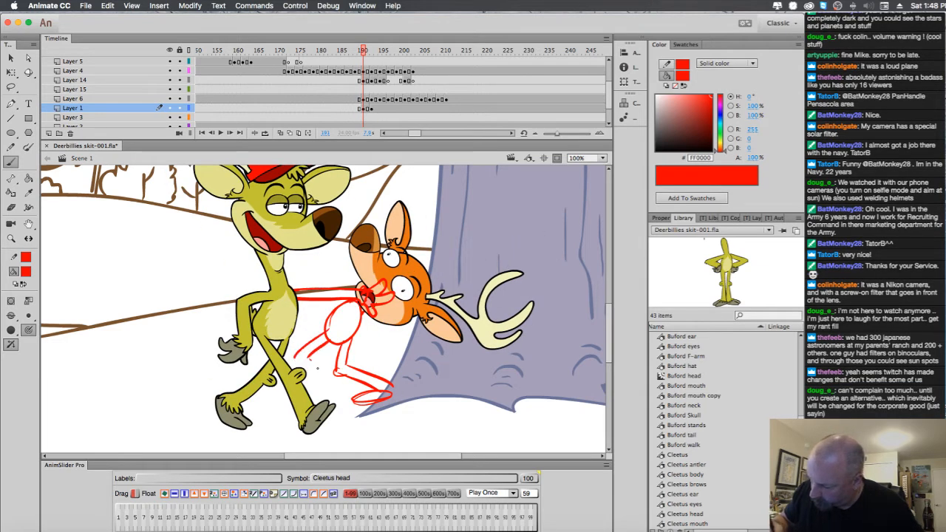
key("comma")
key("period")
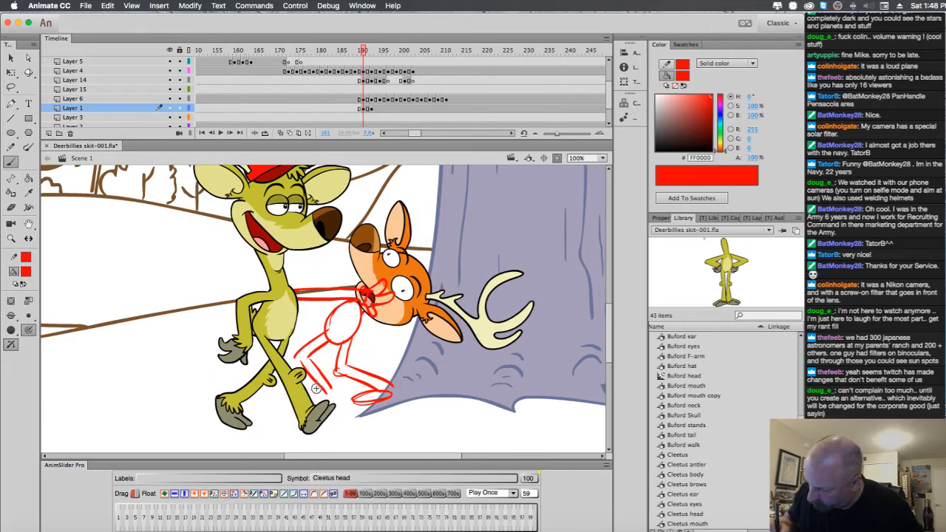
key("comma")
key("period")
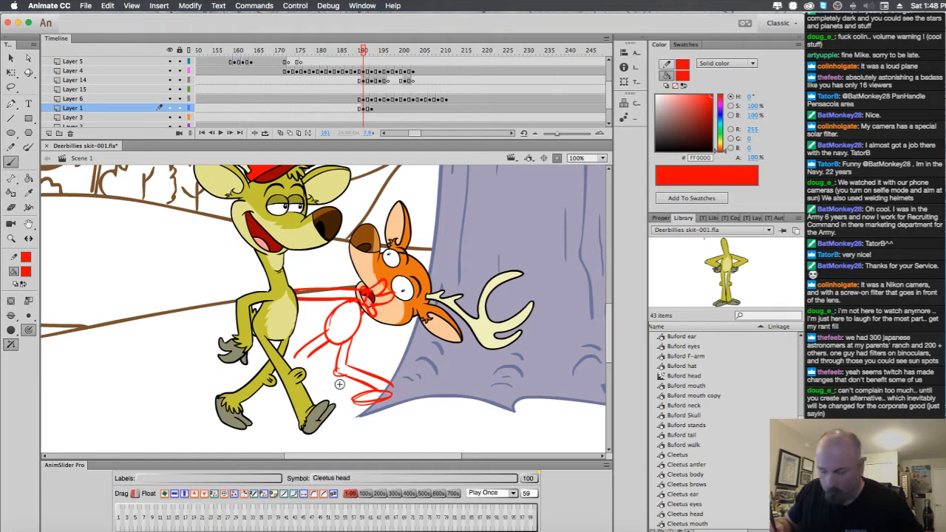
Sketch the second leg's shin and hoof behind the green deer's foot, flipping to frame 190 to match the pose.
key("comma")
key("period")
mouse_move(294, 399)
left_mouse_down()
mouse_move(329, 405)
mouse_move(308, 374)
mouse_move(320, 396)
left_mouse_up()
key("comma")
key("period")
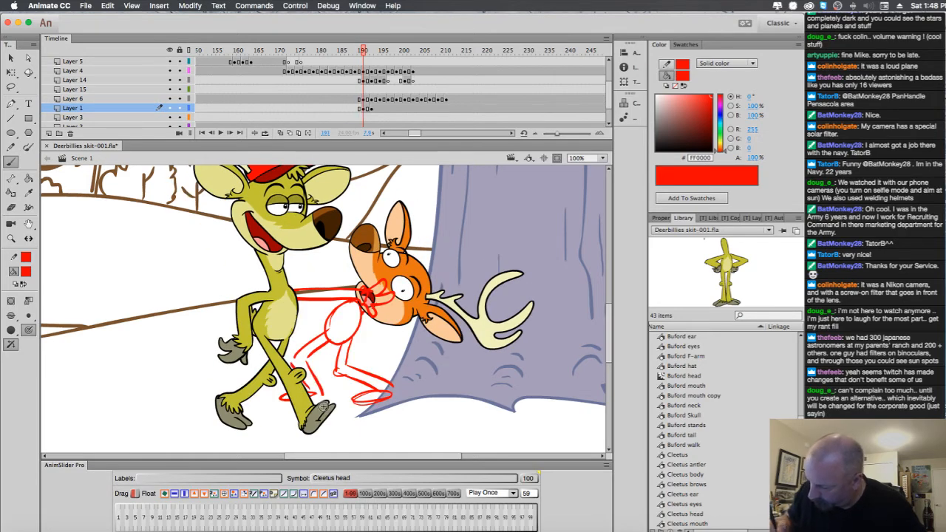
key("comma")
key("period")
key("comma")
key("period")
key("comma")
key("period")
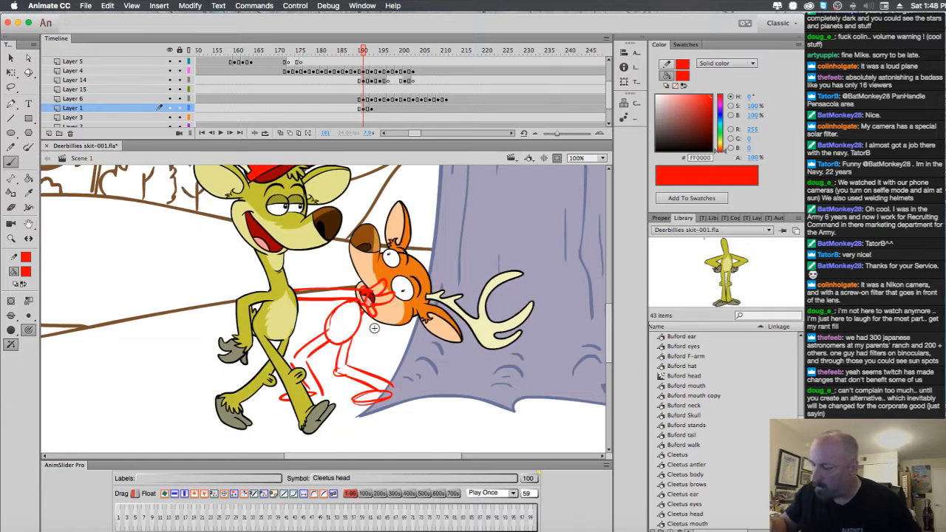
Sketch the orange deer's lower arm in red, reaching from the body oval towards the green deer's hip.
left_click_drag(348, 315, 288, 322)
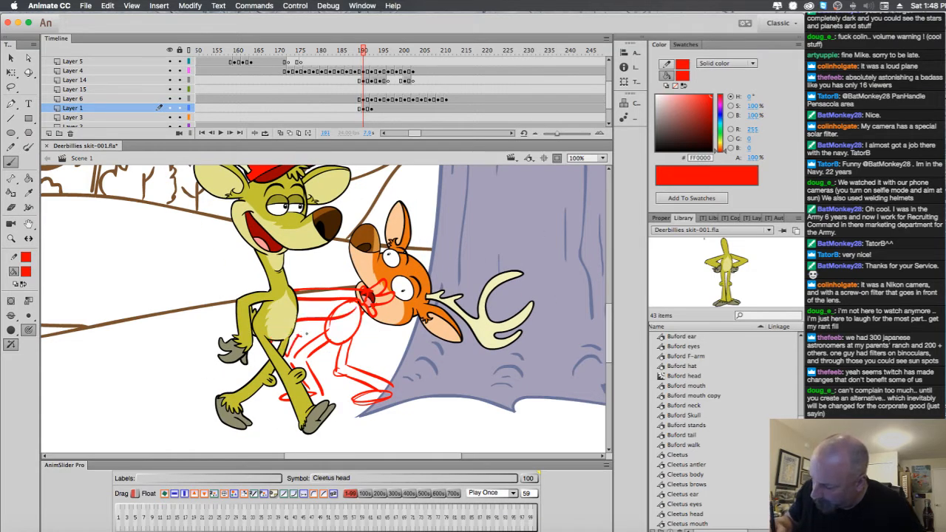
key("period")
key("comma")
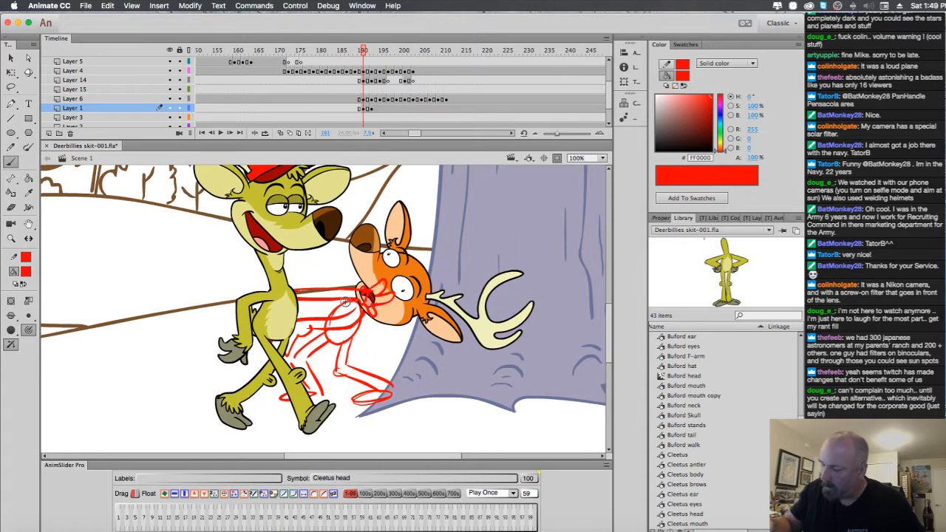
Sketch the orange deer's upper arm and hand in red, reaching to the green deer's neck and following frame 190's pose.
left_click_drag(323, 264, 304, 264)
key("comma")
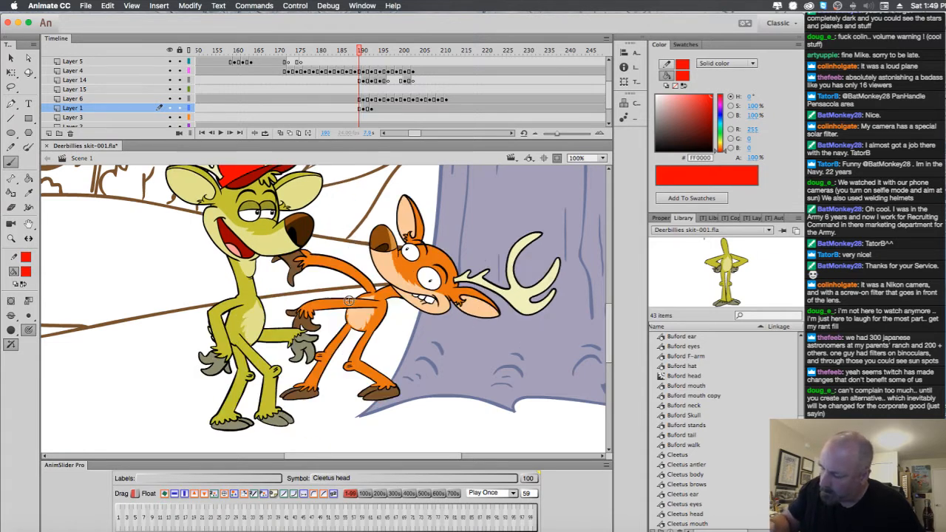
key("period")
left_click_drag(353, 298, 305, 277)
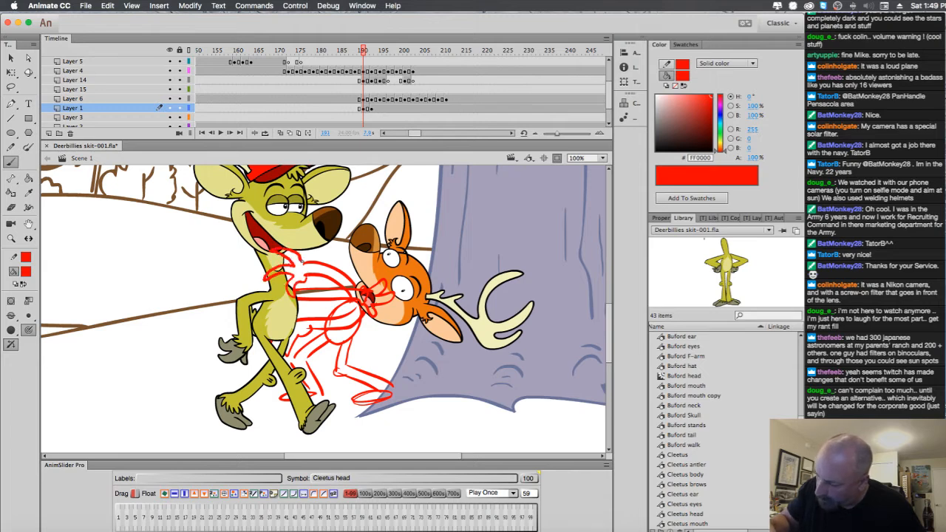
left_click_drag(303, 261, 304, 264)
key("period")
key("comma")
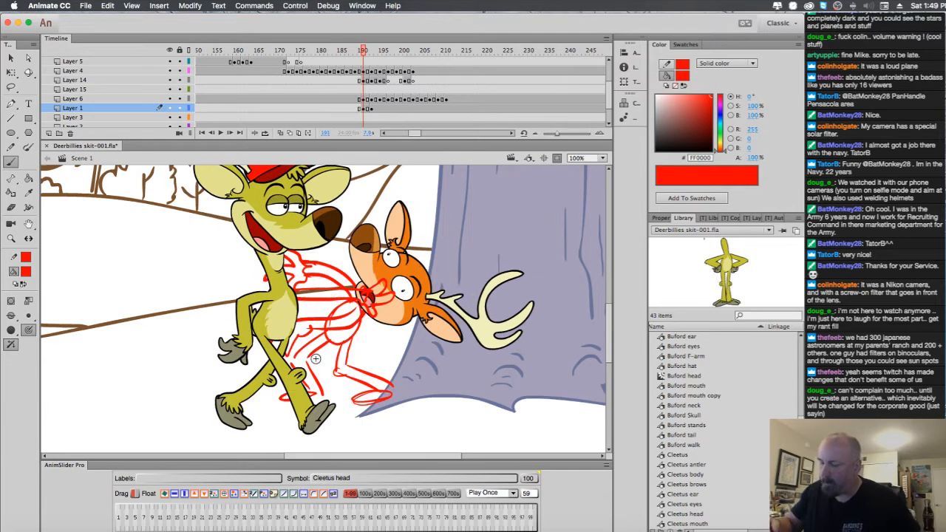
Flip between frames 190 and 191 to examine how the rough body sketch follows the previous pose.
key("period")
key("comma")
key("period")
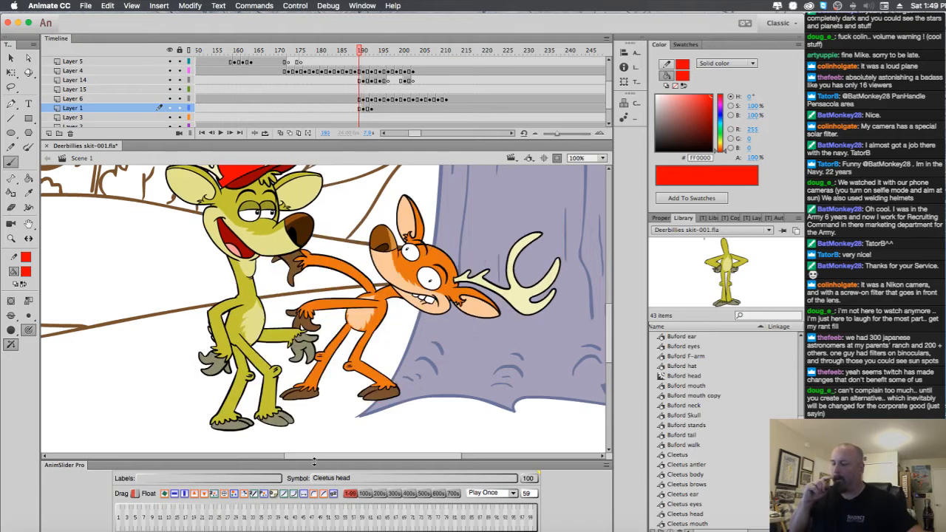
key("comma")
key("period")
key("comma")
key("period")
key("comma")
key("period")
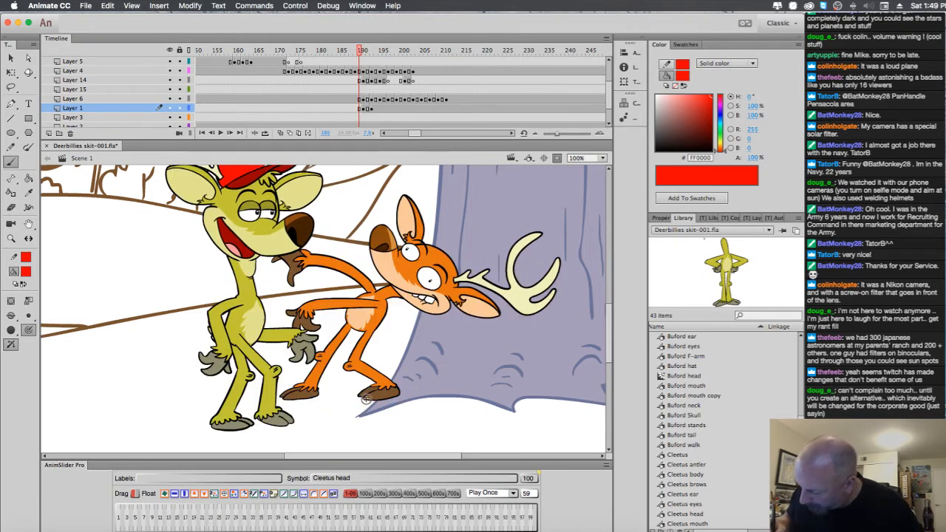
Refine the red hoof nearest the tree at frame 191, matching its shape to the hoof in frame 190.
key("comma")
key("period")
key("period")
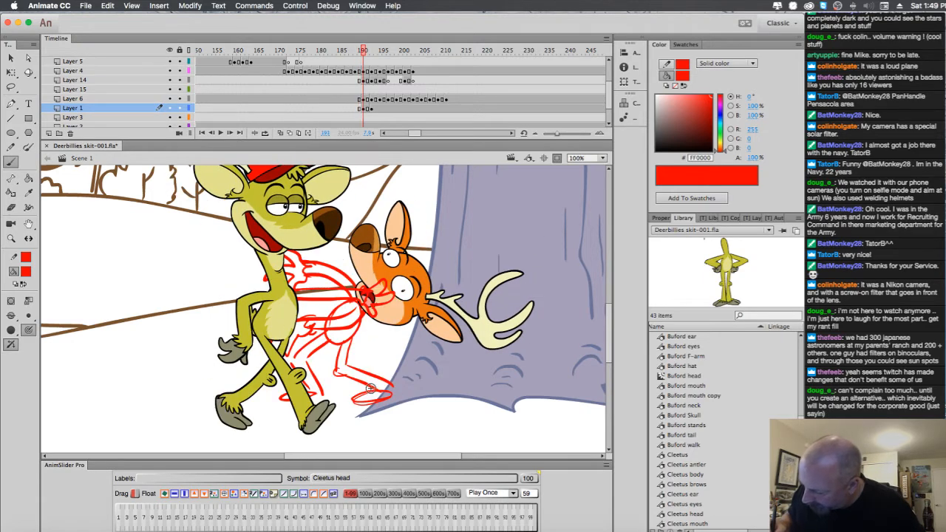
key("comma")
key("period")
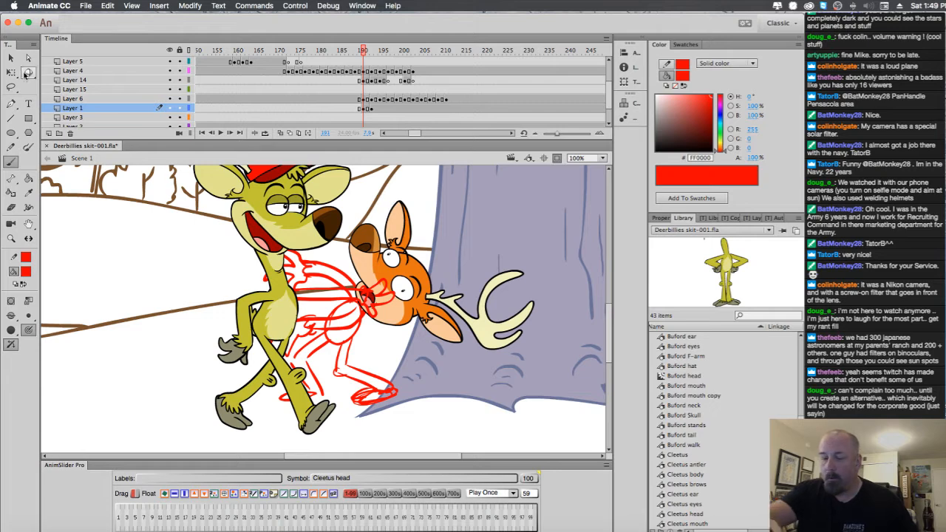
Move the tree slightly right and down so its root clears the orange deer's hoof, checking it in frames 190 and 191.
key("v")
left_click(559, 334)
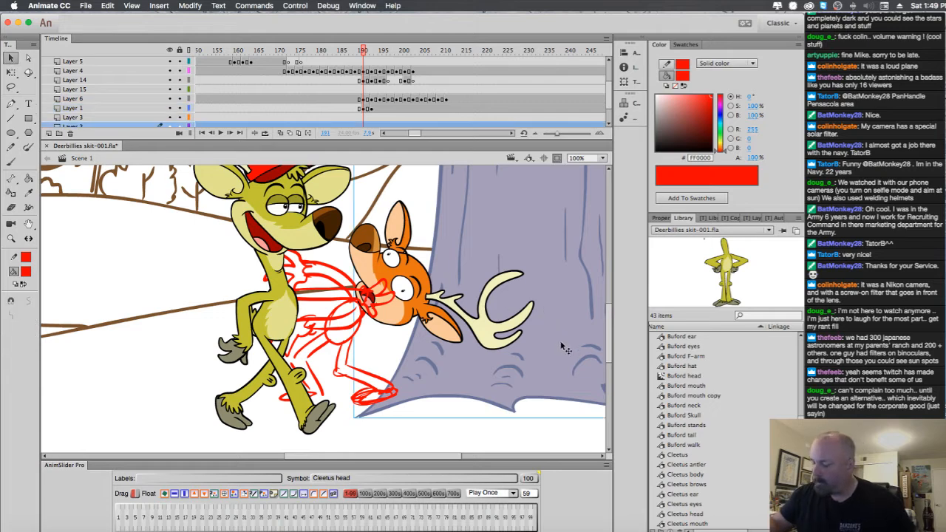
left_click_drag(566, 349, 568, 335)
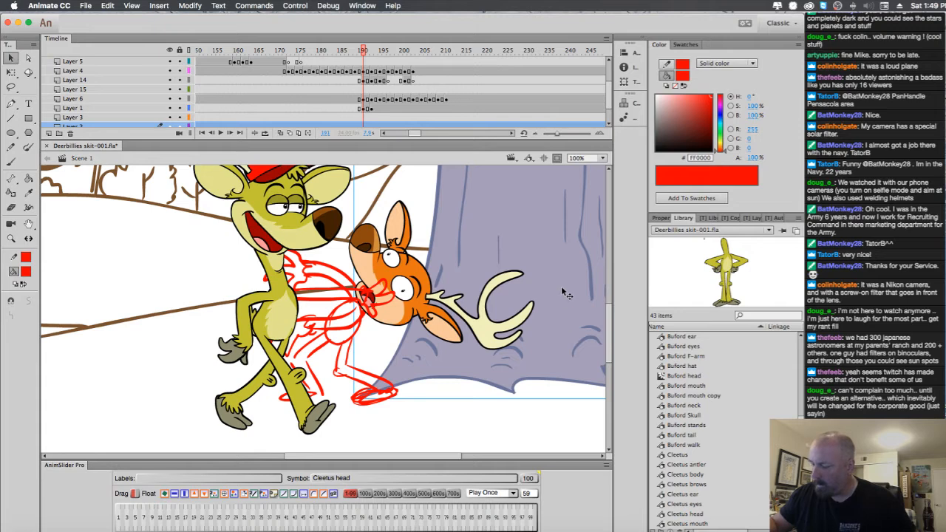
left_click_drag(561, 288, 575, 311)
key("comma")
key("period")
key("comma")
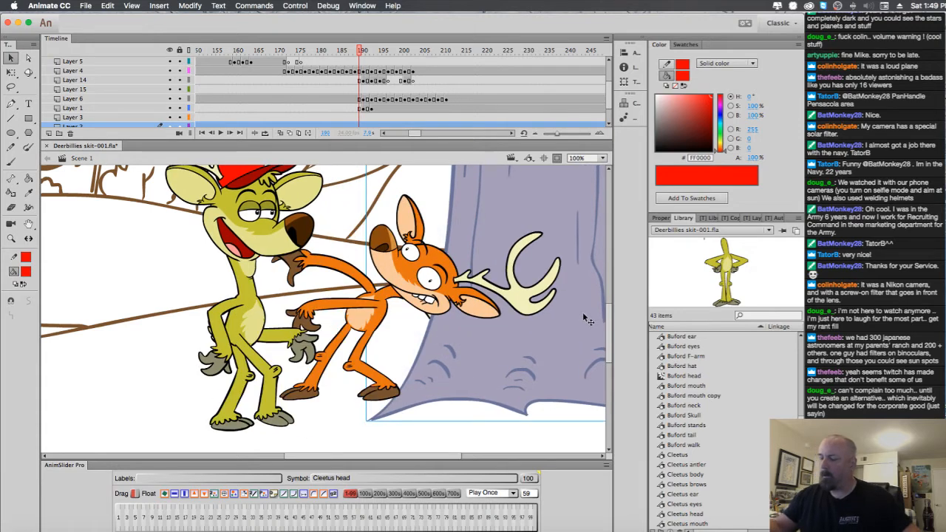
key("period")
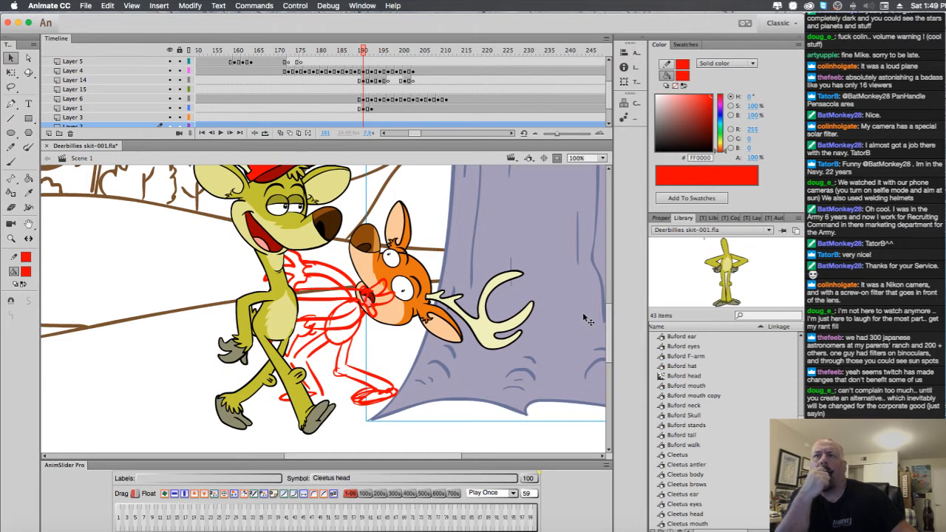
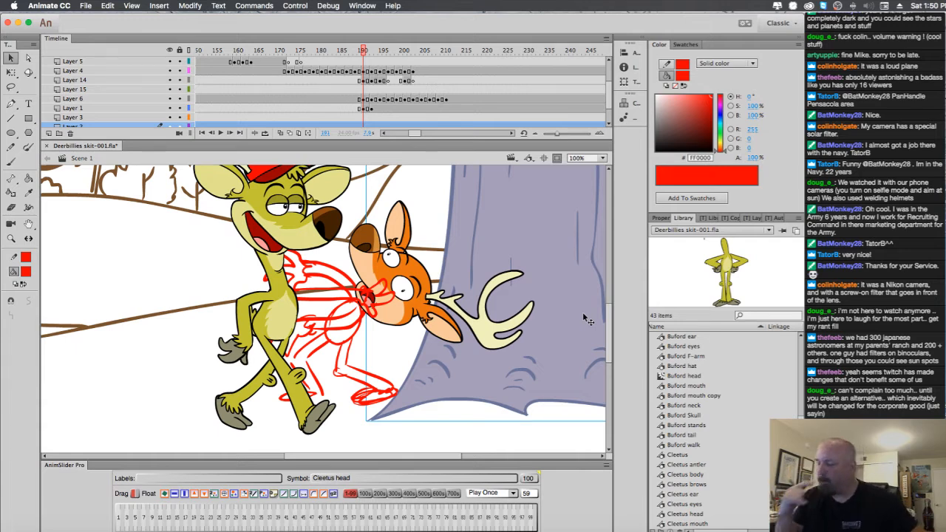
Return to Layer 1, go to the rough body sketch at frame 193, and turn on onion skinning.
left_click(366, 109)
key(".")
key(".")
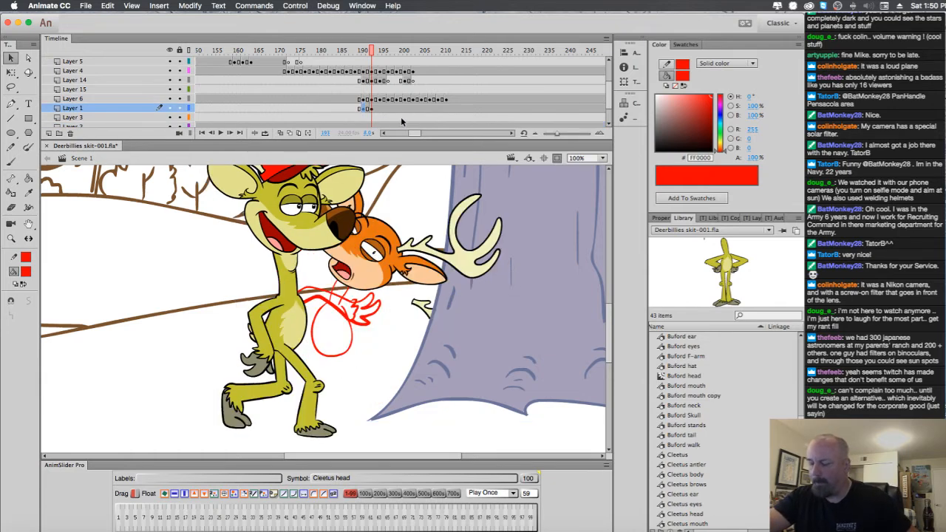
key(".")
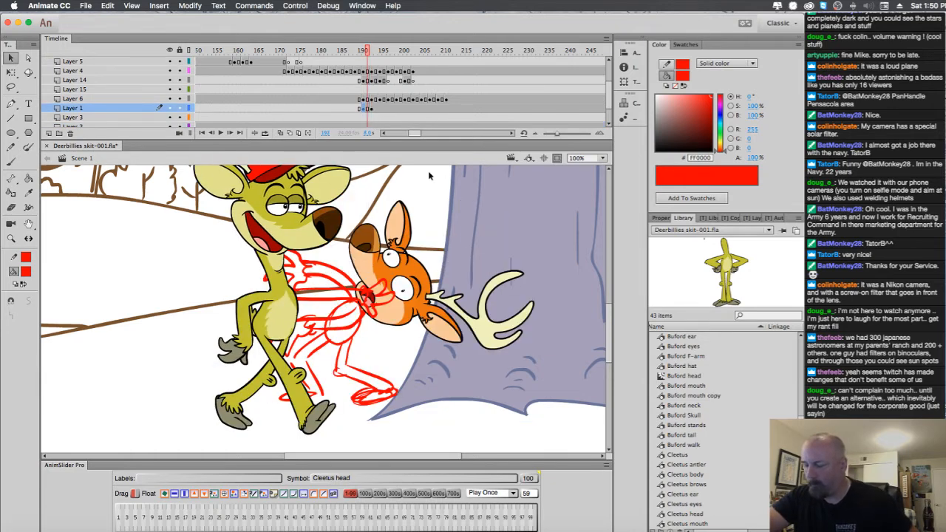
key(".")
key(".")
key(".")
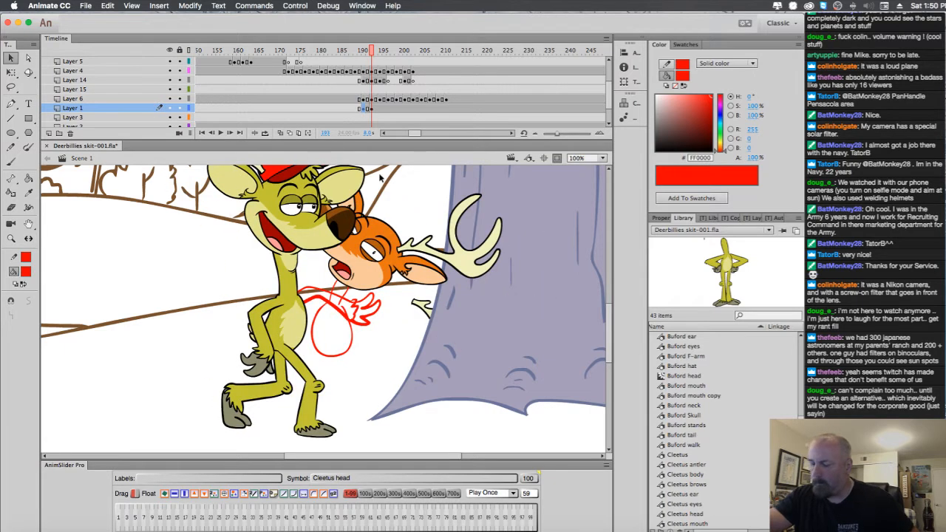
left_click(281, 134)
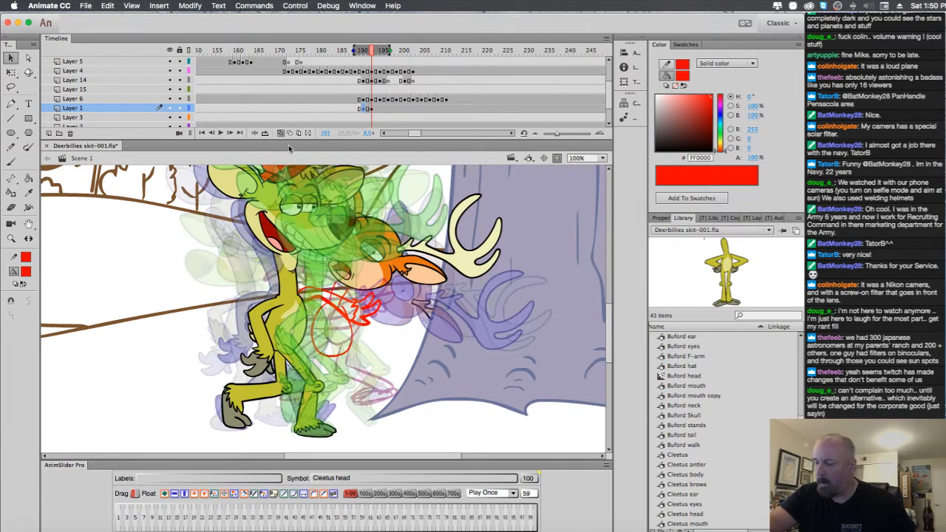
Narrow the onion-skin range to the adjacent frames and brush in the lower leg and hoof nearest the tree at frame 193.
left_click_drag(355, 50, 383, 52)
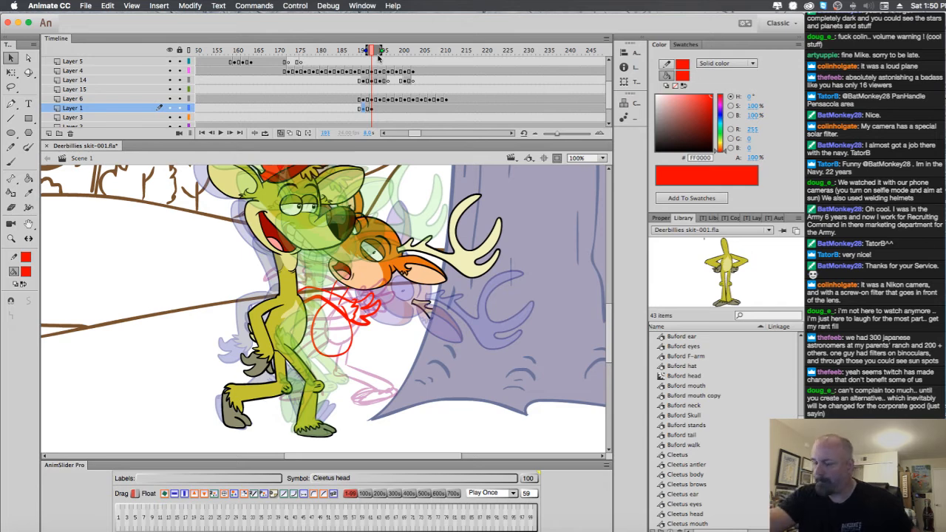
key("comma")
key("period")
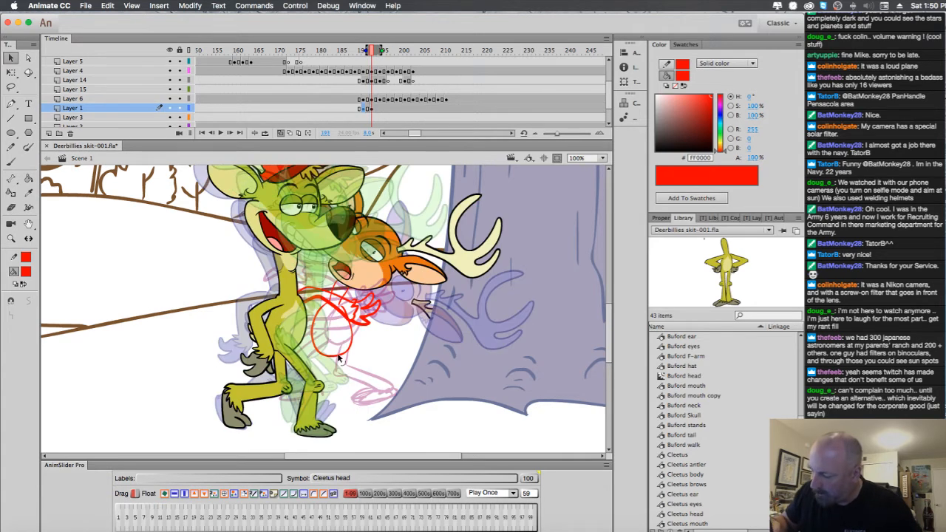
key("b")
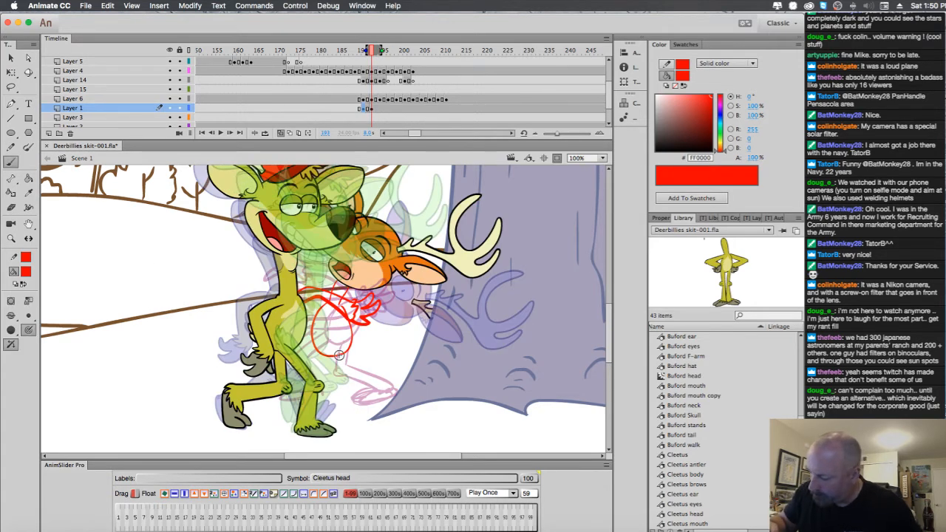
mouse_move(343, 367)
left_mouse_down()
mouse_move(366, 379)
mouse_move(344, 377)
mouse_move(368, 397)
mouse_move(376, 389)
left_mouse_up()
key("comma")
key("period")
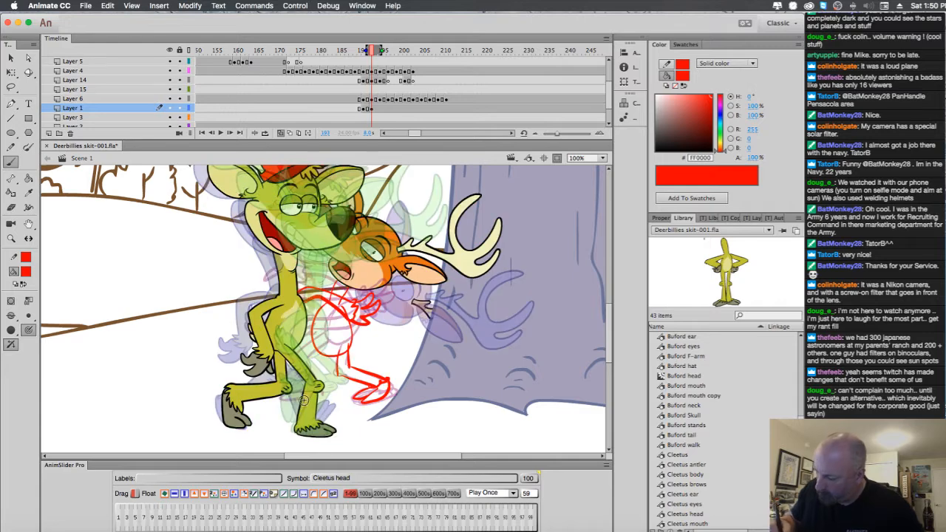
Sketch the orange deer's rear leg behind the yellow deer and add waist and torso lines at frame 193, comparing with frame 192.
mouse_move(314, 388)
left_mouse_down()
mouse_move(284, 398)
mouse_move(310, 382)
left_mouse_up()
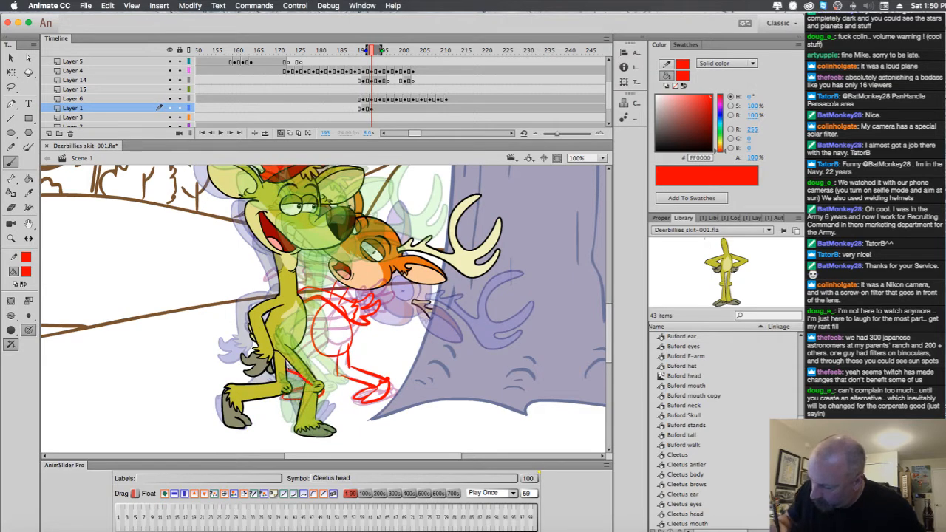
key("comma")
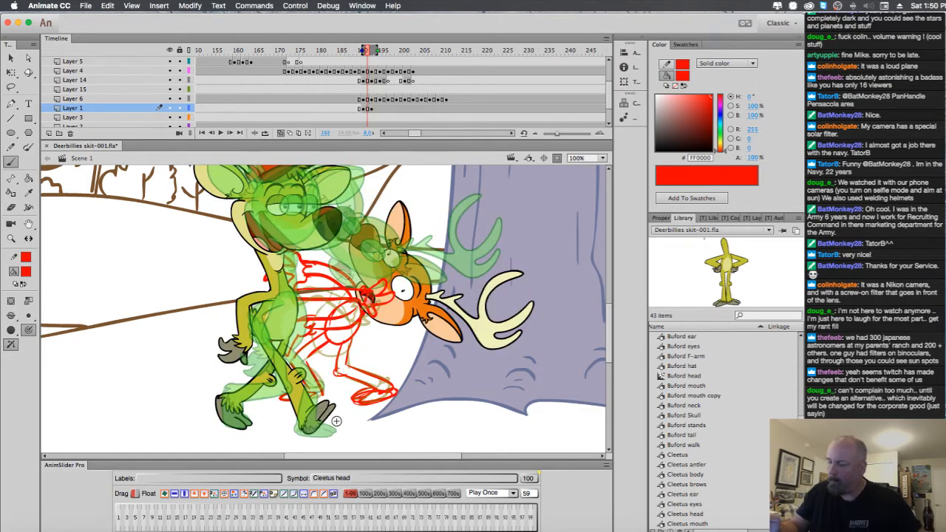
key("period")
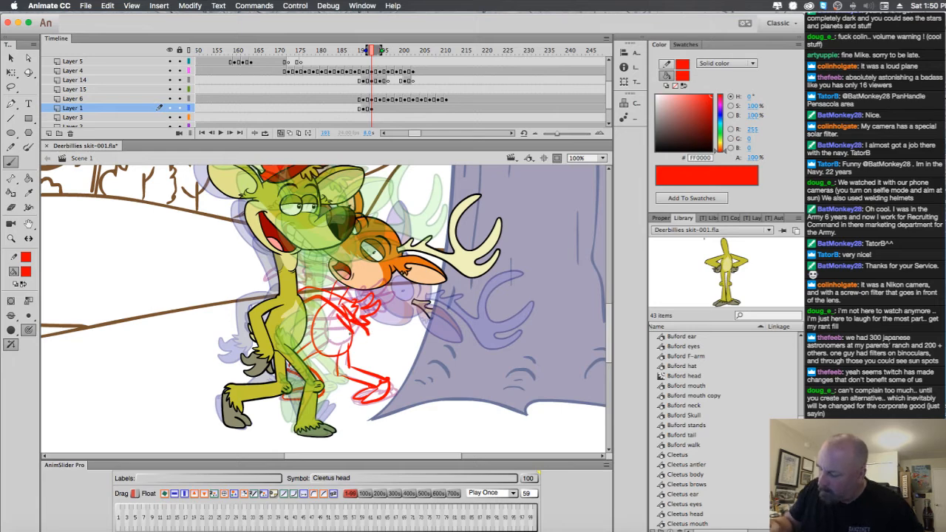
left_click_drag(324, 346, 365, 343)
key("comma")
key("period")
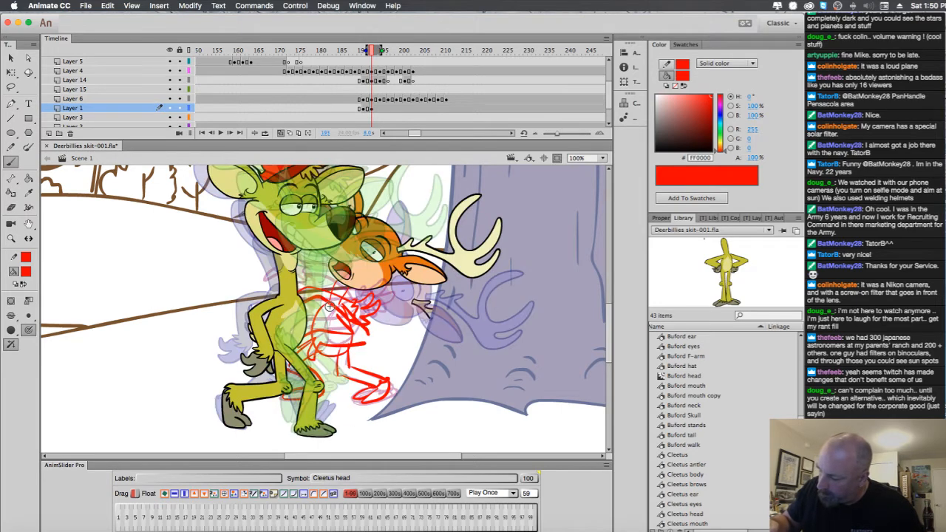
Sketch the orange deer's other arm and hand extending behind the yellow deer at frame 193, and check it against frame 192.
mouse_move(326, 293)
left_mouse_down()
mouse_move(250, 297)
mouse_move(233, 332)
left_mouse_up()
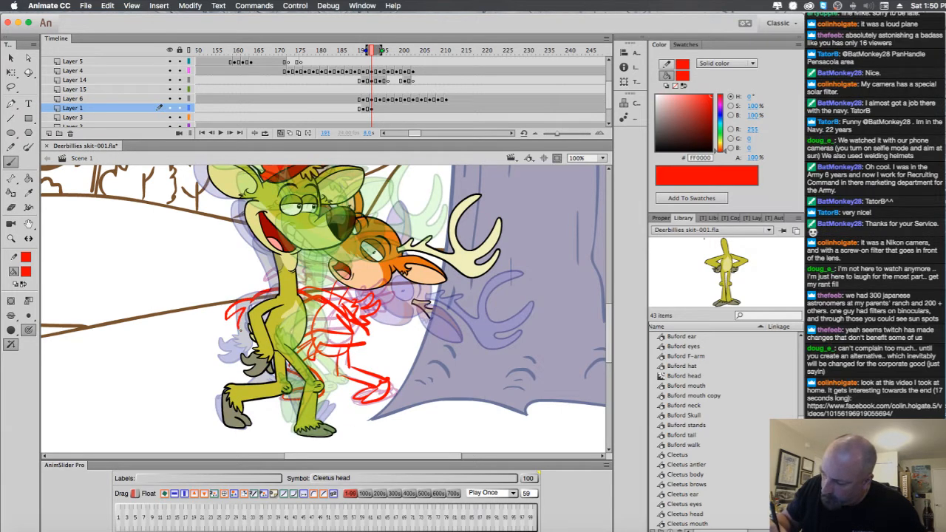
left_click_drag(314, 309, 325, 319)
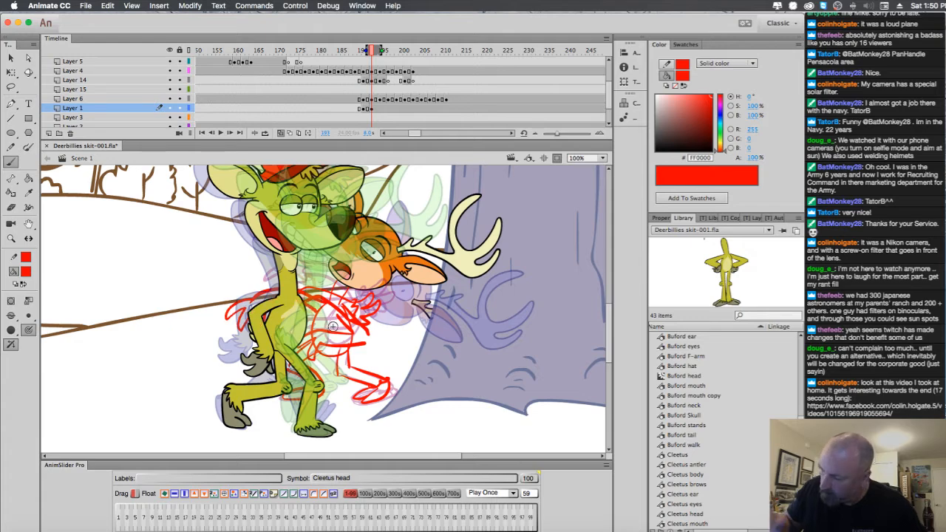
key("comma")
key("period")
Insert a blank keyframe at frame 195 on Layer 1 and rough in the torso and both legs, one hoof reaching toward the tree.
key("period")
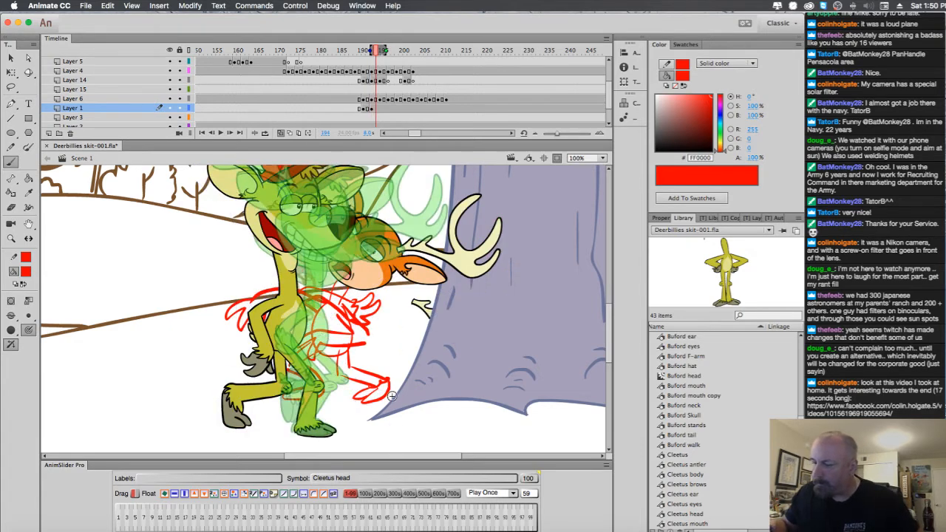
key("period")
key("F7")
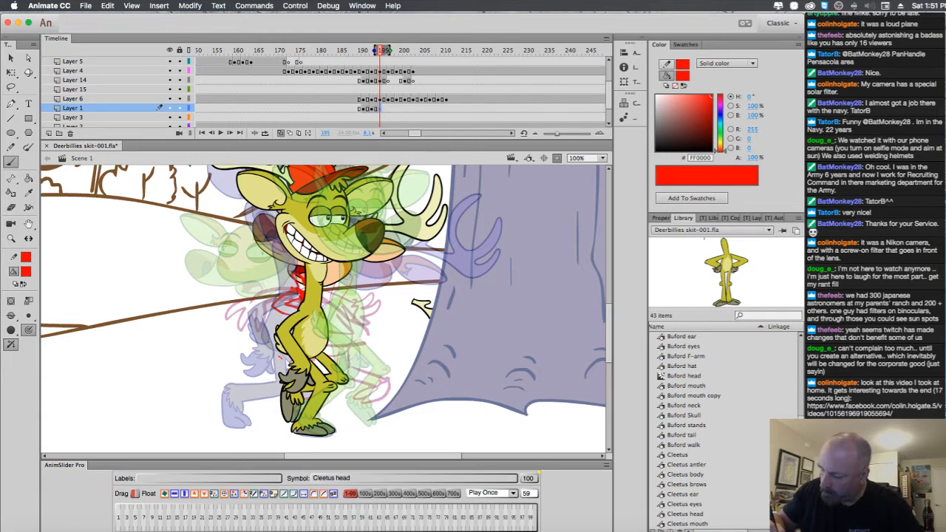
mouse_move(281, 357)
left_mouse_down()
mouse_move(287, 292)
mouse_move(272, 325)
left_mouse_up()
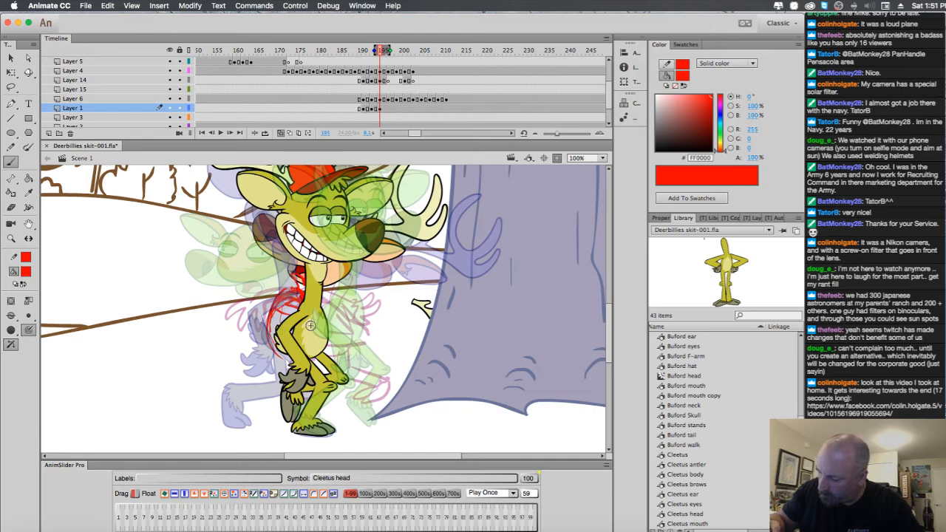
left_click_drag(330, 352, 348, 364)
mouse_move(312, 354)
left_mouse_down()
mouse_move(352, 374)
mouse_move(364, 355)
mouse_move(354, 371)
mouse_move(387, 356)
mouse_move(399, 372)
mouse_move(377, 375)
mouse_move(398, 369)
left_mouse_up()
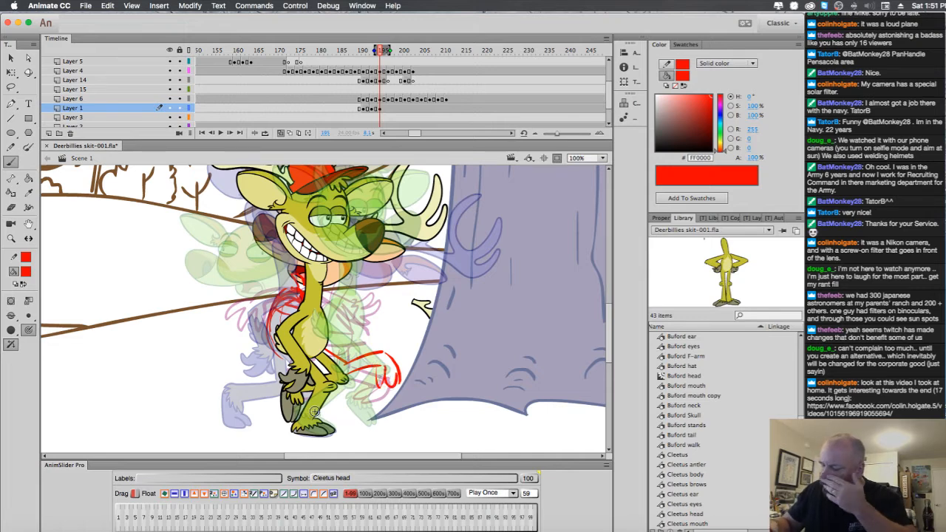
mouse_move(311, 404)
left_mouse_down()
mouse_move(281, 414)
mouse_move(274, 347)
left_mouse_up()
Sketch the arm and splayed hand stretching away from the tree at frame 195, plus the opposite arm and waist lines.
left_click_drag(246, 300, 211, 332)
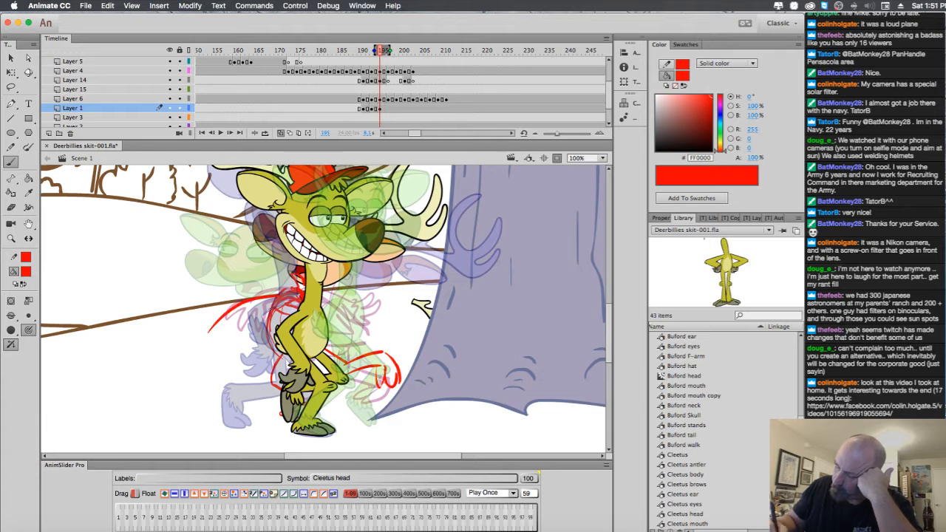
mouse_move(270, 309)
left_mouse_down()
mouse_move(223, 343)
mouse_move(187, 352)
mouse_move(208, 352)
mouse_move(217, 365)
left_mouse_up()
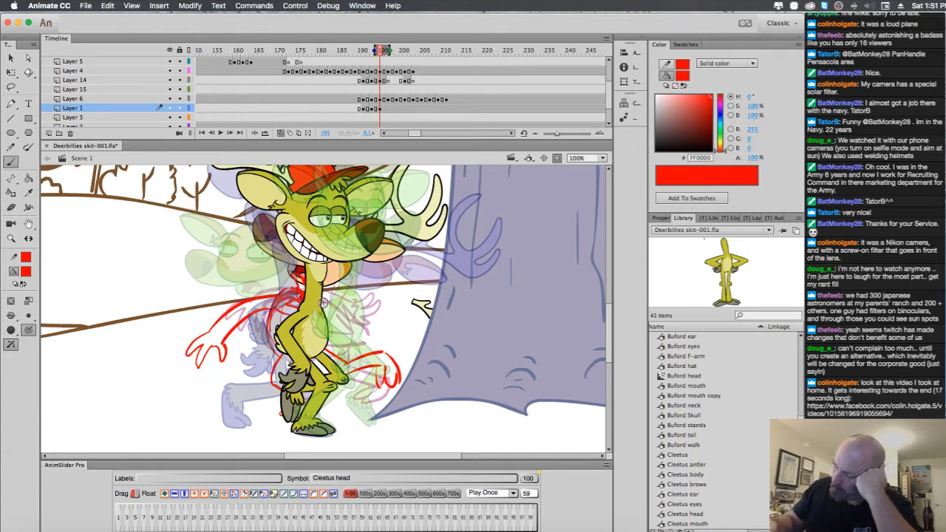
left_click_drag(318, 296, 345, 330)
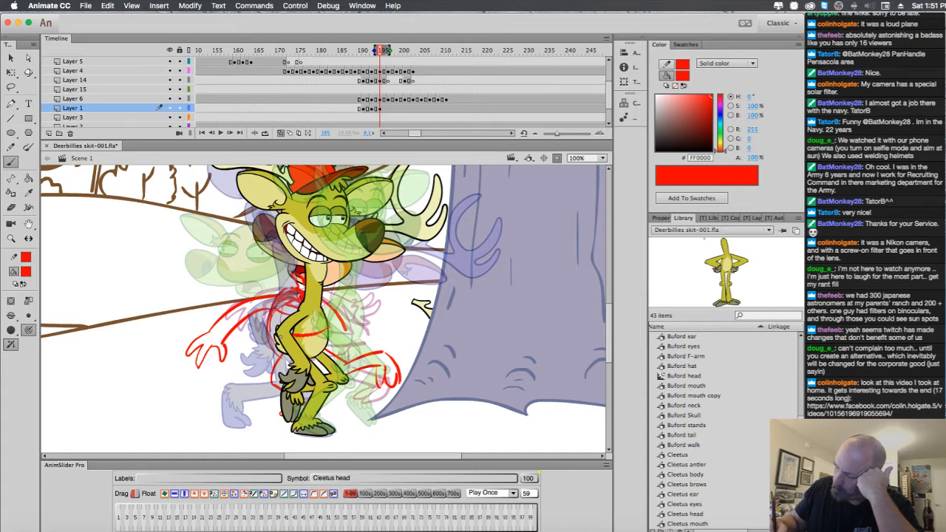
Insert a blank keyframe at frame 197 on Layer 1 and rough in the orange deer's neck, torso and both legs.
left_click(390, 110)
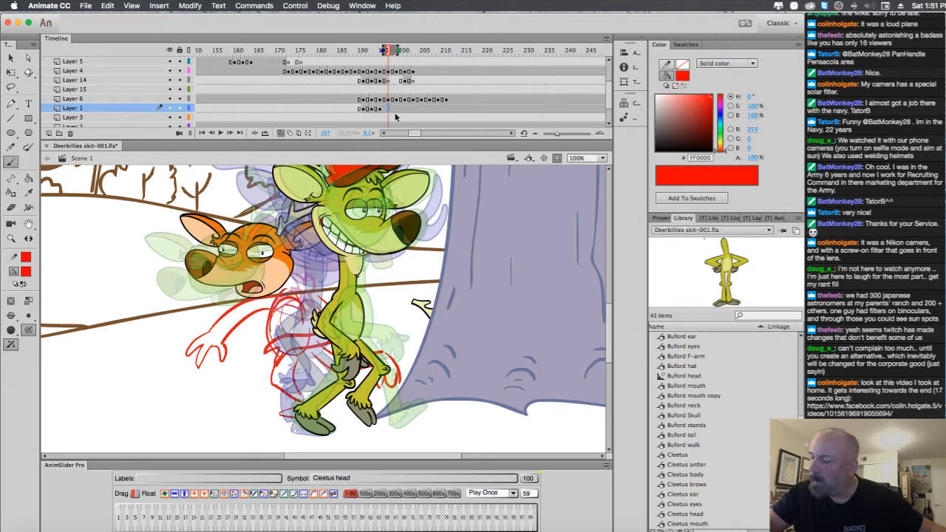
key("F7")
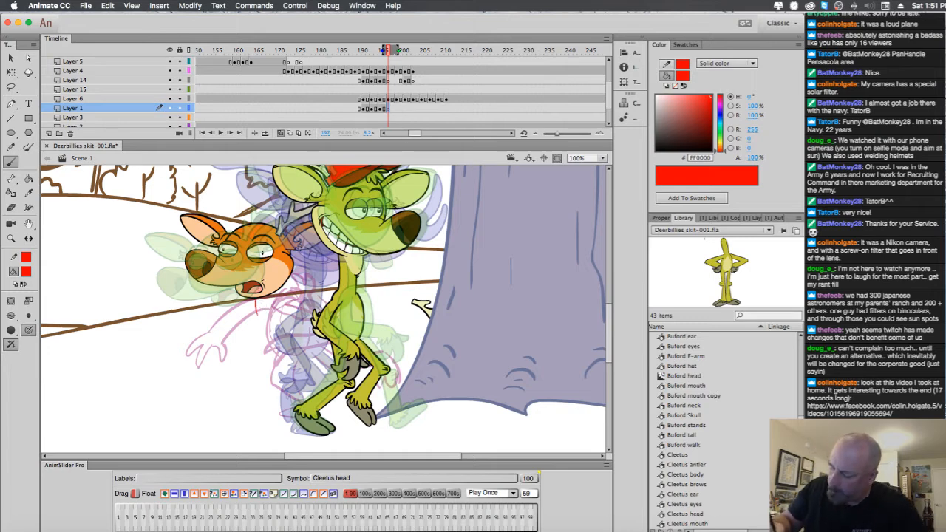
mouse_move(271, 295)
left_mouse_down()
mouse_move(281, 339)
mouse_move(249, 327)
mouse_move(303, 359)
mouse_move(269, 369)
mouse_move(273, 395)
left_mouse_up()
left_click_drag(278, 361, 294, 395)
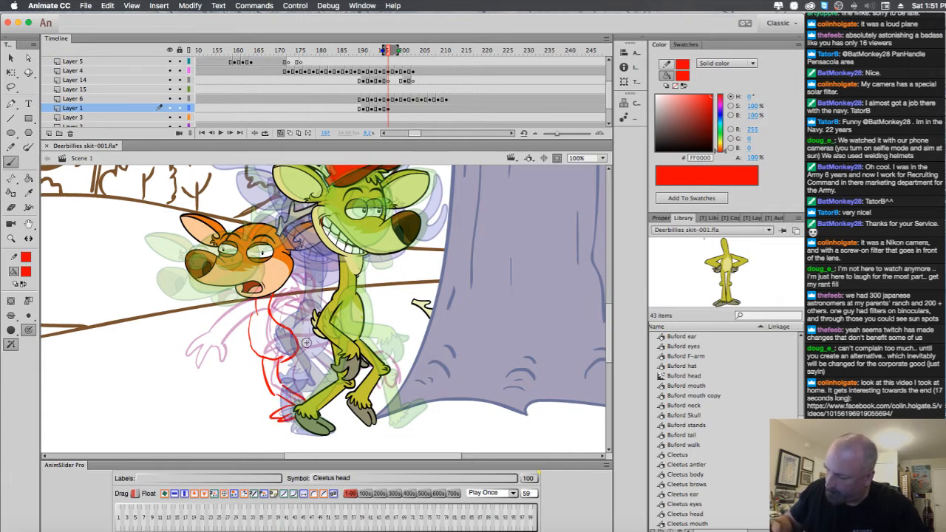
mouse_move(292, 355)
left_mouse_down()
mouse_move(315, 369)
mouse_move(330, 341)
left_mouse_up()
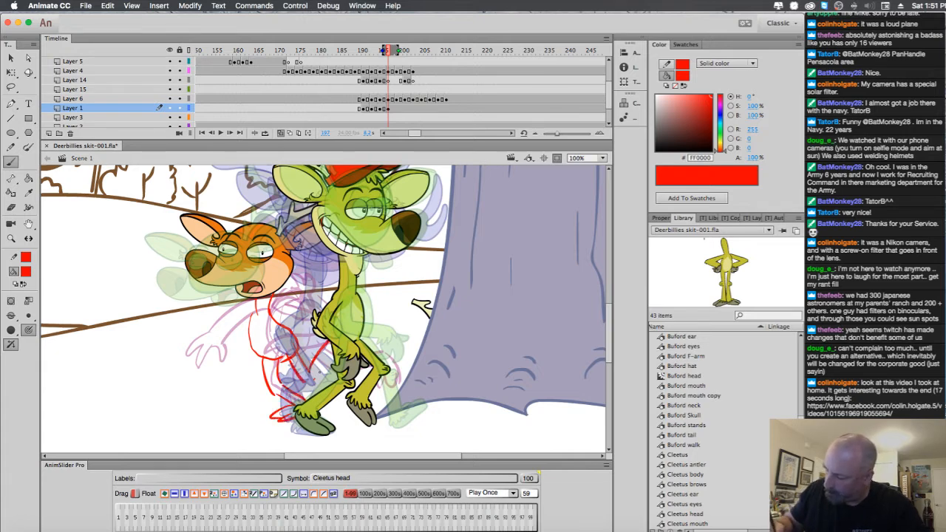
mouse_move(315, 379)
left_mouse_down()
mouse_move(335, 357)
mouse_move(361, 364)
mouse_move(349, 371)
left_mouse_up()
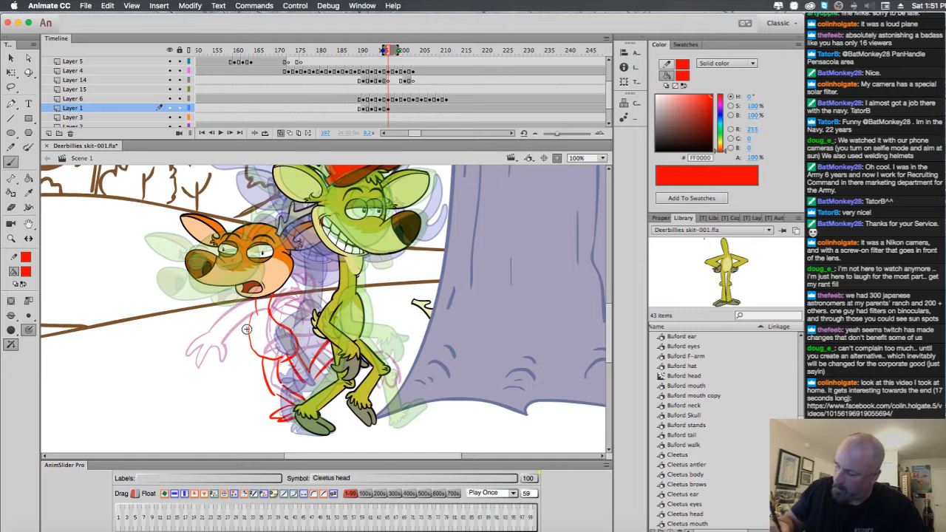
Sketch the arm and fingers reaching away from the tree at frame 197, plus the opposite arm and waist lines.
left_click_drag(253, 314, 197, 355)
mouse_move(234, 327)
left_mouse_down()
mouse_move(204, 361)
mouse_move(170, 375)
mouse_move(190, 365)
left_mouse_up()
mouse_move(195, 363)
left_mouse_down()
mouse_move(190, 384)
mouse_move(204, 367)
left_mouse_up()
left_click_drag(206, 365, 213, 361)
mouse_move(272, 313)
left_mouse_down()
mouse_move(315, 319)
mouse_move(298, 325)
mouse_move(270, 374)
left_mouse_up()
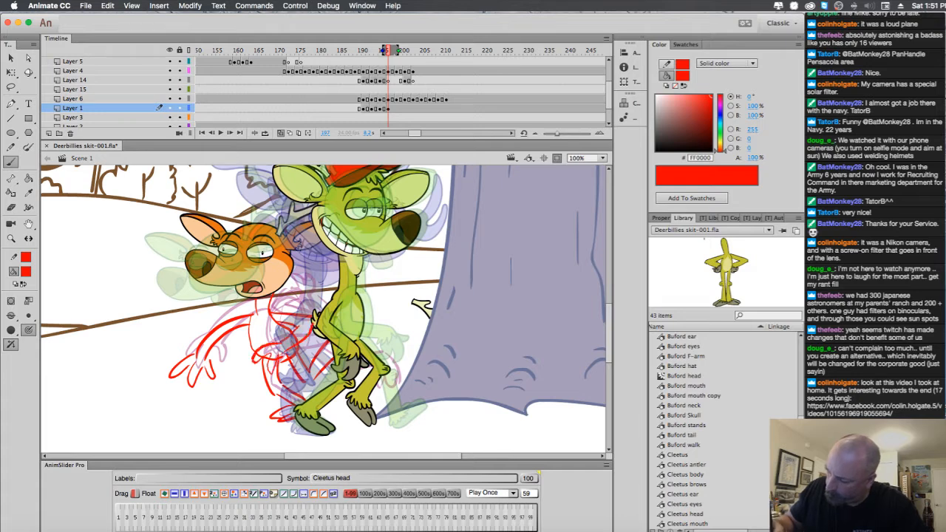
Insert a blank keyframe at frame 199 on Layer 1, undo the first leg stroke, and redraw the bent leg with its hoof.
left_click(397, 109)
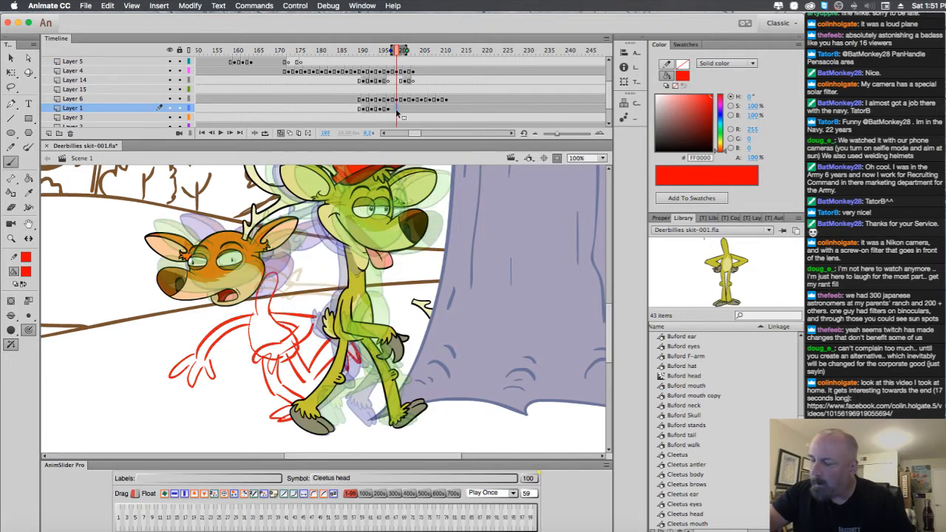
key("F7")
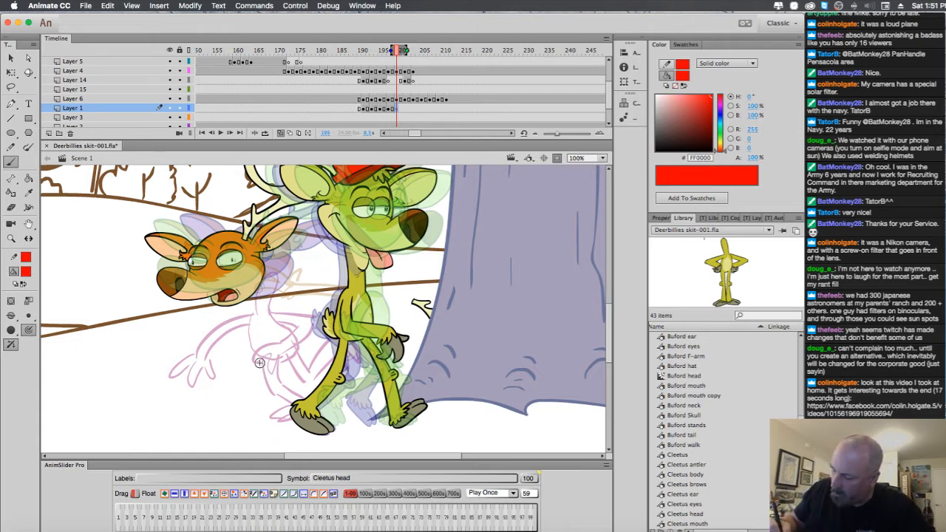
mouse_move(272, 356)
left_mouse_down()
mouse_move(231, 394)
mouse_move(253, 383)
left_mouse_up()
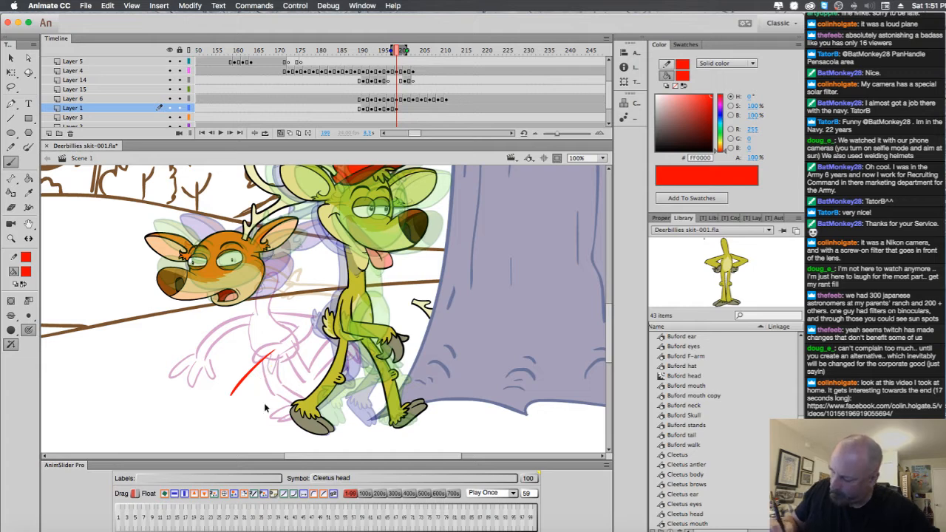
key("super+z")
key("super+z")
mouse_move(268, 346)
left_mouse_down()
mouse_move(255, 394)
mouse_move(288, 373)
left_mouse_up()
left_click_drag(250, 384, 297, 403)
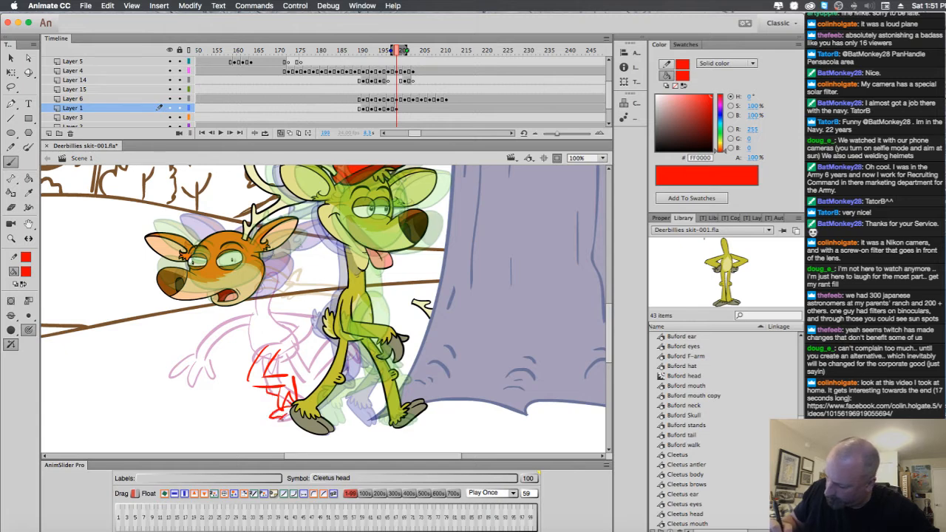
Finish the hoof at frame 199 and rough in the neck, small torso and both arms reaching away from the tree.
left_click_drag(295, 392, 293, 389)
mouse_move(267, 313)
left_mouse_down()
mouse_move(273, 334)
mouse_move(281, 330)
mouse_move(267, 335)
mouse_move(260, 310)
mouse_move(281, 325)
mouse_move(285, 309)
mouse_move(266, 332)
left_mouse_up()
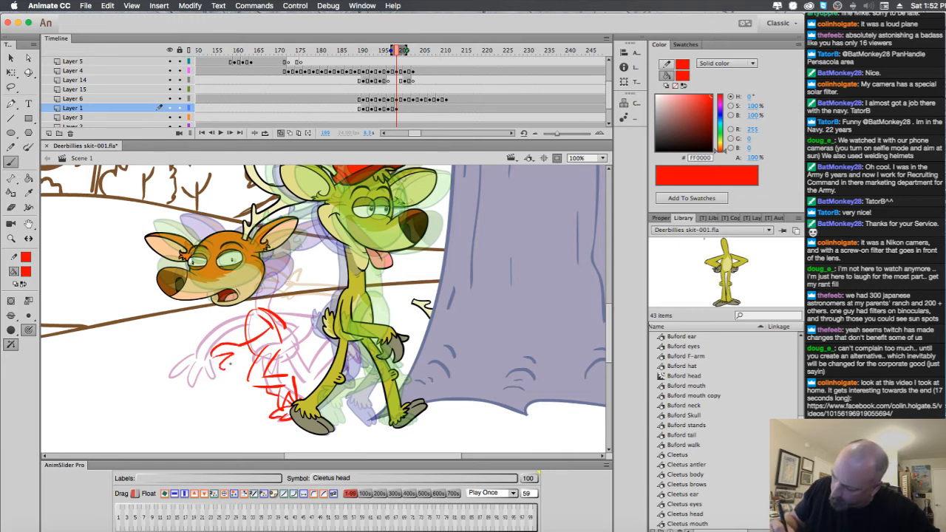
mouse_move(224, 364)
left_mouse_down()
mouse_move(270, 331)
mouse_move(249, 315)
mouse_move(186, 345)
mouse_move(241, 325)
mouse_move(189, 361)
mouse_move(192, 373)
mouse_move(161, 356)
mouse_move(175, 344)
mouse_move(179, 368)
left_mouse_up()
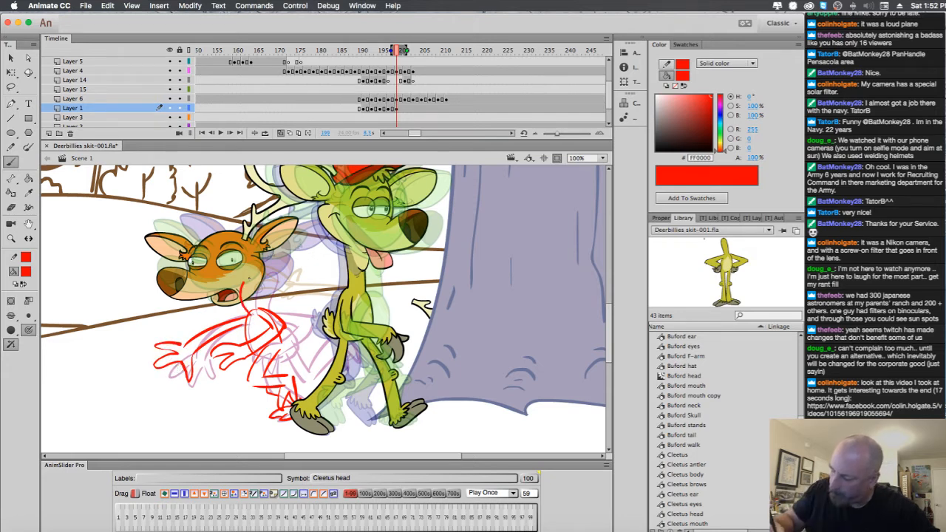
Insert a blank keyframe at frame 201 on Layer 1 and sketch a limb slanting down away from the tree, with its end shape.
left_click(405, 110)
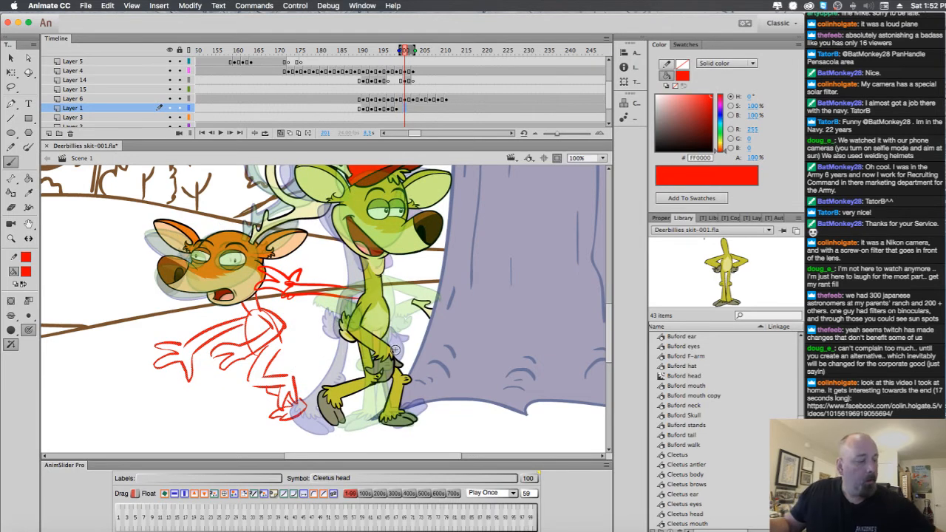
key("F7")
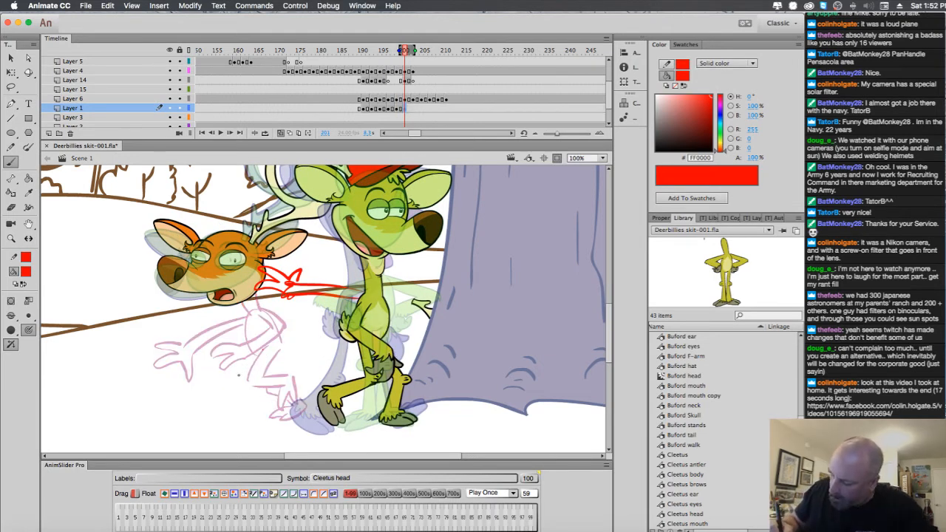
mouse_move(264, 352)
left_mouse_down()
mouse_move(227, 397)
mouse_move(231, 388)
mouse_move(235, 420)
left_mouse_up()
mouse_move(244, 384)
left_mouse_down()
mouse_move(227, 423)
mouse_move(215, 400)
mouse_move(231, 427)
left_mouse_up()
left_click_drag(204, 396, 236, 424)
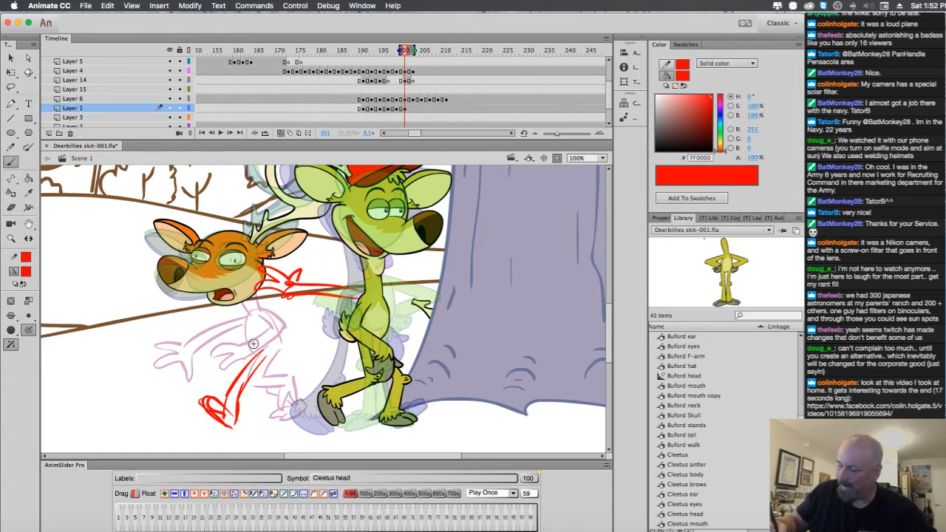
Undo the stray body strokes at frame 201 and rough in the rounded torso and the arms with spread fingers.
mouse_move(247, 362)
left_mouse_down()
mouse_move(238, 319)
mouse_move(259, 317)
mouse_move(264, 332)
mouse_move(263, 360)
mouse_move(244, 312)
mouse_move(268, 354)
left_mouse_up()
key("super+z")
key("super+z")
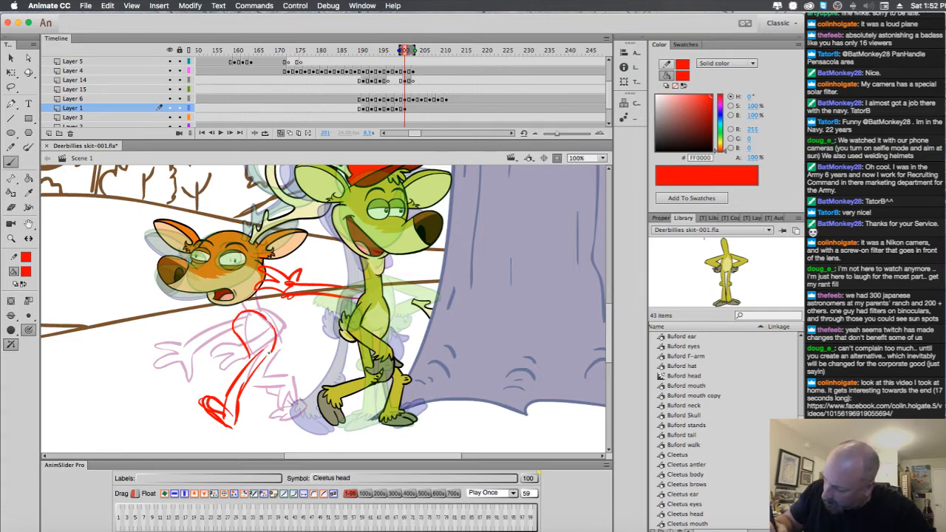
mouse_move(235, 322)
left_mouse_down()
mouse_move(173, 377)
mouse_move(185, 381)
left_mouse_up()
mouse_move(210, 346)
left_mouse_down()
mouse_move(187, 386)
mouse_move(164, 386)
mouse_move(177, 367)
left_mouse_up()
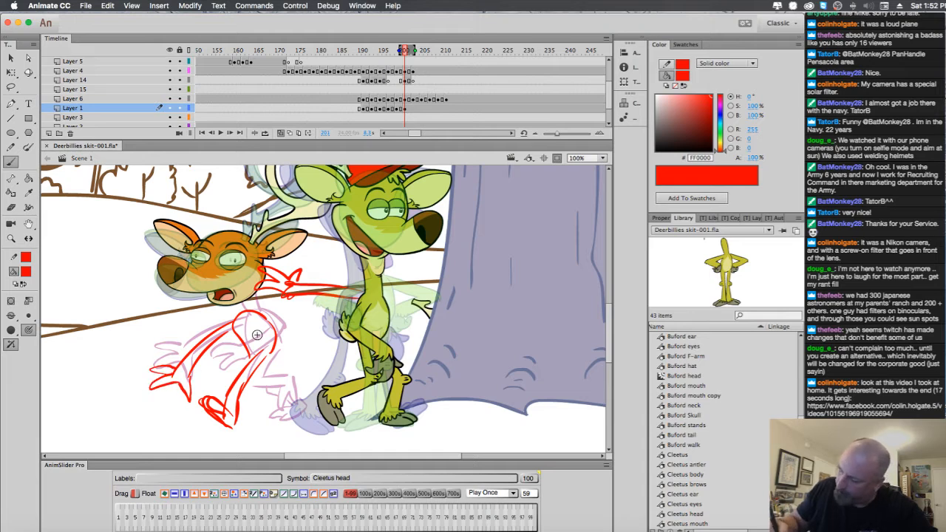
mouse_move(260, 316)
left_mouse_down()
mouse_move(245, 353)
mouse_move(205, 371)
mouse_move(198, 391)
mouse_move(219, 394)
mouse_move(222, 375)
mouse_move(262, 338)
left_mouse_up()
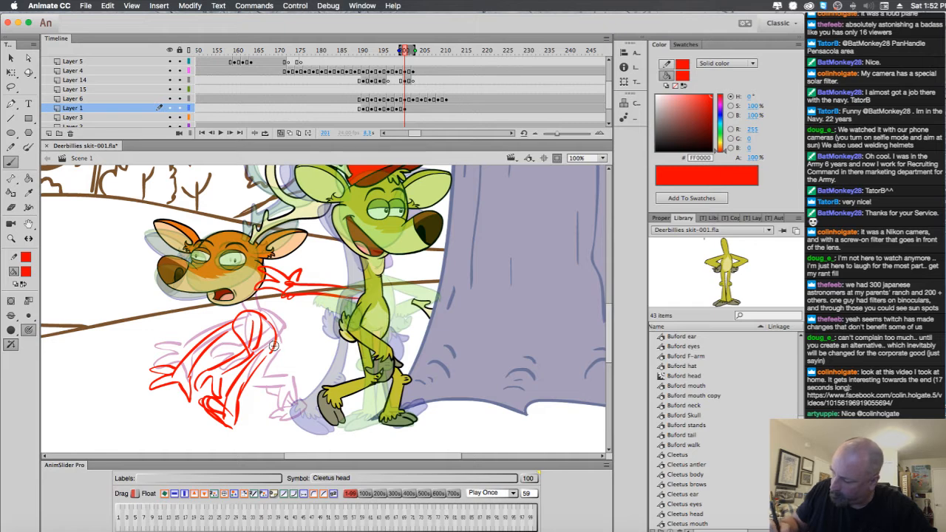
Finish the trailing leg with its foot and rough in the neck under the orange deer's head at frame 201.
left_click_drag(260, 388, 259, 363)
left_click_drag(271, 354, 286, 406)
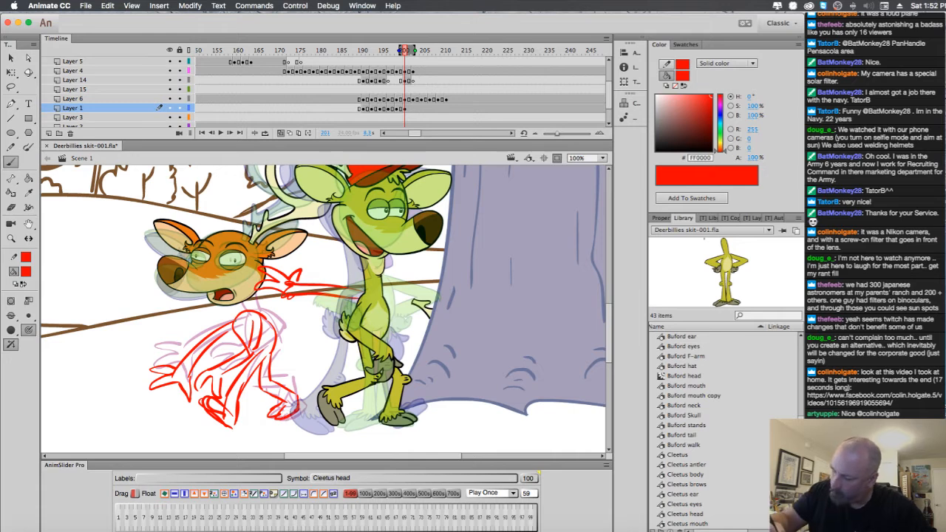
key("super+z")
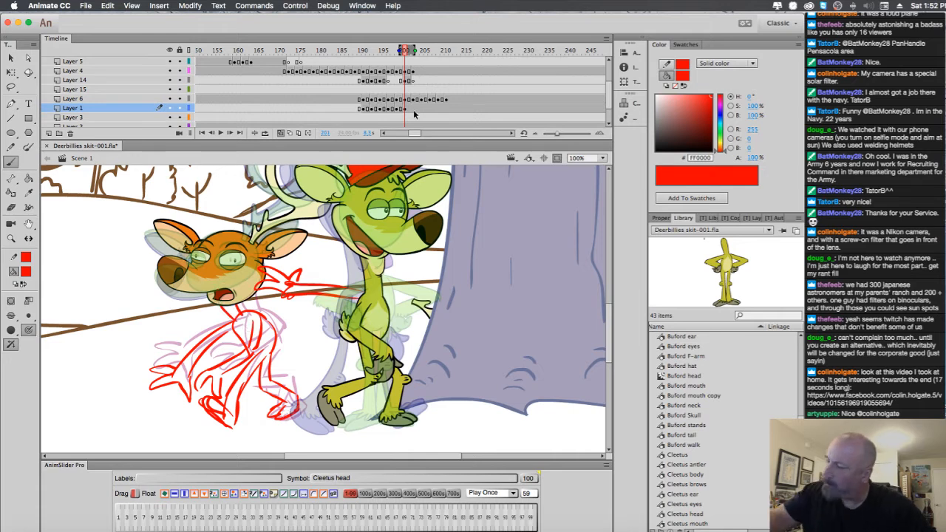
Rough in the orange deer's crouched body at frame 203 on Layer 1, with bent leg, torso, neck and both arms with spread fingers.
key("period")
key("period")
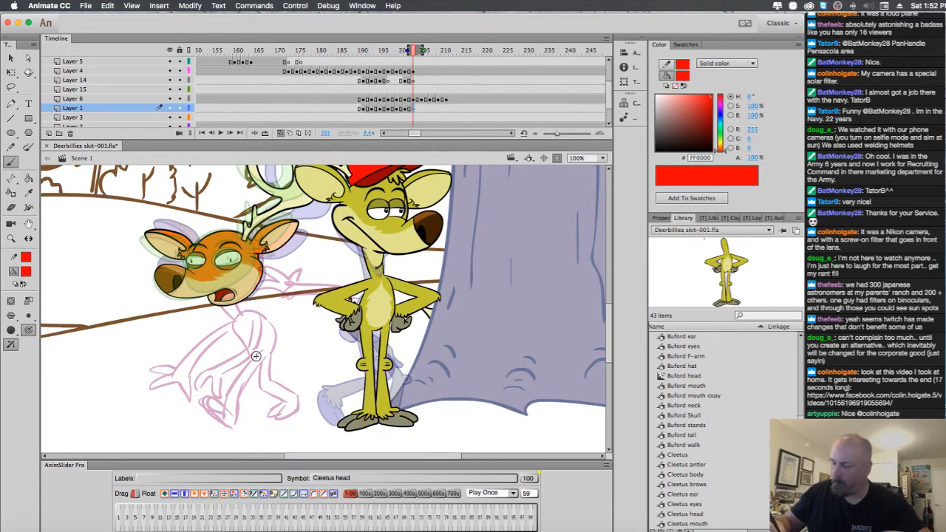
mouse_move(230, 425)
left_mouse_down()
mouse_move(193, 428)
mouse_move(234, 425)
mouse_move(210, 434)
mouse_move(204, 391)
mouse_move(220, 376)
mouse_move(234, 397)
mouse_move(258, 349)
mouse_move(246, 369)
mouse_move(152, 370)
left_mouse_up()
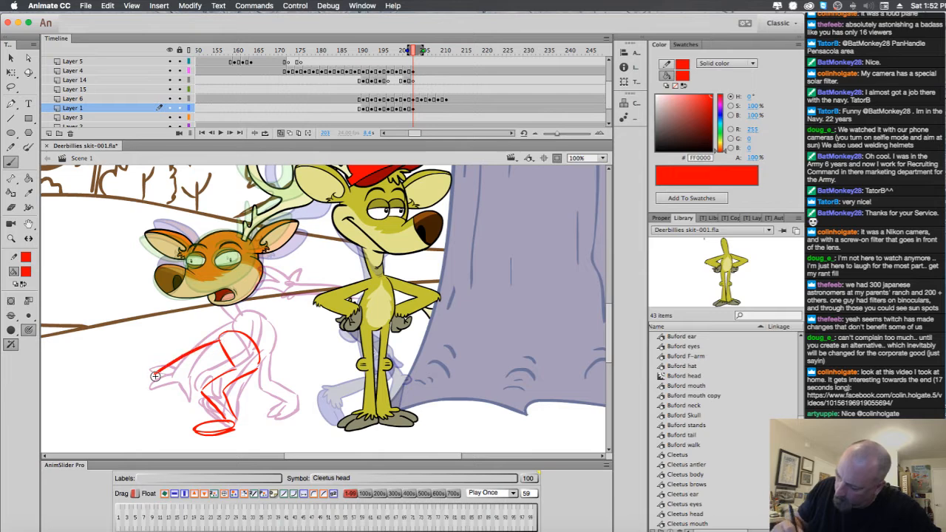
mouse_move(219, 345)
left_mouse_down()
mouse_move(155, 388)
mouse_move(147, 381)
mouse_move(153, 371)
left_mouse_up()
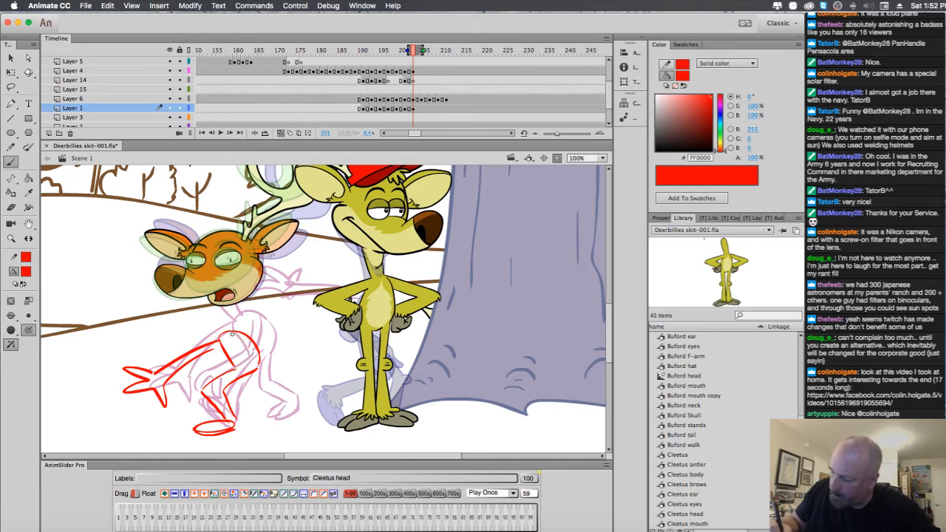
mouse_move(230, 334)
left_mouse_down()
mouse_move(263, 341)
mouse_move(195, 381)
mouse_move(244, 363)
mouse_move(254, 393)
mouse_move(244, 386)
mouse_move(255, 377)
mouse_move(293, 383)
mouse_move(283, 402)
mouse_move(276, 374)
left_mouse_up()
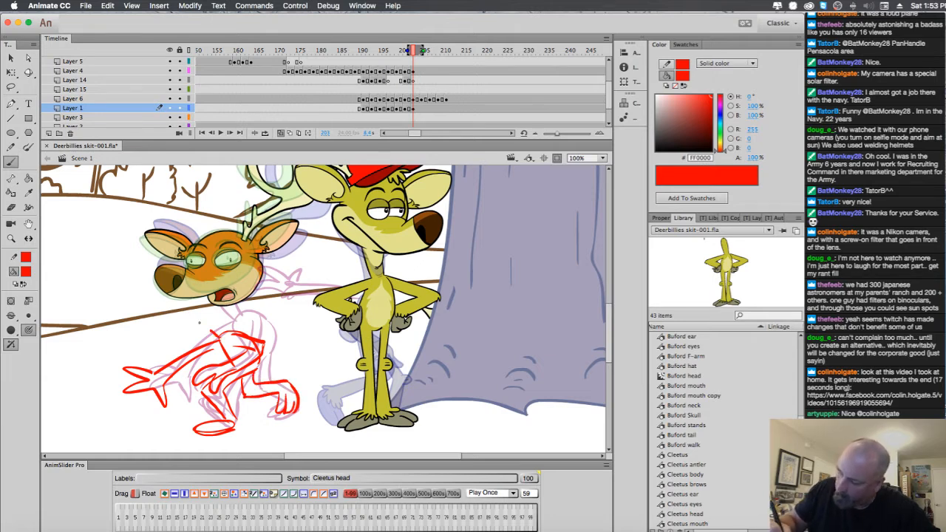
Insert a blank keyframe at frame 205 on Layer 1 and sketch the two bent legs with their feet.
left_click(422, 109)
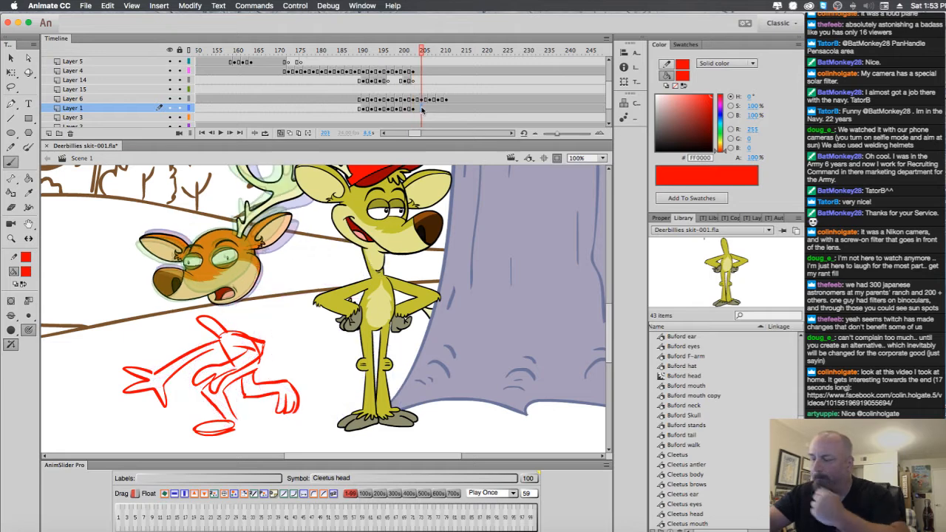
key("F7")
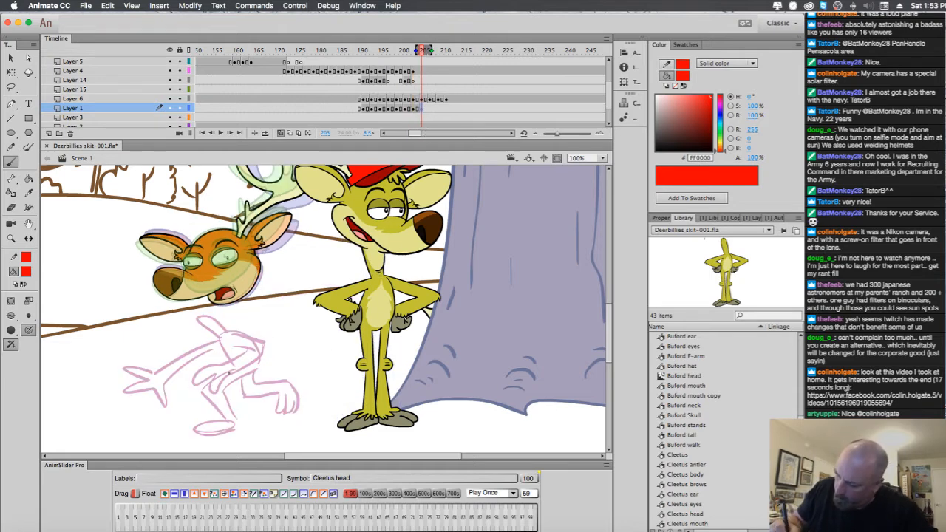
mouse_move(235, 371)
left_mouse_down()
mouse_move(199, 398)
mouse_move(240, 423)
left_mouse_up()
left_click_drag(222, 390, 249, 372)
mouse_move(221, 421)
left_mouse_down()
mouse_move(189, 431)
mouse_move(239, 426)
mouse_move(234, 383)
left_mouse_up()
mouse_move(250, 376)
left_mouse_down()
mouse_move(242, 400)
mouse_move(264, 406)
mouse_move(237, 421)
mouse_move(270, 414)
left_mouse_up()
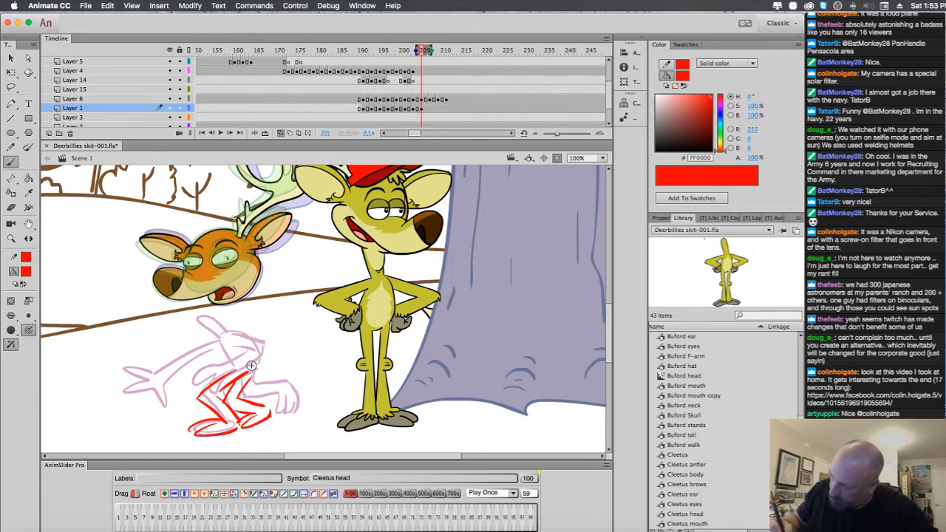
Rough in the hunched torso, the slanting neck and both arms reaching down to the ground at frame 205.
left_click_drag(241, 335, 254, 377)
mouse_move(250, 339)
left_mouse_down()
mouse_move(221, 346)
mouse_move(237, 370)
left_mouse_up()
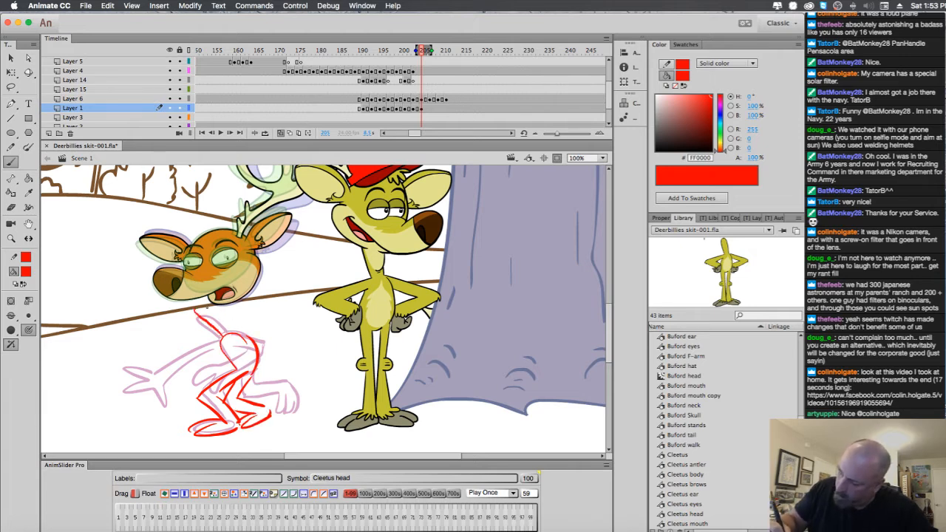
left_click_drag(197, 310, 227, 335)
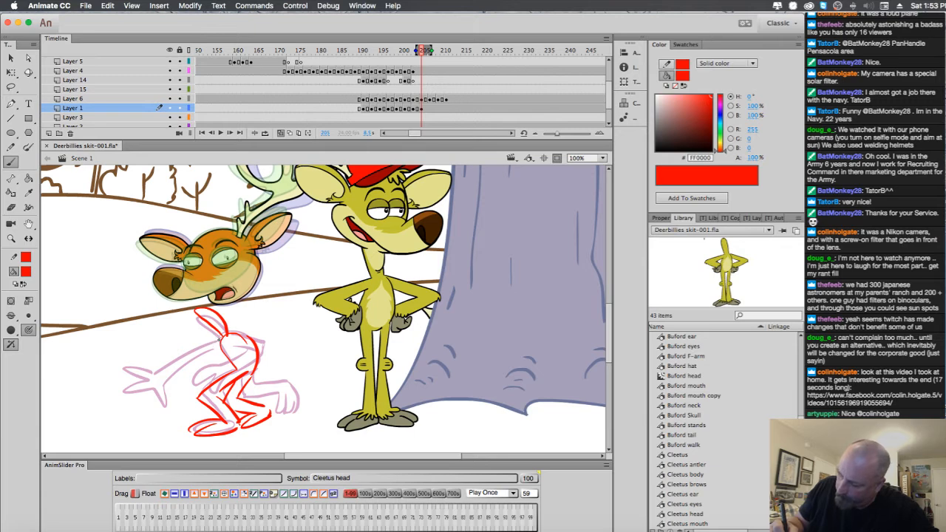
mouse_move(218, 343)
left_mouse_down()
mouse_move(152, 403)
mouse_move(169, 400)
mouse_move(130, 426)
mouse_move(149, 413)
left_mouse_up()
mouse_move(145, 422)
left_mouse_down()
mouse_move(186, 405)
mouse_move(172, 416)
left_mouse_up()
left_click_drag(230, 343, 232, 367)
mouse_move(240, 343)
left_mouse_down()
mouse_move(231, 375)
mouse_move(176, 401)
mouse_move(192, 404)
mouse_move(233, 375)
mouse_move(198, 385)
mouse_move(205, 411)
left_mouse_up()
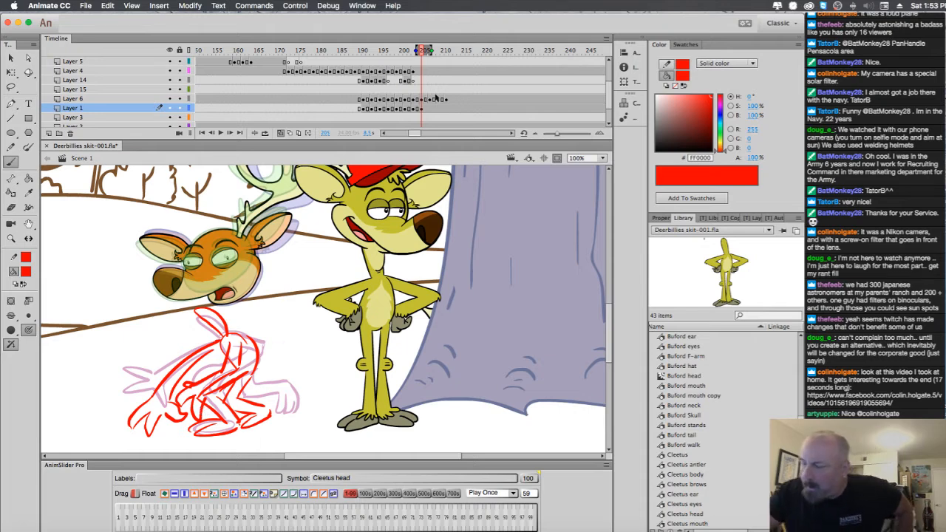
Insert a blank keyframe at frame 207 on Layer 1, turn off onion skinning and return to frame 203.
left_click(432, 110)
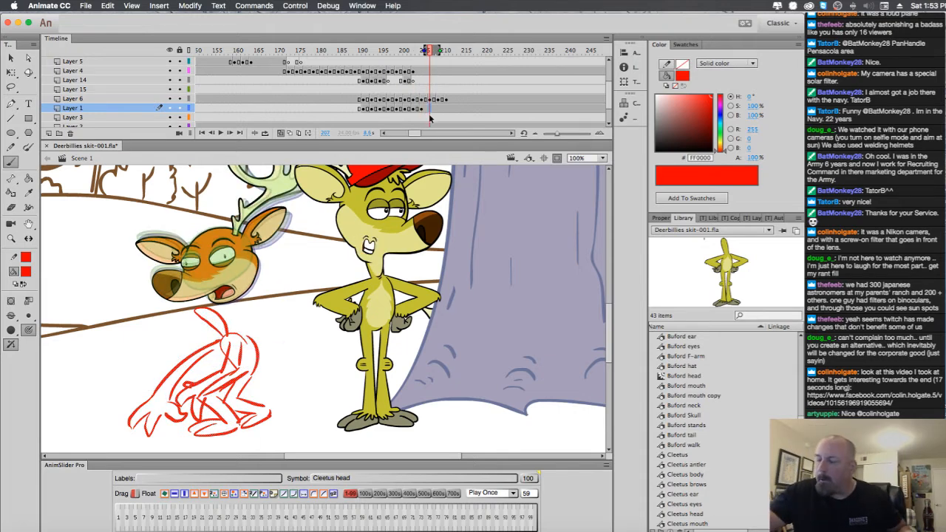
key("F7")
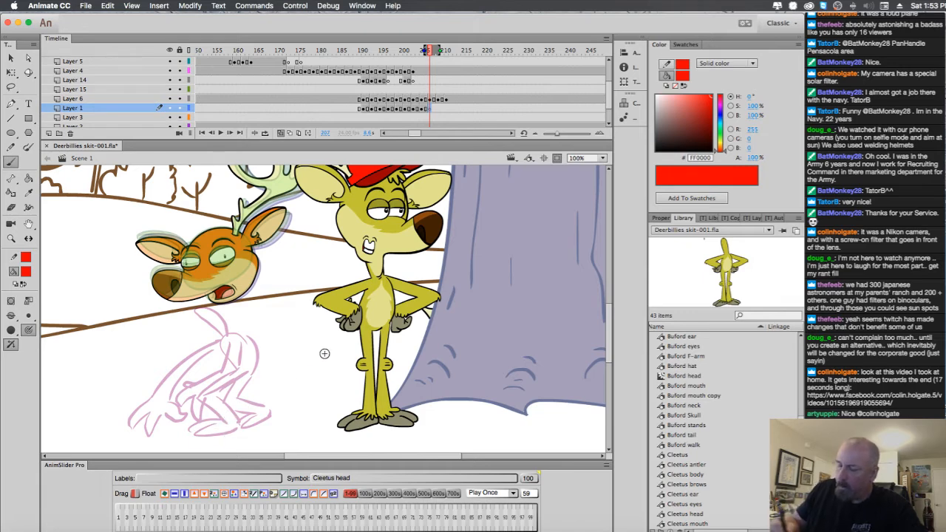
left_click(281, 133)
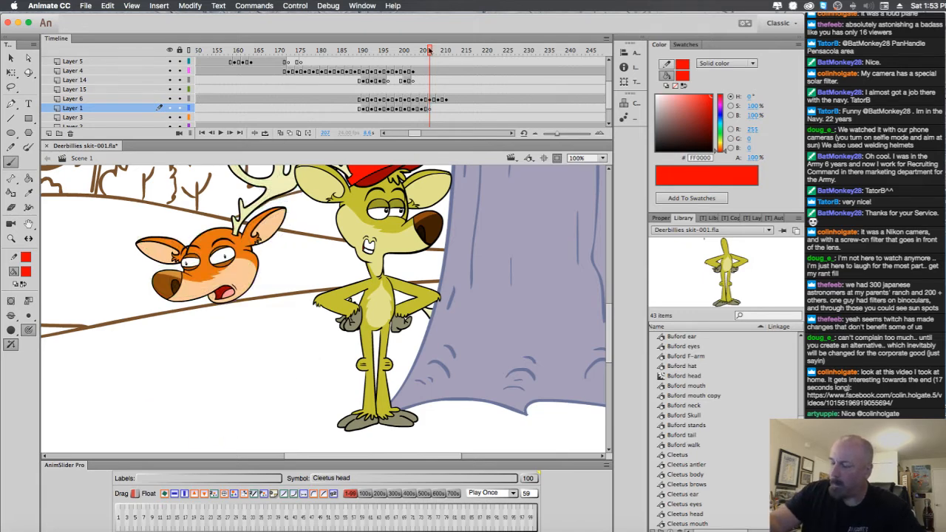
left_click_drag(428, 51, 407, 67)
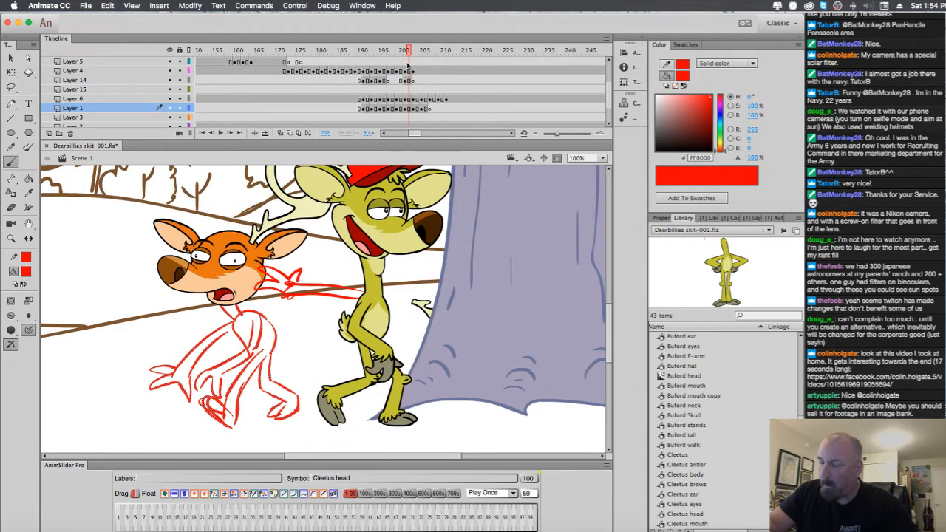
left_click(414, 113)
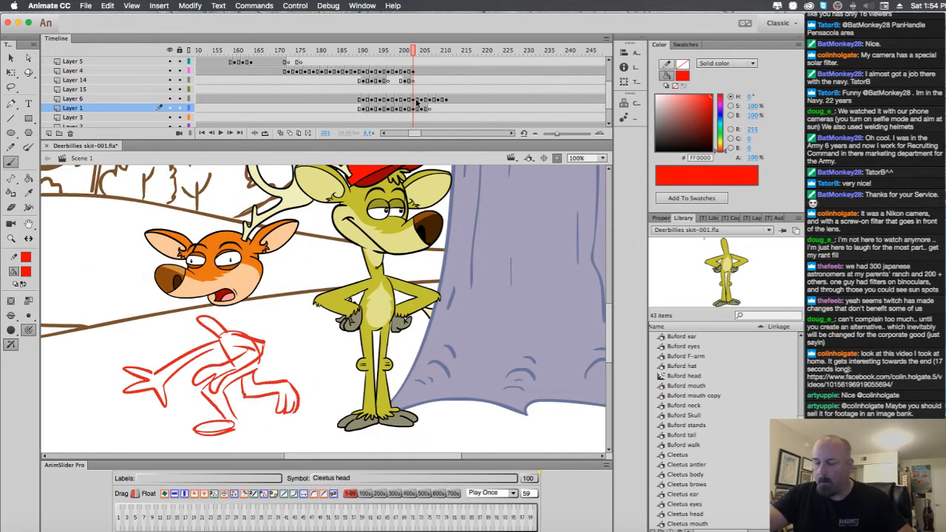
Reposition and tilt the orange deer's head on Layer 6 with Free Transform to fit the crouched rough bodies from frame 203 to 206.
key("q")
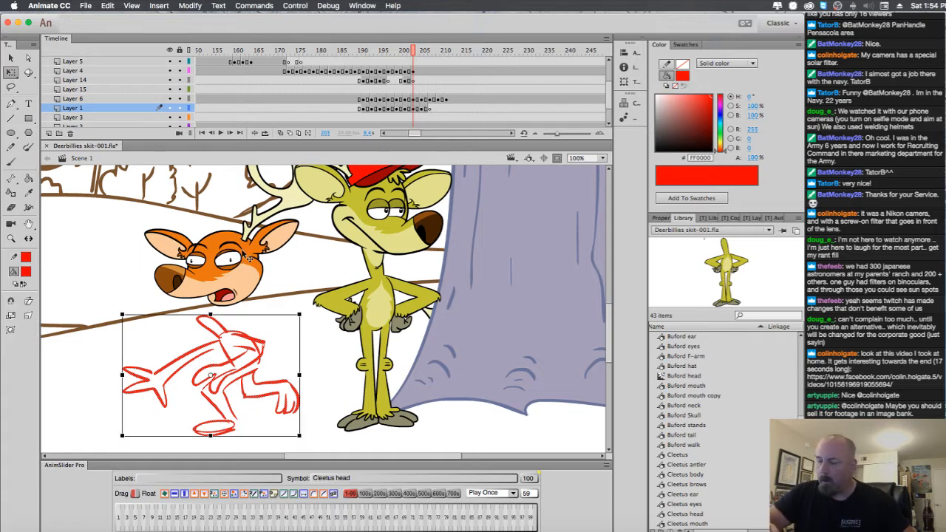
left_click(250, 260)
left_click_drag(247, 247, 205, 286)
key("period")
key("period")
key("period")
left_click_drag(301, 313, 295, 298)
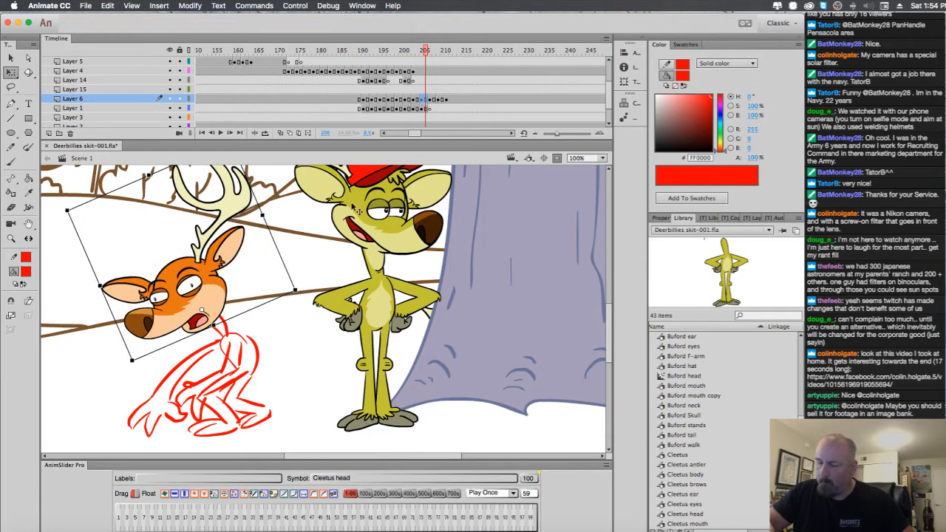
Review the deer's poses by scrubbing from frame 208 back to about frame 197 and forward to frame 211, without onion skinning.
key("period")
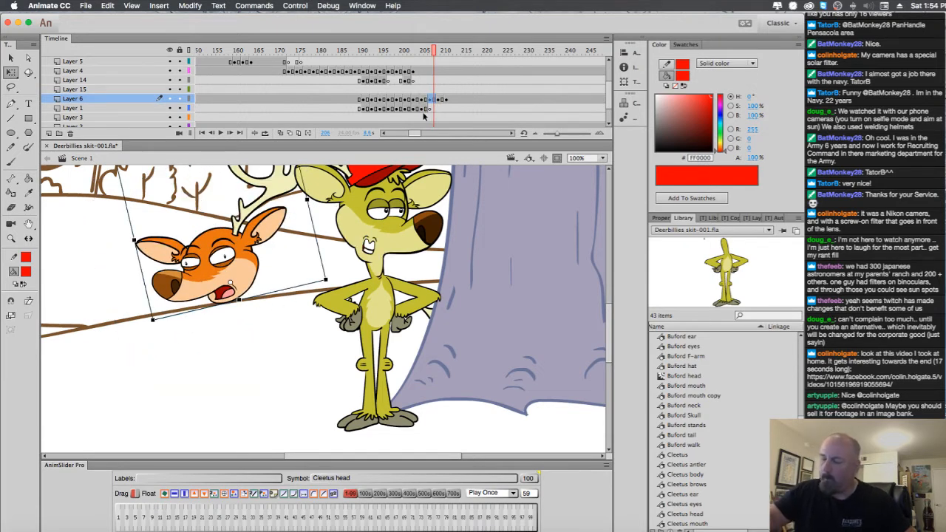
left_click(281, 134)
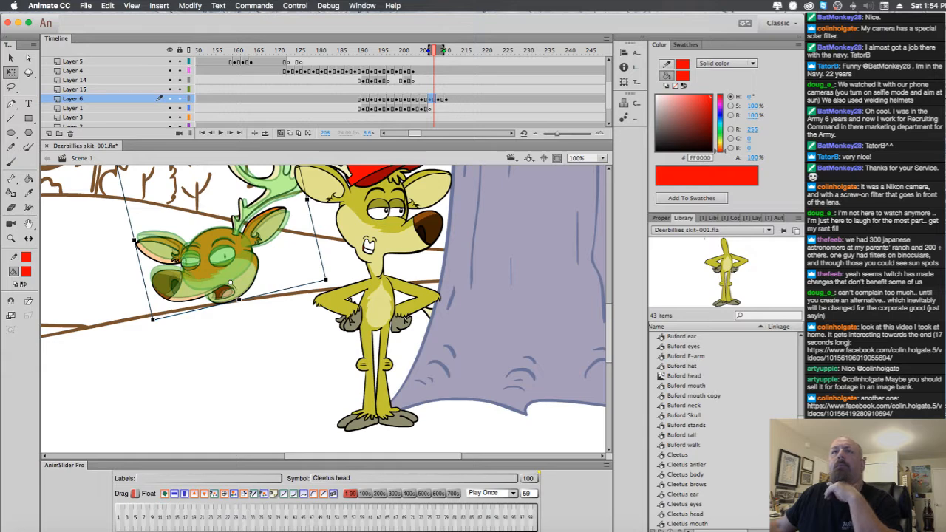
key("super+Tab")
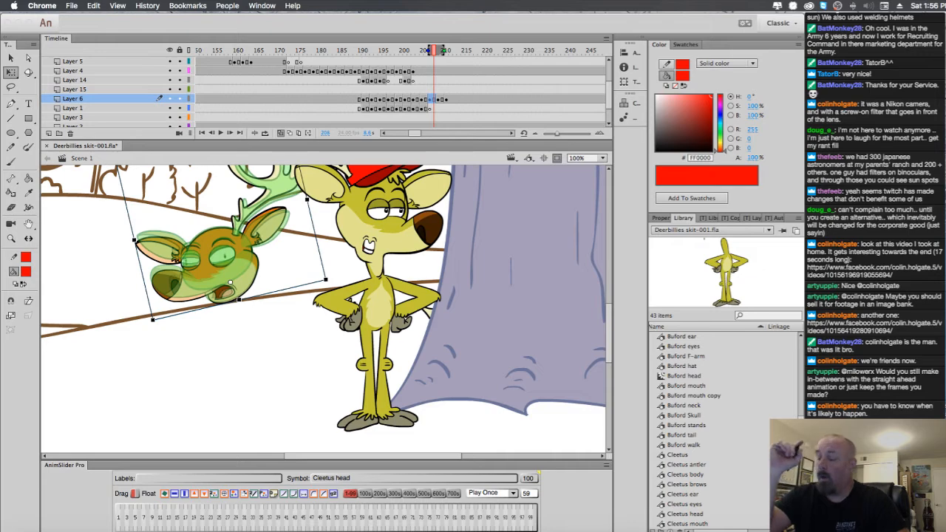
left_click(281, 135)
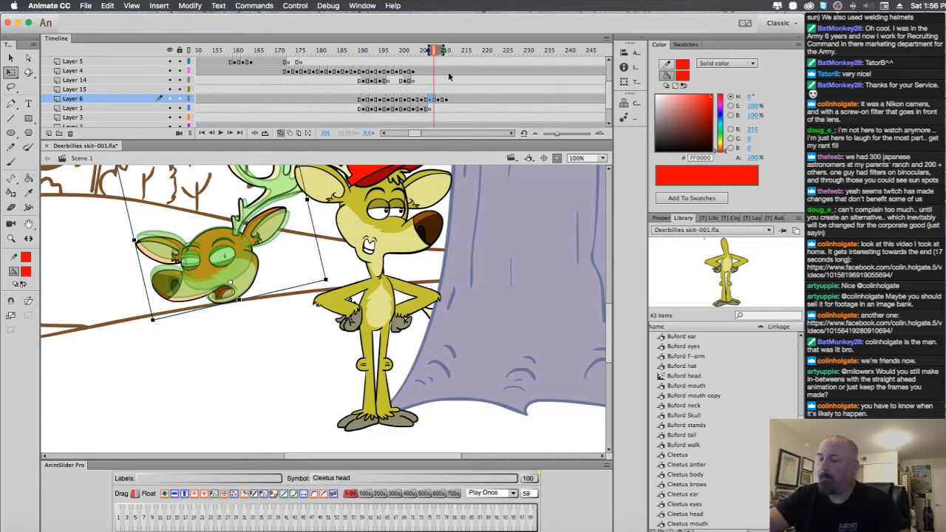
left_click(282, 134)
left_click_drag(436, 54, 393, 109)
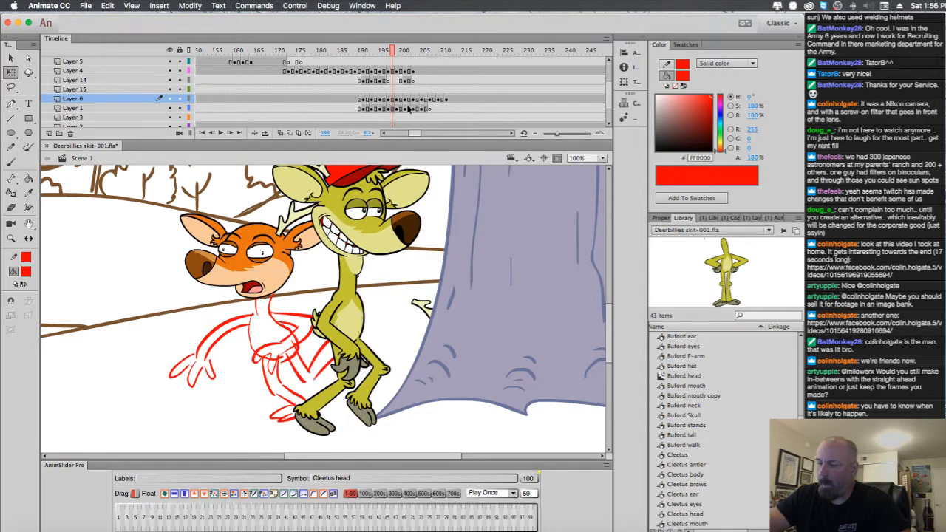
left_click(388, 80)
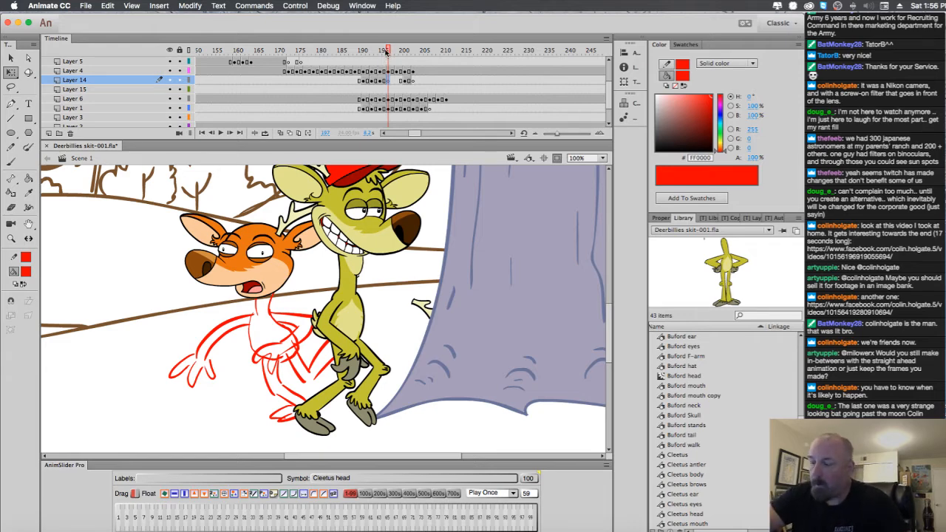
left_click_drag(385, 51, 448, 80)
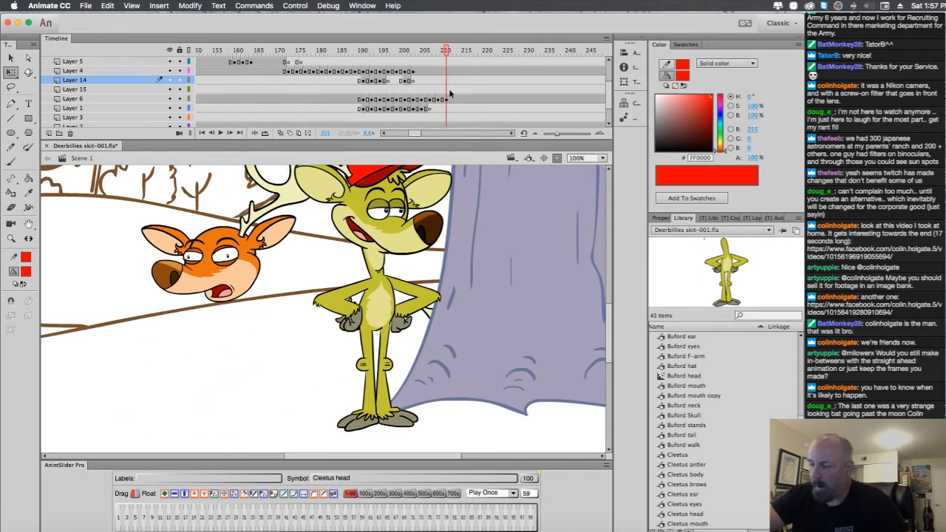
Insert a blank keyframe at frame 211 on Layer 1 and show onion skins back to the frame 205 pose.
left_click(447, 108)
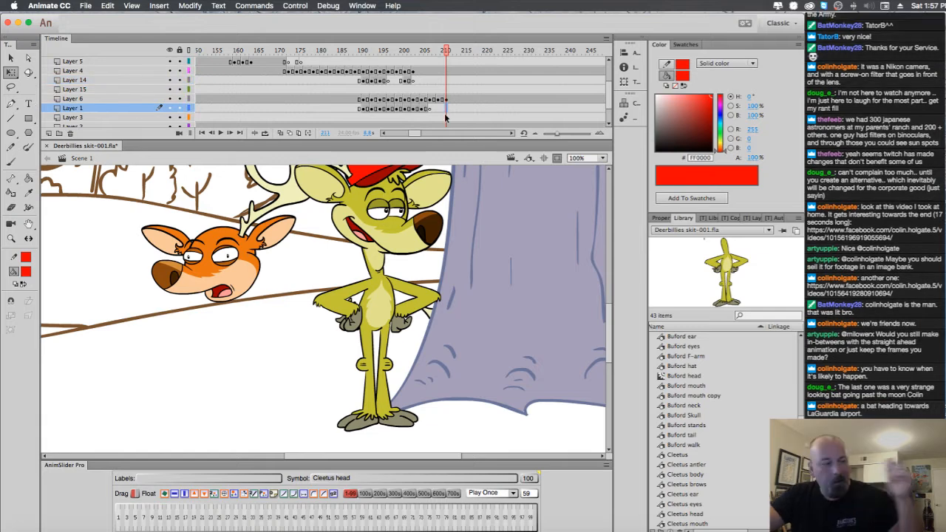
left_click(282, 133)
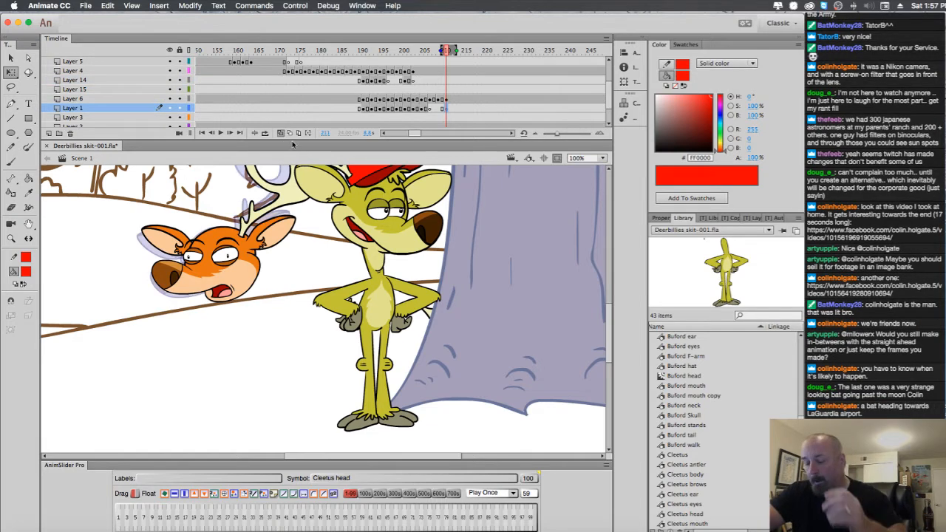
left_click_drag(442, 51, 433, 51)
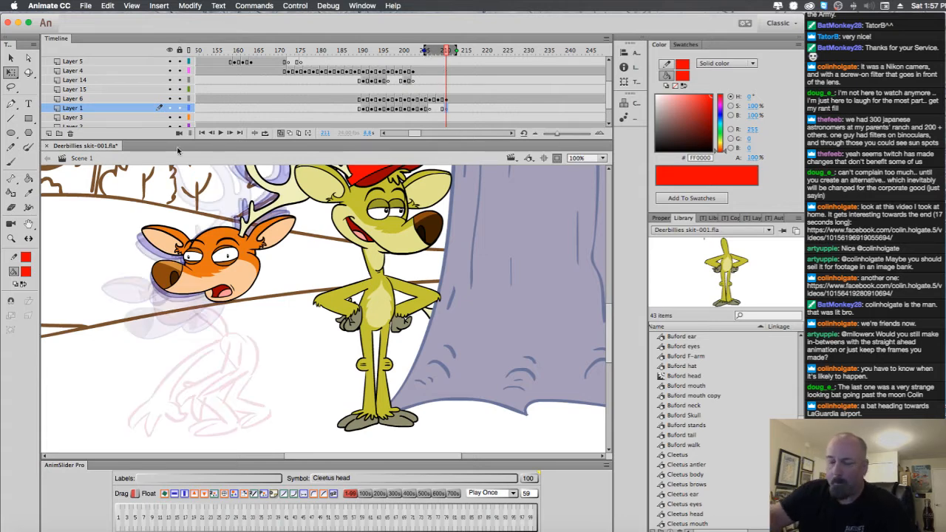
Sketch the neck, an oval torso and a flat foot on the ground for the orange deer at frame 211 with the Brush.
key("b")
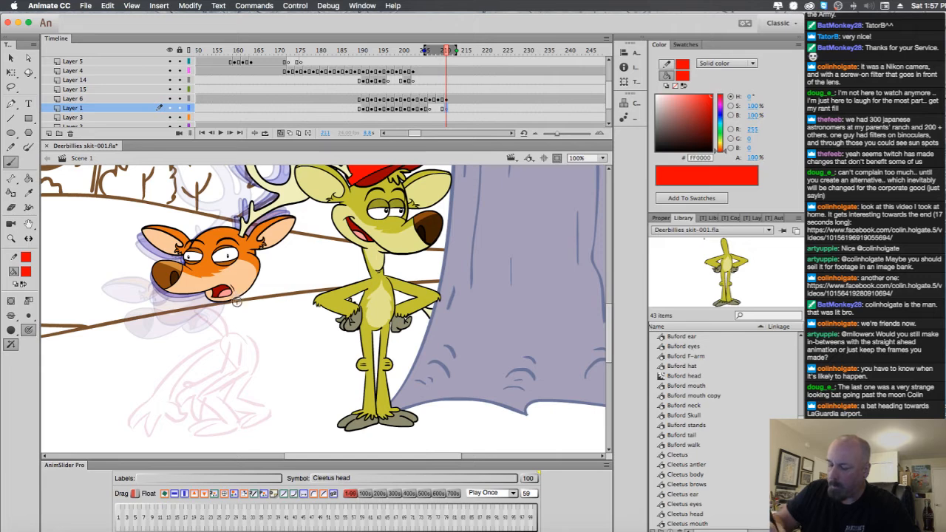
mouse_move(241, 277)
left_mouse_down()
mouse_move(244, 326)
mouse_move(223, 338)
mouse_move(243, 359)
left_mouse_up()
mouse_move(248, 319)
left_mouse_down()
mouse_move(257, 346)
mouse_move(241, 359)
left_mouse_up()
left_click_drag(231, 320, 241, 360)
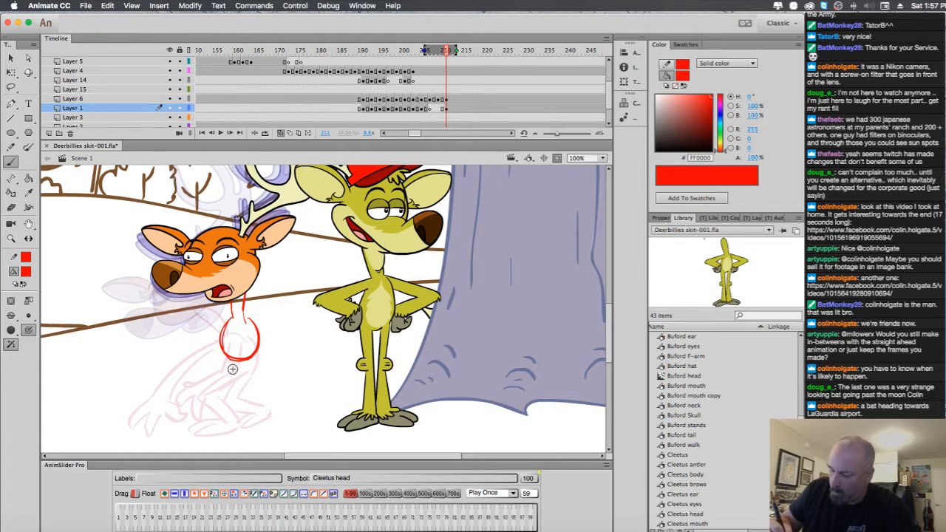
mouse_move(226, 425)
left_mouse_down()
mouse_move(196, 430)
mouse_move(237, 426)
left_mouse_up()
Lasso the neck and oval torso at frame 211 and move them away from the tree, above the foot.
key("q")
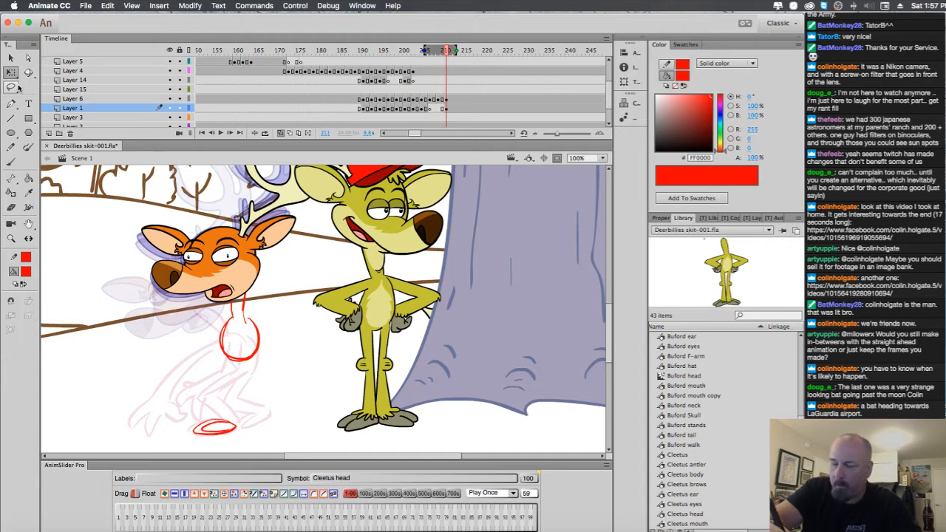
left_click(264, 352)
left_click_drag(248, 312, 230, 314)
left_click(182, 292)
left_click(12, 162)
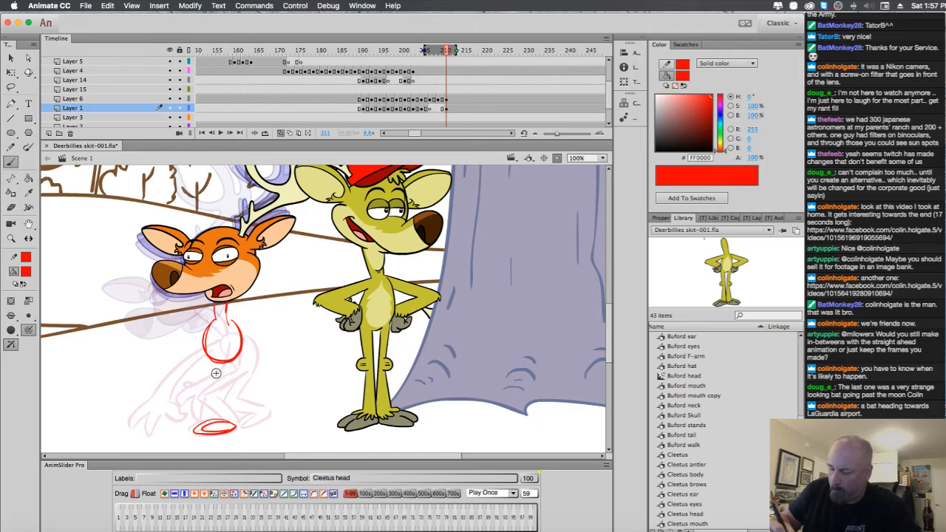
Try a bent leg stroke from the torso down to the foot at frame 211 and undo it.
mouse_move(221, 362)
left_mouse_down()
mouse_move(205, 394)
mouse_move(222, 423)
left_mouse_up()
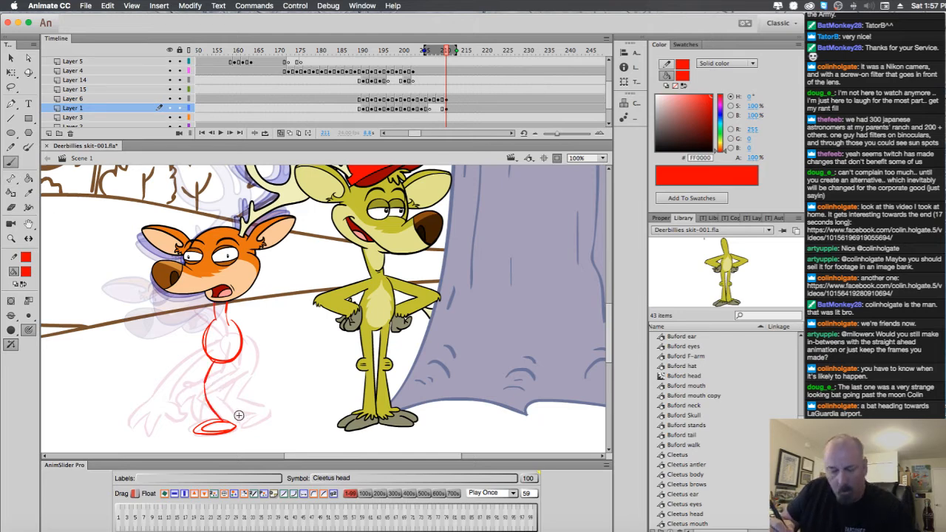
key("super+z")
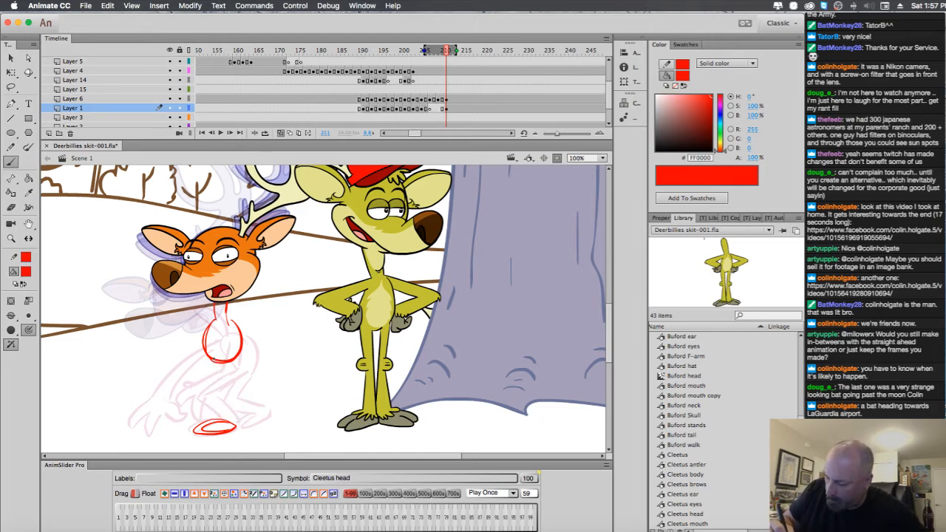
Sketch two straight legs and a second foot beneath the oval torso of the orange deer at frame 211.
mouse_move(216, 362)
left_mouse_down()
mouse_move(218, 420)
mouse_move(227, 424)
left_mouse_up()
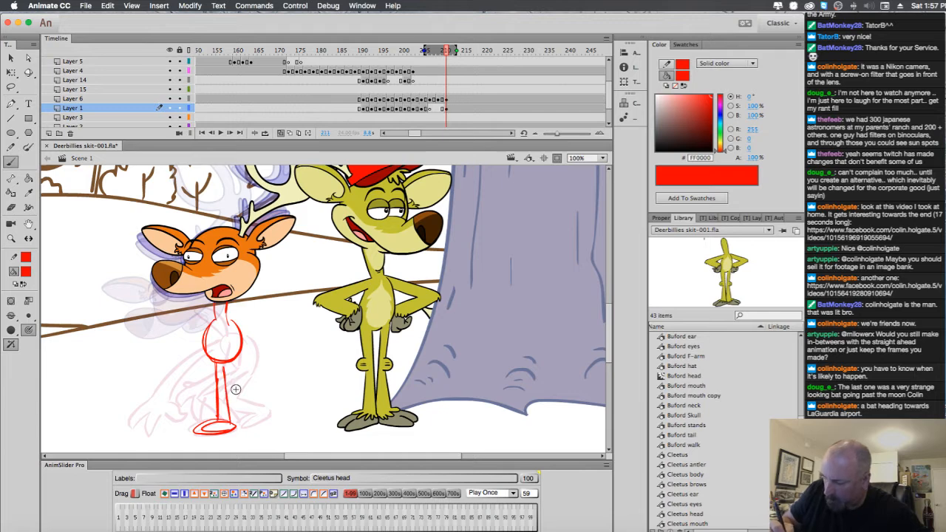
mouse_move(232, 366)
left_mouse_down()
mouse_move(238, 426)
mouse_move(283, 421)
mouse_move(283, 430)
left_mouse_up()
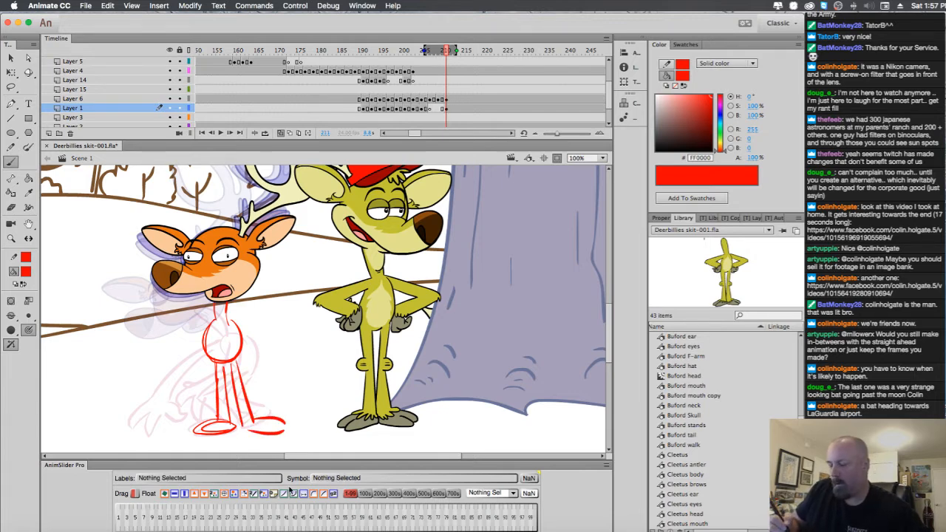
Clear the frame 211 rough and redraw the orange deer's body standing upright with hands on hips, straight legs and two flat feet.
left_click(446, 109)
key("F7")
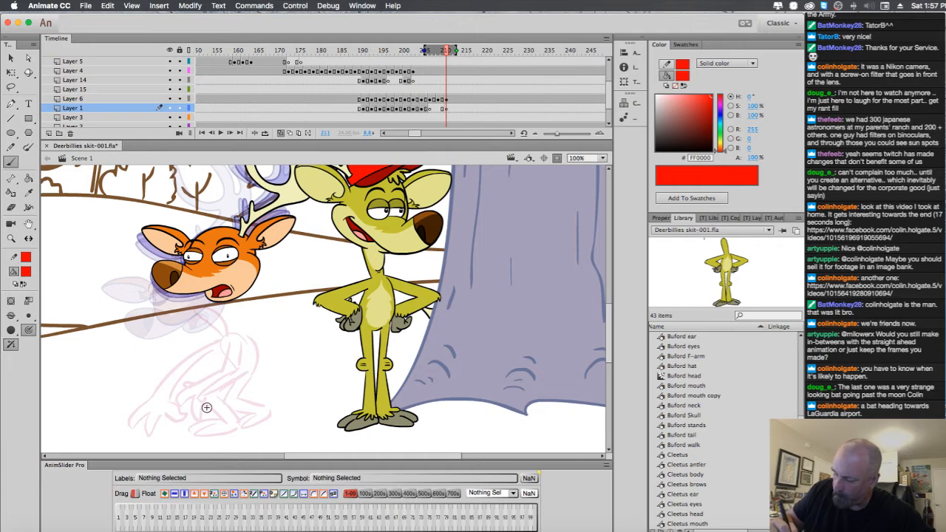
mouse_move(221, 338)
left_mouse_down()
mouse_move(226, 327)
mouse_move(227, 346)
mouse_move(216, 322)
mouse_move(161, 346)
mouse_move(192, 351)
mouse_move(255, 337)
mouse_move(200, 361)
left_mouse_up()
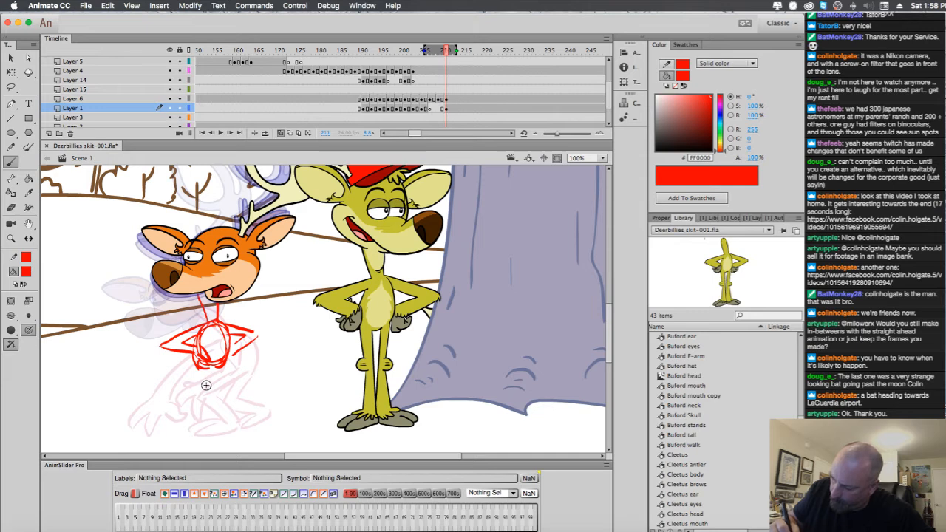
mouse_move(202, 370)
left_mouse_down()
mouse_move(194, 438)
mouse_move(209, 414)
mouse_move(207, 433)
mouse_move(169, 441)
mouse_move(209, 439)
left_mouse_up()
mouse_move(217, 371)
left_mouse_down()
mouse_move(216, 434)
mouse_move(246, 427)
left_mouse_up()
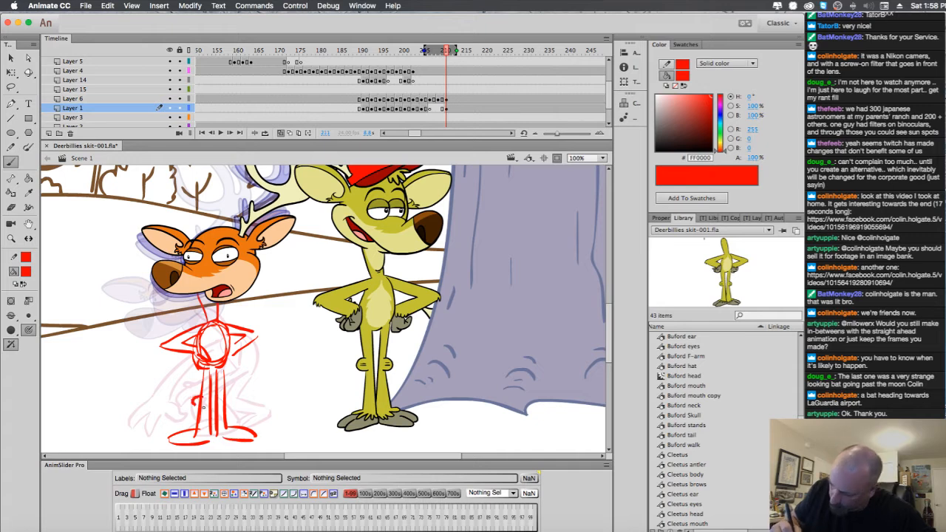
mouse_move(168, 441)
left_mouse_down()
mouse_move(210, 440)
mouse_move(193, 423)
mouse_move(235, 442)
left_mouse_up()
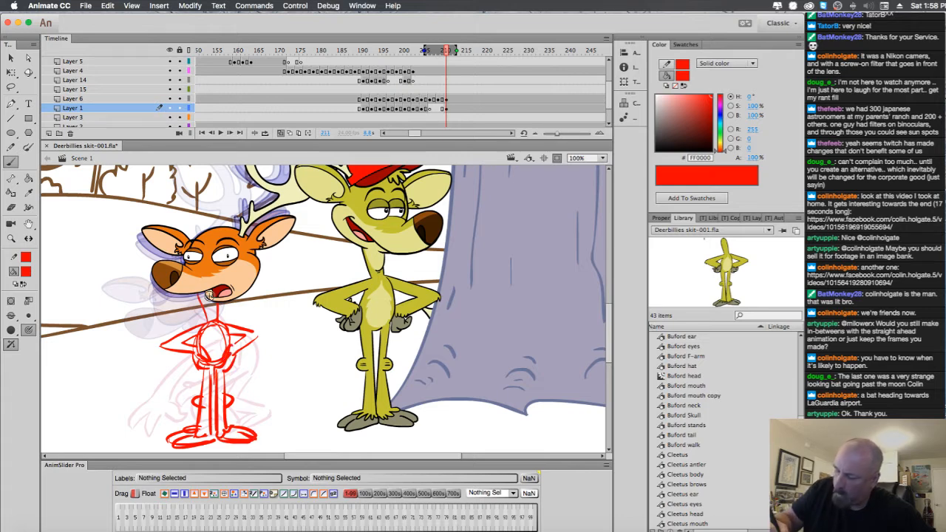
Move the standing pose on Layer 1 to frame 213 and compare it with the earlier poses using onion skins back to frame 205.
left_click(446, 109)
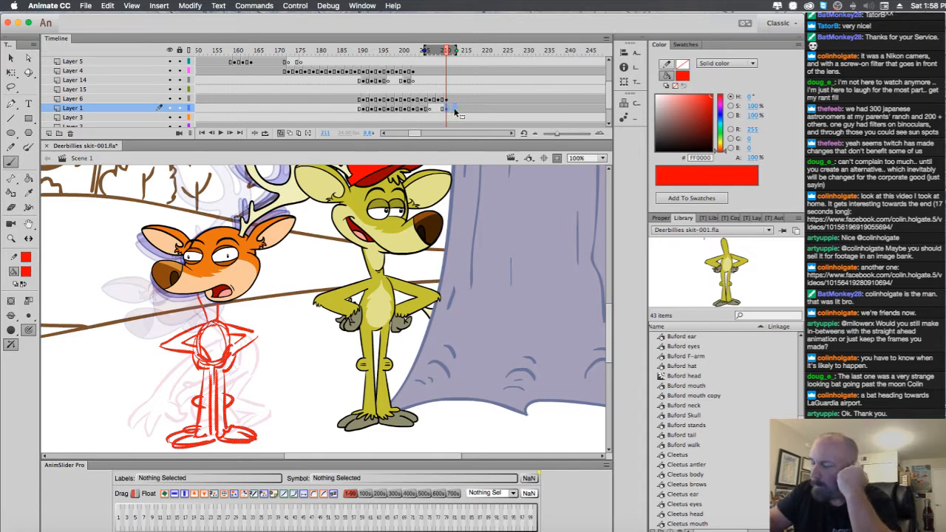
left_click(458, 110)
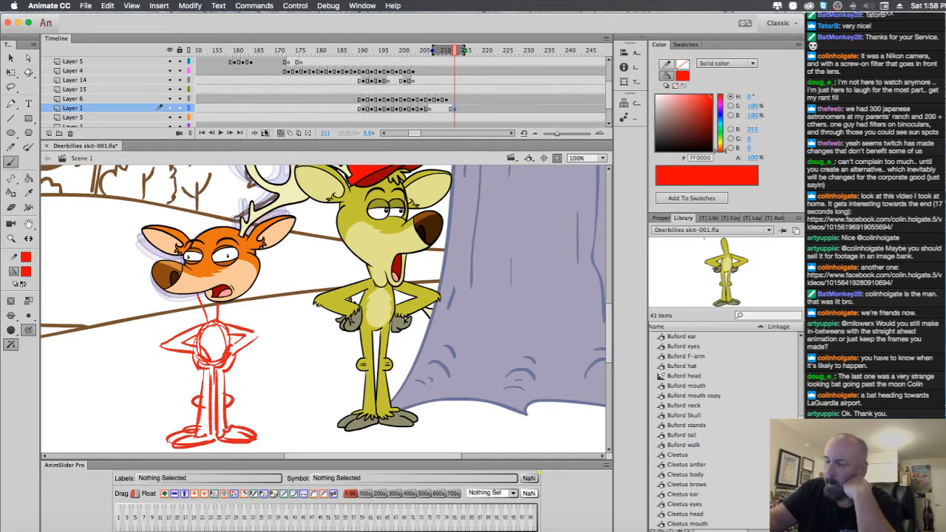
left_click_drag(433, 50, 425, 50)
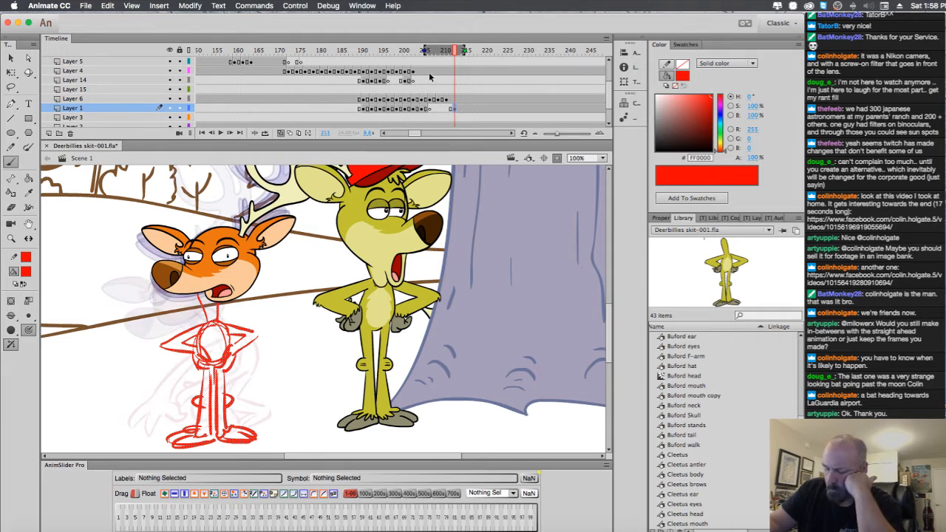
key("comma")
key("comma")
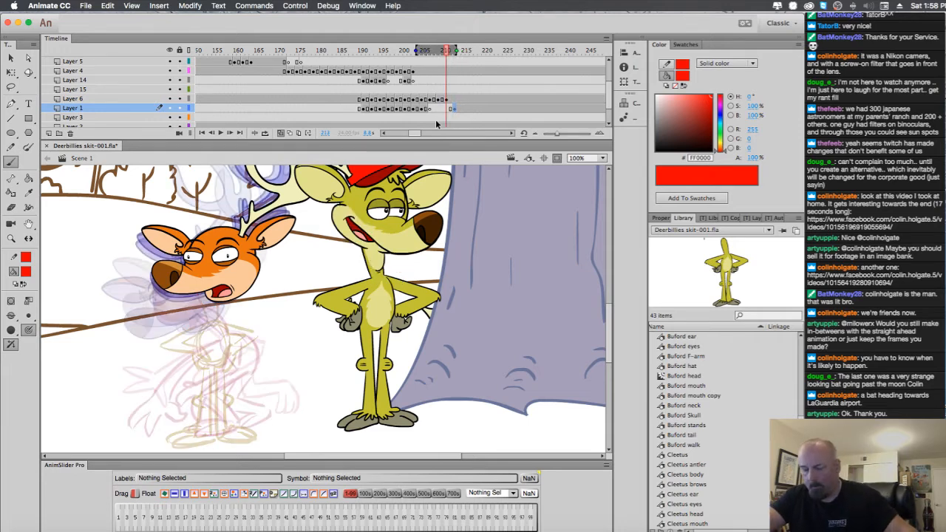
key("comma")
key("comma")
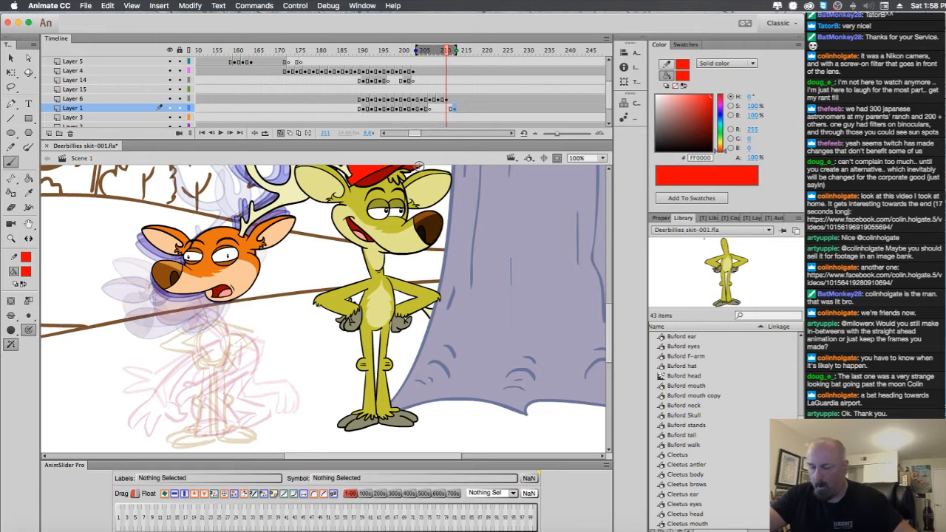
key("period")
key("period")
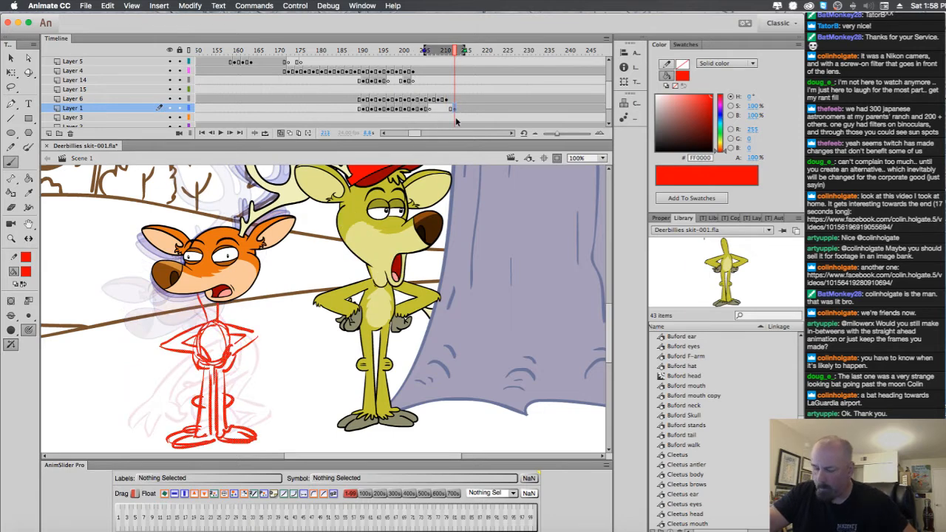
Shift the red standing body slightly up and away from the tree, and move the orange deer's head over its neck.
left_click(11, 72)
left_click(227, 399)
mouse_move(221, 374)
left_mouse_down()
mouse_move(181, 355)
mouse_move(209, 366)
left_mouse_up()
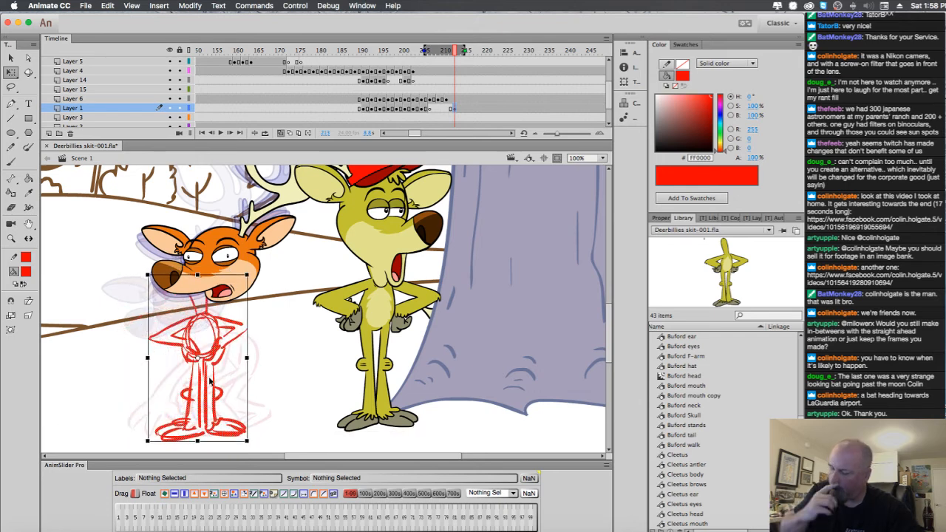
left_click(252, 252)
left_click_drag(252, 252, 222, 251)
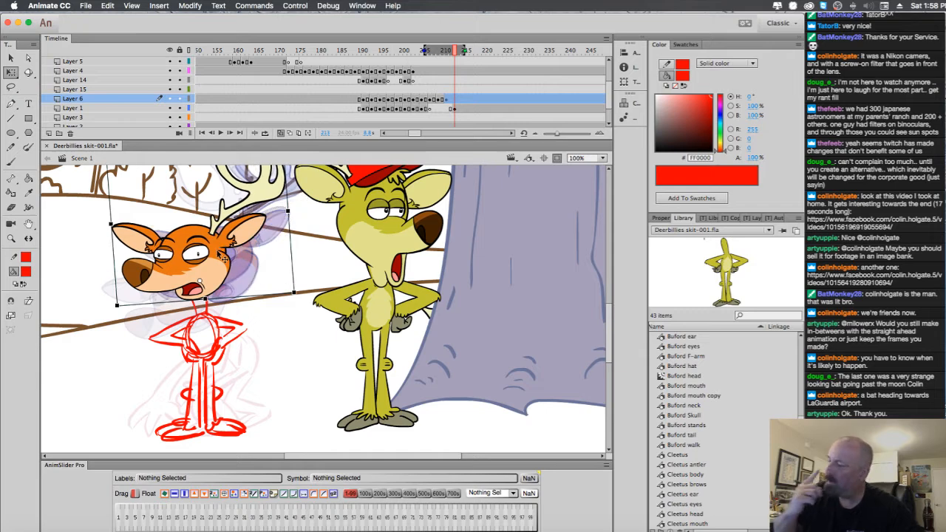
Add a keyframe at frame 213 on Layer 6, turn the orange deer's head toward the yellow deer and seat it on the neck.
left_click(455, 100)
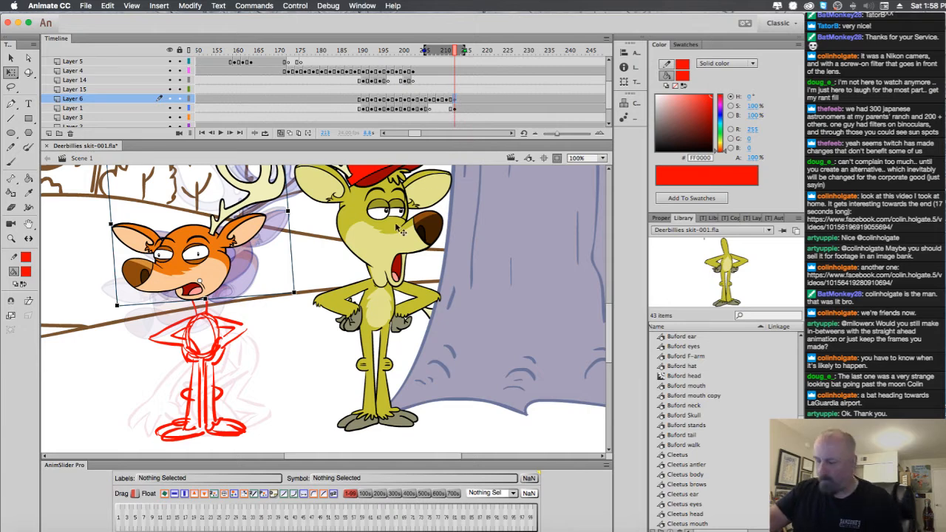
left_click(176, 509)
left_click_drag(283, 289, 249, 268)
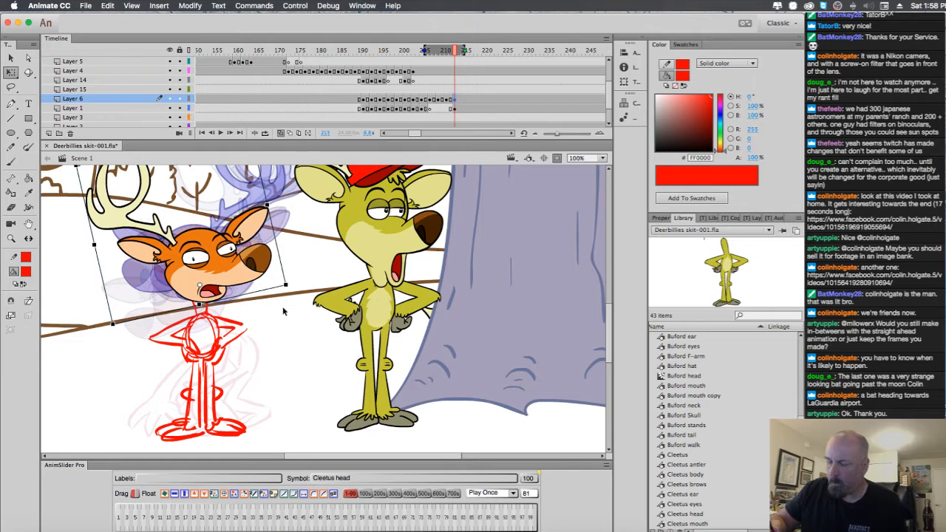
Insert a blank keyframe at frame 209 on Layer 1 and set the onion skins to span the crouched pose through the frame 213 pose.
left_click(290, 134)
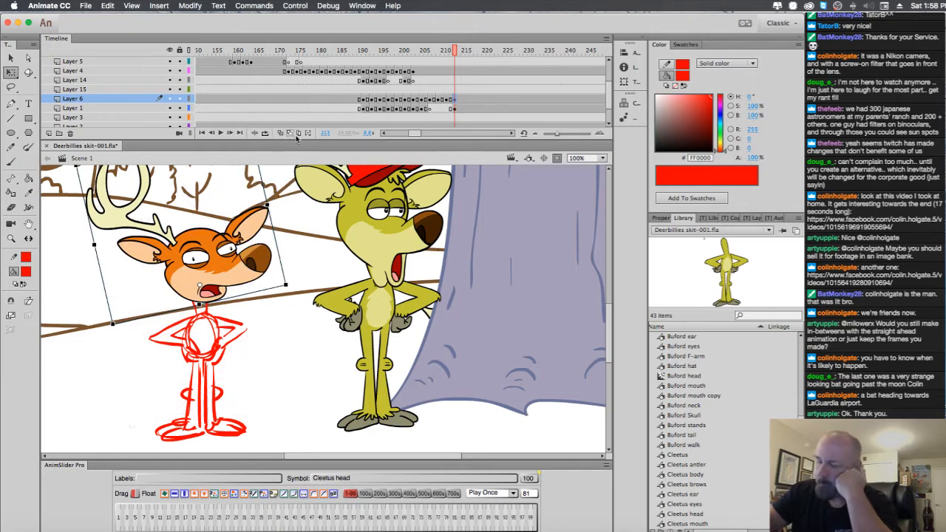
left_click_drag(457, 54, 427, 106)
left_click(431, 109)
left_click(441, 109)
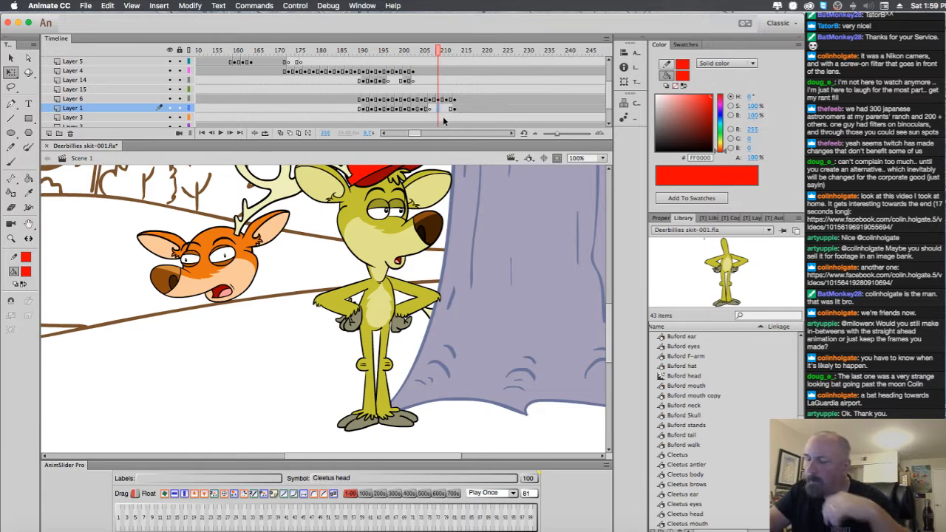
key("comma")
key("comma")
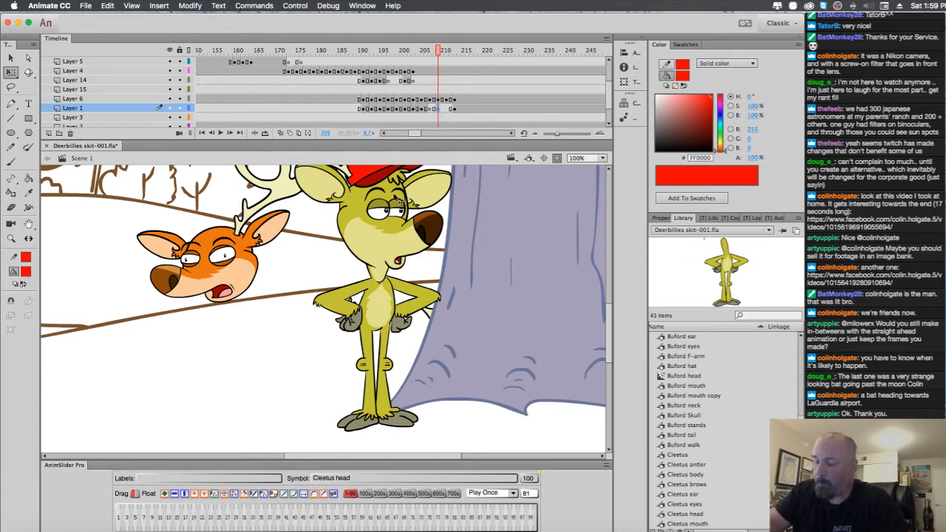
left_click(281, 133)
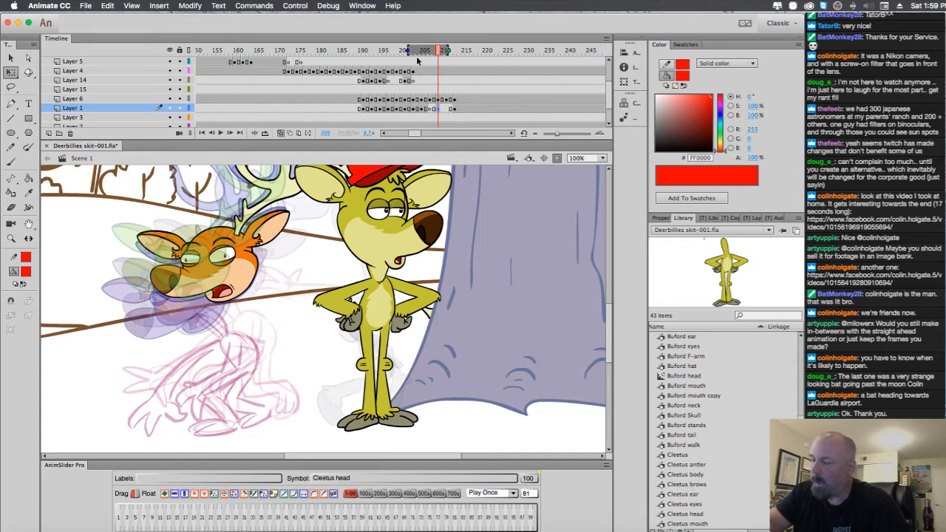
left_click_drag(421, 50, 463, 50)
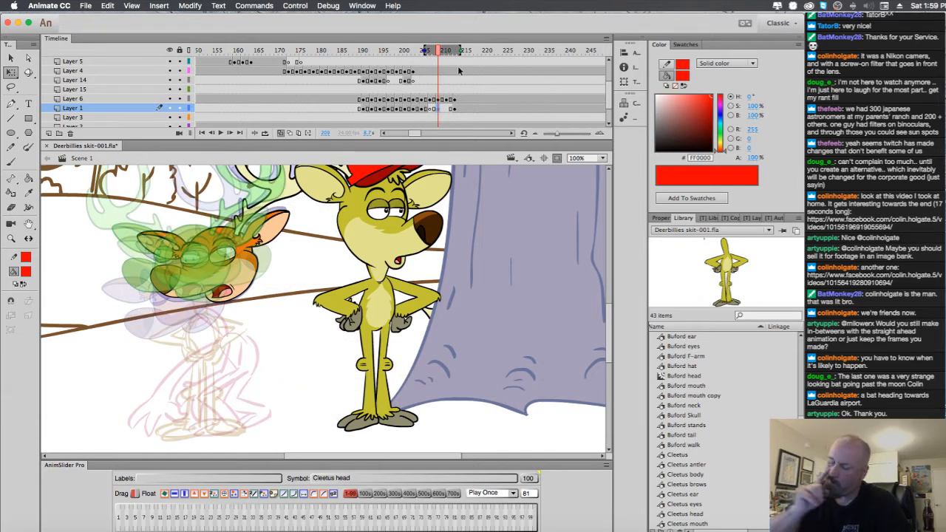
Sketch the neck, a round torso and the planted foot of the orange deer at frame 209 with the Brush.
left_click(11, 161)
mouse_move(216, 318)
left_mouse_down()
mouse_move(225, 321)
mouse_move(201, 340)
mouse_move(215, 317)
left_mouse_up()
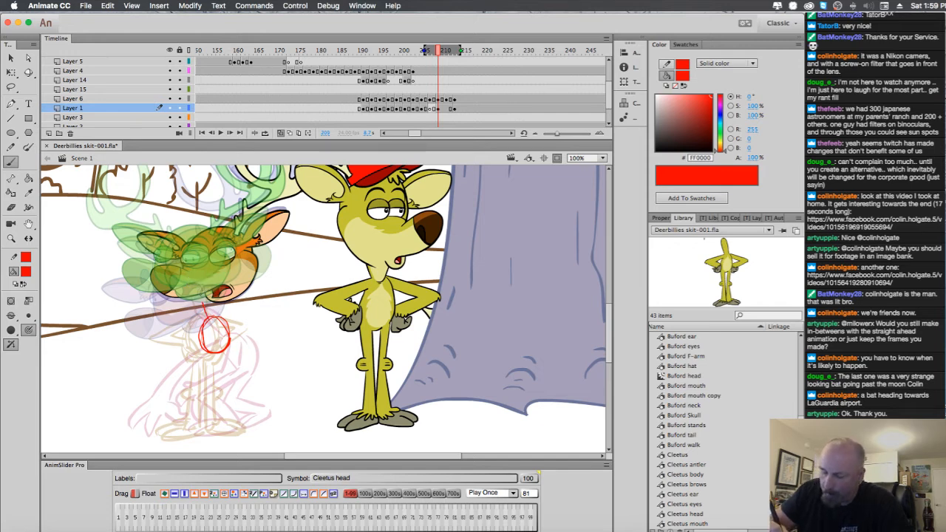
left_click_drag(221, 322, 214, 356)
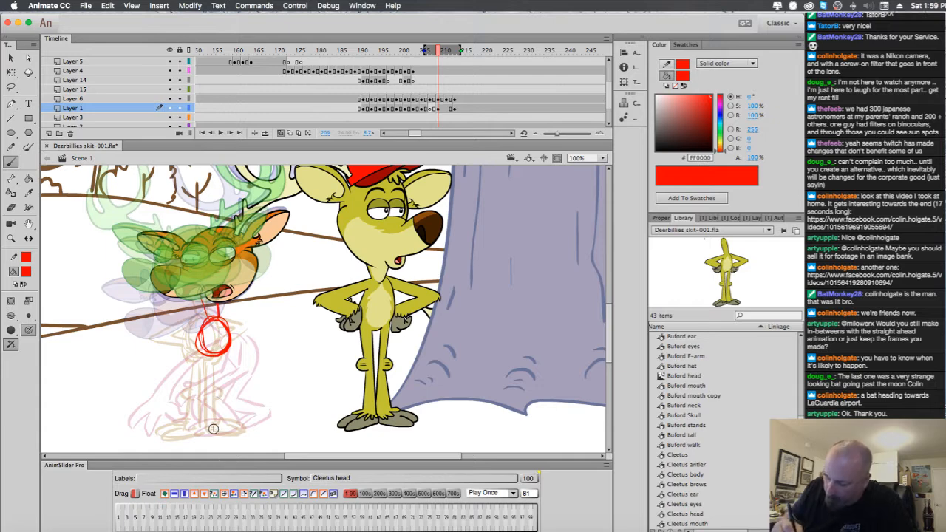
mouse_move(213, 429)
left_mouse_down()
mouse_move(226, 440)
mouse_move(203, 426)
mouse_move(216, 444)
mouse_move(222, 438)
left_mouse_up()
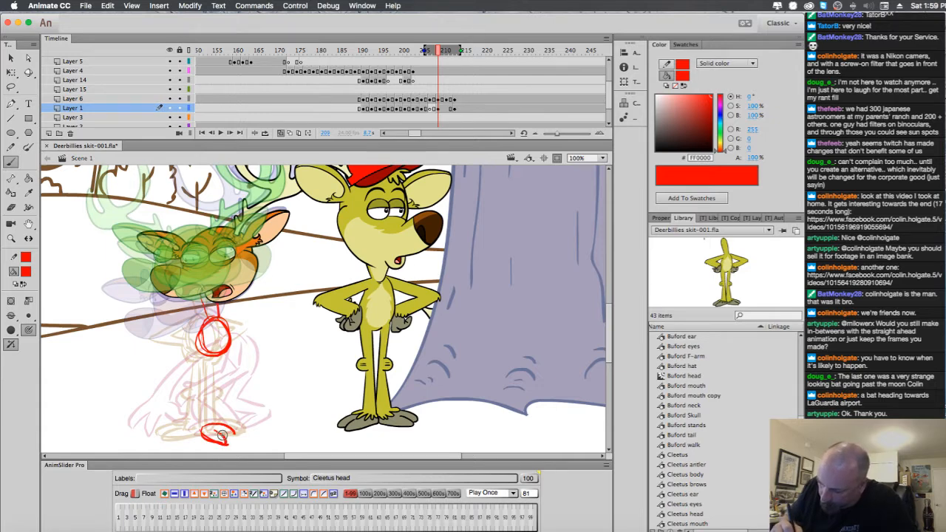
Draw the supporting leg with its knee down to the planted foot, and a raised bent leg beside it at frame 209.
left_click_drag(219, 382, 205, 424)
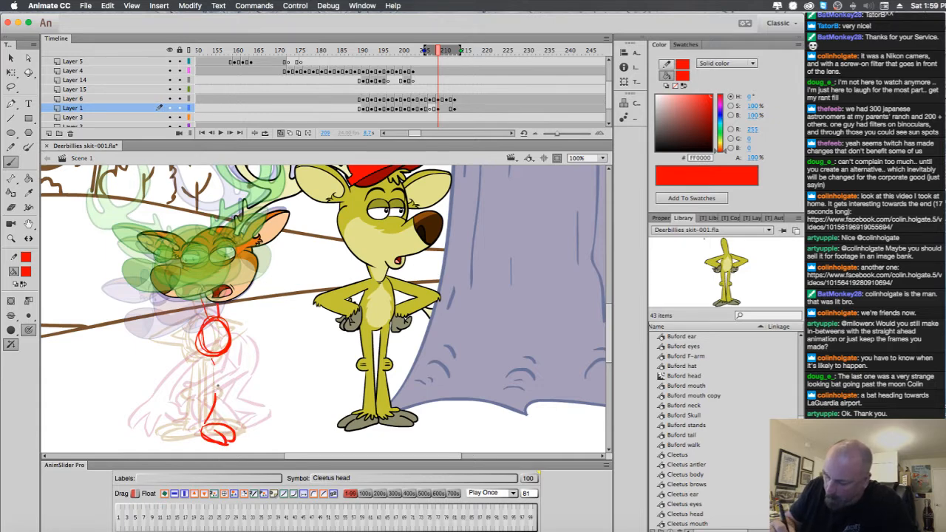
left_click_drag(214, 361, 216, 409)
mouse_move(220, 357)
left_mouse_down()
mouse_move(229, 394)
mouse_move(218, 425)
left_mouse_up()
left_click_drag(224, 391, 225, 398)
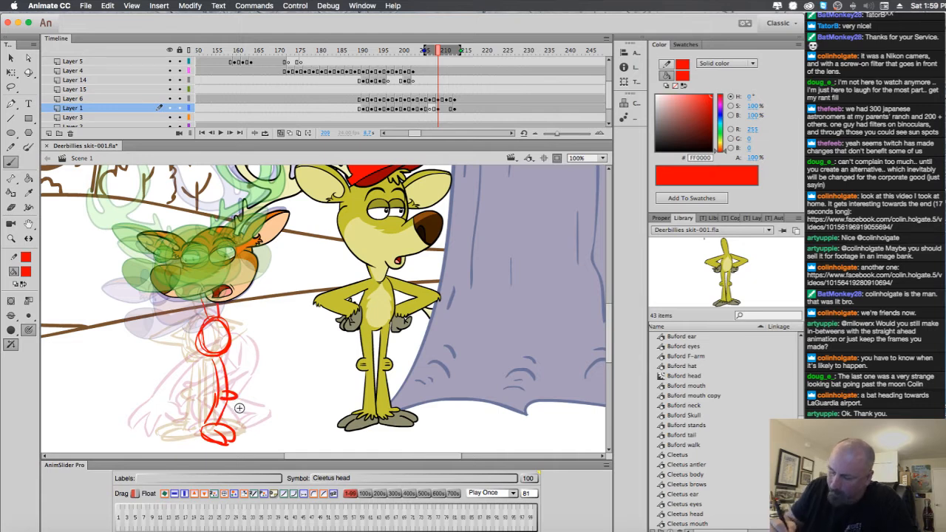
mouse_move(198, 354)
left_mouse_down()
mouse_move(177, 379)
mouse_move(193, 416)
mouse_move(185, 403)
mouse_move(184, 428)
left_mouse_up()
left_click_drag(200, 395, 206, 425)
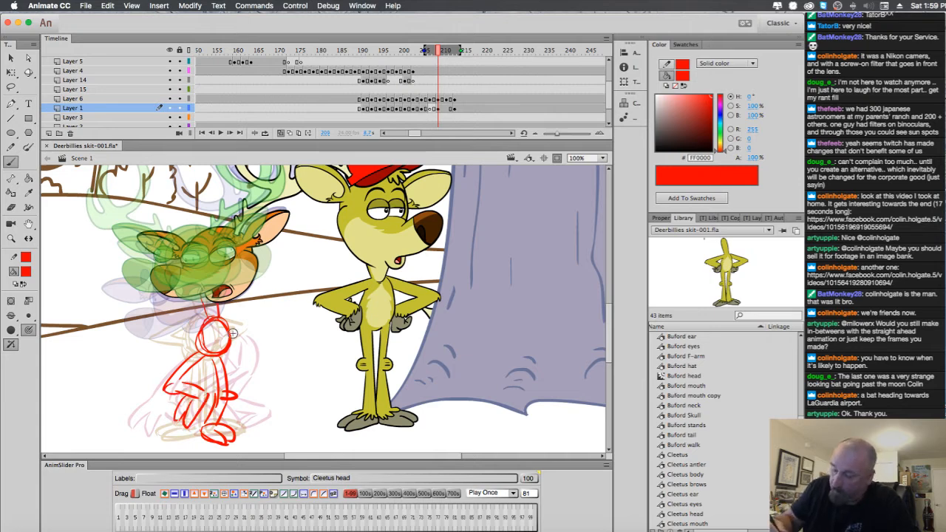
Draw one arm swinging outward with a hanging hand and the other bent against the torso at frame 209.
left_click_drag(209, 319, 139, 332)
mouse_move(199, 323)
left_mouse_down()
mouse_move(151, 346)
mouse_move(152, 363)
mouse_move(146, 352)
mouse_move(126, 377)
left_mouse_up()
mouse_move(141, 346)
left_mouse_down()
mouse_move(117, 374)
mouse_move(142, 335)
left_mouse_up()
mouse_move(223, 319)
left_mouse_down()
mouse_move(240, 348)
mouse_move(178, 357)
mouse_move(220, 358)
mouse_move(254, 342)
left_mouse_up()
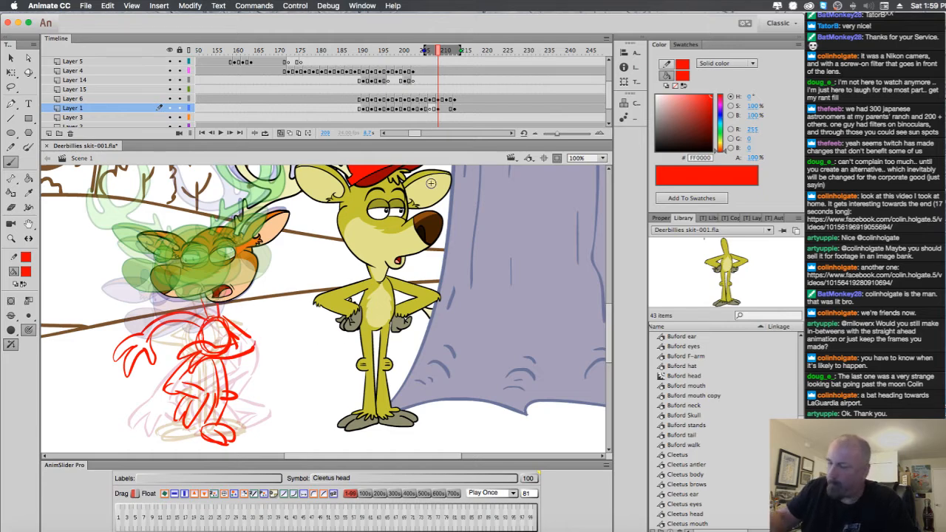
Insert a blank keyframe at frame 211 on Layer 1 and show onion skins of the frame 209 and 213 poses.
left_click(281, 134)
left_click_drag(441, 53, 451, 70)
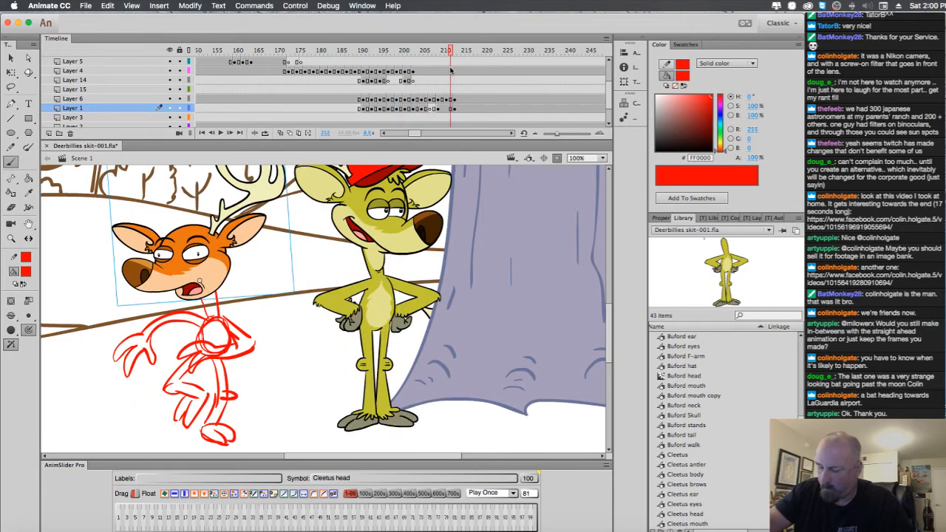
left_click(447, 110)
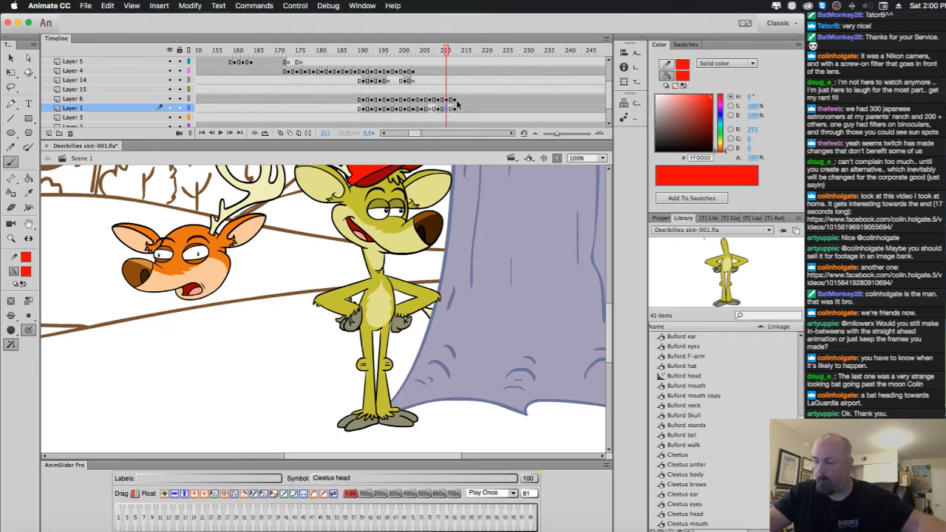
left_click(281, 133)
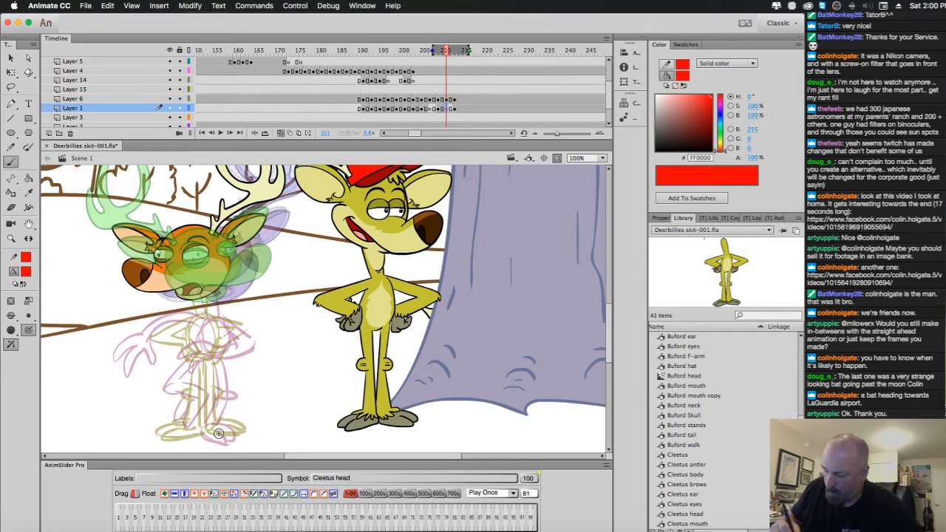
Sketch the leg nearer the tree with its knee and flat foot, plus the other foot with its toes raised, at frame 211.
mouse_move(214, 425)
left_mouse_down()
mouse_move(244, 434)
mouse_move(206, 435)
mouse_move(210, 397)
left_mouse_up()
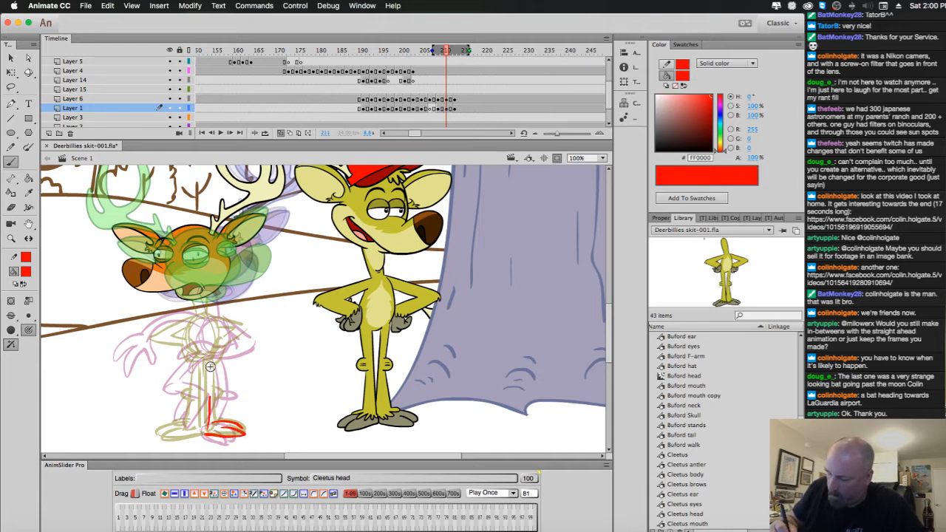
left_click_drag(216, 363, 224, 395)
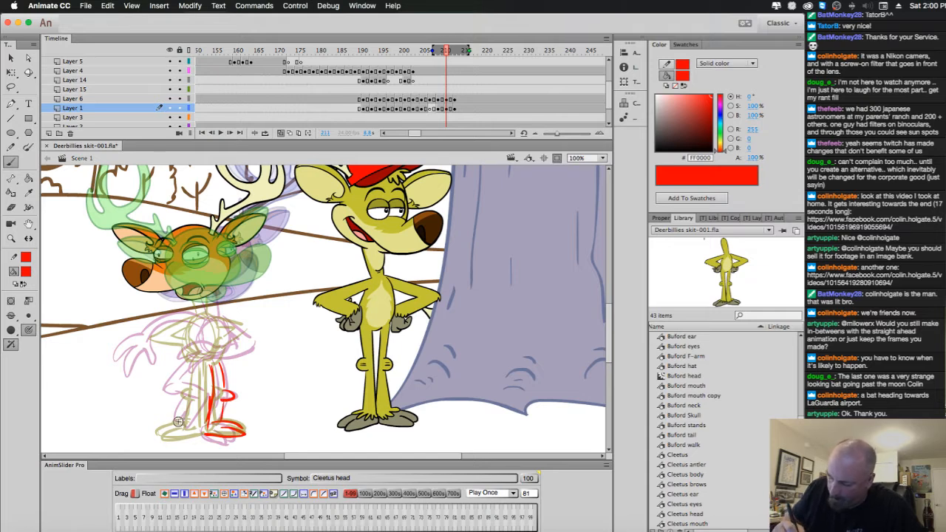
left_click_drag(158, 422, 194, 434)
Try a bent leg rising from the toe-raised foot to the hip at frame 211, and undo its strokes.
mouse_move(157, 421)
left_mouse_down()
mouse_move(186, 425)
mouse_move(205, 366)
mouse_move(179, 393)
mouse_move(194, 420)
mouse_move(211, 375)
left_mouse_up()
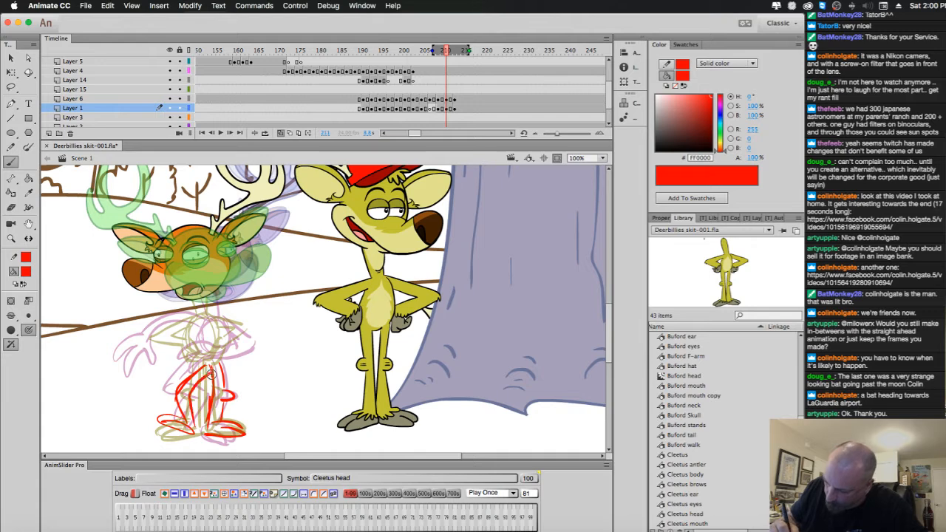
key("super+z")
key("super+z")
key("super+z")
key("super+z")
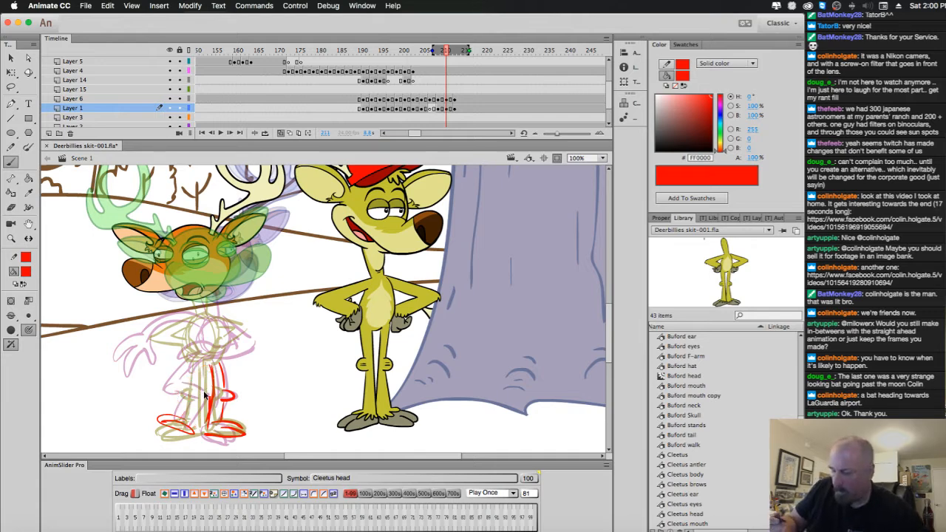
Undo the last two strokes and draw the oval torso, the bent leg with its knee, and its foot at frame 211.
key("super+z")
key("super+z")
mouse_move(210, 321)
left_mouse_down()
mouse_move(205, 360)
mouse_move(220, 353)
mouse_move(175, 388)
mouse_move(188, 432)
left_mouse_up()
left_click_drag(162, 421, 194, 433)
left_click_drag(181, 384, 164, 399)
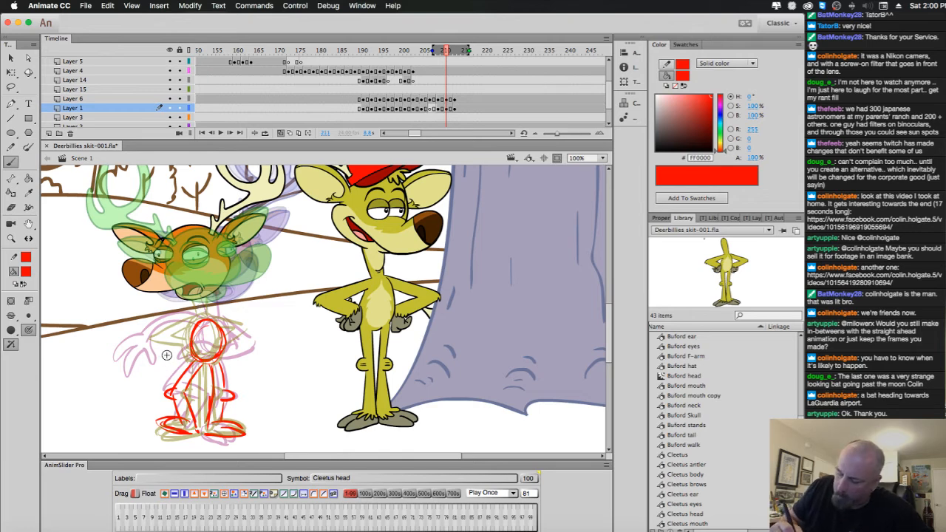
Draw both arms bent outward with hanging hands and add the neck at frame 211, finishing with the onion skins hidden.
left_click_drag(166, 357, 164, 379)
mouse_move(196, 322)
left_mouse_down()
mouse_move(152, 341)
mouse_move(201, 324)
mouse_move(157, 360)
left_mouse_up()
mouse_move(155, 335)
left_mouse_down()
mouse_move(188, 323)
mouse_move(177, 358)
left_mouse_up()
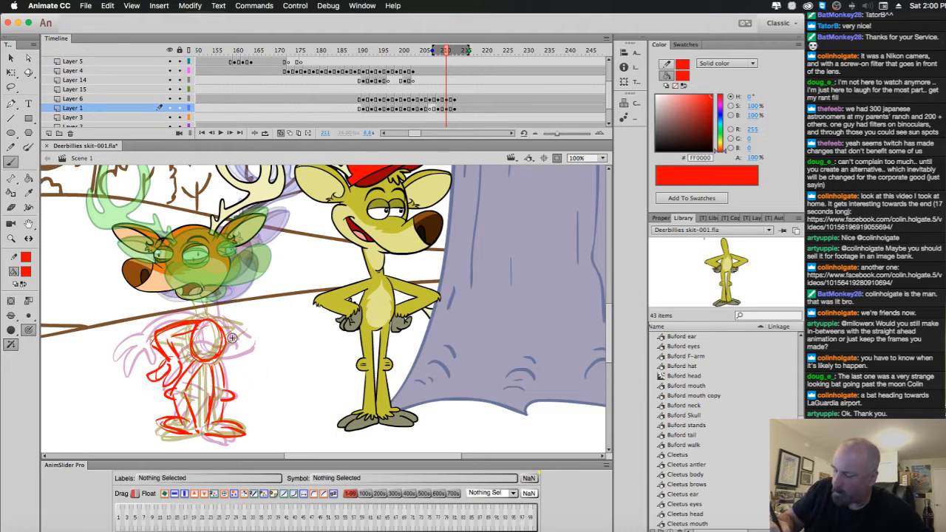
mouse_move(231, 325)
left_mouse_down()
mouse_move(247, 358)
mouse_move(230, 373)
mouse_move(236, 389)
mouse_move(258, 388)
mouse_move(251, 331)
left_mouse_up()
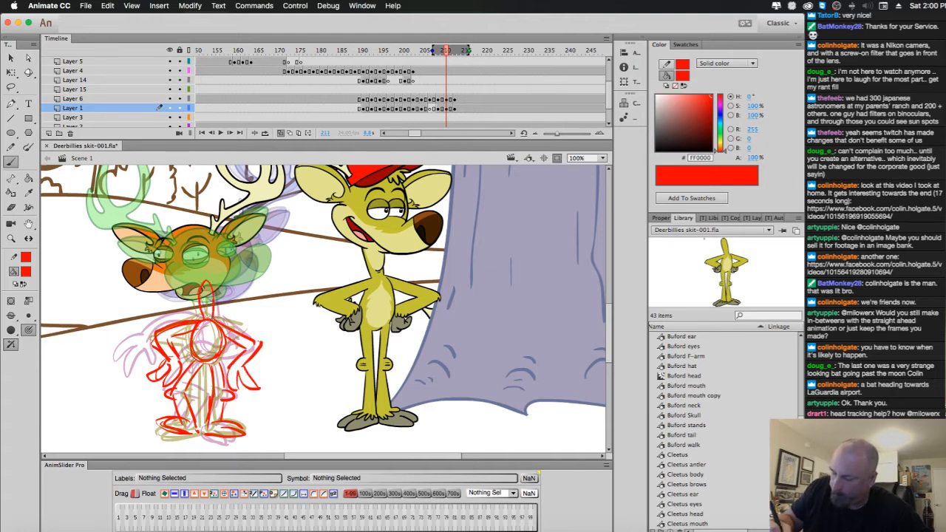
mouse_move(170, 418)
left_mouse_down()
mouse_move(184, 435)
mouse_move(180, 423)
left_mouse_up()
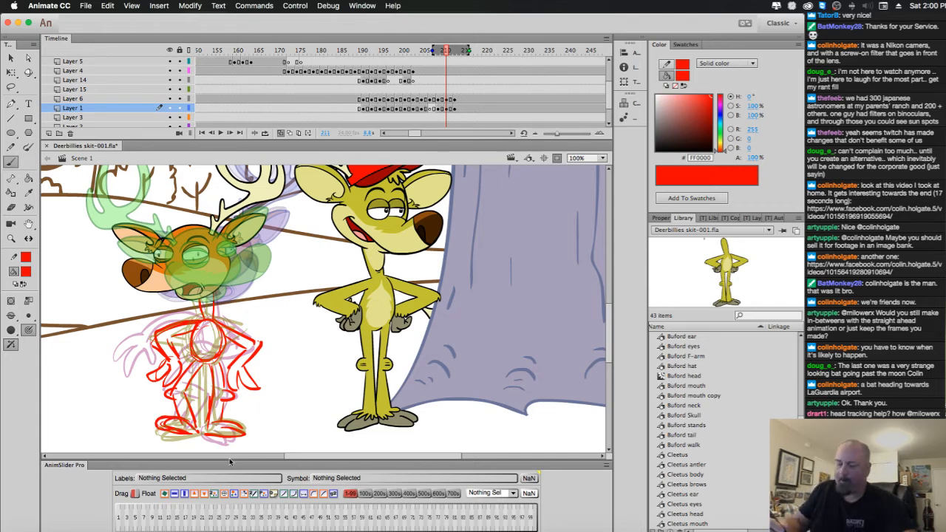
left_click(280, 133)
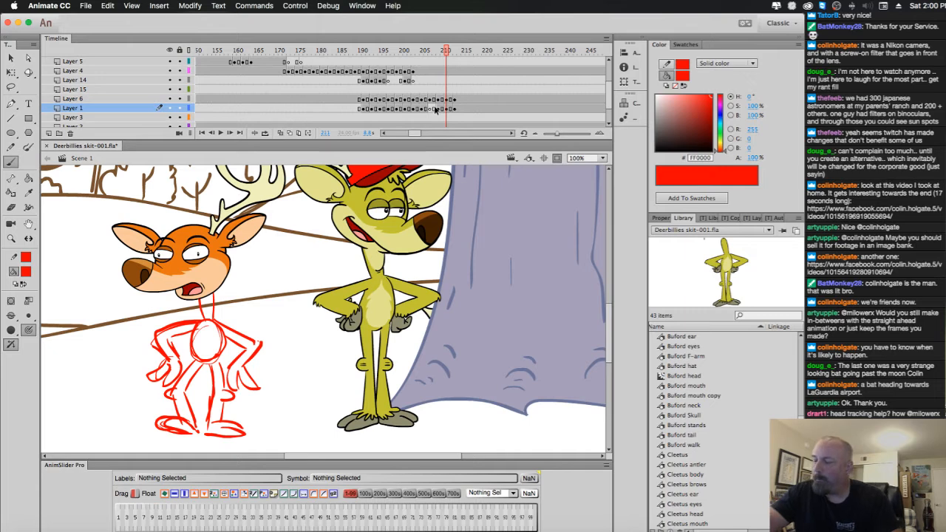
At blank frame 207 of Layer 1, show onion skins of only the adjacent poses and sketch the neck and small oval torso.
left_click(436, 110)
left_click(280, 133)
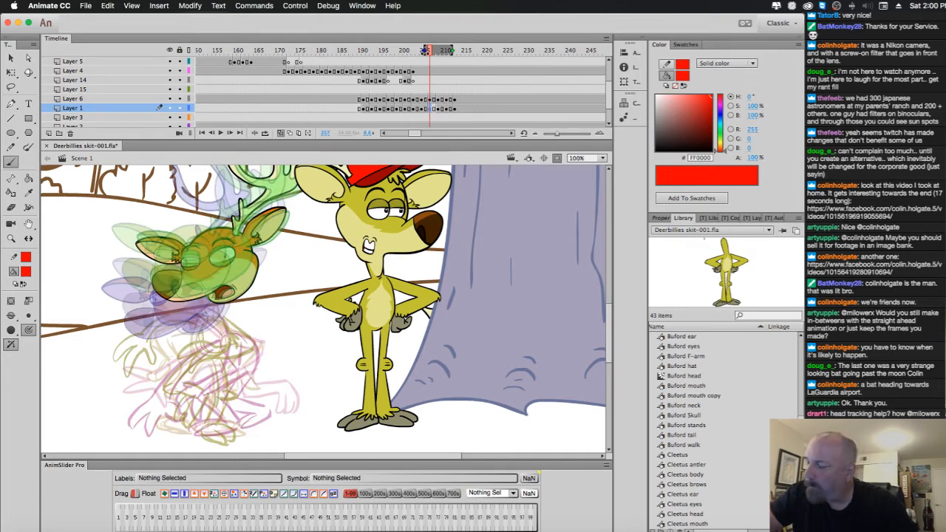
left_click_drag(423, 51, 450, 51)
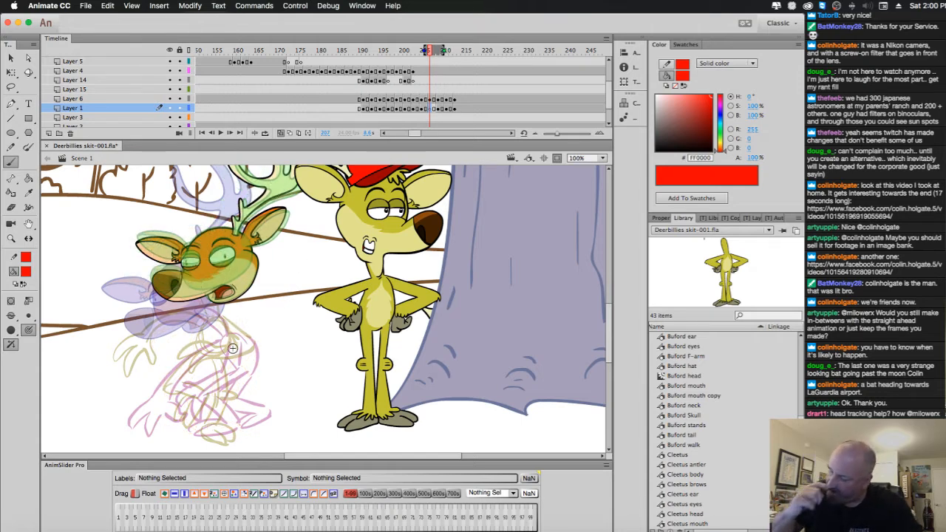
mouse_move(215, 329)
left_mouse_down()
mouse_move(239, 352)
mouse_move(202, 301)
mouse_move(222, 335)
left_mouse_up()
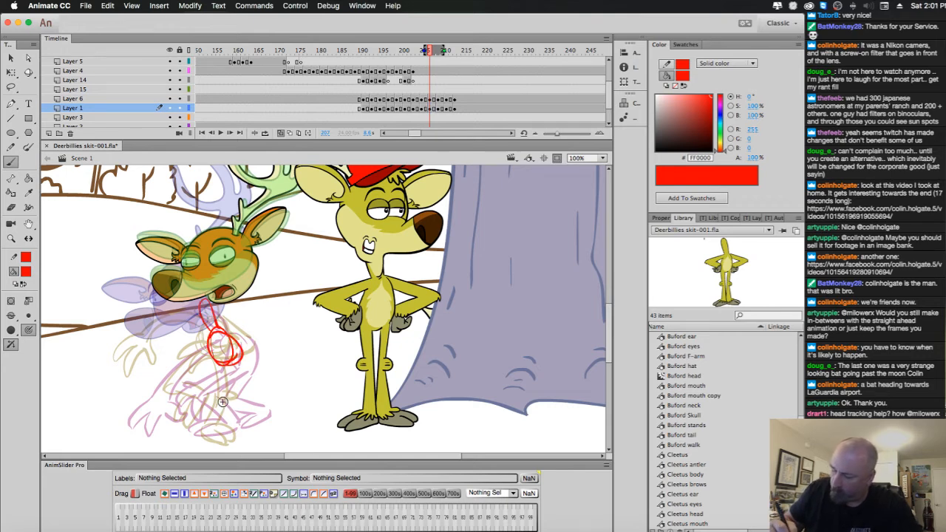
Draw one arm stretched away from the body with a drooping hand and the other bent down with splayed fingers at frame 207.
mouse_move(204, 388)
left_mouse_down()
mouse_move(229, 373)
mouse_move(224, 356)
left_mouse_up()
mouse_move(148, 367)
left_mouse_down()
mouse_move(211, 332)
mouse_move(139, 379)
left_mouse_up()
mouse_move(134, 381)
left_mouse_down()
mouse_move(127, 404)
mouse_move(147, 381)
left_mouse_up()
mouse_move(152, 371)
left_mouse_down()
mouse_move(166, 386)
mouse_move(151, 383)
left_mouse_up()
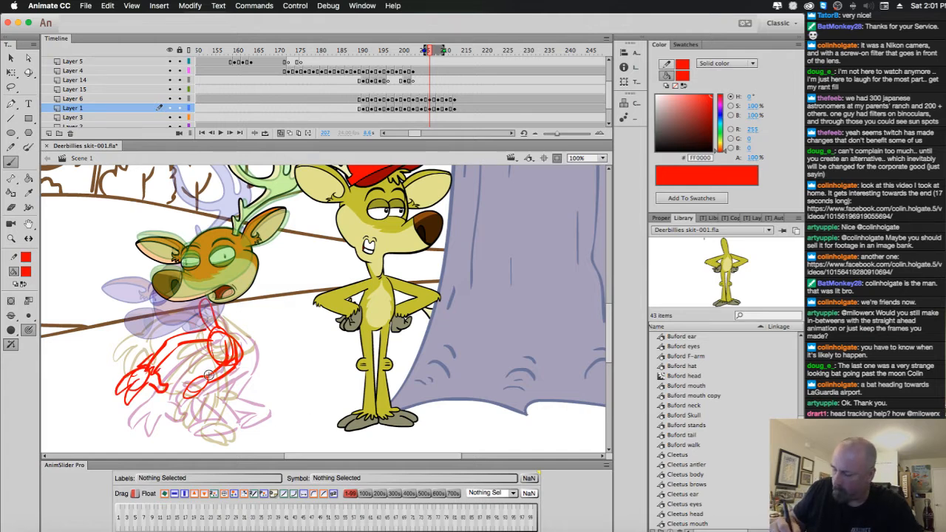
mouse_move(210, 380)
left_mouse_down()
mouse_move(177, 381)
mouse_move(177, 403)
left_mouse_up()
left_click_drag(178, 402, 197, 392)
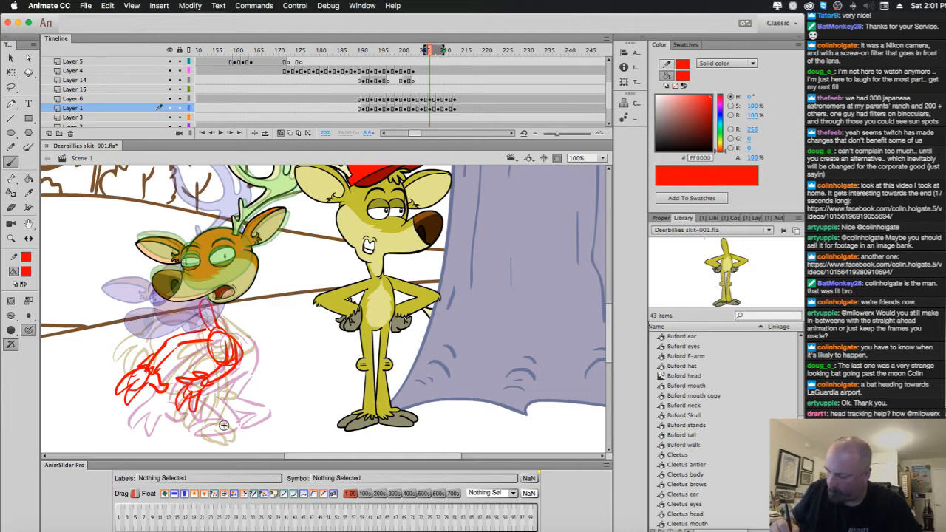
Sketch the crouched legs at frame 207 with one flat foot and one foot pushing off behind, and hide the onion skins.
mouse_move(205, 428)
left_mouse_down()
mouse_move(229, 433)
mouse_move(214, 400)
mouse_move(226, 388)
mouse_move(218, 388)
left_mouse_up()
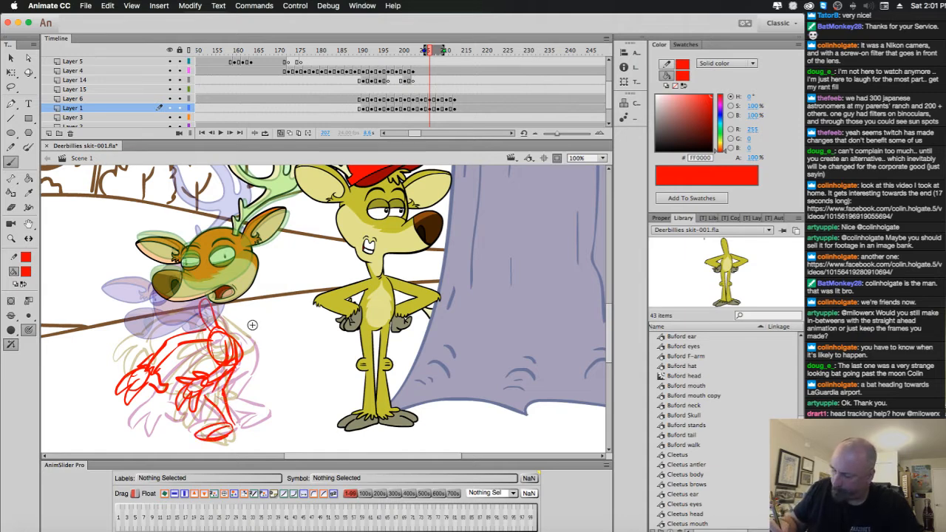
mouse_move(227, 378)
left_mouse_down()
mouse_move(234, 414)
mouse_move(234, 397)
mouse_move(251, 421)
left_mouse_up()
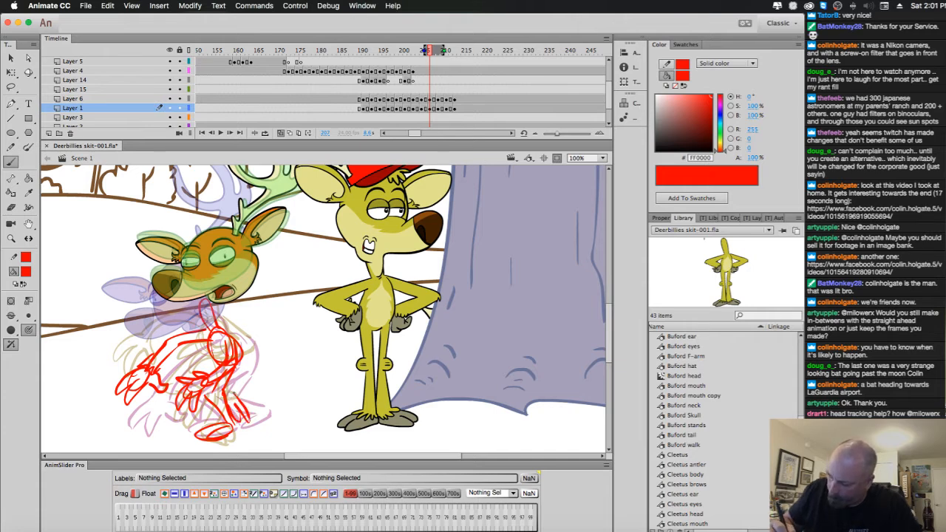
left_click(282, 133)
mouse_move(431, 52)
left_mouse_down()
mouse_move(423, 52)
mouse_move(431, 52)
left_mouse_up()
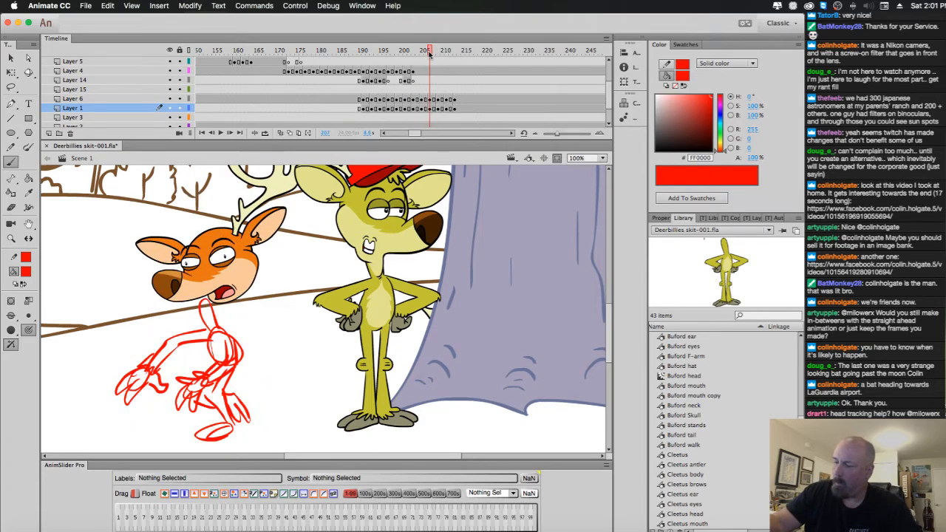
Move the orange deer's head down and away from the tree onto the neck at frame 207, and compare it with neighbouring frames.
key("q")
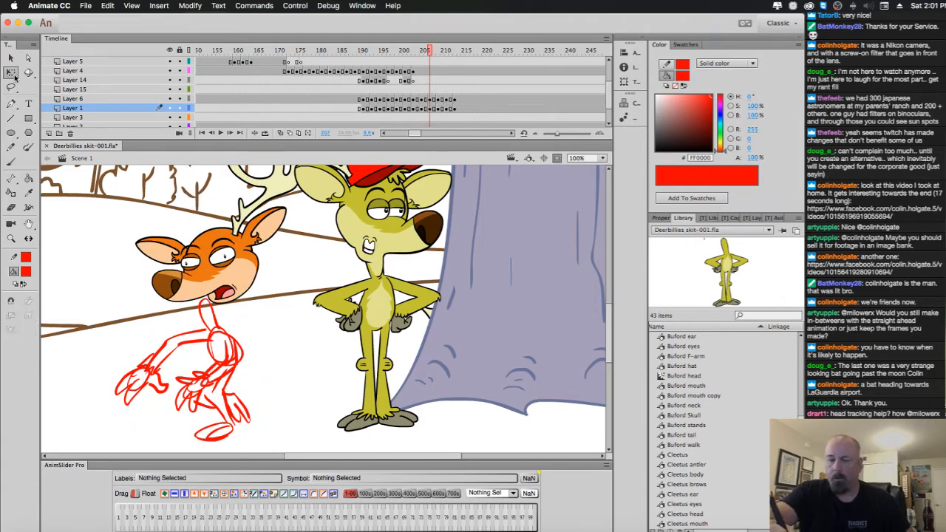
left_click(237, 250)
left_click_drag(237, 250, 218, 278)
key("comma")
key("period")
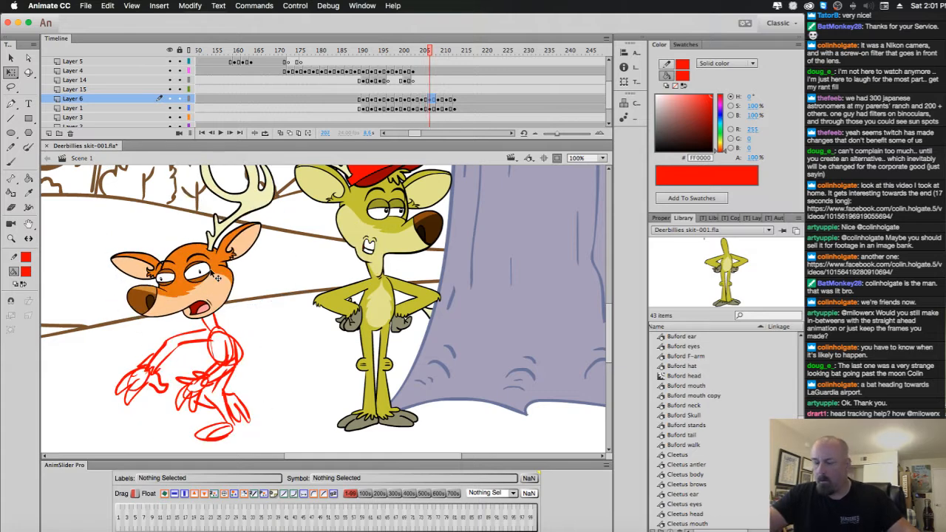
key("comma")
key("comma")
key("comma")
key("period")
key("period")
key("period")
key("period")
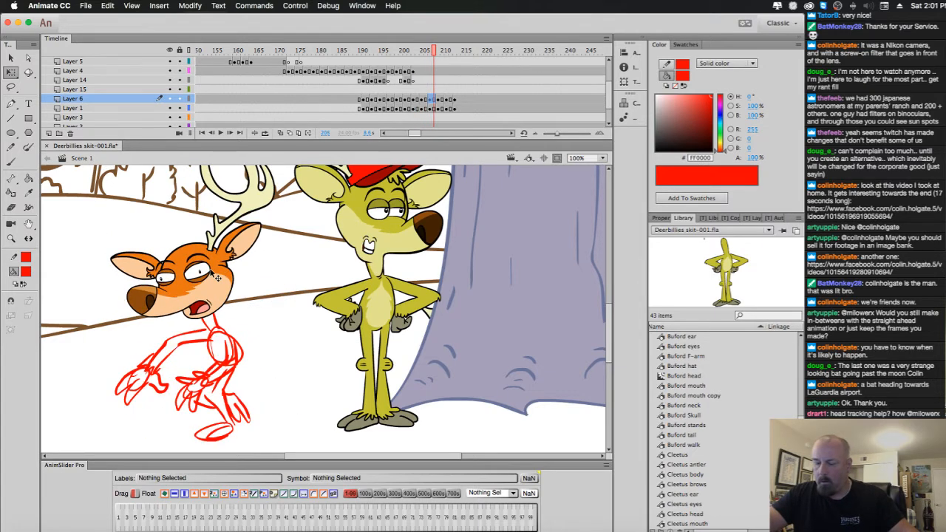
Review the animation and sketch the green deer's far arm reaching back behind him at frames 197 and 199 of Layer 14.
left_click_drag(433, 53, 312, 79)
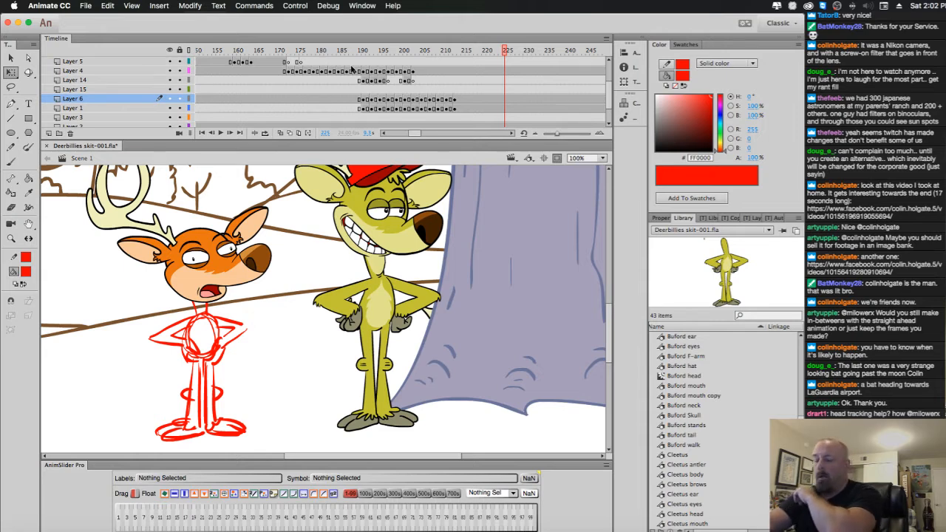
left_click_drag(507, 50, 385, 85)
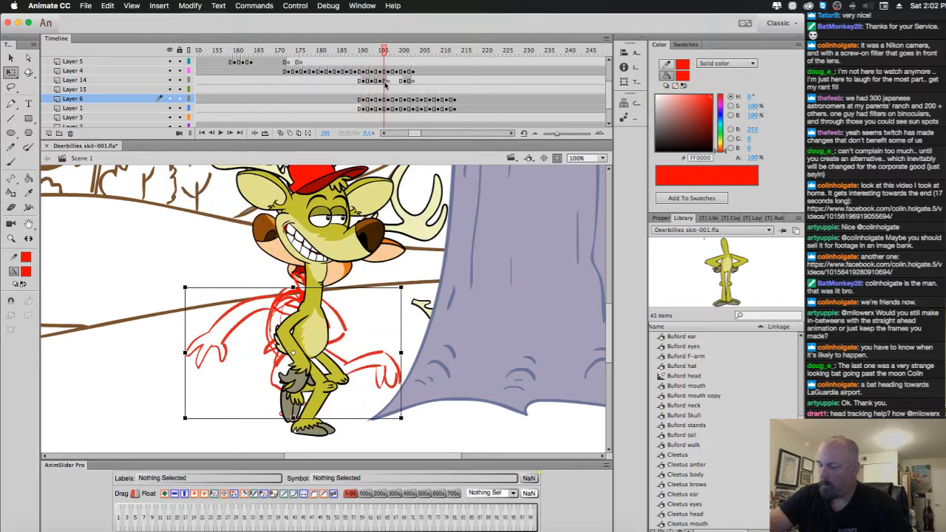
left_click(389, 81)
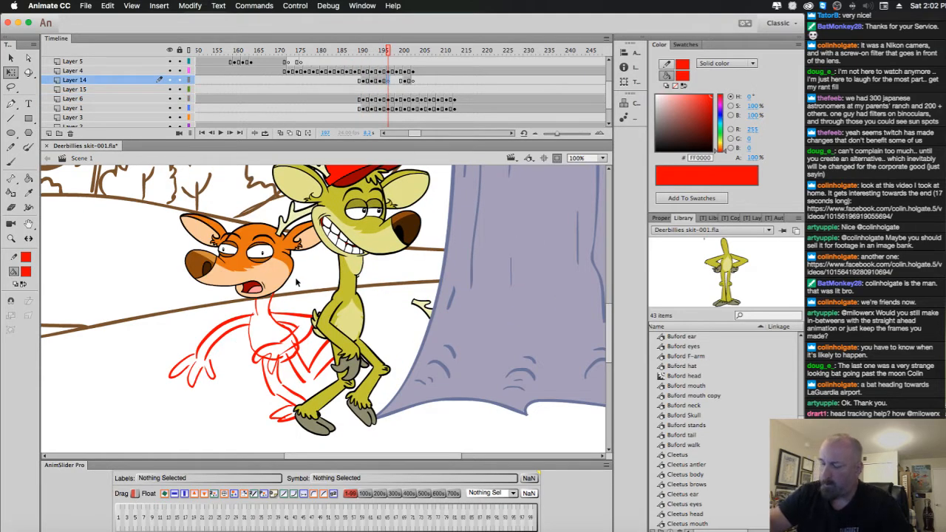
key("b")
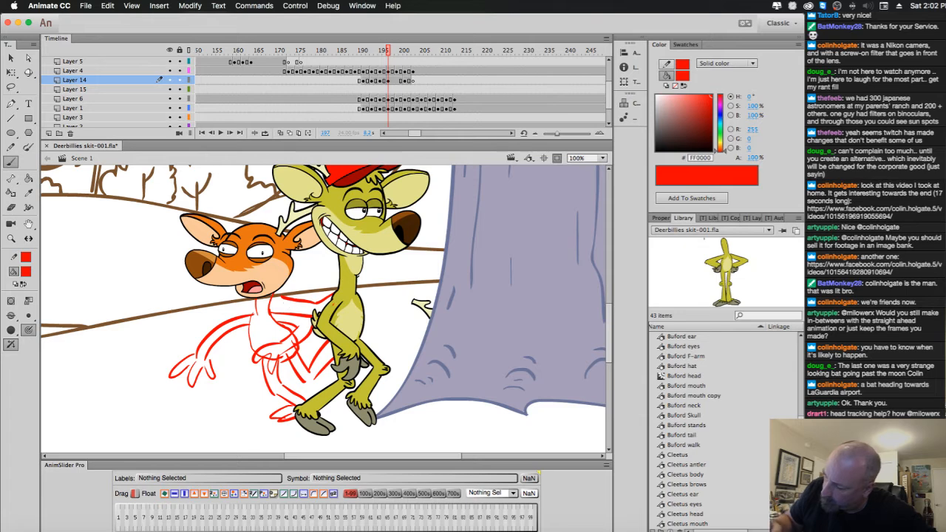
mouse_move(331, 308)
left_mouse_down()
mouse_move(281, 311)
mouse_move(271, 289)
left_mouse_up()
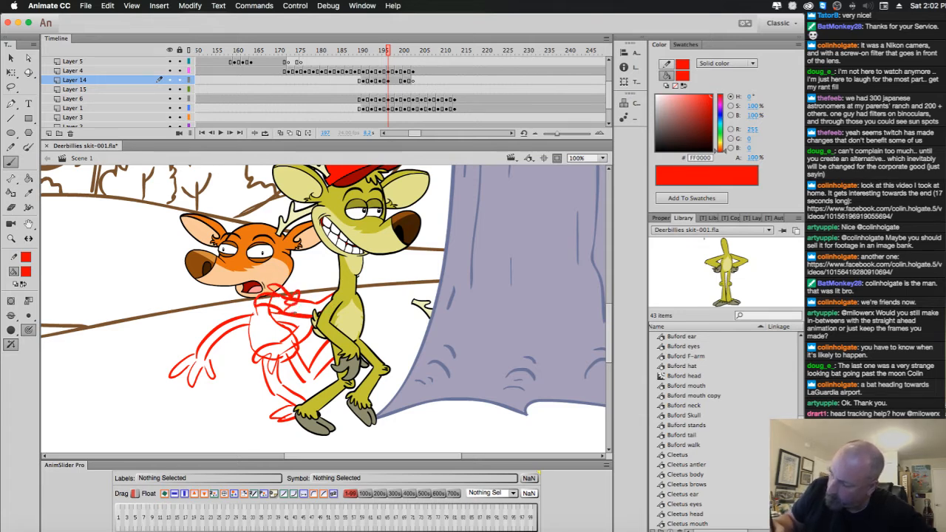
left_click(397, 87)
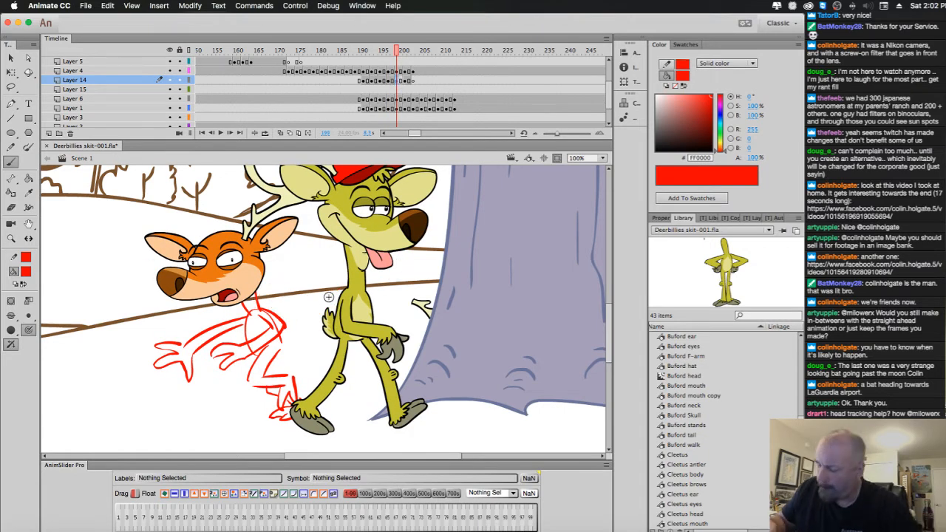
mouse_move(323, 294)
left_mouse_down()
mouse_move(301, 292)
mouse_move(291, 301)
mouse_move(314, 315)
mouse_move(327, 300)
mouse_move(260, 294)
mouse_move(287, 281)
mouse_move(278, 274)
mouse_move(302, 282)
left_mouse_up()
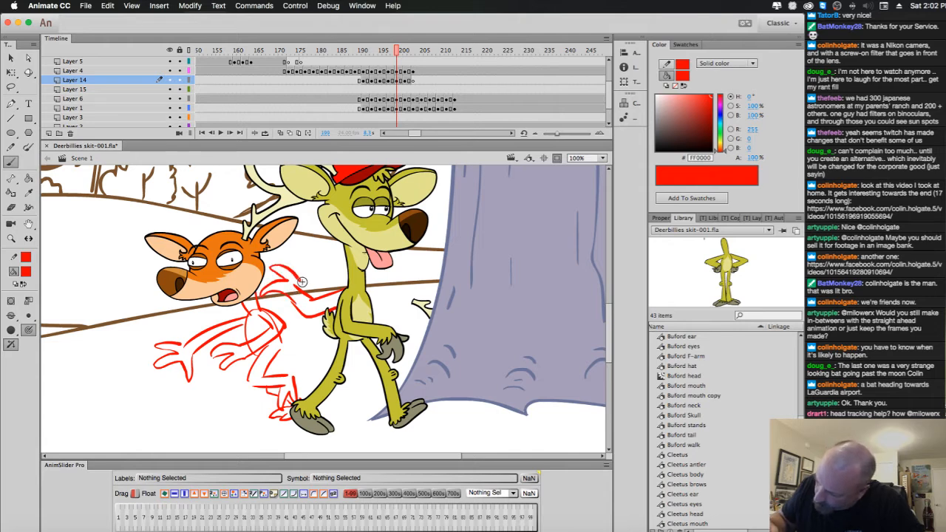
Shift the green deer's standing-body keyframe on Layer 4 to frame 206 and insert a blank keyframe at frame 203.
left_click(408, 83)
mouse_move(406, 52)
left_mouse_down()
mouse_move(375, 50)
mouse_move(414, 50)
left_mouse_up()
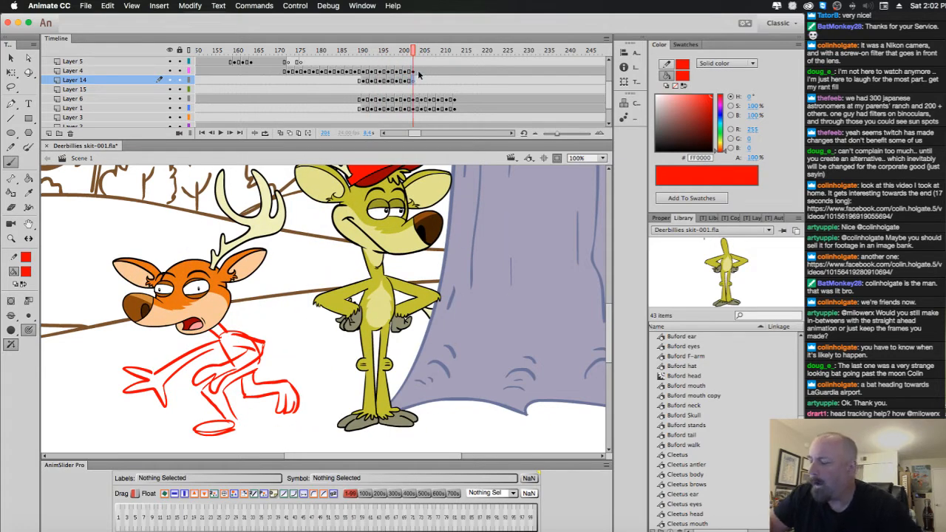
left_click(412, 72)
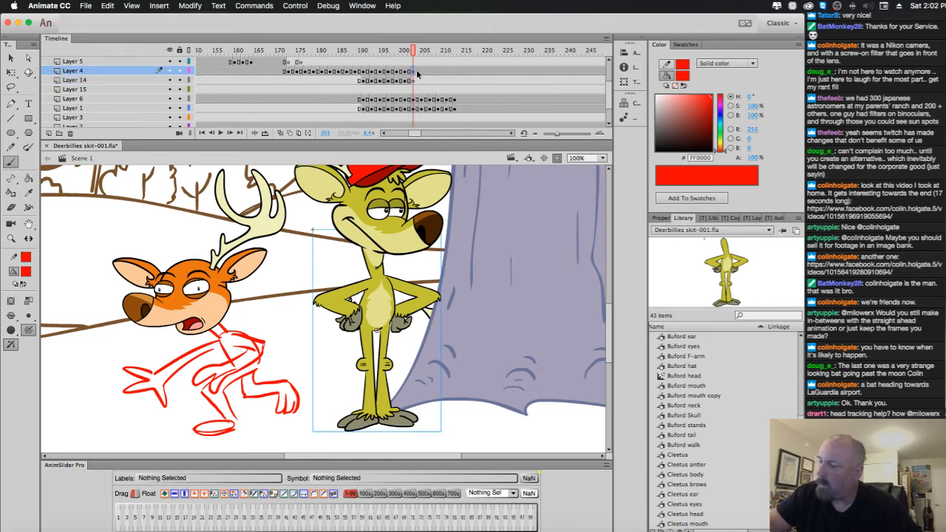
left_click(426, 76)
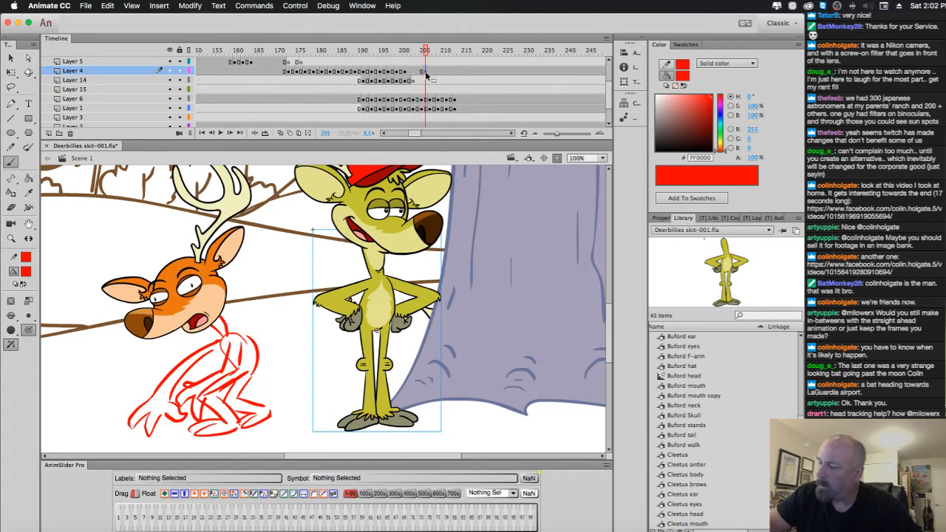
left_click(416, 75)
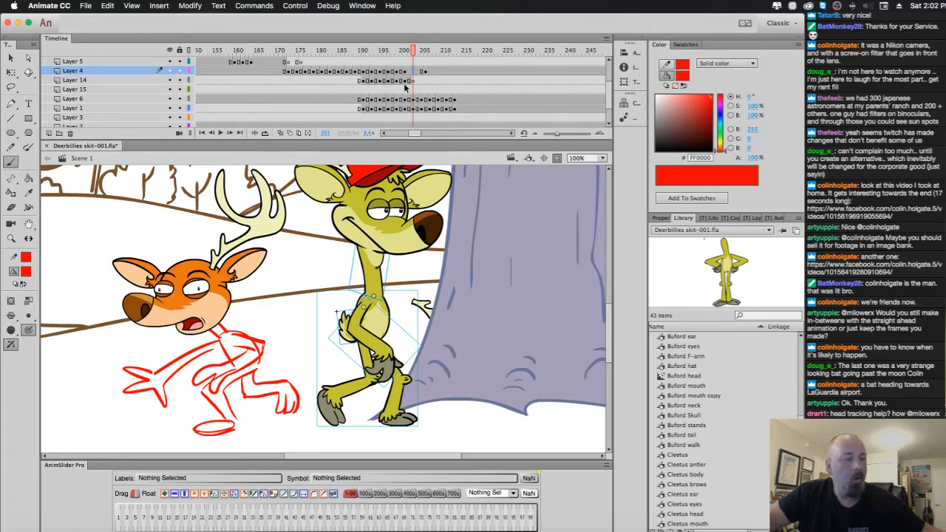
left_click(411, 98)
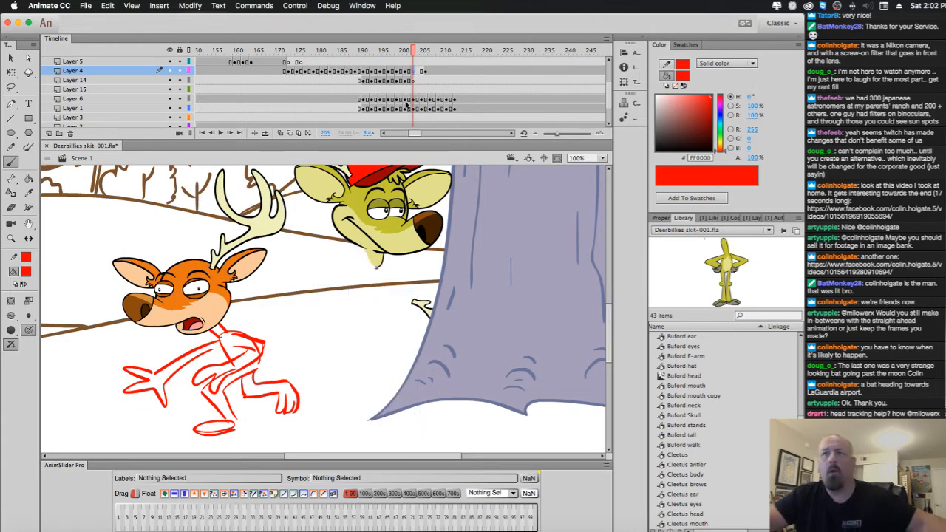
Shift the green deer's standing-body keyframe on Layer 4 to frame 207 and return to blank frame 203.
left_click(426, 73)
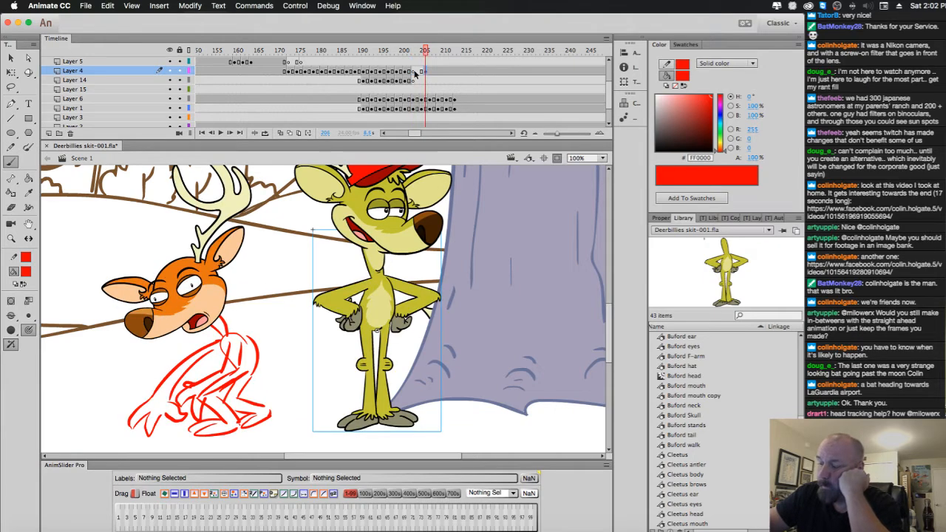
left_click(415, 73)
left_click(422, 74)
left_click(427, 73)
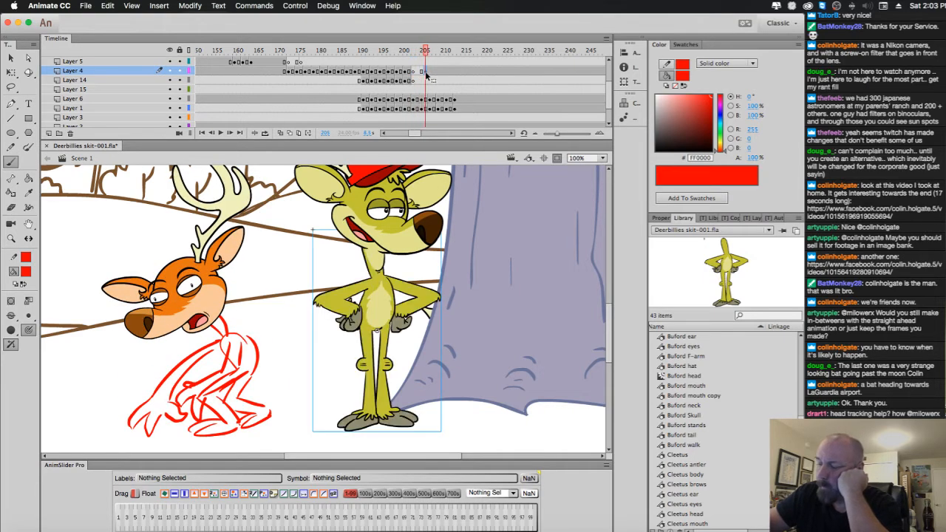
left_click(429, 73)
left_click(415, 73)
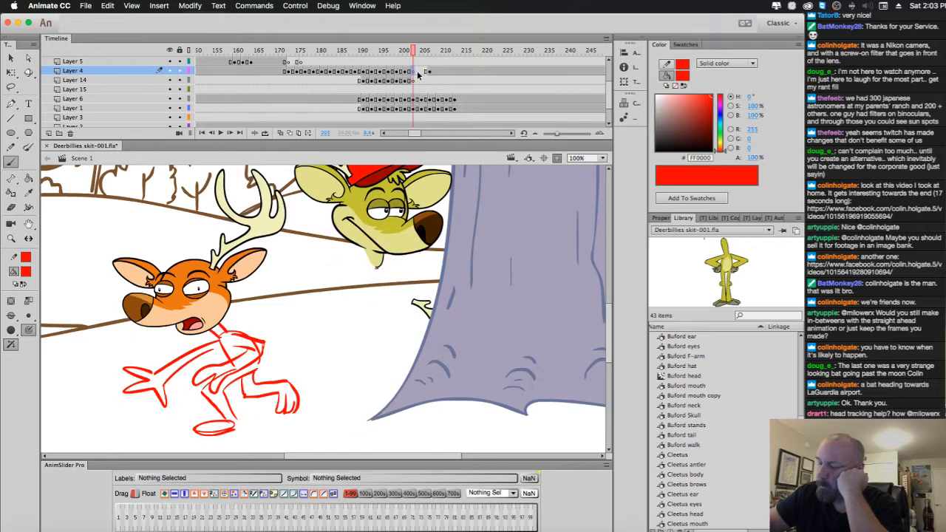
Enable onion skinning and sketch the green deer's torso and neck at frame 205 of Layer 4.
left_click(284, 133)
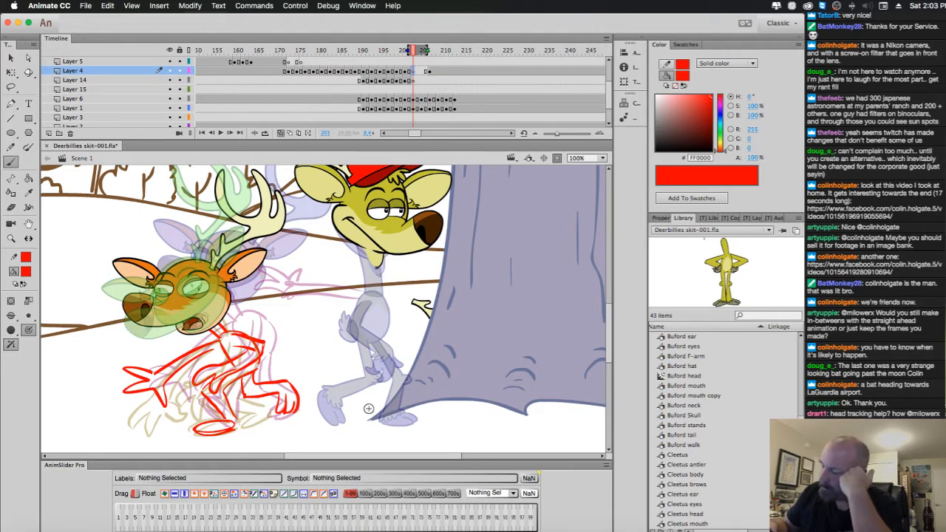
left_click(422, 71)
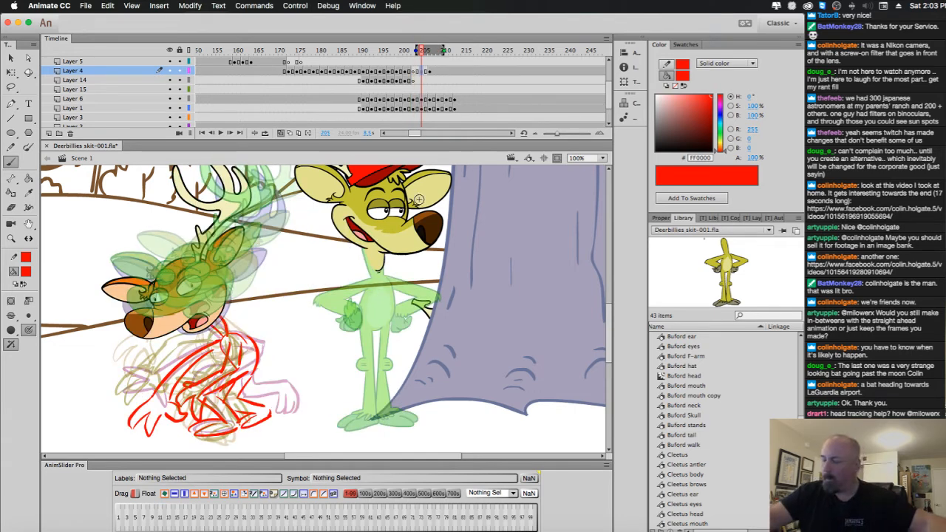
mouse_move(352, 333)
left_mouse_down()
mouse_move(346, 284)
mouse_move(375, 326)
left_mouse_up()
left_click_drag(364, 293, 342, 245)
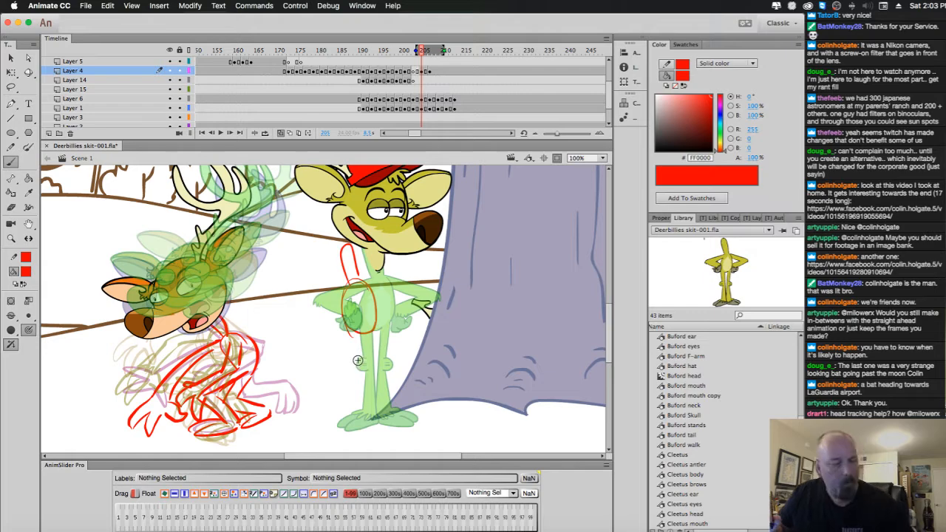
Extend the onion skin to earlier poses and sketch the green deer's arms at frame 205, one reaching to the tree, one bent at the waist.
key("comma")
key("comma")
key("comma")
key("period")
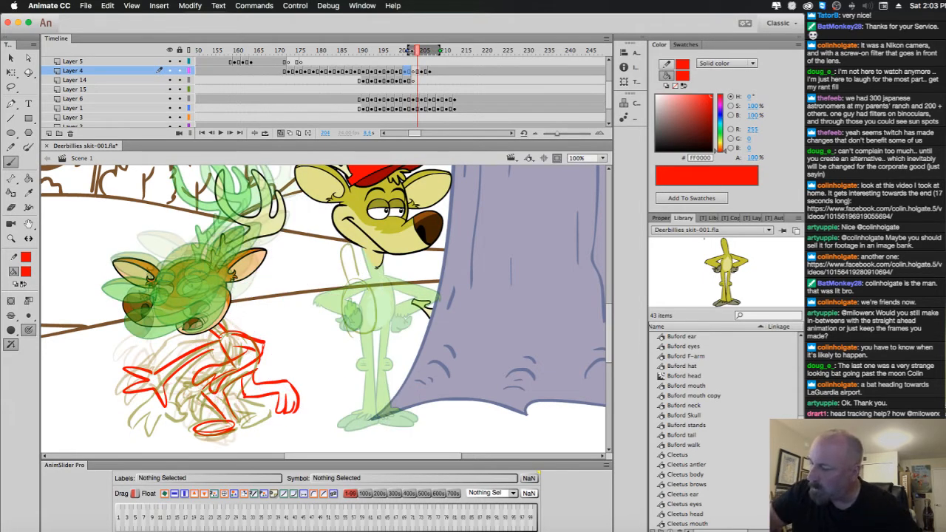
left_click_drag(408, 50, 404, 51)
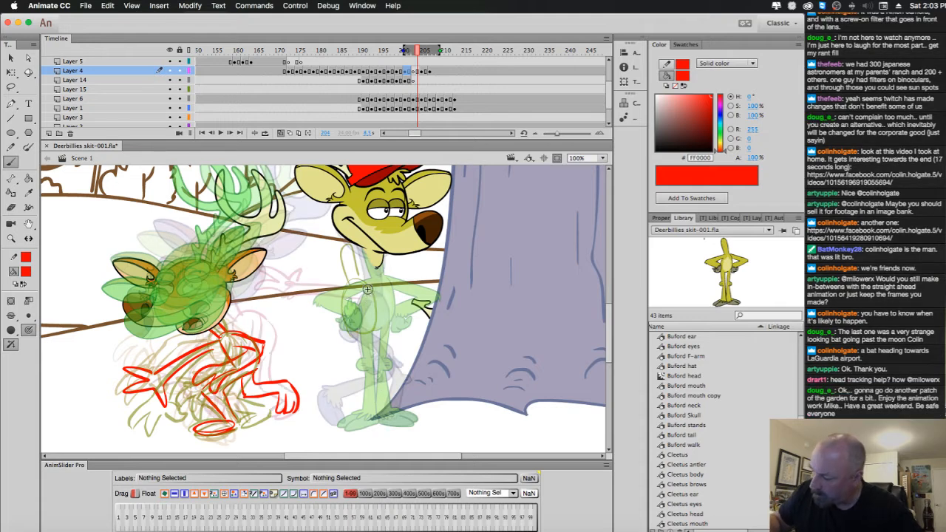
left_click(422, 71)
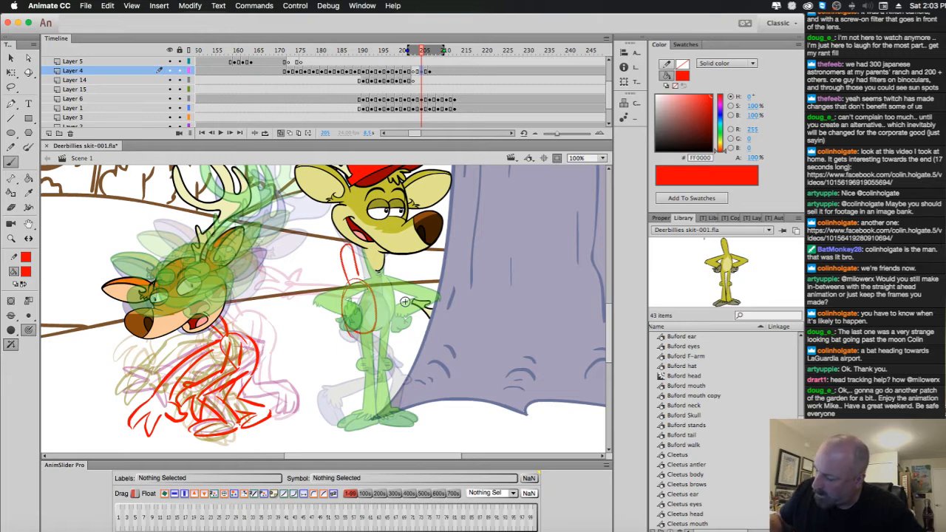
mouse_move(374, 287)
left_mouse_down()
mouse_move(401, 308)
mouse_move(430, 304)
left_mouse_up()
mouse_move(421, 305)
left_mouse_down()
mouse_move(435, 323)
mouse_move(419, 321)
mouse_move(407, 339)
mouse_move(425, 355)
left_mouse_up()
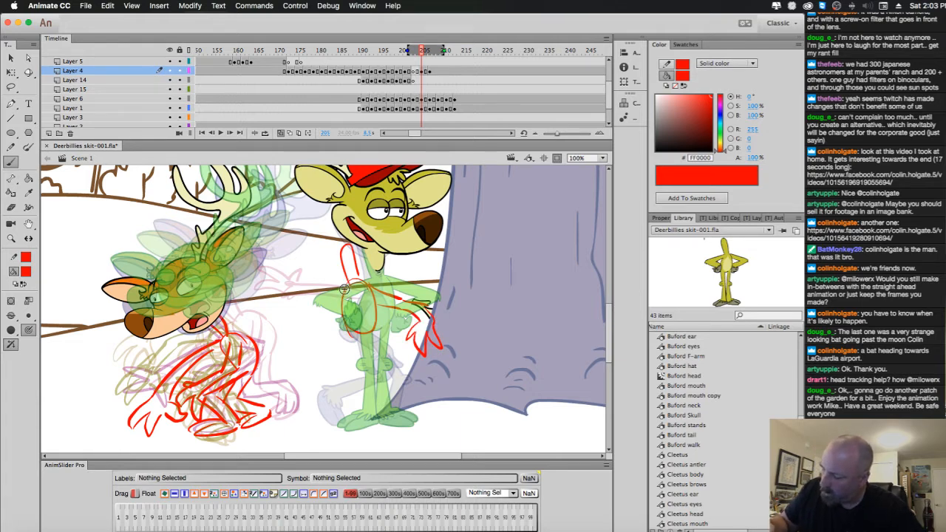
mouse_move(358, 357)
left_mouse_down()
mouse_move(375, 362)
mouse_move(329, 331)
mouse_move(356, 281)
mouse_move(364, 341)
mouse_move(385, 366)
mouse_move(376, 368)
left_mouse_up()
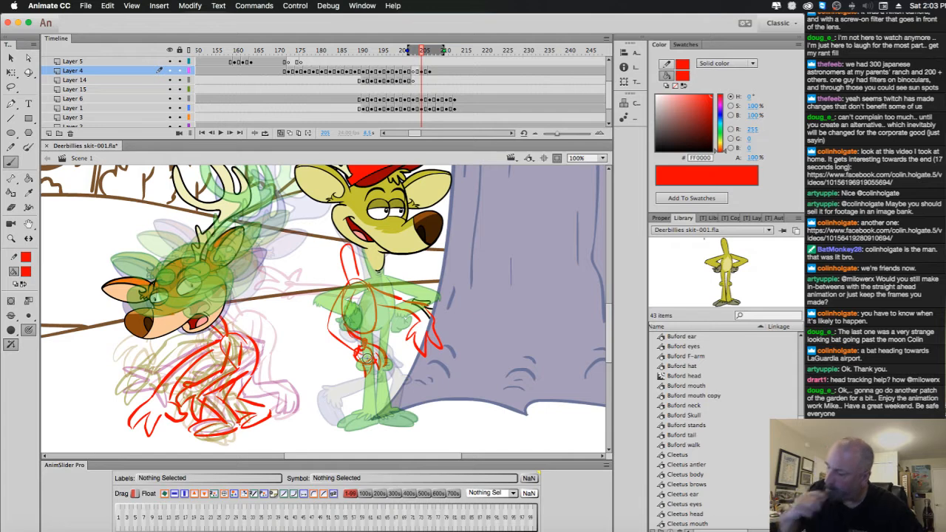
Sketch the green deer's legs and feet in a standing stance at frame 205.
left_click_drag(375, 419, 414, 423)
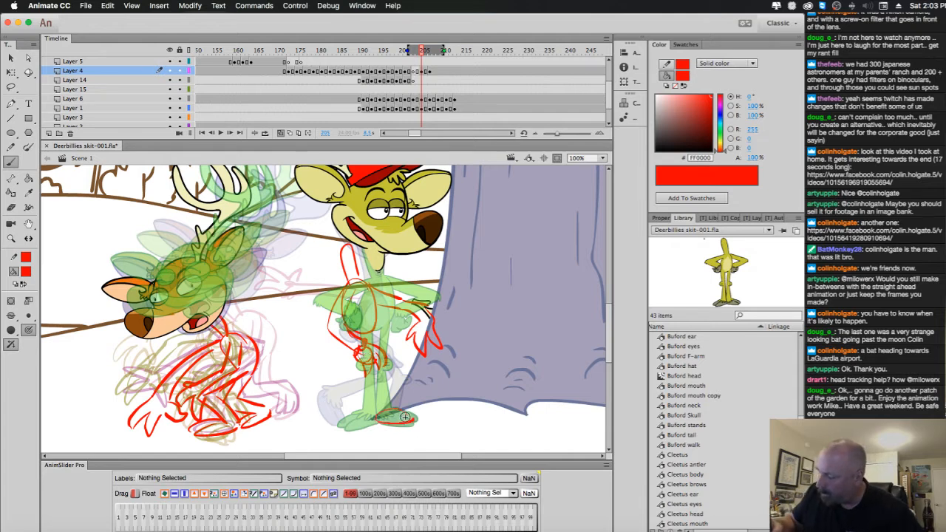
left_click_drag(395, 363, 397, 402)
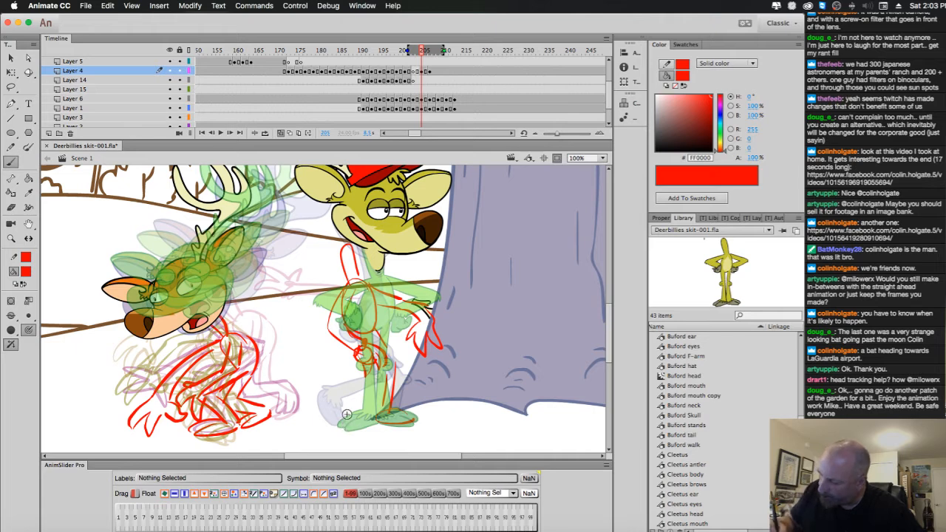
mouse_move(346, 415)
left_mouse_down()
mouse_move(322, 423)
mouse_move(356, 422)
mouse_move(339, 382)
mouse_move(348, 346)
mouse_move(354, 374)
left_mouse_up()
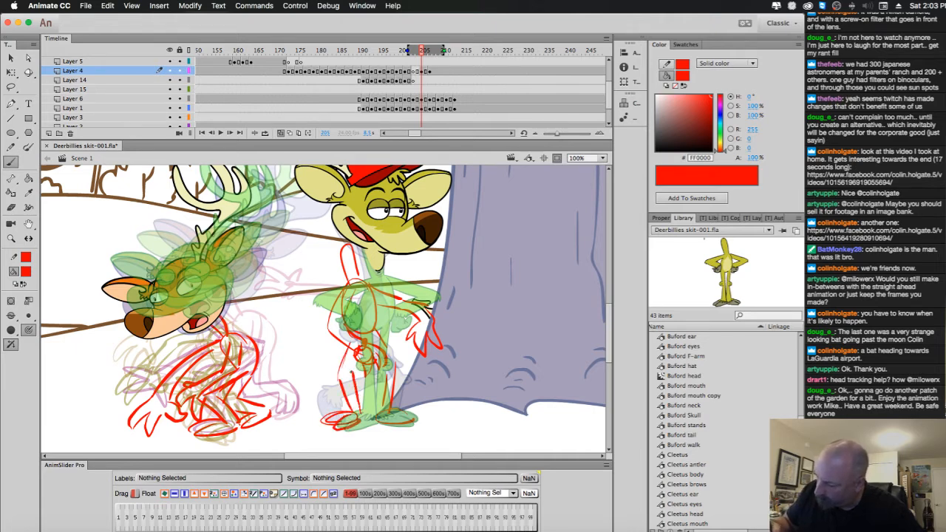
Adjust the onion skin range and sketch the green deer's neck, torso, legs, feet and raised arm at frame 203 of Layer 4.
left_click(415, 74)
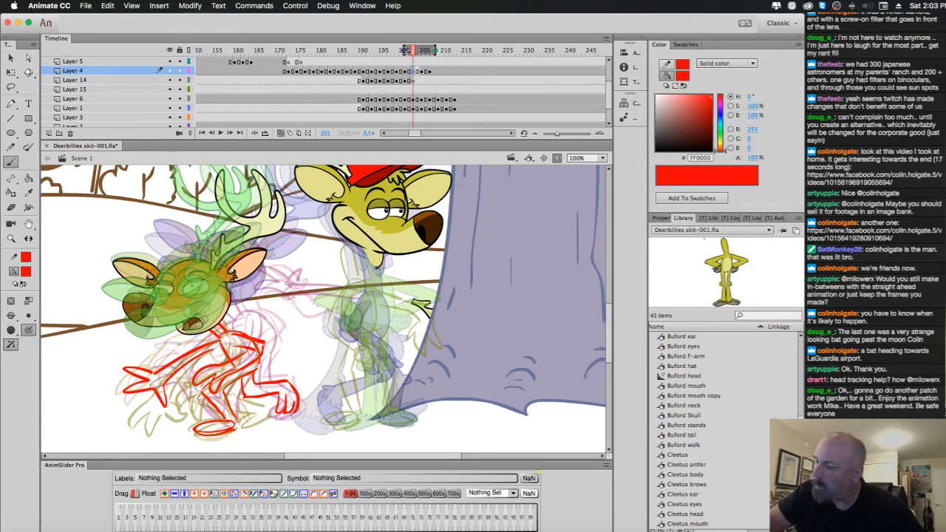
left_click_drag(406, 51, 431, 51)
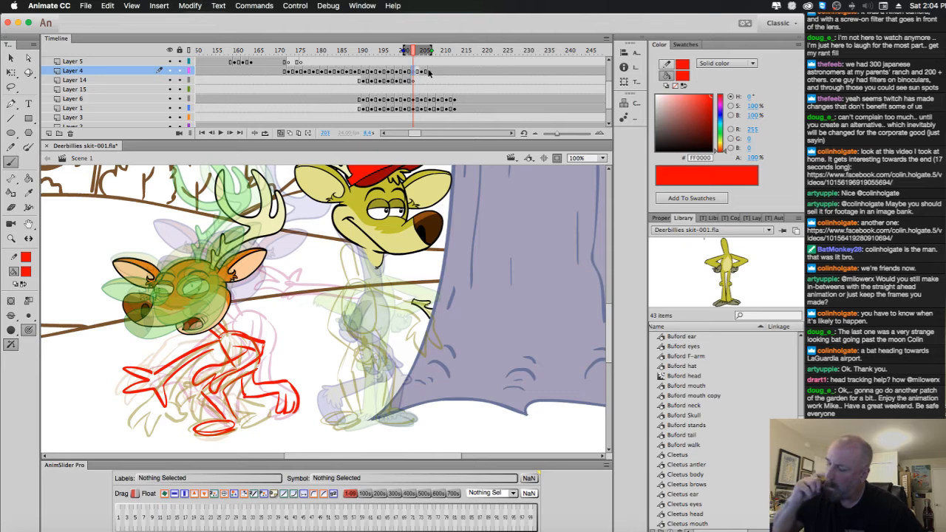
mouse_move(364, 291)
left_mouse_down()
mouse_move(375, 317)
mouse_move(353, 273)
mouse_move(375, 286)
left_mouse_up()
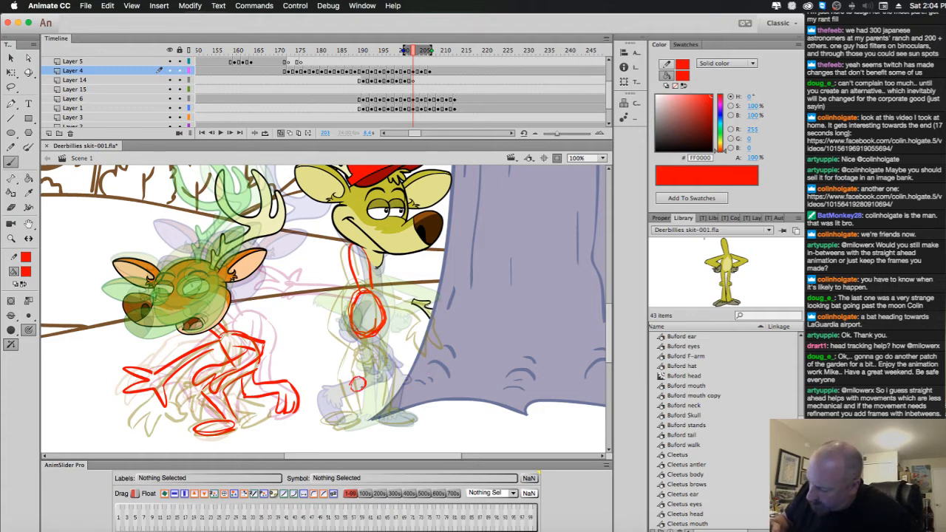
left_click_drag(358, 384, 364, 381)
mouse_move(358, 338)
left_mouse_down()
mouse_move(352, 380)
mouse_move(364, 378)
mouse_move(353, 419)
mouse_move(361, 418)
mouse_move(346, 416)
mouse_move(370, 430)
mouse_move(346, 414)
left_mouse_up()
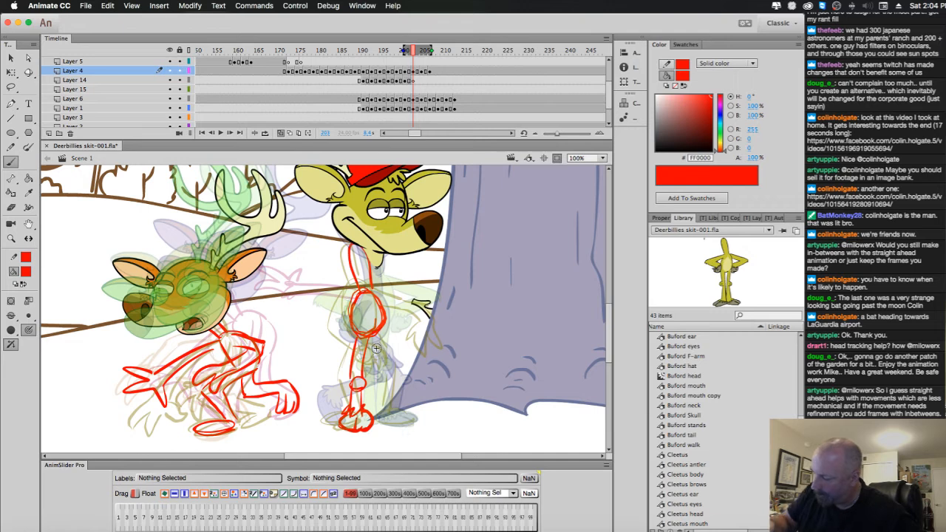
mouse_move(376, 340)
left_mouse_down()
mouse_move(402, 396)
mouse_move(389, 377)
mouse_move(380, 415)
left_mouse_up()
mouse_move(400, 378)
left_mouse_down()
mouse_move(395, 416)
mouse_move(415, 421)
mouse_move(390, 428)
left_mouse_up()
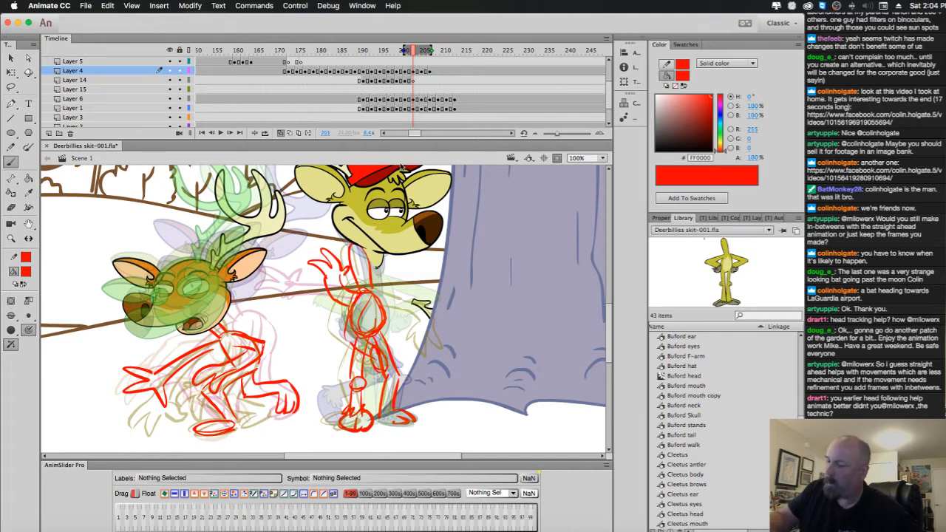
Turn off onion skinning and move the green deer's head down and back onto the sketched neck at frame 203.
left_click(281, 133)
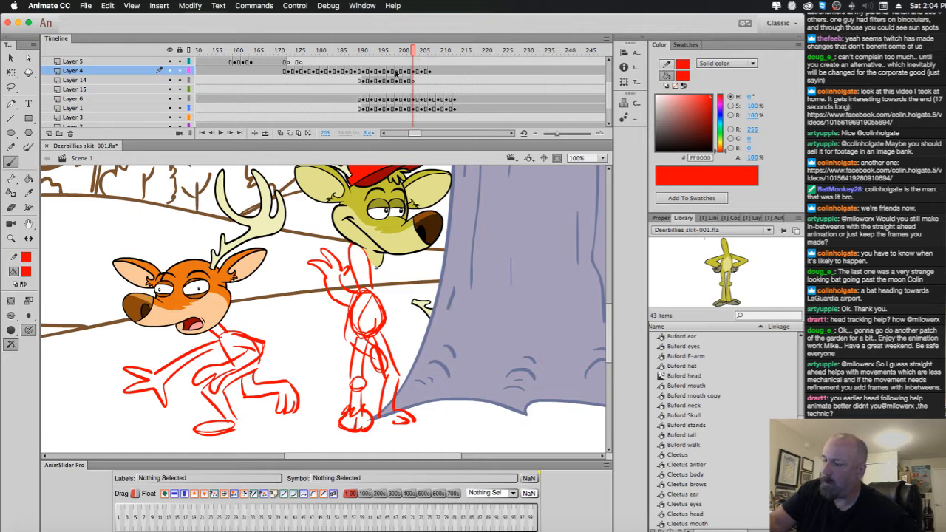
key("q")
left_click(405, 236)
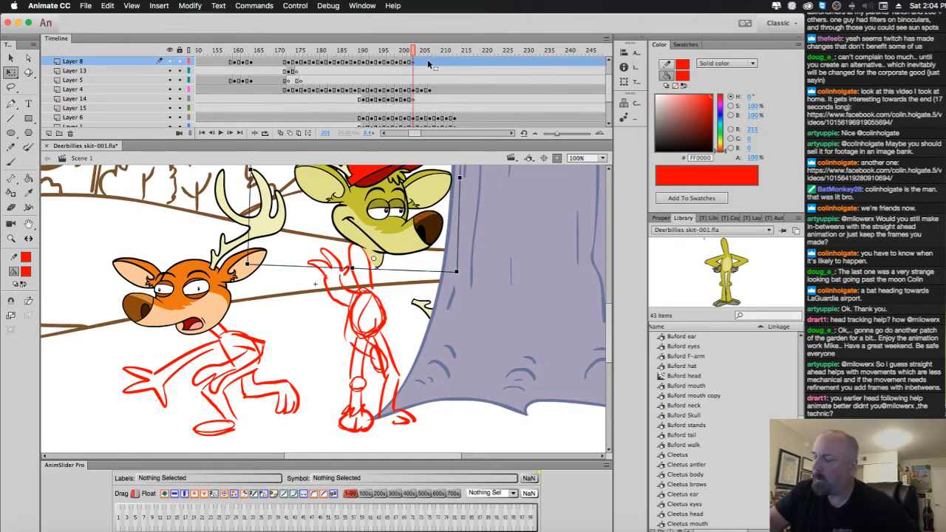
left_click_drag(403, 217, 395, 227)
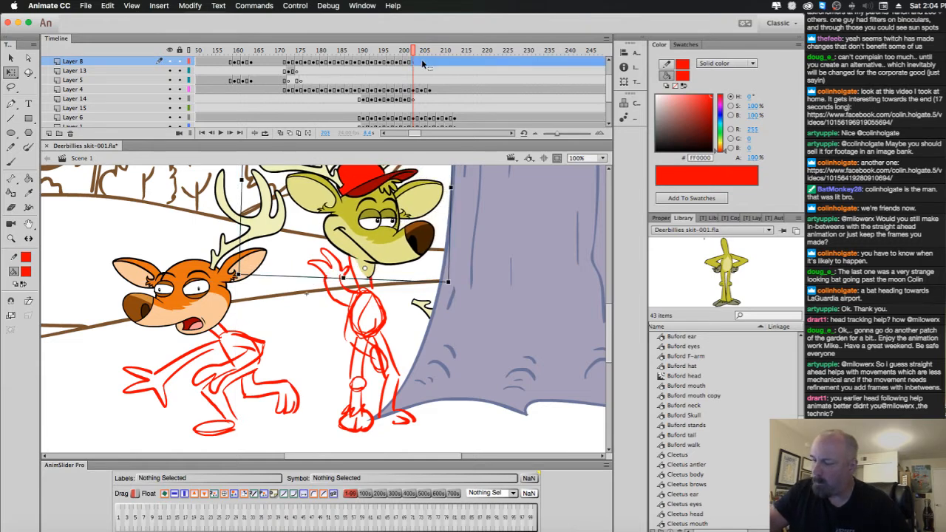
Shift the green deer's head away from the tree at frame 205, and place it back on the standing body's neck at frame 207.
left_click(423, 65)
left_click(397, 240)
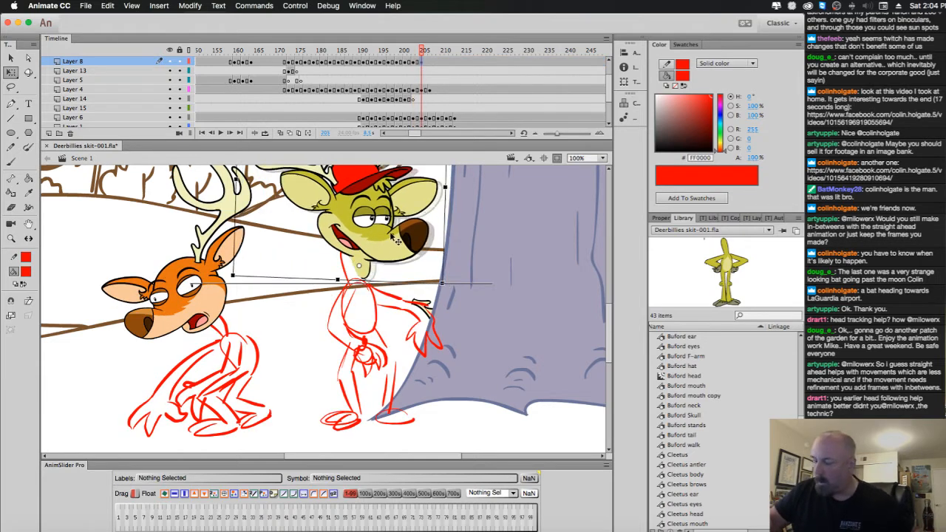
left_click_drag(392, 237, 385, 236)
left_click(429, 65)
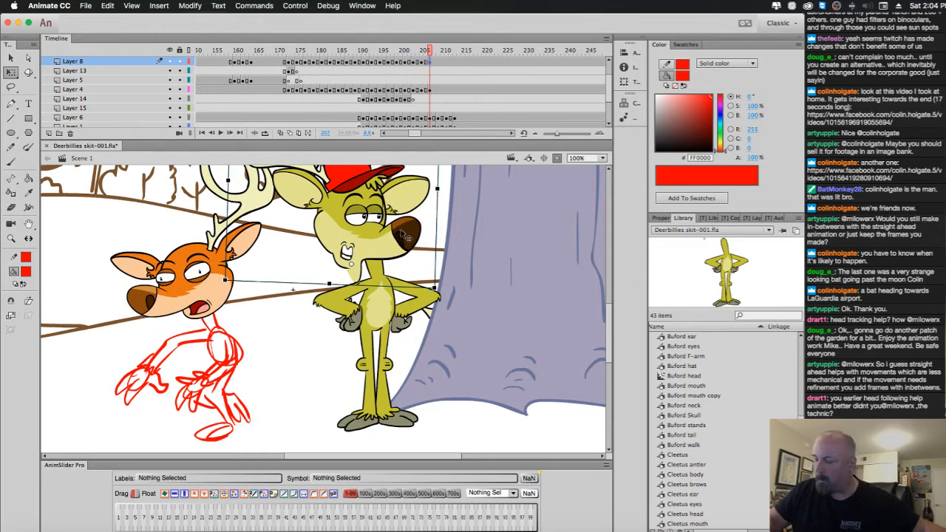
left_click_drag(404, 236, 431, 226)
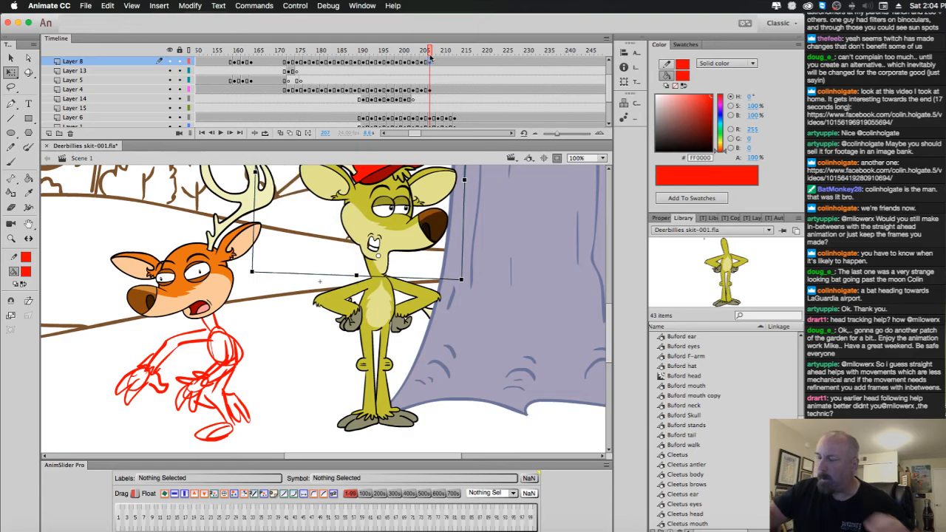
Review the animation from about frame 172 and shift the orange deer's head away from the green deer at frame 201 of Layer 6.
left_click_drag(431, 57, 299, 71)
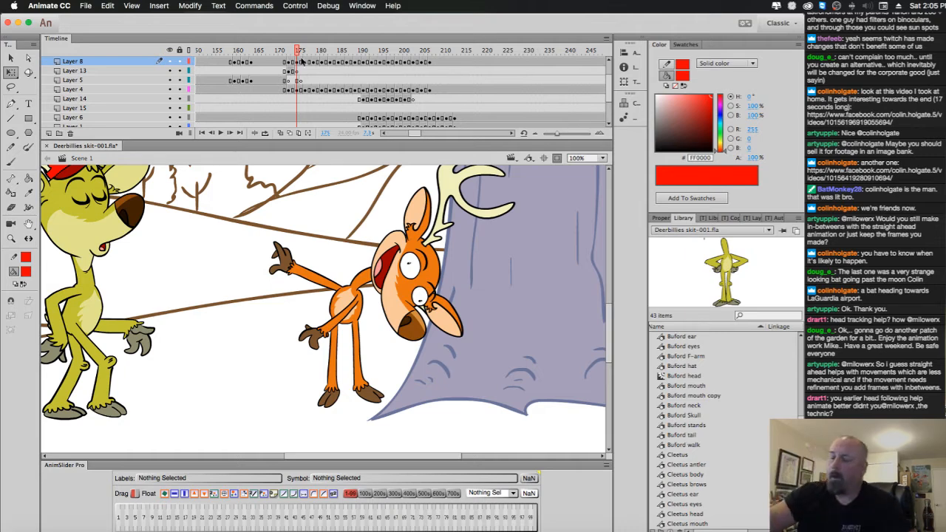
scroll(426, 134, "left", 5)
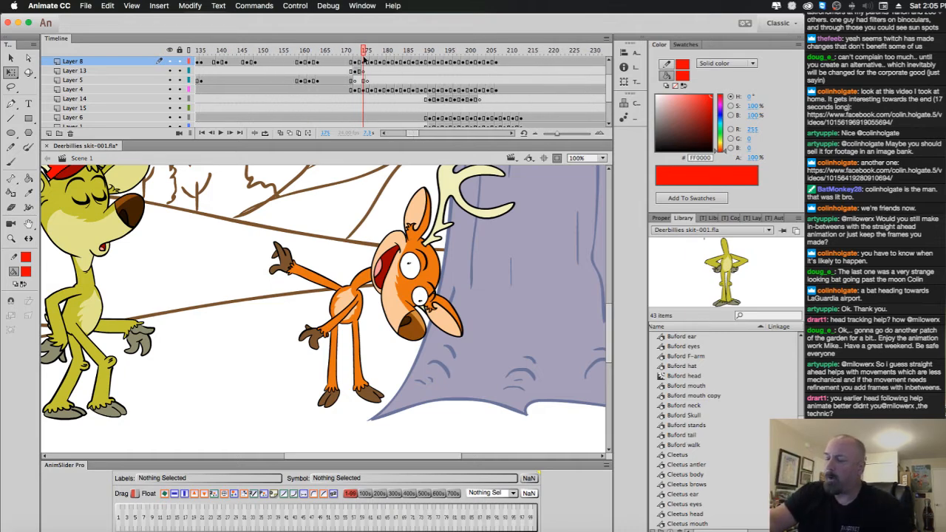
left_click(350, 58)
left_click_drag(349, 58, 477, 100)
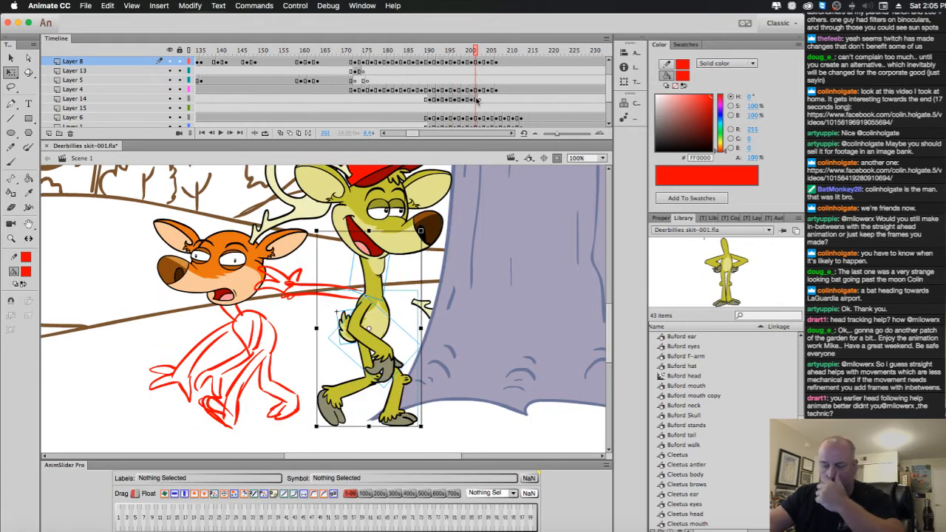
left_click(258, 251)
left_click_drag(258, 251, 249, 251)
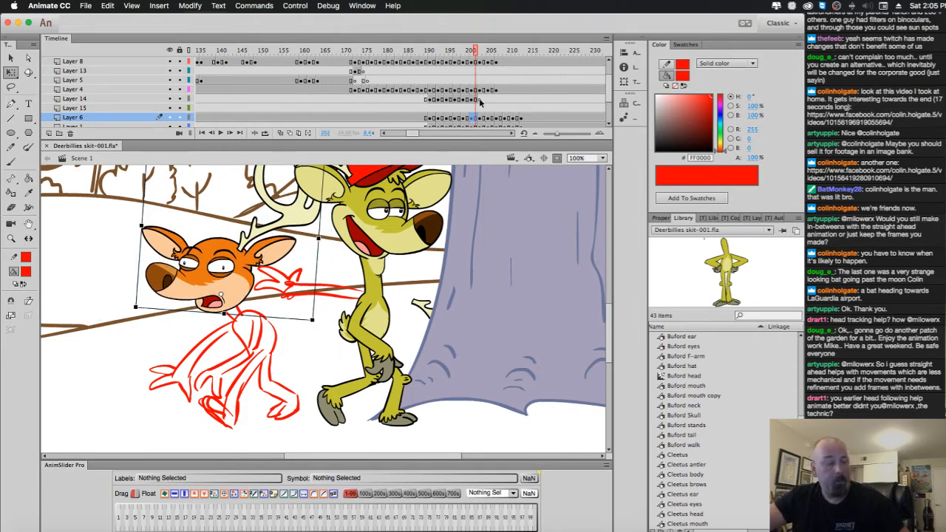
Compare neighbouring frames and nudge the orange deer's head up and toward the tree at frame 199.
key("comma")
key("comma")
key("period")
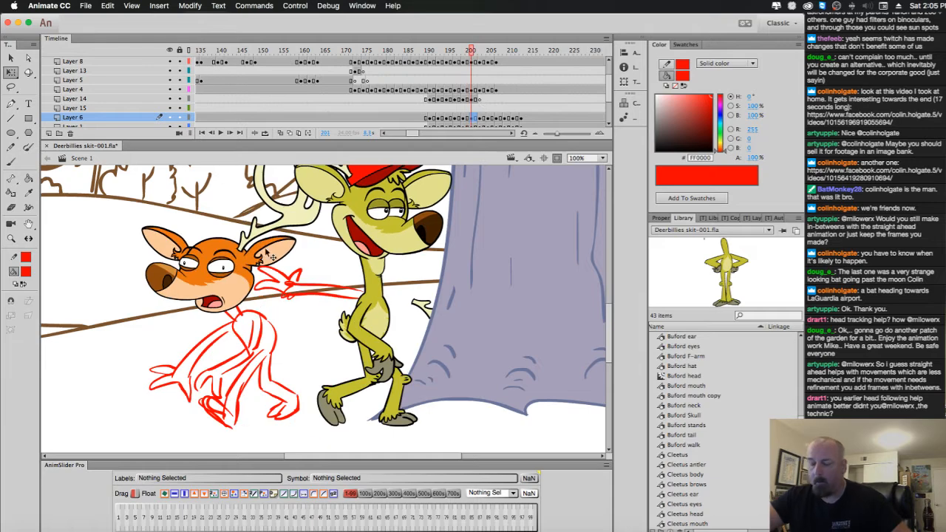
key("comma")
left_click_drag(242, 261, 251, 257)
key("comma")
key("comma")
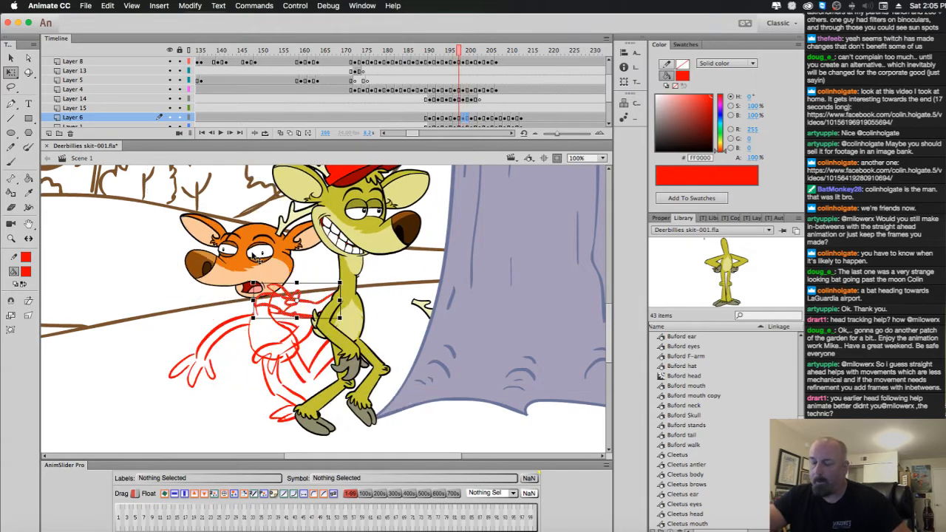
Lower the orange deer's head slightly toward the crouching body at frame 205 and compare it with the frames around it.
key("period")
key("period")
key("period")
key("period")
key("period")
key("period")
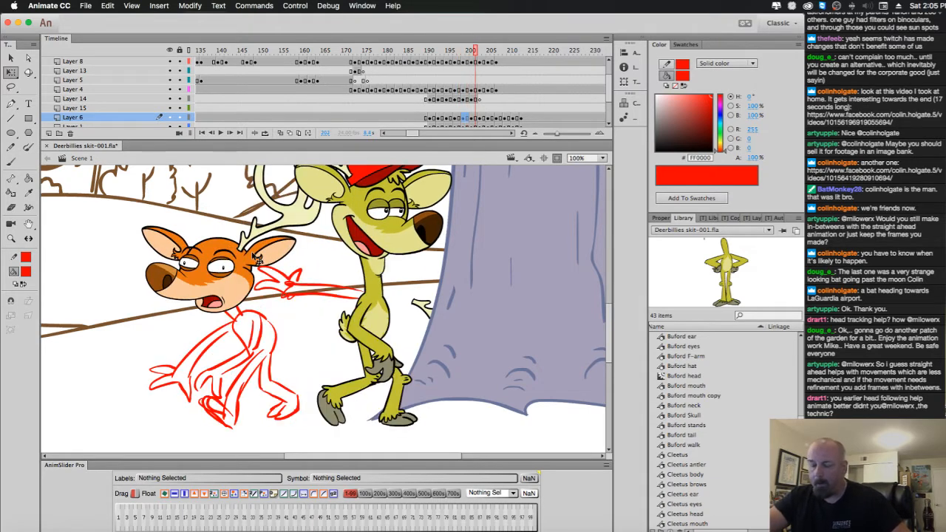
key("period")
key("period")
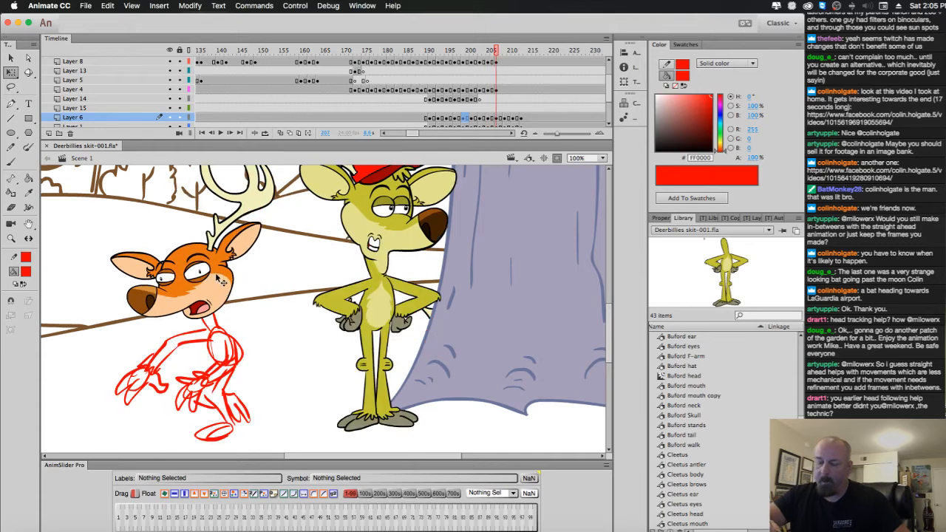
key("comma")
left_click_drag(214, 292, 218, 302)
key("comma")
key("comma")
key("comma")
key("comma")
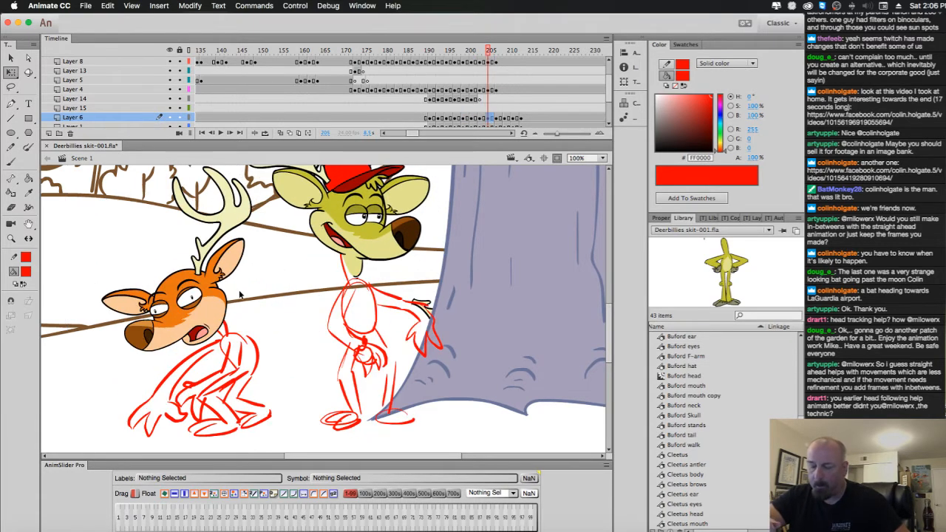
Move the orange deer's head back onto the sketched neck at frame 209 and check it against the standing pose at frame 213.
key("period")
key("period")
key("period")
key("period")
key("period")
key("period")
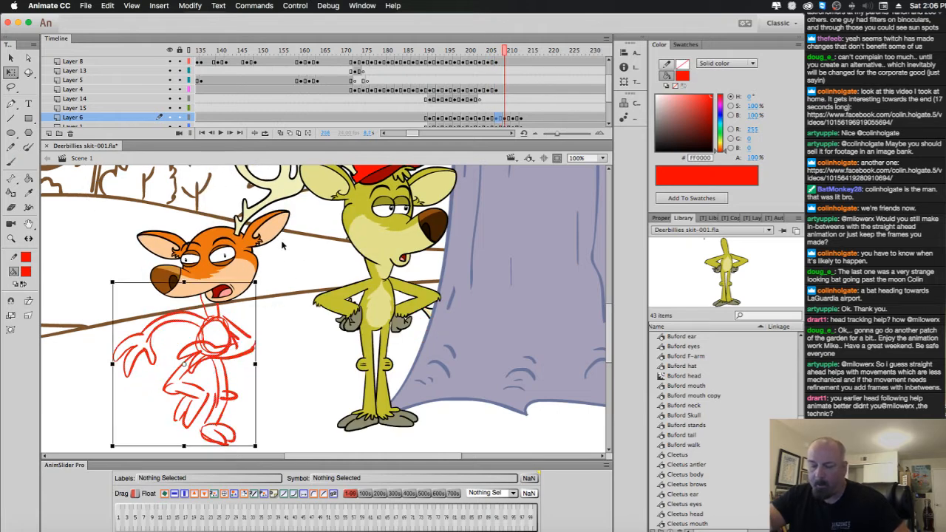
key("period")
key("period")
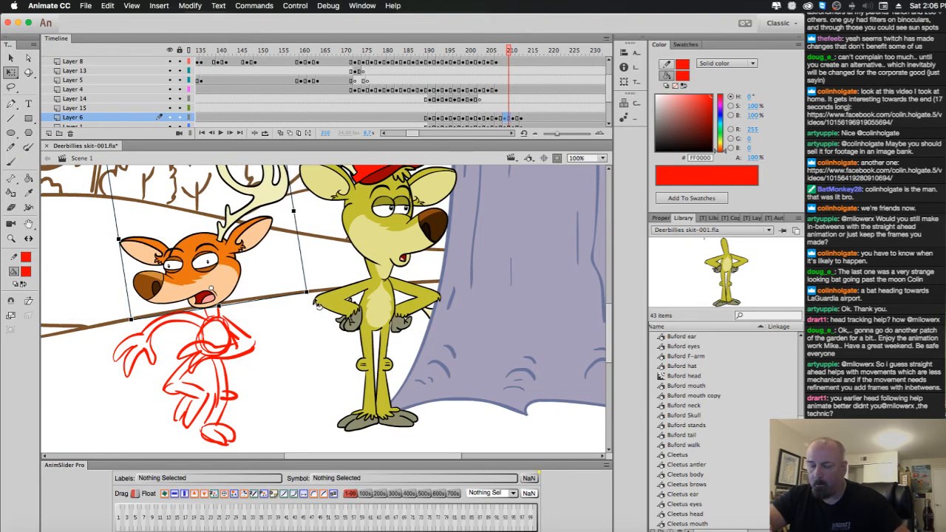
key("period")
left_click_drag(224, 269, 227, 271)
key("period")
key("period")
left_click(249, 276)
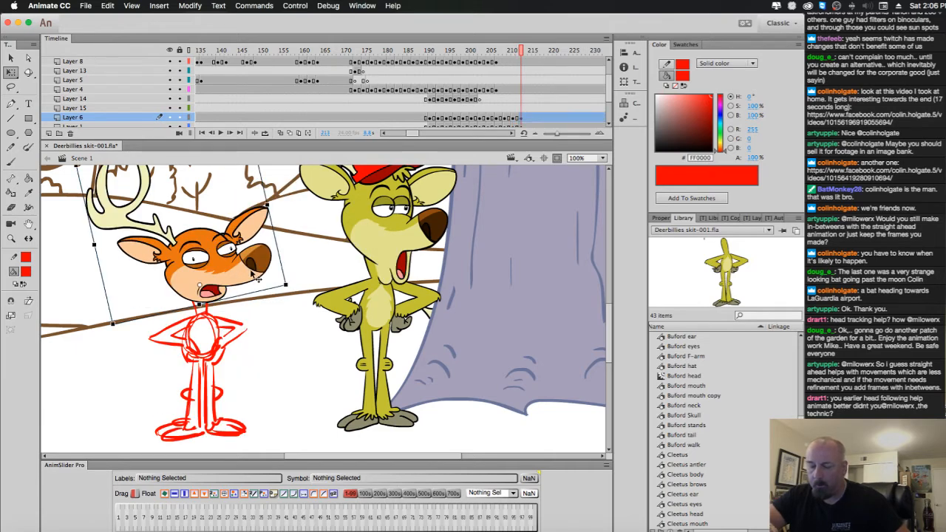
left_click(508, 50)
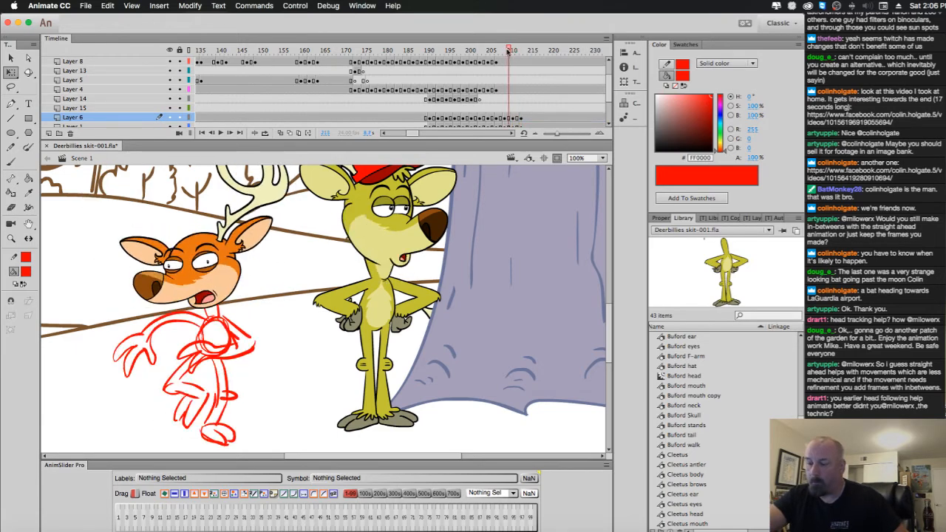
Play back the animation from about frame 173 and return to the orange deer's stretched pose at frame 191.
left_click_drag(508, 50, 531, 60)
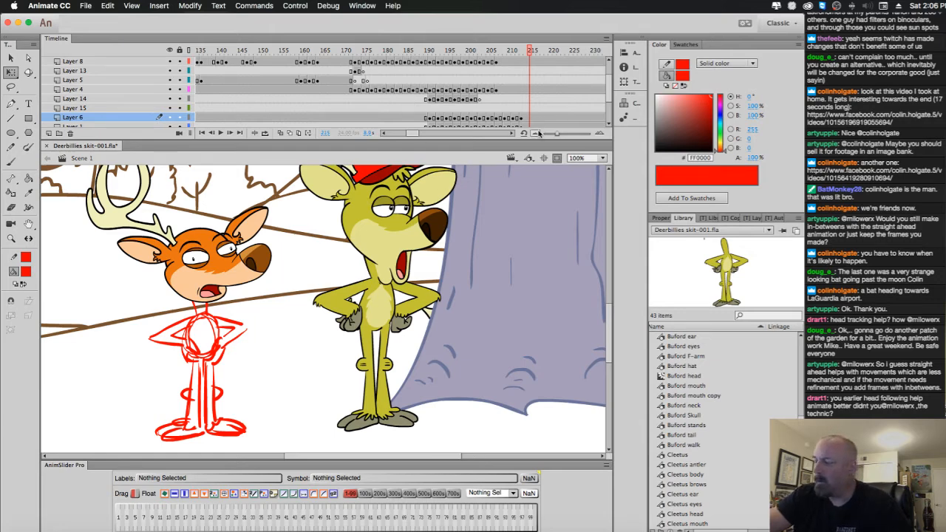
left_click_drag(412, 134, 418, 133)
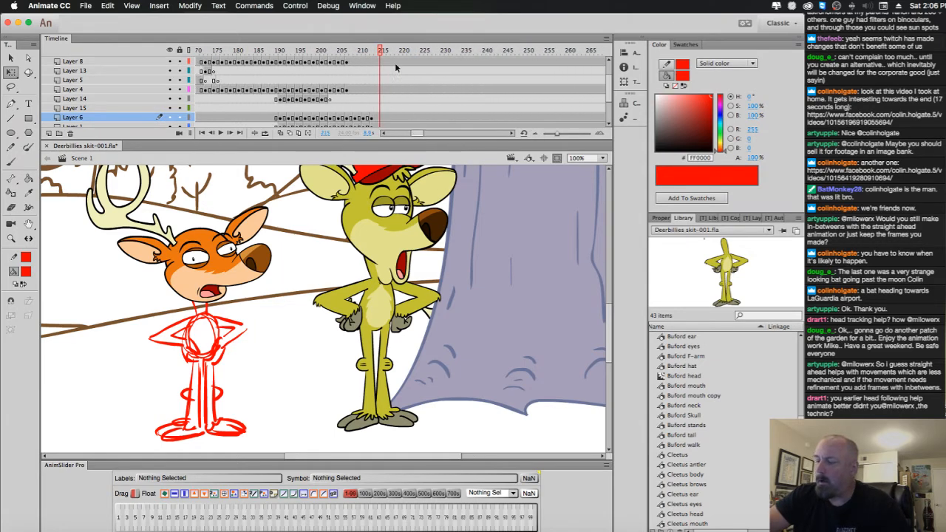
left_click_drag(384, 63, 216, 63)
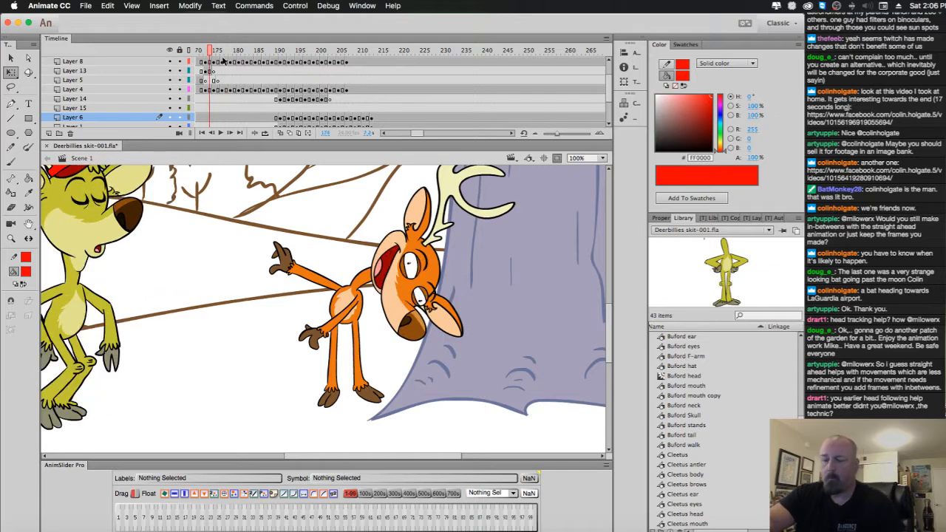
key("Return")
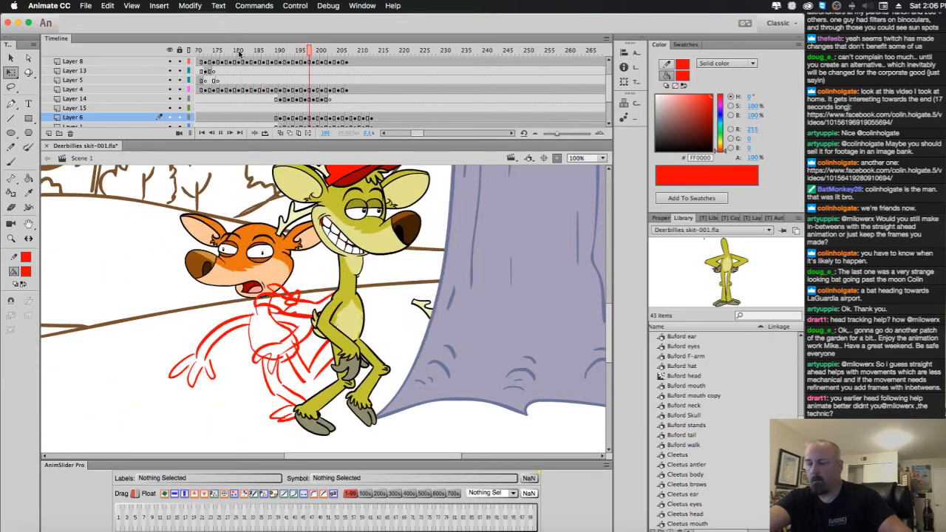
left_click_drag(432, 57, 280, 88)
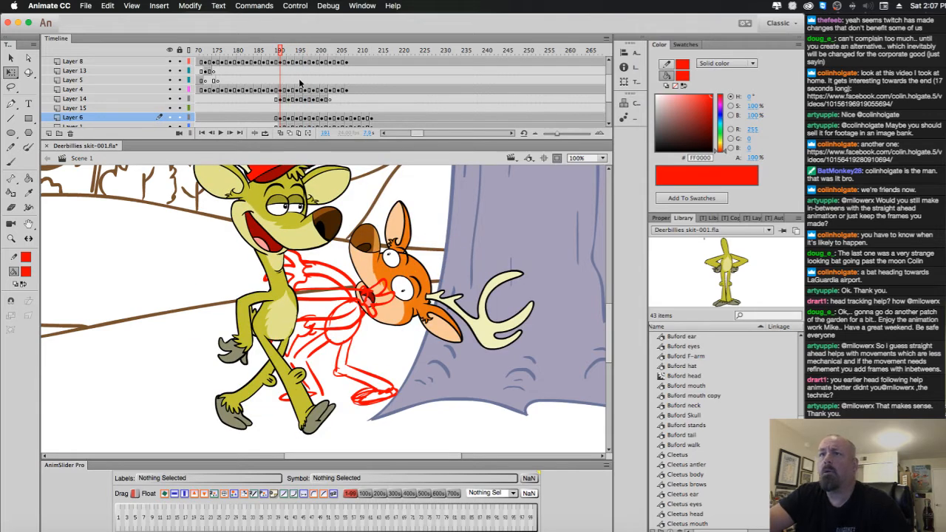
Add a new layer directly above Layer 1, set the fill color to black, and insert a blank keyframe at frame 191.
left_click(281, 120)
left_click(284, 127)
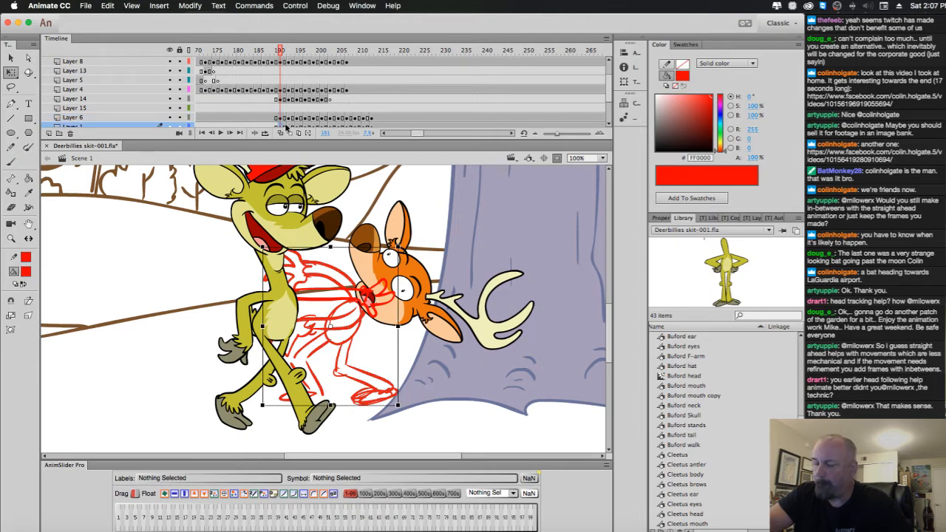
scroll(612, 92, "down", 3)
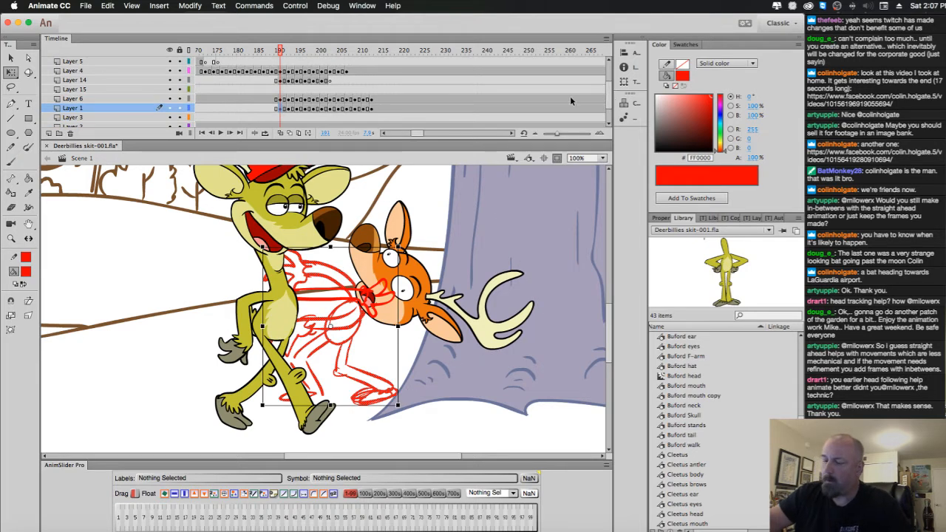
left_click(49, 133)
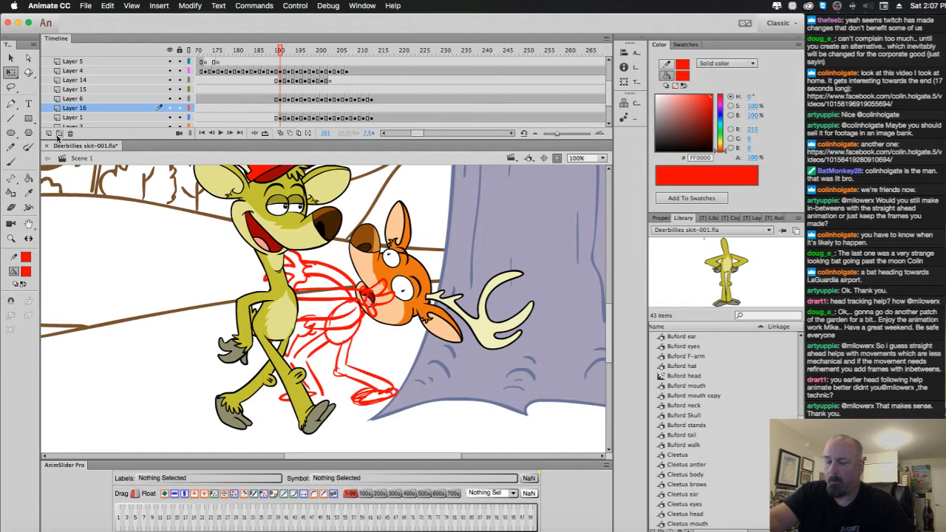
left_click(26, 271)
left_click(59, 309)
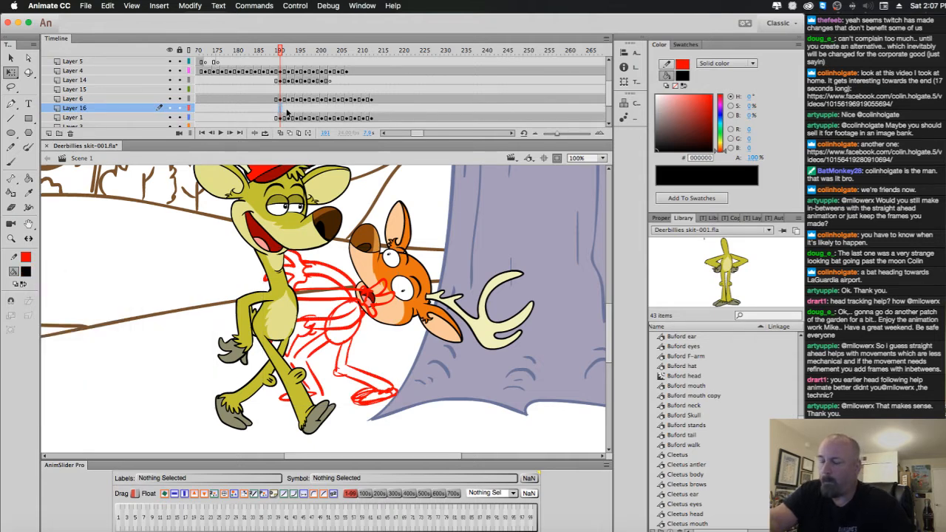
key("F7")
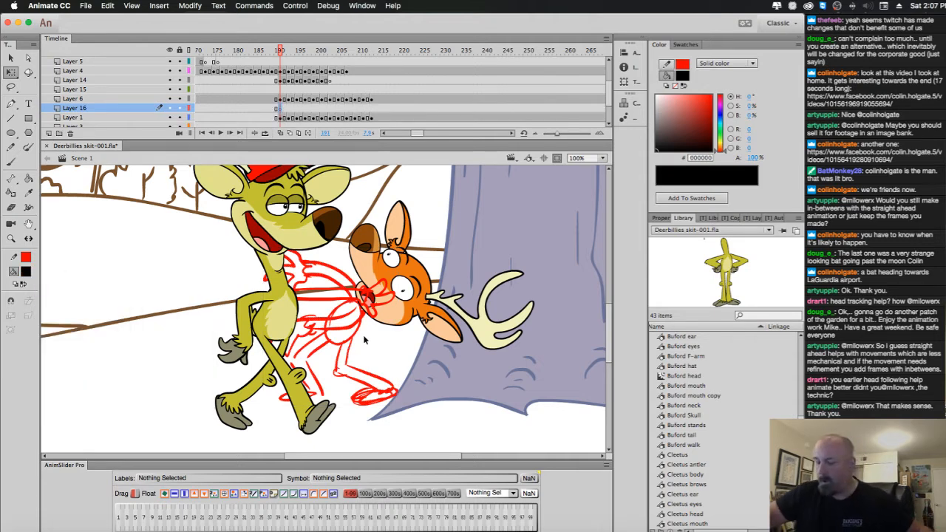
Hide Layers 6, 4, 8 and 14 at 200% zoom to isolate the orange deer's rough body sketch at frame 191.
left_click(375, 318, "super")
left_click_drag(404, 324, 446, 311)
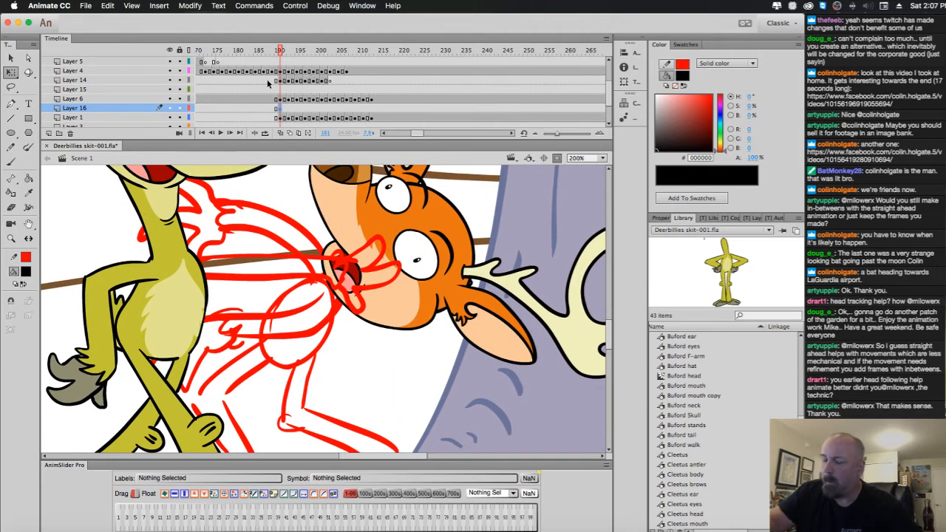
left_click(170, 99)
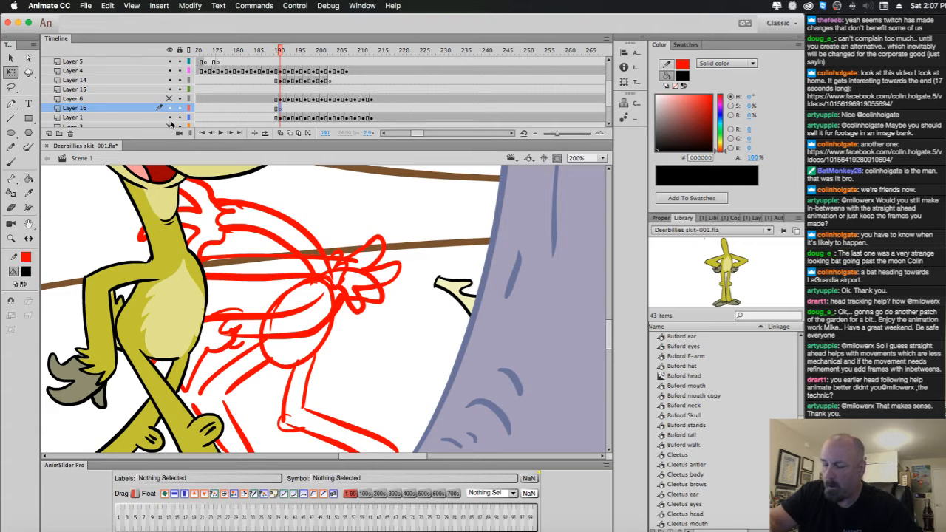
left_click(169, 118)
left_click(170, 119)
scroll(609, 95, "up", 2)
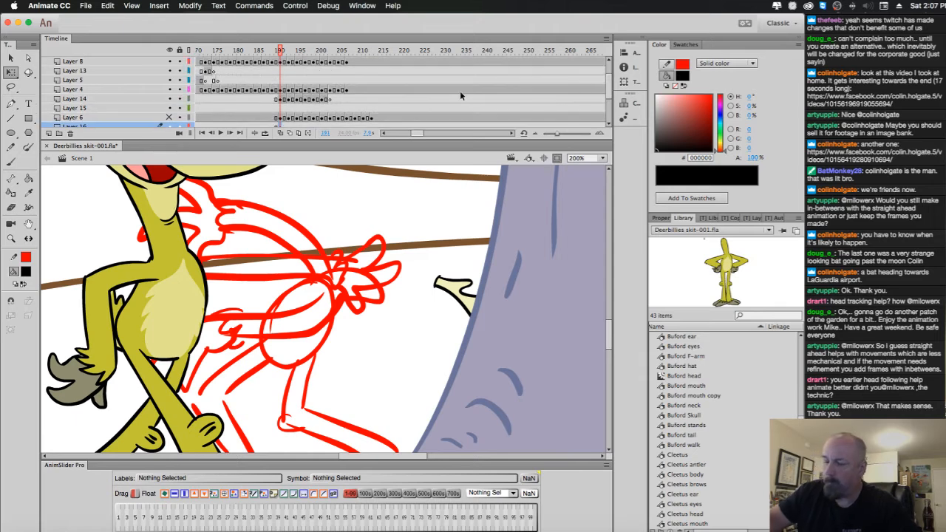
left_click(170, 89)
left_click(170, 62)
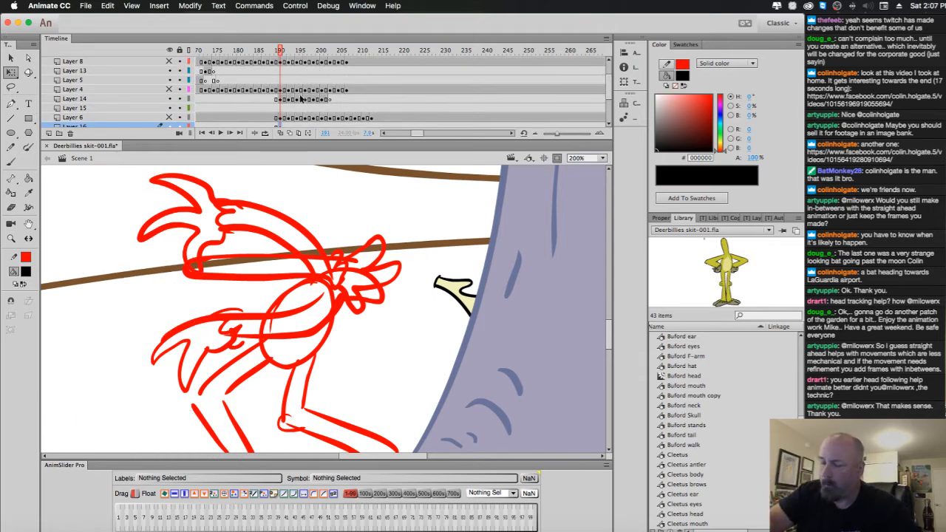
left_click(170, 99)
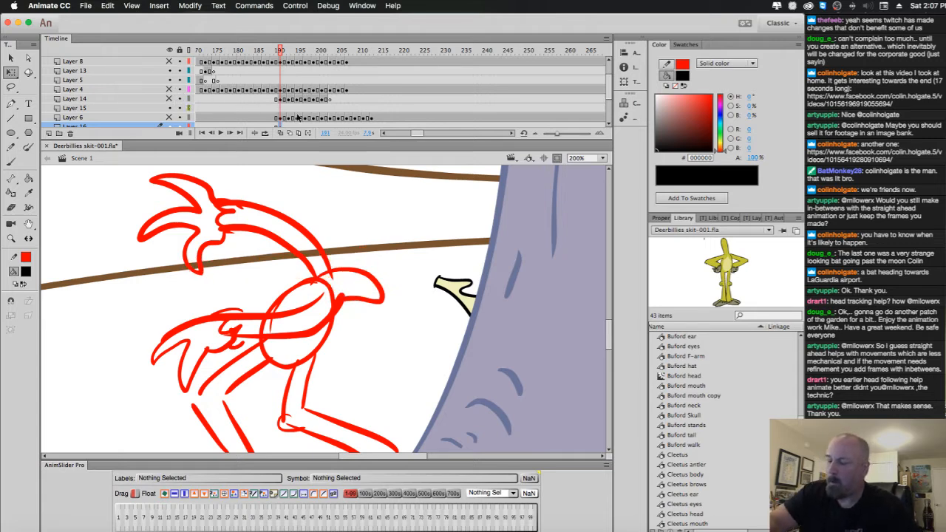
Make Layer 16 active at frame 191 and choose the Brush tool for inking over the red body sketch.
left_click(281, 219)
left_click(280, 71)
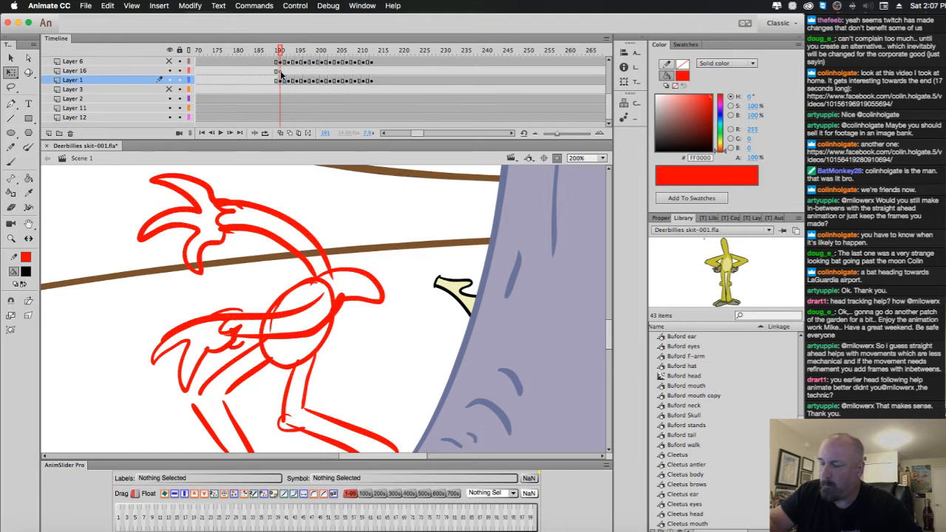
left_click(14, 162)
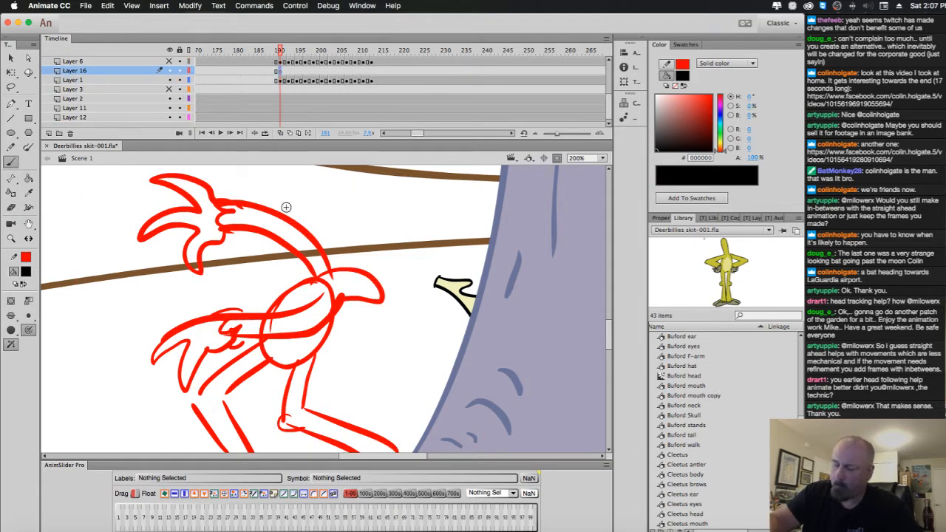
left_click_drag(454, 352, 472, 302)
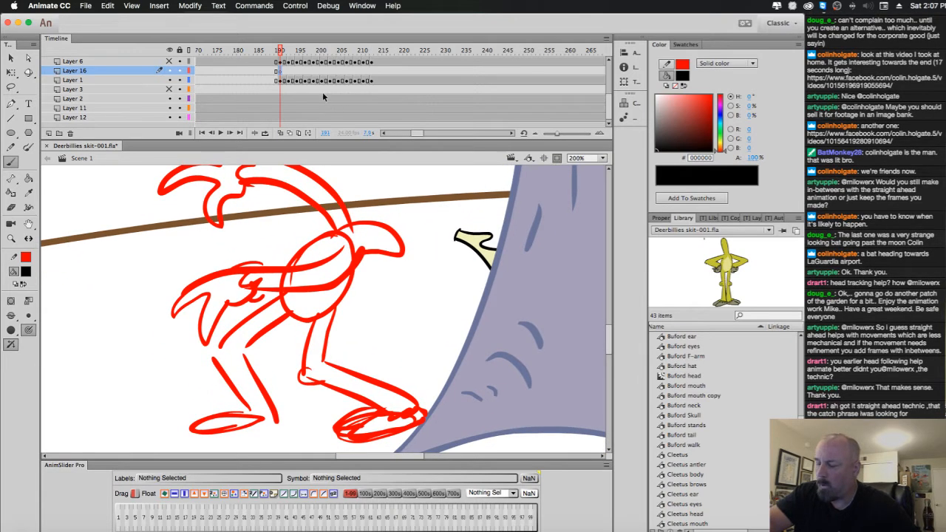
left_click(169, 61)
left_click(170, 61)
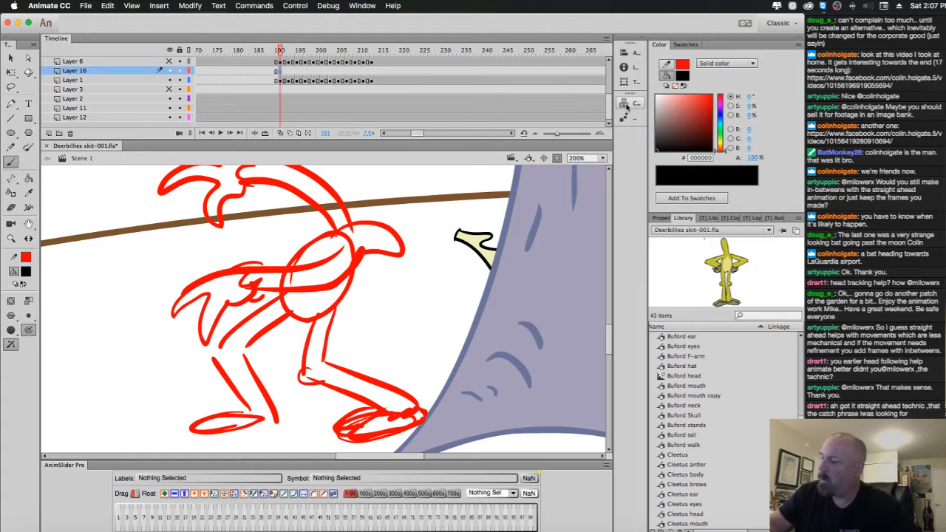
Show Layers 14 and 4 again and enlarge the timeline so more layers are in view.
scroll(608, 105, "up", 3)
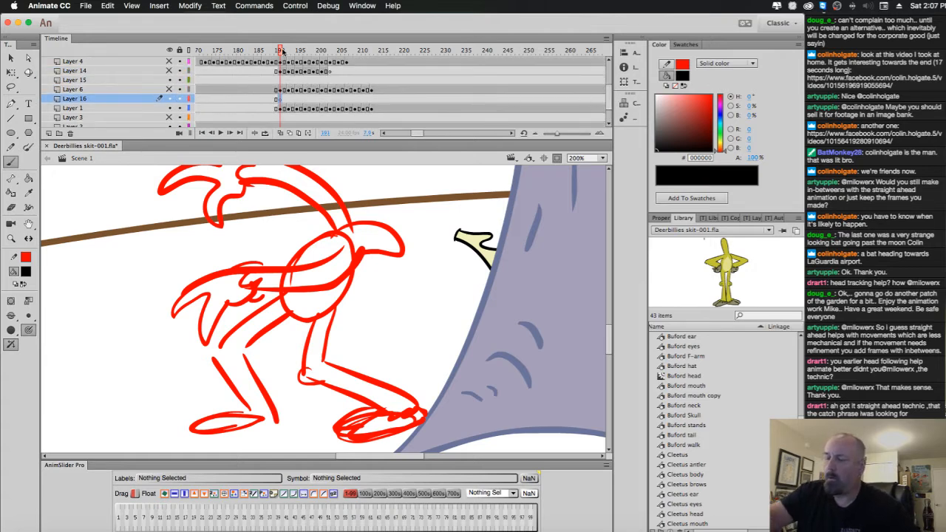
left_click_drag(282, 51, 279, 54)
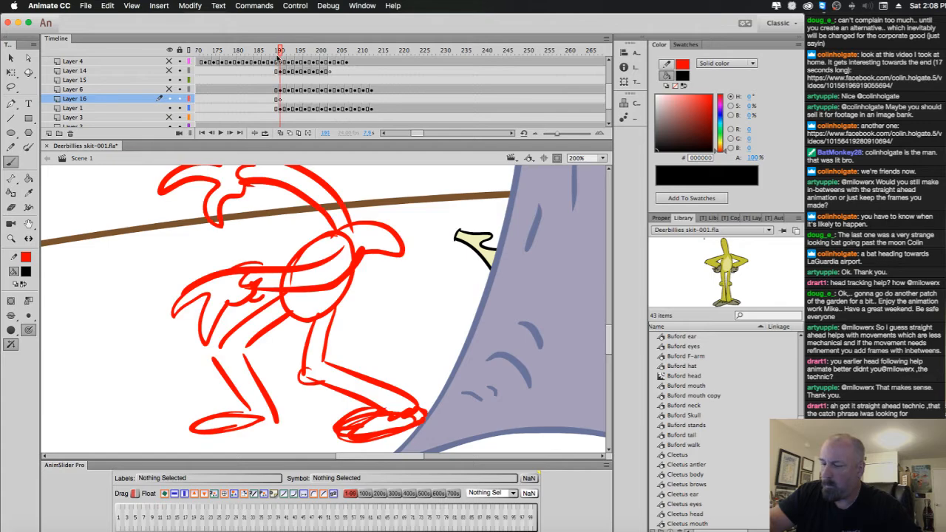
left_click(169, 70)
left_click(170, 61)
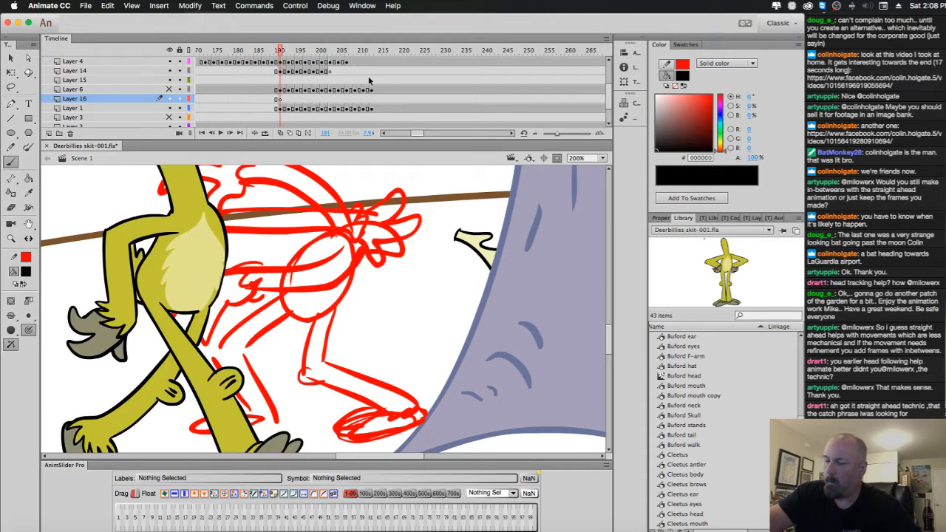
left_click_drag(535, 141, 534, 204)
left_click(169, 70)
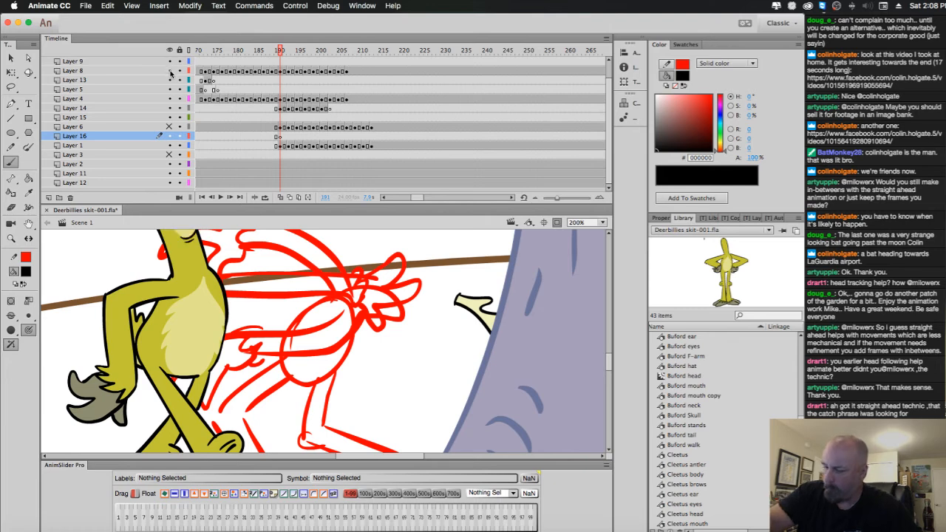
left_click(170, 70)
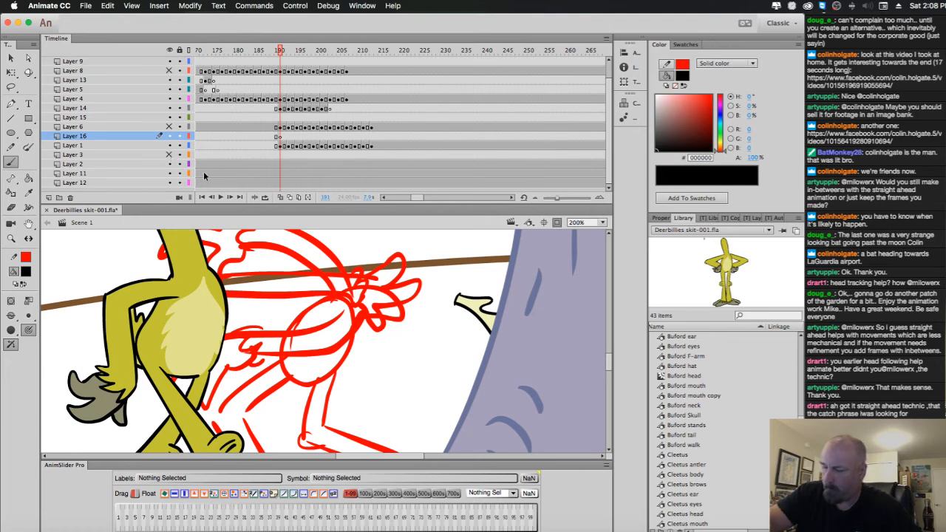
scroll(610, 159, "up", 1)
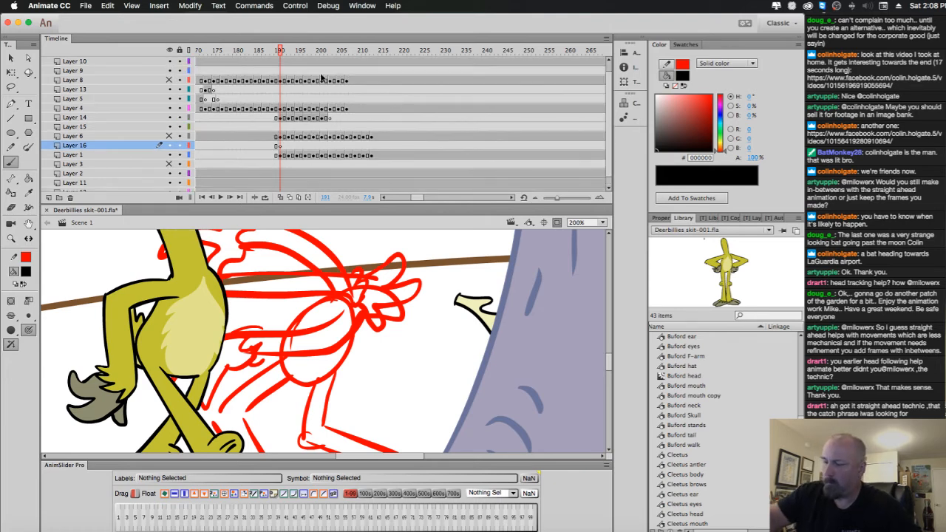
Show Layer 6 again, inspect the finished orange deer's body at frame 177, and return to frame 191.
left_click_drag(281, 52, 220, 63)
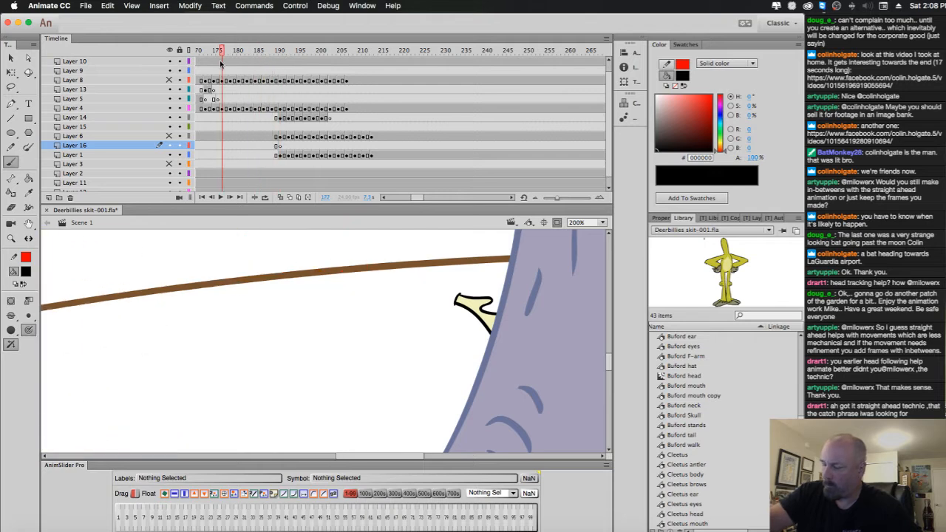
left_click(169, 136)
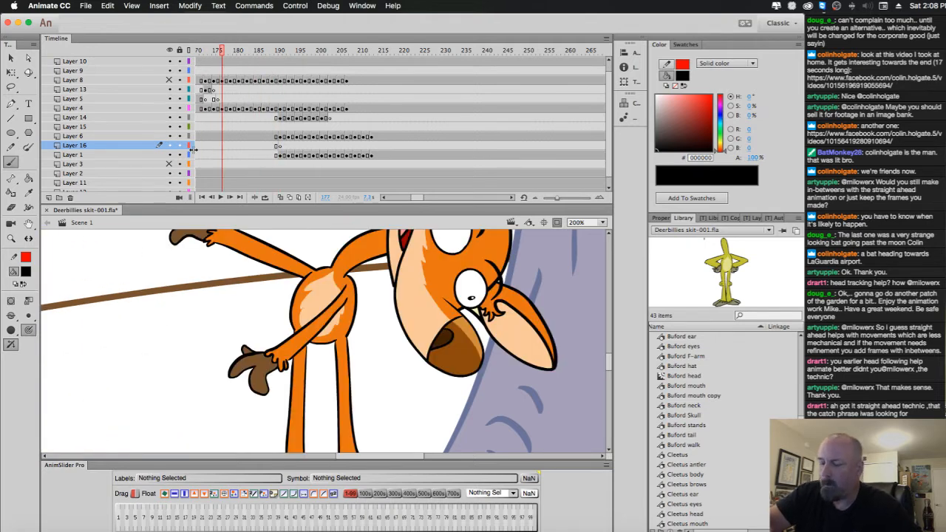
key("v")
left_click(372, 255)
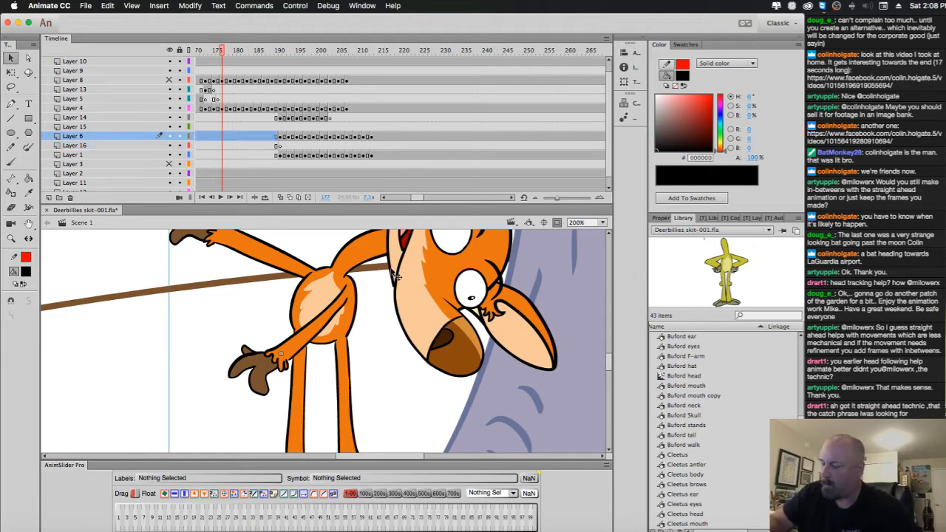
left_click(281, 138)
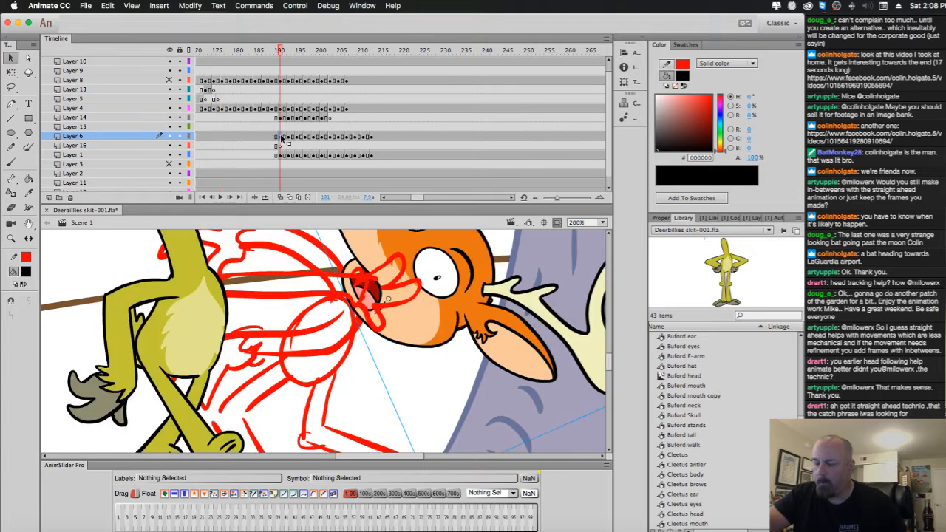
Identify which layers hold the artwork at frame 191 and hide the green deer on Layer 4 and the red arm sketch on Layer 14.
left_click(332, 305)
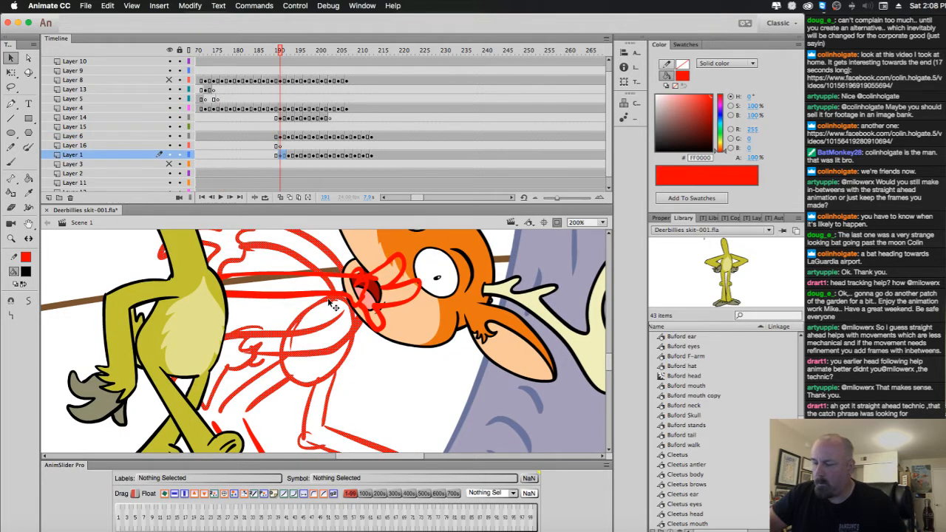
left_click(281, 147)
left_click(206, 264)
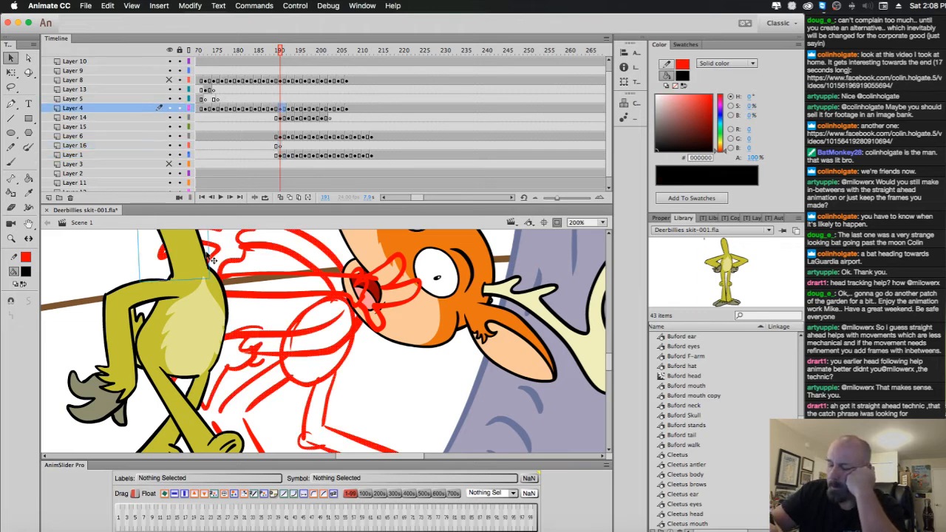
left_click(169, 108)
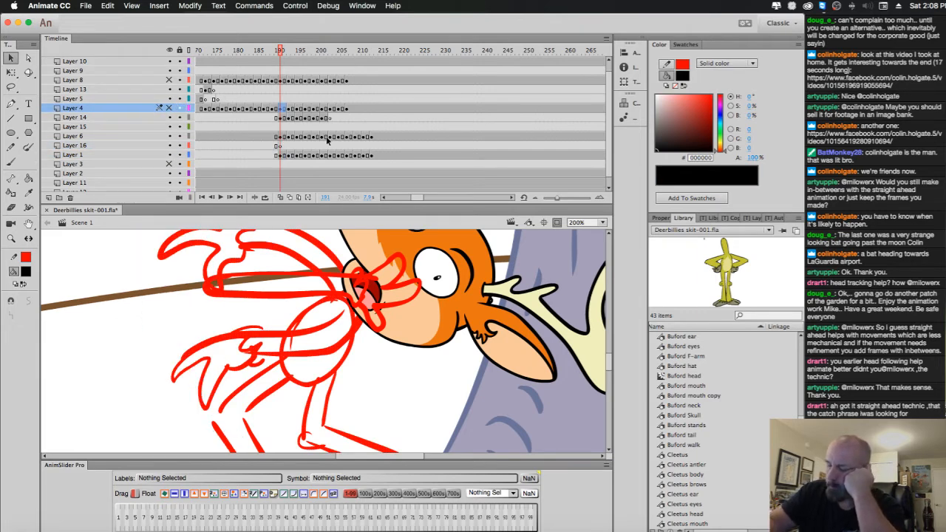
left_click(392, 277)
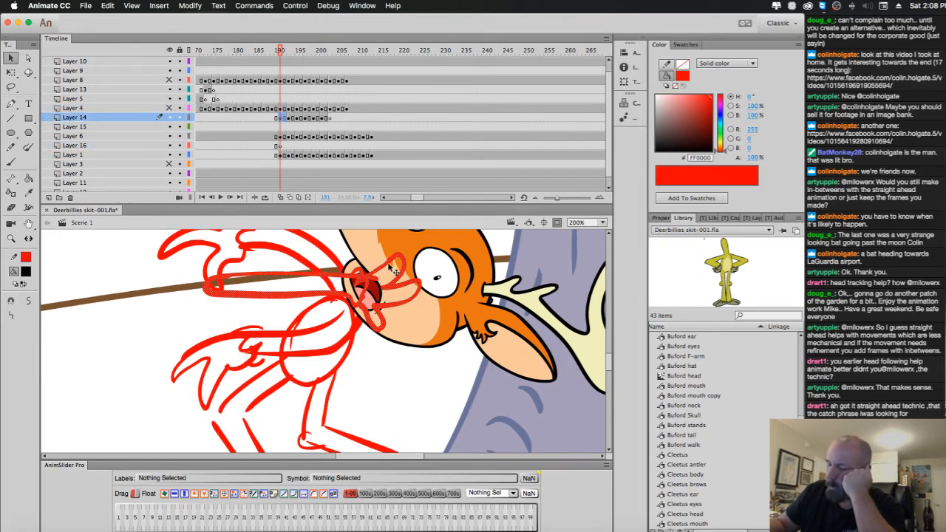
left_click(169, 117)
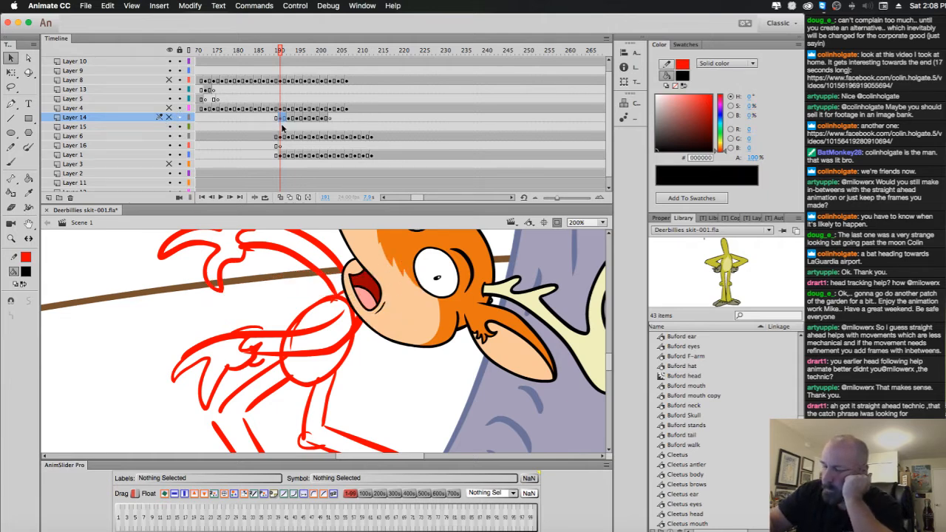
left_click(337, 260)
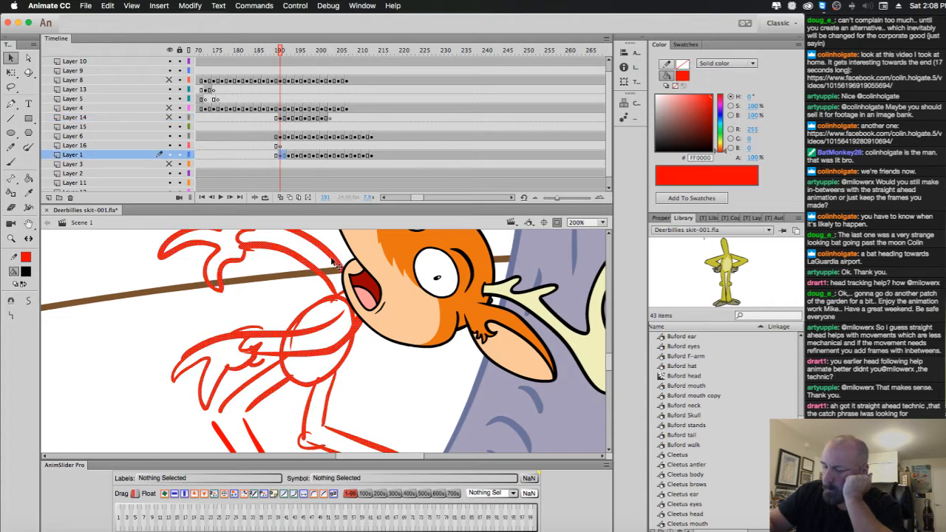
On Layer 16 at frame 191, ink the orange deer's lower arm, hand and torso edges in black with the Brush tool.
left_click(282, 147)
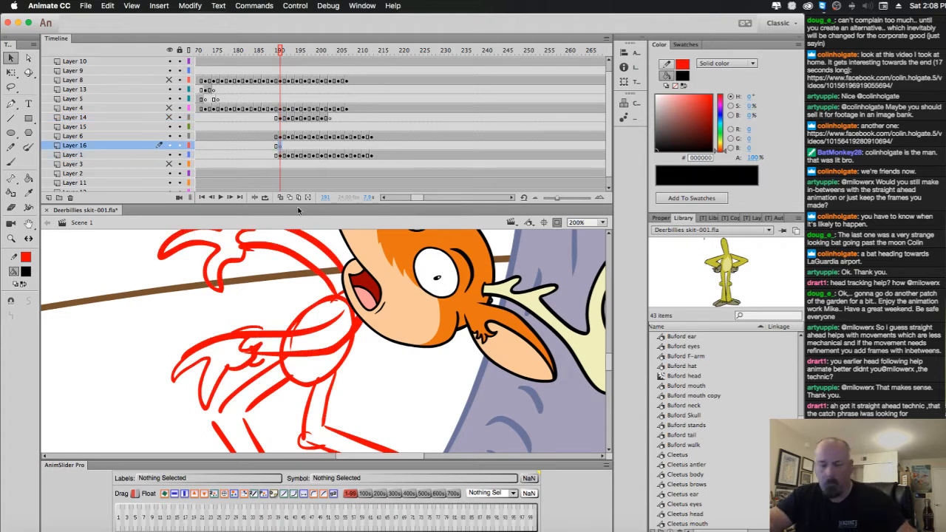
key("comma")
key("period")
left_click_drag(366, 271, 381, 255)
left_click_drag(388, 204, 393, 163)
key("b")
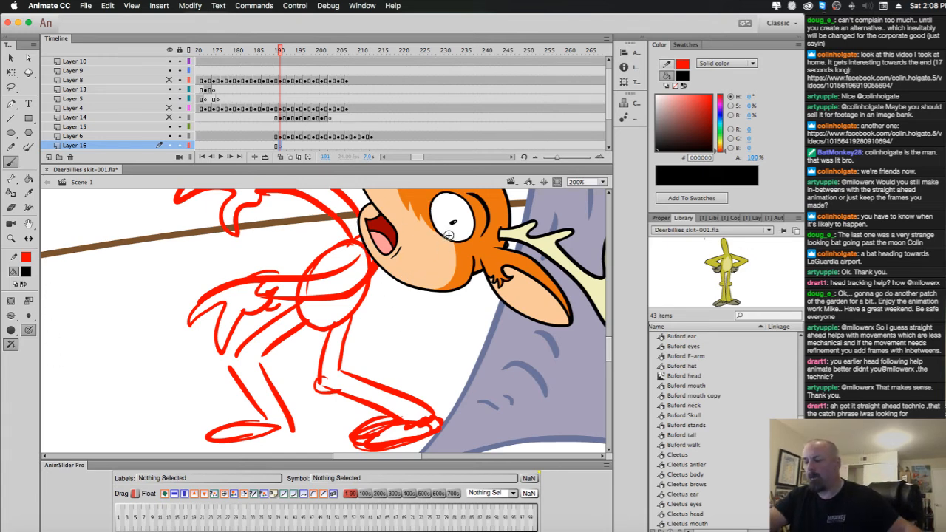
left_click_drag(438, 305, 447, 350)
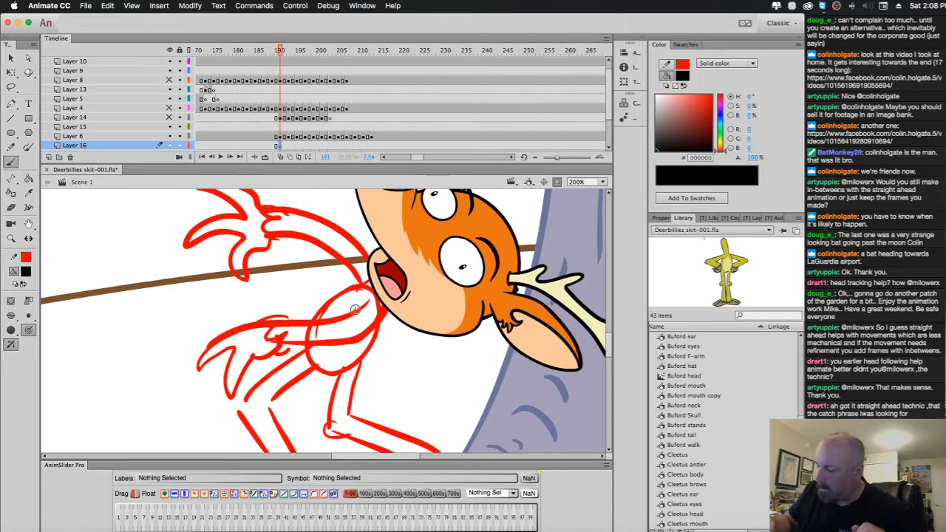
mouse_move(371, 299)
left_mouse_down()
mouse_move(340, 324)
mouse_move(264, 324)
mouse_move(281, 354)
mouse_move(335, 343)
mouse_move(379, 313)
mouse_move(374, 282)
mouse_move(409, 260)
left_mouse_up()
key("ctrl+z")
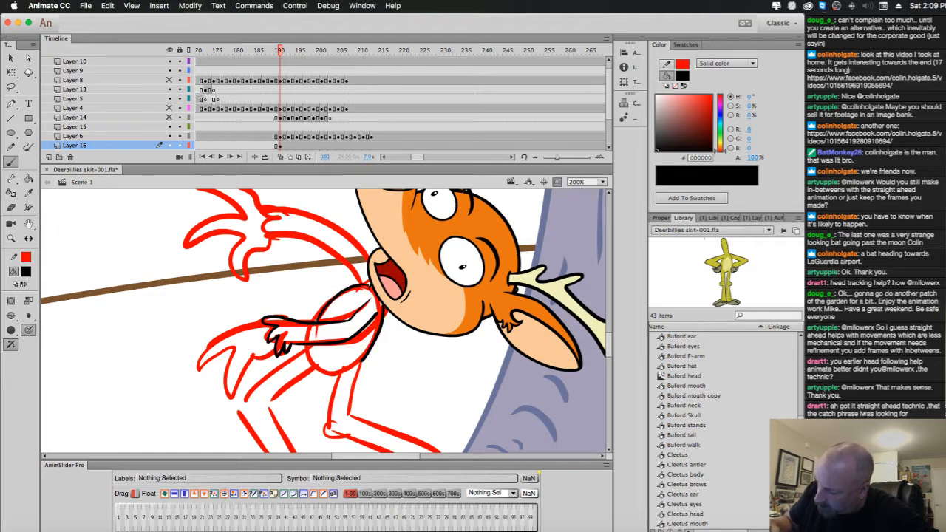
mouse_move(260, 323)
left_mouse_down()
mouse_move(235, 309)
mouse_move(239, 322)
mouse_move(208, 363)
mouse_move(230, 363)
mouse_move(242, 380)
mouse_move(247, 359)
mouse_move(274, 348)
left_mouse_up()
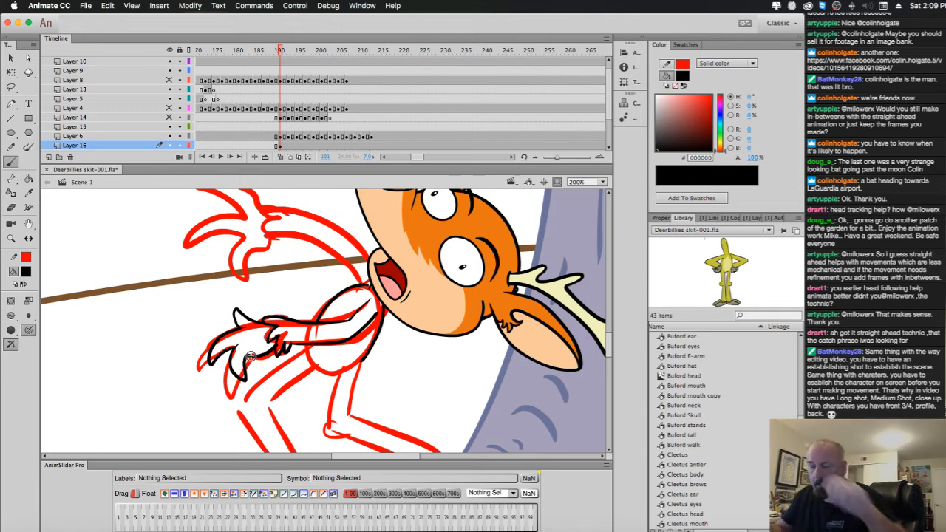
Ink the deer's raised arm and spread hand in black over the red sketch at frame 191.
left_click_drag(459, 316, 502, 364)
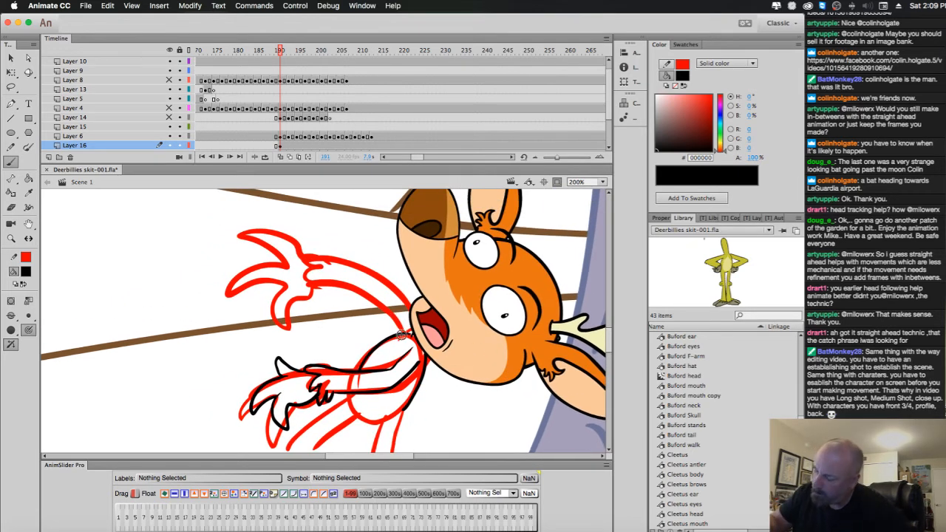
mouse_move(403, 337)
left_mouse_down()
mouse_move(359, 291)
mouse_move(318, 281)
mouse_move(312, 299)
mouse_move(318, 286)
mouse_move(307, 275)
mouse_move(345, 263)
mouse_move(378, 279)
mouse_move(408, 323)
left_mouse_up()
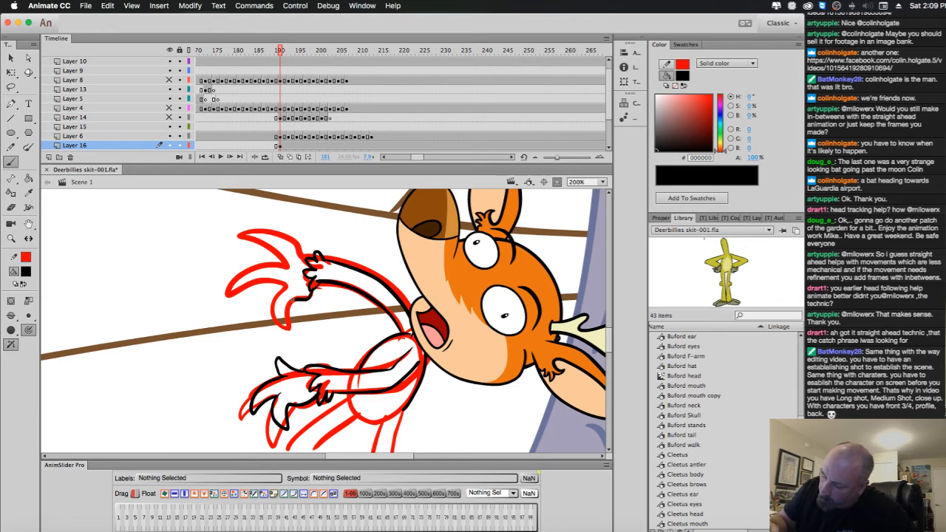
mouse_move(295, 299)
left_mouse_down()
mouse_move(282, 318)
mouse_move(275, 303)
mouse_move(286, 284)
mouse_move(239, 285)
mouse_move(267, 262)
mouse_move(285, 263)
mouse_move(243, 241)
mouse_move(294, 241)
left_mouse_up()
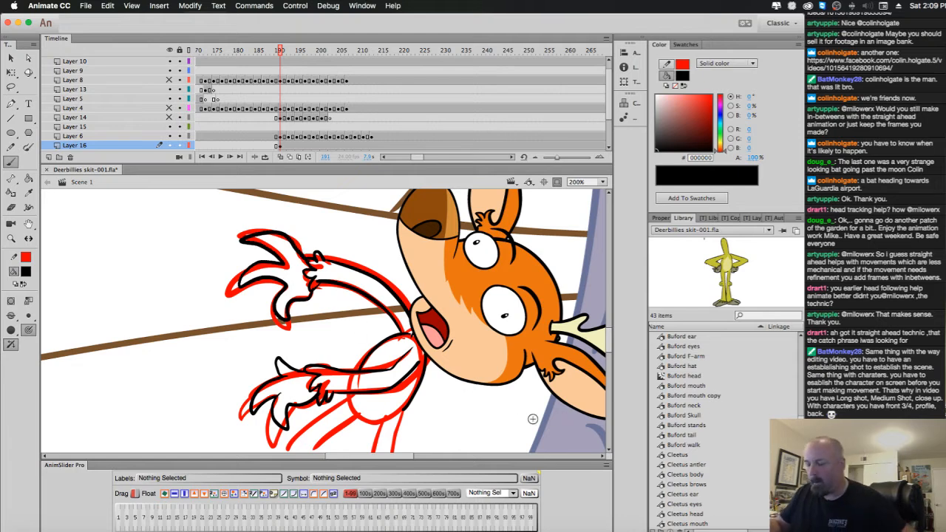
Ink the underside of the torso, both thighs and the knees over the red sketch at frame 191.
mouse_move(531, 420)
left_mouse_down()
mouse_move(532, 299)
mouse_move(527, 322)
left_mouse_up()
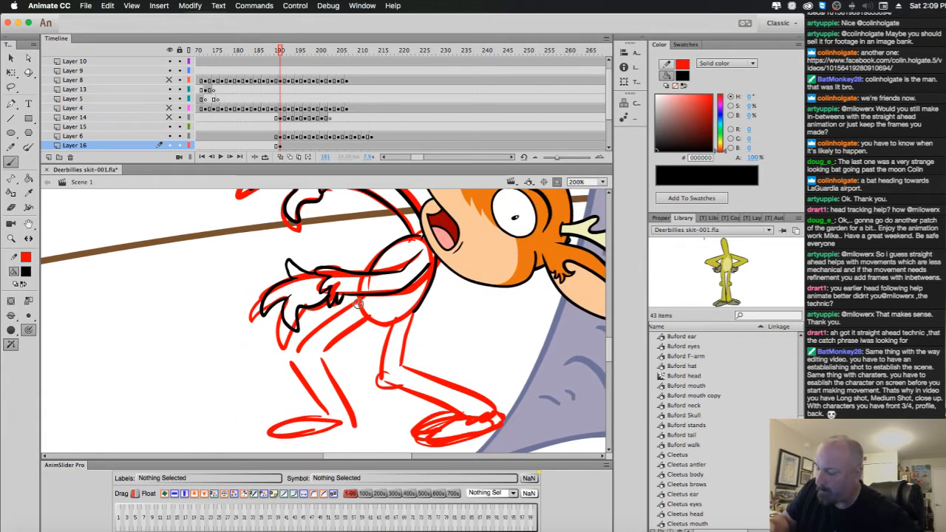
mouse_move(355, 305)
left_mouse_down()
mouse_move(295, 362)
mouse_move(307, 346)
mouse_move(296, 345)
mouse_move(297, 361)
mouse_move(326, 369)
mouse_move(355, 334)
mouse_move(325, 351)
mouse_move(384, 387)
left_mouse_up()
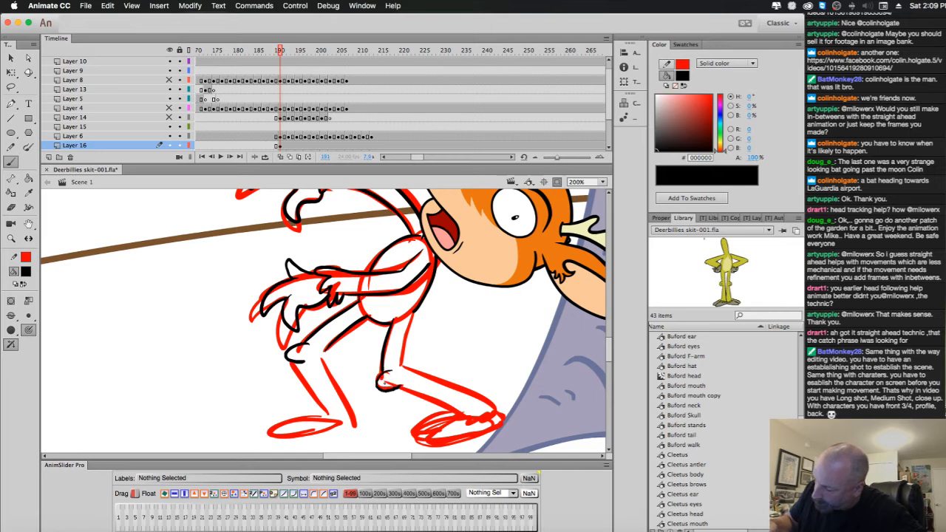
left_click_drag(411, 317, 402, 363)
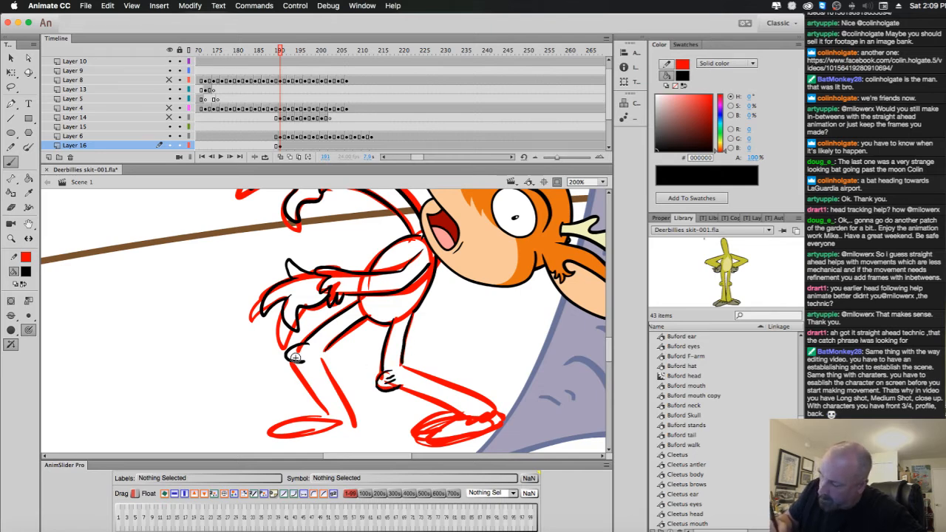
Turn on onion skinning and ink both lower legs, the ankle fur and the hooves at frame 191.
left_click(280, 157)
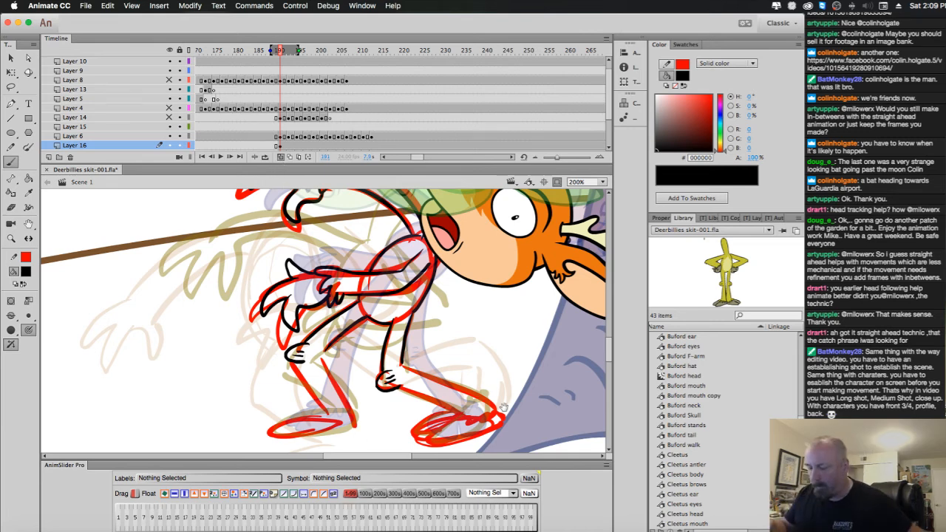
scroll(319, 358, "down", 3)
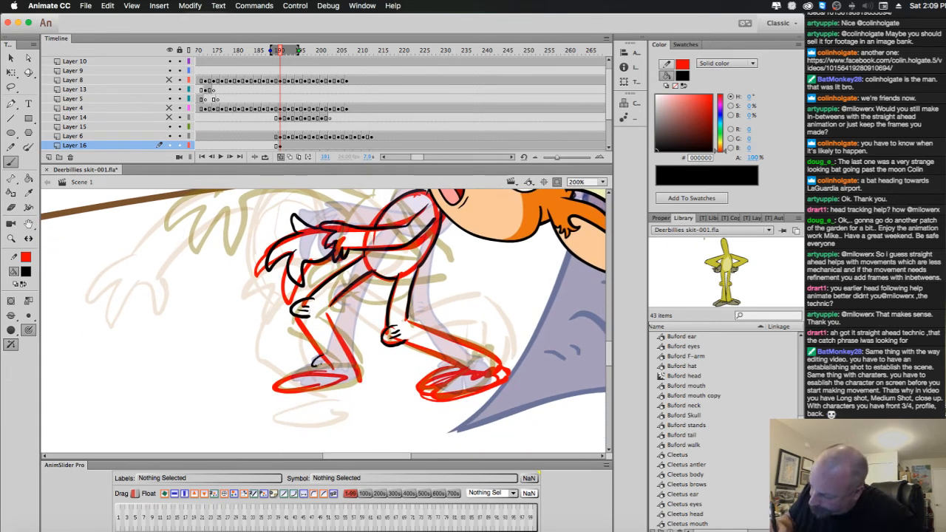
mouse_move(322, 362)
left_mouse_down()
mouse_move(360, 362)
mouse_move(294, 378)
mouse_move(324, 368)
mouse_move(298, 378)
mouse_move(344, 385)
left_mouse_up()
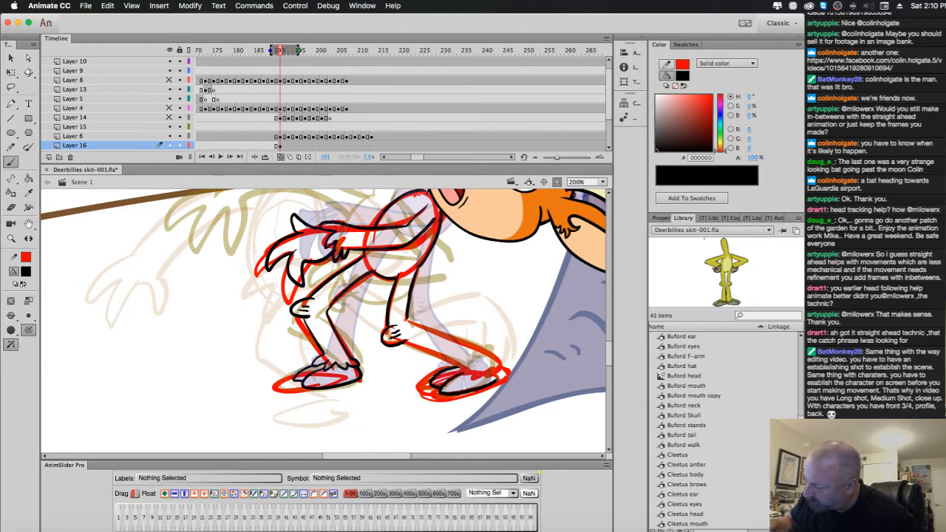
mouse_move(408, 321)
left_mouse_down()
mouse_move(456, 340)
mouse_move(440, 356)
mouse_move(461, 368)
left_mouse_up()
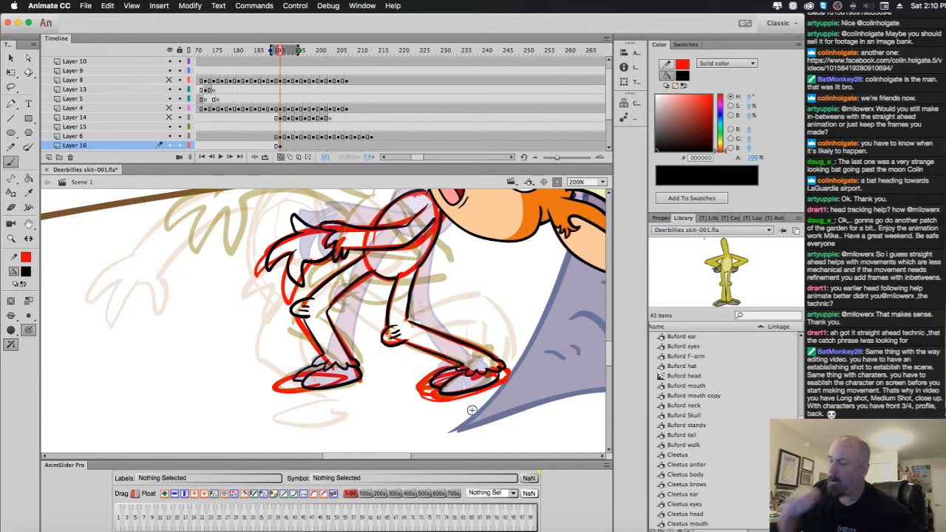
Insert a blank keyframe on Layer 16 at frame 193 for the next body drawing.
scroll(472, 298, "up", 3)
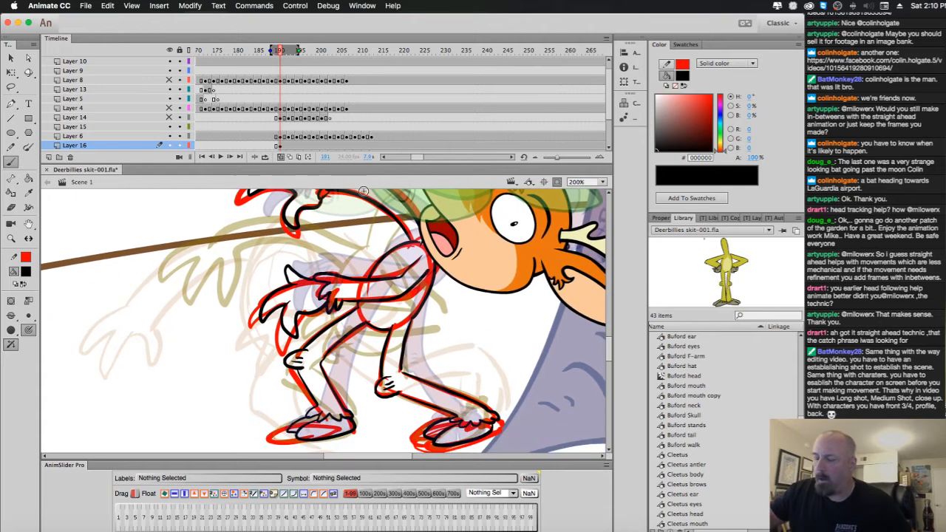
left_click(289, 148)
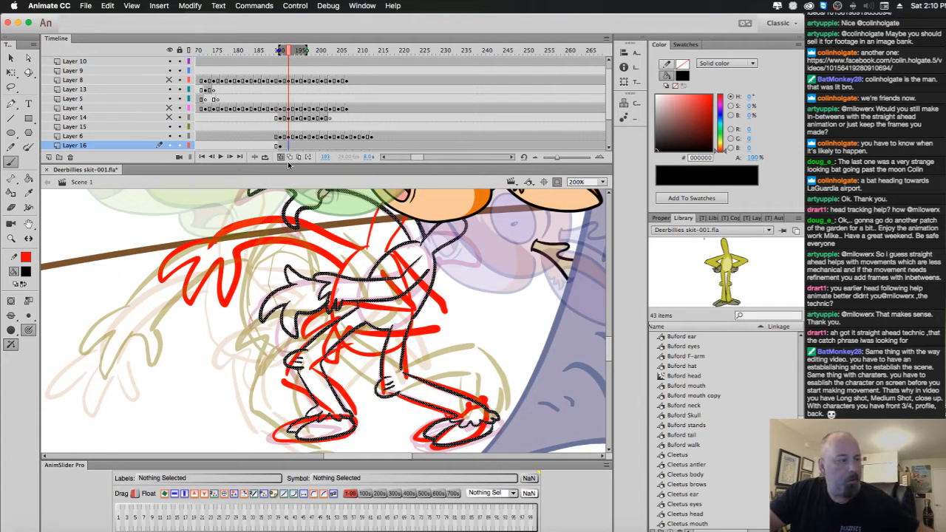
key("F7")
scroll(470, 259, "down", 3)
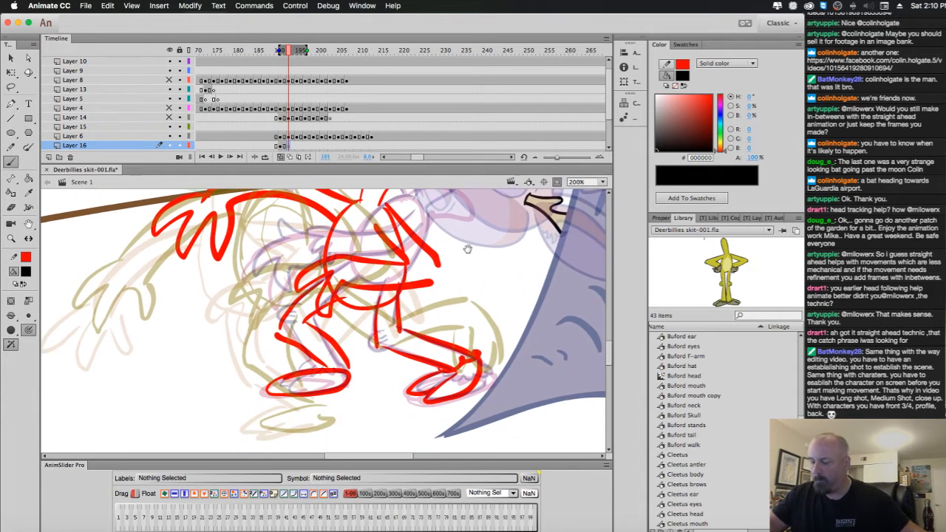
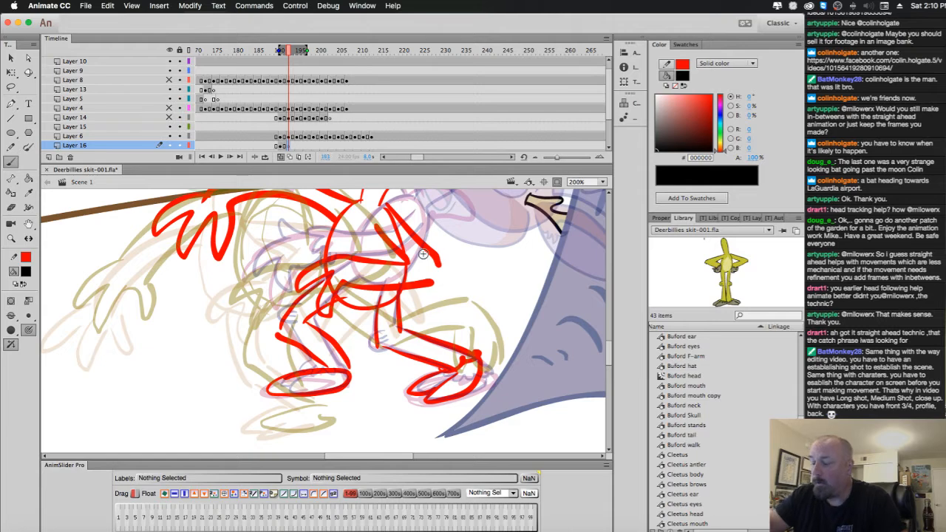
Turn off onion skinning and scrub between frames 190 and 213 to review the body sketch's motion.
left_click(281, 157)
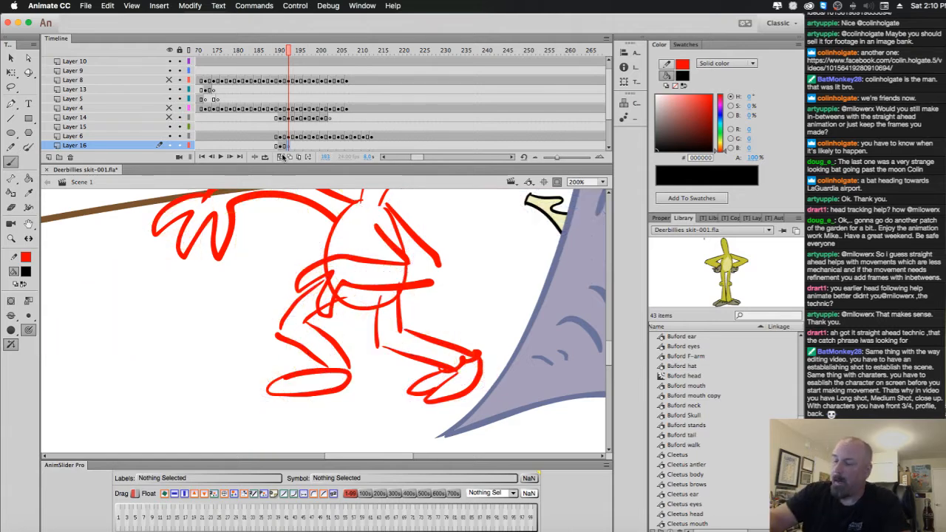
left_click(276, 50)
mouse_move(276, 50)
left_mouse_down()
mouse_move(381, 75)
mouse_move(300, 73)
mouse_move(282, 74)
mouse_move(334, 76)
mouse_move(281, 83)
mouse_move(372, 71)
left_mouse_up()
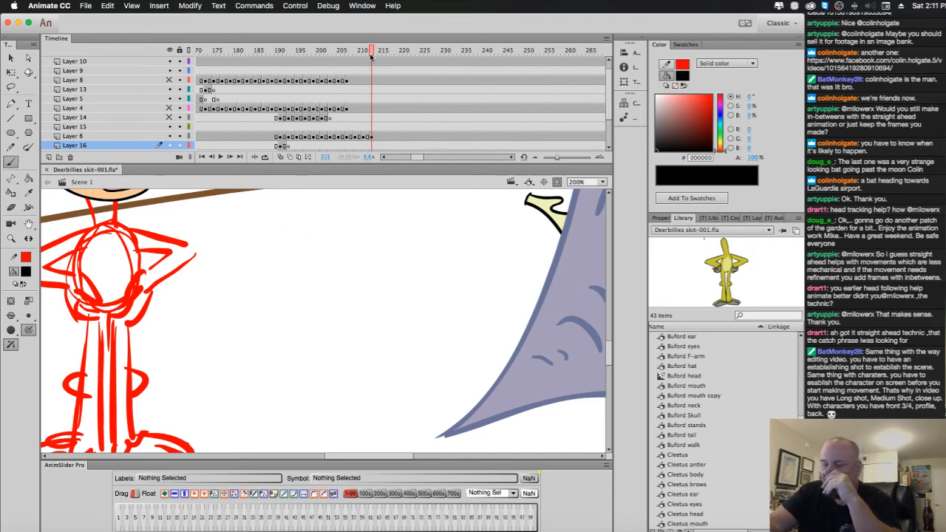
left_click_drag(370, 52, 281, 71)
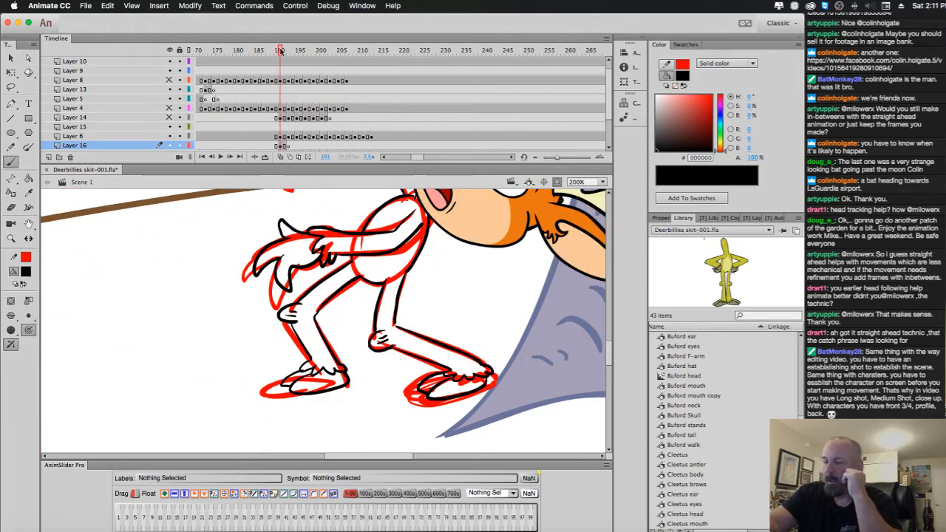
left_click(277, 50)
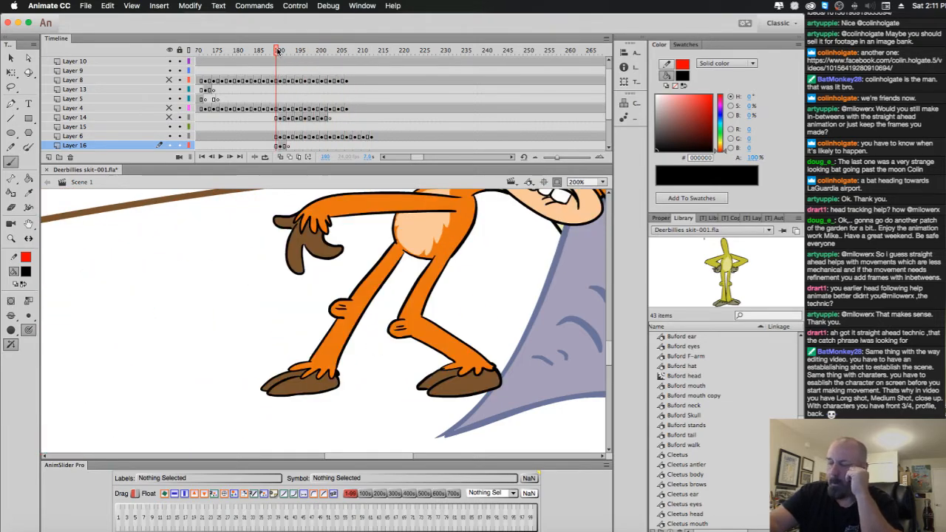
left_click_drag(277, 51, 372, 65)
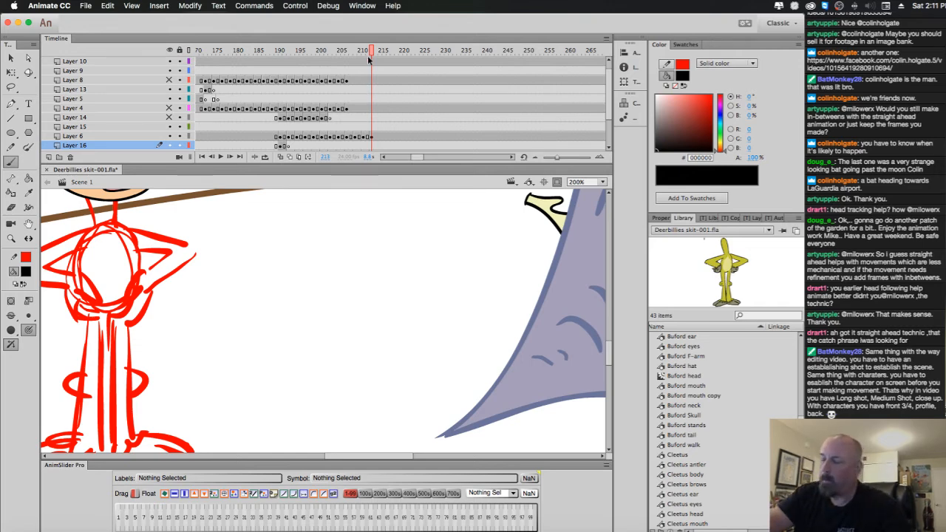
Turn onion skinning back on at frame 193 and ink the bent arm and its hand across the deer's torso.
left_click(289, 147)
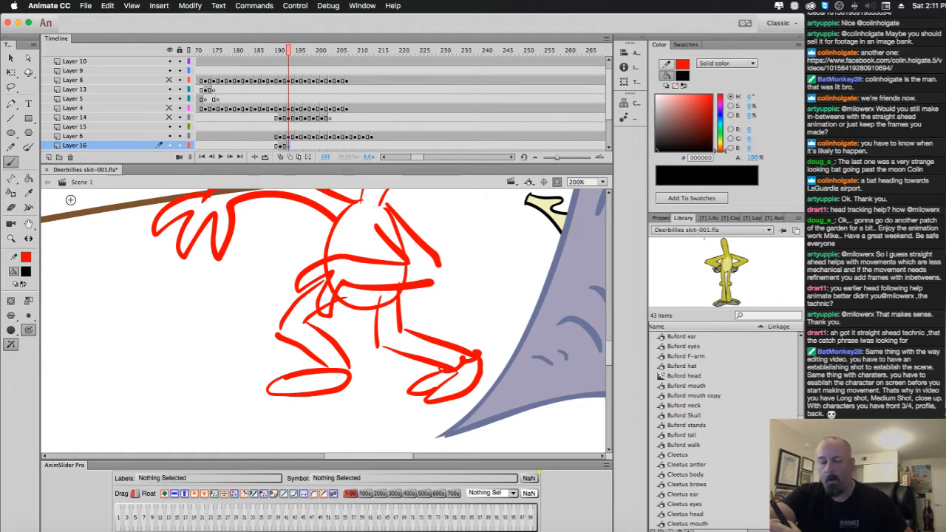
left_click(281, 157)
mouse_move(462, 291)
left_mouse_down()
mouse_move(484, 310)
mouse_move(464, 352)
left_mouse_up()
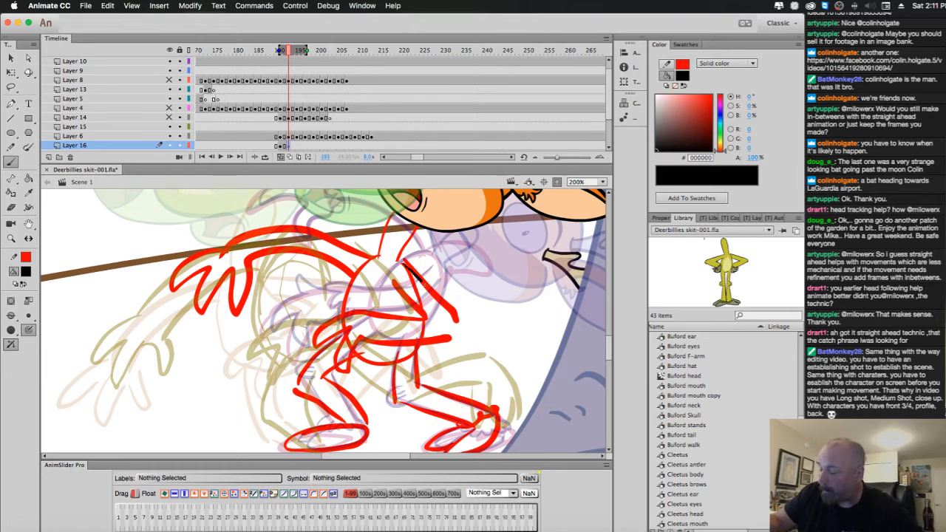
mouse_move(393, 280)
left_mouse_down()
mouse_move(427, 314)
mouse_move(368, 312)
mouse_move(365, 344)
mouse_move(355, 315)
mouse_move(322, 335)
mouse_move(340, 371)
mouse_move(359, 345)
mouse_move(344, 333)
left_mouse_up()
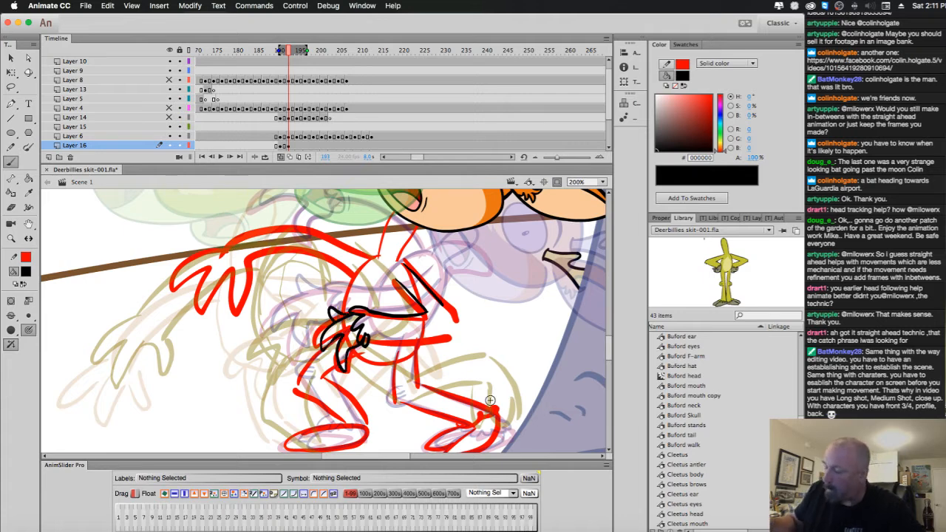
left_click_drag(374, 341, 442, 332)
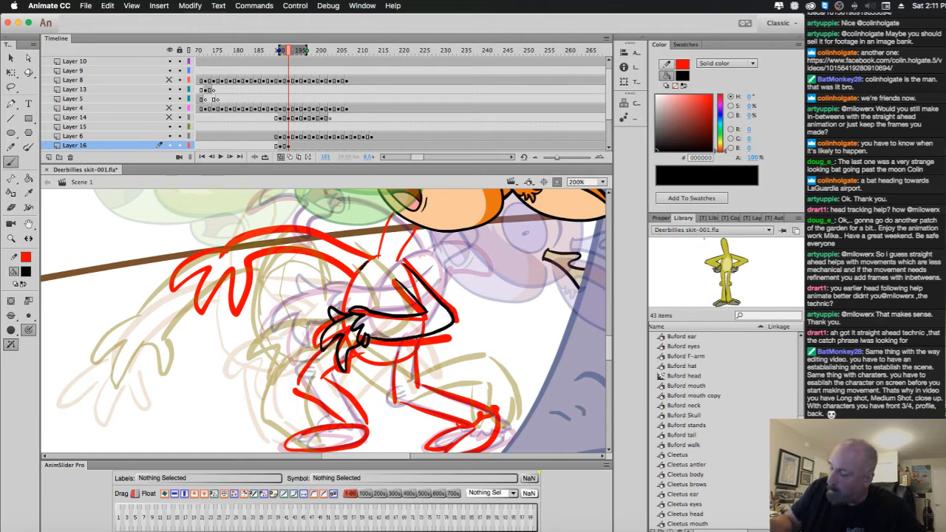
Ink the deer's outstretched arm and hand, neck and chest edge over the red sketch at frame 193.
mouse_move(366, 255)
left_mouse_down()
mouse_move(303, 231)
mouse_move(210, 245)
mouse_move(254, 274)
left_mouse_up()
mouse_move(220, 240)
left_mouse_down()
mouse_move(184, 260)
mouse_move(187, 281)
mouse_move(219, 276)
mouse_move(211, 255)
mouse_move(193, 273)
mouse_move(214, 264)
mouse_move(197, 315)
left_mouse_up()
key("super+z")
mouse_move(222, 270)
left_mouse_down()
mouse_move(229, 303)
mouse_move(252, 284)
mouse_move(250, 267)
left_mouse_up()
mouse_move(358, 278)
left_mouse_down()
mouse_move(295, 245)
mouse_move(250, 251)
left_mouse_up()
mouse_move(378, 256)
left_mouse_down()
mouse_move(402, 203)
mouse_move(421, 205)
mouse_move(400, 261)
left_mouse_up()
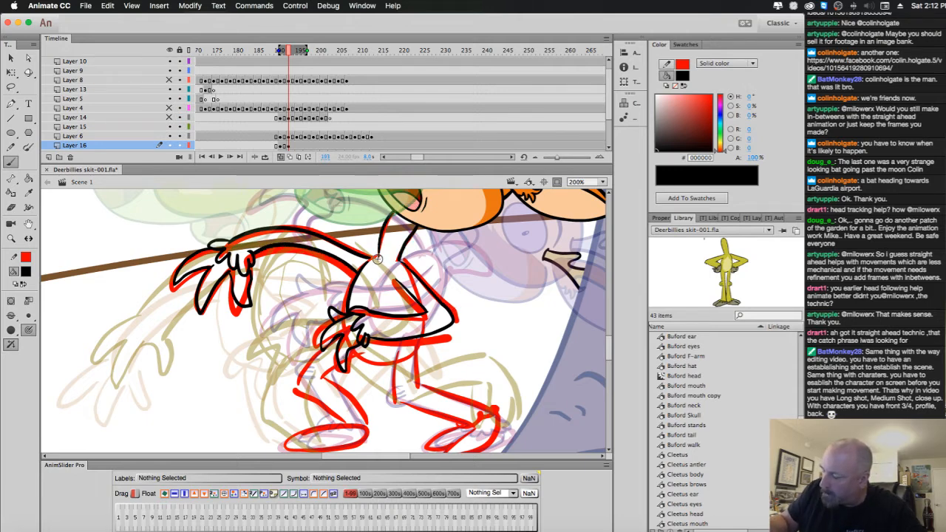
Flip through frames 190 to 194 with onion skinning on to compare the deer's leg and foot poses.
scroll(523, 377, "down", 3)
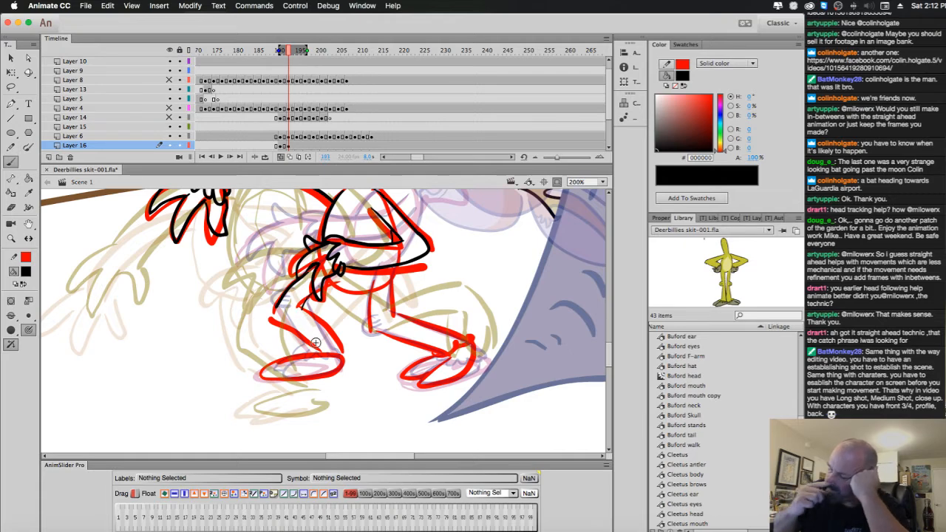
key("period")
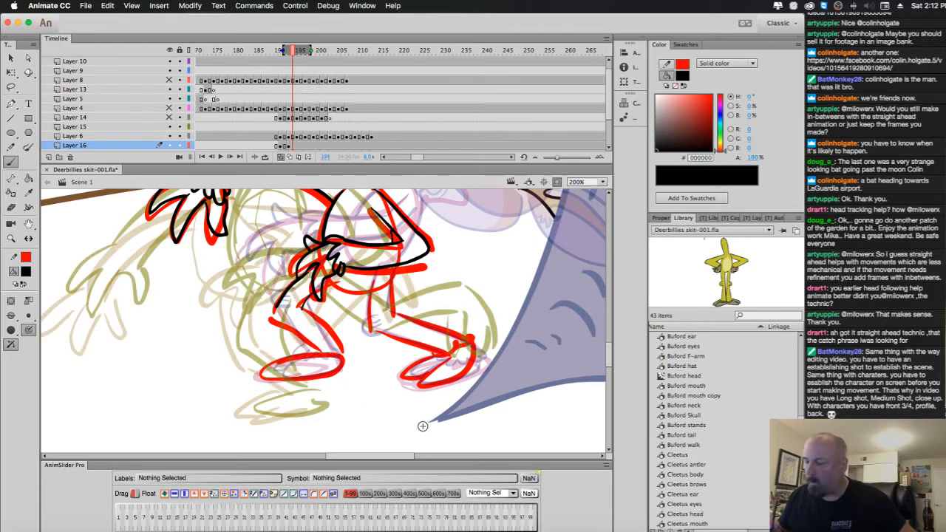
key("comma")
key("comma")
key("comma")
key("comma")
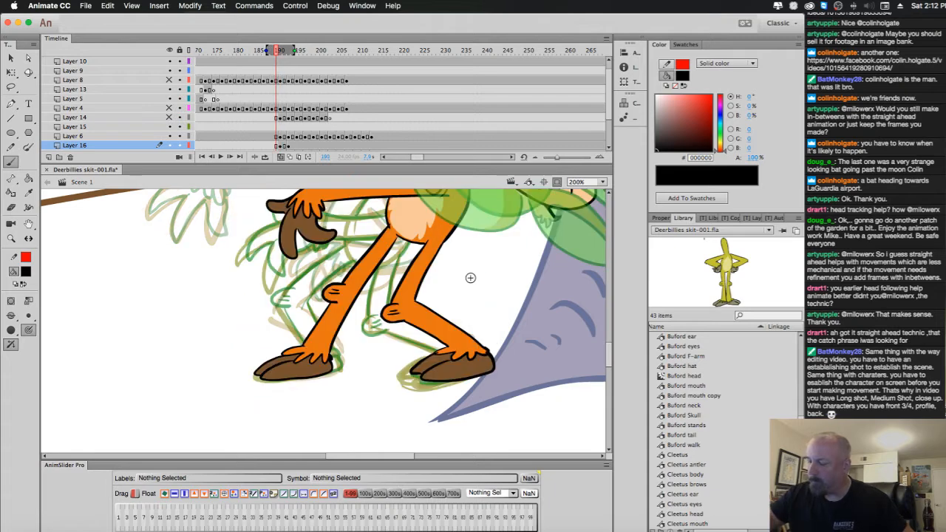
left_click_drag(455, 247, 443, 285)
key("super+z")
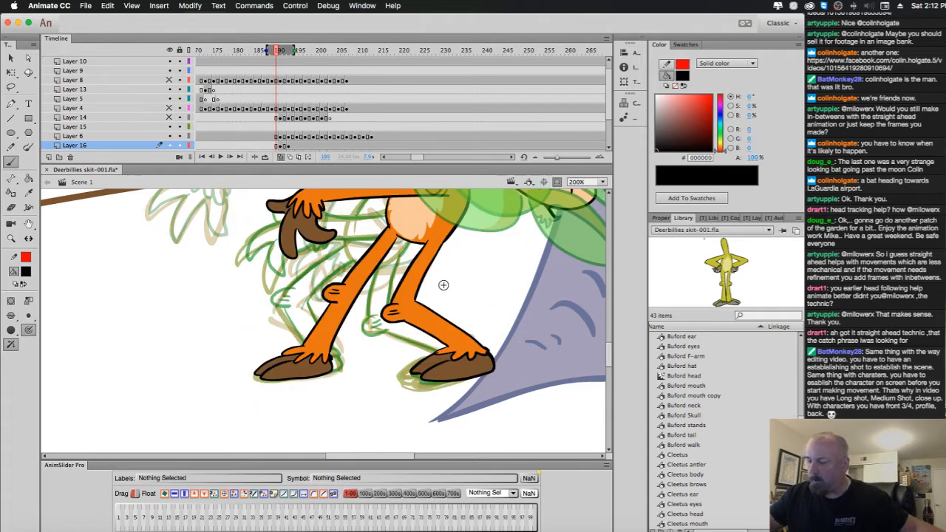
key("period")
key("period")
key("period")
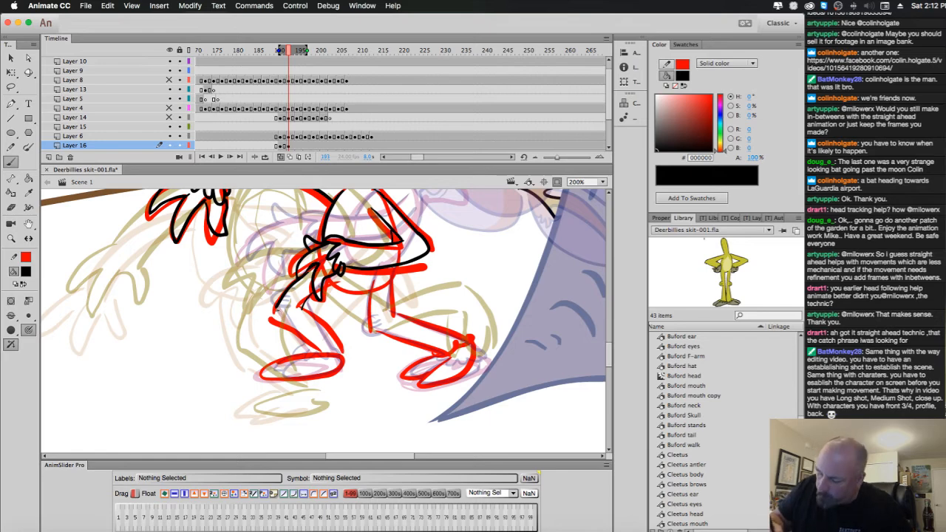
key("comma")
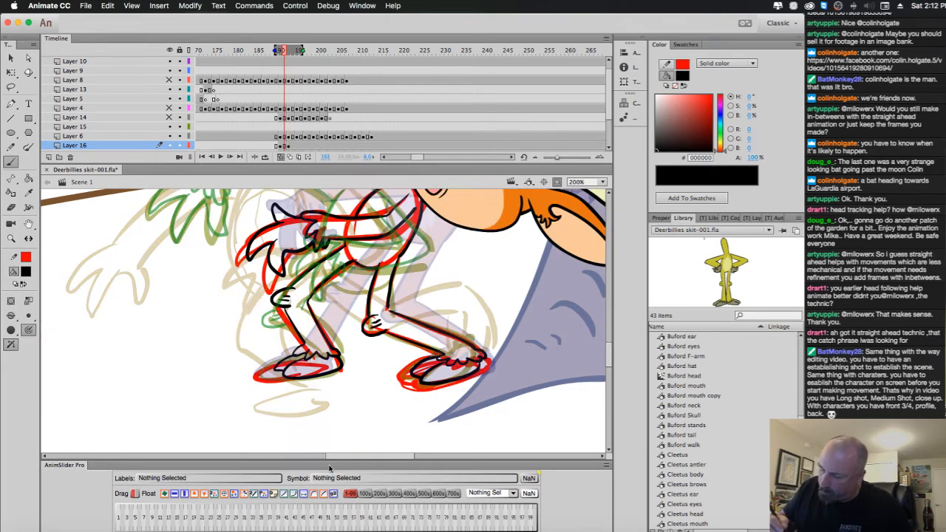
Ink both of the deer's legs, with knees, ankle fur and feet, over the red sketch at frame 193.
key("period")
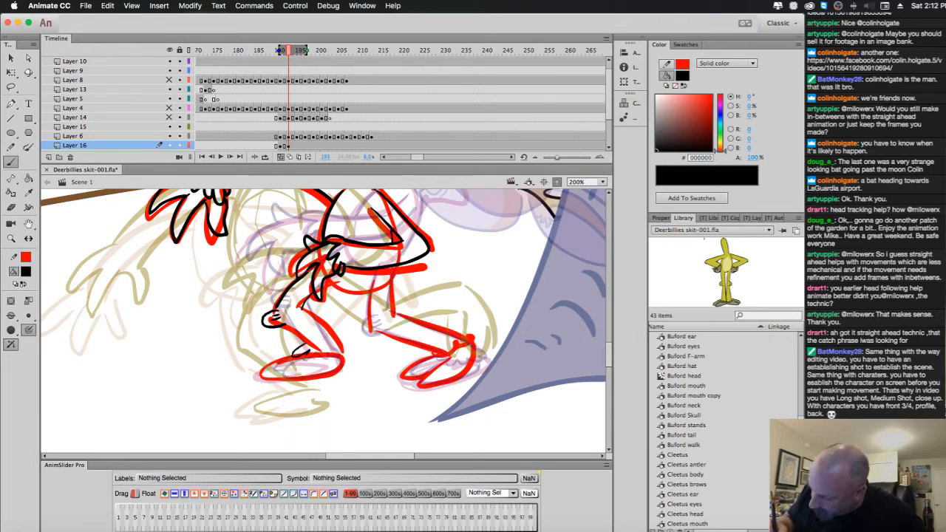
left_click_drag(316, 351, 324, 361)
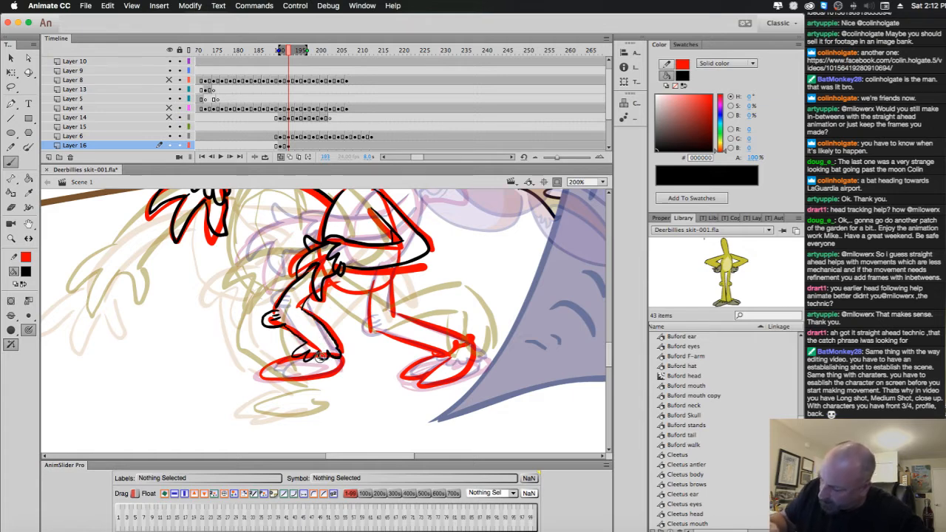
left_click_drag(276, 371, 294, 360)
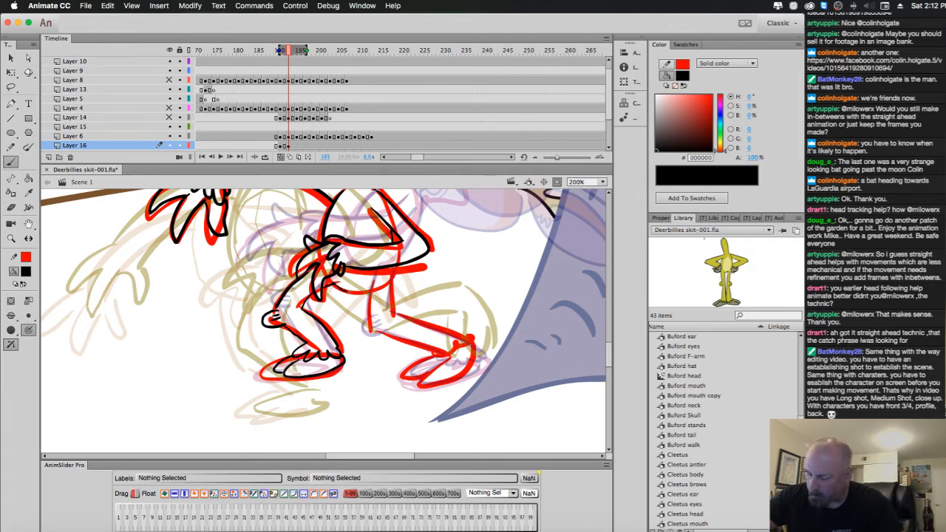
mouse_move(371, 294)
left_mouse_down()
mouse_move(381, 334)
mouse_move(400, 336)
left_mouse_up()
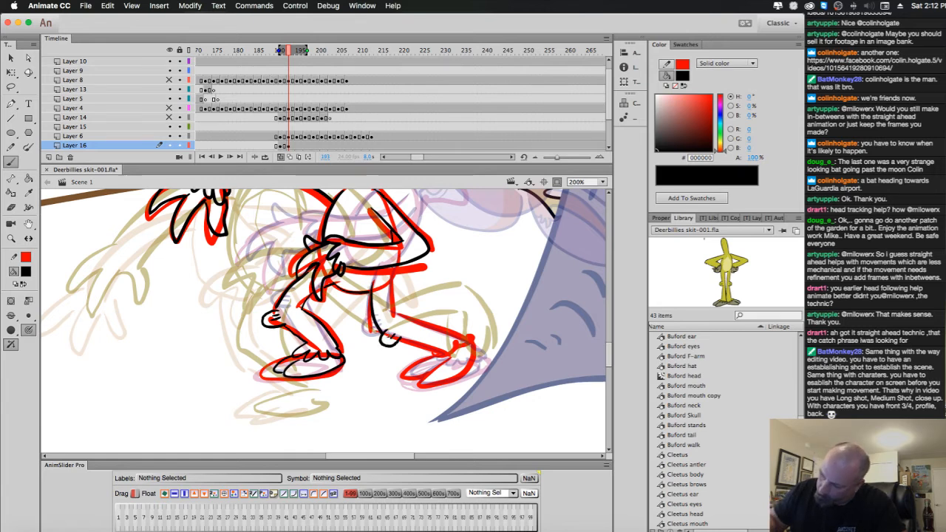
mouse_move(393, 278)
left_mouse_down()
mouse_move(405, 320)
mouse_move(467, 337)
left_mouse_up()
left_click_drag(400, 338, 431, 347)
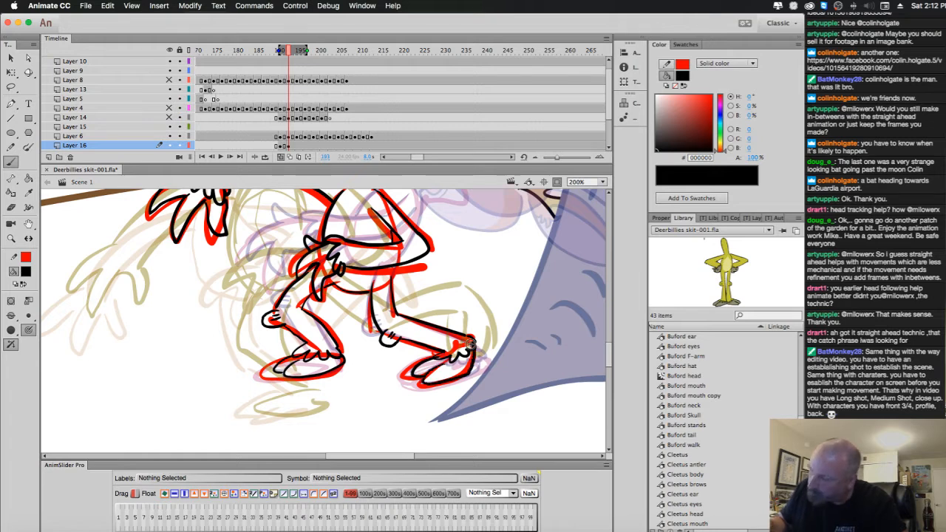
Add a blank keyframe on Layer 16 at frame 195 and ink the deer's neck, outstretched arm and hand.
left_click_drag(492, 281, 504, 370)
key("period")
key("period")
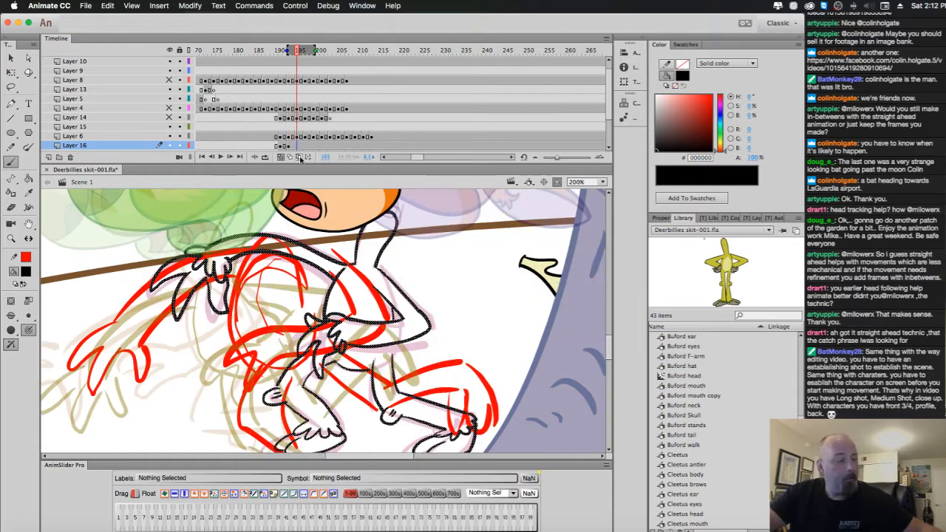
key("F7")
mouse_move(471, 308)
left_mouse_down()
mouse_move(495, 305)
mouse_move(519, 282)
mouse_move(522, 260)
mouse_move(561, 298)
mouse_move(452, 338)
left_mouse_up()
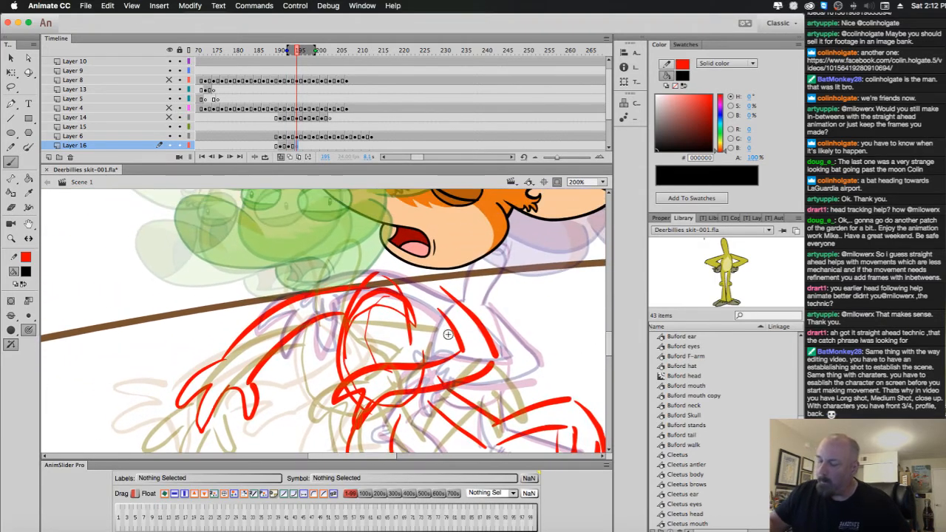
left_click_drag(372, 283, 392, 232)
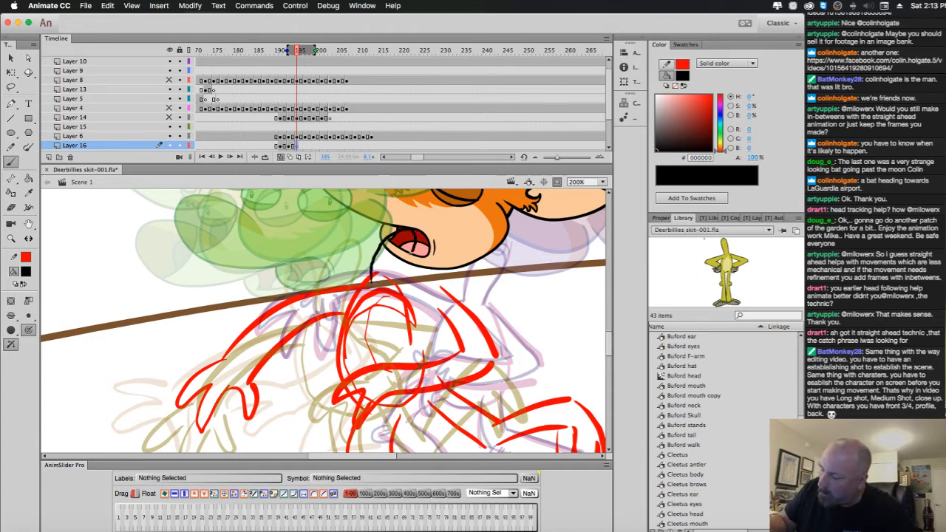
left_click_drag(392, 287, 394, 290)
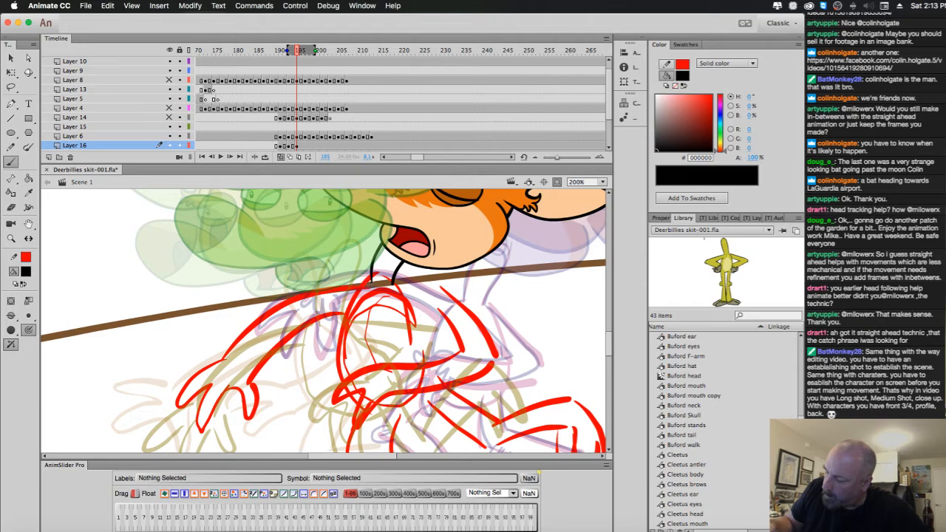
mouse_move(342, 287)
left_mouse_down()
mouse_move(258, 314)
mouse_move(224, 364)
mouse_move(229, 352)
mouse_move(211, 362)
mouse_move(227, 359)
mouse_move(226, 370)
mouse_move(242, 377)
mouse_move(187, 393)
mouse_move(188, 403)
mouse_move(216, 388)
mouse_move(205, 402)
mouse_move(212, 423)
mouse_move(237, 386)
left_mouse_up()
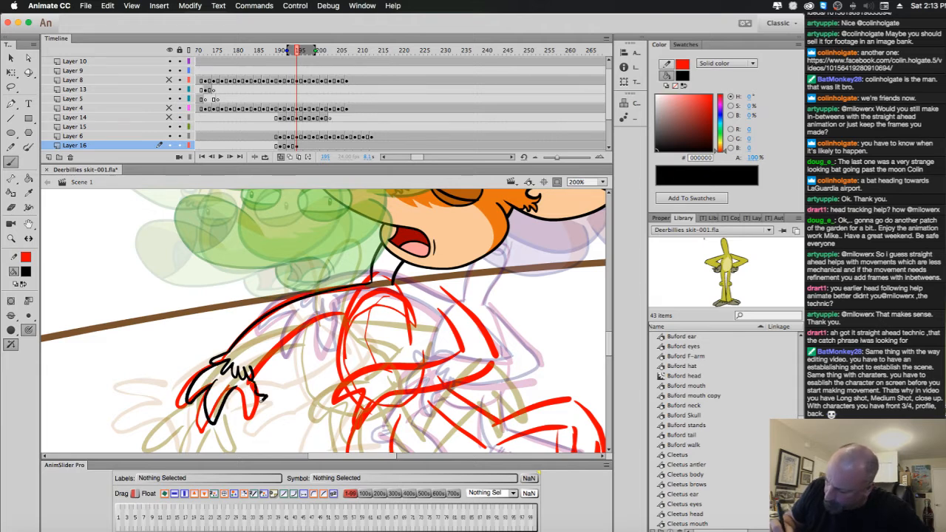
left_click_drag(252, 369, 346, 314)
Ink the deer's bent arm and its hand across the torso over the red sketch at frame 195.
left_click_drag(538, 384, 475, 381)
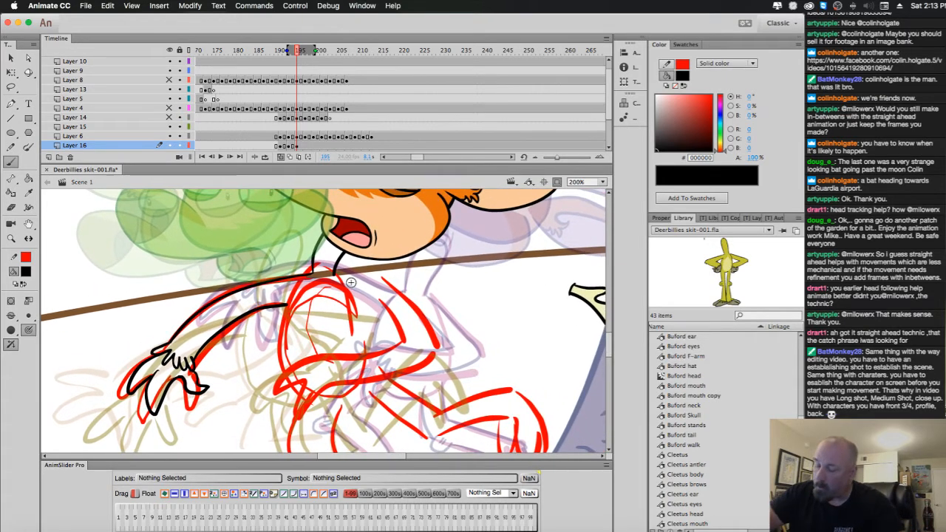
left_click_drag(359, 285, 414, 334)
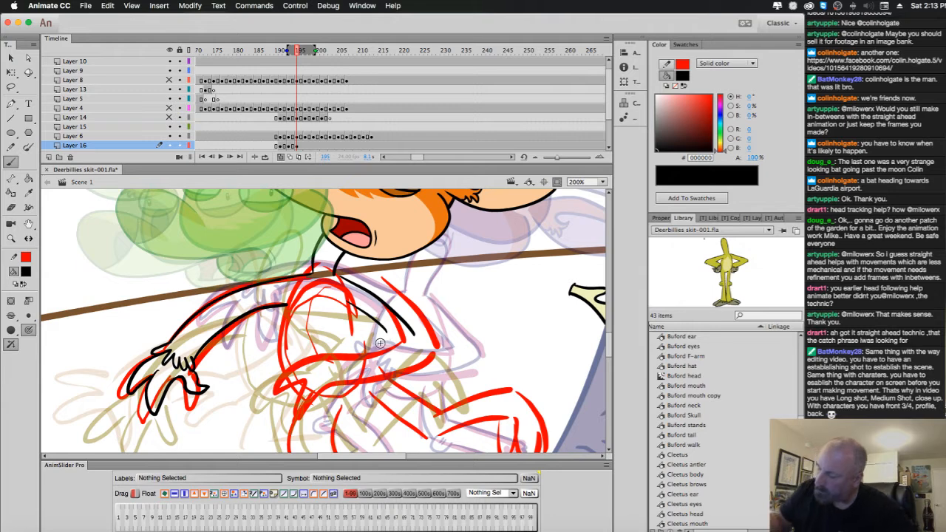
mouse_move(390, 330)
left_mouse_down()
mouse_move(324, 356)
mouse_move(328, 372)
mouse_move(355, 383)
mouse_move(414, 336)
left_mouse_up()
mouse_move(324, 357)
left_mouse_down()
mouse_move(296, 344)
mouse_move(309, 368)
mouse_move(299, 362)
mouse_move(277, 395)
mouse_move(307, 383)
mouse_move(300, 418)
mouse_move(328, 384)
left_mouse_up()
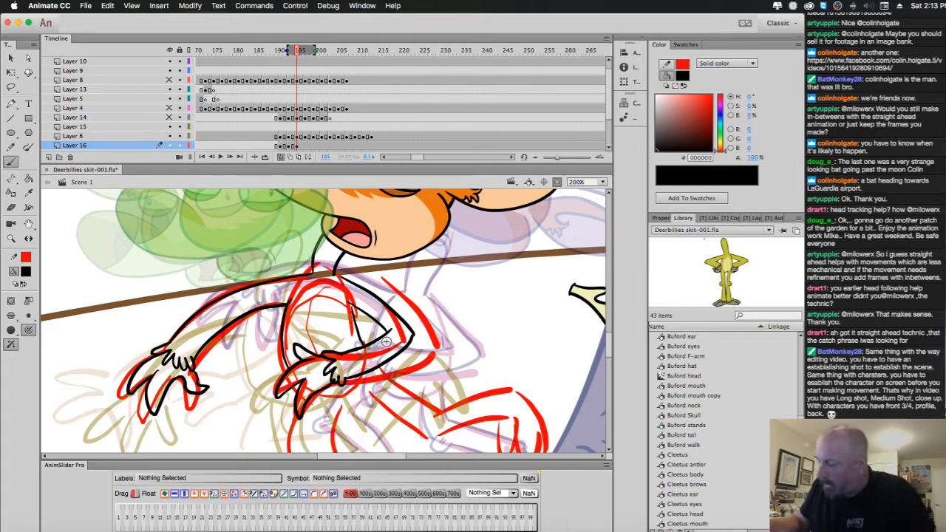
Ink the deer's planted leg with its knee and ankle fur over the red sketch at frame 195.
mouse_move(488, 385)
left_mouse_down()
mouse_move(495, 285)
mouse_move(484, 298)
left_mouse_up()
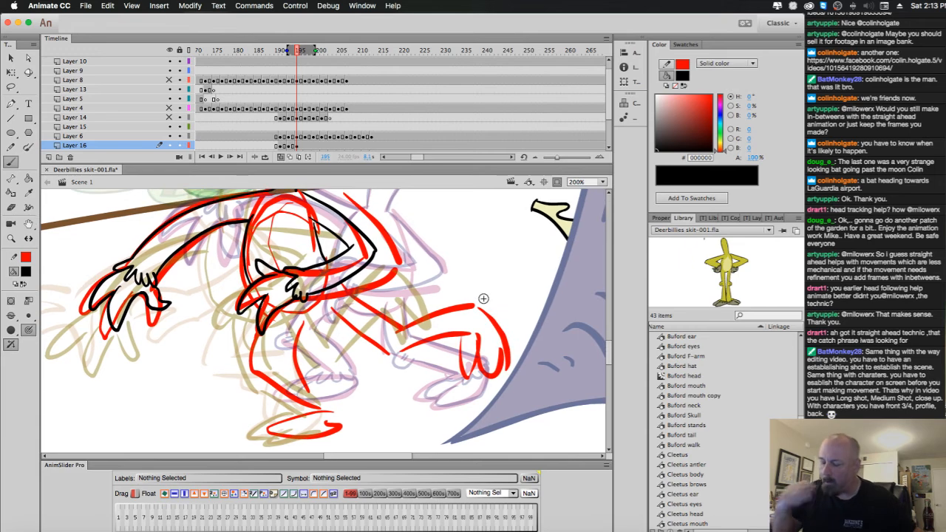
mouse_move(258, 389)
left_mouse_down()
mouse_move(263, 367)
mouse_move(251, 380)
mouse_move(271, 379)
mouse_move(262, 375)
left_mouse_up()
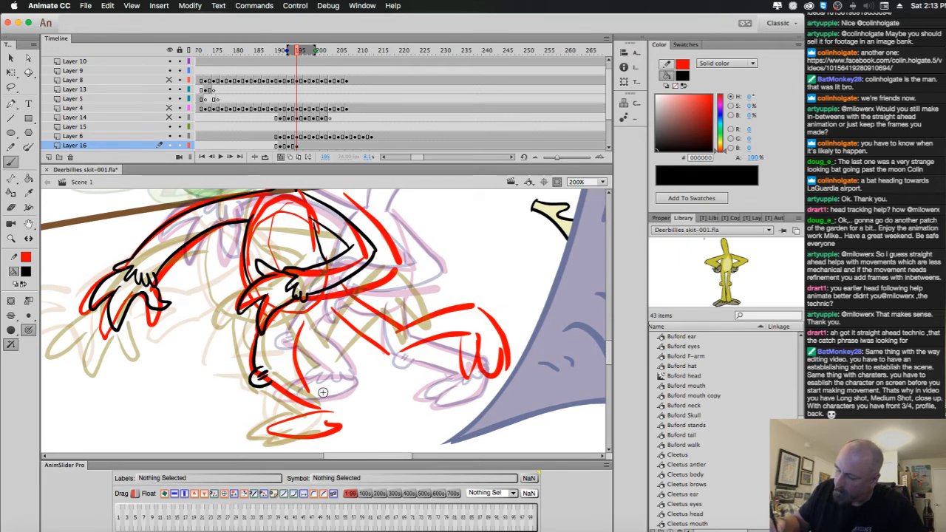
mouse_move(281, 315)
left_mouse_down()
mouse_move(278, 366)
mouse_move(332, 402)
left_mouse_up()
left_click_drag(269, 380, 308, 407)
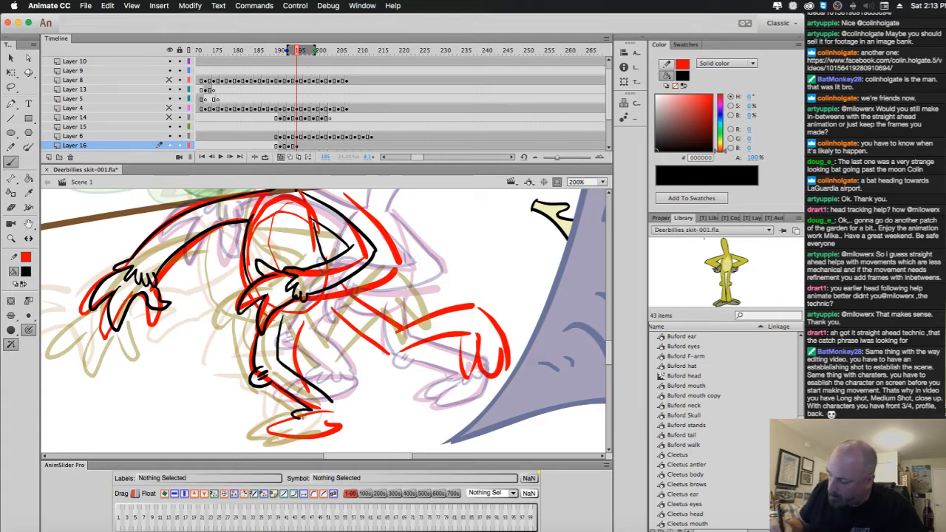
mouse_move(298, 416)
left_mouse_down()
mouse_move(321, 418)
mouse_move(336, 403)
left_mouse_up()
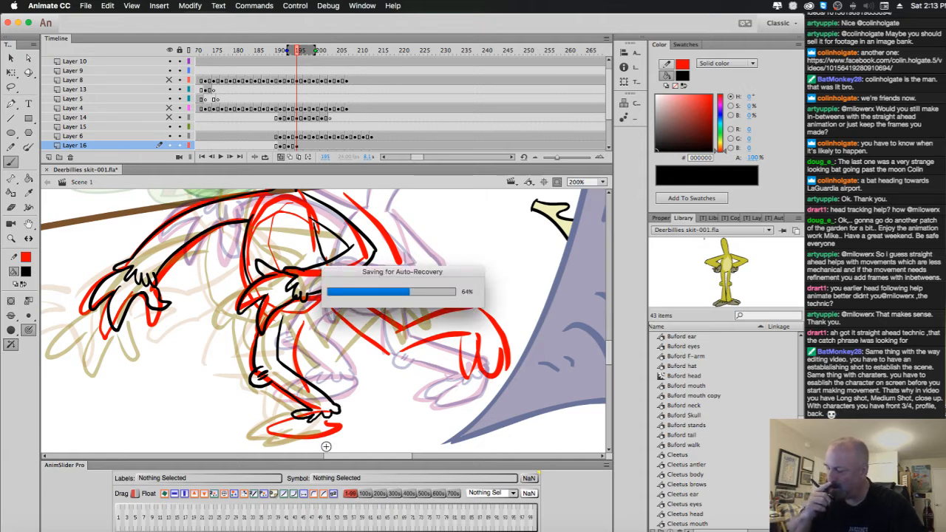
Turn off onion skinning and flip back and forth through the frames around 190 to 198 to check the leg motion.
left_click(281, 158)
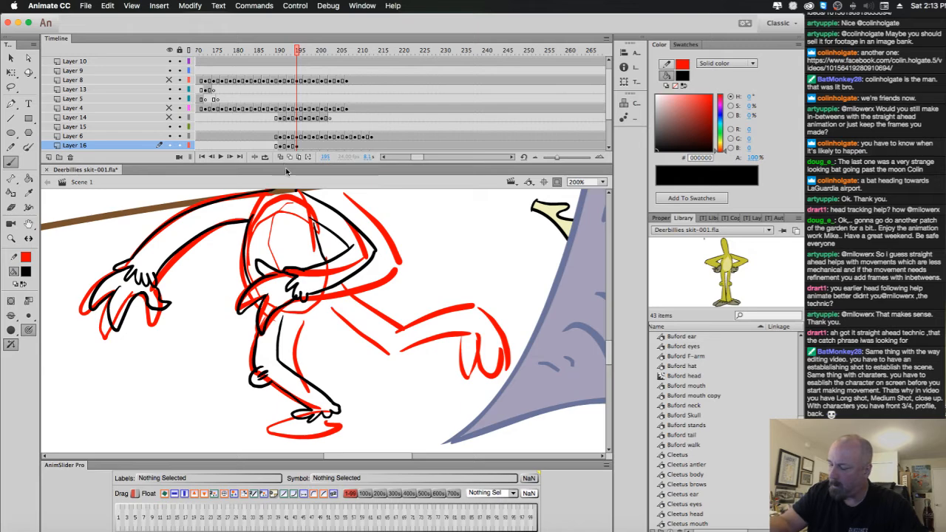
key("comma")
key("period")
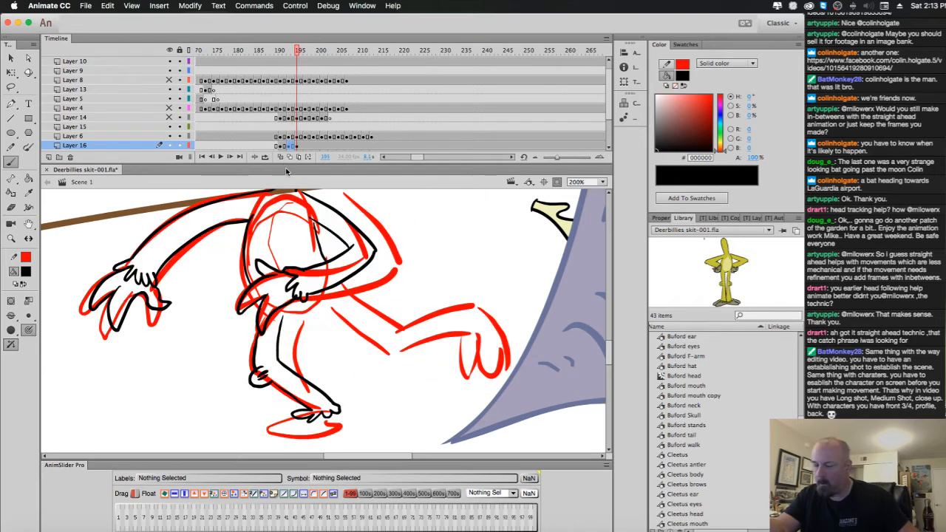
key("comma")
key("comma")
key("period")
key("period")
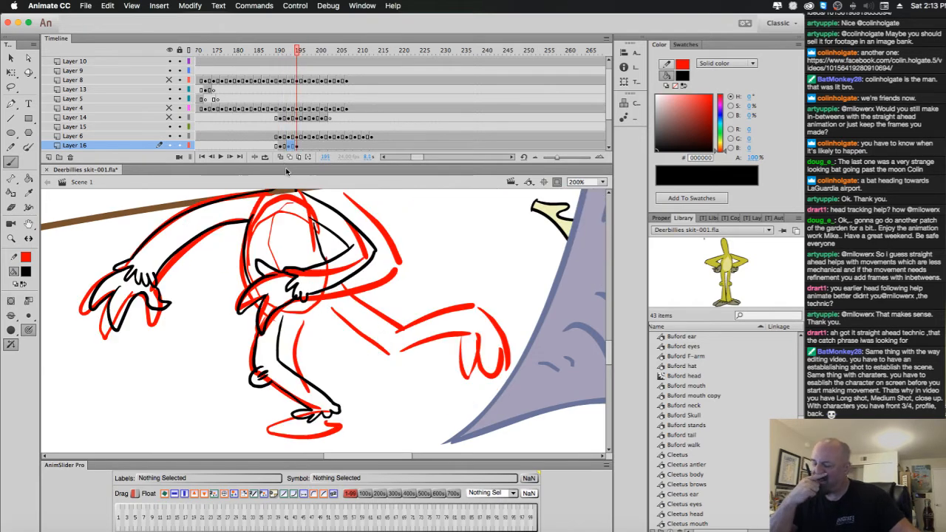
key("comma")
key("comma")
key("period")
key("period")
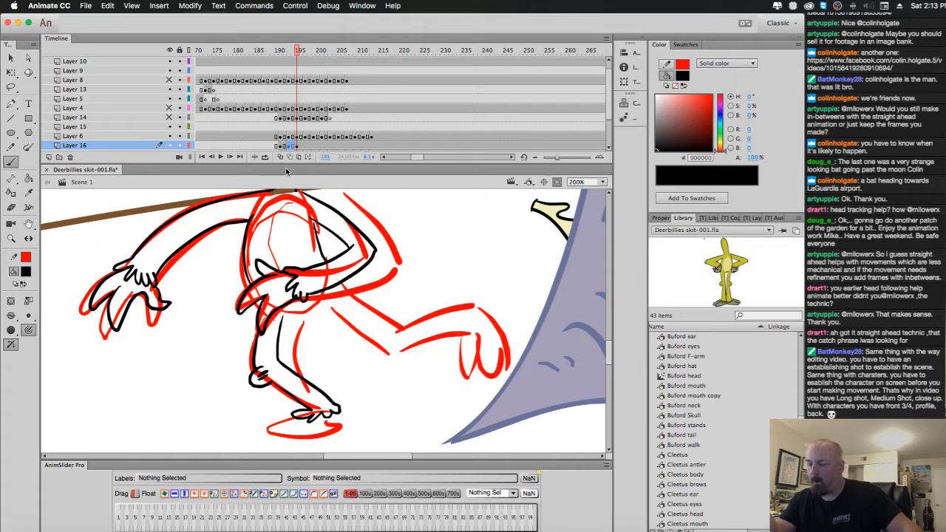
key("comma")
key("comma")
key("period")
key("period")
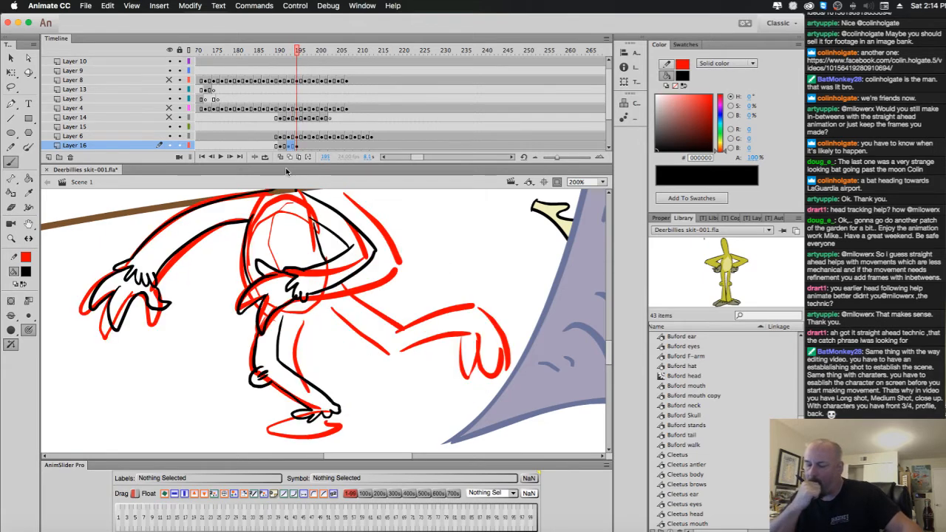
key("comma")
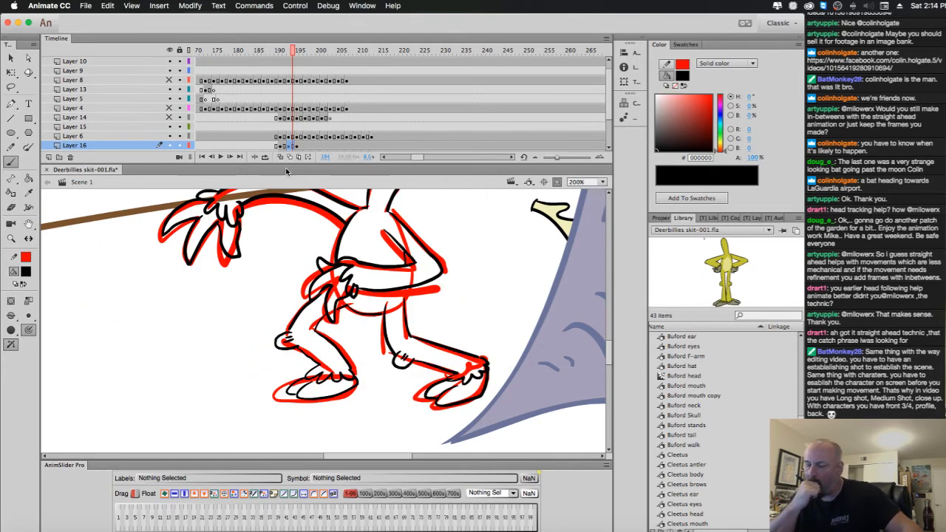
key("period")
key("comma")
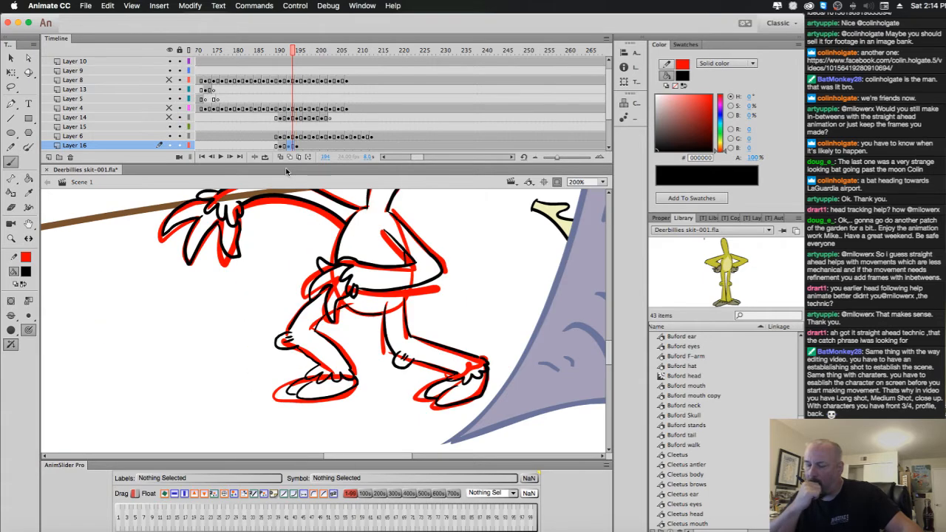
key("comma")
key("comma")
key("period")
key("period")
key("period")
key("period")
key("period")
key("period")
key("period")
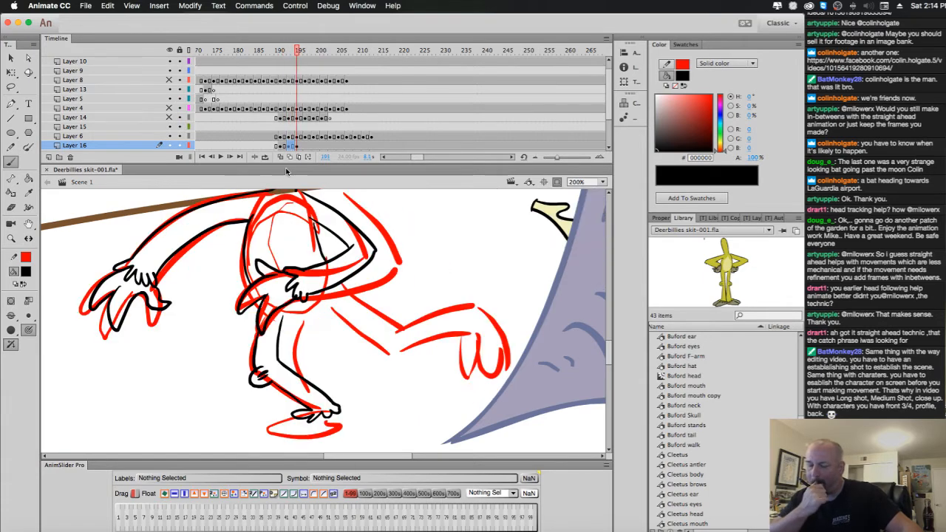
key("comma")
key("comma")
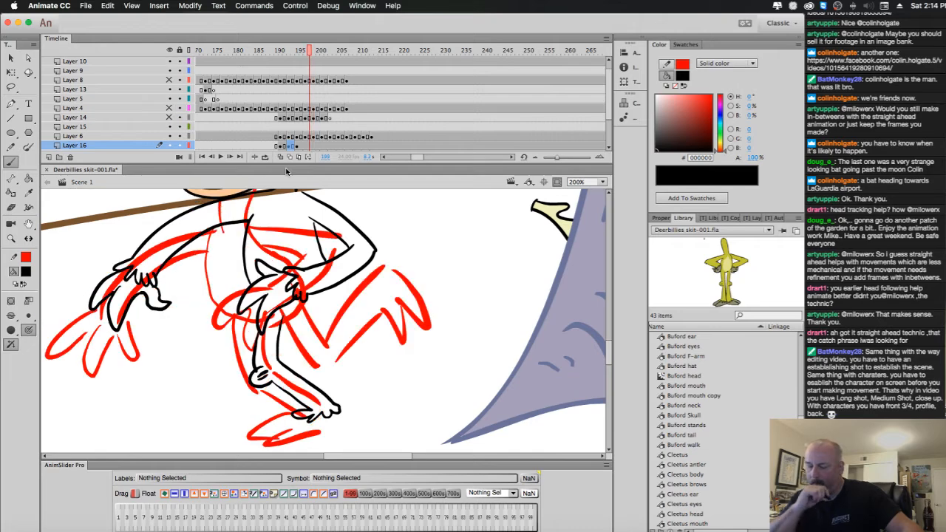
key("comma")
key("comma")
key("comma")
key("comma")
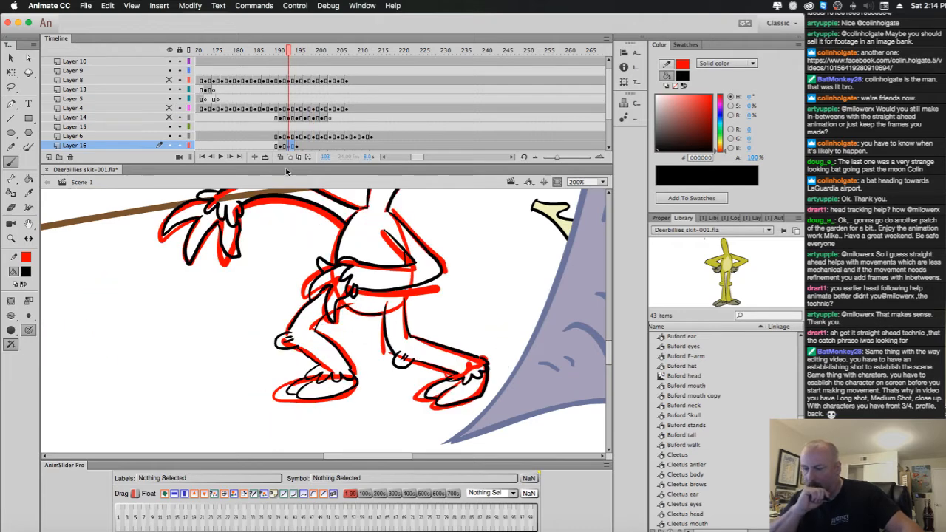
key("comma")
key("comma")
key("comma")
key("comma")
key("comma")
key("period")
key("period")
key("period")
key("period")
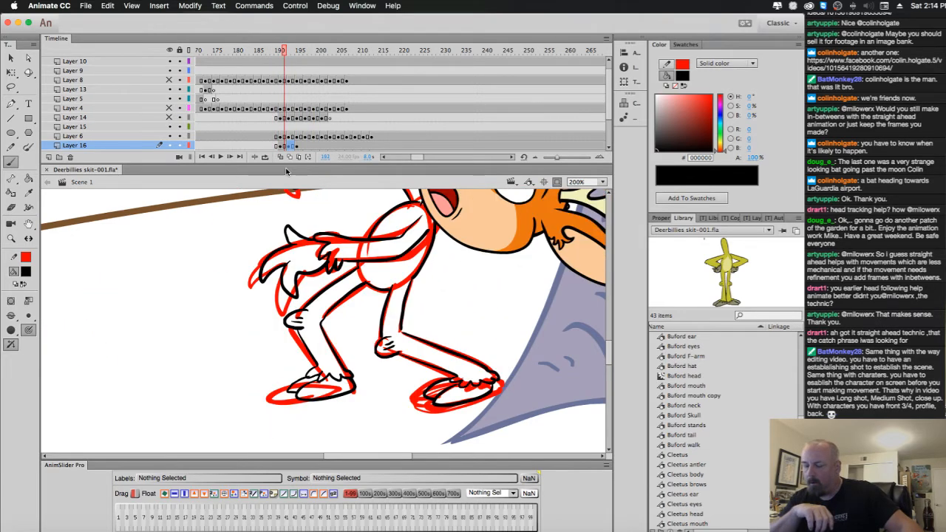
key("period")
key("period")
key("period")
key("period")
key("period")
key("period")
key("comma")
key("comma")
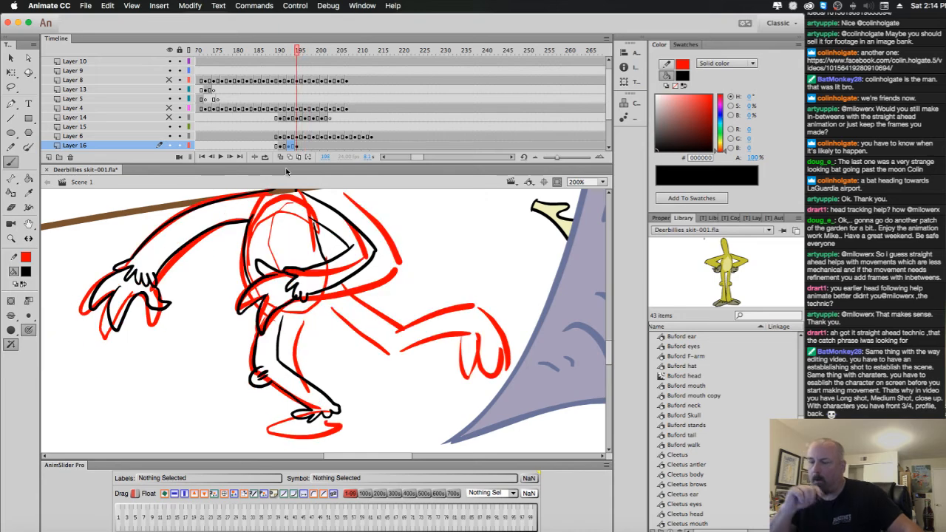
key("comma")
key("comma")
key("comma")
key("comma")
Turn onion skinning back on and enlarge the timeline to show the layers below Layer 16.
left_click(280, 158)
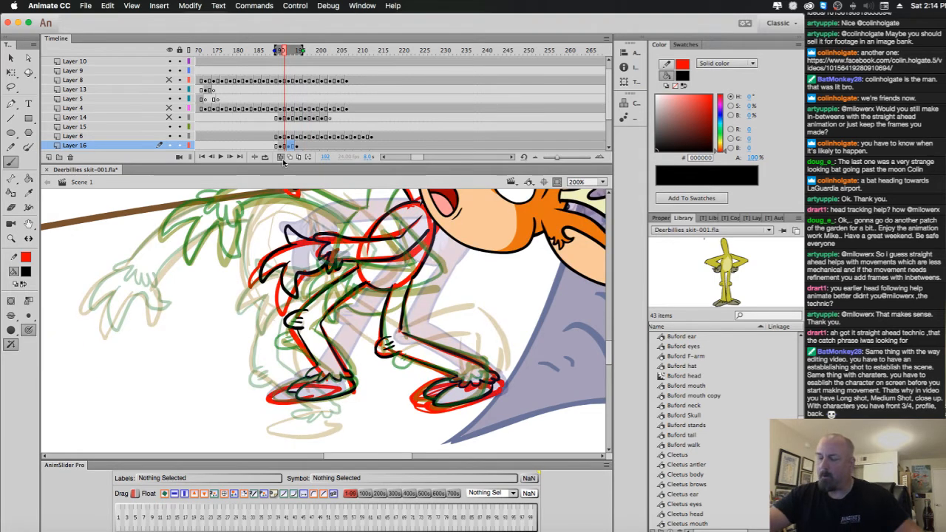
key("comma")
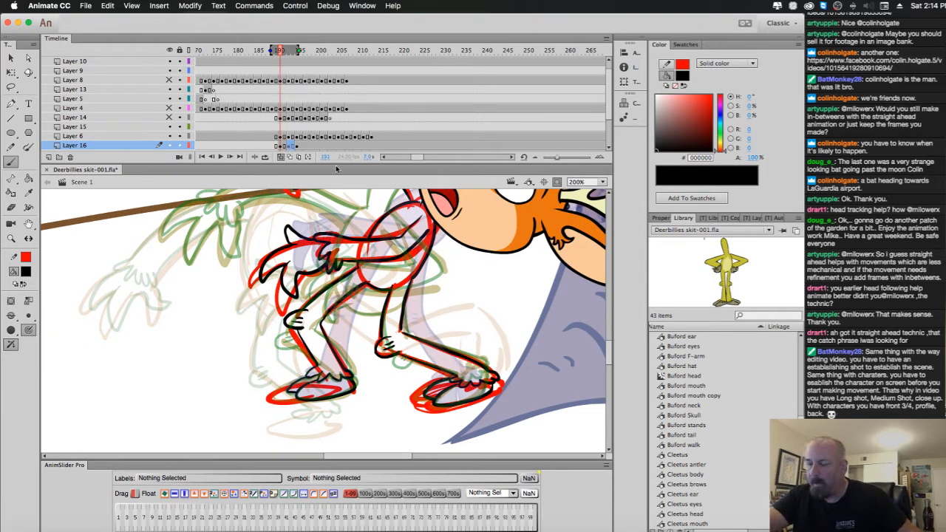
left_click_drag(335, 165, 335, 181)
Flip through frames 190 to 199 with onion skinning on to compare the deer's leg and body poses.
key("period")
key("period")
key("period")
key("period")
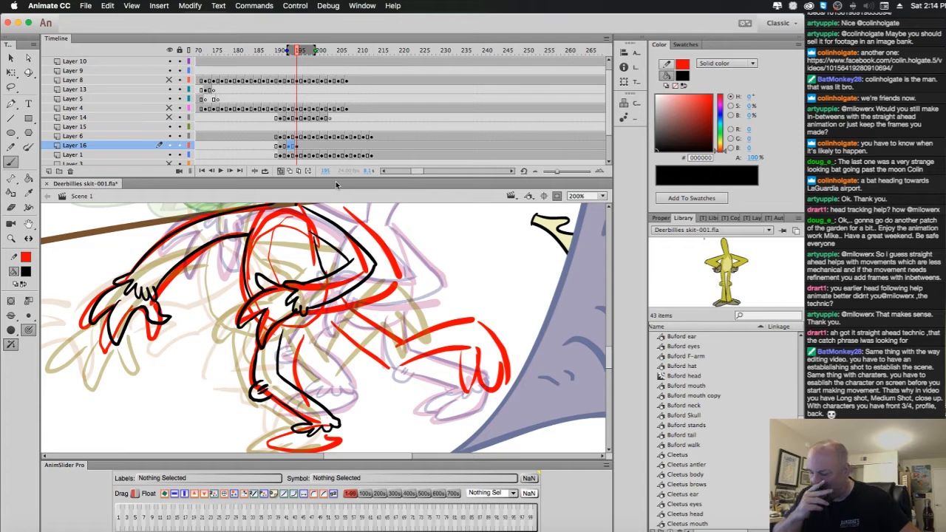
key("comma")
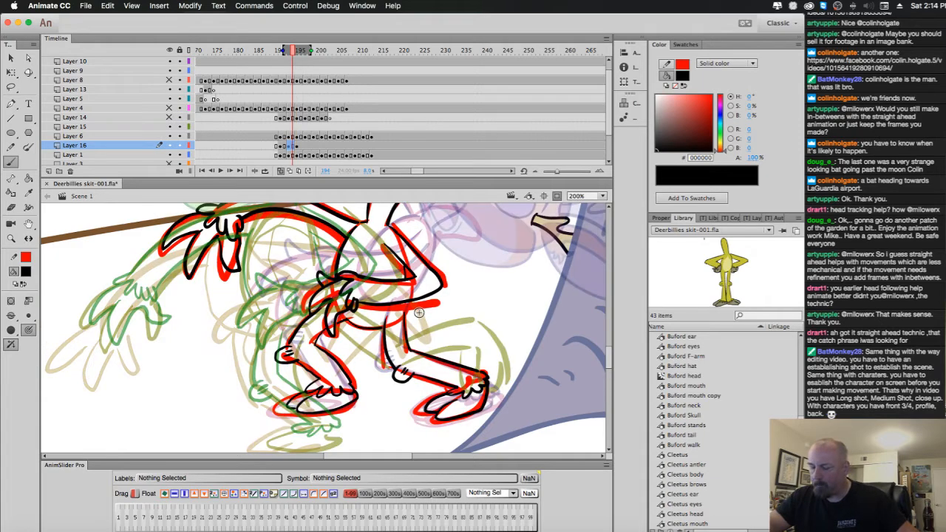
key("comma")
key("comma")
key("comma")
key("comma")
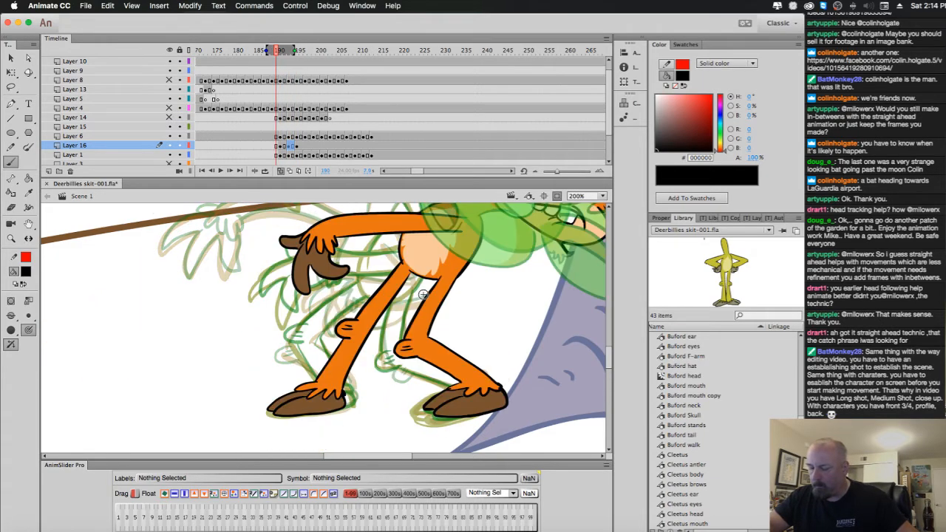
key("period")
key("period")
key("period")
key("period")
key("period")
key("period")
key("period")
key("period")
key("period")
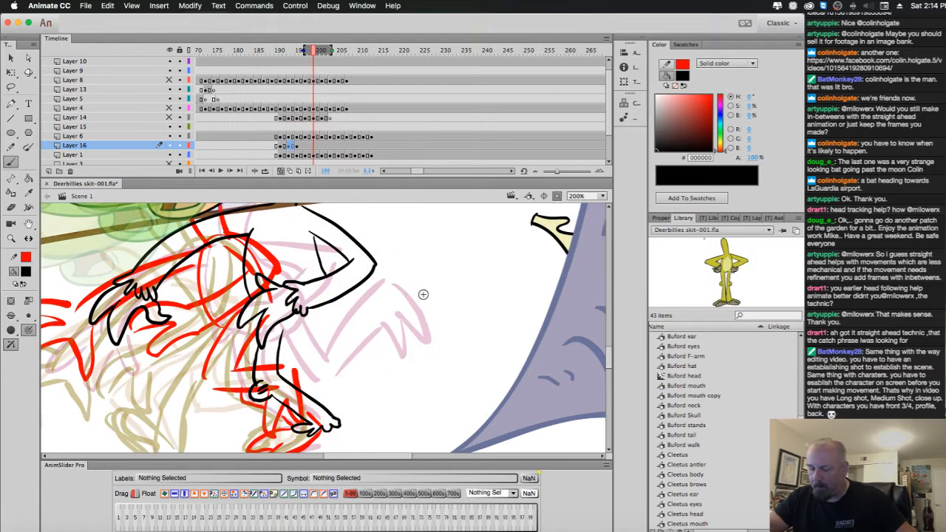
Flip back and forth through frames 193 to 199 to compare the deer's poses, returning to frame 195 at 100% zoom.
key("comma")
key("comma")
key("comma")
key("comma")
key("comma")
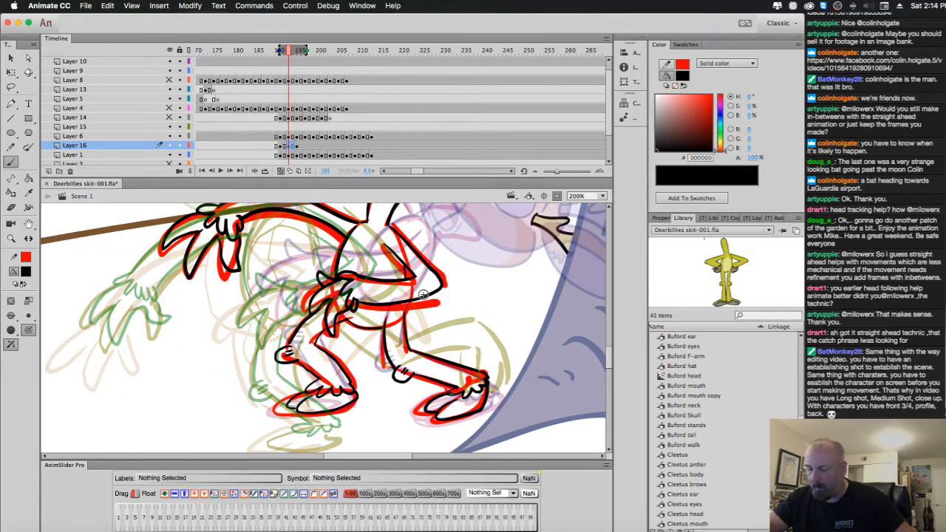
key("period")
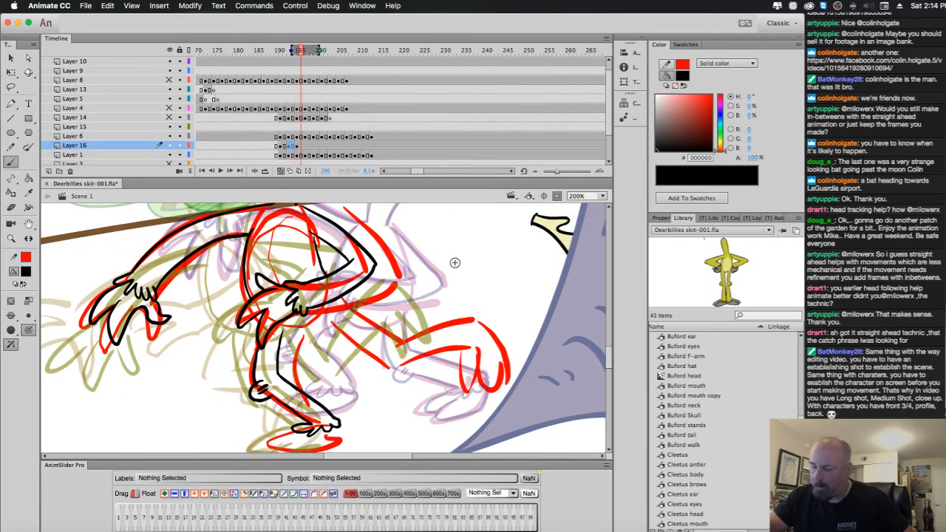
key("comma")
key("comma")
key("period")
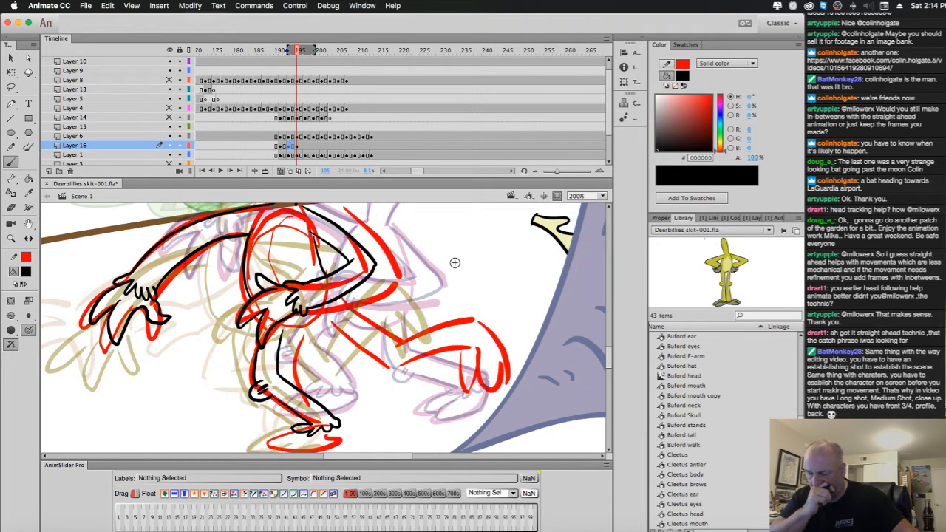
key("super+1")
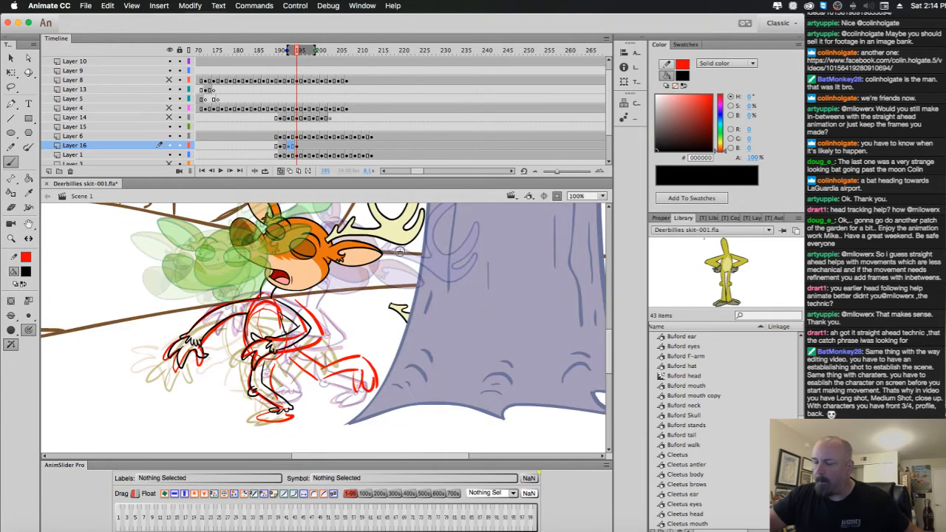
Show all layers and lock every layer except Layer 16 and Layer 1 at frame 195.
left_click(297, 147)
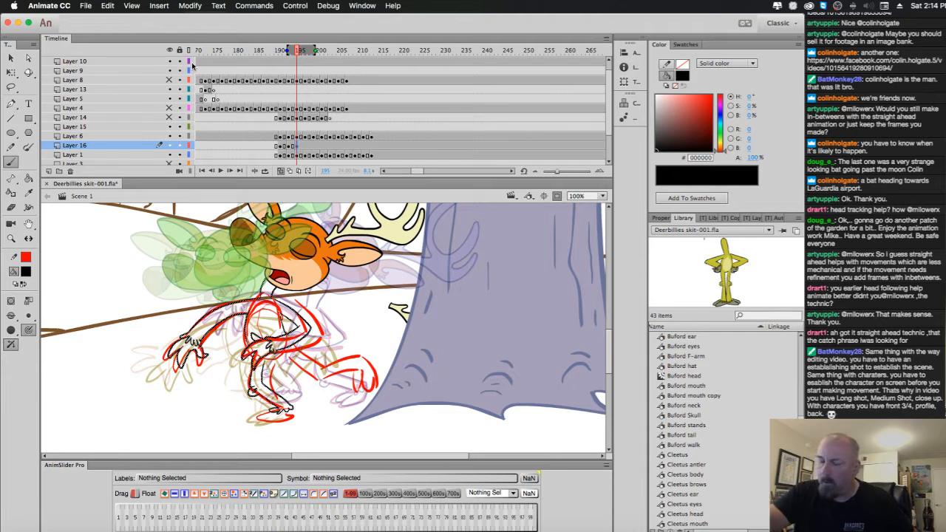
left_click(171, 50)
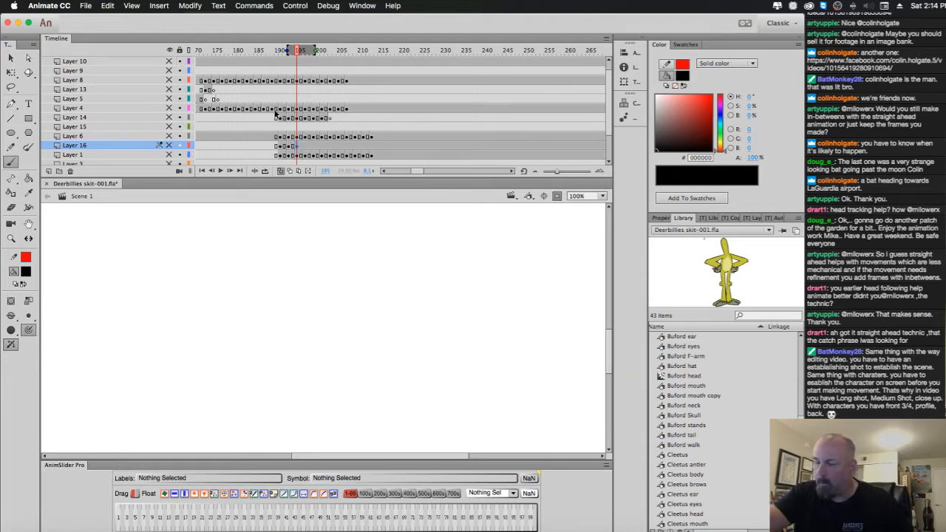
left_click(171, 50)
left_click(179, 49)
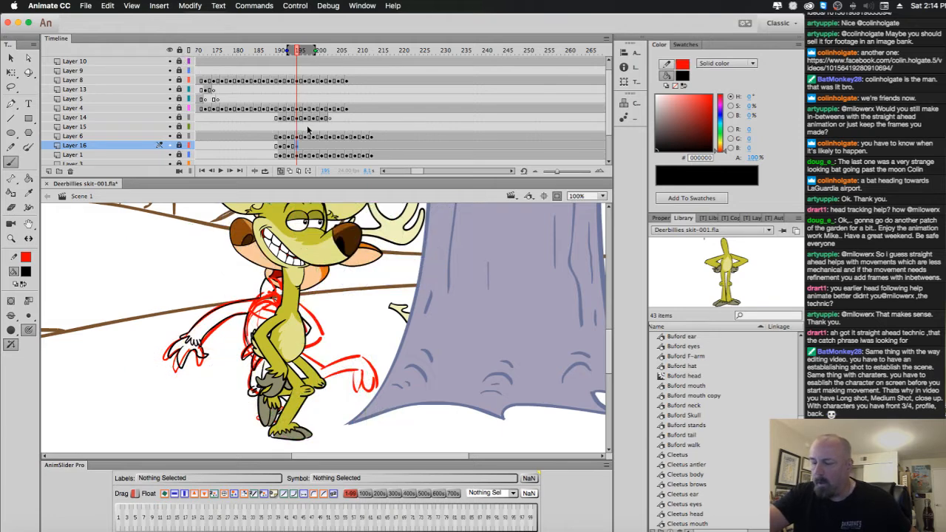
left_click(180, 145)
left_click(180, 155)
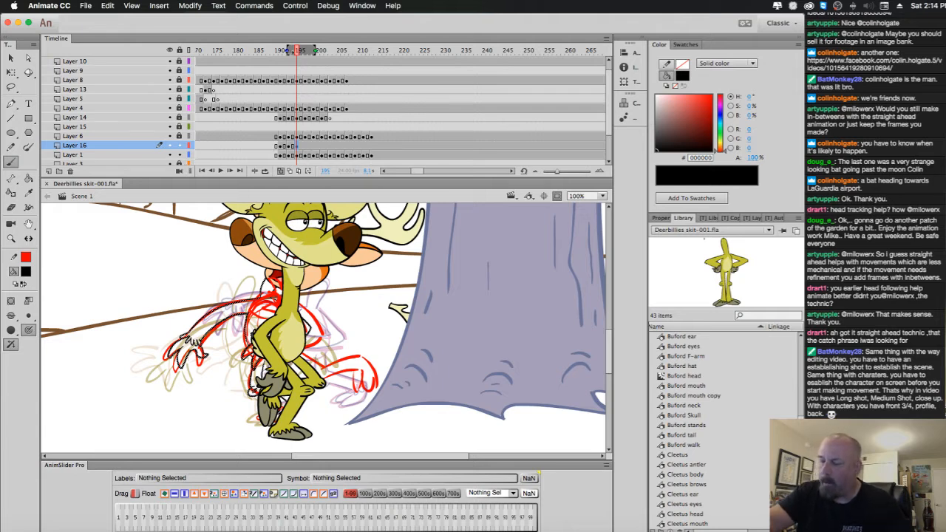
Widen the onion skin range to frames 191 to 213 and select the deer's inked and sketched body with Free Transform.
left_click_drag(317, 52, 376, 61)
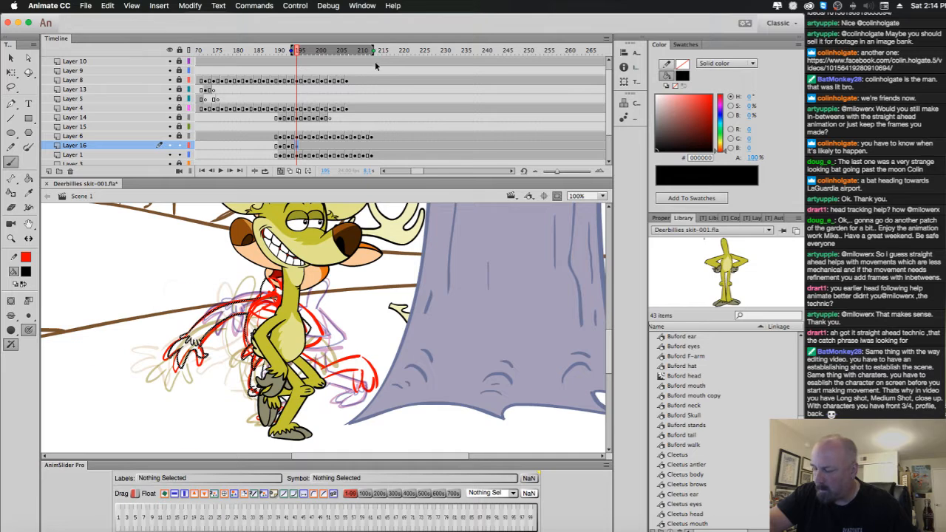
key("q")
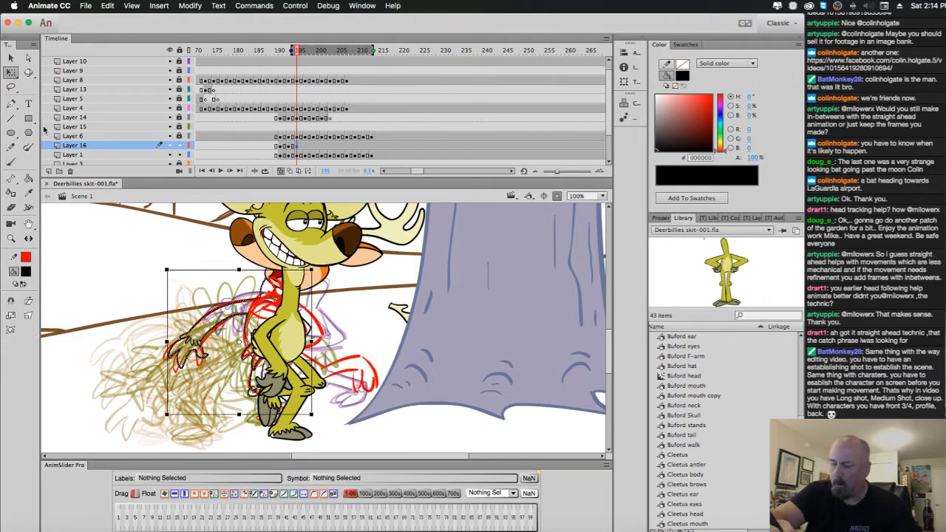
left_click_drag(74, 241, 493, 479)
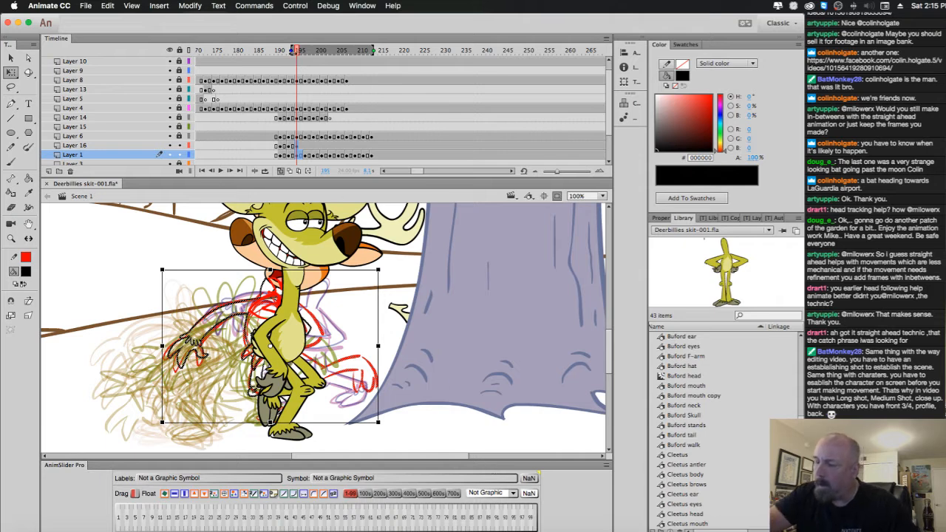
left_click_drag(288, 51, 280, 50)
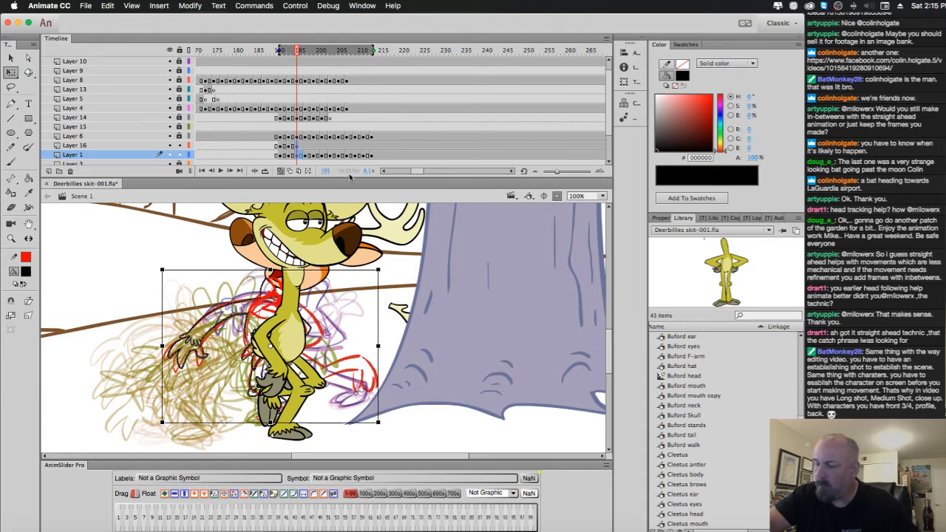
mouse_move(613, 102)
left_mouse_down()
mouse_move(610, 124)
mouse_move(610, 109)
left_mouse_up()
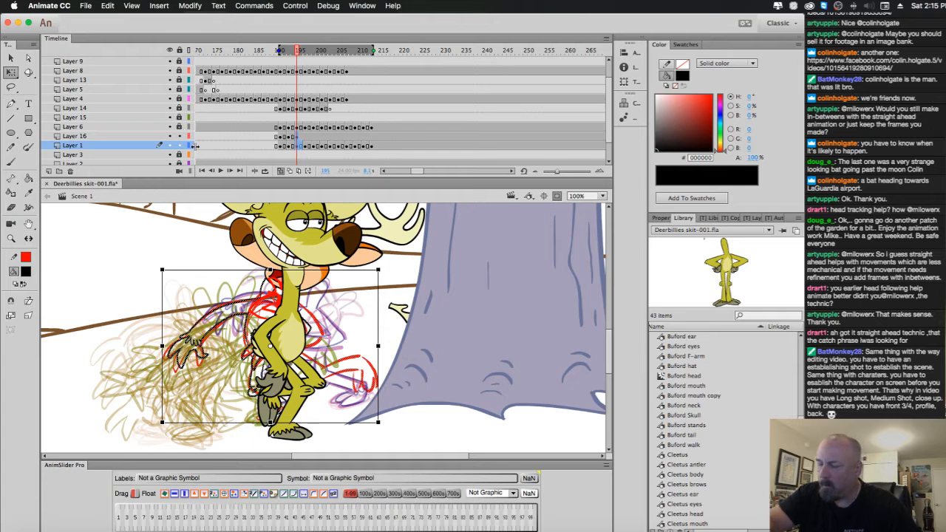
Deselect the body drawings, turn off onion skinning and unlock all layers.
left_click(181, 128)
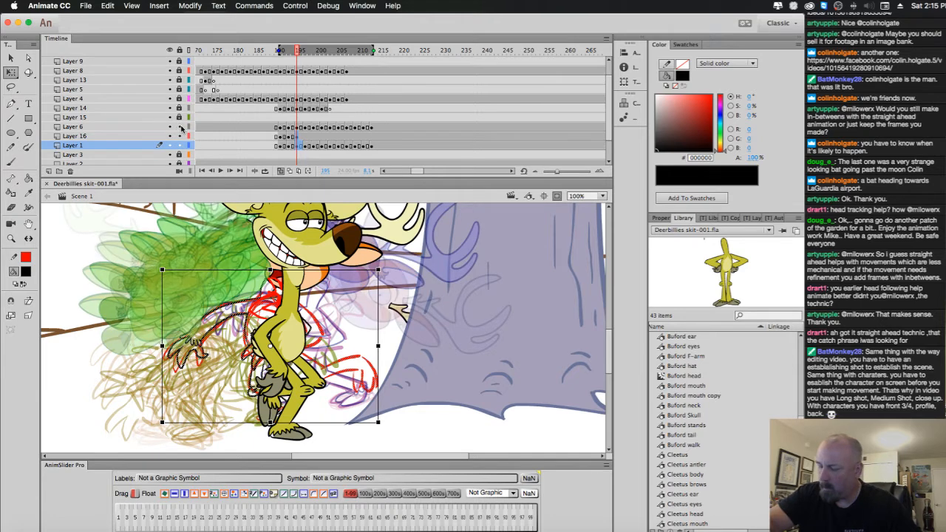
left_click(180, 128)
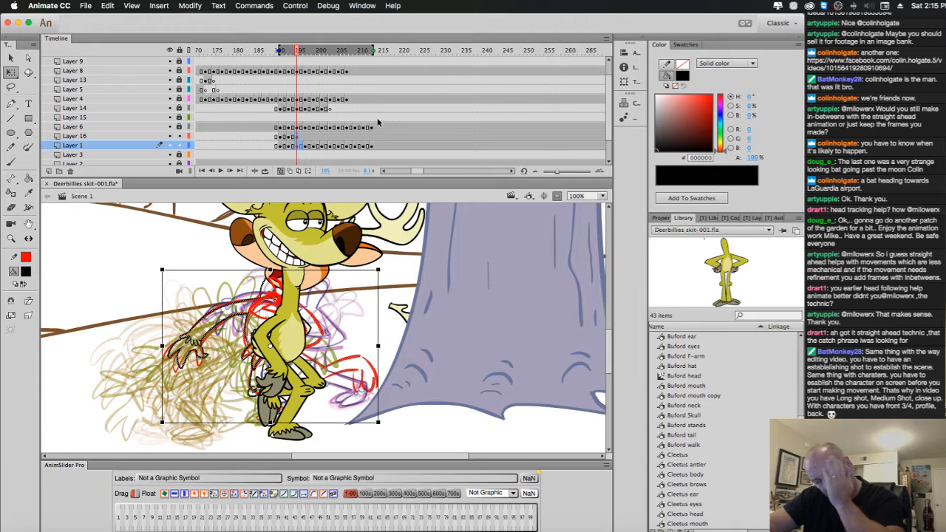
left_click(311, 234)
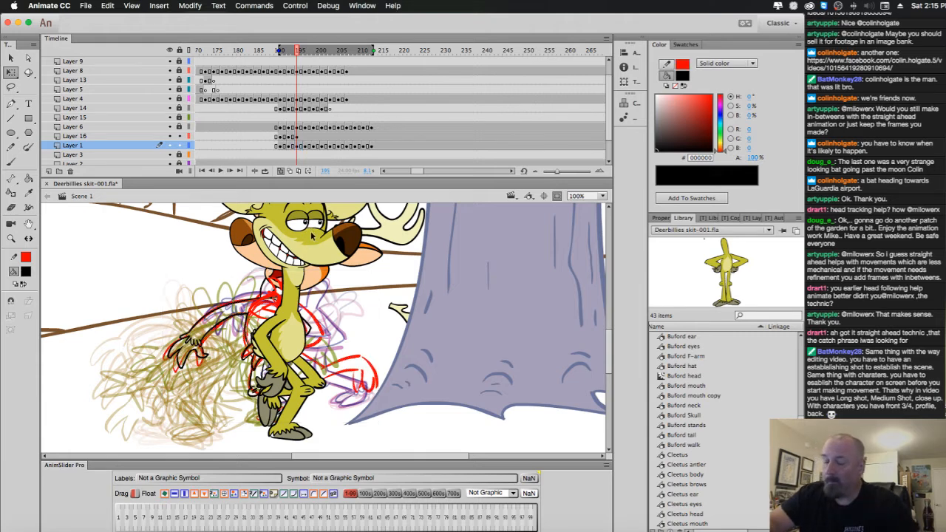
left_click(281, 171)
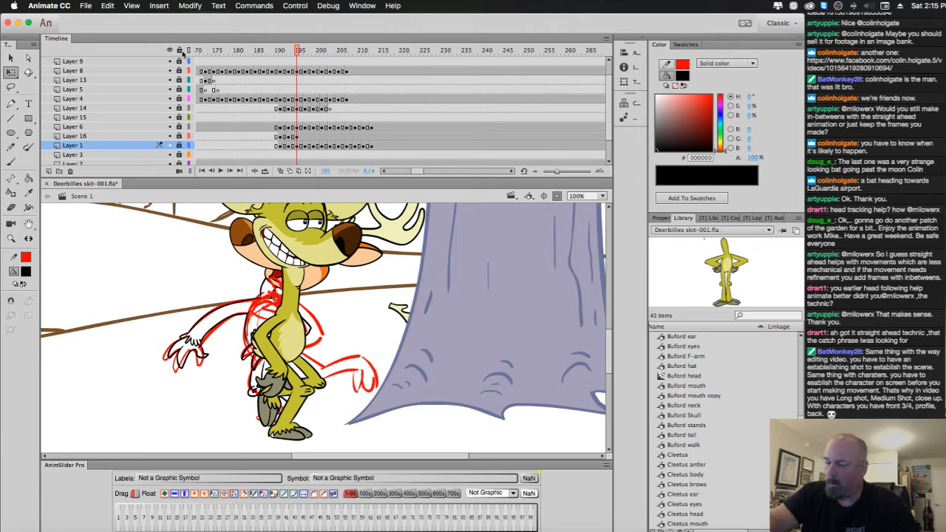
left_click(179, 50)
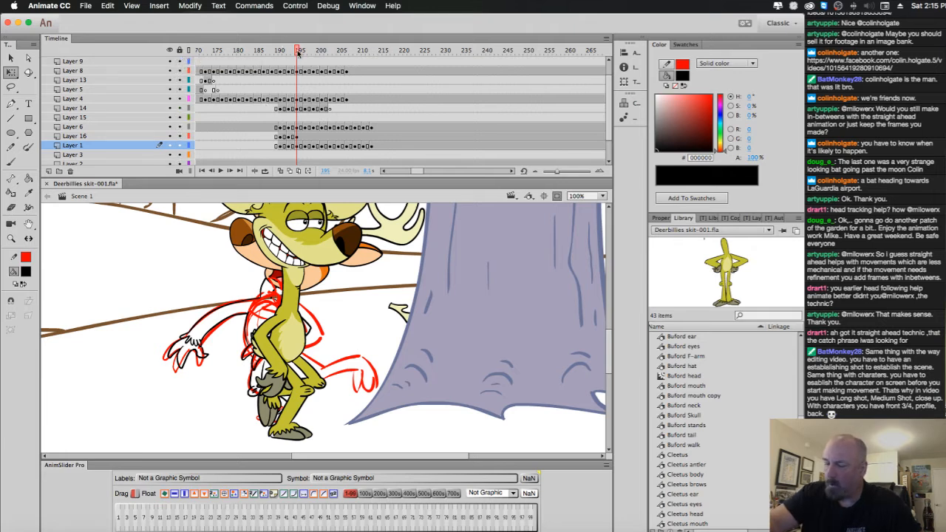
Identify the orange deer's layer at frame 190 and lock every layer except Layers 6, 16 and 1.
left_click_drag(298, 52, 277, 58)
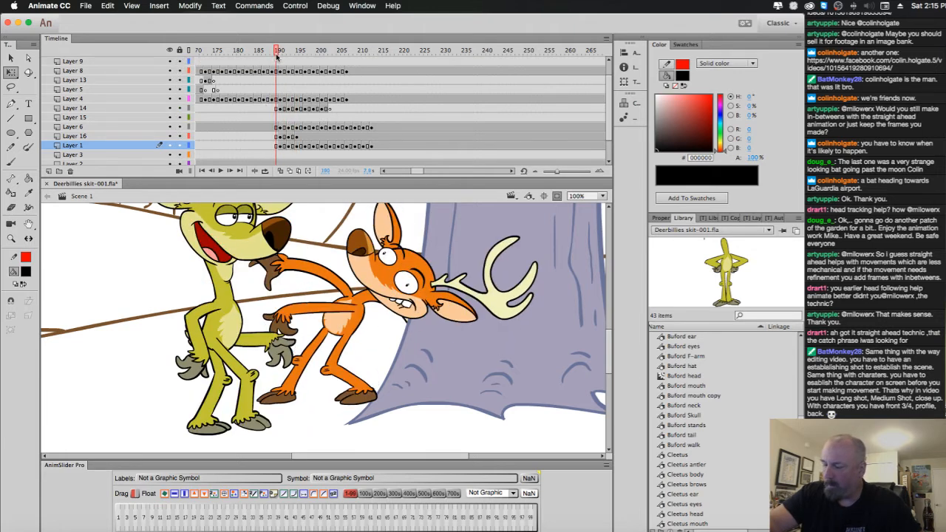
left_click(358, 310)
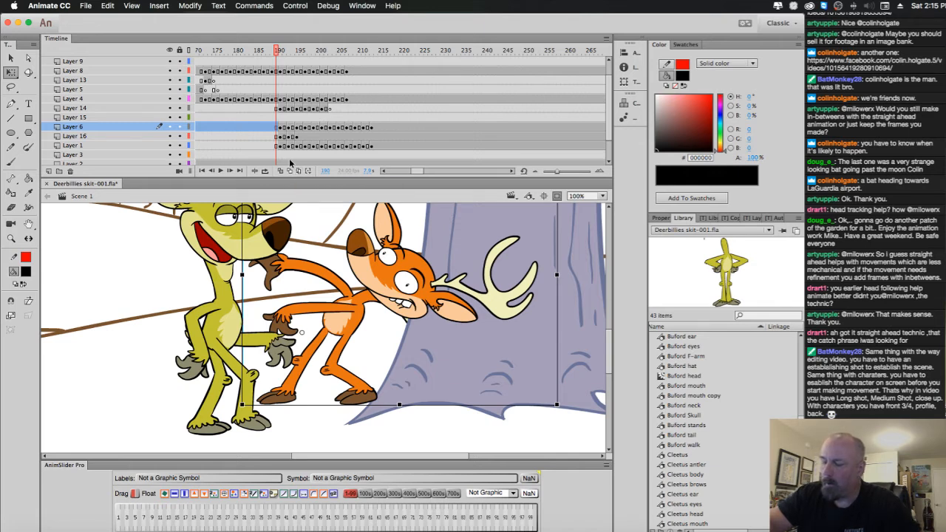
left_click(179, 50)
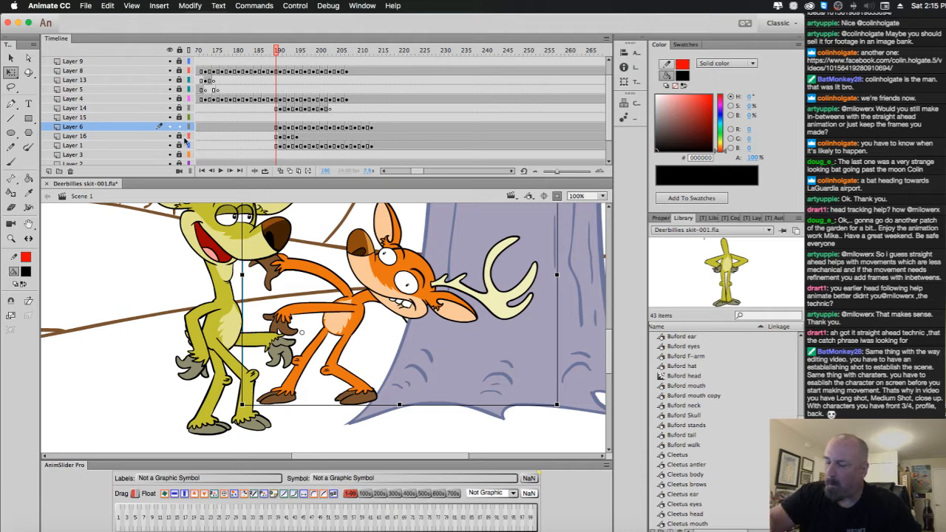
left_click_drag(184, 140, 182, 146)
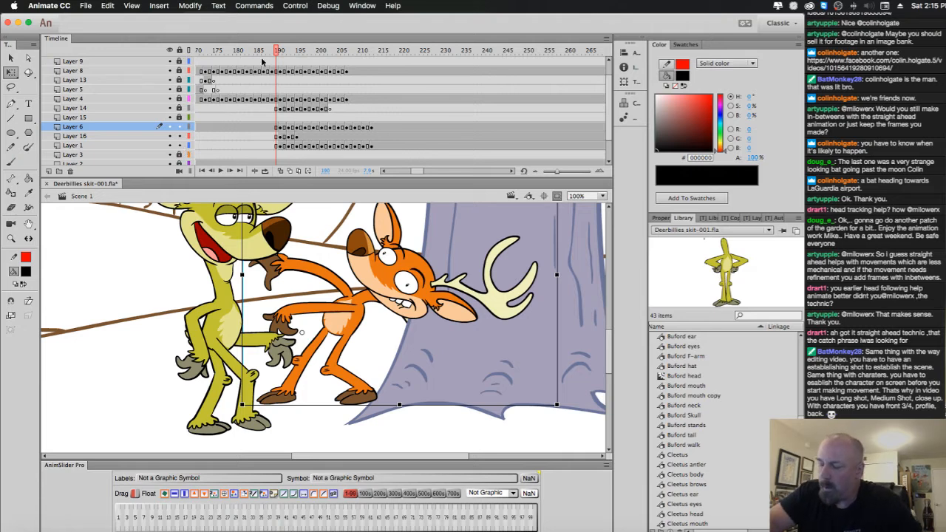
Try selecting the deer's heads and body drawings across frames from 191 onward with Edit Multiple Frames, ending at frame 193 with it off.
left_click(283, 59)
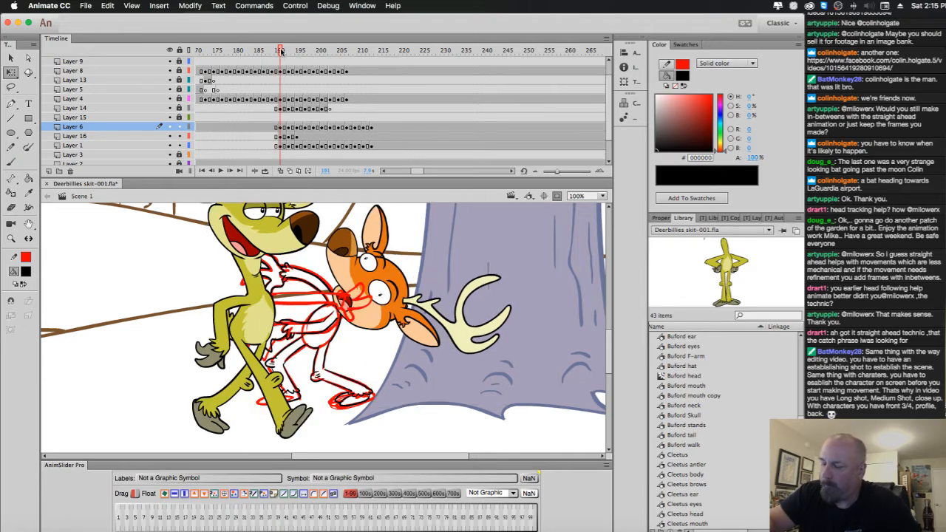
left_click(298, 171)
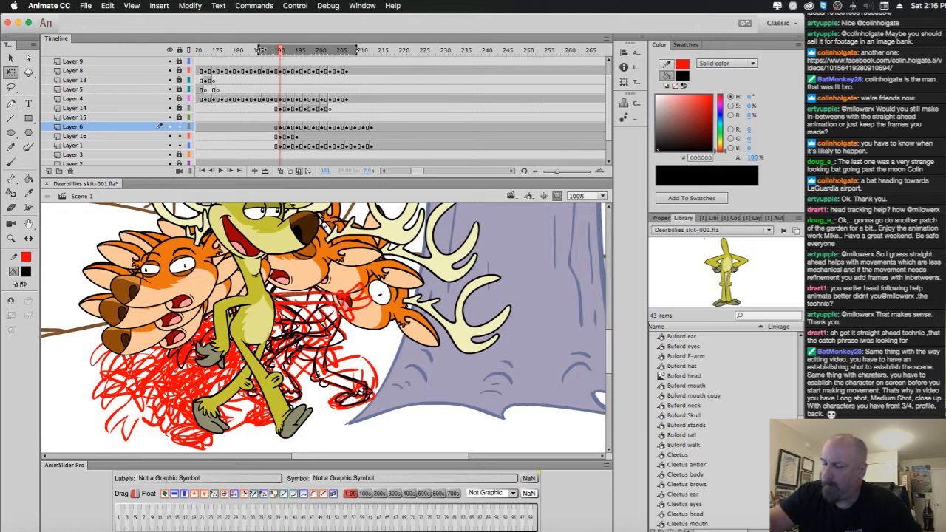
left_click_drag(261, 49, 279, 50)
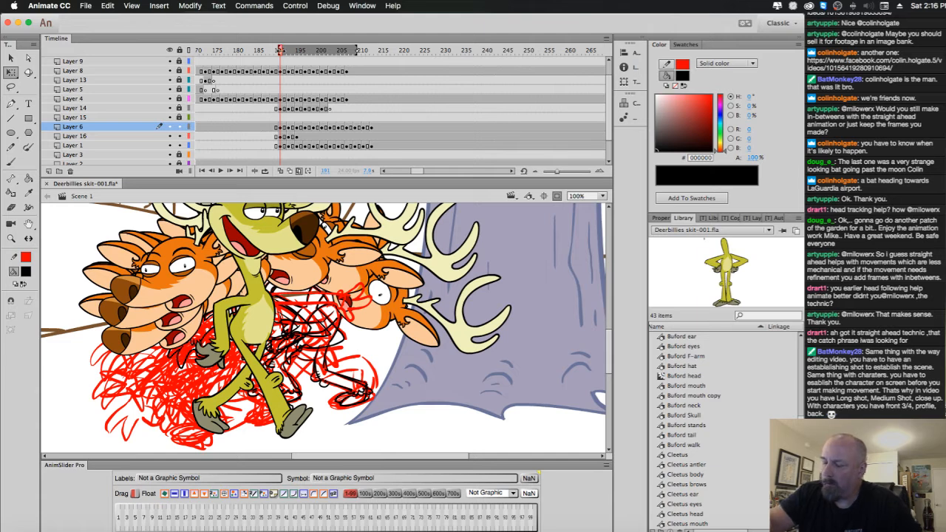
left_click_drag(61, 214, 487, 488)
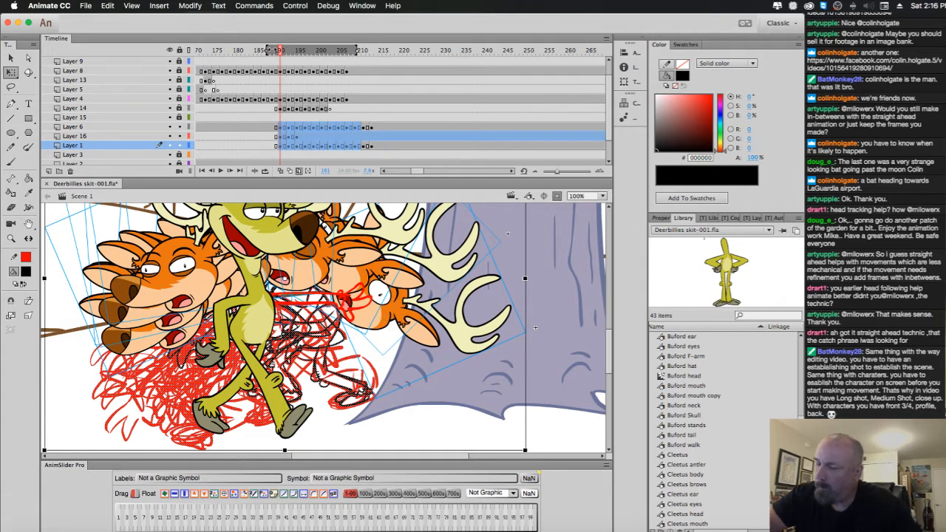
left_click_drag(284, 55, 288, 54)
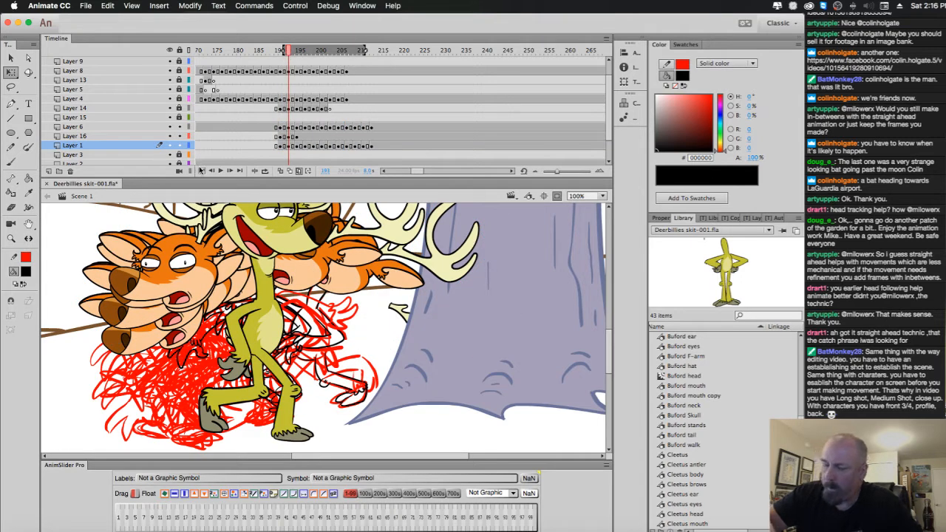
left_click(299, 171)
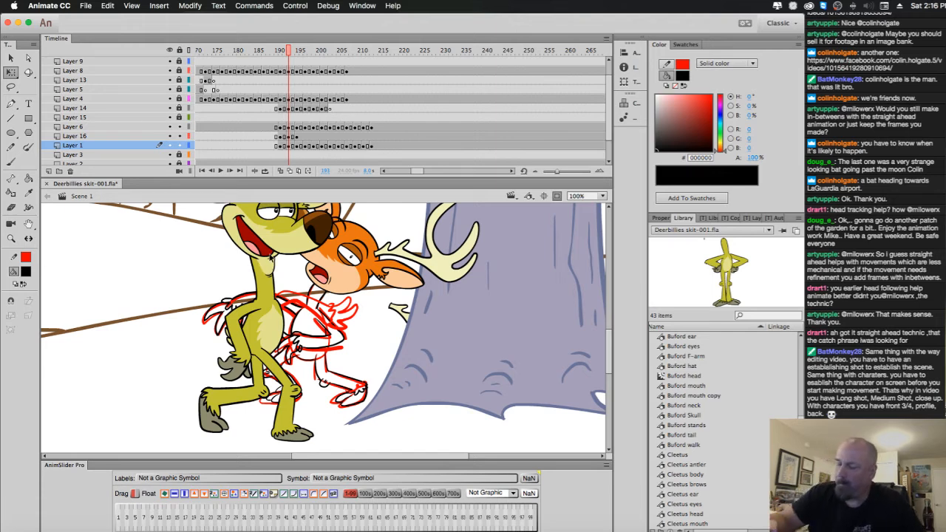
Hide the yellow-green character's head and body layers, Layer 8 and Layer 4.
left_click(285, 245)
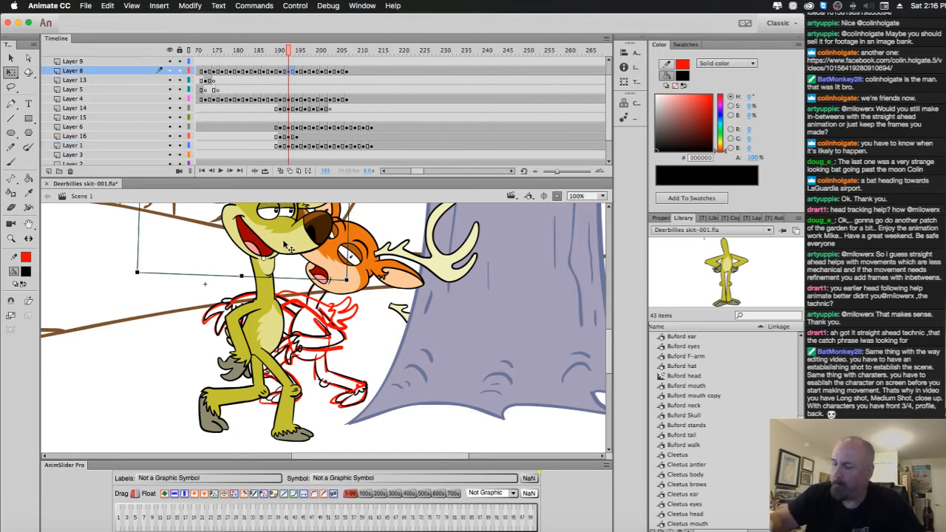
left_click(170, 70)
left_click(270, 276)
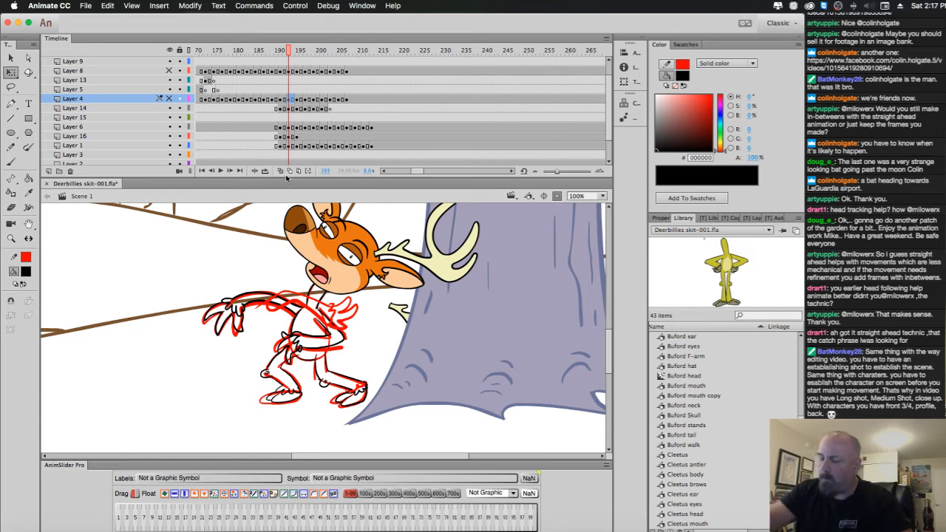
key("period")
key("period")
key("period")
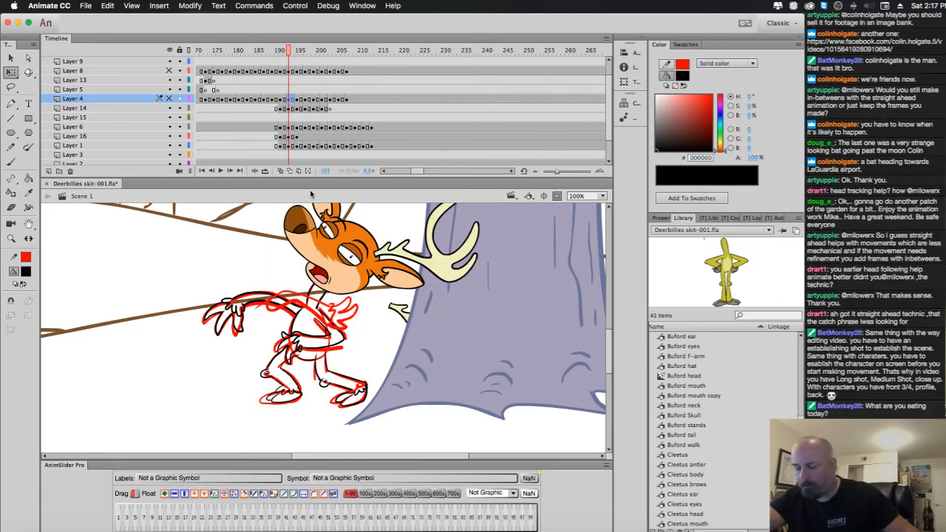
Turn on onion skinning with its range ending at frame 197, and move the orange deer's body drawing at frame 195 up and slightly right.
left_click(298, 136)
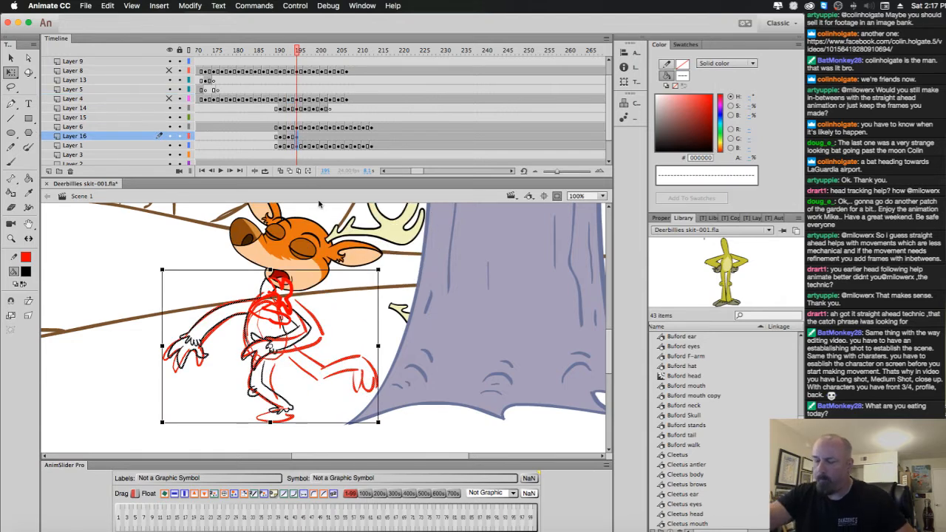
left_click(281, 170)
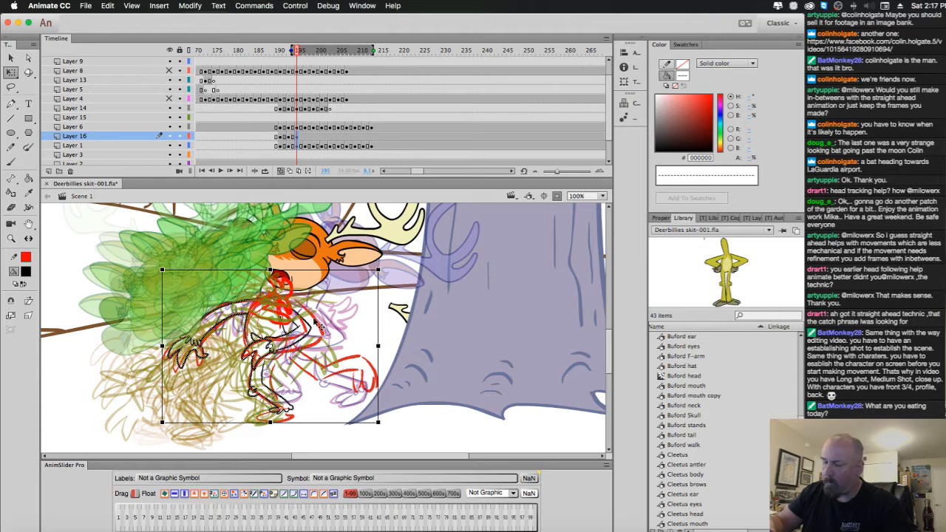
left_click_drag(373, 50, 306, 51)
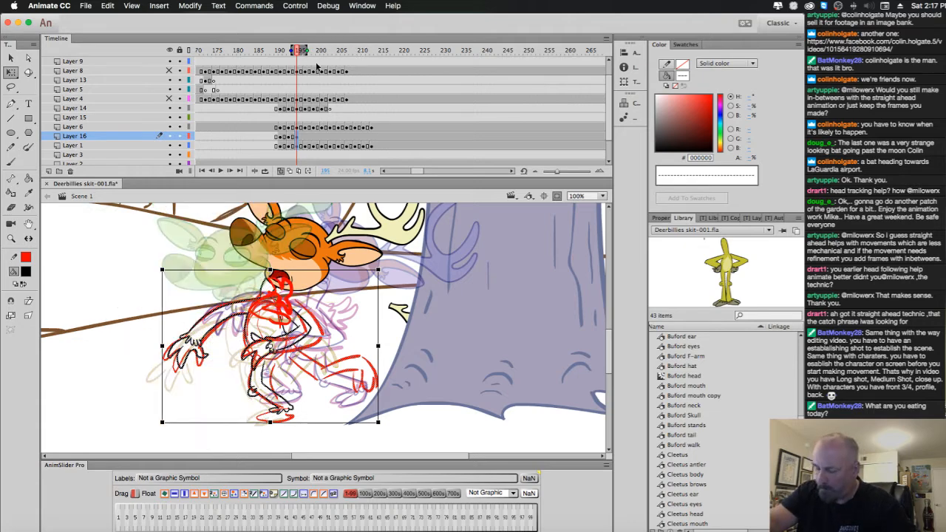
left_click_drag(296, 350, 314, 345)
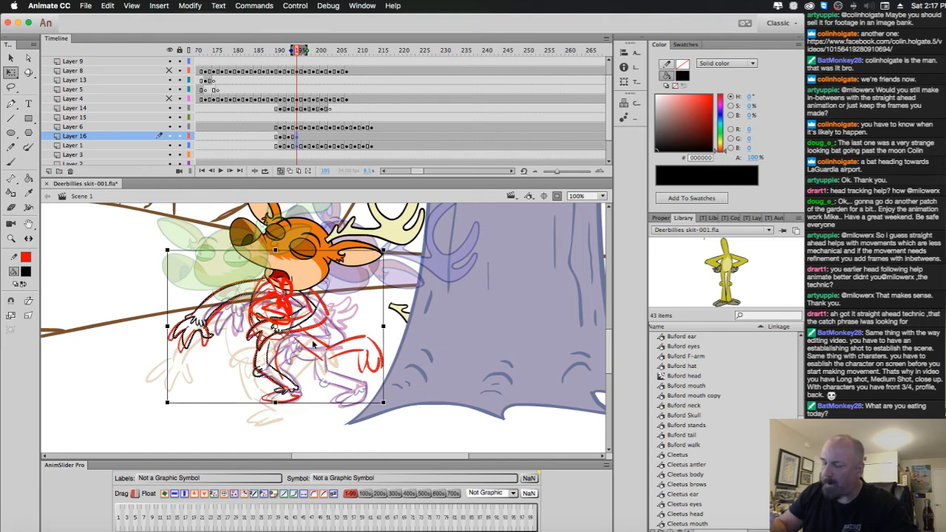
Clear the inked lines from Layer 16 at frame 197, and move the red body sketch on Layer 1 up and right at that frame.
left_click(308, 140)
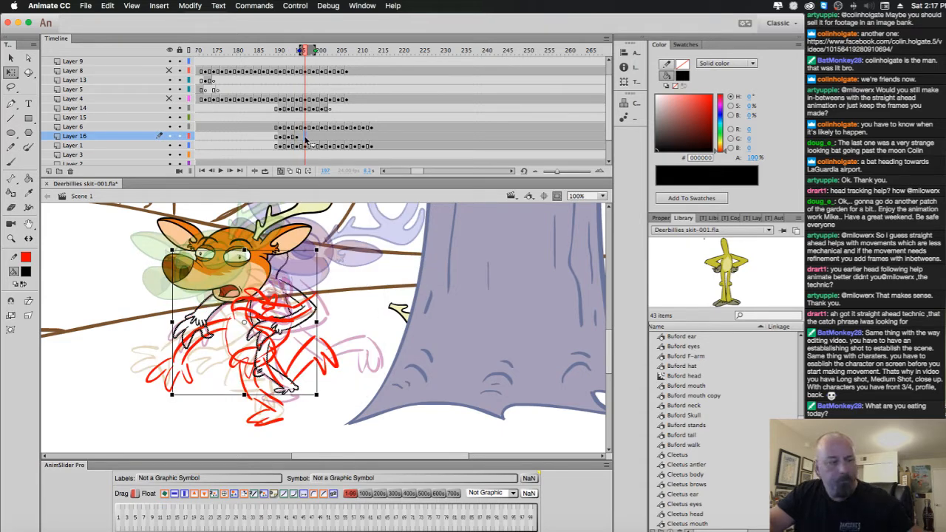
left_click(307, 139)
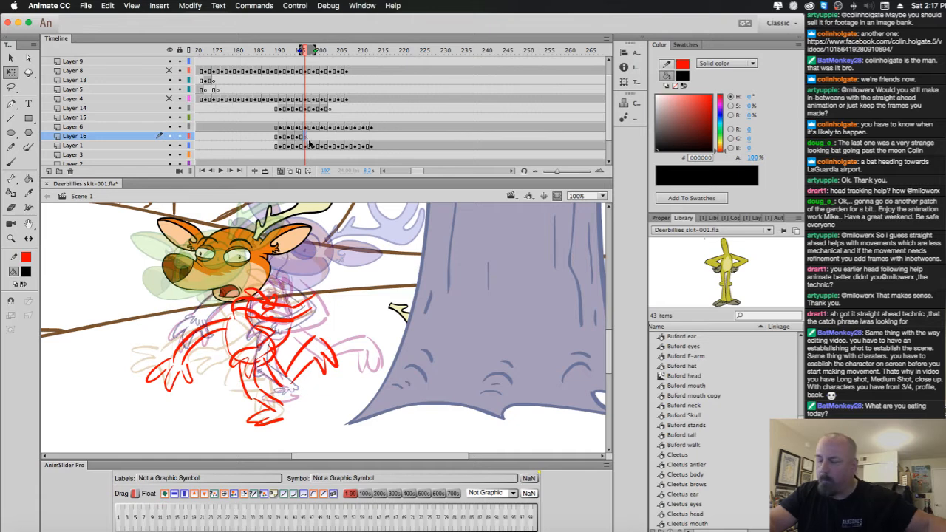
left_click(307, 146)
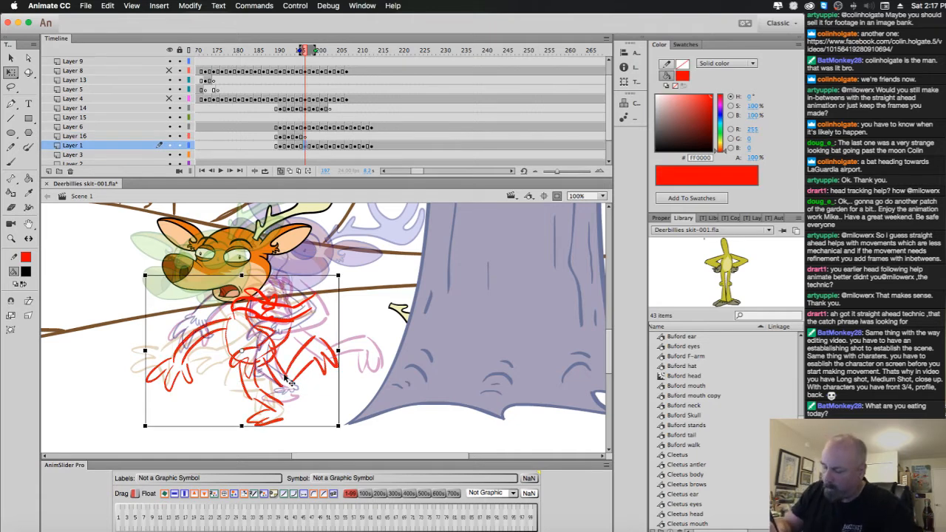
left_click_drag(288, 373, 305, 352)
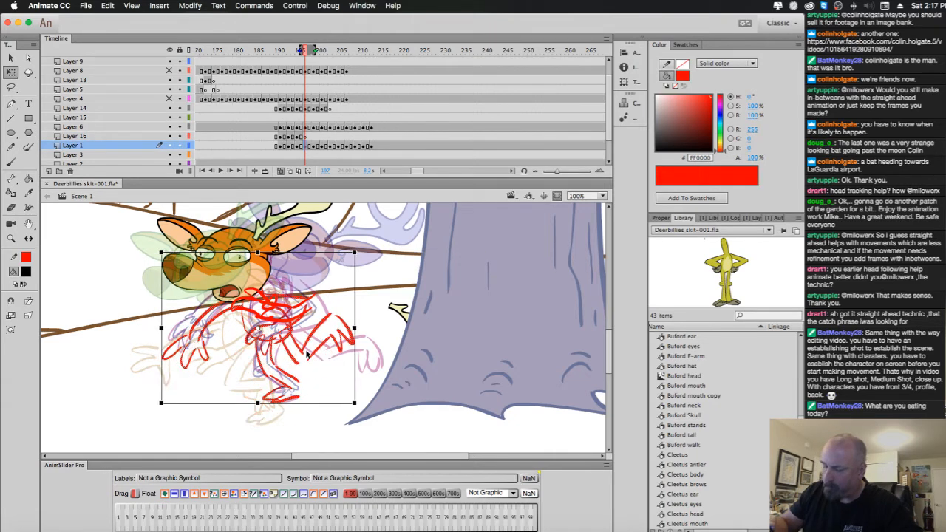
Move the red body sketches on Layer 1 at frames 199, 201 and 203 up and right, guided by the onion skins.
left_click(317, 146)
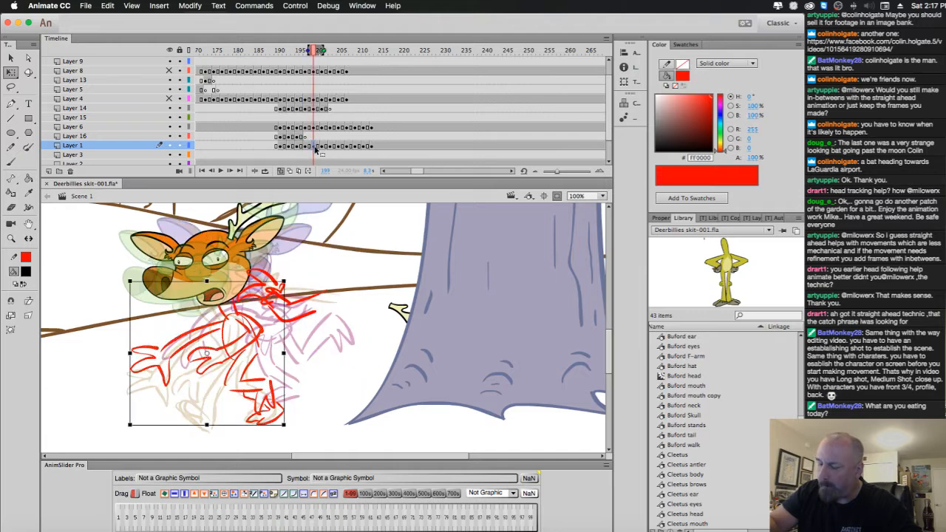
left_click_drag(277, 316, 280, 314)
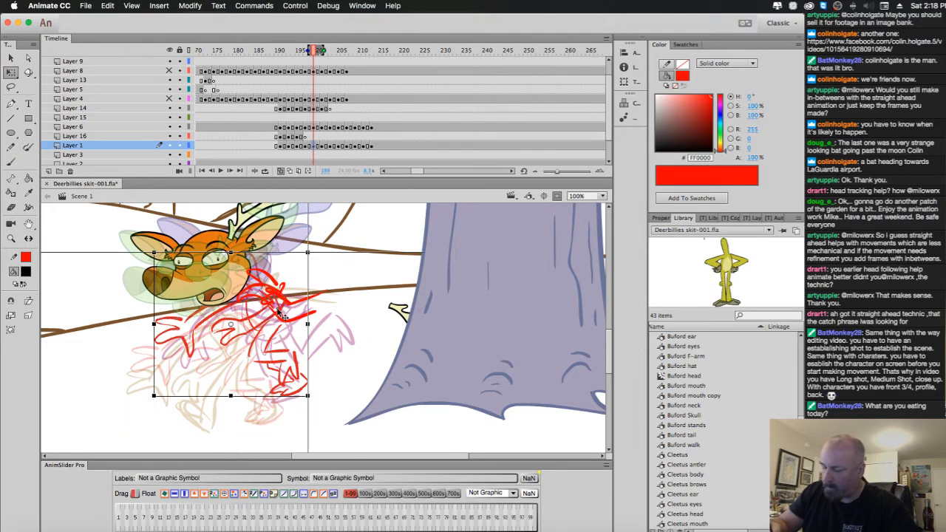
left_click(326, 147)
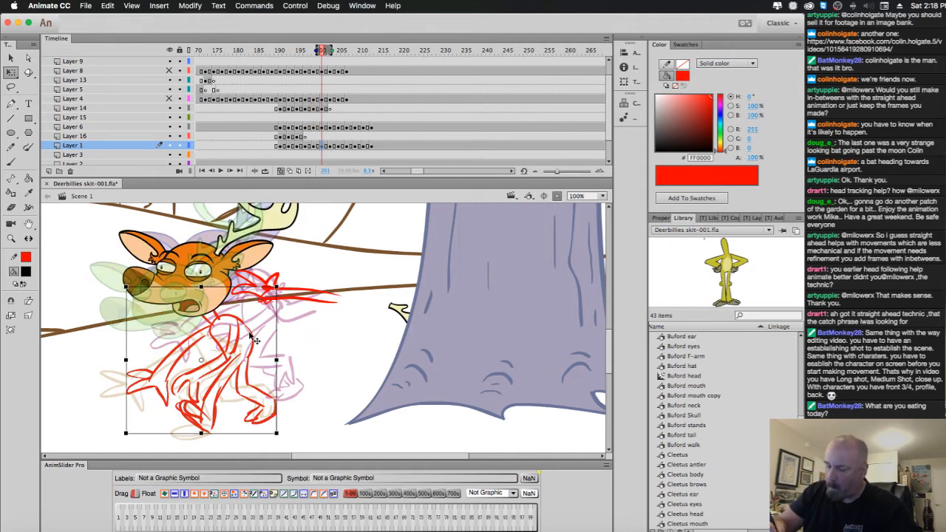
left_click_drag(256, 340, 279, 317)
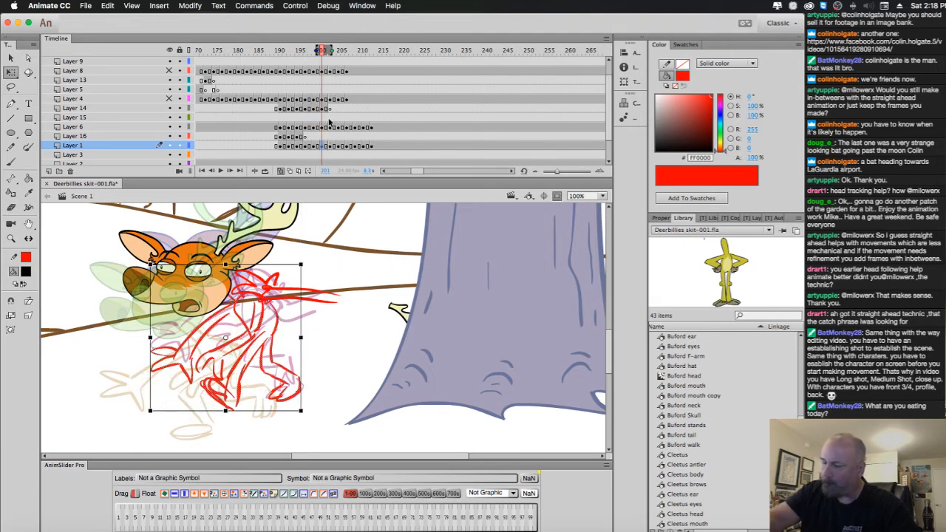
left_click(331, 145)
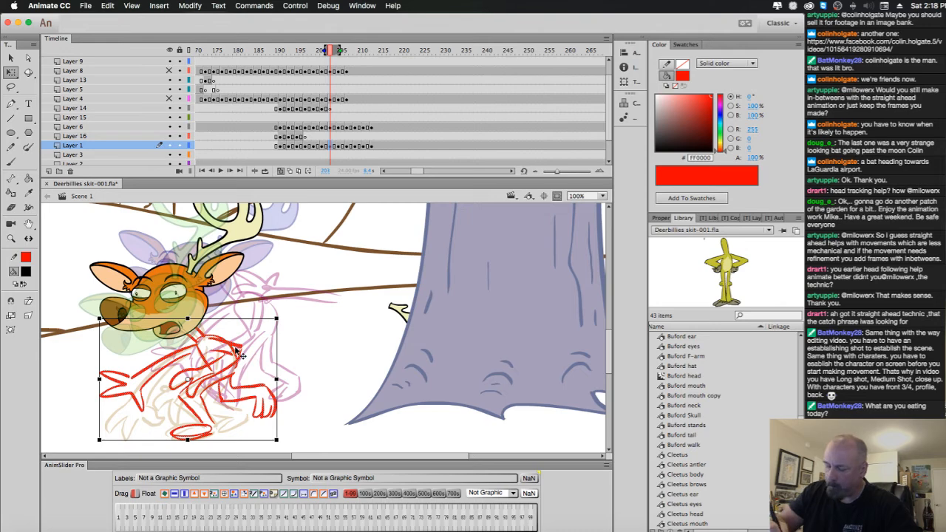
mouse_move(239, 354)
left_mouse_down()
mouse_move(253, 325)
mouse_move(242, 334)
mouse_move(263, 340)
left_mouse_up()
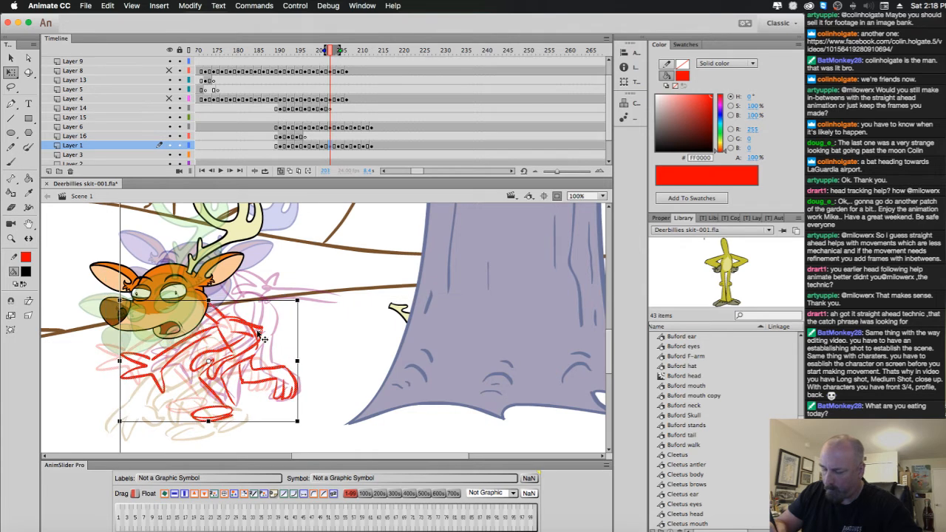
Move the Layer 1 body sketch at frame 205 up and right, fine-tuning its position against the neighbouring poses.
left_click(341, 161)
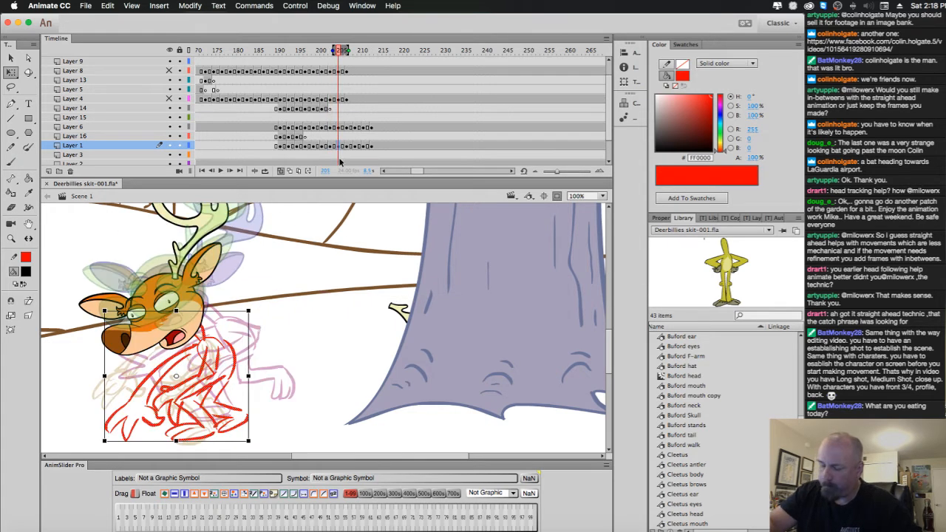
left_click_drag(233, 358, 258, 334)
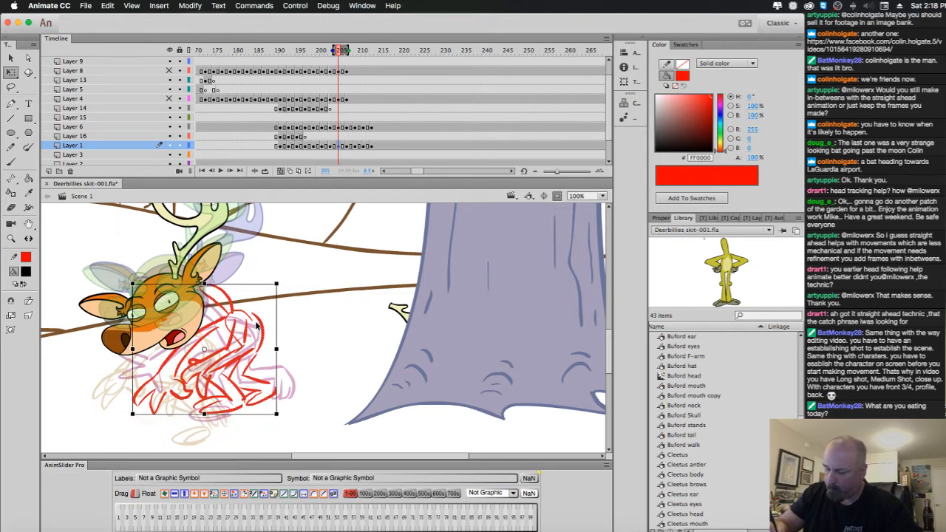
left_click(257, 325)
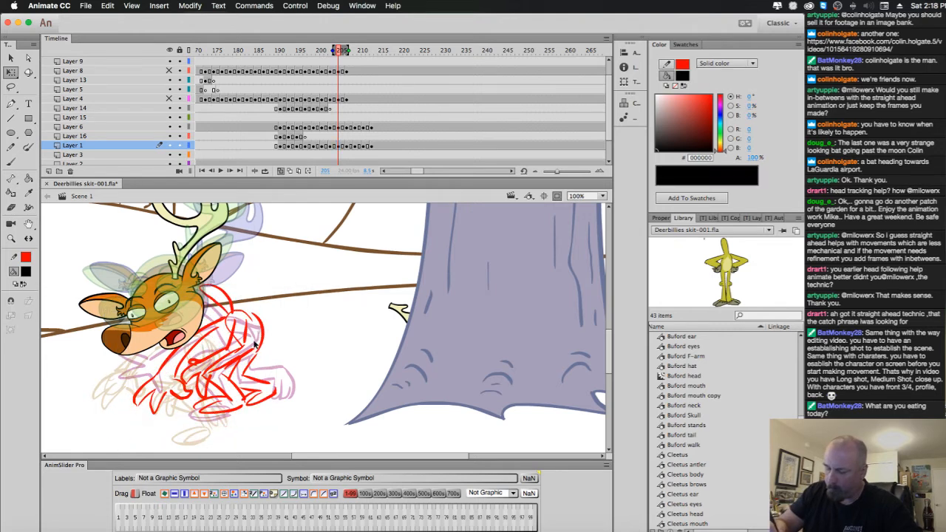
left_click(342, 149)
mouse_move(246, 358)
left_mouse_down()
mouse_move(177, 333)
mouse_move(255, 394)
left_mouse_up()
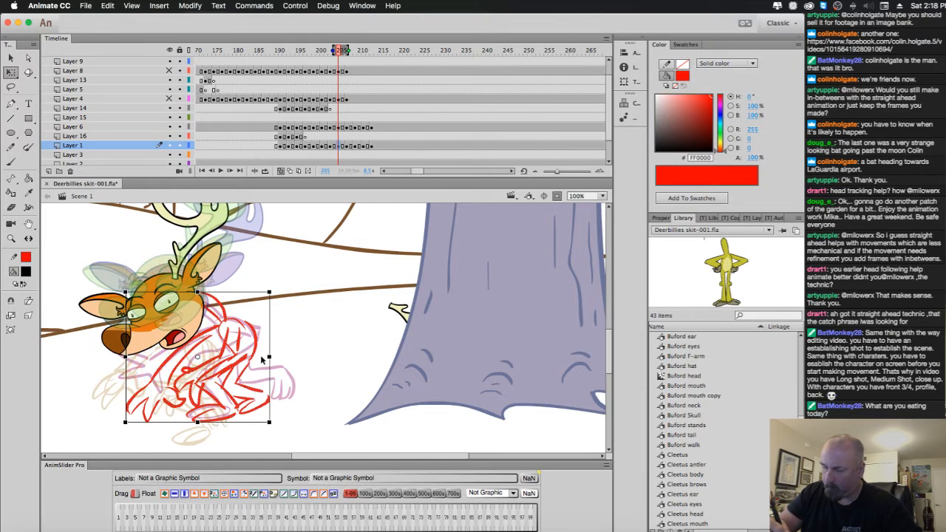
Move the Layer 1 body sketches at frames 207, 209, 211 and 213 up and right to continue the shifted motion.
left_click(350, 151)
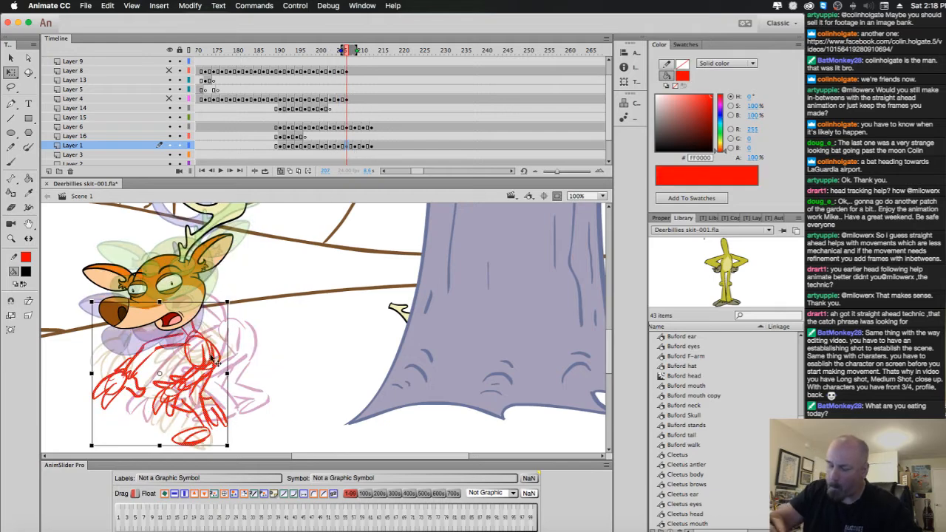
left_click_drag(215, 360, 234, 333)
left_click(356, 148)
mouse_move(215, 367)
left_mouse_down()
mouse_move(243, 306)
mouse_move(236, 345)
left_mouse_up()
left_click(366, 147)
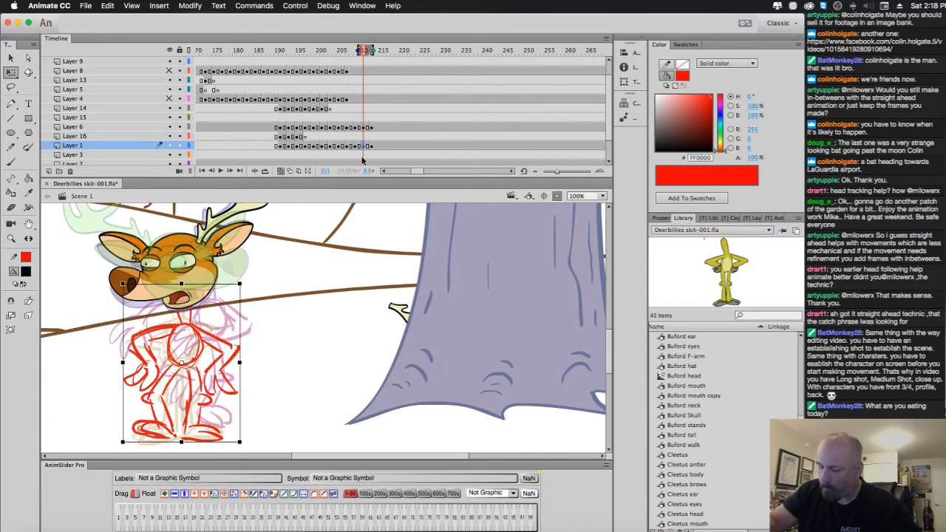
left_click_drag(209, 386, 226, 336)
left_click(372, 147)
left_click(293, 301)
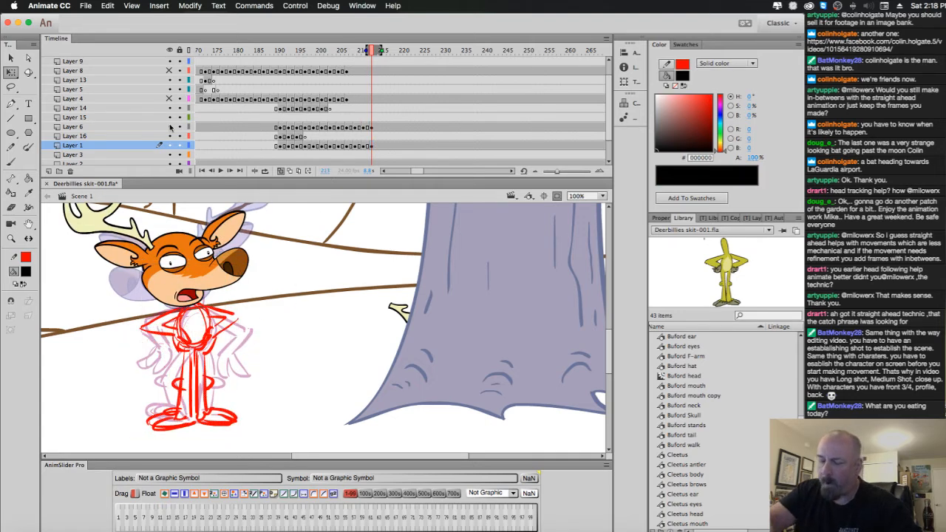
Show Layer 4 and Layer 8, and move the orange deer's head at frame 213 up and right over its body sketch.
left_click(170, 99)
left_click(171, 71)
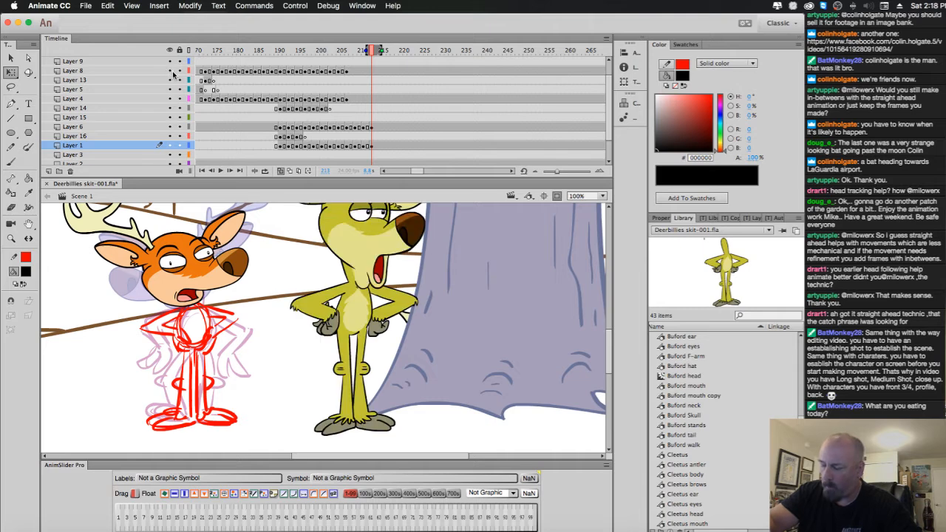
left_click(221, 280)
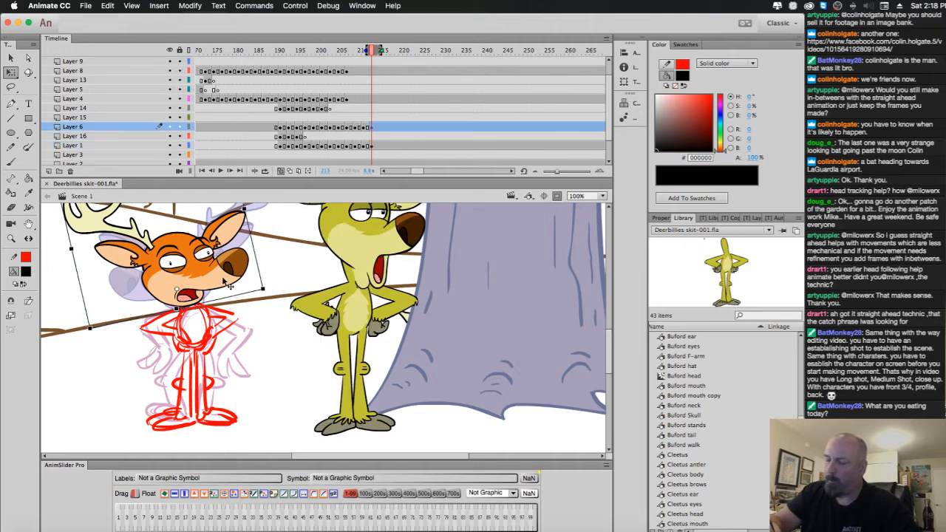
left_click_drag(221, 269, 232, 257)
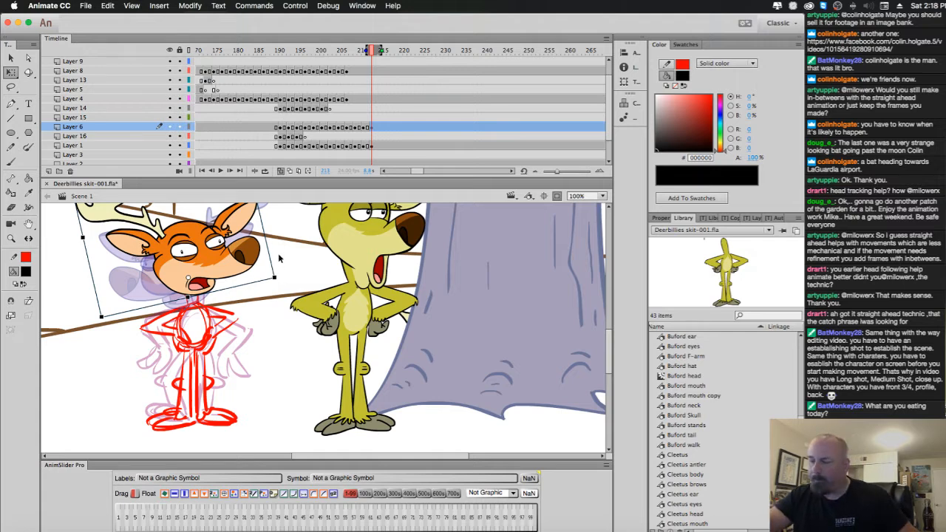
Reposition the orange deer's head on Layer 6 at frames 211 and 209 to fit the moved body sketches.
key("comma")
key("comma")
left_click(201, 255)
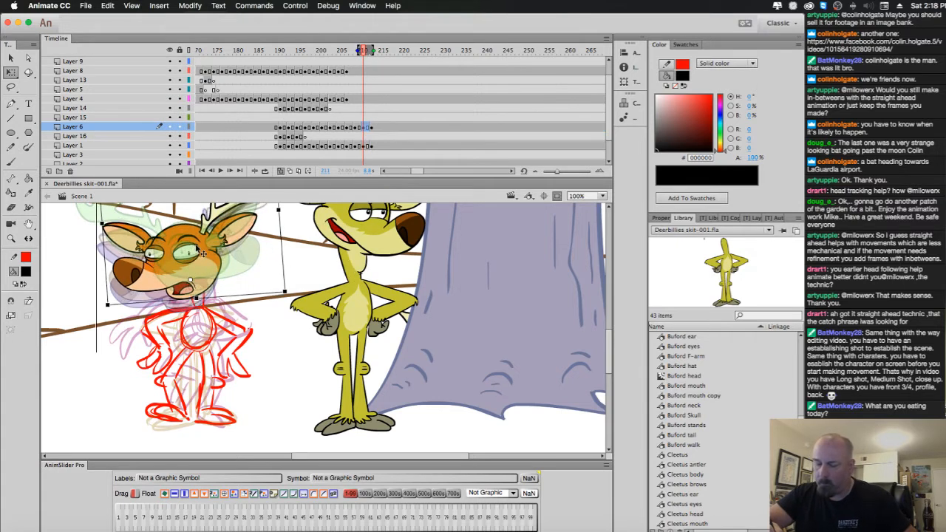
key("comma")
key("comma")
left_click(201, 267)
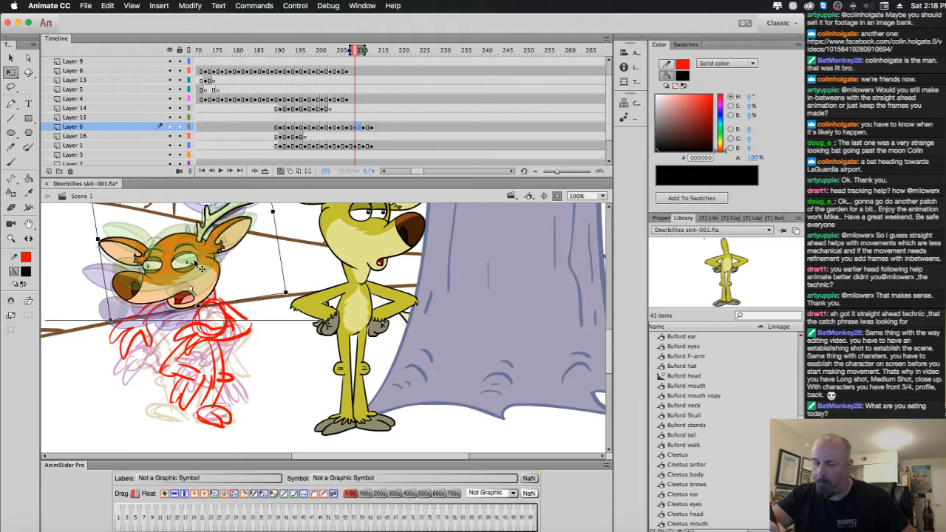
mouse_move(194, 264)
left_mouse_down()
mouse_move(199, 257)
mouse_move(188, 273)
mouse_move(194, 266)
left_mouse_up()
Reposition the orange deer's head on Layer 6 at frames 207 and 205 to fit the moved body sketches.
key("comma")
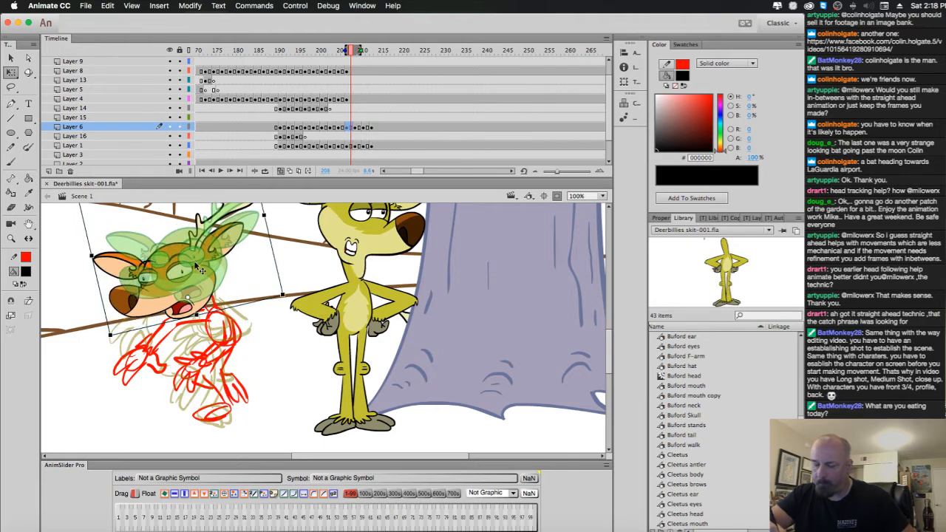
key("comma")
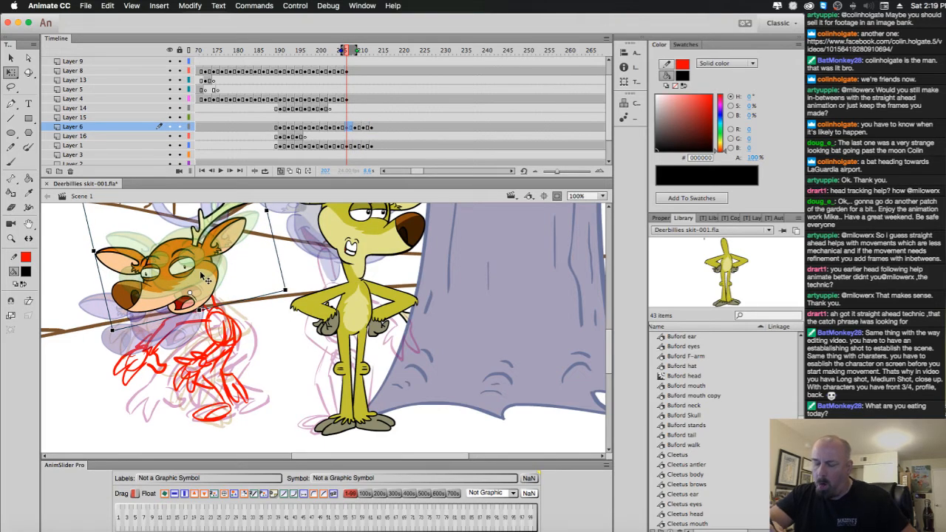
key("comma")
left_click(195, 284)
Move the orange deer's head on Layer 6 at frame 201 slightly up to fit its body sketch, and turn off onion skinning.
key("comma")
key("comma")
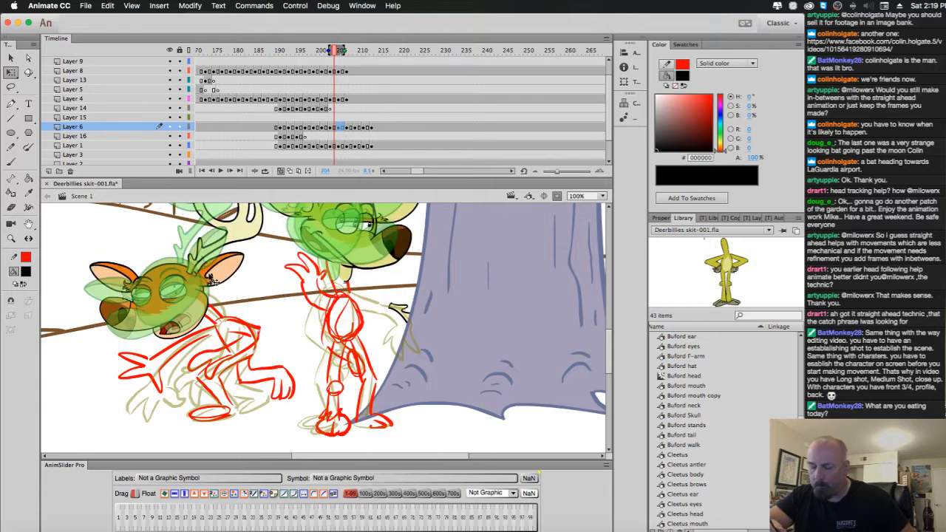
key("comma")
key("comma")
key("comma")
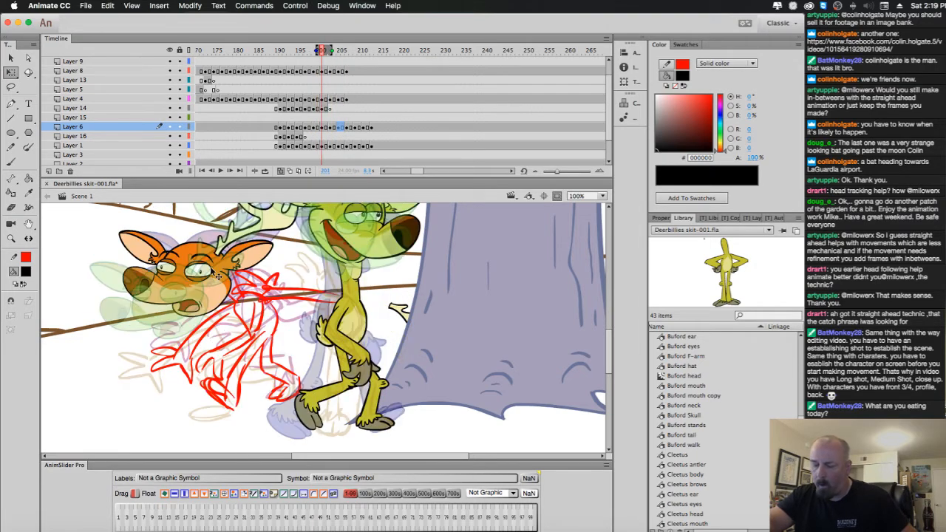
left_click(208, 272)
left_click_drag(202, 264, 199, 264)
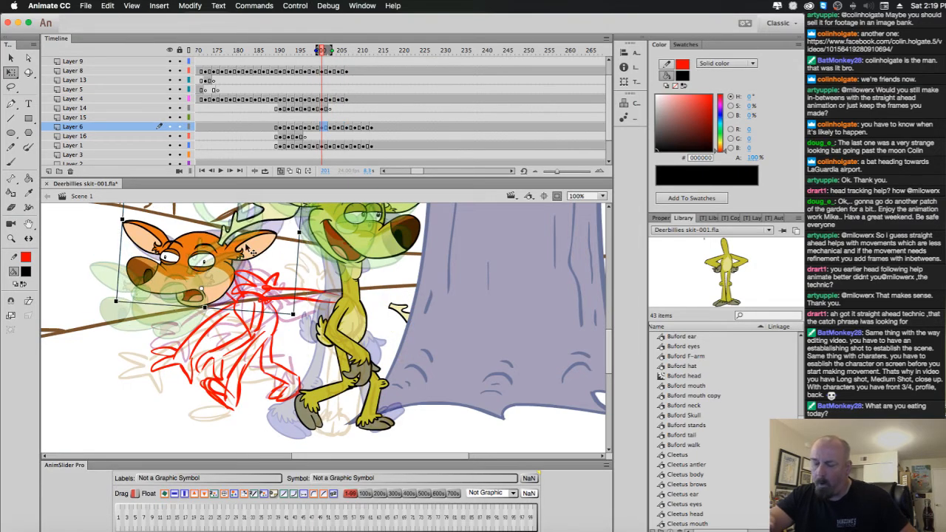
key("comma")
key("period")
left_click(282, 171)
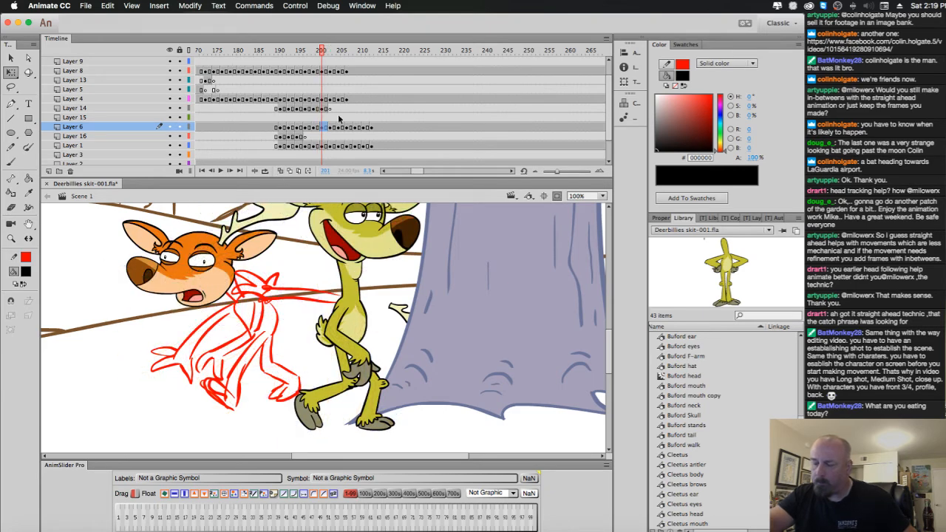
left_click_drag(325, 54, 314, 92)
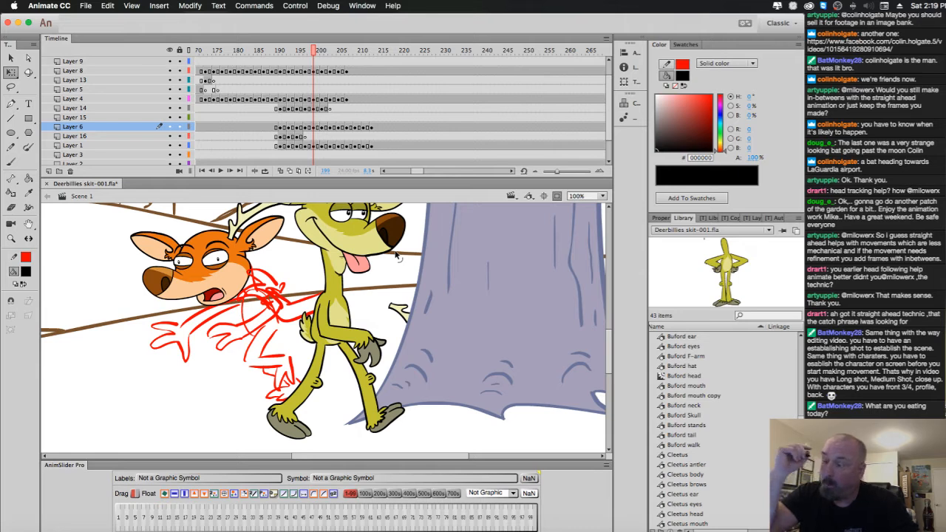
left_click(11, 162)
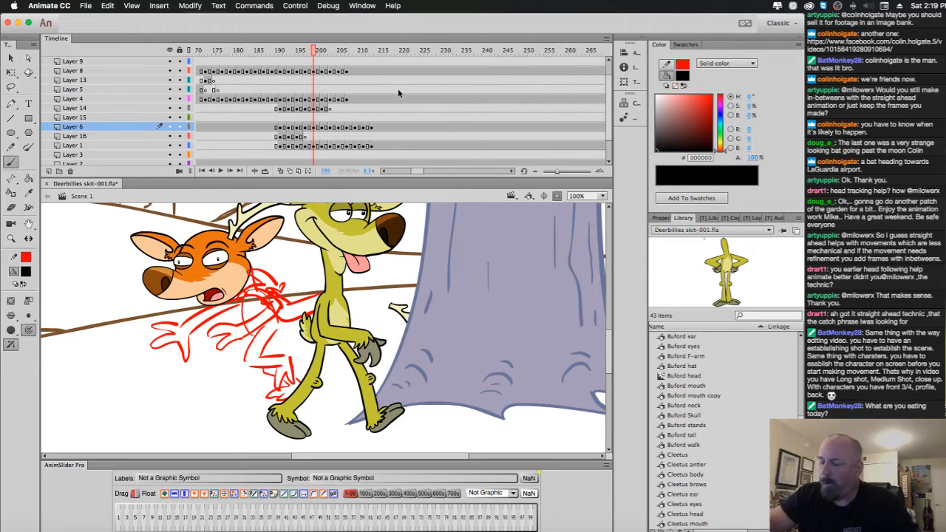
left_click(298, 136)
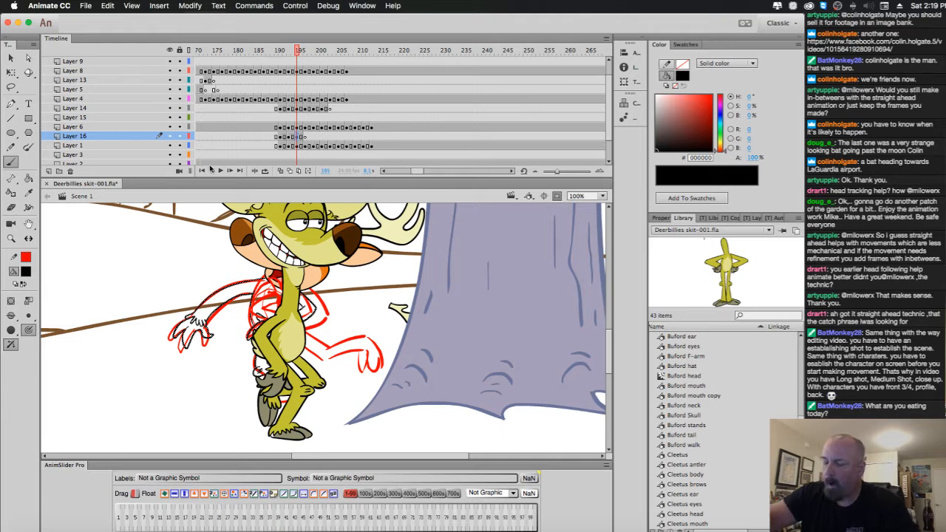
key("Escape")
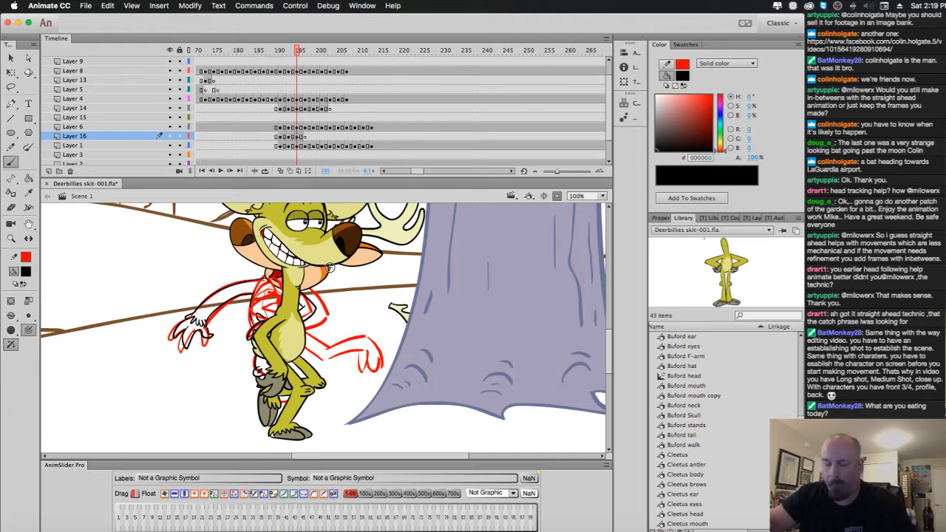
key("super+z")
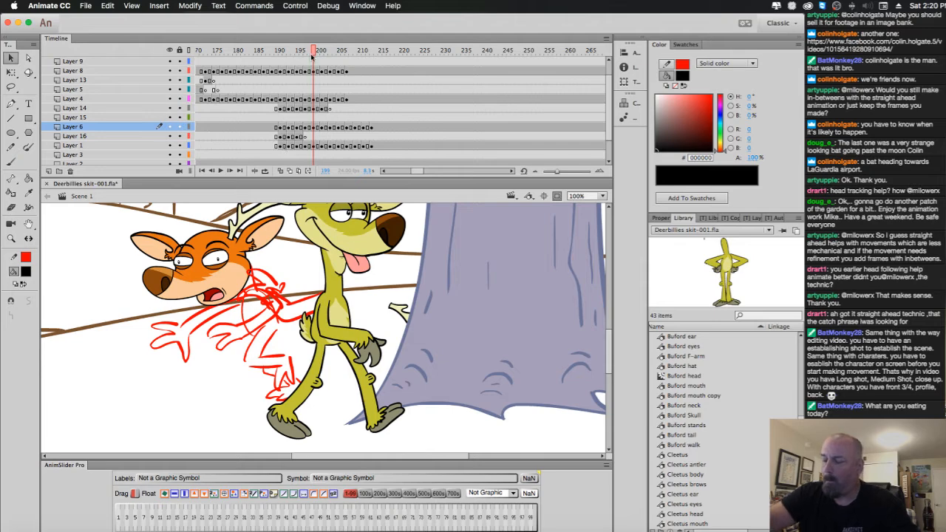
Go to frame 195 and hide Layer 8 and Layer 4 to uncover the orange deer's body drawing.
mouse_move(312, 57)
left_mouse_down()
mouse_move(288, 57)
mouse_move(307, 61)
mouse_move(298, 62)
left_mouse_up()
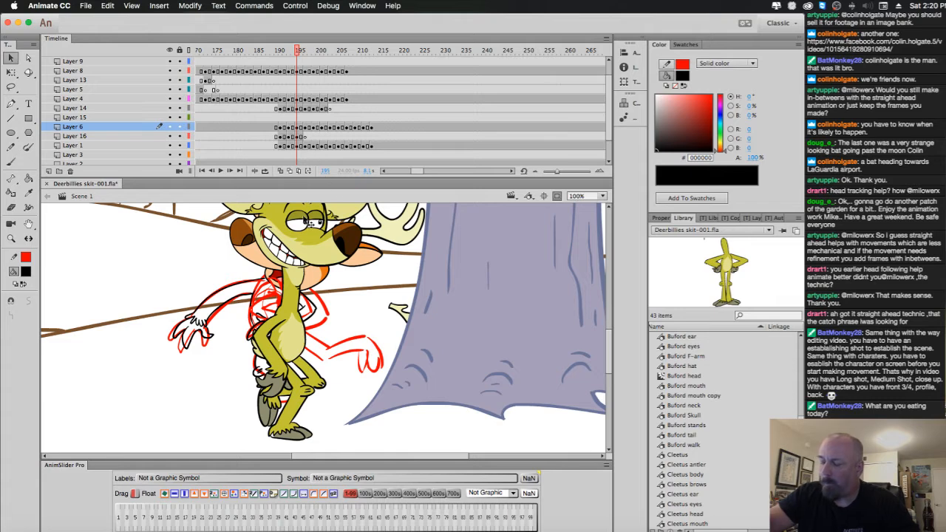
left_click(316, 215)
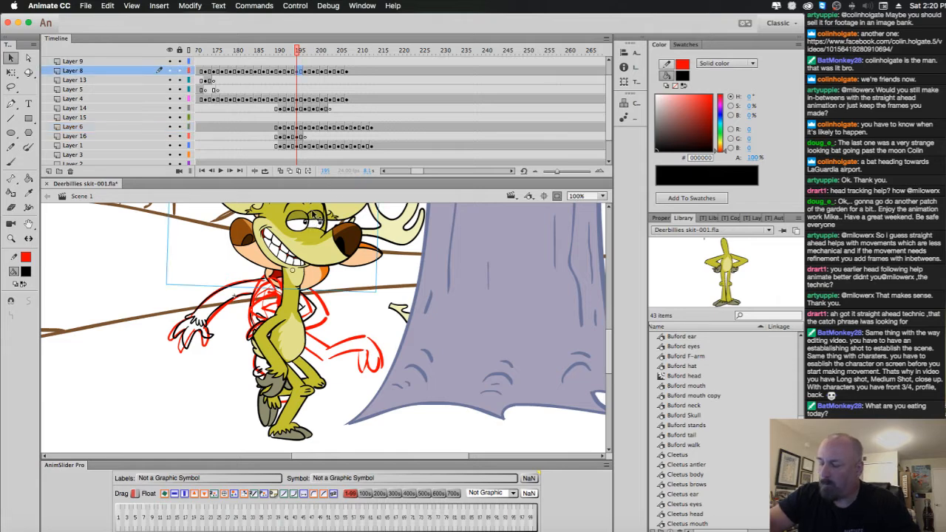
left_click(169, 70)
left_click(311, 297)
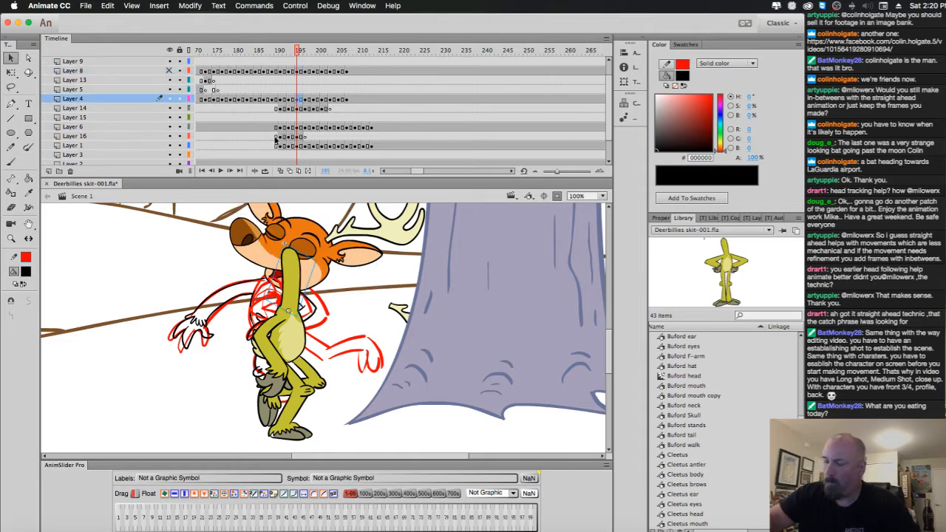
left_click(172, 99)
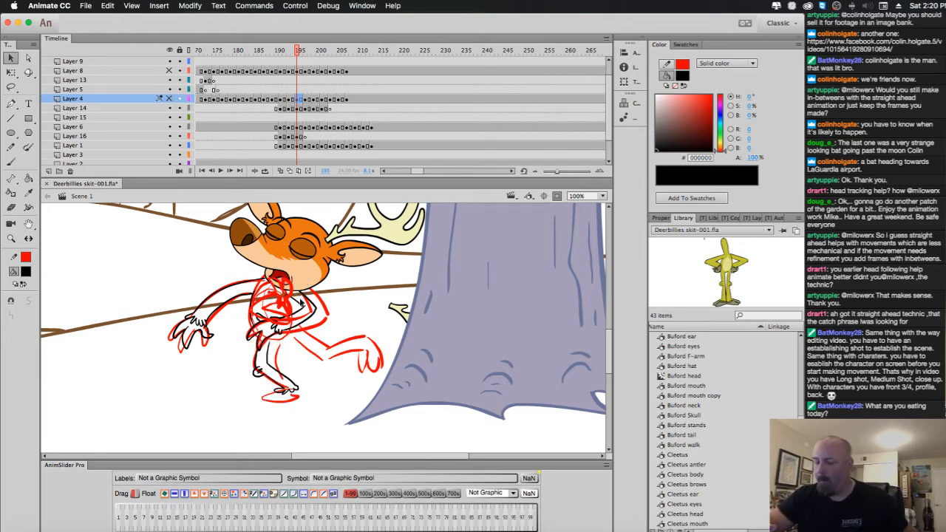
At frame 196, turn on onion skinning, extend its range one frame further back, and make Layer 16 active for brushing.
scroll(294, 290, "up", 1)
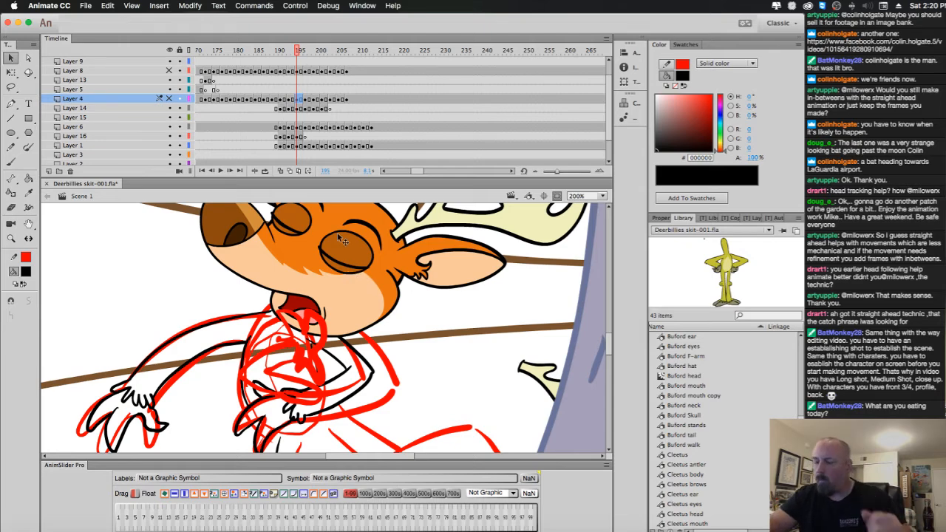
mouse_move(299, 58)
left_mouse_down()
mouse_move(284, 61)
mouse_move(301, 62)
left_mouse_up()
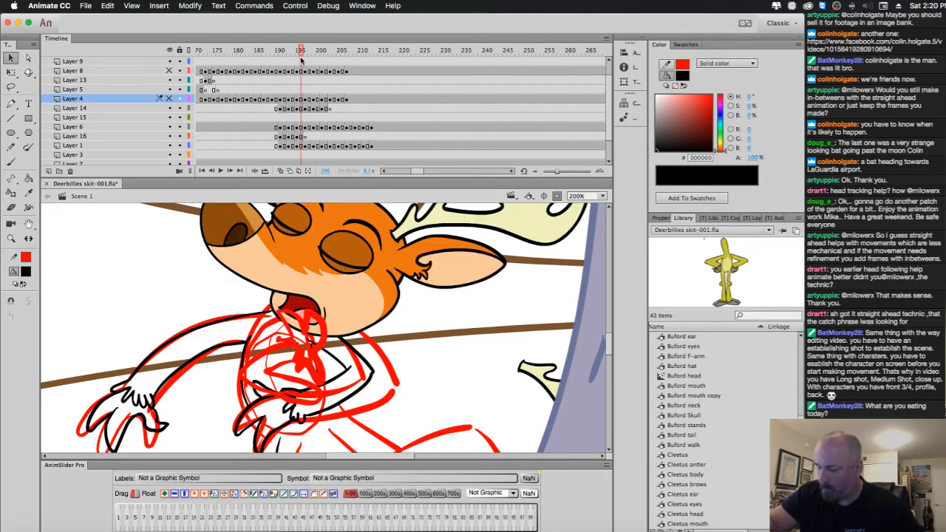
scroll(444, 314, "down", 5)
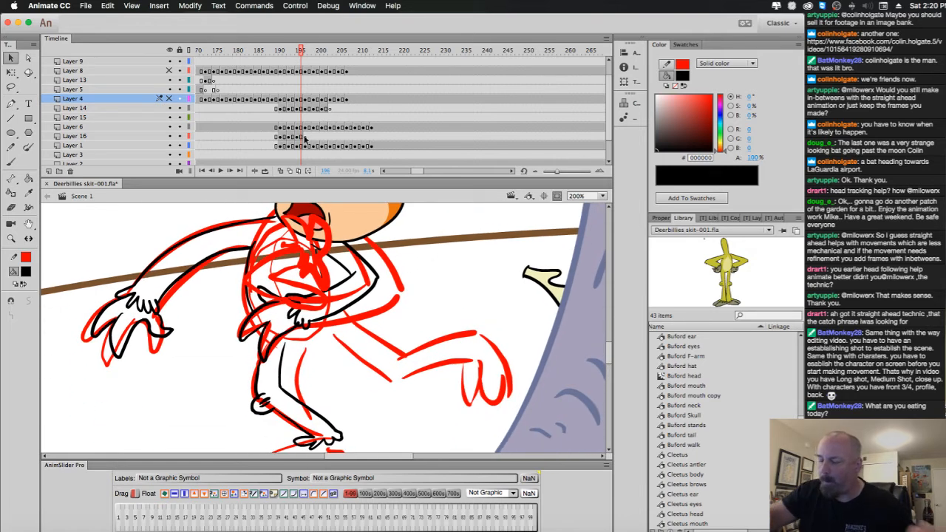
scroll(327, 303, "down", 3)
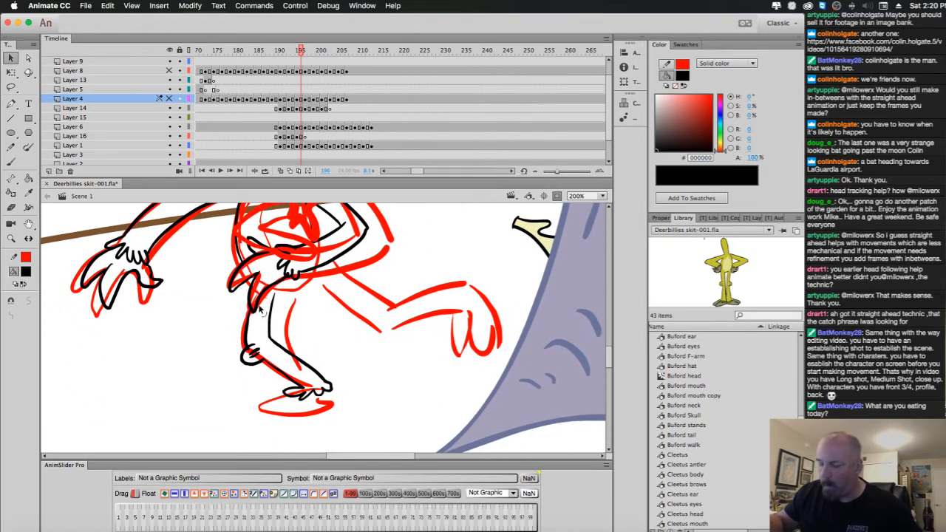
key("b")
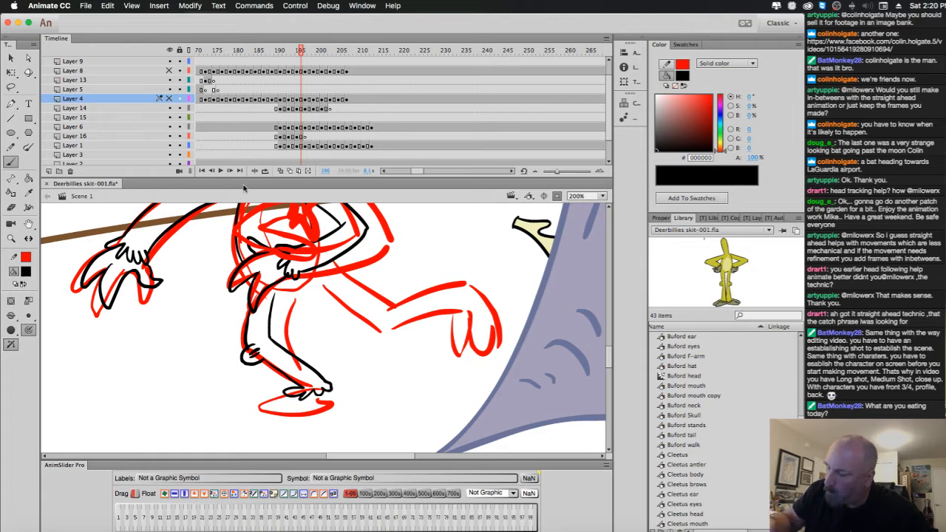
left_click(281, 171)
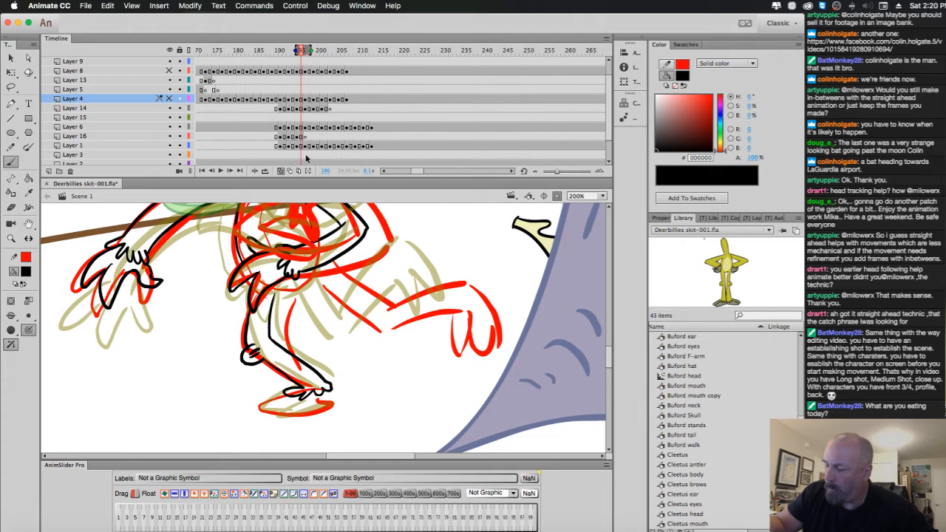
left_click_drag(295, 50, 293, 51)
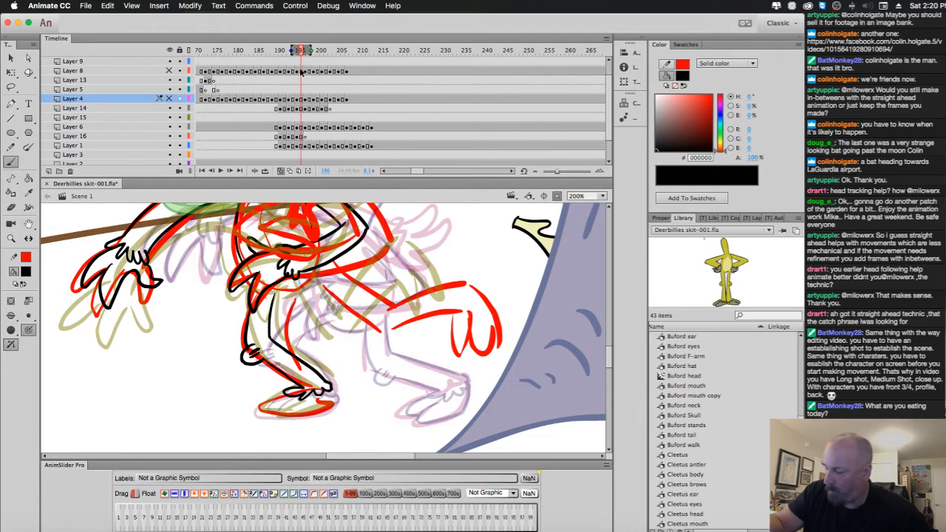
left_click(301, 138)
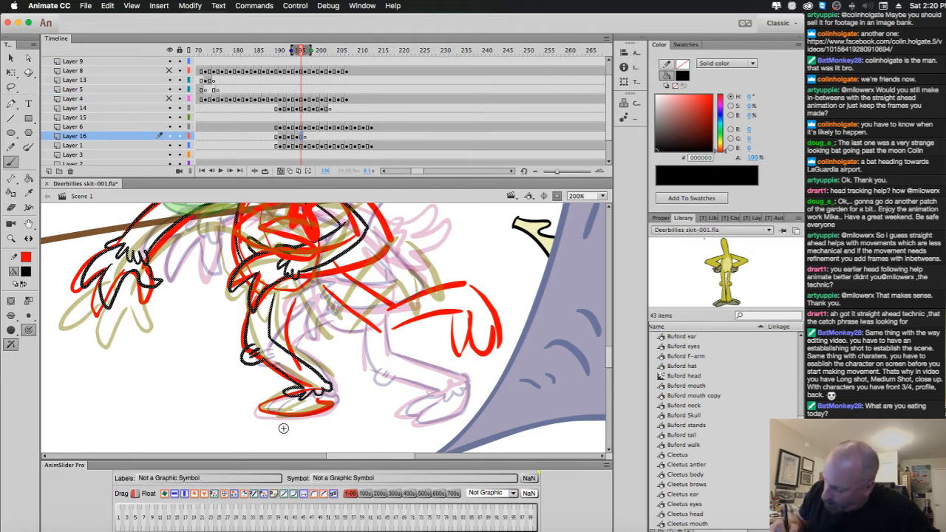
Ink the orange deer's planted foot and raised back leg and foot in black on Layer 16 at frame 196, following the red sketch.
left_click_drag(267, 407, 291, 400)
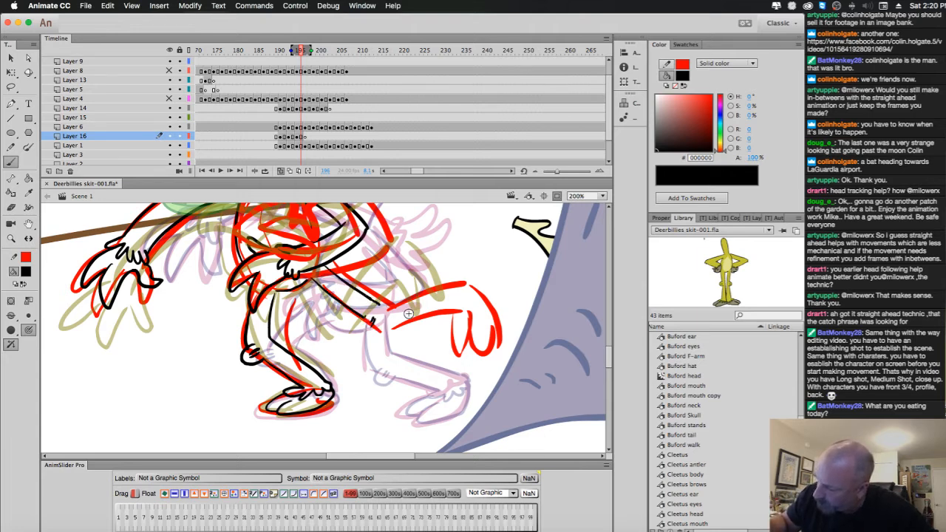
left_click_drag(381, 304, 445, 286)
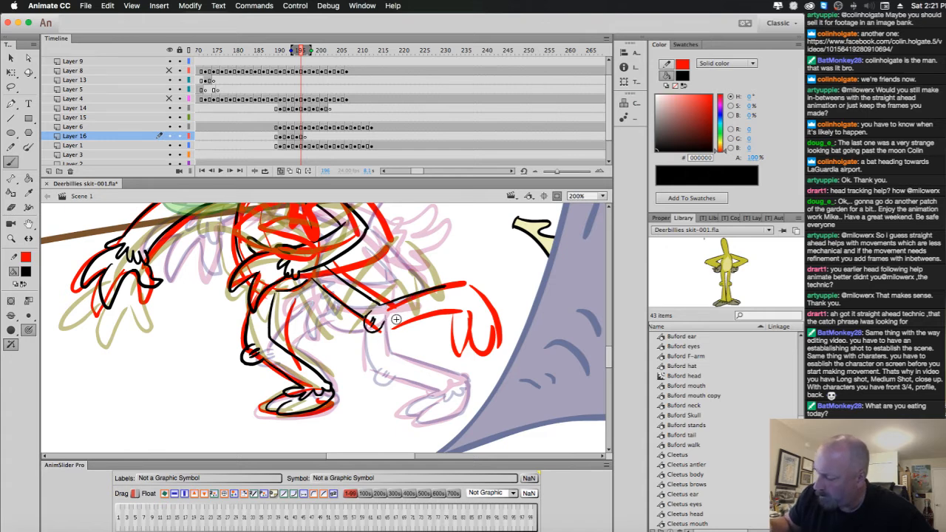
left_click_drag(381, 327, 452, 308)
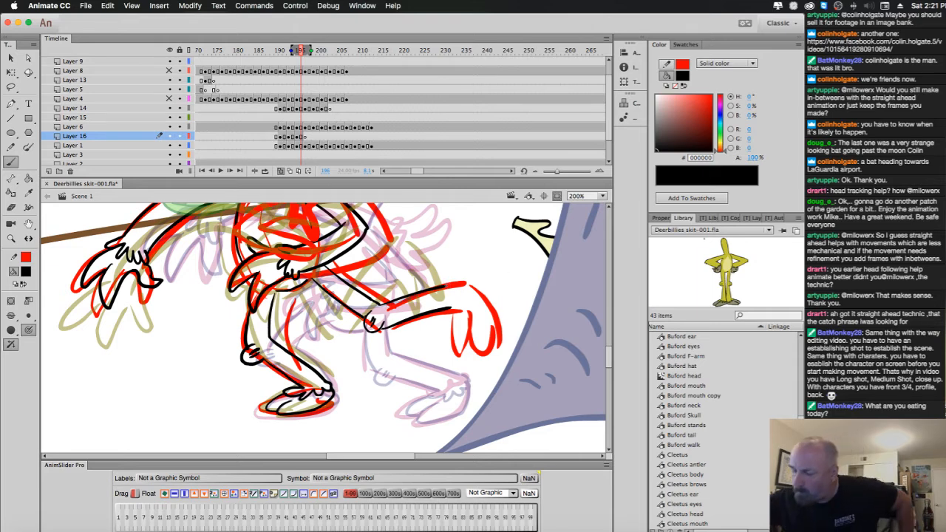
left_click_drag(445, 283, 473, 280)
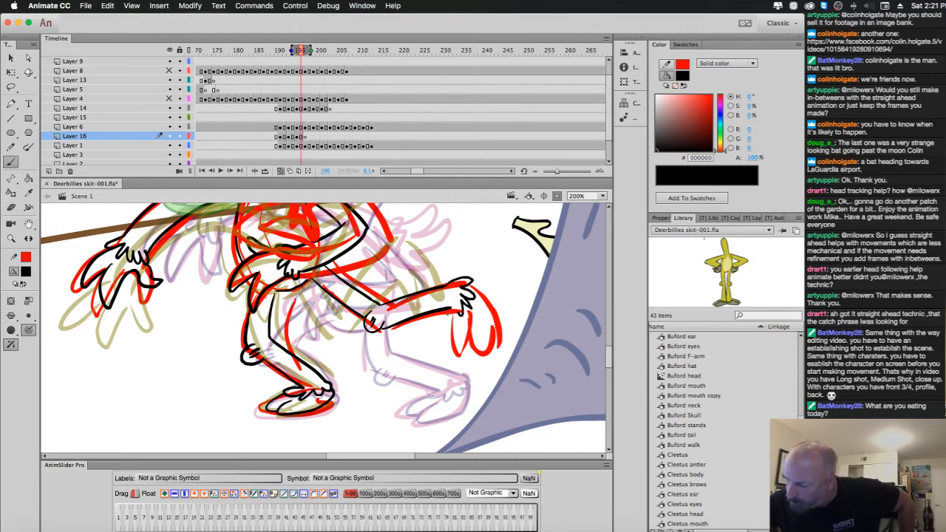
left_click_drag(468, 351, 468, 322)
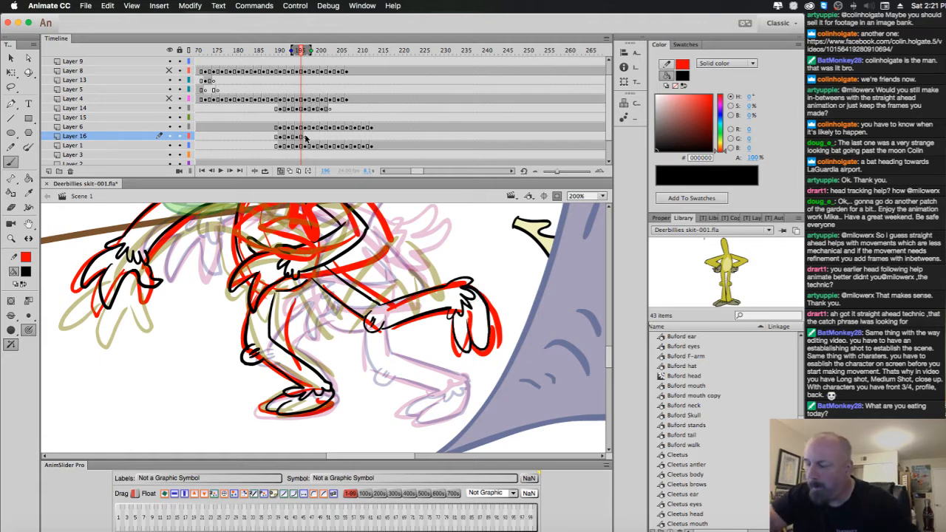
Ink the orange deer's planted foot with its ankle fur and toes in black on Layer 16 at frame 197.
key("period")
scroll(446, 382, "left", 5)
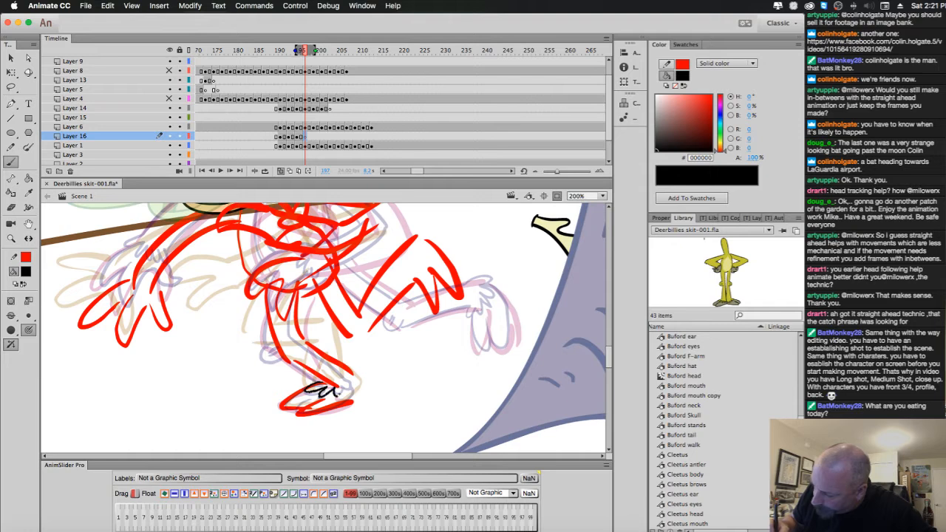
left_click_drag(357, 385, 348, 388)
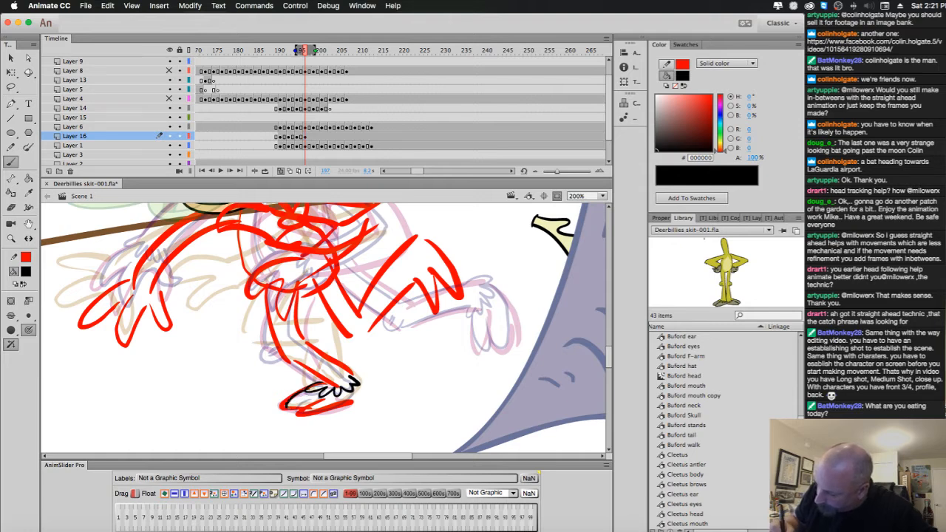
mouse_move(287, 406)
left_mouse_down()
mouse_move(317, 396)
mouse_move(305, 400)
mouse_move(341, 406)
left_mouse_up()
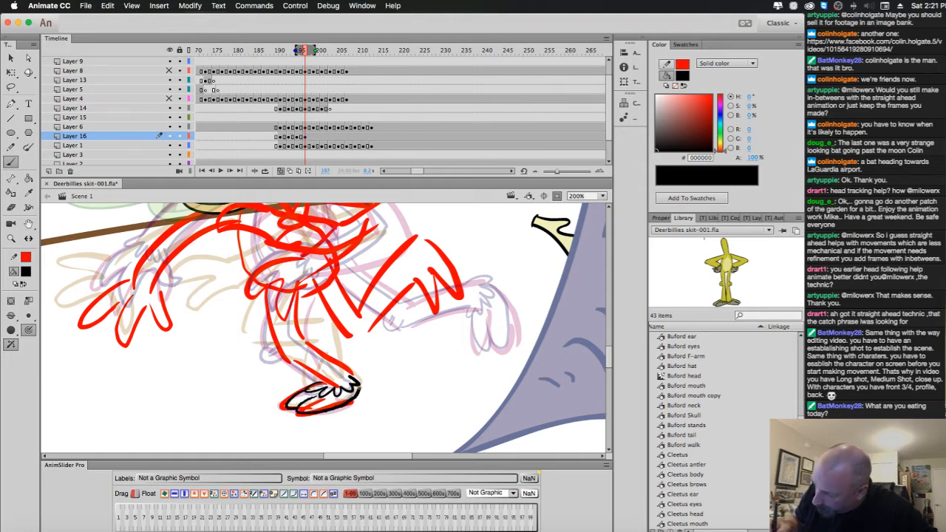
Ink the orange deer's outstretched hand with wrist fur and fingers in black over the red sketch at frame 197.
left_click_drag(423, 380, 473, 422)
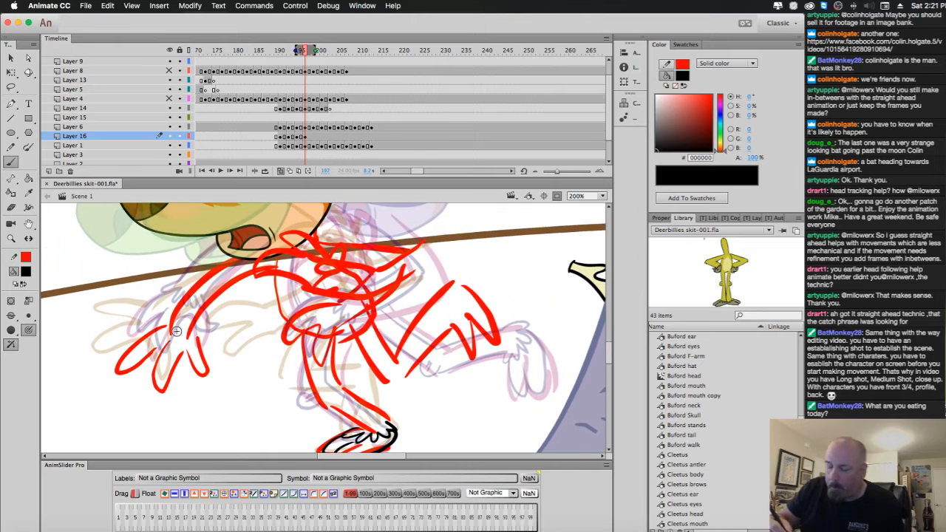
mouse_move(164, 326)
left_mouse_down()
mouse_move(197, 341)
mouse_move(131, 354)
mouse_move(157, 388)
mouse_move(168, 388)
left_mouse_up()
left_click_drag(172, 350, 184, 374)
left_click_drag(191, 336, 204, 353)
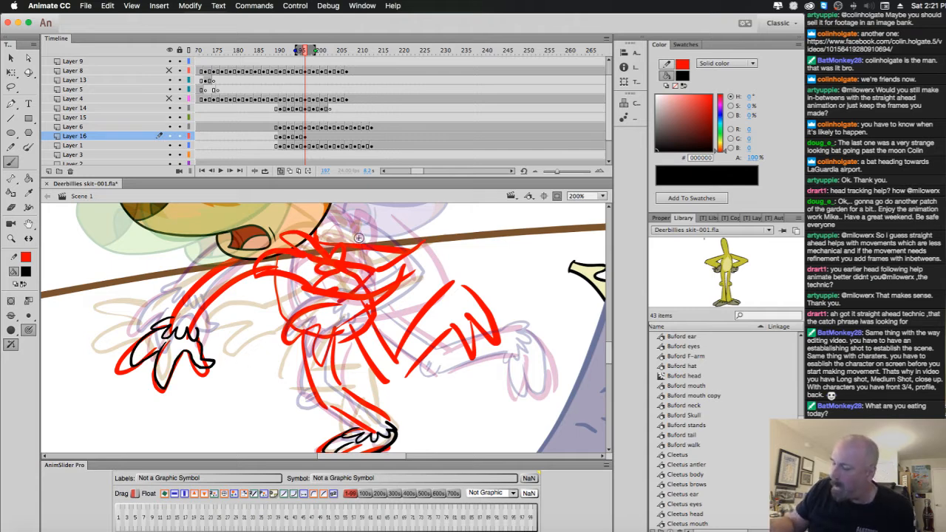
Ink the deer's hand held at the belly, the outstretched arm's outlines and the chest line on Layer 16 at frame 197.
scroll(348, 281, "up", 2)
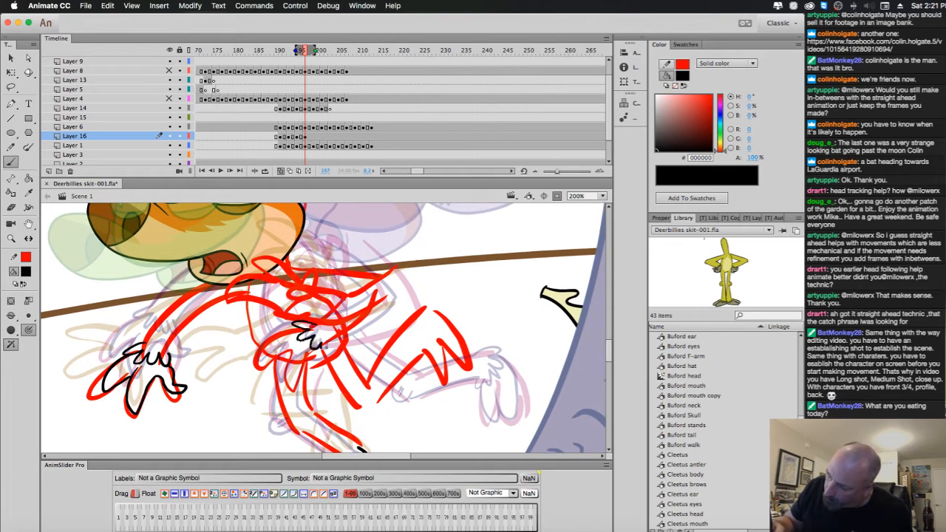
mouse_move(324, 347)
left_mouse_down()
mouse_move(303, 328)
mouse_move(272, 323)
mouse_move(291, 334)
mouse_move(270, 332)
mouse_move(257, 364)
mouse_move(348, 298)
left_mouse_up()
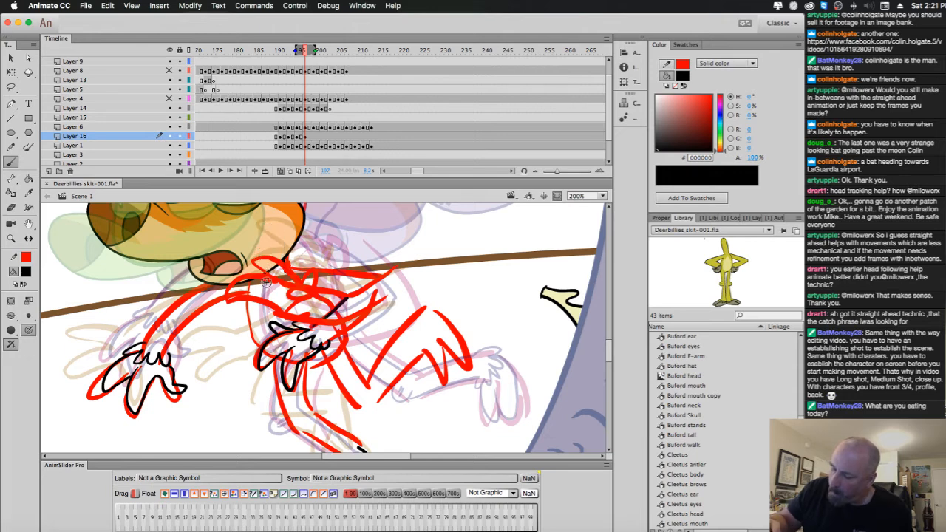
mouse_move(262, 271)
left_mouse_down()
mouse_move(194, 287)
mouse_move(141, 352)
left_mouse_up()
mouse_move(187, 323)
left_mouse_down()
mouse_move(250, 299)
mouse_move(247, 292)
mouse_move(257, 342)
left_mouse_up()
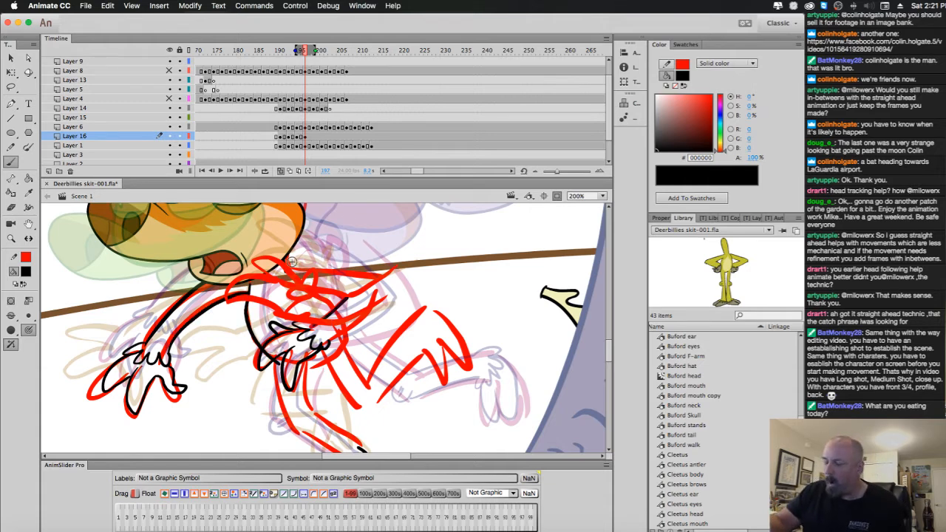
Hide Layer 14 and ink the deer's bent arm from shoulder around the elbow to the belly hand on Layer 16 at frame 197.
key("v")
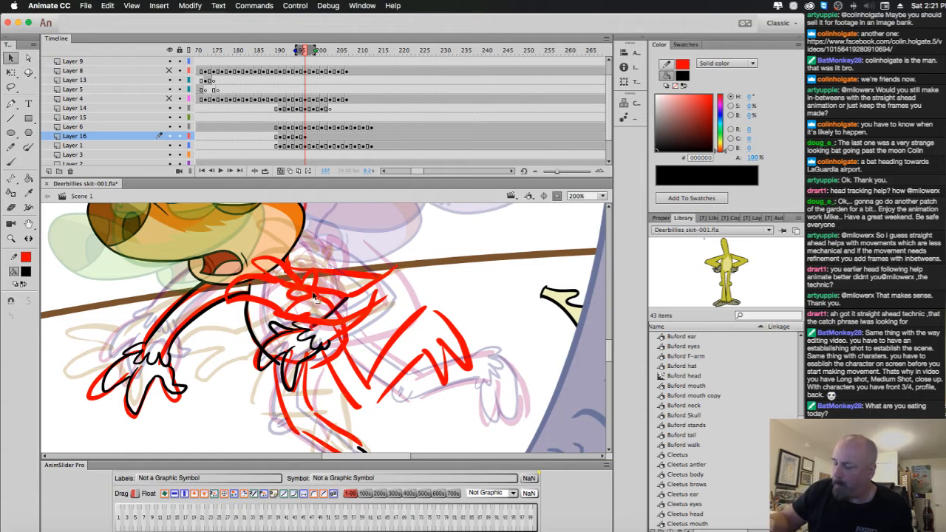
left_click(309, 108)
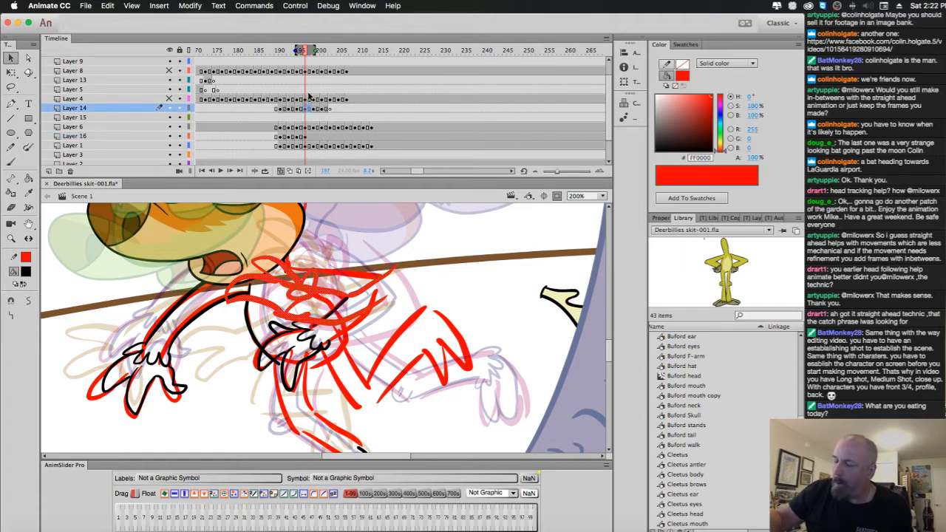
left_click(170, 109)
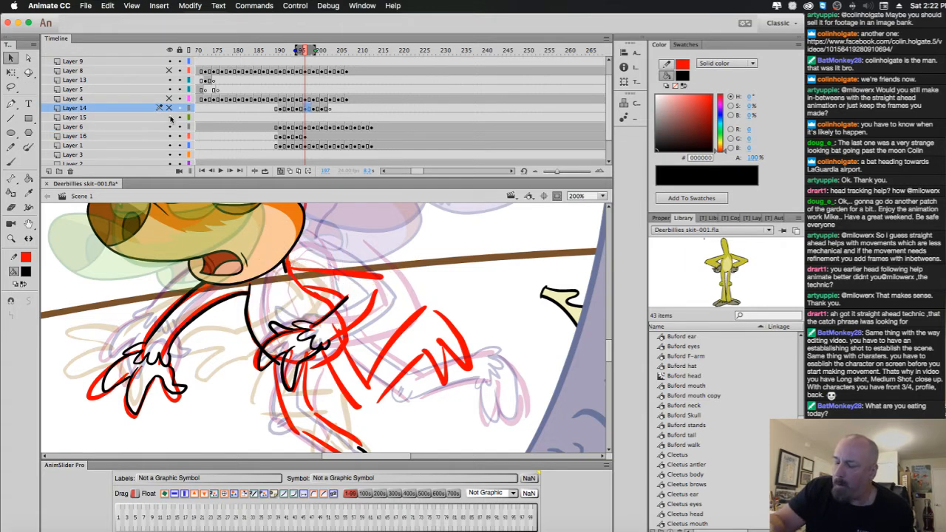
left_click(306, 137)
left_click(11, 162)
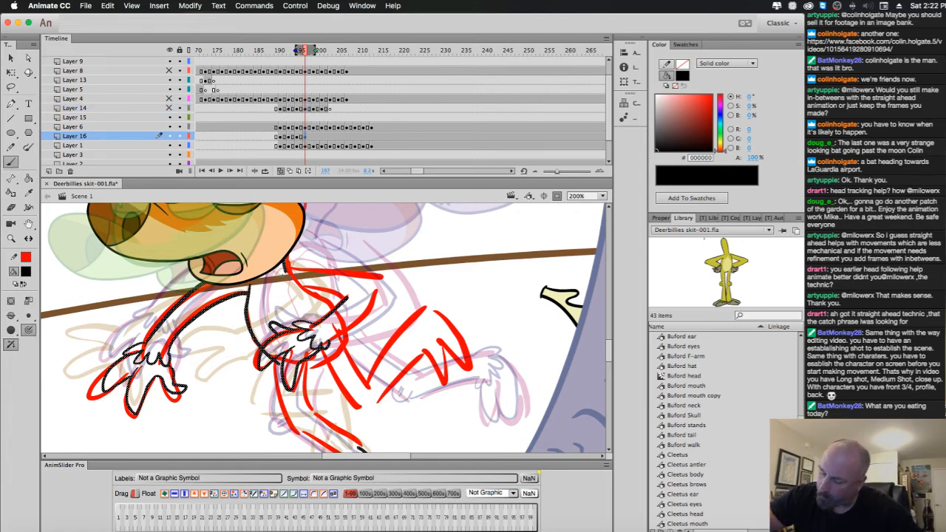
left_click_drag(341, 275, 371, 288)
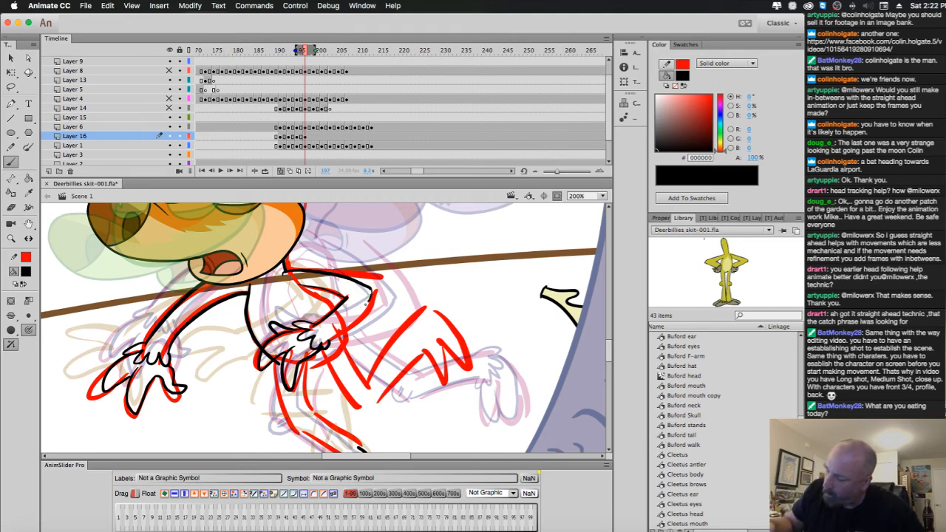
left_click_drag(367, 303, 322, 347)
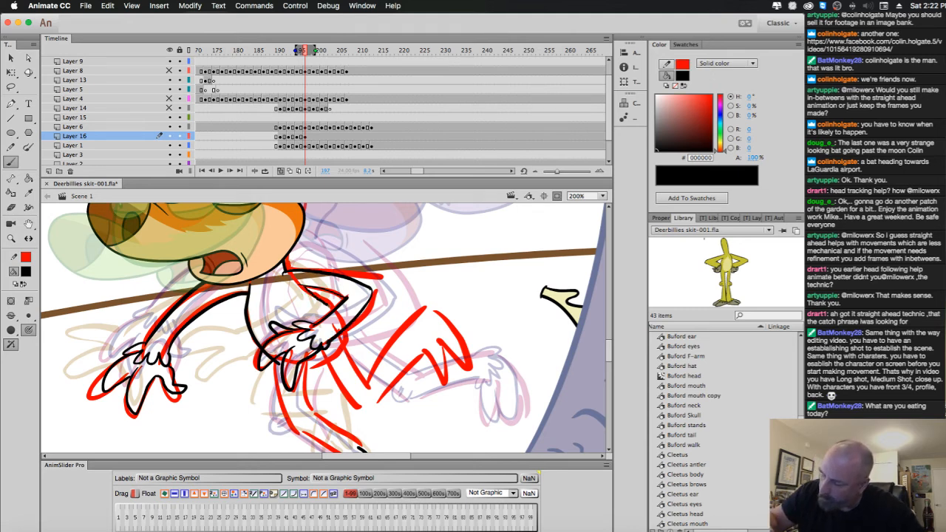
Ink the deer's planted leg in black from the hip past the knee to the ankle at frame 197.
scroll(414, 333, "down", 5)
scroll(414, 333, "right", 3)
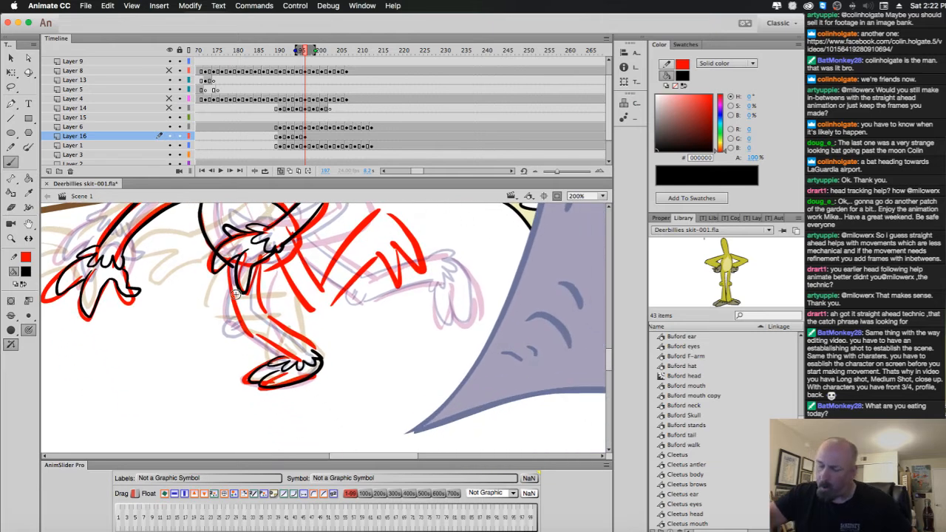
left_click_drag(232, 269, 250, 331)
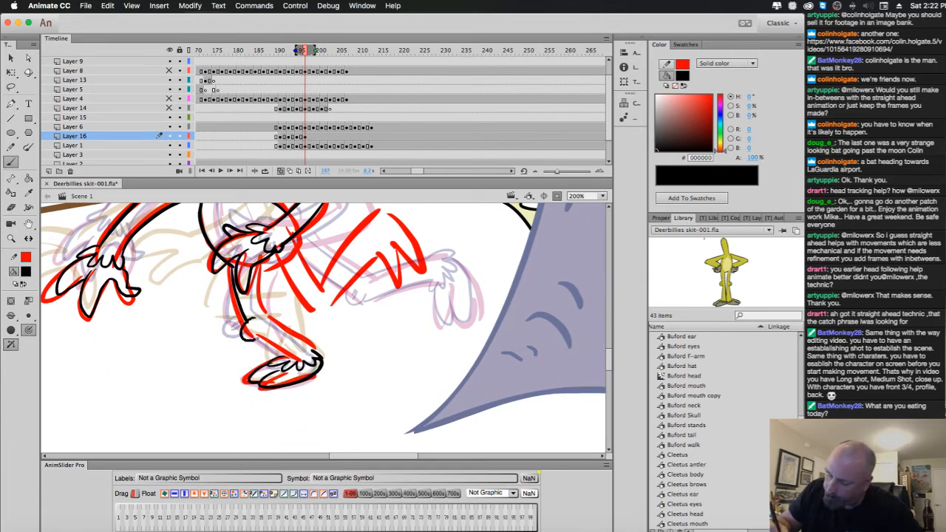
left_click_drag(257, 339, 258, 326)
mouse_move(257, 269)
left_mouse_down()
mouse_move(266, 316)
mouse_move(316, 350)
left_mouse_up()
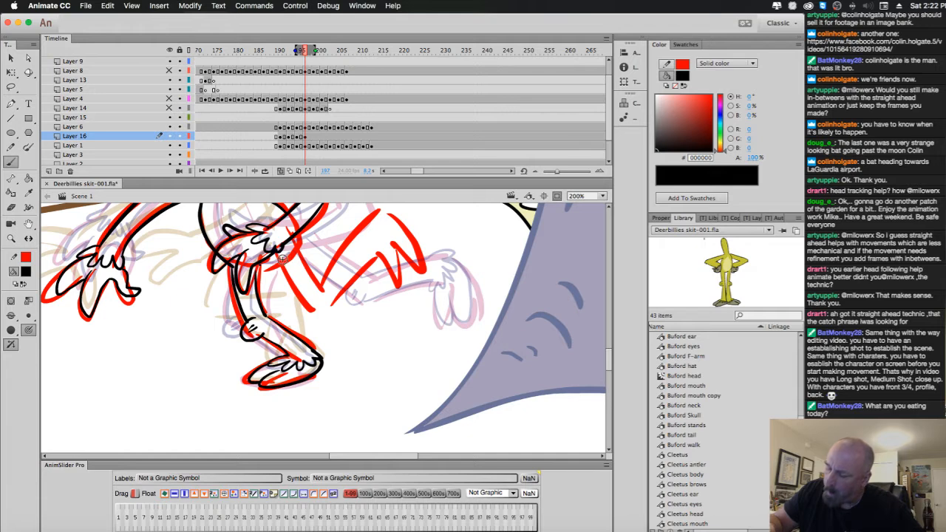
Ink the raised back leg's thigh, knee, shin and ankle fur in black over the red sketch at frame 197.
mouse_move(279, 256)
left_mouse_down()
mouse_move(316, 323)
mouse_move(324, 304)
left_mouse_up()
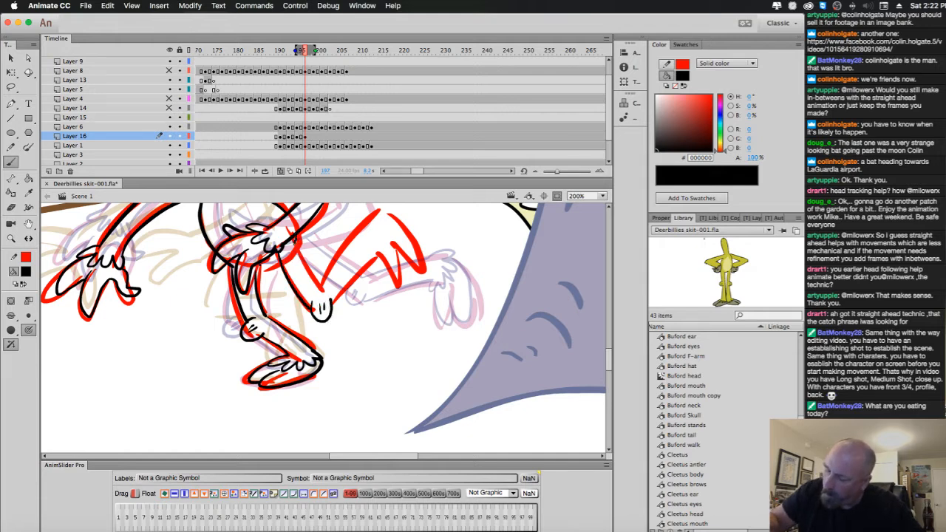
mouse_move(325, 292)
left_mouse_down()
mouse_move(359, 221)
mouse_move(382, 244)
left_mouse_up()
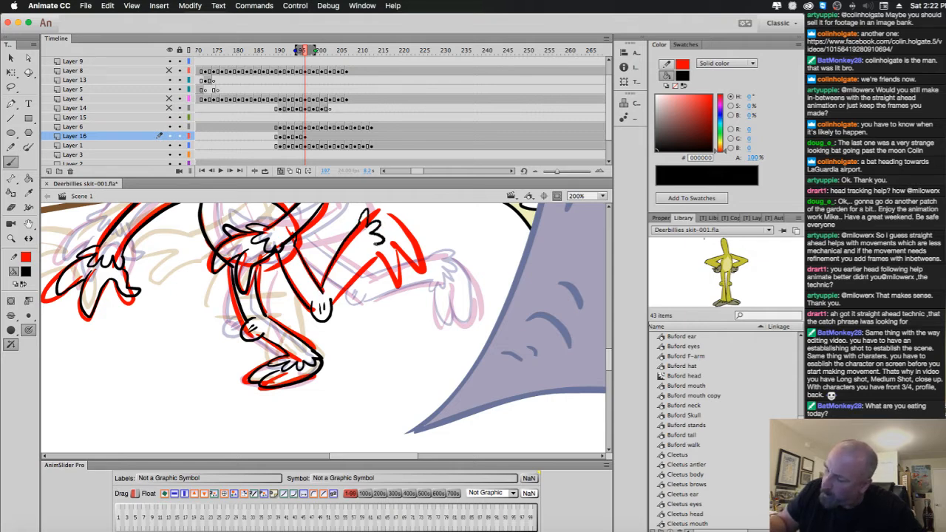
key("cmd+z")
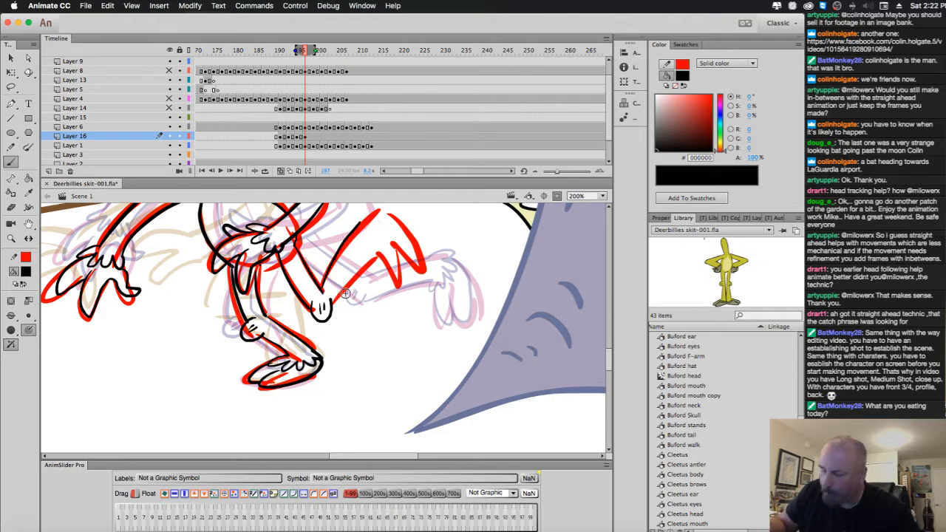
mouse_move(333, 297)
left_mouse_down()
mouse_move(367, 210)
mouse_move(384, 256)
left_mouse_up()
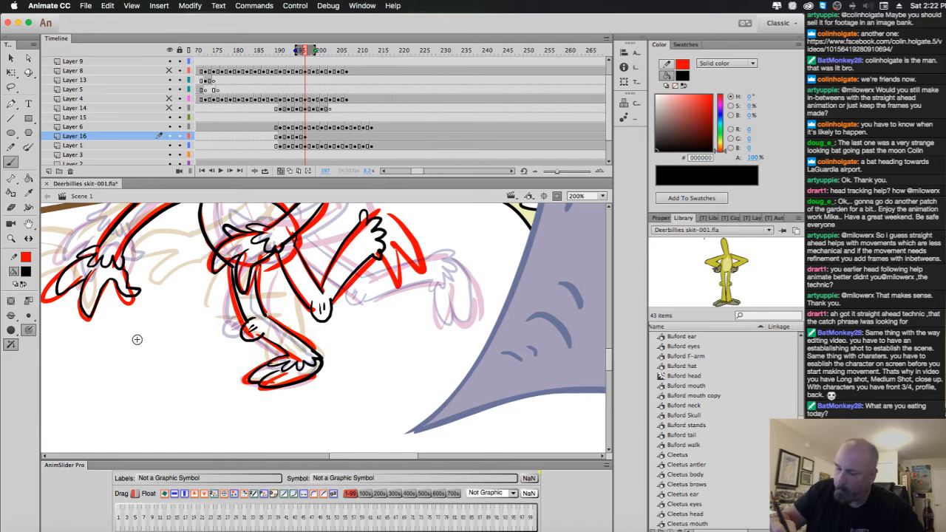
Doodle a big-nosed cartoon head with a floppy hat, worried eyes and horns in the empty area beside the deer's legs.
mouse_move(171, 319)
left_mouse_down()
mouse_move(143, 373)
mouse_move(194, 388)
left_mouse_up()
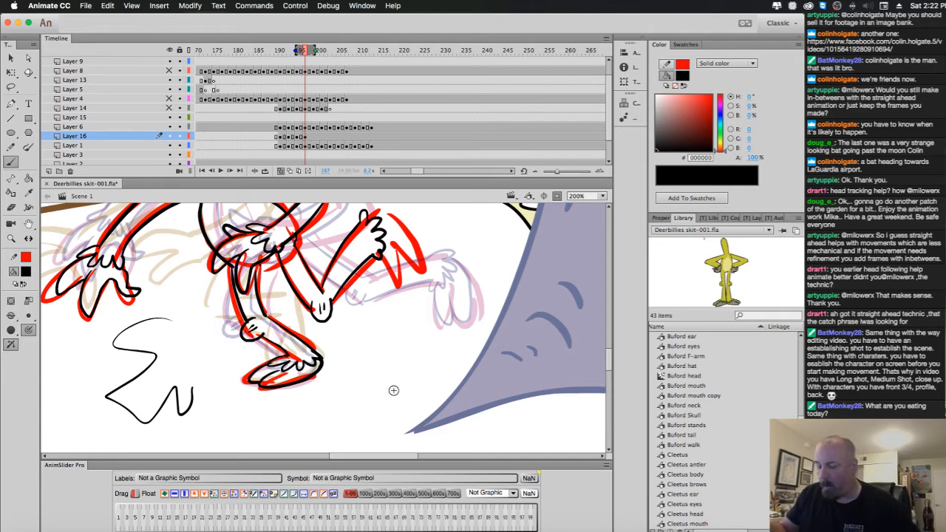
scroll(392, 390, "down", 5)
scroll(392, 390, "left", 5)
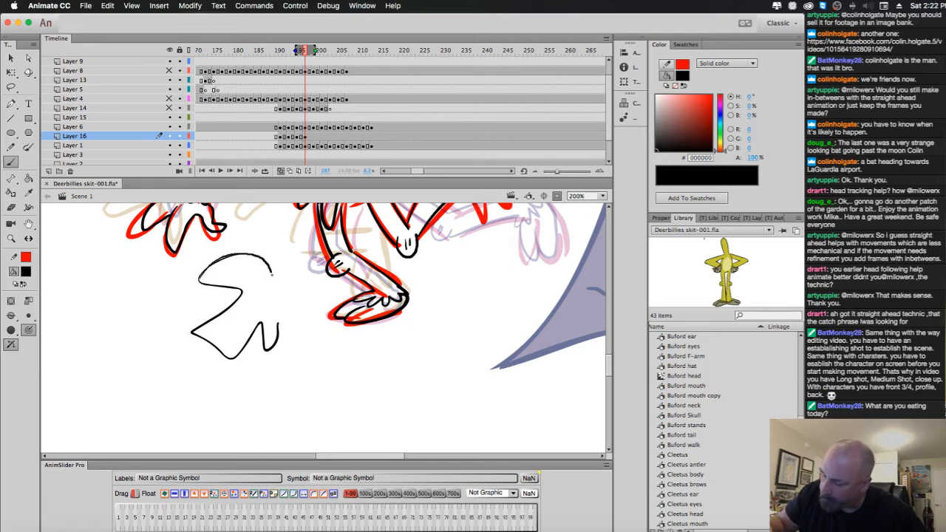
left_click_drag(186, 338, 169, 355)
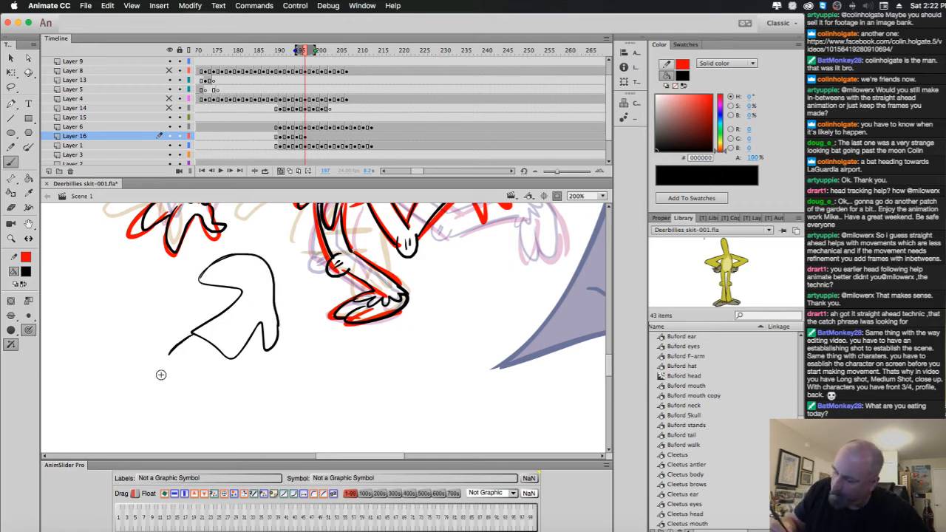
left_click_drag(249, 298, 256, 312)
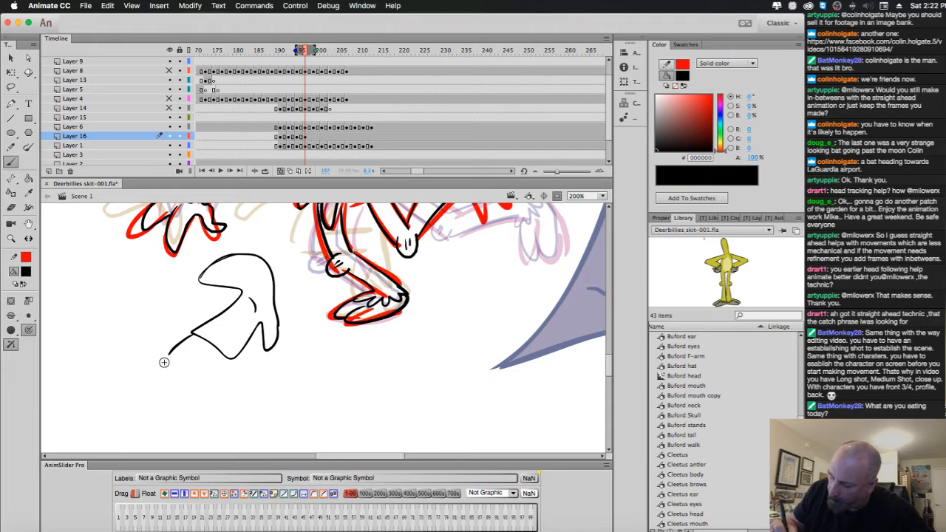
mouse_move(176, 357)
left_mouse_down()
mouse_move(137, 384)
mouse_move(173, 390)
mouse_move(189, 355)
left_mouse_up()
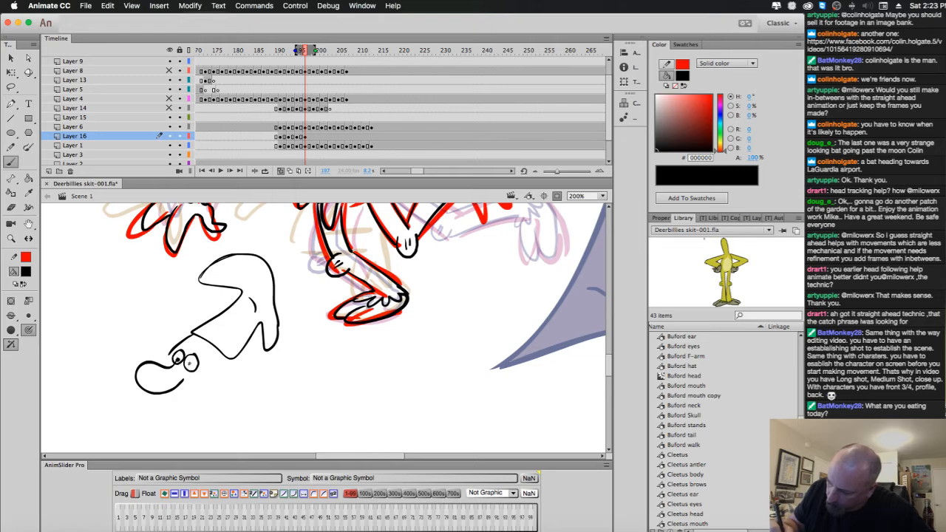
left_click_drag(199, 355, 196, 350)
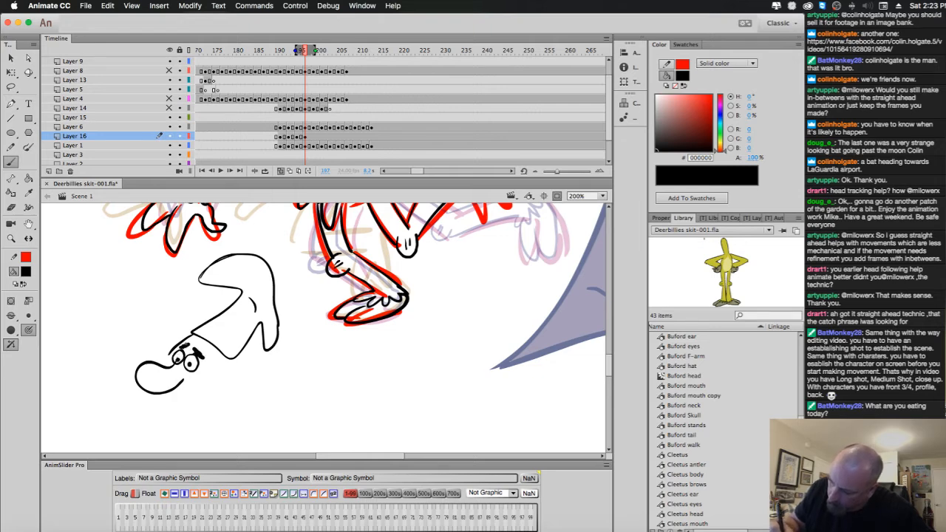
mouse_move(257, 358)
left_mouse_down()
mouse_move(224, 391)
mouse_move(181, 389)
left_mouse_up()
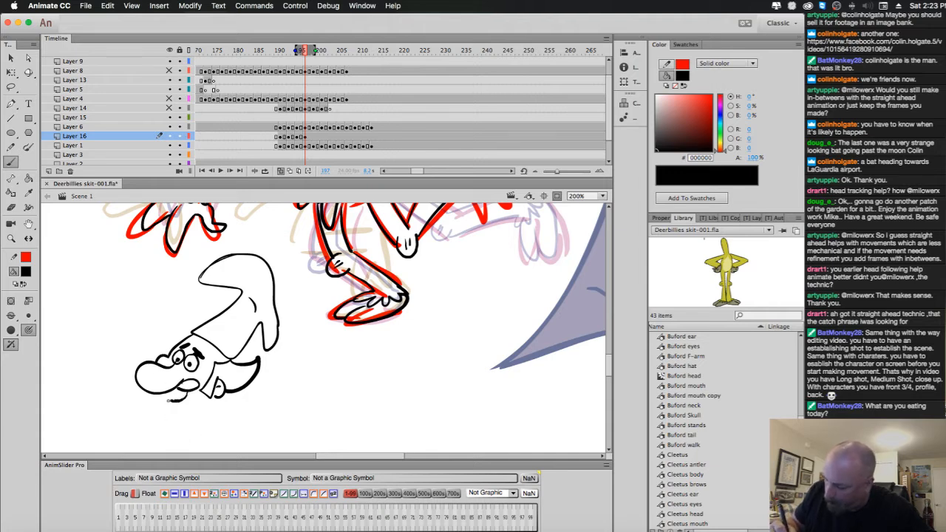
mouse_move(154, 397)
left_mouse_down()
mouse_move(164, 421)
mouse_move(201, 424)
left_mouse_up()
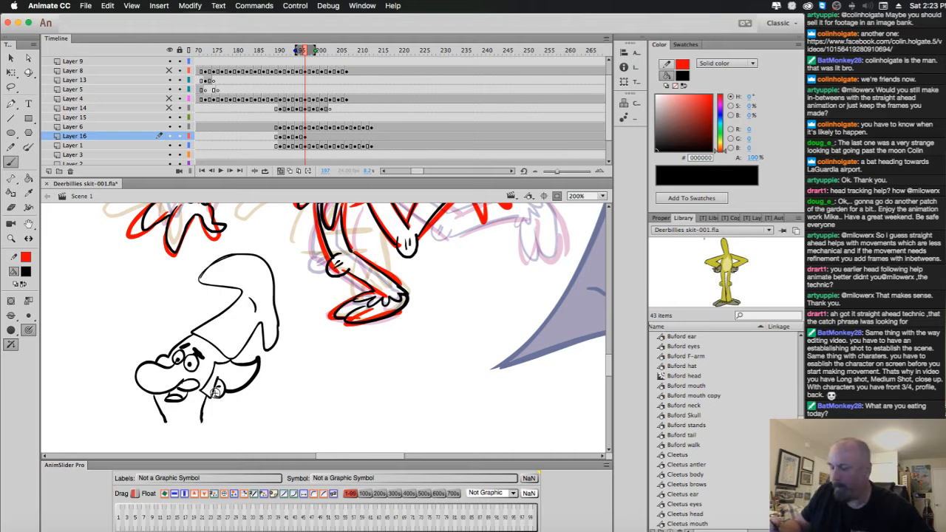
left_click_drag(169, 350, 178, 307)
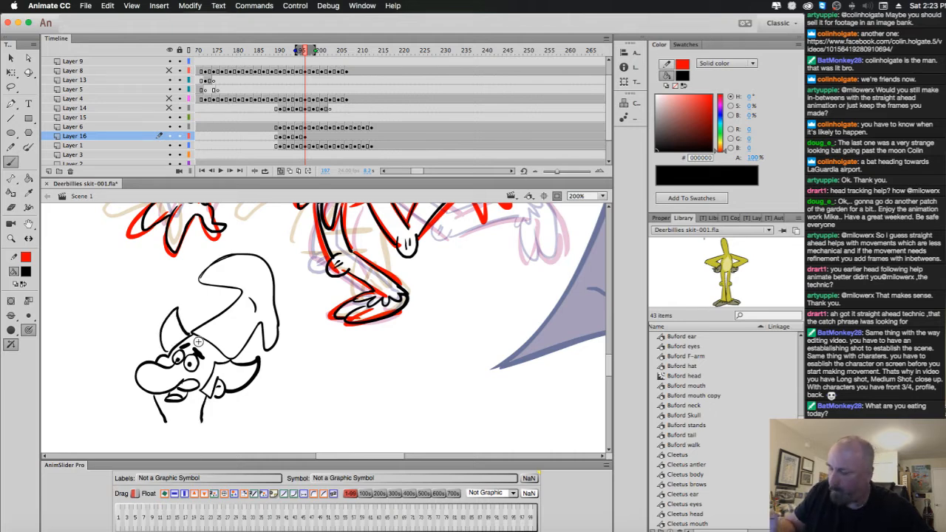
Lasso the doodled head beside the deer's legs and delete it.
key("l")
mouse_move(238, 420)
left_mouse_down()
mouse_move(270, 246)
mouse_move(225, 250)
mouse_move(117, 392)
mouse_move(232, 437)
left_mouse_up()
key("Delete")
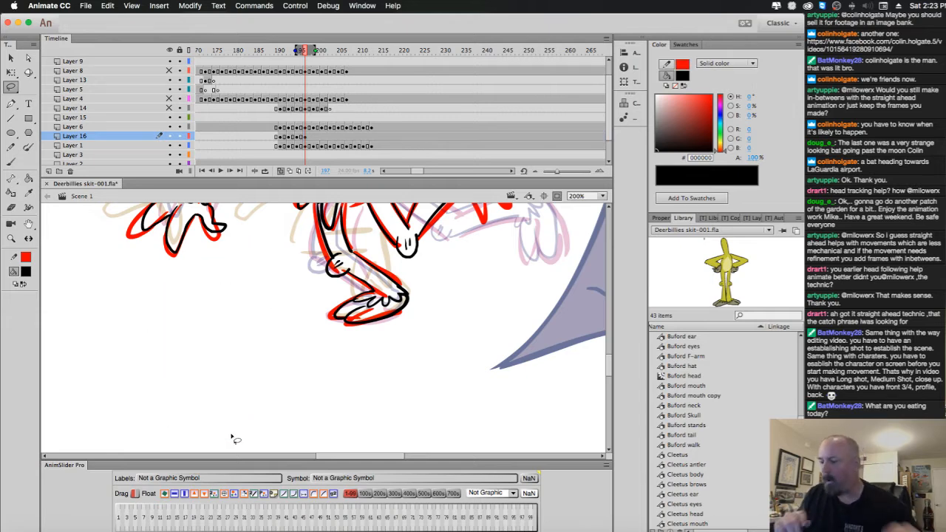
Ink the raised back foot's sole and toes in black on Layer 16 at frame 197.
mouse_move(481, 323)
left_mouse_down()
mouse_move(441, 338)
mouse_move(406, 399)
left_mouse_up()
key("b")
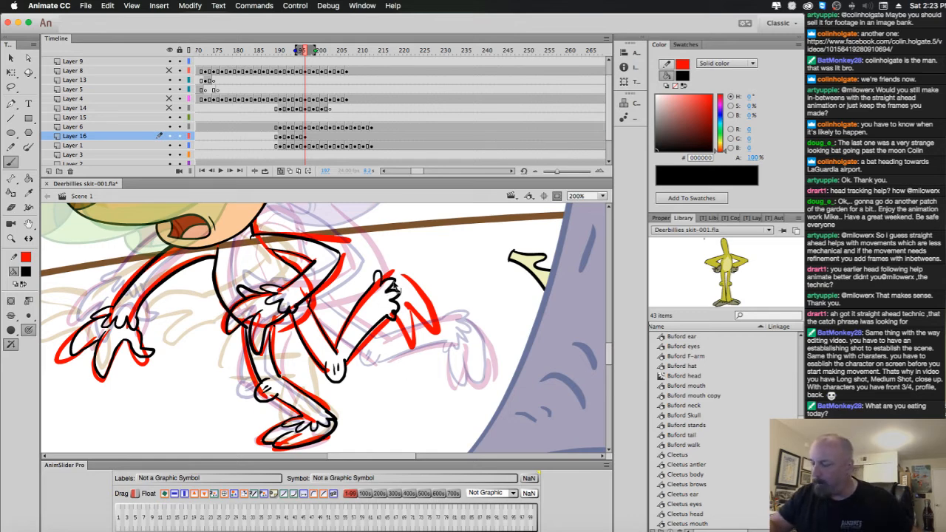
key("super+a")
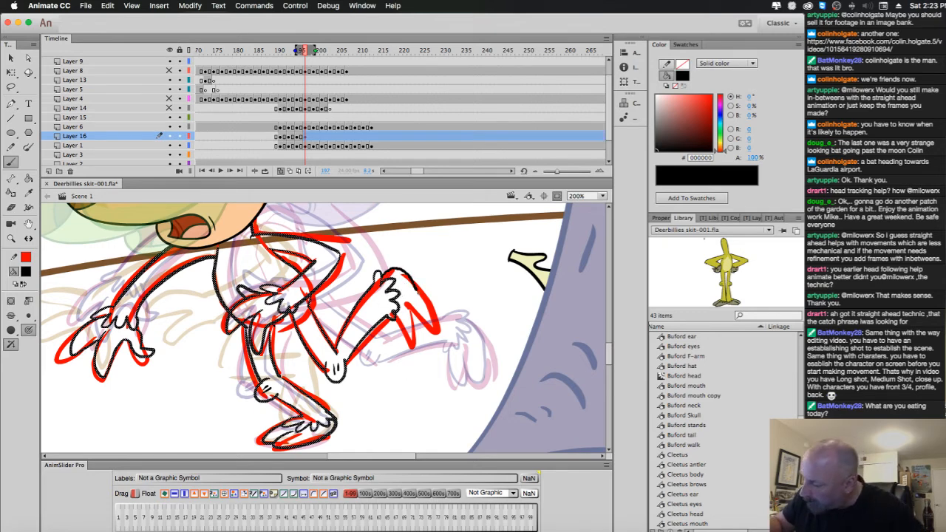
key("super+shift+a")
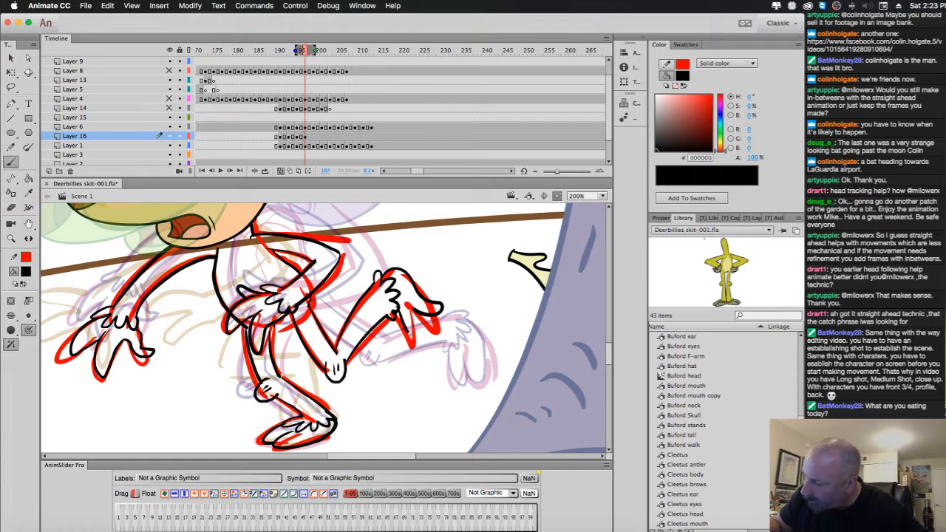
mouse_move(412, 339)
left_mouse_down()
mouse_move(425, 323)
mouse_move(412, 316)
left_mouse_up()
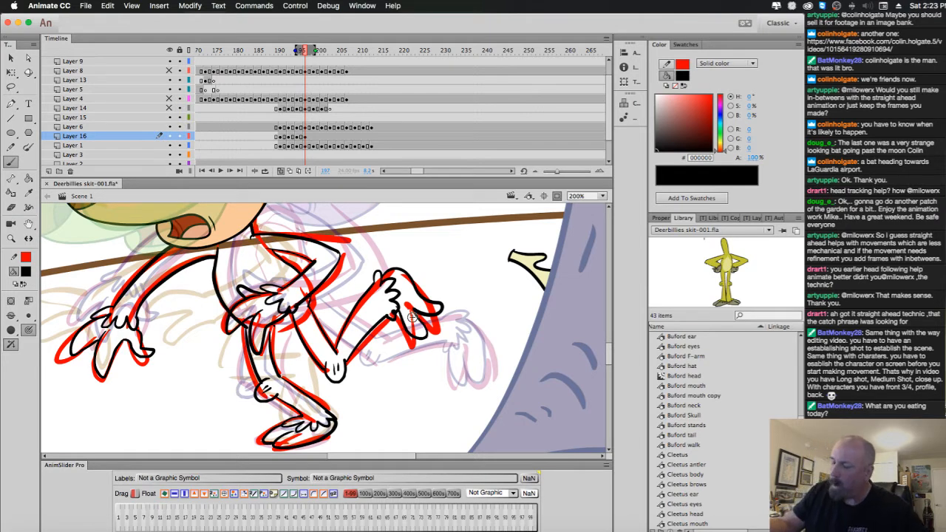
Insert a blank keyframe on Layer 16 at frame 199 and ink the deer's outstretched arm, wrist fur and hand in black.
left_click(313, 138)
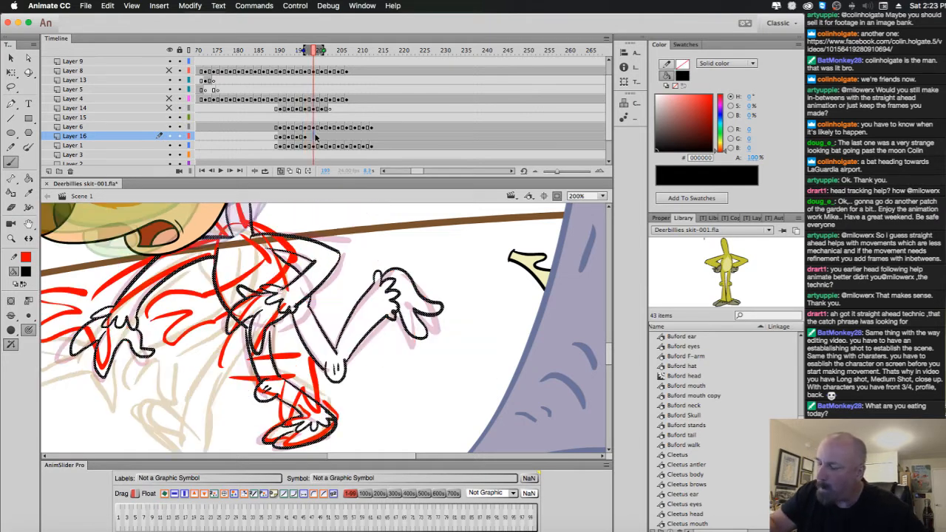
key("F7")
mouse_move(449, 330)
left_mouse_down()
mouse_move(478, 325)
mouse_move(560, 359)
left_mouse_up()
left_click_drag(449, 281, 436, 329)
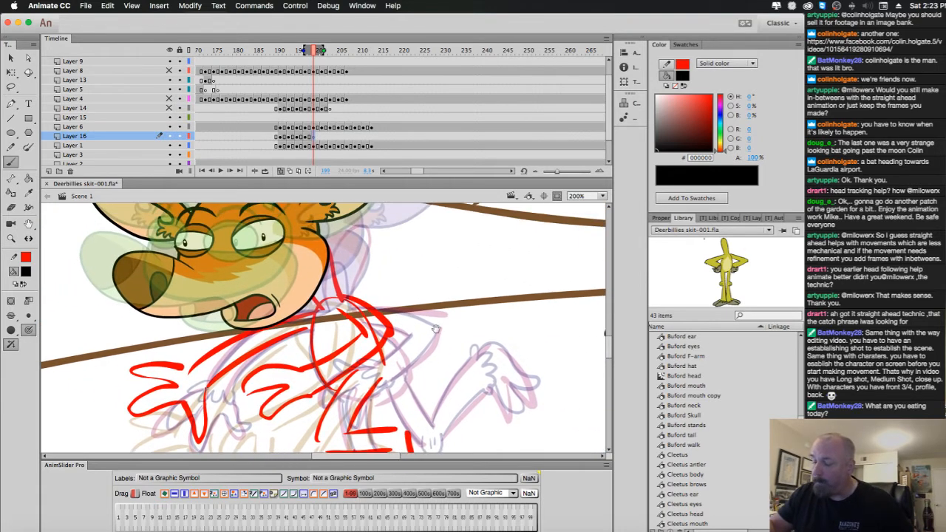
mouse_move(322, 307)
left_mouse_down()
mouse_move(298, 279)
mouse_move(308, 257)
mouse_move(341, 299)
mouse_move(181, 367)
mouse_move(204, 391)
mouse_move(180, 364)
mouse_move(136, 369)
mouse_move(174, 399)
mouse_move(182, 381)
mouse_move(134, 408)
mouse_move(192, 415)
mouse_move(207, 434)
mouse_move(222, 381)
mouse_move(209, 386)
mouse_move(265, 343)
mouse_move(305, 332)
left_mouse_up()
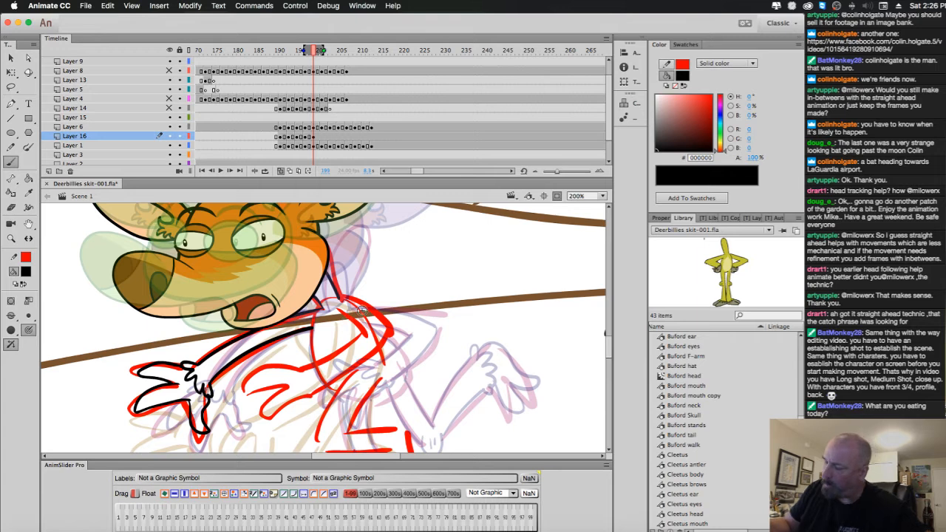
Ink the chest line and the deer's second arm with its wrist fur and hand at frame 199.
left_click_drag(436, 346, 388, 286)
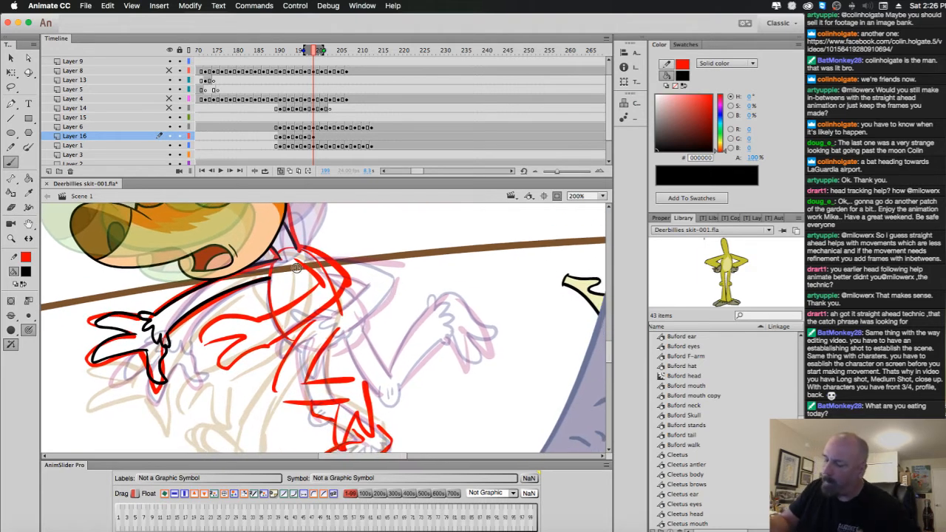
mouse_move(321, 284)
left_mouse_down()
mouse_move(250, 317)
mouse_move(260, 339)
mouse_move(277, 344)
mouse_move(280, 334)
left_mouse_up()
left_click_drag(280, 338, 337, 295)
mouse_move(303, 253)
left_mouse_down()
mouse_move(340, 279)
mouse_move(331, 290)
left_mouse_up()
mouse_move(257, 319)
left_mouse_down()
mouse_move(199, 340)
mouse_move(248, 334)
mouse_move(220, 368)
mouse_move(259, 346)
mouse_move(250, 317)
mouse_move(233, 304)
mouse_move(230, 314)
left_mouse_up()
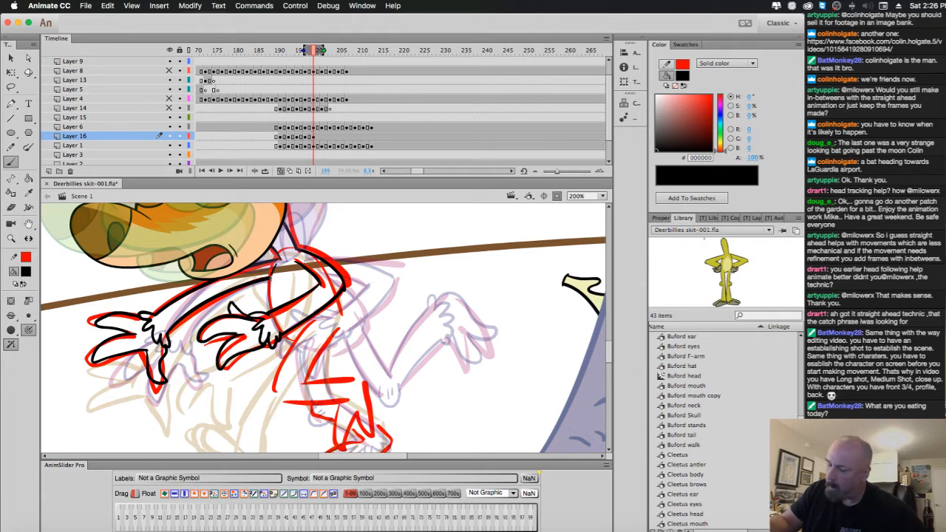
Ink the deer's bent near leg with its thigh, knee, shin, ankle fur and hanging foot at frame 199.
scroll(444, 383, "down", 3)
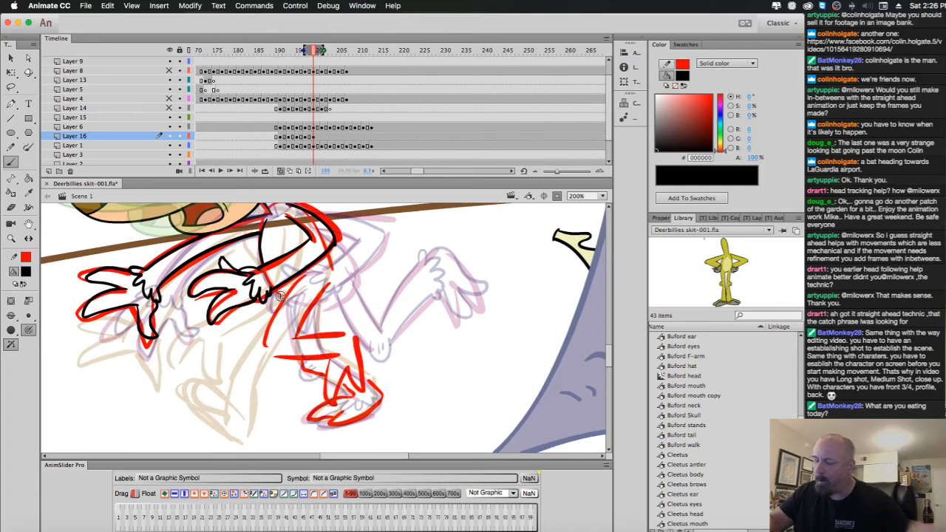
mouse_move(299, 281)
left_mouse_down()
mouse_move(268, 360)
mouse_move(293, 361)
mouse_move(275, 359)
mouse_move(282, 352)
left_mouse_up()
mouse_move(328, 254)
left_mouse_down()
mouse_move(329, 273)
mouse_move(296, 336)
mouse_move(343, 335)
left_mouse_up()
mouse_move(290, 354)
left_mouse_down()
mouse_move(337, 362)
mouse_move(329, 368)
mouse_move(347, 361)
mouse_move(356, 338)
mouse_move(343, 332)
mouse_move(337, 378)
mouse_move(327, 378)
mouse_move(336, 401)
left_mouse_up()
mouse_move(347, 369)
left_mouse_down()
mouse_move(338, 400)
mouse_move(368, 387)
mouse_move(360, 348)
left_mouse_up()
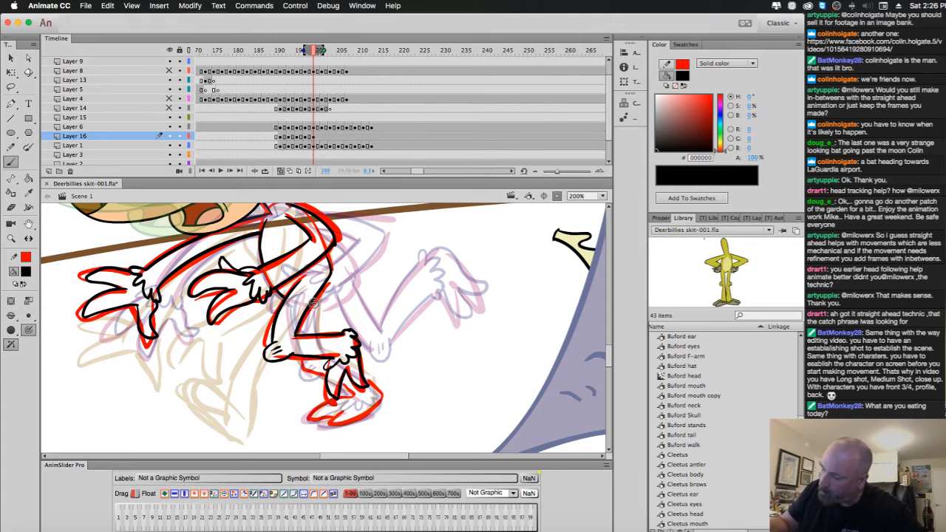
Ink the deer's far leg and its foot with toes and ankle fur in black at frame 199.
left_click_drag(312, 311, 309, 335)
mouse_move(294, 359)
left_mouse_down()
mouse_move(310, 369)
mouse_move(293, 367)
mouse_move(328, 375)
mouse_move(354, 396)
mouse_move(337, 402)
mouse_move(357, 412)
mouse_move(383, 387)
mouse_move(368, 383)
mouse_move(318, 408)
mouse_move(340, 413)
mouse_move(340, 428)
mouse_move(382, 395)
left_mouse_up()
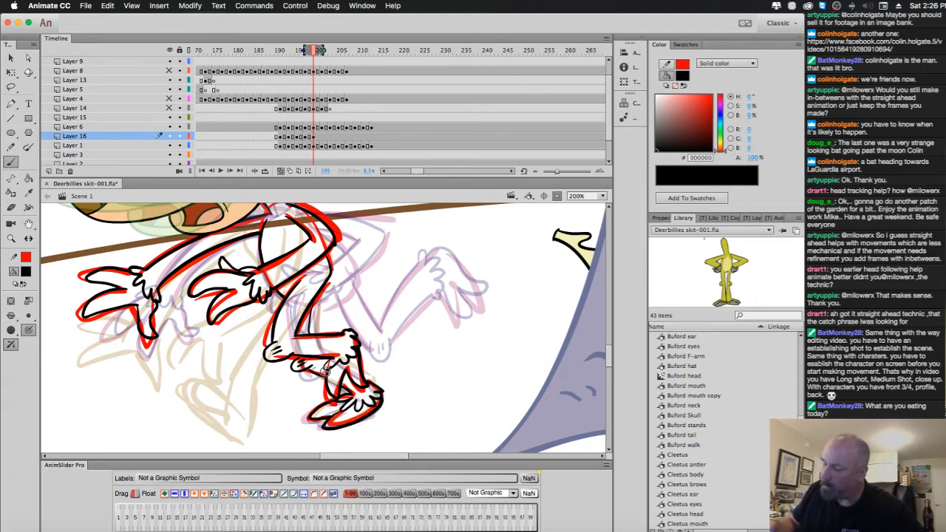
left_click_drag(311, 308, 308, 335)
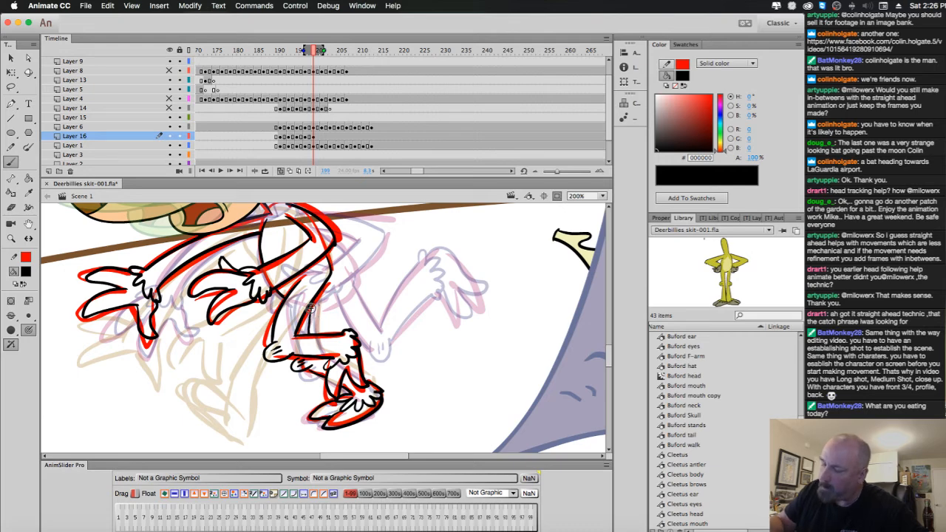
Insert a blank keyframe on Layer 16 at frame 201 and ink the neck, outstretched arm, wrist fur and hand in black.
left_click(321, 137)
key("F7")
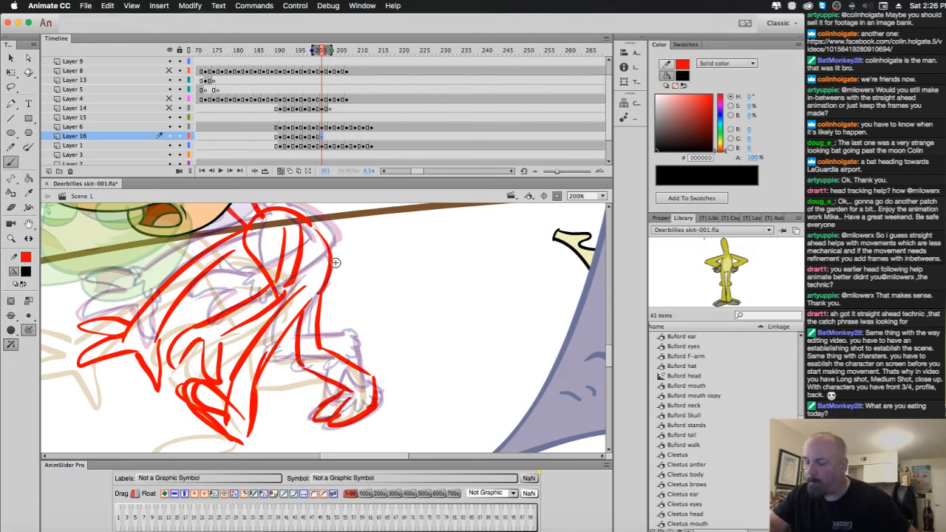
left_click_drag(378, 278, 448, 299)
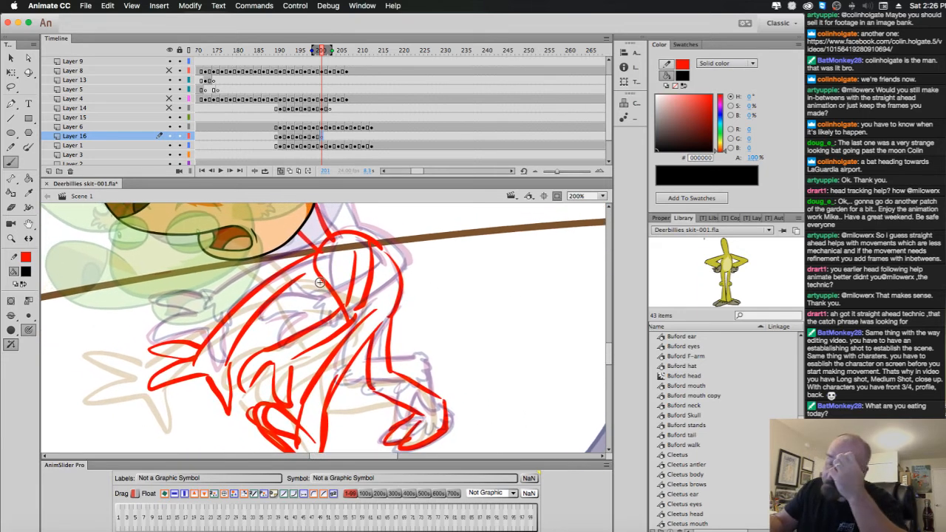
mouse_move(343, 245)
left_mouse_down()
mouse_move(351, 294)
mouse_move(287, 271)
mouse_move(309, 250)
mouse_move(334, 284)
mouse_move(244, 357)
mouse_move(216, 398)
mouse_move(234, 403)
mouse_move(298, 326)
mouse_move(319, 318)
left_mouse_up()
mouse_move(211, 392)
left_mouse_down()
mouse_move(190, 388)
mouse_move(174, 403)
mouse_move(201, 405)
mouse_move(164, 421)
mouse_move(230, 443)
mouse_move(234, 404)
left_mouse_up()
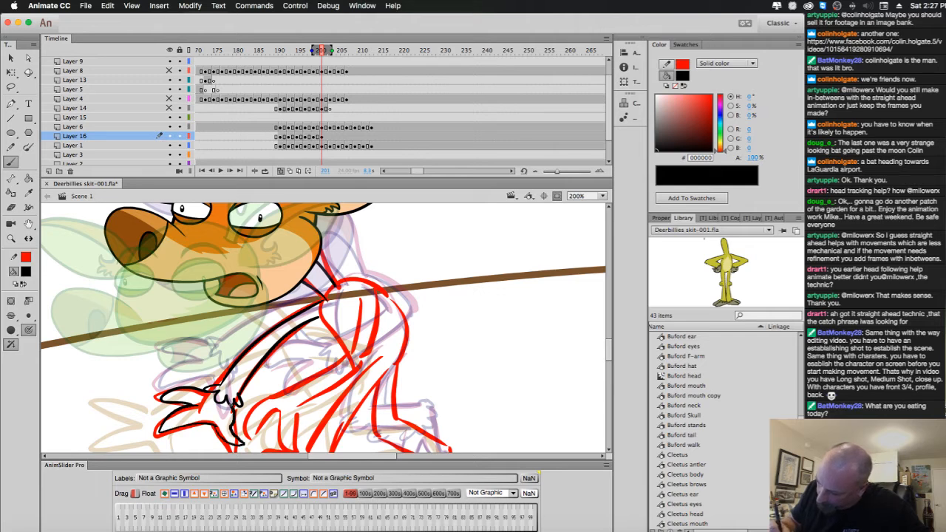
Ink the chest line and the deer's second arm with its wrist fur and hand at frame 201.
scroll(391, 423, "down", 5)
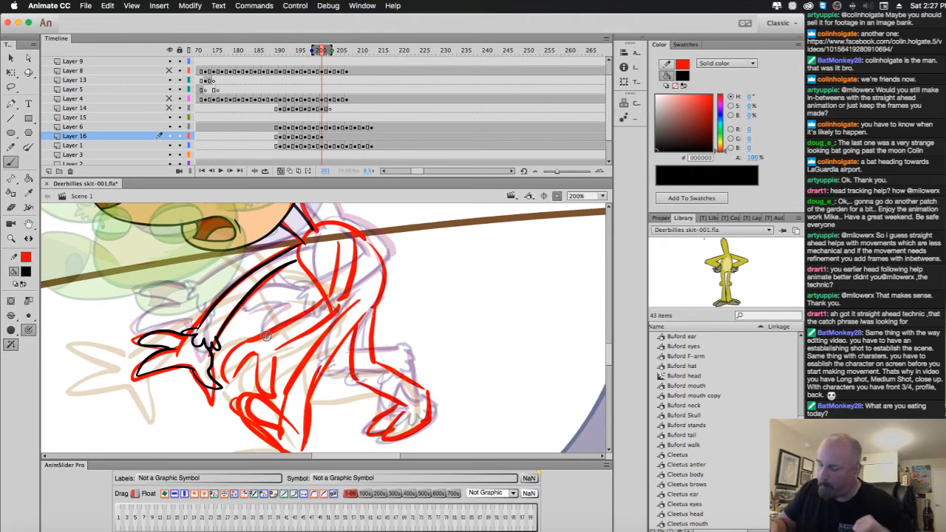
mouse_move(268, 331)
left_mouse_down()
mouse_move(261, 337)
mouse_move(284, 357)
mouse_move(255, 334)
mouse_move(236, 334)
mouse_move(255, 339)
mouse_move(229, 357)
mouse_move(226, 384)
mouse_move(259, 358)
mouse_move(279, 391)
mouse_move(278, 326)
mouse_move(329, 275)
mouse_move(334, 255)
mouse_move(329, 300)
mouse_move(343, 272)
mouse_move(330, 298)
left_mouse_up()
key("super+z")
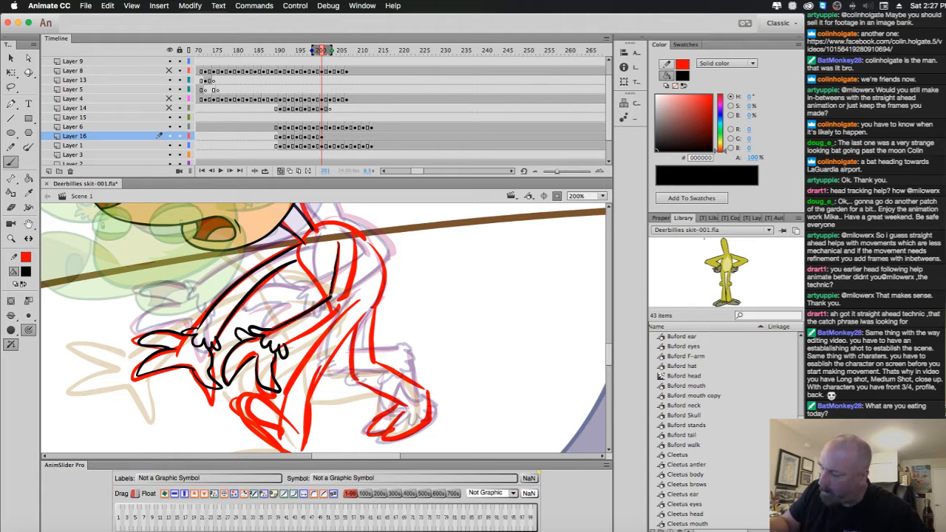
left_click_drag(356, 244, 344, 302)
left_click_drag(287, 344, 345, 302)
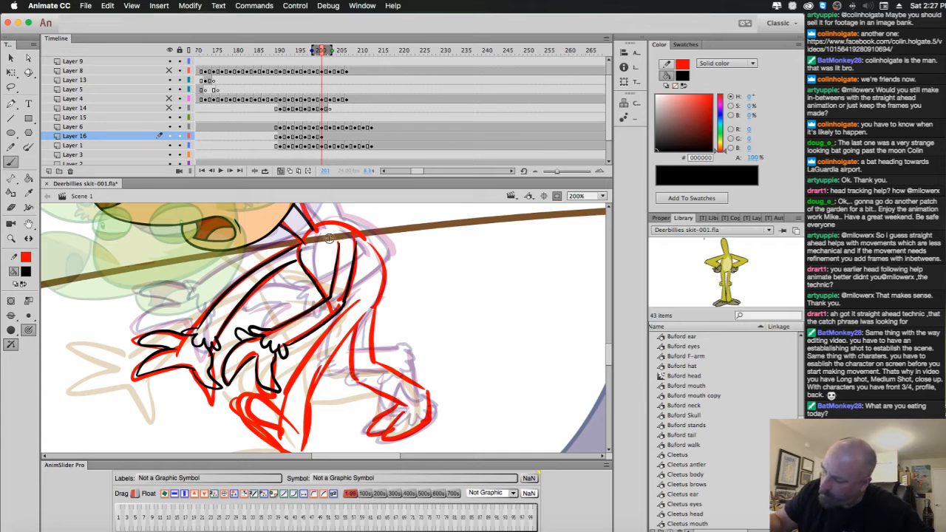
Ink the deer's curved back and both legs with knee marks, ankle fur and feet at frame 201.
mouse_move(314, 224)
left_mouse_down()
mouse_move(346, 226)
mouse_move(381, 260)
mouse_move(376, 299)
mouse_move(295, 362)
mouse_move(304, 371)
mouse_move(284, 412)
mouse_move(251, 399)
mouse_move(270, 429)
left_mouse_up()
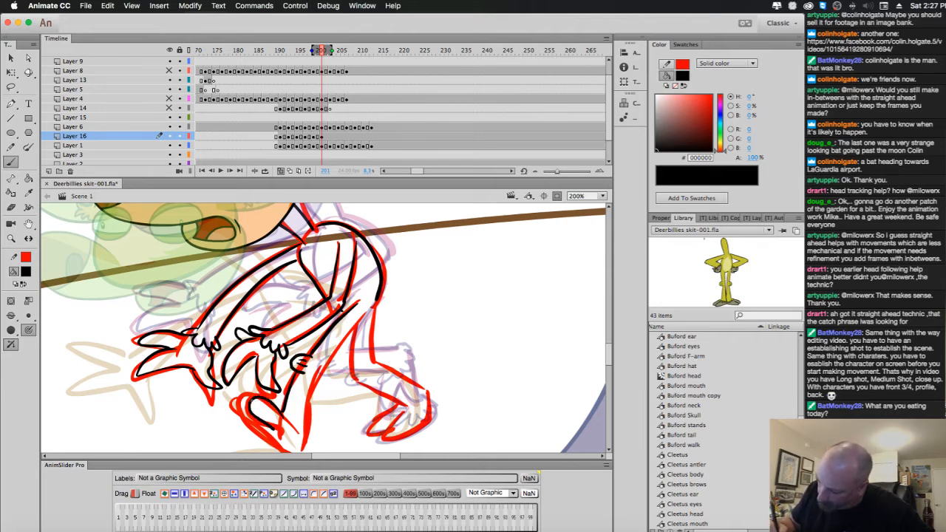
mouse_move(244, 399)
left_mouse_down()
mouse_move(239, 405)
mouse_move(271, 437)
left_mouse_up()
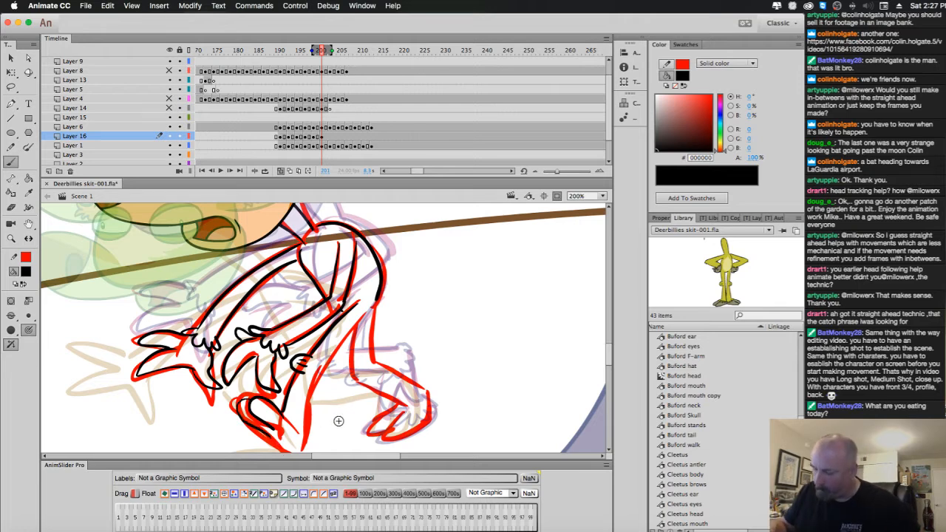
mouse_move(324, 417)
left_mouse_down()
mouse_move(302, 362)
mouse_move(255, 388)
mouse_move(285, 400)
mouse_move(297, 318)
mouse_move(329, 273)
mouse_move(332, 318)
mouse_move(345, 330)
mouse_move(335, 323)
left_mouse_up()
mouse_move(355, 246)
left_mouse_down()
mouse_move(351, 305)
mouse_move(406, 335)
left_mouse_up()
mouse_move(340, 330)
left_mouse_down()
mouse_move(385, 348)
mouse_move(406, 338)
mouse_move(345, 375)
mouse_move(381, 380)
mouse_move(408, 355)
mouse_move(407, 336)
left_mouse_up()
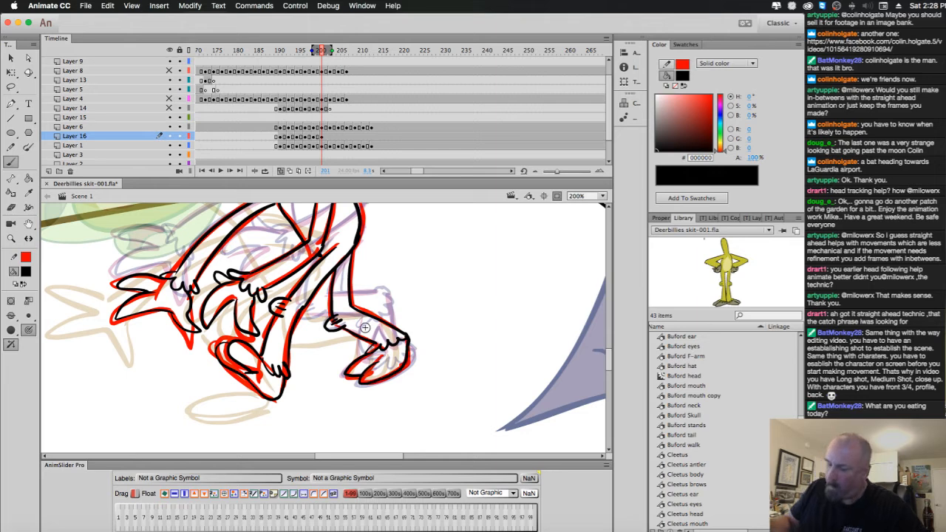
Add a keyframe on Layer 16 at frame 203 and clear the copied ink drawing from it.
left_click(331, 140)
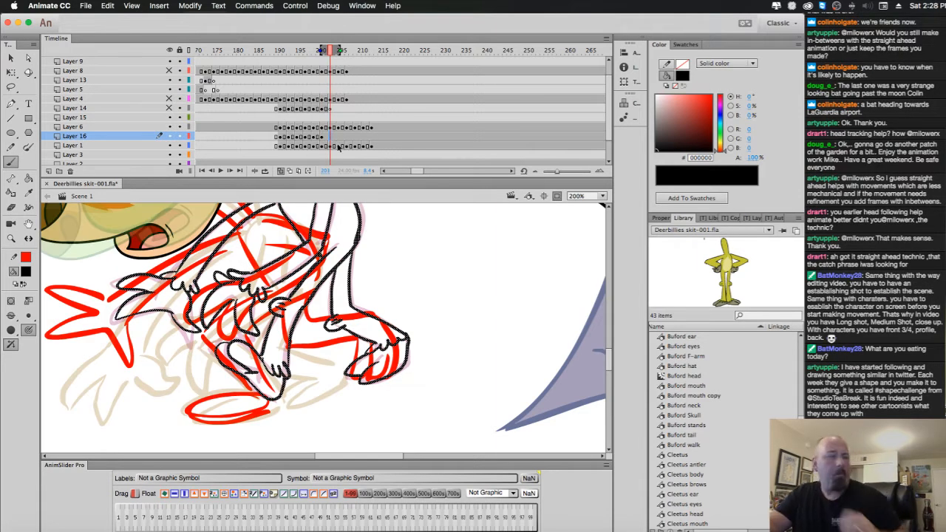
key("Delete")
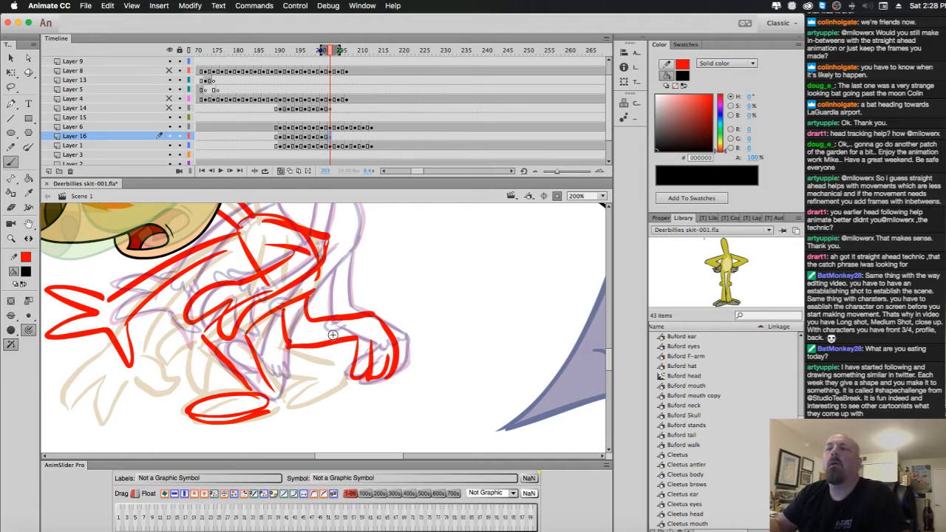
Switch to Chrome, look through the drawings posted under #shapechallenge on Twitter, and return to Animate.
key("super+Tab")
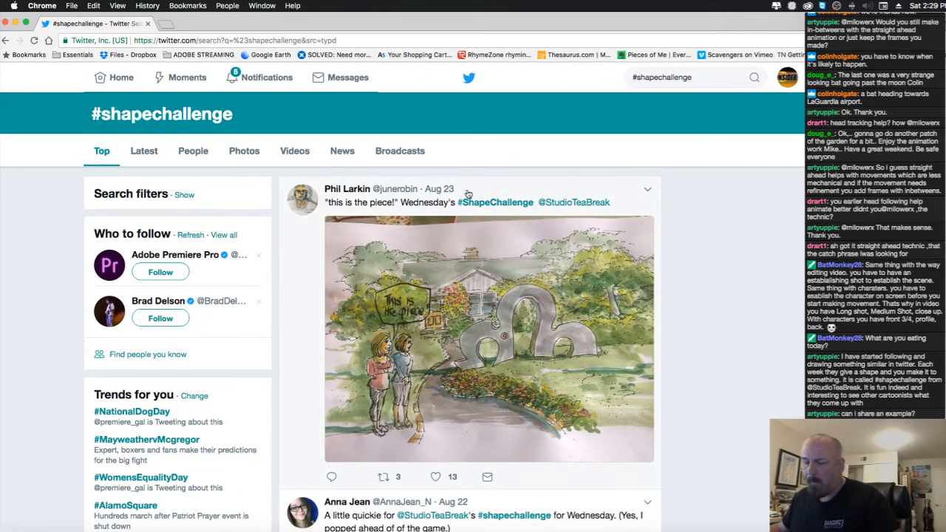
scroll(468, 194, "down", 2)
scroll(467, 193, "down", 5)
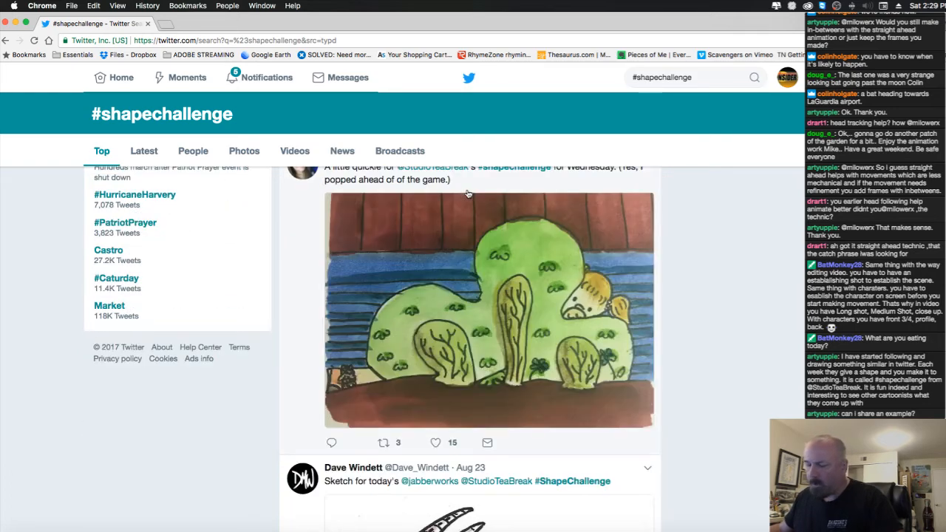
scroll(467, 194, "down", 20)
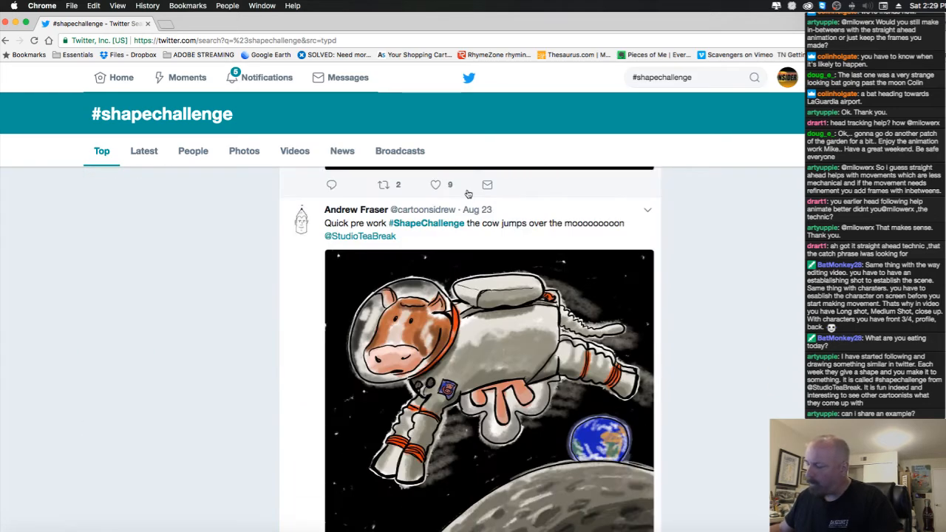
scroll(468, 194, "down", 8)
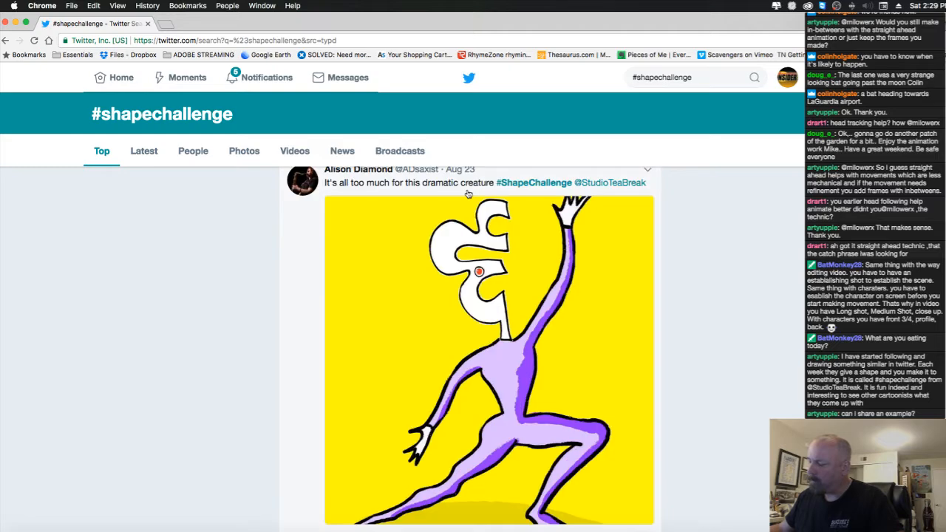
scroll(467, 194, "down", 15)
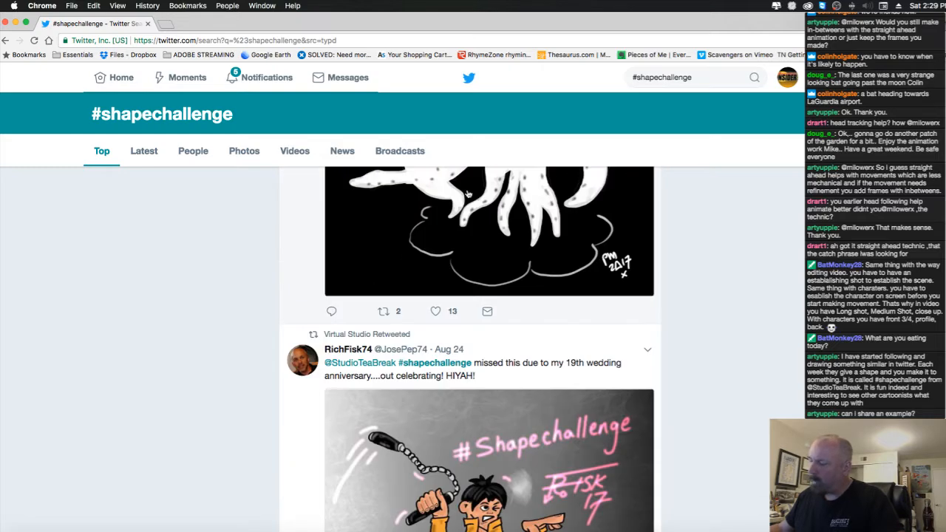
scroll(467, 194, "down", 10)
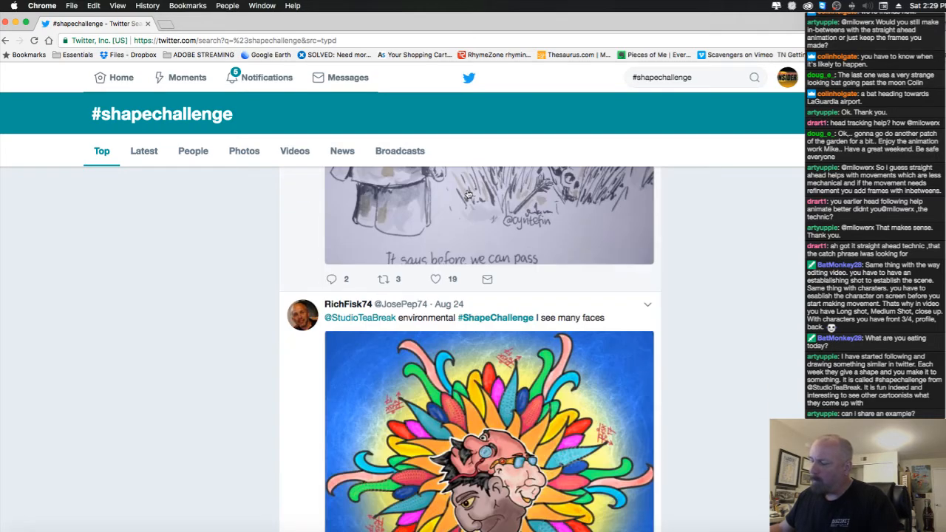
scroll(467, 194, "down", 5)
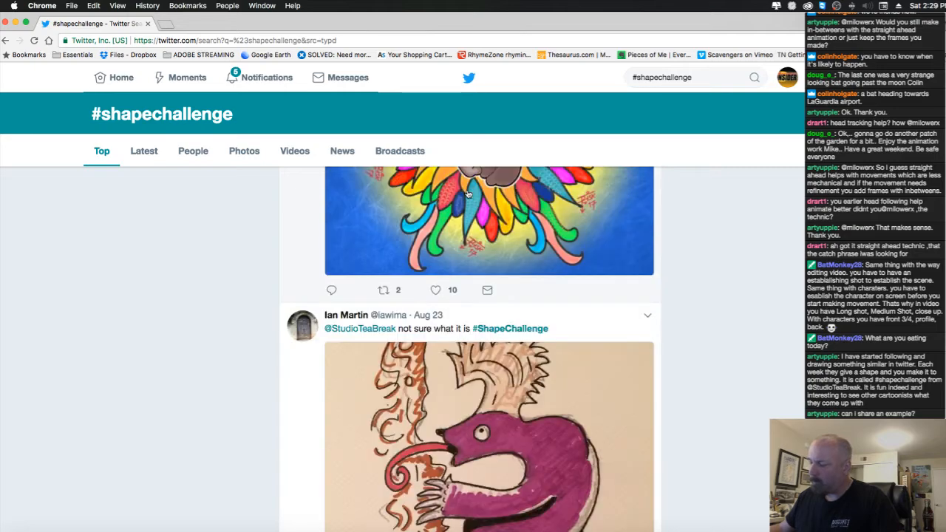
scroll(467, 194, "down", 3)
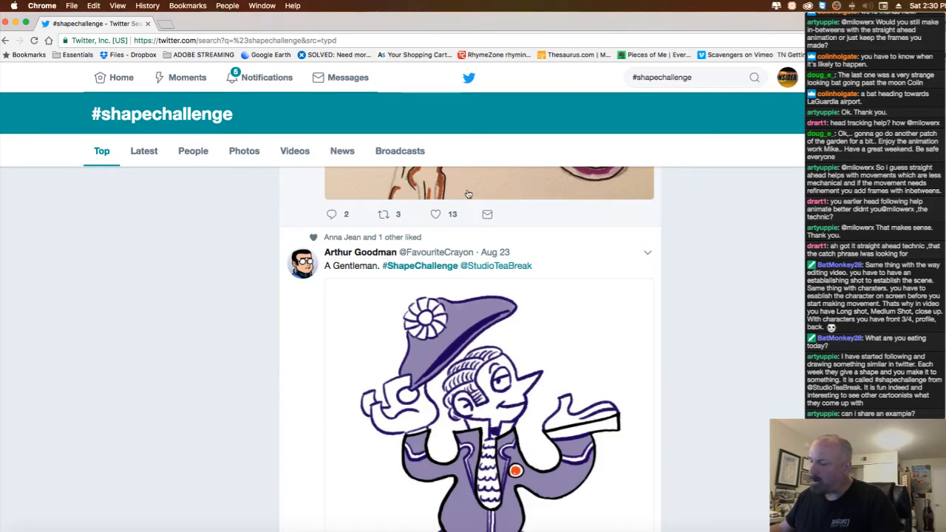
scroll(468, 194, "down", 5)
scroll(468, 194, "down", 4)
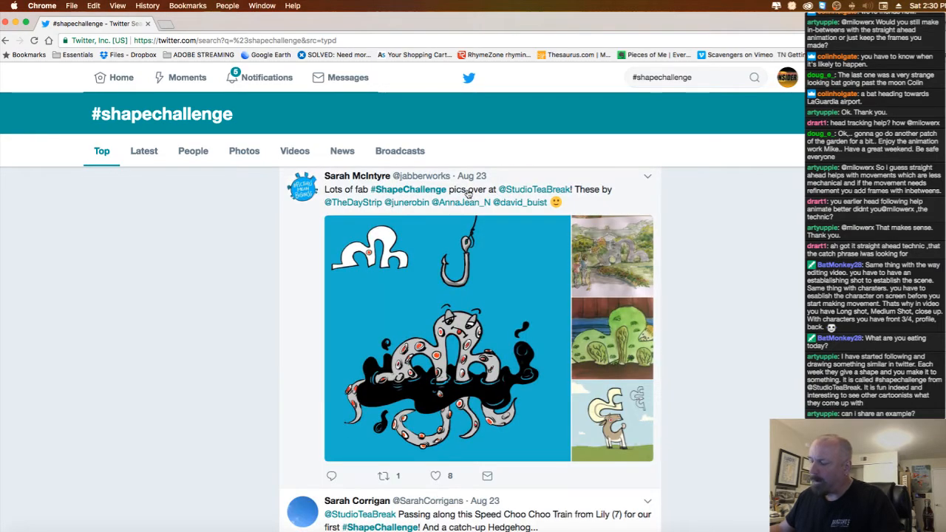
scroll(468, 193, "up", 2)
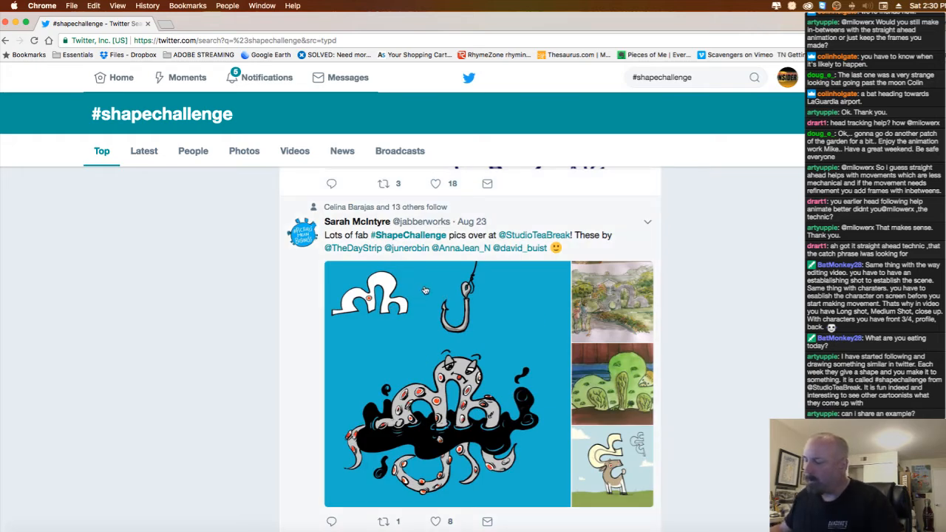
scroll(421, 294, "down", 4)
scroll(425, 290, "down", 3)
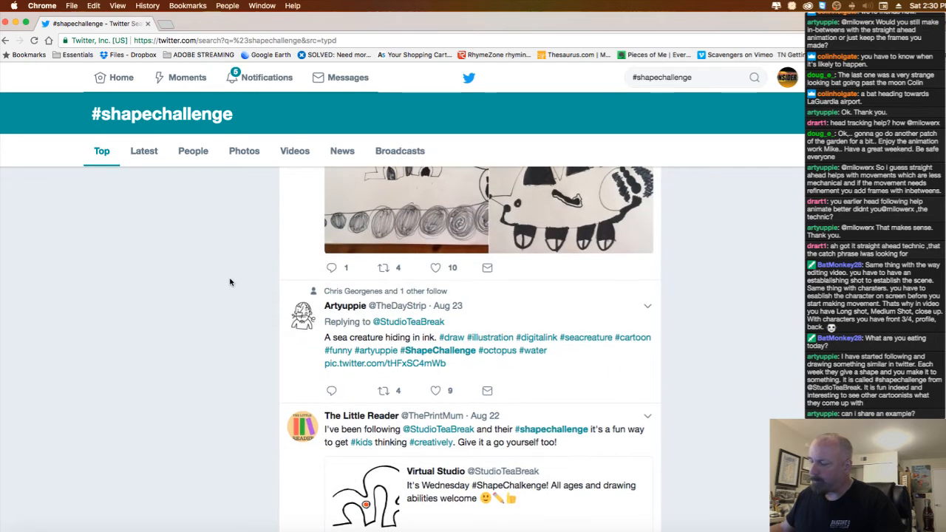
scroll(229, 281, "up", 2)
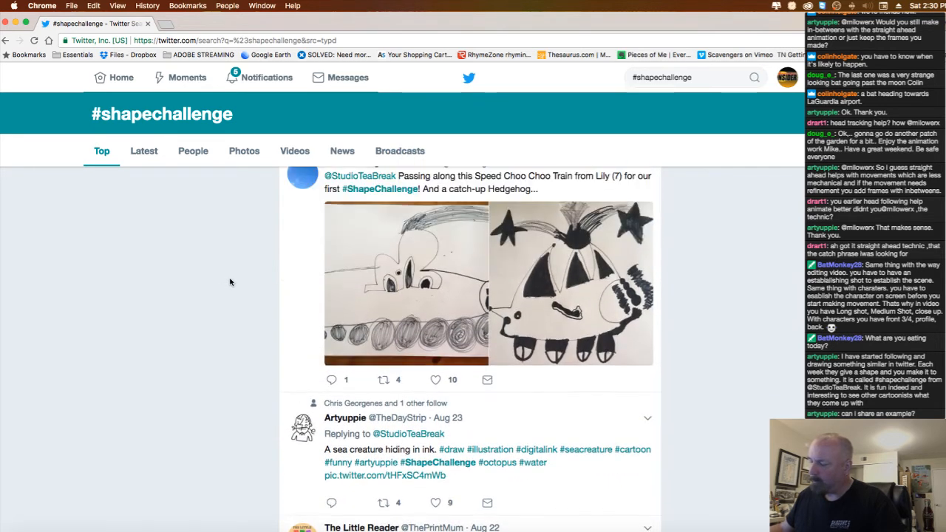
scroll(229, 282, "down", 2)
scroll(230, 282, "down", 2)
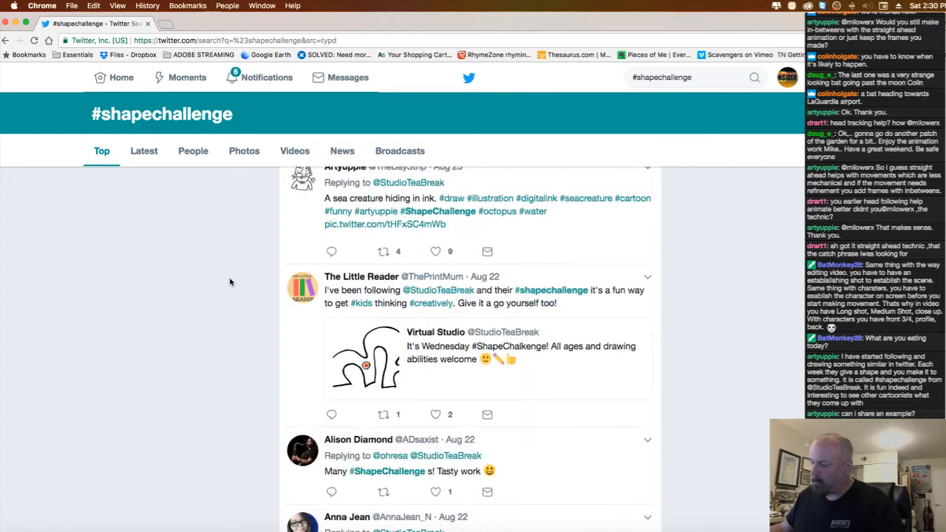
scroll(229, 282, "down", 1)
scroll(229, 282, "down", 8)
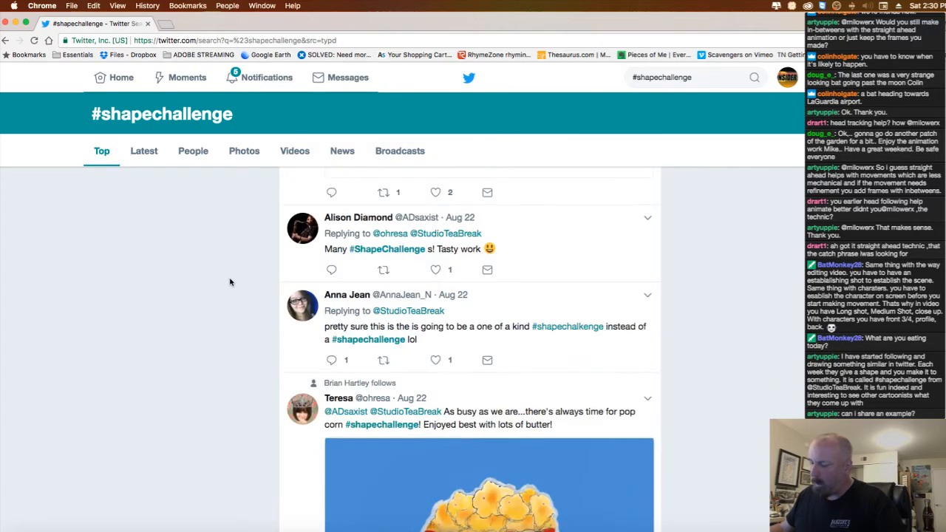
scroll(230, 282, "down", 10)
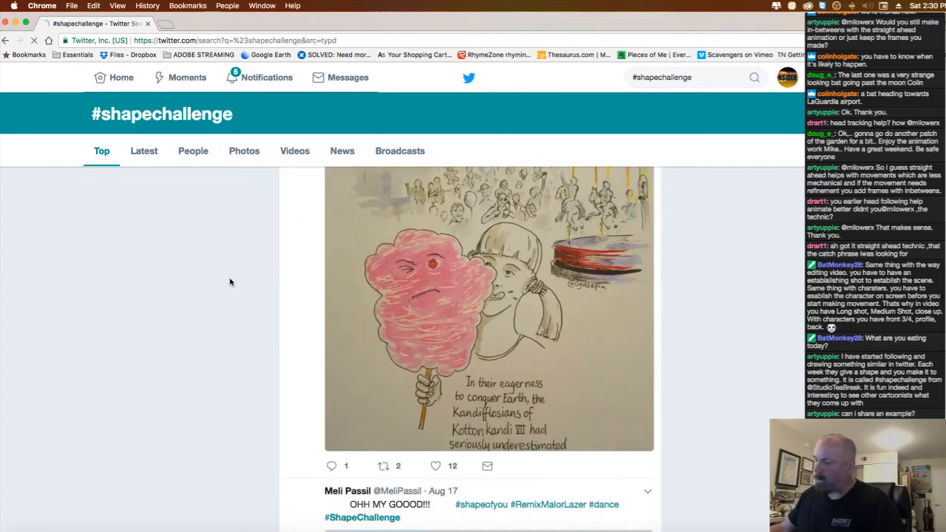
scroll(229, 282, "down", 5)
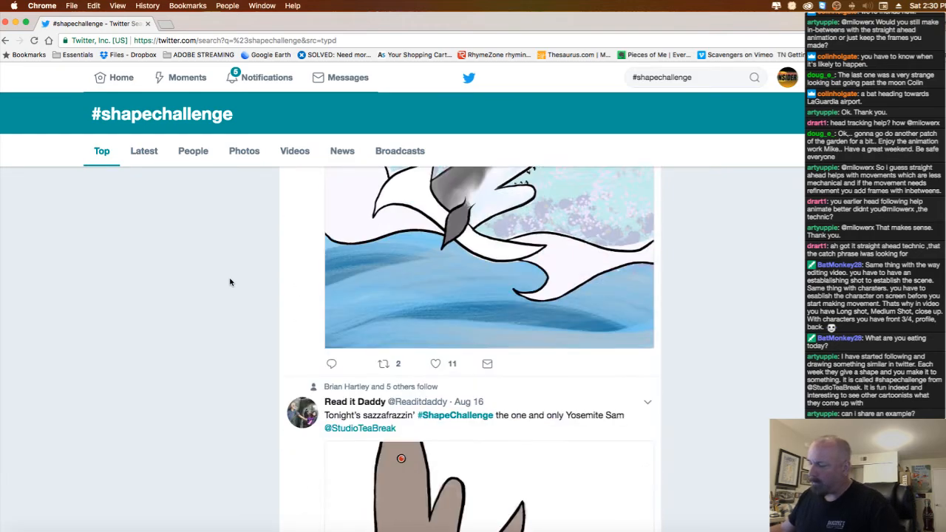
scroll(229, 282, "down", 10)
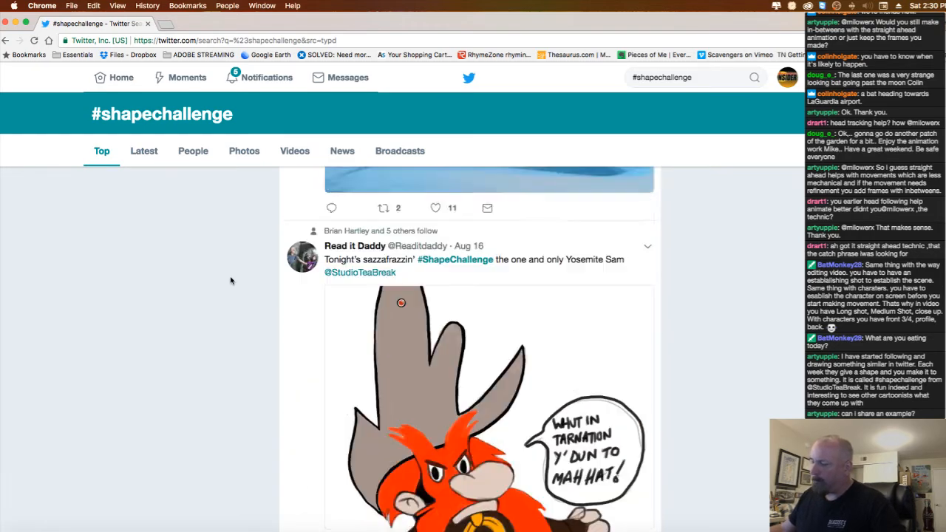
scroll(229, 281, "down", 10)
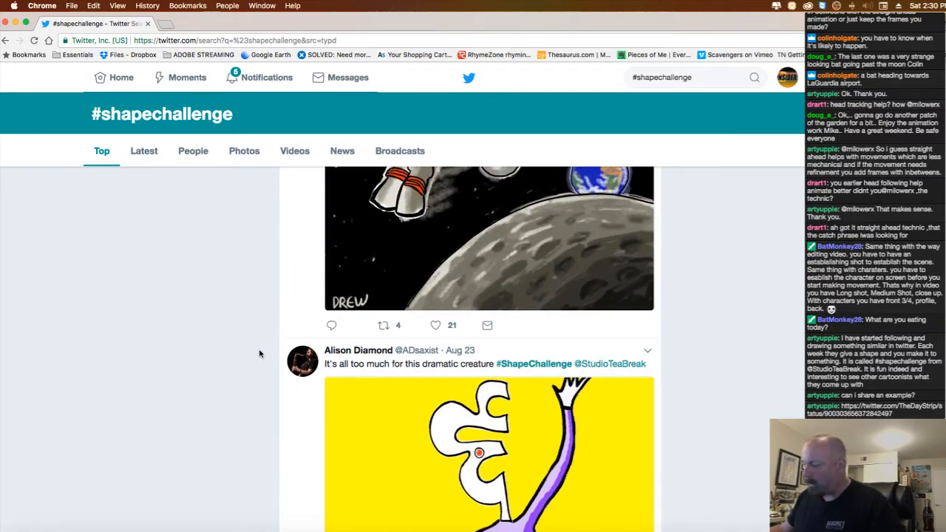
scroll(242, 323, "down", 10)
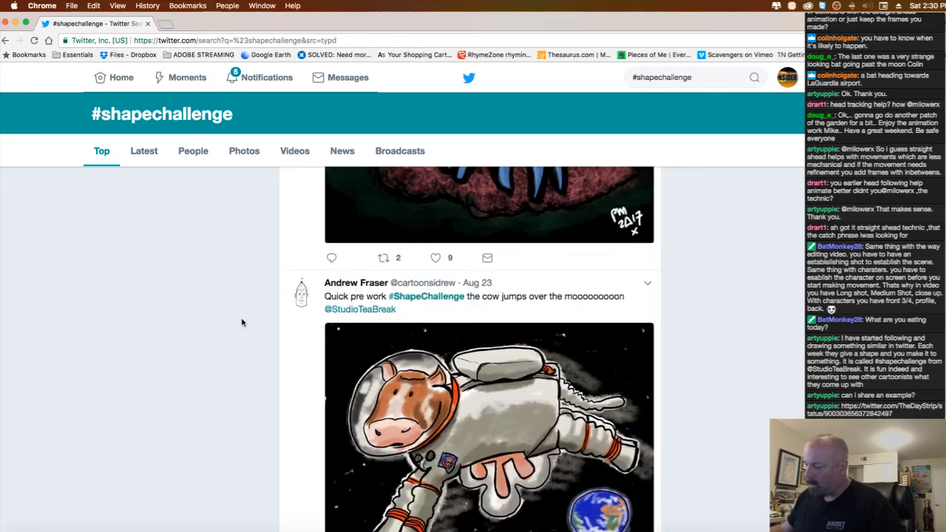
scroll(242, 323, "up", 3)
scroll(242, 323, "up", 5)
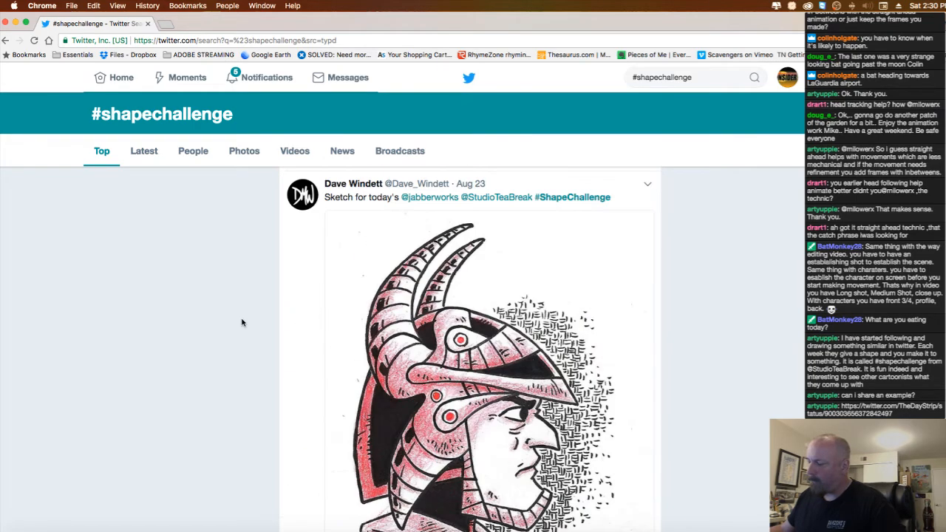
scroll(242, 323, "up", 8)
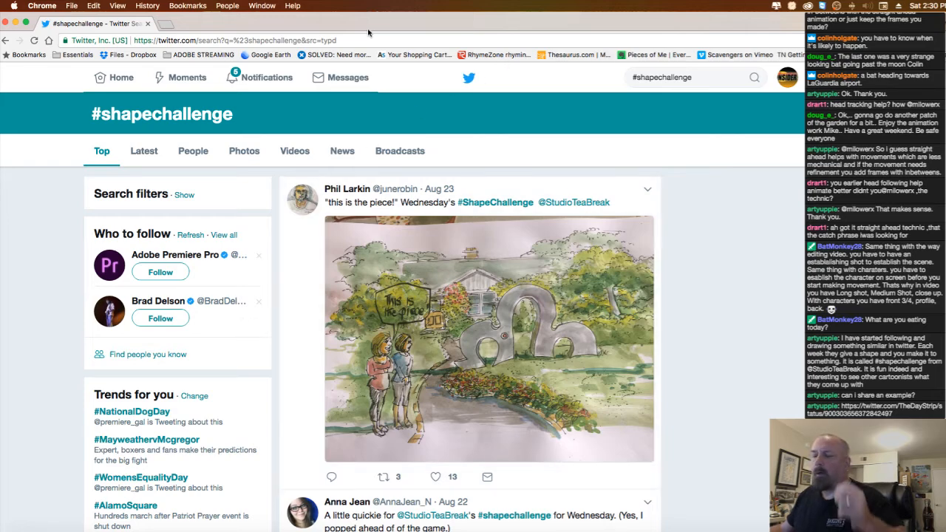
key("super+m")
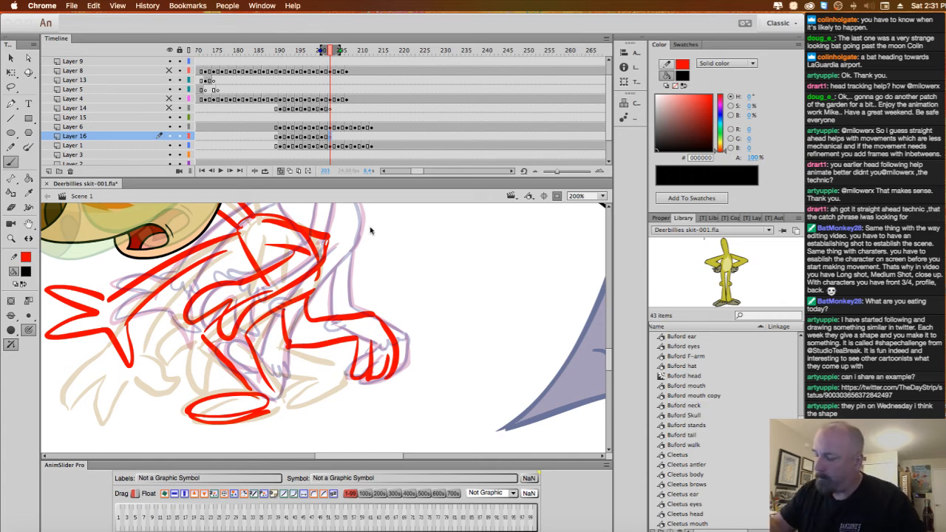
Ink the deer's neck and both arms with their wrist fur and hands in black at frame 203 on Layer 16.
left_click(440, 30)
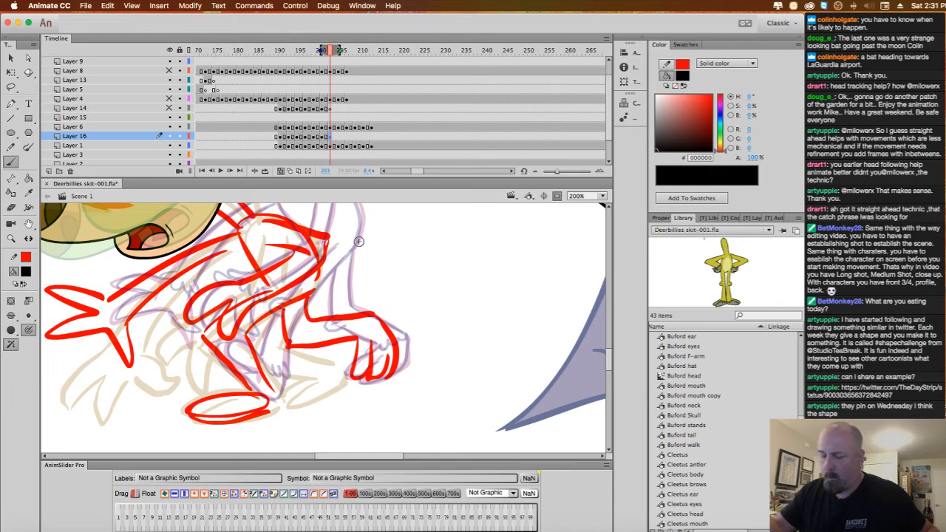
left_click_drag(374, 255, 383, 325)
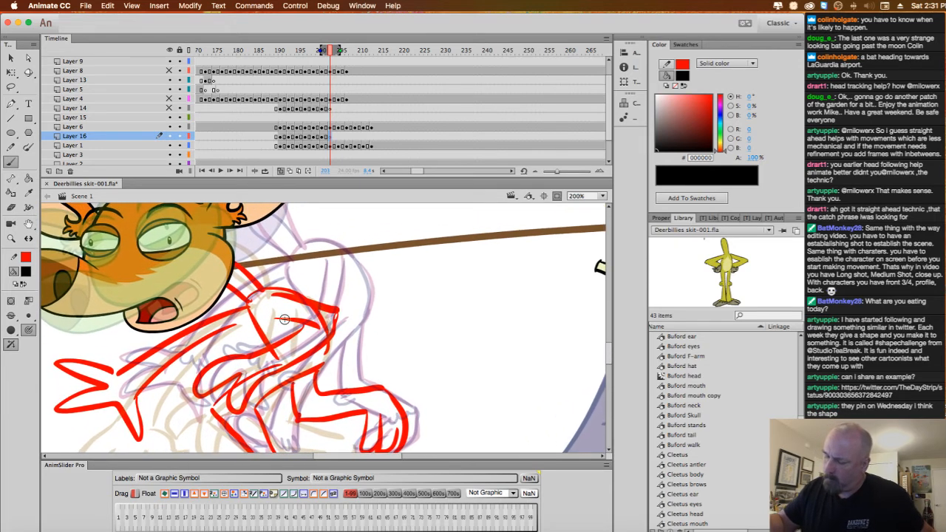
mouse_move(252, 304)
left_mouse_down()
mouse_move(226, 294)
mouse_move(212, 267)
mouse_move(241, 275)
mouse_move(261, 297)
mouse_move(116, 370)
mouse_move(131, 401)
mouse_move(139, 392)
mouse_move(71, 365)
mouse_move(97, 382)
mouse_move(65, 405)
mouse_move(116, 403)
mouse_move(132, 429)
mouse_move(132, 406)
mouse_move(221, 329)
mouse_move(248, 318)
mouse_move(268, 346)
mouse_move(311, 321)
mouse_move(253, 355)
mouse_move(260, 381)
mouse_move(261, 369)
left_mouse_up()
mouse_move(265, 370)
left_mouse_down()
mouse_move(272, 380)
mouse_move(220, 365)
mouse_move(204, 396)
mouse_move(216, 390)
mouse_move(228, 414)
mouse_move(241, 399)
left_mouse_up()
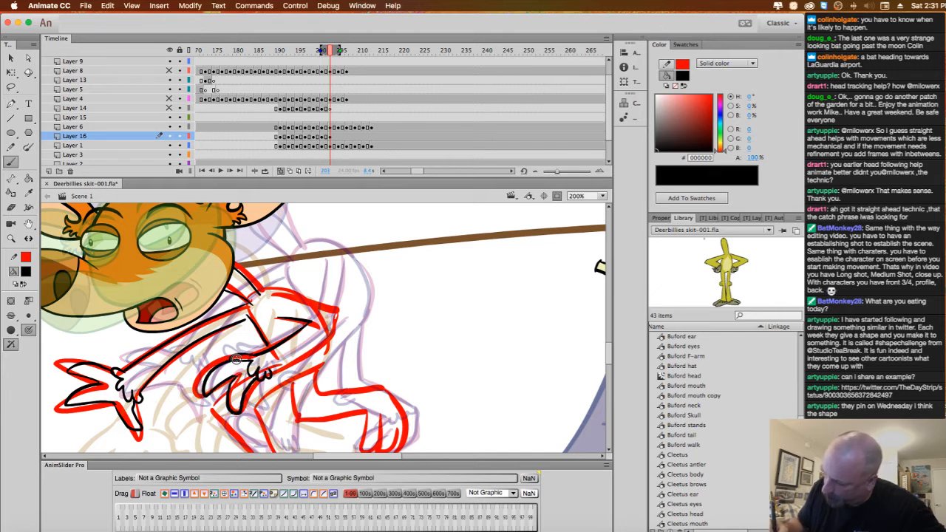
left_click_drag(238, 354, 225, 364)
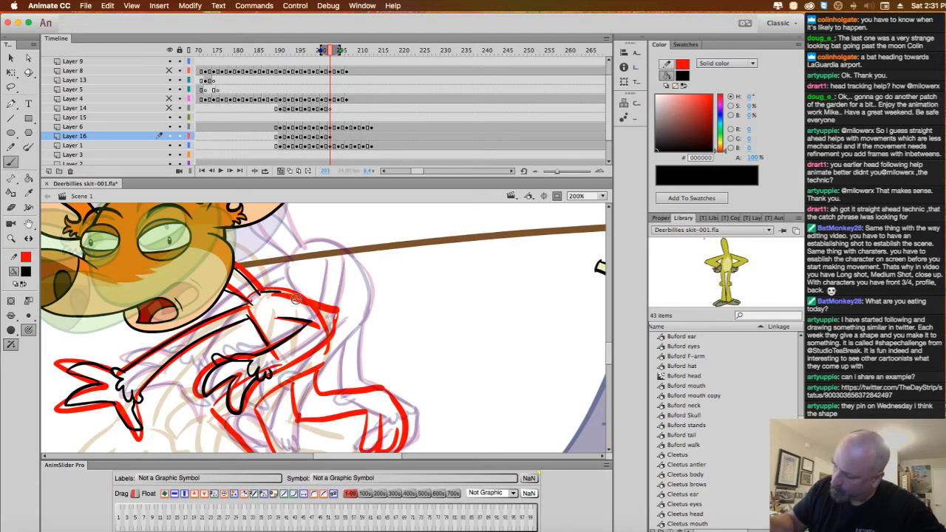
mouse_move(272, 297)
left_mouse_down()
mouse_move(329, 313)
mouse_move(331, 334)
mouse_move(270, 373)
left_mouse_up()
Ink the deer's lower torso and front leg with knee marks, ankle fur and foot at frame 203.
mouse_move(441, 348)
left_mouse_down()
mouse_move(445, 260)
mouse_move(436, 254)
left_mouse_up()
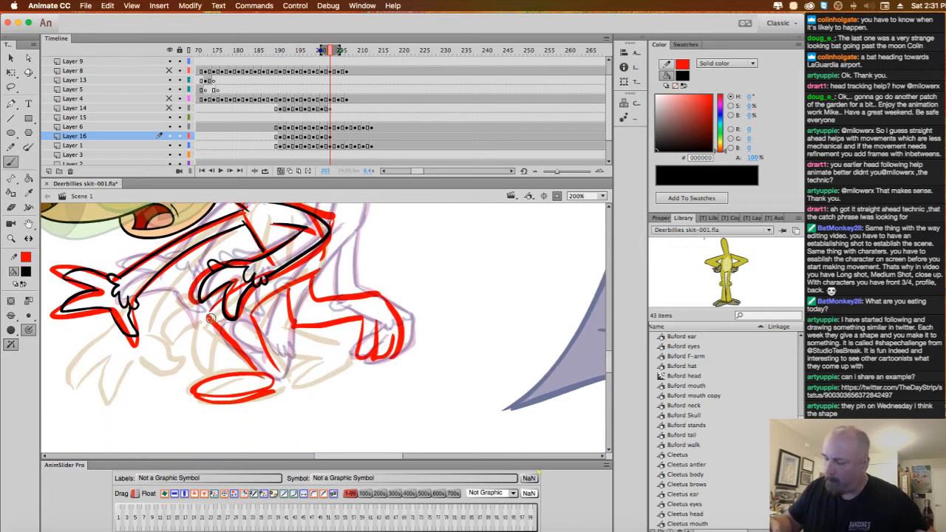
mouse_move(201, 309)
left_mouse_down()
mouse_move(221, 330)
mouse_move(222, 309)
mouse_move(296, 279)
left_mouse_up()
mouse_move(324, 245)
left_mouse_down()
mouse_move(248, 332)
mouse_move(251, 325)
mouse_move(283, 376)
left_mouse_up()
mouse_move(225, 332)
left_mouse_down()
mouse_move(256, 369)
mouse_move(206, 392)
mouse_move(241, 400)
mouse_move(275, 389)
mouse_move(263, 371)
mouse_move(286, 379)
mouse_move(268, 394)
left_mouse_up()
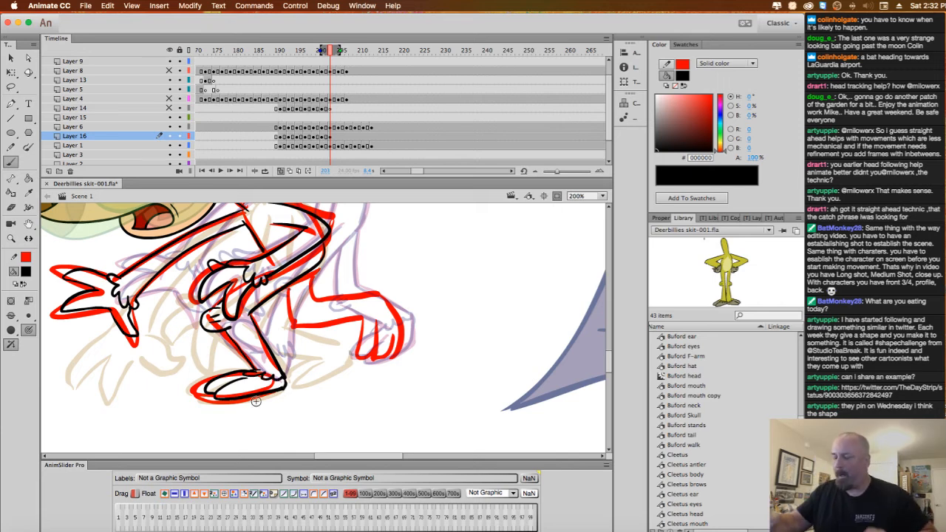
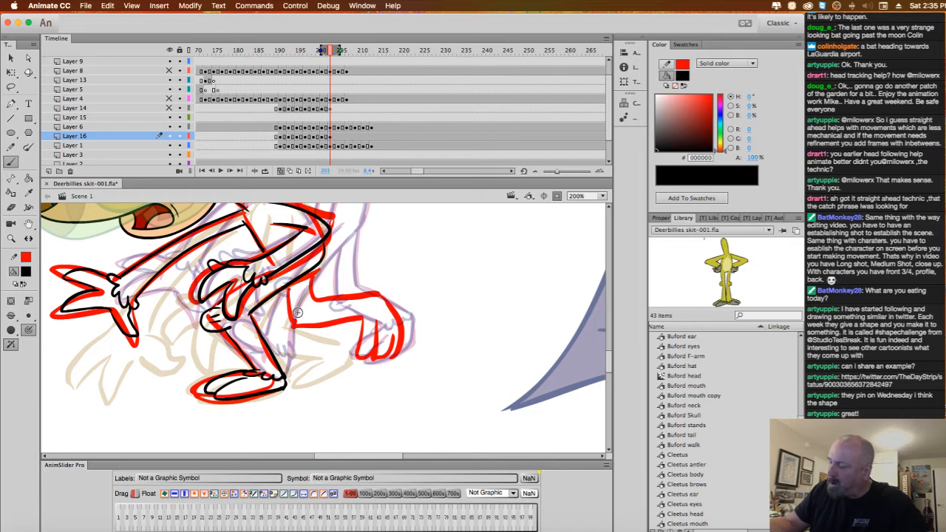
Ink the deer's raised rear leg with knee marks, ankle fur and hanging foot at frame 203.
left_click_drag(291, 286, 295, 323)
left_click_drag(313, 273, 314, 307)
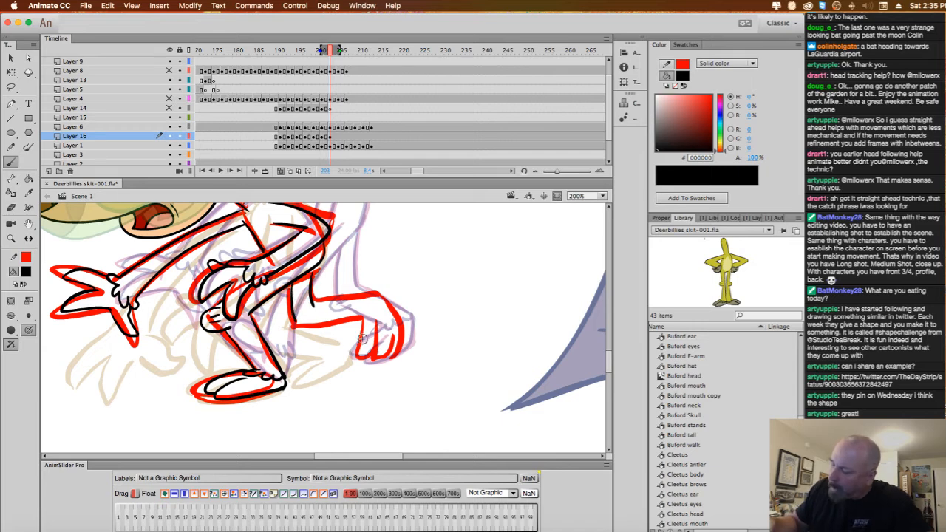
left_click_drag(354, 332, 372, 317)
left_click_drag(376, 327, 397, 303)
mouse_move(397, 303)
left_mouse_down()
mouse_move(369, 294)
mouse_move(313, 305)
mouse_move(318, 320)
mouse_move(304, 325)
mouse_move(307, 319)
left_mouse_up()
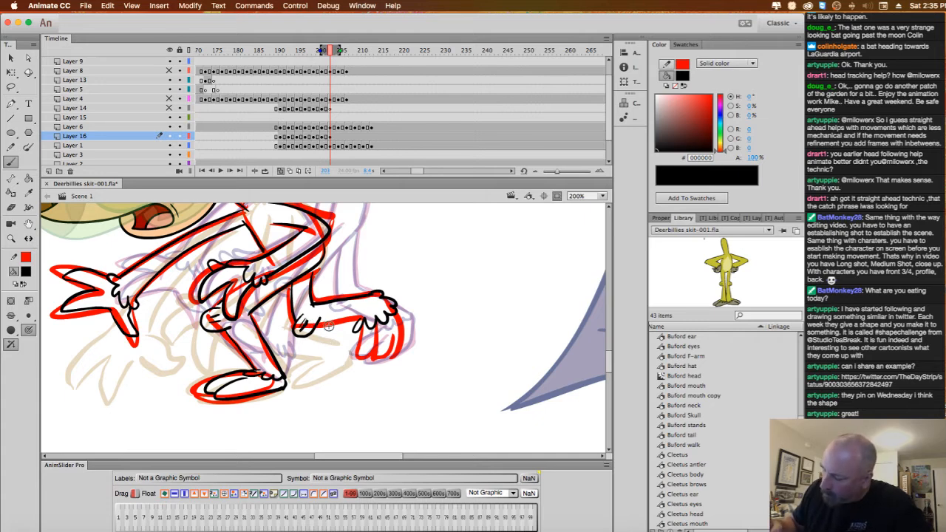
left_click_drag(324, 325, 362, 316)
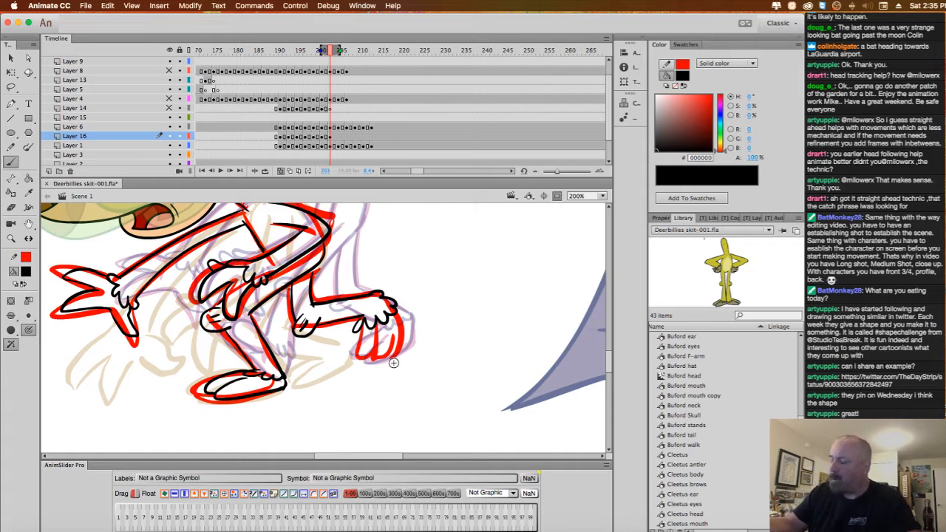
mouse_move(364, 325)
left_mouse_down()
mouse_move(359, 354)
mouse_move(381, 360)
mouse_move(397, 332)
left_mouse_up()
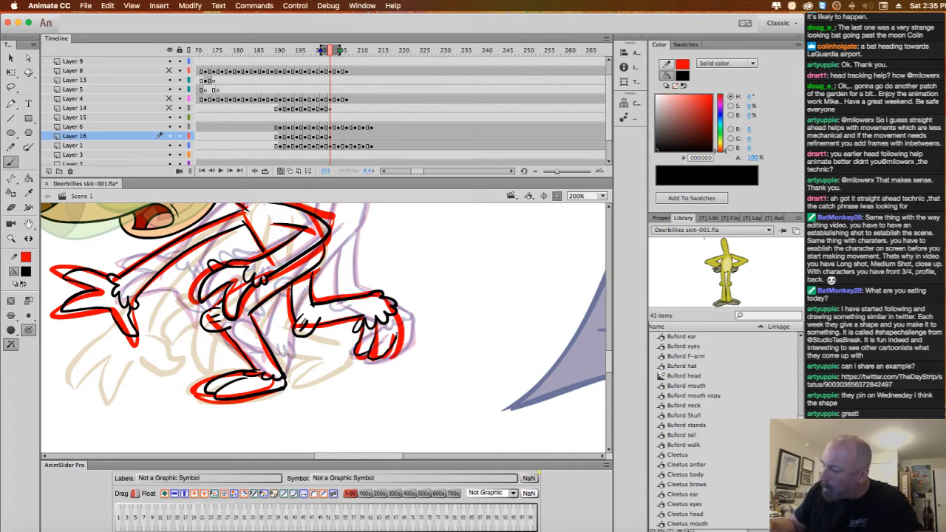
Insert a blank keyframe on Layer 16 at frame 205 and ink the deer's neck and bent arm with wrist fur and hand.
left_click(339, 136)
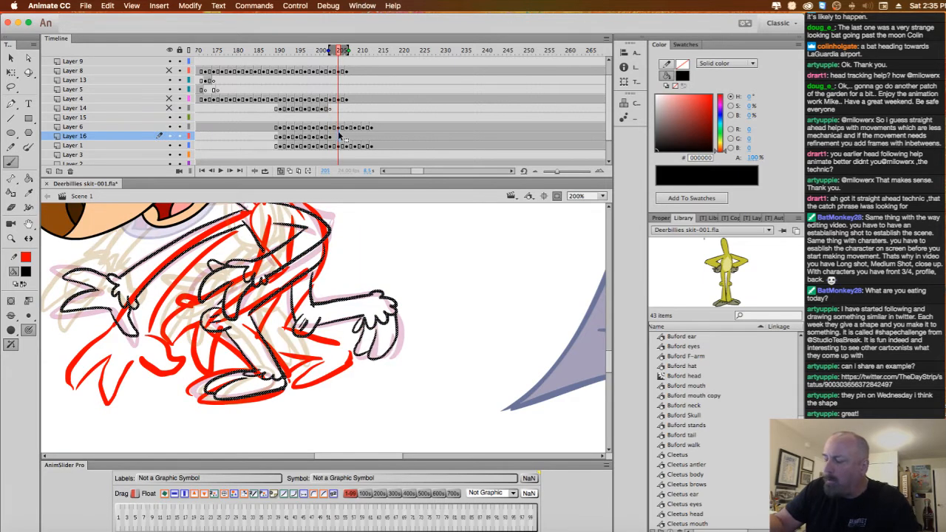
key("F7")
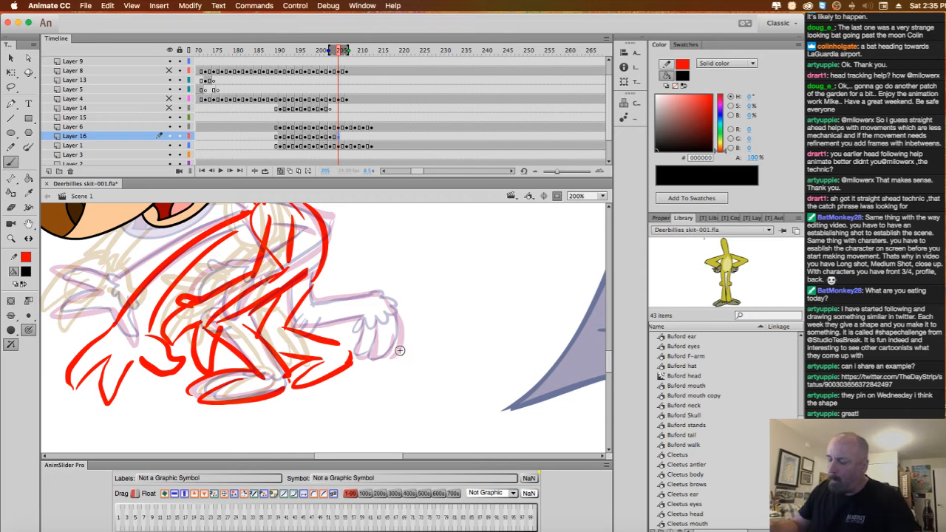
scroll(419, 357, "up", 3)
scroll(420, 357, "left", 2)
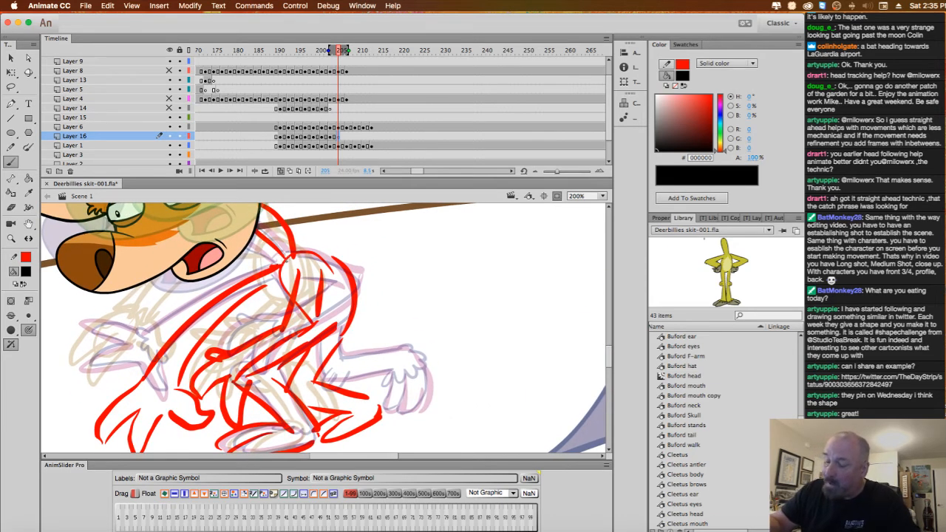
mouse_move(281, 258)
left_mouse_down()
mouse_move(242, 213)
mouse_move(267, 207)
mouse_move(299, 254)
mouse_move(292, 318)
mouse_move(225, 361)
mouse_move(266, 362)
mouse_move(259, 368)
mouse_move(303, 339)
mouse_move(279, 355)
mouse_move(315, 278)
left_mouse_up()
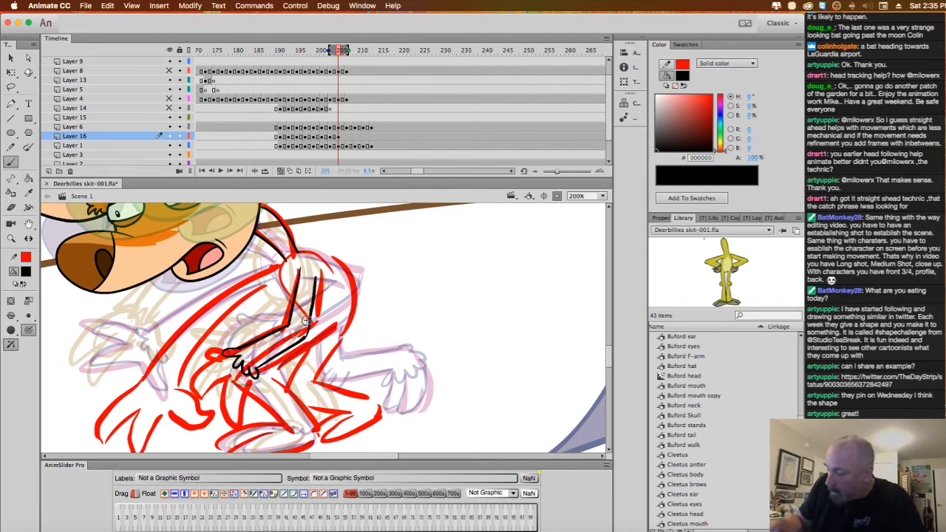
mouse_move(206, 345)
left_mouse_down()
mouse_move(212, 360)
mouse_move(200, 392)
mouse_move(225, 381)
mouse_move(228, 418)
mouse_move(252, 376)
left_mouse_up()
left_click_drag(283, 273, 289, 298)
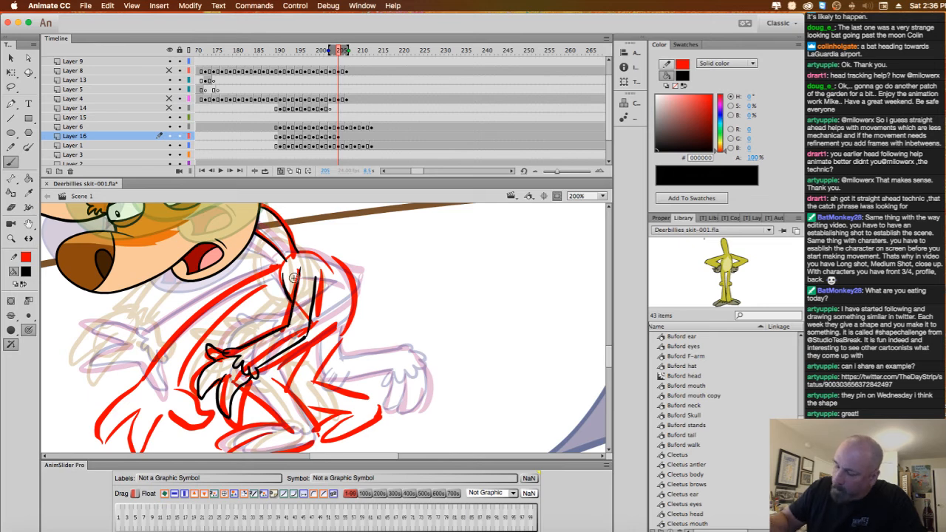
Ink the deer's curved back, the front leg down to its ankle fur, and the outstretched arm with its hand at frame 205.
mouse_move(298, 253)
left_mouse_down()
mouse_move(332, 264)
mouse_move(352, 316)
mouse_move(273, 386)
mouse_move(315, 427)
mouse_move(269, 426)
mouse_move(315, 432)
mouse_move(282, 438)
left_mouse_up()
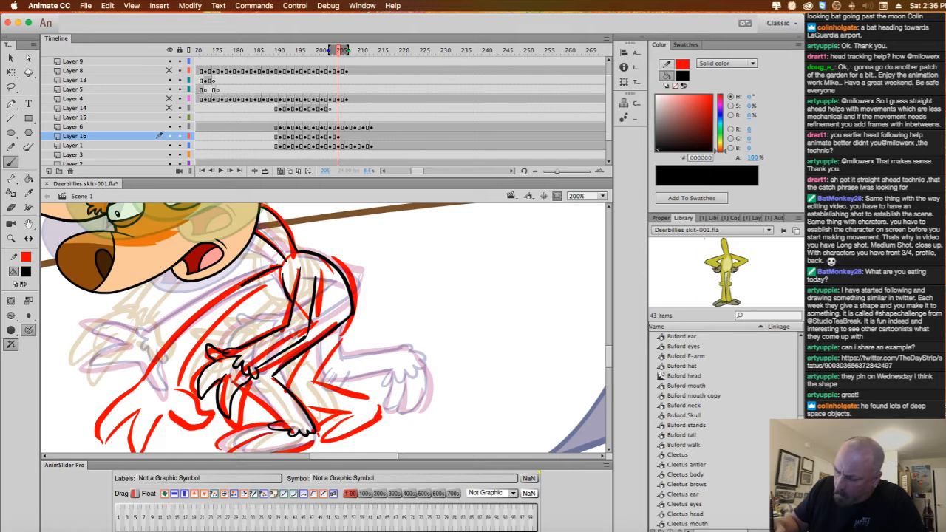
mouse_move(235, 286)
left_mouse_down()
mouse_move(142, 373)
mouse_move(191, 372)
mouse_move(214, 322)
mouse_move(281, 281)
left_mouse_up()
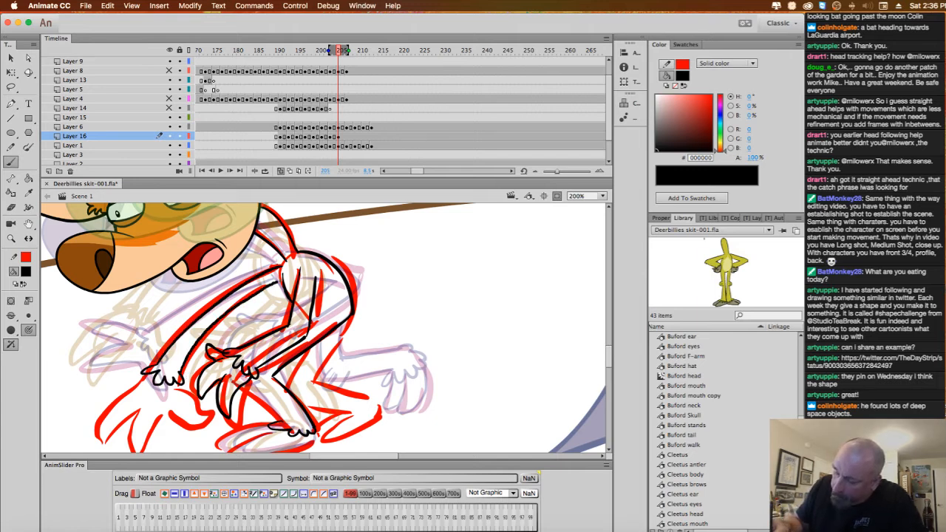
mouse_move(152, 372)
left_mouse_down()
mouse_move(131, 384)
mouse_move(106, 425)
mouse_move(140, 396)
mouse_move(133, 441)
mouse_move(156, 406)
mouse_move(180, 397)
mouse_move(191, 407)
mouse_move(175, 411)
mouse_move(170, 402)
mouse_move(152, 414)
left_mouse_up()
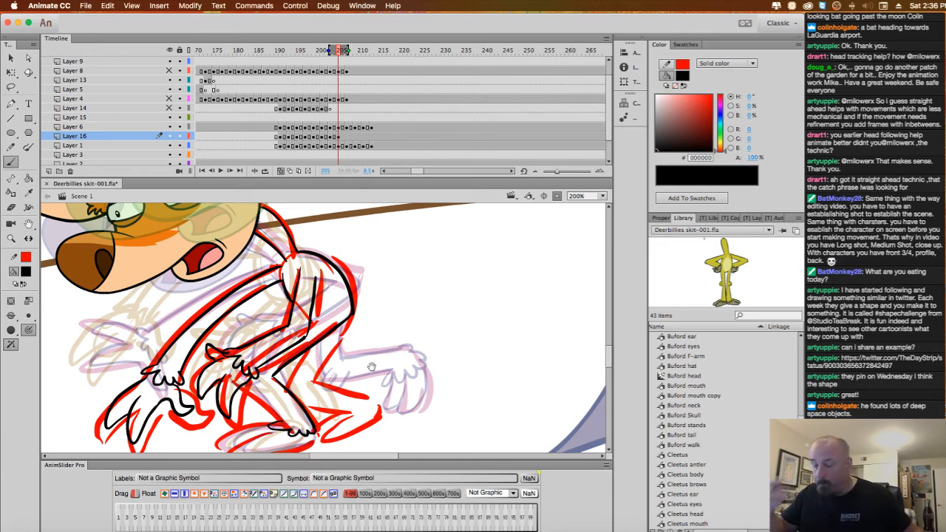
Ink the deer's front foot and the rear leg with its ankle fur and foot at frame 205.
left_click_drag(372, 367, 339, 327)
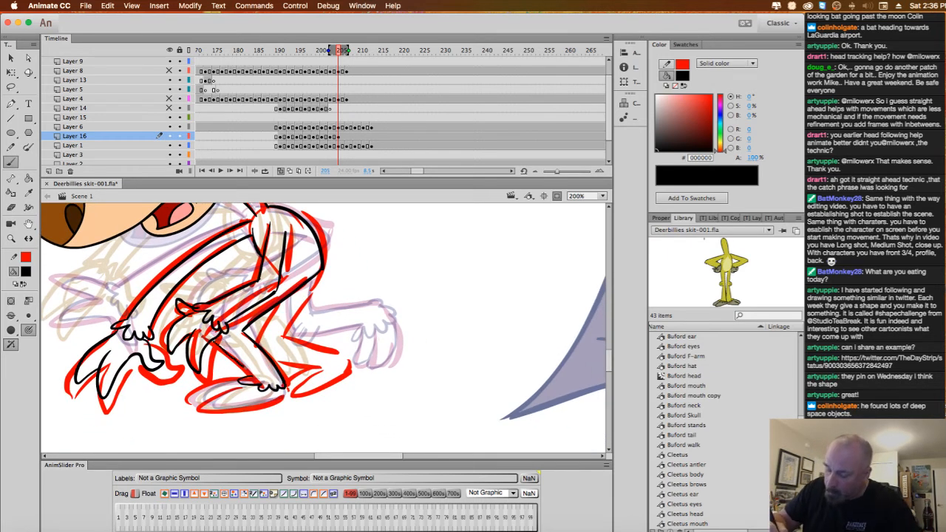
mouse_move(240, 382)
left_mouse_down()
mouse_move(207, 401)
mouse_move(265, 405)
mouse_move(285, 389)
left_mouse_up()
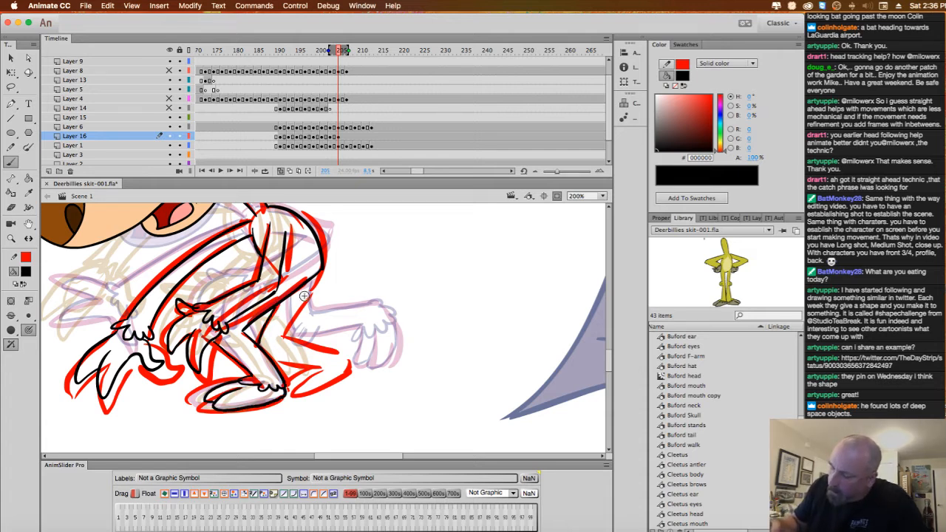
mouse_move(310, 280)
left_mouse_down()
mouse_move(289, 337)
mouse_move(338, 351)
left_mouse_up()
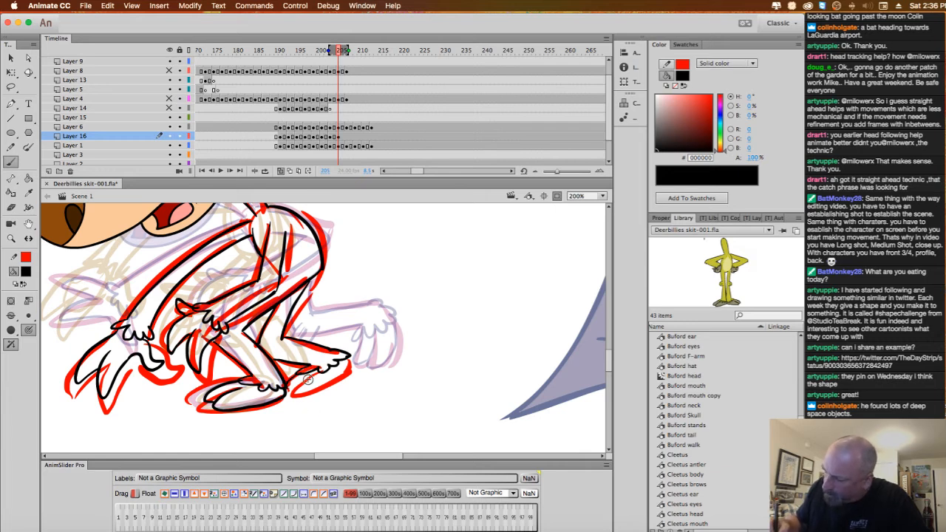
left_click_drag(299, 392, 349, 361)
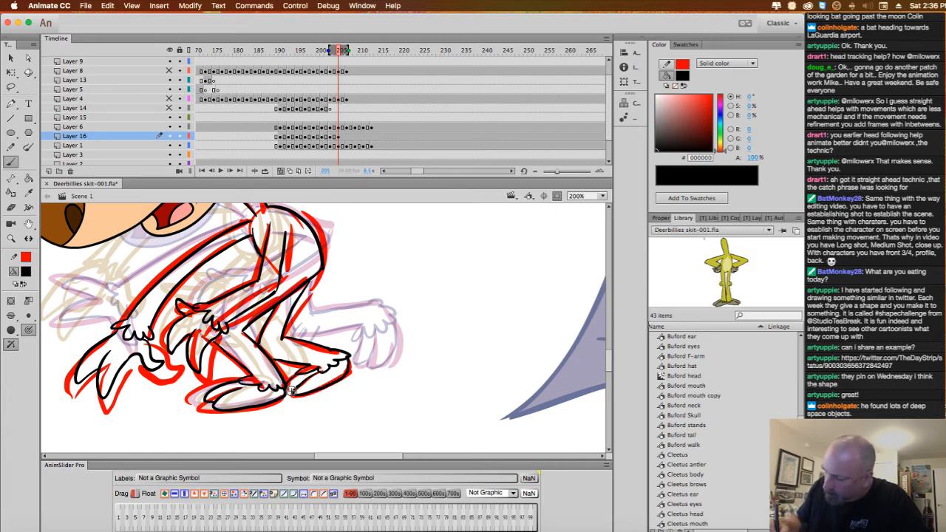
Insert a blank keyframe on Layer 16 at frame 207 and ink the deer's neck, chest line and outstretched arm with wrist fur and hand.
left_click(348, 138)
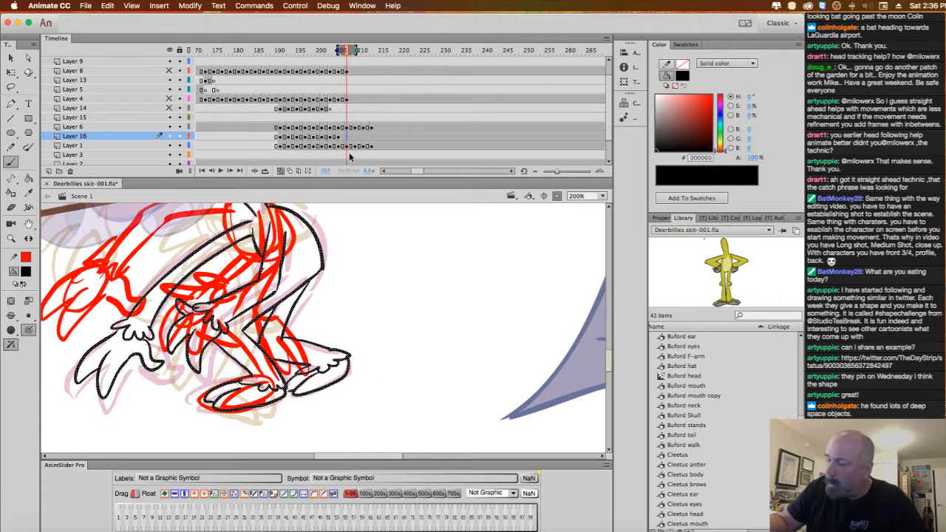
key("F7")
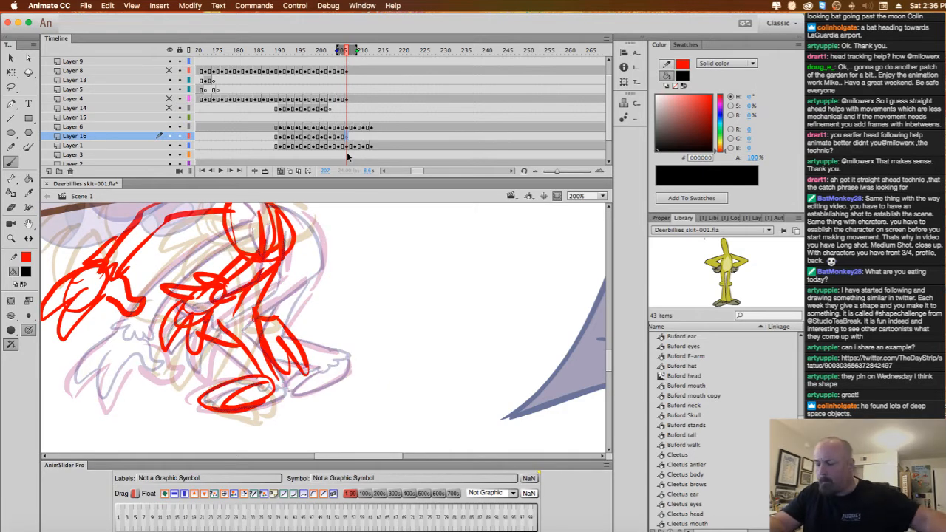
left_click_drag(351, 288, 423, 323)
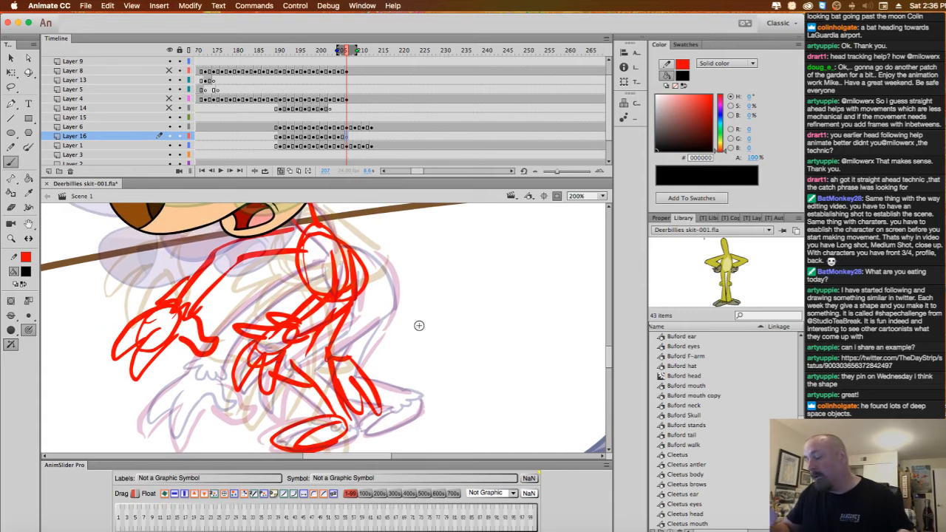
scroll(374, 241, "up", 3)
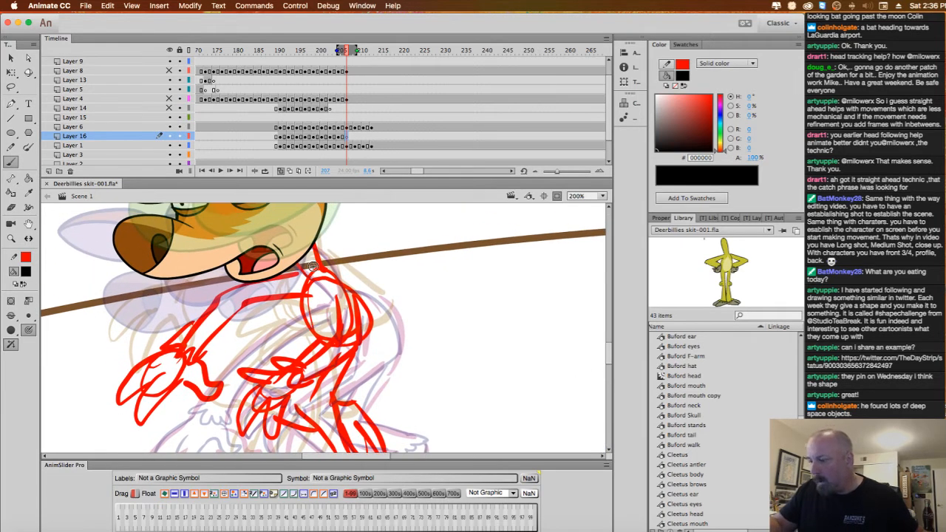
left_click_drag(312, 231, 322, 273)
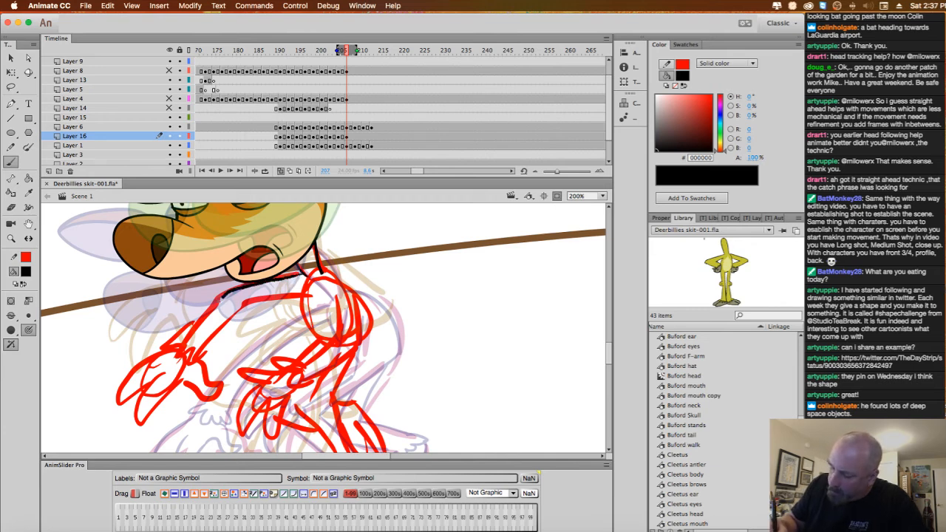
mouse_move(222, 295)
left_mouse_down()
mouse_move(178, 348)
mouse_move(162, 347)
mouse_move(179, 364)
mouse_move(199, 364)
mouse_move(270, 301)
mouse_move(242, 306)
mouse_move(306, 303)
mouse_move(304, 294)
mouse_move(322, 346)
left_mouse_up()
mouse_move(153, 360)
left_mouse_down()
mouse_move(130, 390)
mouse_move(143, 398)
mouse_move(176, 382)
left_mouse_up()
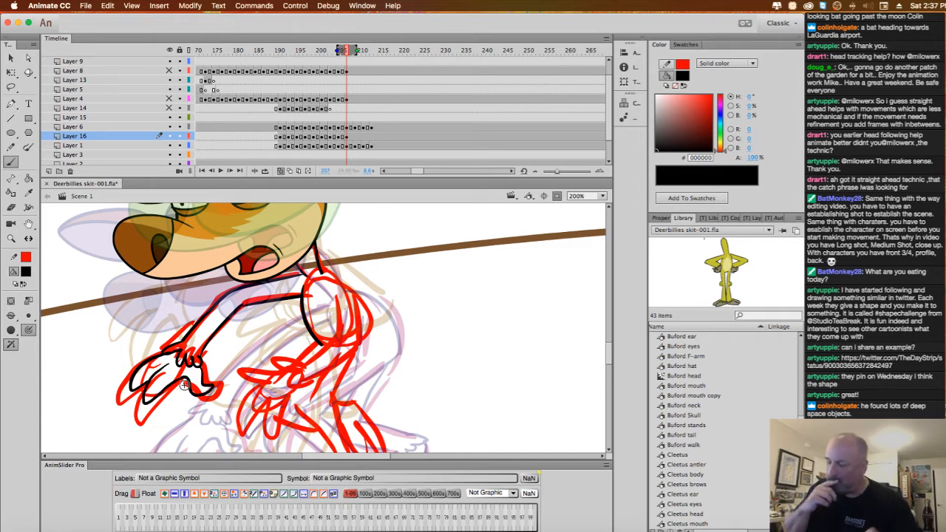
Ink the deer's bent second arm with wrist fur and hand, plus the curve of the back, at frame 207.
left_click_drag(411, 365, 395, 320)
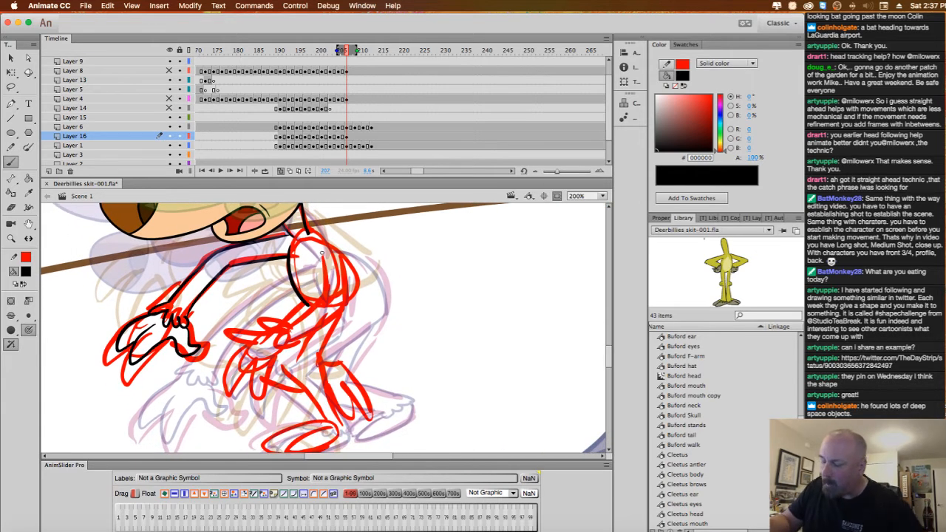
mouse_move(324, 294)
left_mouse_down()
mouse_move(283, 331)
mouse_move(297, 356)
left_mouse_up()
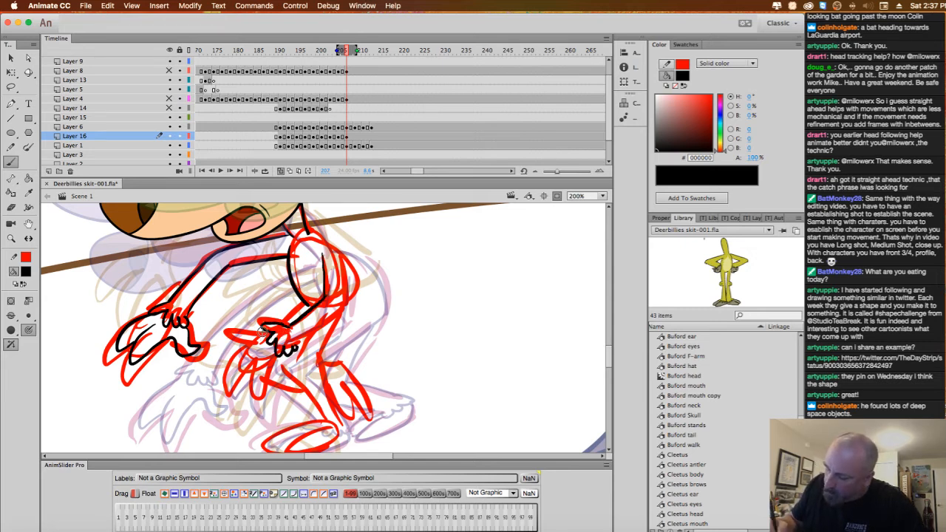
mouse_move(243, 327)
left_mouse_down()
mouse_move(256, 340)
mouse_move(244, 346)
mouse_move(236, 386)
mouse_move(256, 359)
mouse_move(254, 383)
mouse_move(326, 320)
mouse_move(331, 274)
mouse_move(341, 307)
left_mouse_up()
left_click_drag(305, 229, 339, 254)
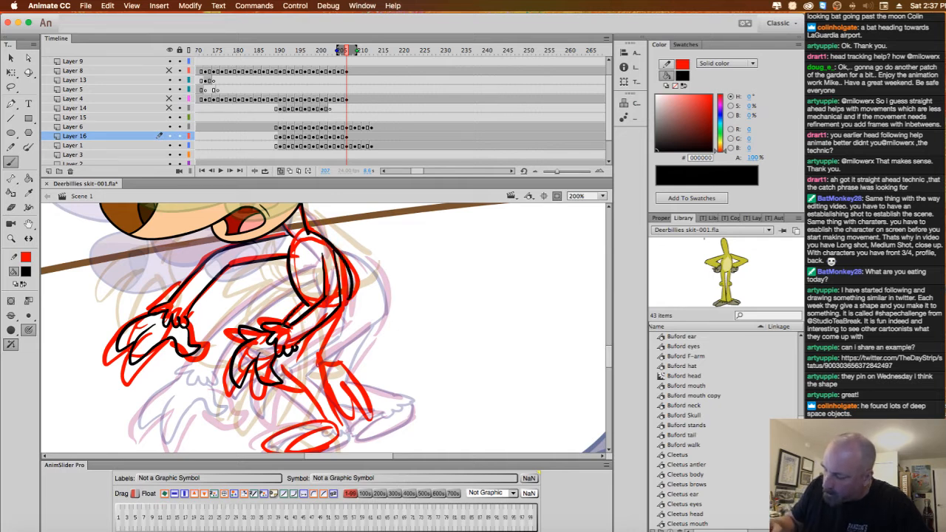
Flip between frames 206 and 207 to compare the deer's leg positions.
mouse_move(442, 389)
left_mouse_down()
mouse_move(449, 355)
mouse_move(430, 342)
left_mouse_up()
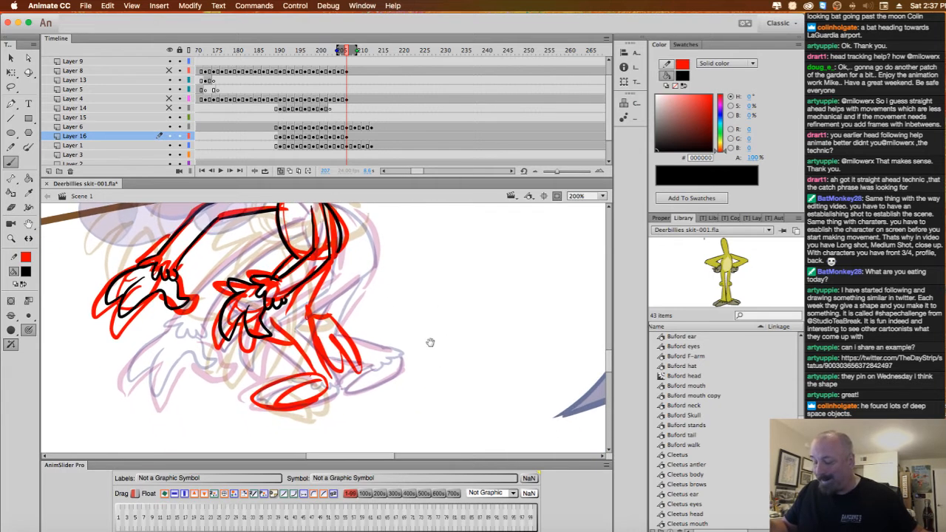
key("comma")
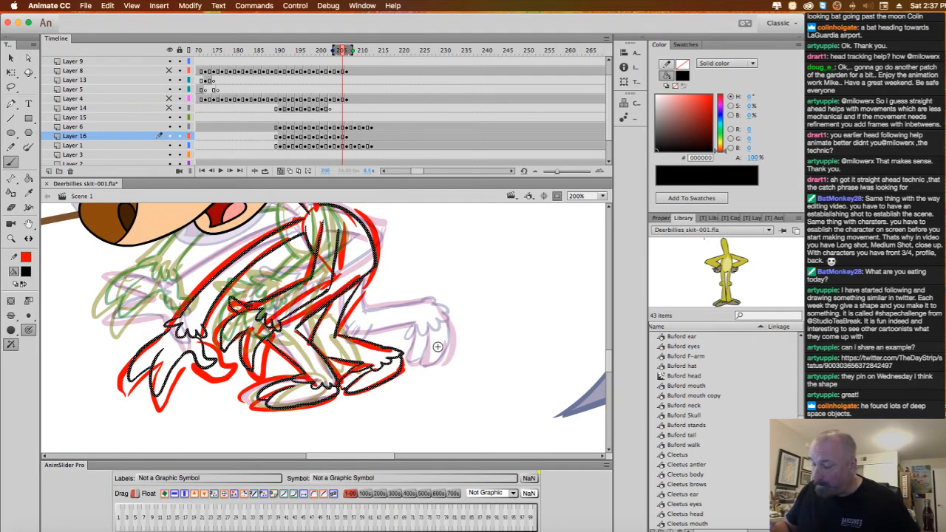
key("period")
key("comma")
key("period")
key("comma")
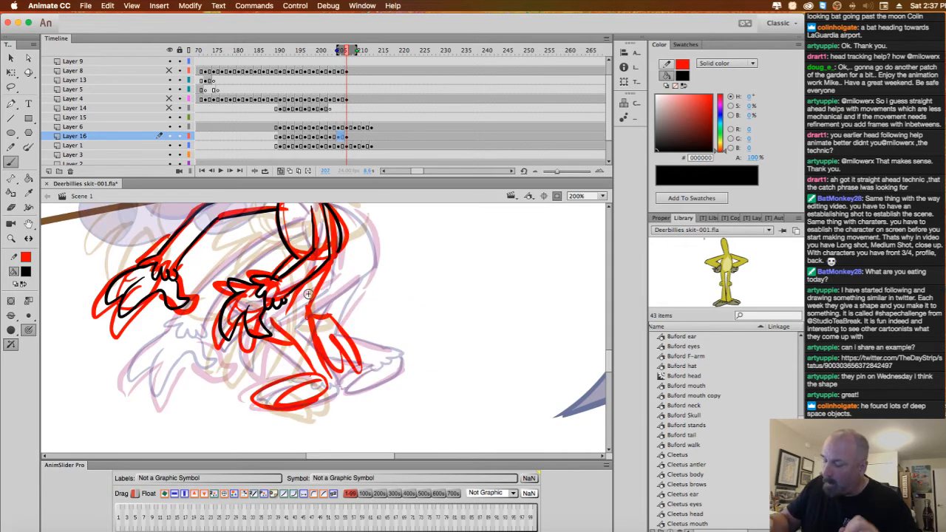
Ink the deer's thigh, bent knee and front shin line with ankle fur on Layer 16 at frame 207.
key("period")
key("comma")
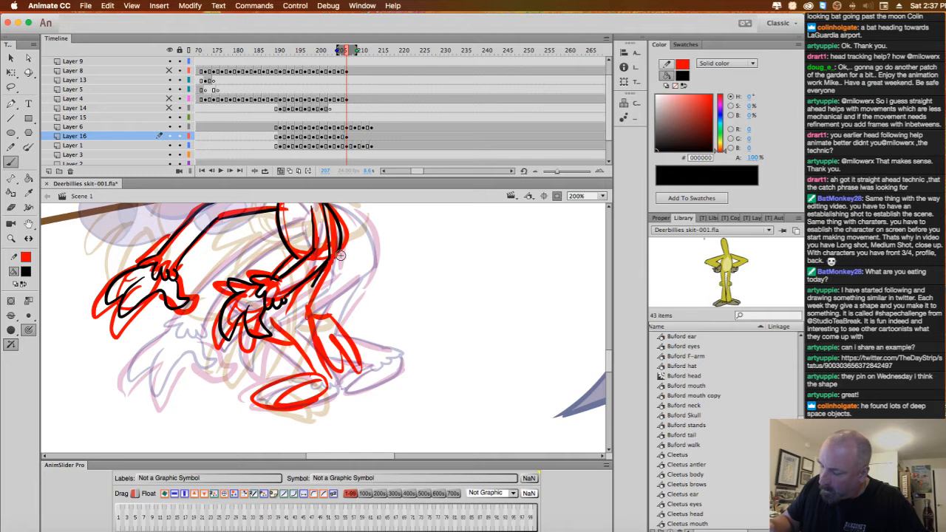
key("period")
mouse_move(332, 262)
left_mouse_down()
mouse_move(301, 320)
mouse_move(286, 304)
mouse_move(283, 318)
left_mouse_up()
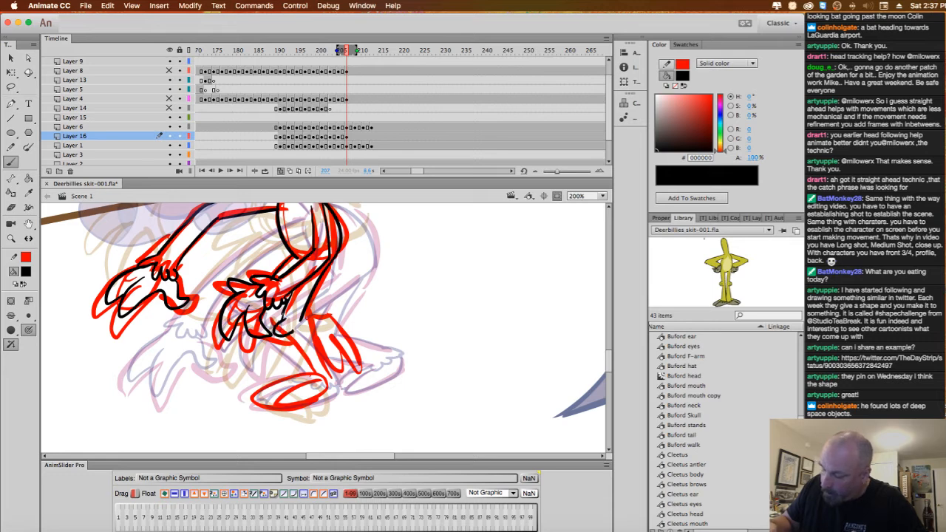
left_click_drag(285, 327, 312, 371)
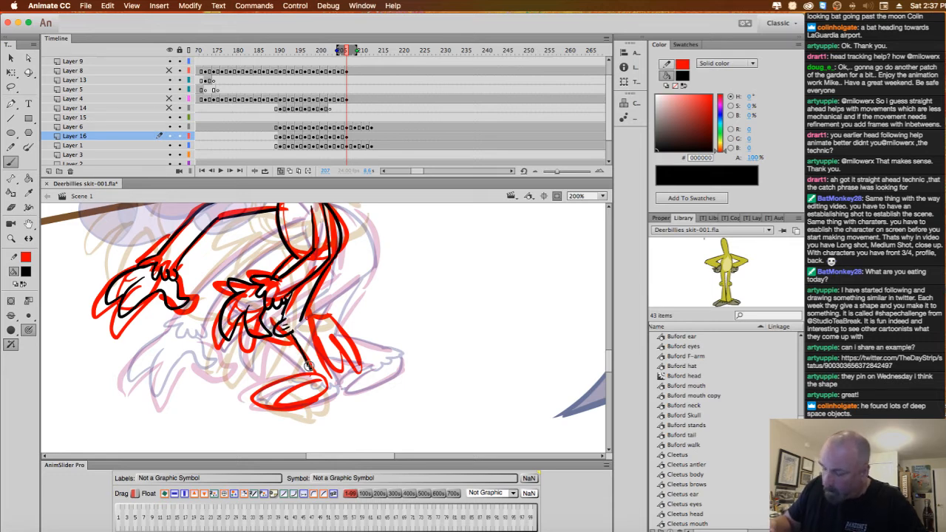
key("super+z")
left_click_drag(287, 329, 306, 374)
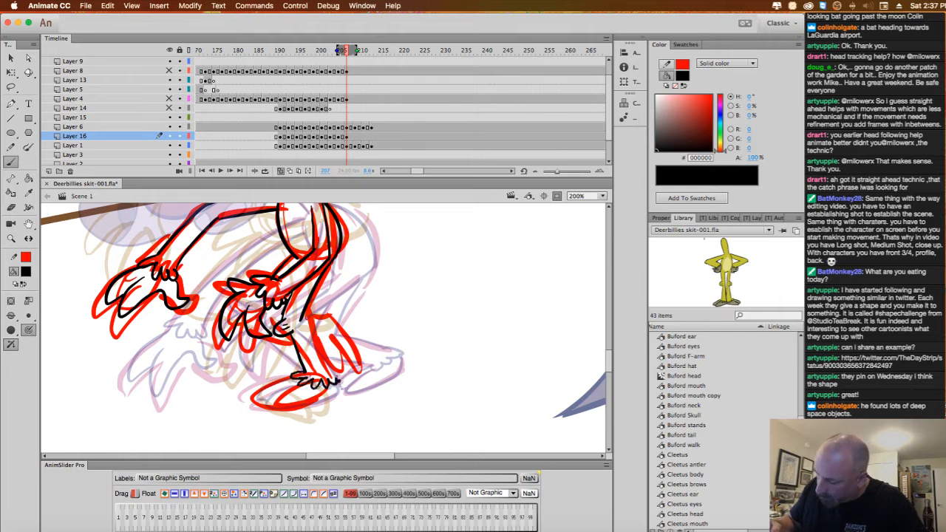
Ink the calf line and planted foot, knee marks, and the second foot with its ankle fur at frame 207.
left_click_drag(304, 320, 335, 377)
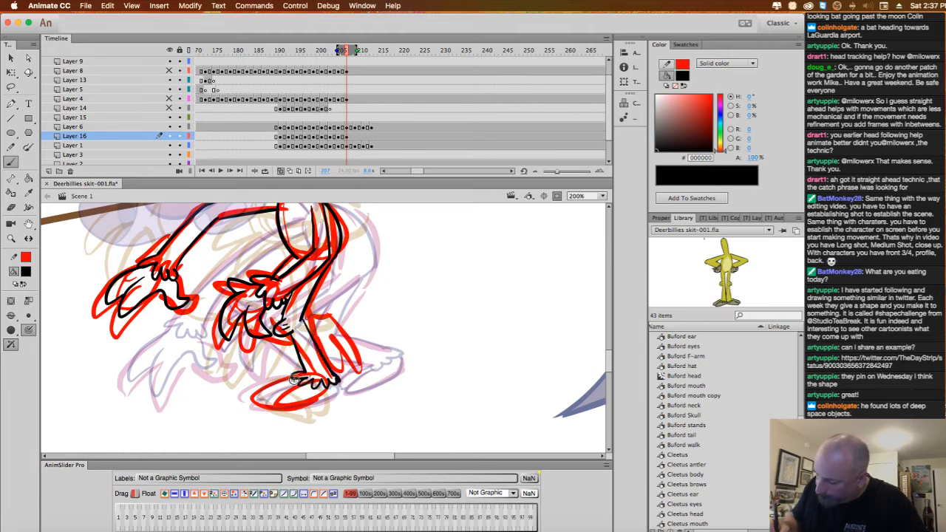
left_click_drag(260, 398, 302, 379)
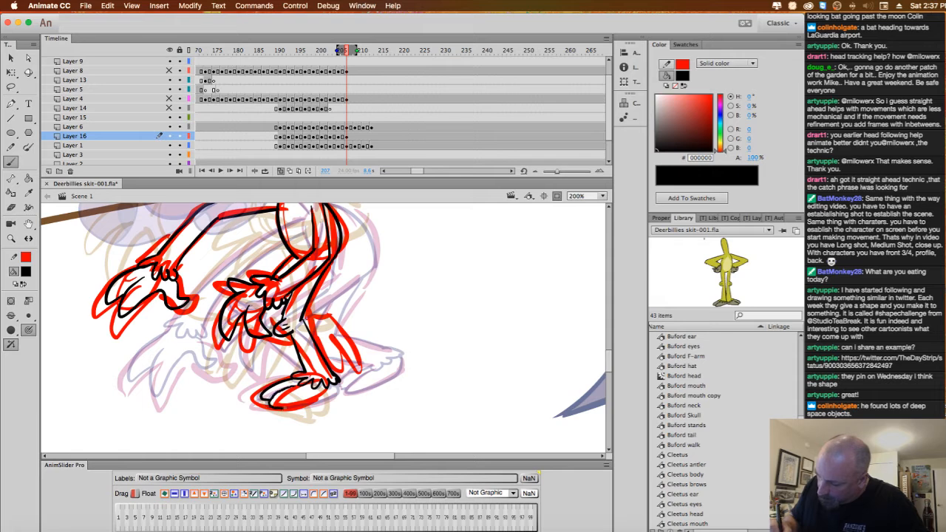
left_click_drag(283, 410, 330, 395)
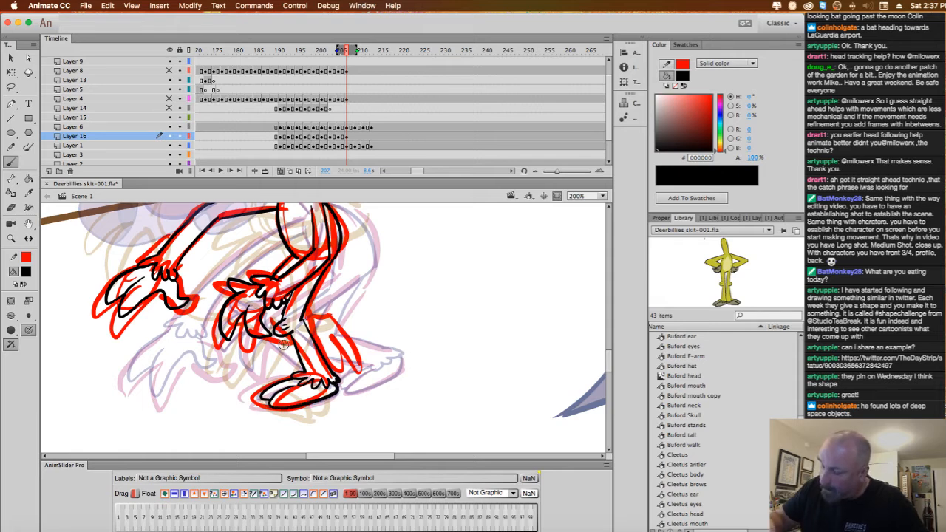
left_click_drag(280, 317, 273, 324)
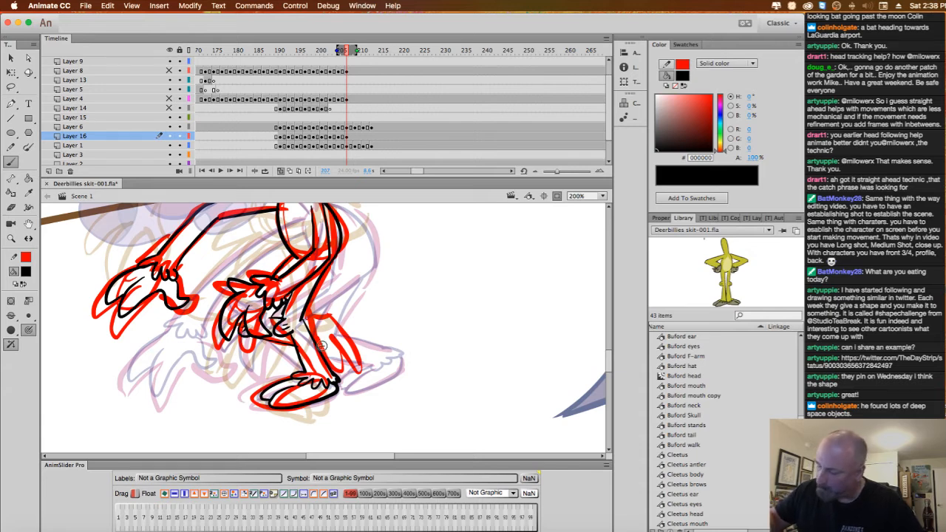
mouse_move(322, 319)
left_mouse_down()
mouse_move(333, 324)
mouse_move(327, 346)
left_mouse_up()
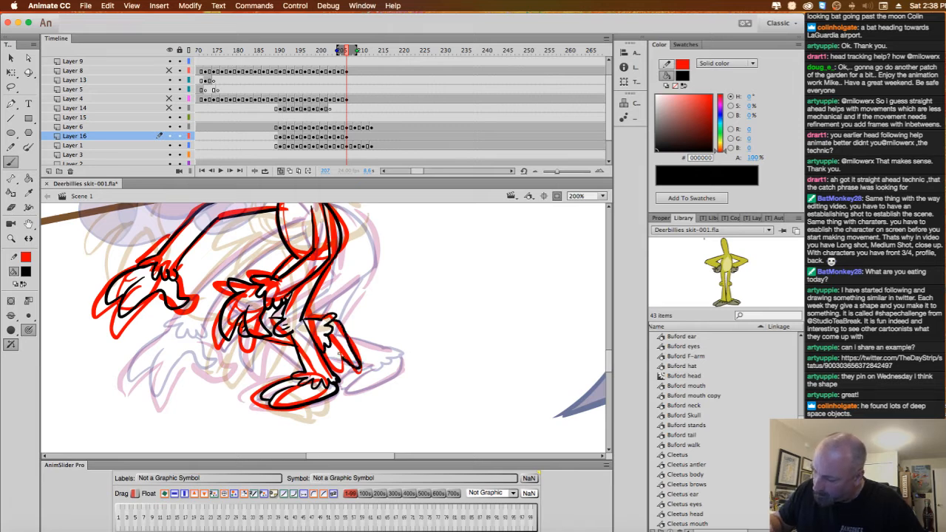
Insert a blank keyframe on Layer 16 at frame 209 and ink the deer's neck line and bent arm with wrist fur and hand across the belly.
left_click(355, 138)
key("period")
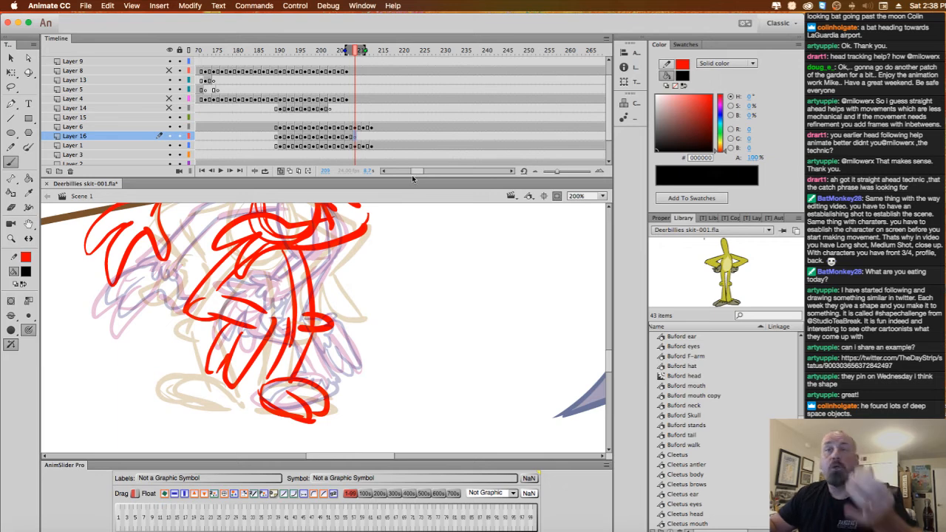
mouse_move(393, 235)
left_mouse_down()
mouse_move(412, 266)
mouse_move(425, 347)
left_mouse_up()
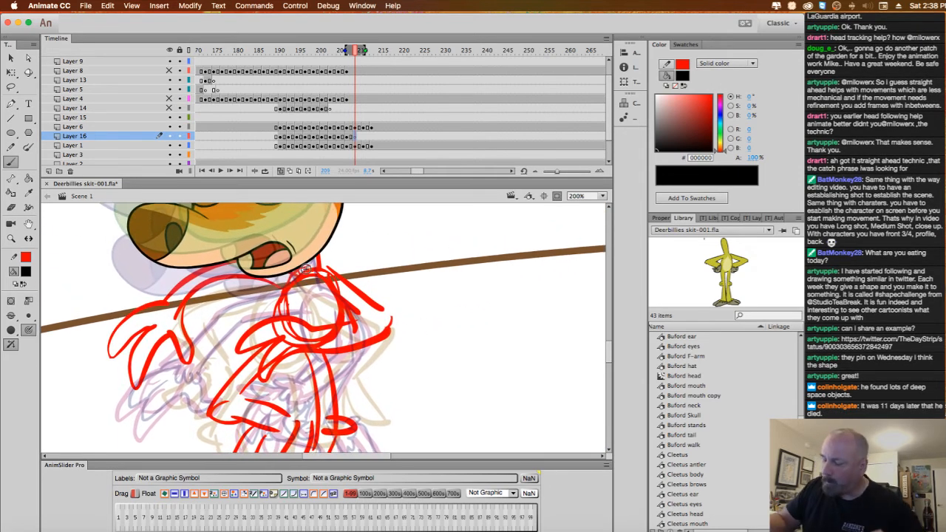
left_click_drag(321, 261, 391, 316)
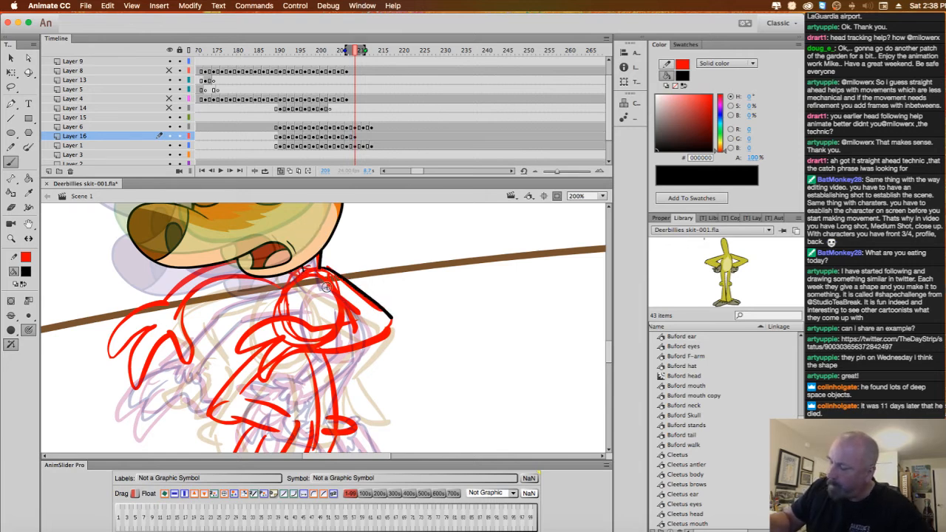
left_click_drag(329, 287, 357, 322)
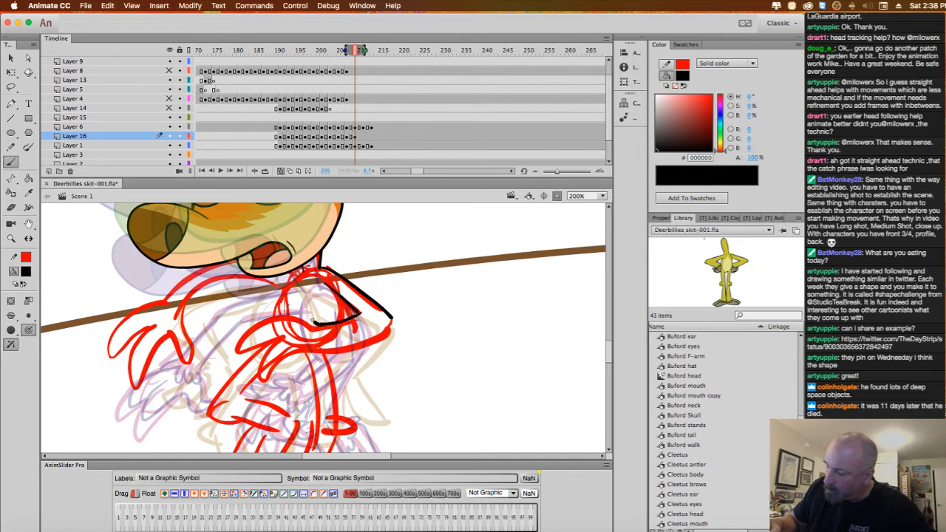
mouse_move(311, 352)
left_mouse_down()
mouse_move(348, 348)
mouse_move(392, 324)
mouse_move(380, 318)
left_mouse_up()
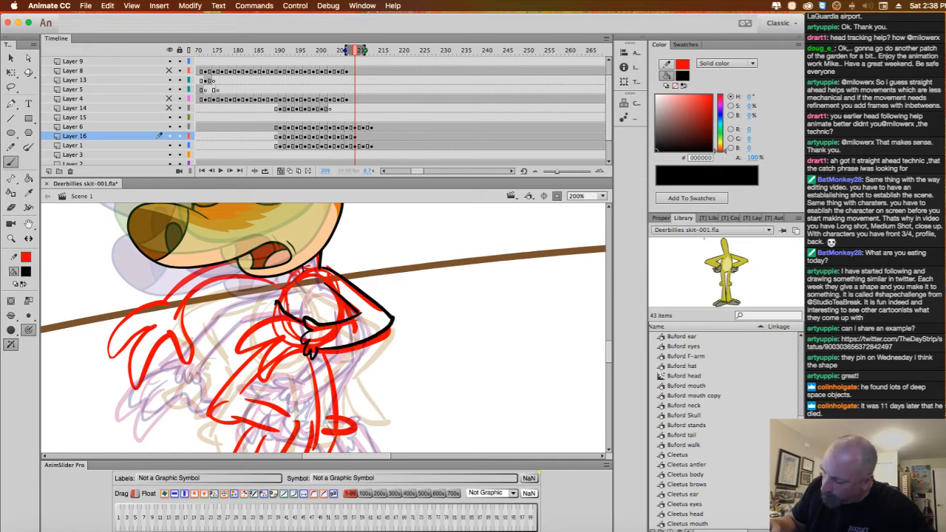
mouse_move(287, 318)
left_mouse_down()
mouse_move(243, 347)
mouse_move(260, 342)
mouse_move(264, 376)
mouse_move(306, 360)
left_mouse_up()
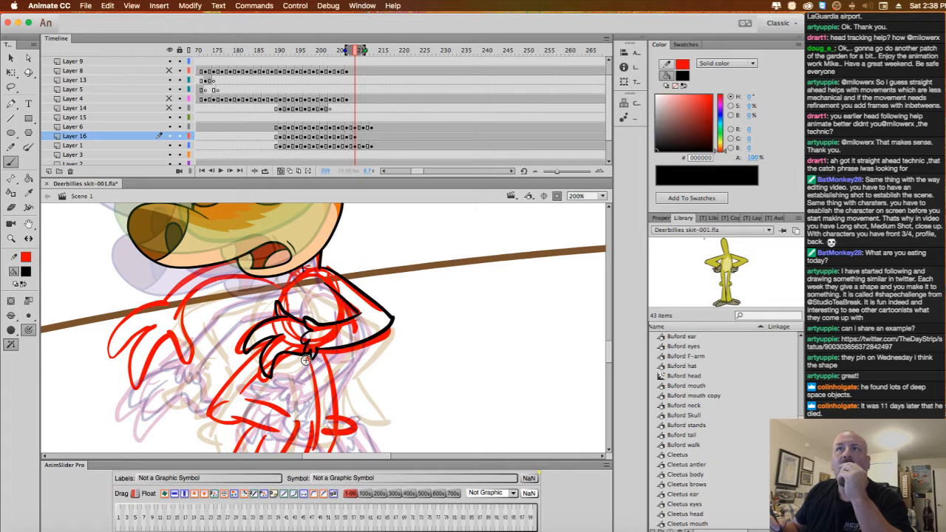
Ink the deer's outstretched arm with wrist fur and drooping hand at frame 209.
left_click_drag(368, 277, 422, 281)
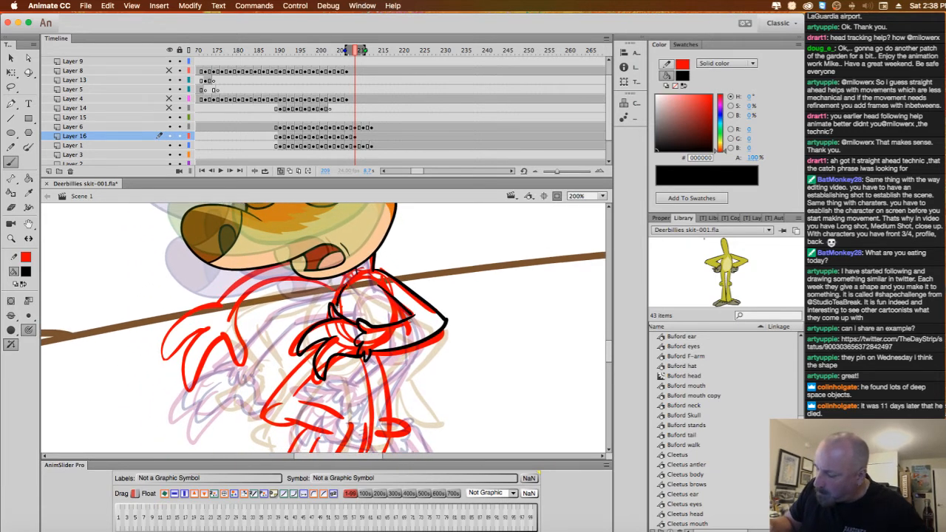
mouse_move(351, 275)
left_mouse_down()
mouse_move(298, 259)
mouse_move(242, 268)
mouse_move(222, 302)
mouse_move(205, 304)
mouse_move(235, 329)
left_mouse_up()
left_click_drag(214, 312, 222, 322)
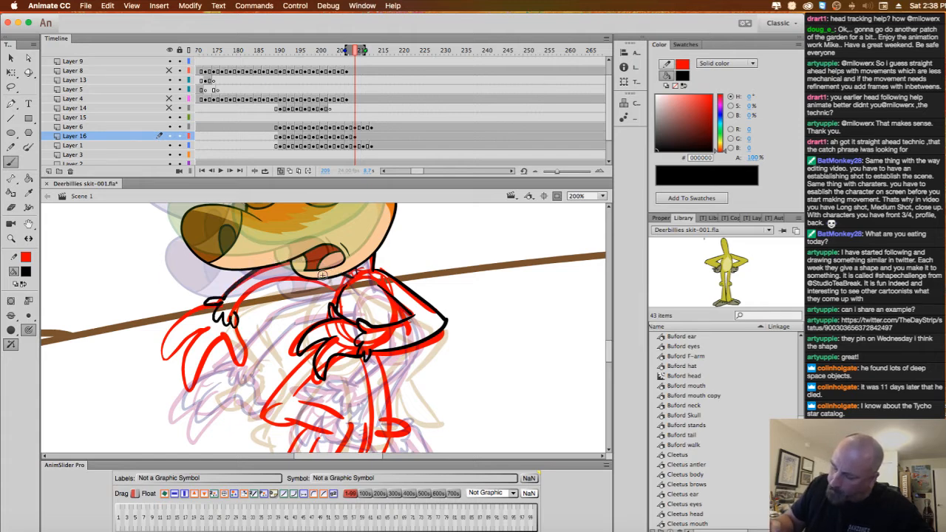
mouse_move(325, 279)
left_mouse_down()
mouse_move(262, 290)
mouse_move(185, 340)
mouse_move(212, 329)
mouse_move(187, 377)
mouse_move(224, 337)
left_mouse_up()
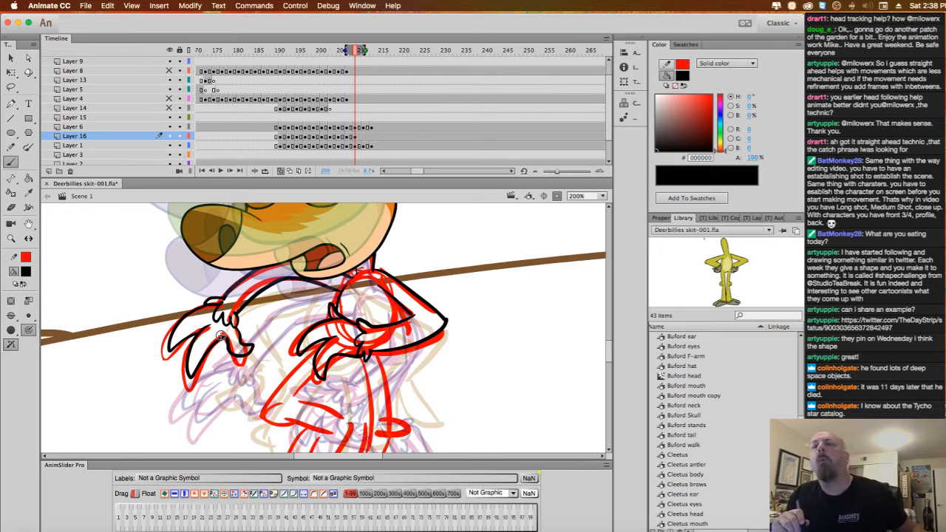
Ink the deer's raised leg at frame 209, including the knee marks, ankle fur and hanging foot.
left_click_drag(456, 397, 431, 280)
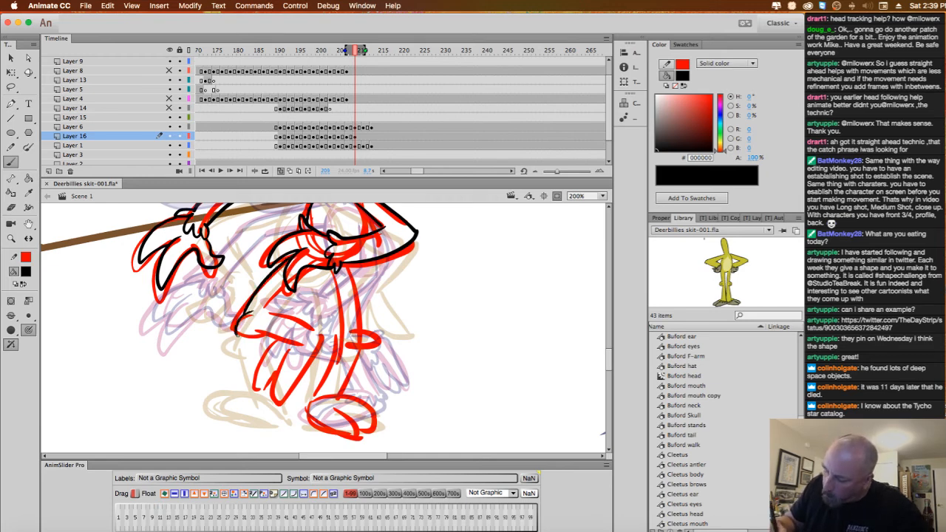
mouse_move(238, 334)
left_mouse_down()
mouse_move(273, 304)
mouse_move(319, 329)
left_mouse_up()
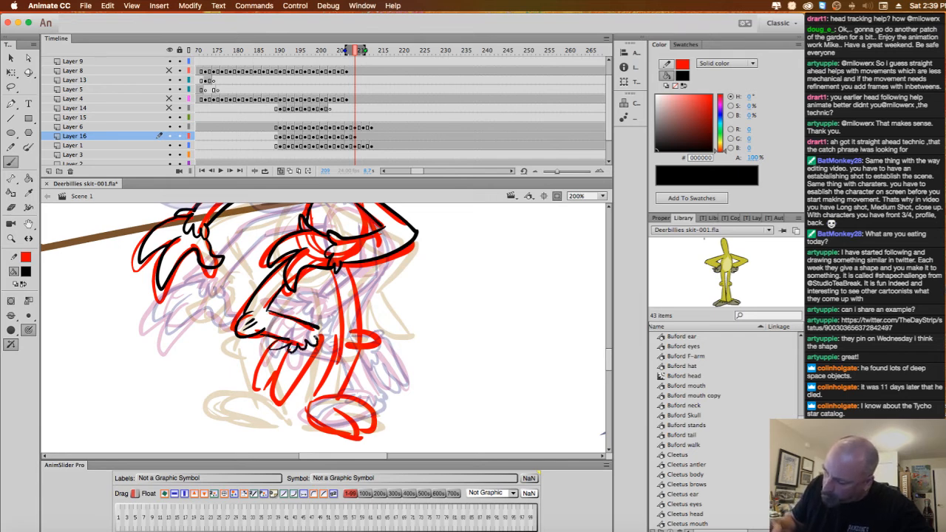
mouse_move(321, 330)
left_mouse_down()
mouse_move(275, 348)
mouse_move(260, 386)
mouse_move(278, 368)
mouse_move(274, 391)
mouse_move(307, 366)
mouse_move(325, 339)
left_mouse_up()
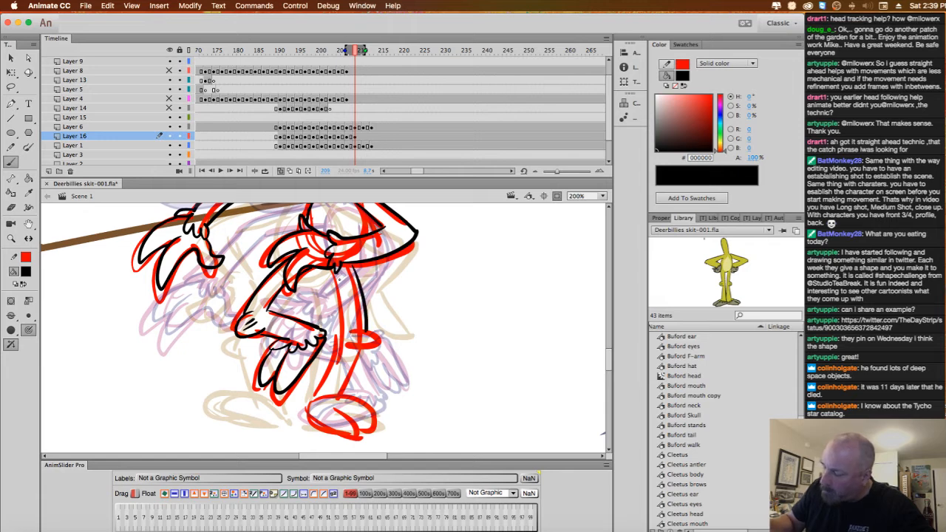
Ink the deer's standing leg at frame 209 with its knee, shin, ankle fur and foot.
left_click_drag(338, 272, 346, 333)
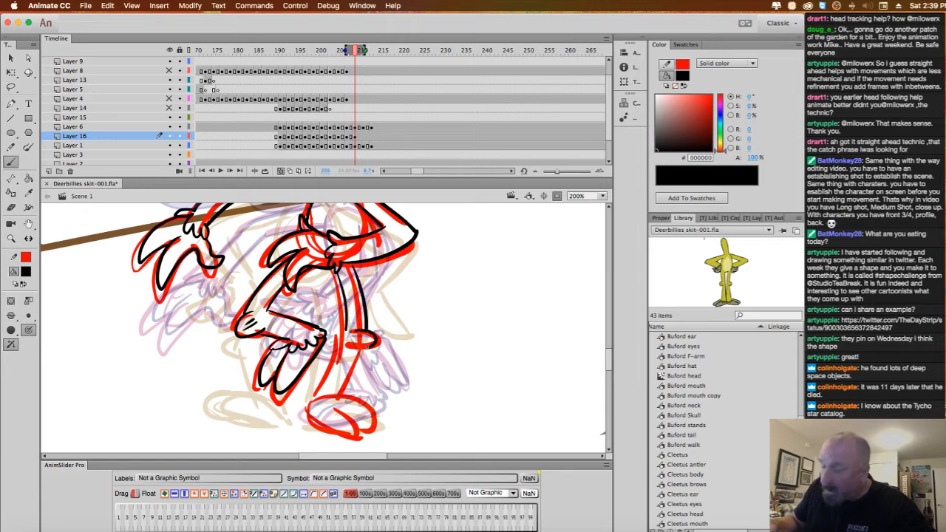
mouse_move(359, 339)
left_mouse_down()
mouse_move(313, 407)
mouse_move(343, 394)
mouse_move(362, 348)
left_mouse_up()
scroll(479, 397, "down", 3)
scroll(480, 397, "right", 2)
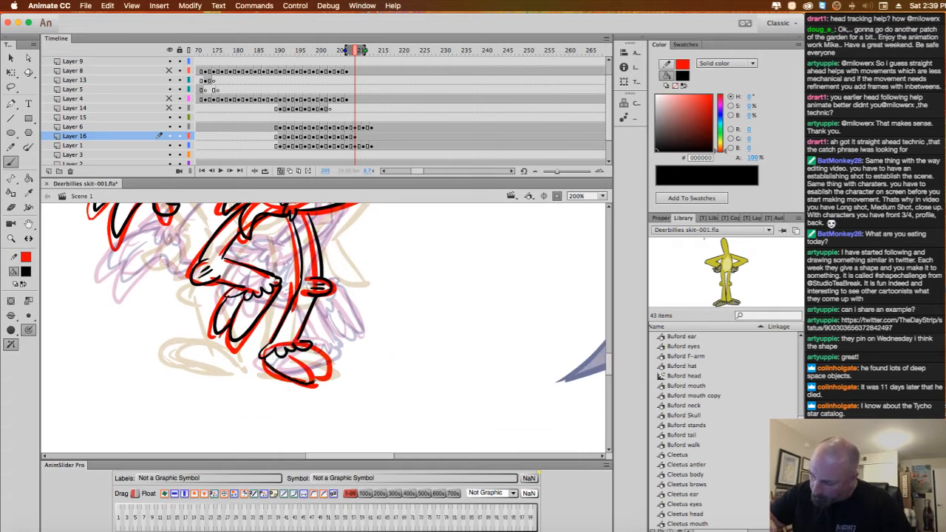
left_click_drag(305, 356, 318, 377)
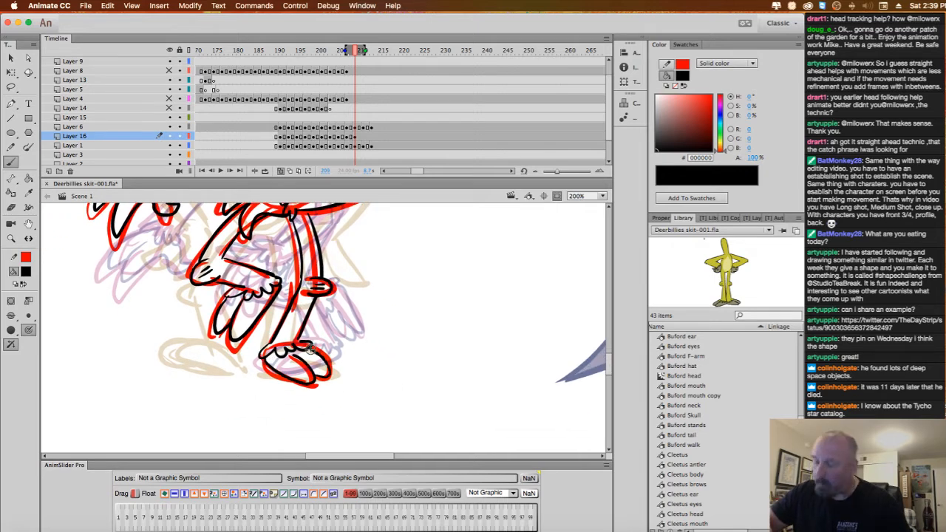
Insert a blank keyframe on Layer 16 at frame 211 and ink the deer's neck and the curved side of the torso.
scroll(395, 243, "up", 3)
scroll(394, 243, "left", 1)
left_click(362, 138)
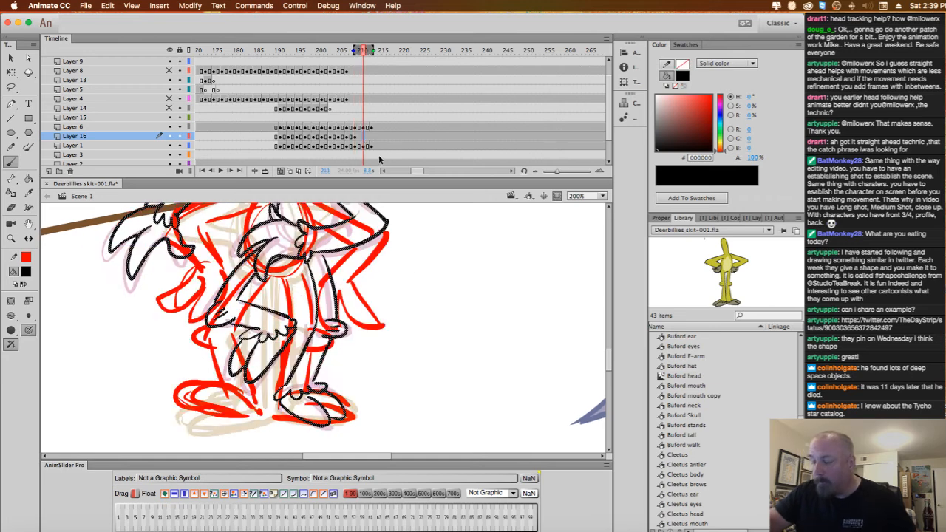
key("F7")
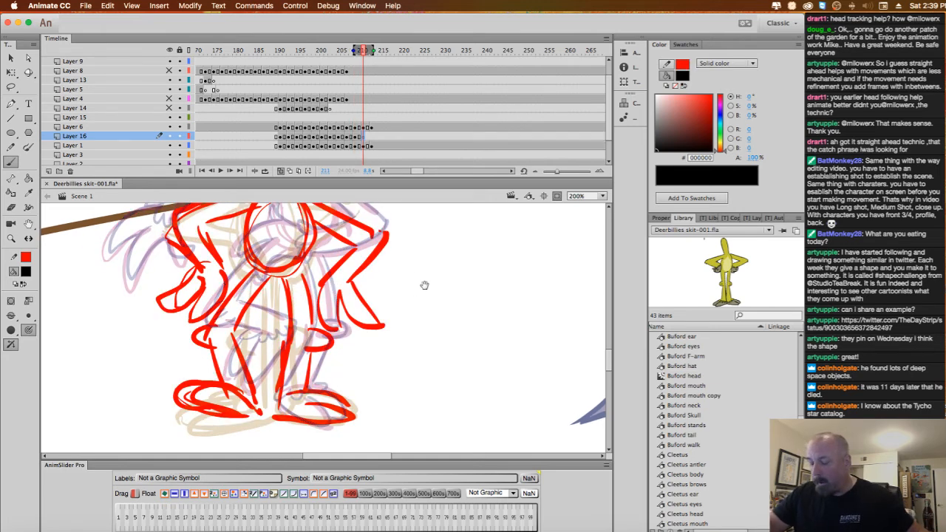
left_click_drag(425, 287, 455, 354)
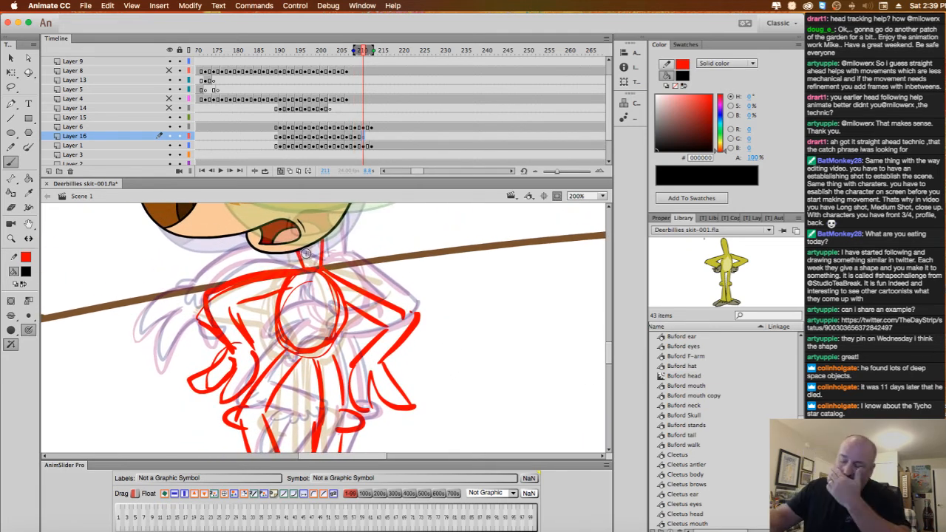
mouse_move(306, 267)
left_mouse_down()
mouse_move(300, 242)
mouse_move(308, 213)
mouse_move(320, 226)
mouse_move(321, 268)
left_mouse_up()
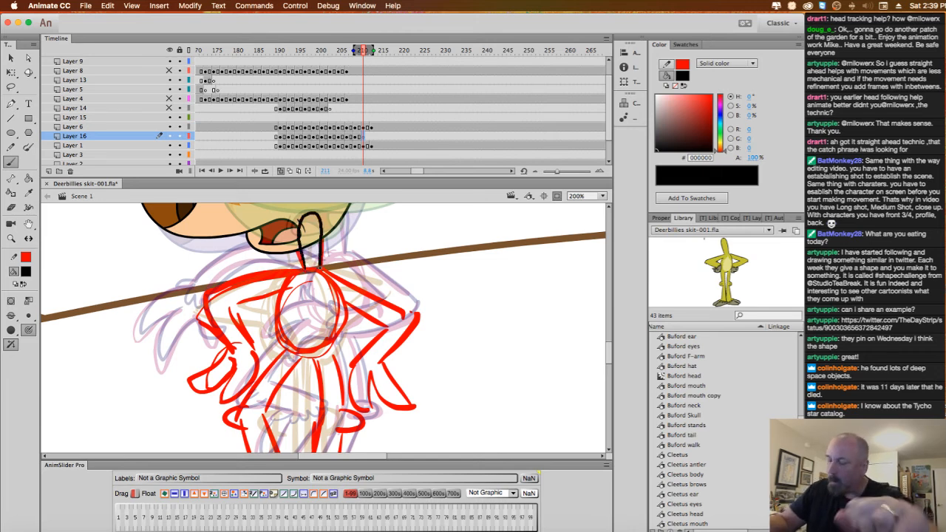
left_click_drag(283, 299, 287, 348)
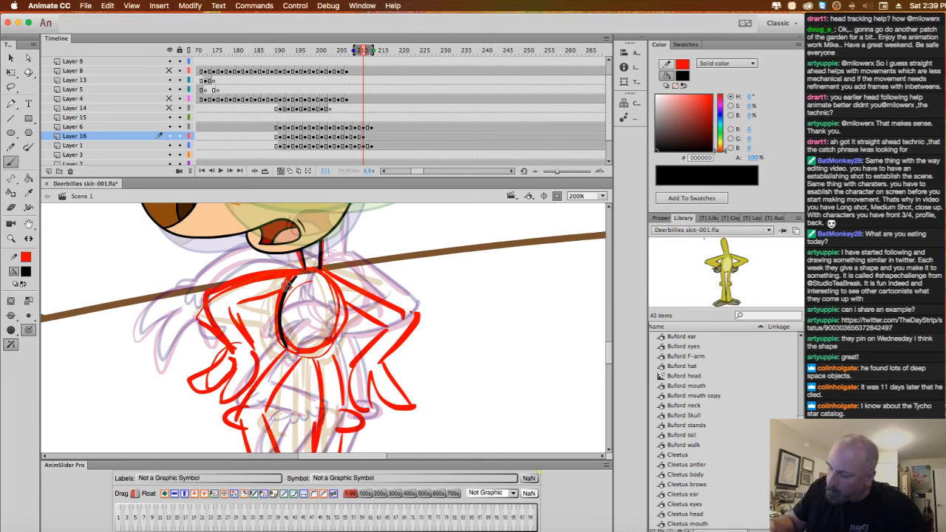
Ink the deer's bent arm beneath the snout at frame 211, with wrist fur and hand near the hip.
left_click_drag(272, 274, 218, 286)
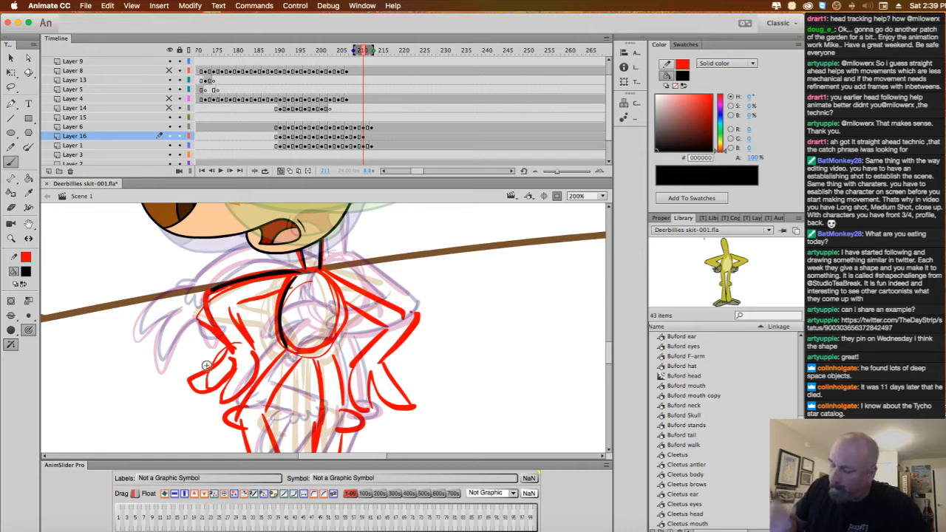
mouse_move(207, 296)
left_mouse_down()
mouse_move(231, 348)
mouse_move(218, 360)
mouse_move(241, 323)
mouse_move(235, 303)
mouse_move(268, 293)
left_mouse_up()
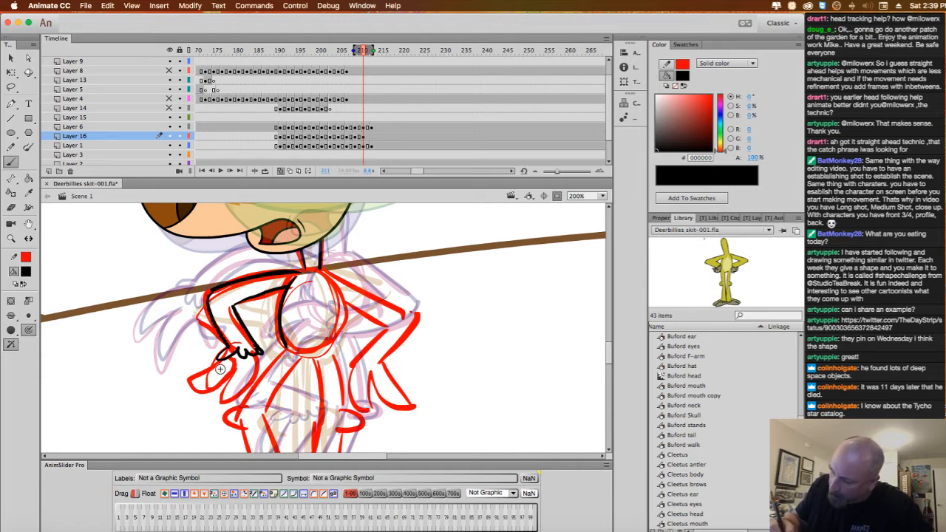
left_click_drag(208, 383, 267, 370)
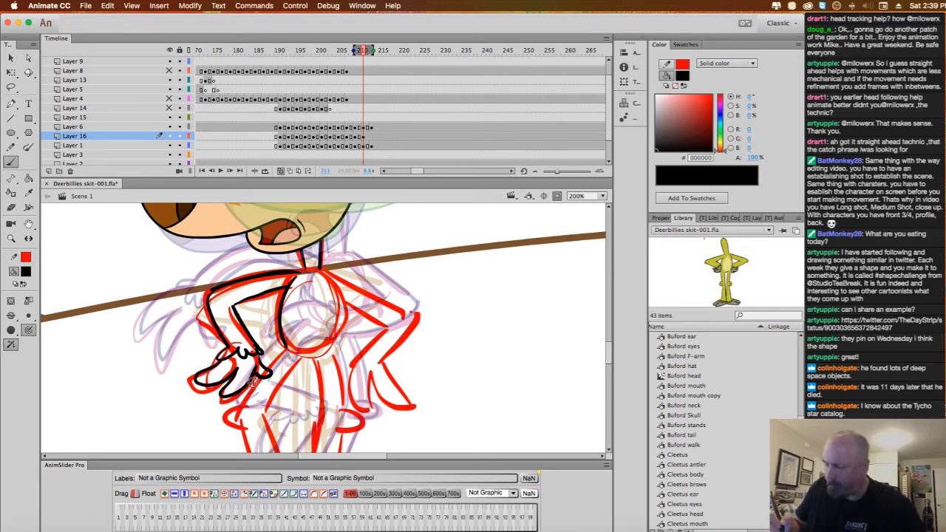
Ink the deer's other bent arm at frame 211, with its elbow, wrist fur and hanging fingers.
left_click_drag(483, 363, 407, 340)
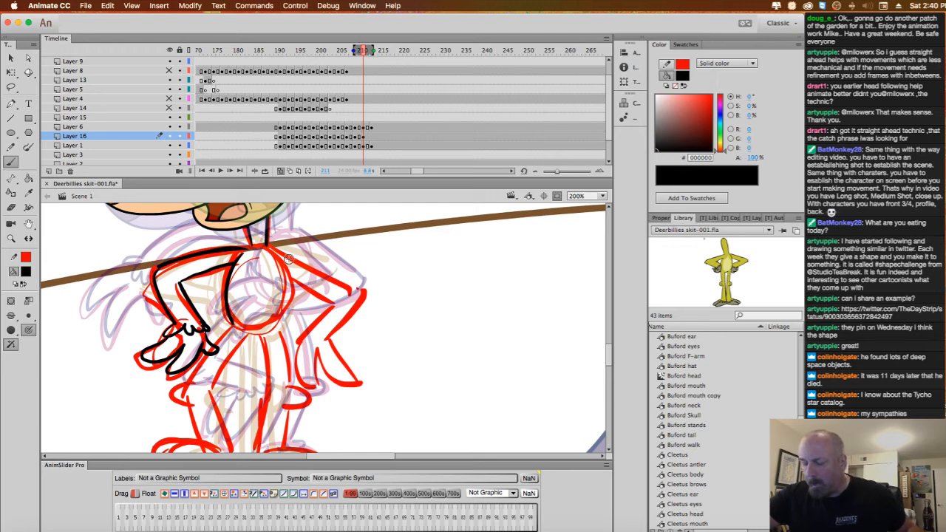
left_click_drag(268, 246, 359, 293)
left_click_drag(293, 278, 334, 304)
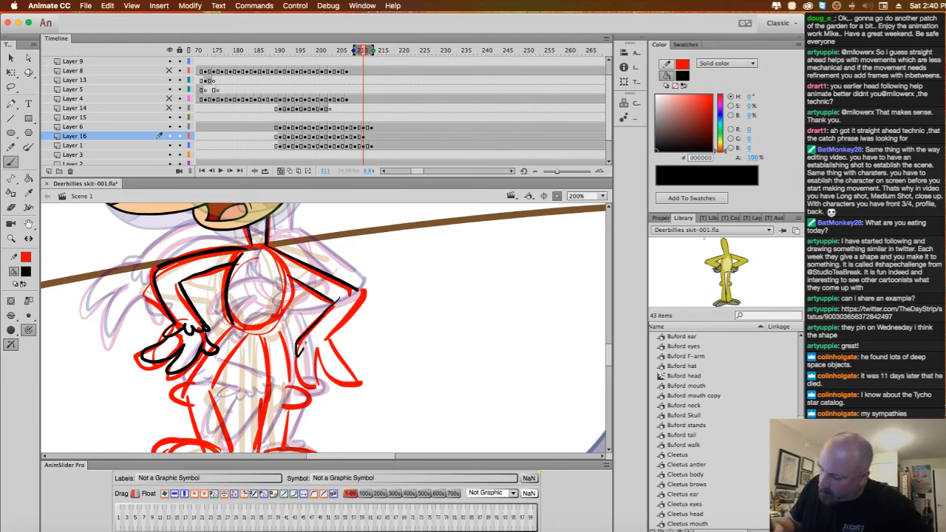
left_click_drag(329, 347, 361, 292)
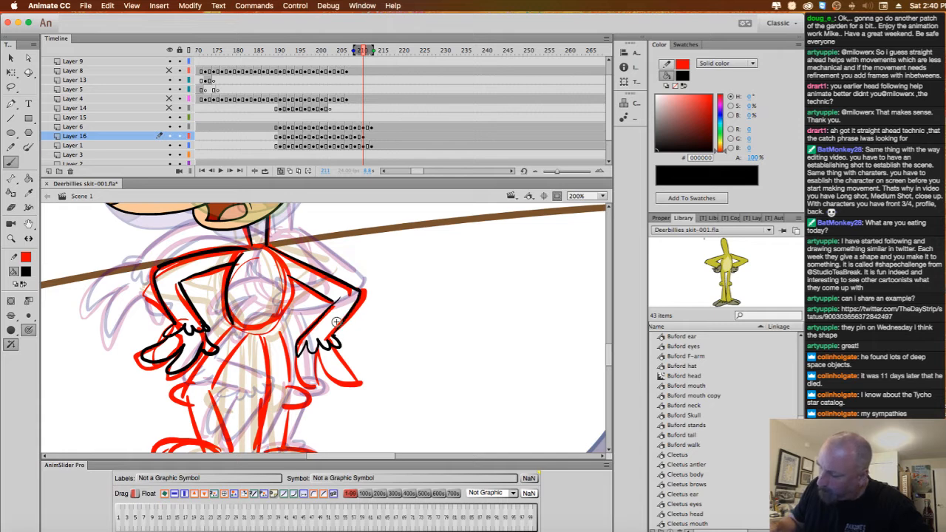
mouse_move(303, 348)
left_mouse_down()
mouse_move(312, 380)
mouse_move(320, 360)
mouse_move(334, 374)
mouse_move(354, 369)
mouse_move(339, 352)
left_mouse_up()
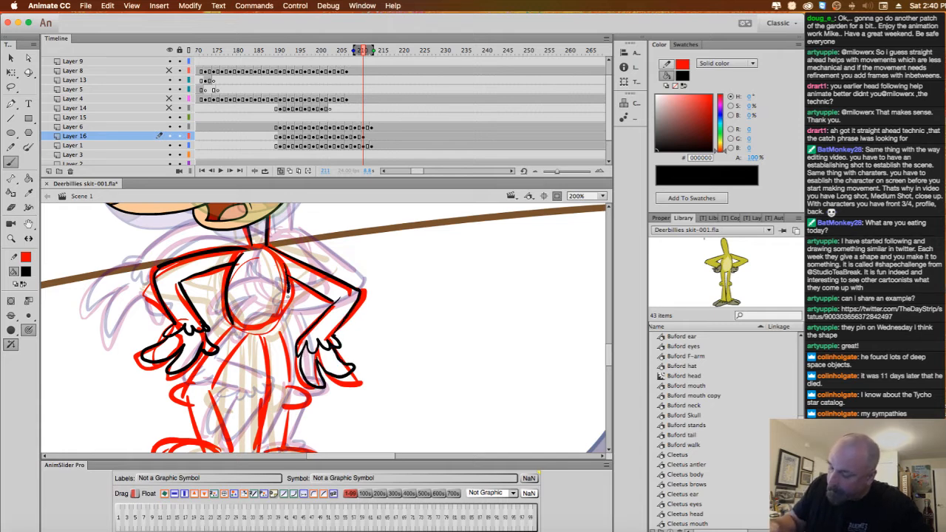
Ink both of the deer's legs at frame 211, including the knees with their marks, ankle fur and feet.
scroll(468, 368, "down", 4)
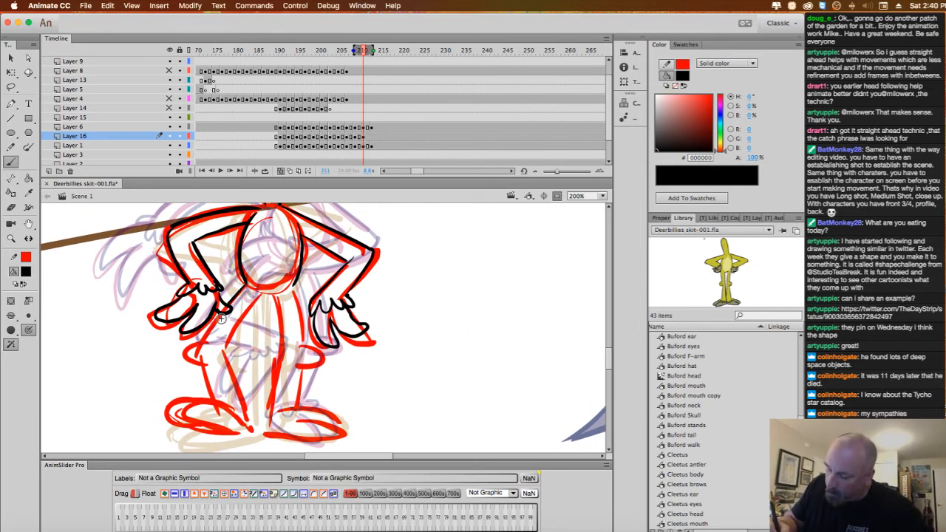
mouse_move(192, 346)
left_mouse_down()
mouse_move(219, 400)
mouse_move(248, 423)
left_mouse_up()
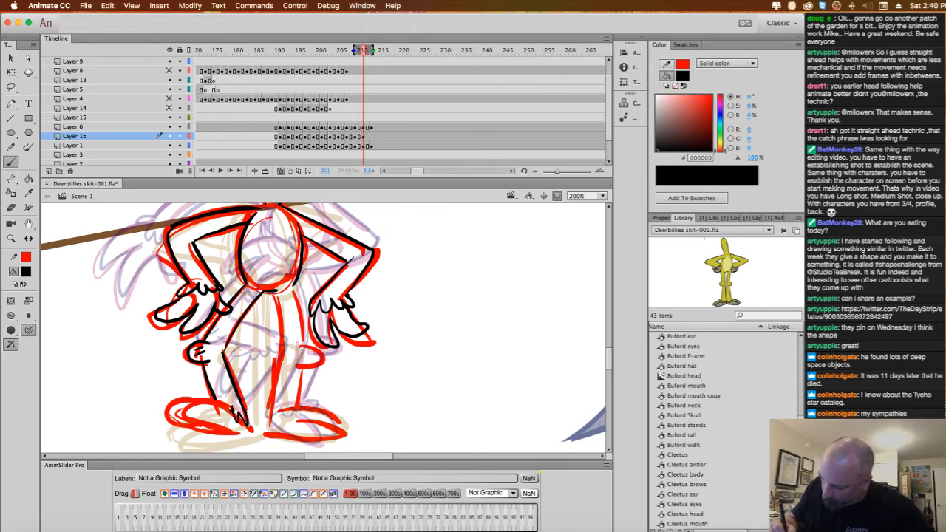
mouse_move(222, 406)
left_mouse_down()
mouse_move(184, 413)
mouse_move(214, 422)
left_mouse_up()
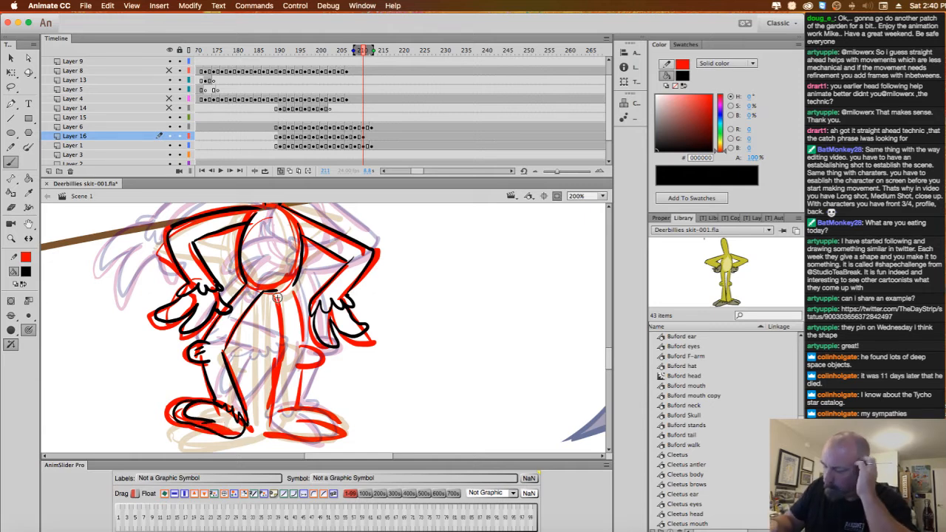
mouse_move(277, 297)
left_mouse_down()
mouse_move(288, 370)
mouse_move(289, 343)
mouse_move(269, 417)
mouse_move(289, 414)
mouse_move(299, 393)
mouse_move(300, 403)
mouse_move(303, 367)
left_mouse_up()
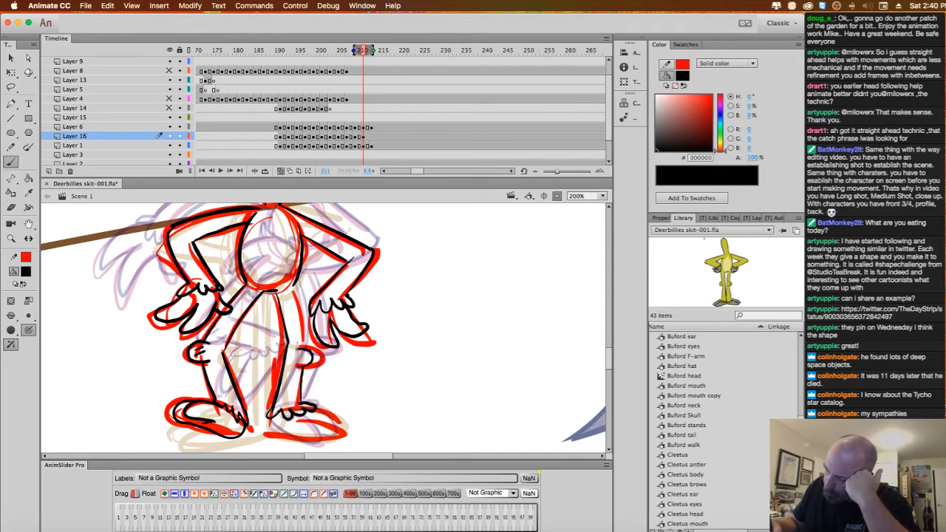
left_click_drag(294, 286, 303, 351)
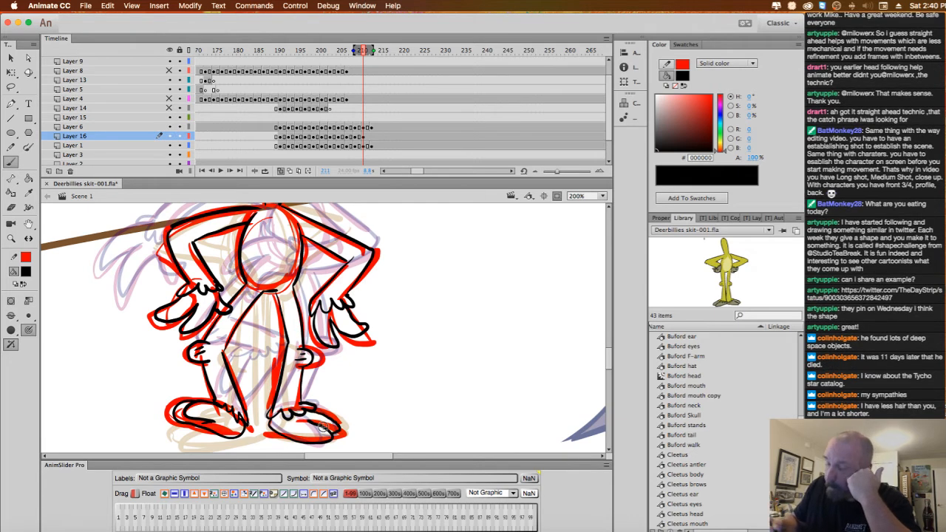
Insert a blank keyframe on Layer 16 at frame 213 and ink the deer's neck, torso side and both bent arms with hands on the hips.
left_click(372, 145)
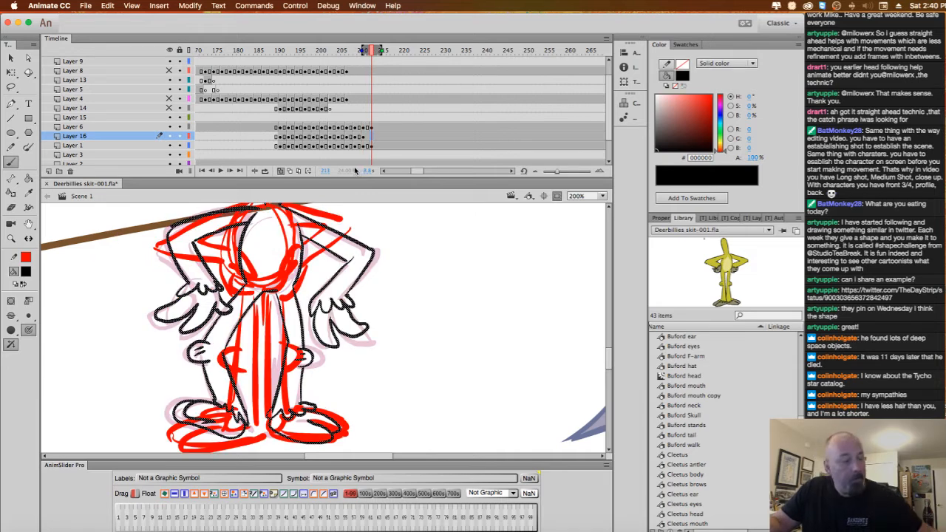
key("Delete")
mouse_move(378, 307)
left_mouse_down()
mouse_move(397, 363)
mouse_move(377, 374)
left_mouse_up()
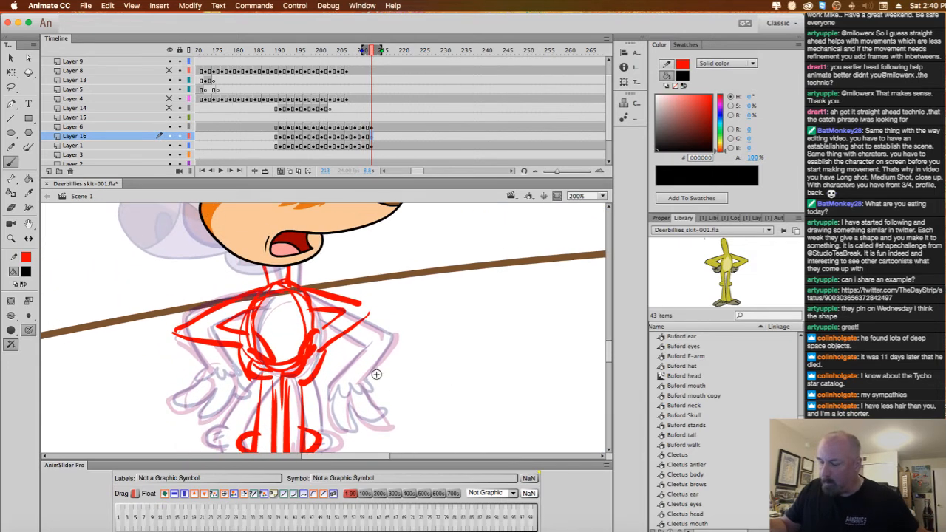
left_click_drag(263, 260, 270, 231)
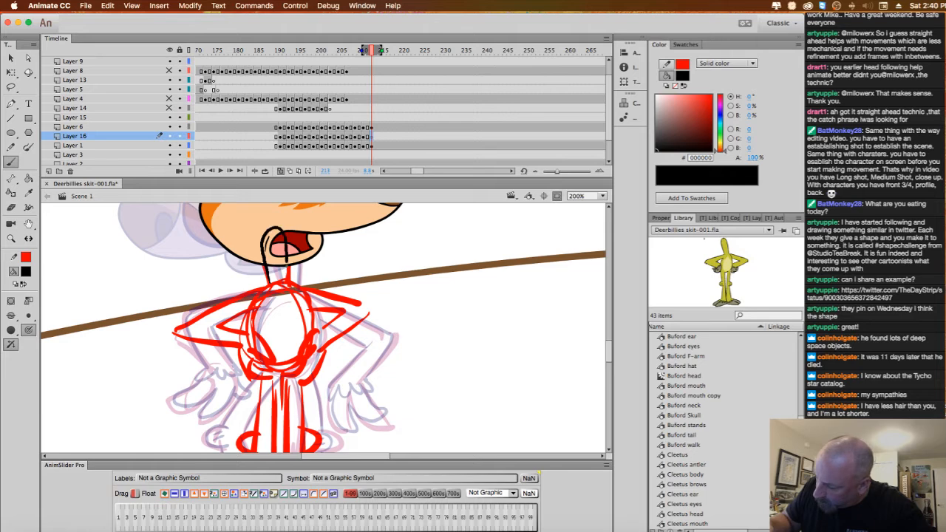
key("super+z")
mouse_move(254, 289)
left_mouse_down()
mouse_move(179, 331)
mouse_move(245, 344)
mouse_move(255, 309)
mouse_move(220, 325)
left_mouse_up()
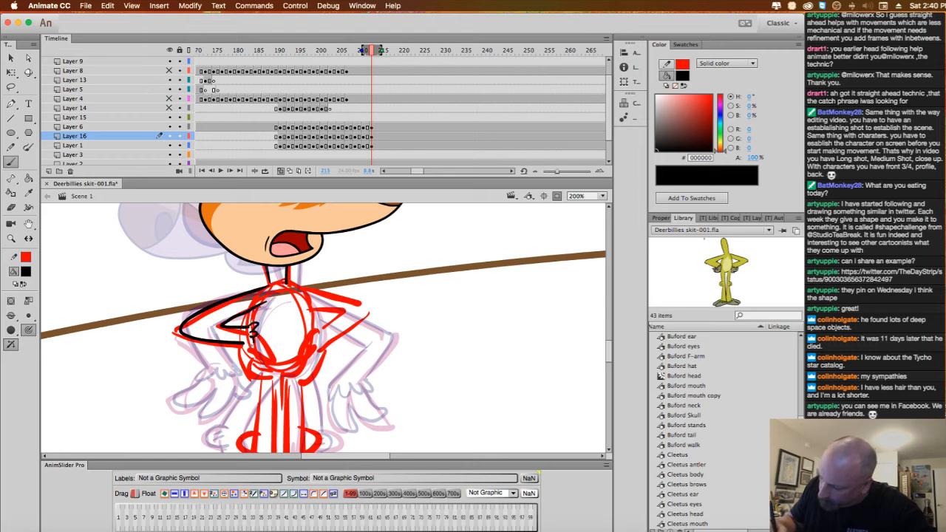
mouse_move(243, 346)
left_mouse_down()
mouse_move(251, 380)
mouse_move(261, 353)
left_mouse_up()
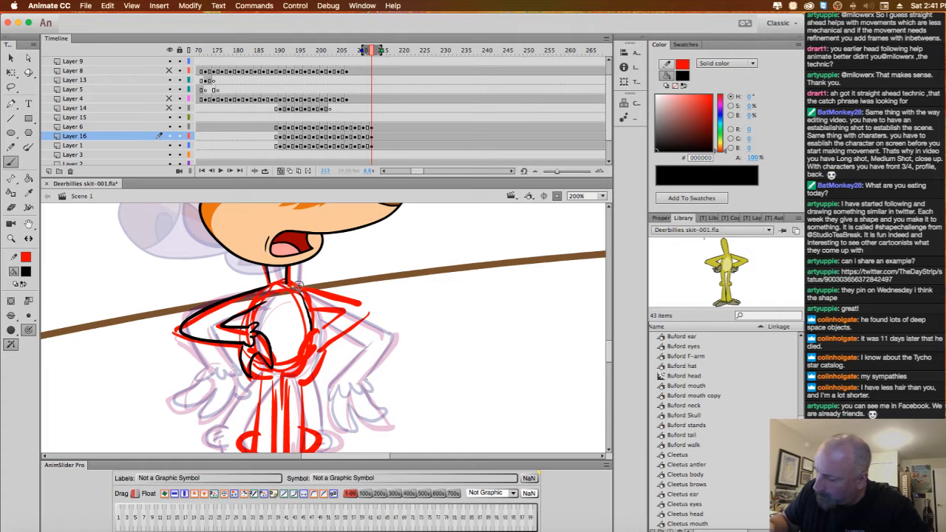
left_click_drag(340, 298, 368, 307)
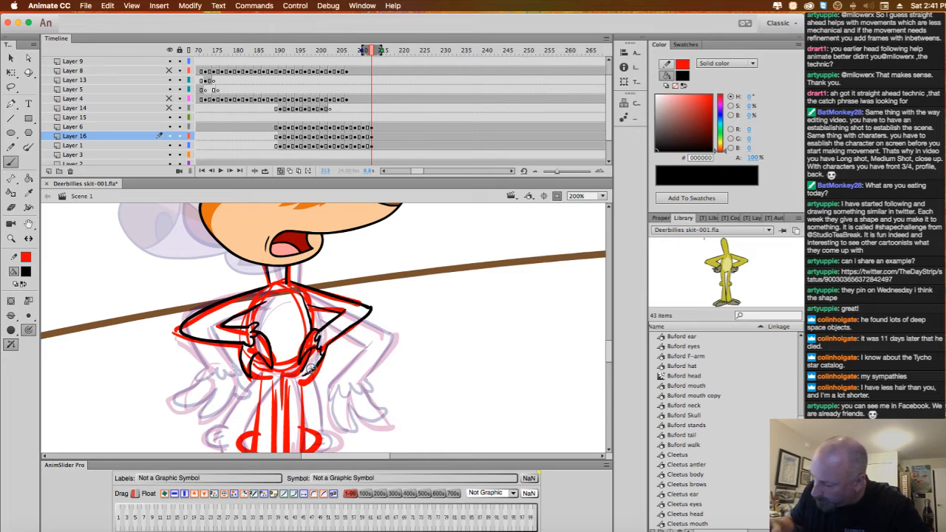
Ink the deer's lower belly curve and first straight leg at frame 213, with knee marks, ankle fur and long foot.
scroll(424, 363, "down", 3)
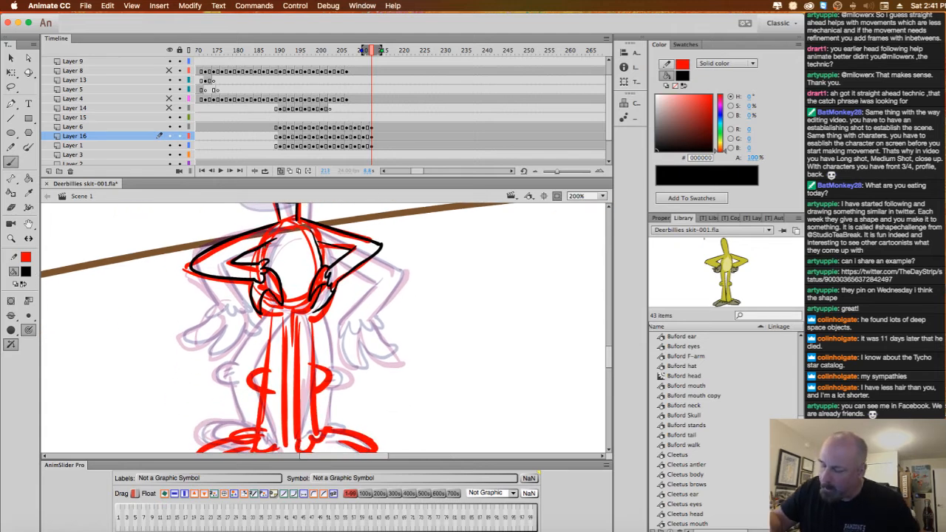
scroll(330, 295, "down", 2)
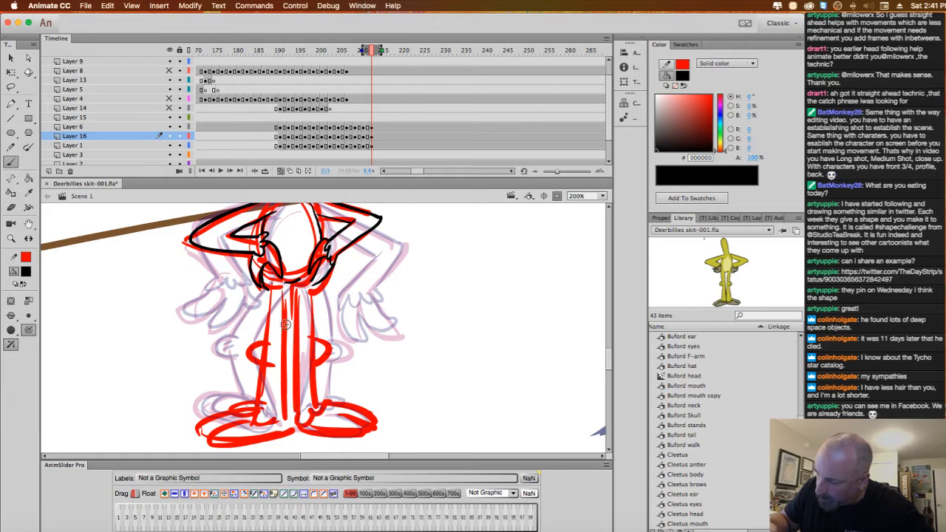
left_click_drag(270, 287, 270, 361)
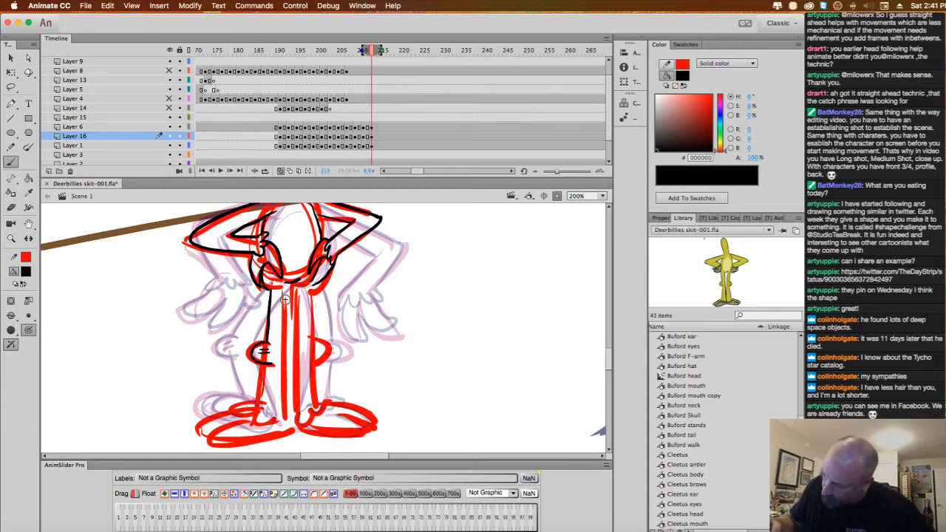
left_click_drag(283, 292, 285, 406)
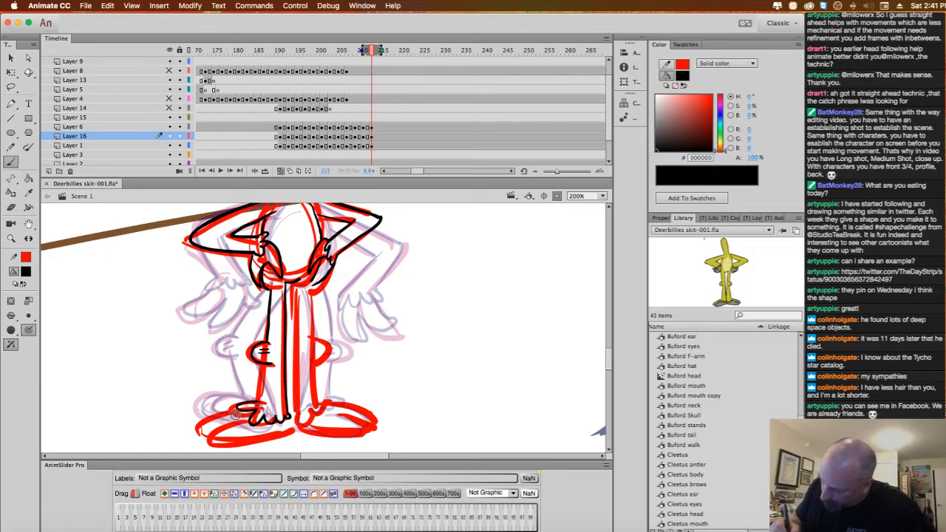
left_click_drag(220, 415, 210, 435)
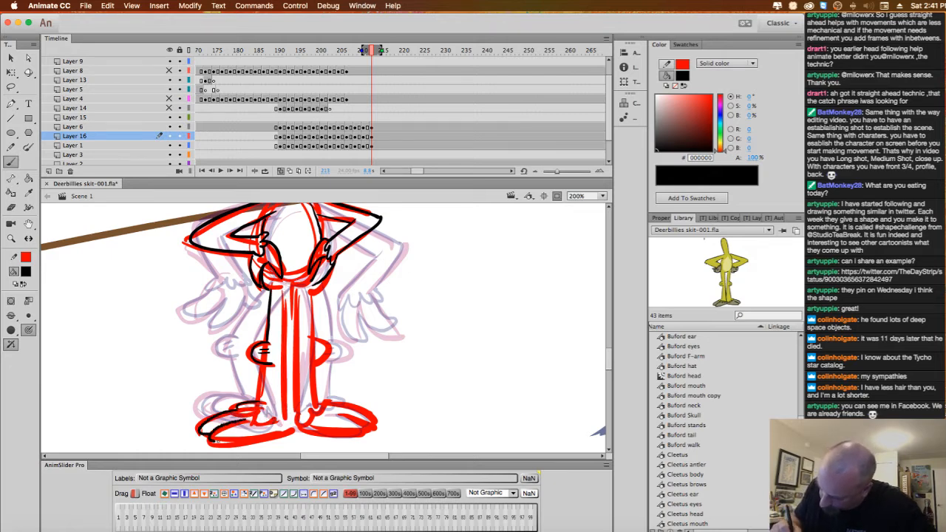
left_click_drag(288, 424, 243, 405)
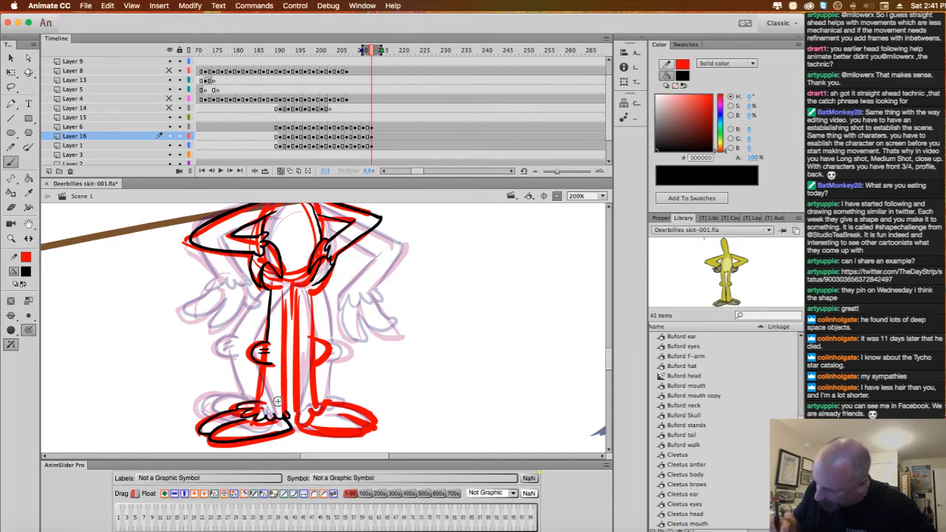
Ink the deer's second straight leg at frame 213 with its knee, ankle fur and foot.
mouse_move(285, 411)
left_mouse_down()
mouse_move(286, 286)
mouse_move(296, 284)
mouse_move(293, 371)
left_mouse_up()
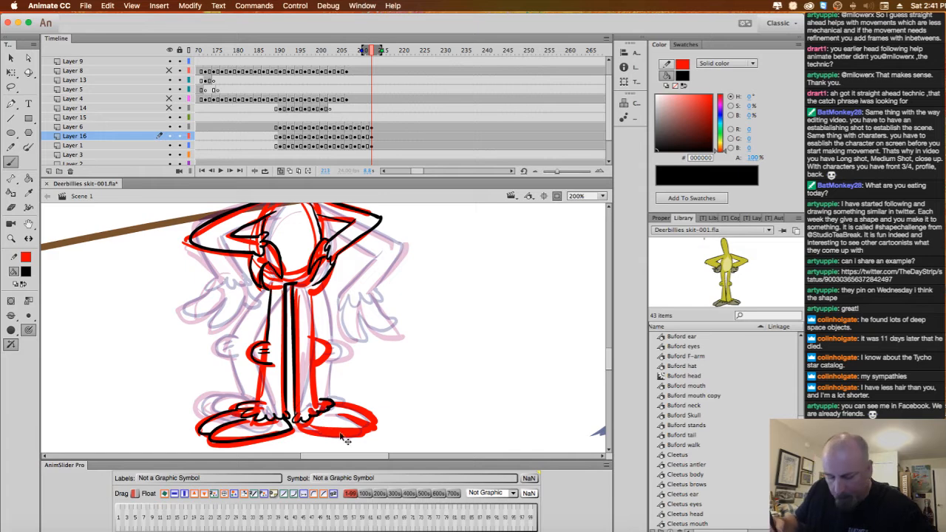
key("super+z")
left_click_drag(326, 400, 341, 401)
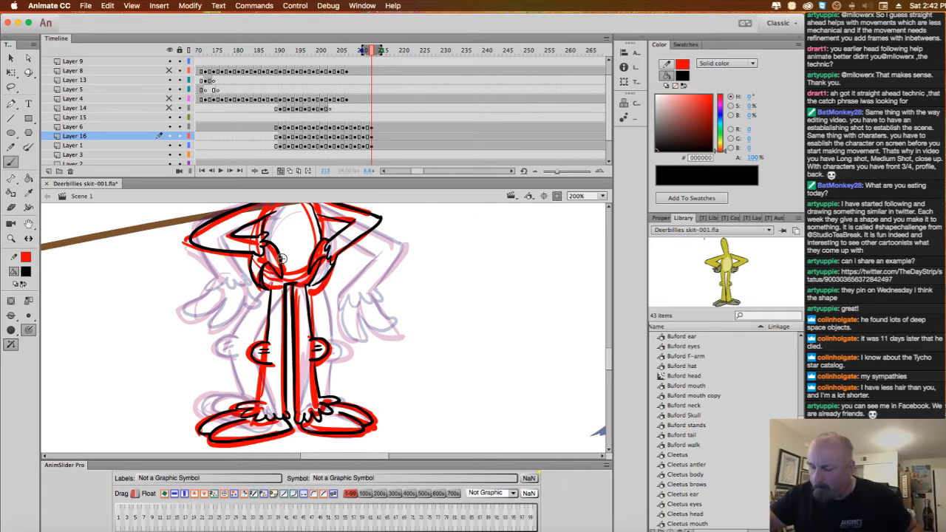
Touch up the ink around both hands and hips at frame 213, closing the gaps where fingers, wrist fur and legs meet.
key("super+equal")
key("super+equal")
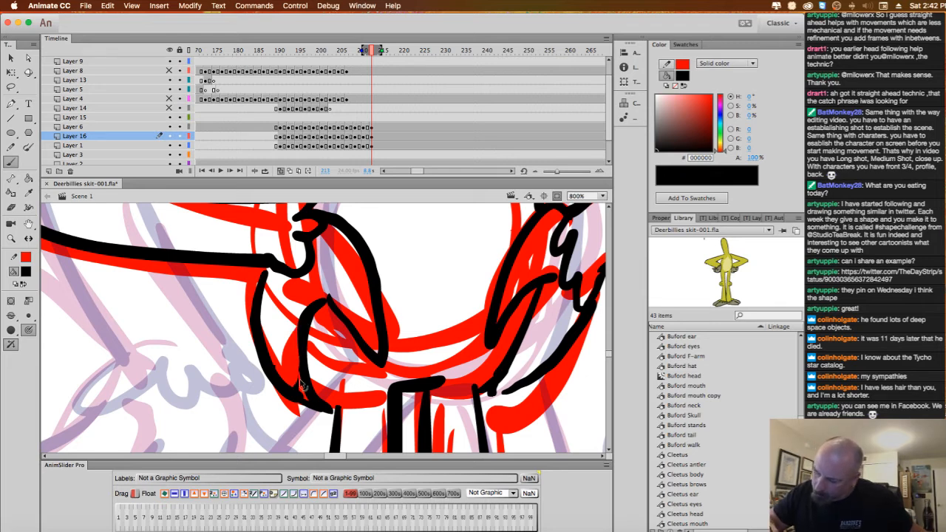
left_click_drag(310, 309, 306, 386)
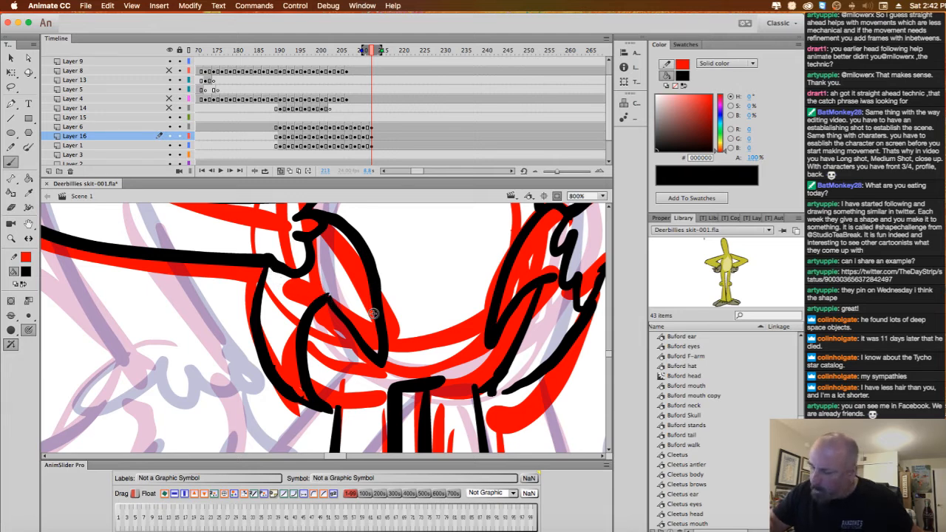
left_click_drag(331, 298, 327, 293)
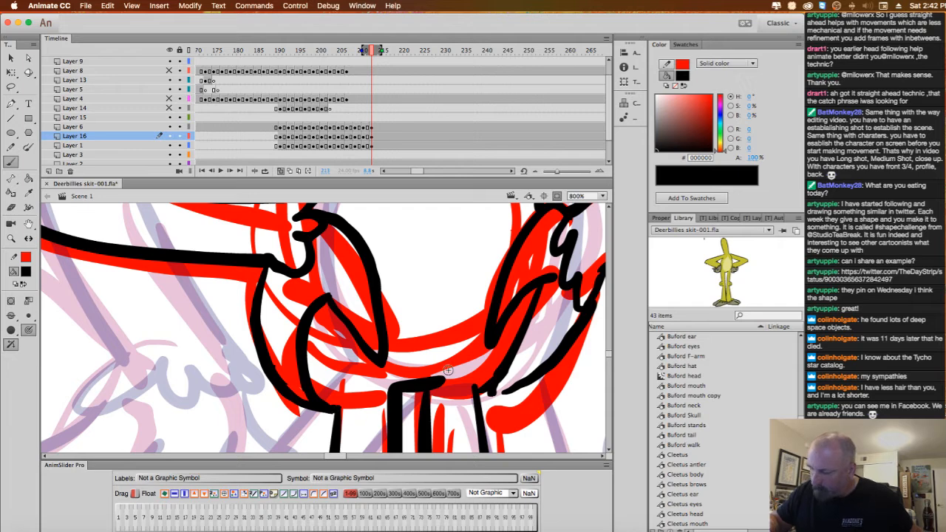
left_click_drag(488, 390, 460, 380)
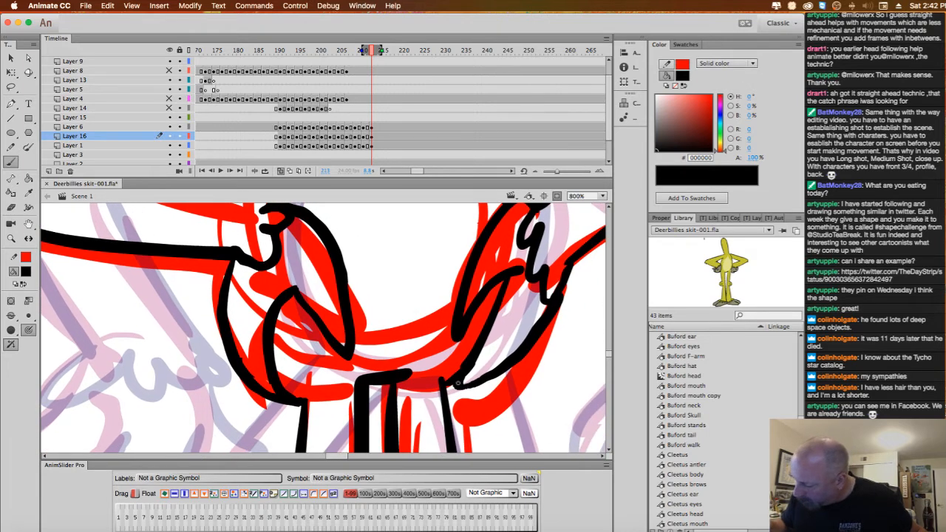
left_click_drag(527, 282, 465, 336)
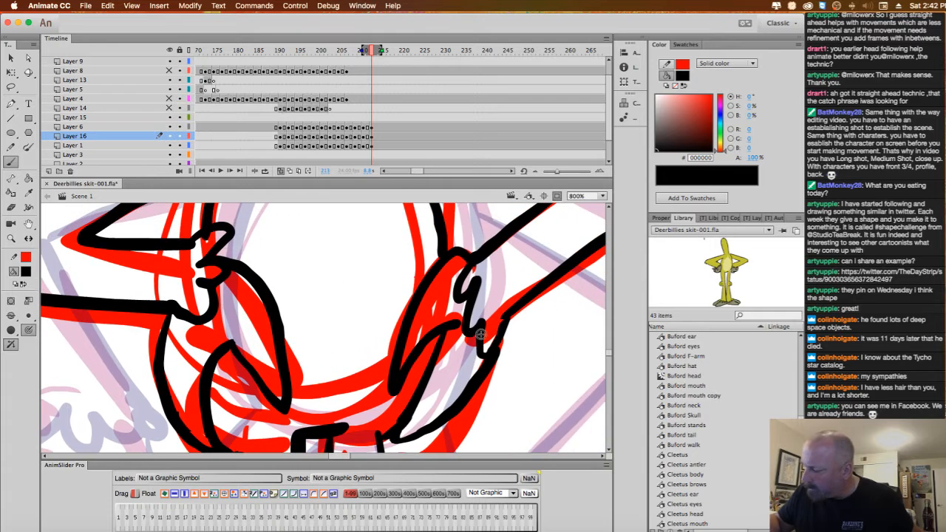
Close the ink gaps where the deer's neck meets the shoulder lines at frame 213.
left_click(483, 260, "alt+super")
left_click(442, 309, "alt+super")
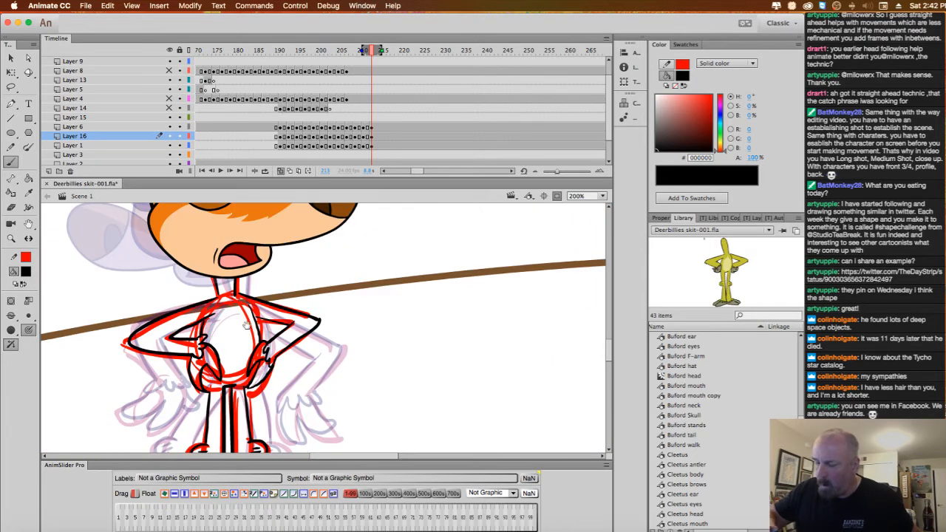
left_click(225, 304, "super")
left_click(277, 317, "super")
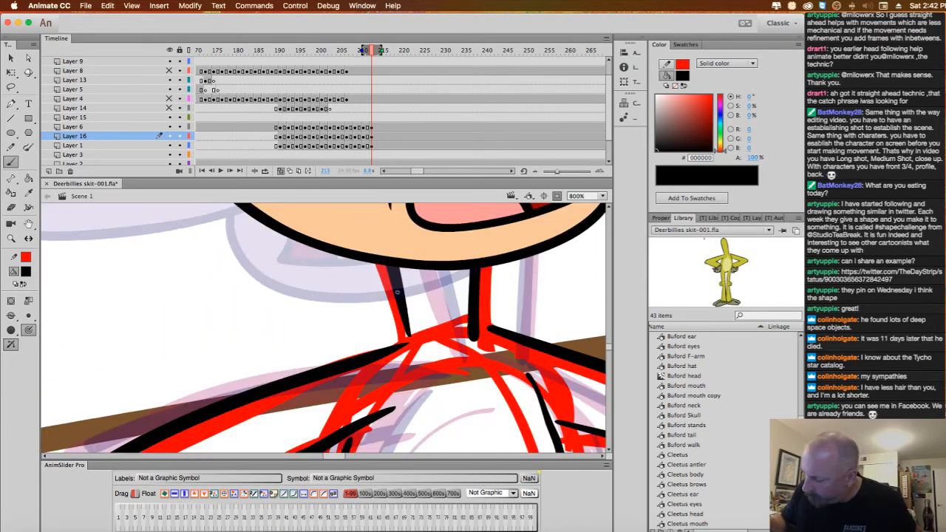
left_click_drag(402, 316, 405, 350)
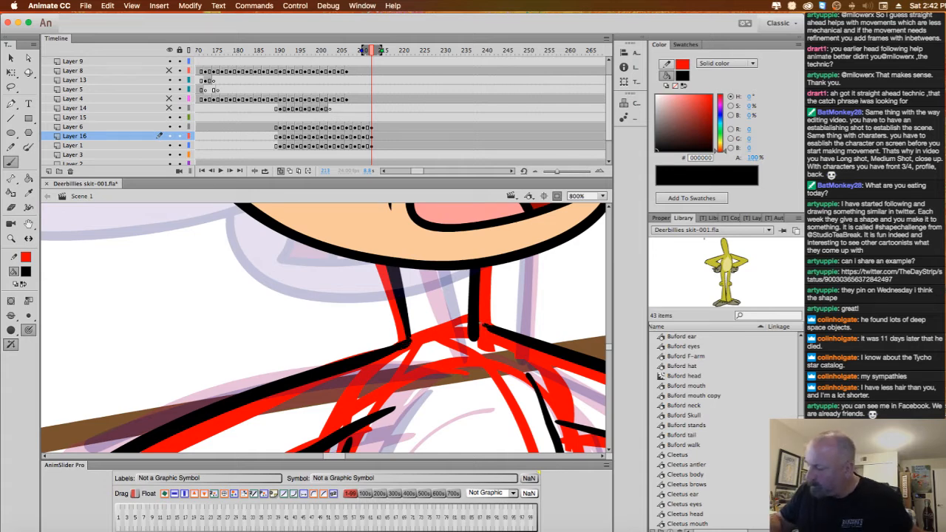
Clear the red sketch keyframes on Layer 1 from about frame 190 through frame 214.
key("super+1")
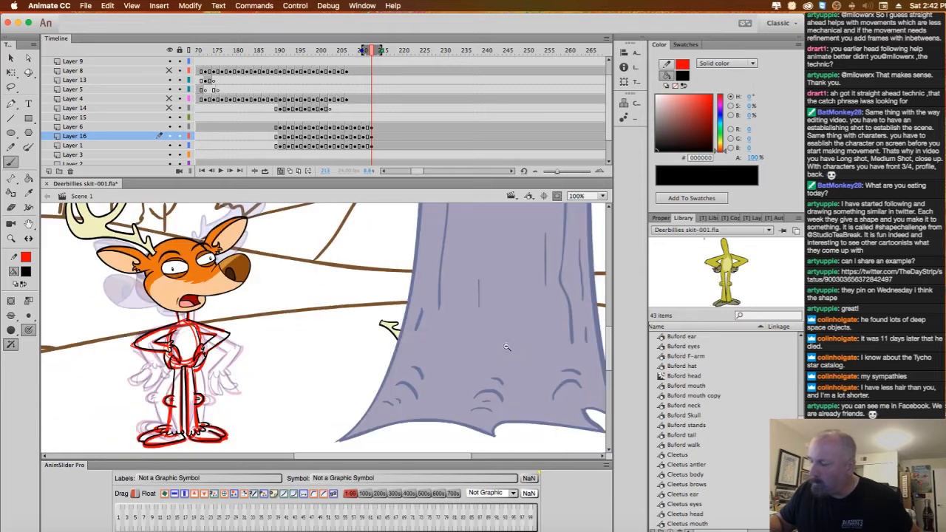
left_click(276, 146)
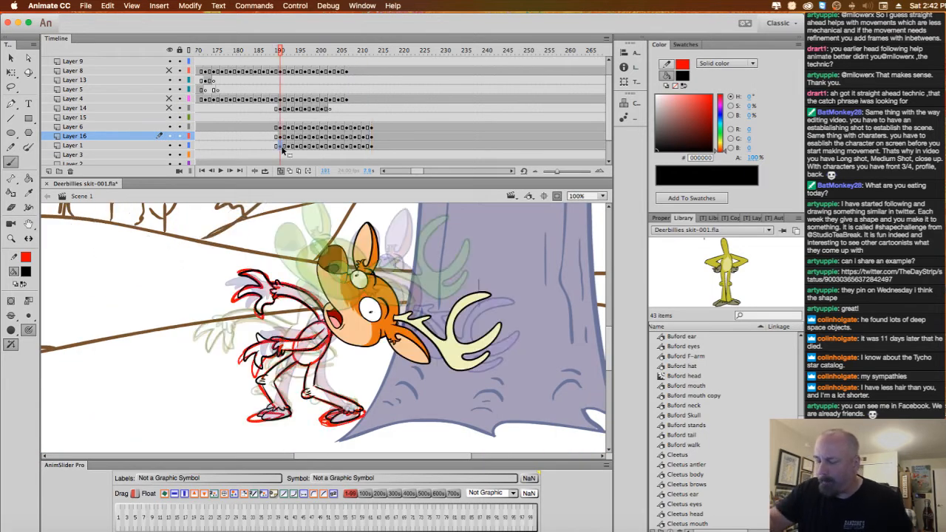
left_click(137, 148)
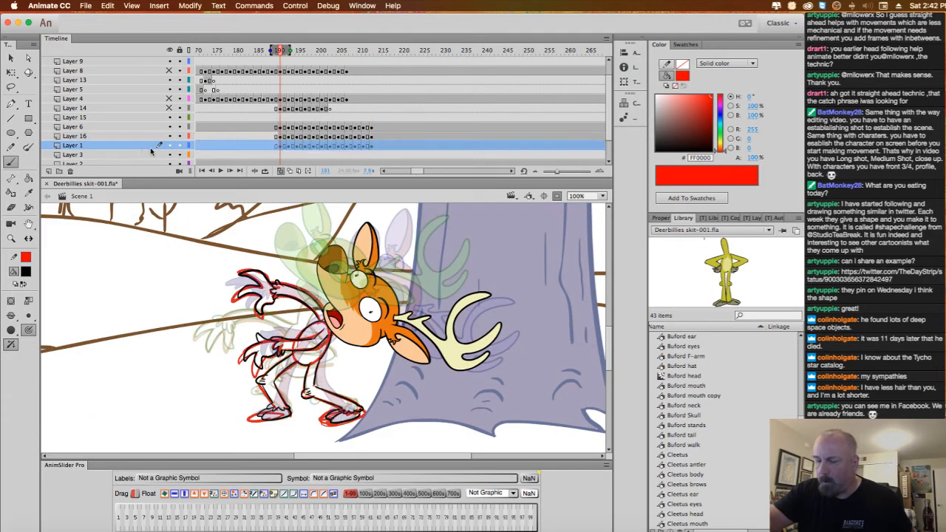
left_click_drag(417, 173, 384, 146)
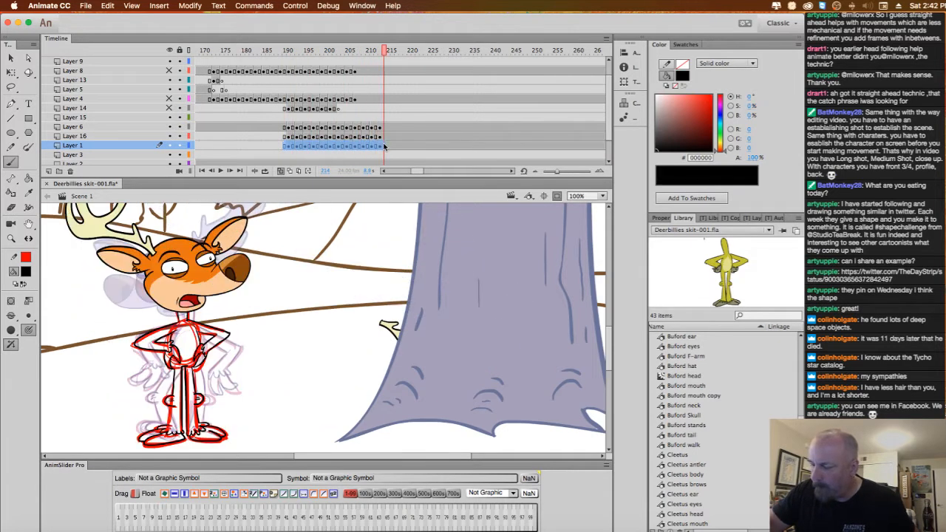
right_click(372, 145)
left_click(409, 243)
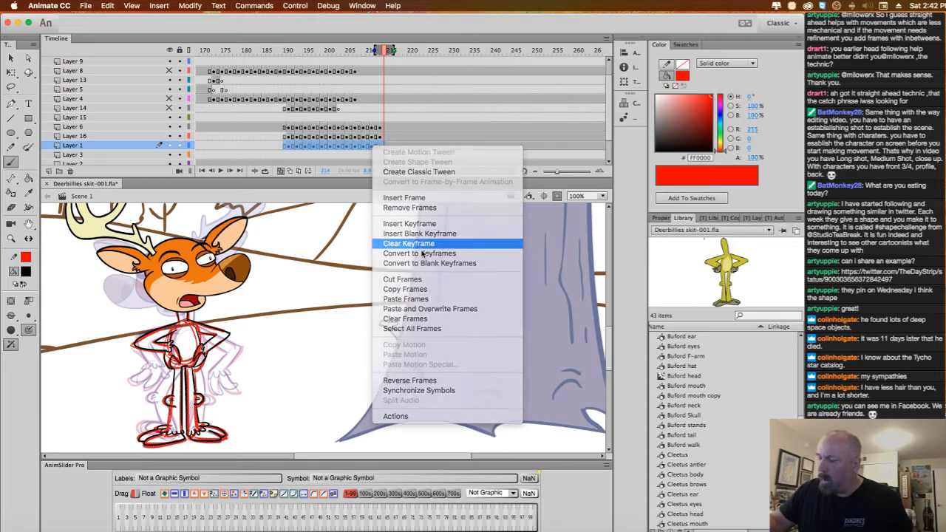
On Layer 16 at frame 191, fill both of the deer's arms with orange #E77300 using the Paint Bucket.
left_click(288, 137)
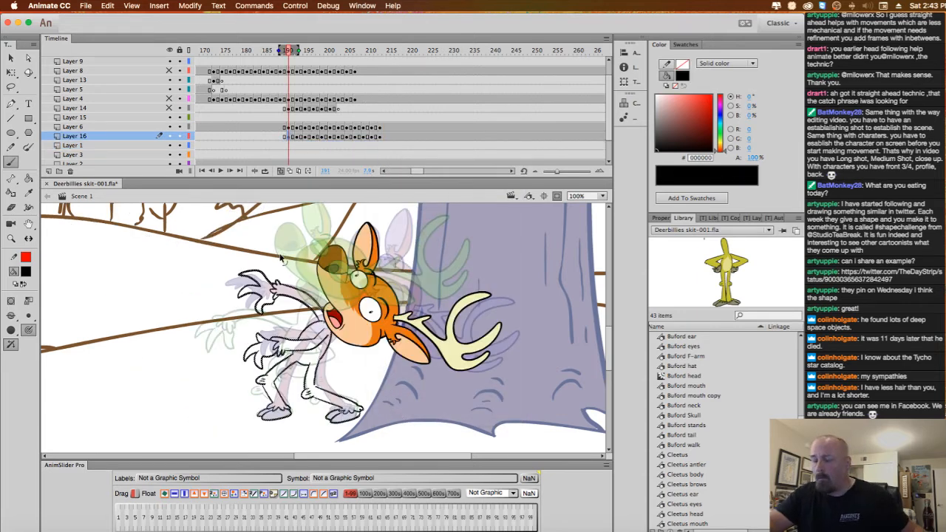
key("Escape")
left_click(28, 273)
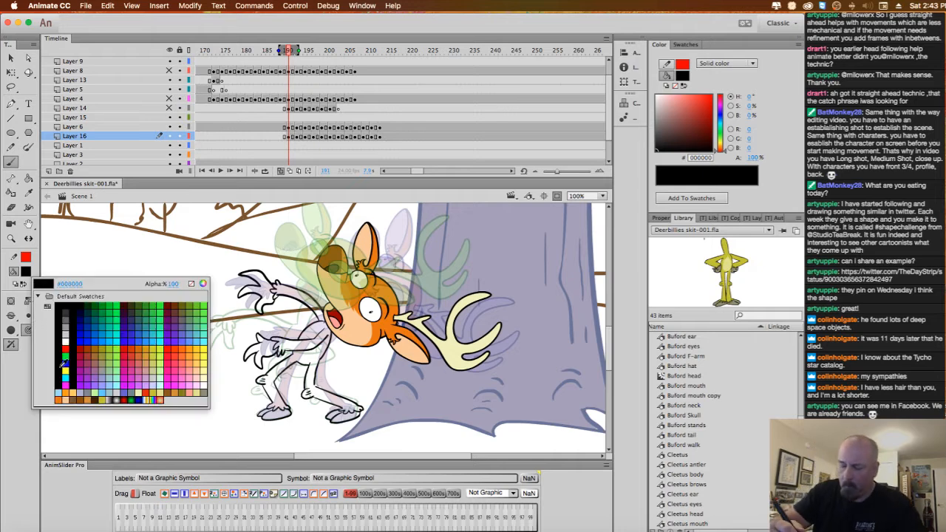
left_click(57, 312)
left_click(28, 179)
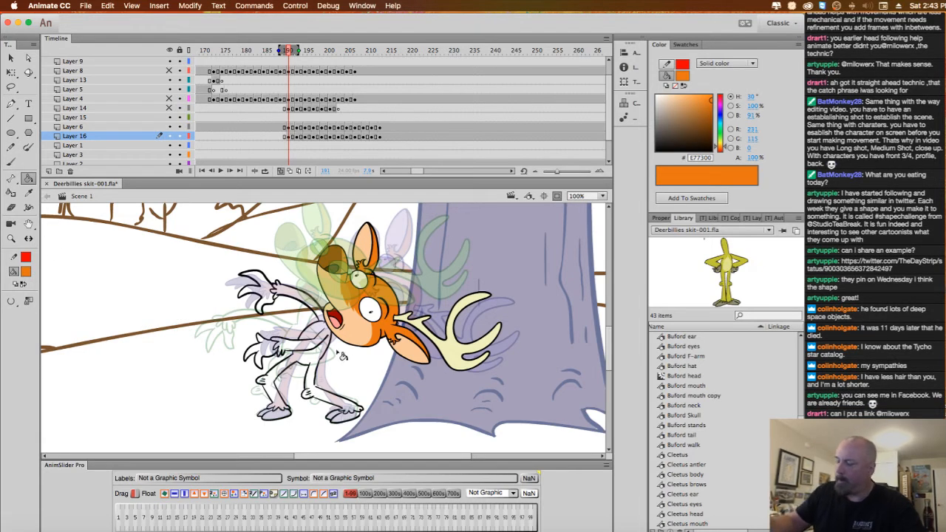
left_click(324, 316)
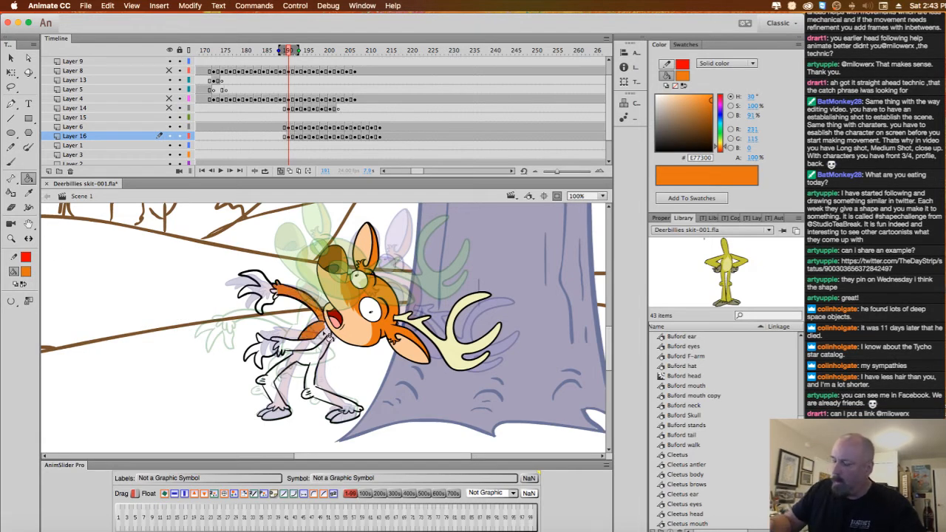
left_click(330, 338)
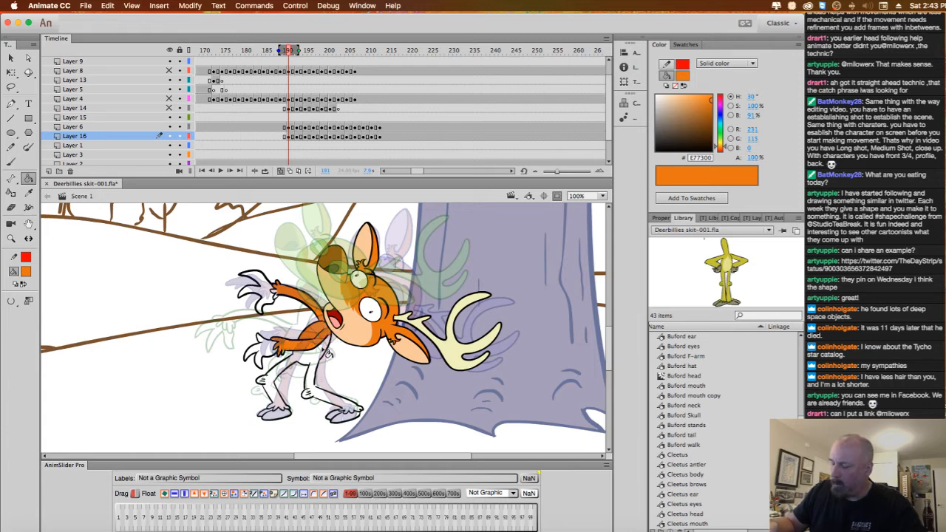
Fill the deer's torso and legs orange at frame 191, adjusting the fill's gap size, and turn off onion skinning.
left_click(328, 365)
left_click(11, 301)
left_click(41, 313)
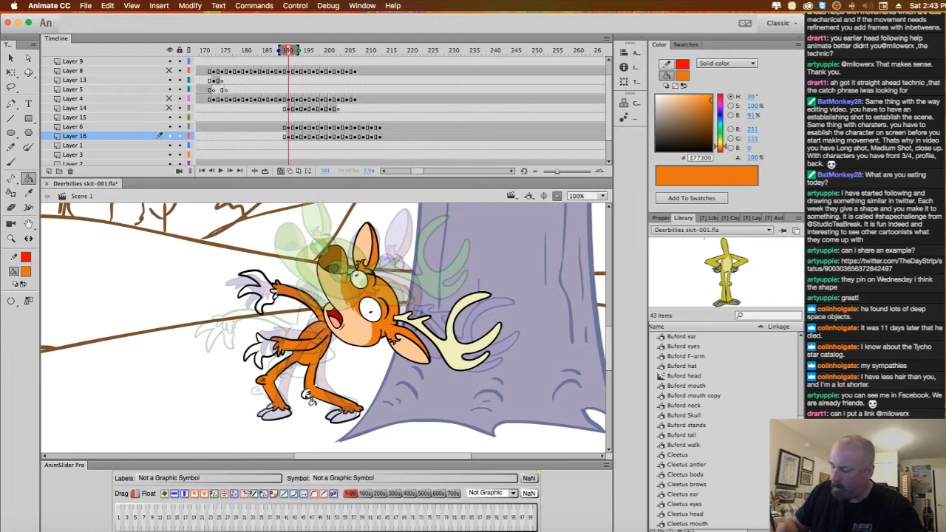
left_click(281, 170)
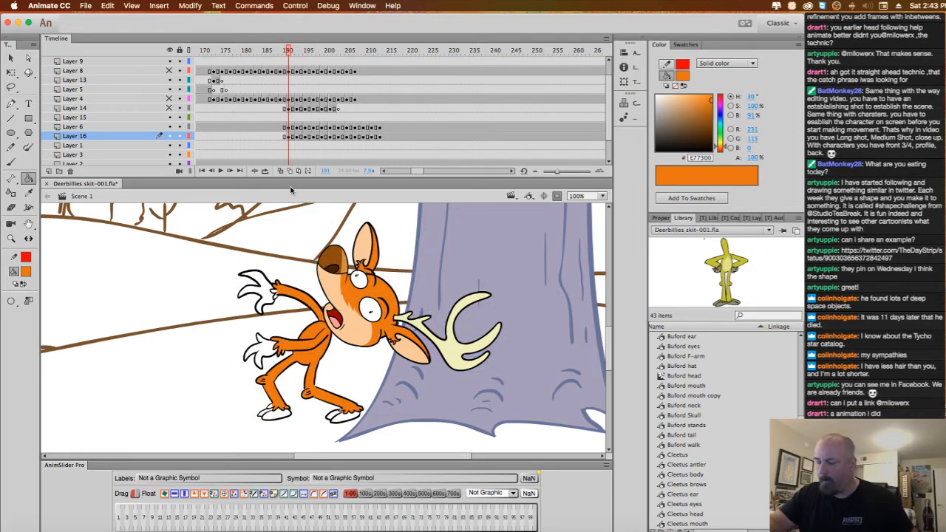
Fill the deer's neck, torso and both arms with the same orange at frame 193.
key("comma")
key("period")
key("period")
key("period")
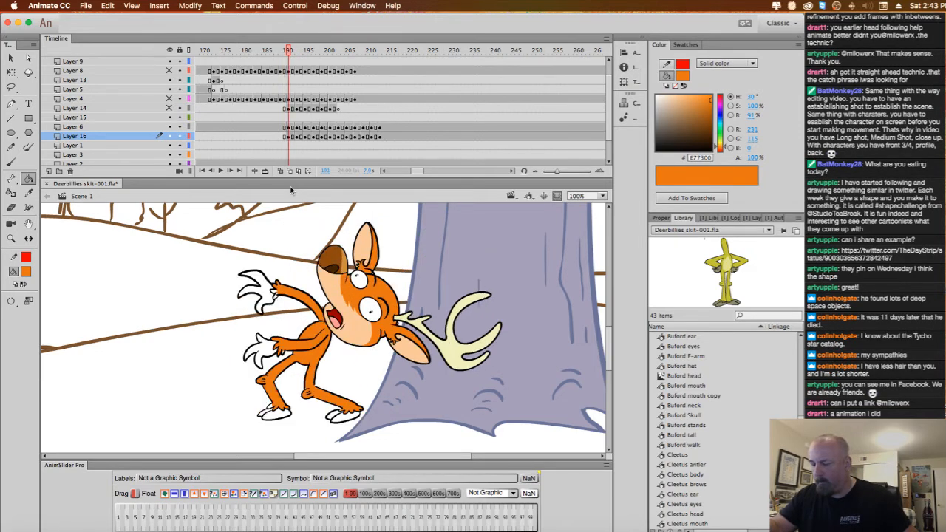
left_click(310, 325)
left_click(293, 330)
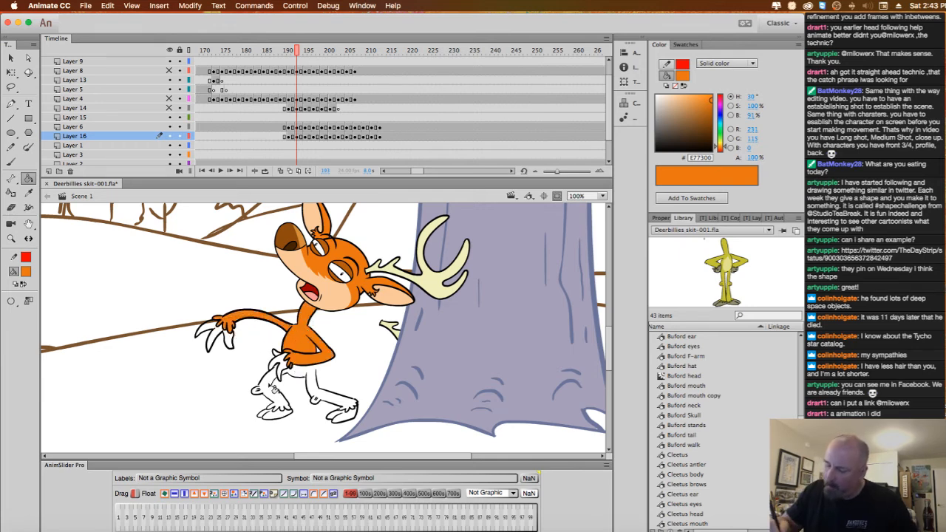
Fill both of the deer's legs and the hips orange at frame 193, including knees and ankle fur.
left_click(277, 392)
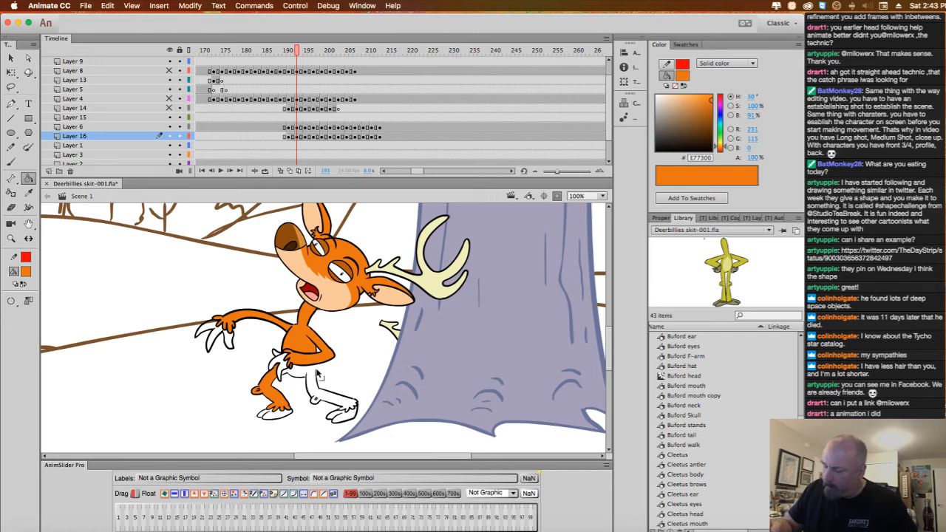
key("super+equal")
key("super+equal")
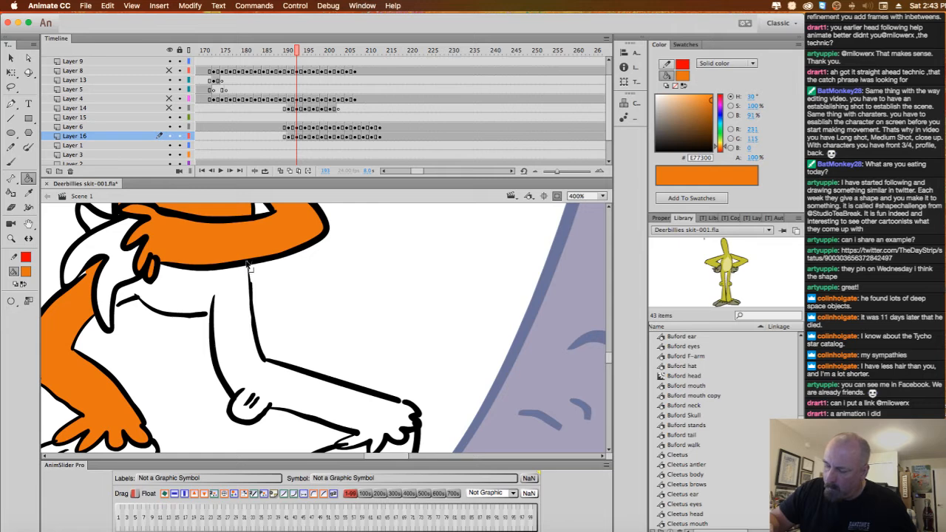
left_click(244, 285)
key("super+minus")
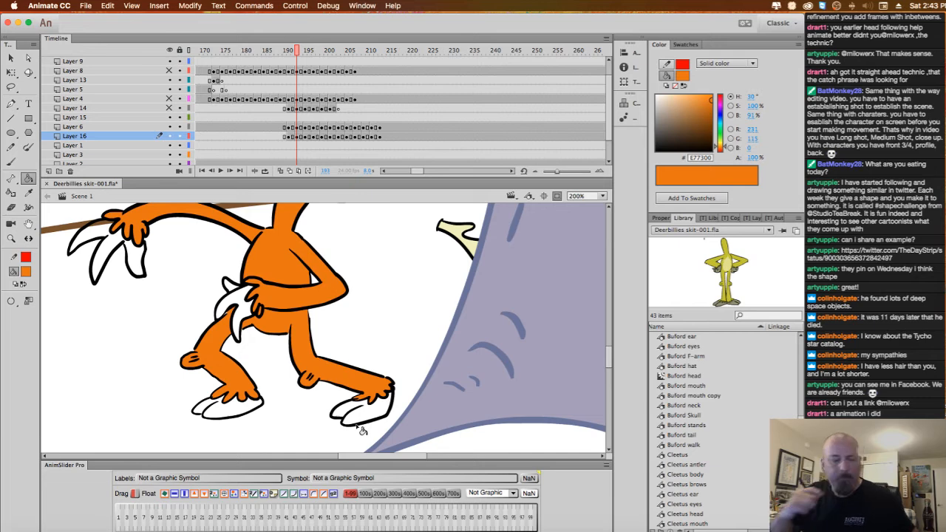
Fill both of the deer's legs with orange at frame 195, including the knees and ankle fur.
key("period")
key("period")
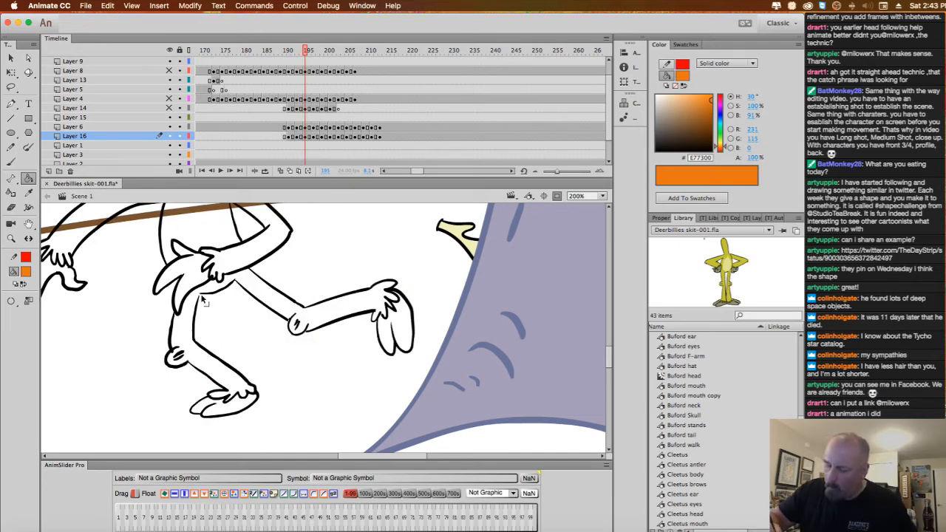
left_click(254, 284)
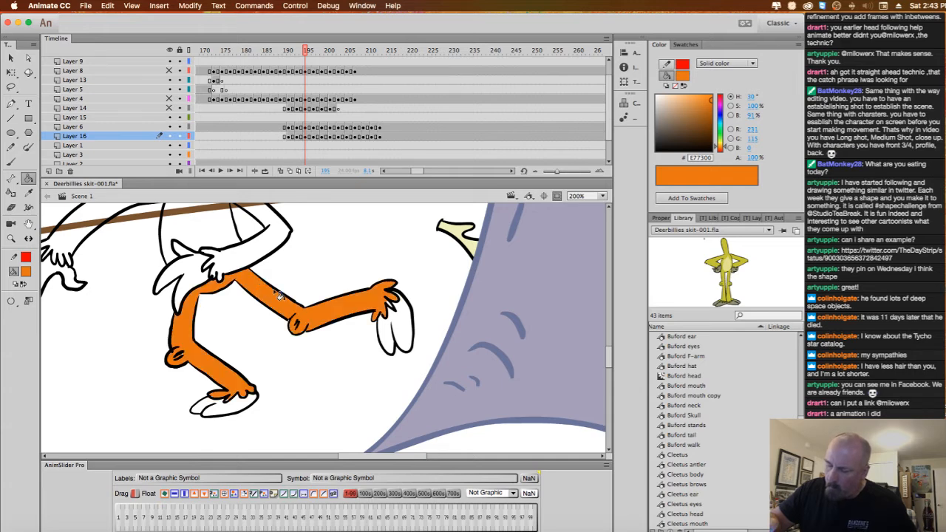
Adjust the fill's gap size and fill the deer's torso, both arms and wrist fur orange at frame 195.
scroll(333, 273, "up", 3)
scroll(333, 273, "left", 2)
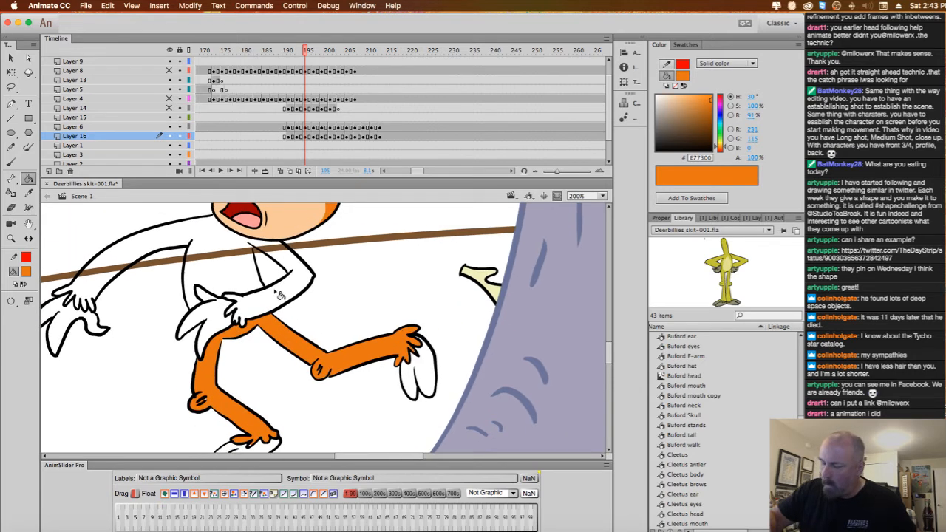
scroll(259, 251, "up", 3)
scroll(260, 251, "left", 2)
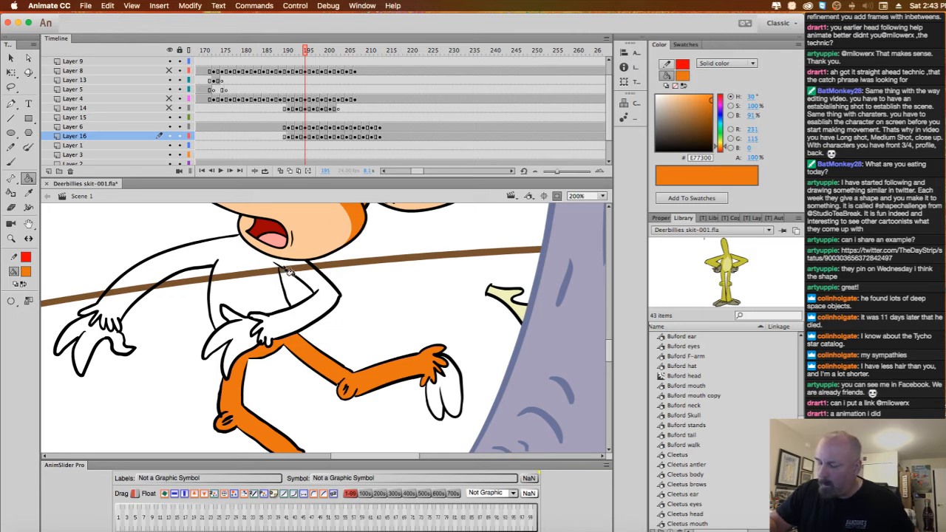
left_click(11, 300)
left_click(51, 312)
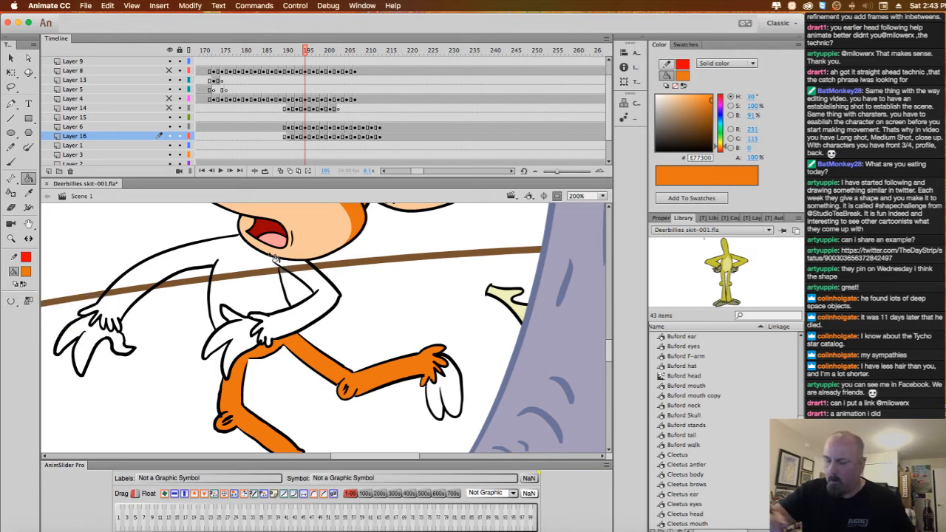
left_click(332, 296)
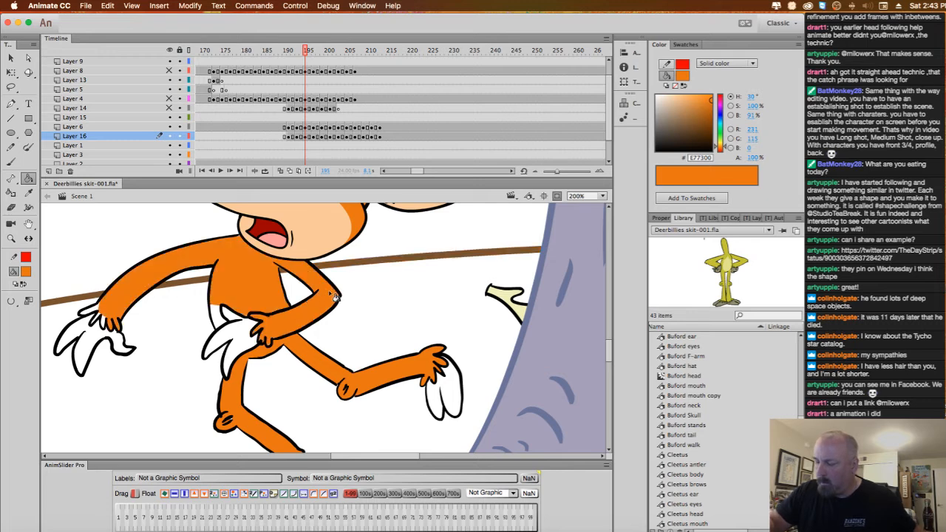
left_click(102, 321)
left_click(99, 318)
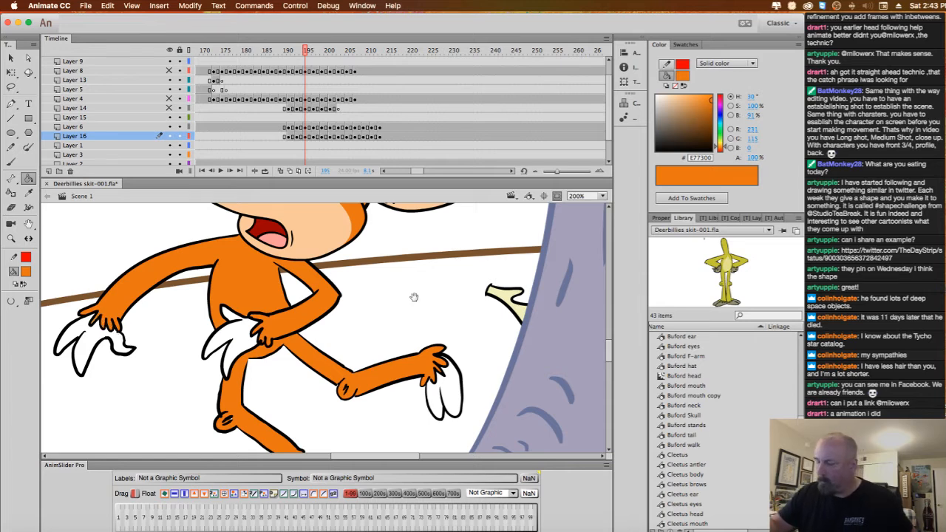
left_click_drag(412, 296, 402, 251)
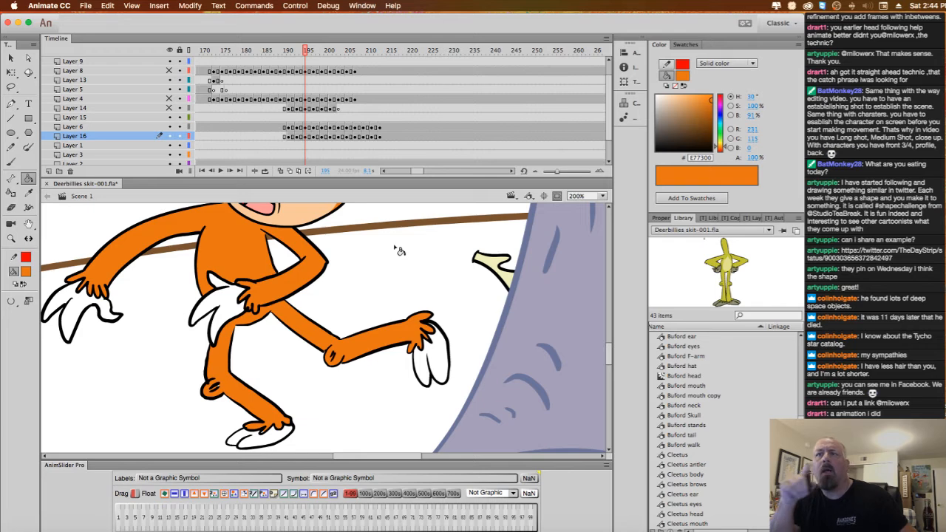
Fill the deer's torso, both arms and wrist fur with orange at frame 197.
key("period")
key("period")
key("comma")
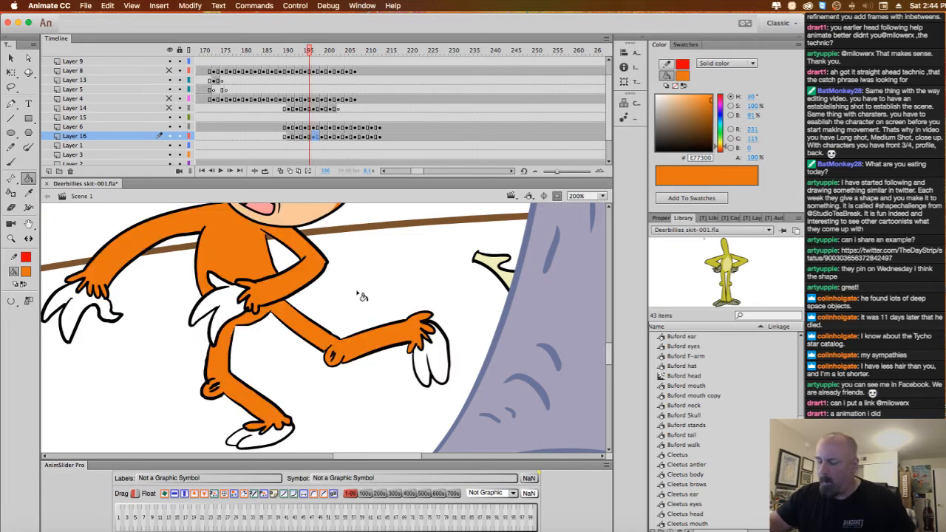
key("period")
left_click(280, 299)
left_click(247, 301)
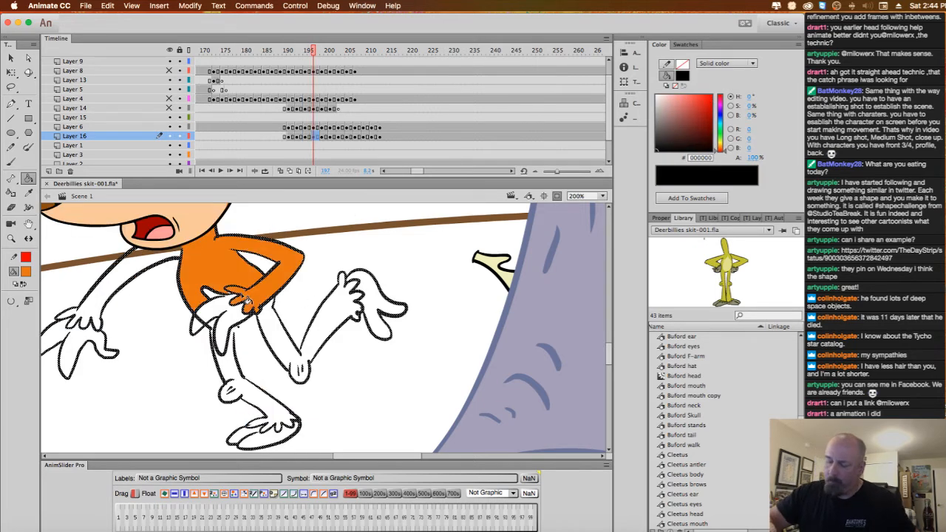
left_click(162, 274)
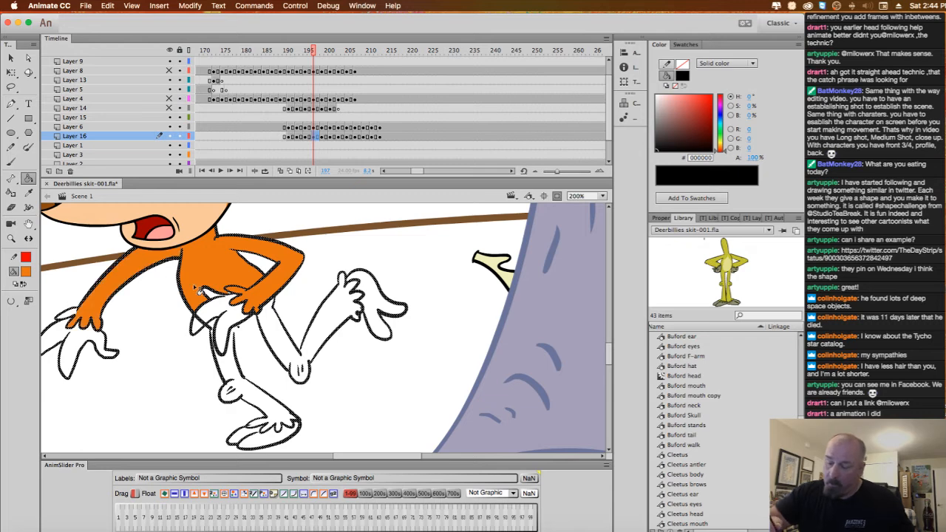
left_click(77, 319)
Fill the deer's standing leg and raised leg orange at frame 197, including thighs, knees and ankle fur.
left_click(236, 367)
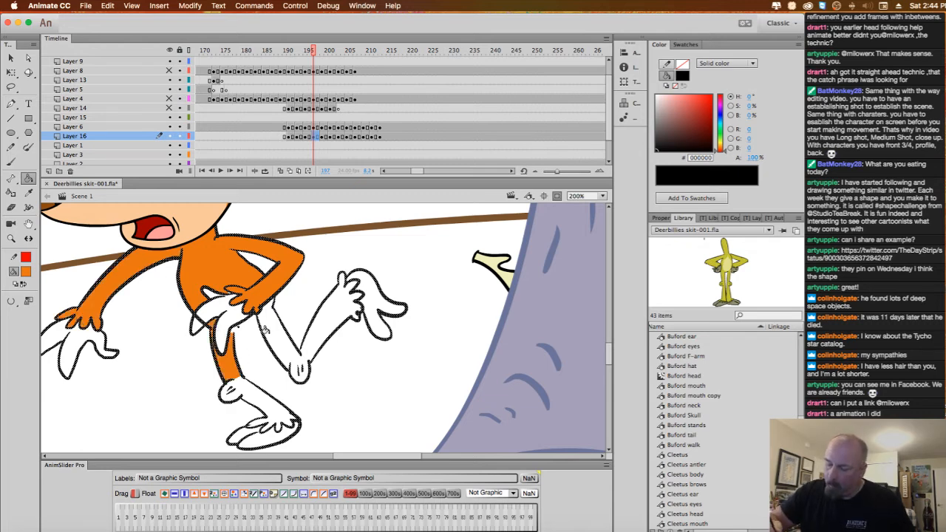
left_click(301, 338)
left_click(334, 329)
left_click(309, 372)
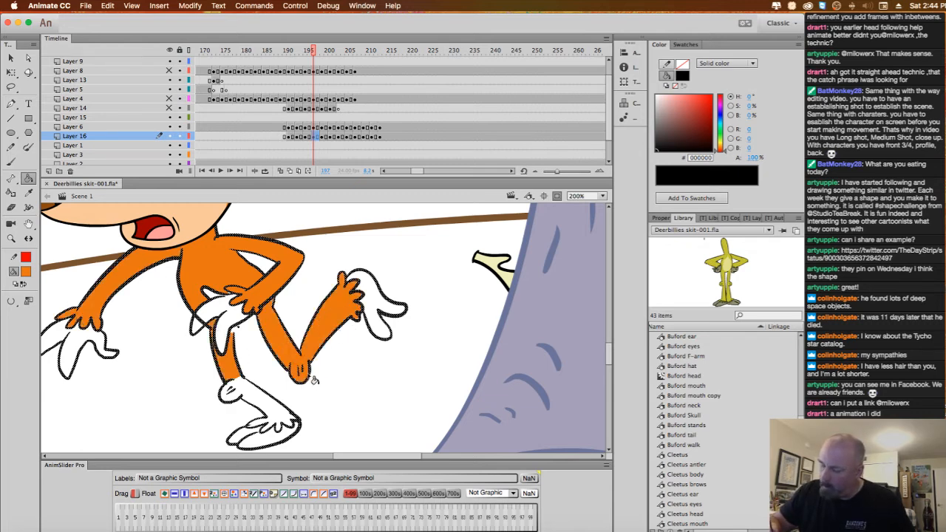
left_click(257, 397)
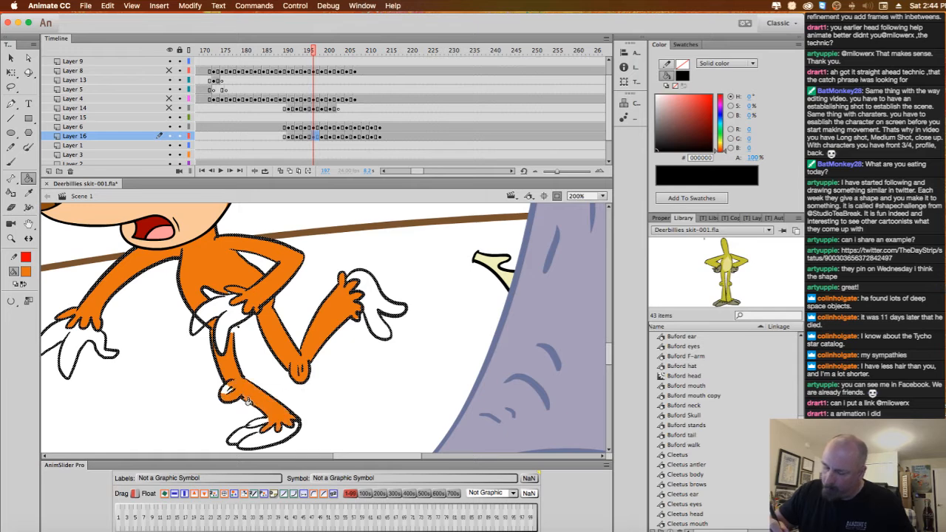
left_click(290, 400)
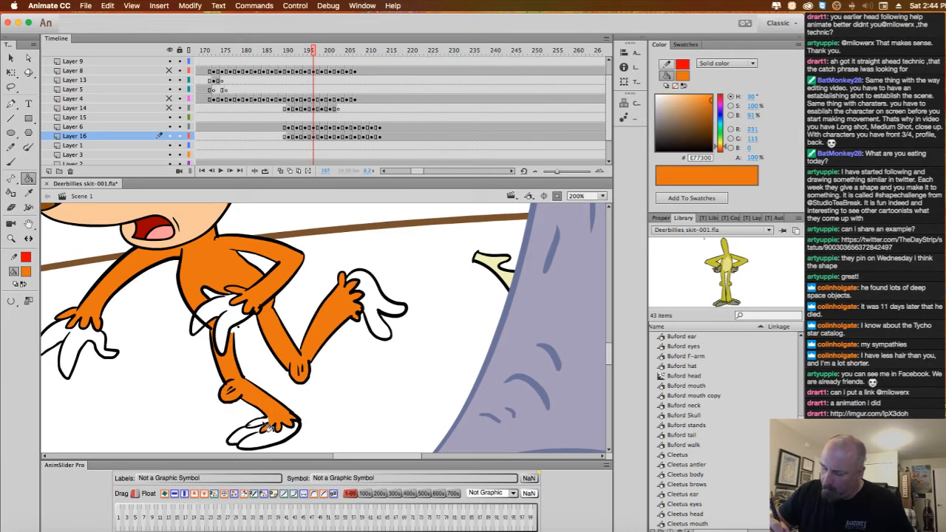
Clean up the stray ink mark between the deer's hip hand and thigh at frame 197.
left_click(250, 337)
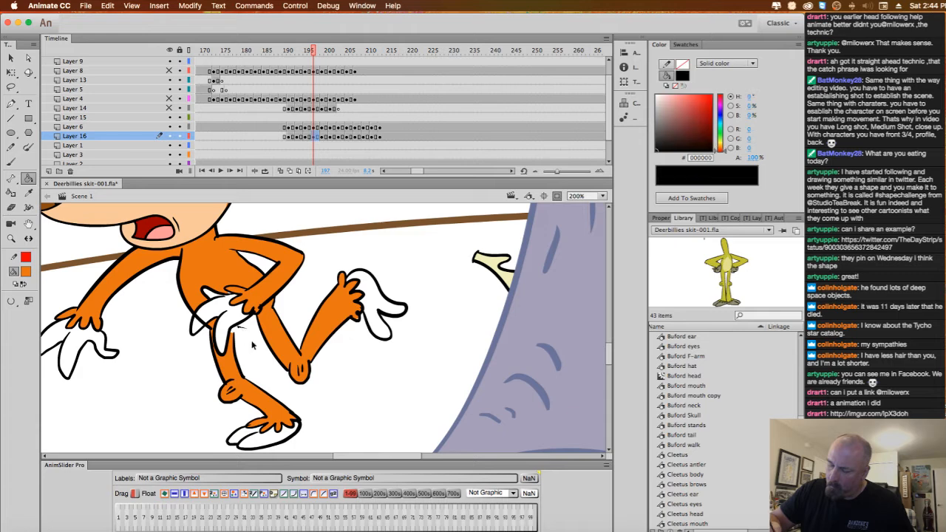
left_click(272, 357)
left_click(211, 328)
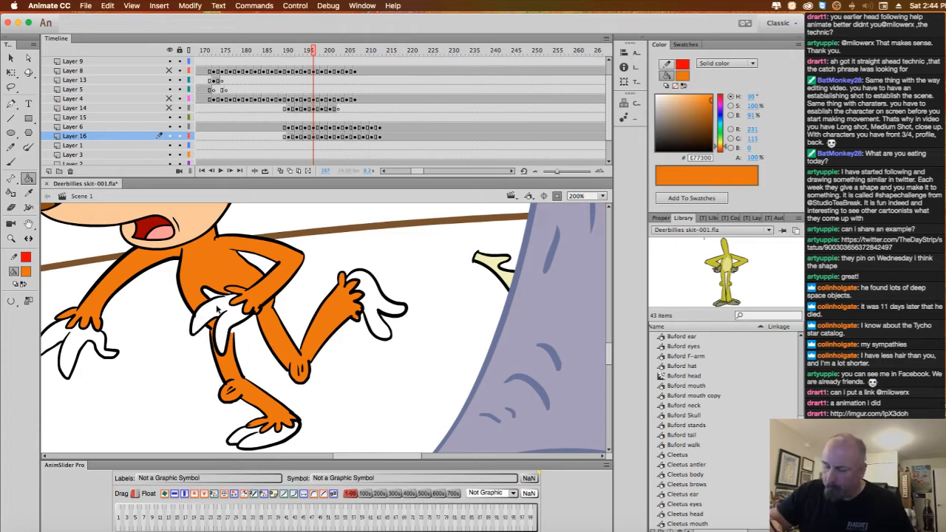
left_click(25, 272)
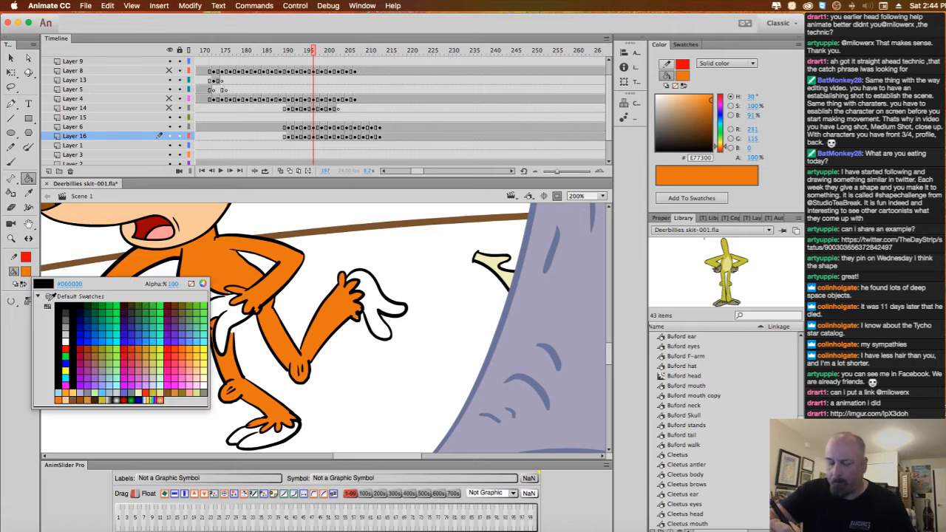
left_click(59, 305)
left_click(12, 162)
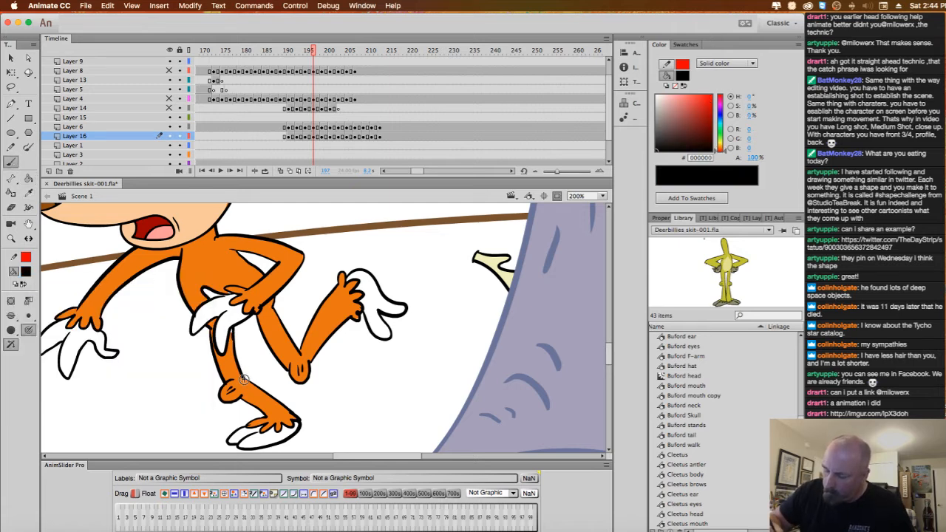
left_click(25, 272)
left_click(215, 265)
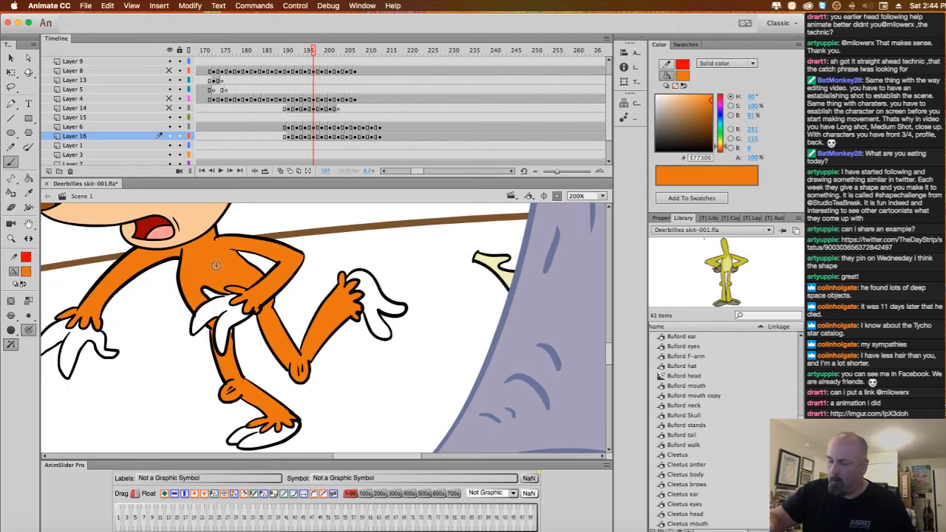
key("k")
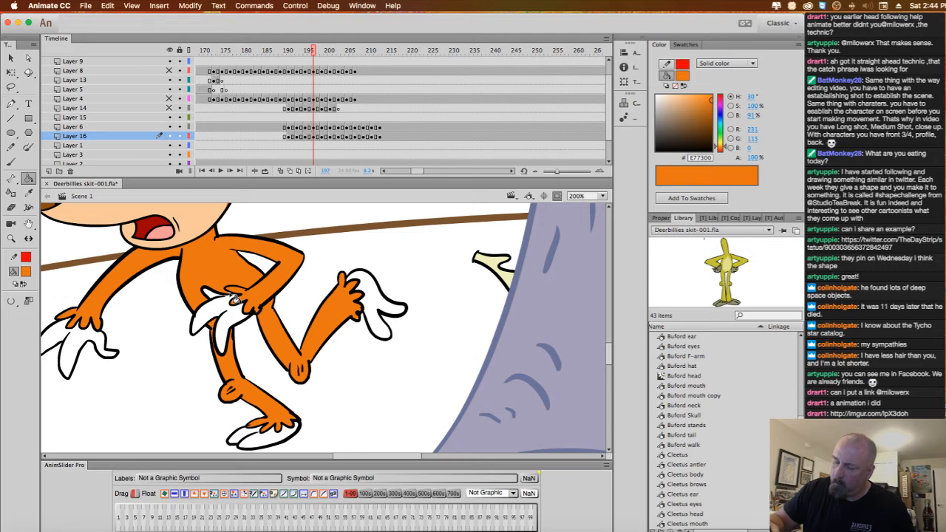
left_click(362, 317, "super")
left_click(323, 325, "super")
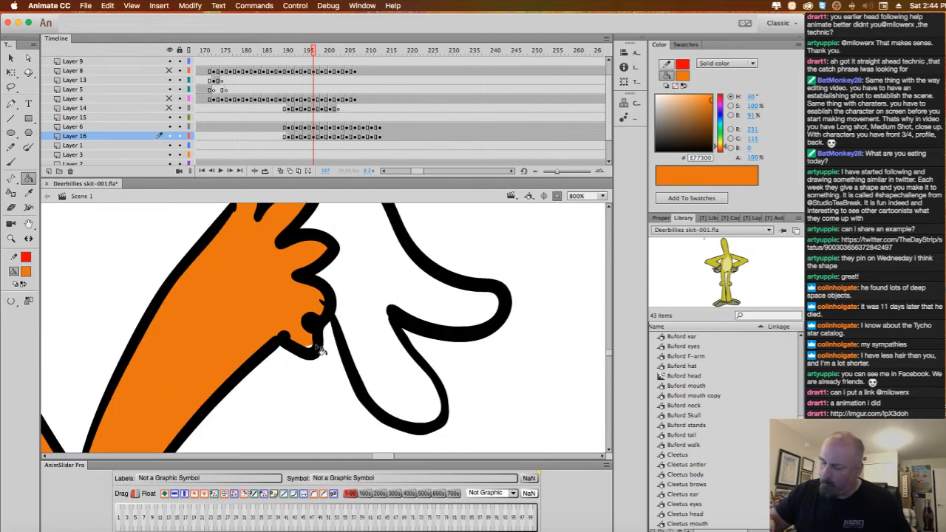
left_click(338, 338, "alt+super")
left_click(340, 339, "alt+super")
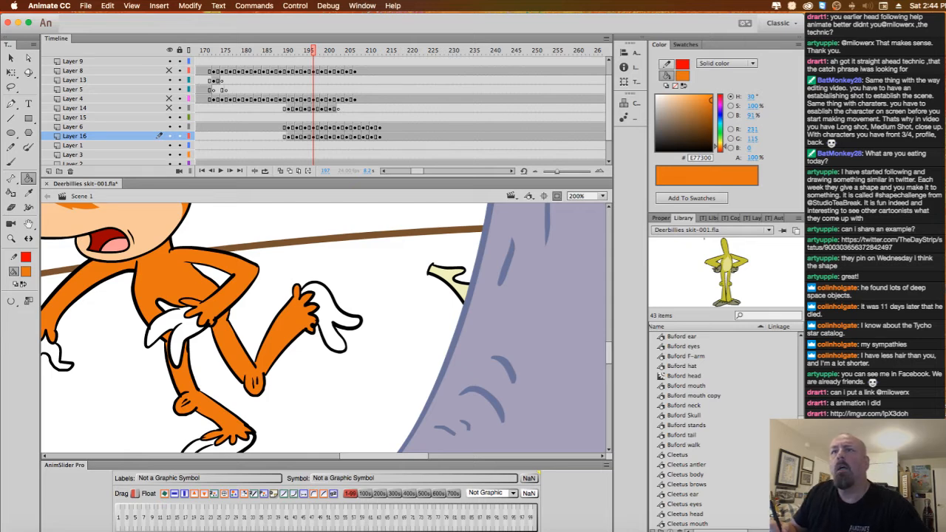
key("super+Tab")
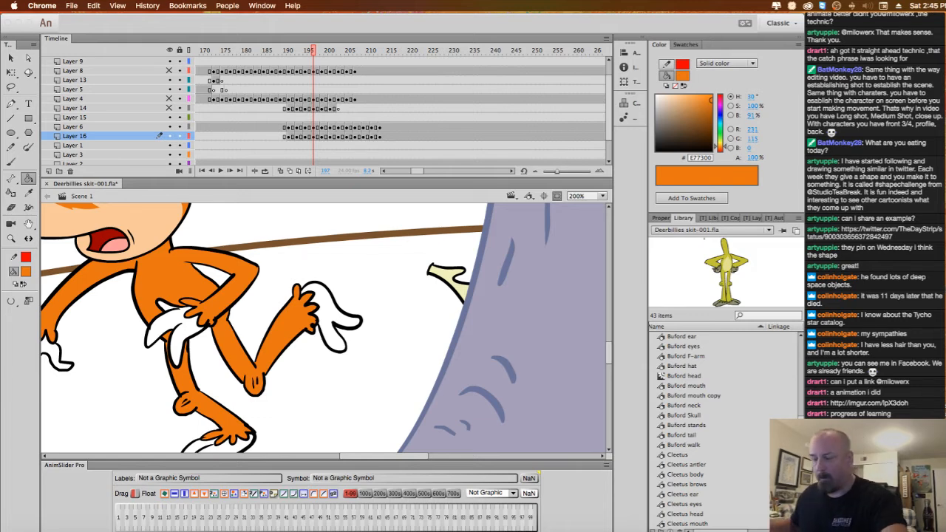
left_click(370, 256)
Fill the deer's torso and both arms with orange at frame 199.
left_click_drag(378, 256, 455, 247)
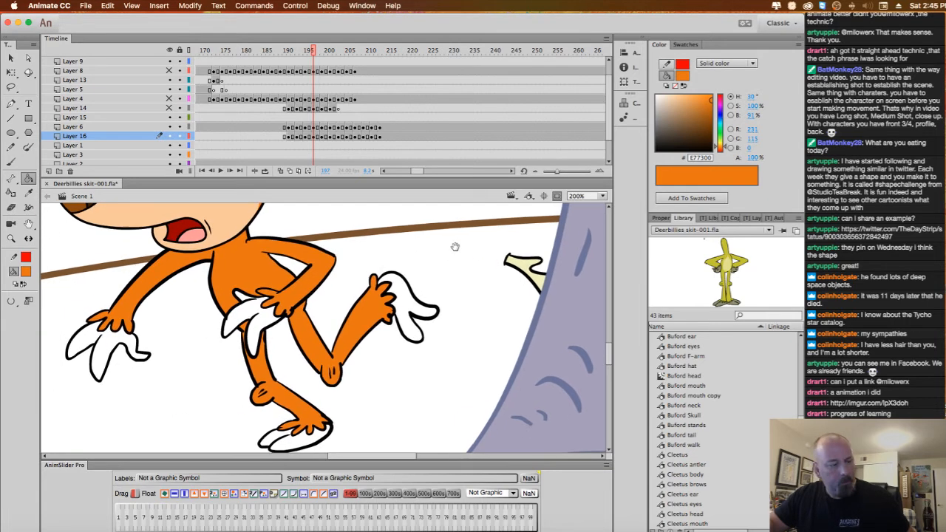
key(".")
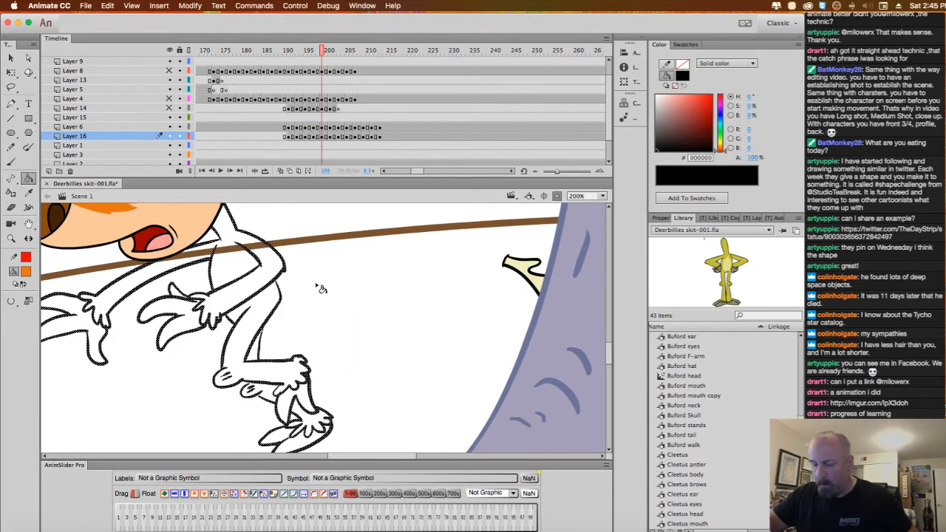
left_click(250, 267)
left_click(211, 260)
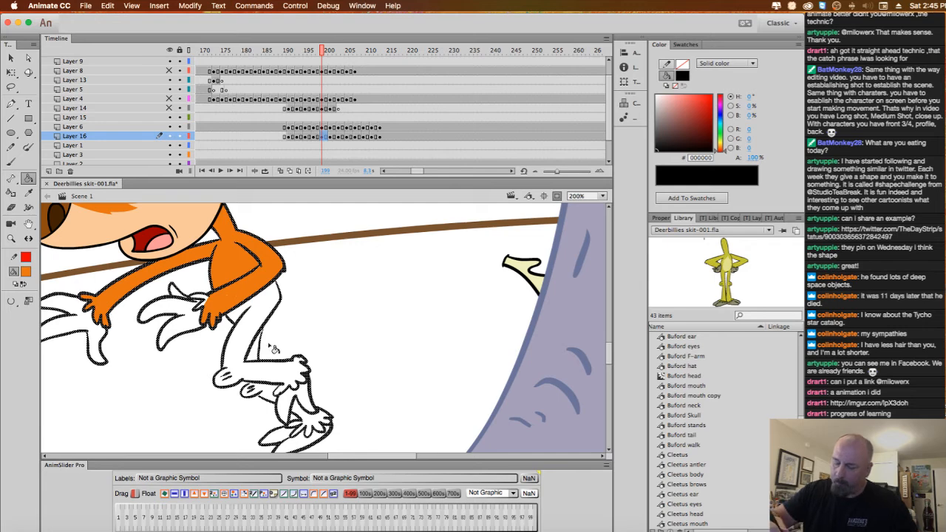
Fill both of the deer's legs orange at frame 199, including thighs, knees, the far shin and ankle fur.
left_click(260, 330)
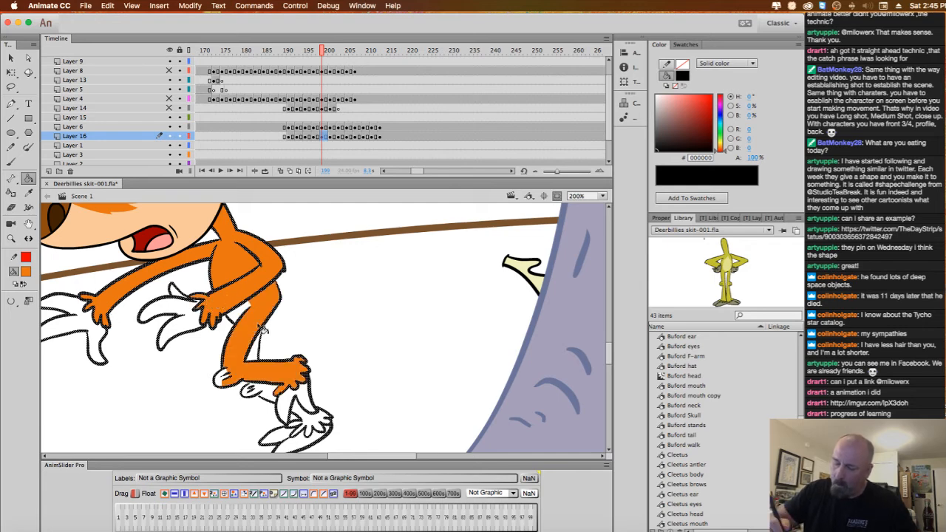
left_click(224, 379)
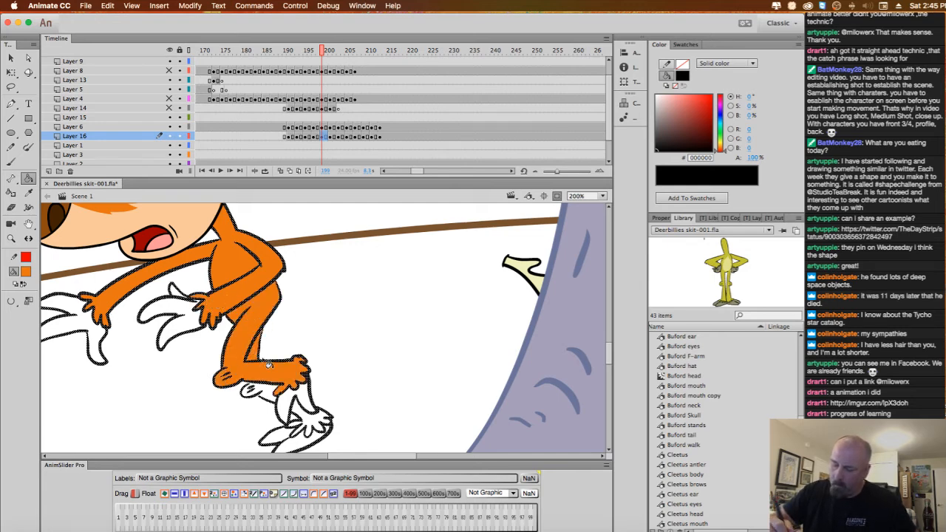
left_click(265, 392)
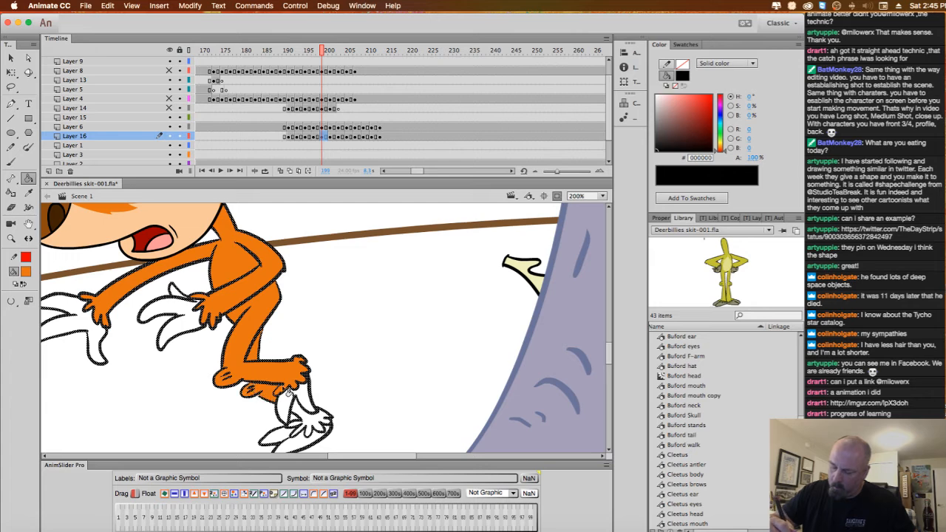
left_click(346, 362)
left_click(301, 411)
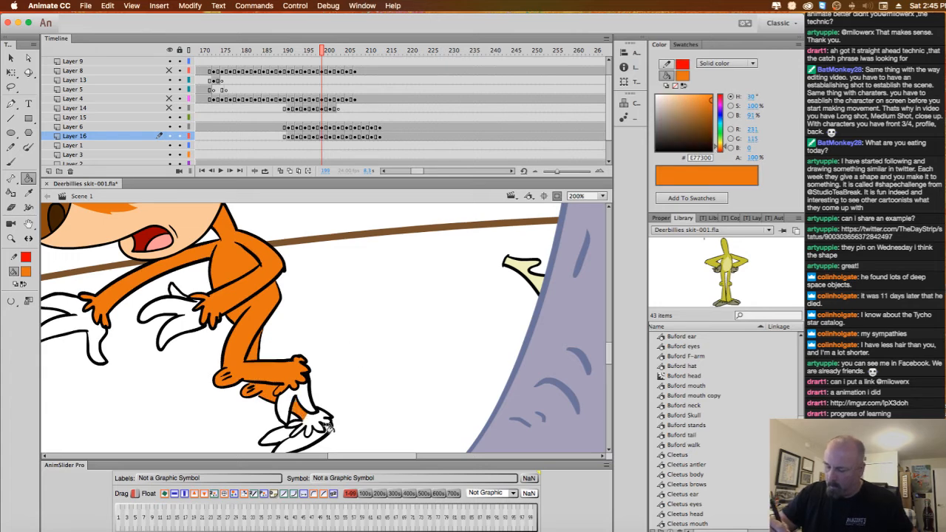
left_click(325, 425)
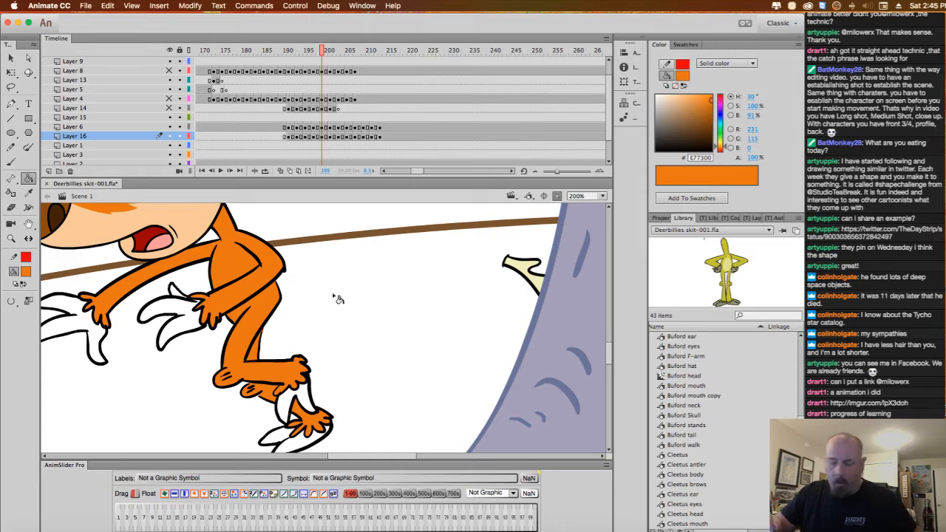
Fill the deer's torso, near leg and both arms with orange at frame 201, including the far wrist fur.
key("period")
key("period")
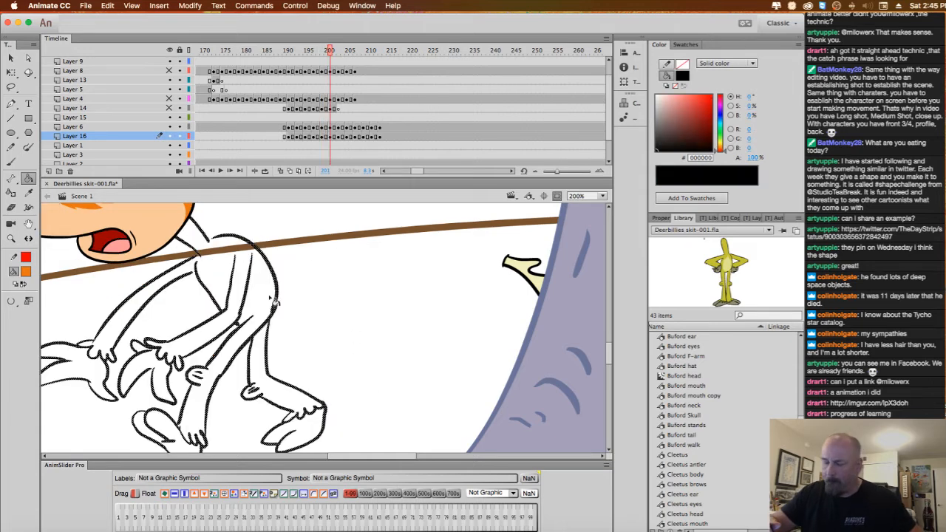
left_click(260, 301)
left_click(235, 275)
key("super+shift+a")
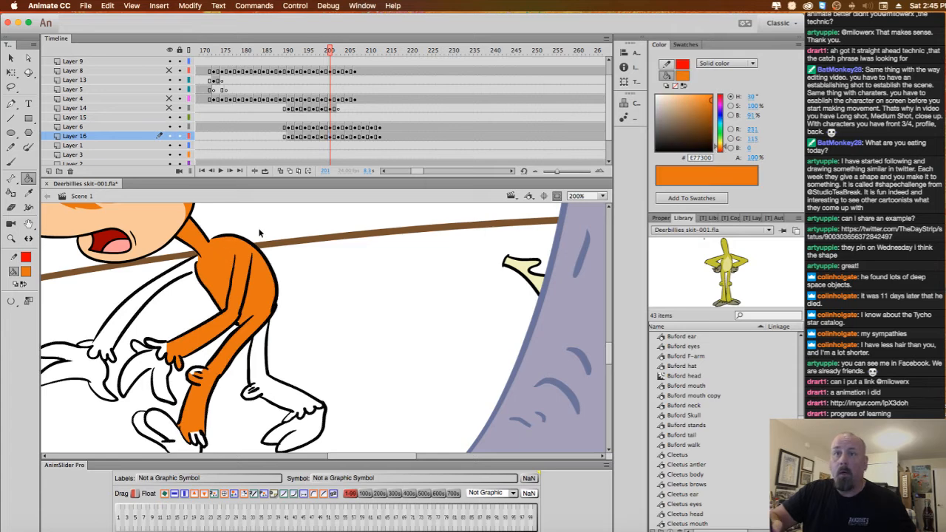
left_click(158, 307)
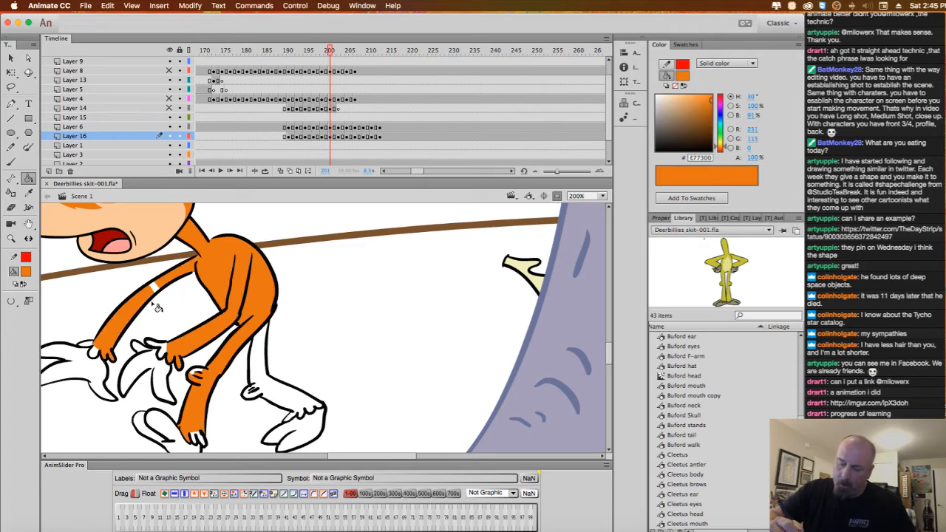
left_click(96, 352)
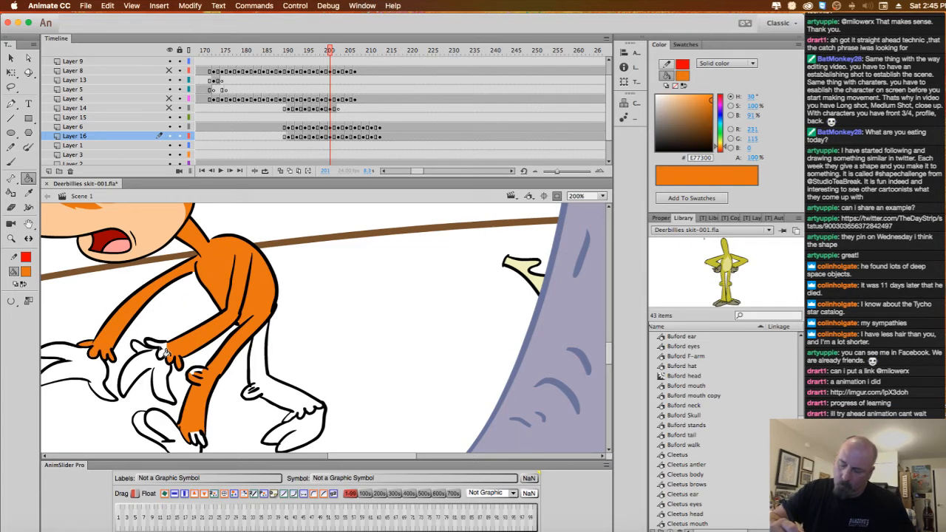
Fill the deer's far leg and the remaining ankle fur on the near leg with orange at frame 201.
left_click(264, 366)
scroll(343, 383, "down", 3)
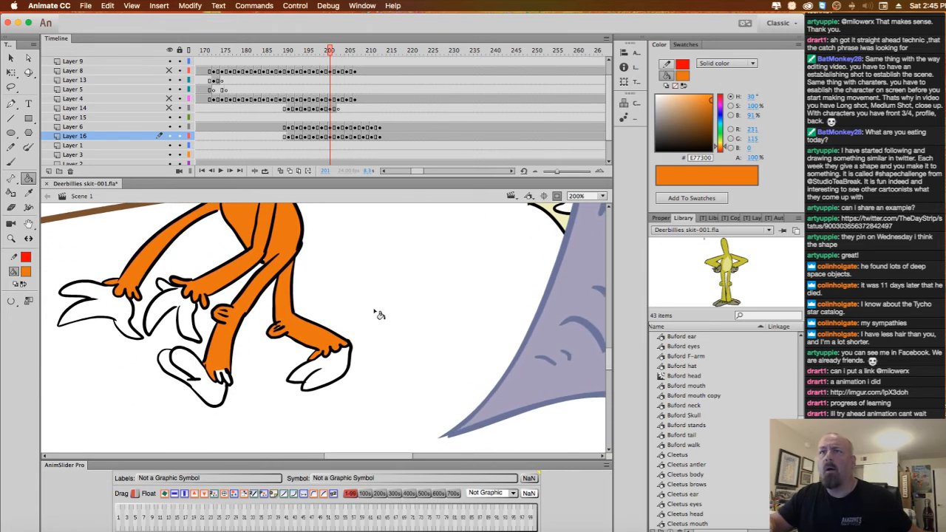
left_click(226, 377)
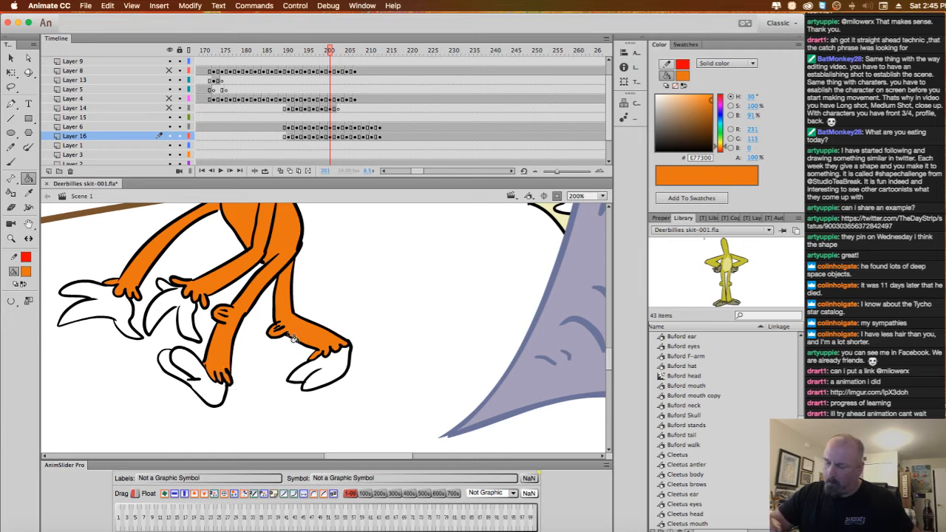
Try to reshape the ink outline where the deer's near elbow meets the thigh at frame 201.
scroll(293, 338, "up", 2)
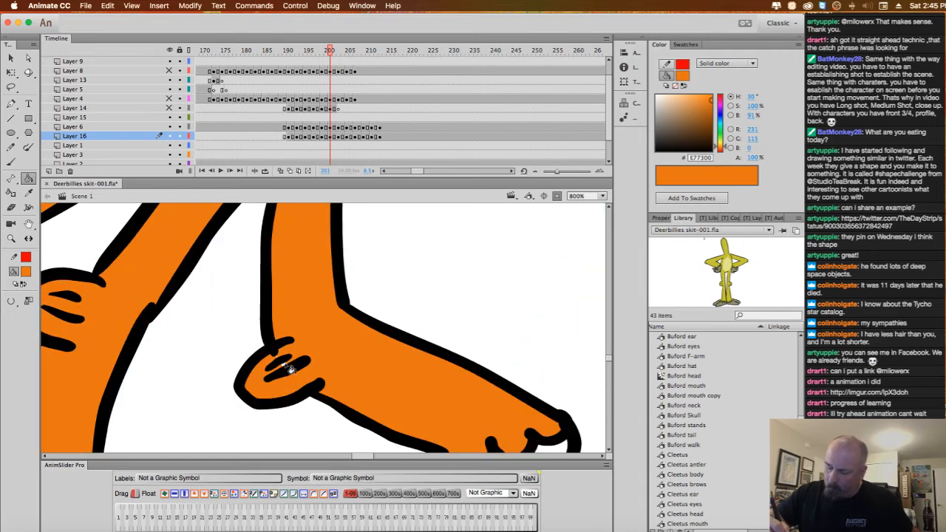
scroll(290, 369, "down", 2)
scroll(302, 275, "up", 1)
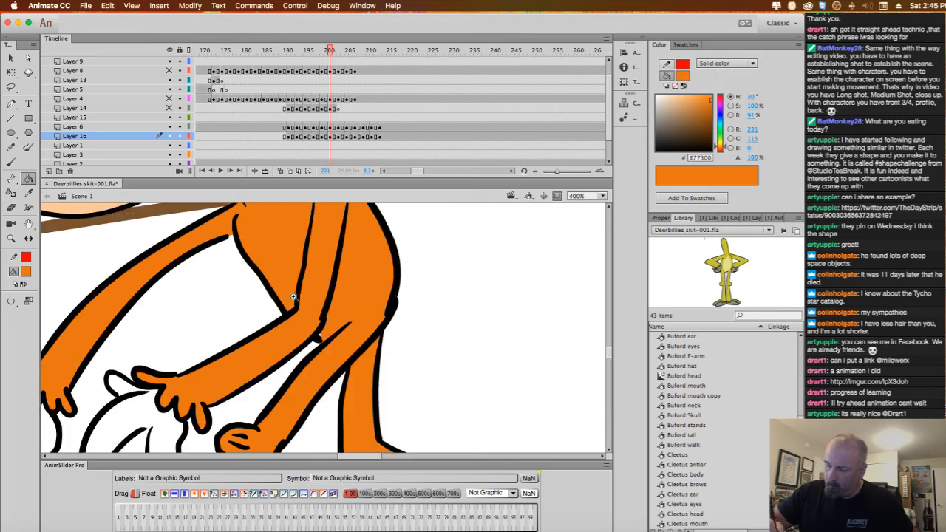
scroll(293, 297, "up", 1)
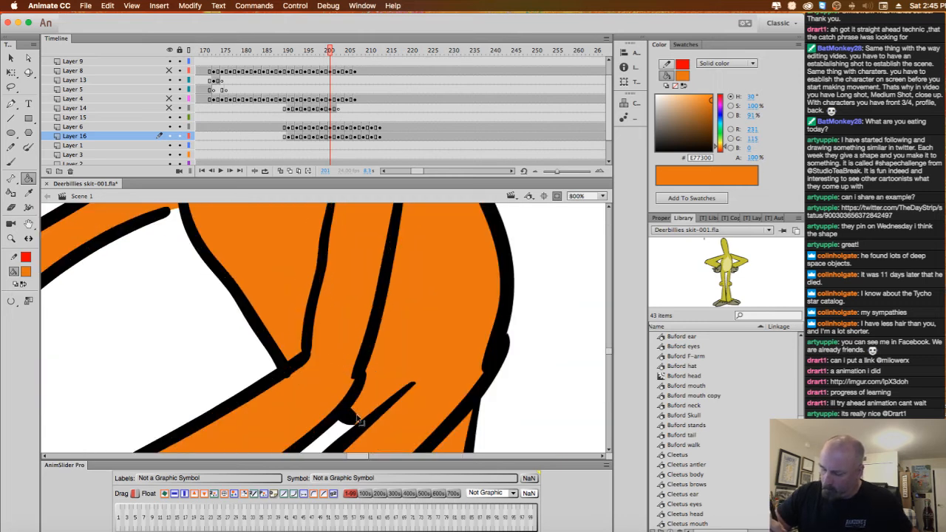
left_click_drag(360, 424, 364, 419, "super")
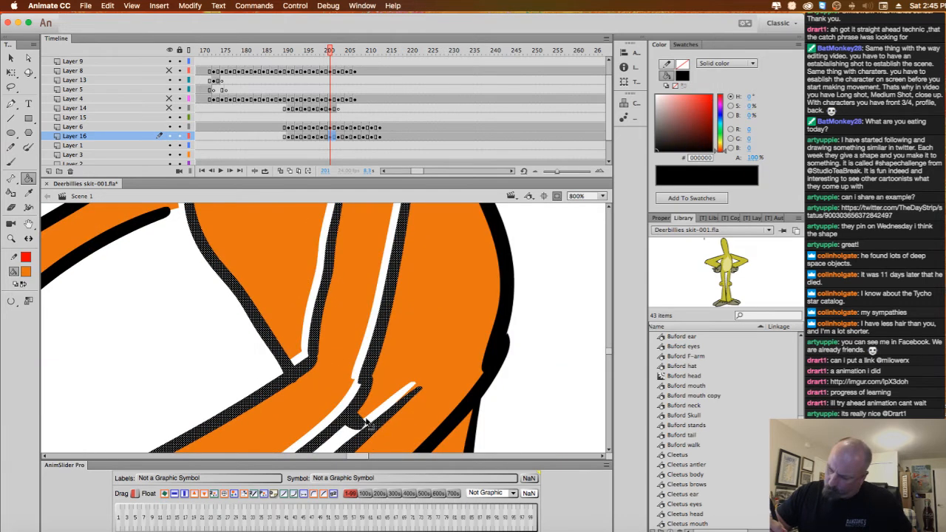
key("super+z")
Extend the far arm's lower ink outline to meet the chest line at the armpit at frame 201.
left_click(555, 355, "super")
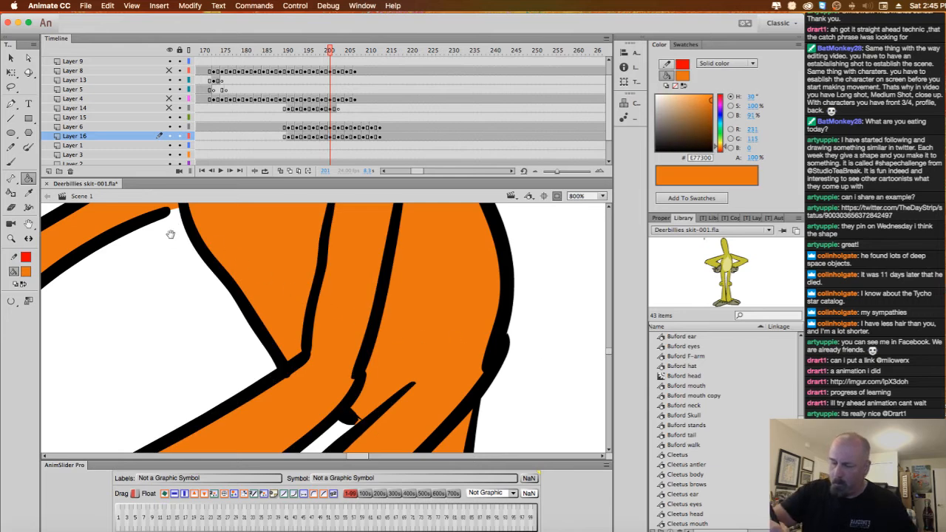
scroll(201, 269, "up", 3)
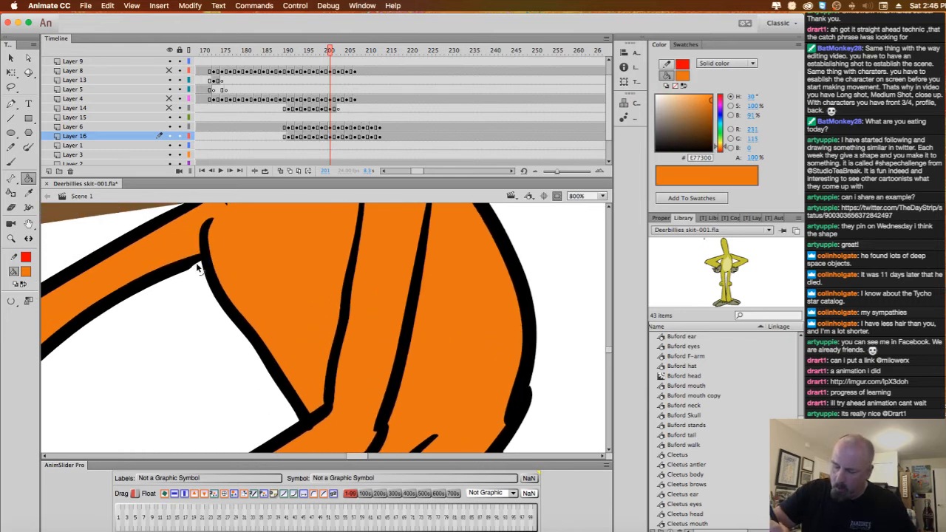
left_click_drag(195, 267, 207, 264, "super")
scroll(341, 305, "down", 3)
scroll(341, 306, "right", 2)
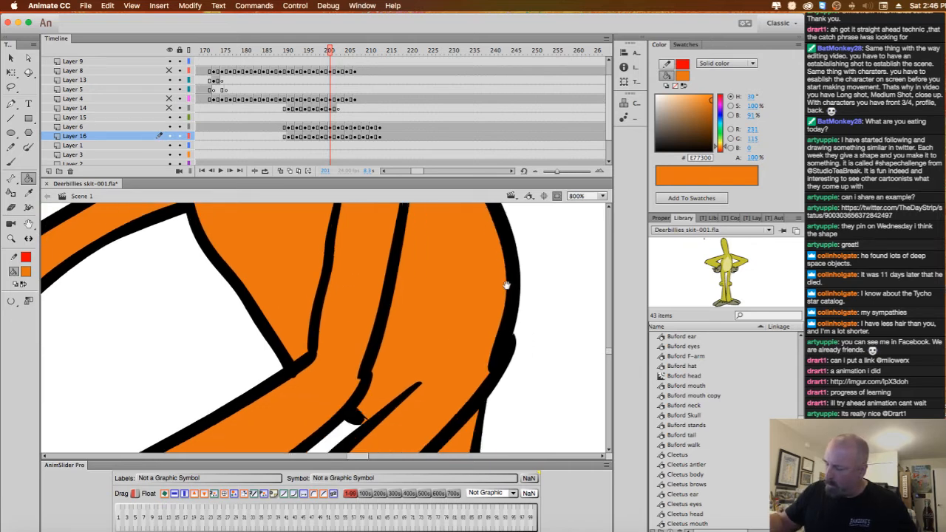
Smooth the bumps in the ink outline at the deer's rump and near elbow at frame 201.
left_click_drag(417, 281, 437, 269, "super")
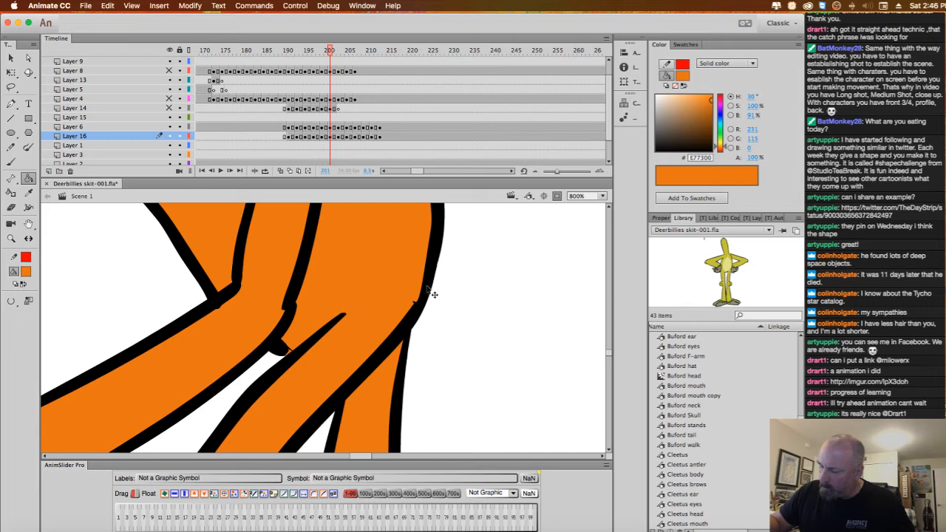
mouse_move(416, 302)
left_mouse_down("super")
mouse_move(425, 279)
mouse_move(422, 290)
left_mouse_up("super")
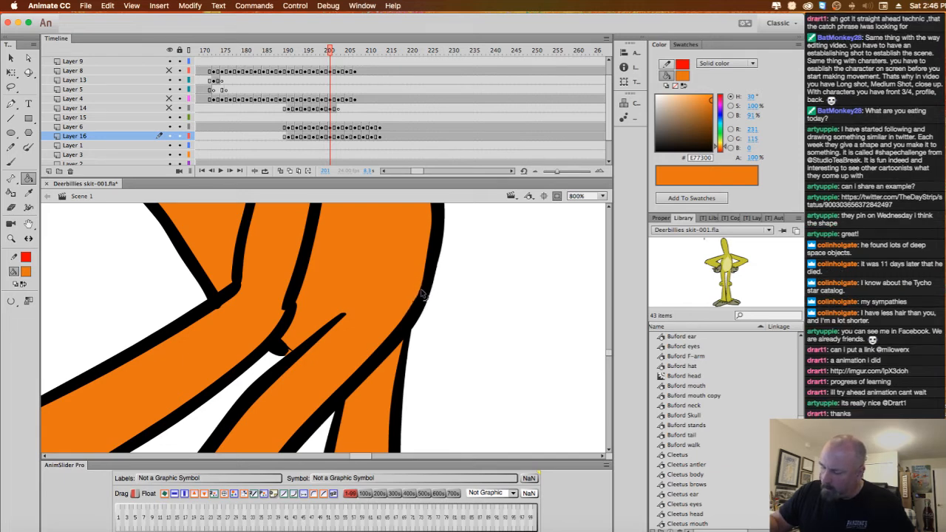
mouse_move(283, 309)
left_mouse_down("super")
mouse_move(289, 299)
mouse_move(298, 309)
left_mouse_up("super")
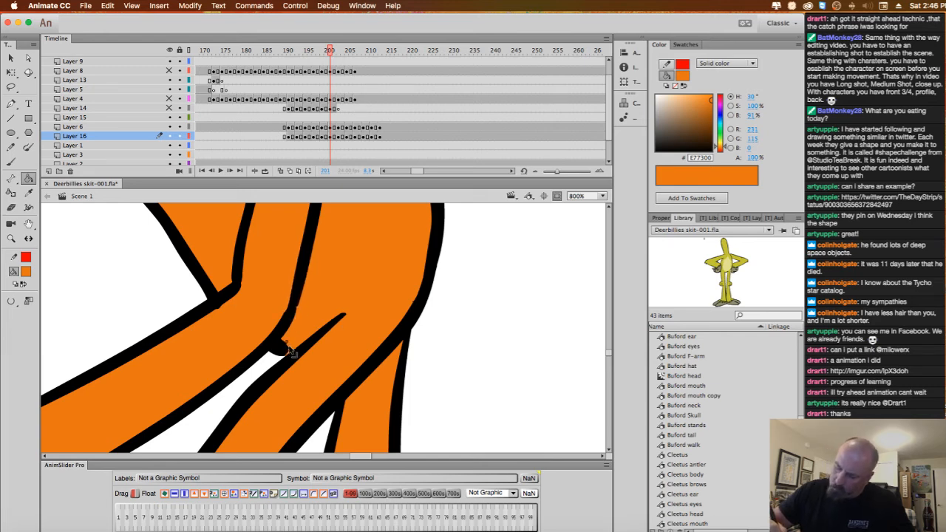
Brush black ink over the gap between the deer's near elbow and thigh to join the outlines at frame 201.
left_click(28, 272)
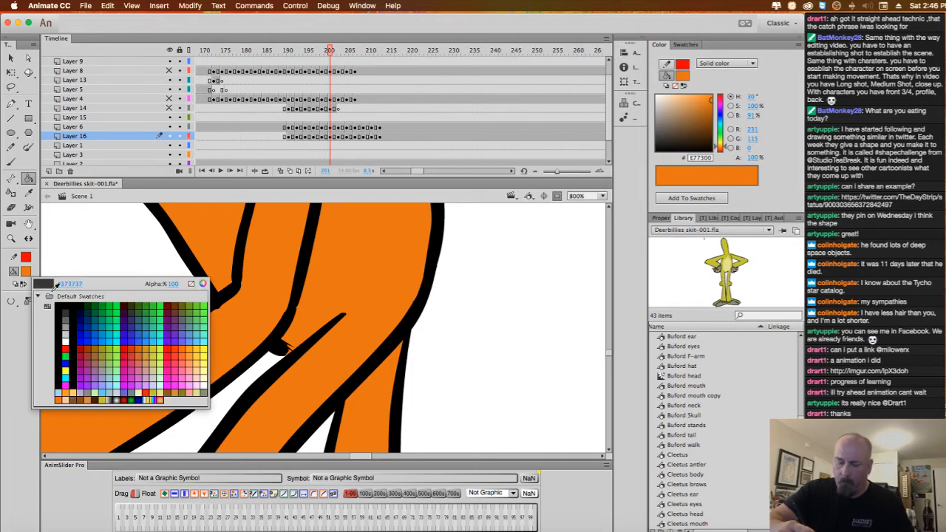
left_click(59, 307)
key("b")
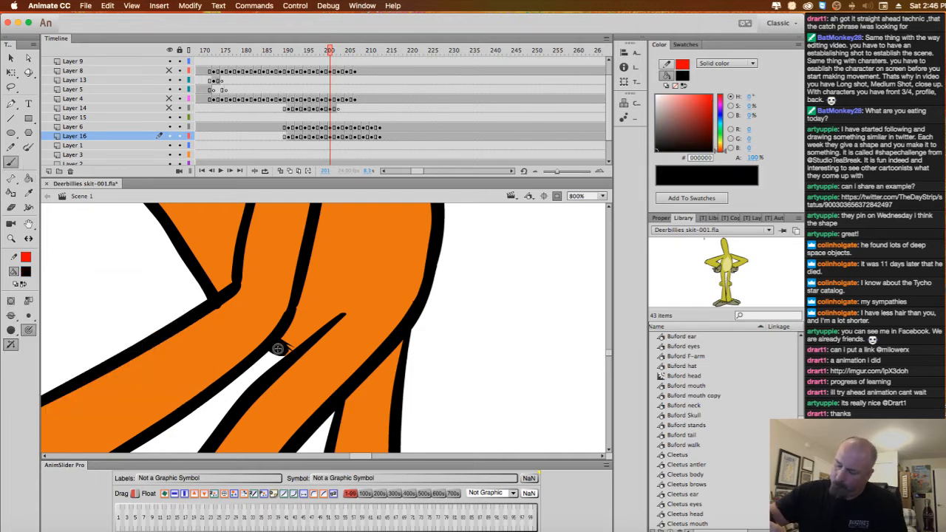
left_click_drag(277, 348, 284, 353)
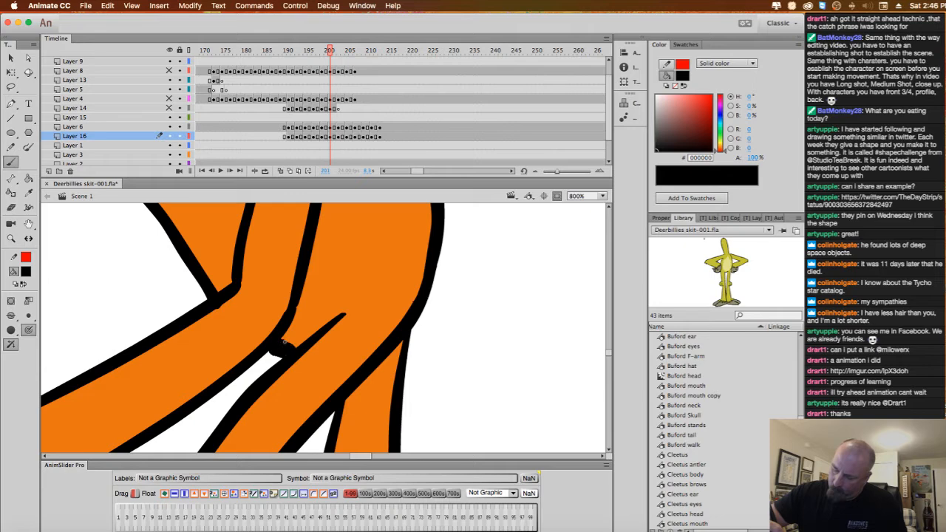
key("super+minus")
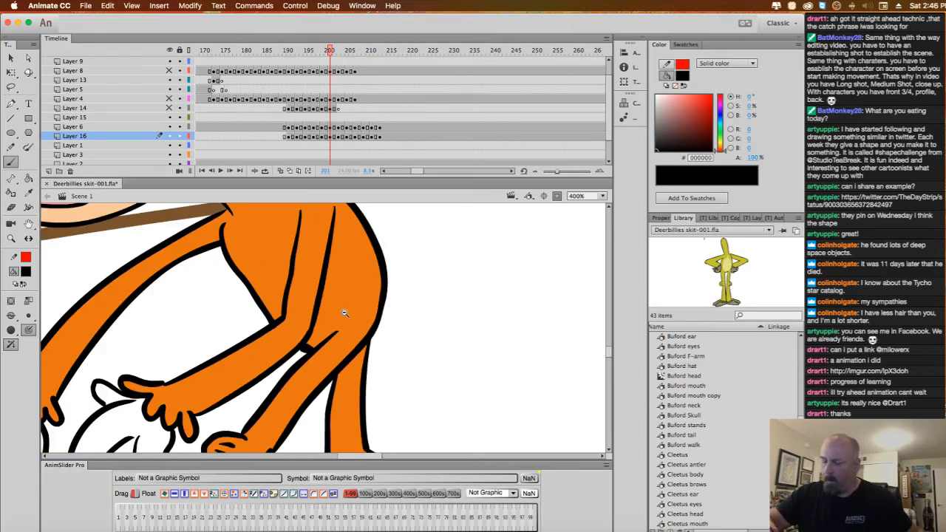
Fill the deer's neck, torso, both arms and near thigh with orange E77300 at frame 203 on Layer 16.
left_click(343, 313)
left_click_drag(385, 289, 400, 240)
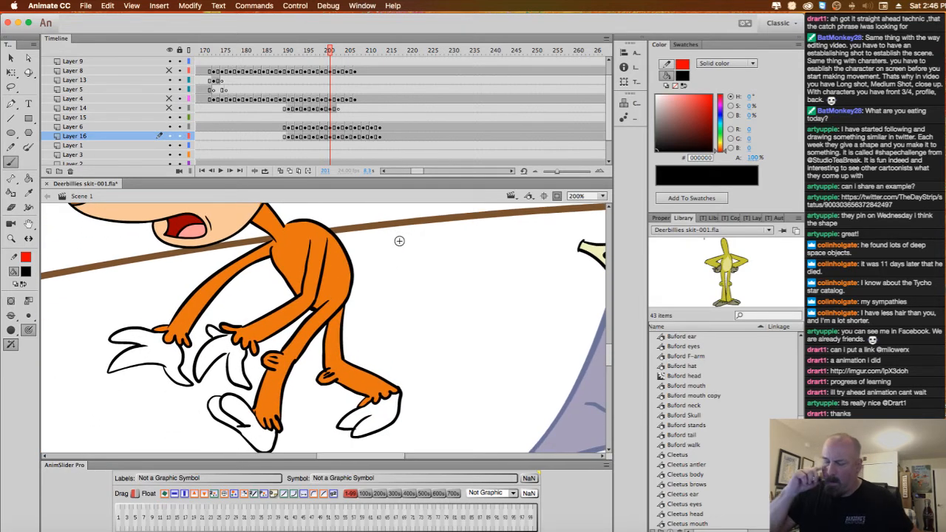
left_click(30, 271)
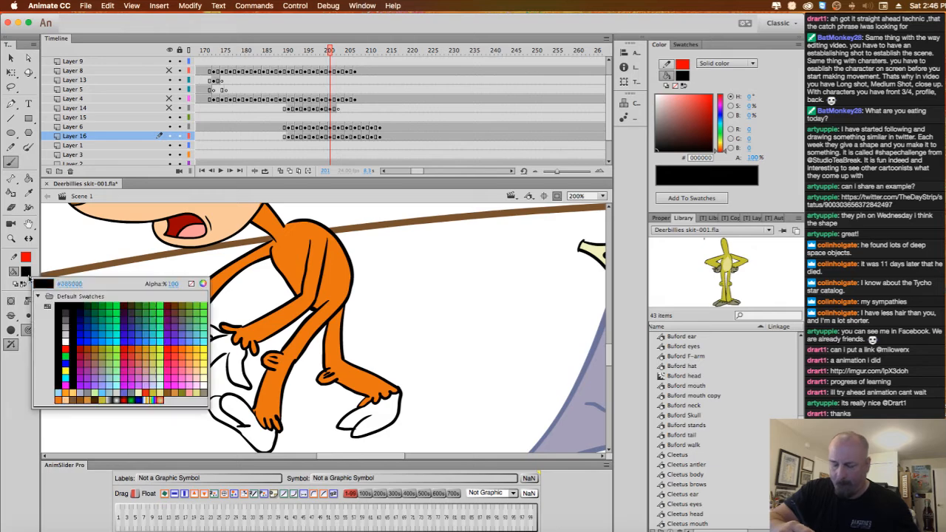
left_click(57, 398)
left_click_drag(333, 50, 341, 127)
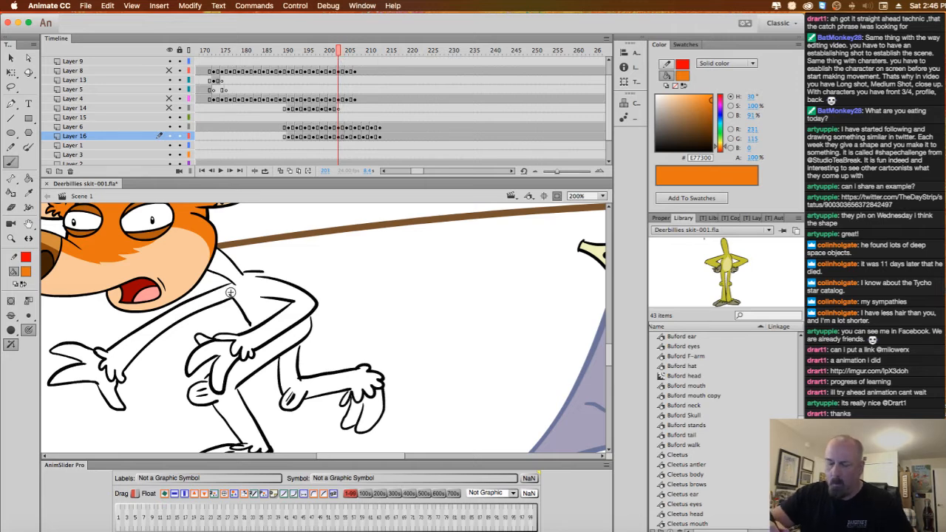
key("k")
left_click(271, 284)
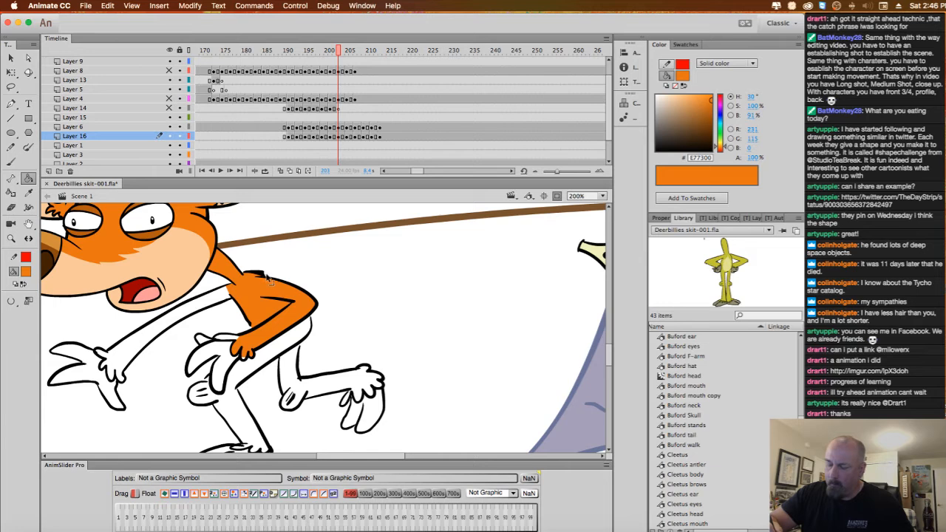
left_click(226, 302)
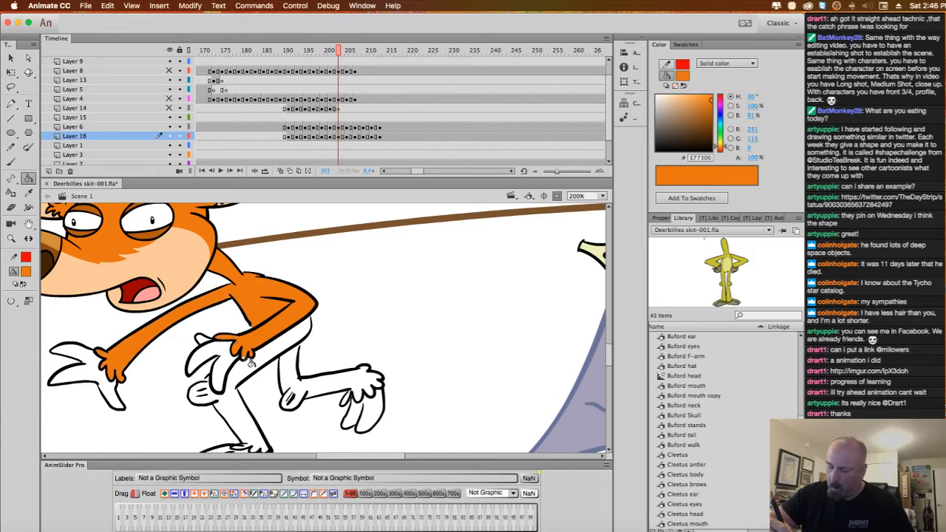
left_click(309, 342)
Fill the deer's lower legs, knees and feet, including the far foot's small rear toe, in orange at frame 203.
scroll(314, 342, "down", 3)
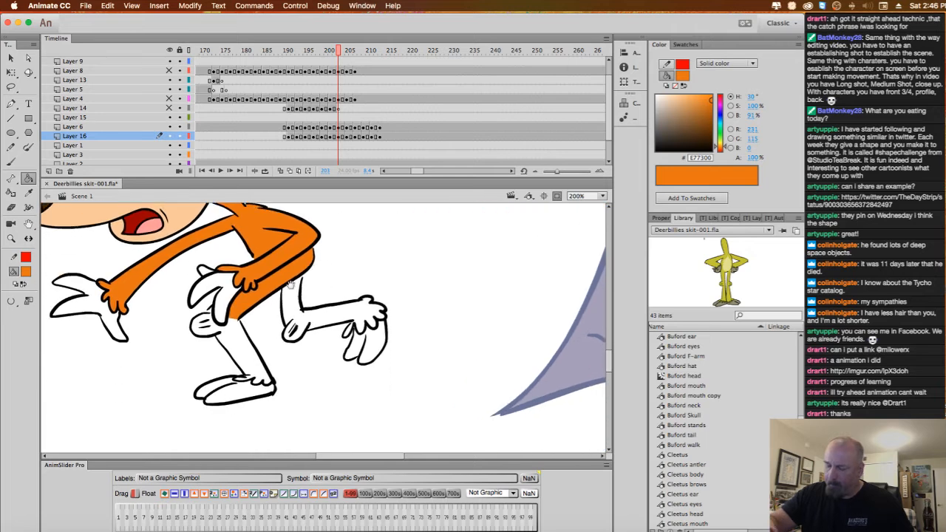
left_click(237, 341)
left_click(214, 331)
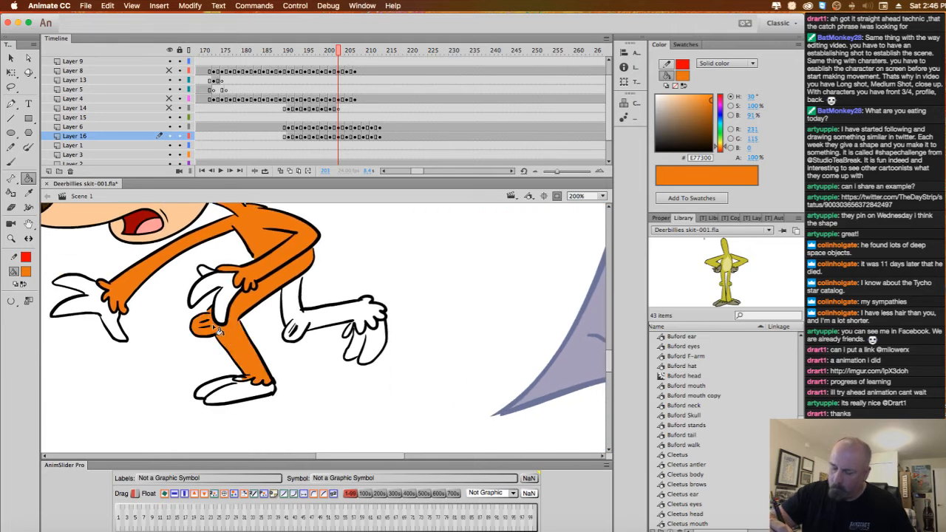
left_click(318, 318)
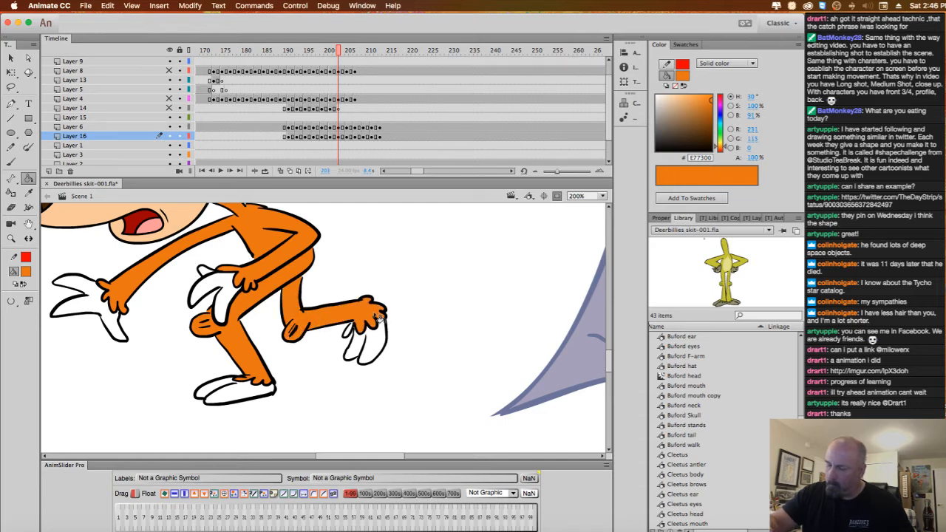
left_click(348, 334)
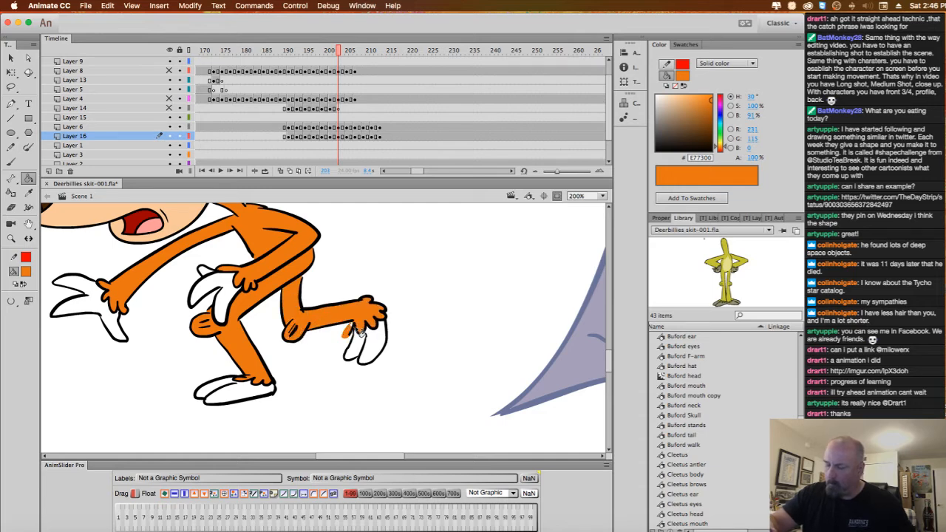
key("super+z")
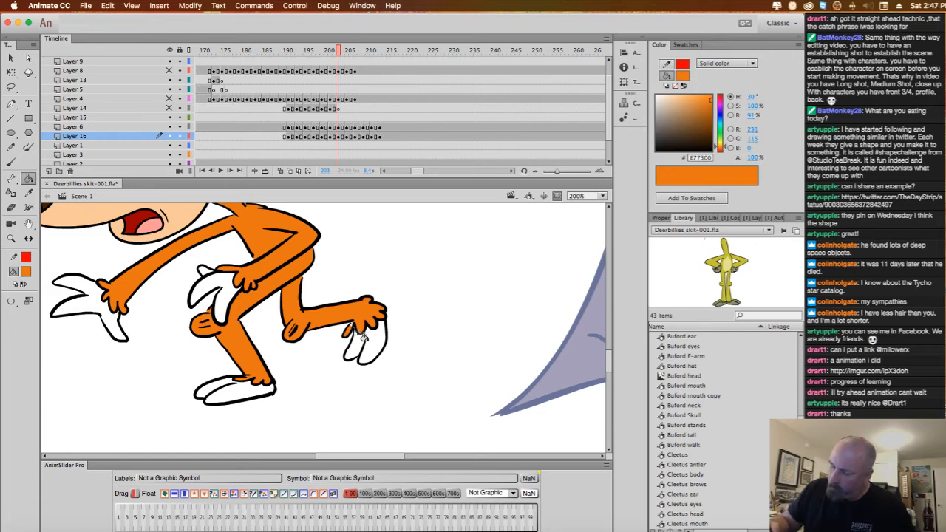
key("super+equal")
key("super+equal")
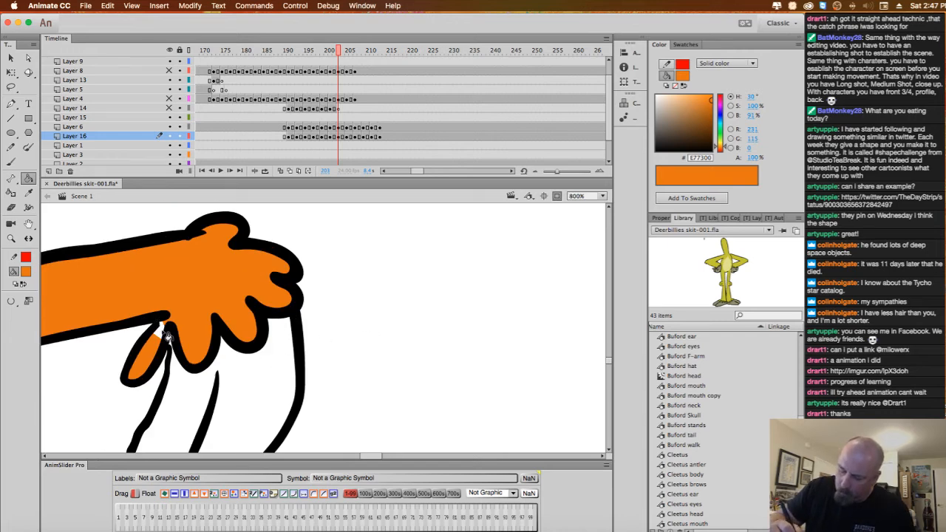
key("super+minus")
key("super+minus")
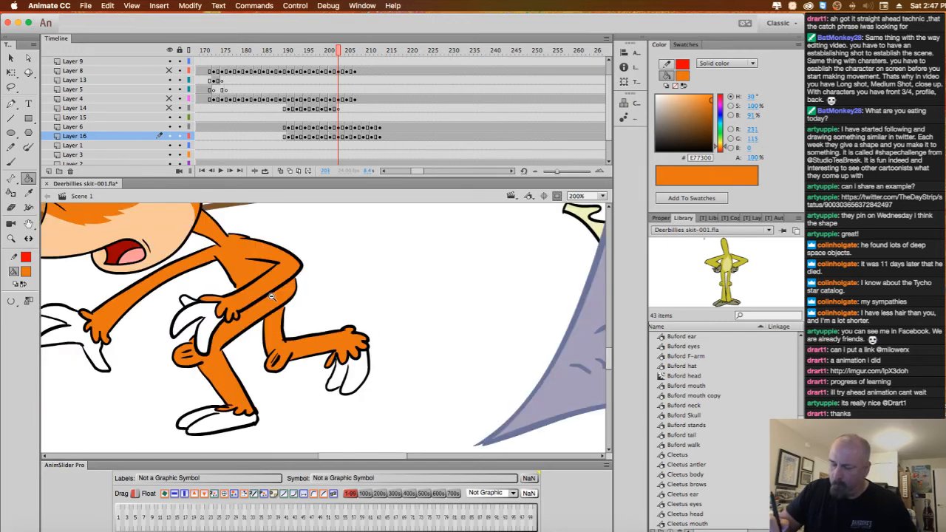
key("super+minus")
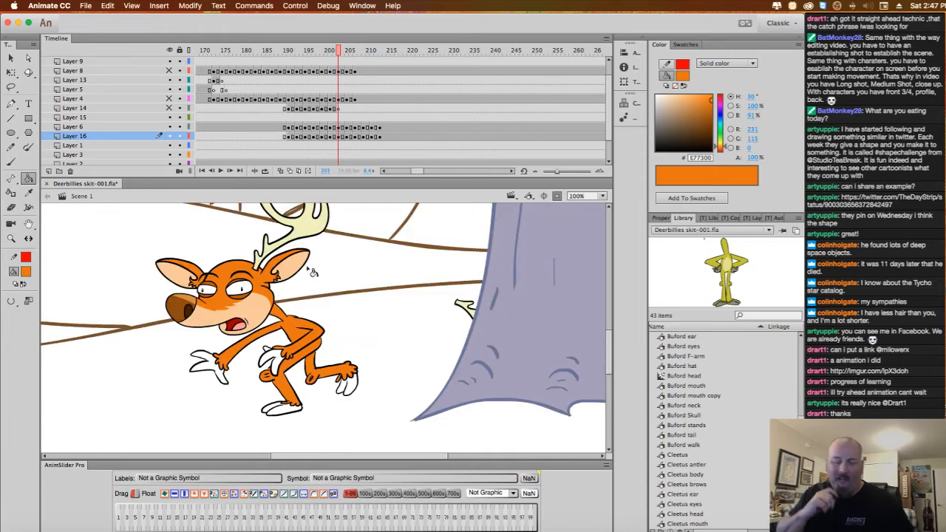
Fill the deer's torso, both arms and both legs in orange at frame 205.
key("period")
key("period")
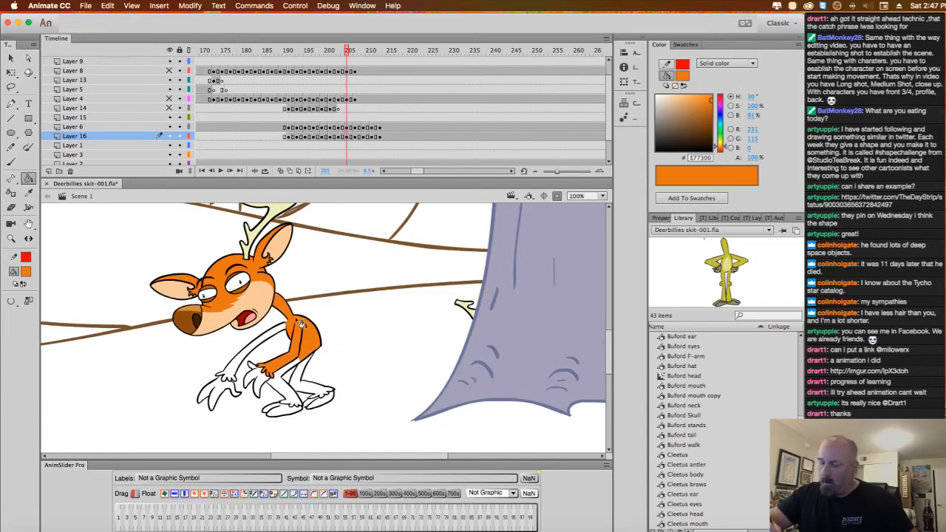
left_click(273, 349)
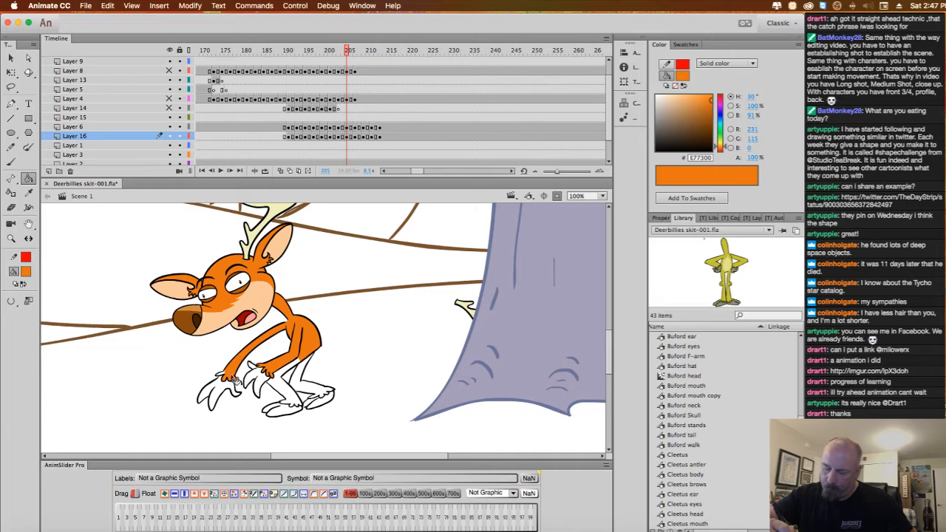
left_click(294, 379)
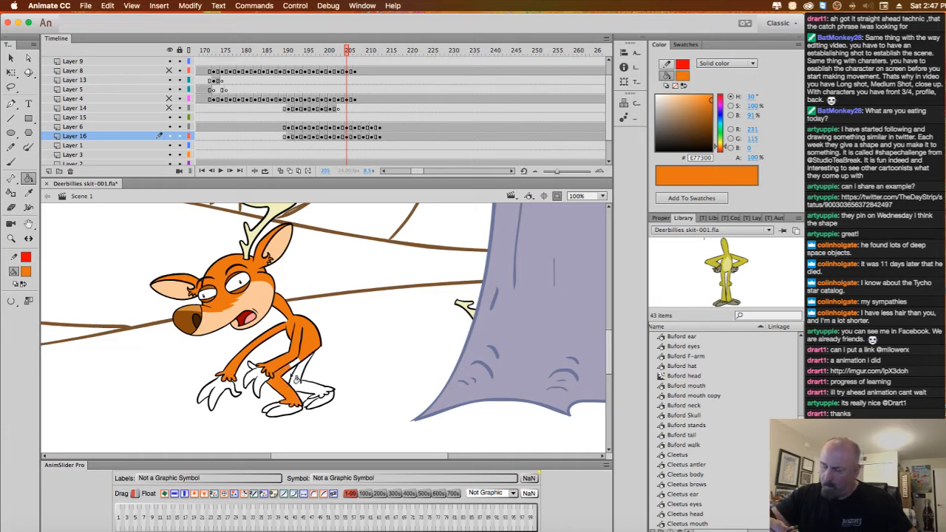
left_click(313, 370)
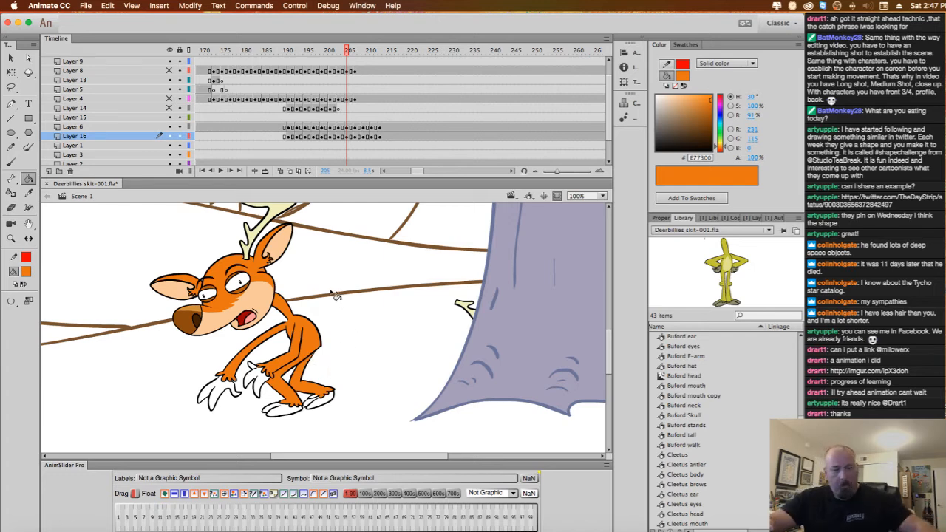
Fill the deer's torso and both arms, including the far hand's furry cuff, in orange at frame 207.
key("period")
key("period")
key("period")
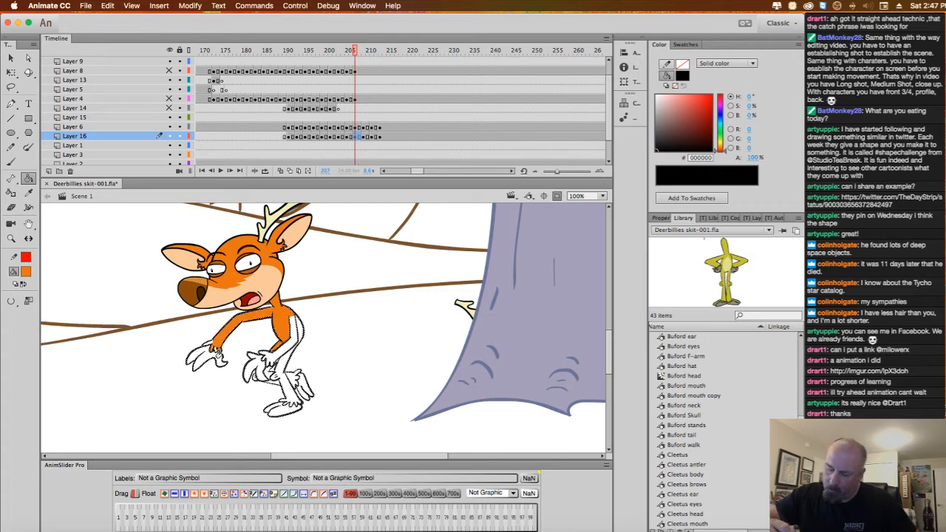
left_click(216, 347)
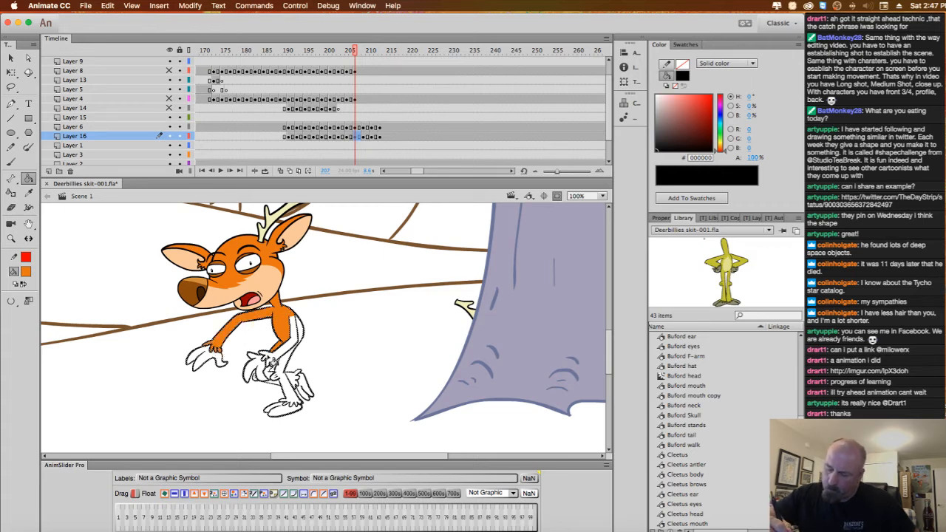
left_click(286, 364)
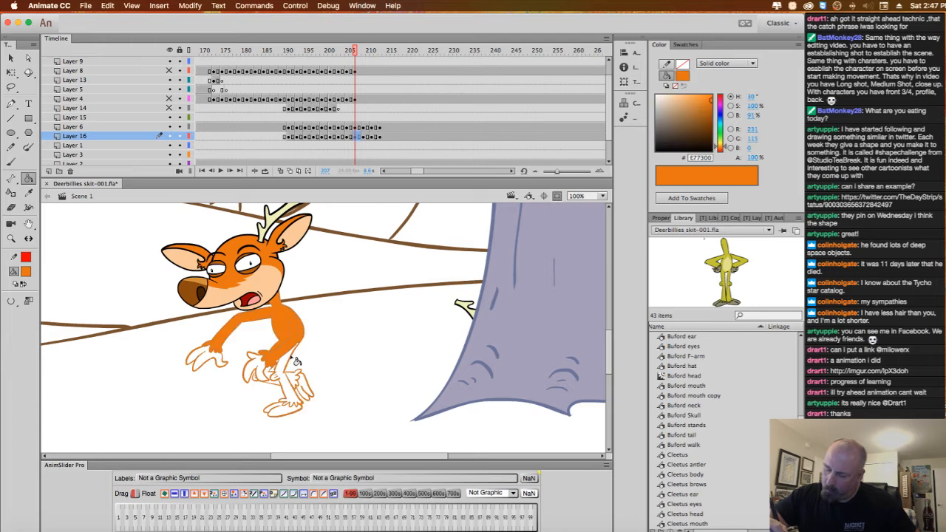
left_click(295, 358)
key("super+z")
Fill the deer's near thigh and knee and the part of the far leg behind them in orange at frame 207.
left_click(306, 346, "super")
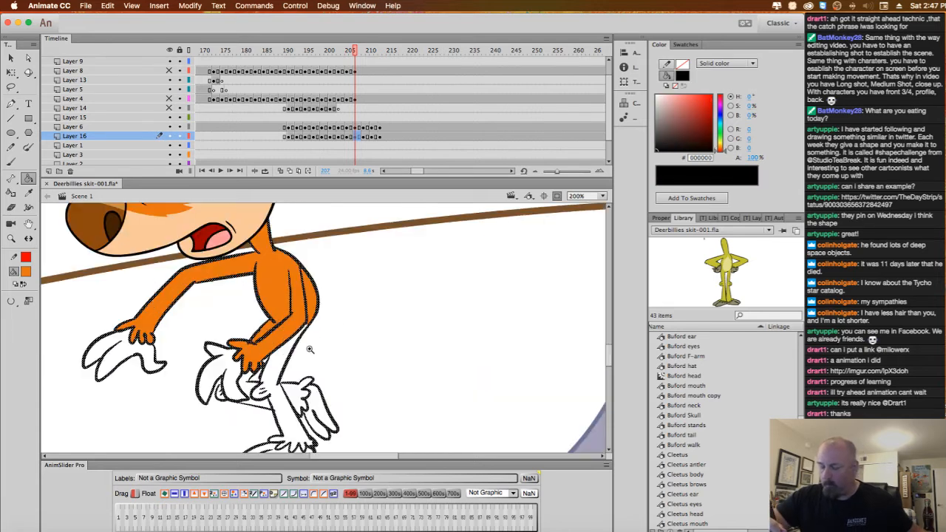
left_click(333, 318, "super")
left_click(289, 362)
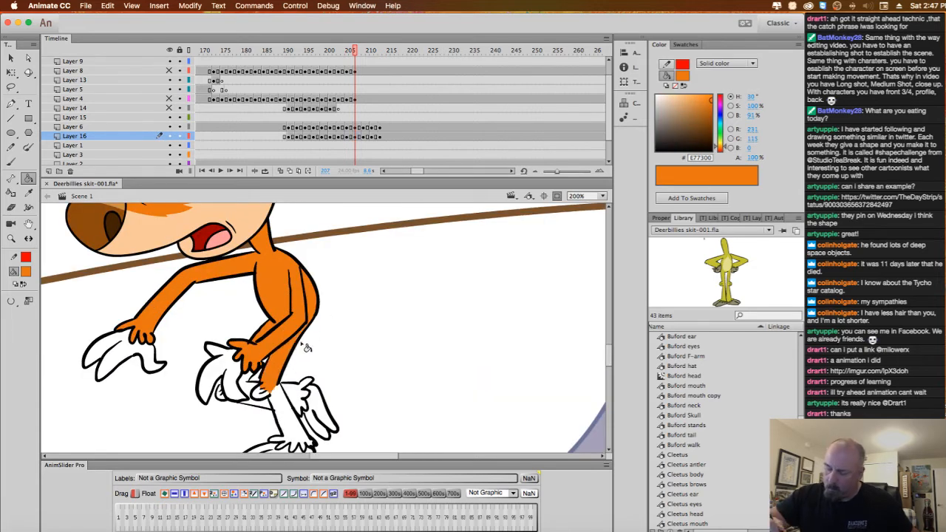
left_click(247, 383)
left_click(261, 394)
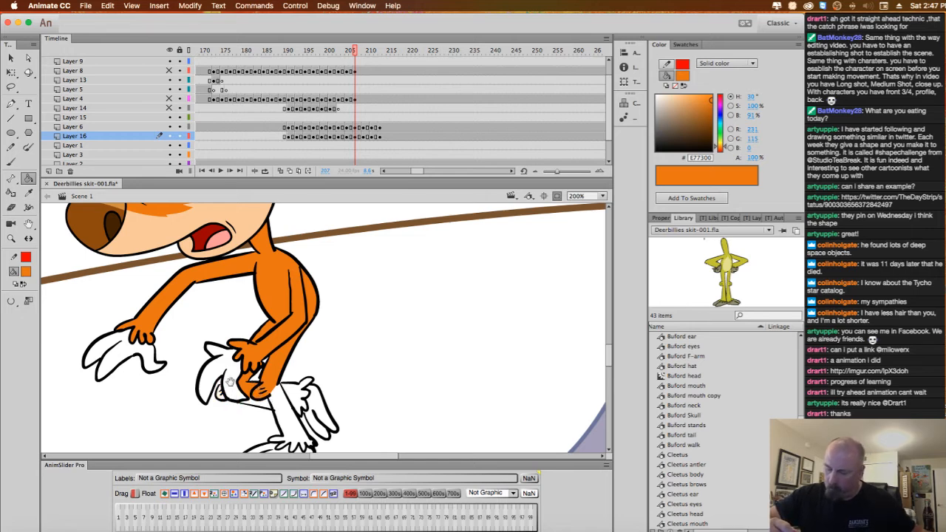
Fill the far knee, the far leg section behind the near knee, and the near shin in orange at frame 207.
key("super+equal")
left_click(352, 312)
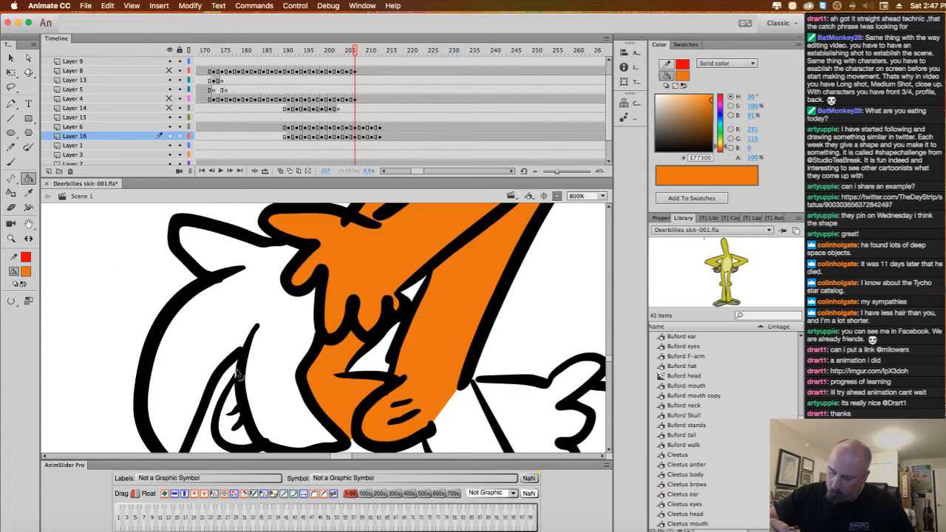
scroll(237, 377, "down", 5)
scroll(237, 377, "right", 3)
left_click(303, 342)
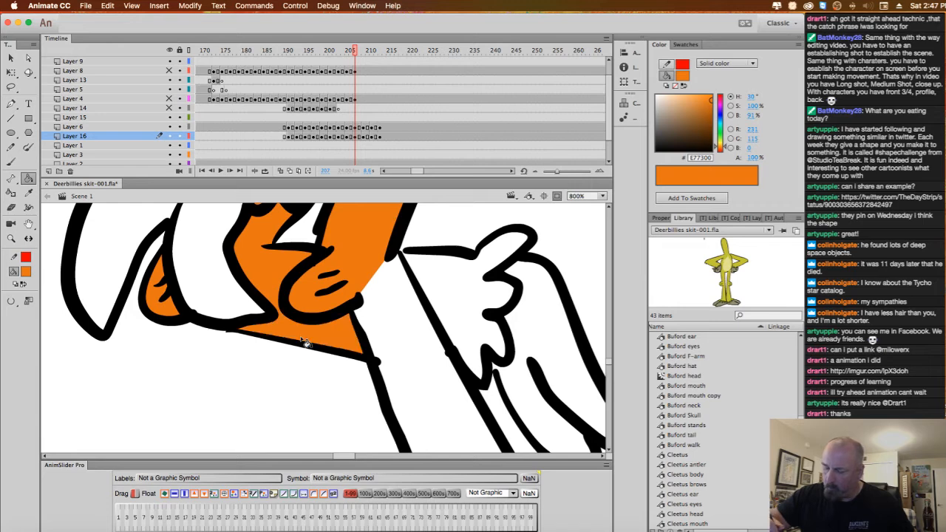
scroll(305, 342, "right", 3)
left_click(314, 340)
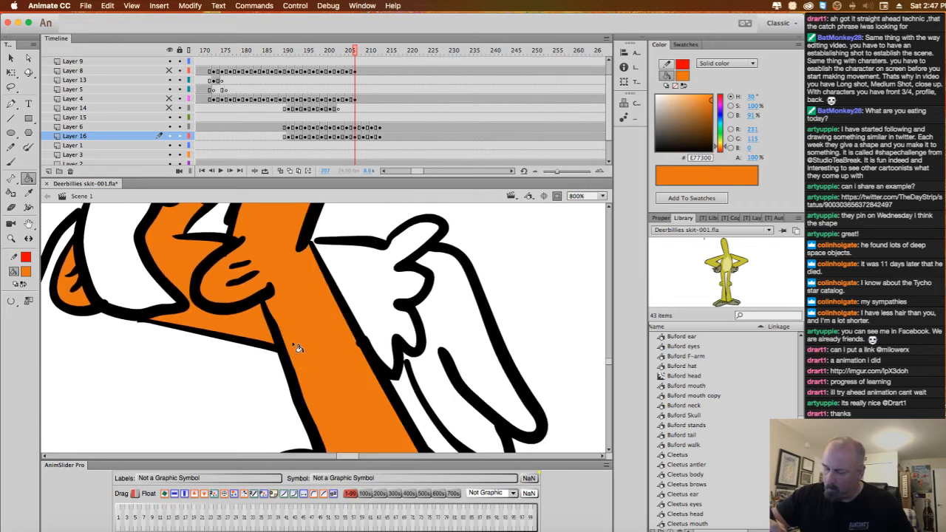
Fill the far foot behind the near shin in orange at frame 207.
scroll(292, 290, "up", 3)
scroll(292, 290, "left", 1)
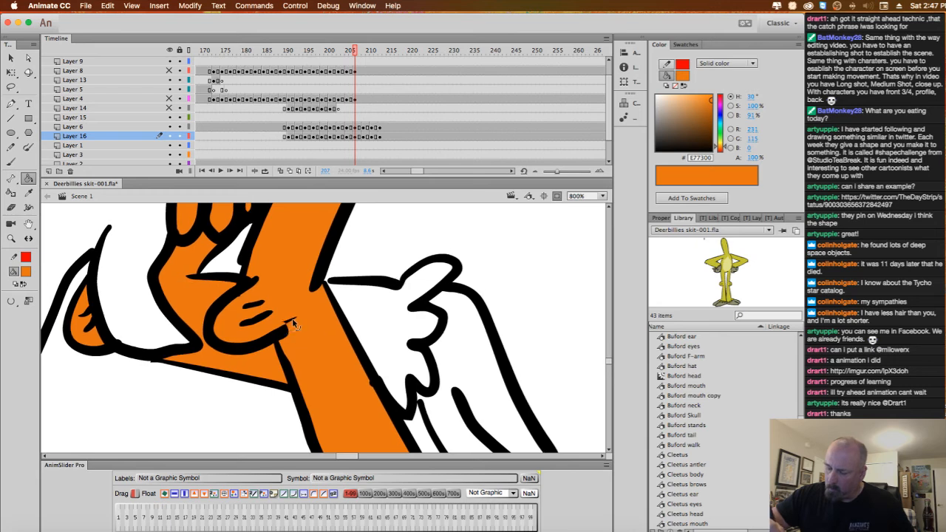
scroll(303, 281, "down", 3)
scroll(303, 281, "right", 3)
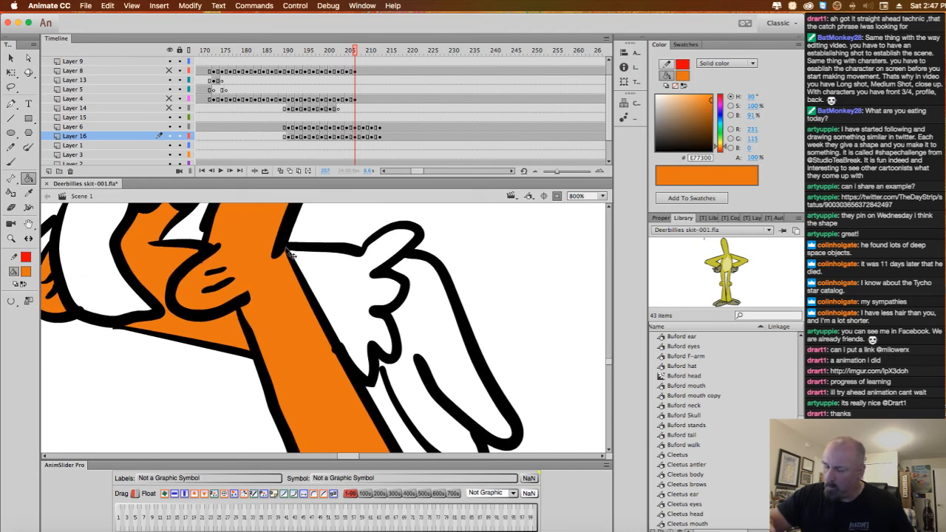
scroll(314, 281, "down", 3)
scroll(314, 281, "right", 2)
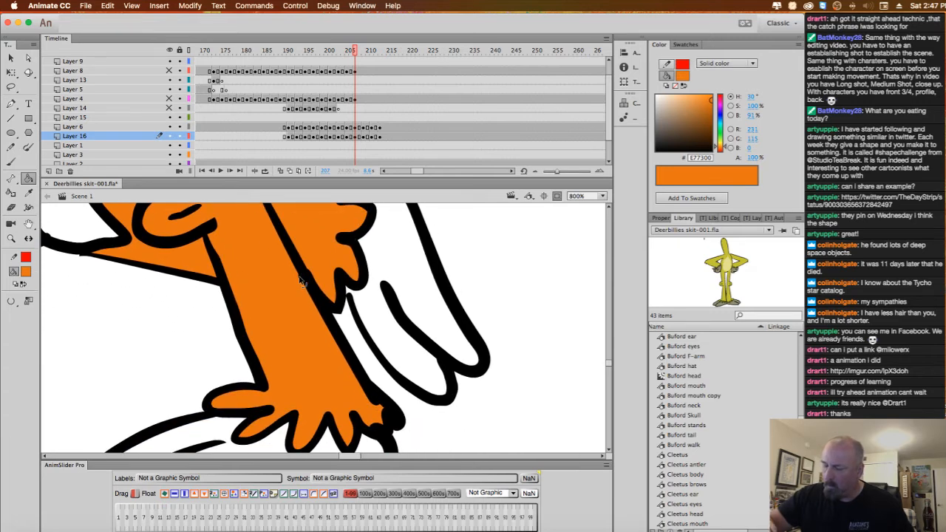
Brush orange over the excess black ink on the rear toe of the near foot at frame 207.
key("b")
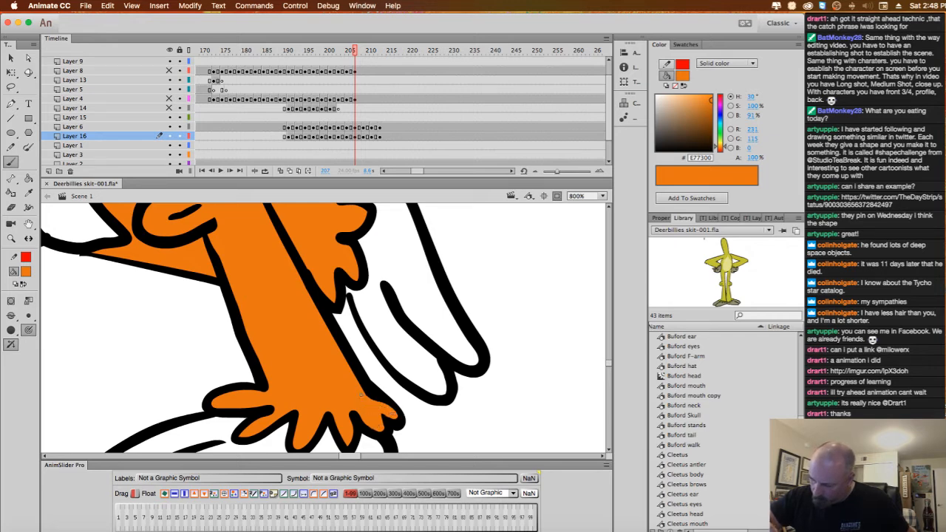
left_click(389, 340, "alt+super")
left_click(392, 346, "alt+super")
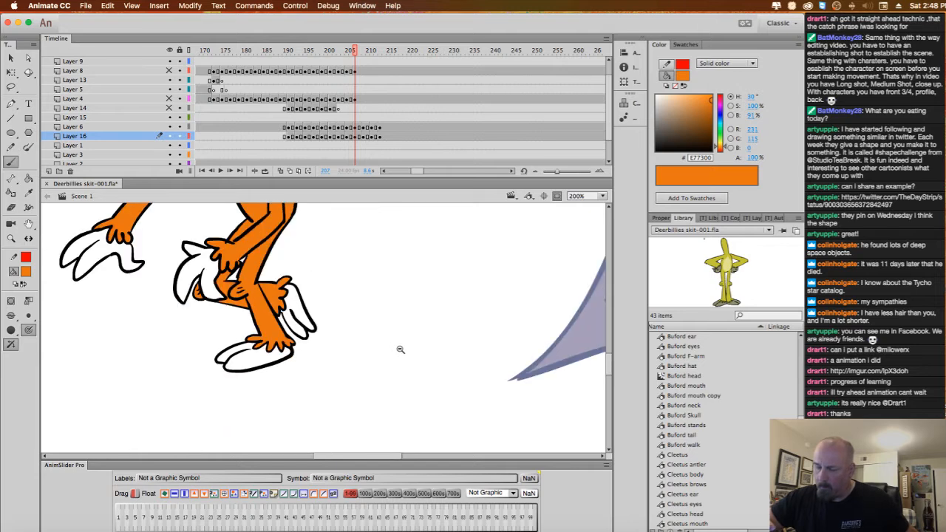
left_click(400, 349, "alt+super")
left_click_drag(409, 326, 442, 358)
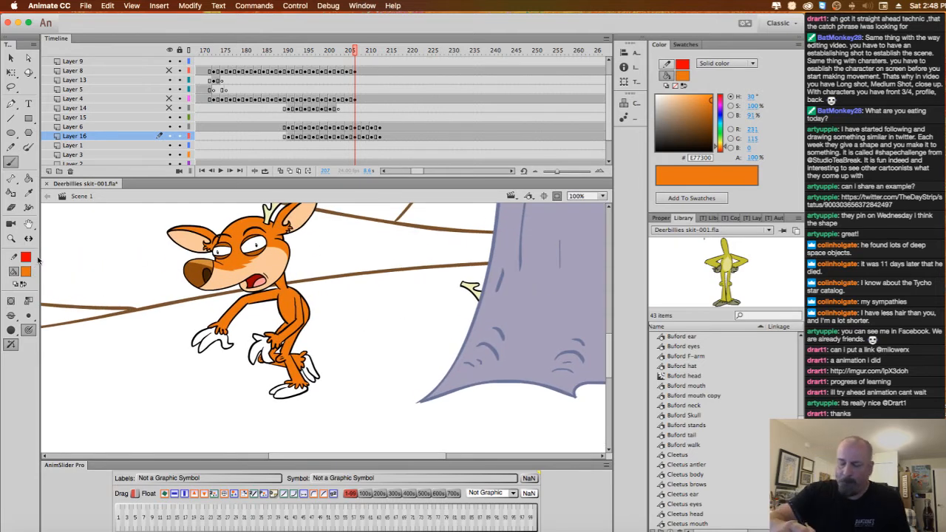
Ink the missing torso line inside the bend of the near arm in black brush at frame 209.
left_click(28, 178)
key("period")
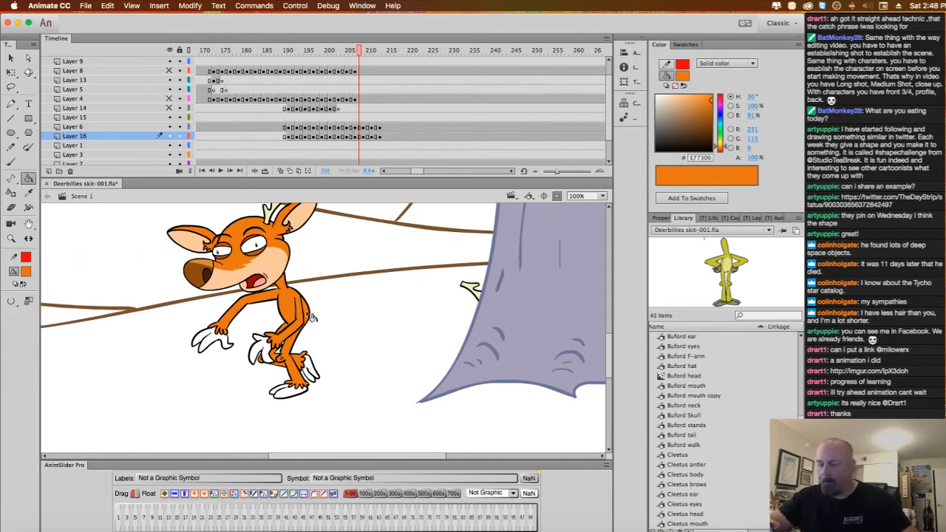
key("period")
left_click(11, 162)
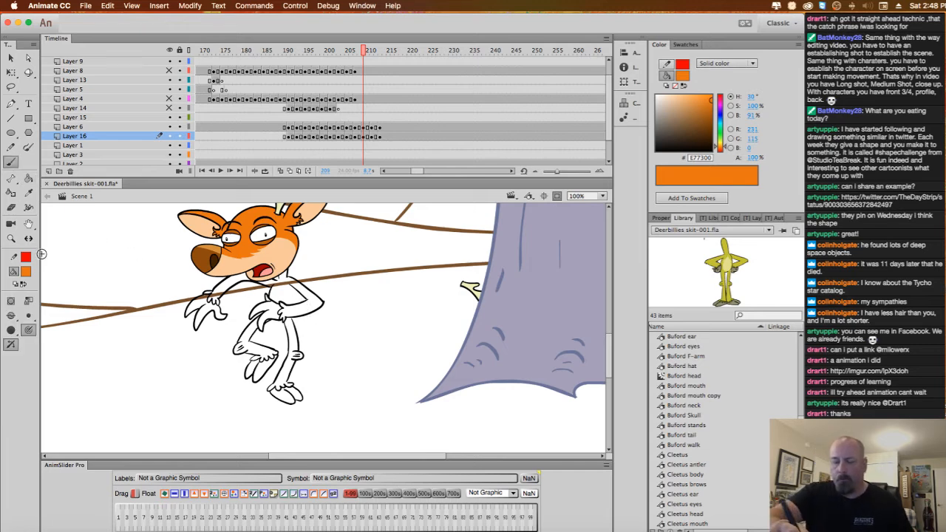
left_click(26, 272)
left_click(61, 302)
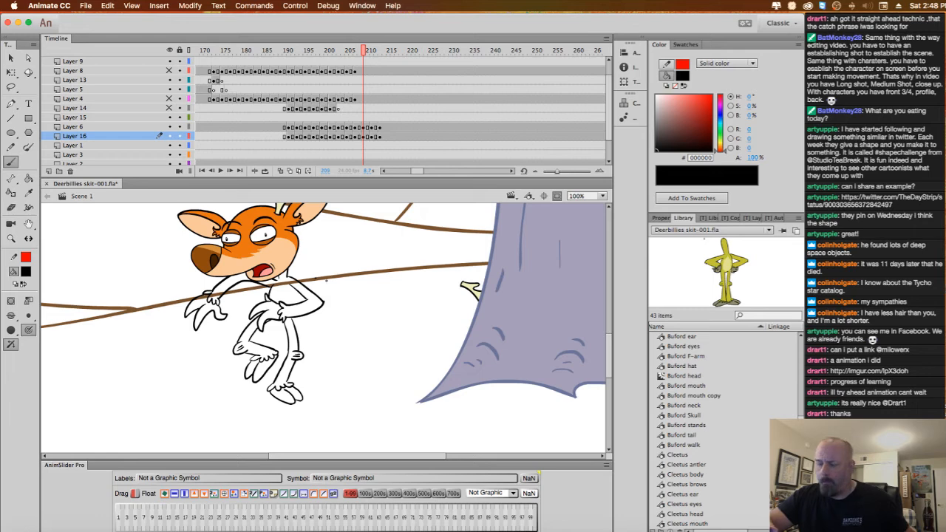
left_click(326, 283)
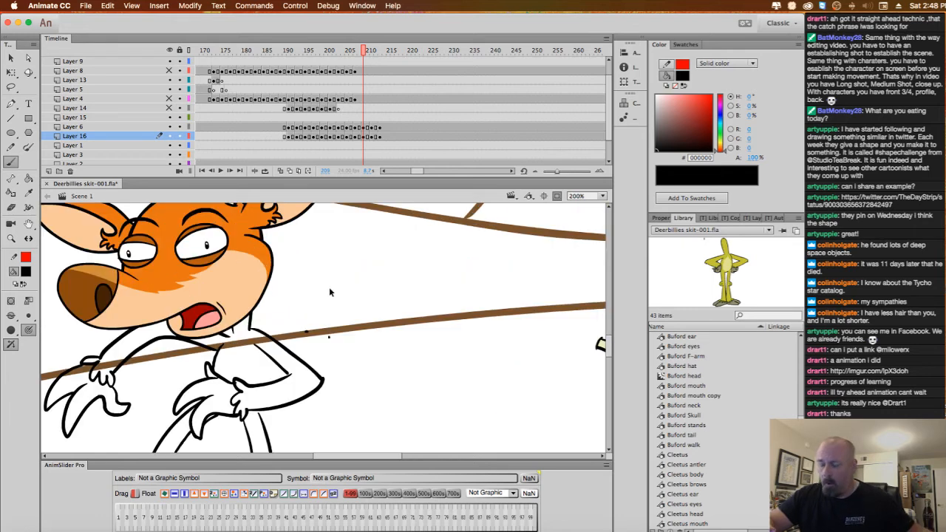
scroll(339, 315, "down", 3)
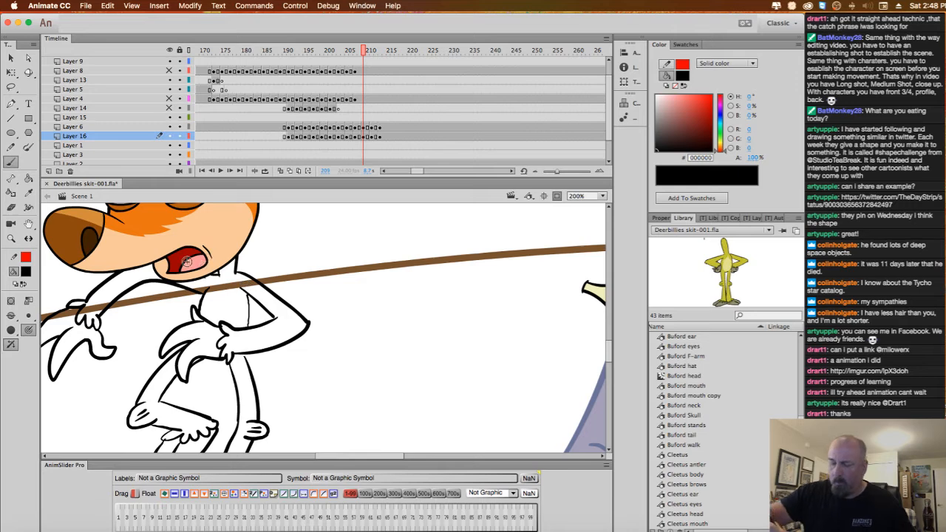
Fill the deer's torso, neck and both arms with orange E77300 on Layer 16 at frame 209.
left_click(28, 180)
left_click(30, 273)
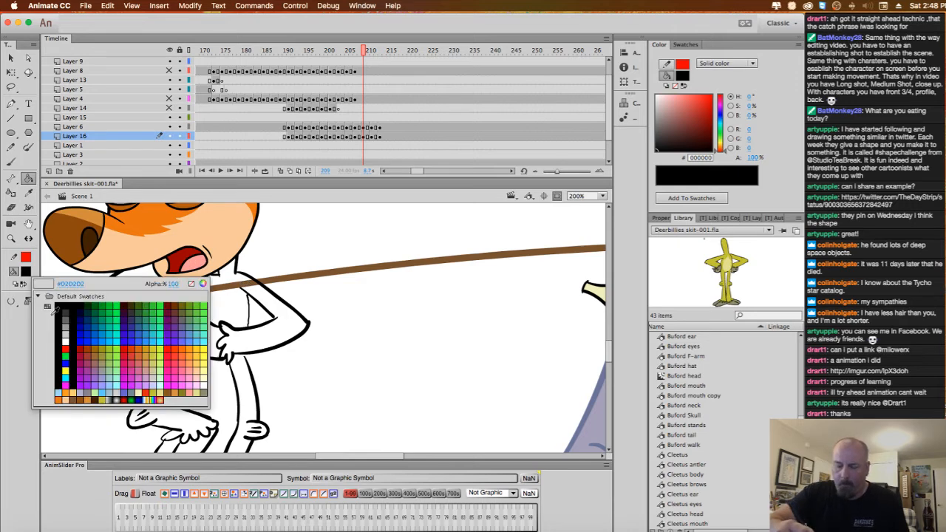
left_click(65, 392)
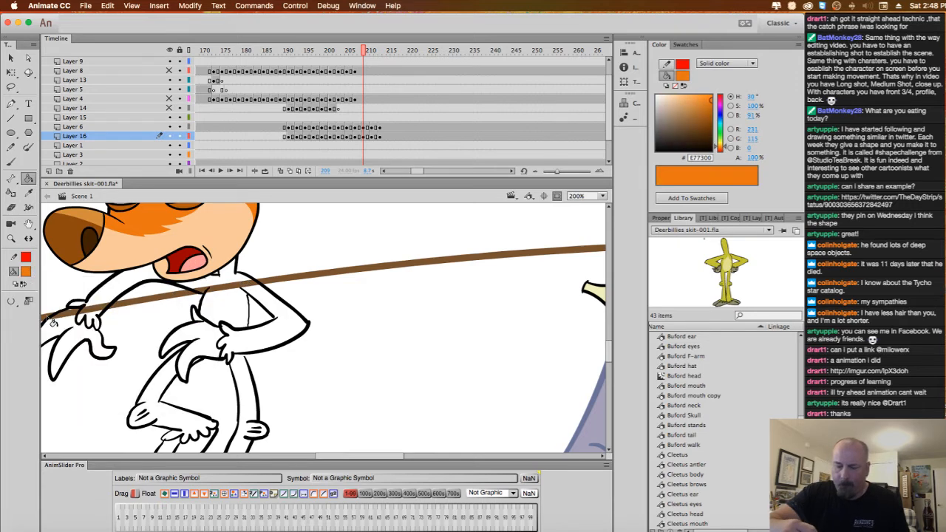
left_click(235, 306)
left_click(212, 289)
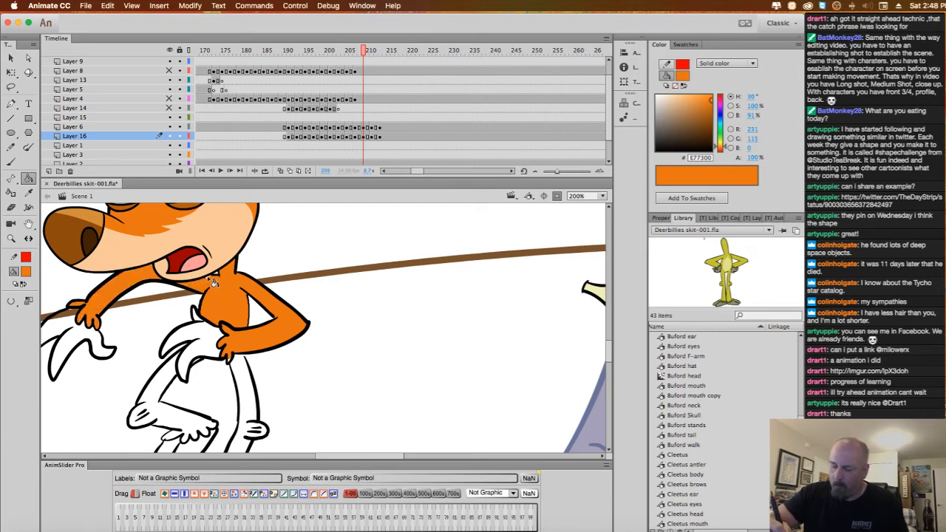
left_click(221, 272, "super")
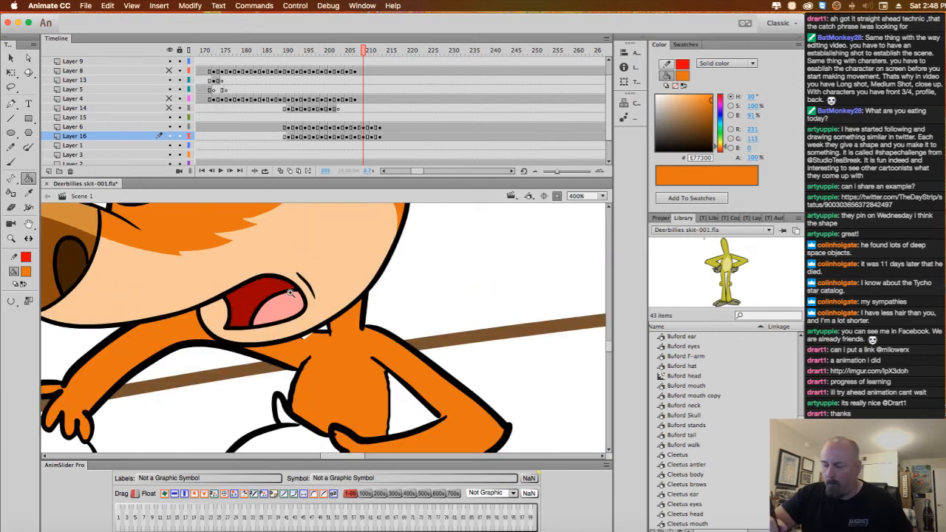
left_click(290, 301, "super")
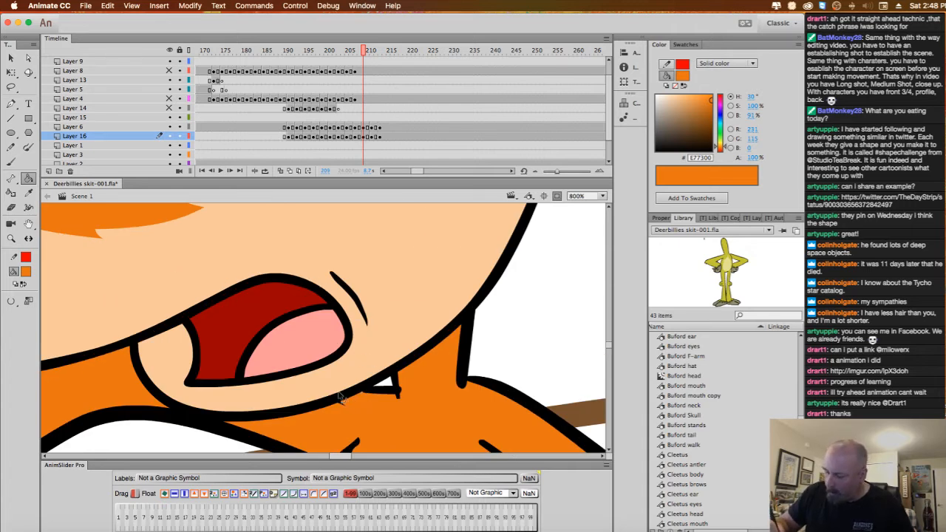
left_click(405, 389, "alt+super")
left_click(405, 388, "alt+super")
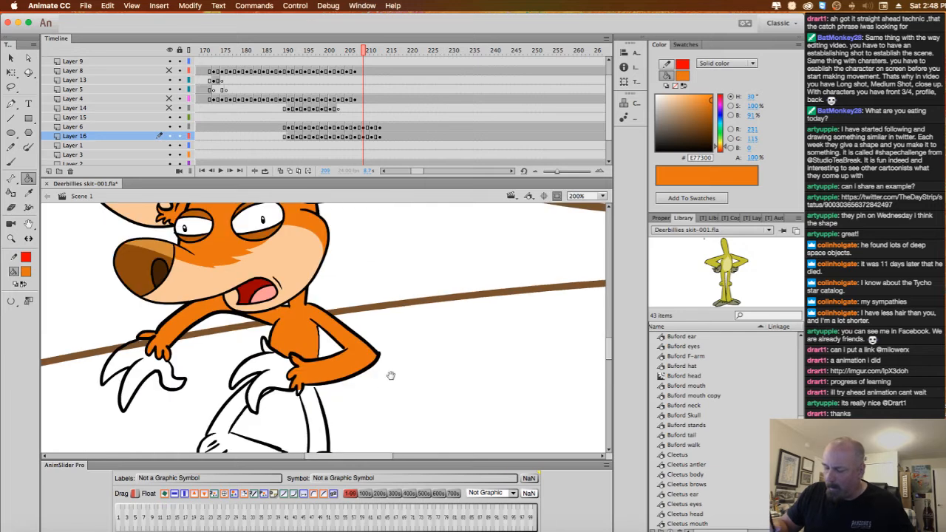
Fill both of the deer's legs, including knees and ankle fur, with the same orange, undoing any accidental fill of the outline.
left_click_drag(391, 377, 402, 297)
left_click(320, 326)
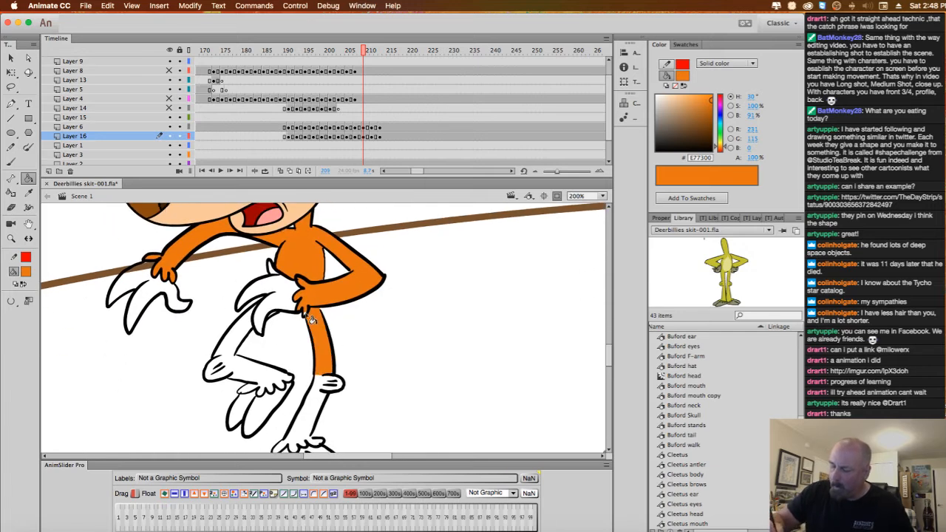
left_click(255, 336)
left_click(216, 370)
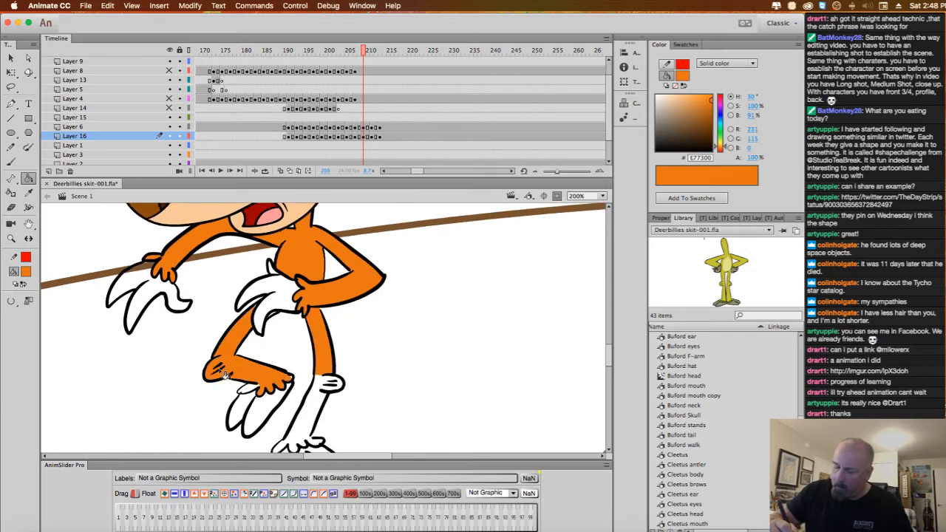
left_click(252, 388)
left_click(295, 380)
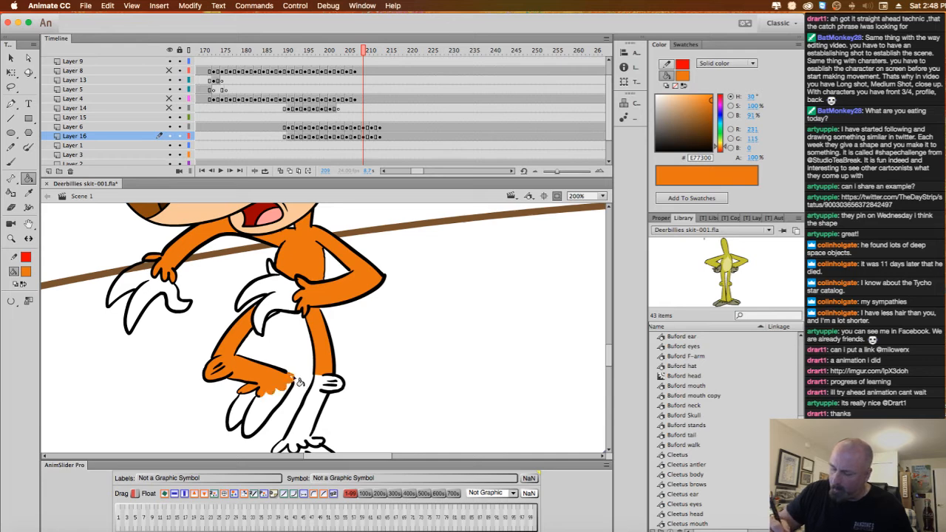
key("super+z")
left_click(338, 387)
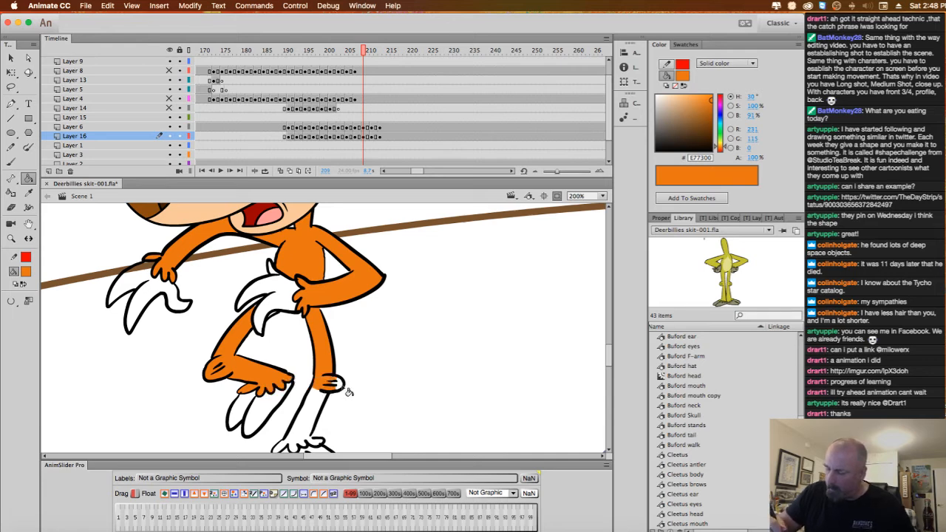
scroll(354, 379, "down", 3)
left_click(319, 344)
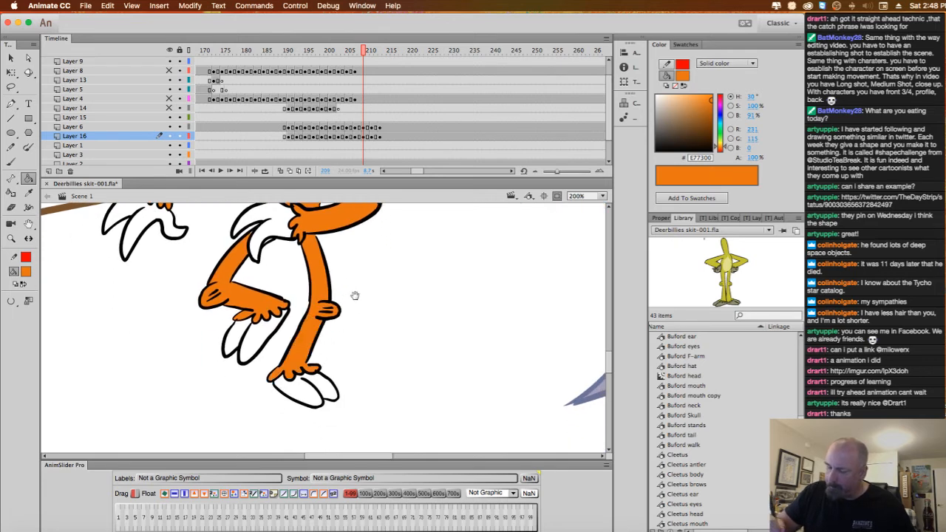
Fill the small gap between the front hoof at the hip and the upper leg with orange, undoing the misplaced outline fill.
scroll(355, 296, "up", 4)
left_click(272, 330)
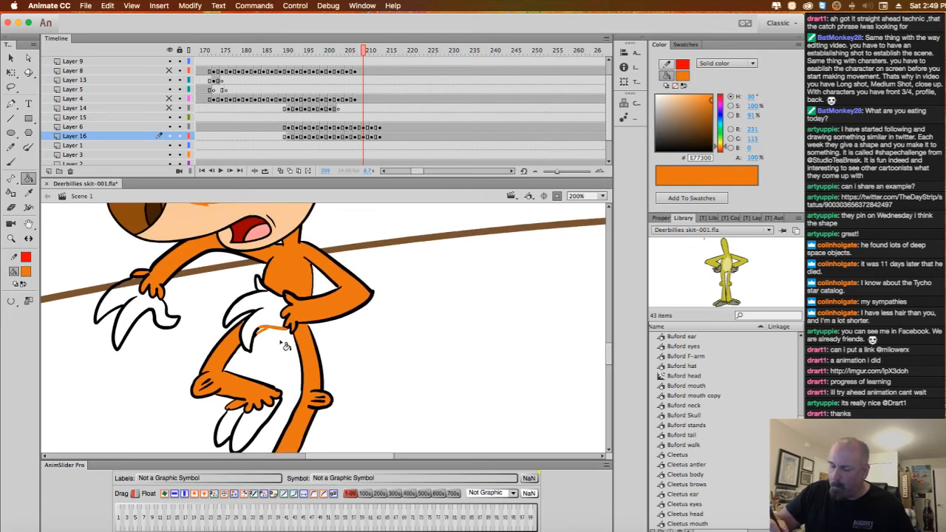
key("super+z")
left_click(272, 329, "super")
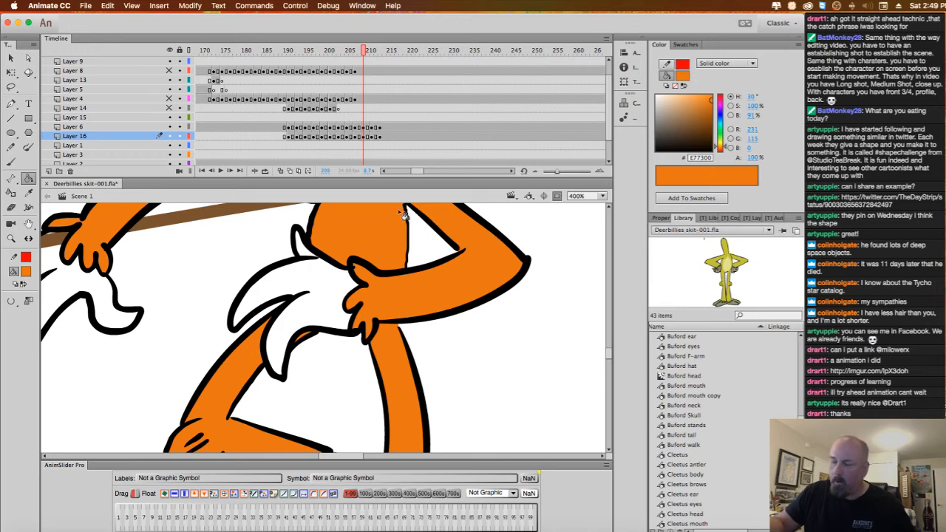
Go to frame 211 and fill the deer's arms, fingers, torso and legs with orange E77300.
key("period")
key("period")
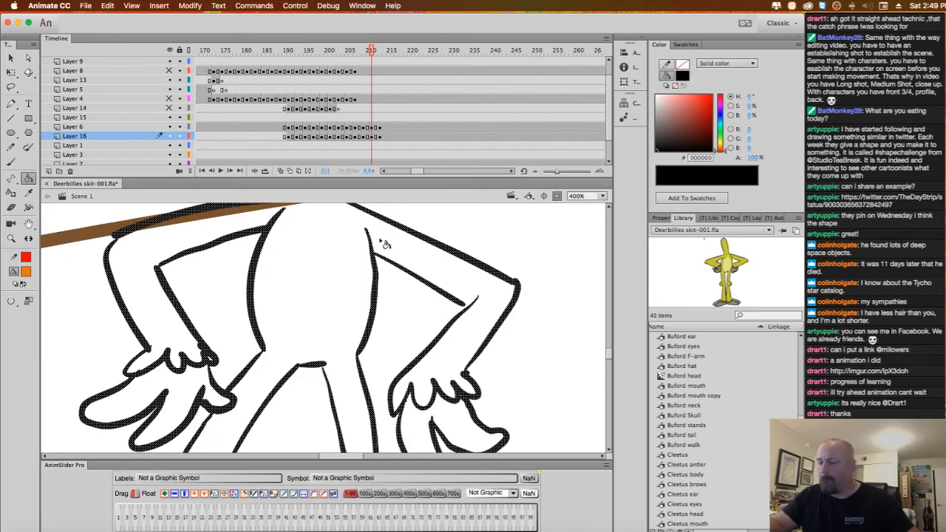
left_click(400, 251)
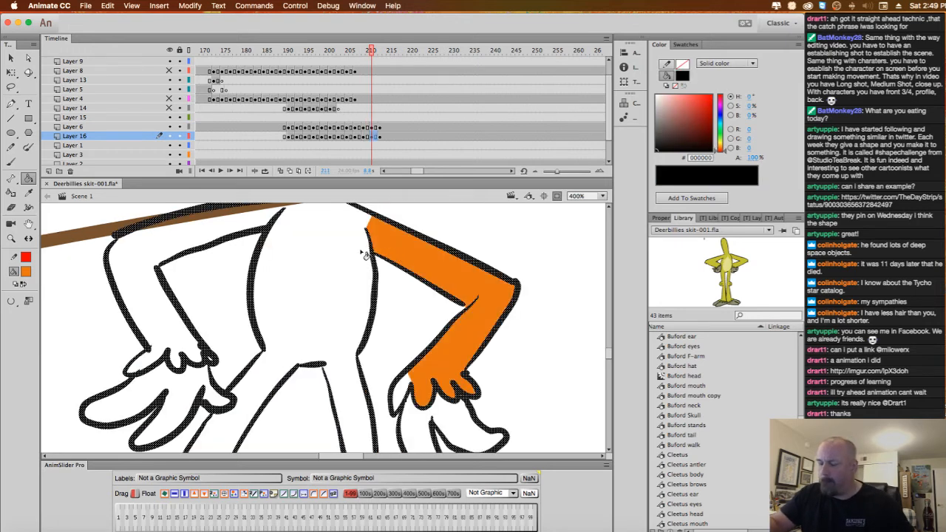
left_click(447, 230, "super")
left_click(401, 391)
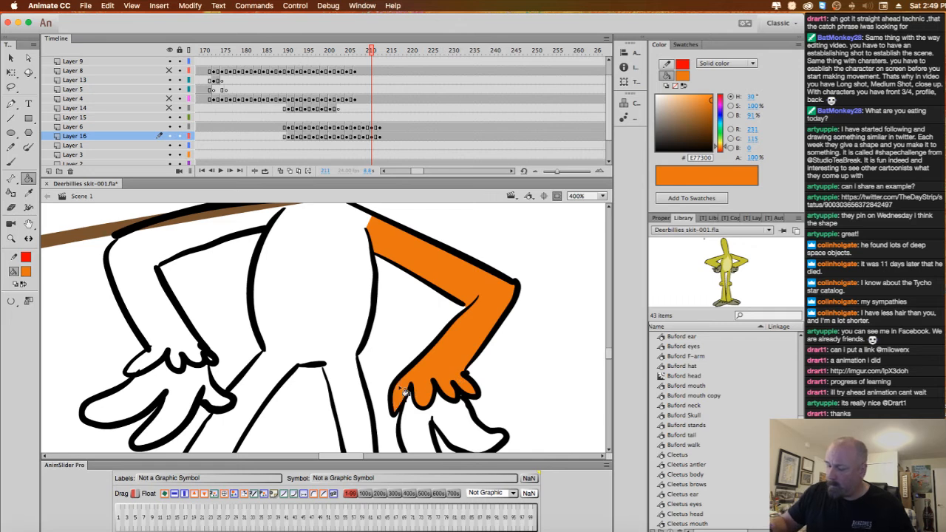
left_click(188, 338)
scroll(356, 298, "up", 2)
left_click(353, 279)
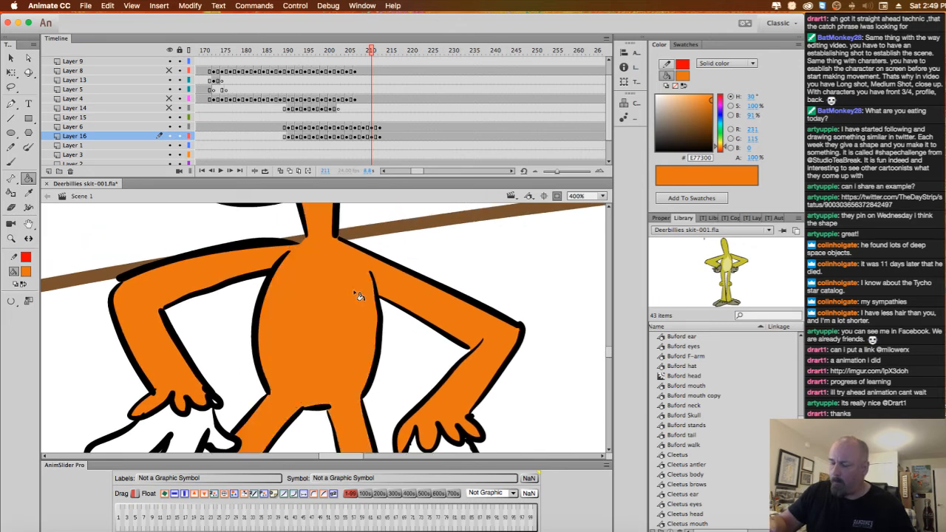
Examine the outlines and fills of the deer's hands, legs and feet up close on frame 211.
key("super+minus")
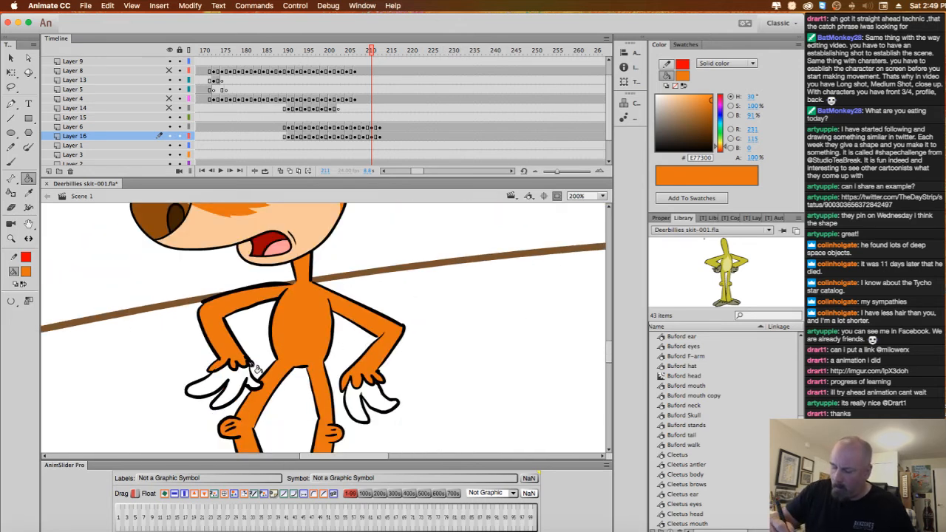
key("super+equal")
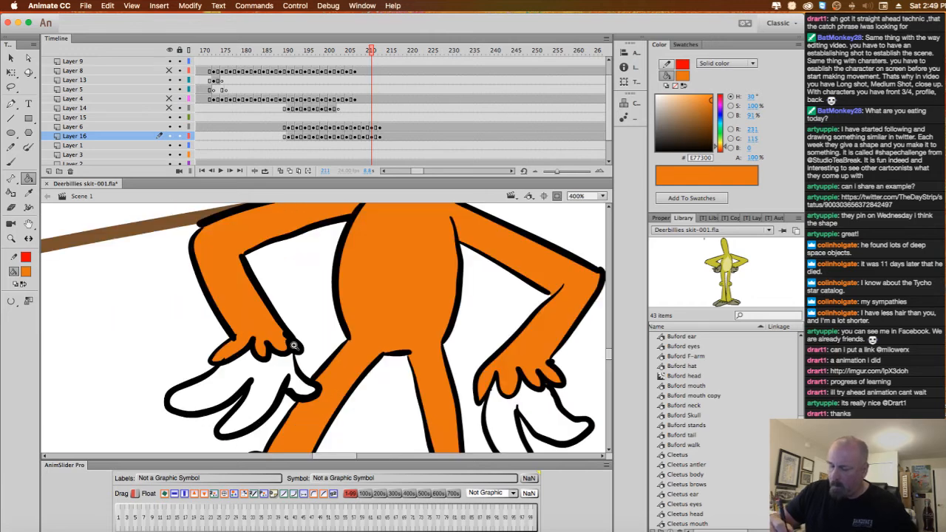
key("super+equal")
key("b")
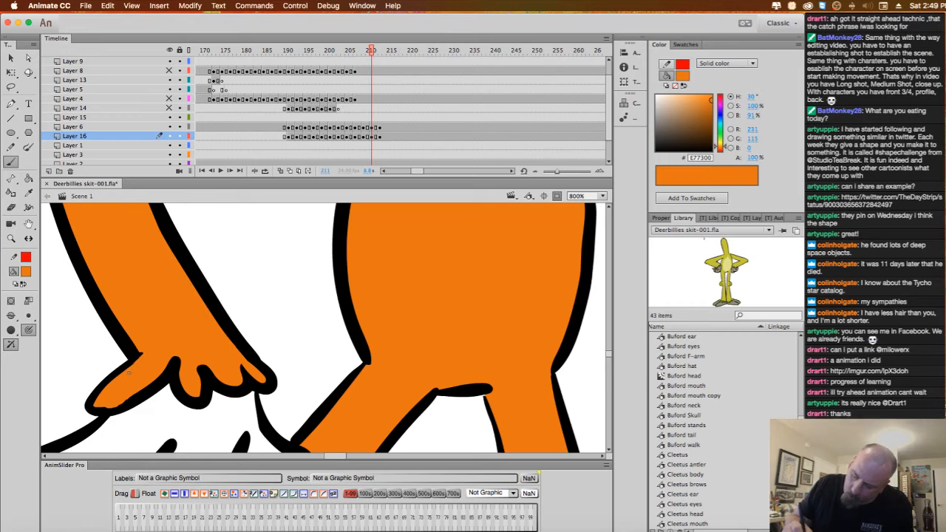
key("super+minus")
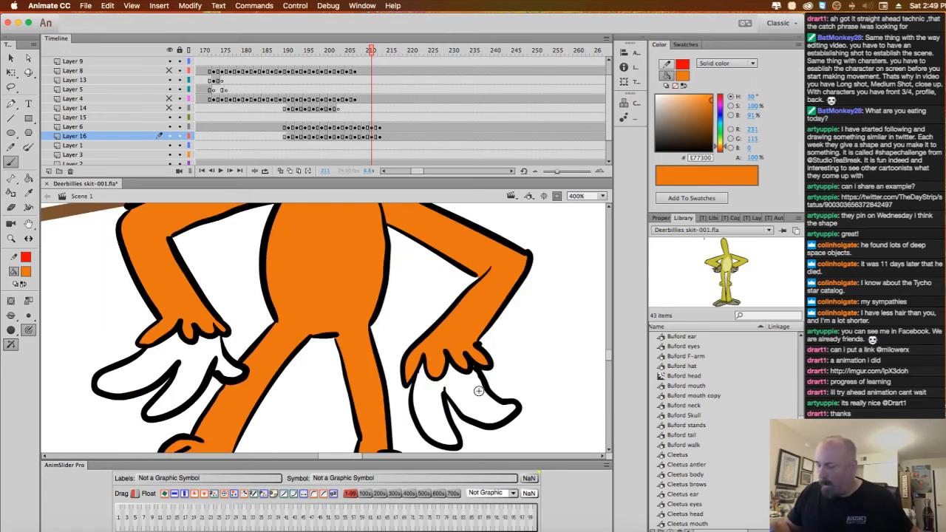
scroll(465, 336, "down", 5)
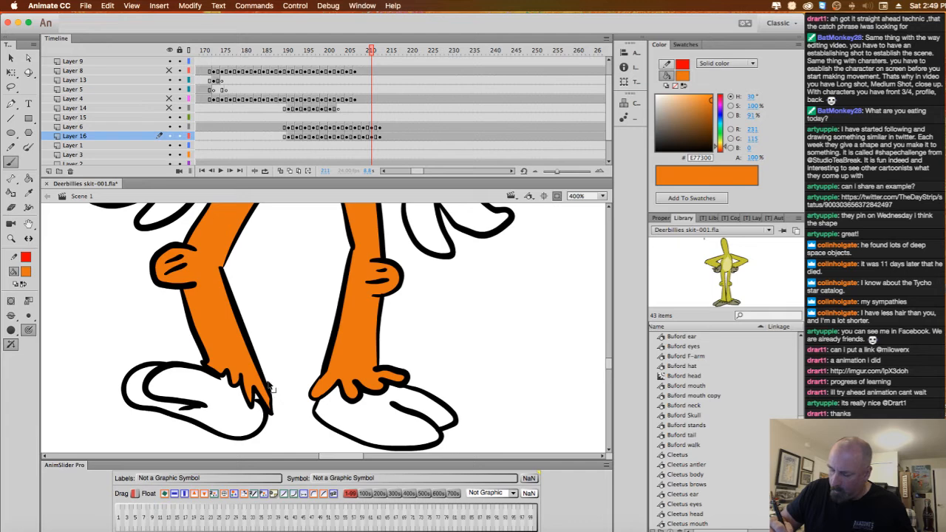
left_click(427, 341)
left_click(423, 338)
left_click_drag(412, 333, 442, 383)
Set the fill color to brown 78522E and fill the deer's raised front hoof with it at frame 191.
left_click(26, 272)
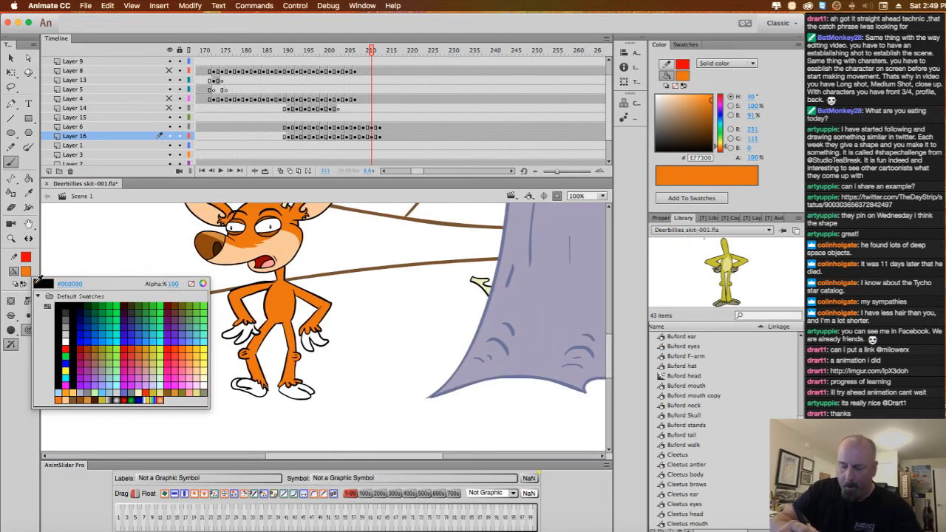
left_click(78, 399)
left_click(29, 179)
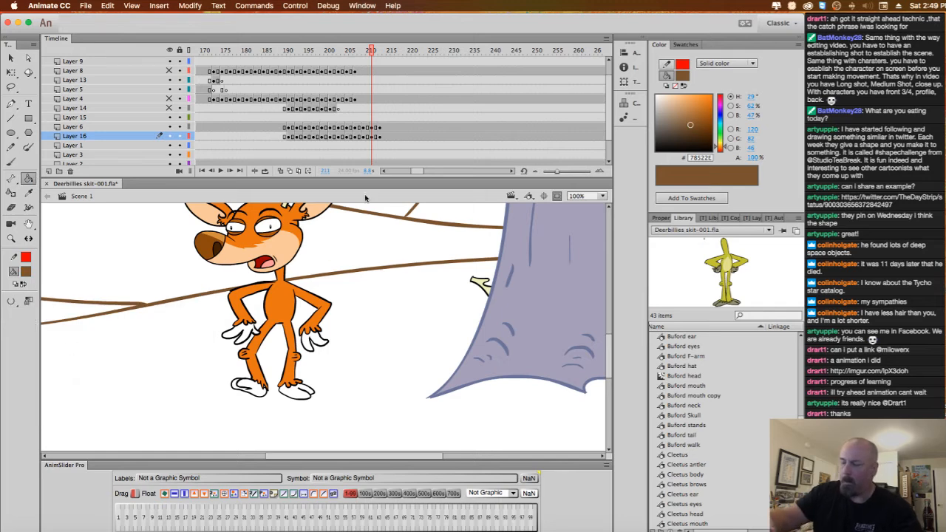
left_click_drag(374, 59, 290, 74)
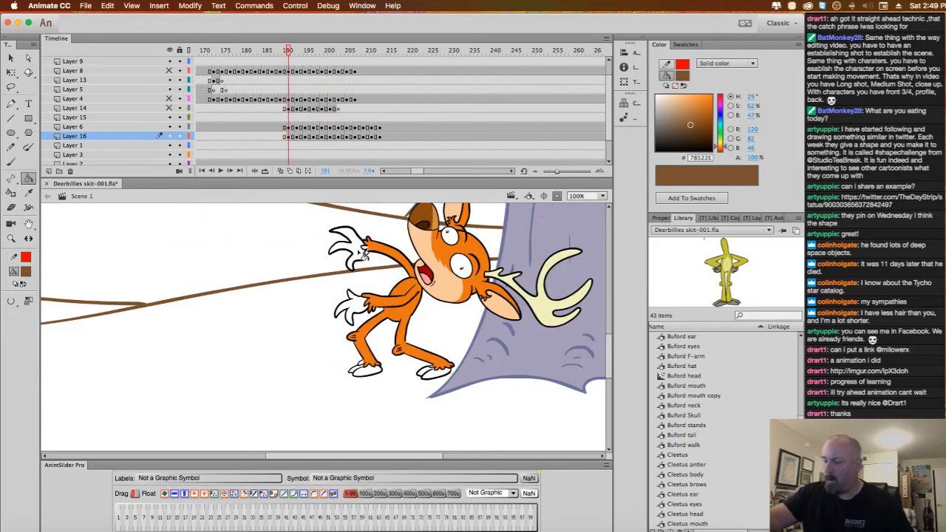
left_click(362, 253)
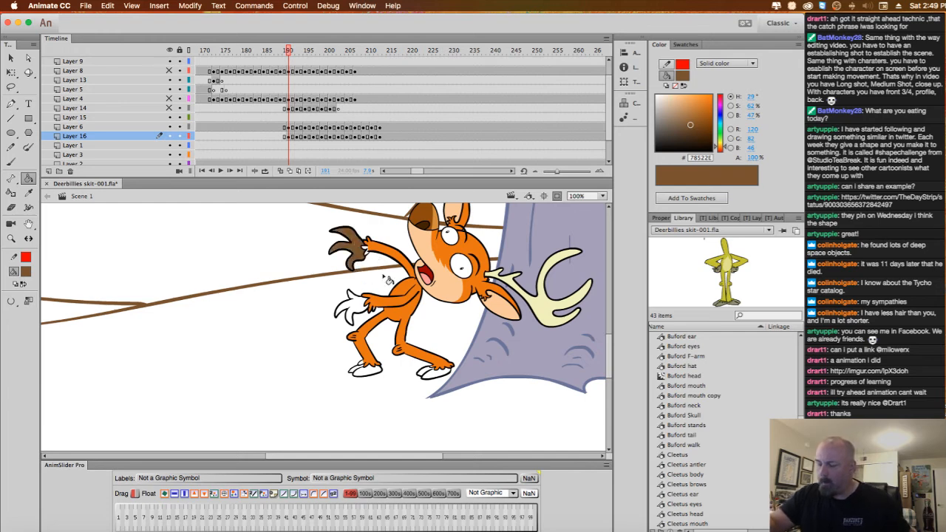
Switch the fill color back to orange E77300 and fill the white gap at the wrist above the brown hoof.
left_click(25, 273)
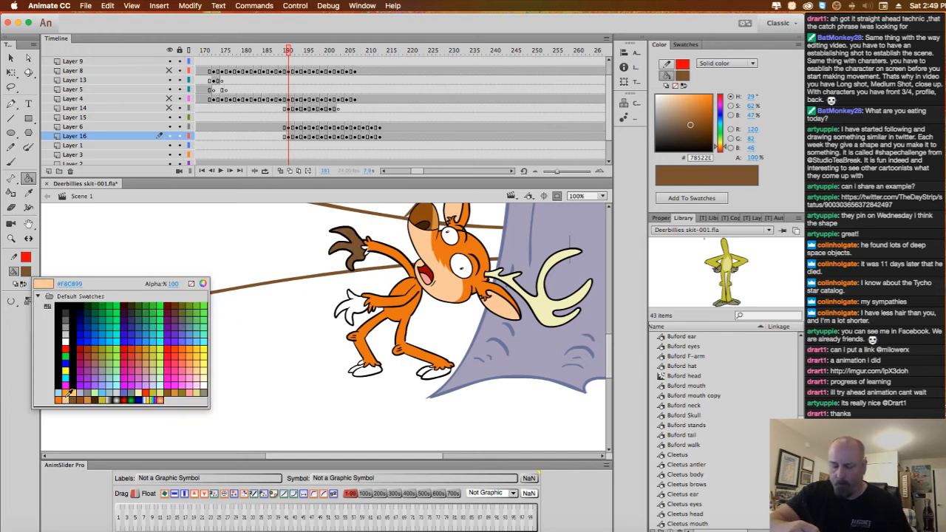
left_click(74, 392)
left_click(374, 267, "super")
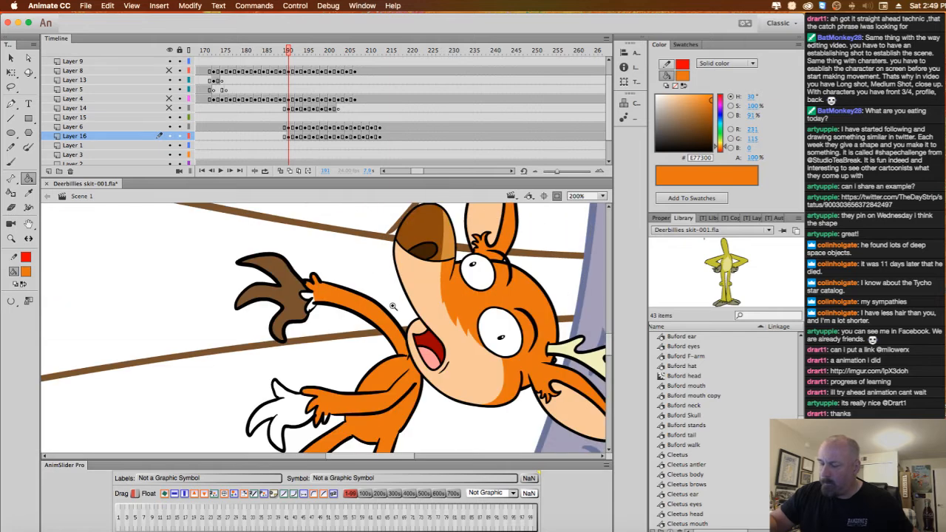
left_click(354, 319, "super")
left_click(237, 280)
scroll(284, 311, "down", 5)
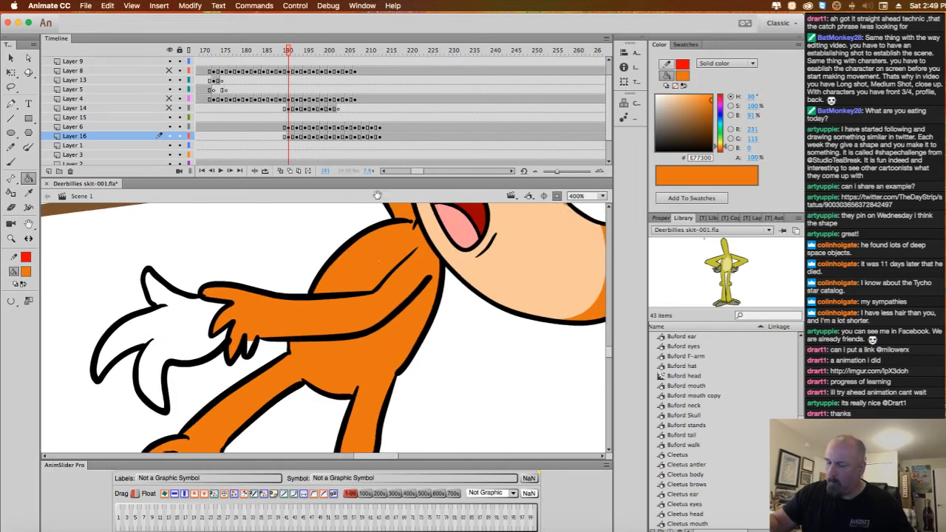
Fill the remaining small gaps in the ankle fur above both of the deer's feet with orange.
left_click(374, 320, "alt+super")
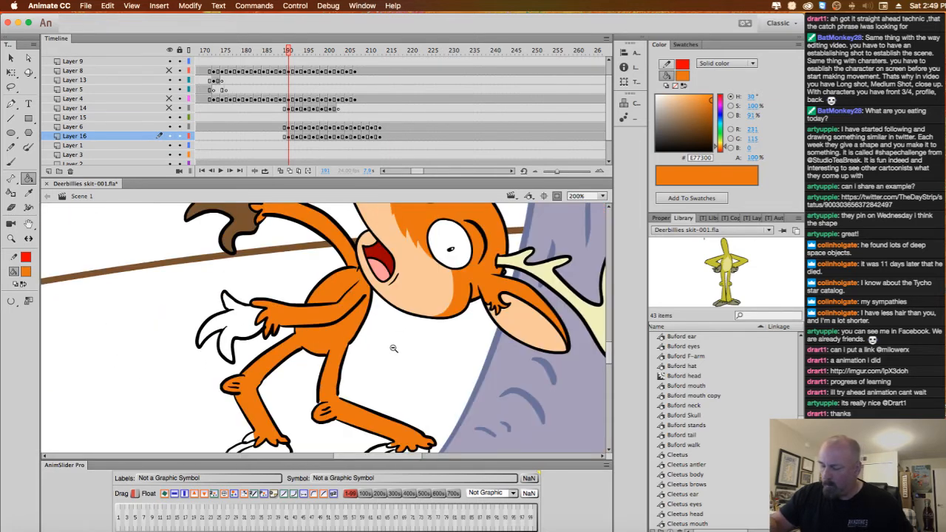
left_click(332, 393, "super")
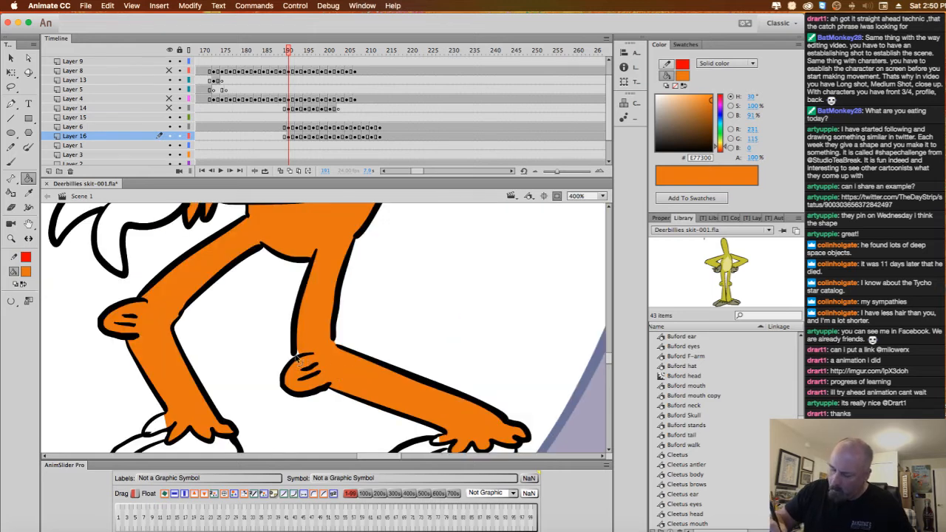
left_click_drag(405, 381, 344, 305)
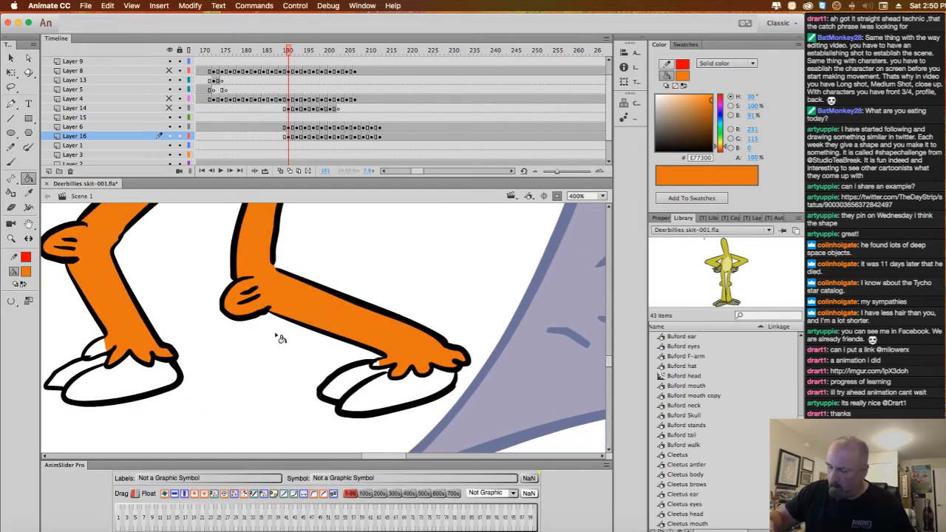
left_click(102, 349)
left_click(381, 366)
left_click(440, 319, "alt")
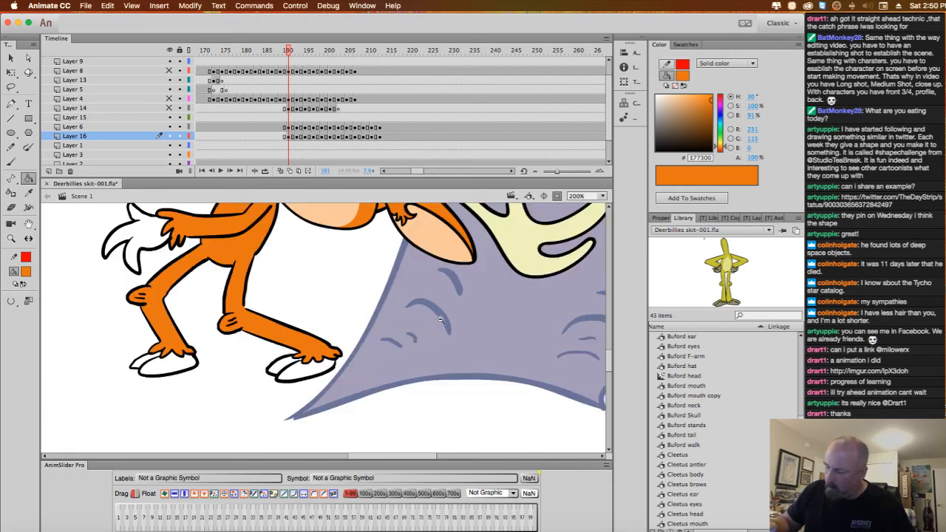
left_click(381, 326, "alt")
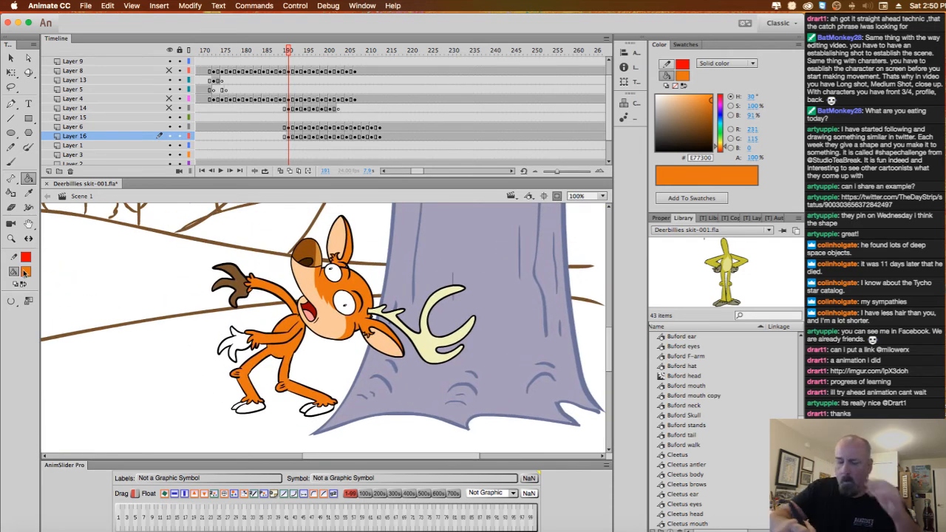
Set the fill color to brown 78522E and fill the deer's lower hand hoof and both foot hooves on frame 191.
left_click(27, 271)
left_click(80, 396)
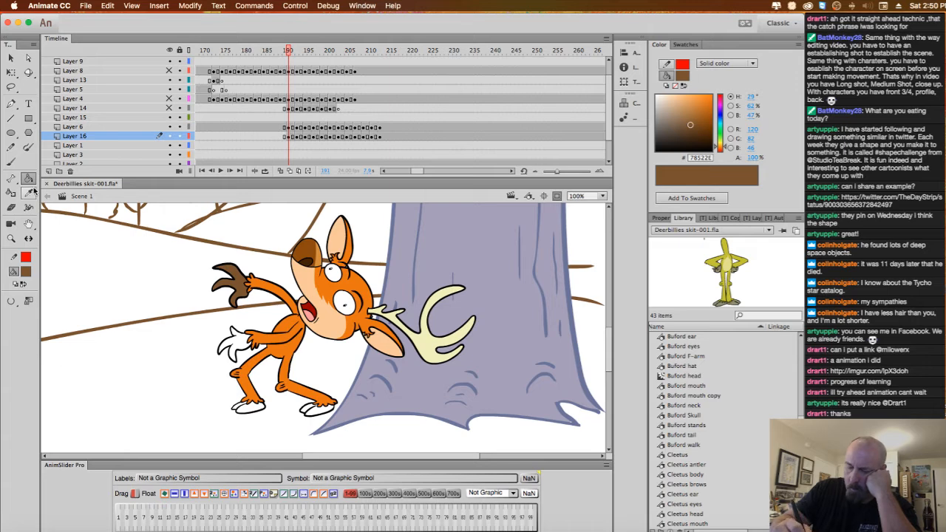
left_click(249, 355)
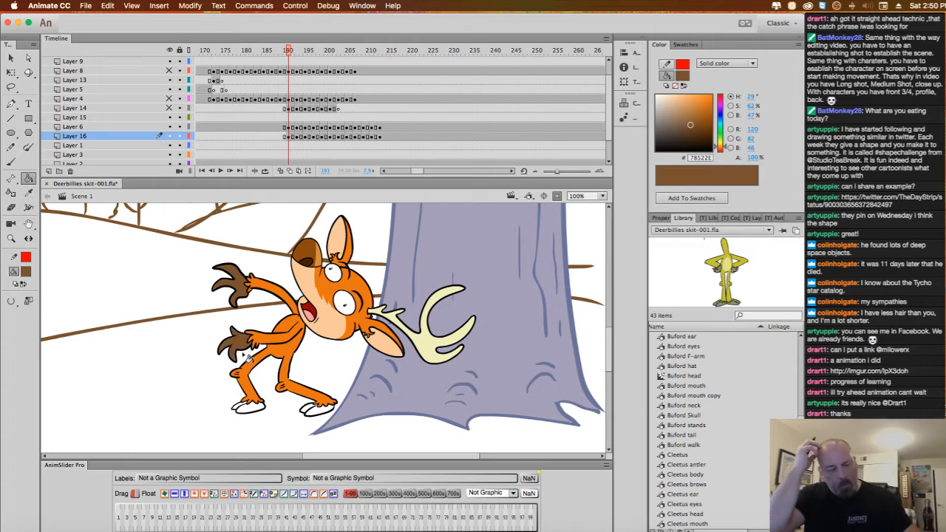
key("comma")
key("comma")
key("period")
key("period")
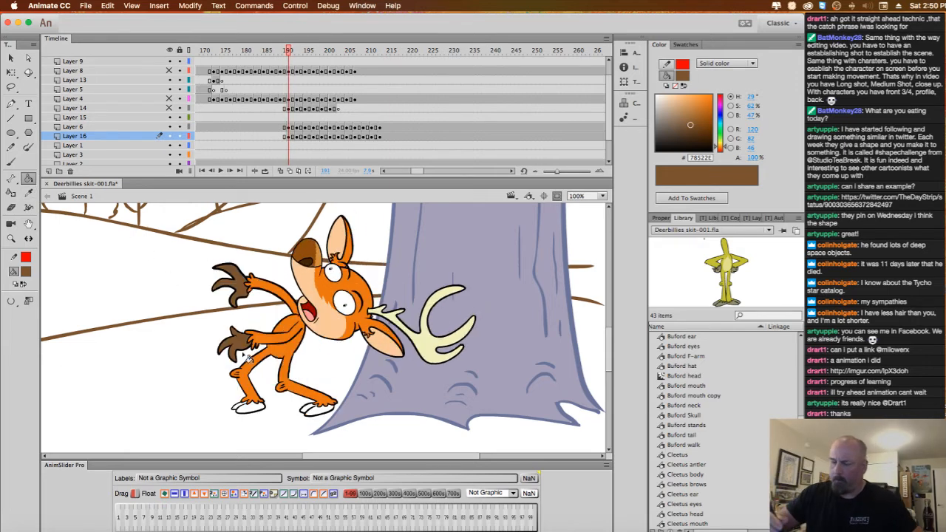
left_click(251, 412)
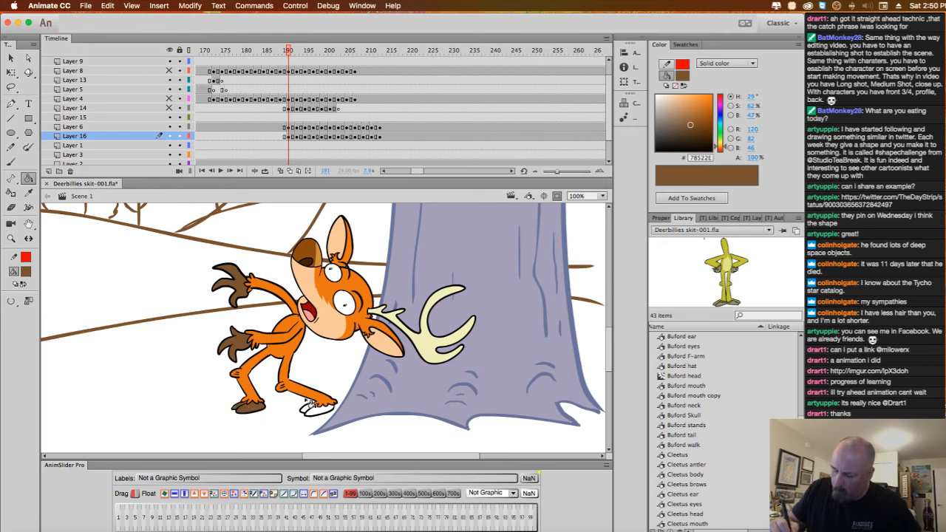
left_click(320, 412)
Fill both of the deer's foot hooves and both hand hooves with brown on frame 193.
key("period")
key("period")
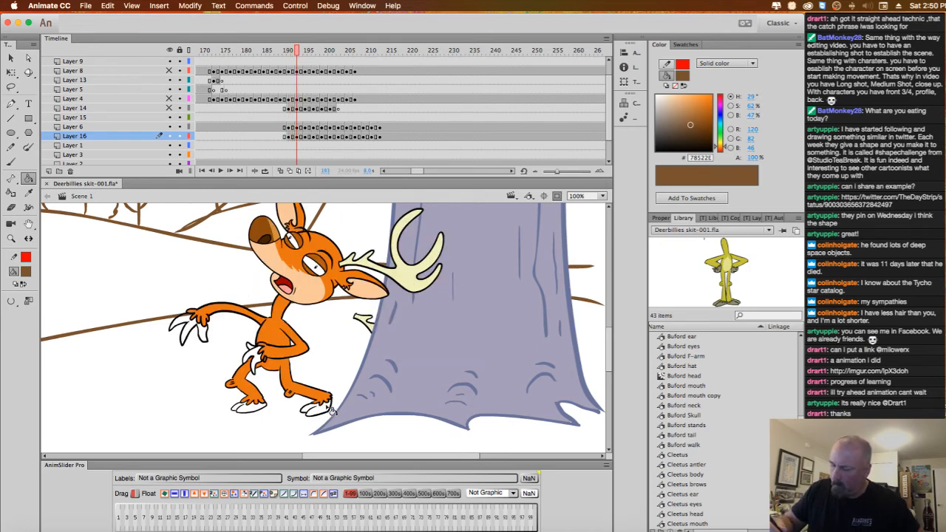
left_click(322, 413)
left_click(253, 412)
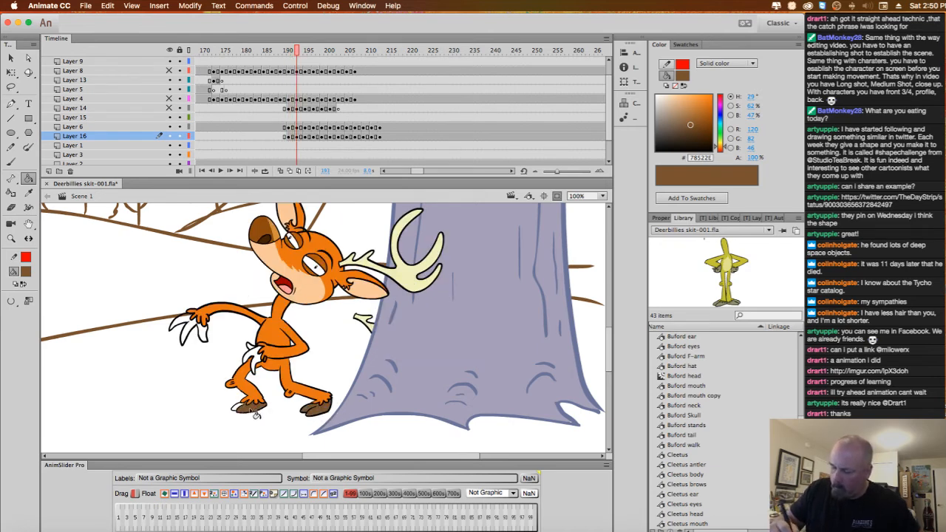
left_click(258, 358)
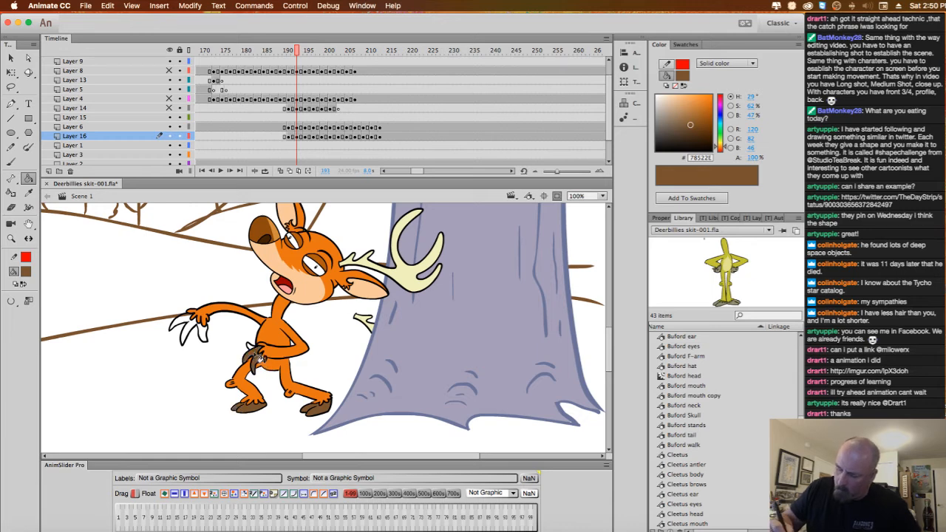
left_click(204, 335)
left_click(192, 330)
left_click(181, 325)
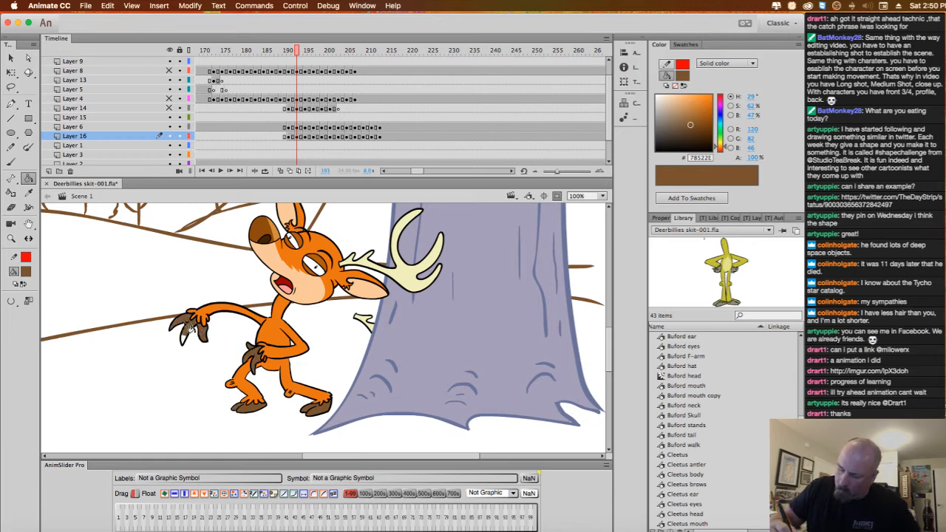
Fill the deer's hand hooves, its standing foot and its raised back foot with brown on frame 195.
key("period")
key("period")
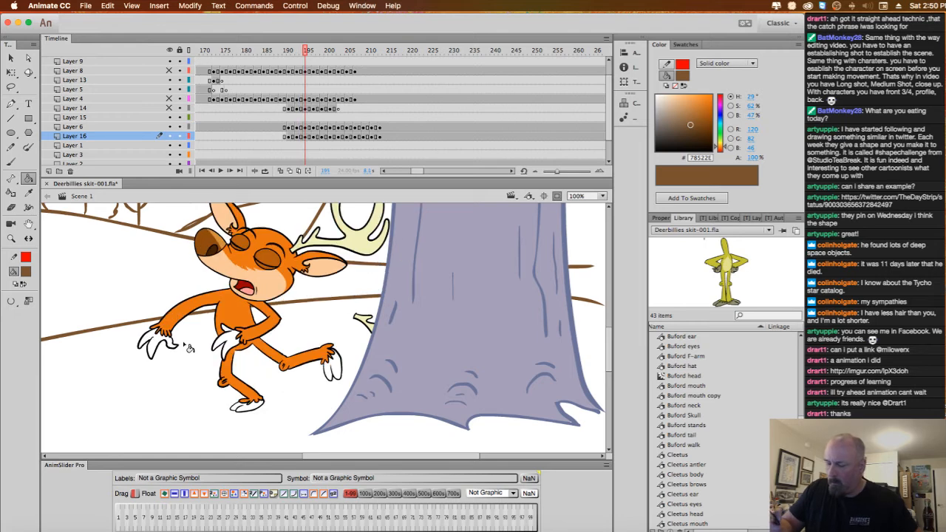
left_click(235, 344)
left_click(232, 334)
left_click(171, 347)
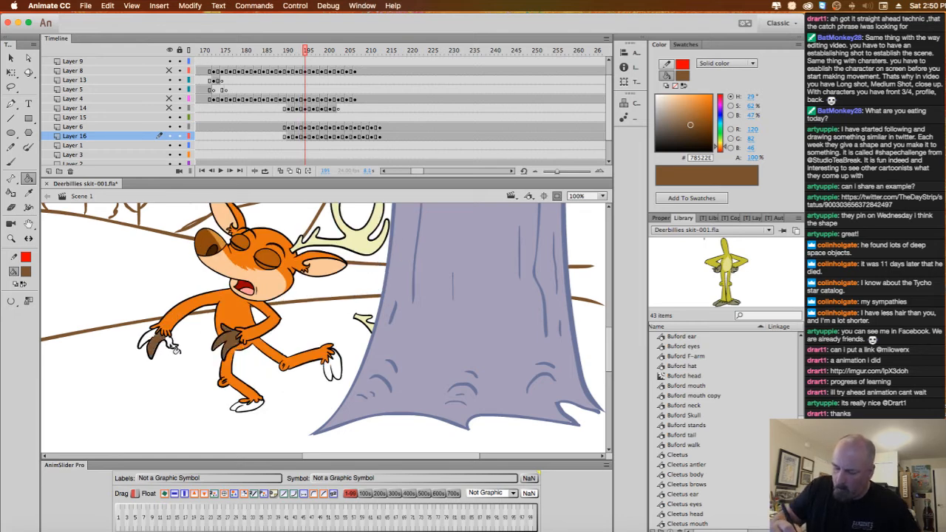
left_click(248, 409)
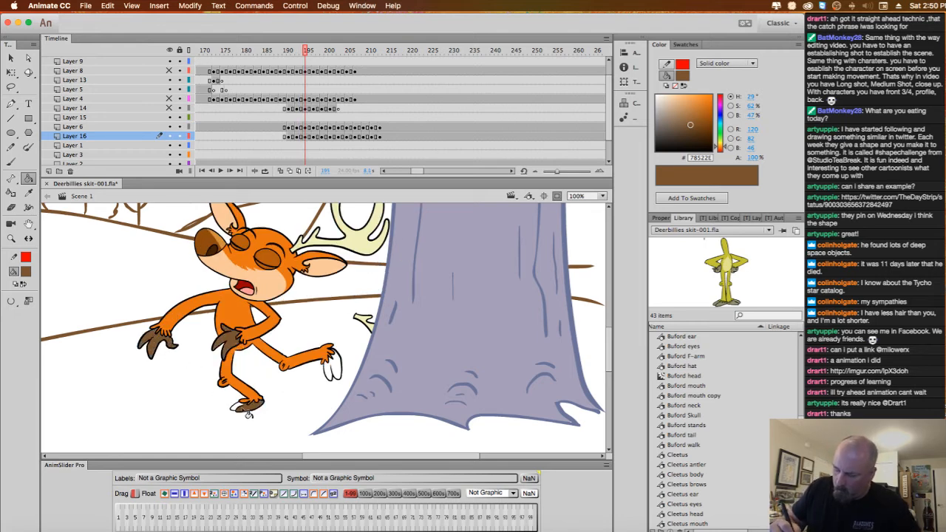
left_click(333, 368)
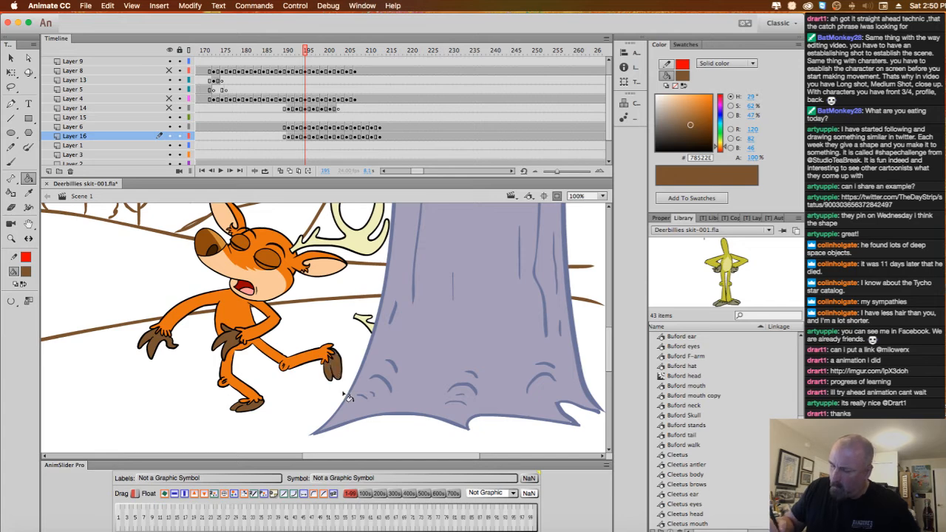
Fill both of the deer's hand hooves and the white standing foot with brown on frame 197.
key("period")
key("period")
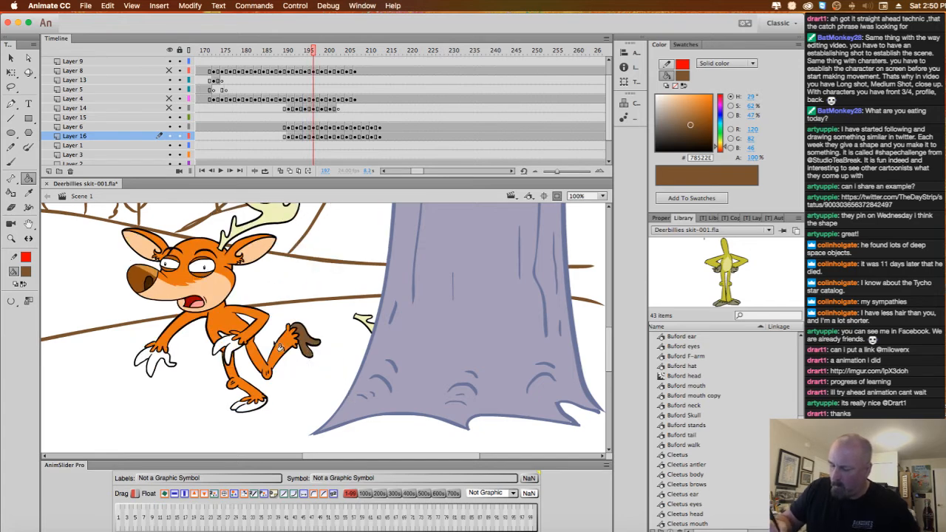
left_click(231, 341)
left_click(226, 340)
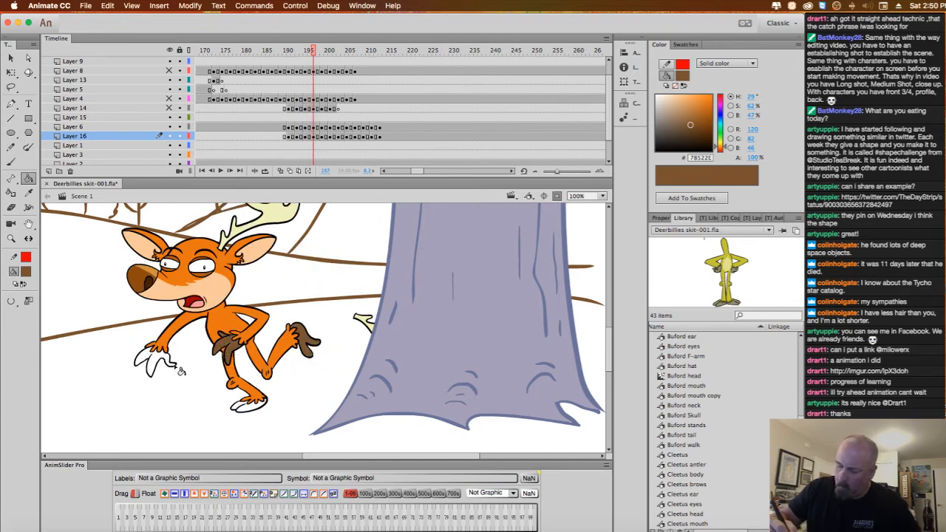
left_click(162, 363)
left_click(152, 359)
left_click(171, 362)
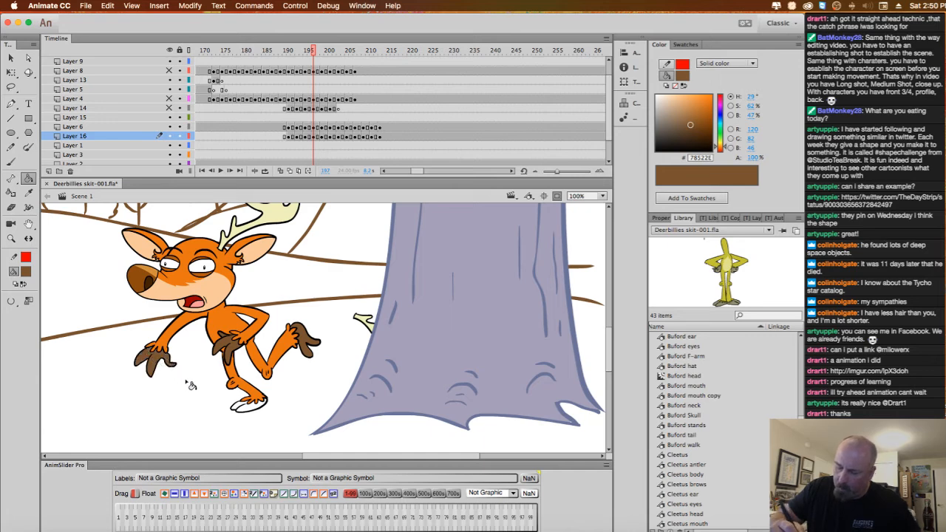
left_click(261, 414)
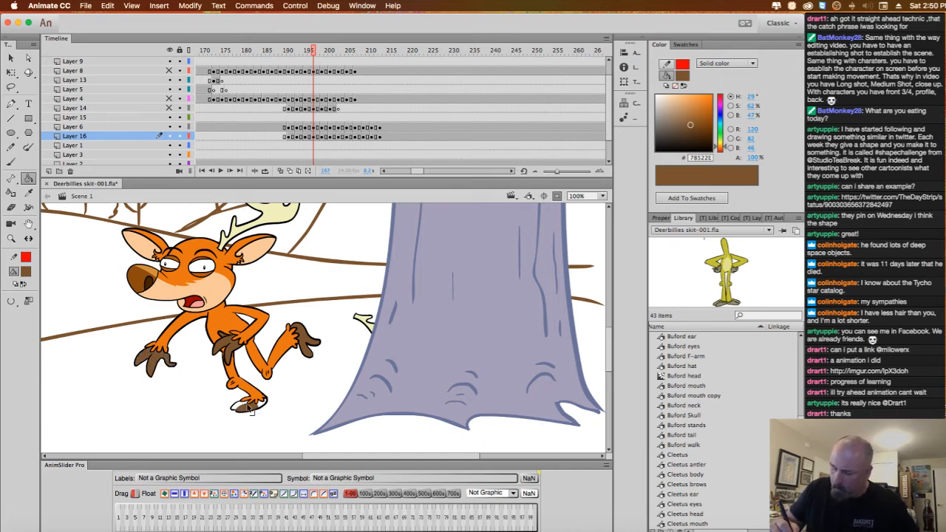
left_click(250, 408)
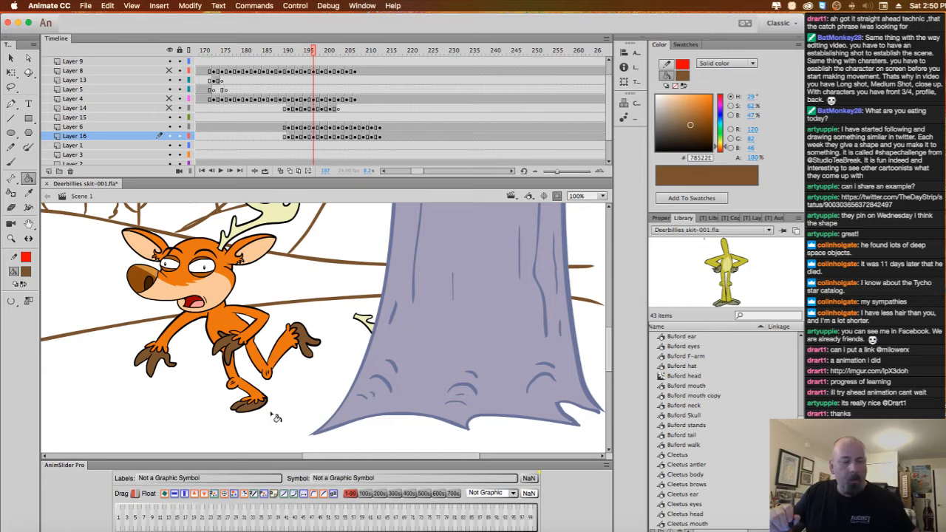
Fill the deer's two overlapping feet and both outstretched hand hooves with brown on frame 199.
key("period")
key("period")
left_click(254, 385)
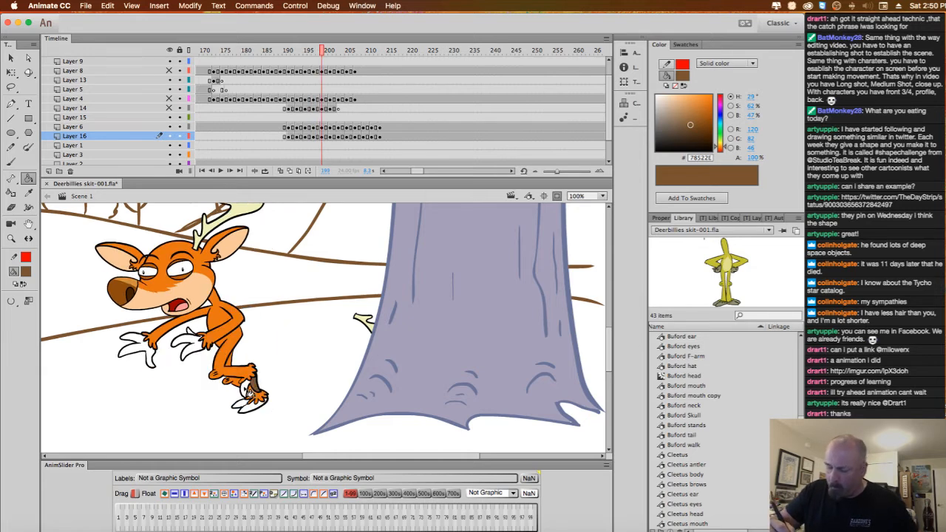
left_click(246, 390)
left_click(256, 407)
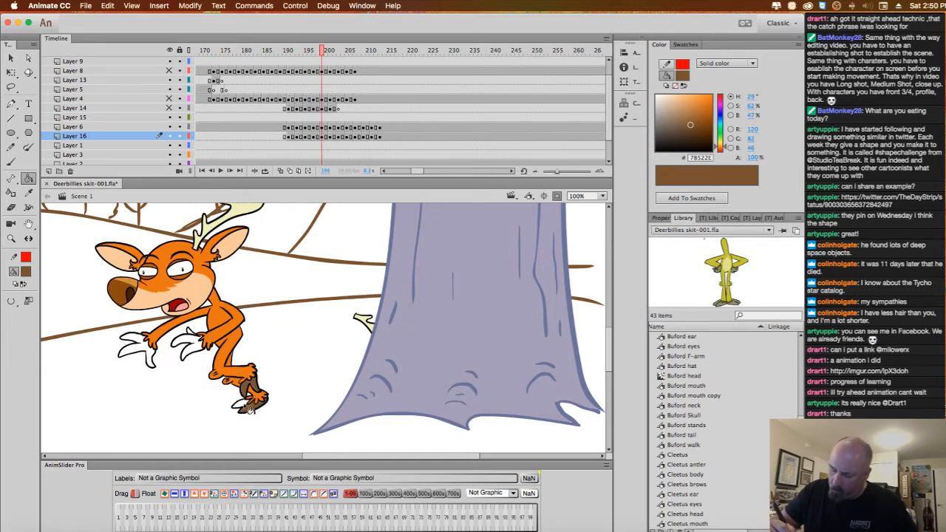
left_click(193, 351)
left_click(190, 341)
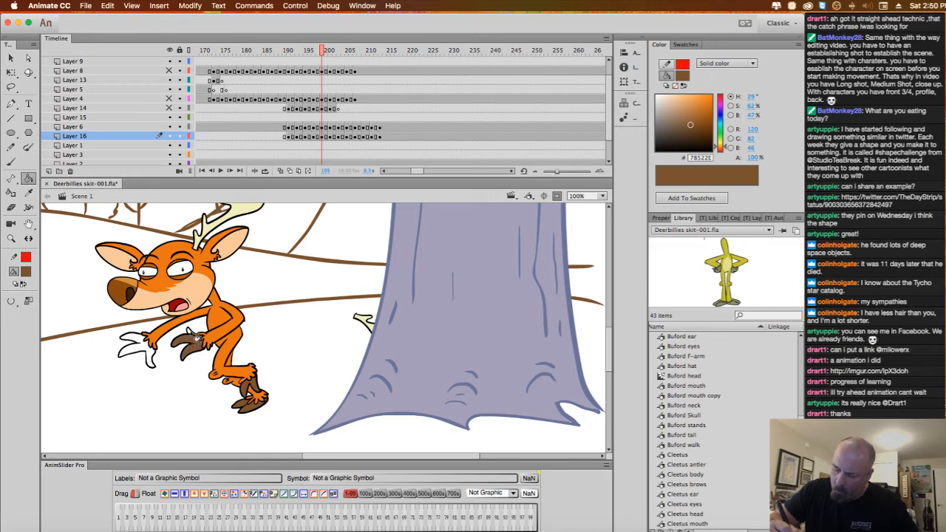
left_click(147, 353)
left_click(145, 347)
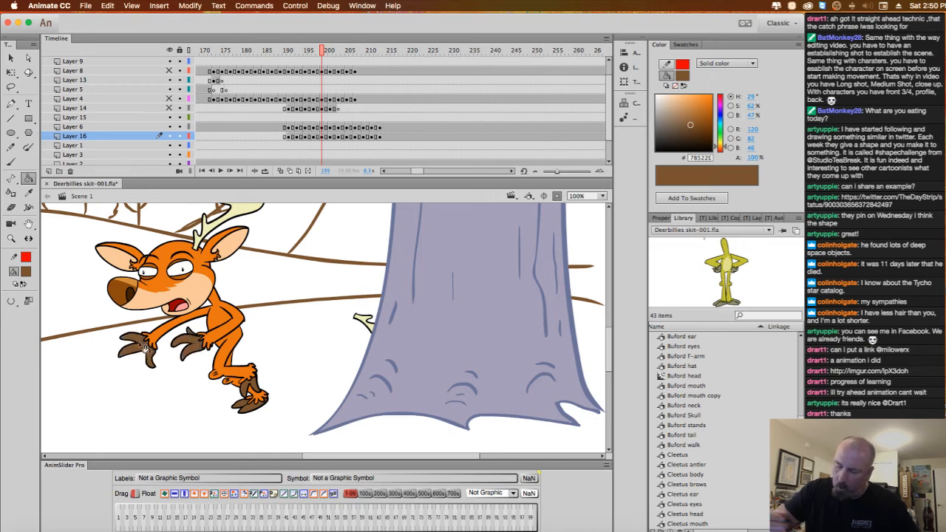
Fill every section of the deer's hand hooves and foot hooves with brown on frame 201.
key("period")
key("period")
left_click(177, 374)
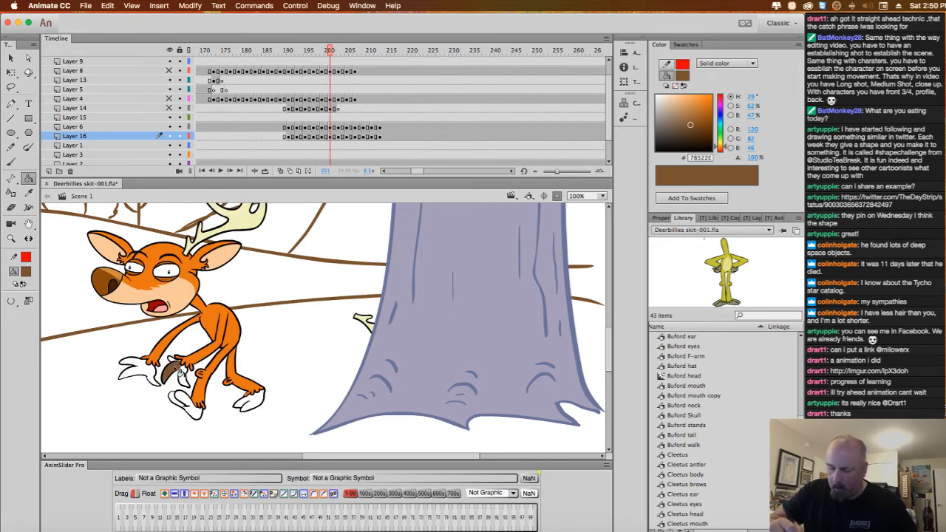
left_click(179, 369)
left_click(152, 373)
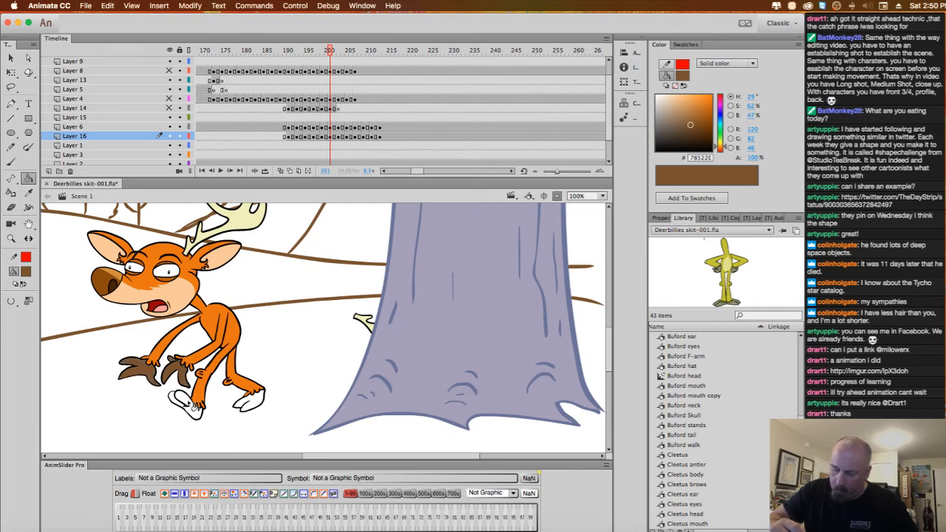
left_click(177, 402)
left_click(195, 415)
left_click(256, 403)
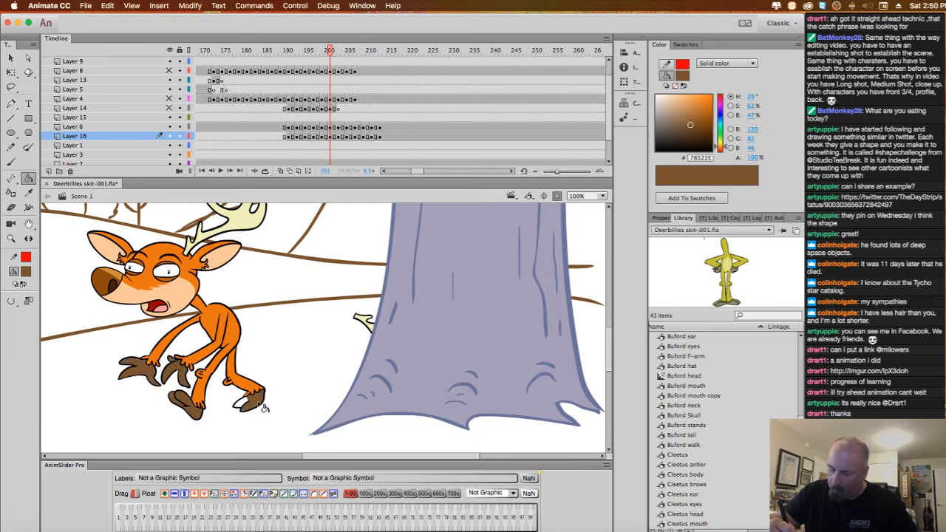
left_click(246, 407)
Fill the deer's raised back foot and both hand hooves with brown on frame 203.
key("period")
key("period")
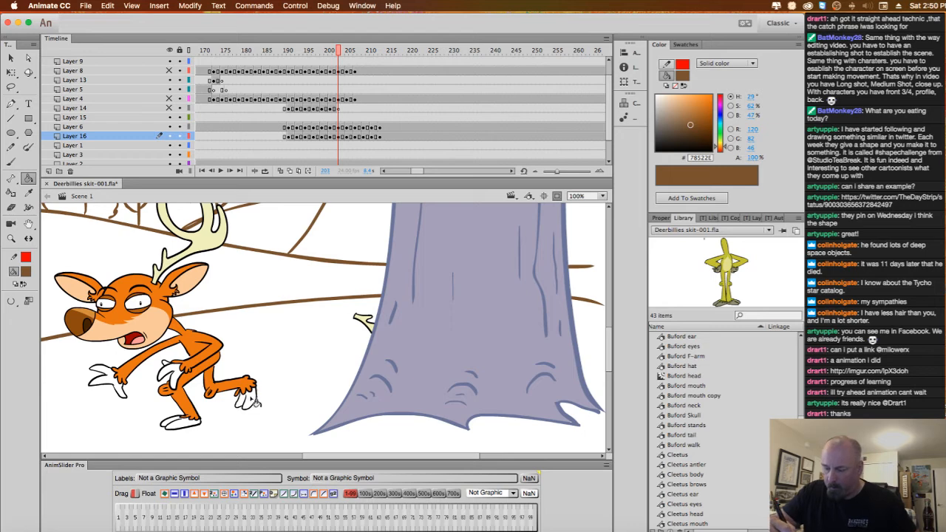
left_click(252, 402)
left_click(242, 400)
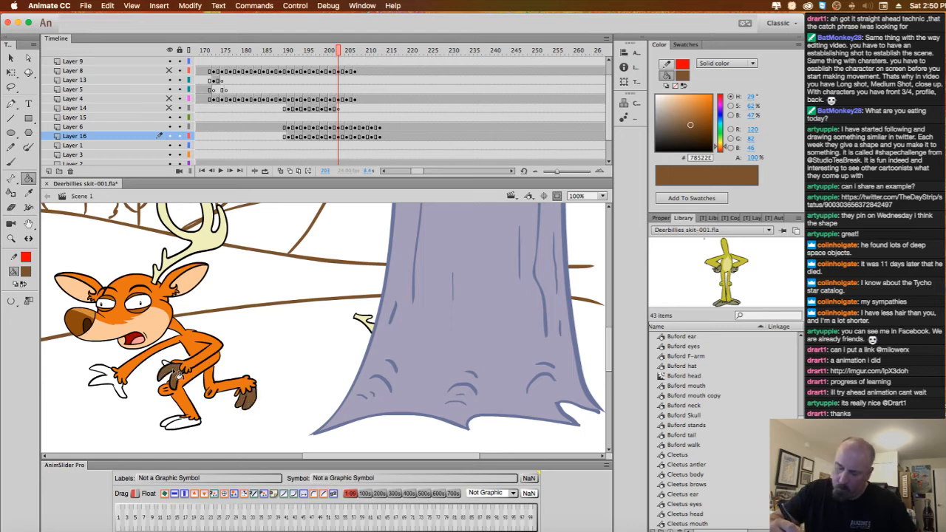
left_click(116, 386)
left_click(109, 376)
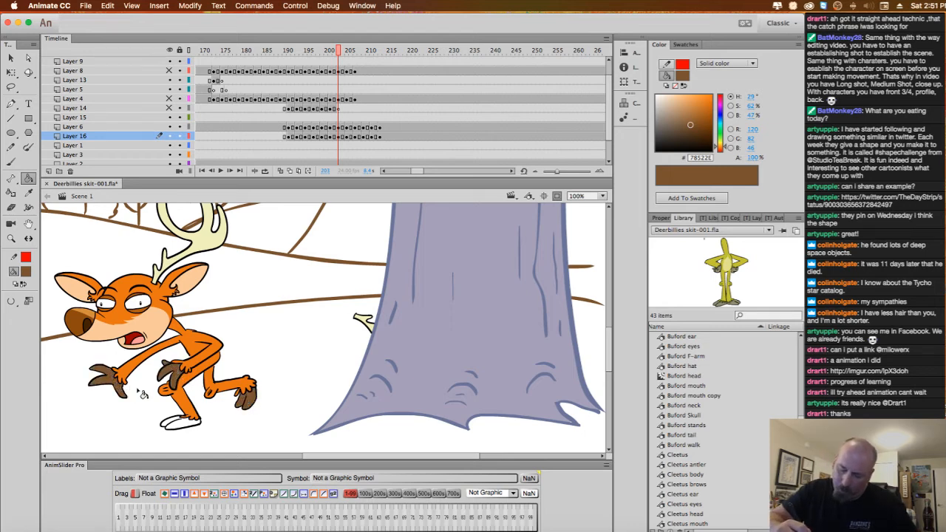
Fill both of the crouching deer's feet and both of its hand hooves with brown on frame 205.
key("period")
key("period")
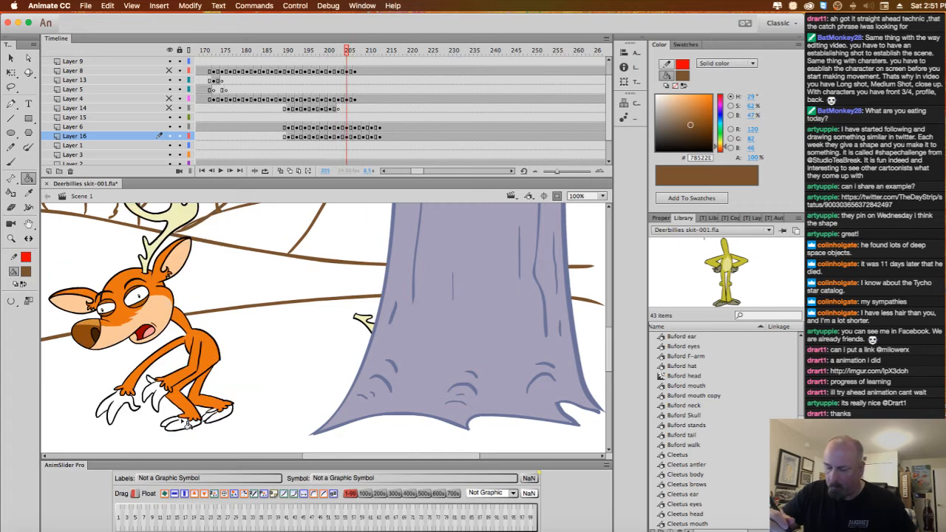
left_click(227, 420)
left_click(188, 424)
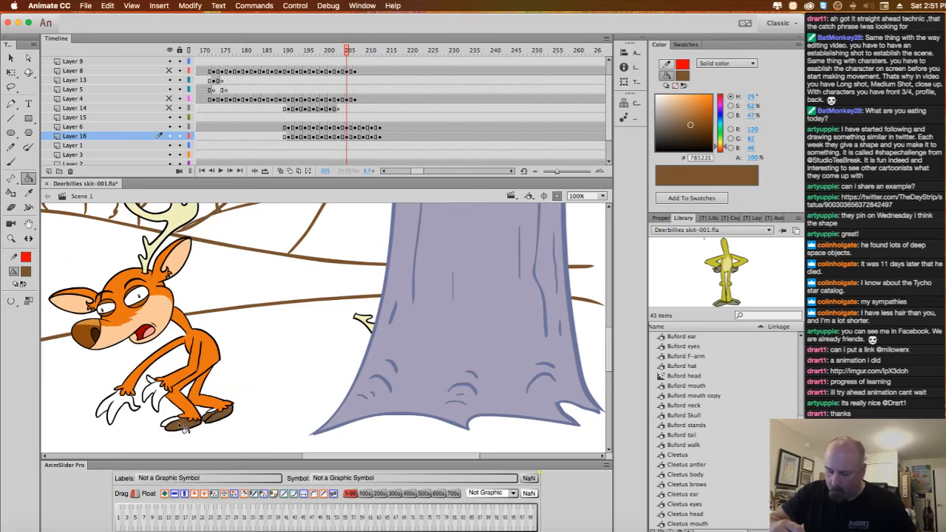
left_click(166, 397)
left_click(152, 389)
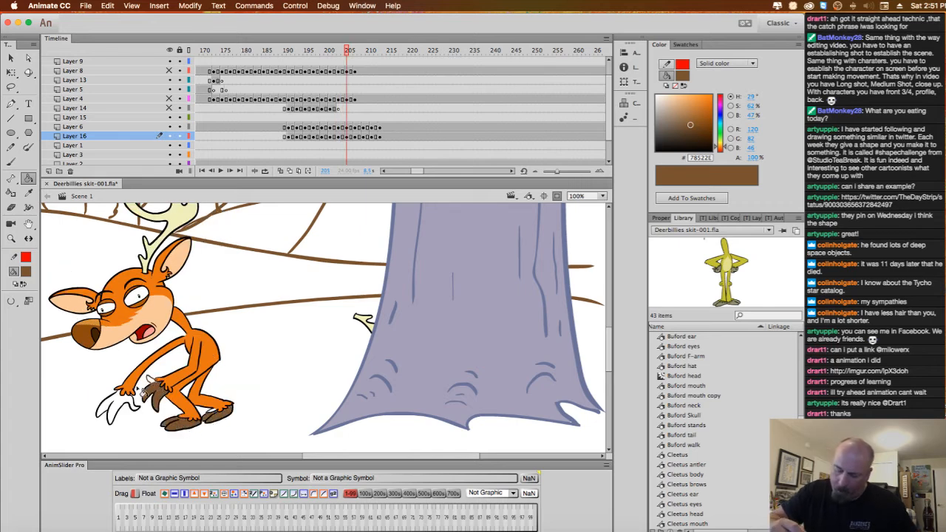
left_click(129, 407)
left_click(118, 409)
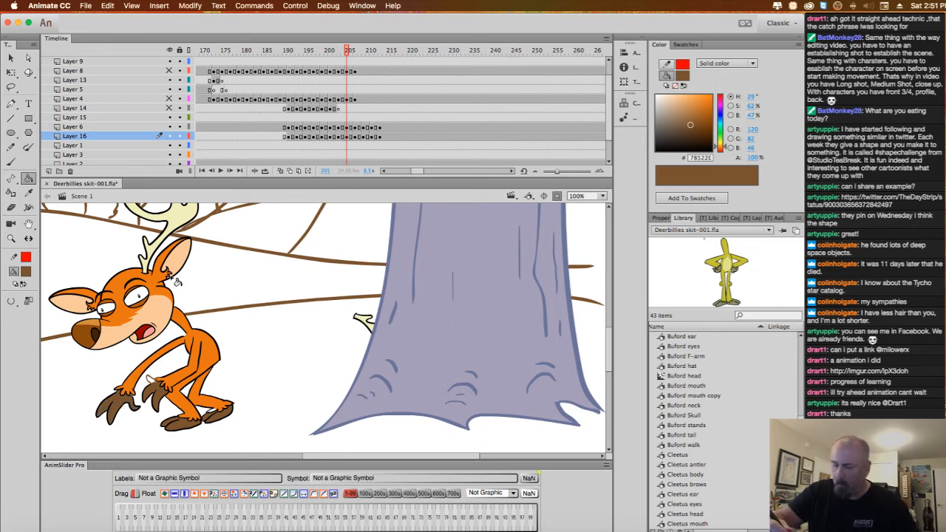
Switch the fill color to orange E77300 for the white wrist gap on frame 205, and back to brown 78522E.
left_click(28, 272)
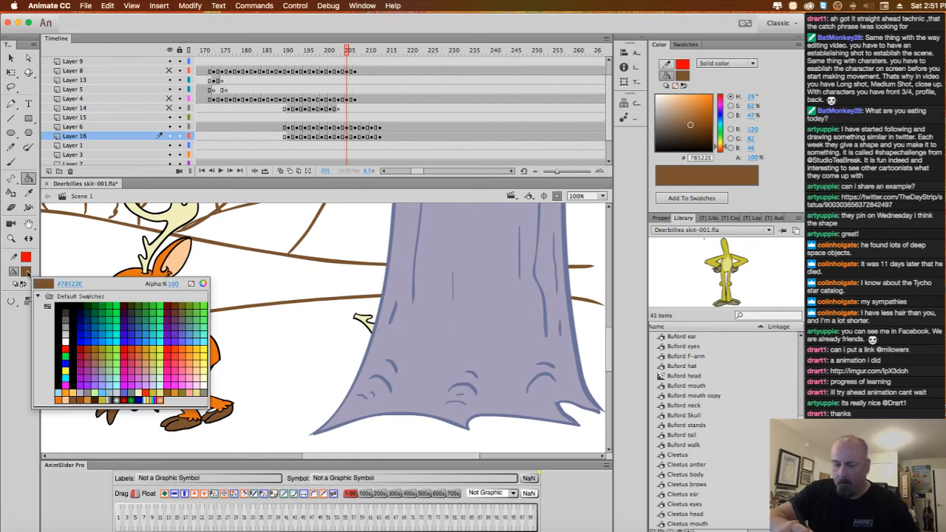
left_click(59, 400)
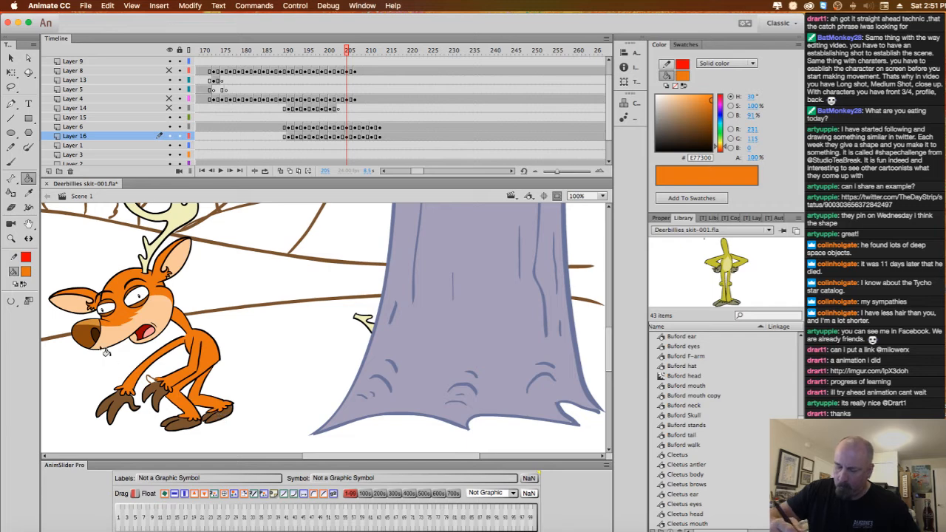
left_click(28, 272)
left_click(81, 400)
Fill the deer's hand hooves, raised back foot and standing foot with brown 78522E on frame 207.
key("period")
key("period")
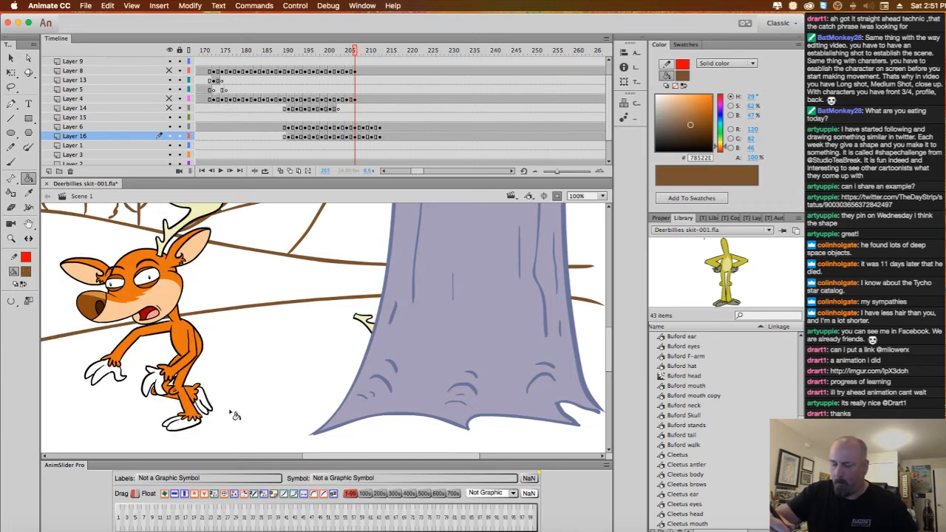
key("comma")
key("period")
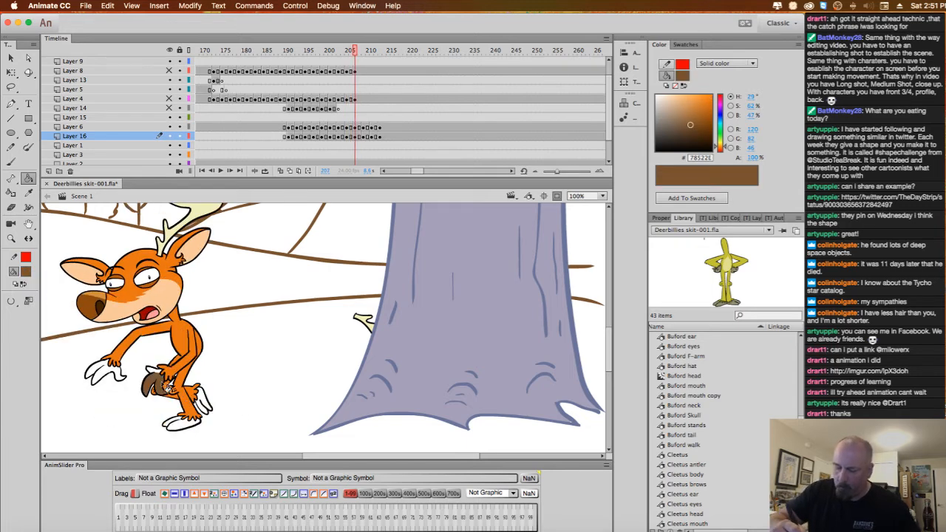
left_click(118, 376)
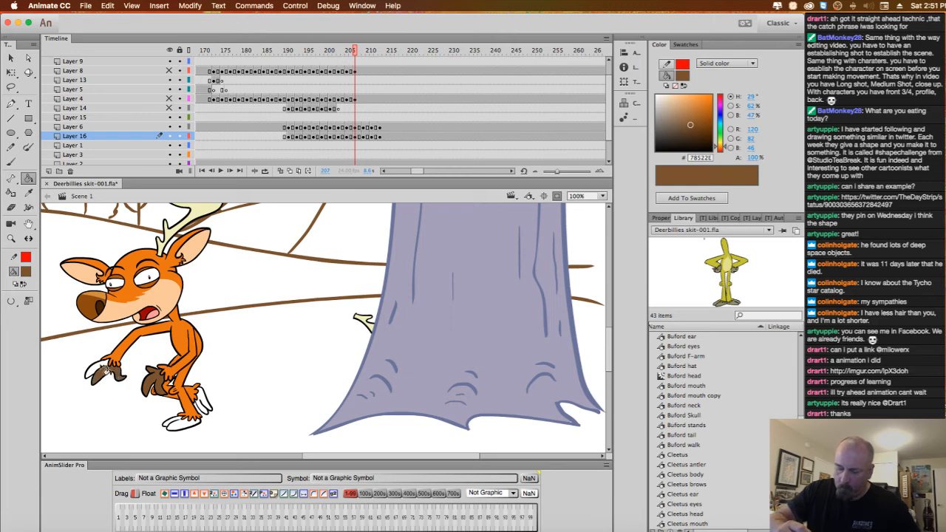
left_click(99, 369)
left_click(203, 399)
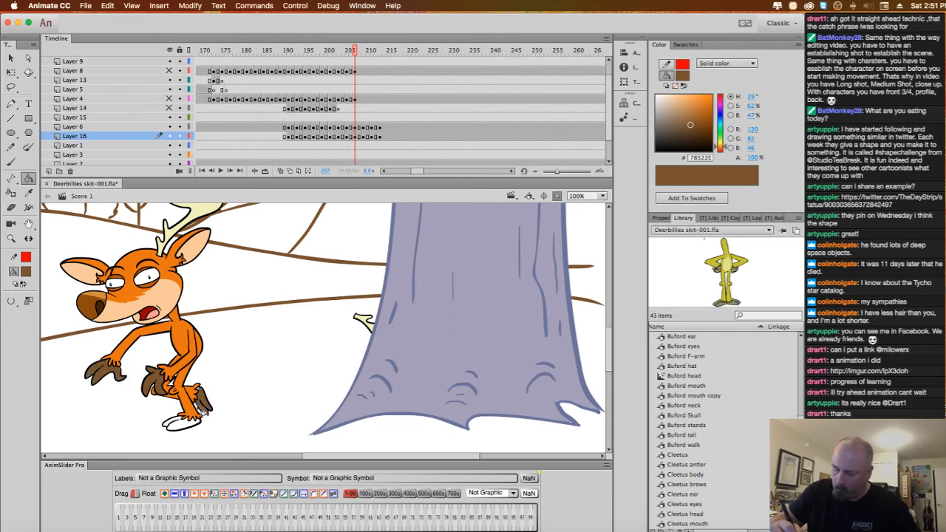
left_click(191, 426)
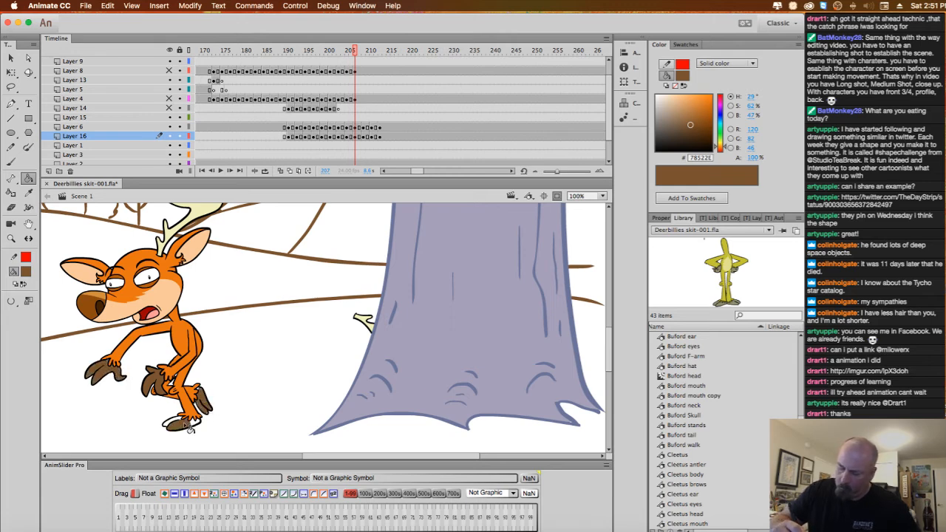
Fill the remaining white gaps in the raised back foot's hoof with brown on frame 207.
left_click(223, 377)
left_click(223, 377)
left_click(224, 377)
left_click_drag(488, 303, 84, 395)
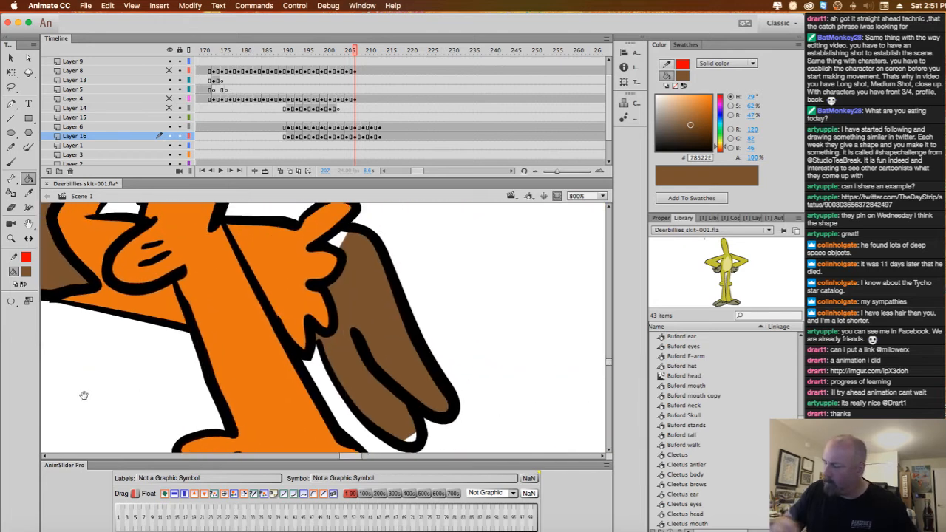
left_click_drag(411, 379, 388, 423)
left_click(419, 243, "alt")
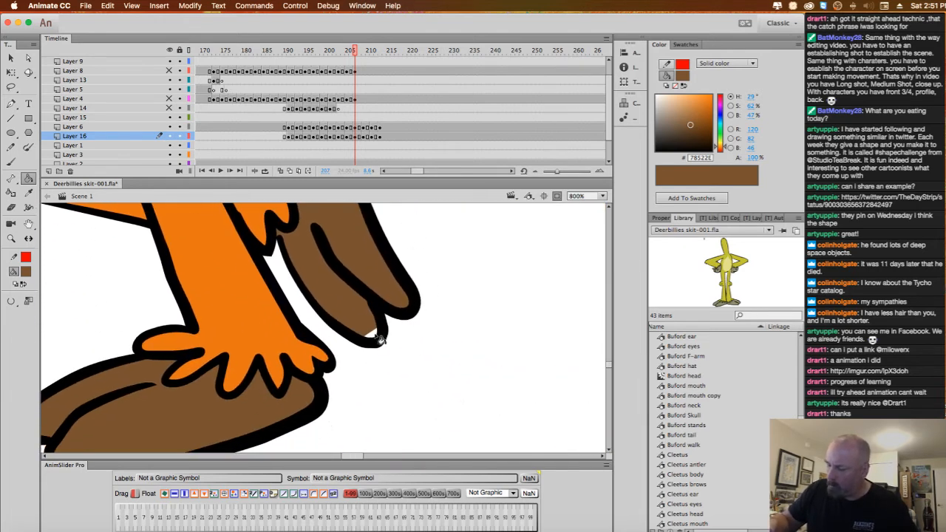
left_click(400, 332, "alt")
left_click_drag(383, 318, 406, 378)
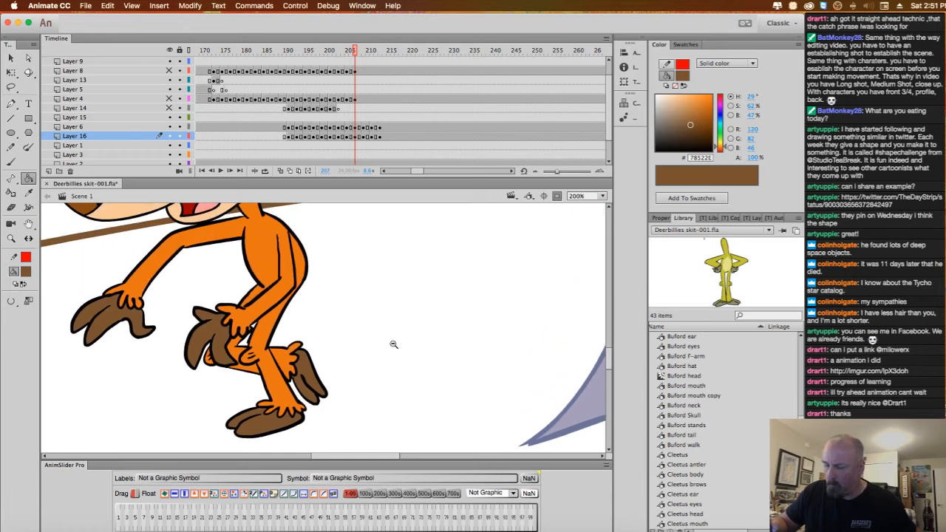
left_click(392, 345, "alt")
left_click_drag(371, 320, 391, 373)
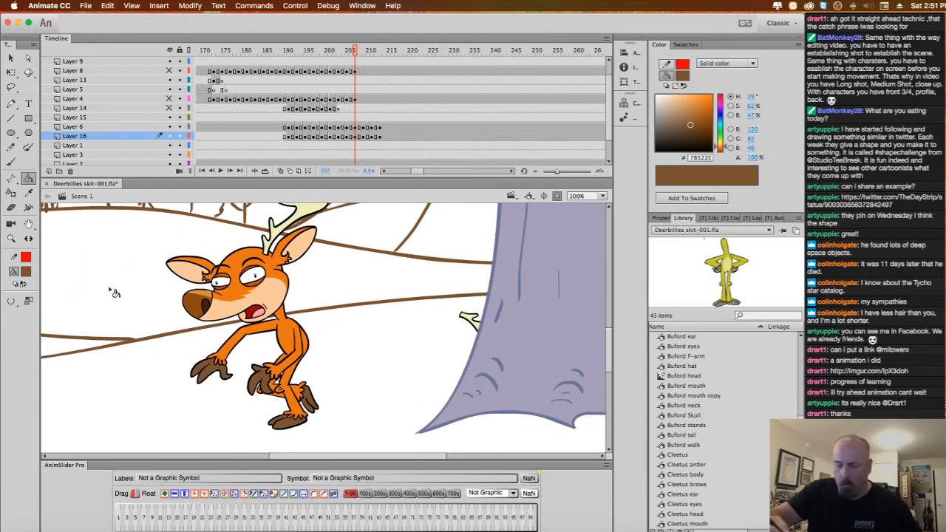
Fill both hand hooves and both foot hooves of the deer with brown on frame 209.
key("period")
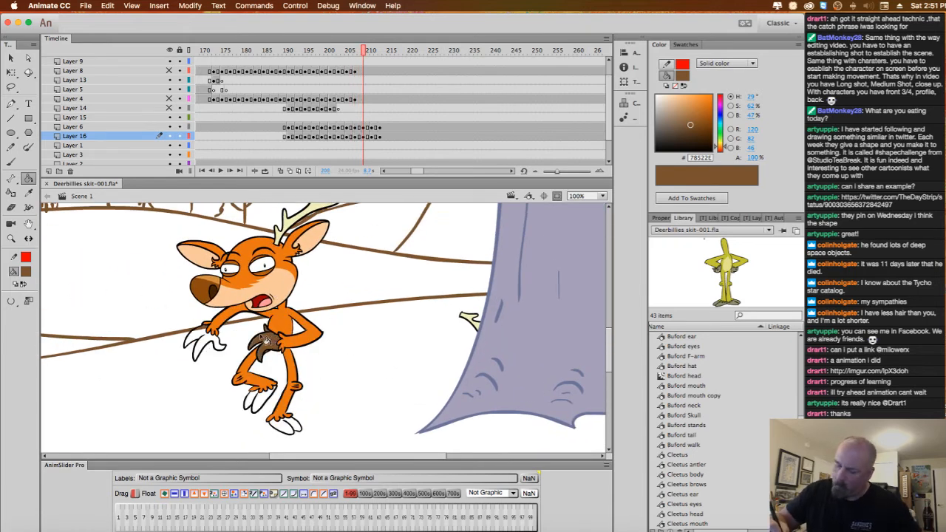
left_click(209, 341)
left_click(202, 333)
left_click(217, 344)
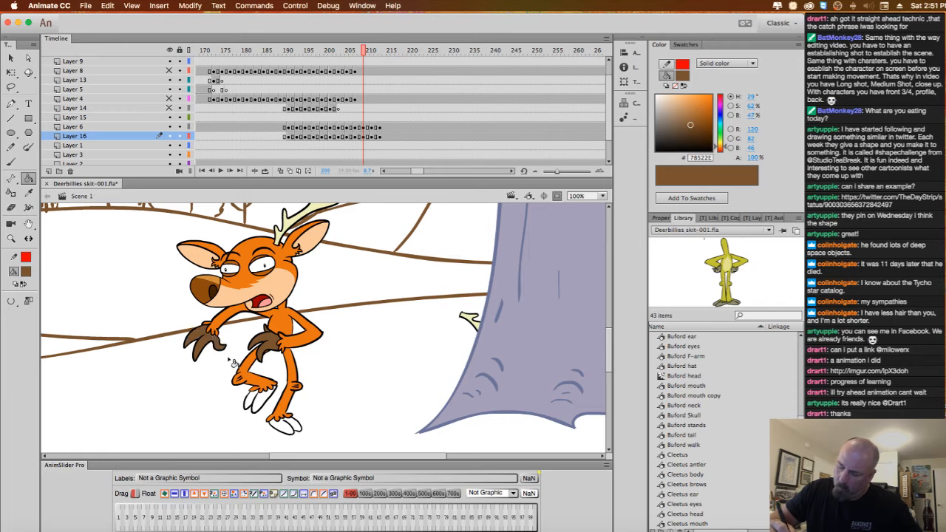
left_click(266, 399)
left_click(255, 402)
left_click(284, 425)
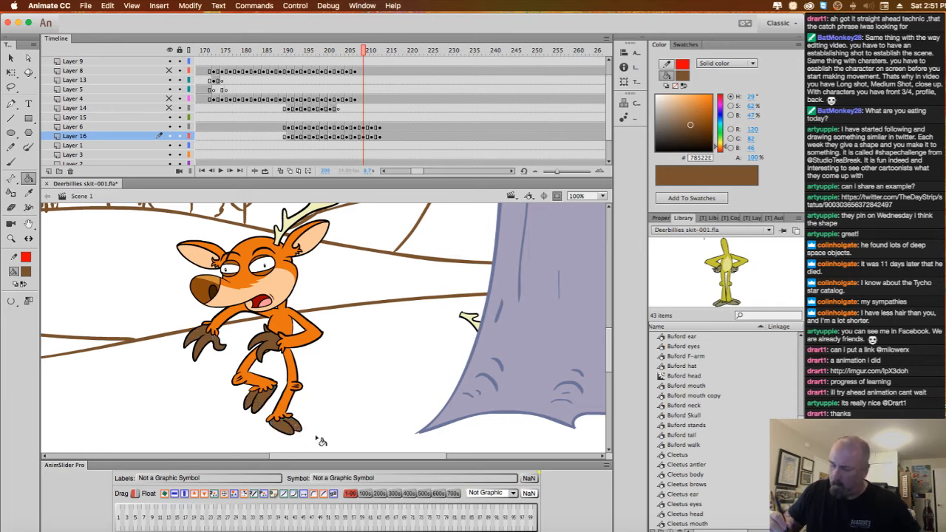
Fill the standing deer's two feet and every section of both hand hooves with brown on frame 211.
key("period")
key("period")
left_click(290, 429)
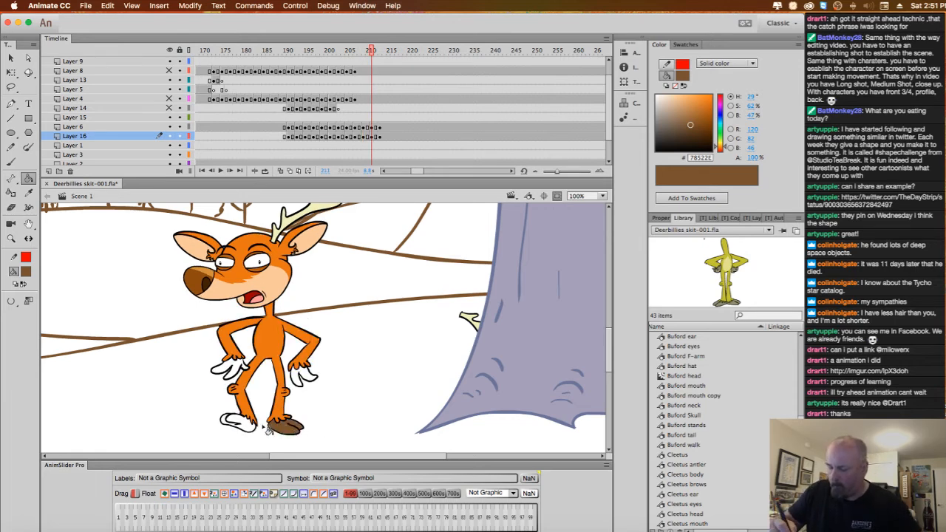
left_click(241, 429)
left_click(244, 370)
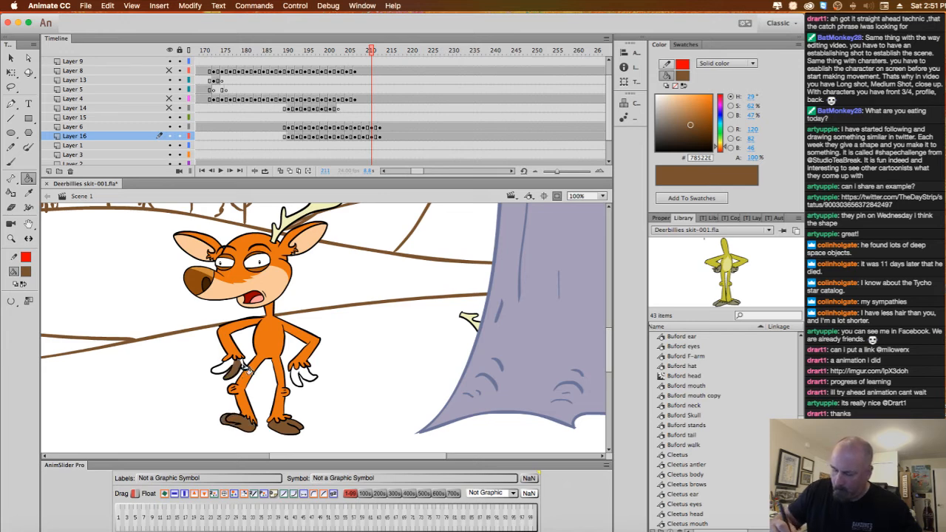
left_click(235, 368)
left_click(241, 369)
left_click(305, 377)
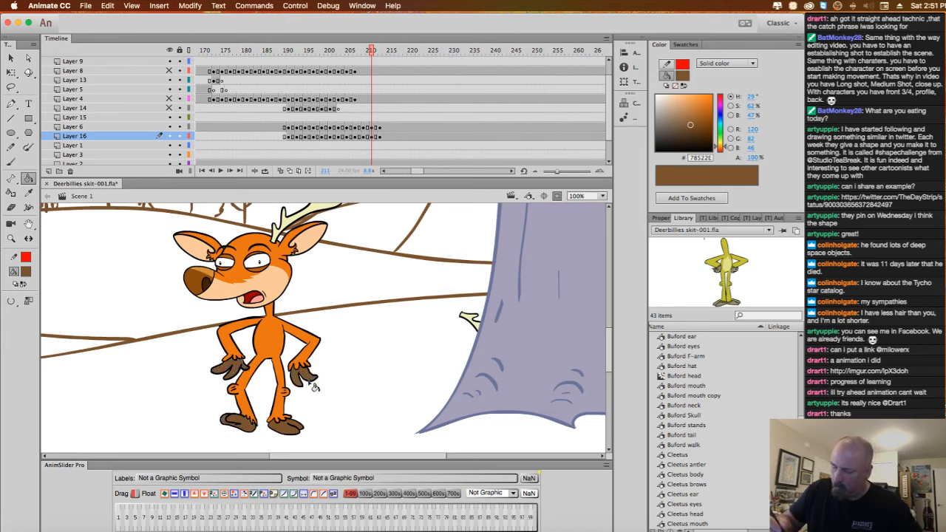
Fill the hand hooves on the deer's hips and both foot hooves with brown on frame 213.
key("period")
key("period")
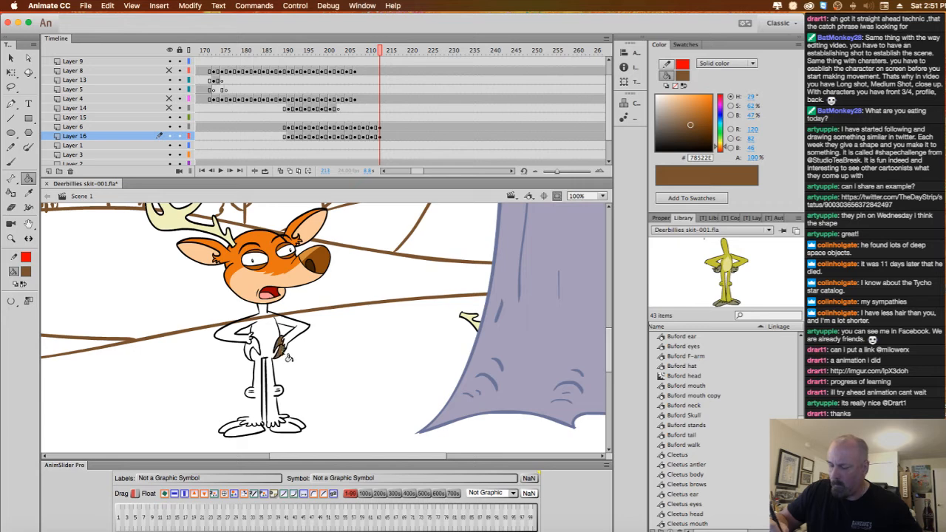
left_click(253, 354)
left_click(292, 429)
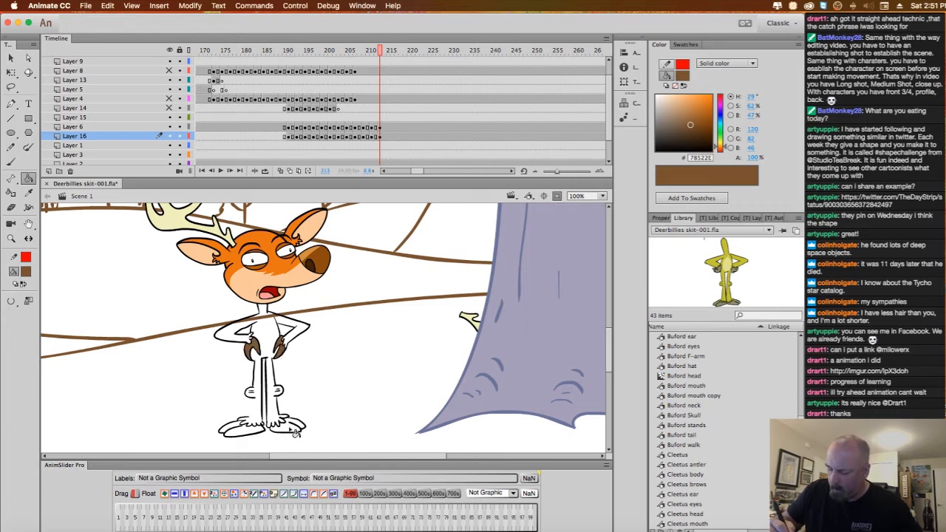
left_click(243, 431)
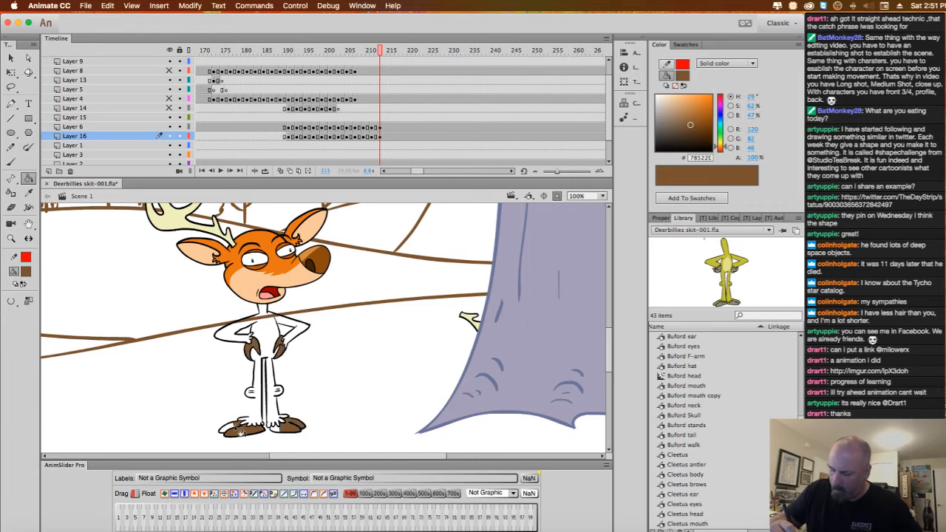
Switch to the Brush with black 000000 and close the outline gaps between the deer's hands and legs on frame 213.
left_click(307, 390)
left_click(25, 272)
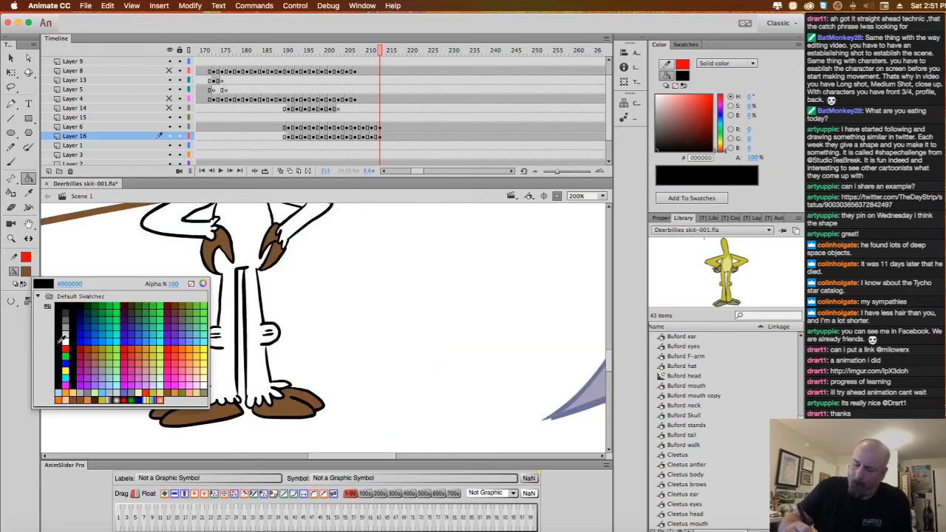
left_click(63, 336)
key("b")
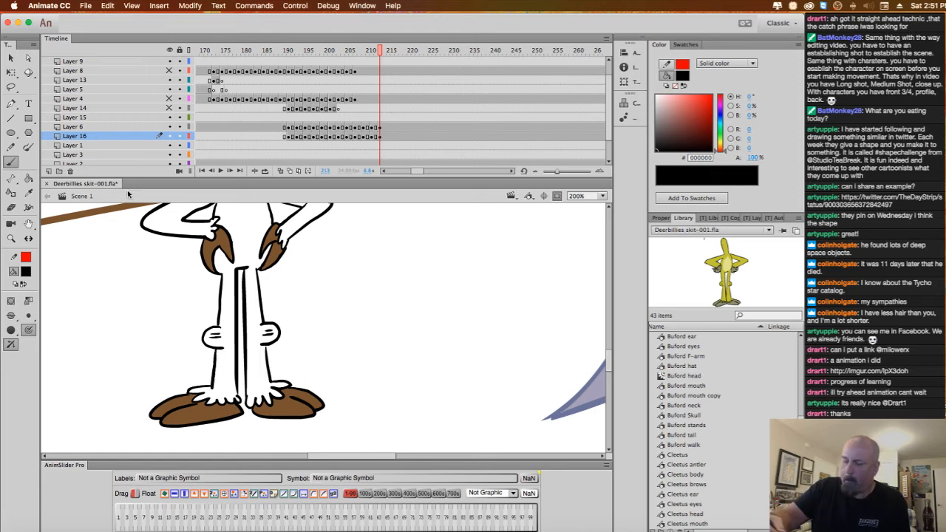
left_click(26, 272)
left_click(61, 393)
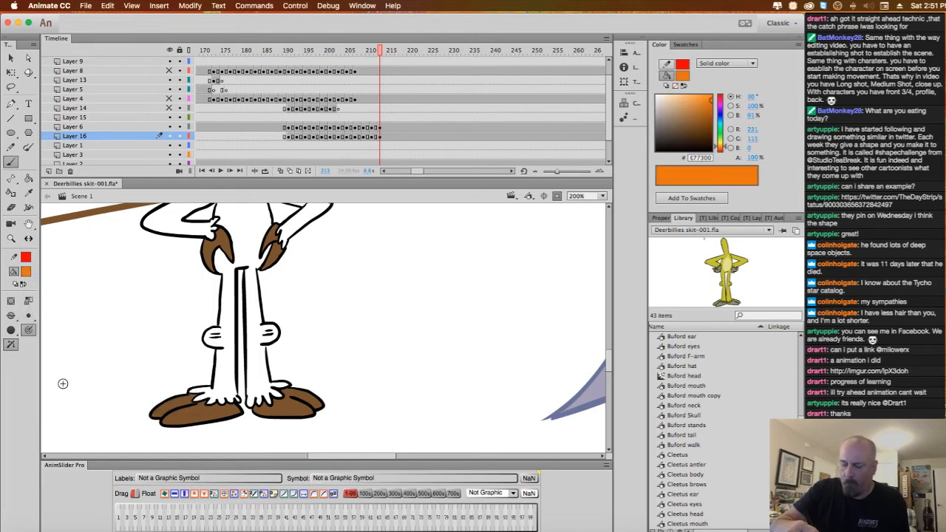
left_click(27, 272)
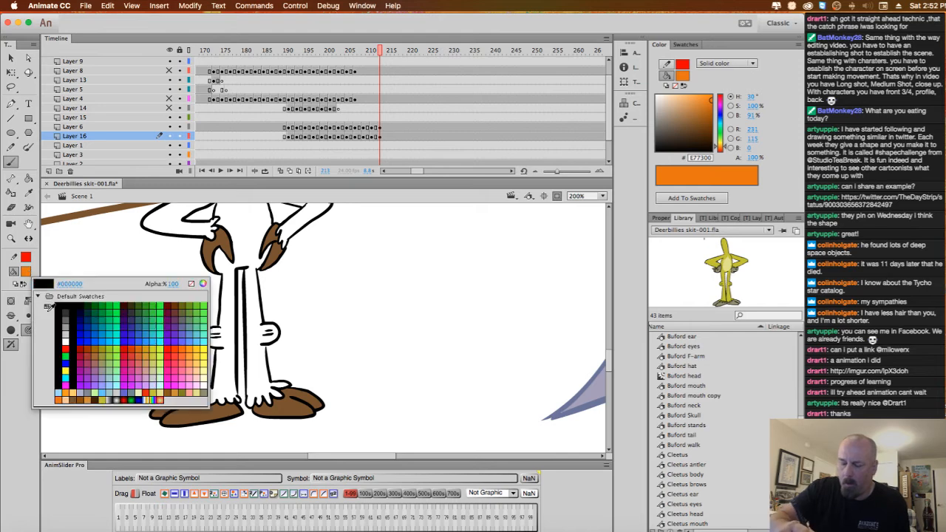
left_click(65, 337)
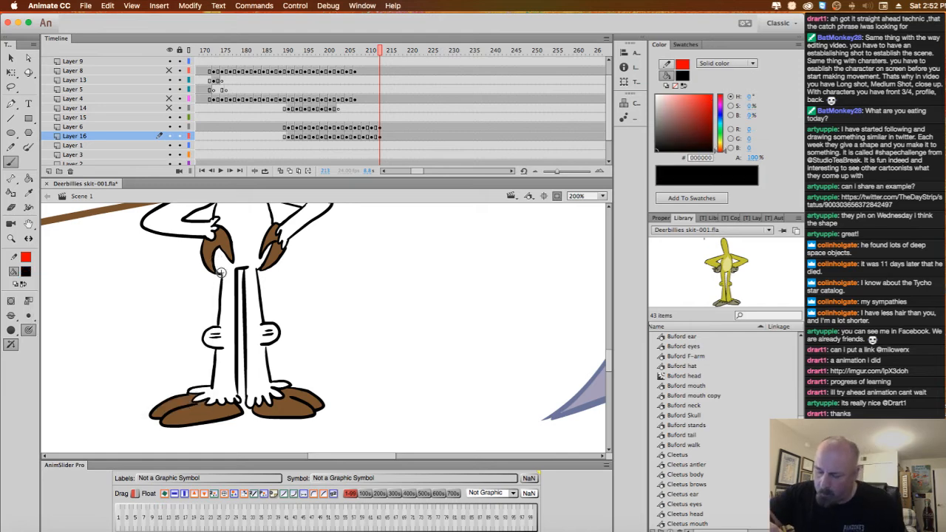
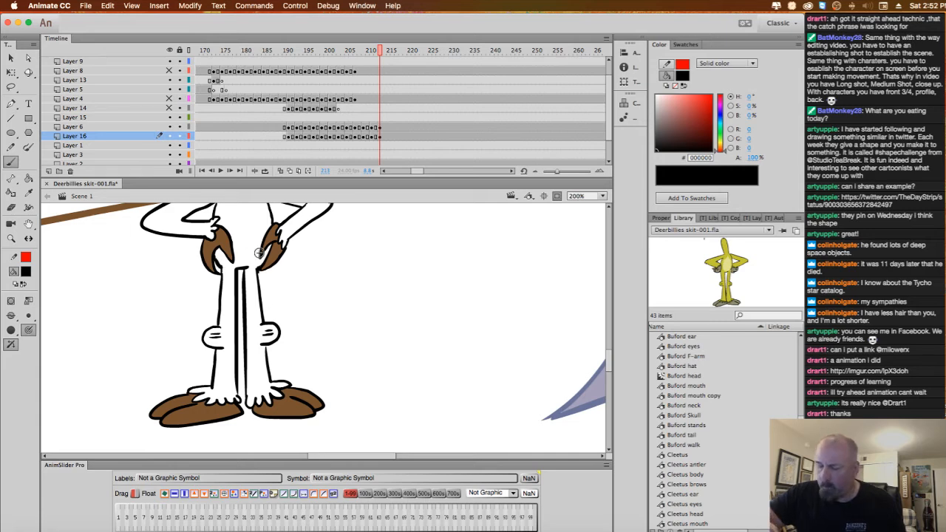
Return to the Paint Bucket with brown 78522E as the fill color for the hand hooves on frame 213.
left_click(24, 276)
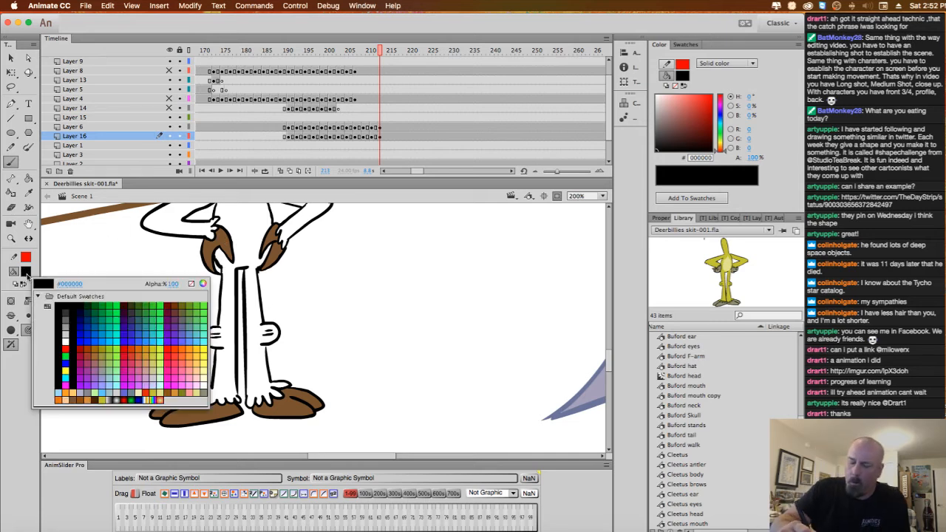
left_click(72, 398)
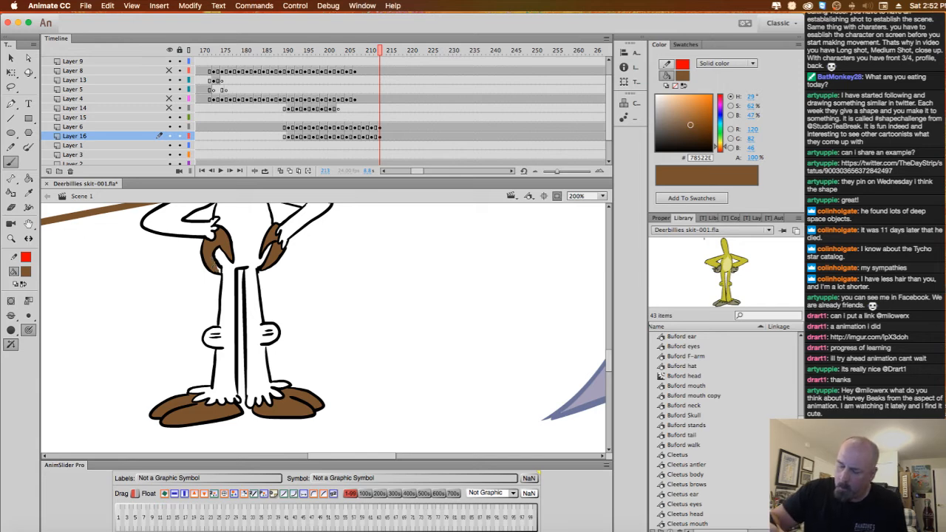
left_click(28, 179)
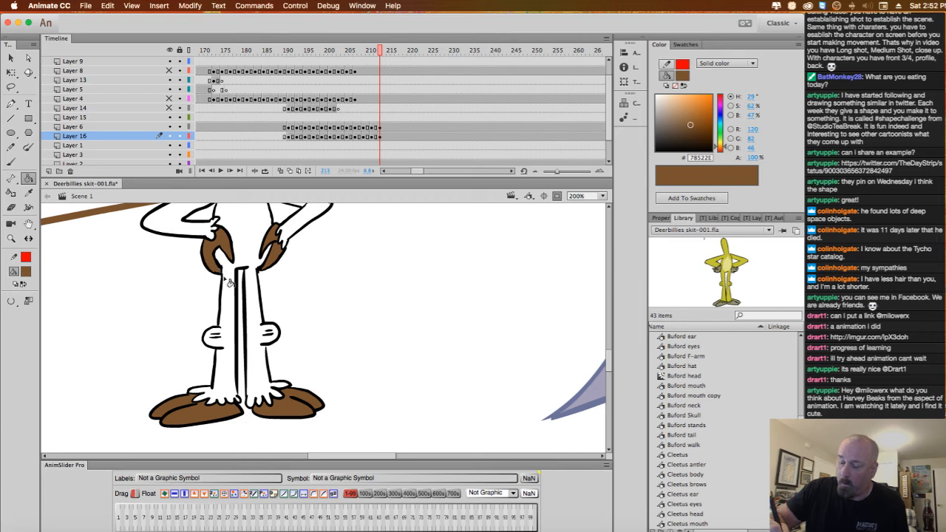
left_click(306, 273, "alt+super")
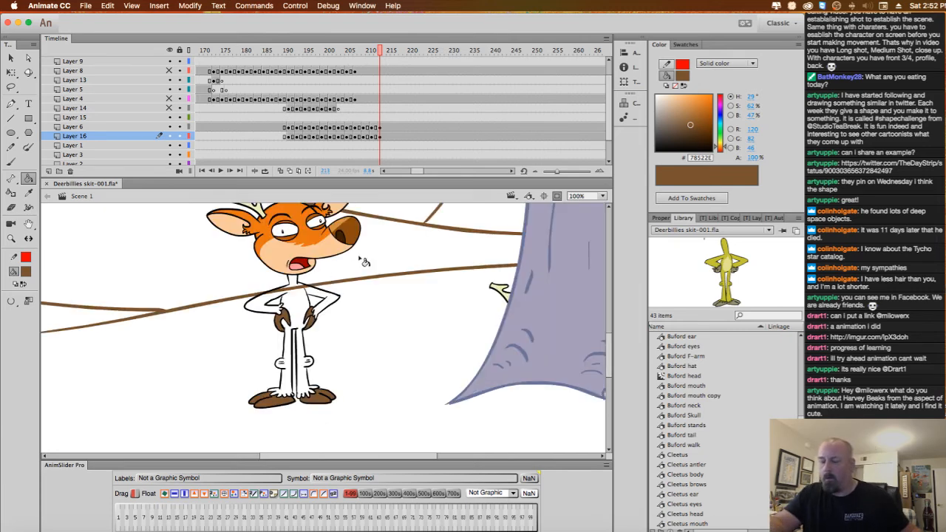
left_click_drag(362, 262, 332, 273)
Set the fill color to orange E77300 and fill the deer's torso and both arms on frame 213.
left_click(26, 272)
left_click(62, 399)
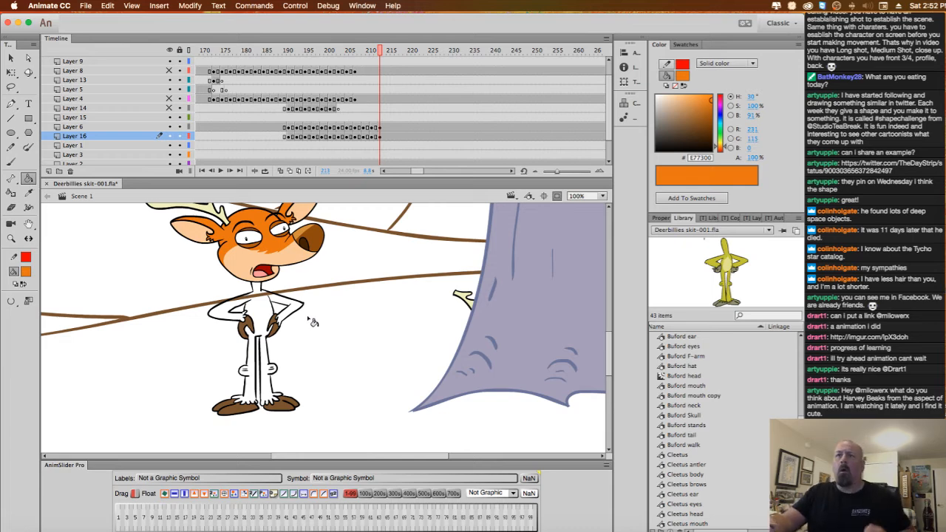
left_click(280, 315)
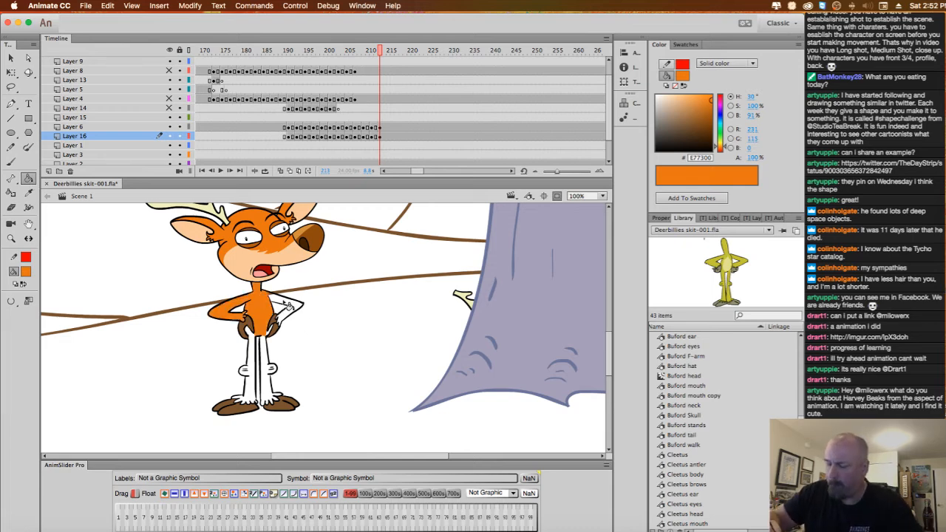
left_click(288, 306)
left_click(300, 314)
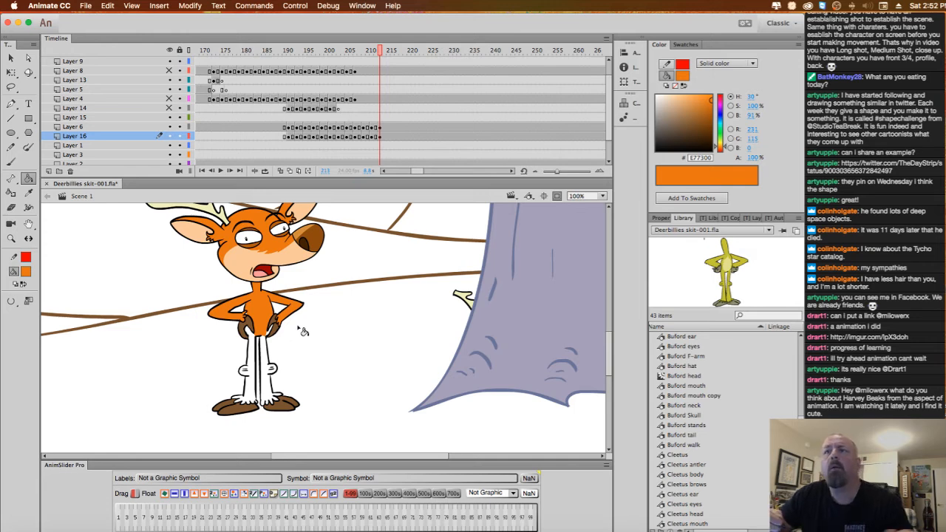
Fill the deer's legs, knees and ankle fur with orange on frame 213.
left_click(282, 340, "super")
left_click(260, 316)
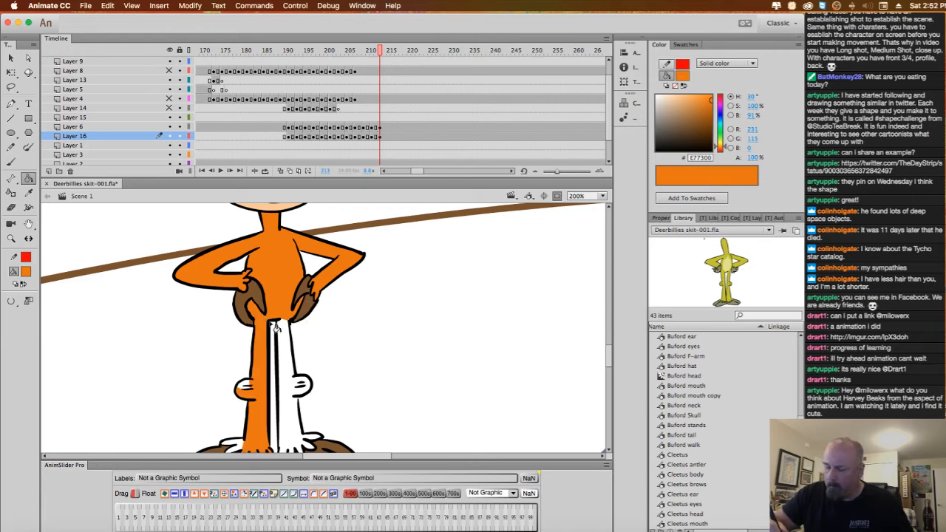
left_click(299, 344)
scroll(315, 341, "down", 3)
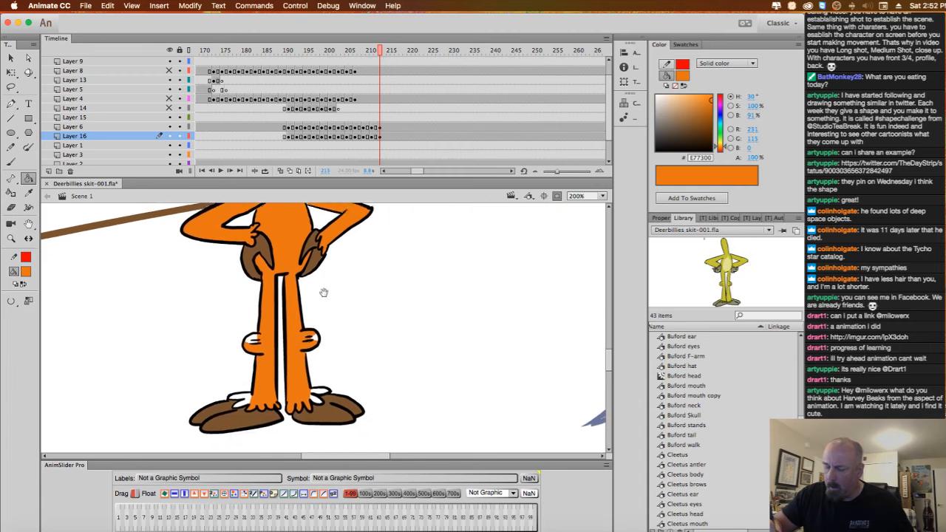
left_click(258, 344)
left_click(248, 402)
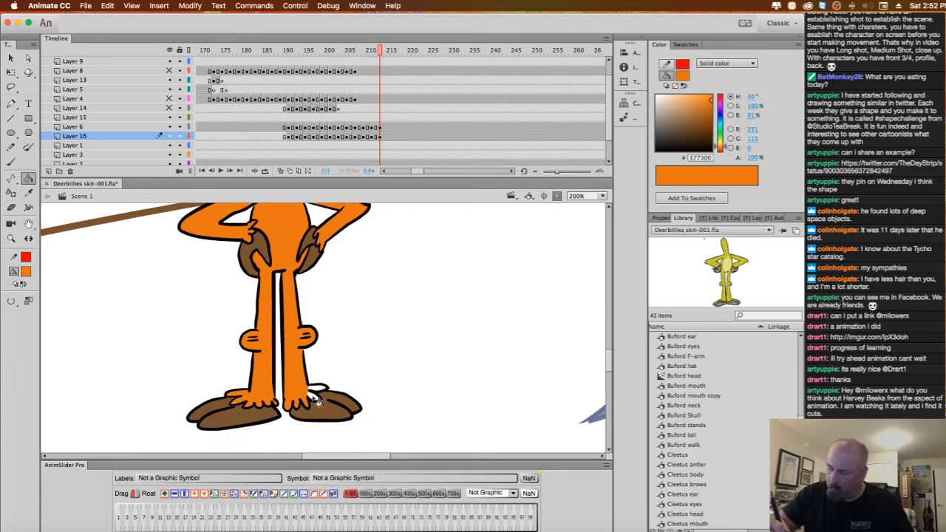
left_click(316, 397)
Set the fill color to peach F8C899 and switch to the Brush.
left_click(350, 307, "alt+super")
left_click_drag(374, 316, 389, 375)
left_click(26, 271)
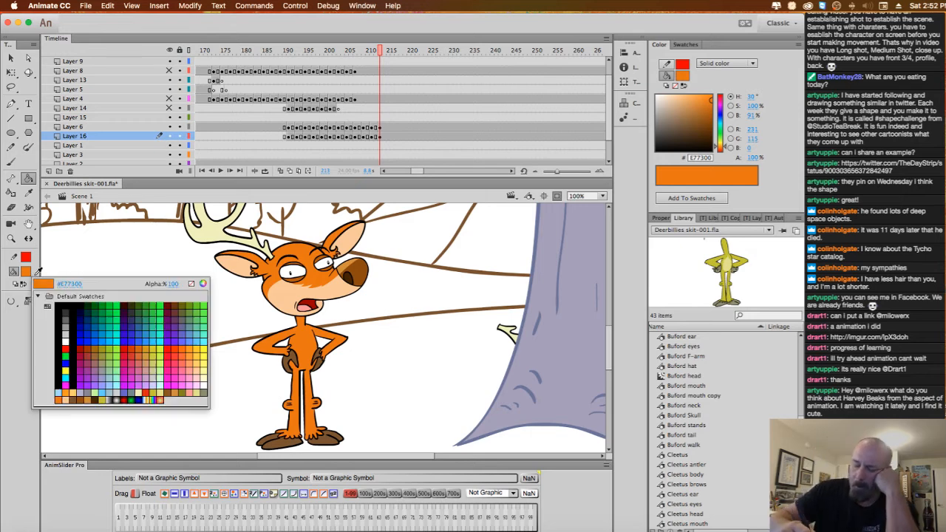
left_click(66, 357)
left_click(11, 163)
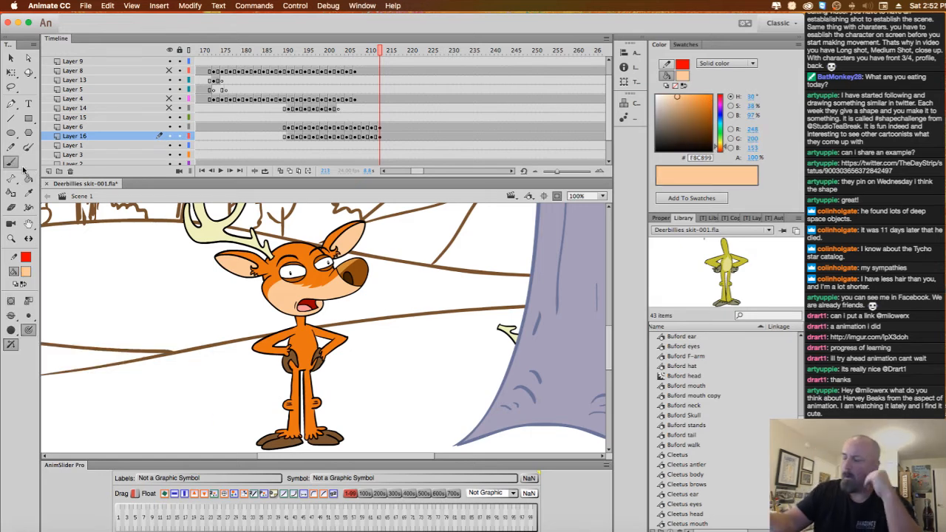
On frame 191, set the brush mode to Paint Selection and outline the peach chest and belly fur on the deer's torso.
left_click_drag(377, 52, 288, 65)
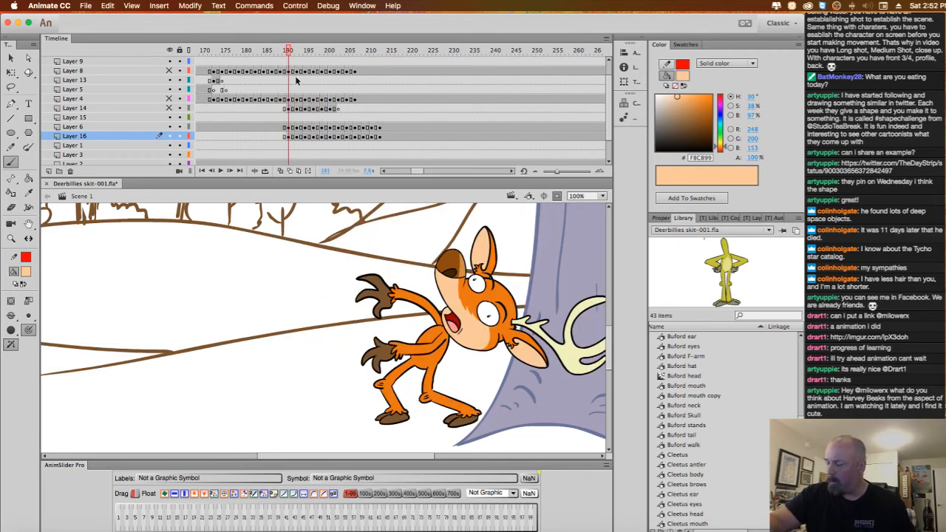
left_click(423, 336, "super")
left_click_drag(428, 352, 408, 340)
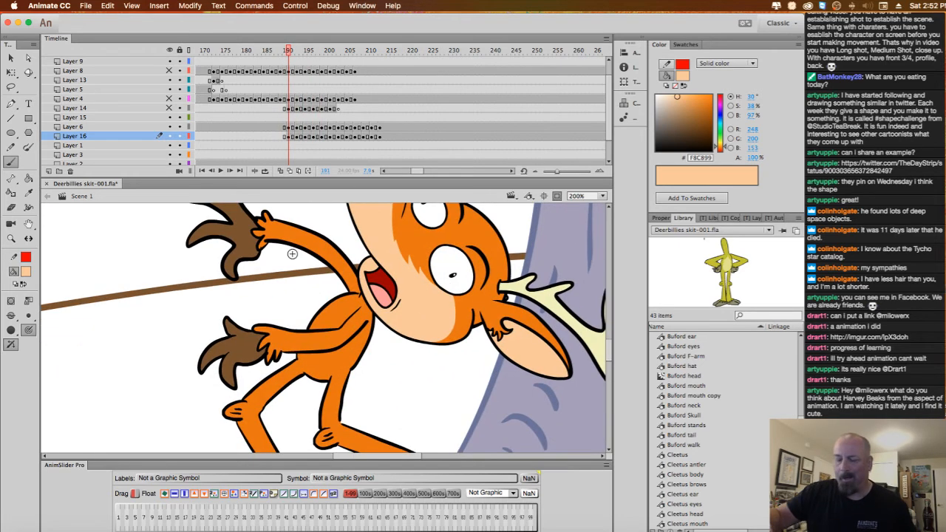
left_click(12, 317)
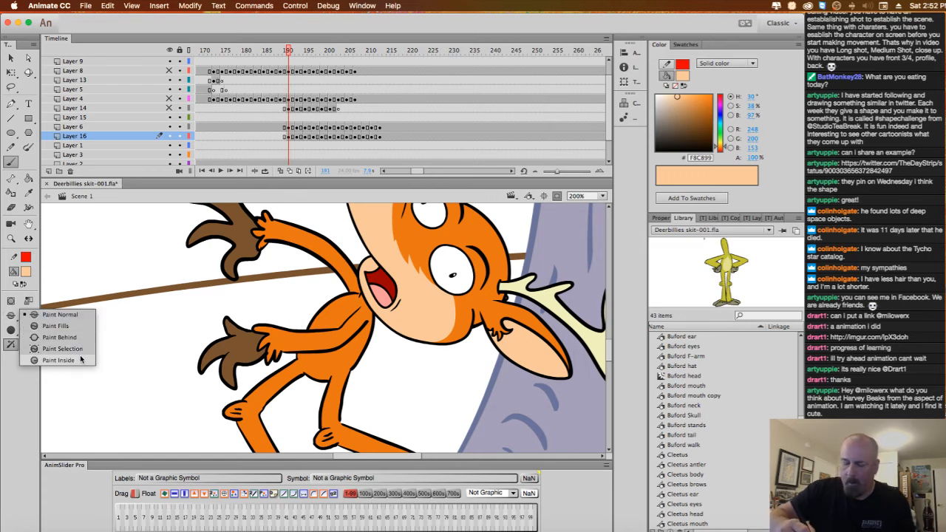
left_click(79, 352)
left_click(337, 315, "alt")
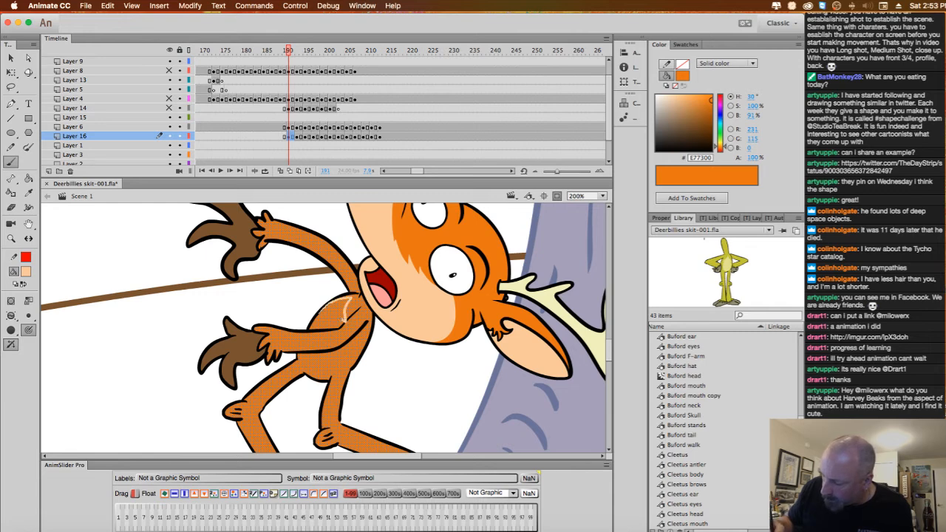
left_click_drag(343, 320, 342, 327)
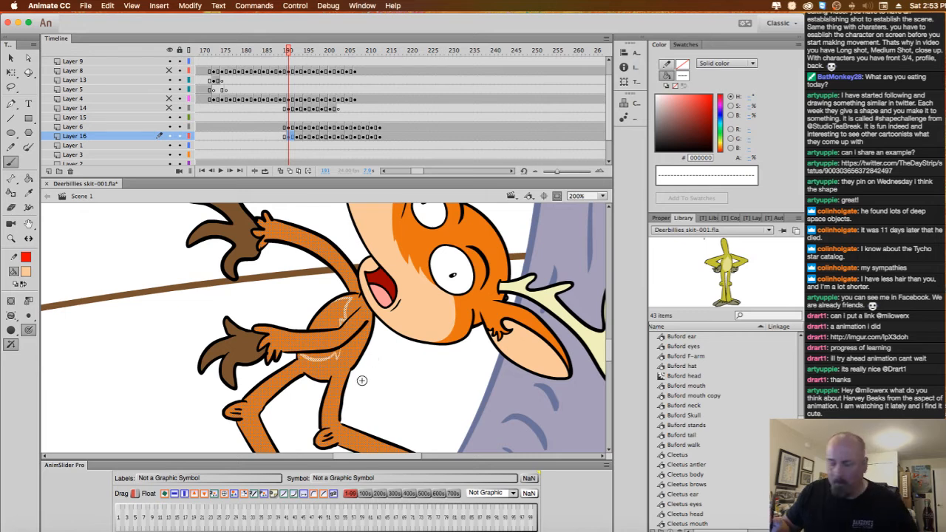
Outline the jagged peach chest fur and the lower belly patch within the deer's orange body on frame 193.
key("period")
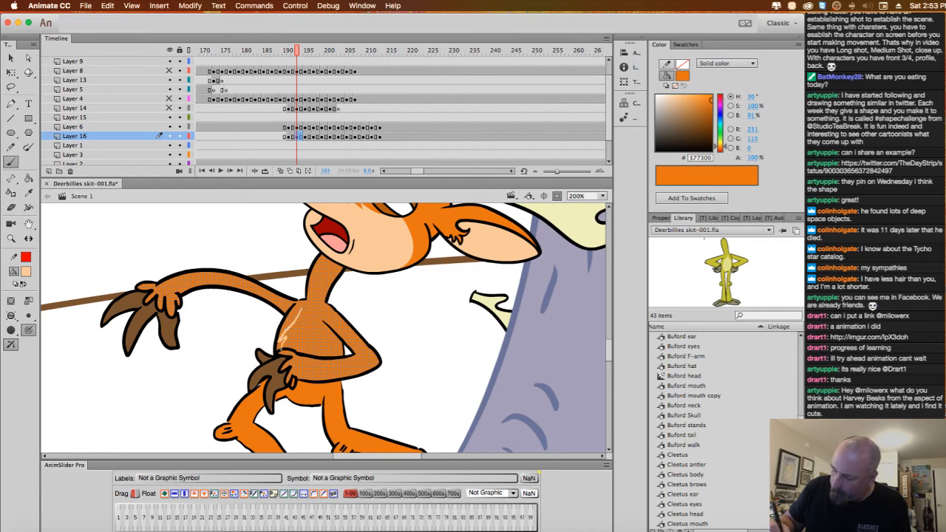
mouse_move(280, 346)
left_mouse_down()
mouse_move(302, 310)
mouse_move(321, 359)
left_mouse_up()
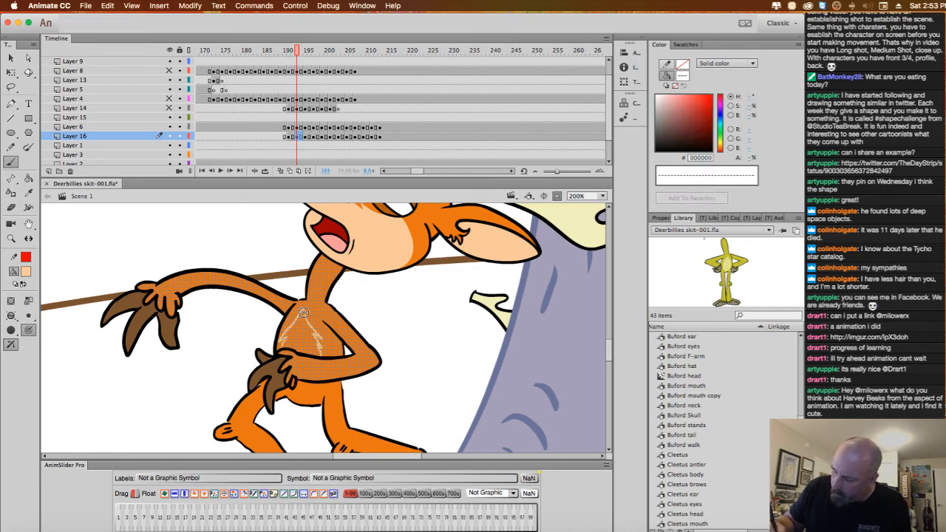
left_click(303, 393, "super")
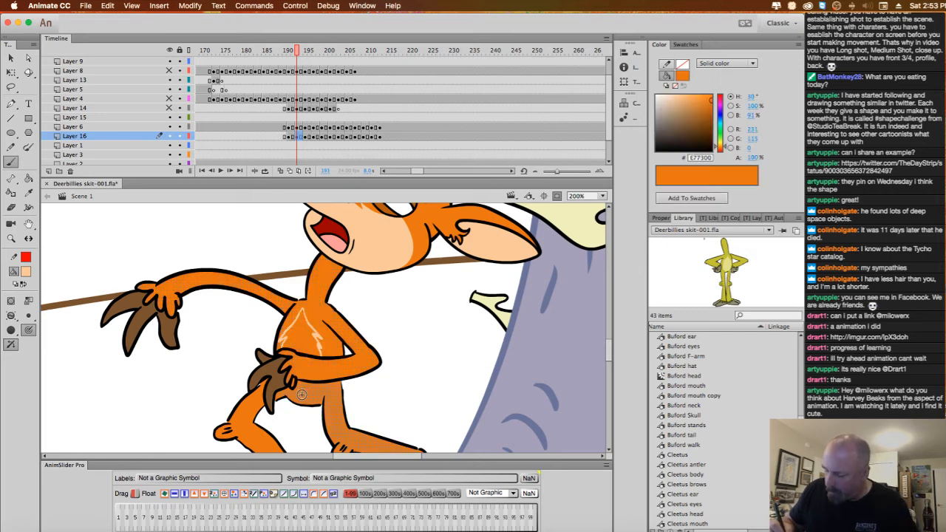
left_click_drag(319, 384, 298, 387)
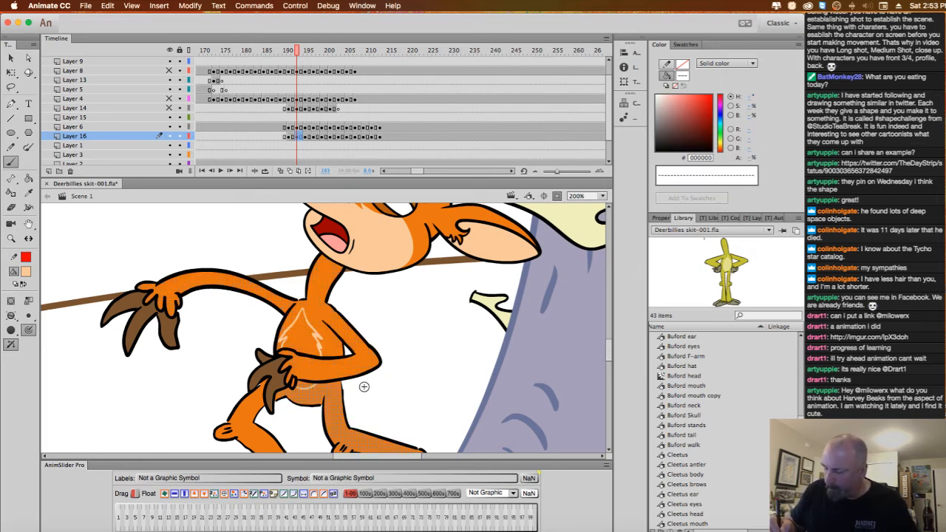
left_click(378, 391, "super")
Go to frame 195 and select the orange fill of the deer's torso.
key("period")
key("period")
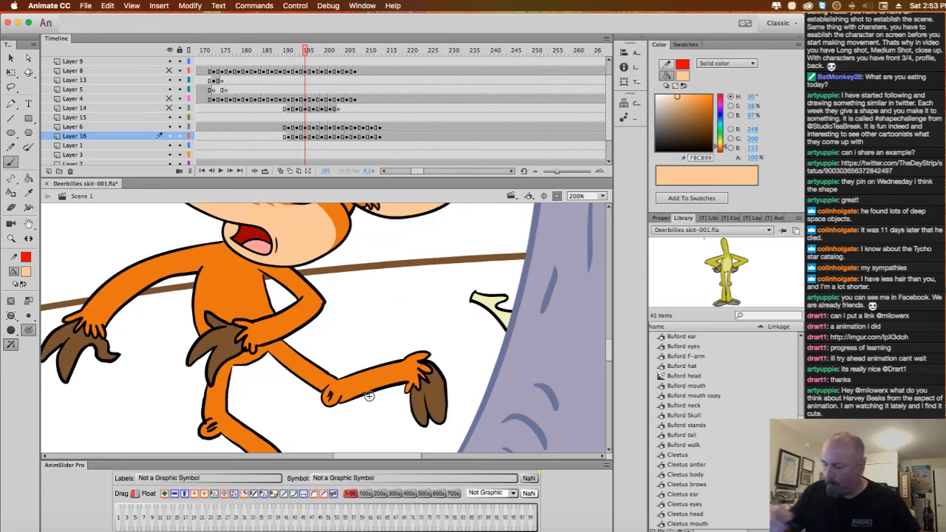
left_click(239, 303, "super")
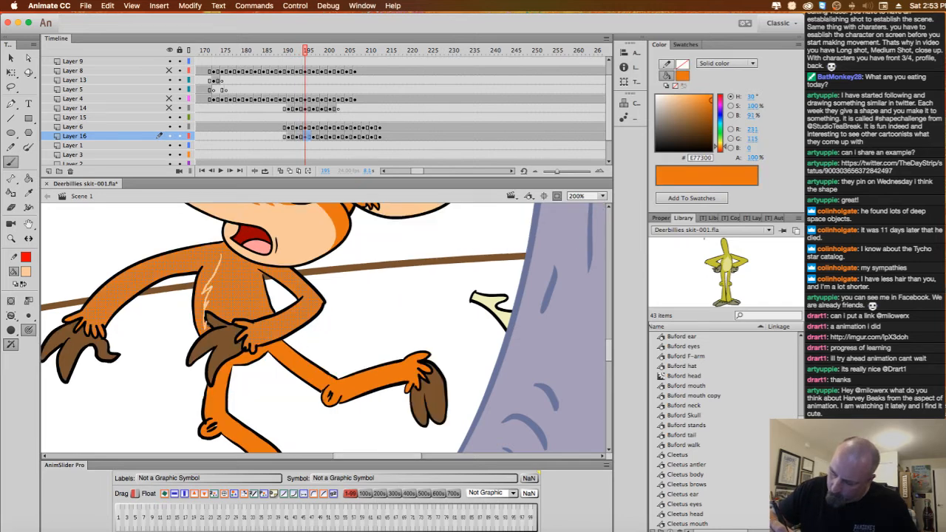
left_click_drag(240, 339, 240, 338)
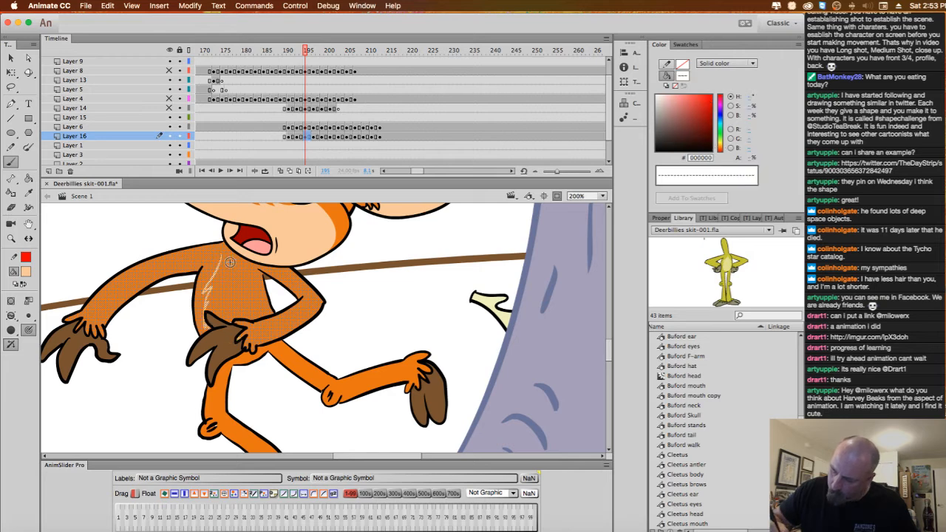
mouse_move(223, 256)
left_mouse_down()
mouse_move(255, 295)
mouse_move(258, 319)
left_mouse_up()
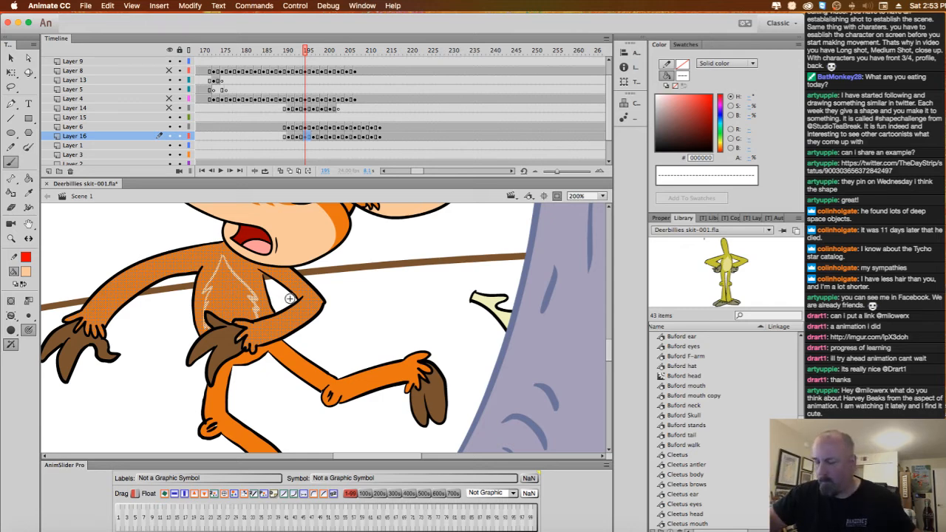
key("super+z")
key("super+z")
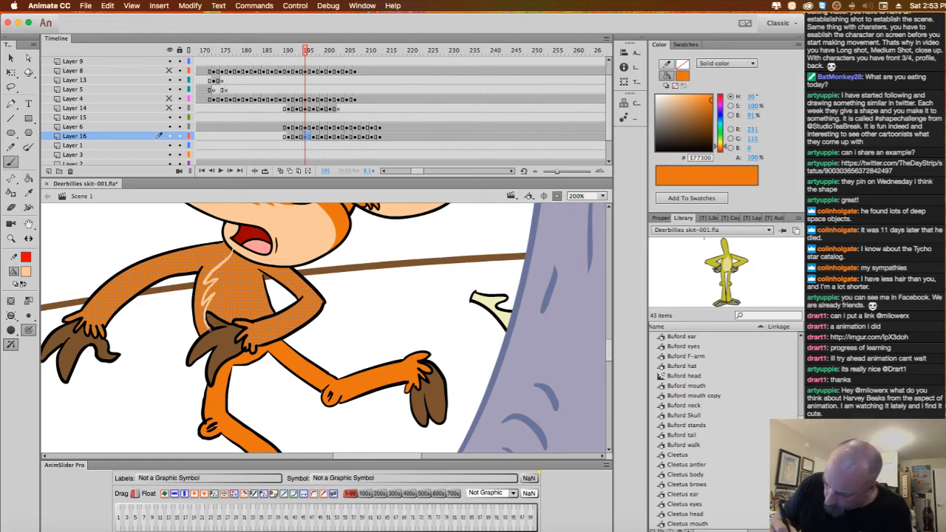
Paint both sides of the jagged peach chest fur outline on frame 195 and advance to frame 197.
left_click_drag(210, 330, 214, 334)
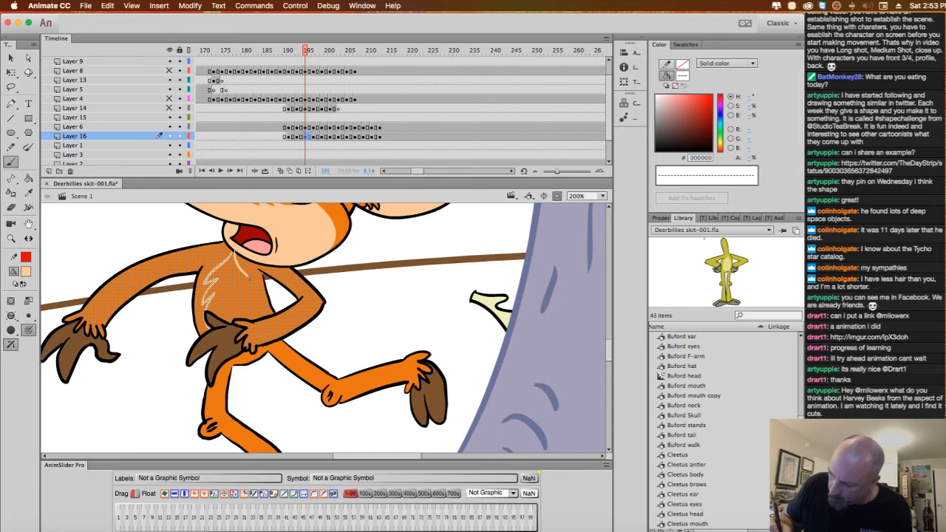
left_click_drag(259, 319, 261, 340)
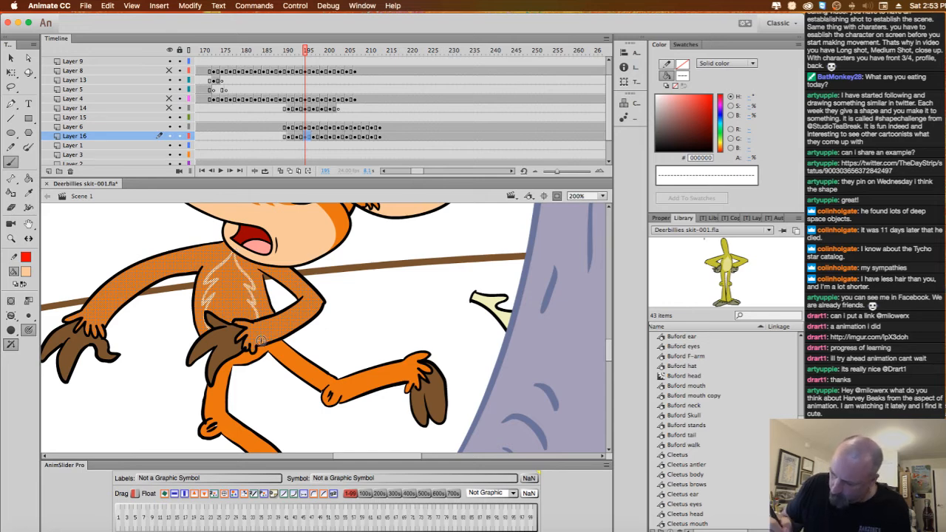
key("period")
key("period")
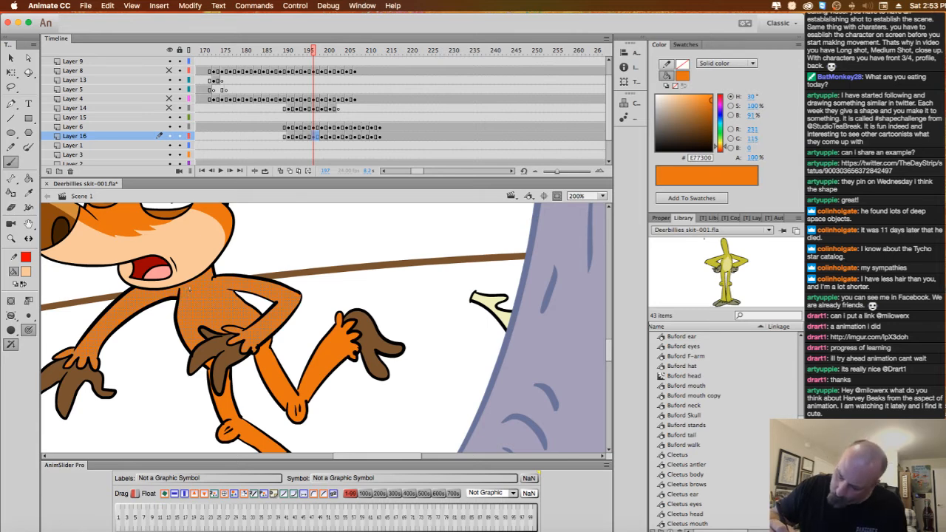
Outline the jagged peach chest fur on the deer's torso on frame 197.
left_click_drag(196, 347, 197, 348)
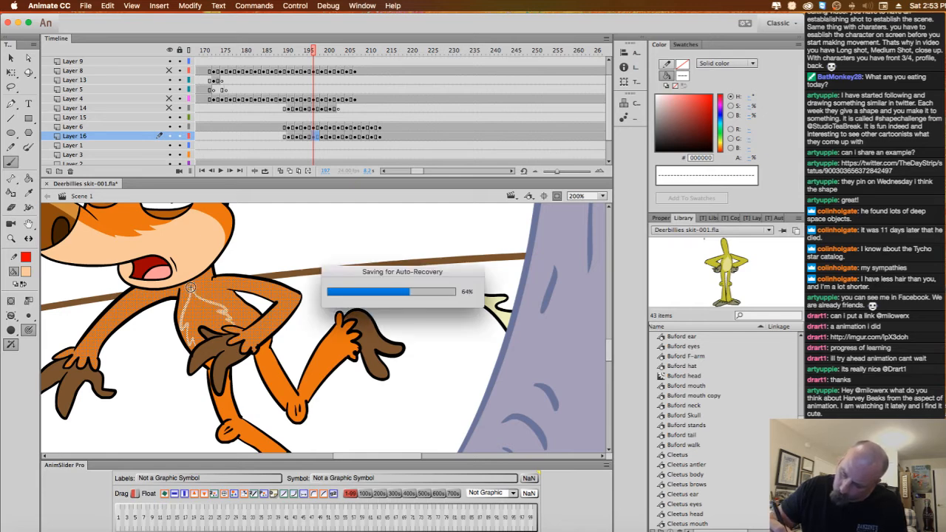
left_click(201, 293, "super")
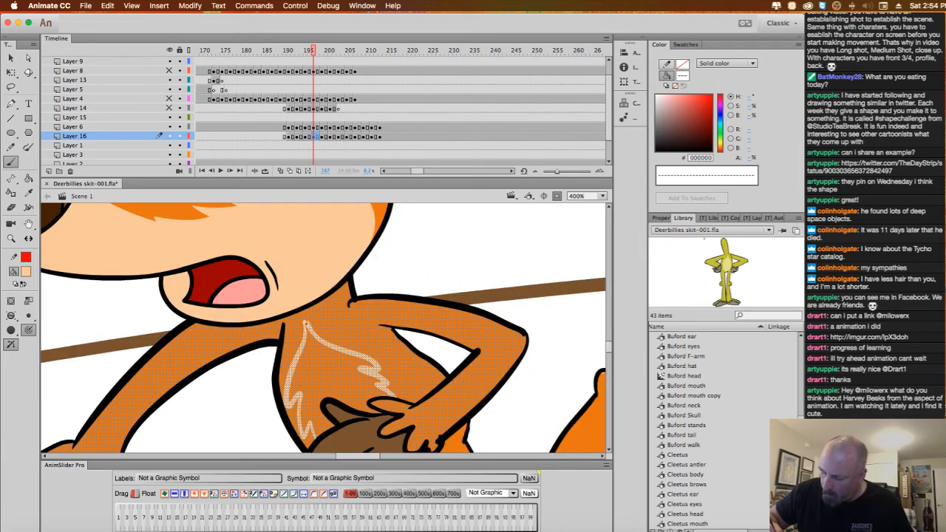
left_click_drag(399, 380, 327, 289)
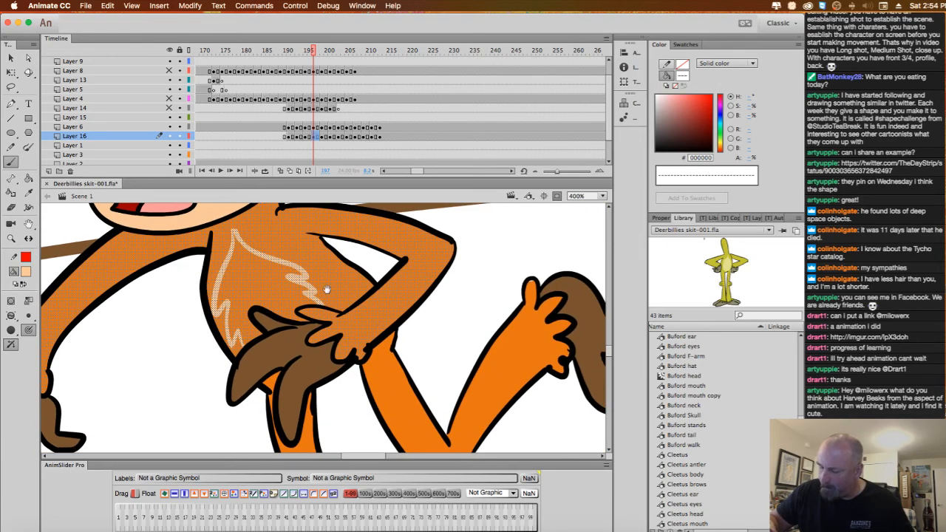
left_click(277, 380, "super")
left_click(277, 372, "shift+super")
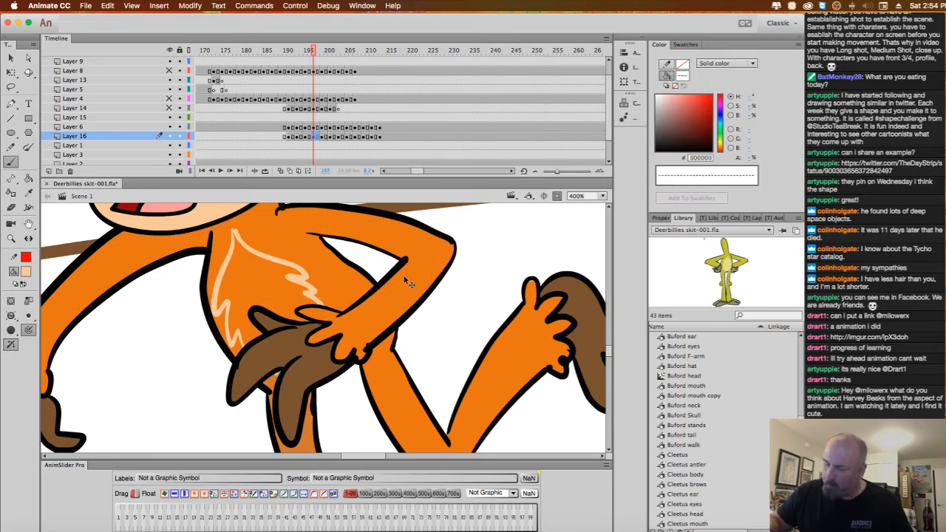
Touch up the upper tip of the chest fur outline on frame 197 and save the document.
left_click(240, 227, "super")
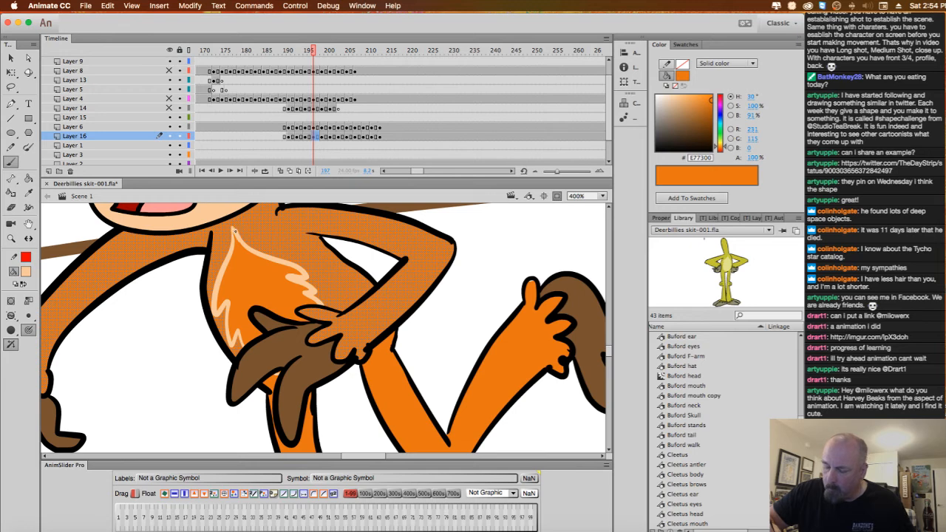
left_click(235, 234, "shift+super")
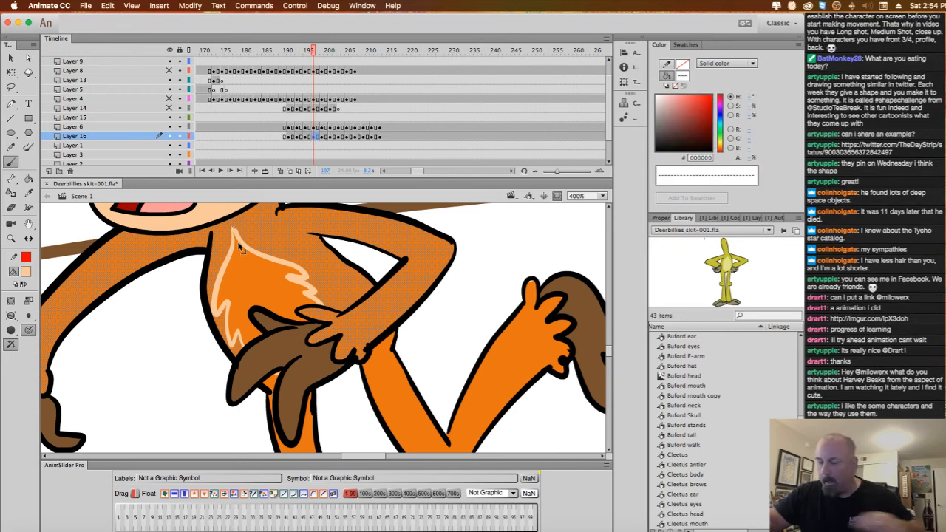
key("super+s")
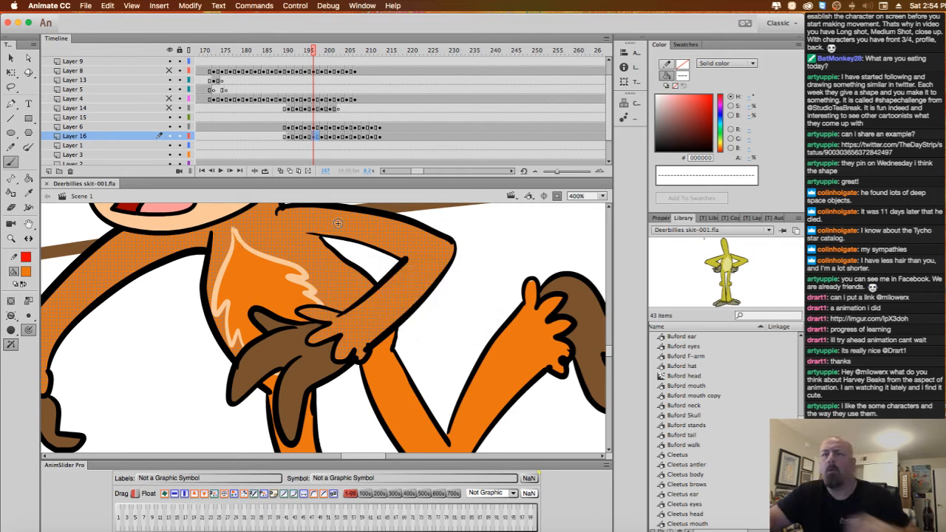
left_click(466, 315, "super")
left_click(456, 290, "alt+super")
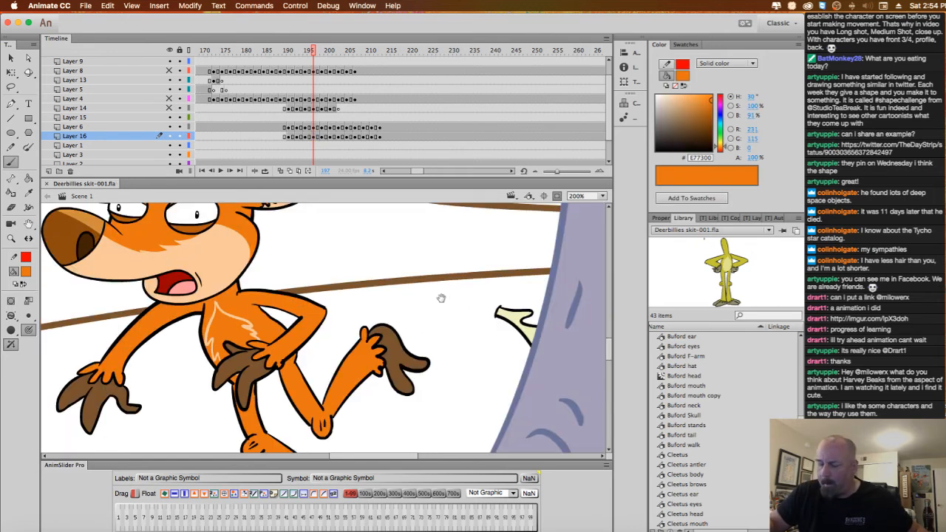
Go to frame 199 and set the brush fill color back to peach F8C899.
key("period")
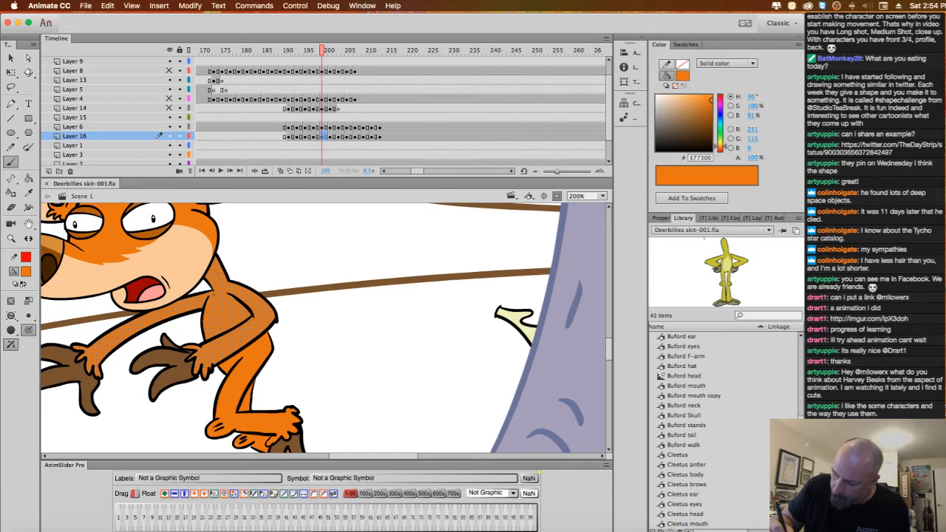
left_click(248, 249, "super")
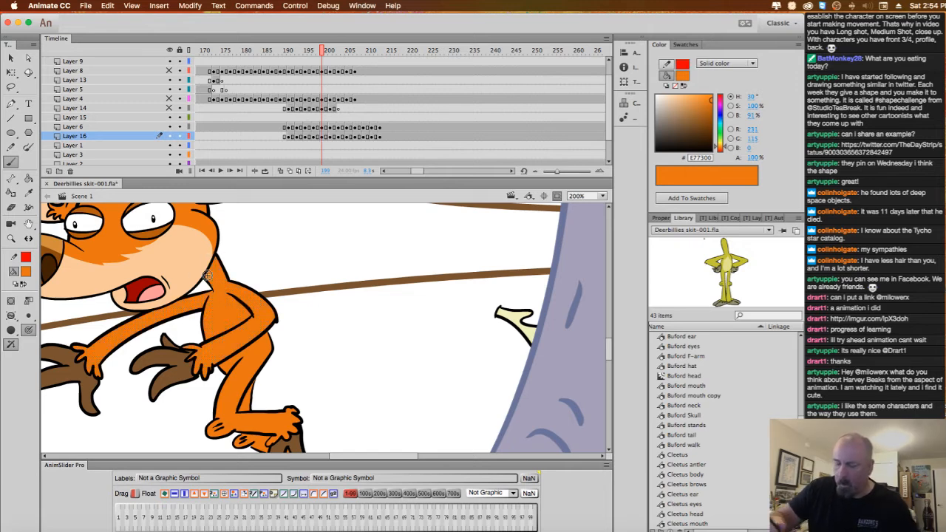
left_click(26, 271)
left_click(66, 395)
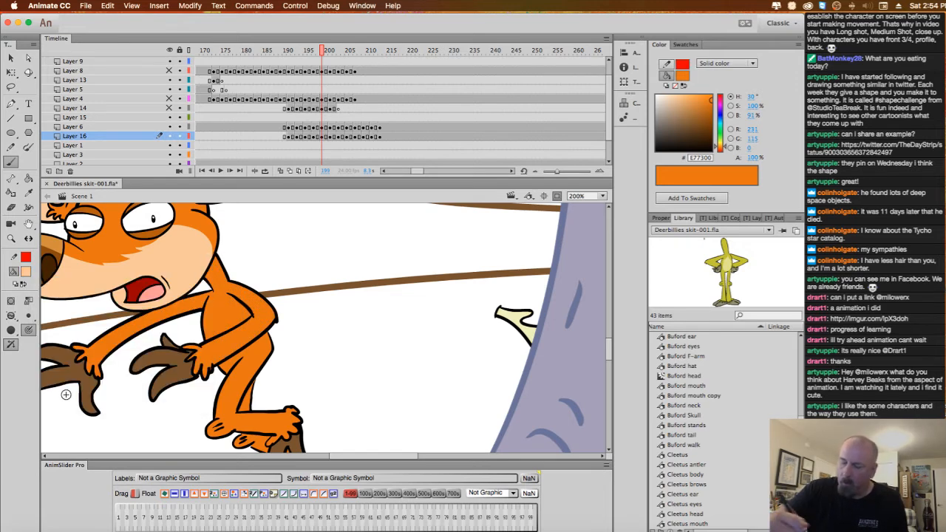
Outline the peach chest fur and lower belly patch on frame 199 and advance to frame 201.
left_click(218, 313)
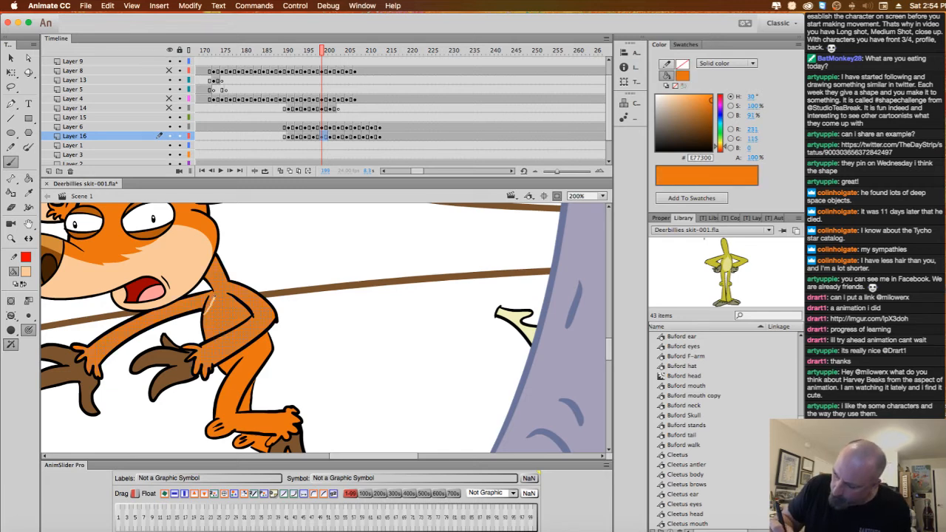
left_click(213, 316)
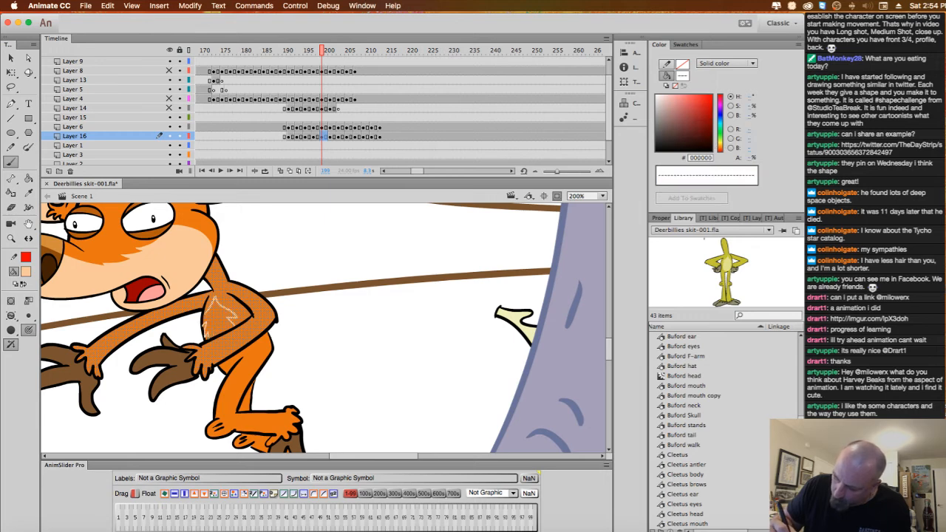
left_click(225, 364)
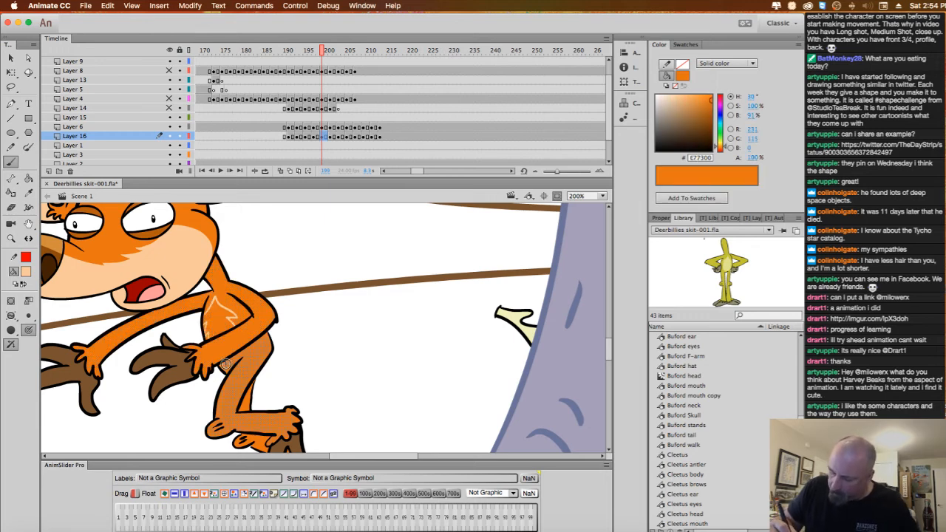
left_click(245, 338, "super")
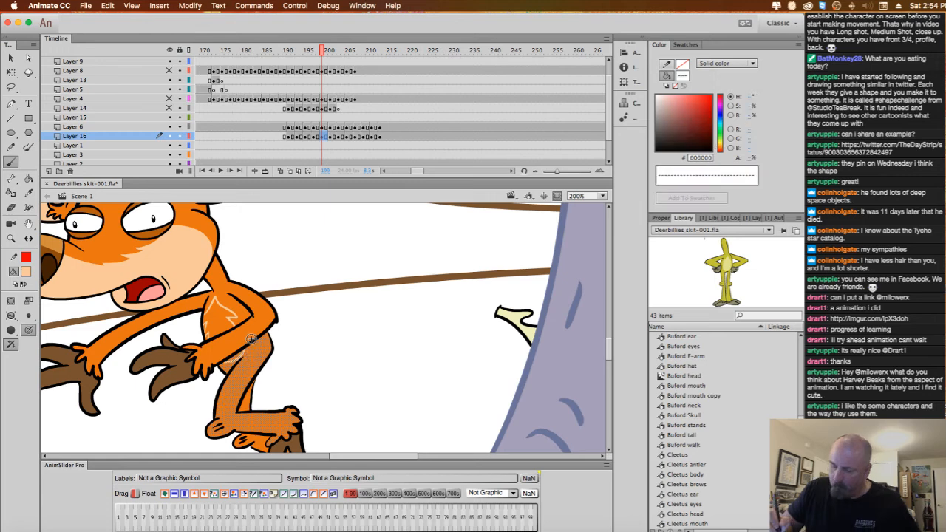
left_click(310, 282, "super")
key("period")
key("period")
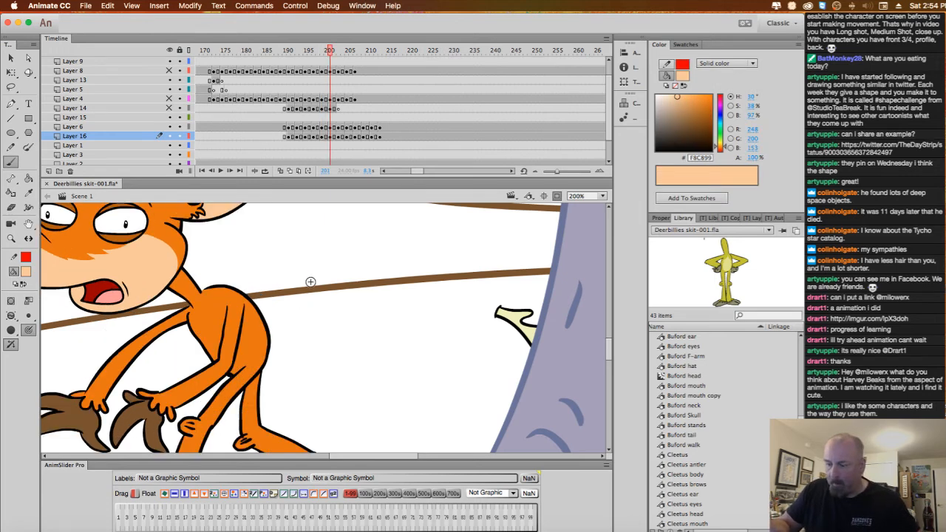
Outline the jagged peach chest fur and lower belly patch on frame 201 and advance to frame 203.
left_click(217, 330, "super")
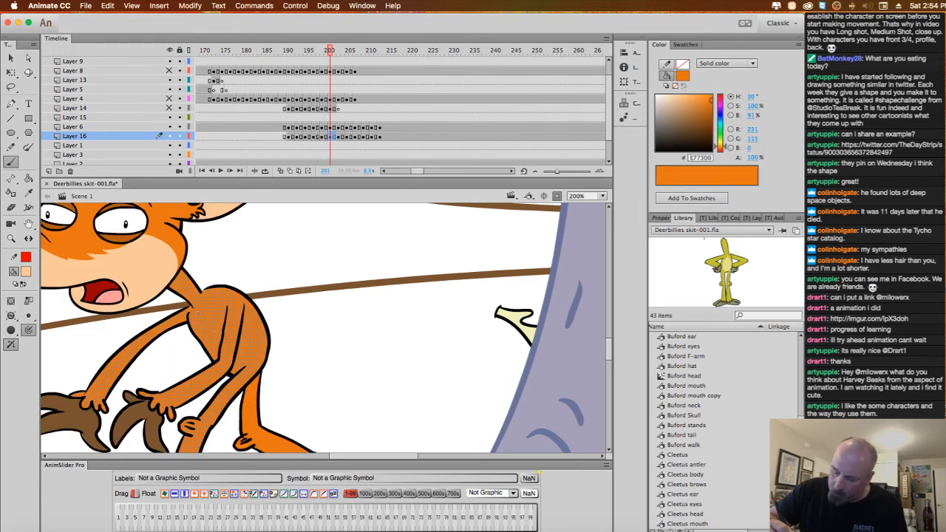
left_click_drag(212, 351, 216, 360)
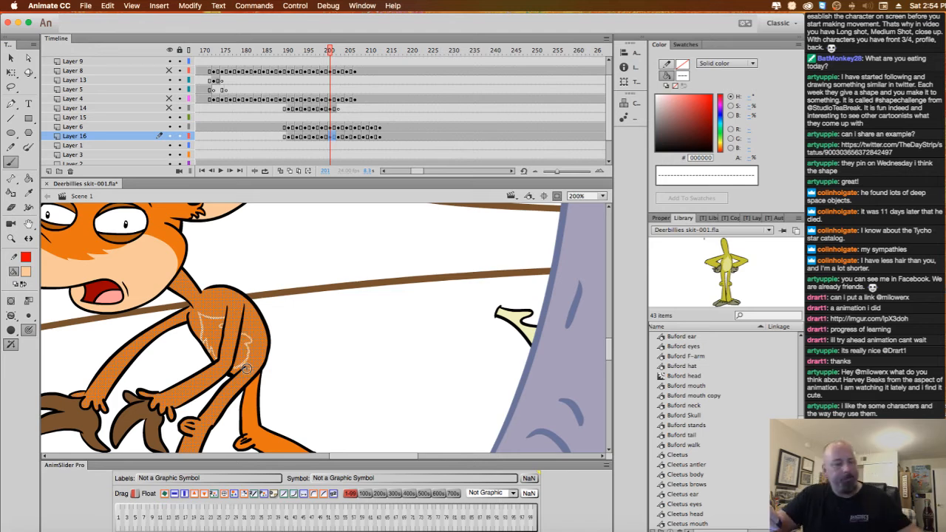
key("period")
key("period")
Outline the peach chest fur between the deer's arms on frame 203.
left_click(183, 378, "super")
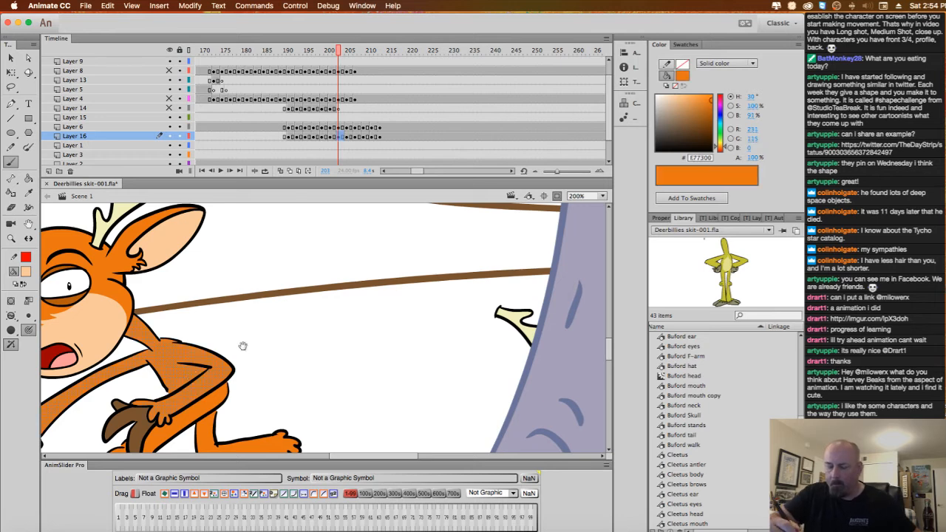
left_click_drag(243, 348, 268, 281)
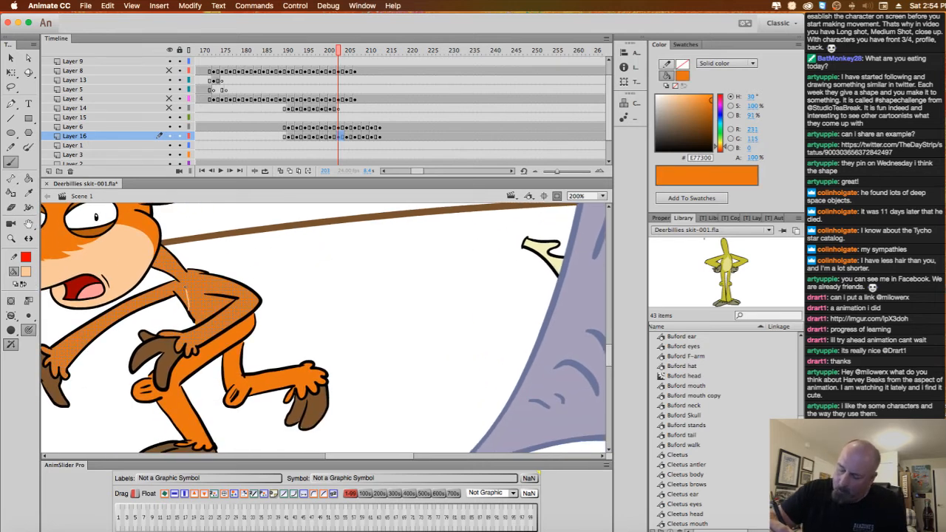
left_click_drag(217, 304, 212, 312)
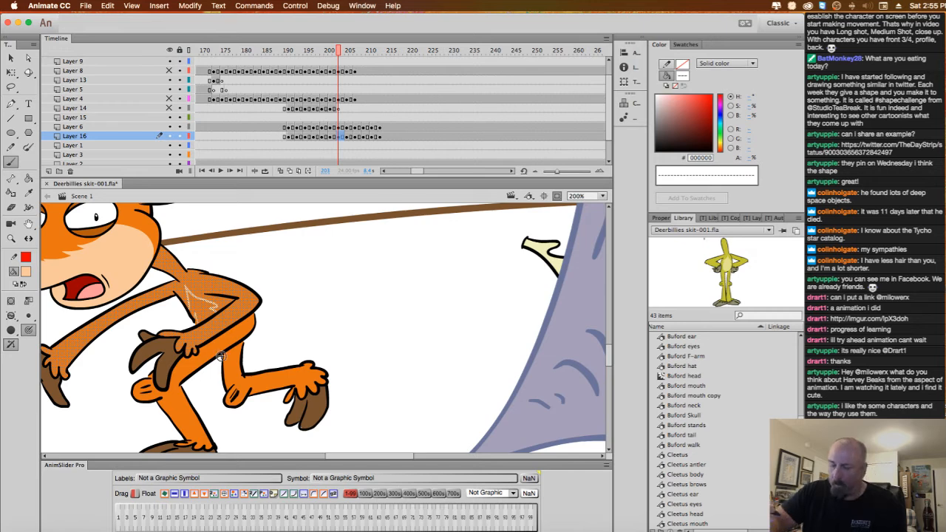
Go to frame 205, outline the peach chest fur beside the near arm, and undo the last belly patch stroke.
key("period")
key("period")
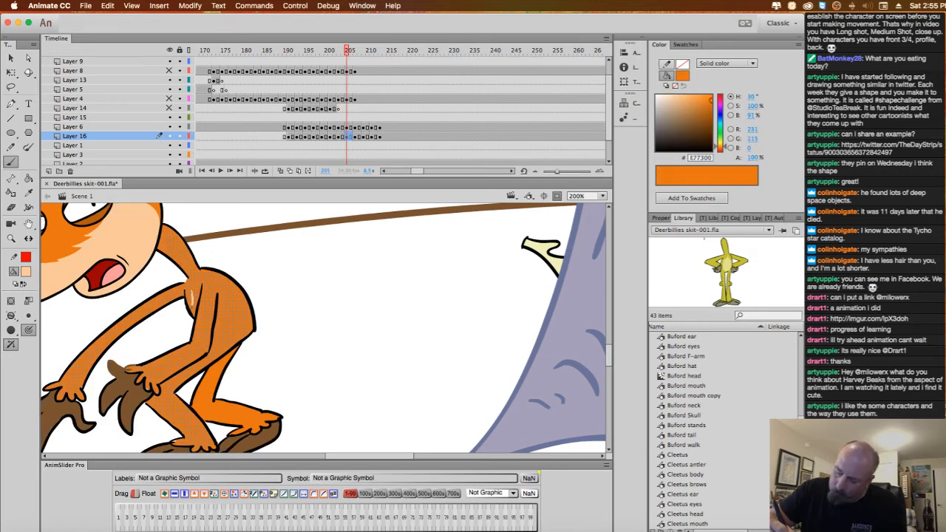
left_click_drag(193, 317, 193, 318)
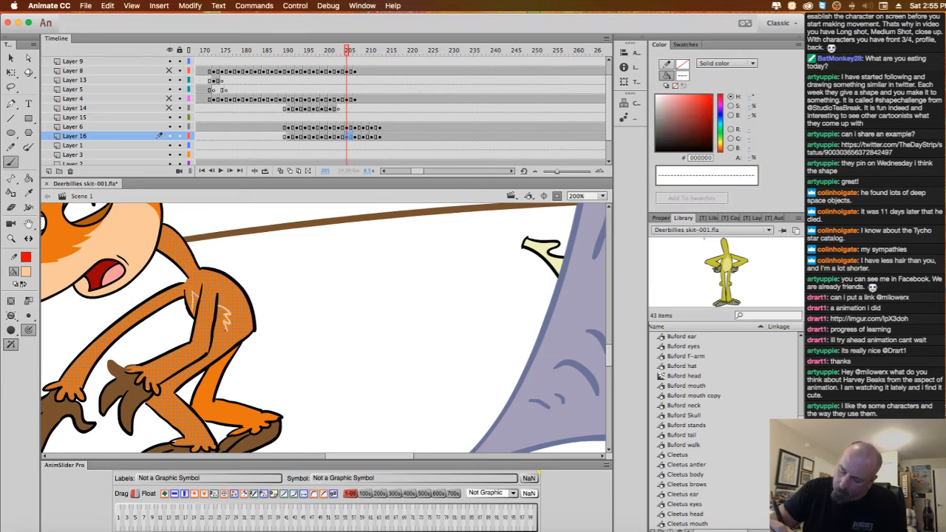
key("super+z")
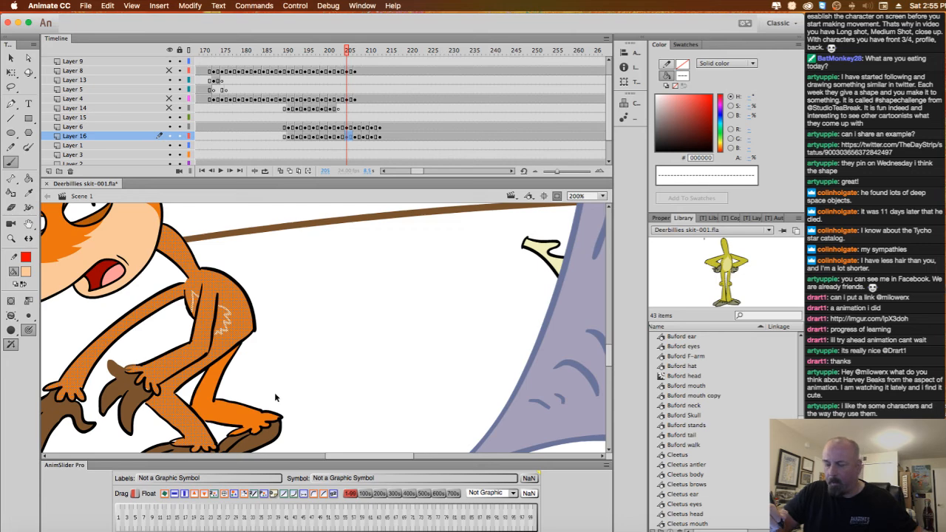
Set the brush fill color to black and extend the leg crease line across the deer's hip on frame 205.
left_click(26, 272)
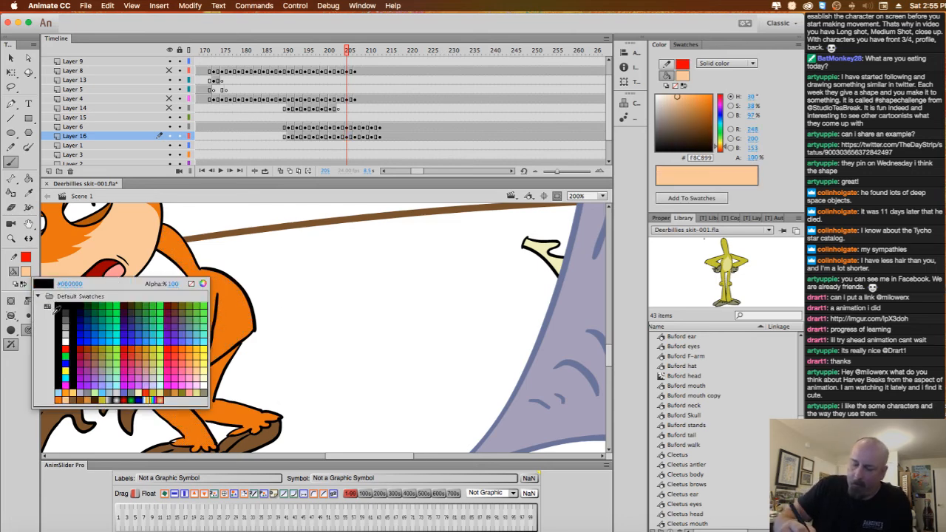
left_click(60, 310)
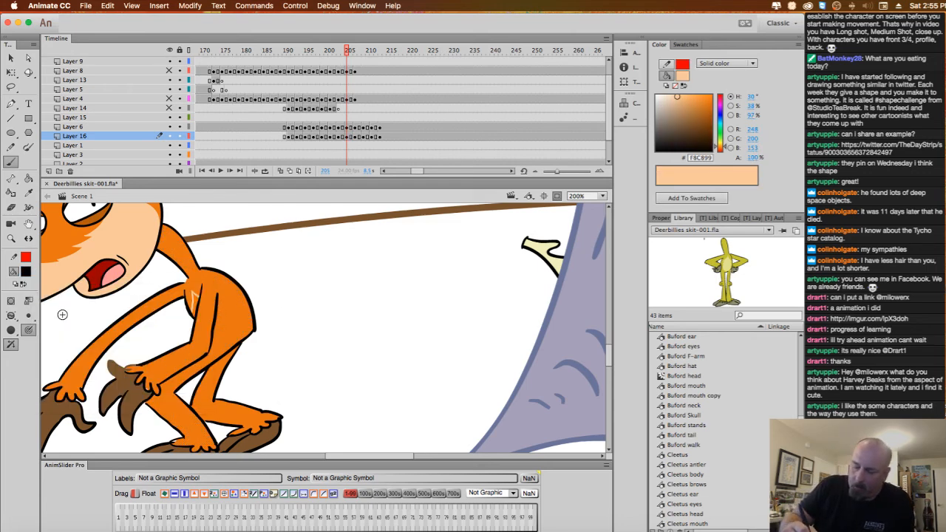
left_click(237, 324)
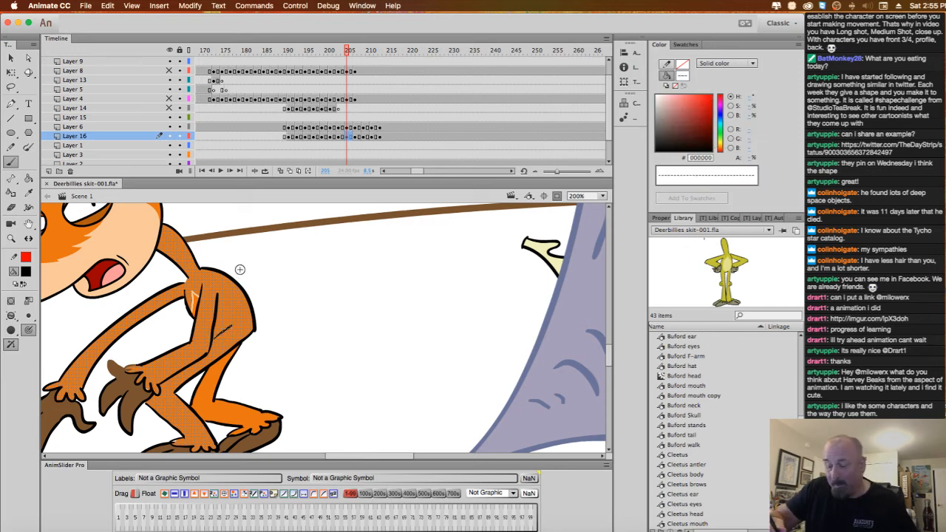
Set the fill back to peach F8C899, outline the belly patch behind the arm on frame 205, and advance to frame 207.
left_click(29, 316)
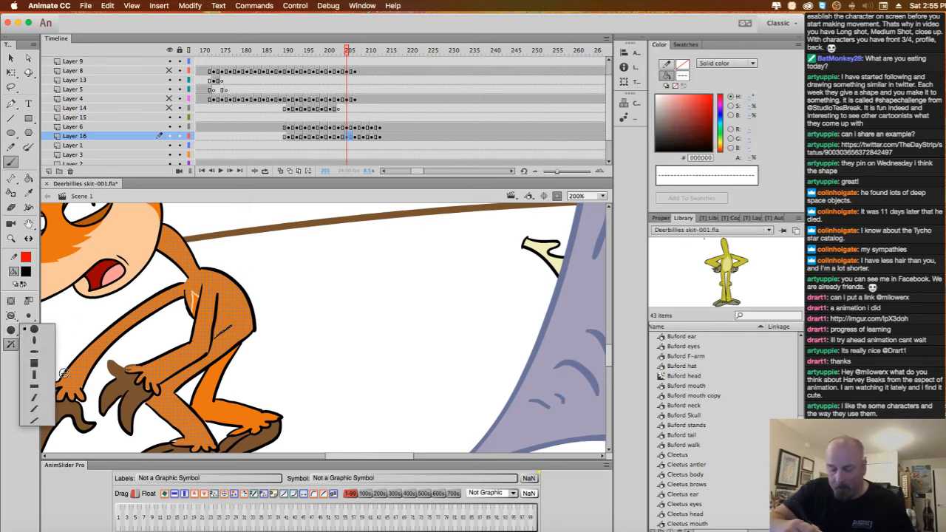
left_click(37, 315)
left_click(27, 271)
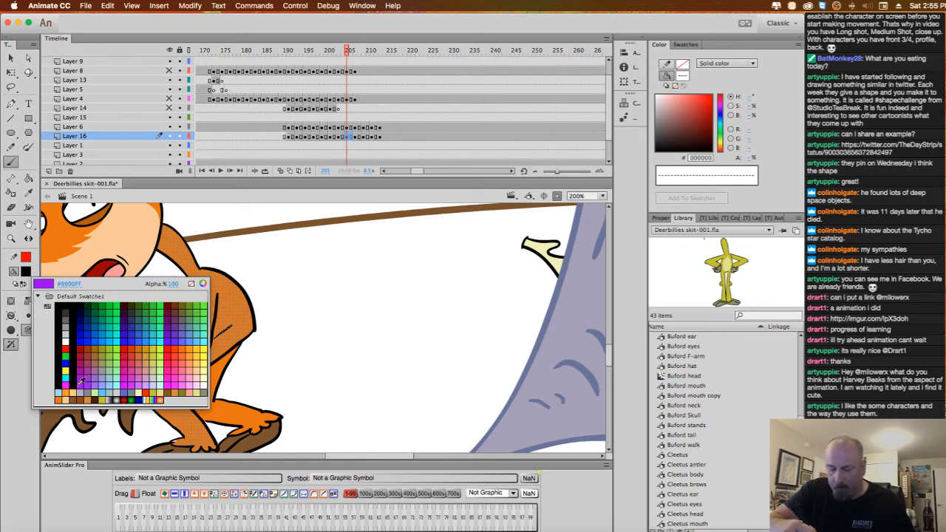
left_click(70, 392)
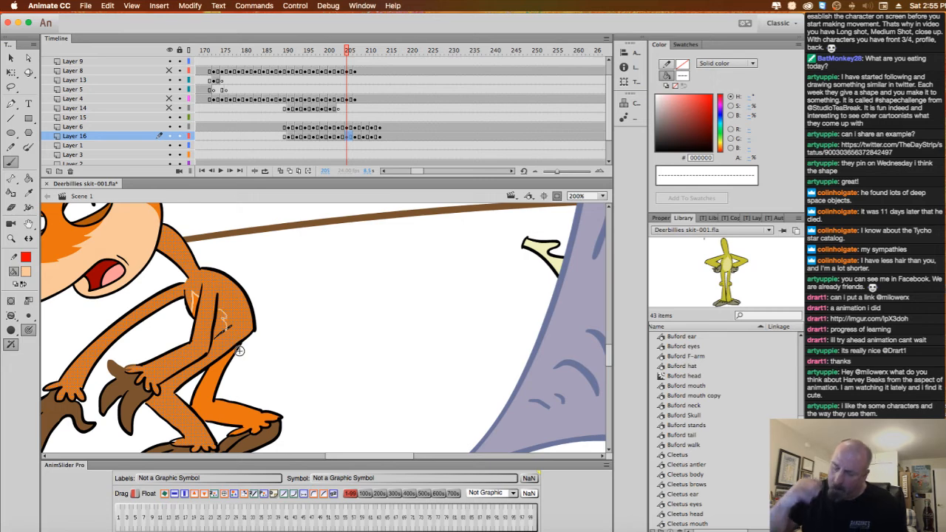
left_click(239, 310)
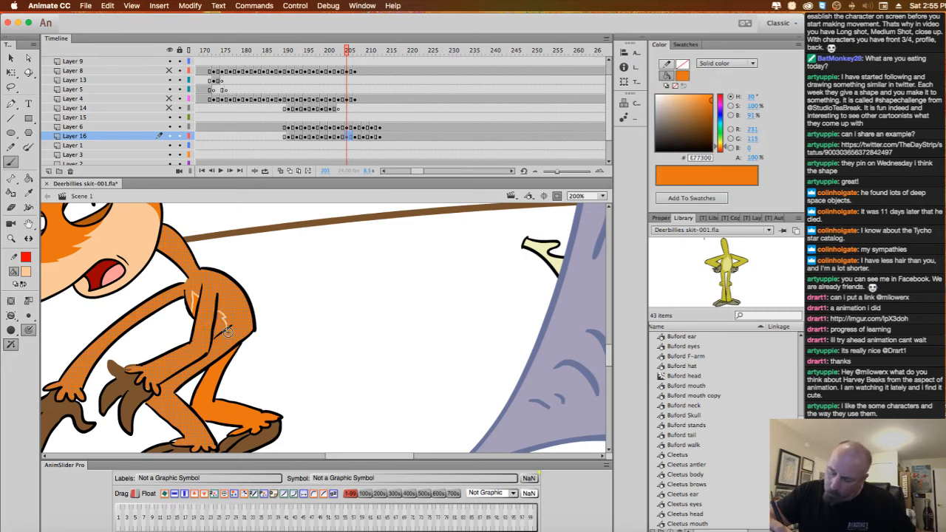
left_click_drag(227, 333, 230, 337)
key("period")
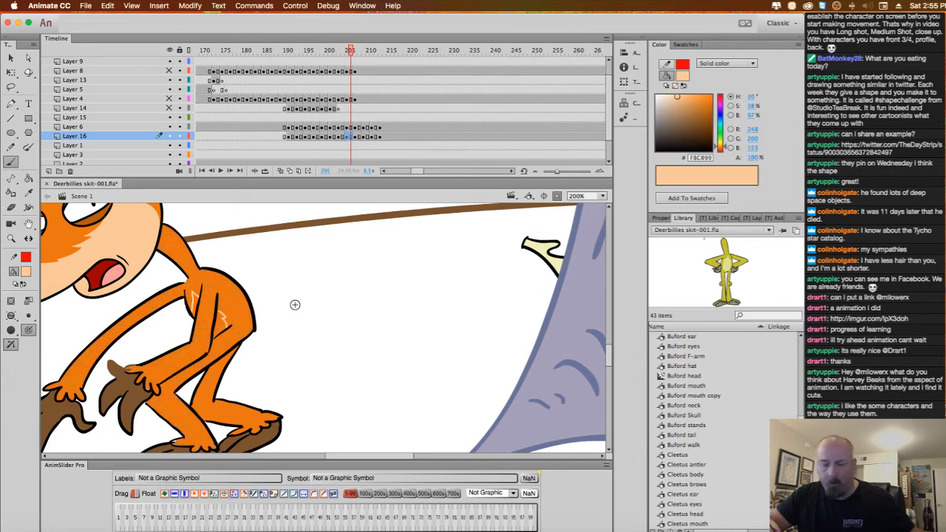
key("period")
Outline the peach chest fur on frame 207, undoing stray strokes, and advance to frame 209.
left_click(183, 300)
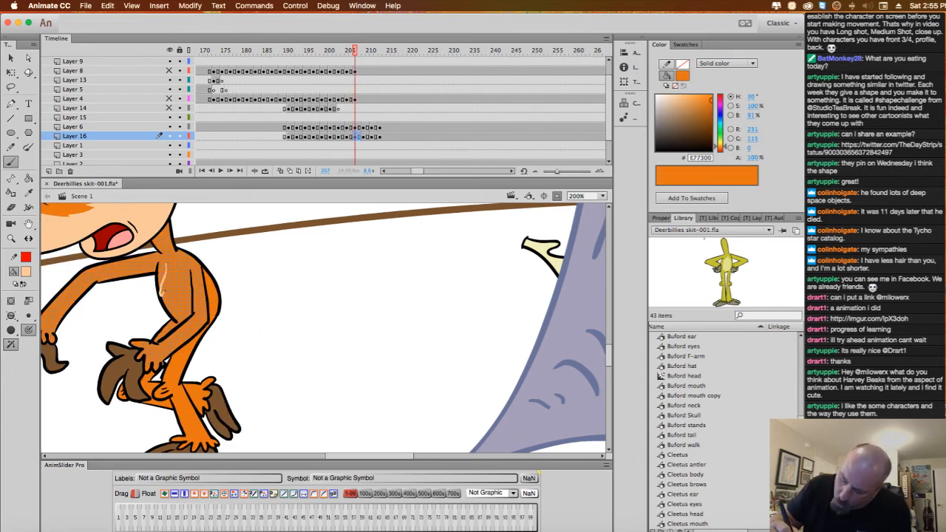
mouse_move(185, 306)
left_mouse_down()
mouse_move(165, 267)
mouse_move(185, 277)
left_mouse_up()
key("super+z")
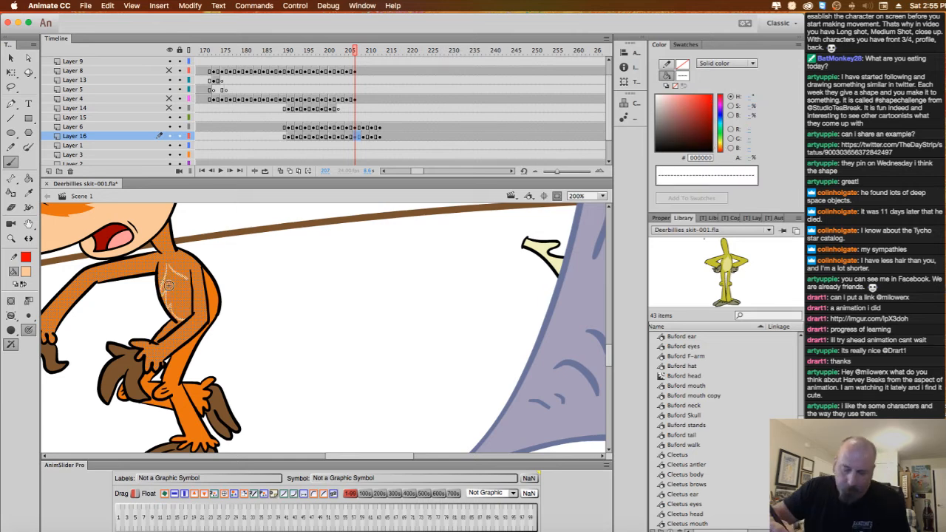
key("super+z")
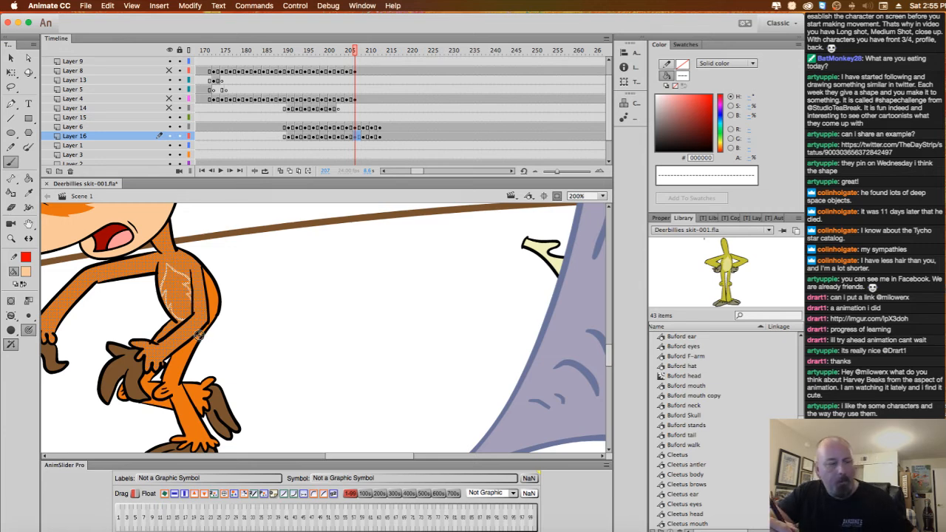
key("period")
key("period")
Outline the pointed peach chest fur above the raised hand on frame 209 and advance to frame 211.
left_click_drag(293, 325, 402, 384)
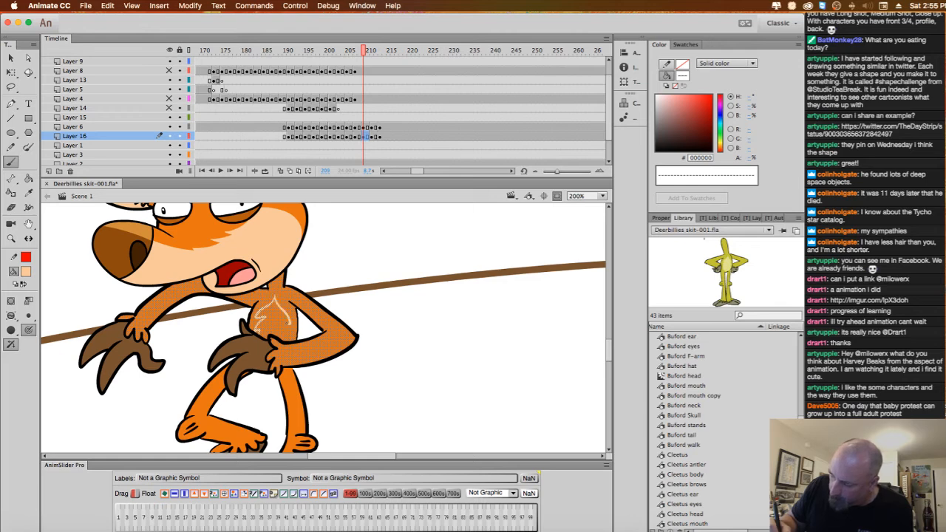
left_click_drag(275, 300, 285, 338)
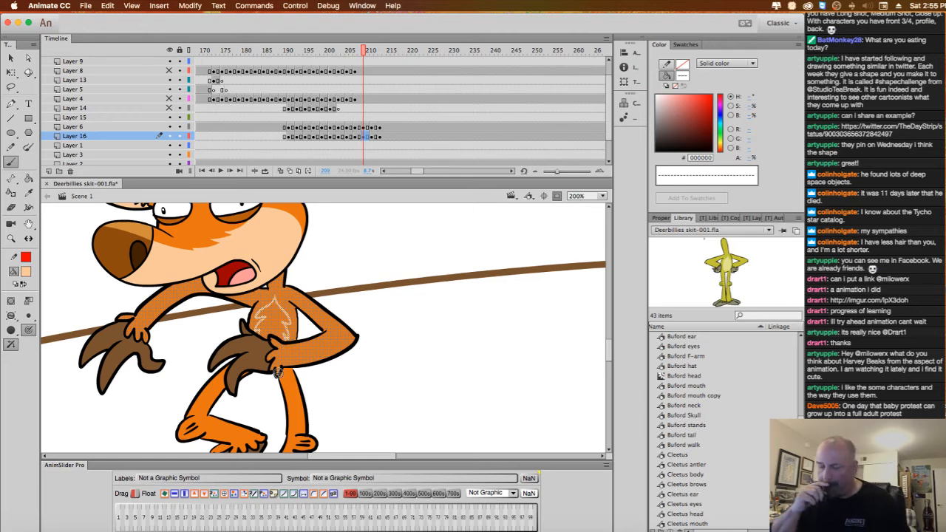
key("period")
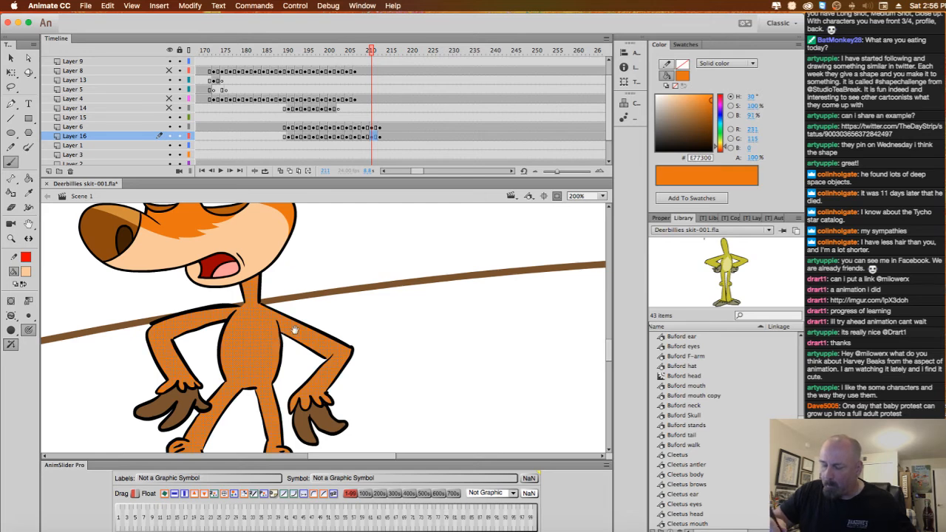
key("period")
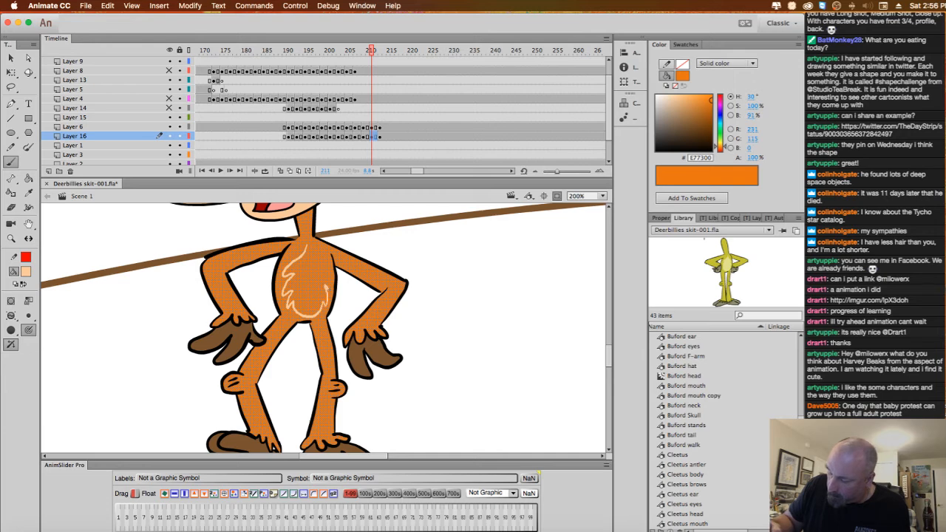
Outline the peach chest and belly fur on the upright torso on frame 211 and advance to frame 213.
left_click_drag(309, 251, 308, 248)
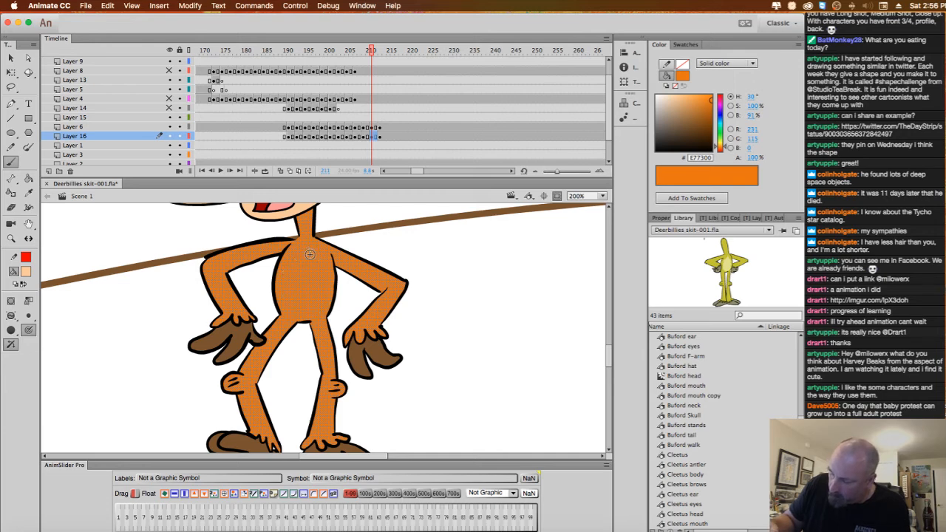
key("period")
key("period")
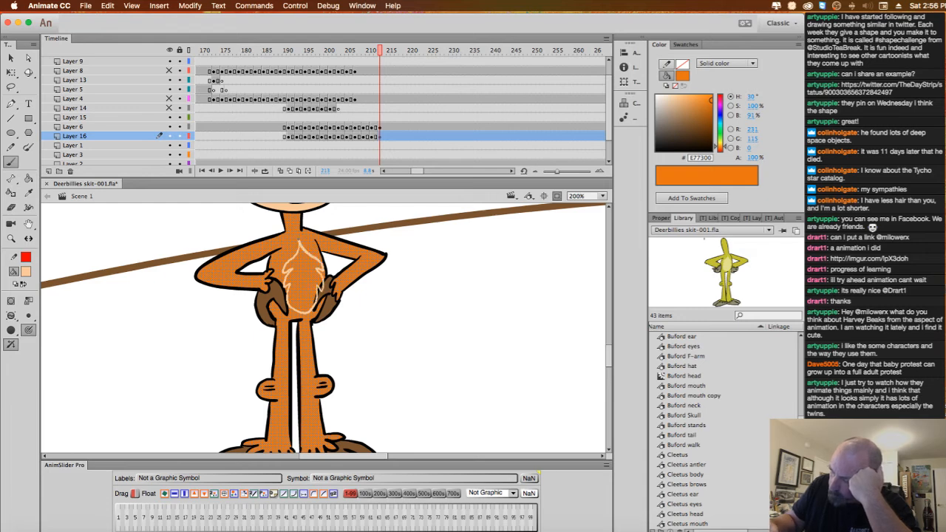
Complete the closed chest and belly fur outline on frame 213 and fill it with peach F8C899 using the Paint Bucket.
left_click_drag(320, 288, 312, 277)
left_click(406, 234, "super")
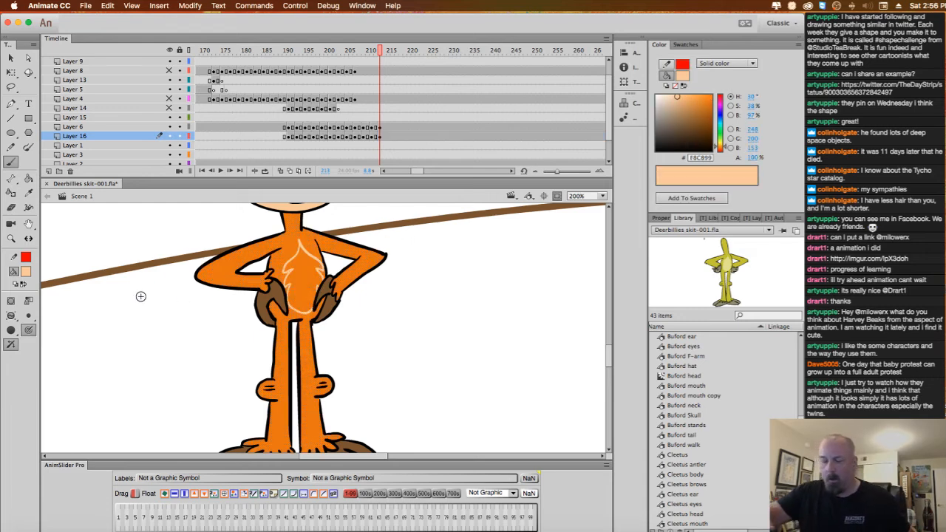
left_click(28, 178)
left_click(305, 277)
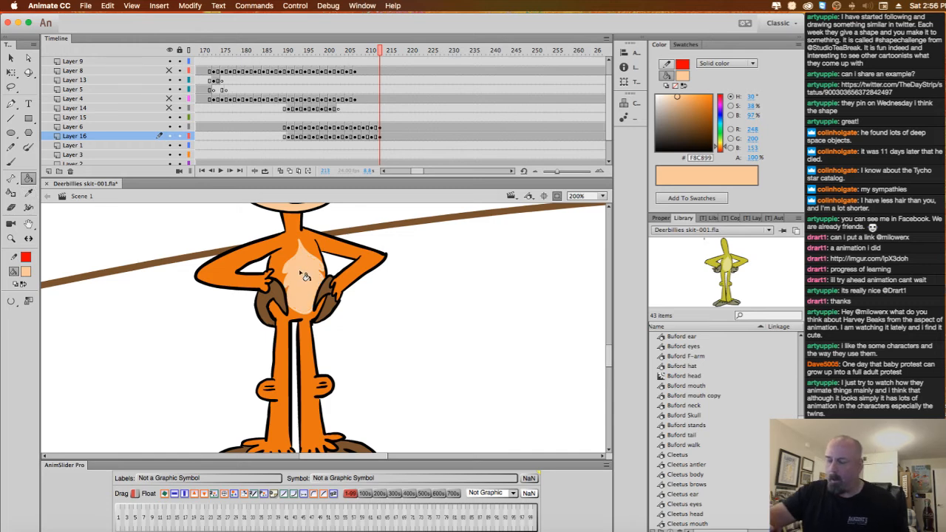
Step back through the animation and fill the chest fur outlines with peach on frames 212 and 210.
key("comma")
left_click(319, 282)
key("comma")
key("comma")
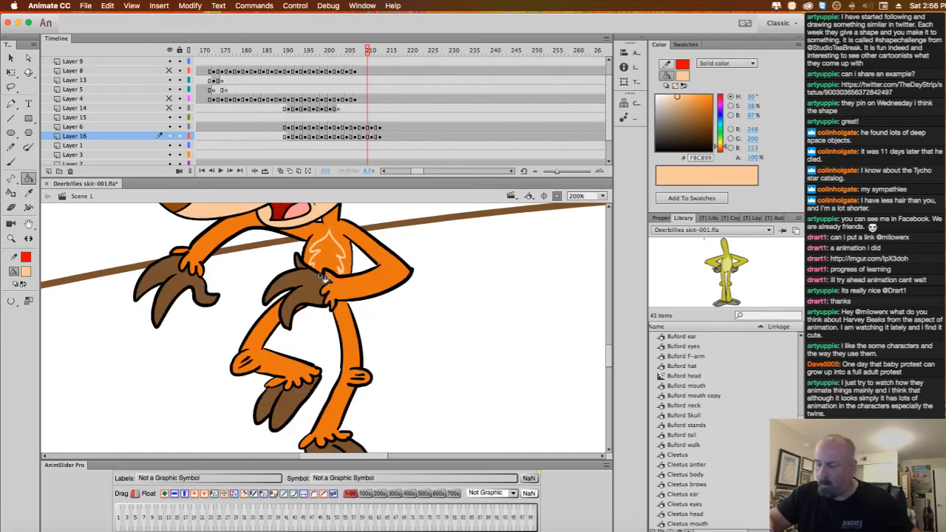
left_click(331, 264)
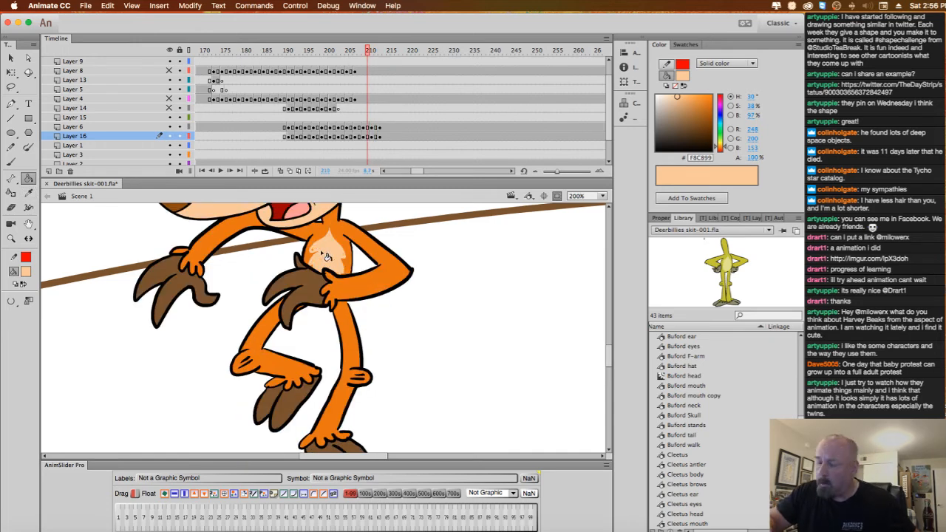
left_click(330, 269)
key("period")
key("comma")
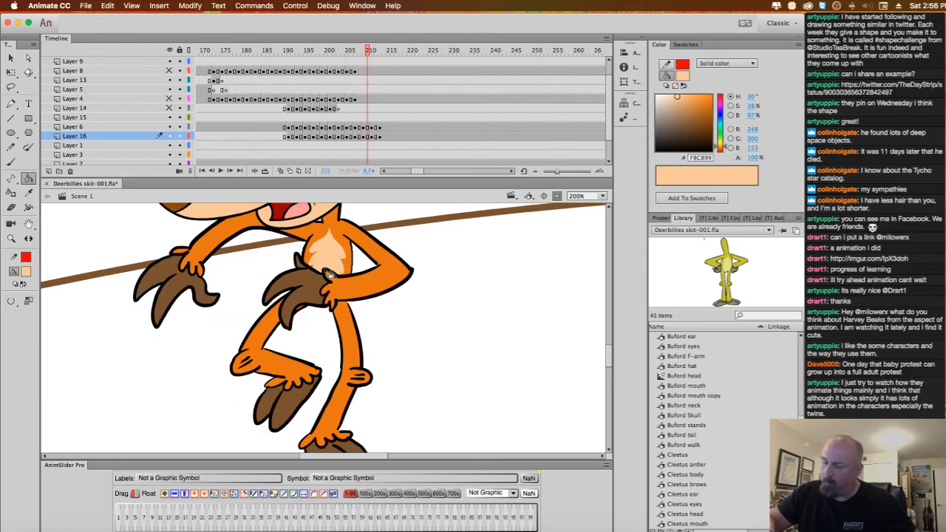
Fill the chest fur outlines with peach on frames 208 and 204.
key("comma")
key("comma")
left_click(347, 283)
key("comma")
key("comma")
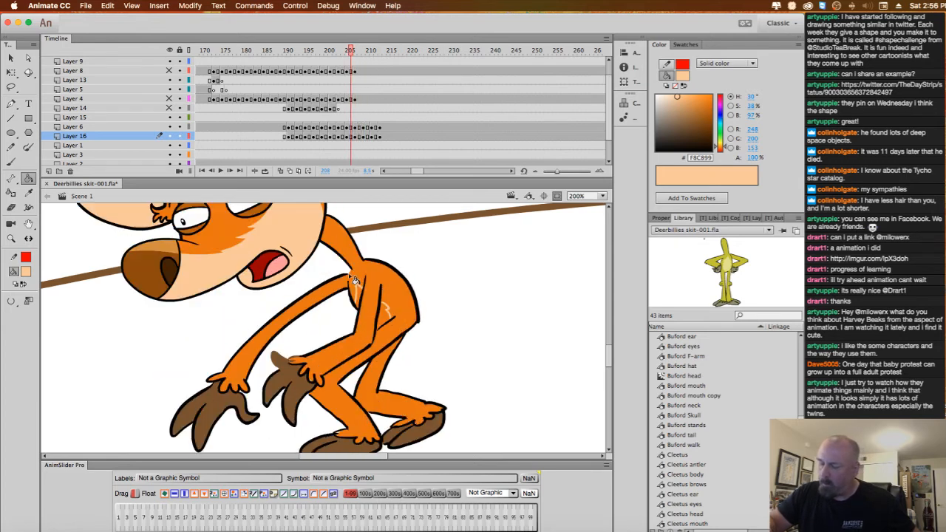
key("comma")
key("comma")
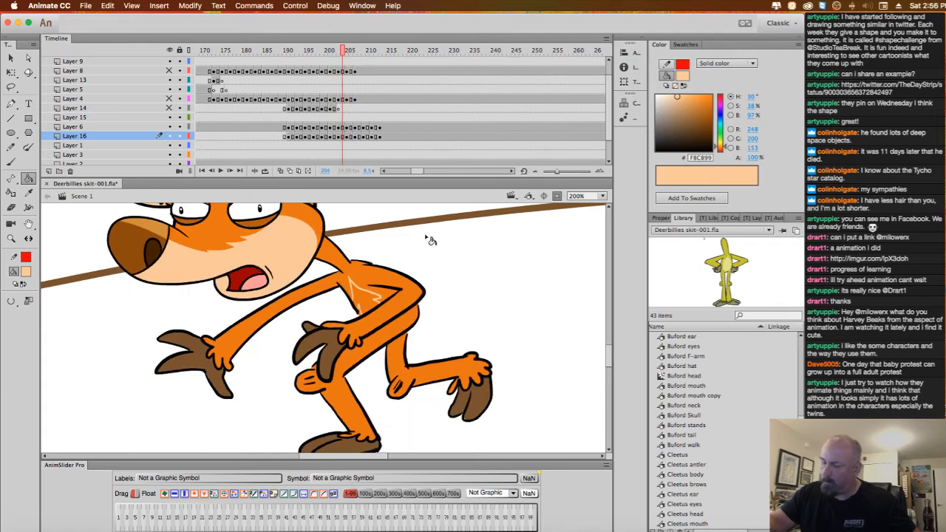
left_click(368, 301)
Fill both the chest fur and the lower belly patch with peach on frame 202.
key("comma")
key("comma")
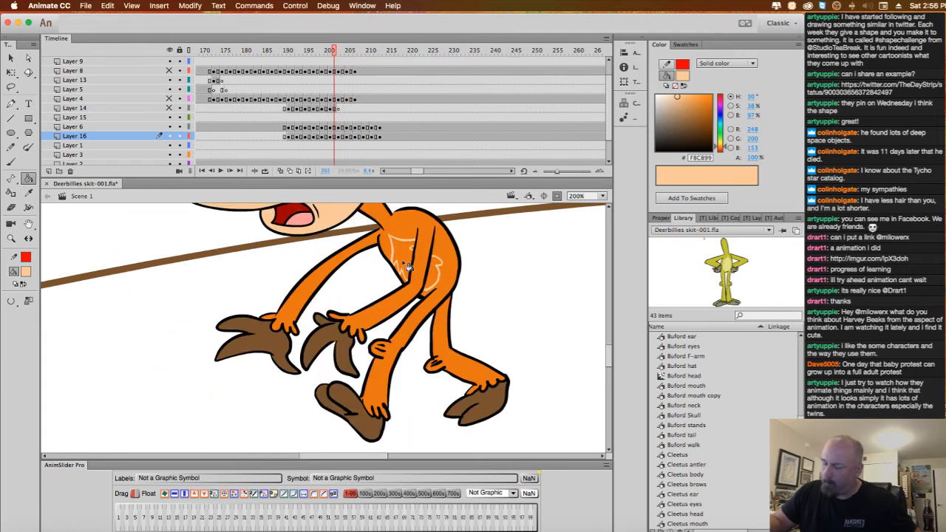
left_click(409, 266)
left_click(437, 284)
Fill the chest fur outlines with peach on frames 200 and 198.
key("comma")
key("comma")
left_click(416, 251)
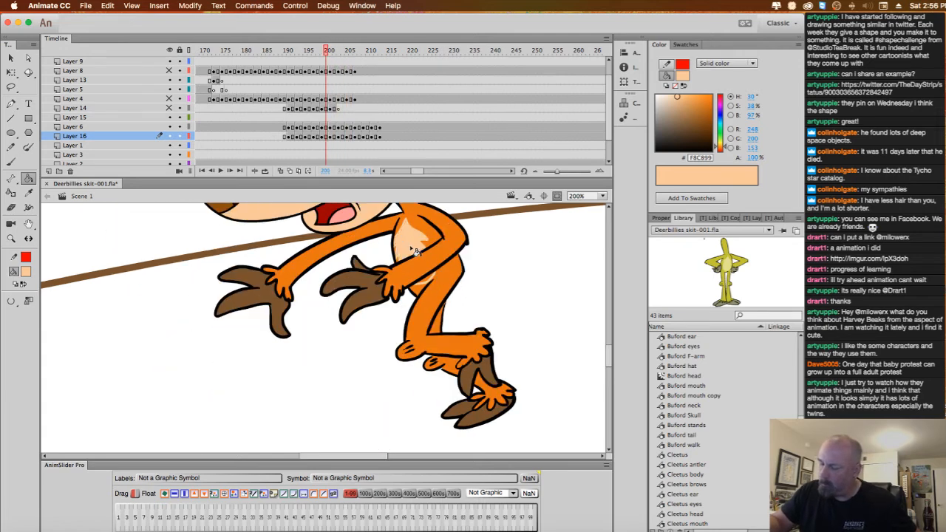
key("comma")
key("comma")
left_click(435, 264)
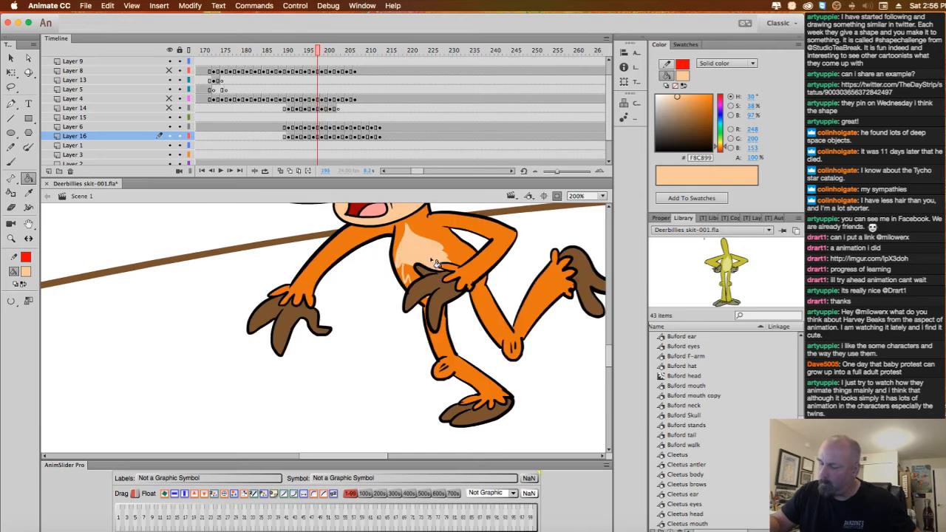
Finish the peach chest fur on frame 198 and fill the chest fur on frame 196, undoing the spill onto the arms.
left_click(412, 277)
key("comma")
key("comma")
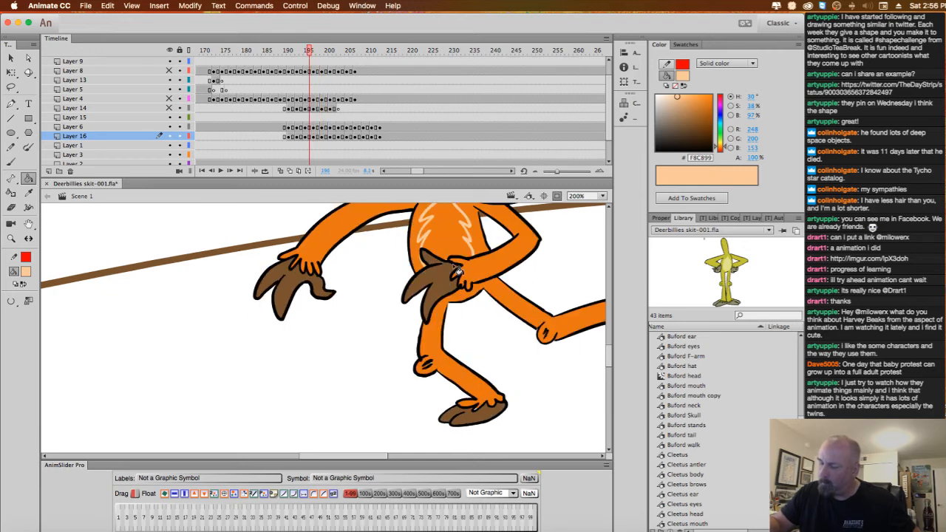
left_click(441, 235)
left_click_drag(441, 235, 403, 297)
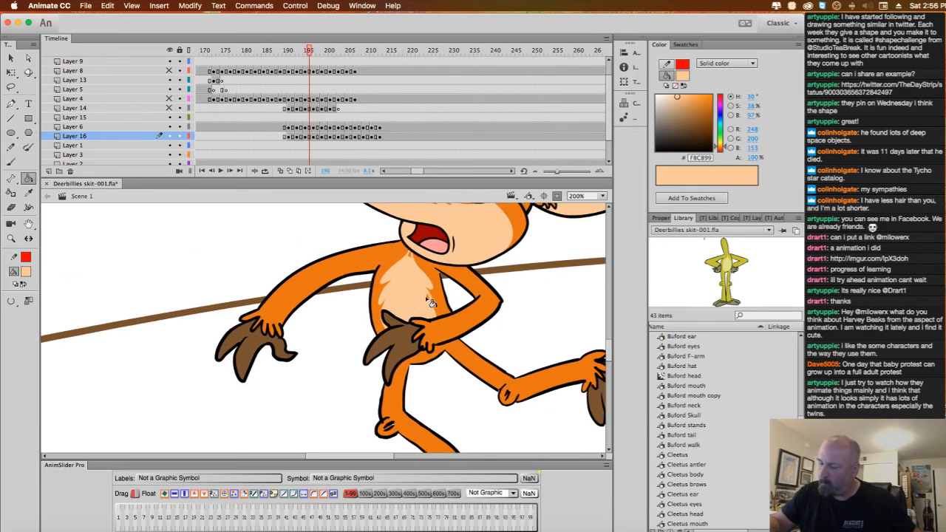
left_click(420, 270)
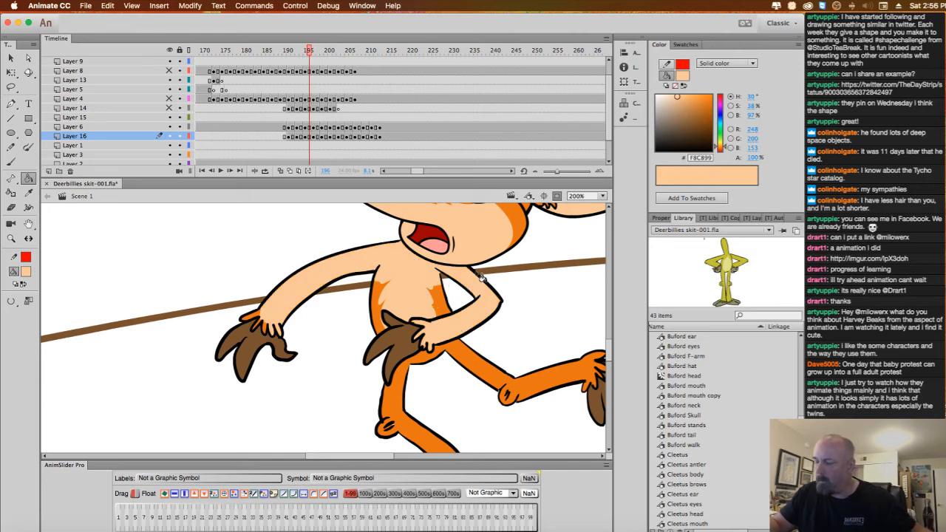
key("super+z")
left_click(413, 258)
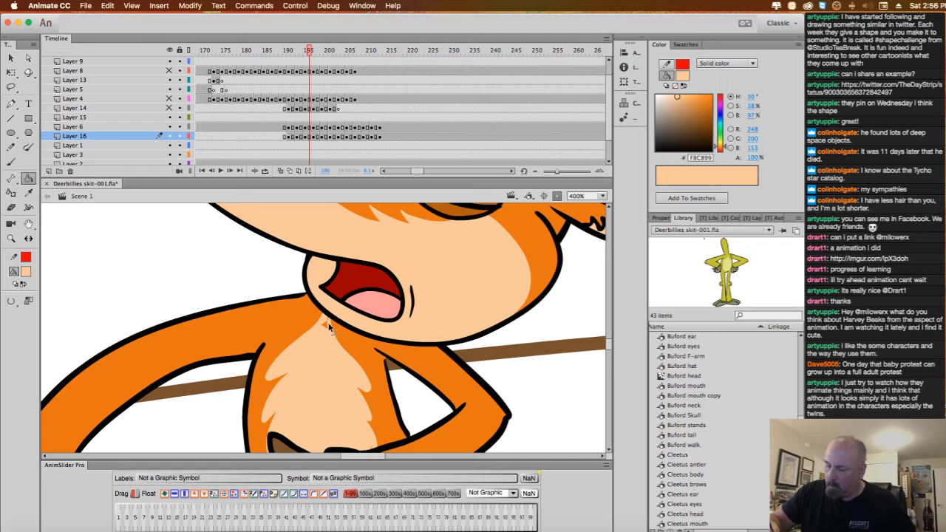
left_click(353, 343, "alt")
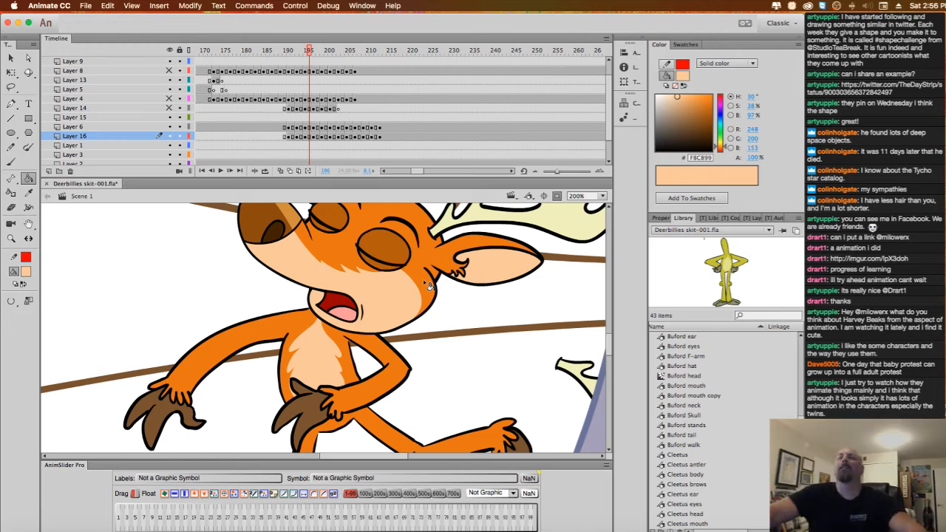
Fill the chest and lower belly fur outlines with peach on frames 194 and 192, stepping back through the remaining frames.
key("comma")
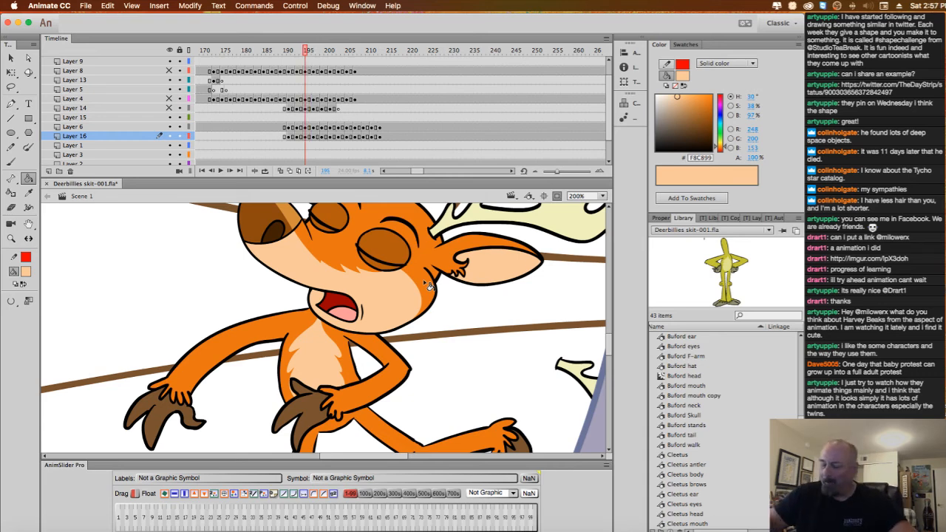
key("comma")
scroll(370, 361, "down", 3)
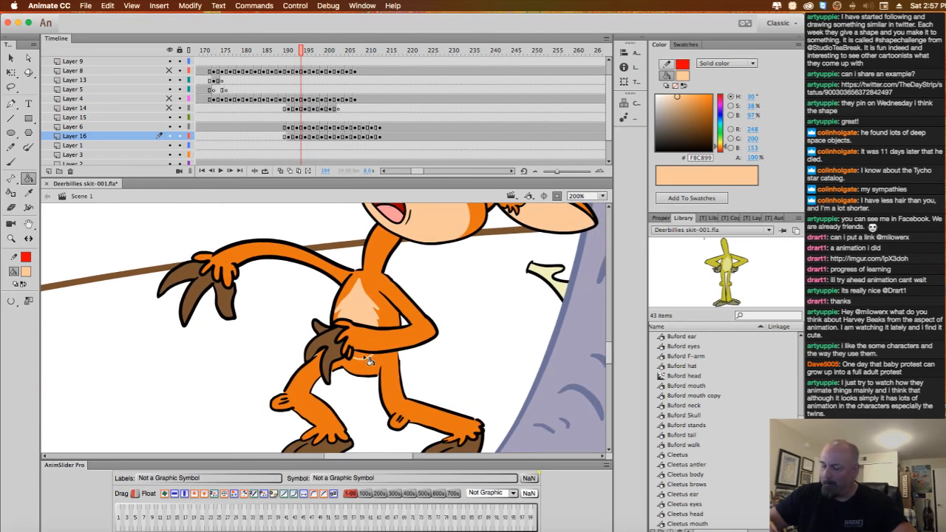
key("comma")
key("comma")
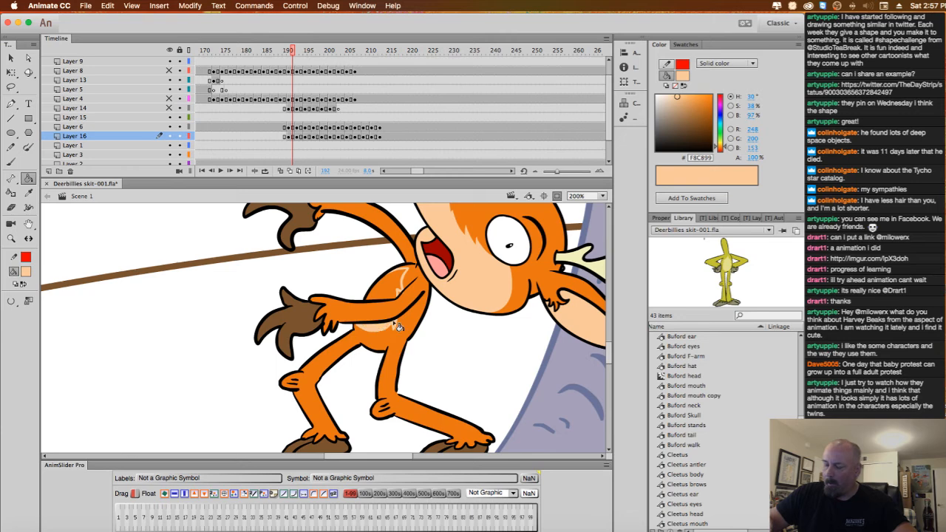
key("comma")
key("comma")
key("comma")
key("comma")
key("comma")
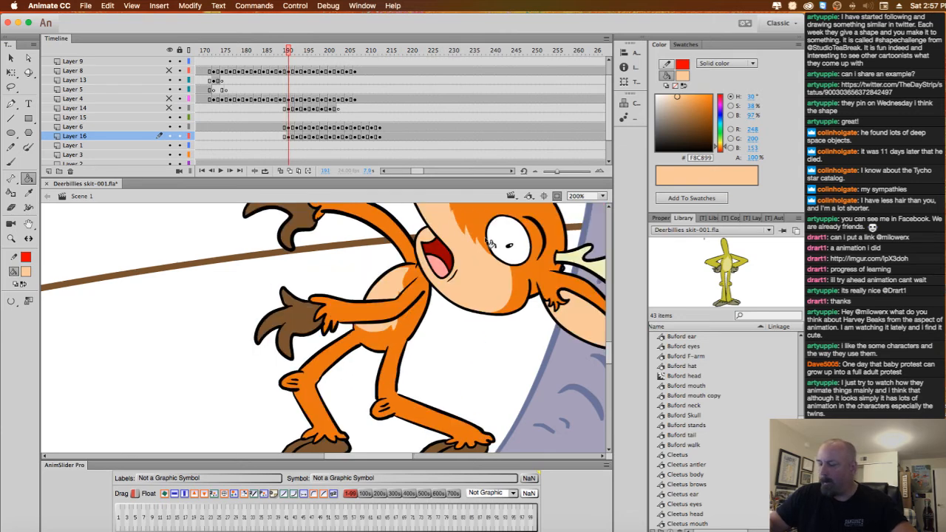
Show the hidden Layers 14, 4 and 8 again so both deer appear in the scene.
key("super+minus")
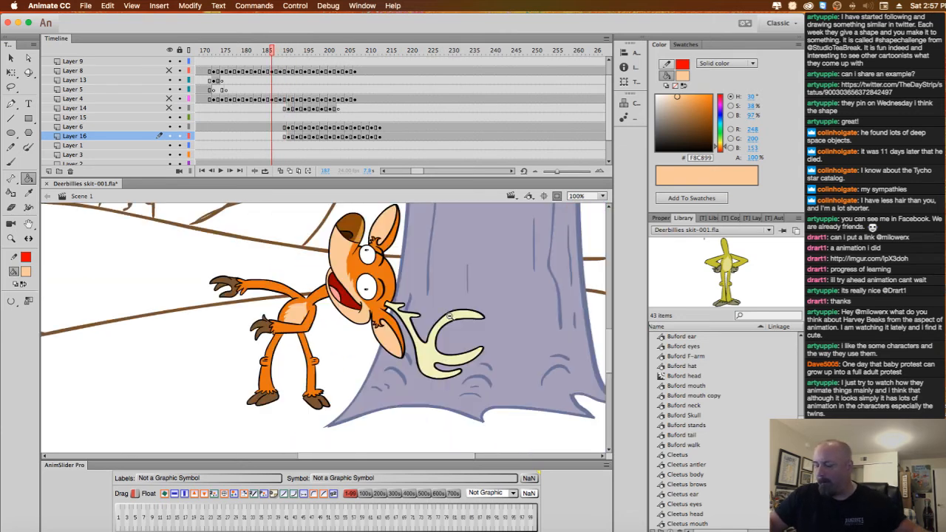
left_click_drag(463, 295, 471, 326)
left_click_drag(274, 53, 273, 89)
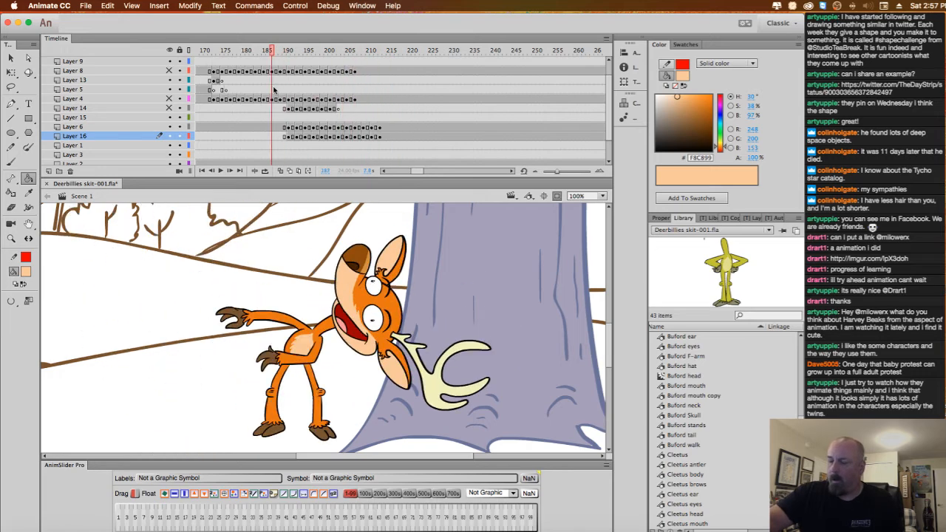
left_click(170, 108)
left_click(170, 99)
left_click(169, 71)
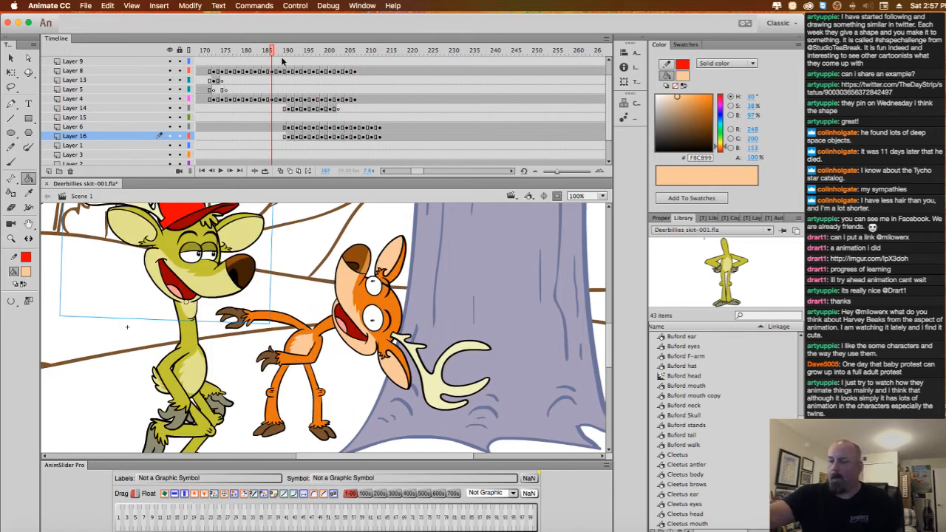
Play back the two-deer animation and scrub through its frames to review the motion and the coloring.
left_click_drag(282, 61, 226, 73)
key("Return")
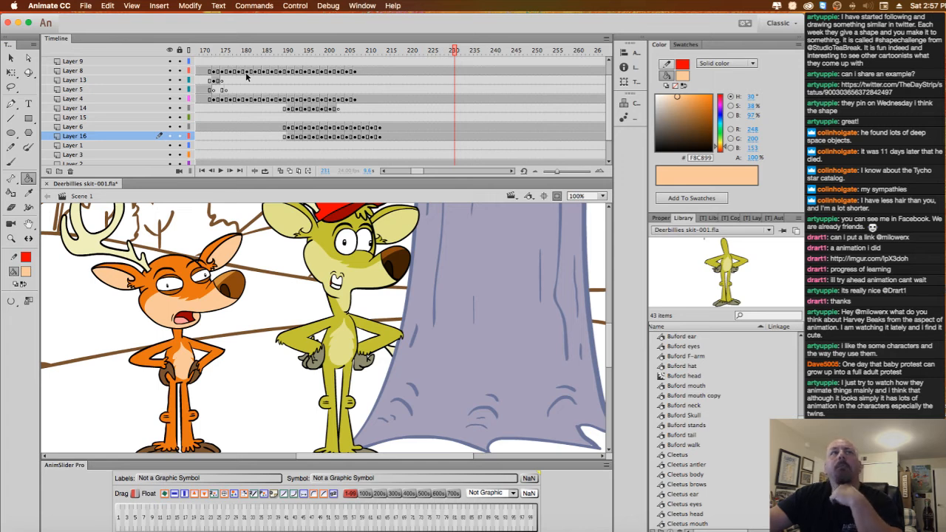
left_click_drag(609, 349, 609, 351)
left_click_drag(454, 50, 383, 73)
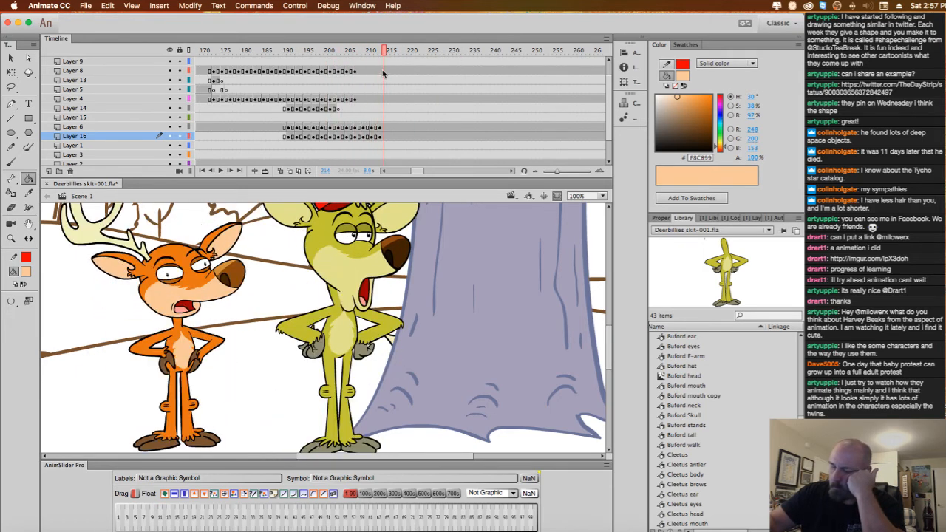
left_click_drag(355, 255, 410, 276)
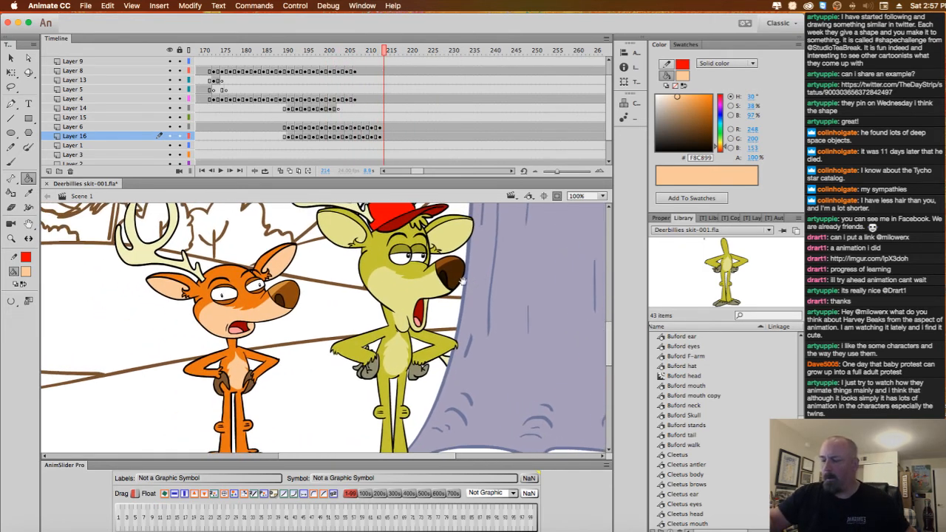
left_click_drag(388, 59, 254, 72)
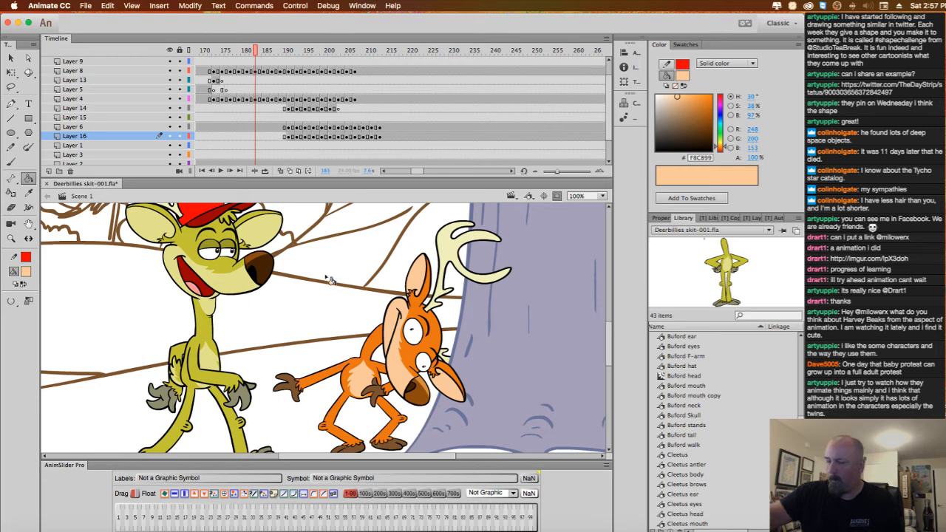
Select the stray antler beside the tree and insert a keyframe for it on Layer 11 at frame 193.
key("v")
left_click(452, 362)
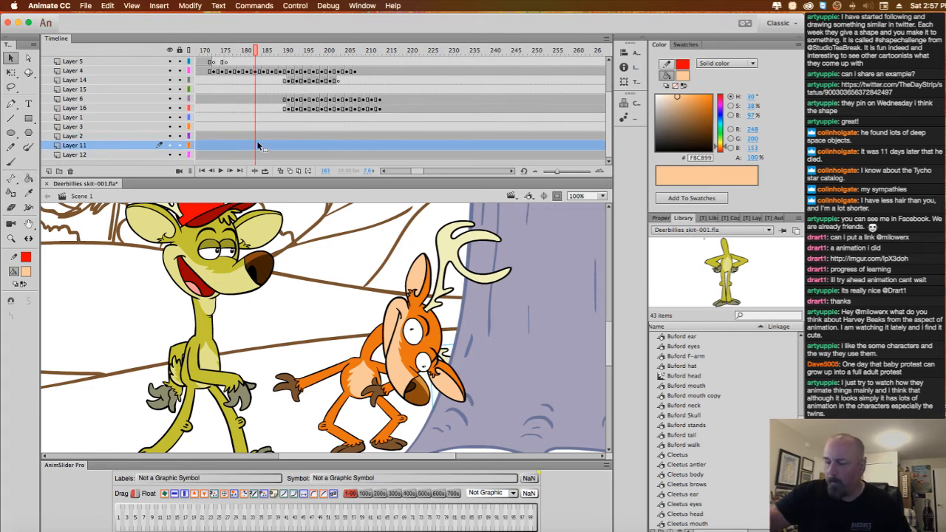
left_click_drag(260, 63, 296, 87)
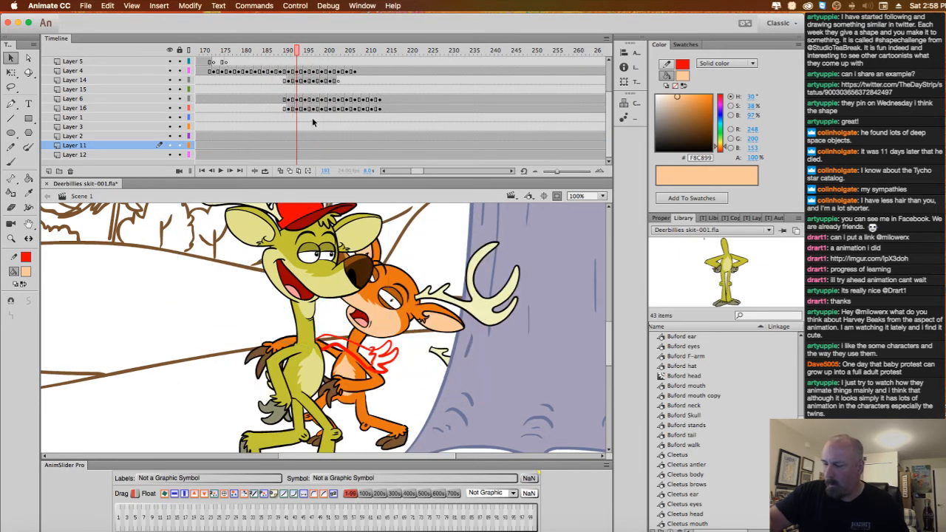
left_click(444, 358)
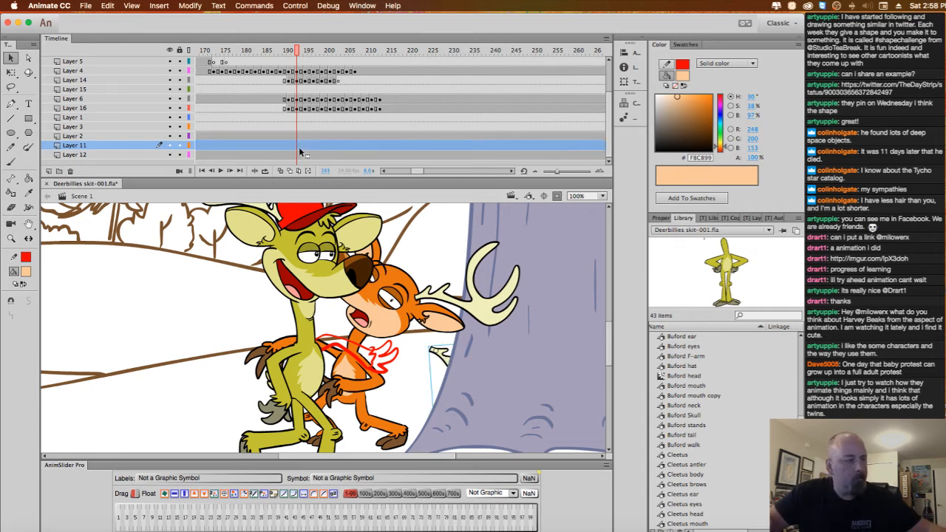
key("End")
key("super+z")
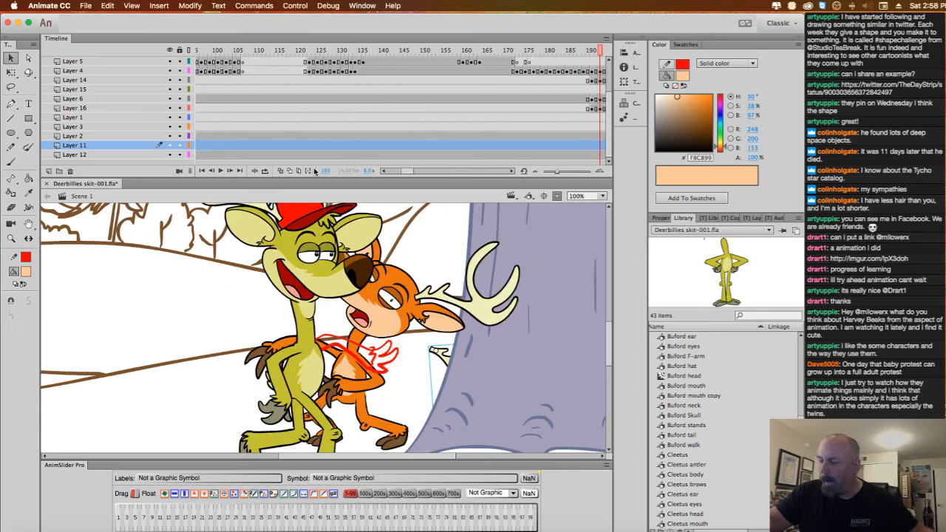
mouse_move(408, 172)
left_mouse_down()
mouse_move(422, 173)
mouse_move(412, 173)
left_mouse_up()
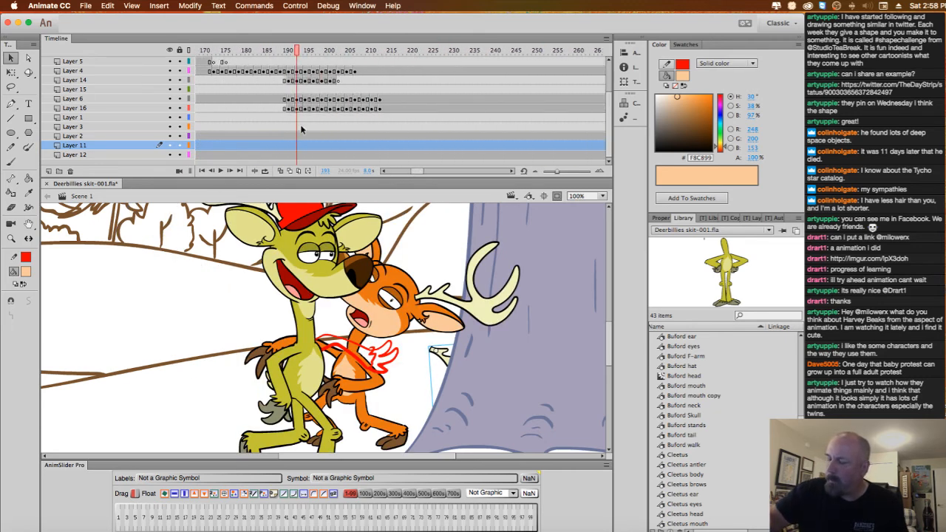
left_click(300, 148)
key("F7")
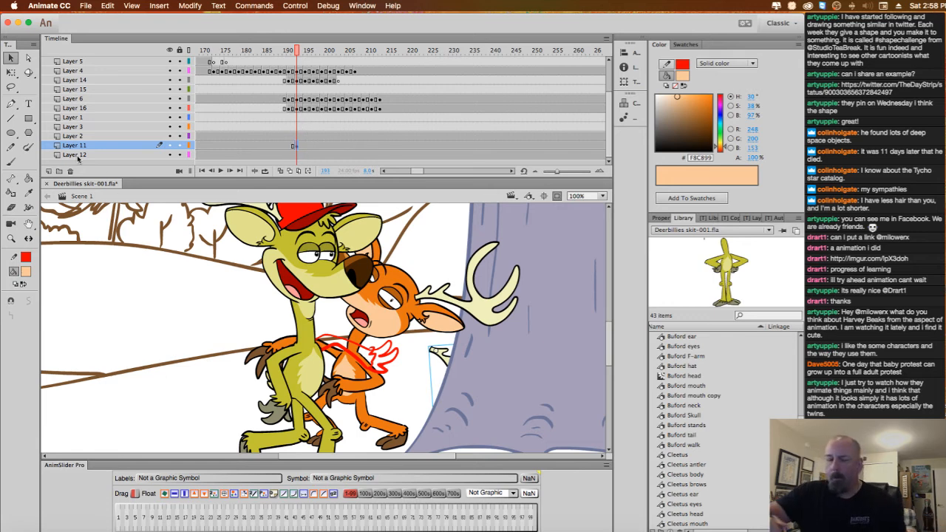
Flip, rotate and move the stray antler onto the orange deer's head at frame 193 with Free Transform.
left_click(11, 72)
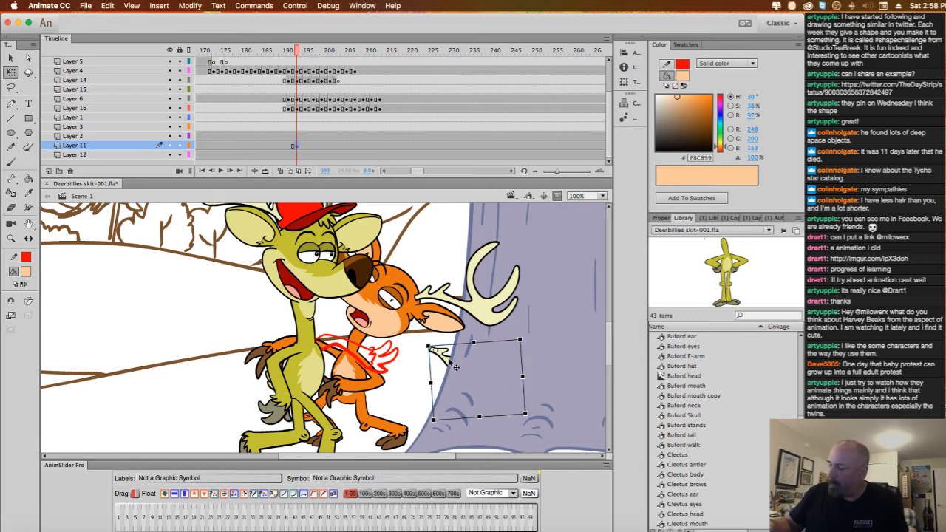
left_click_drag(456, 368, 425, 345)
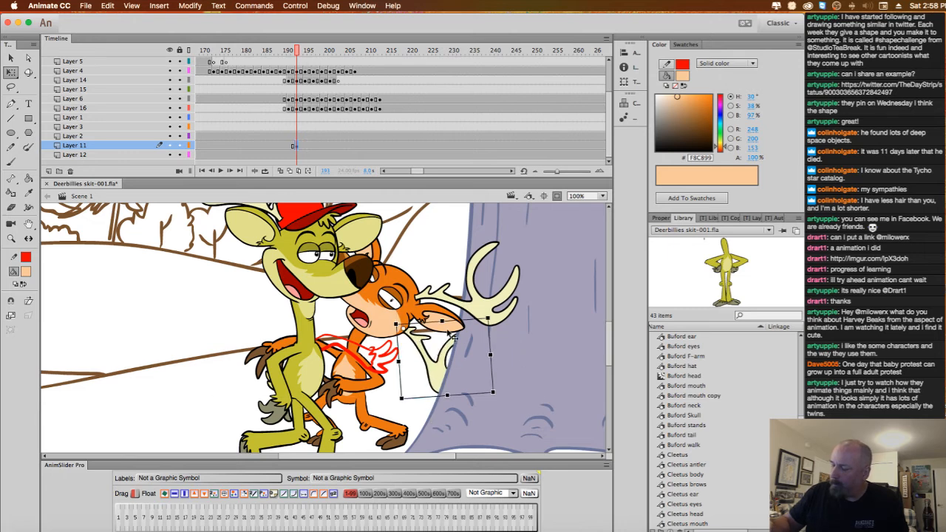
left_click(185, 494)
left_click_drag(451, 281, 433, 228)
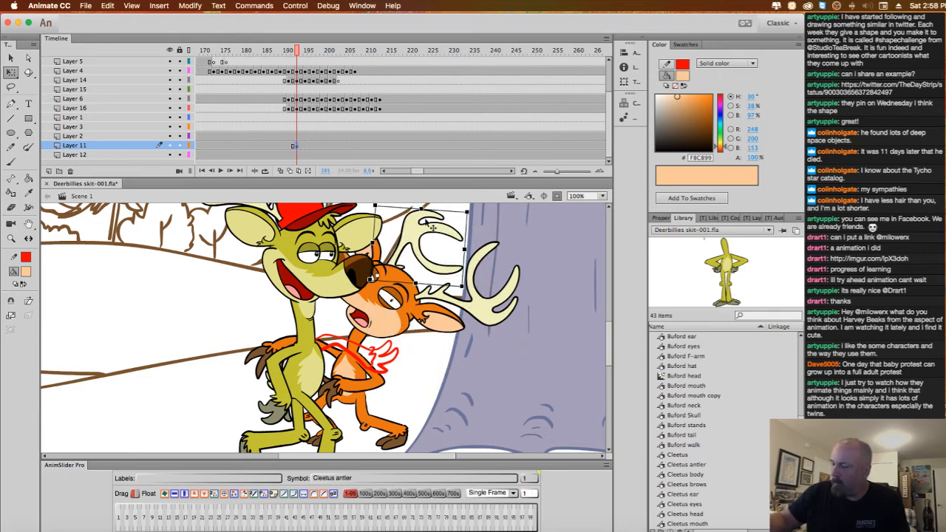
left_click_drag(470, 289, 426, 238)
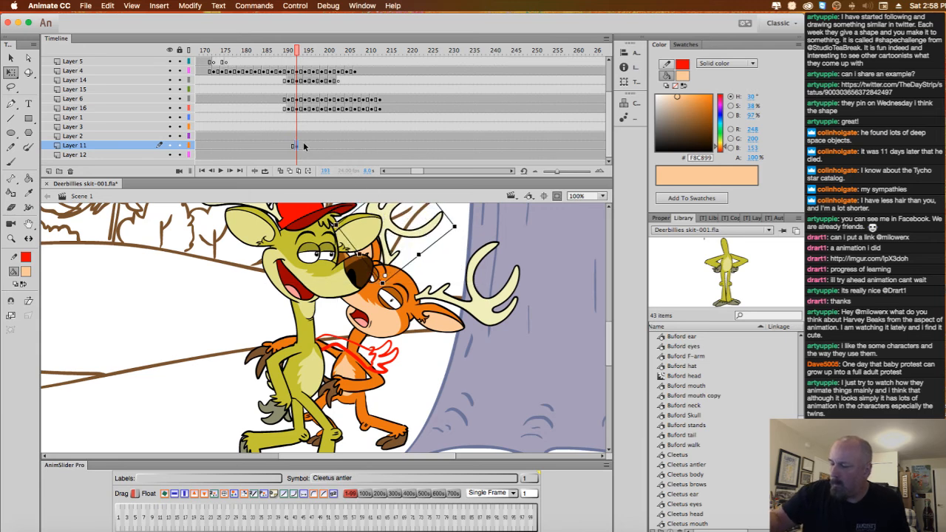
Keyframe Layer 11 at frames 195 and 197 and move the antler to follow the orange deer's head on each.
left_click(305, 146)
scroll(467, 343, "up", 4)
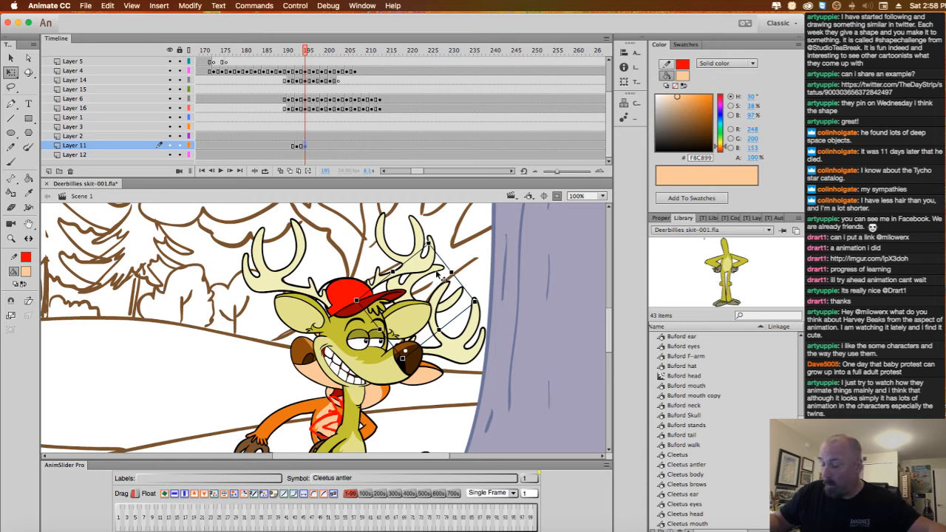
left_click_drag(437, 275, 384, 233)
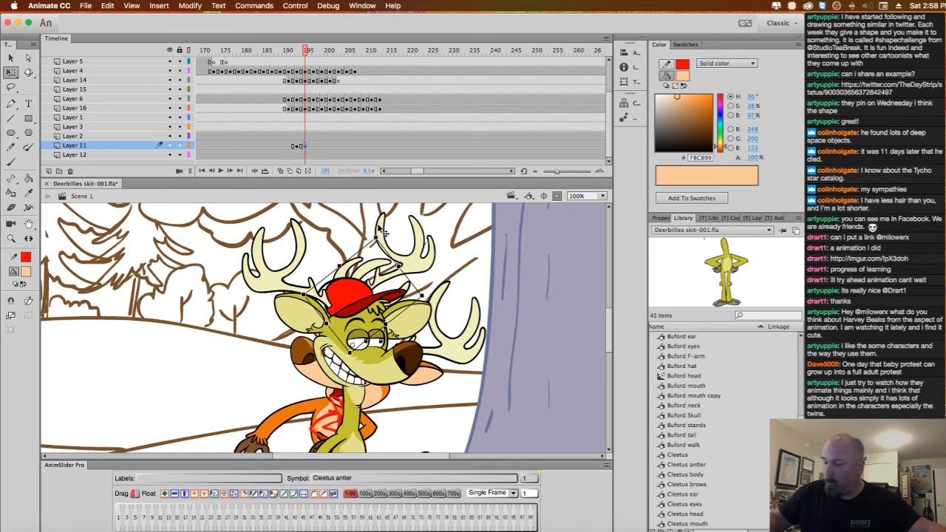
left_click(313, 146)
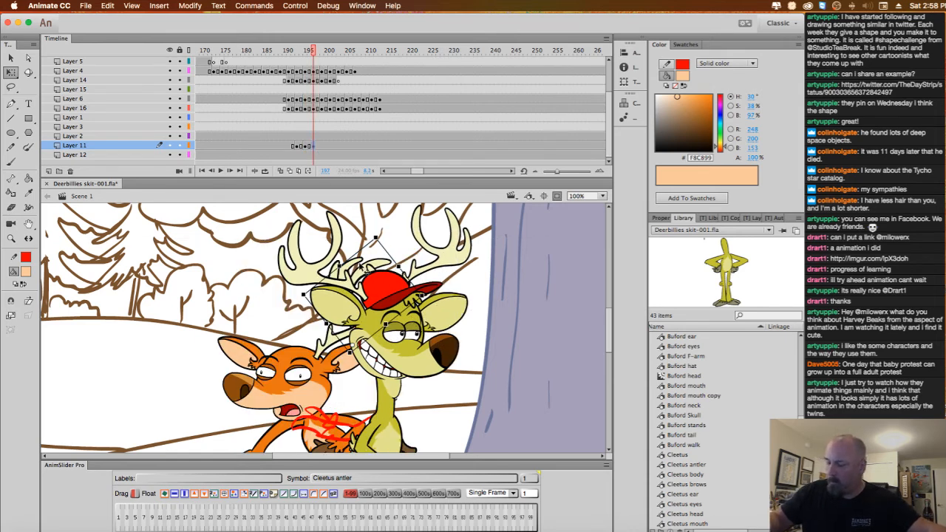
left_click_drag(385, 265, 249, 325)
Keyframe Layer 11 at frames 199 and 201 and adjust the antler to the orange deer's head on each.
left_click(321, 146)
key("F6")
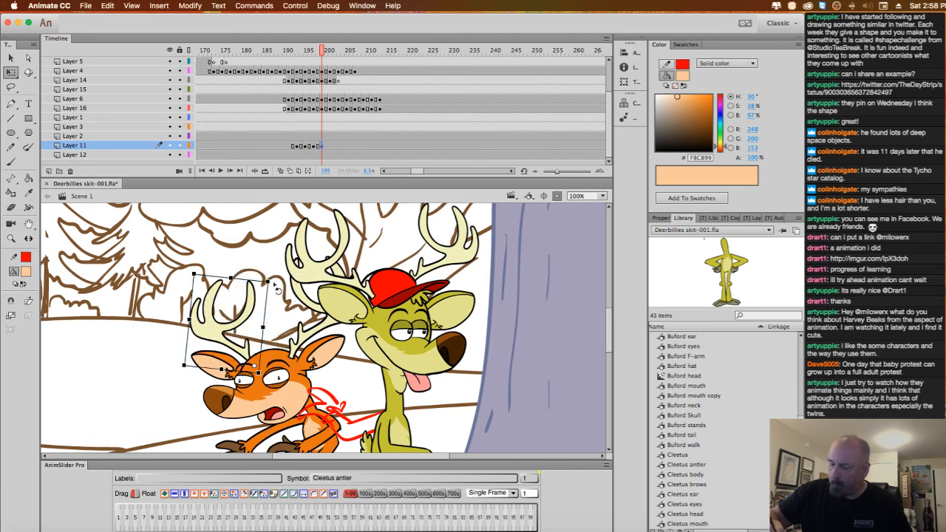
left_click_drag(275, 285, 264, 276)
left_click(332, 146)
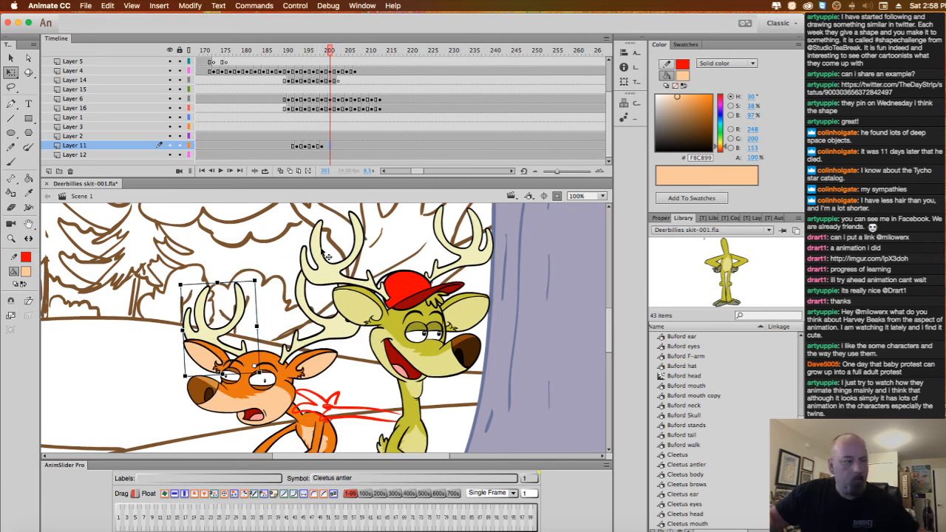
key("F6")
left_click_drag(247, 309, 239, 309)
key("period")
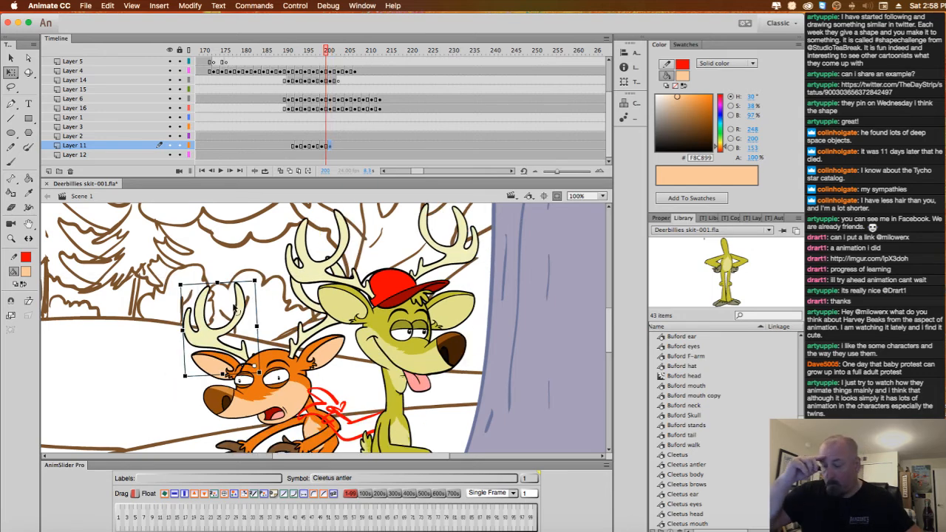
key("comma")
Keyframe Layer 11 at frames 203 and 205 and move the antler down to the orange deer's head on each.
left_click(338, 145)
key("F6")
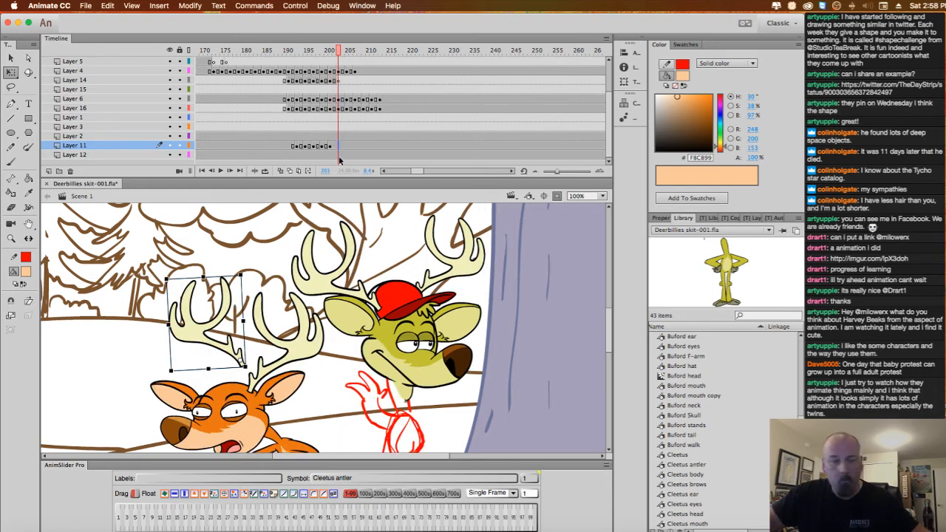
left_click_drag(221, 328, 192, 356)
left_click(348, 147)
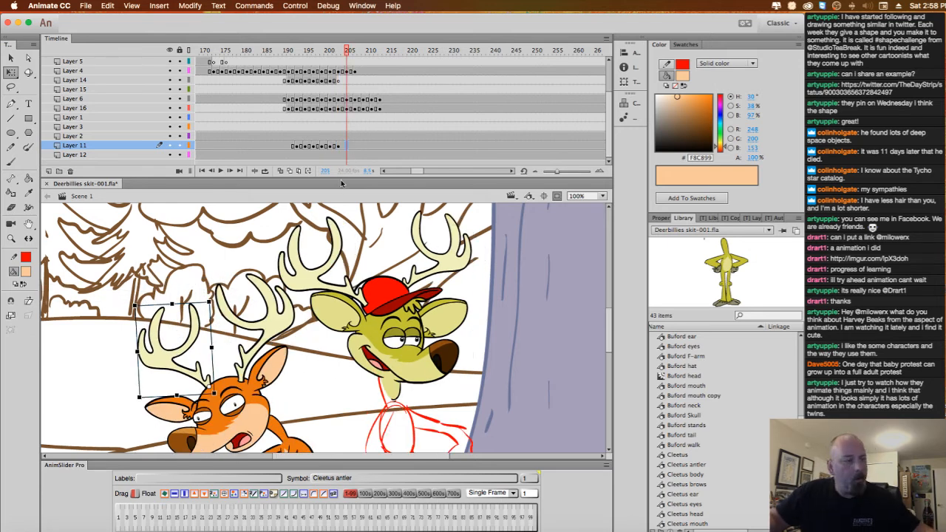
key("F6")
left_click_drag(186, 348, 174, 358)
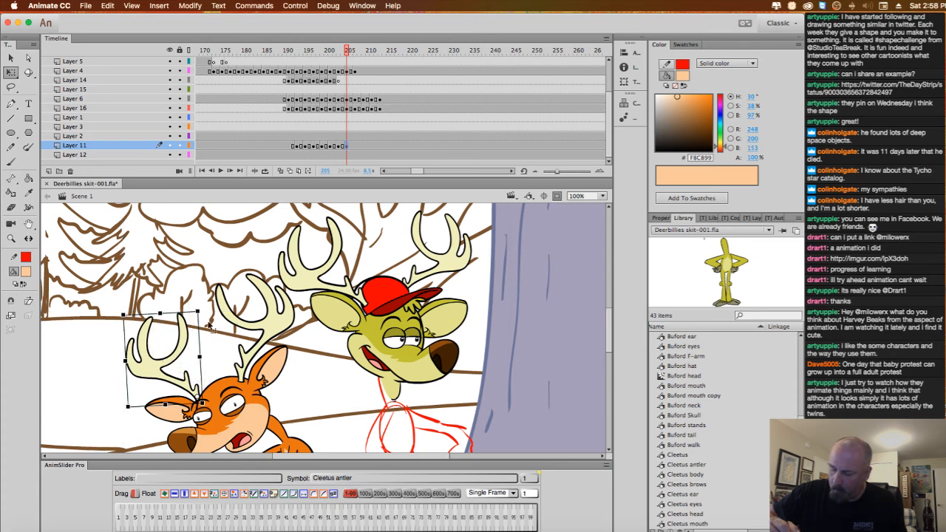
Rotate the antler at frame 205 on Layer 11, then keyframe frame 207 and fit the antler to the orange deer's head.
left_click_drag(209, 323, 196, 311)
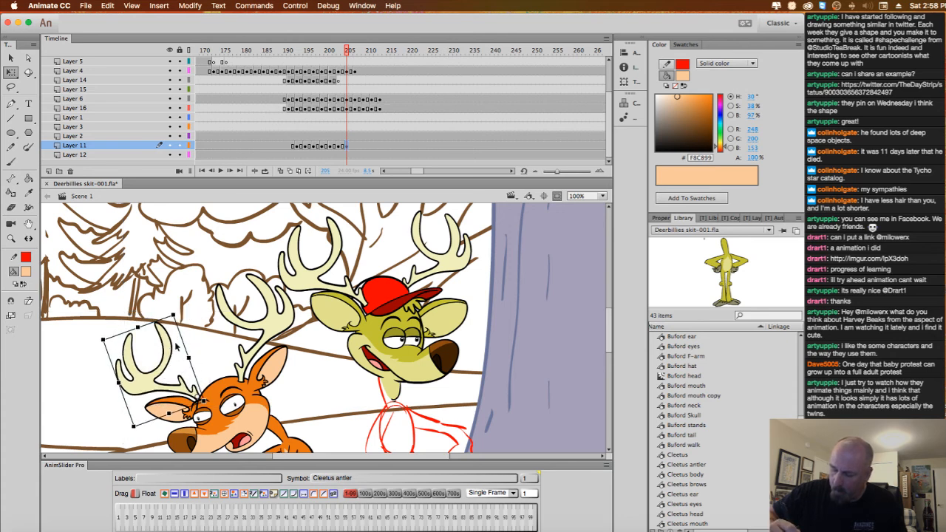
left_click(355, 146)
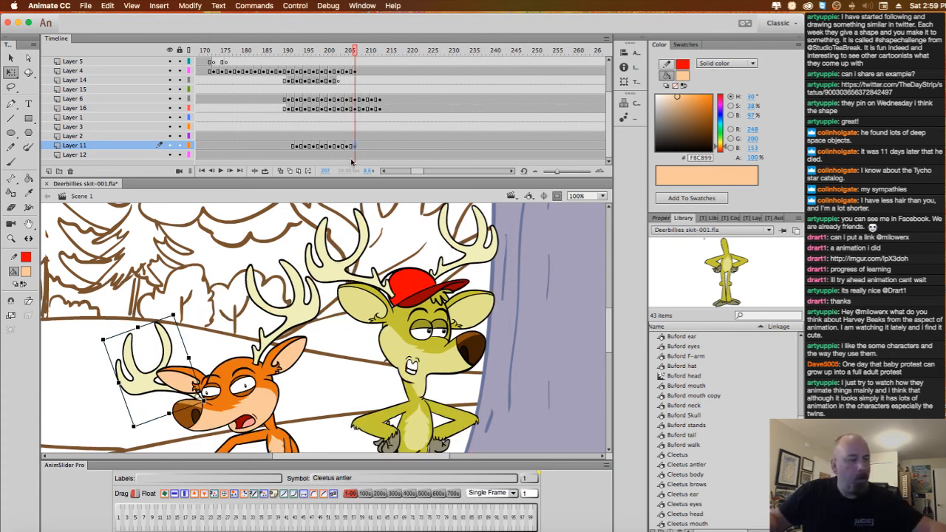
left_click_drag(190, 348, 219, 300)
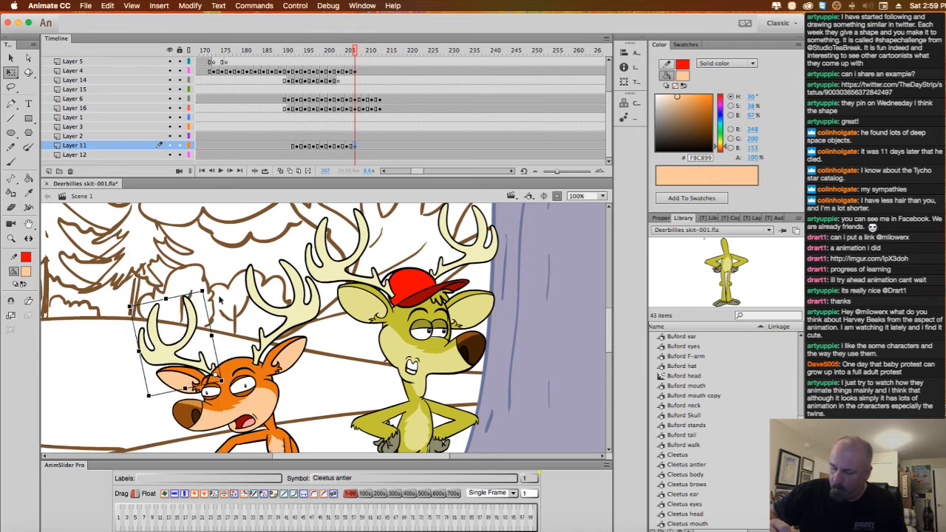
Keyframe Layer 11 at frames 209 and 211 and move the antler up to the orange deer's head on each.
left_click(363, 145)
key("F6")
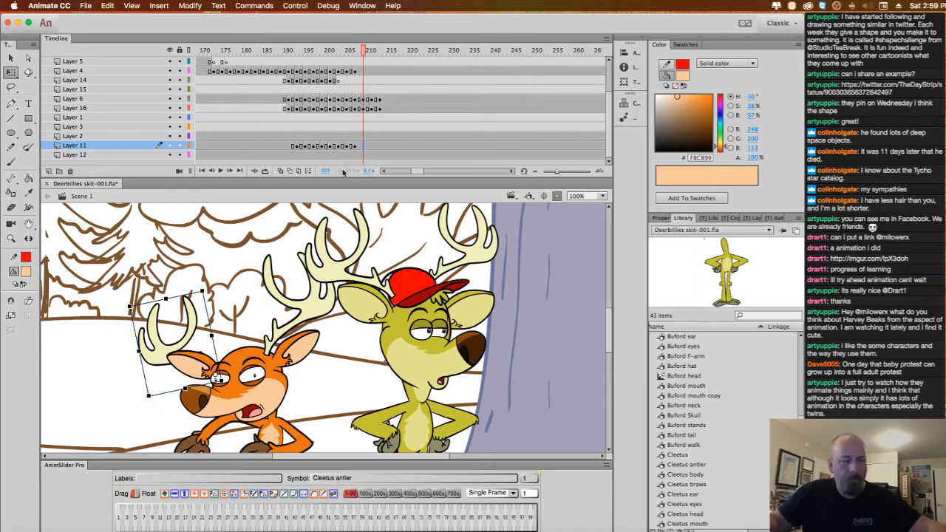
left_click_drag(189, 334, 203, 303)
left_click(372, 146)
key("F6")
left_click_drag(222, 267, 230, 274)
Keyframe Layer 11 at frame 213, flip the antler horizontally and rotate it behind the orange deer's far ear.
left_click(380, 146)
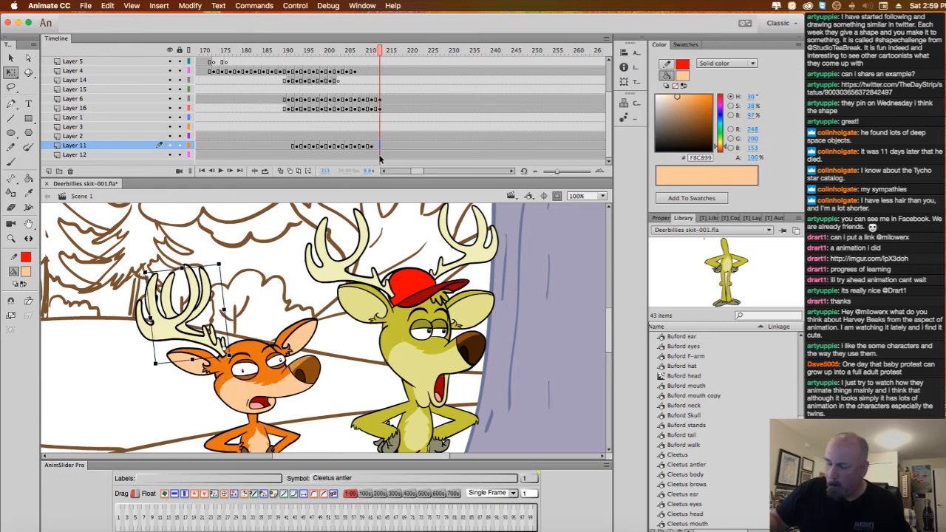
left_click_drag(213, 308, 264, 368)
left_click(176, 494)
left_click_drag(317, 295, 293, 305)
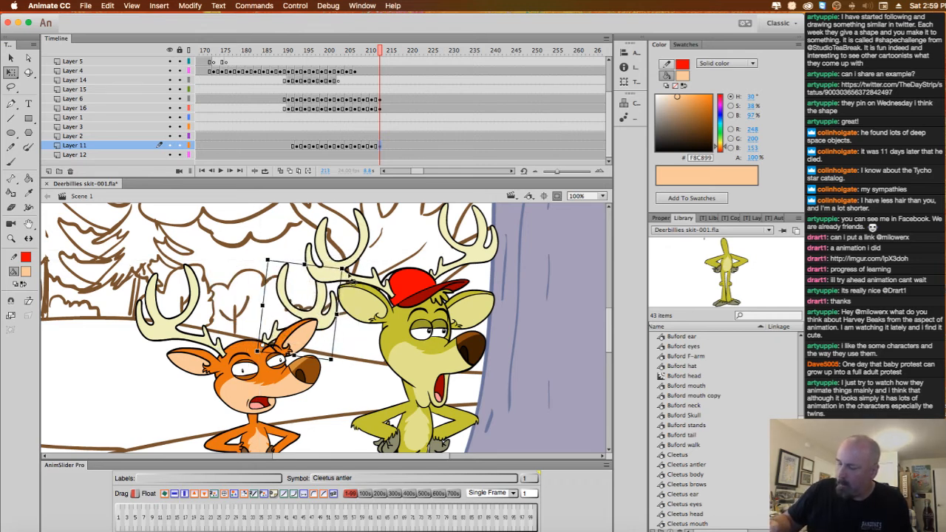
left_click_drag(351, 279, 329, 272)
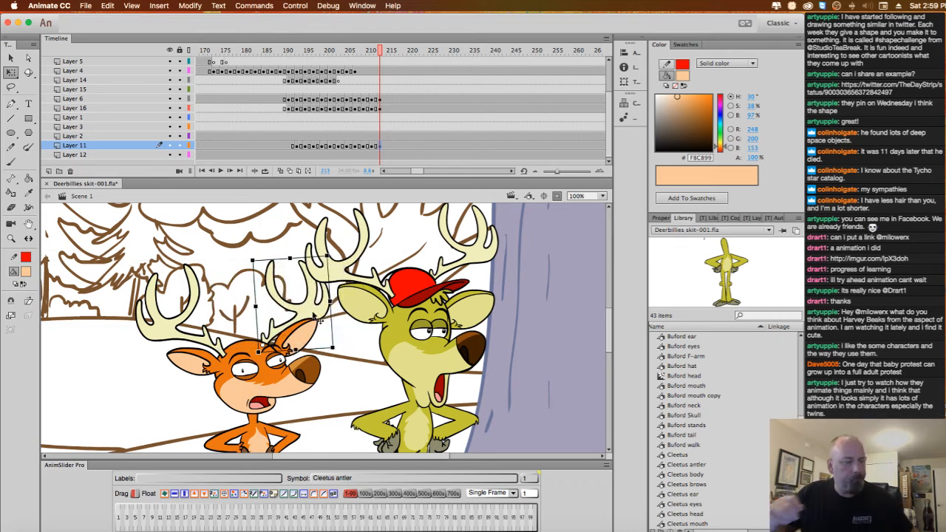
Duplicate the orange deer's head symbol at frame 213 as Cleetus head copy.
left_click(296, 388)
right_click(296, 388)
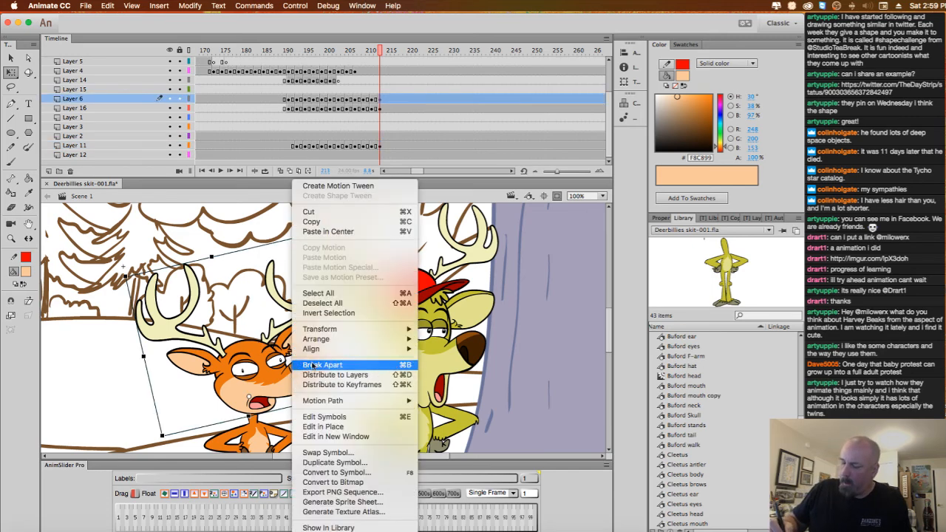
left_click(354, 460)
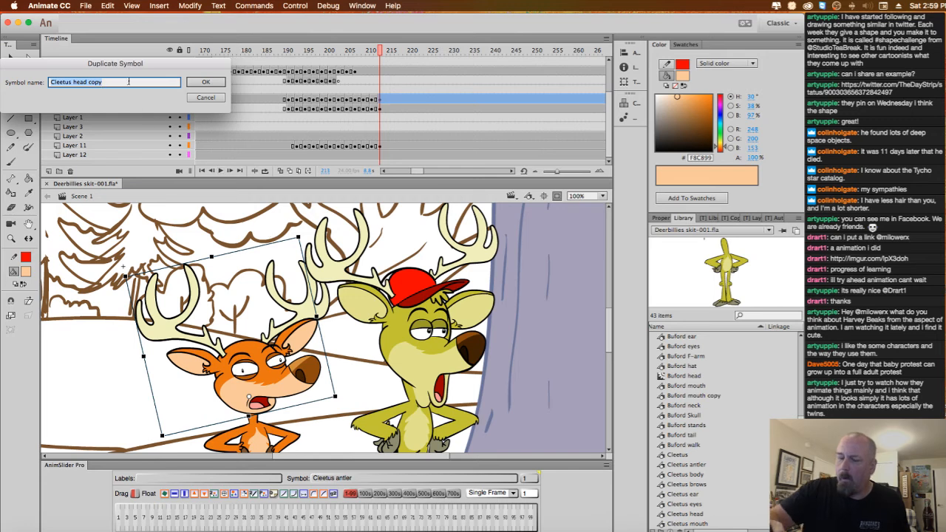
left_click(206, 83)
Delete the separate antler at frame 213 and move the rear Cleetus antler onto the head inside the Cleetus head copy symbol.
left_click(328, 309)
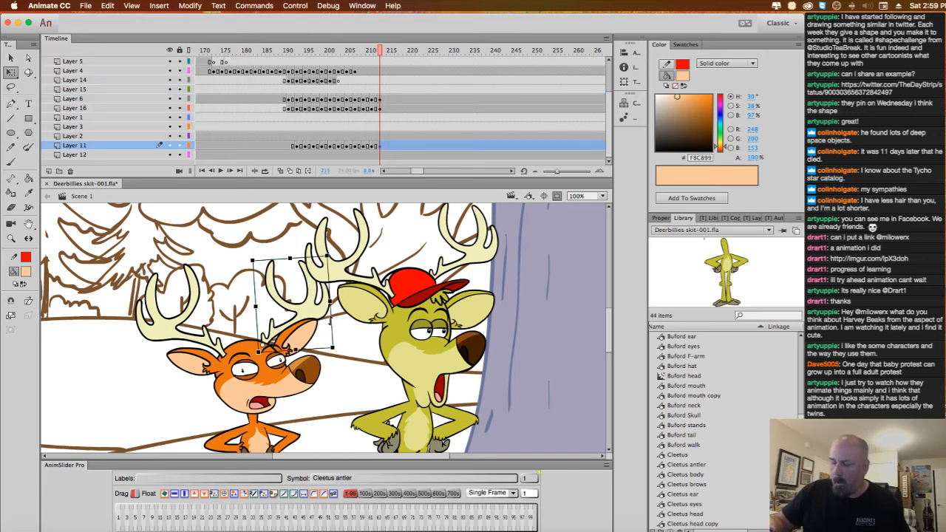
double_click(285, 367)
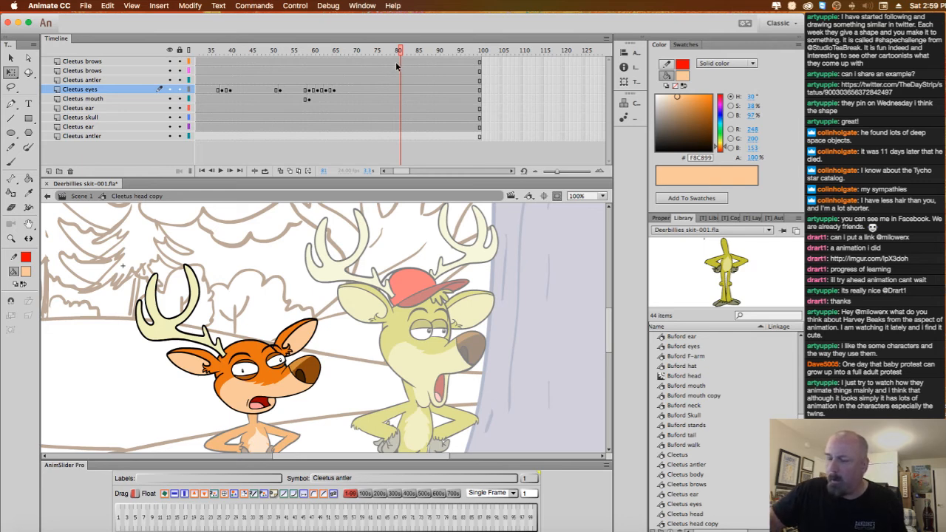
left_click(113, 139)
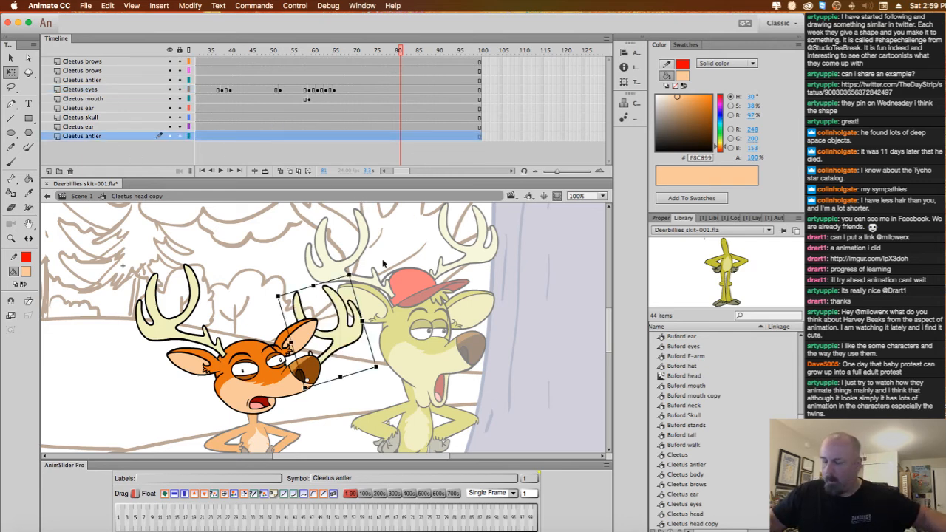
left_click_drag(341, 327, 325, 256)
Clear the keyframes after frame 1 on the eyes and mouth layers of the Cleetus head copy symbol.
left_click_drag(409, 171, 366, 167)
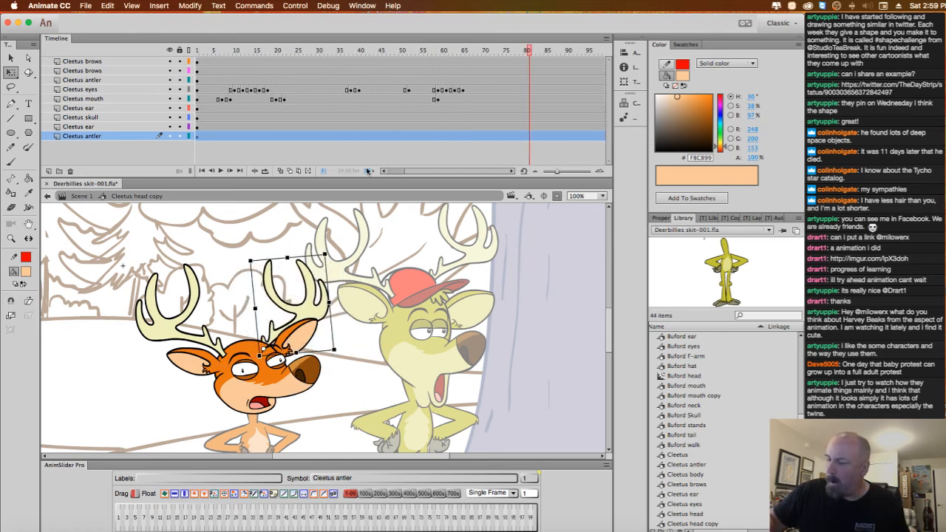
left_click_drag(211, 63, 536, 116)
right_click(536, 116)
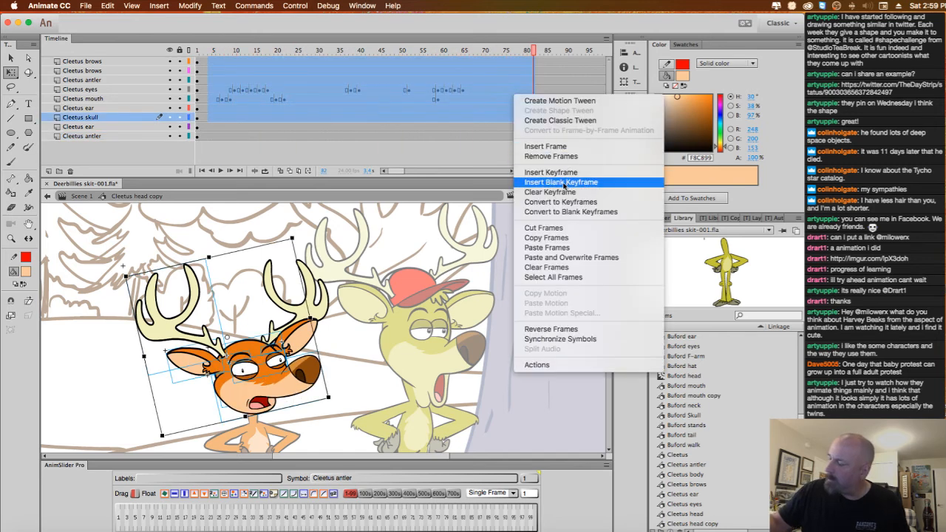
left_click(566, 195)
Return to Scene 1 and rotate the orange deer's duplicated head clockwise into a more upright pose.
left_click_drag(533, 52, 157, 69)
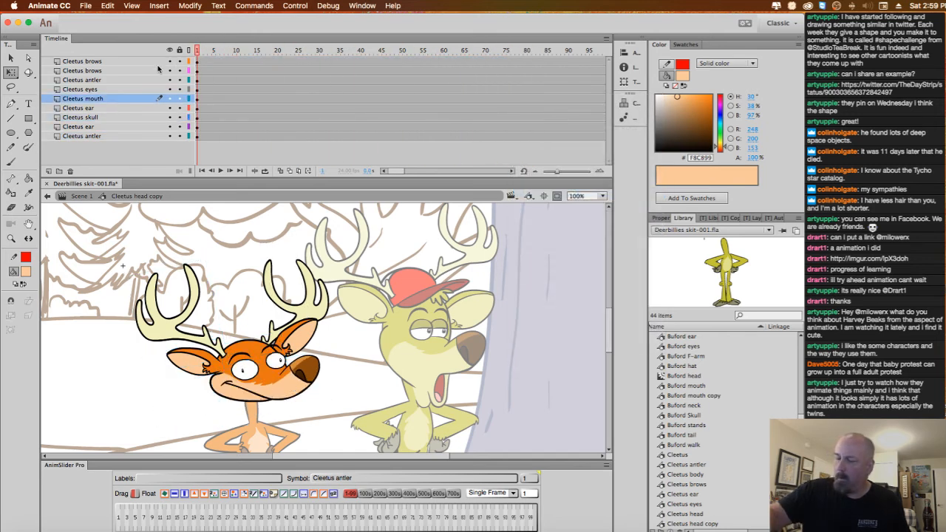
left_click(91, 197)
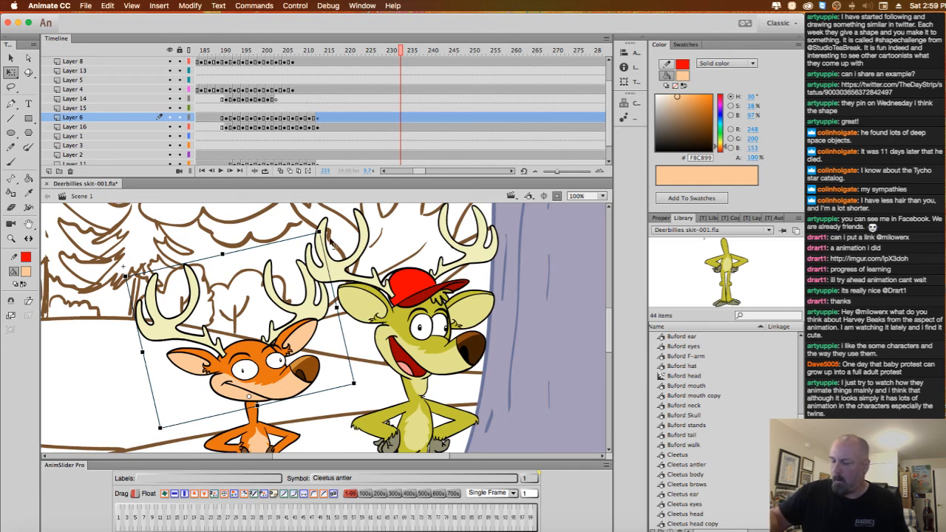
left_click_drag(333, 244, 353, 202)
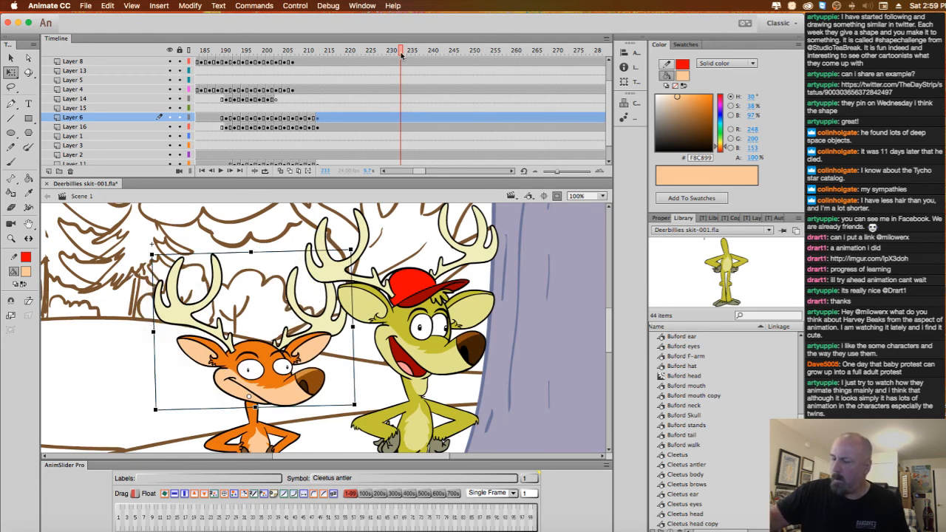
Delete the orange deer's head from Layer 6 at frame 211.
left_click_drag(401, 55, 314, 96)
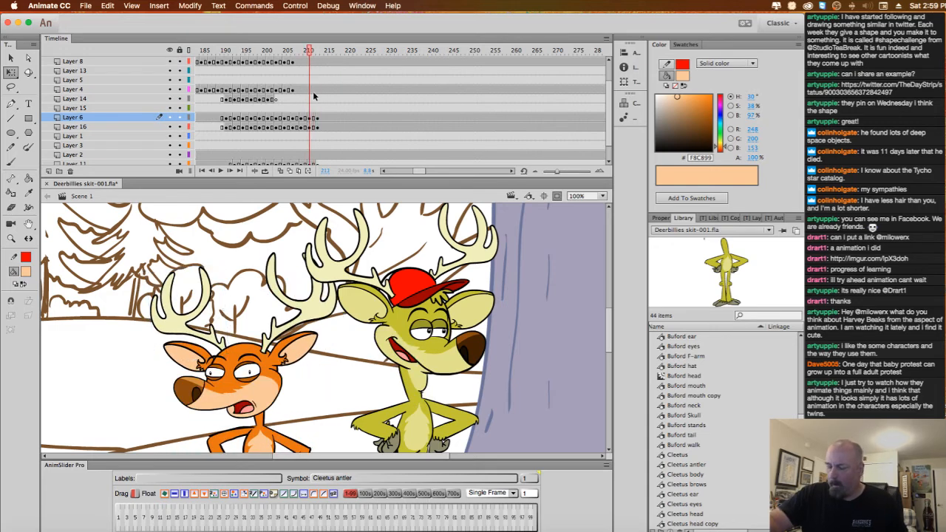
left_click(314, 127)
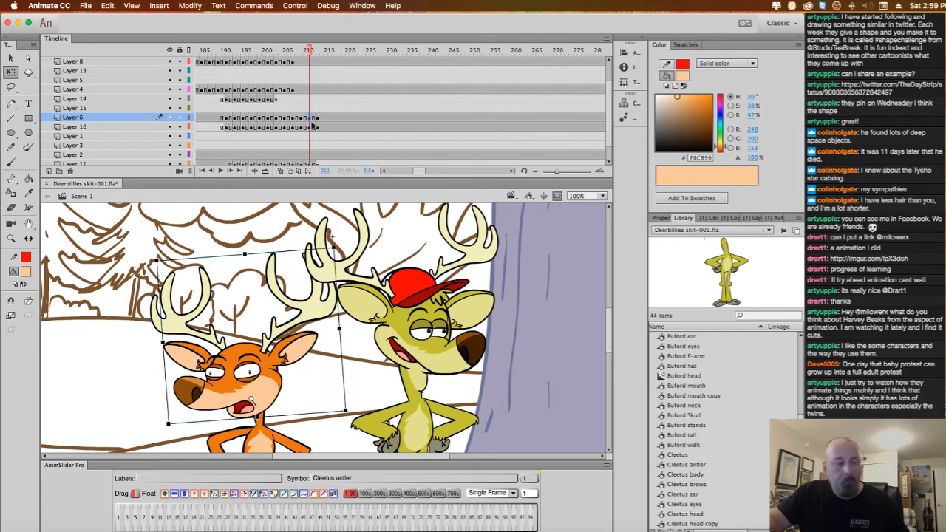
key("Delete")
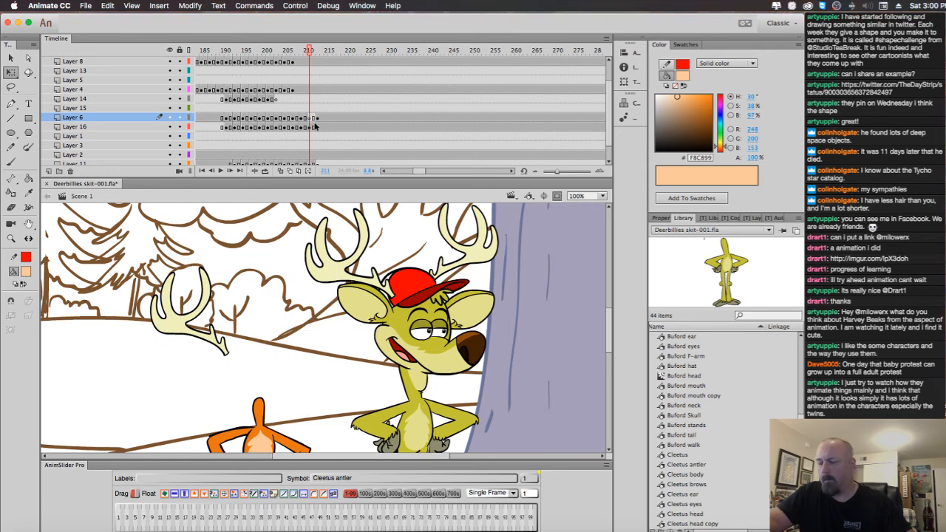
Turn on onion skinning and set up the Brush with a red FF0000 fill for sketching on Layer 6 at frame 211.
left_click(279, 170)
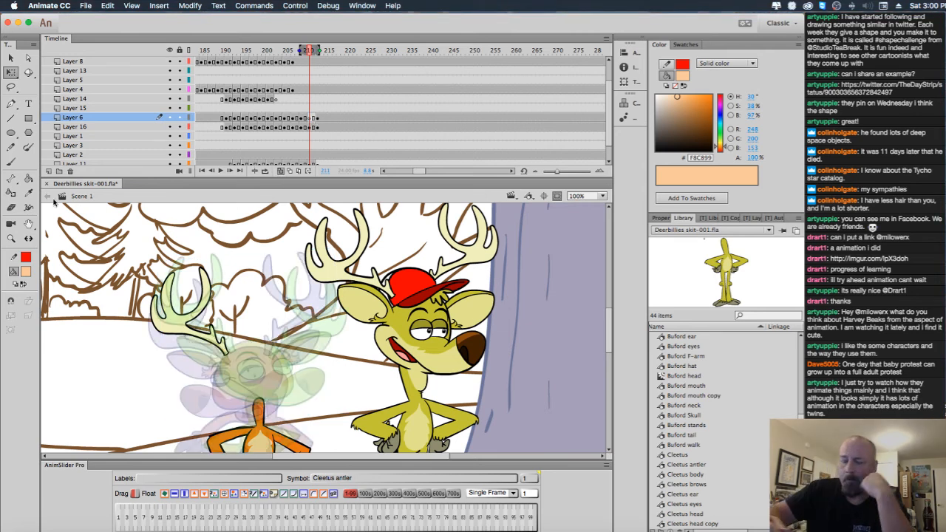
key("b")
left_click(26, 271)
left_click(69, 340)
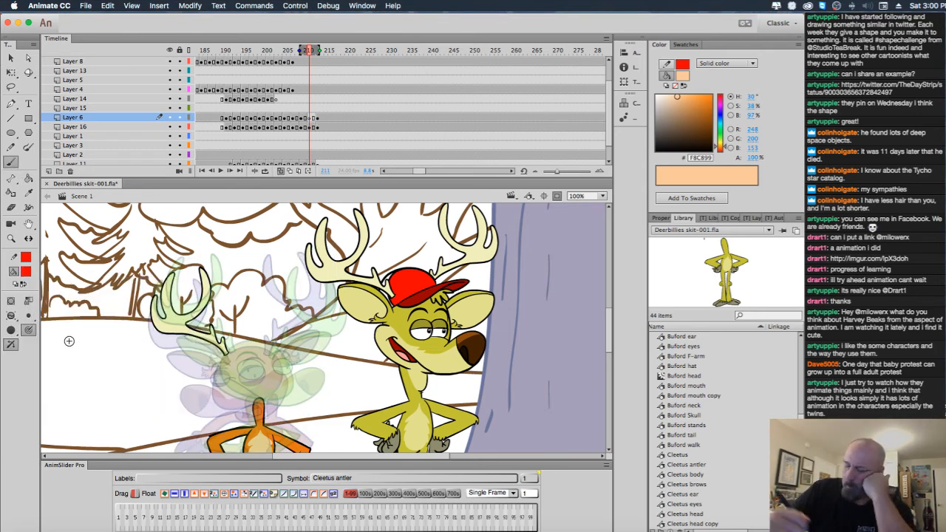
left_click(311, 118)
key("super+equal")
left_click_drag(364, 321, 411, 248)
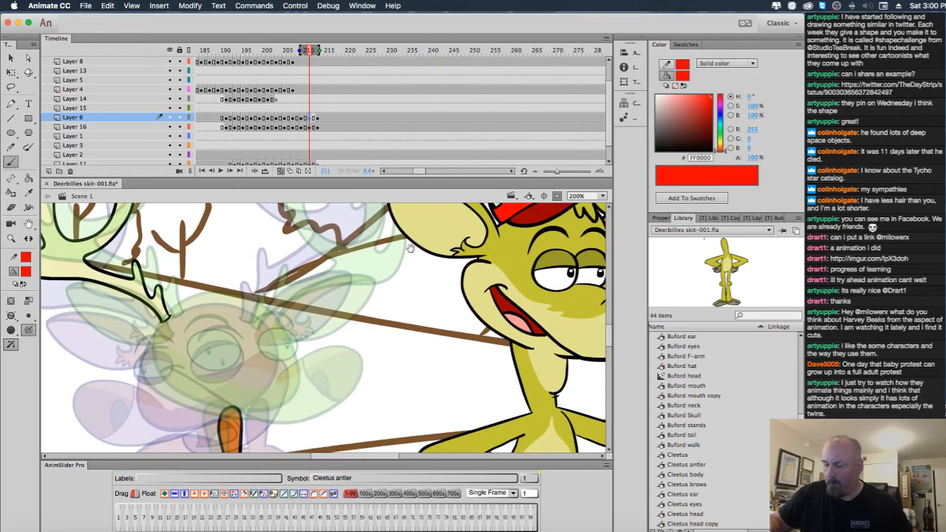
key("super+minus")
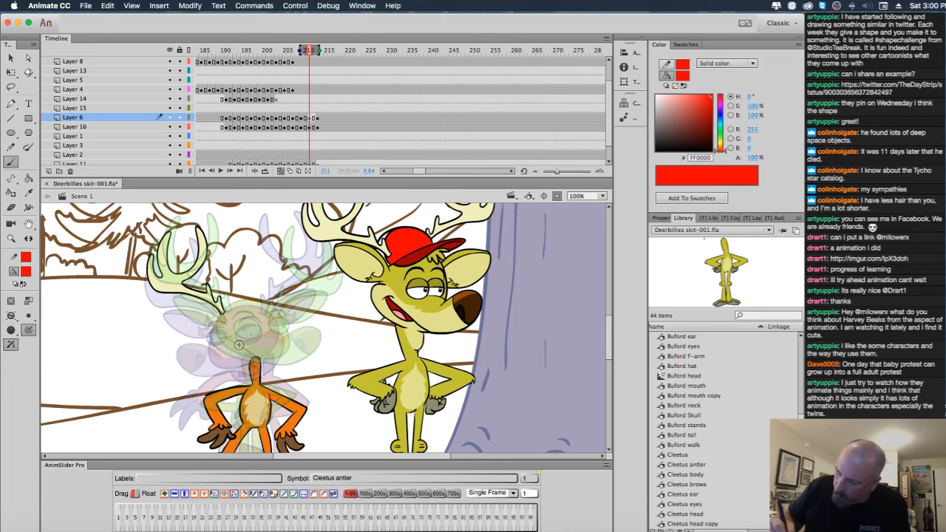
left_click(11, 314)
left_click(47, 314)
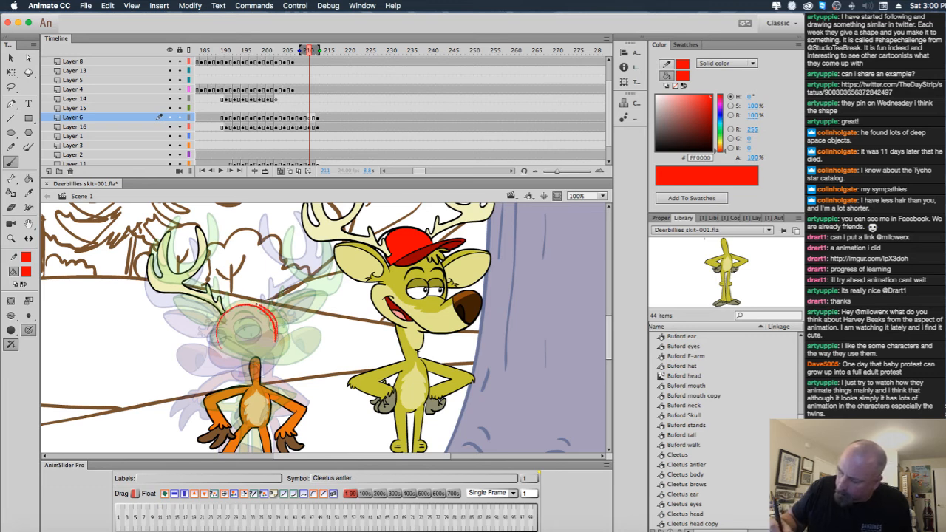
Sketch a front-facing in-between deer head in red with muzzle, cheeks, closed eyes and both ears, and turn off onion skinning.
left_click_drag(258, 305, 226, 314)
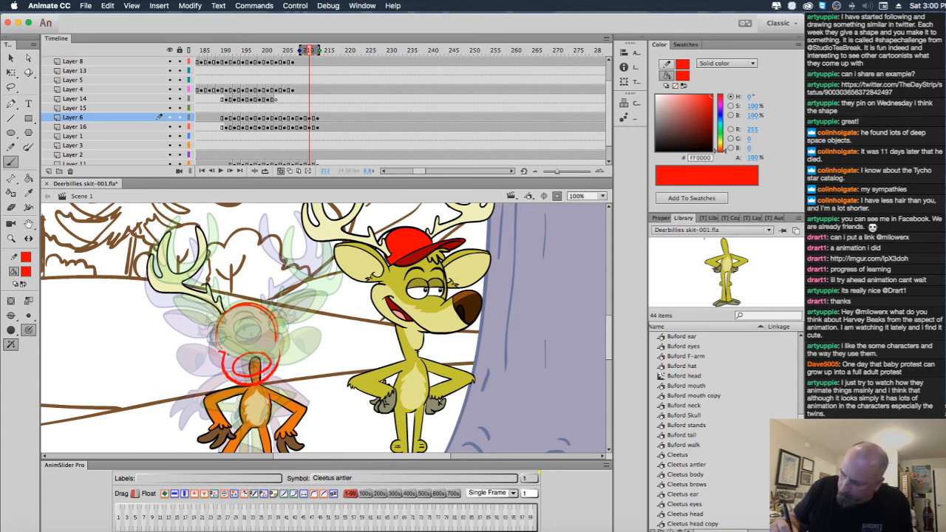
left_click_drag(284, 340, 279, 373)
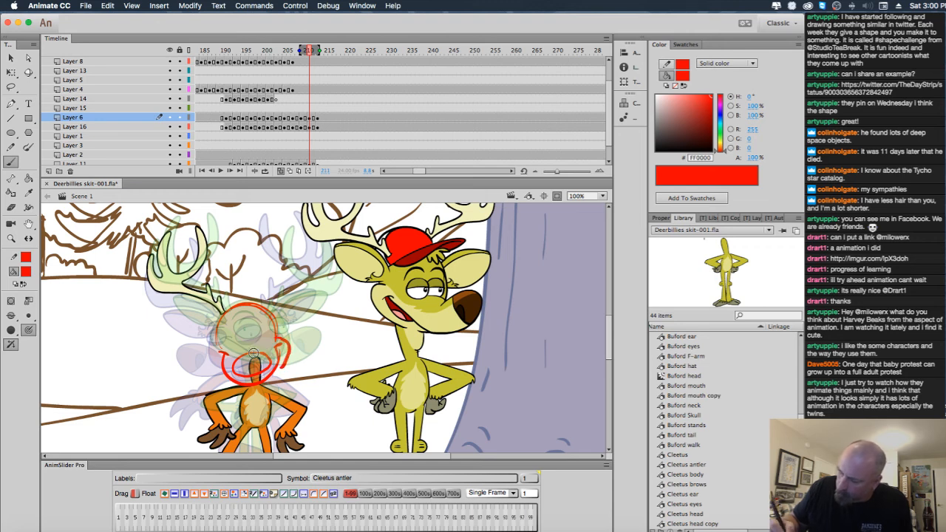
left_click_drag(220, 347, 214, 372)
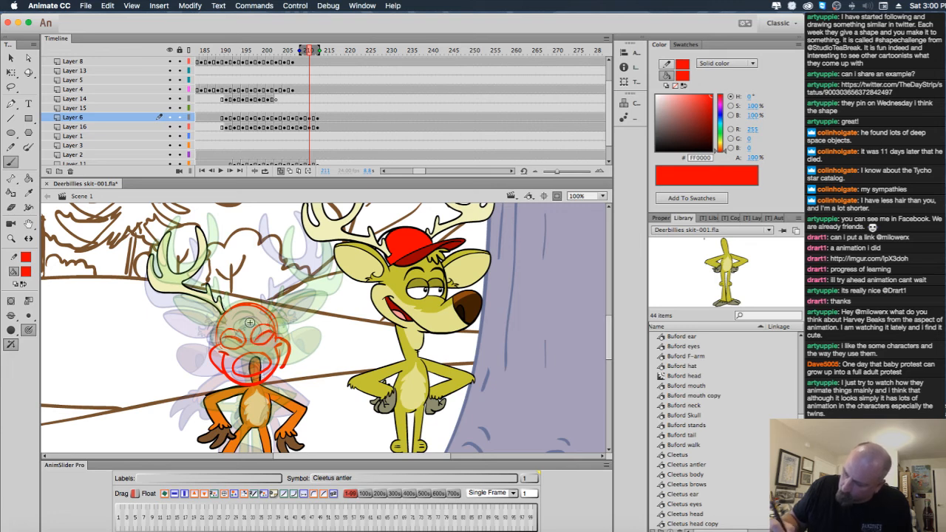
left_click_drag(216, 320, 175, 310)
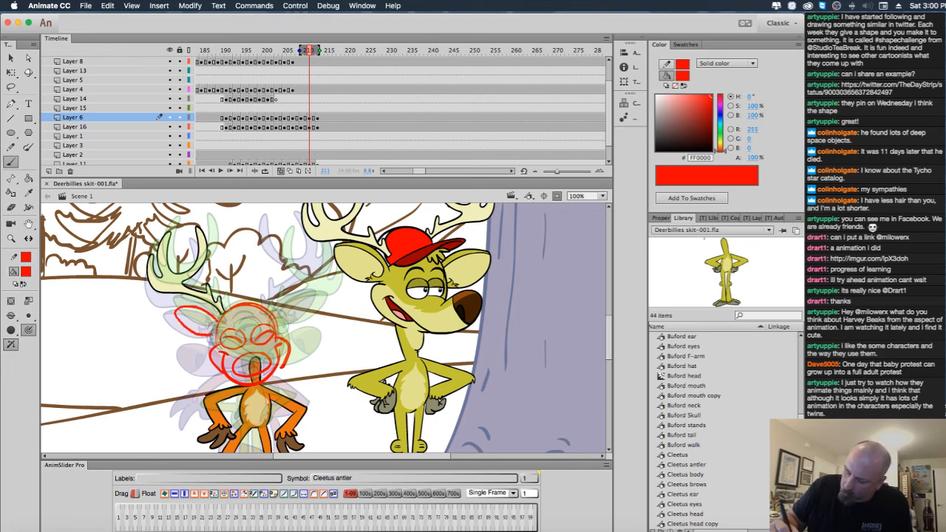
mouse_move(294, 311)
left_mouse_down()
mouse_move(277, 304)
mouse_move(311, 298)
left_mouse_up()
left_click_drag(190, 315, 222, 334)
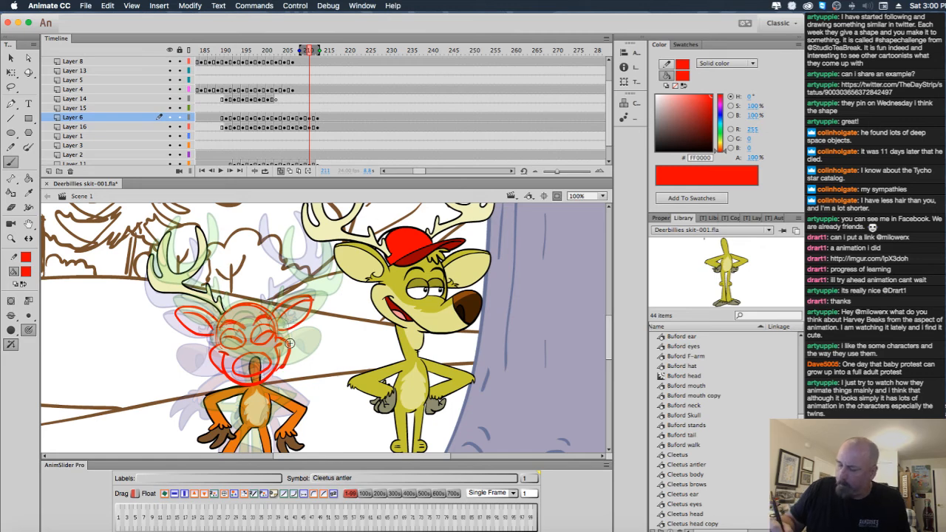
left_click(281, 171)
Select the red head sketch on Layer 6 at frame 211 and distort it wider on both sides with Free Transform.
mouse_move(309, 52)
left_mouse_down()
mouse_move(286, 61)
mouse_move(329, 62)
mouse_move(310, 68)
left_mouse_up()
left_click(310, 128)
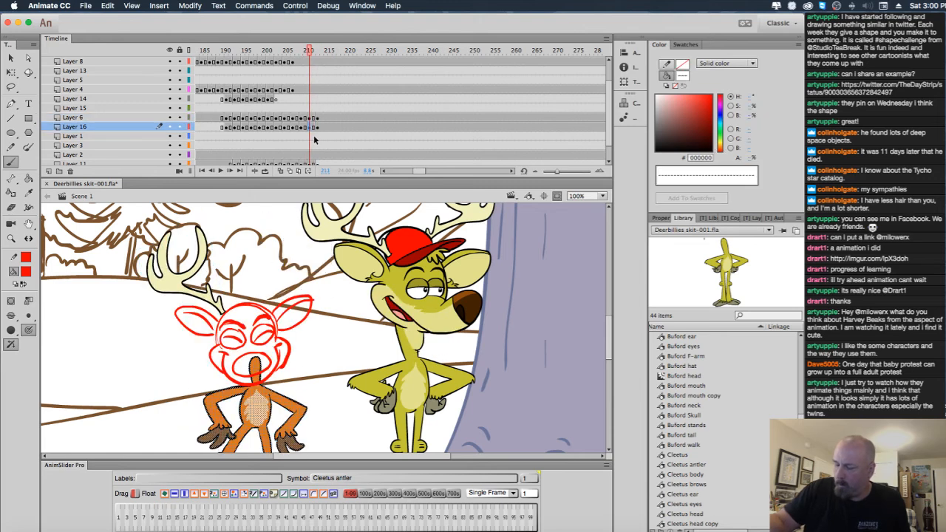
left_click(314, 119)
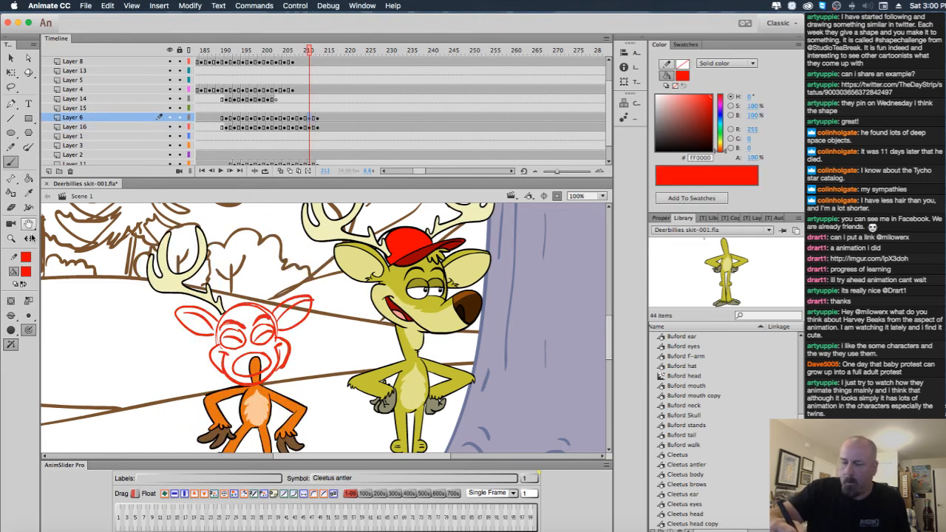
key("q")
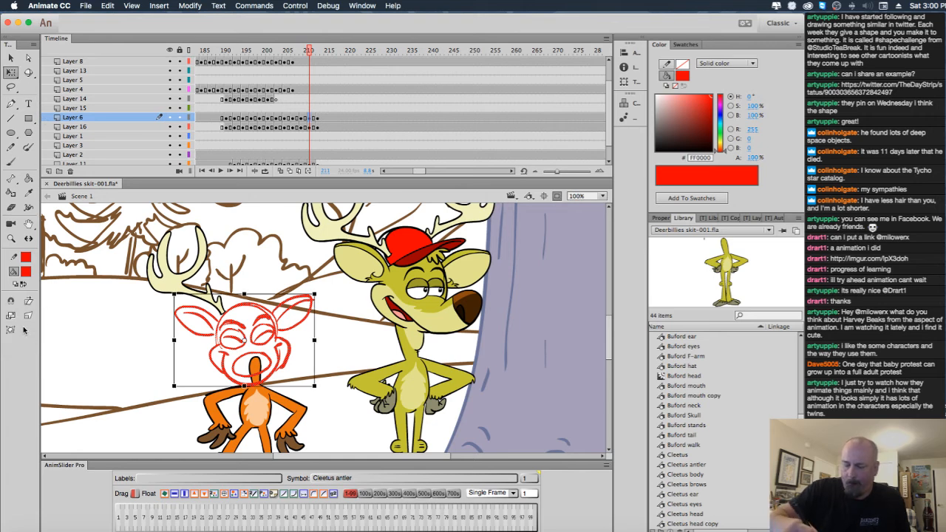
left_click_drag(180, 349, 162, 345)
left_click_drag(314, 342, 335, 332)
left_click(290, 268)
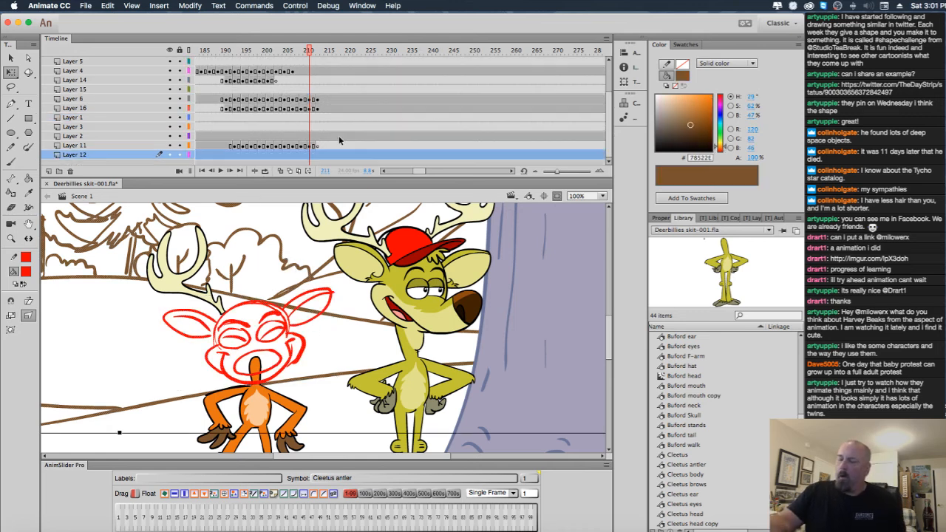
left_click(322, 295)
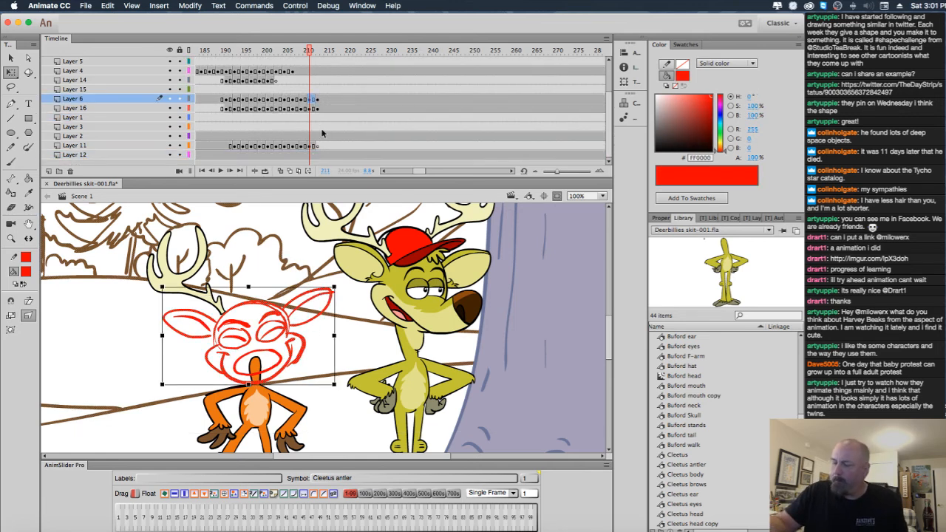
On Layer 15 at frame 211, ink the ear beside the antler over the red sketch using the Brush with black 000000.
left_click(311, 89)
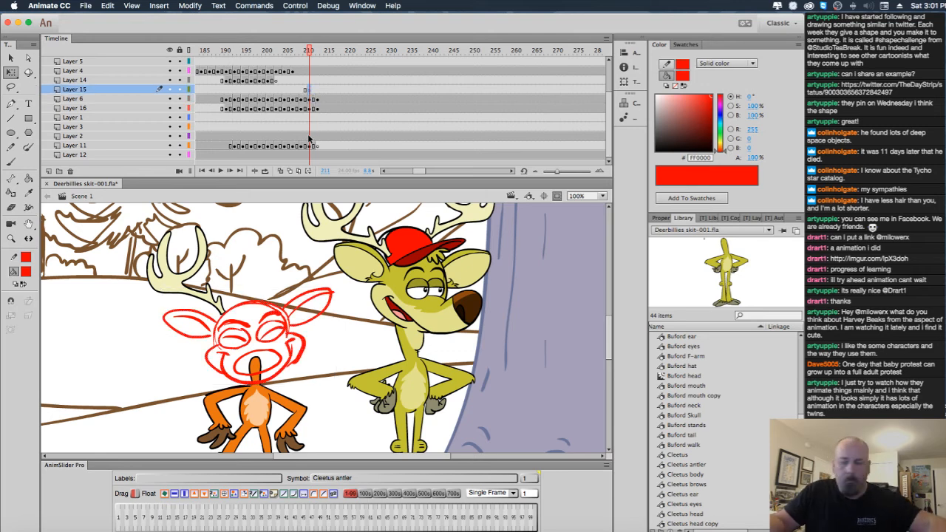
left_click(26, 271)
left_click(59, 294)
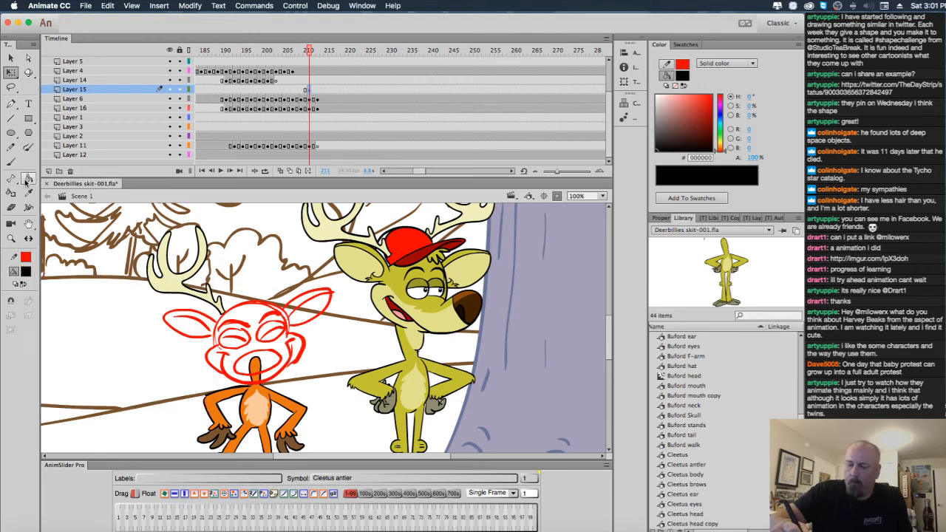
left_click(11, 162)
left_click(312, 302, "super")
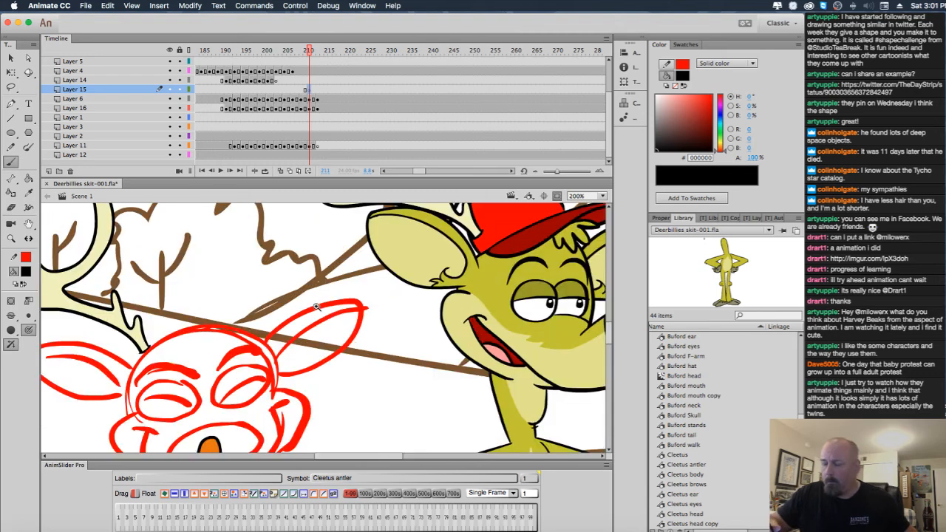
mouse_move(361, 333)
left_mouse_down()
mouse_move(403, 244)
mouse_move(452, 285)
left_mouse_up()
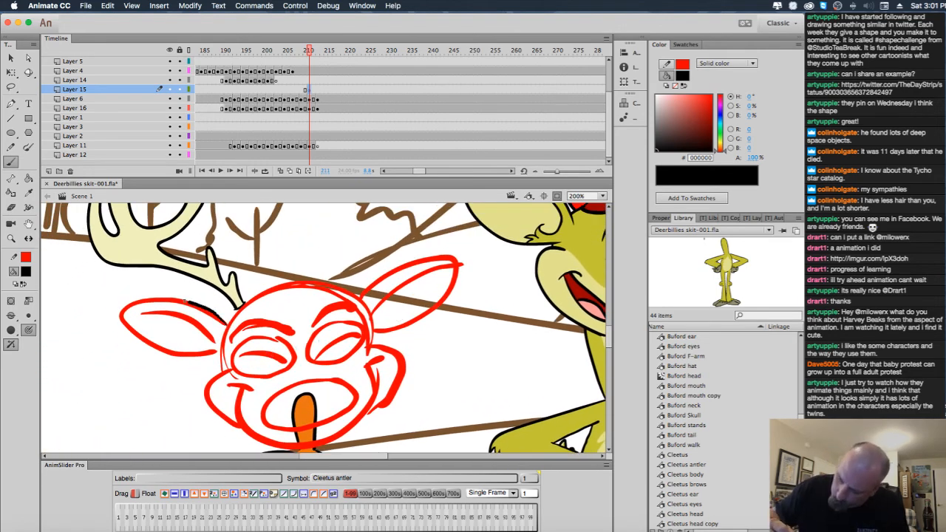
left_click_drag(187, 301, 148, 299)
left_click_drag(146, 340, 222, 351)
mouse_move(127, 313)
left_mouse_down()
mouse_move(181, 312)
mouse_move(204, 322)
mouse_move(213, 333)
mouse_move(200, 331)
mouse_move(210, 353)
left_mouse_up()
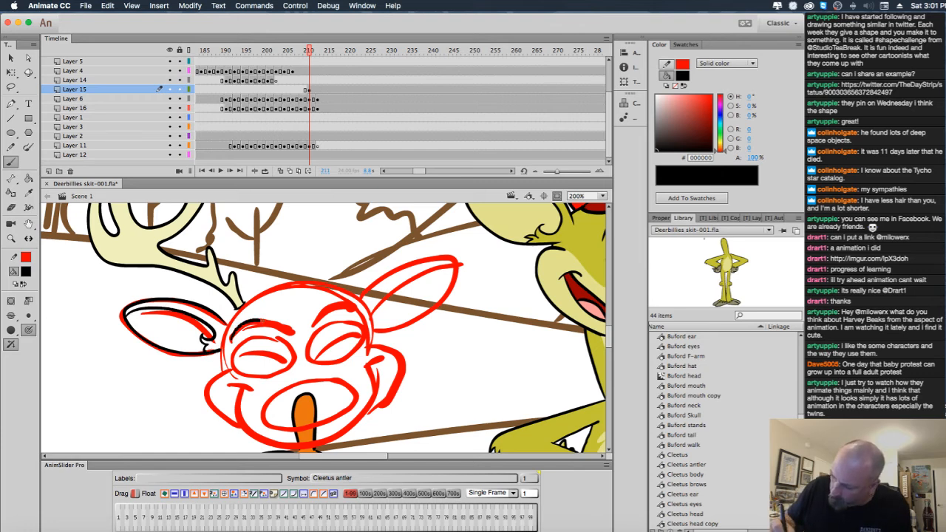
Ink both eyebrows, the closed eyes, the oval nose and the cheek on the antler side in black over the sketch.
mouse_move(230, 331)
left_mouse_down()
mouse_move(239, 338)
mouse_move(292, 330)
mouse_move(341, 303)
left_mouse_up()
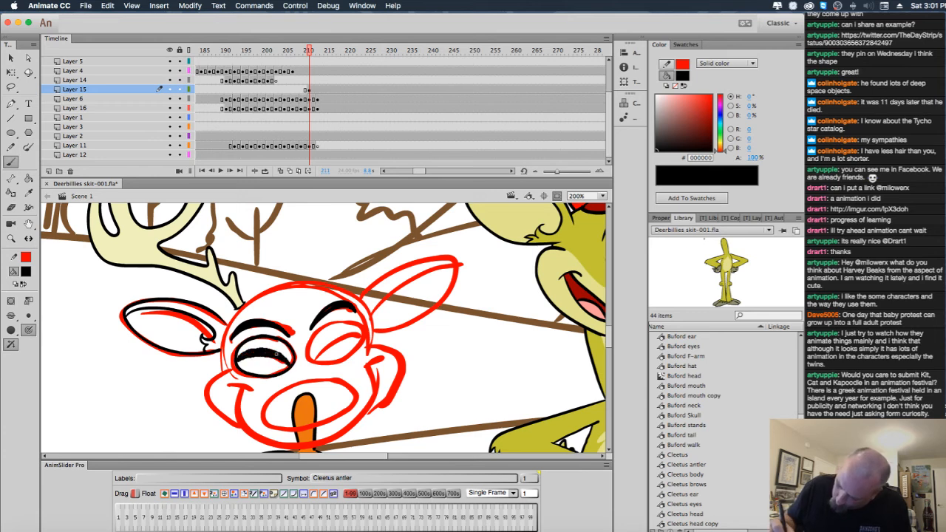
mouse_move(354, 324)
left_mouse_down()
mouse_move(315, 339)
mouse_move(315, 358)
mouse_move(342, 362)
mouse_move(314, 359)
mouse_move(347, 359)
mouse_move(356, 333)
left_mouse_up()
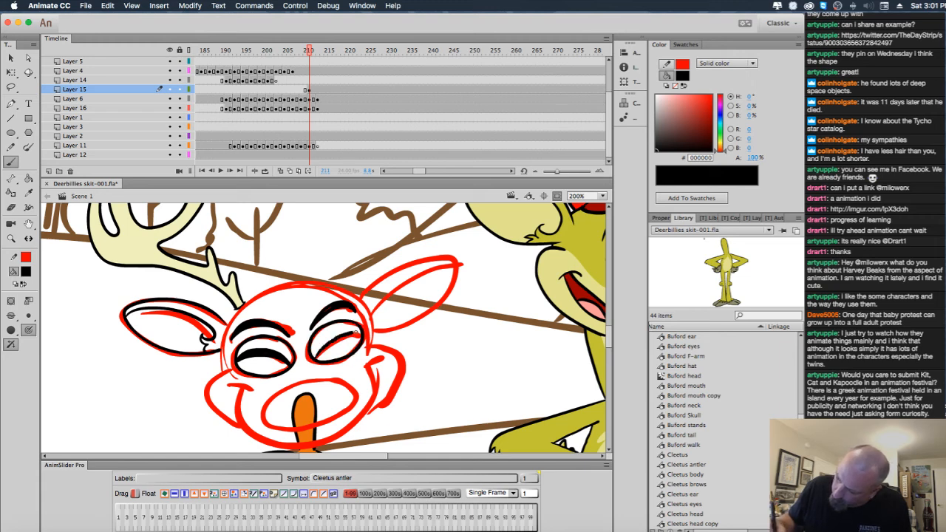
mouse_move(275, 386)
left_mouse_down()
mouse_move(335, 380)
mouse_move(268, 405)
mouse_move(304, 433)
mouse_move(351, 412)
left_mouse_up()
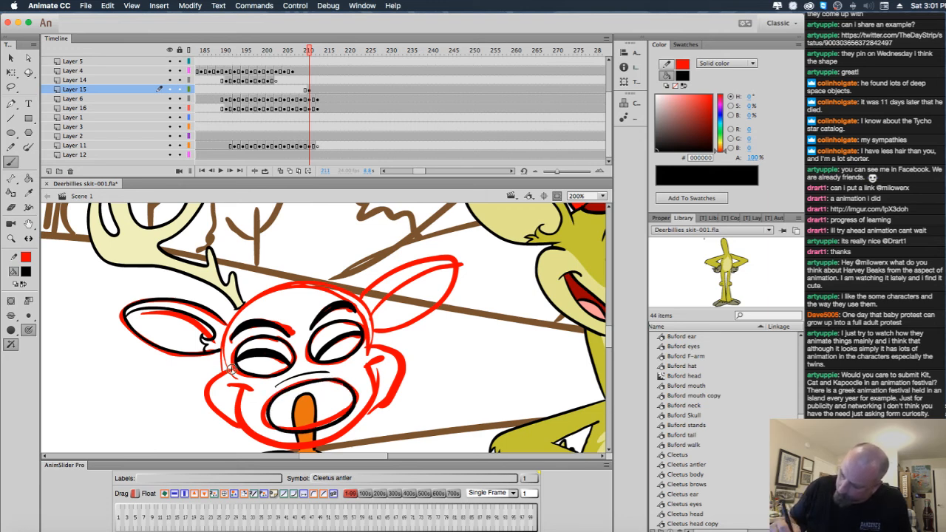
mouse_move(225, 366)
left_mouse_down()
mouse_move(210, 399)
mouse_move(235, 421)
left_mouse_up()
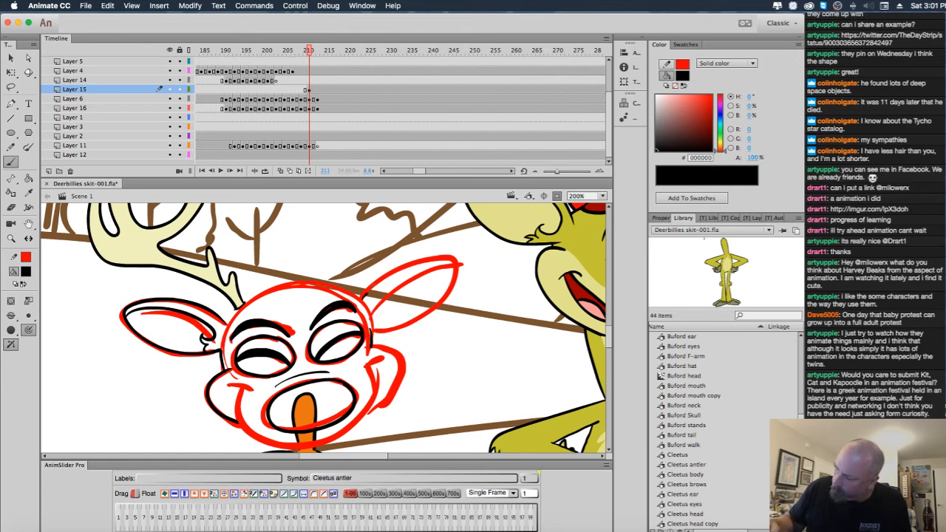
Ink the other ear with its inner fur, the top of the skull, the remaining cheek, the smile and the jaw in black.
mouse_move(368, 293)
left_mouse_down()
mouse_move(453, 258)
mouse_move(448, 289)
mouse_move(425, 309)
mouse_move(402, 322)
mouse_move(371, 330)
left_mouse_up()
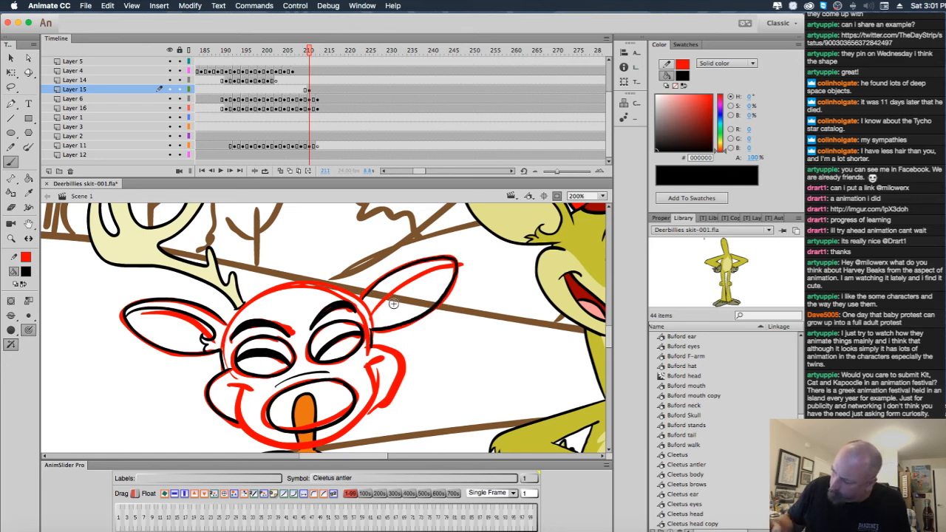
mouse_move(421, 269)
left_mouse_down()
mouse_move(389, 287)
mouse_move(380, 308)
left_mouse_up()
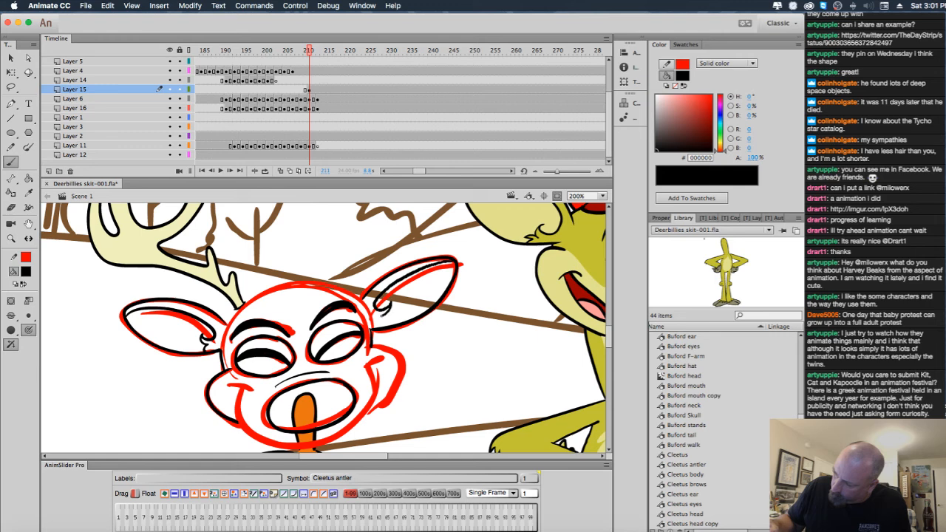
mouse_move(448, 261)
left_mouse_down()
mouse_move(378, 306)
mouse_move(343, 310)
mouse_move(323, 282)
mouse_move(265, 289)
mouse_move(230, 326)
left_mouse_up()
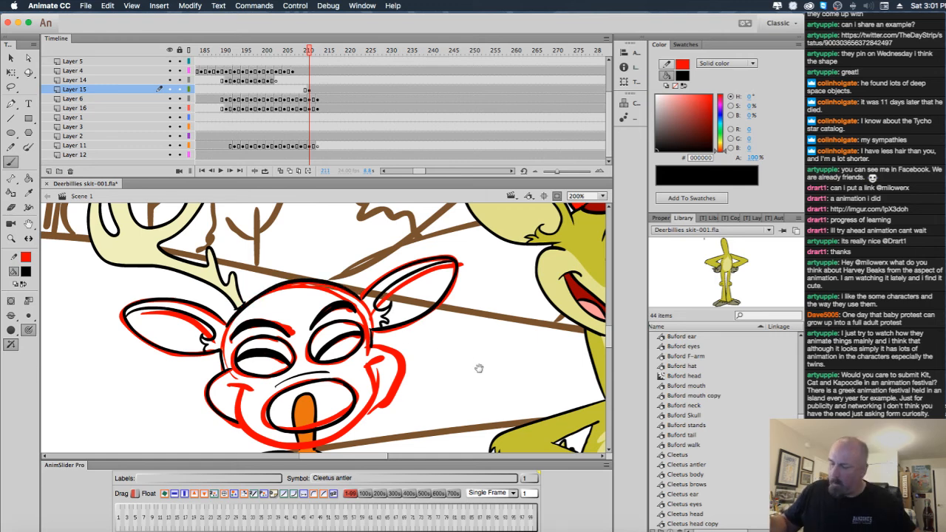
left_click_drag(473, 371, 457, 305)
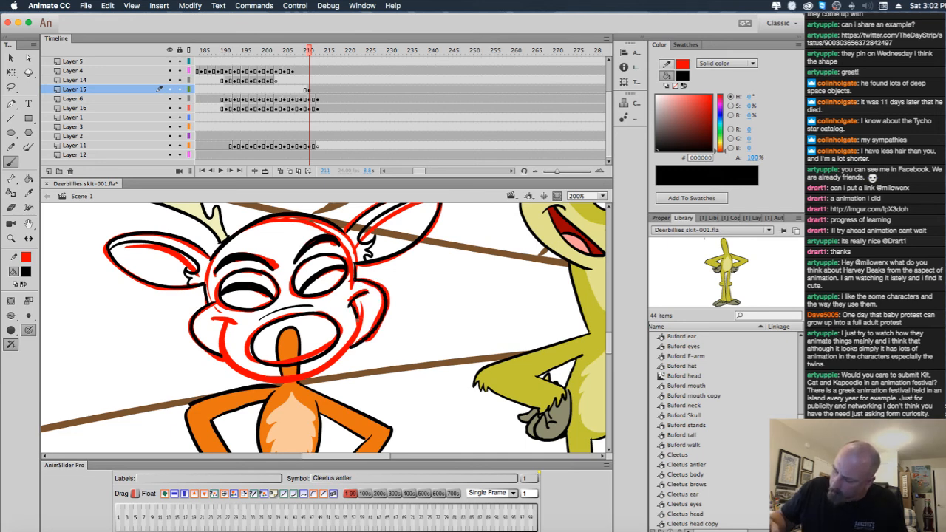
mouse_move(343, 357)
left_mouse_down()
mouse_move(290, 381)
mouse_move(247, 372)
mouse_move(225, 322)
mouse_move(234, 328)
left_mouse_up()
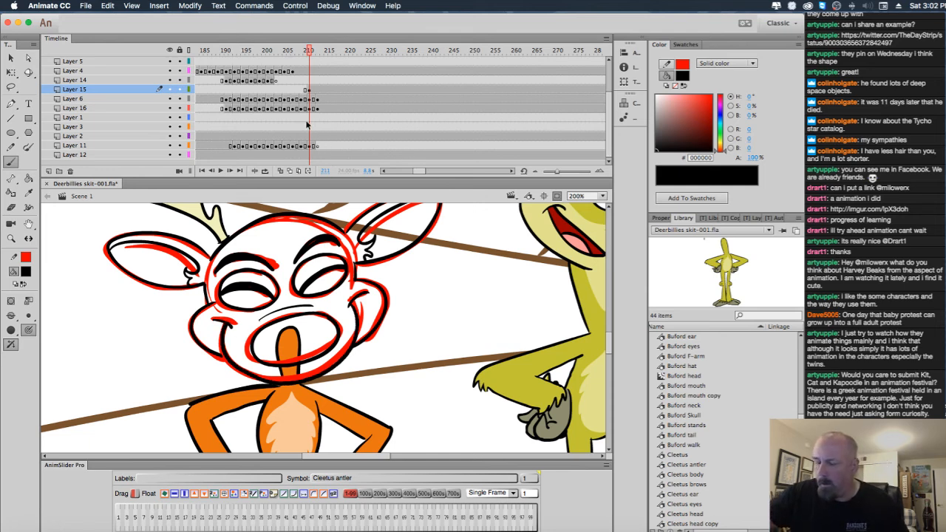
Delete the red head sketch from Layer 6 at frame 211 and compare the inked head with the previous frame.
left_click(312, 95)
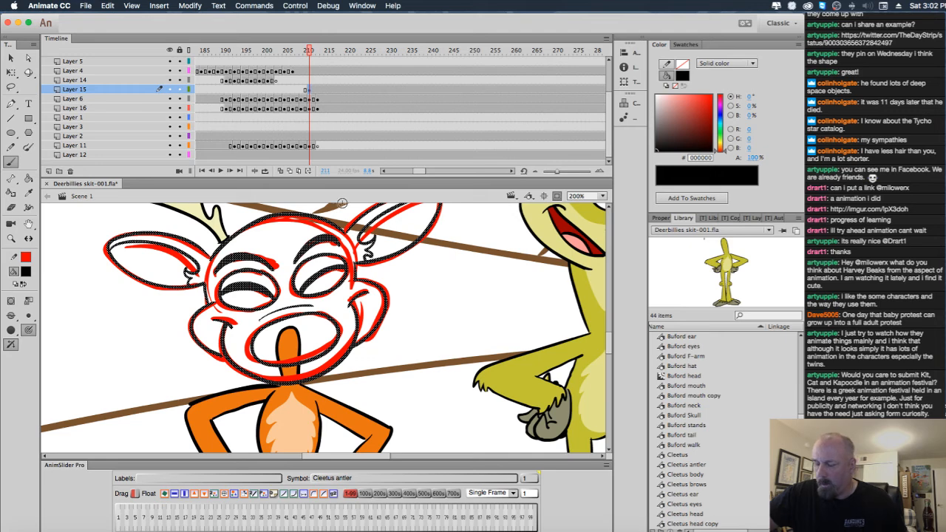
left_click(313, 99)
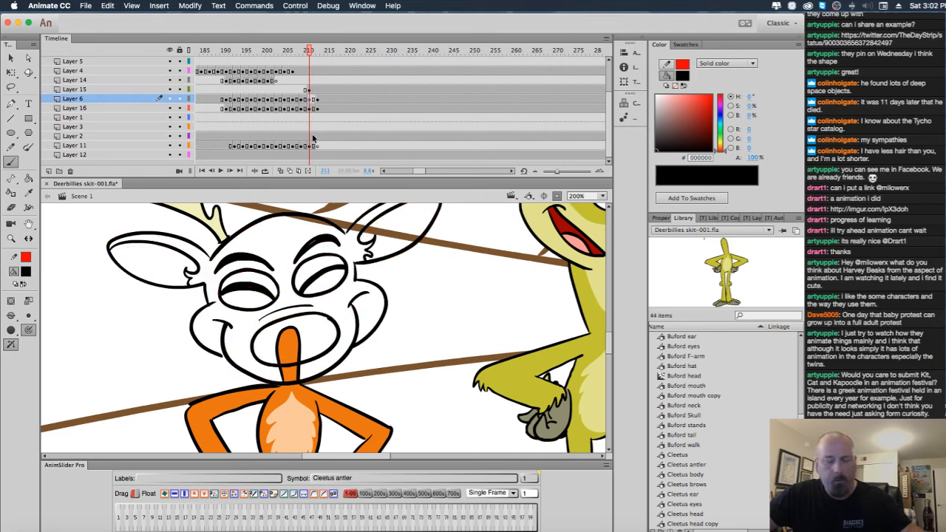
key("super+1")
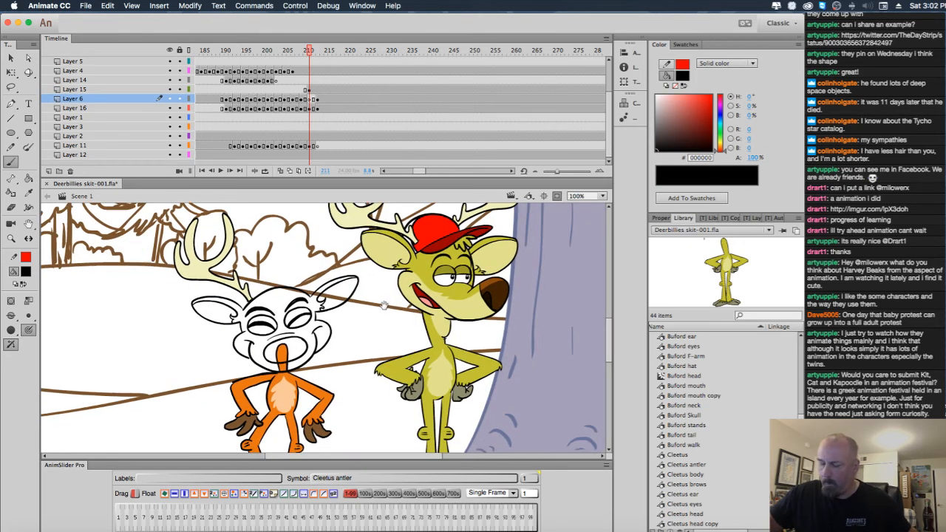
scroll(383, 299, "down", 1)
key("comma")
key("period")
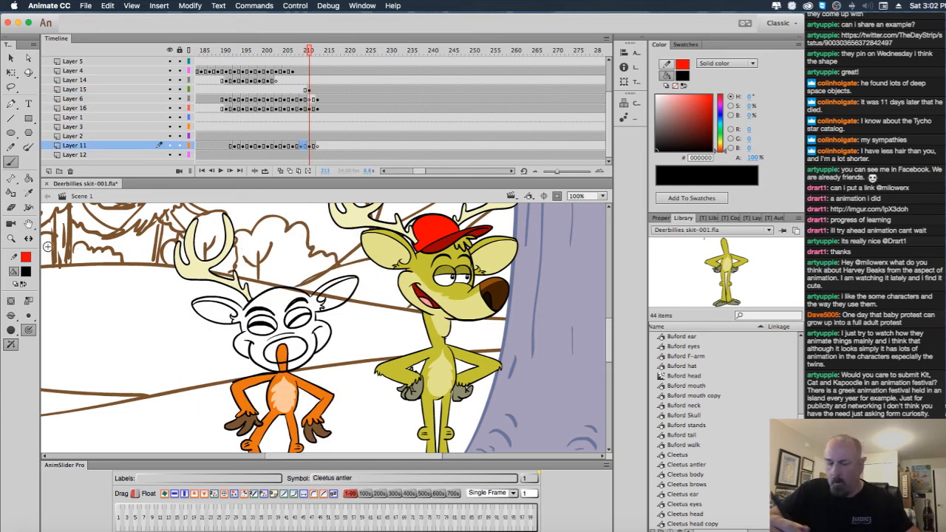
Fill the inked head's forehead and the outer part of the ear opposite the antler with orange E77300 on Layer 15.
left_click(26, 272)
left_click(65, 396)
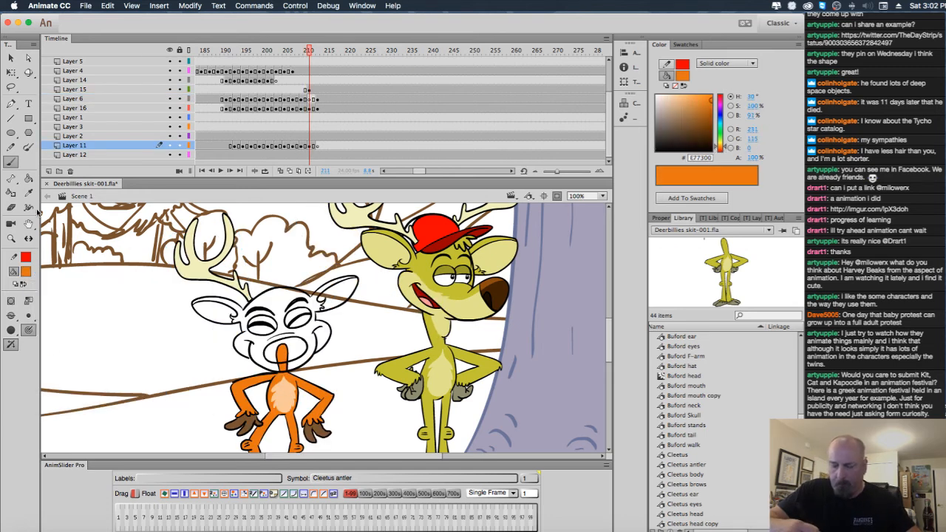
left_click(29, 181)
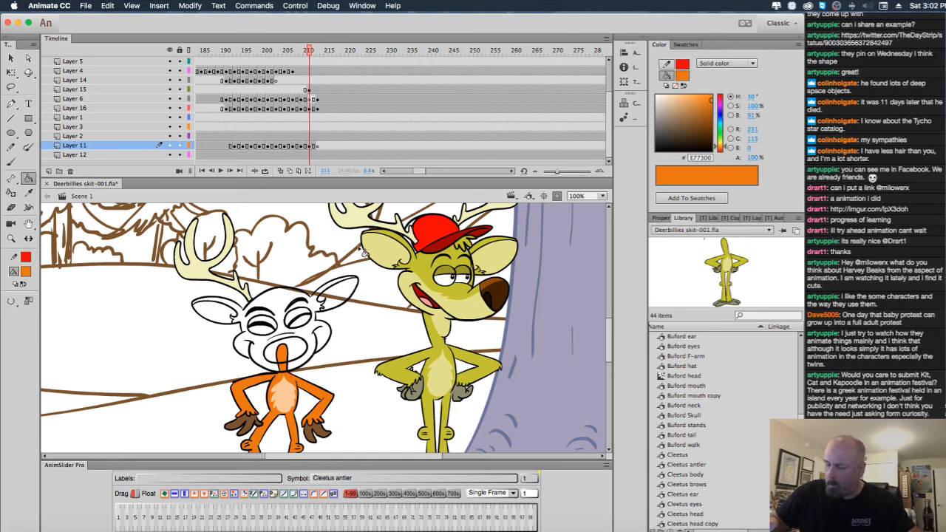
left_click(311, 90)
left_click(292, 303)
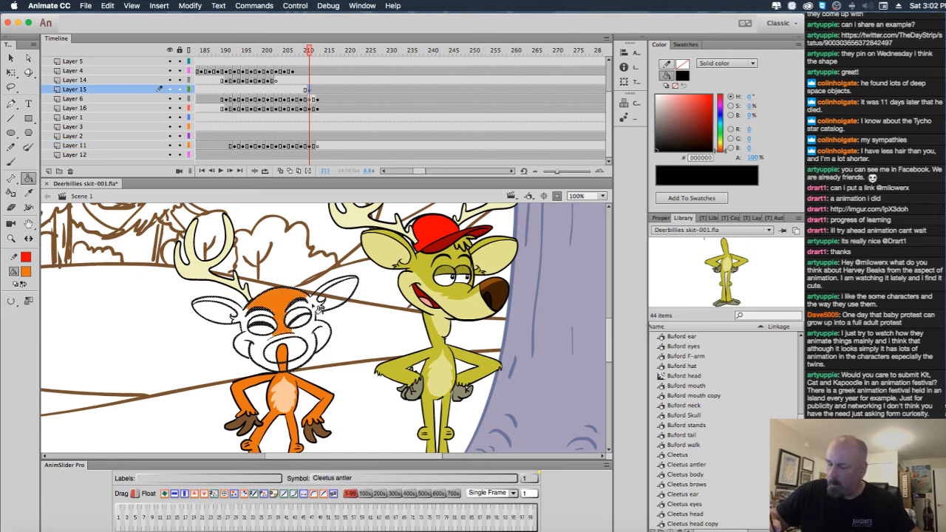
left_click(324, 308)
left_click(339, 296)
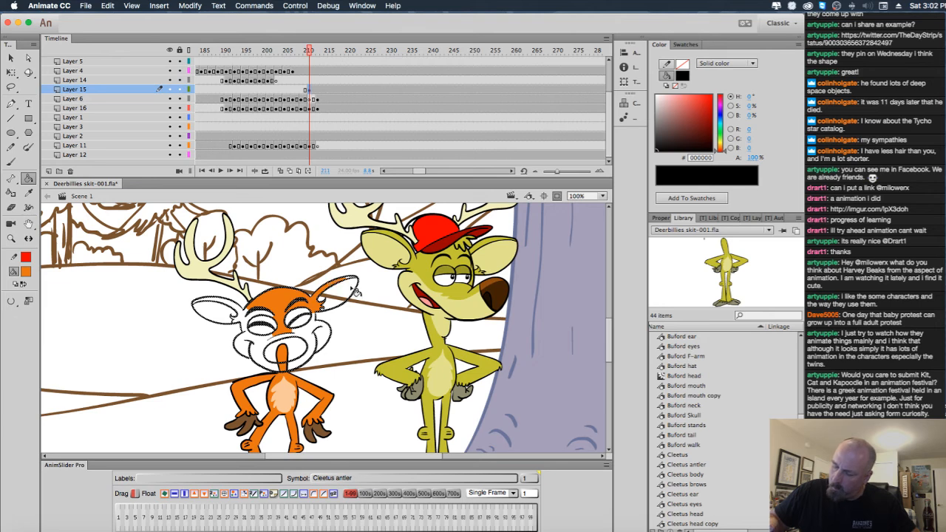
Fill the face, cheeks, muzzle area and the outer part of the antler-side ear with the same orange.
key("super+equal")
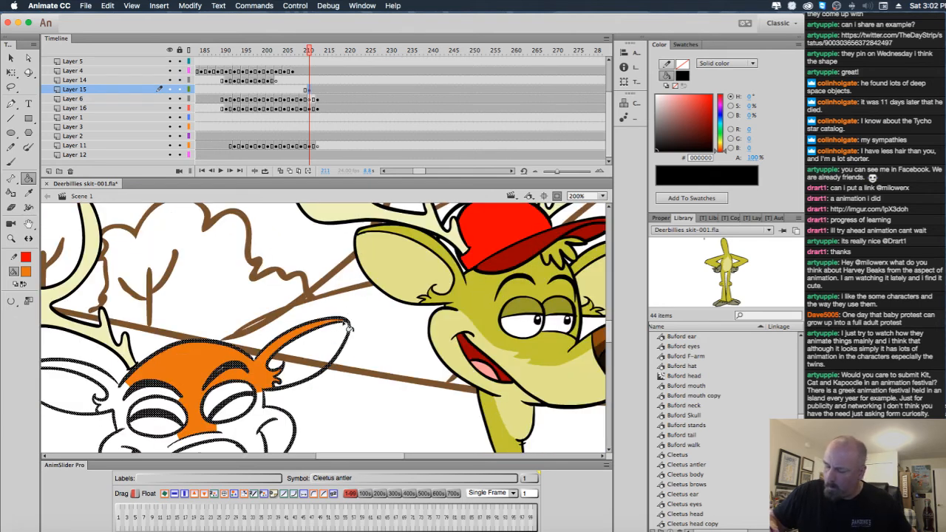
left_click(287, 383)
scroll(258, 365, "down", 3)
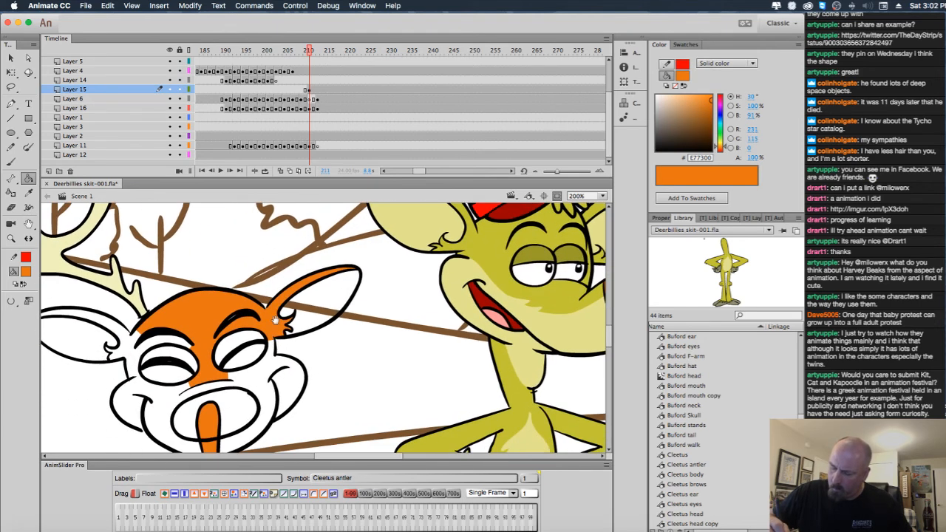
left_click(279, 358)
left_click(298, 381)
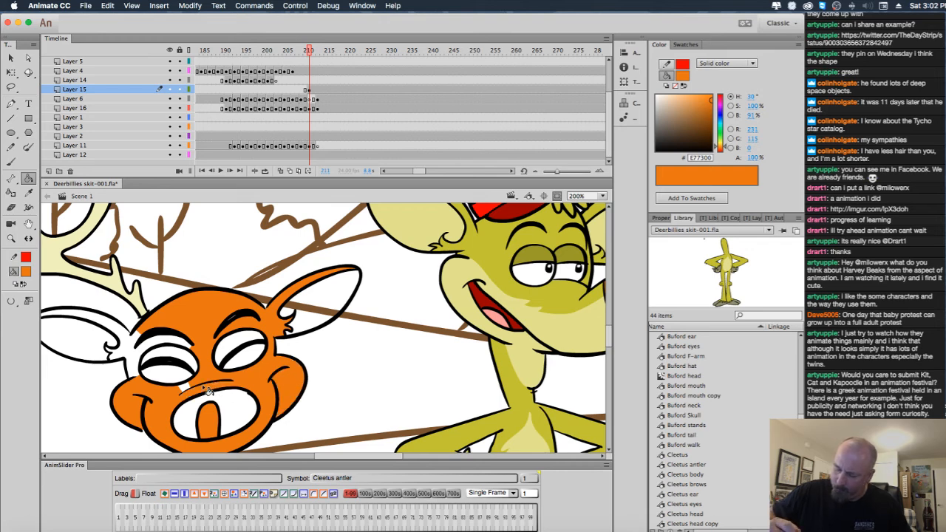
scroll(246, 357, "down", 3)
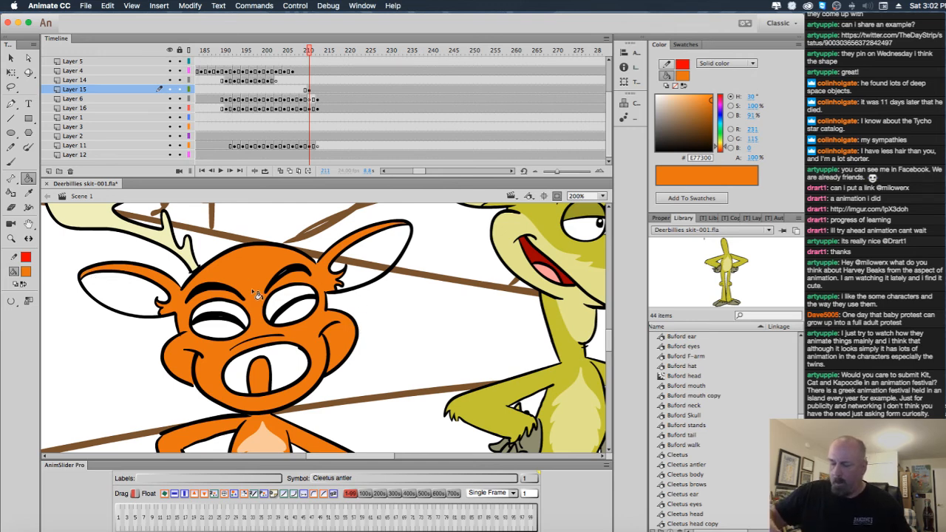
Fill the oval nose at frame 211 with brown 8B4908, checking the nose colouring against frame 210.
key("comma")
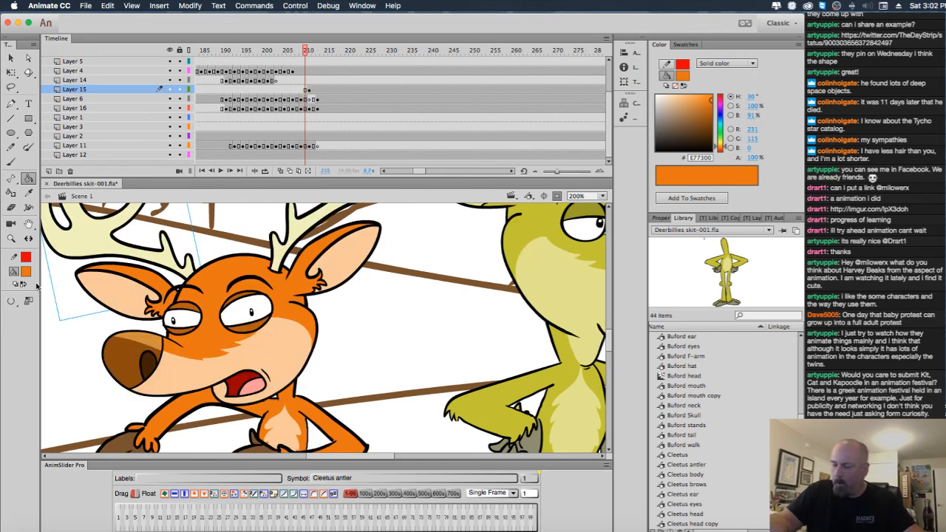
left_click(27, 275)
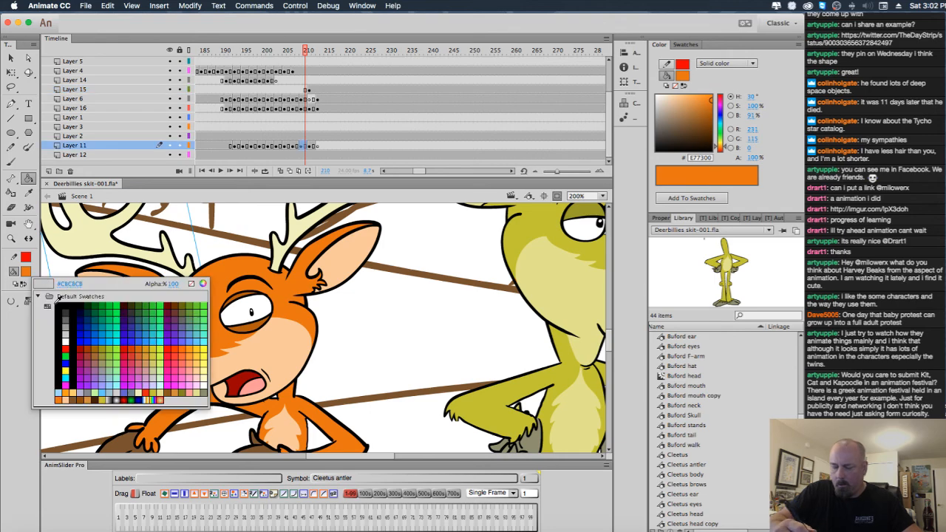
left_click(86, 397)
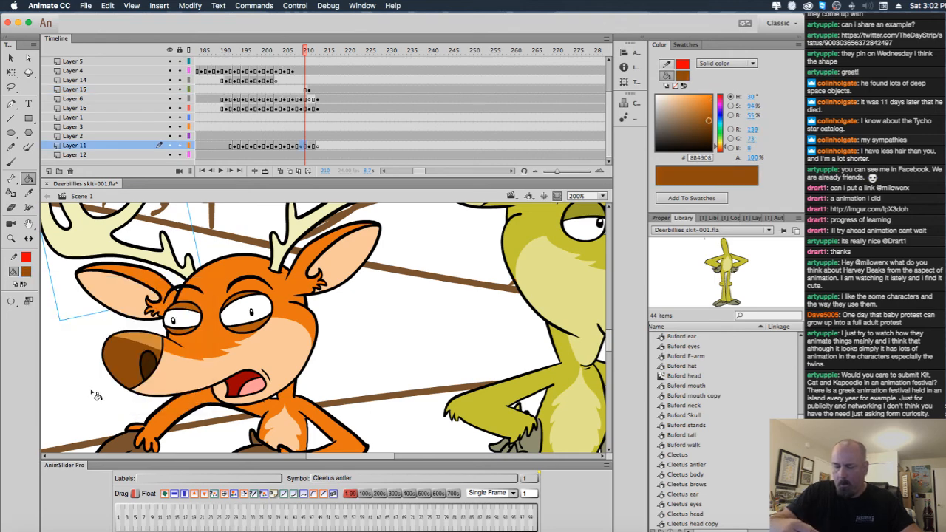
key("period")
left_click(307, 377)
key("comma")
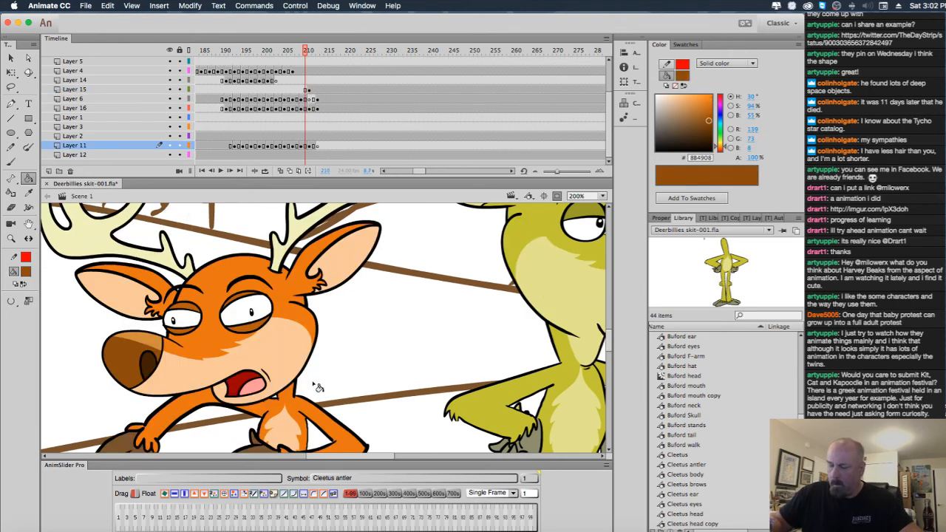
Set the fill colour to peach F8C899 and ready the Brush at frame 211, checking the head colouring against frame 210.
key("period")
key("comma")
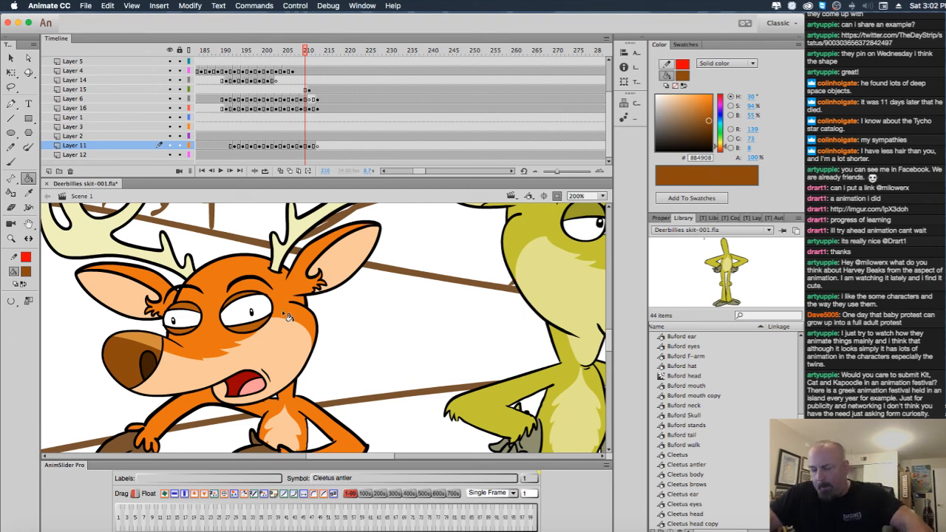
left_click(28, 270)
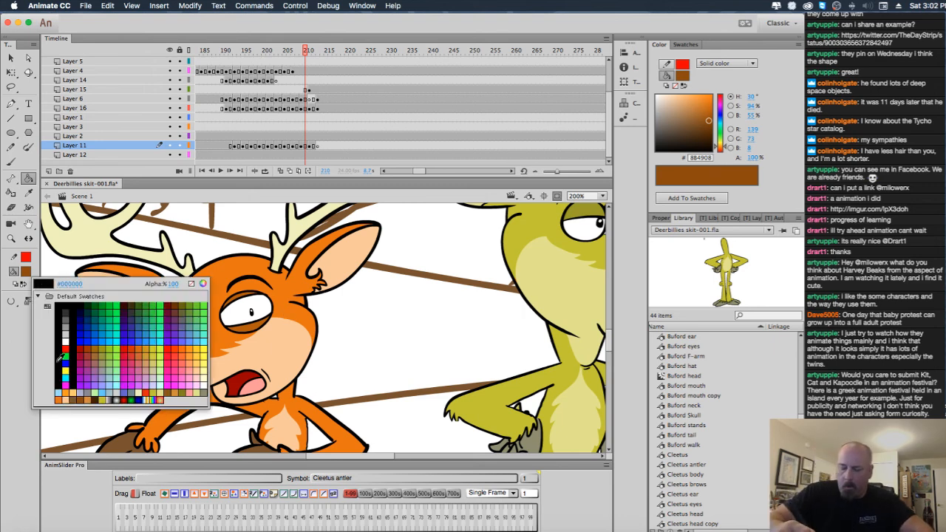
left_click(68, 385)
key("period")
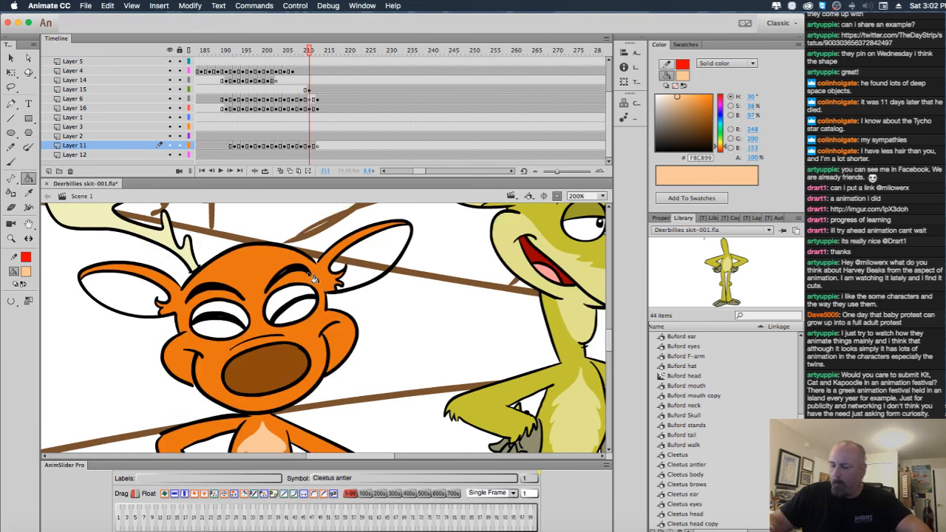
key("comma")
key("period")
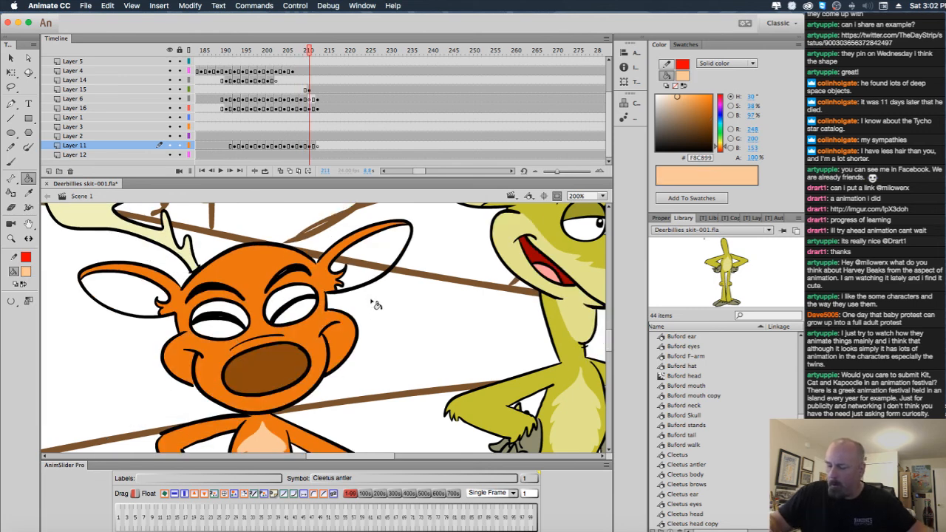
left_click(11, 162)
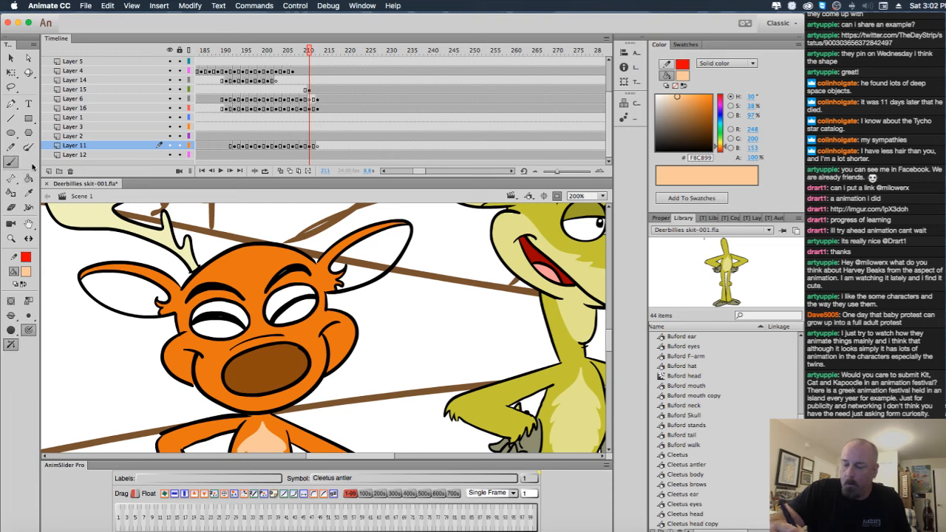
left_click(219, 362)
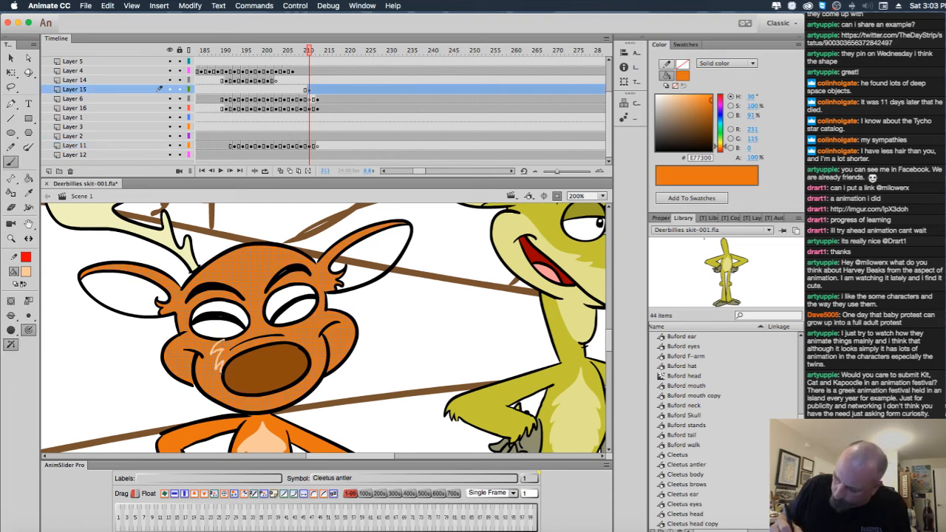
left_click_drag(221, 372, 221, 375)
key("super+z")
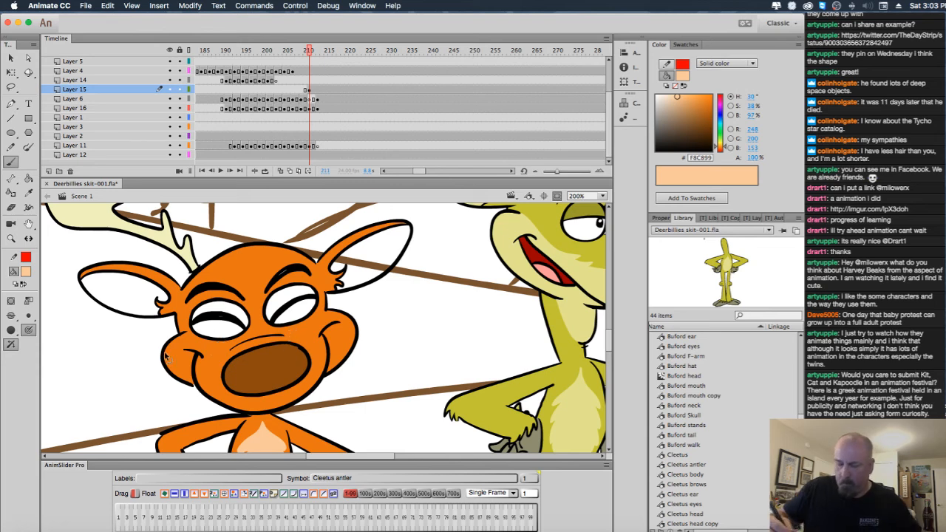
Brush jagged peach fur edges onto both sides of the orange muzzle and along the cheek away from the antler, within the selected face fill.
left_click(11, 330)
left_click(65, 347)
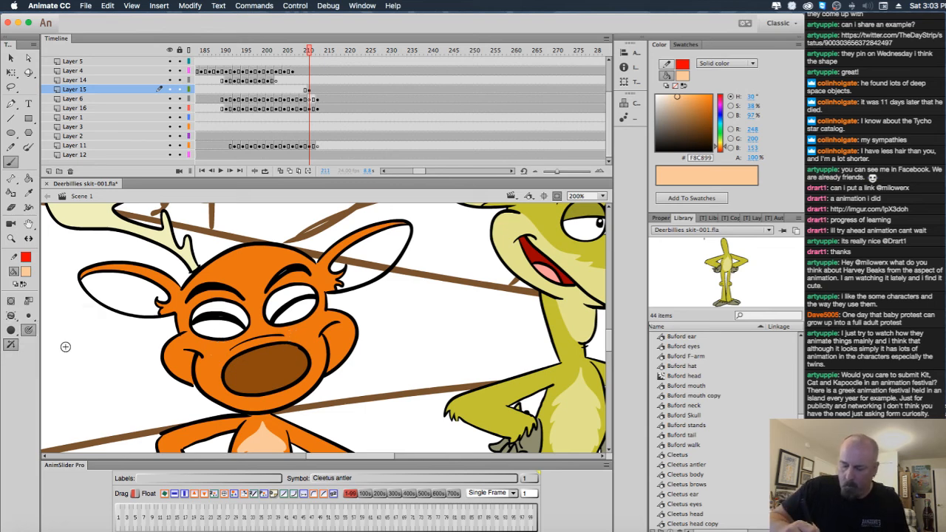
left_click(219, 362)
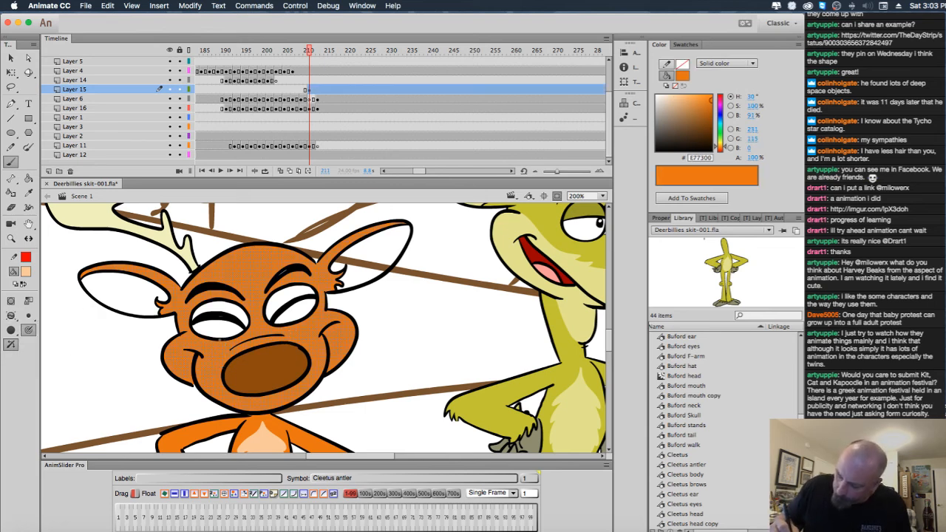
left_click_drag(223, 359, 222, 370)
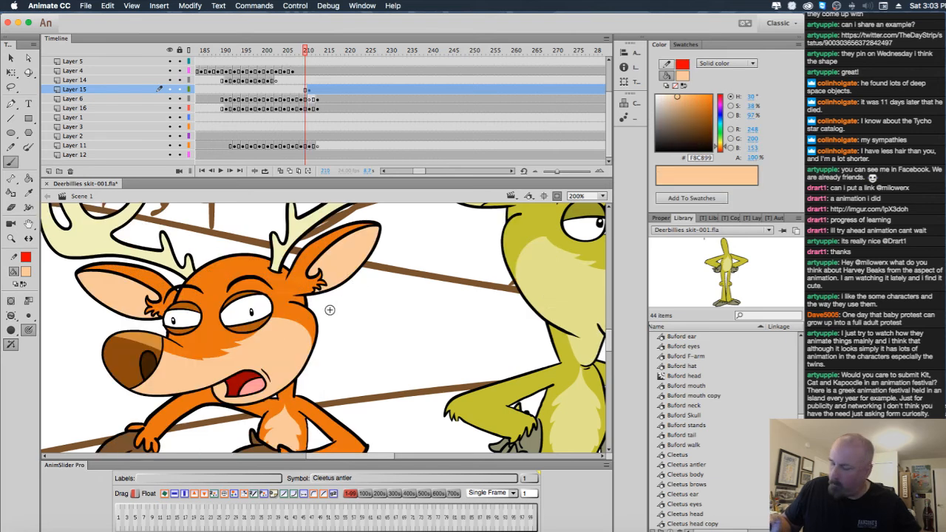
key(".")
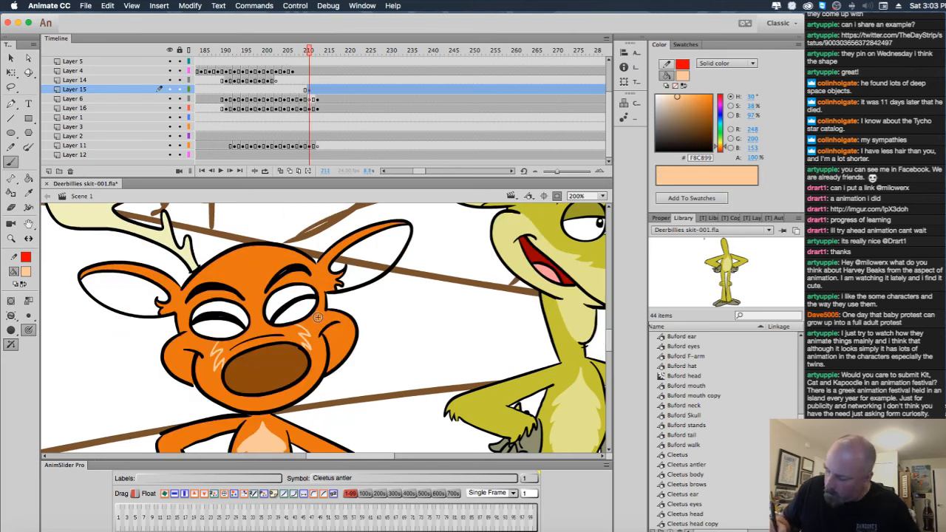
left_click(316, 319)
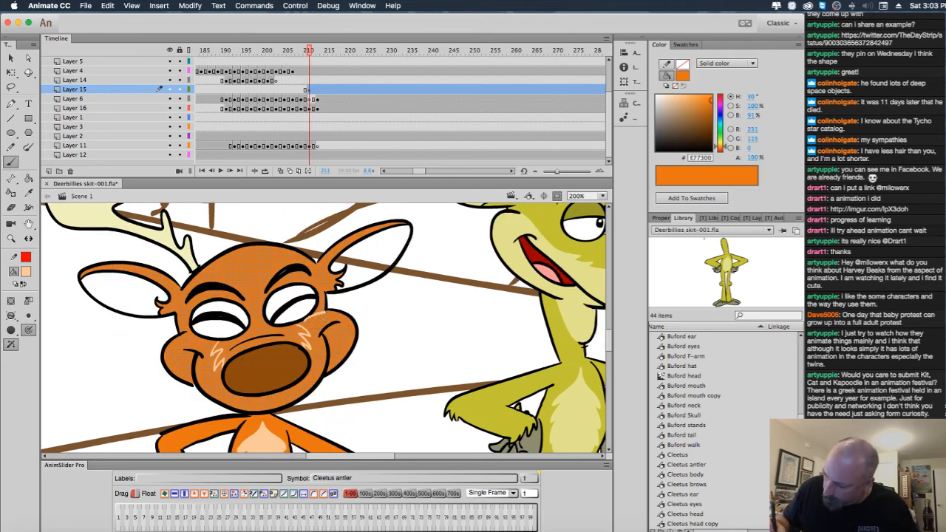
left_click_drag(304, 323, 344, 325)
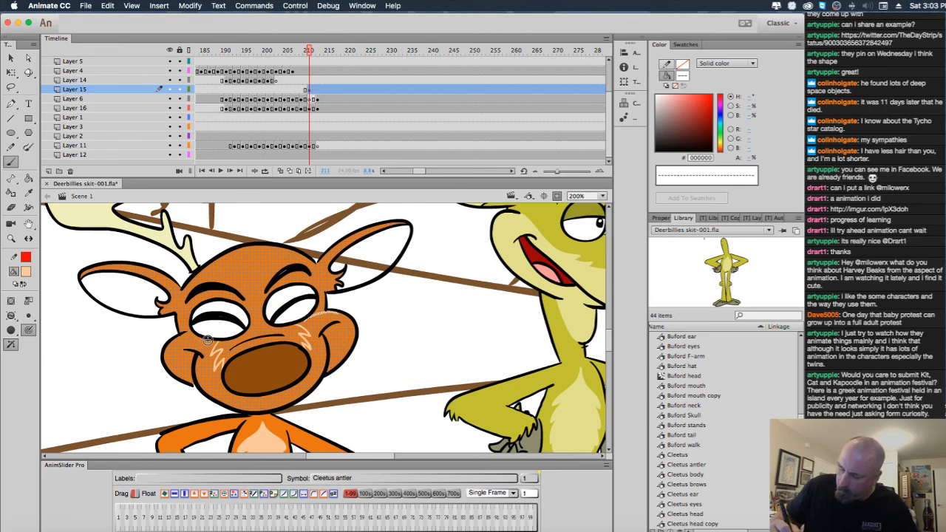
Fill both cheeks and the lower muzzle inside the fur edges with peach F8C899, and return to the Brush.
left_click(397, 346)
key("k")
left_click(195, 368)
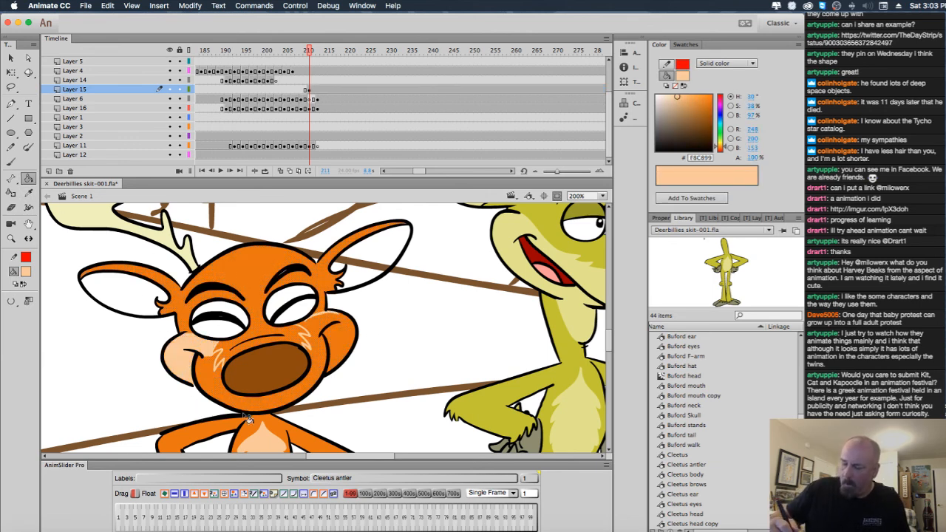
left_click(247, 413)
left_click(333, 336)
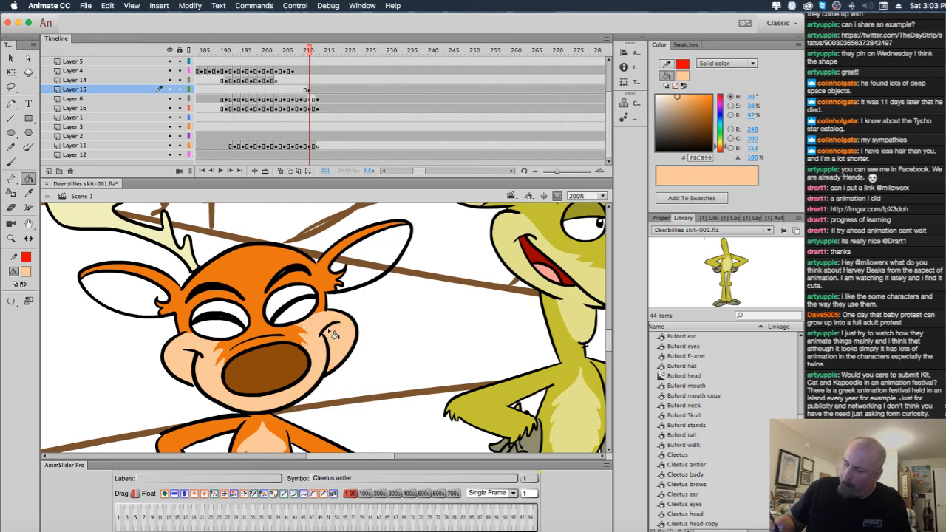
key("b")
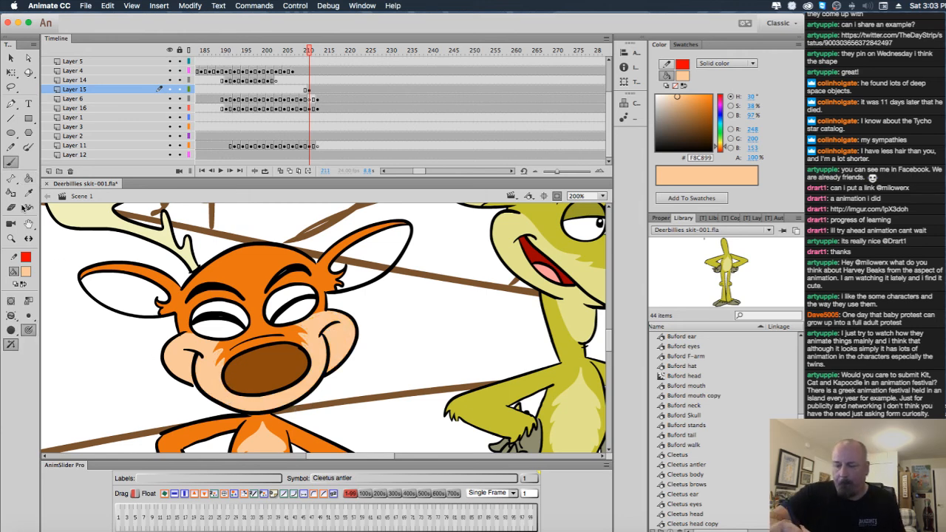
left_click(27, 272)
left_click(58, 308)
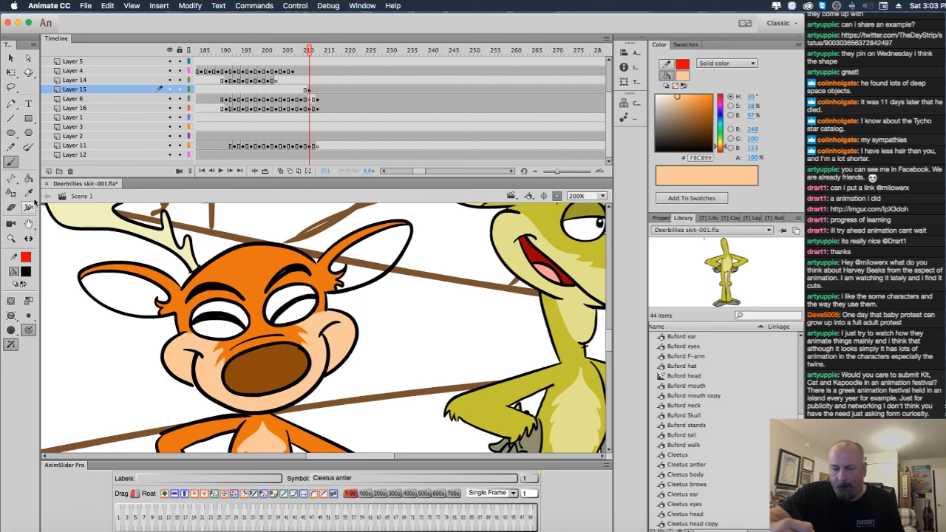
left_click(12, 318)
left_click(47, 313)
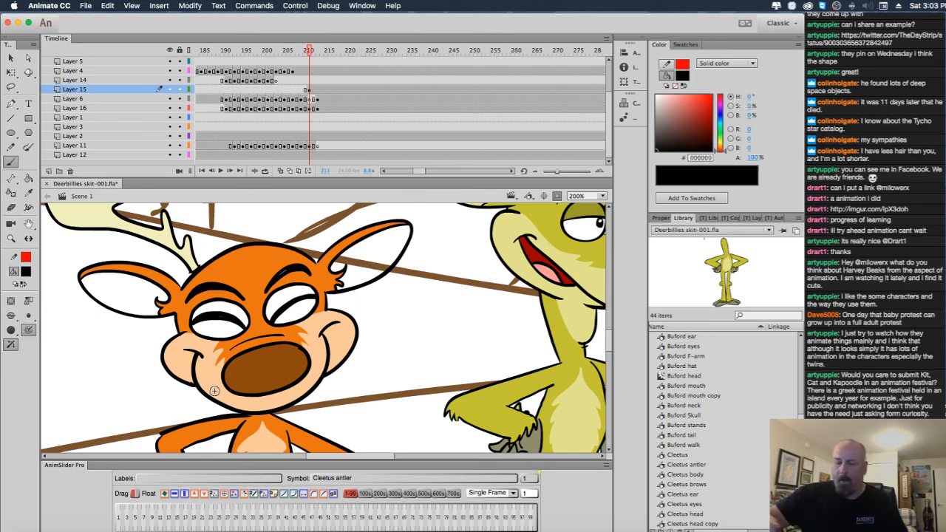
Brush a curved highlight edge in tan D28D37 across the upper part of the selected brown nose.
left_click(28, 272)
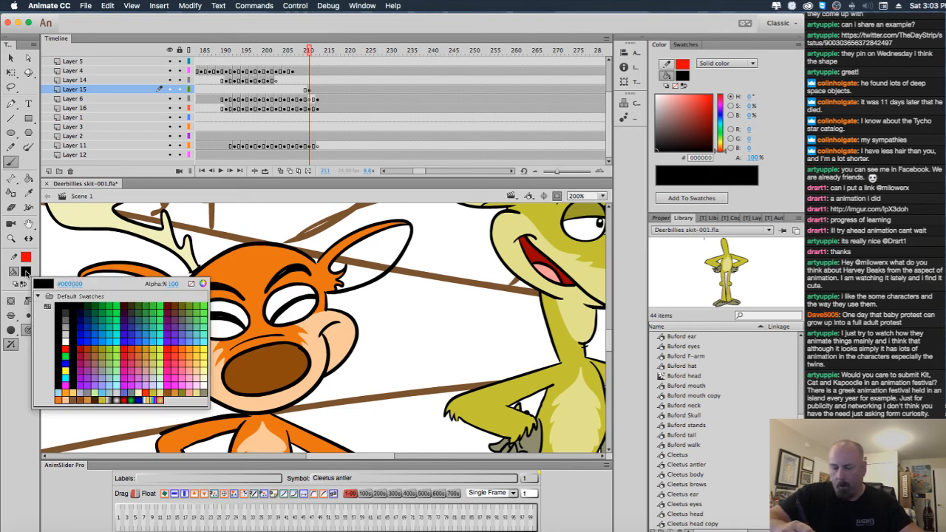
left_click(93, 397)
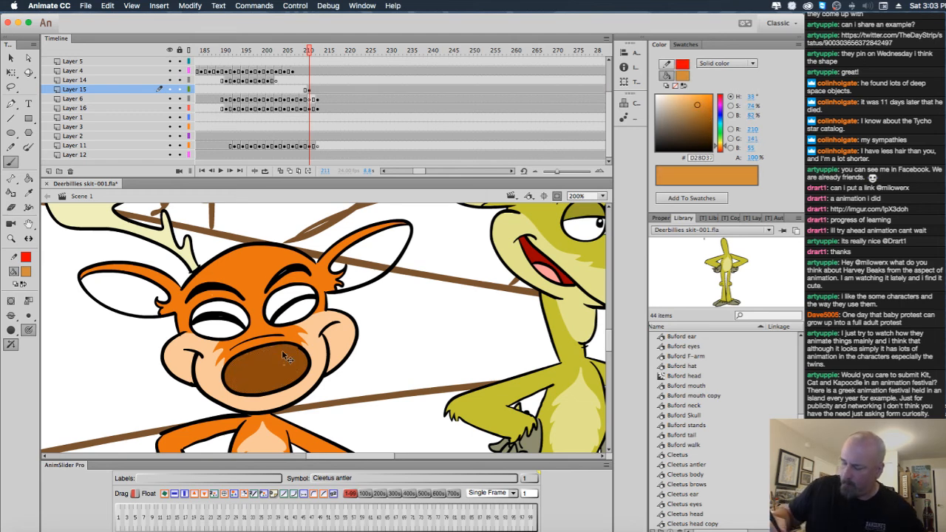
left_click(290, 368)
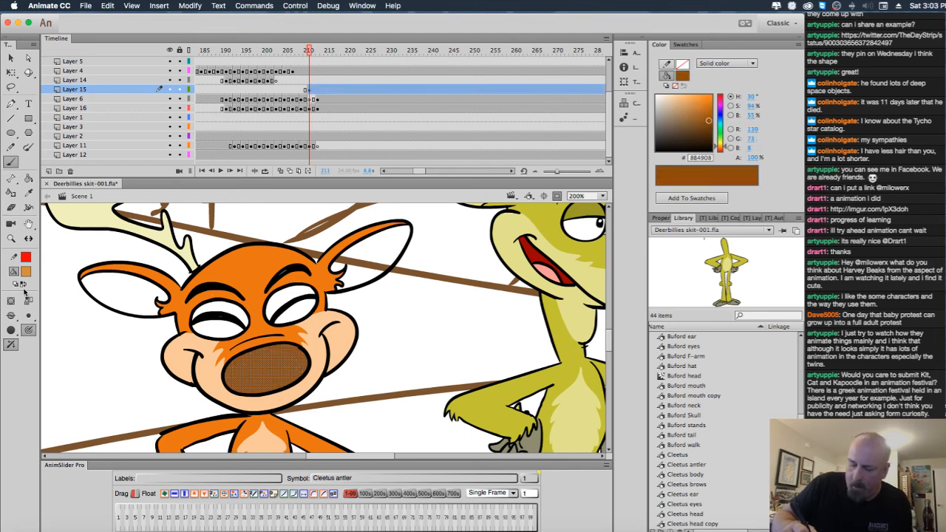
left_click(16, 318)
left_click(65, 350)
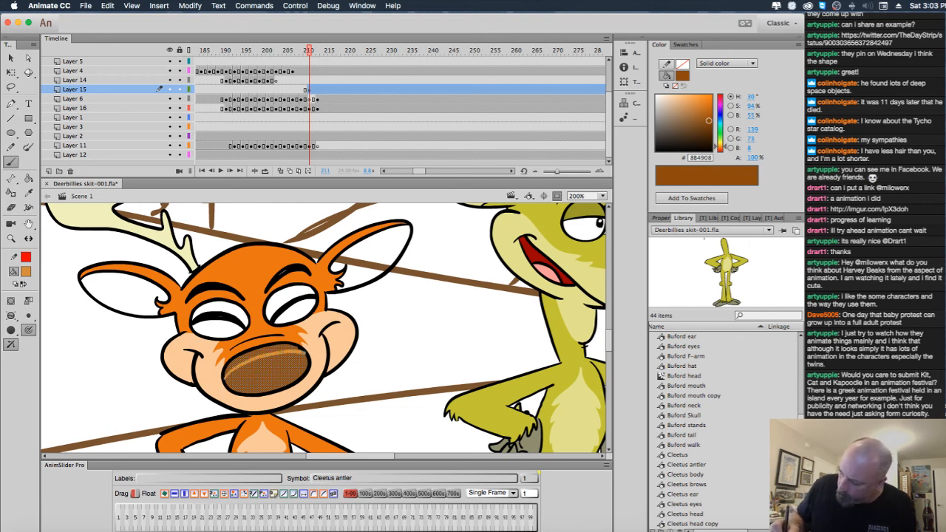
left_click_drag(305, 354, 306, 353)
left_click(391, 314, "super")
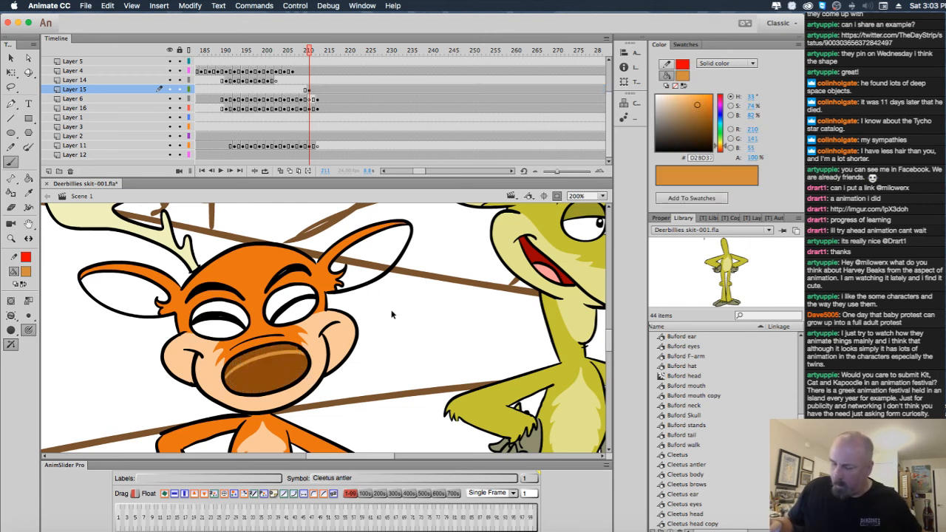
Fill the nose area above the highlight edge with tan D28D37, undo the stray fill on the nose outline, and inspect the edge up close.
left_click(28, 179)
left_click(285, 357)
left_click(255, 361)
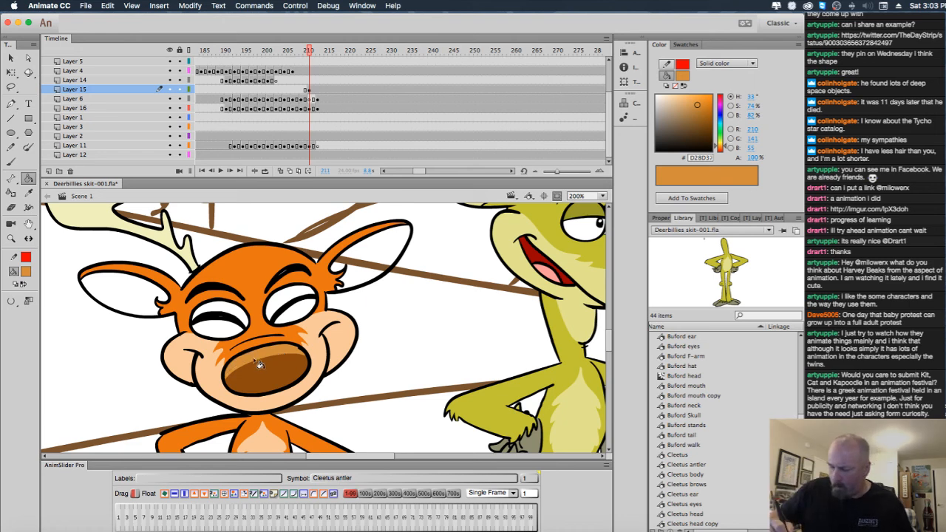
left_click(305, 354)
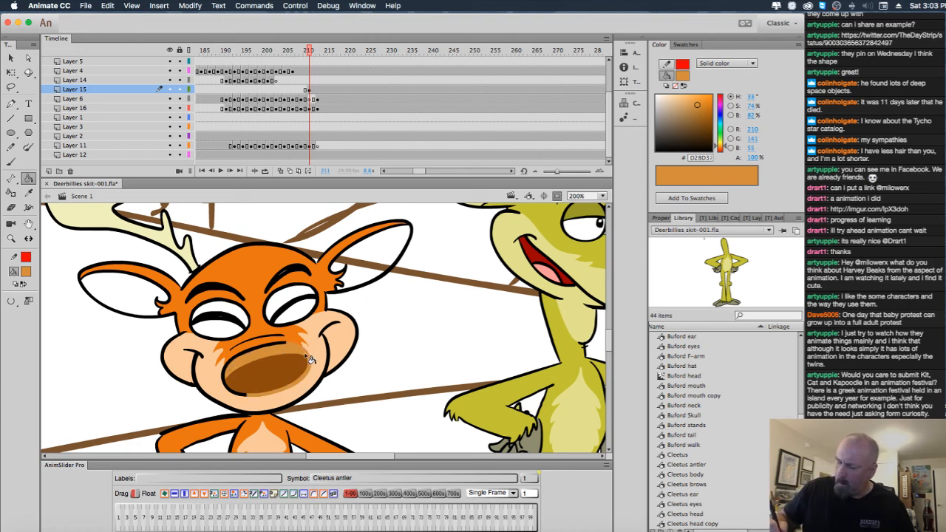
key("super+z")
left_click(306, 351, "super")
left_click(339, 334, "super")
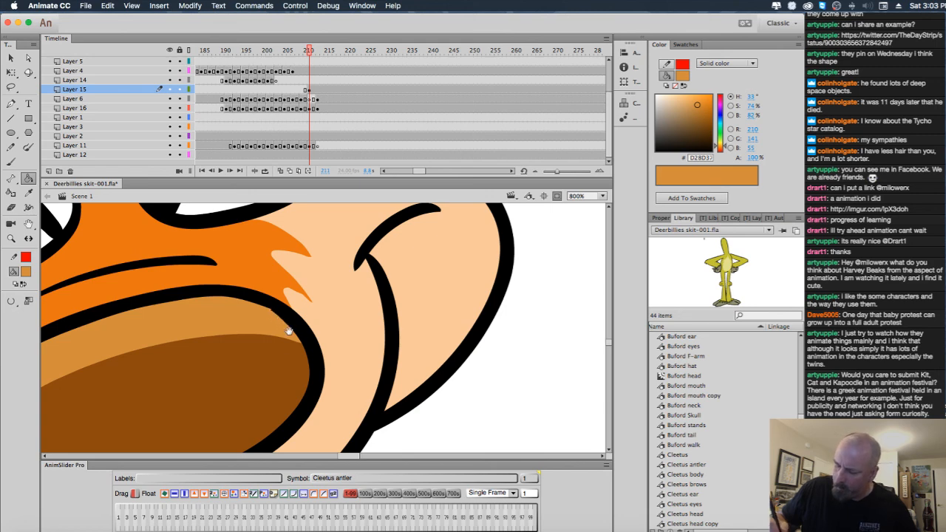
left_click(294, 332, "alt")
left_click(294, 346, "alt")
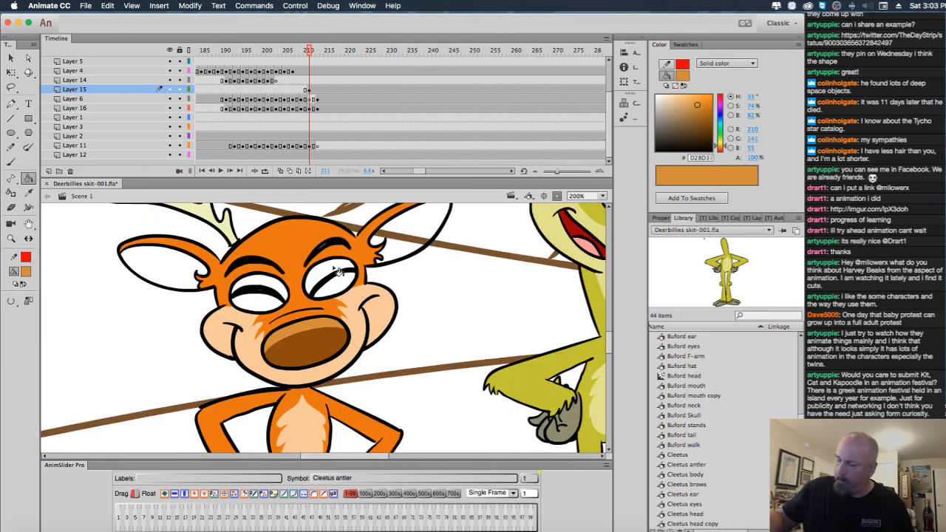
Select the eyebrow away from the antler with the Brush ready and set the fill colour to black.
left_click(10, 164)
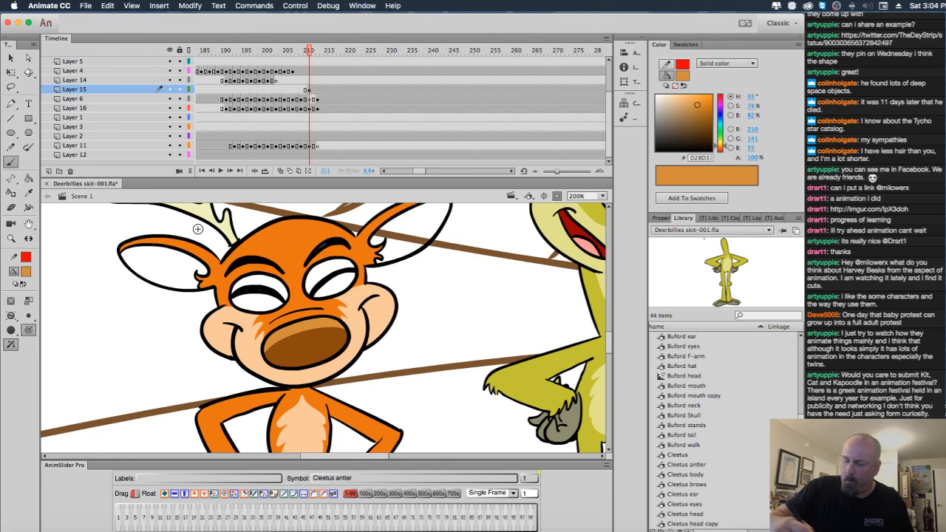
left_click(334, 248, "super")
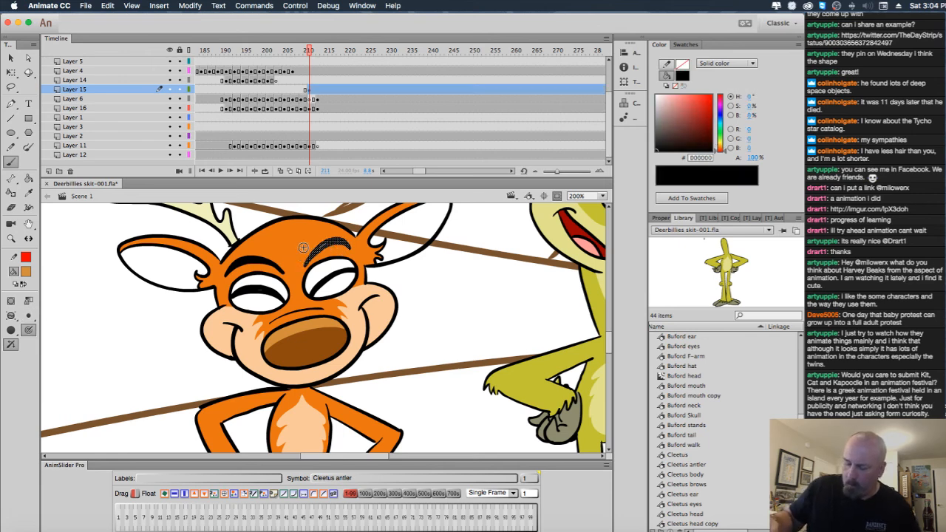
left_click(28, 273)
left_click(64, 341)
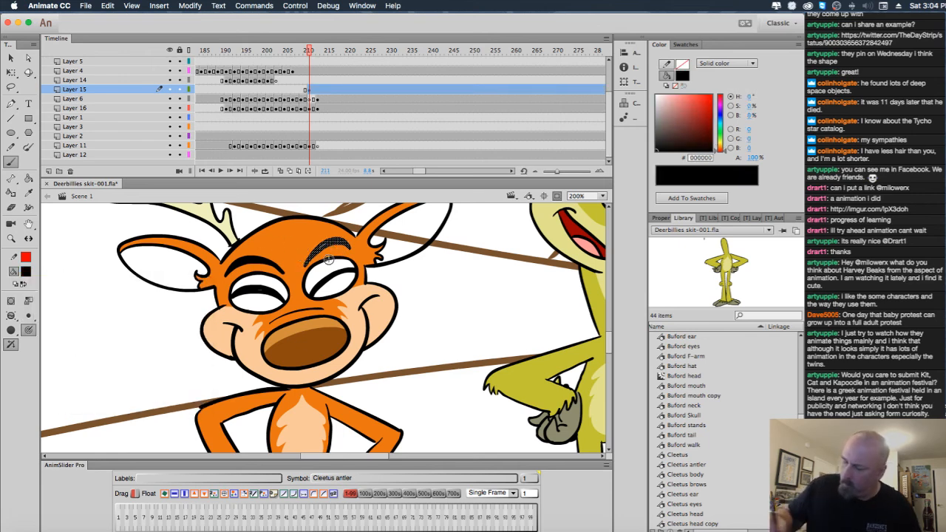
left_click(443, 323, "super")
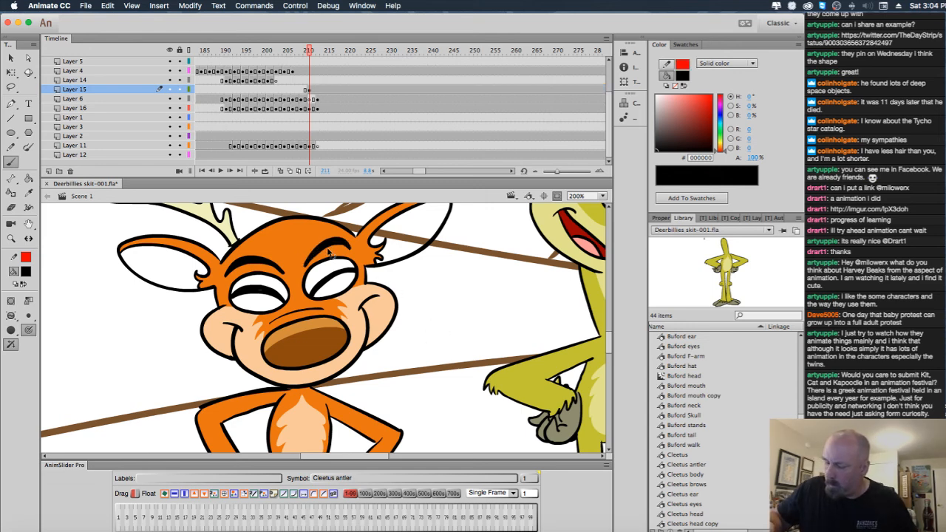
Set the fill colour to orange E77300 and the stroke colour to a near-white.
left_click(29, 273)
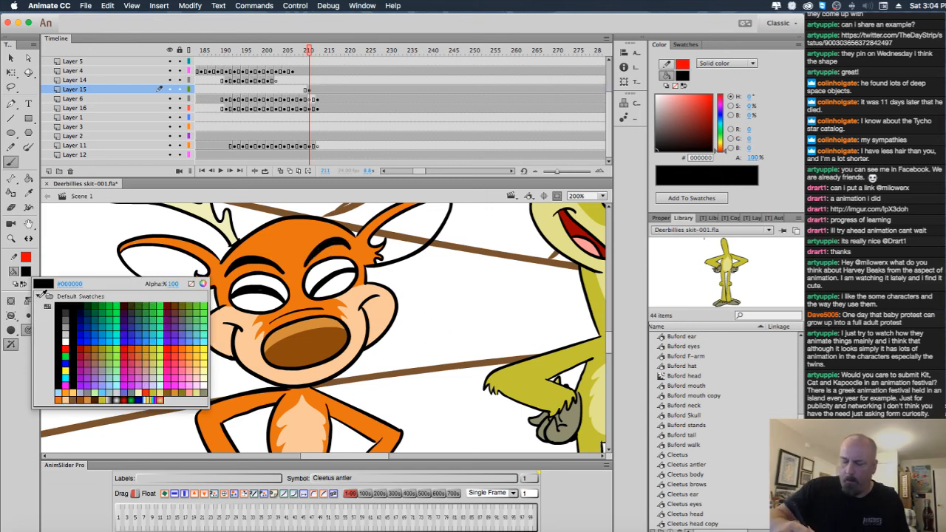
left_click(59, 399)
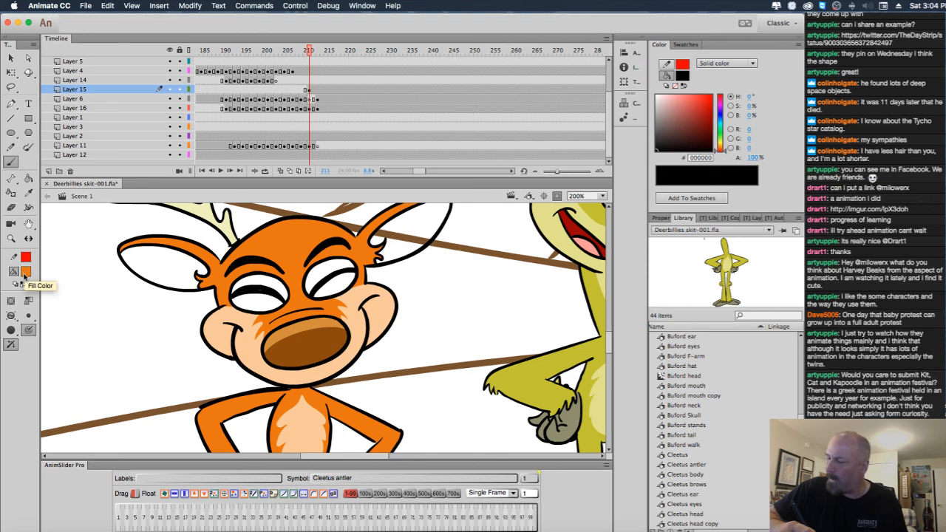
left_click(683, 67)
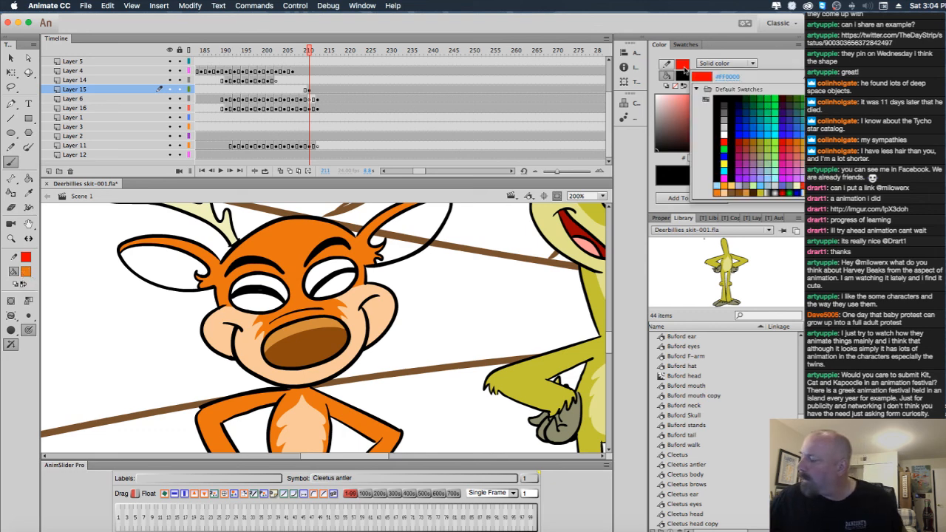
left_click(671, 65)
left_click(667, 74)
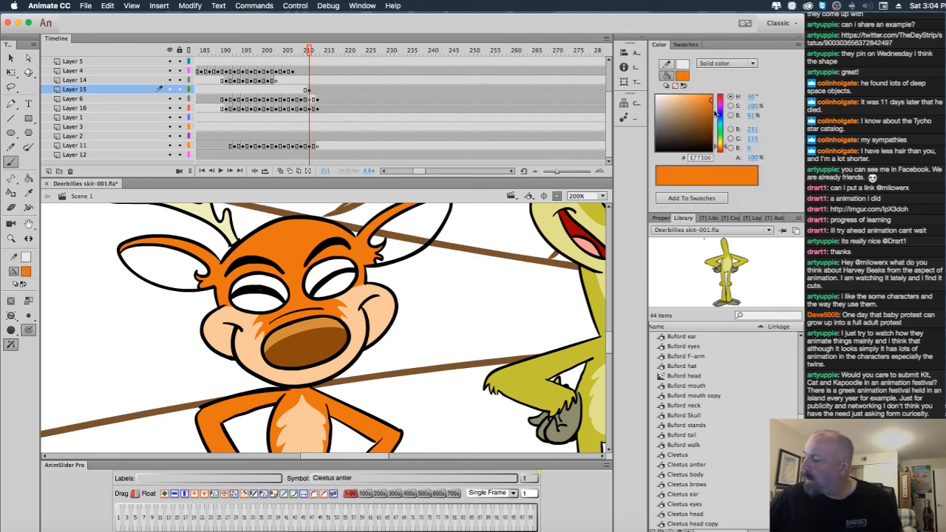
Fill the lower areas of both closed eyes with dark orange B75E07.
left_click(711, 111)
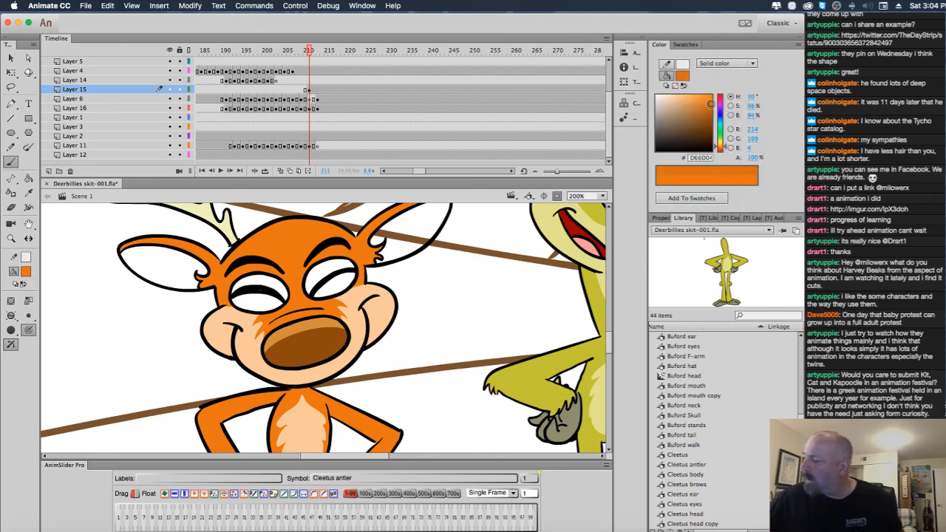
key("k")
left_click(342, 288)
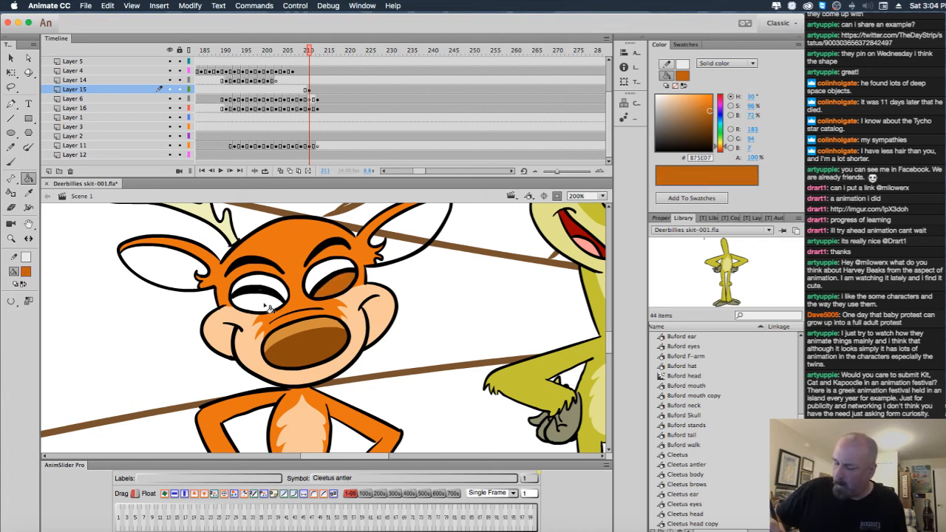
left_click(267, 306)
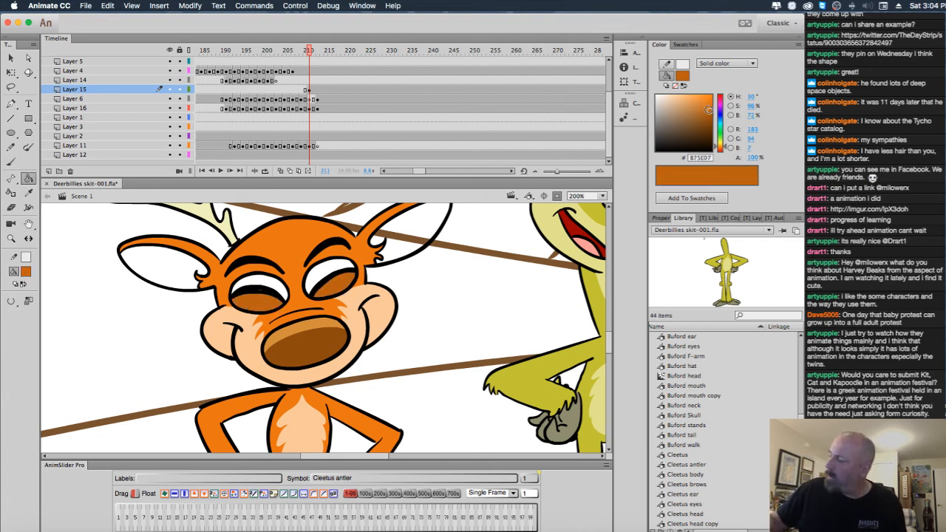
Fill the upper eyelids of both eyes with orange D26D0B and compare the head with the neighbouring frame.
left_click_drag(708, 109, 709, 105)
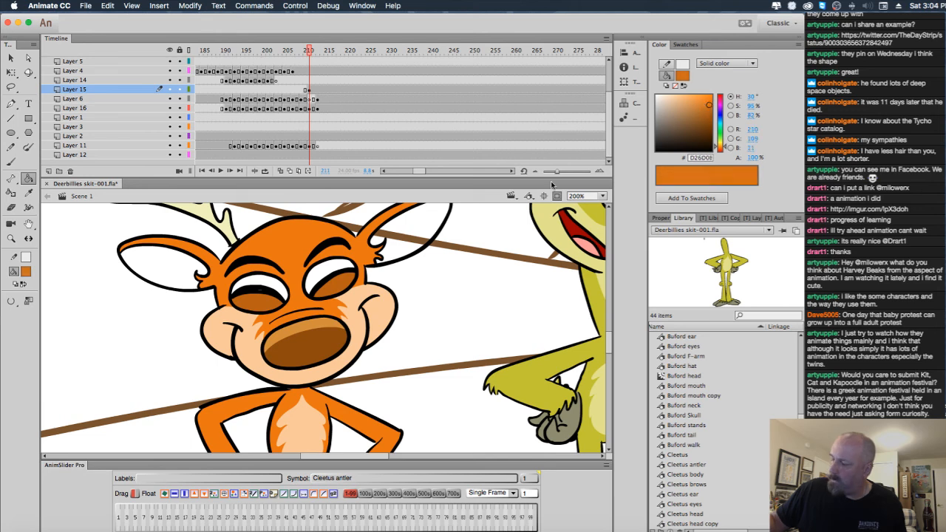
left_click(261, 289)
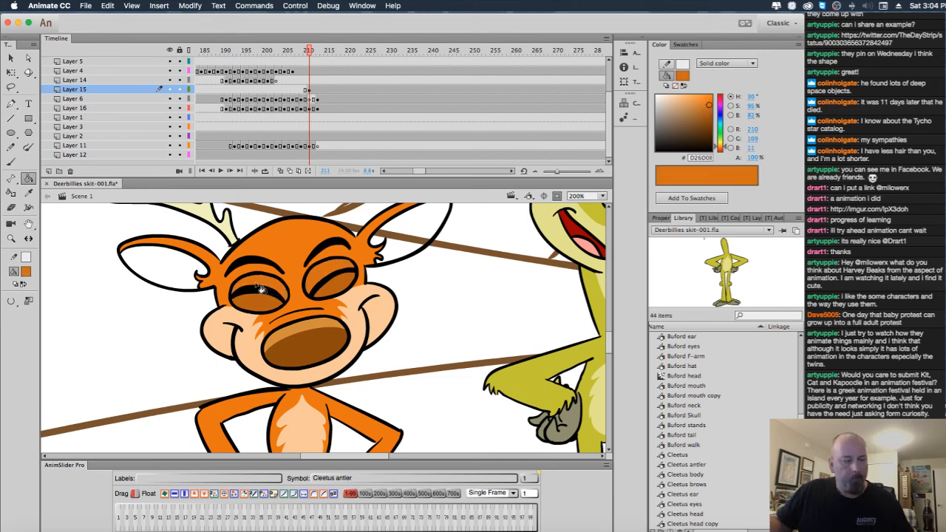
key("period")
key("comma")
Fill the insides of both ears with peach F8C899 and compare the head with the neighbouring frame.
left_click(26, 271)
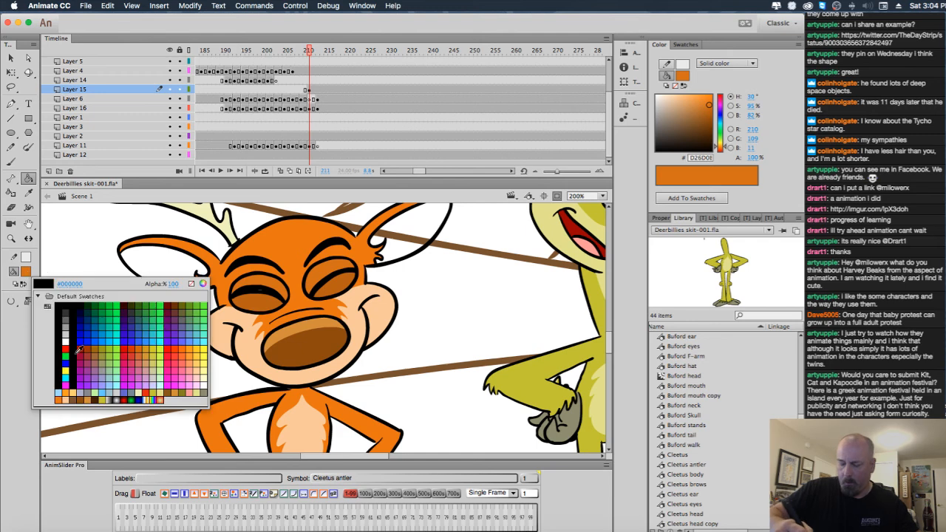
left_click(65, 400)
left_click(163, 266)
left_click(399, 239)
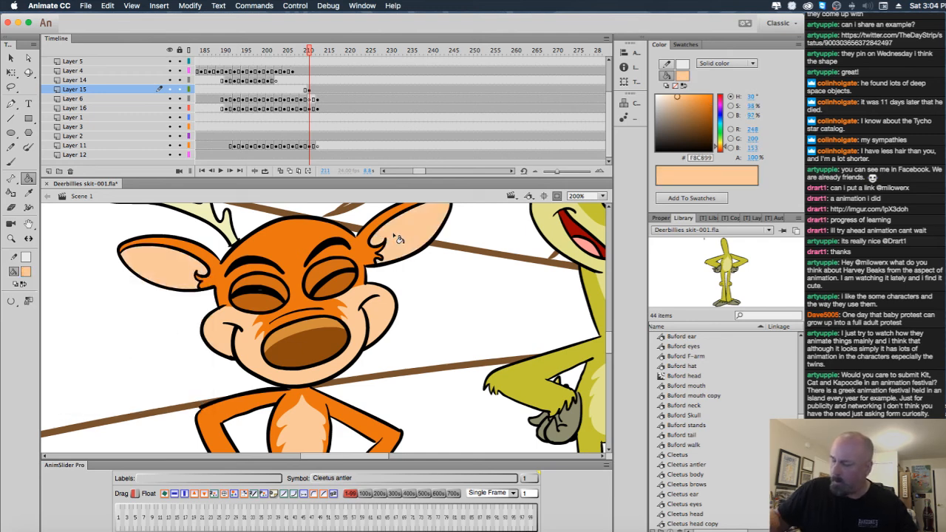
key("period")
key("comma")
Paste the copied antler and move it onto the top of the orange deer's head, beside the ear nearest the yellow deer.
key("super+1")
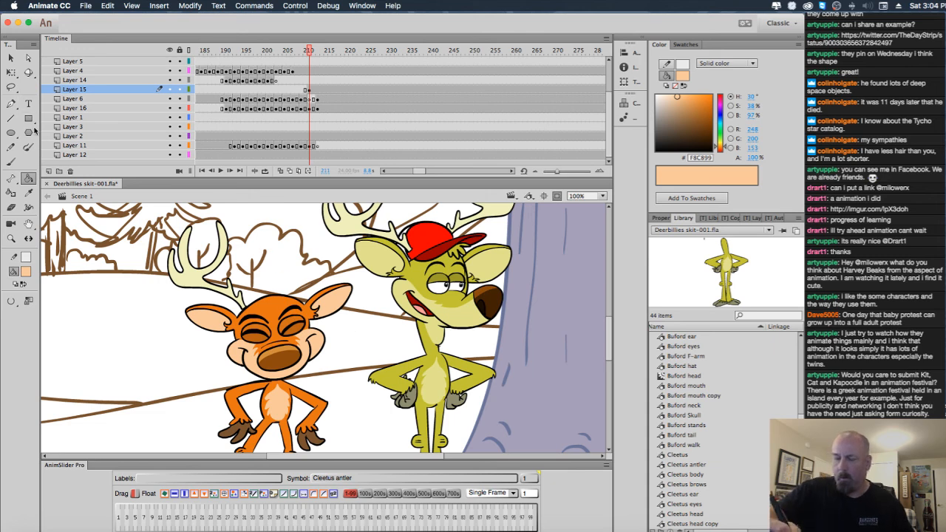
key("super+v")
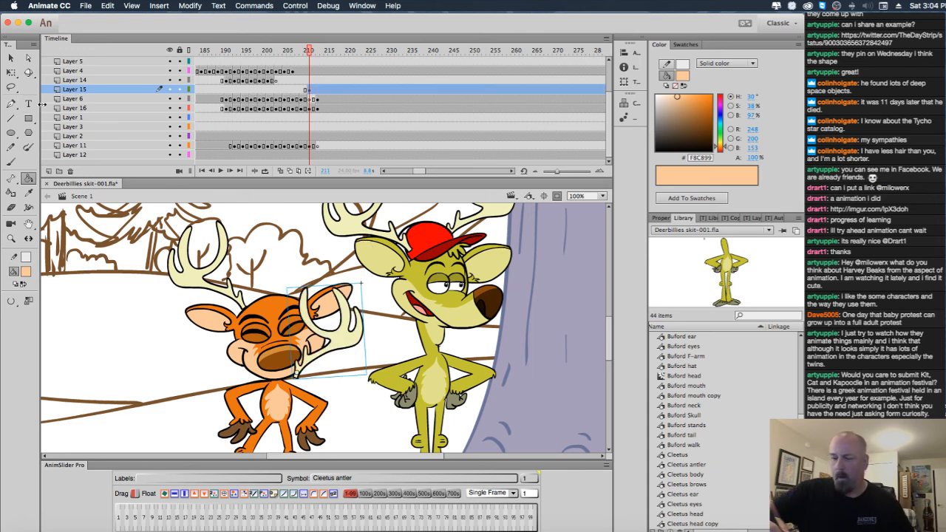
key("q")
left_click_drag(352, 319, 347, 249)
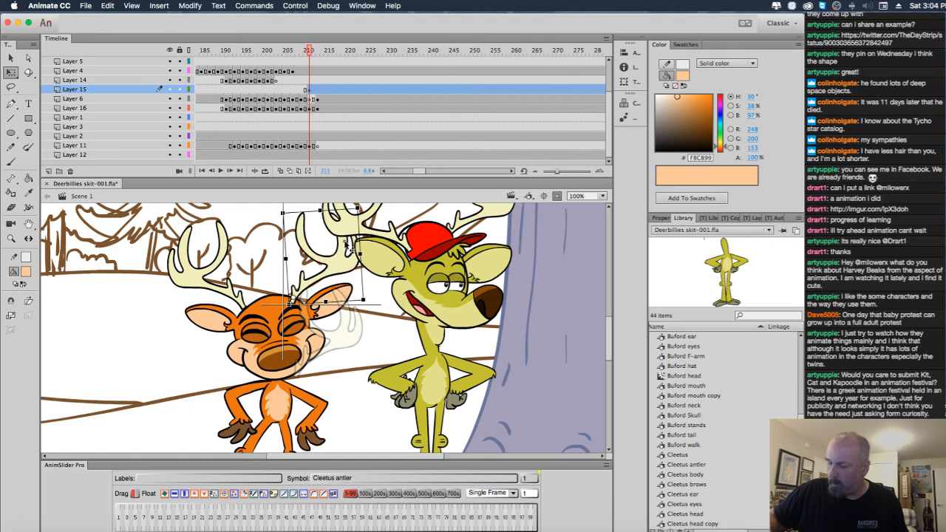
left_click(222, 251)
key("Delete")
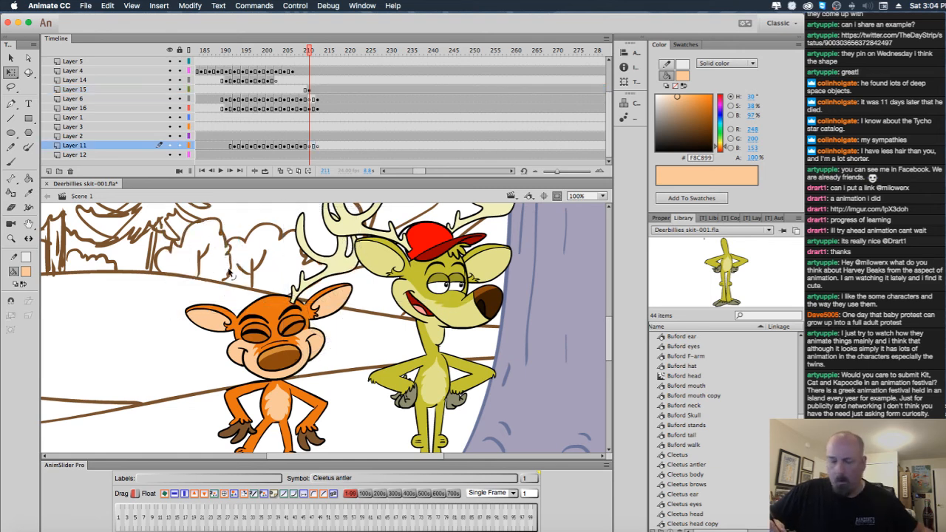
key("super+z")
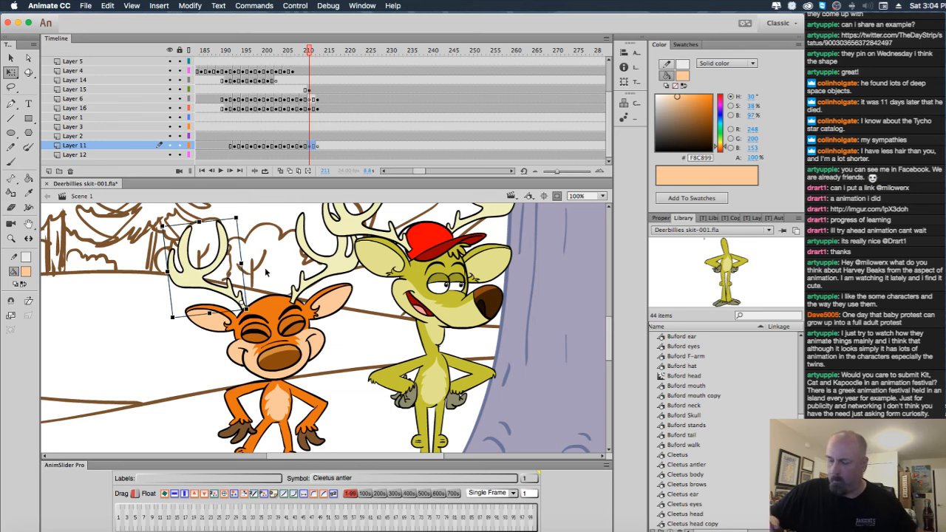
Nudge the antler farther from the yellow deer slightly down towards the head and rotate it counter-clockwise, outward from the head.
left_click_drag(221, 267, 226, 274)
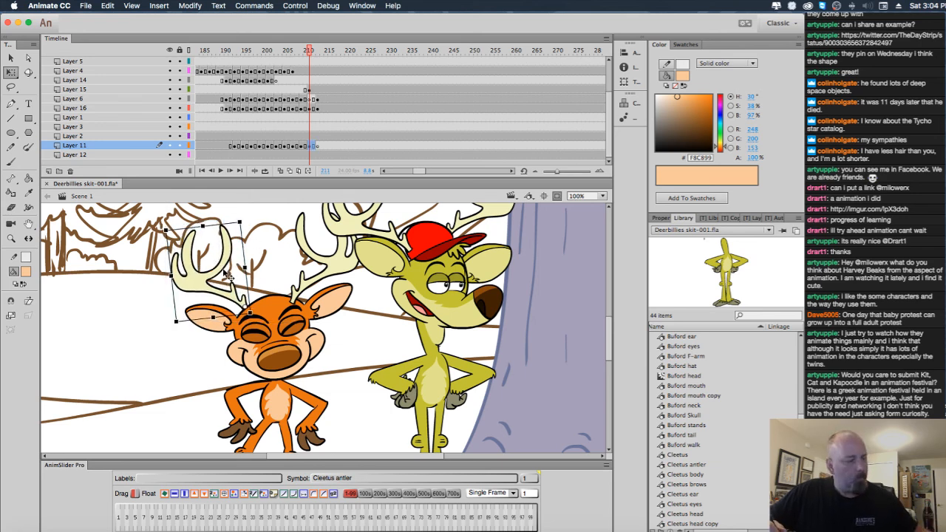
key("Delete")
left_click(317, 263)
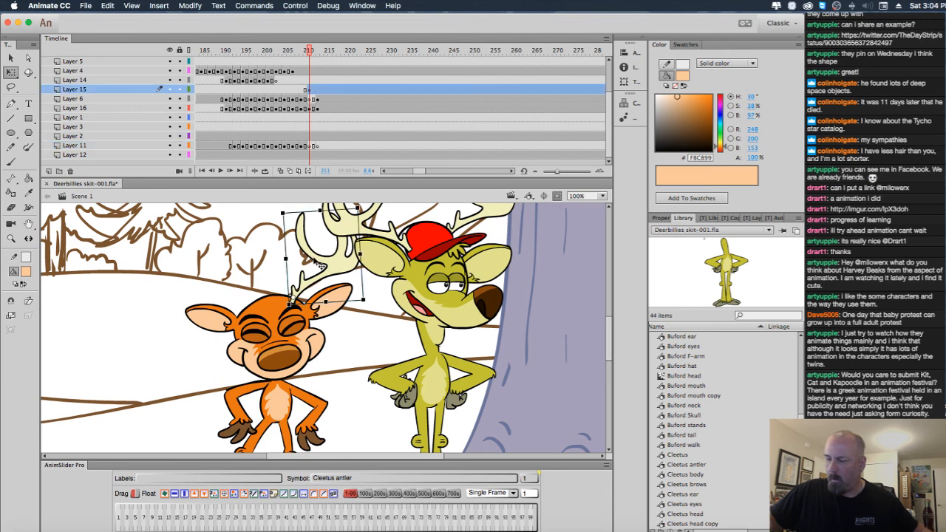
key("super+z")
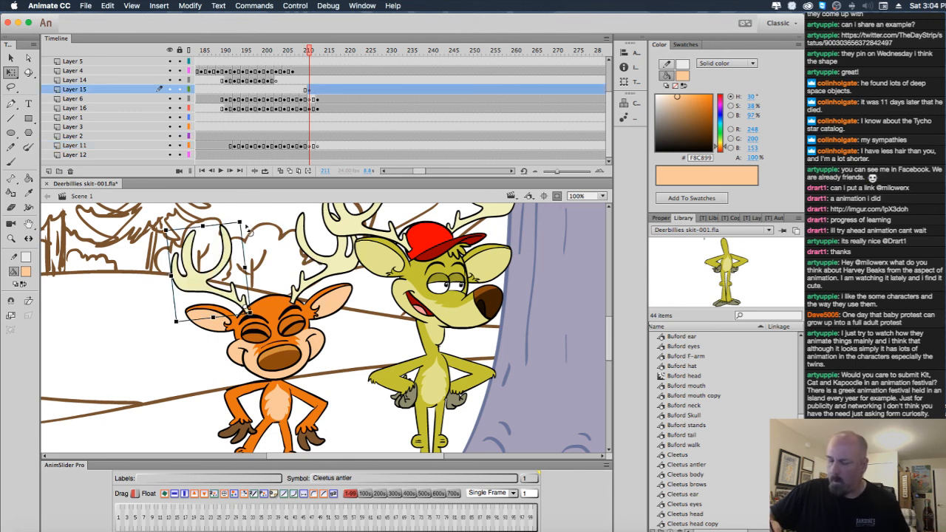
left_click_drag(249, 230, 257, 229)
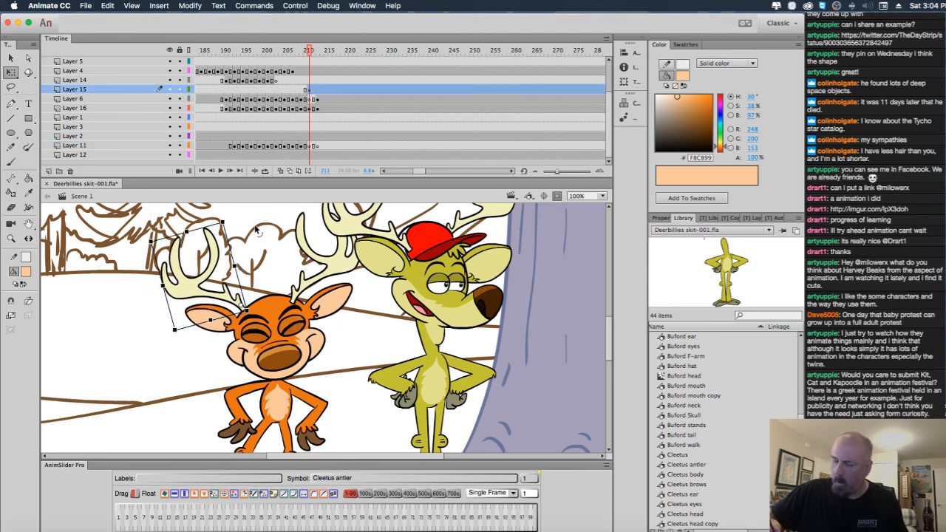
left_click(258, 226)
Play the animation briefly and insert a blank keyframe at frame 213 on Layer 15 to end the in-between head.
key("Return")
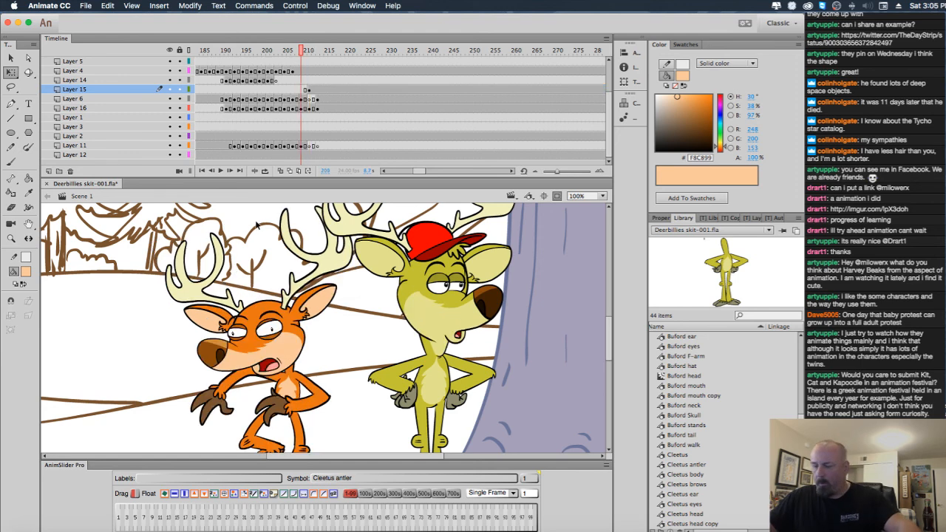
left_click(319, 91)
key("F7")
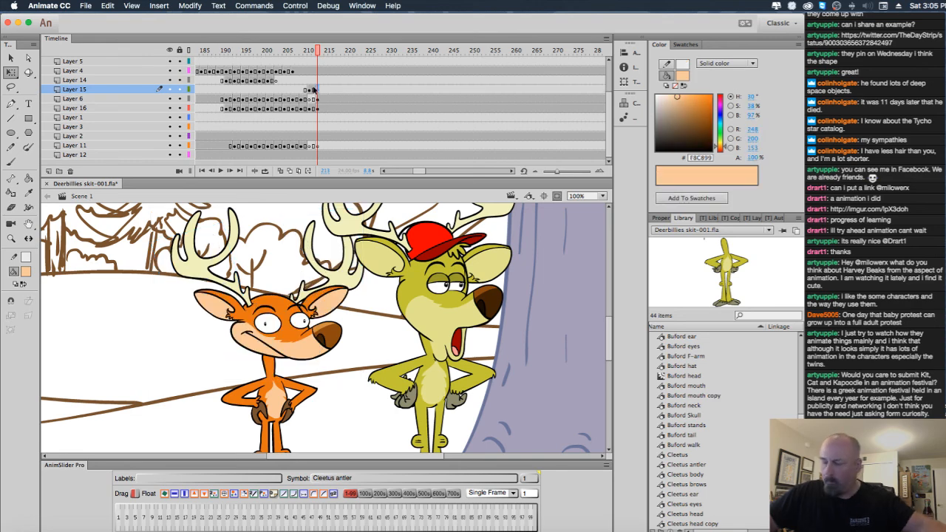
Play the whole animation from frame 1 with the full stage in view at 50% zoom.
mouse_move(320, 54)
left_mouse_down()
mouse_move(282, 66)
mouse_move(328, 65)
mouse_move(259, 50)
left_mouse_up()
left_click_drag(418, 172, 366, 172)
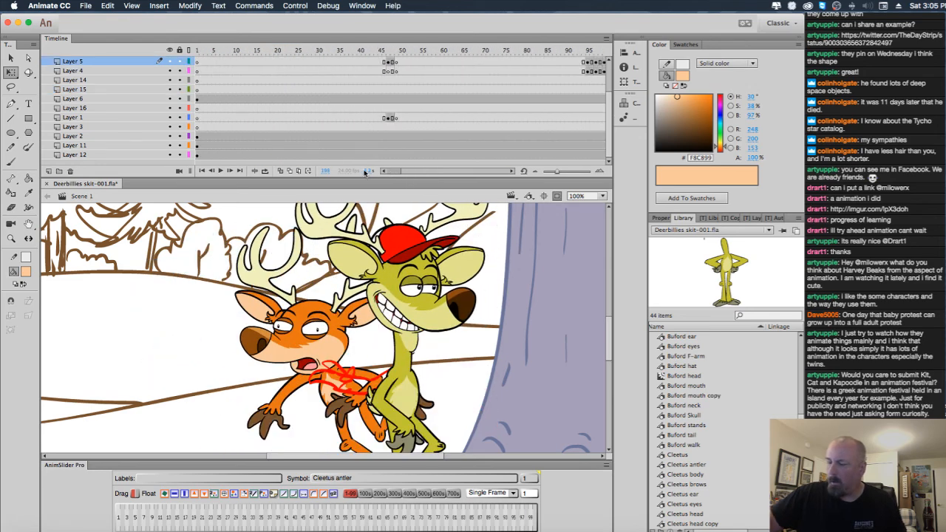
left_click(197, 50)
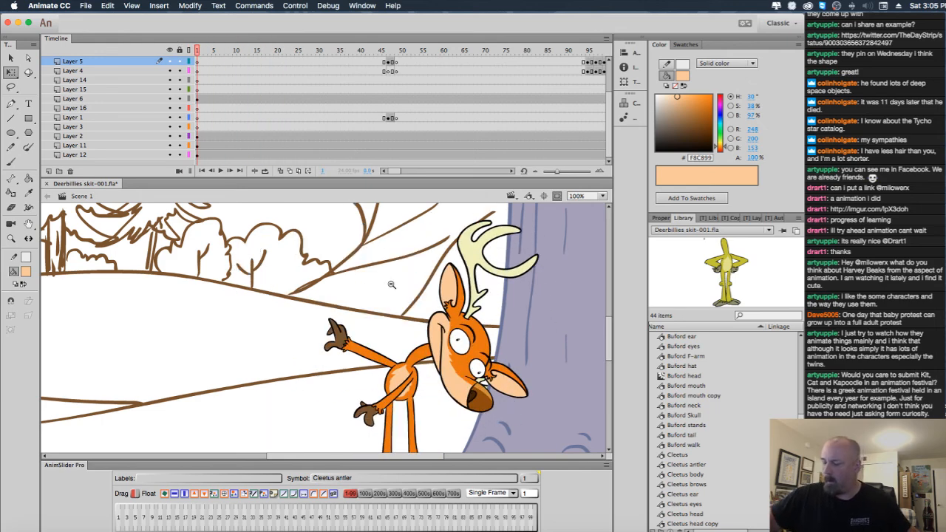
left_click(392, 284, "alt")
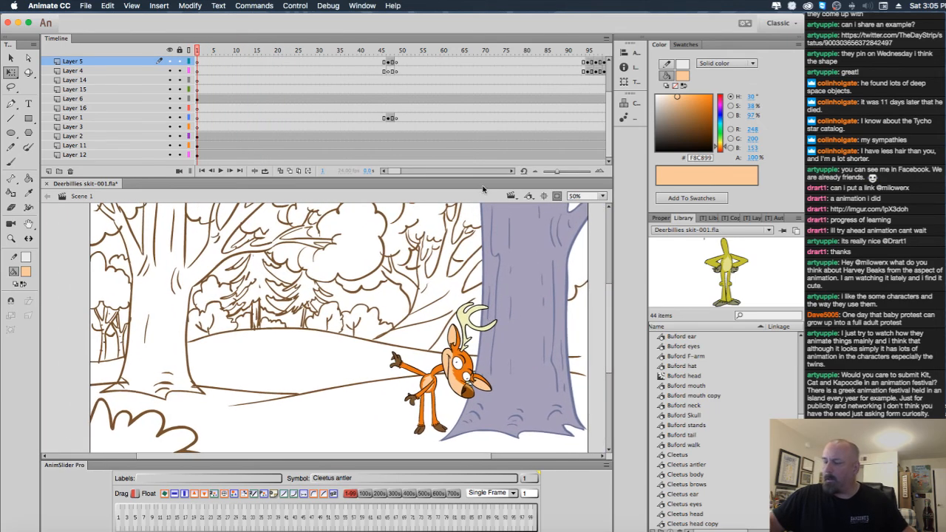
left_click_drag(482, 178, 480, 110)
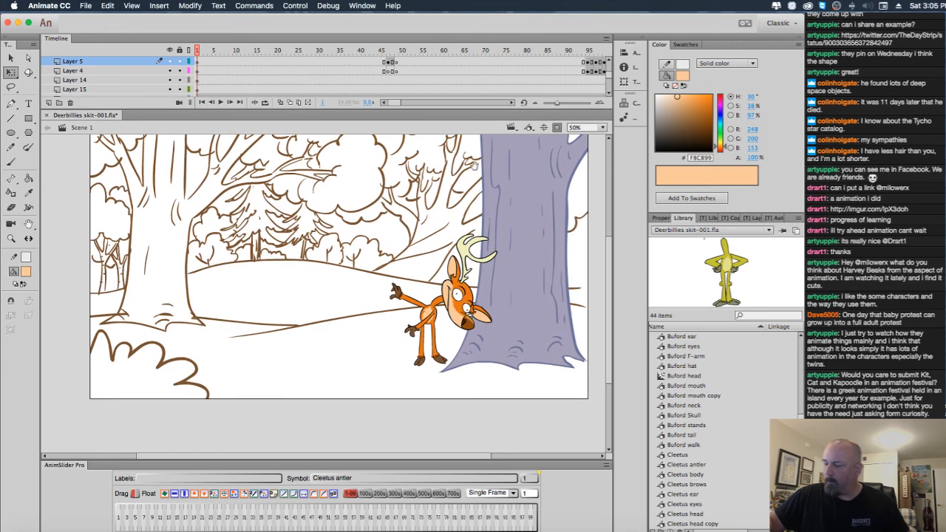
left_click_drag(479, 217, 463, 253)
key("Return")
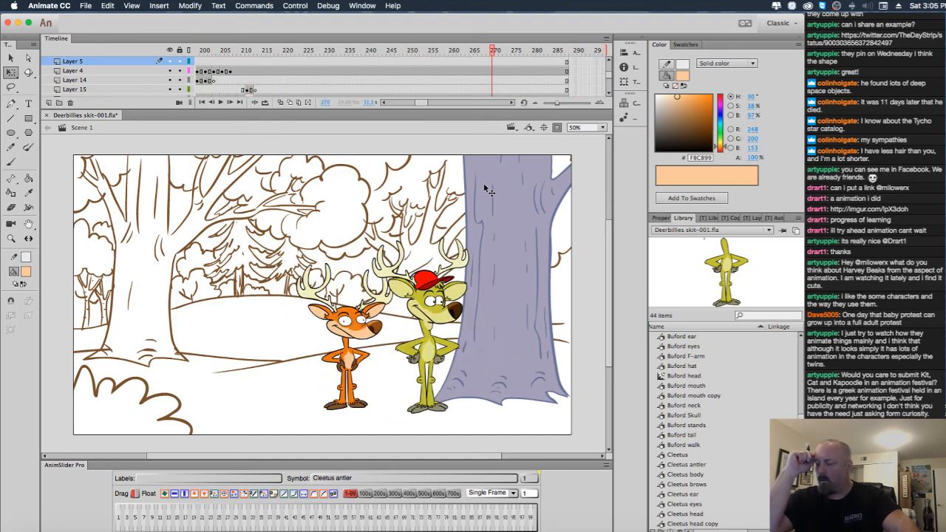
Scrub through the frames around the orange deer's head turn to examine the motion, and return to frame 1.
left_click_drag(493, 52, 250, 71)
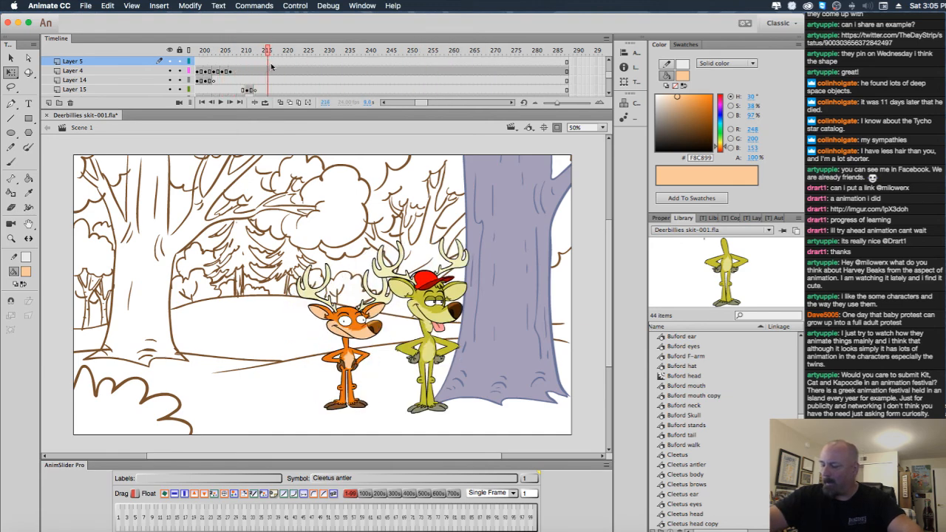
left_click_drag(420, 103, 415, 102)
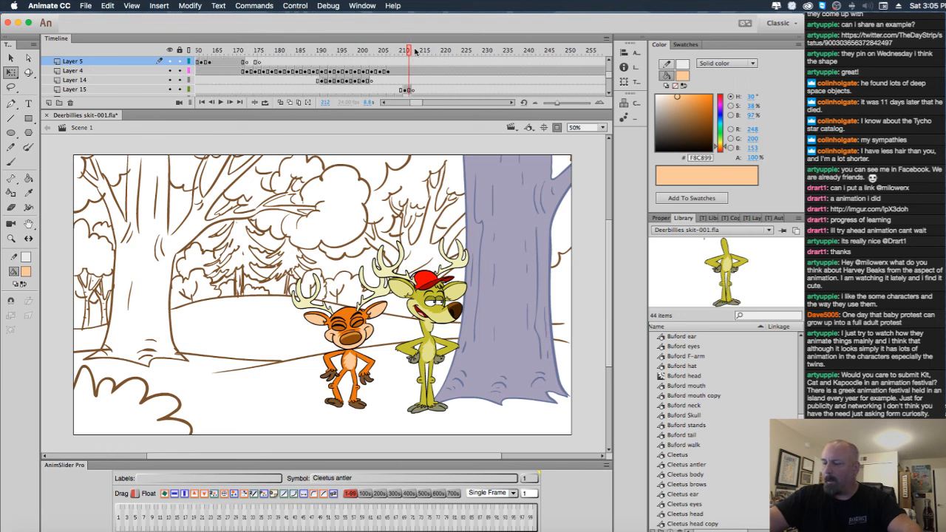
left_click_drag(410, 51, 407, 77)
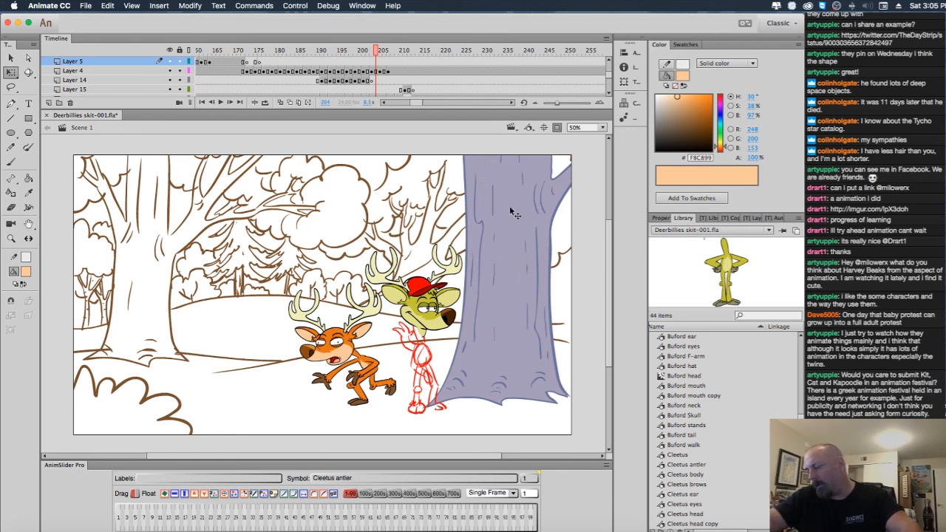
left_click_drag(413, 103, 389, 102)
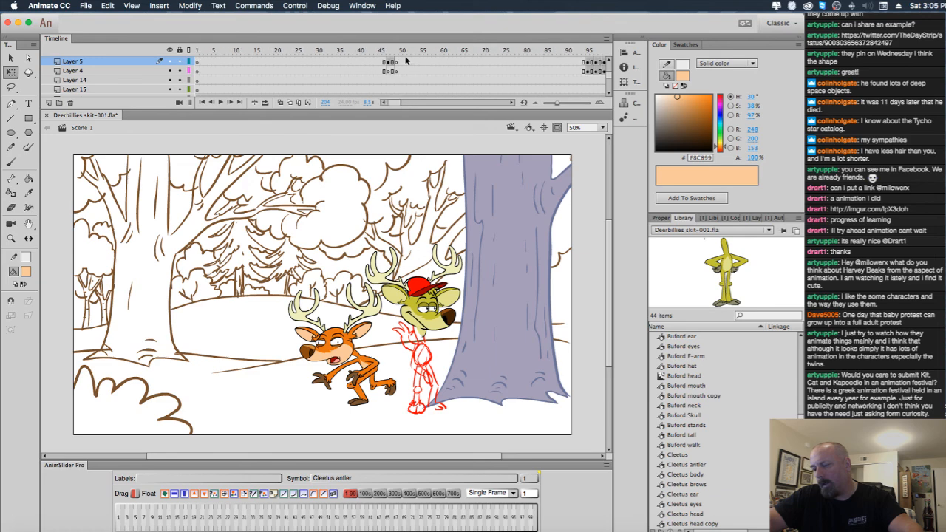
left_click_drag(411, 52, 181, 50)
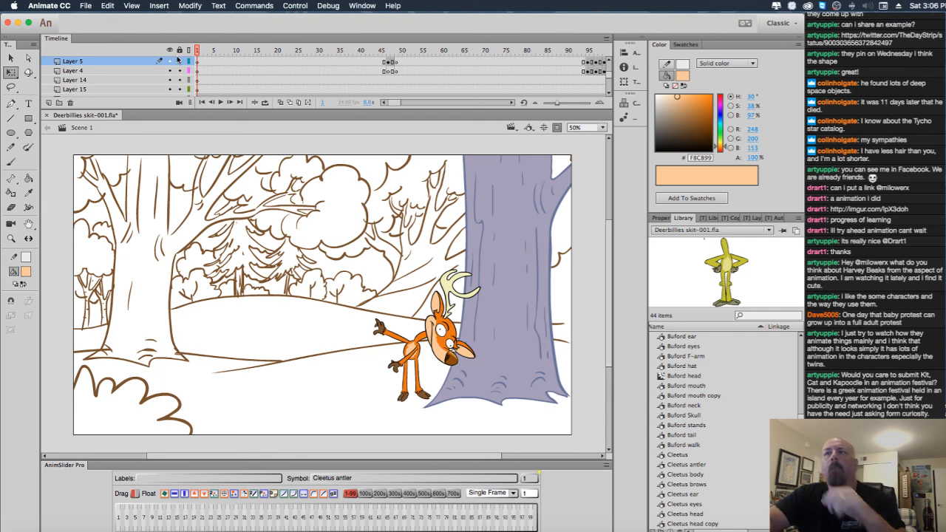
Save the animation file and switch to OBS.
key("super+s")
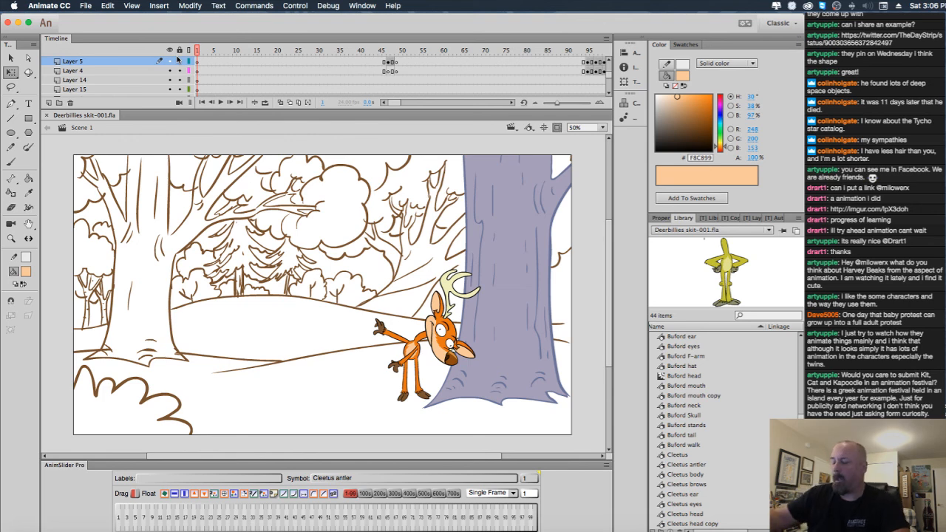
left_click(58, 8)
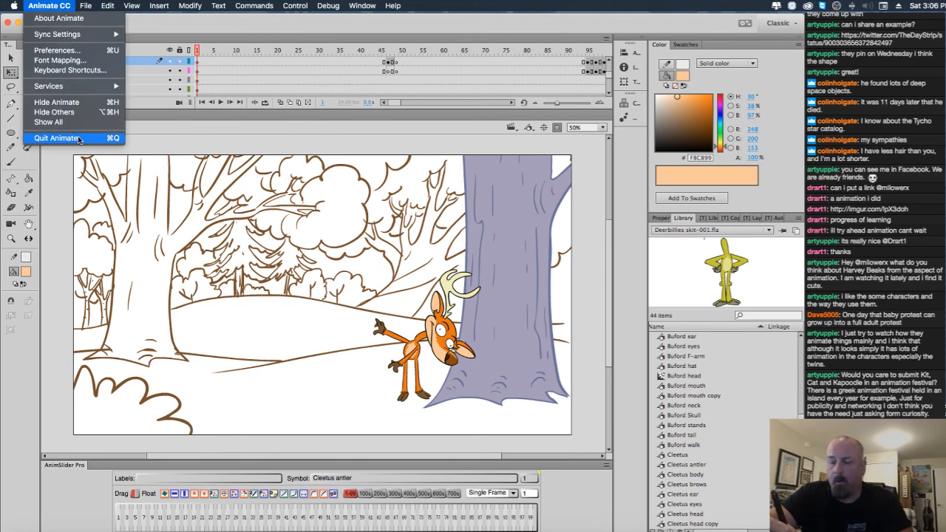
left_click(58, 6)
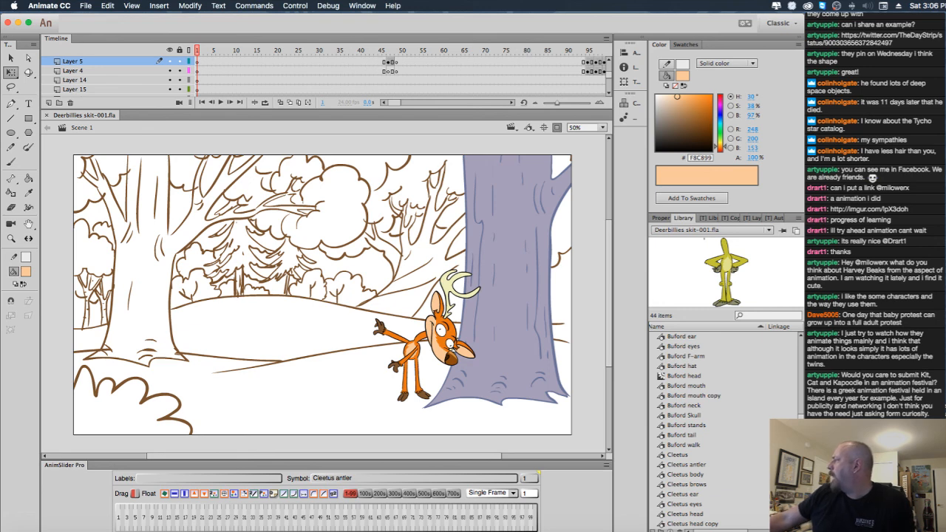
key("super+Tab")
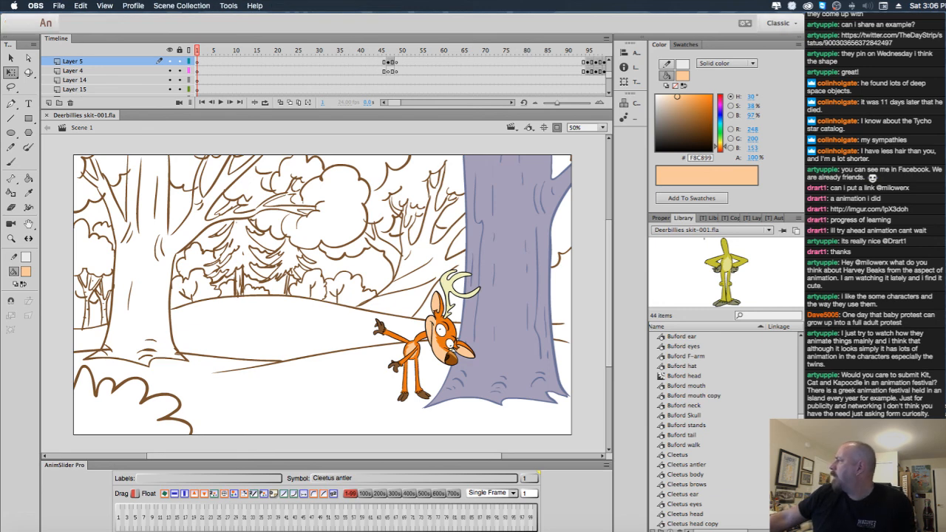